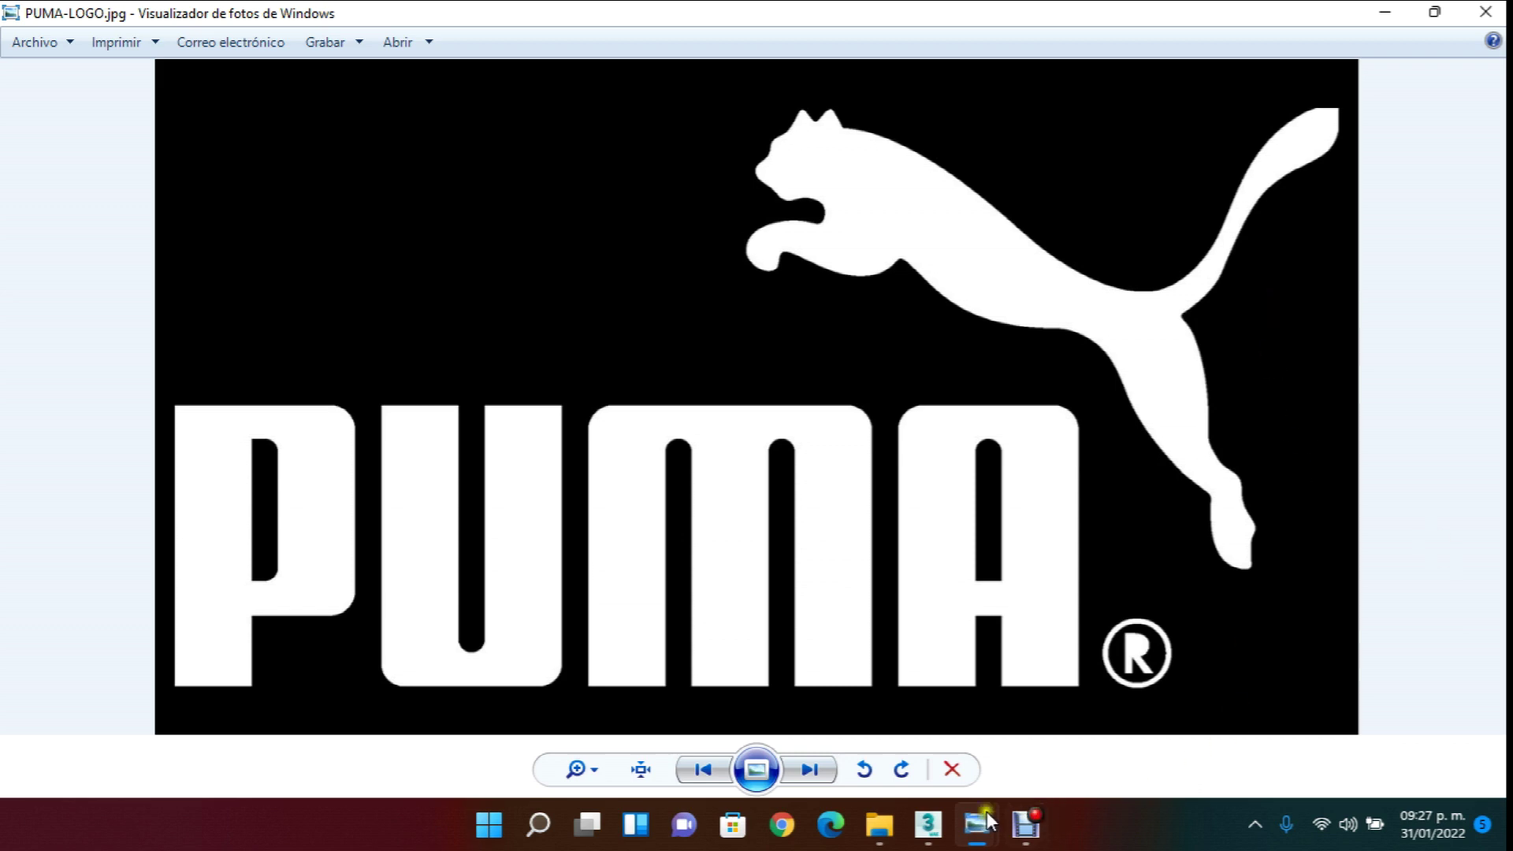
# - Browse the reference renders of the Puma sign, from Puma 1.jpg through Puma 4.jpg, in the photo viewer
pyautogui.press('Left')
pyautogui.keyDown('ctrl'); pyautogui.scroll(1, 889, 471); pyautogui.keyUp('ctrl')
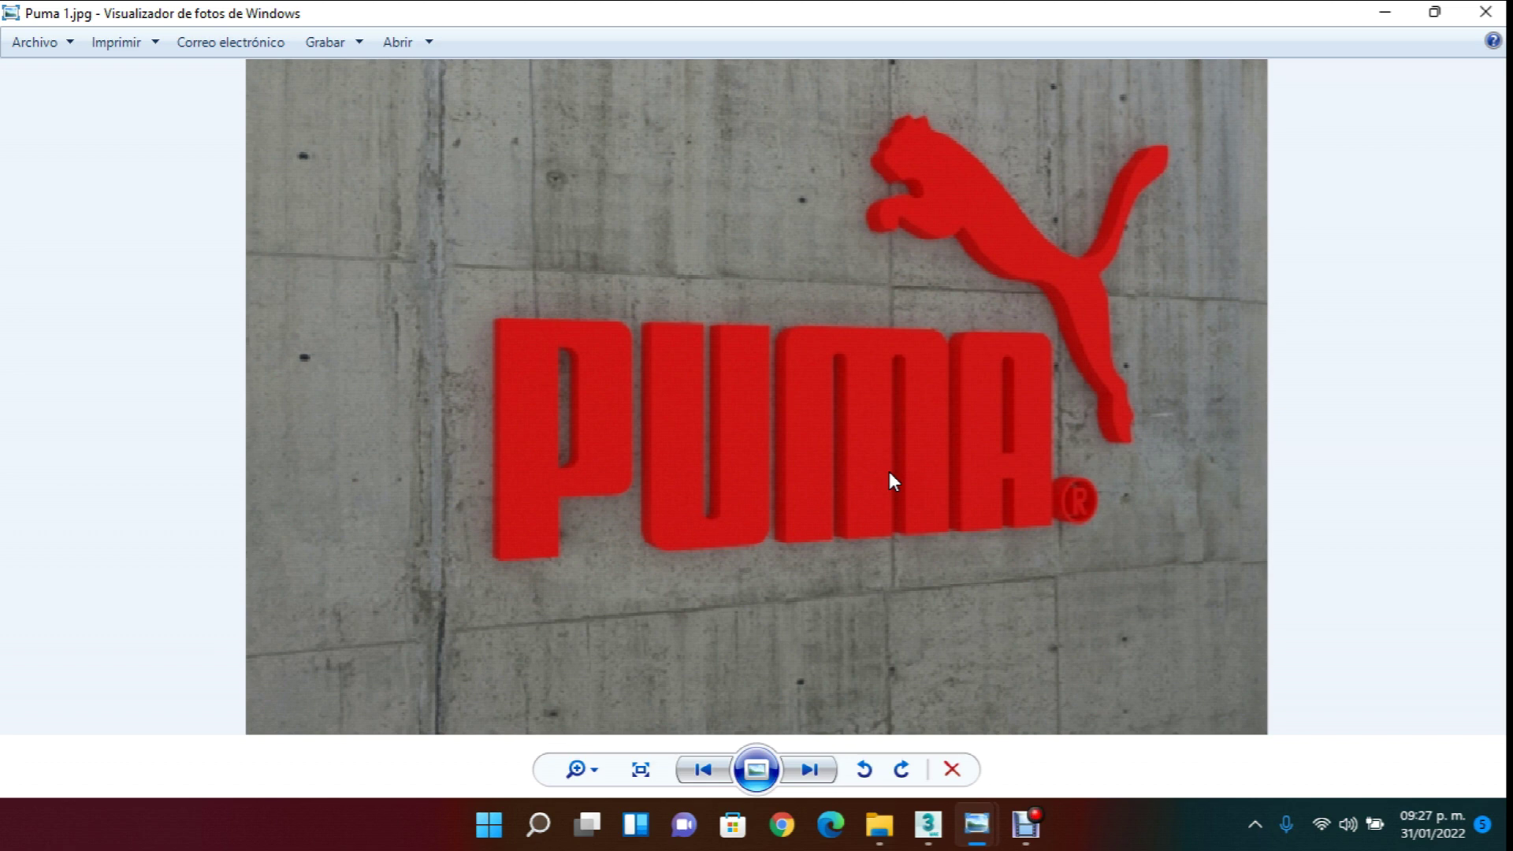
pyautogui.press('Right')
pyautogui.click(873, 364)
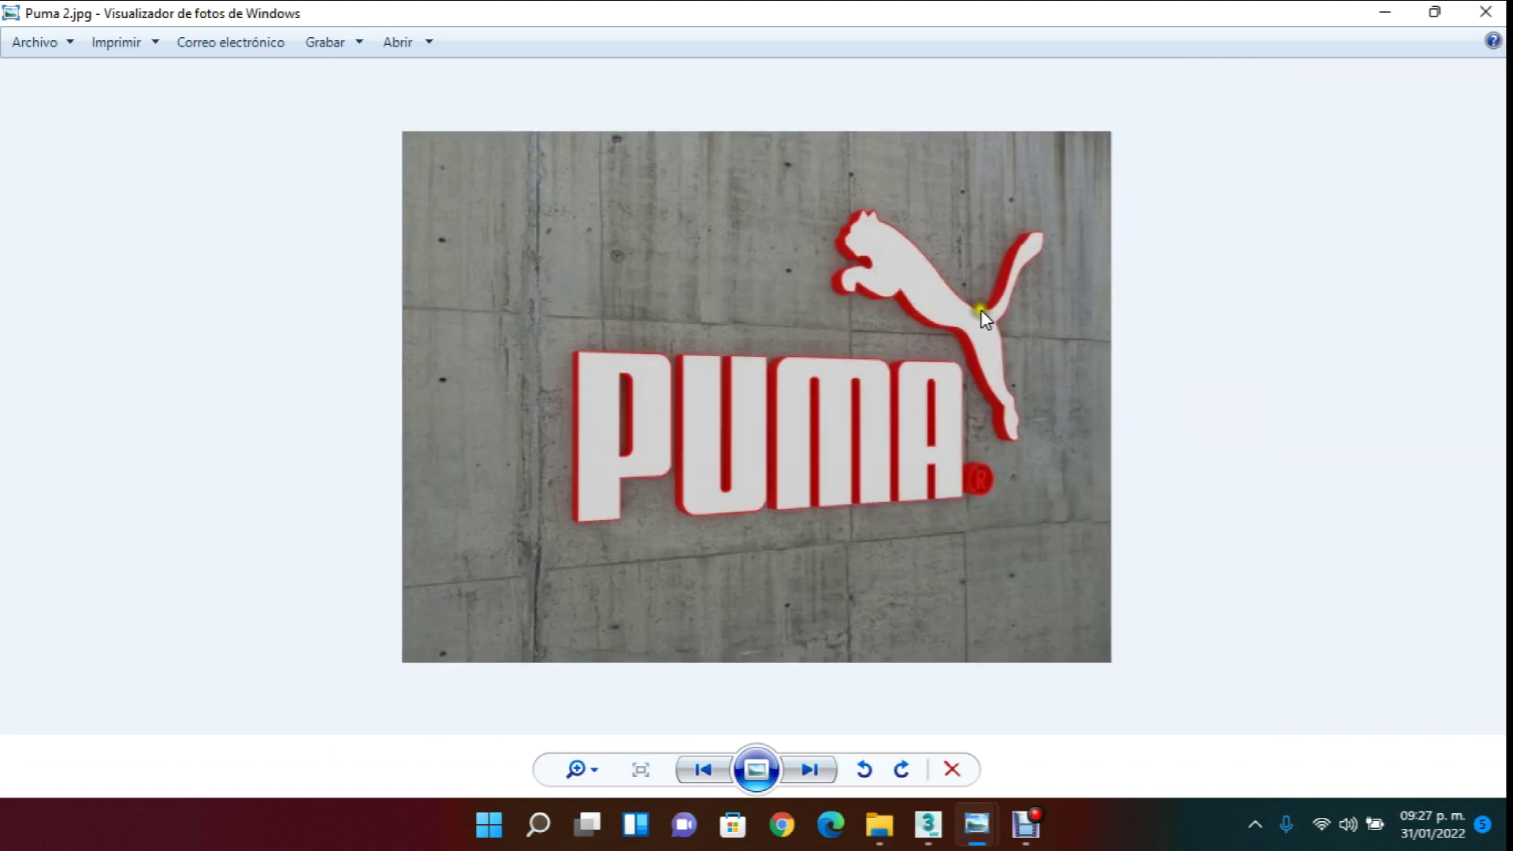
pyautogui.press('Right')
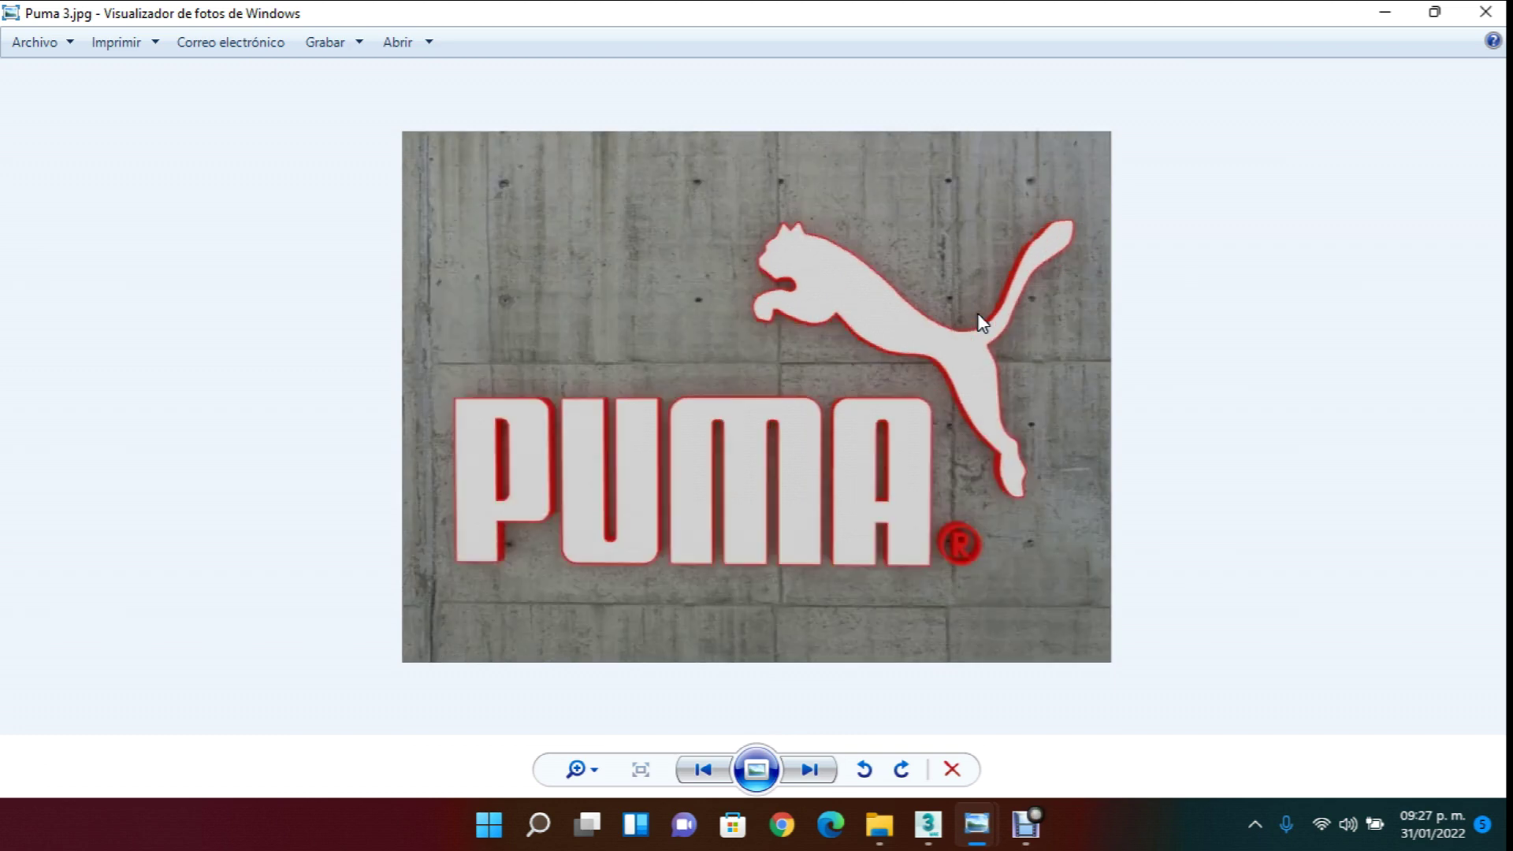
pyautogui.press('Right')
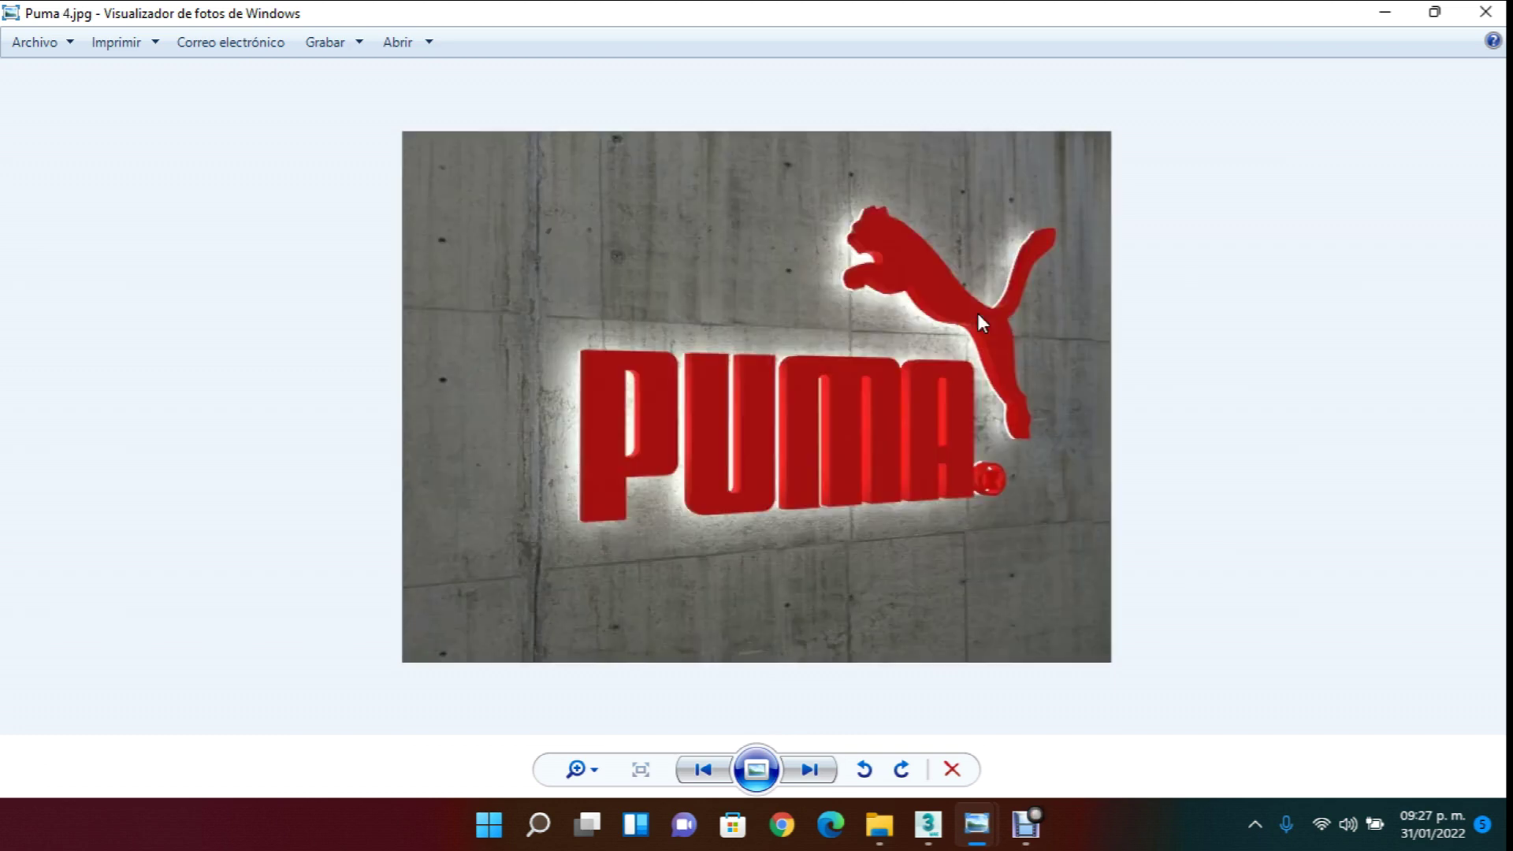
# - Switch to 3ds Max and accept centimeters as the system unit and the metric display unit
pyautogui.click(929, 824)
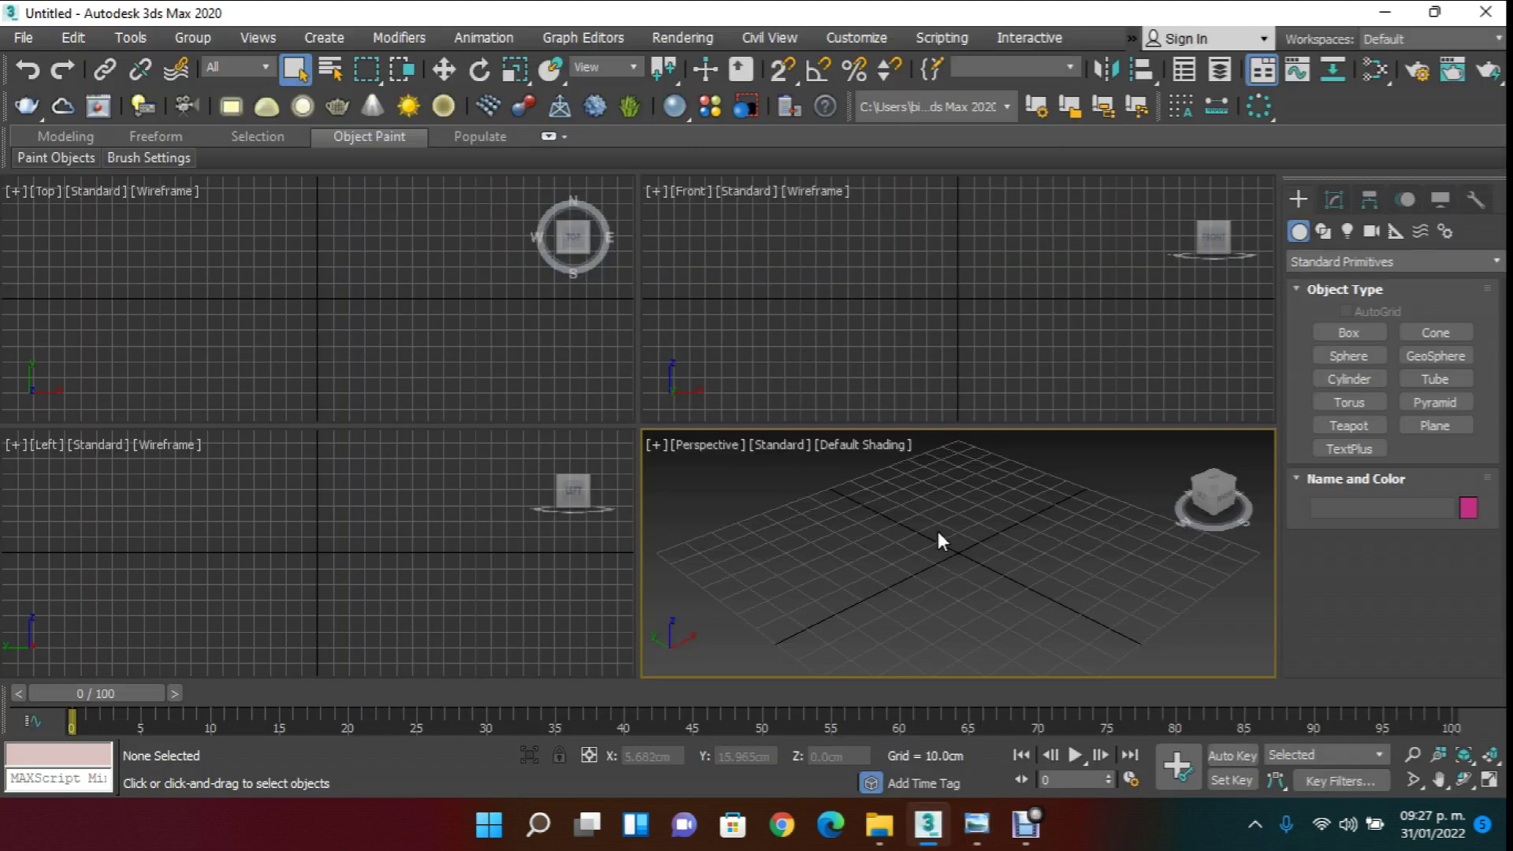
pyautogui.click(846, 38)
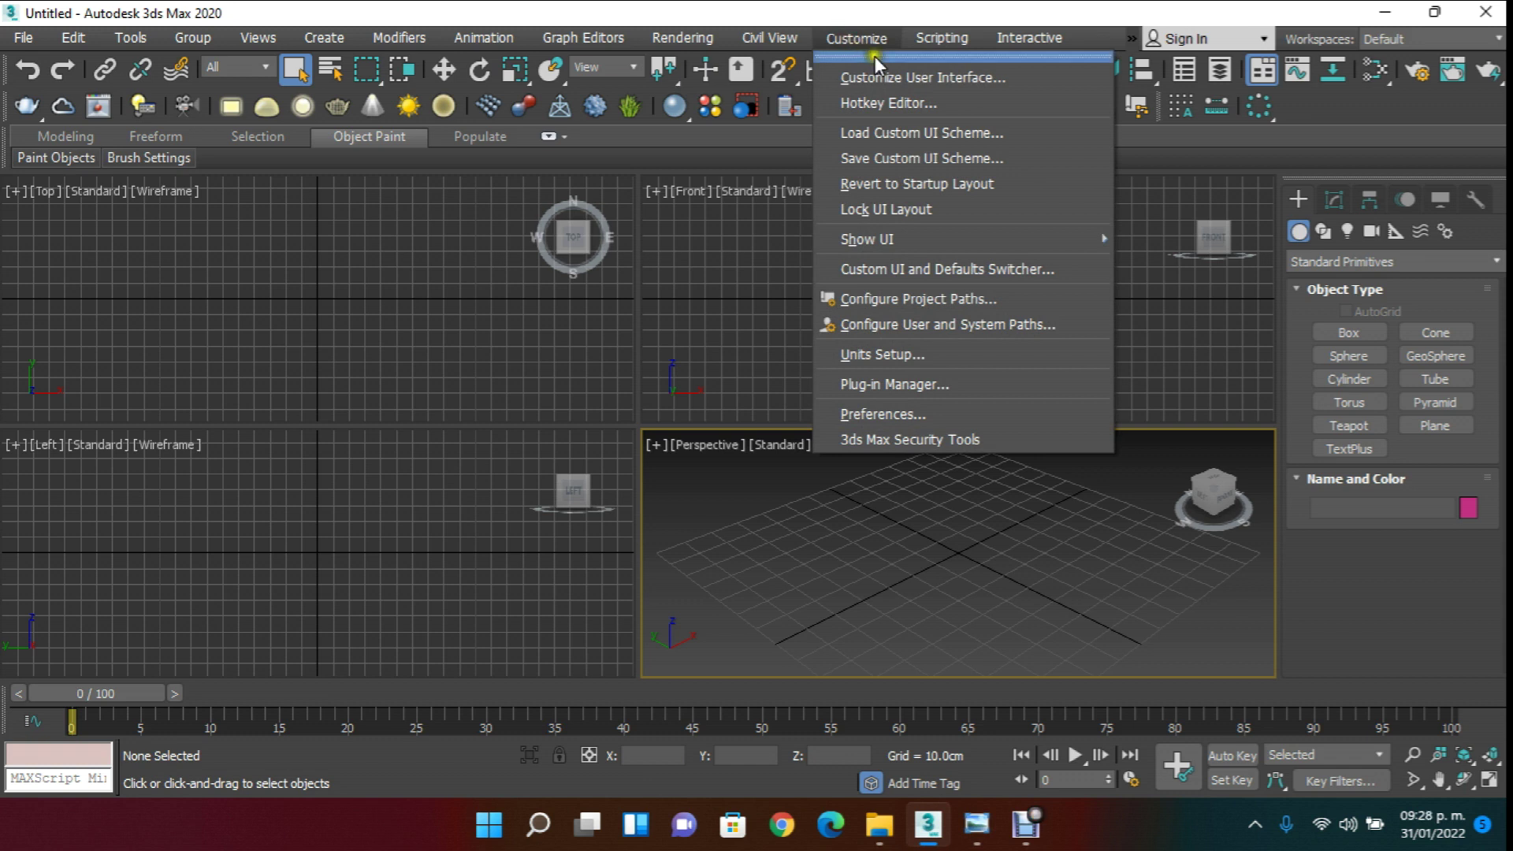
pyautogui.click(898, 356)
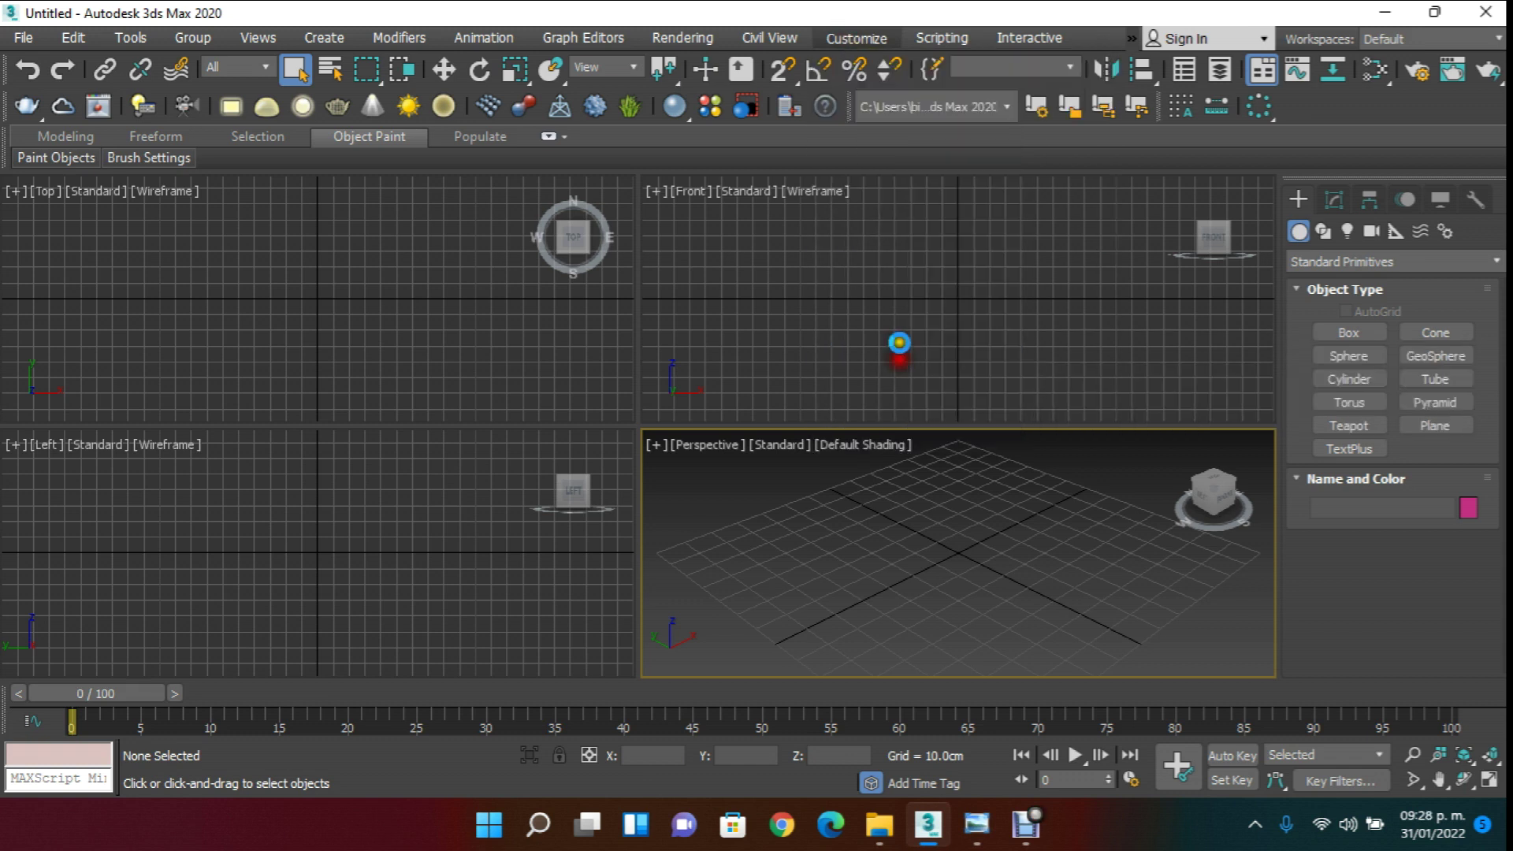
pyautogui.click(865, 238)
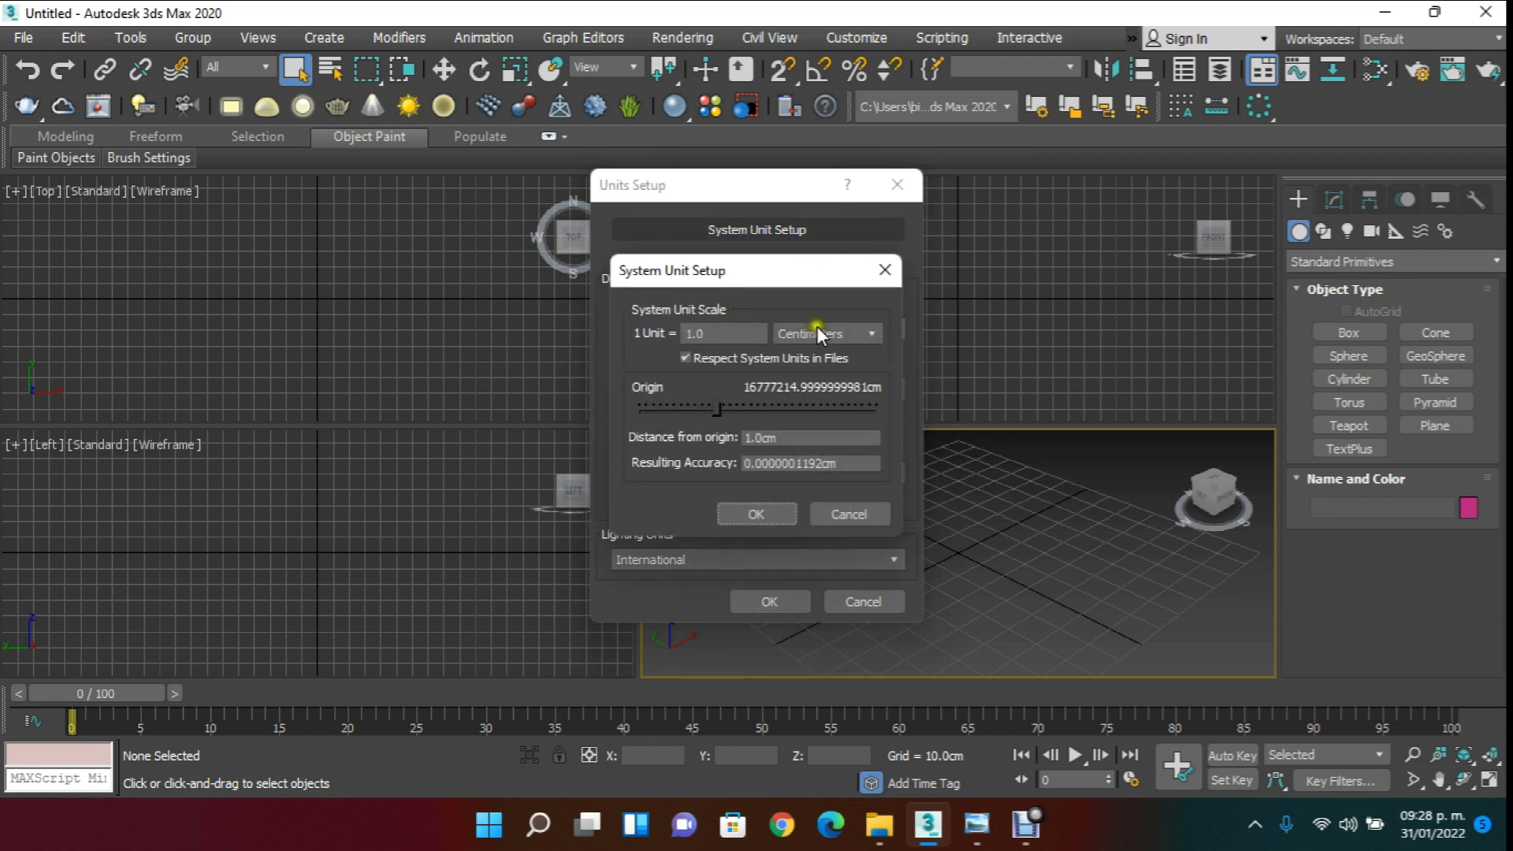
pyautogui.click(778, 513)
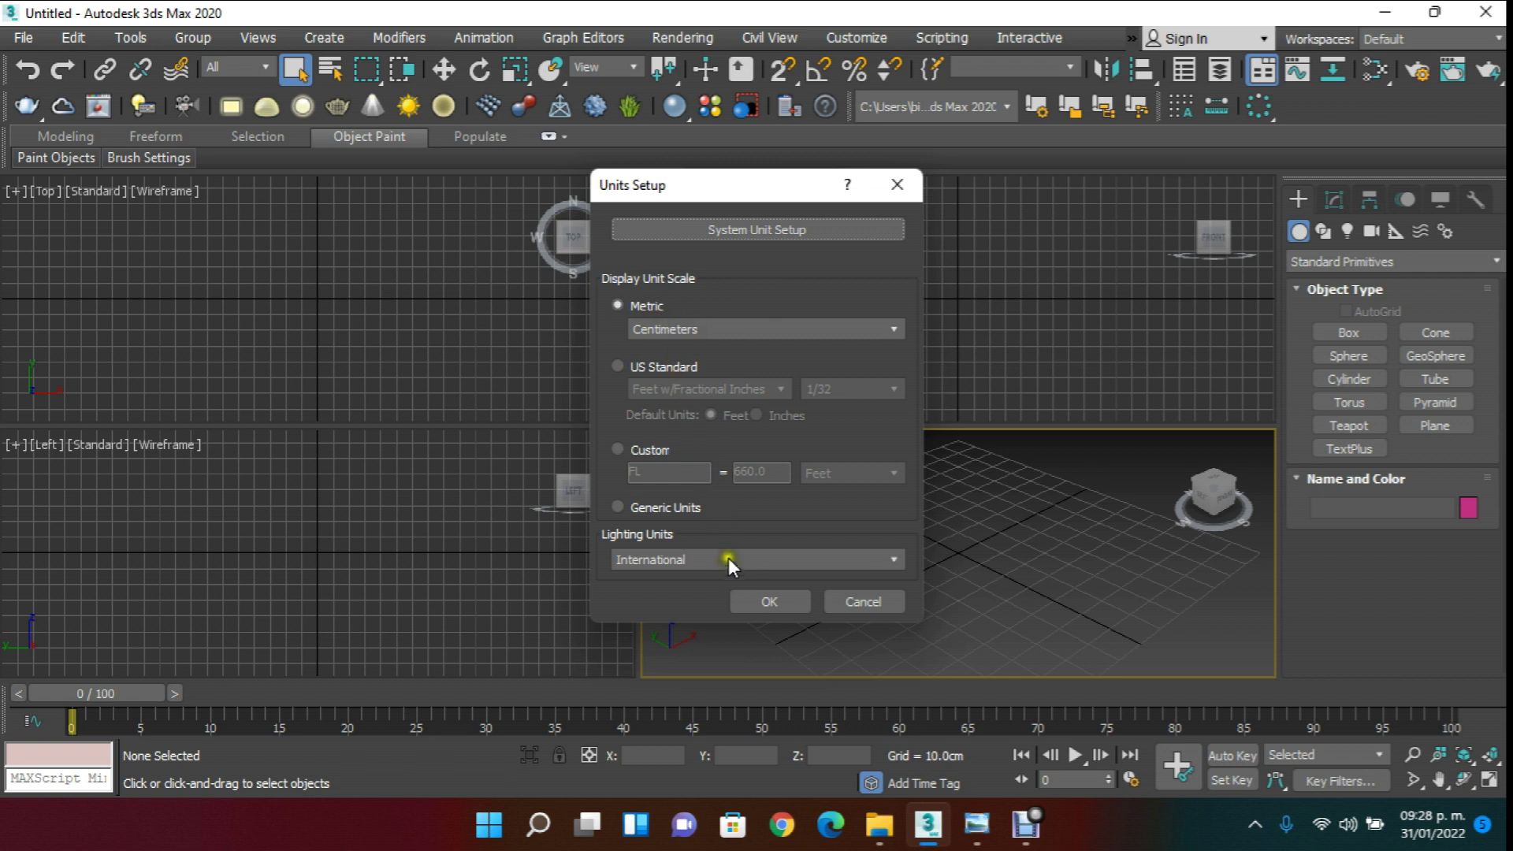
pyautogui.click(760, 602)
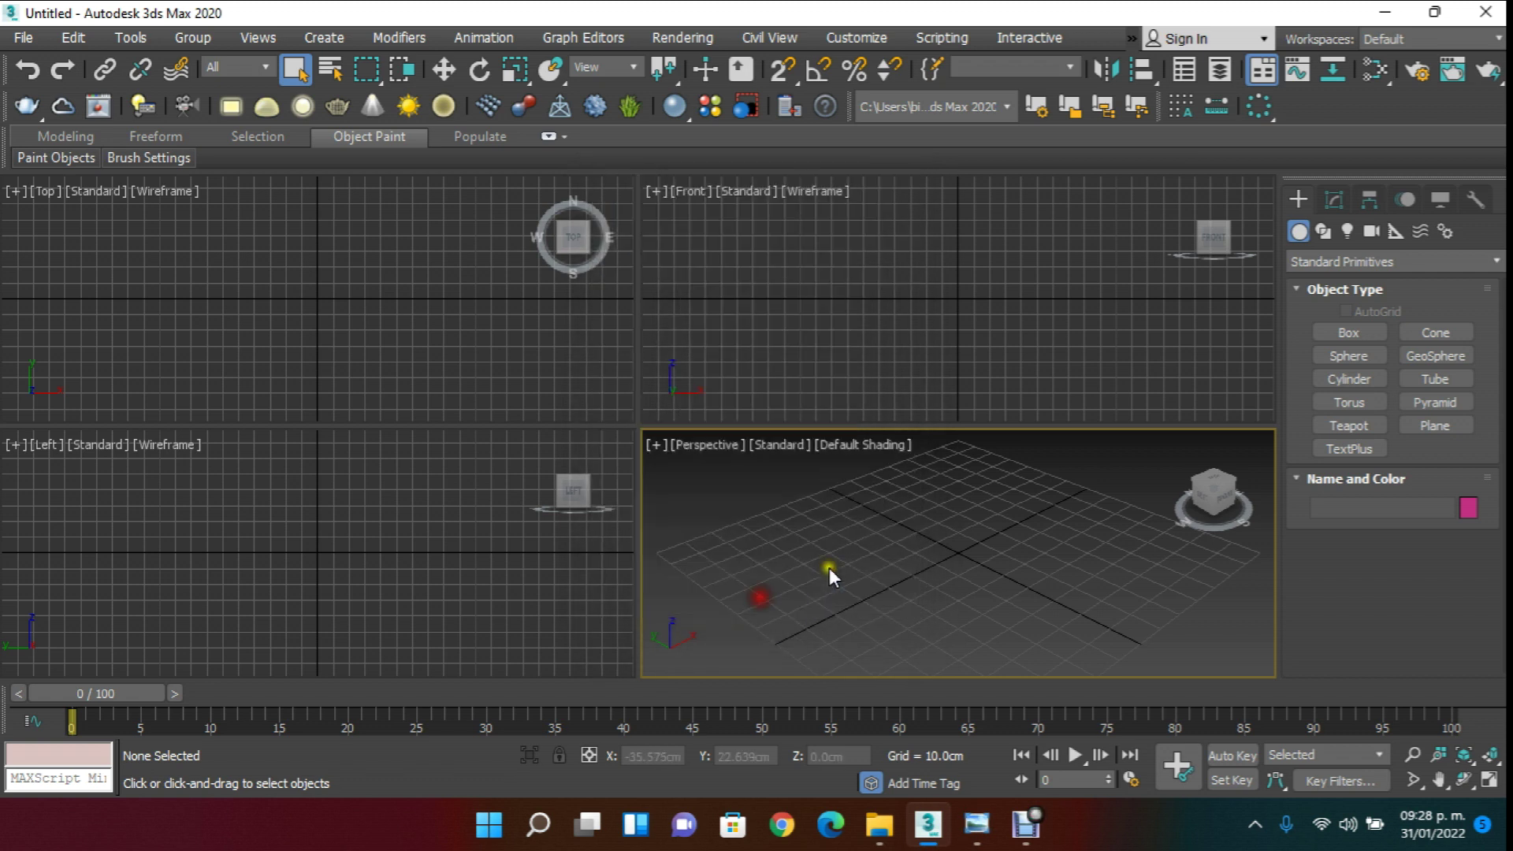
# - Set the home grid spacing to 1 cm in the grid and snap settings
pyautogui.rightClick(786, 71)
pyautogui.click(723, 289)
pyautogui.click(834, 329)
pyautogui.write('1')
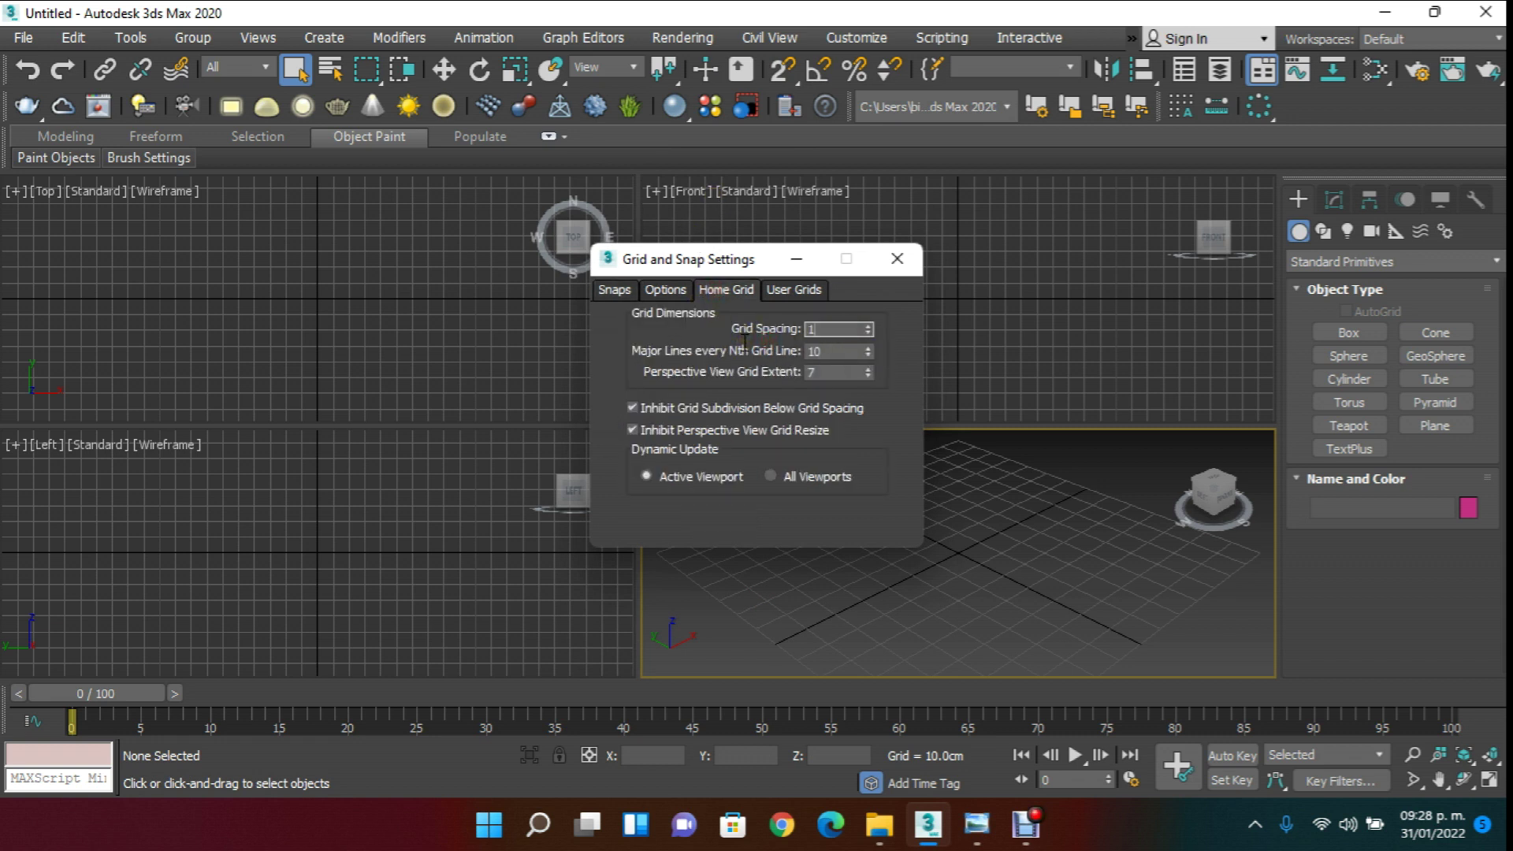
pyautogui.press('Return')
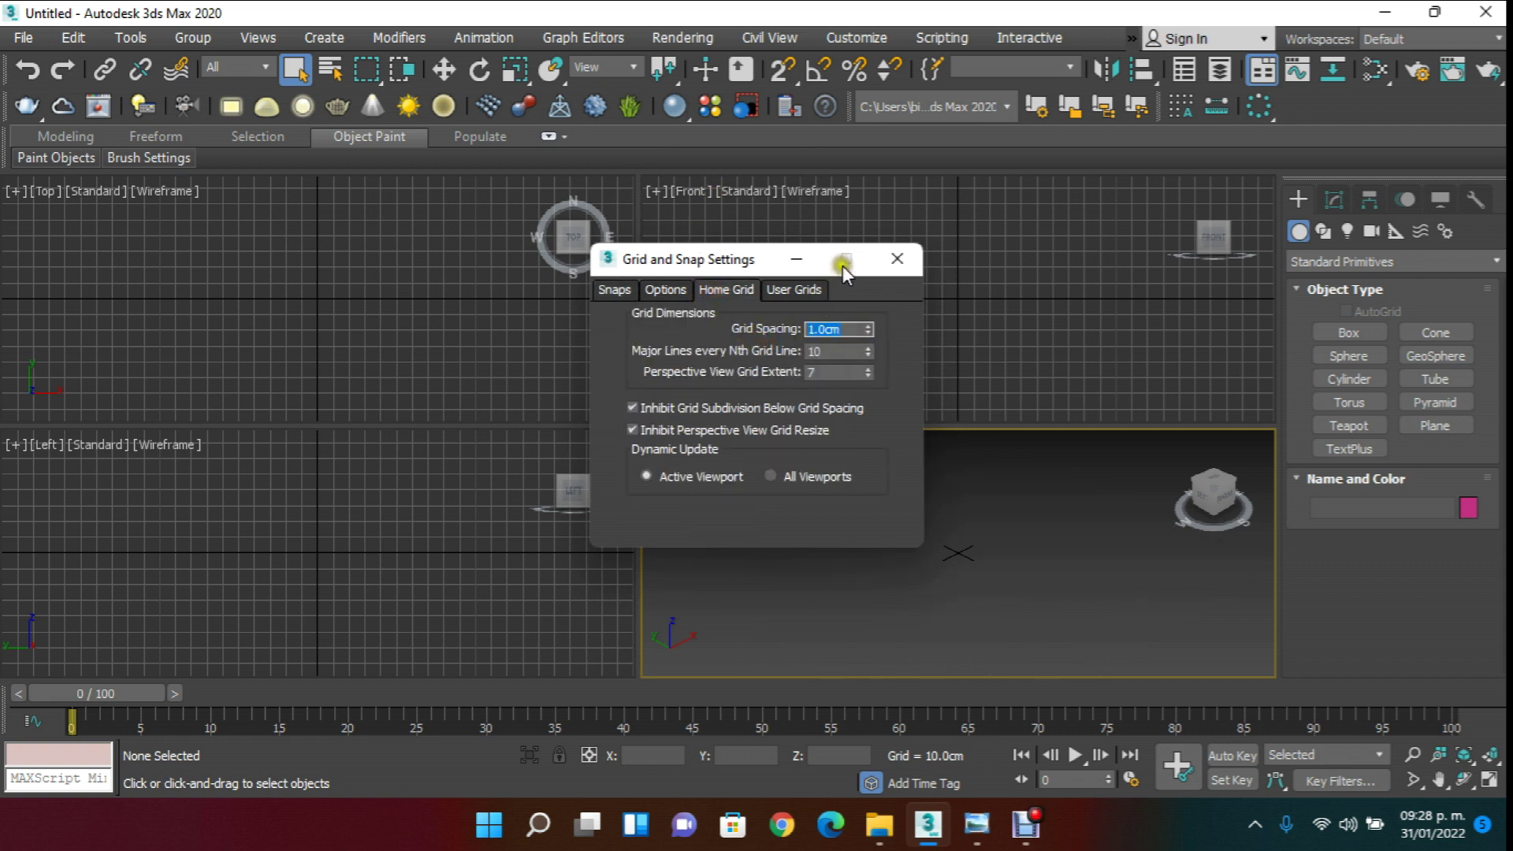
pyautogui.click(910, 255)
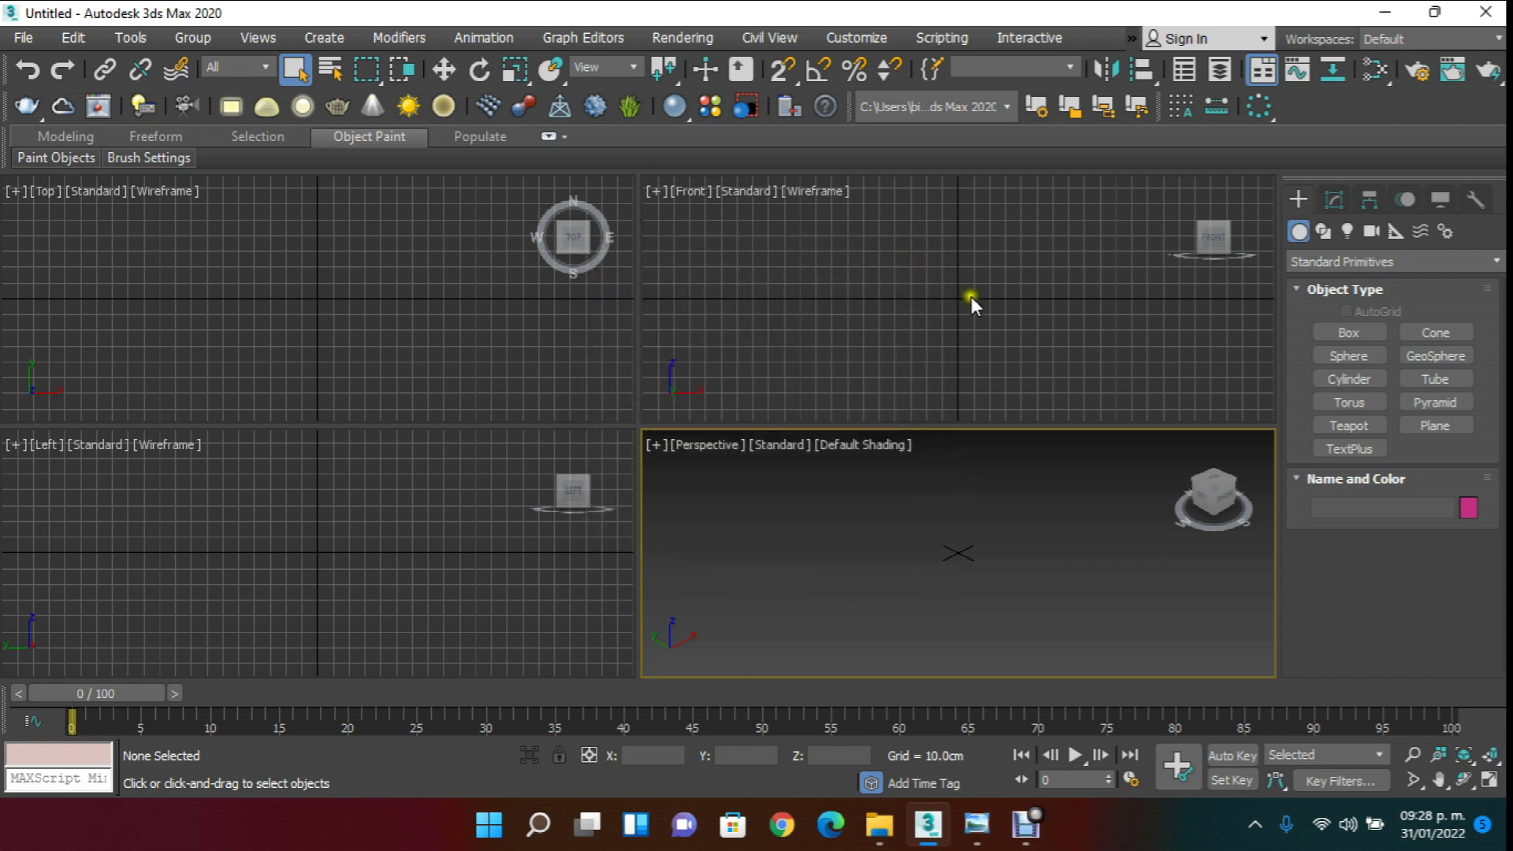
# - Review the home grid dimensions and the available snap types in the grid and snap settings
pyautogui.rightClick(782, 69)
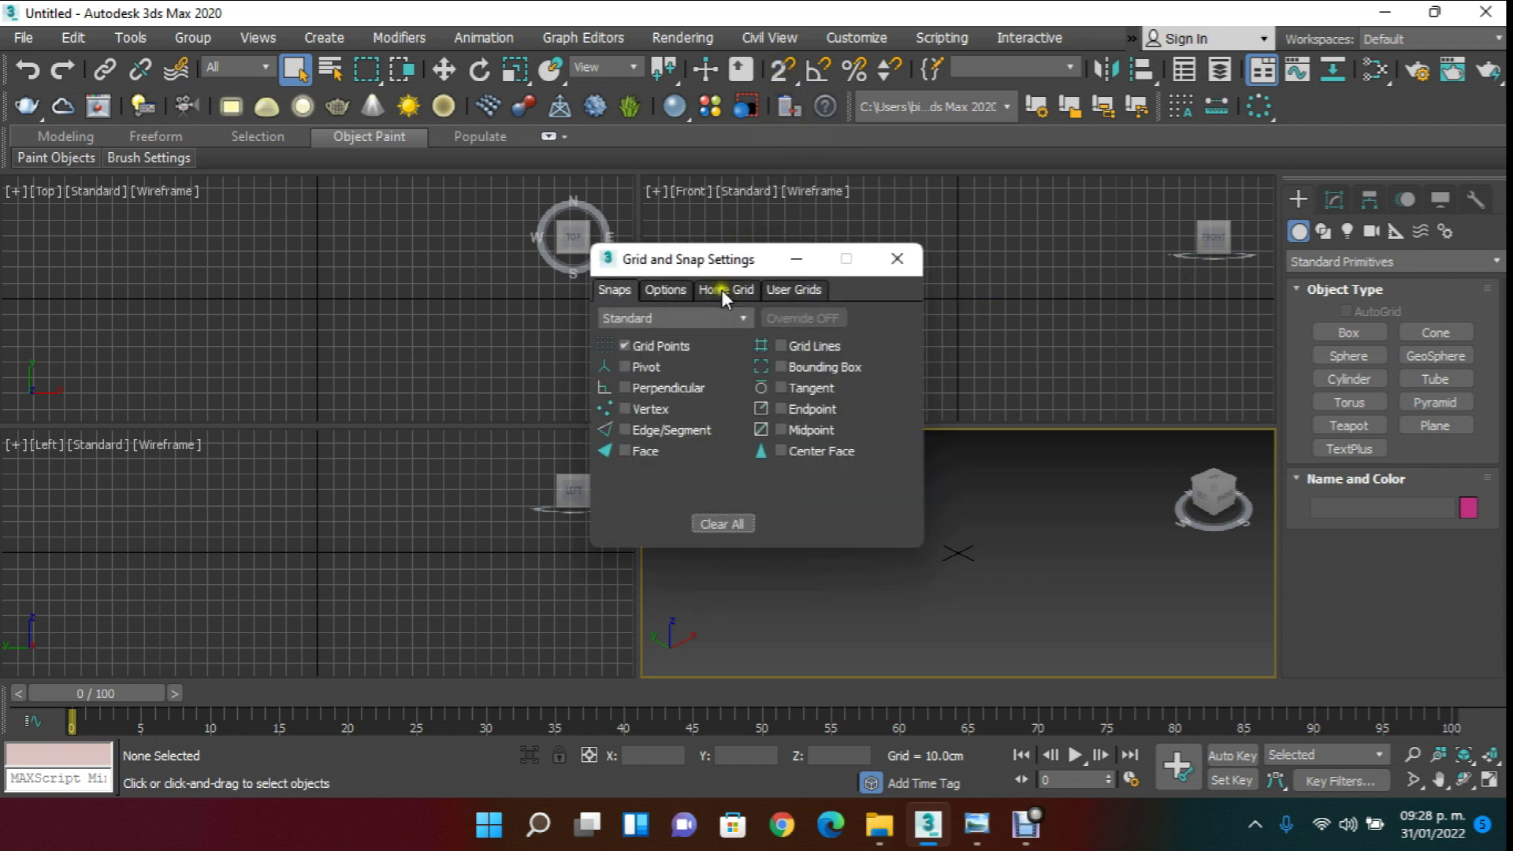
pyautogui.click(720, 290)
pyautogui.click(883, 257)
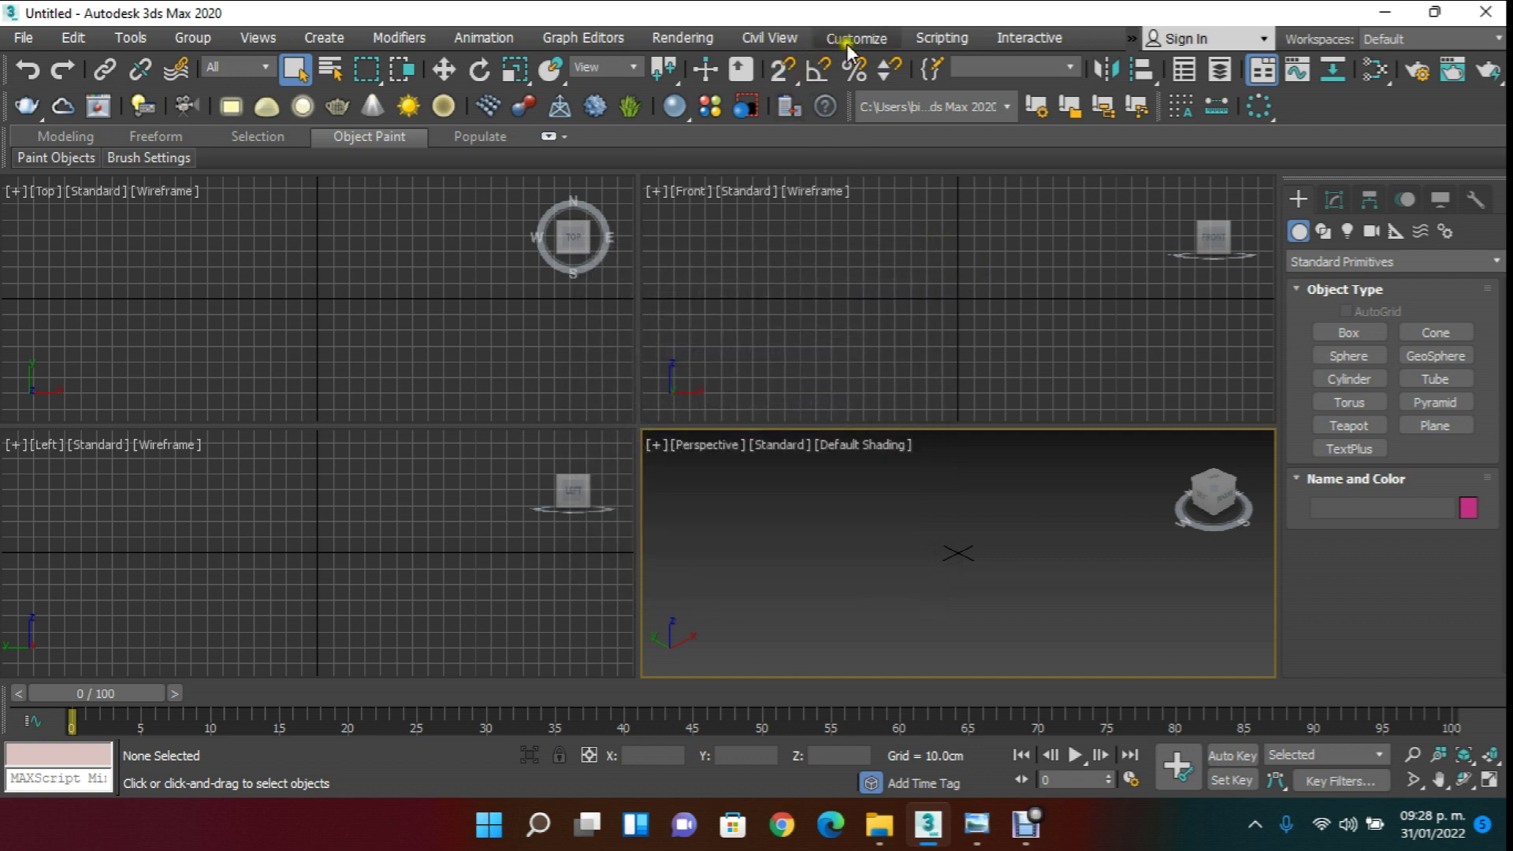
pyautogui.rightClick(788, 69)
pyautogui.click(745, 290)
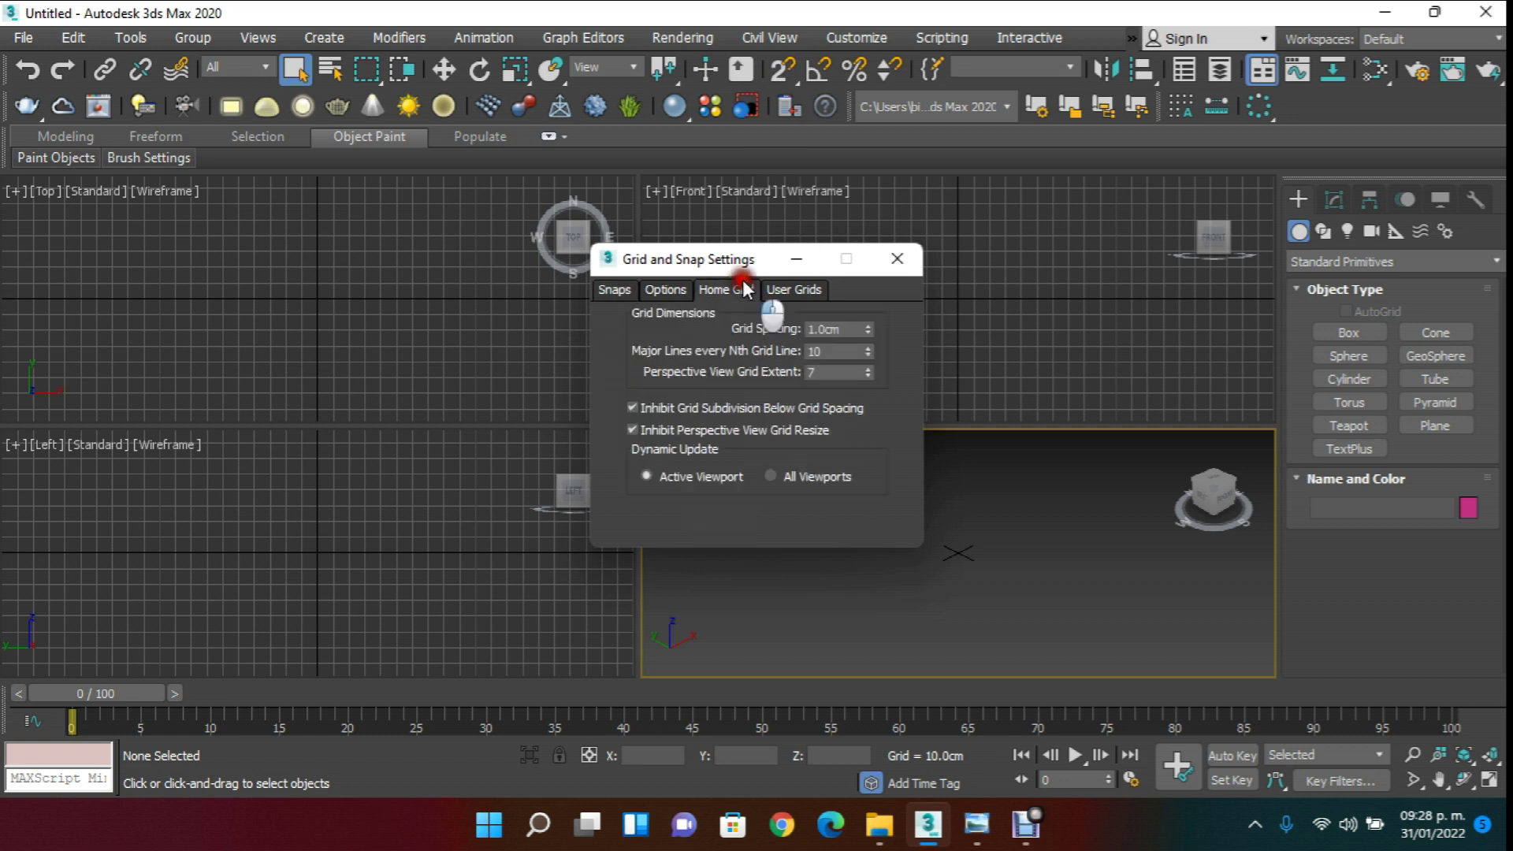
pyautogui.moveTo(843, 331); pyautogui.dragTo(748, 329)
pyautogui.click(613, 290)
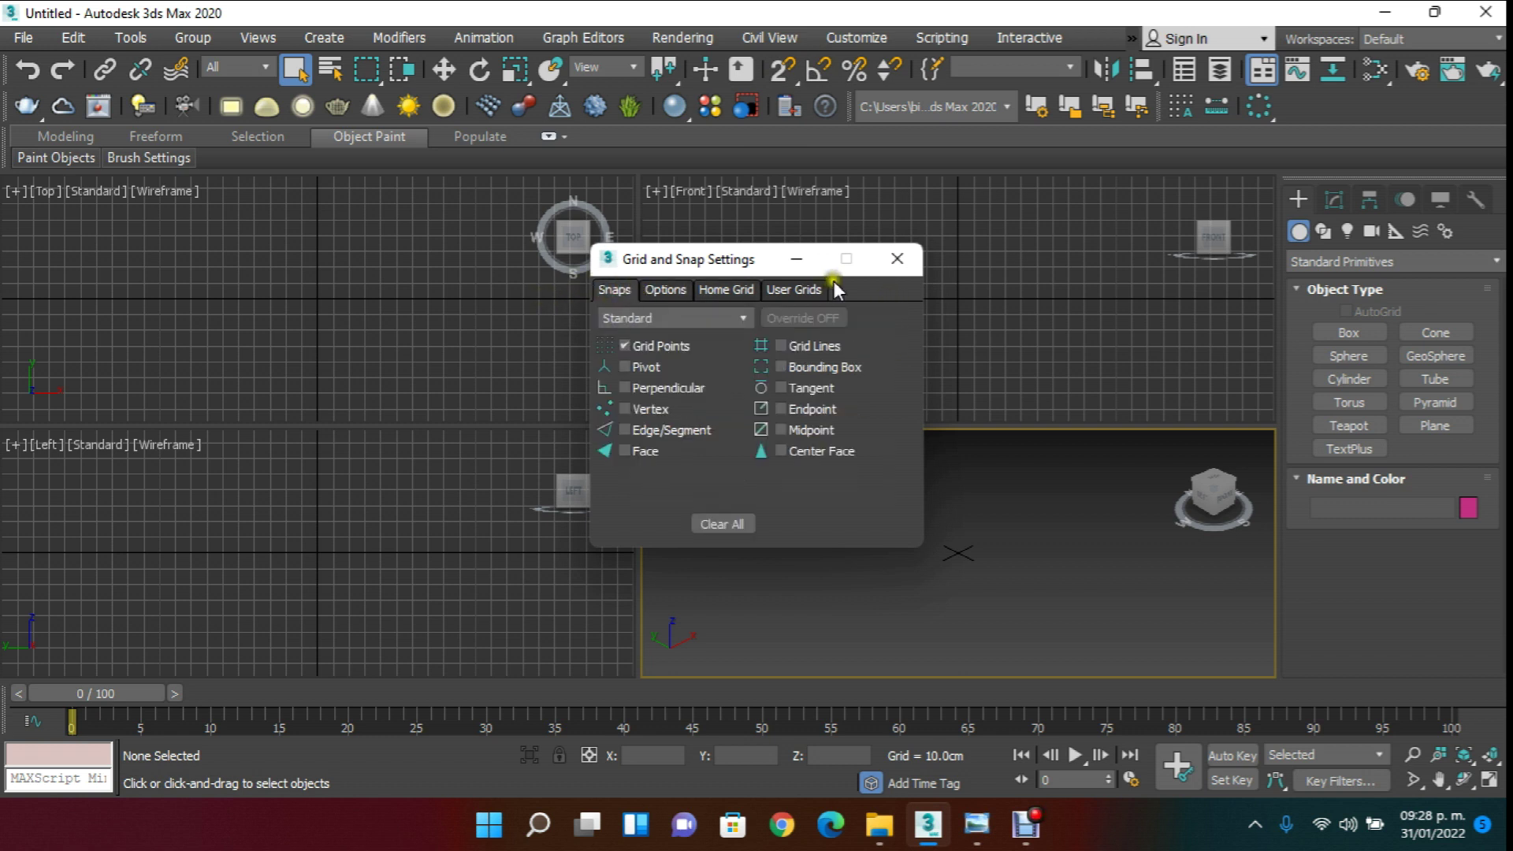
pyautogui.click(898, 259)
# - Turn on 2D snapping with Grid Points as the snap type
pyautogui.click(779, 75)
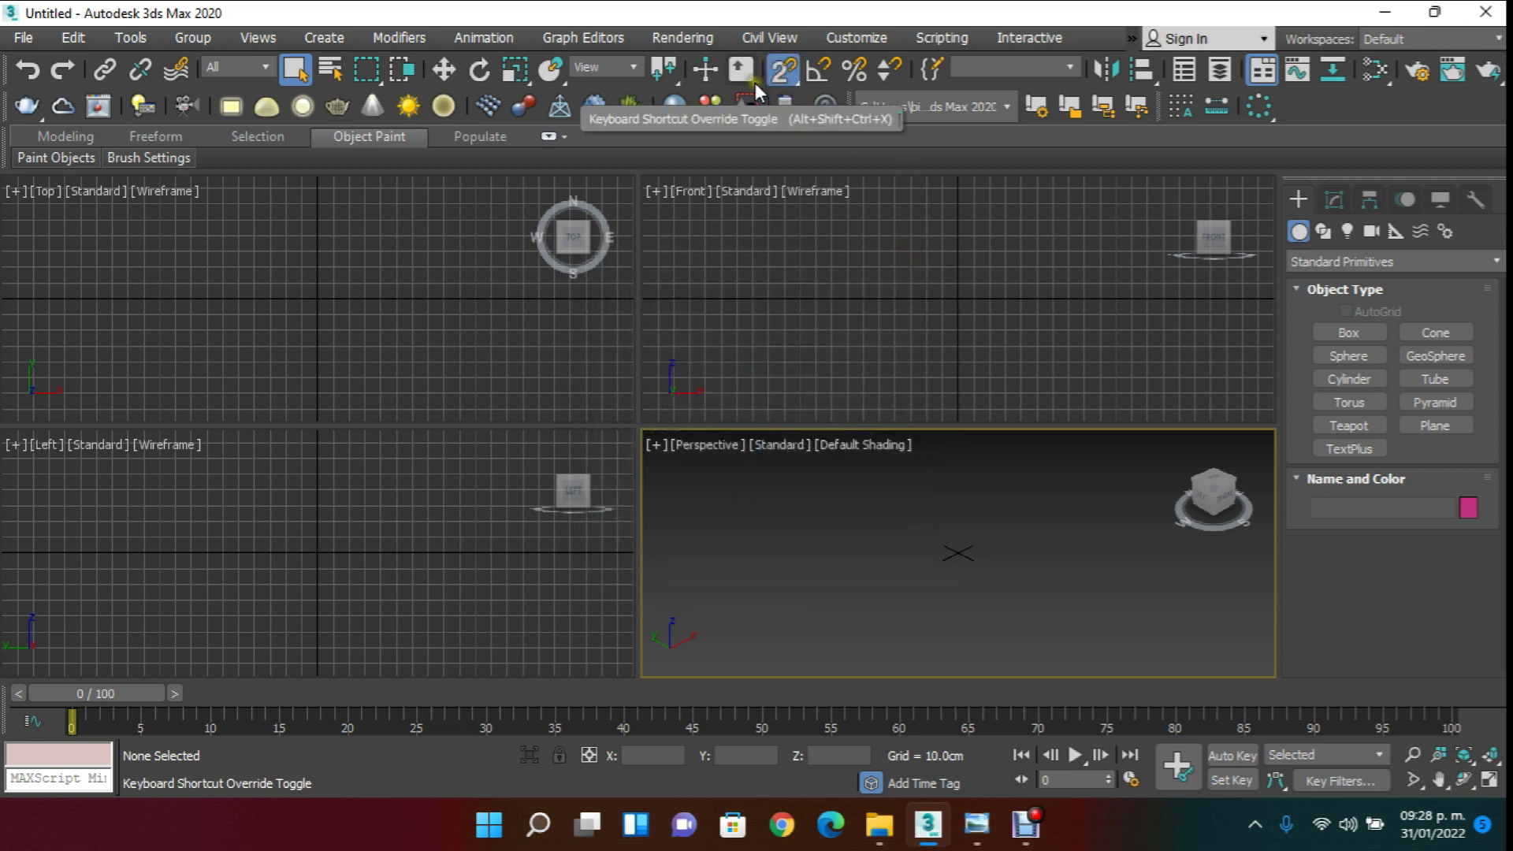
pyautogui.rightClick(779, 75)
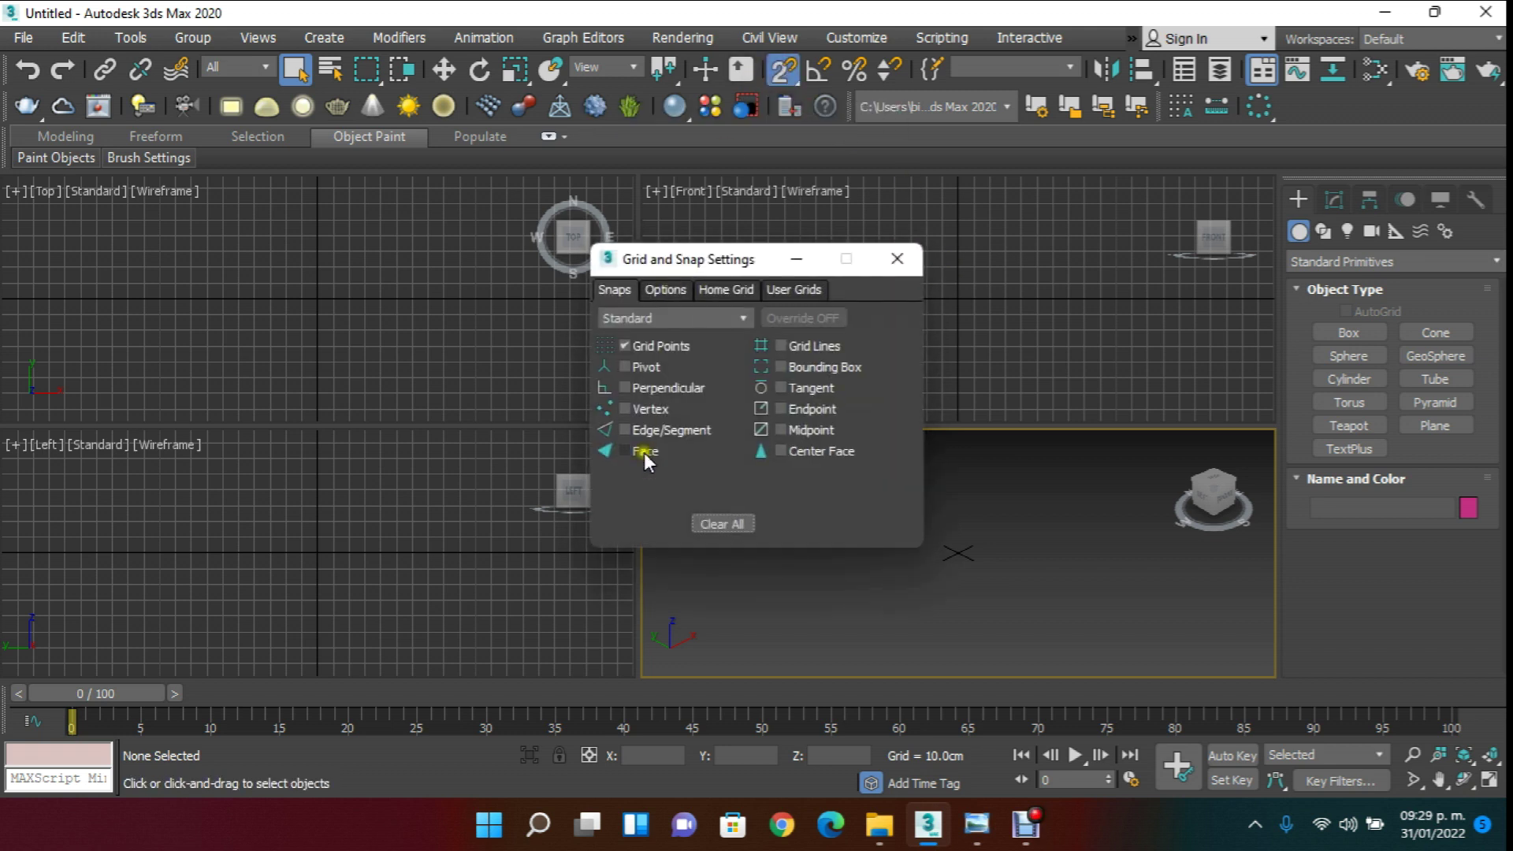
pyautogui.moveTo(733, 256); pyautogui.dragTo(743, 215)
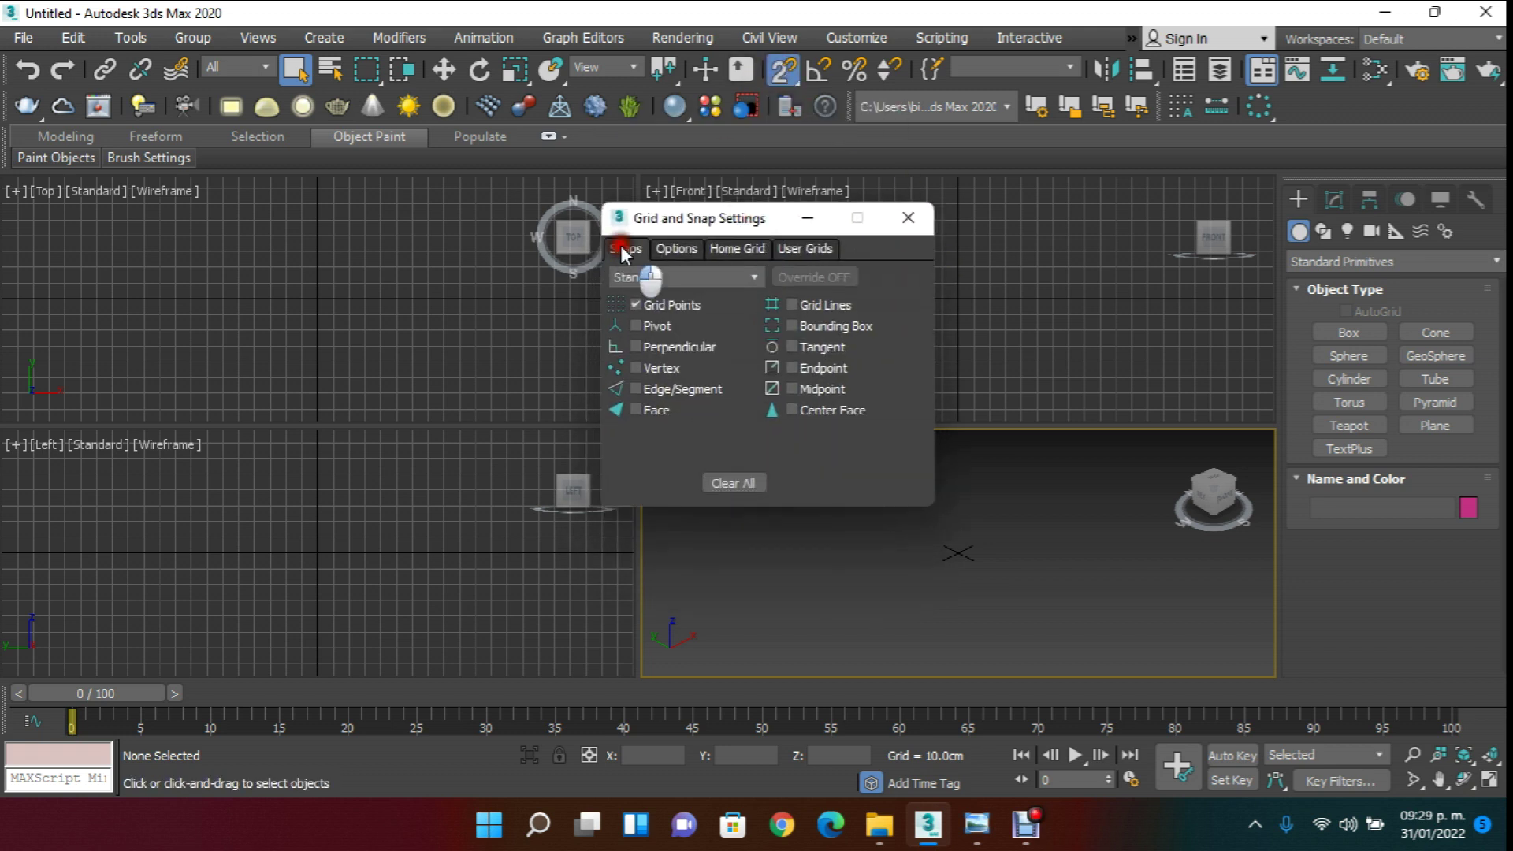
pyautogui.click(635, 304)
pyautogui.click(660, 305)
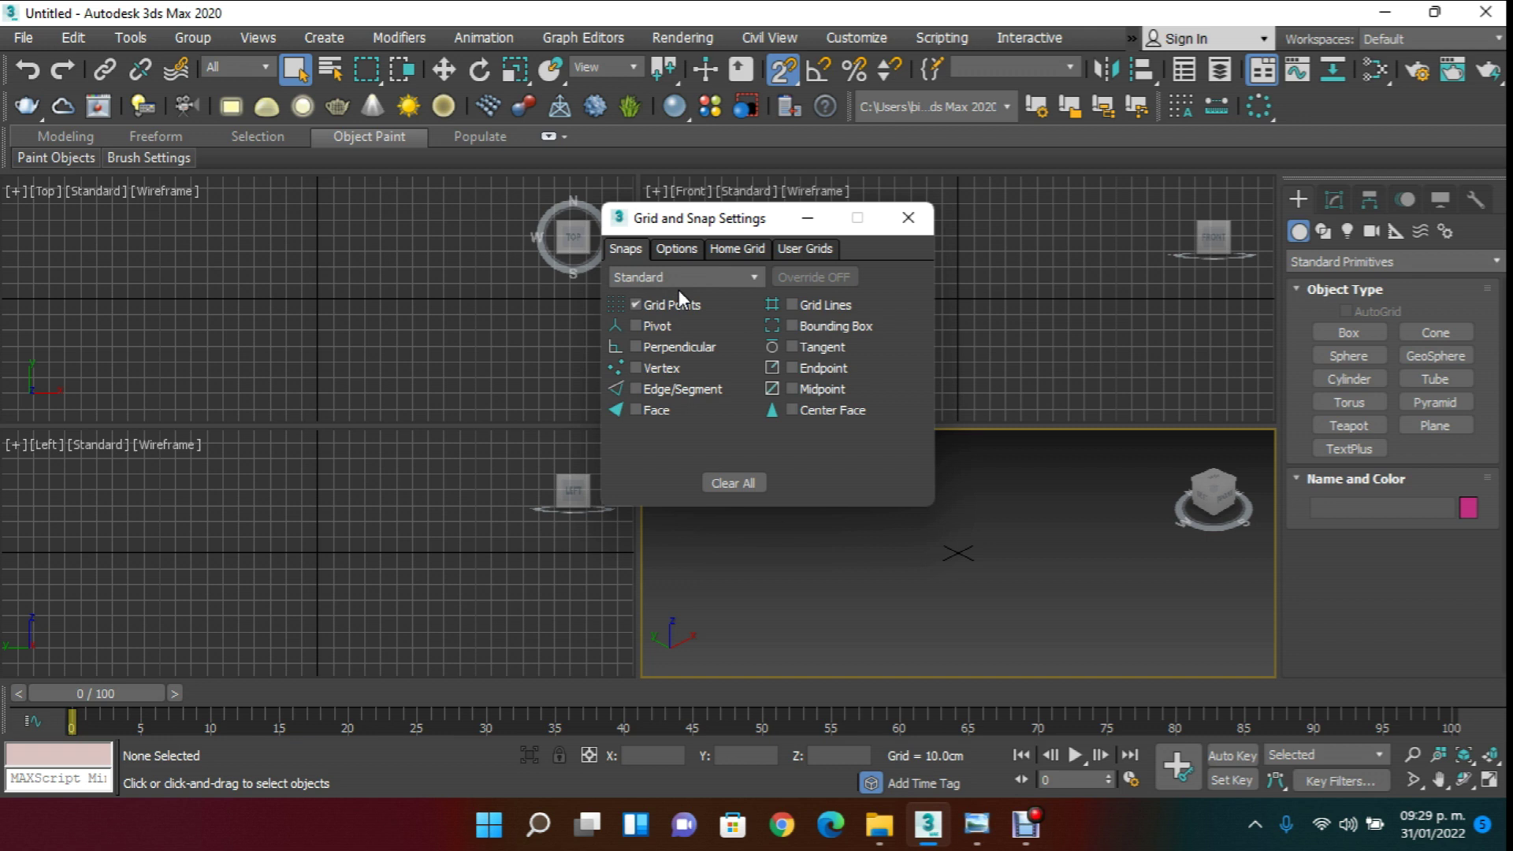
pyautogui.click(628, 323)
pyautogui.click(912, 221)
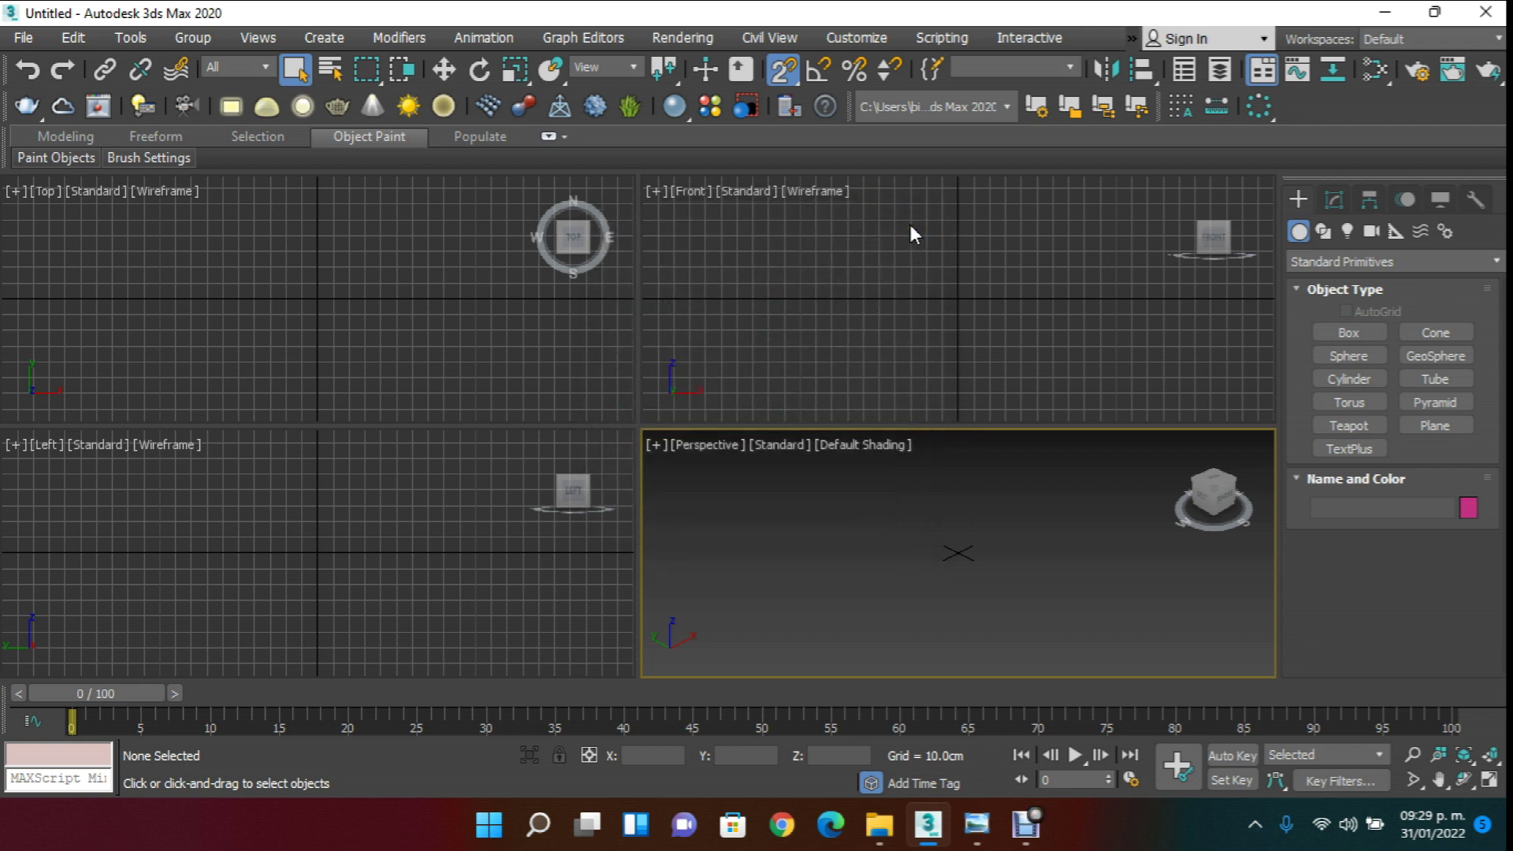
# - Activate the Perspective viewport and maximize it
pyautogui.click(418, 324)
pyautogui.click(794, 287)
pyautogui.click(332, 512)
pyautogui.click(848, 490)
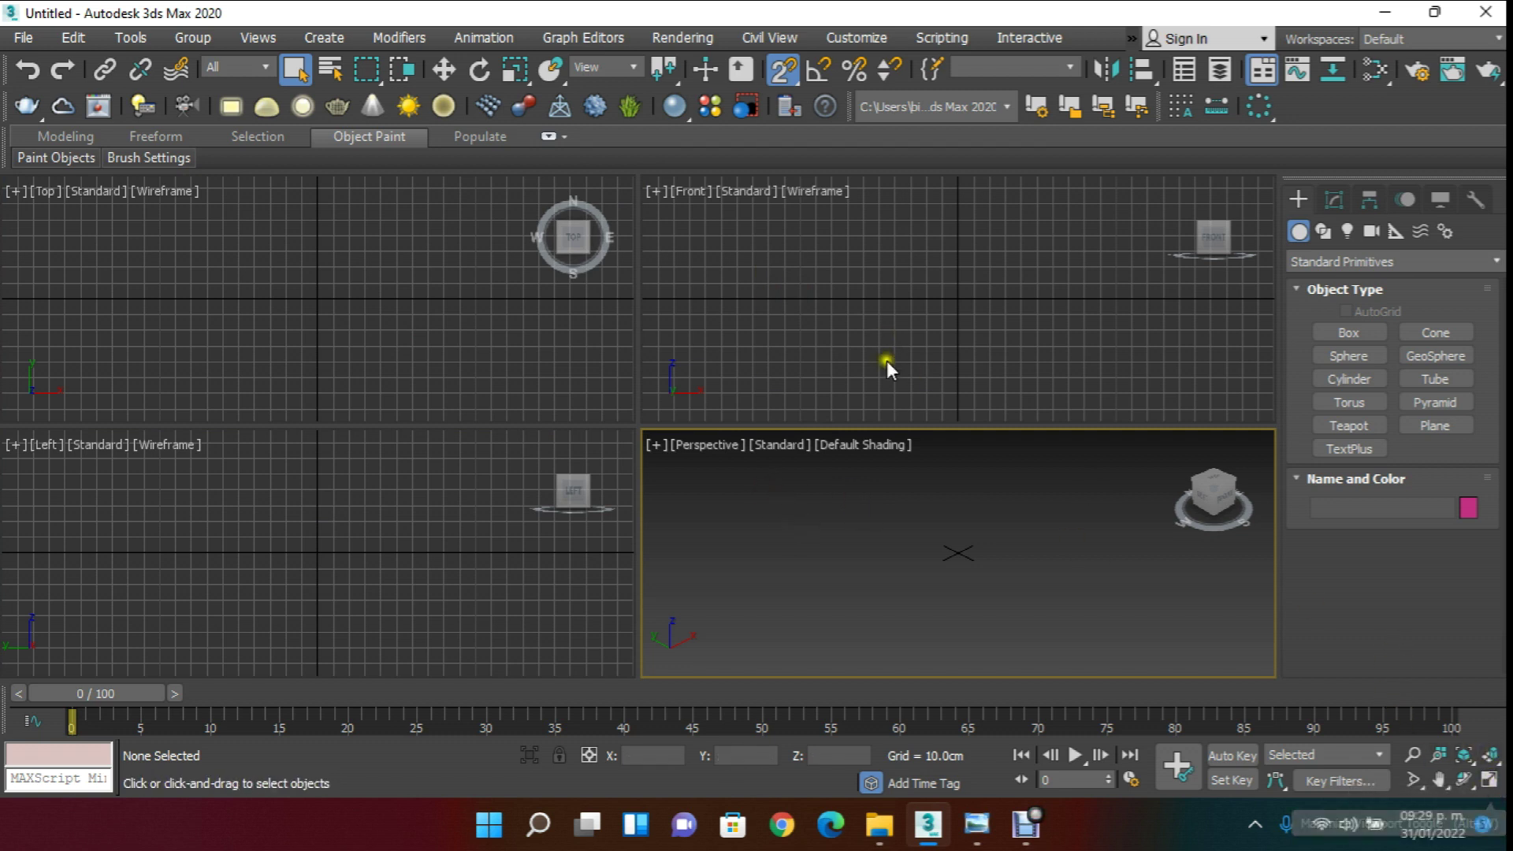
pyautogui.click(871, 542)
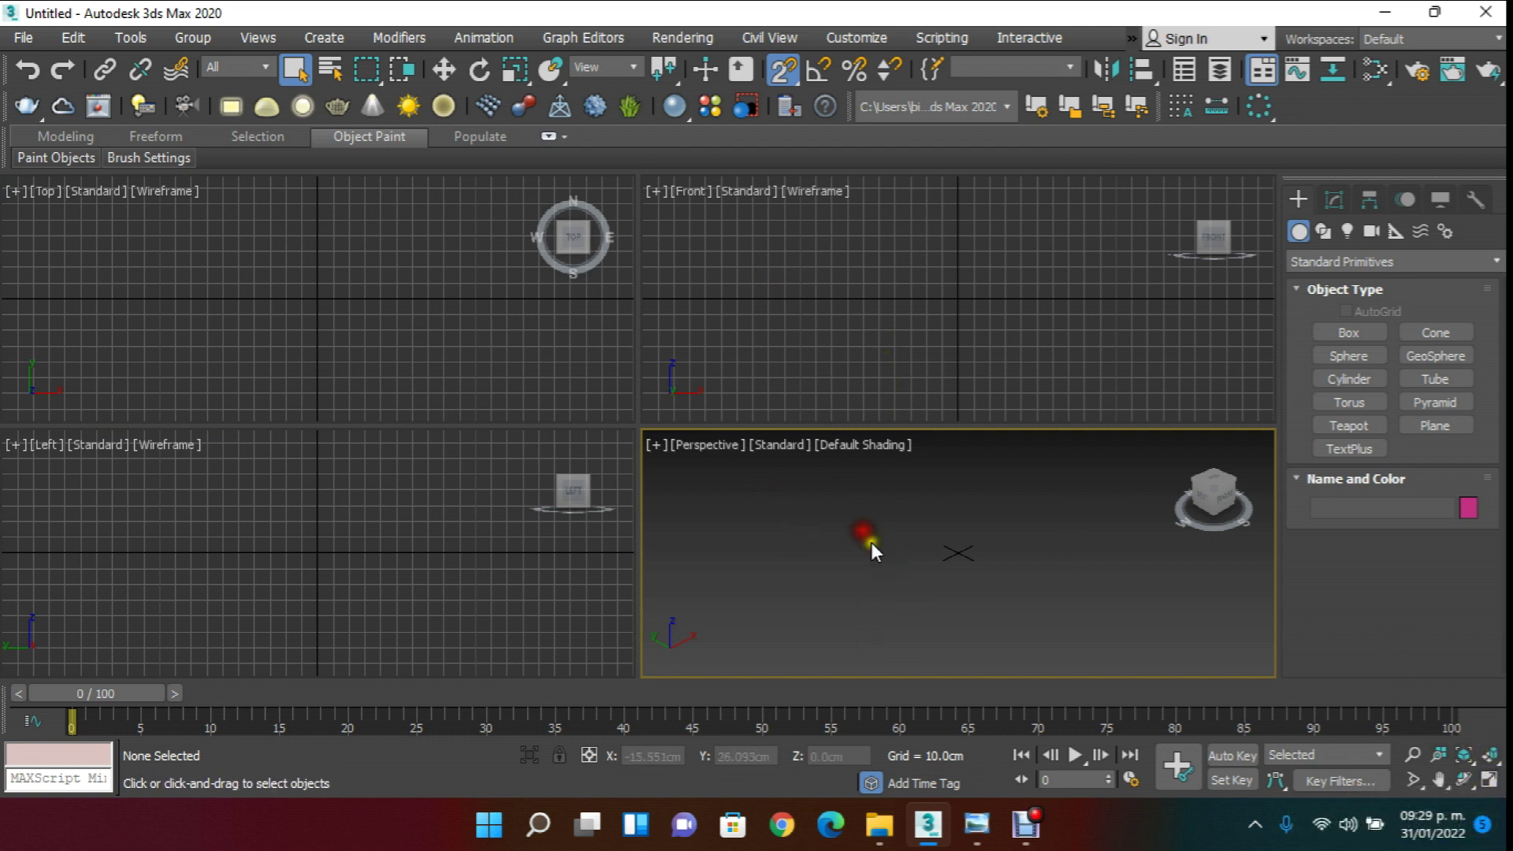
pyautogui.click(1488, 781)
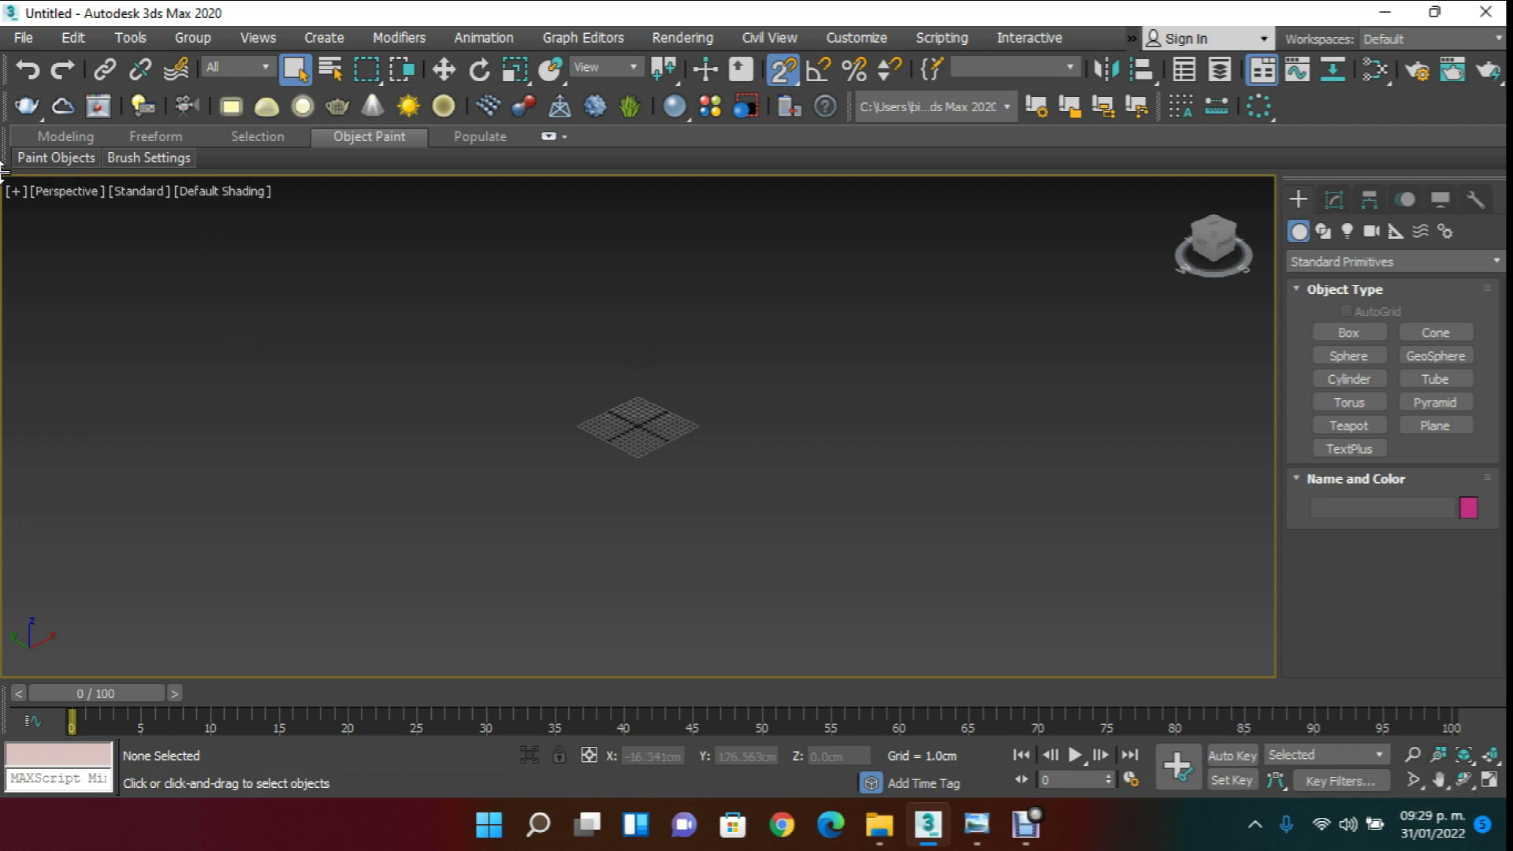
pyautogui.click(149, 191)
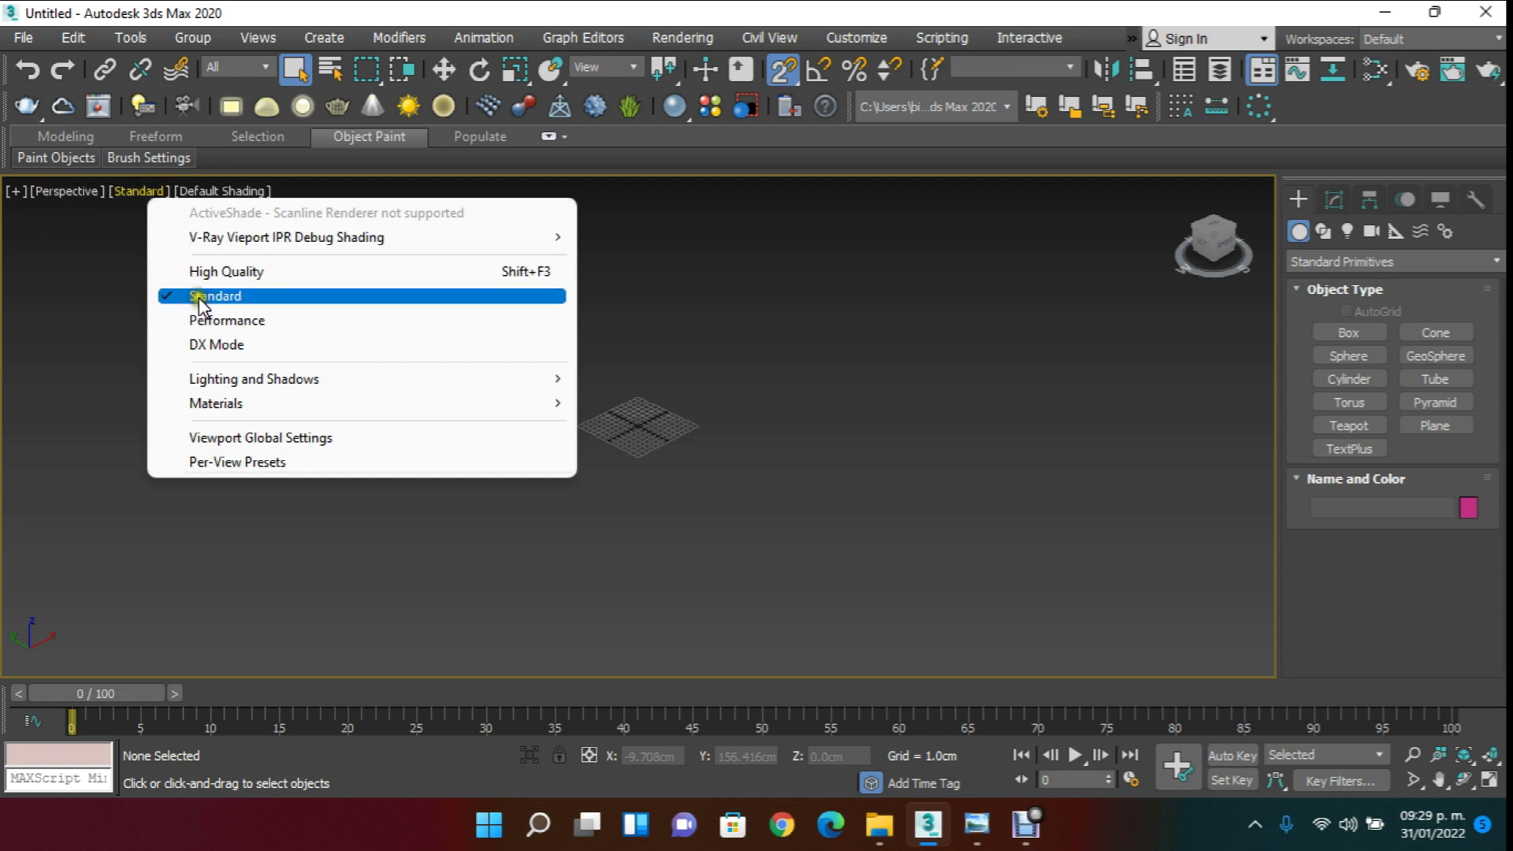
pyautogui.click(206, 192)
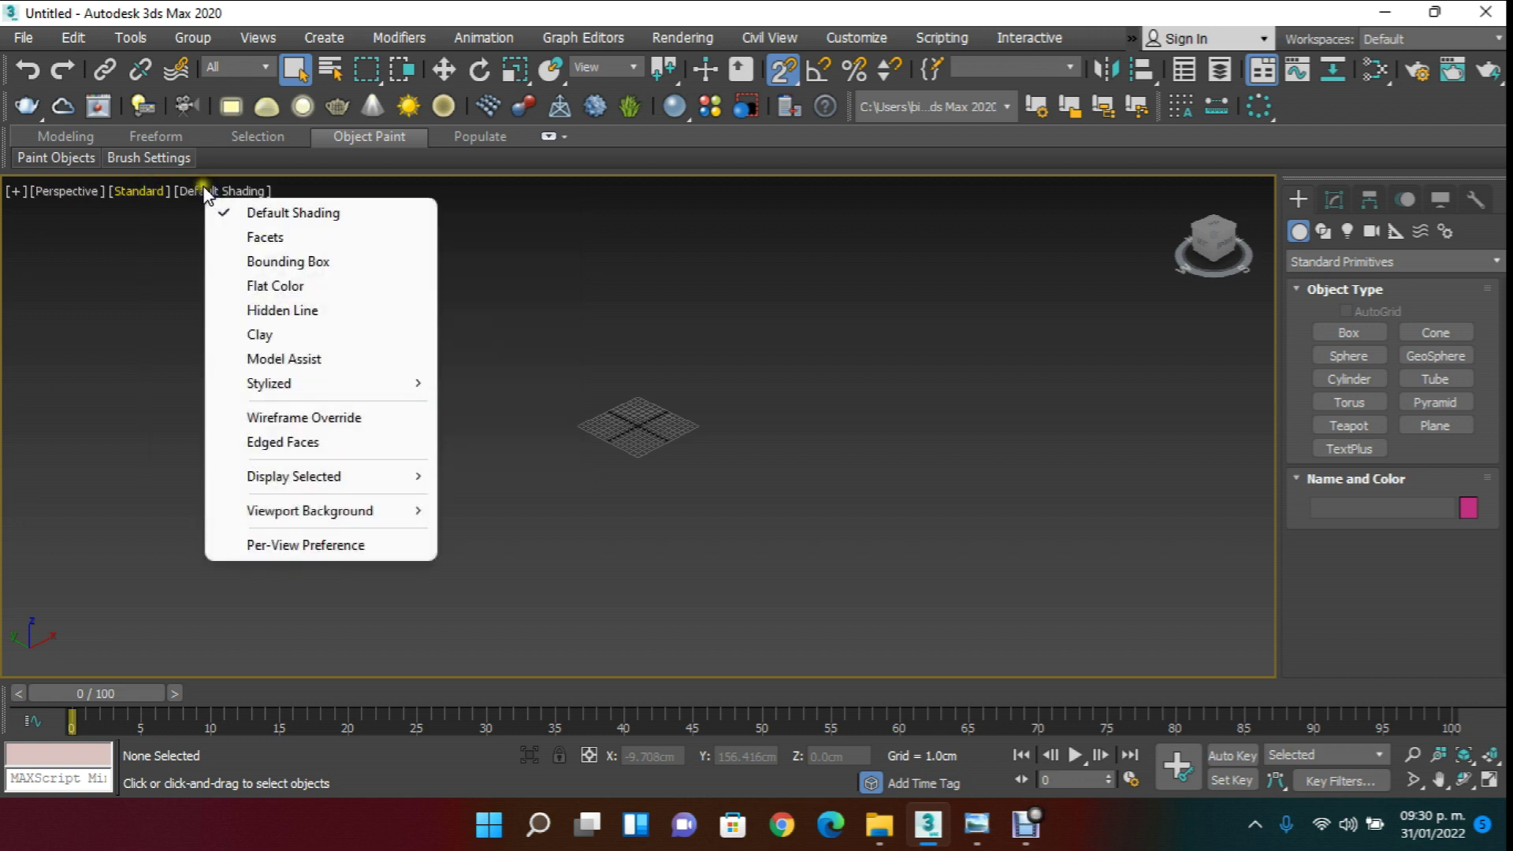
pyautogui.click(239, 211)
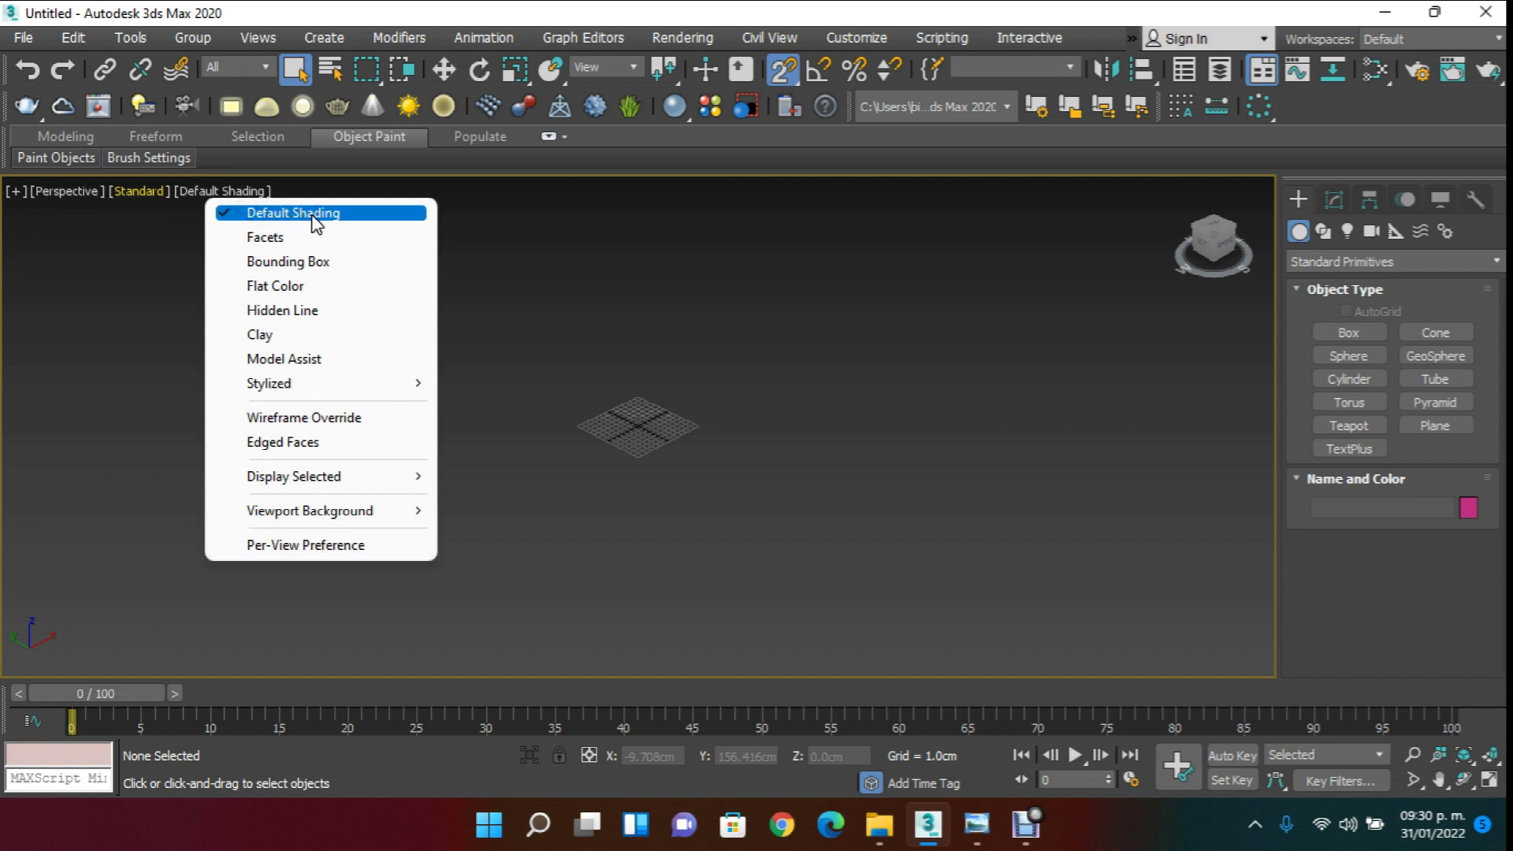
pyautogui.click(546, 237)
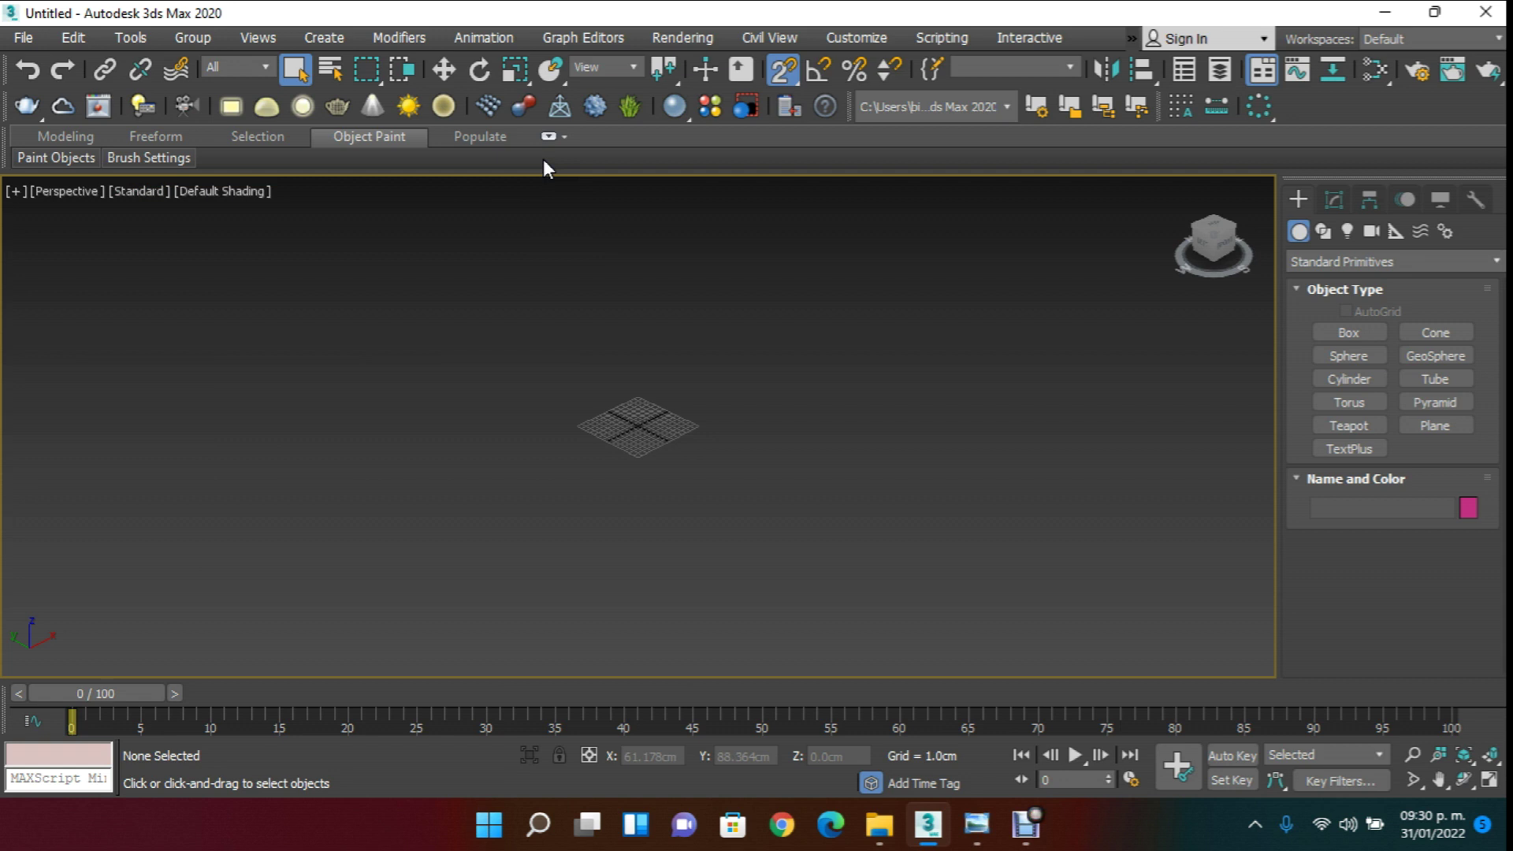
pyautogui.click(65, 192)
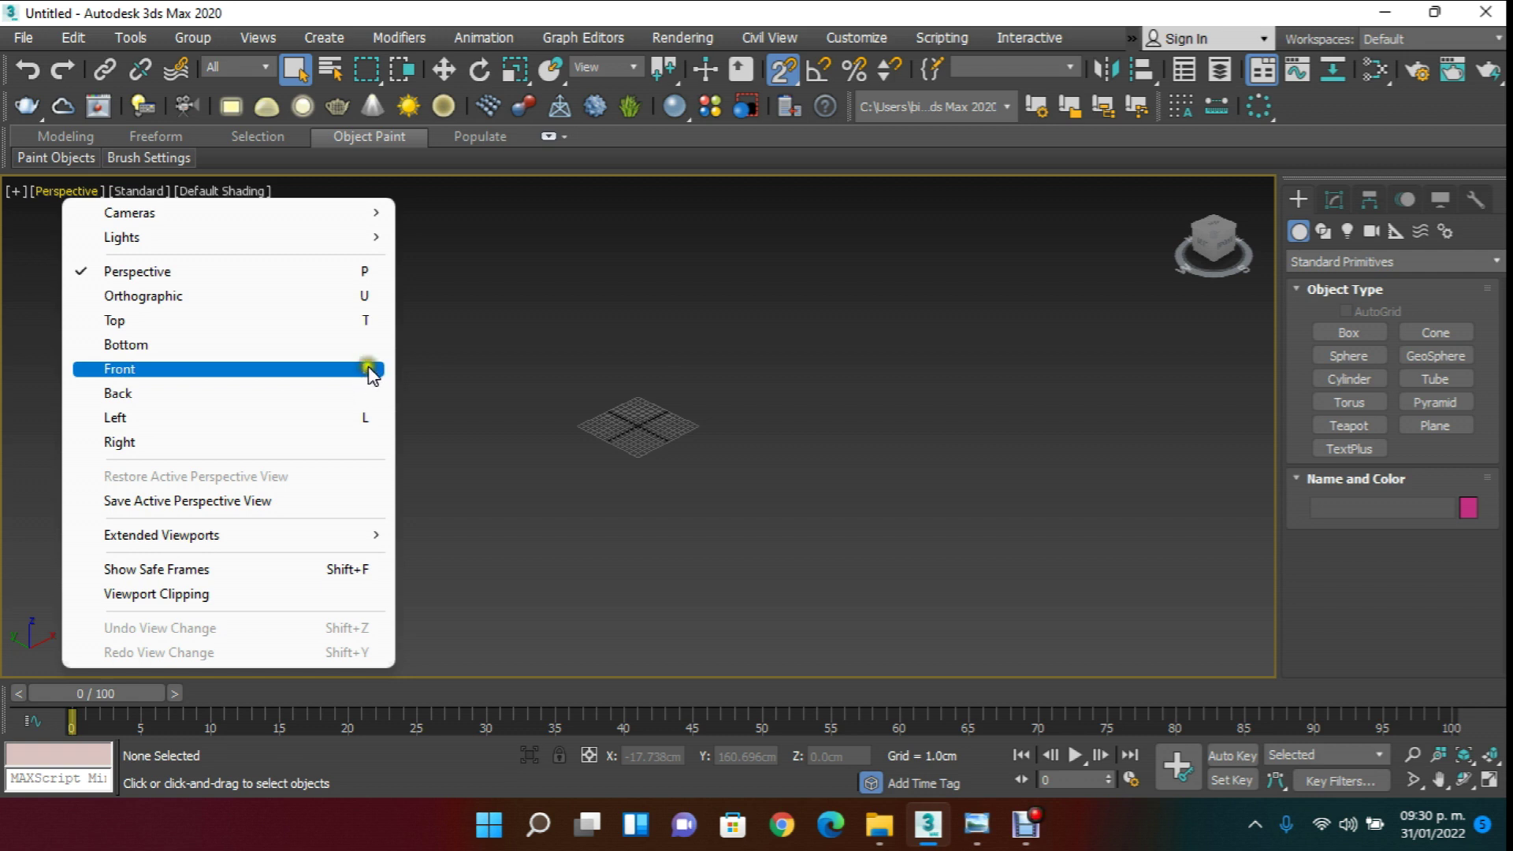
pyautogui.click(499, 342)
pyautogui.rightClick(71, 212)
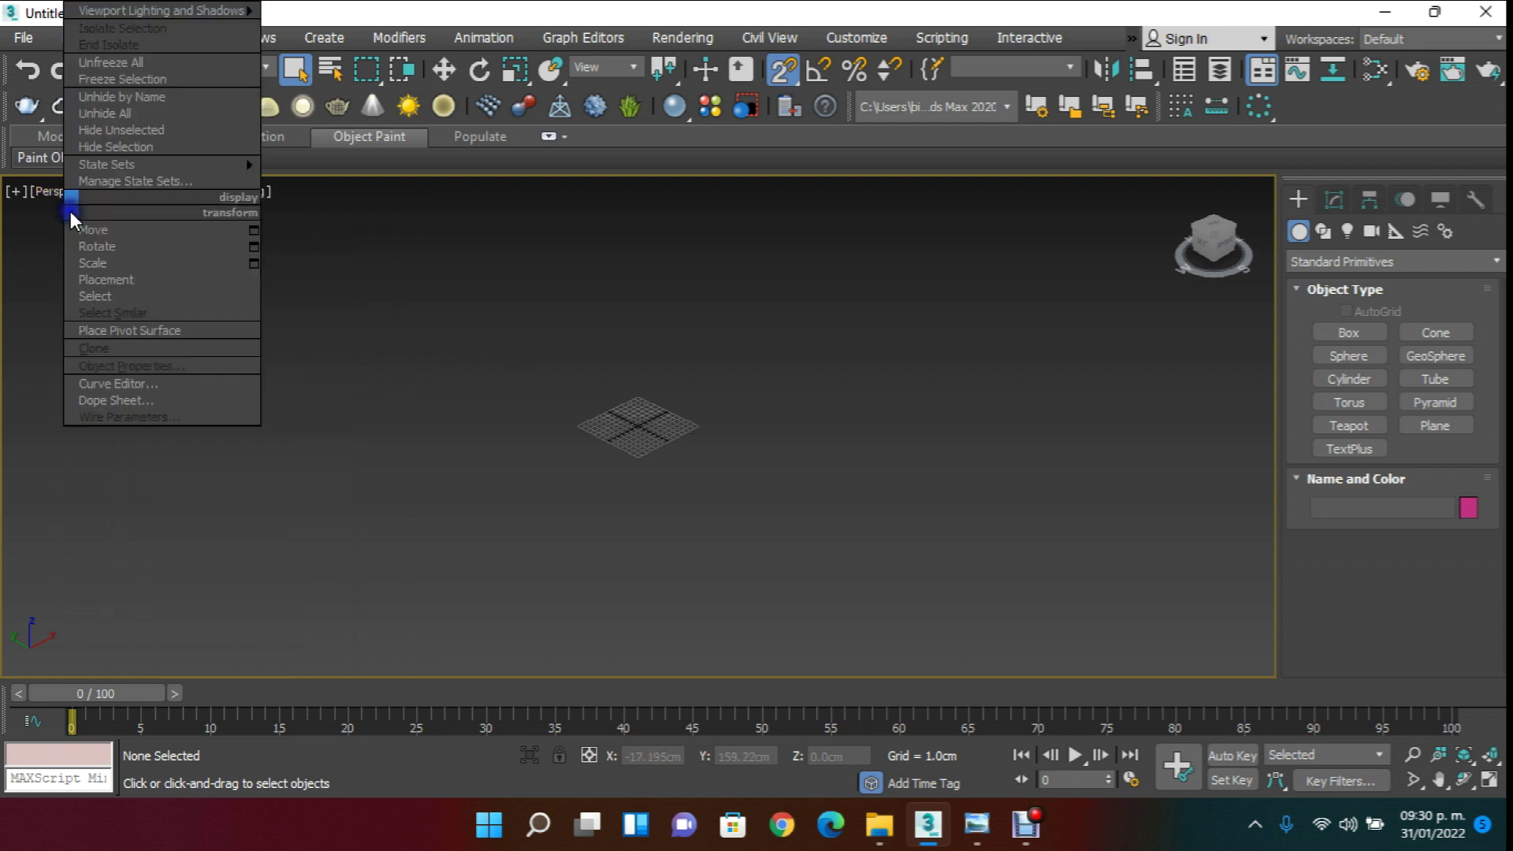
pyautogui.click(394, 54)
# - Switch the maximized viewport to the Front view, returning once to Perspective before going back to Front
pyautogui.click(65, 192)
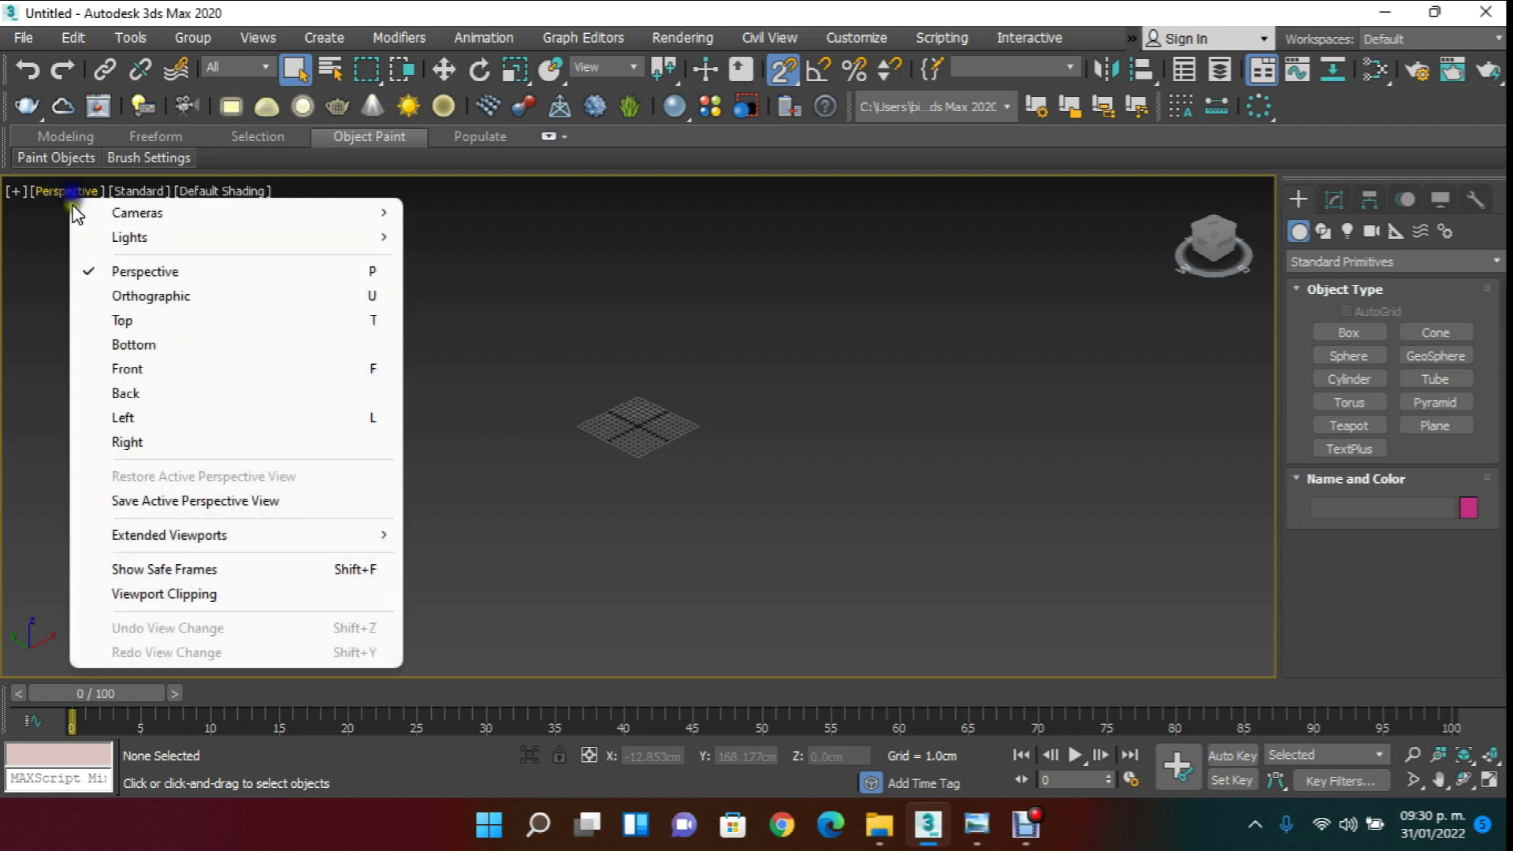
pyautogui.click(141, 370)
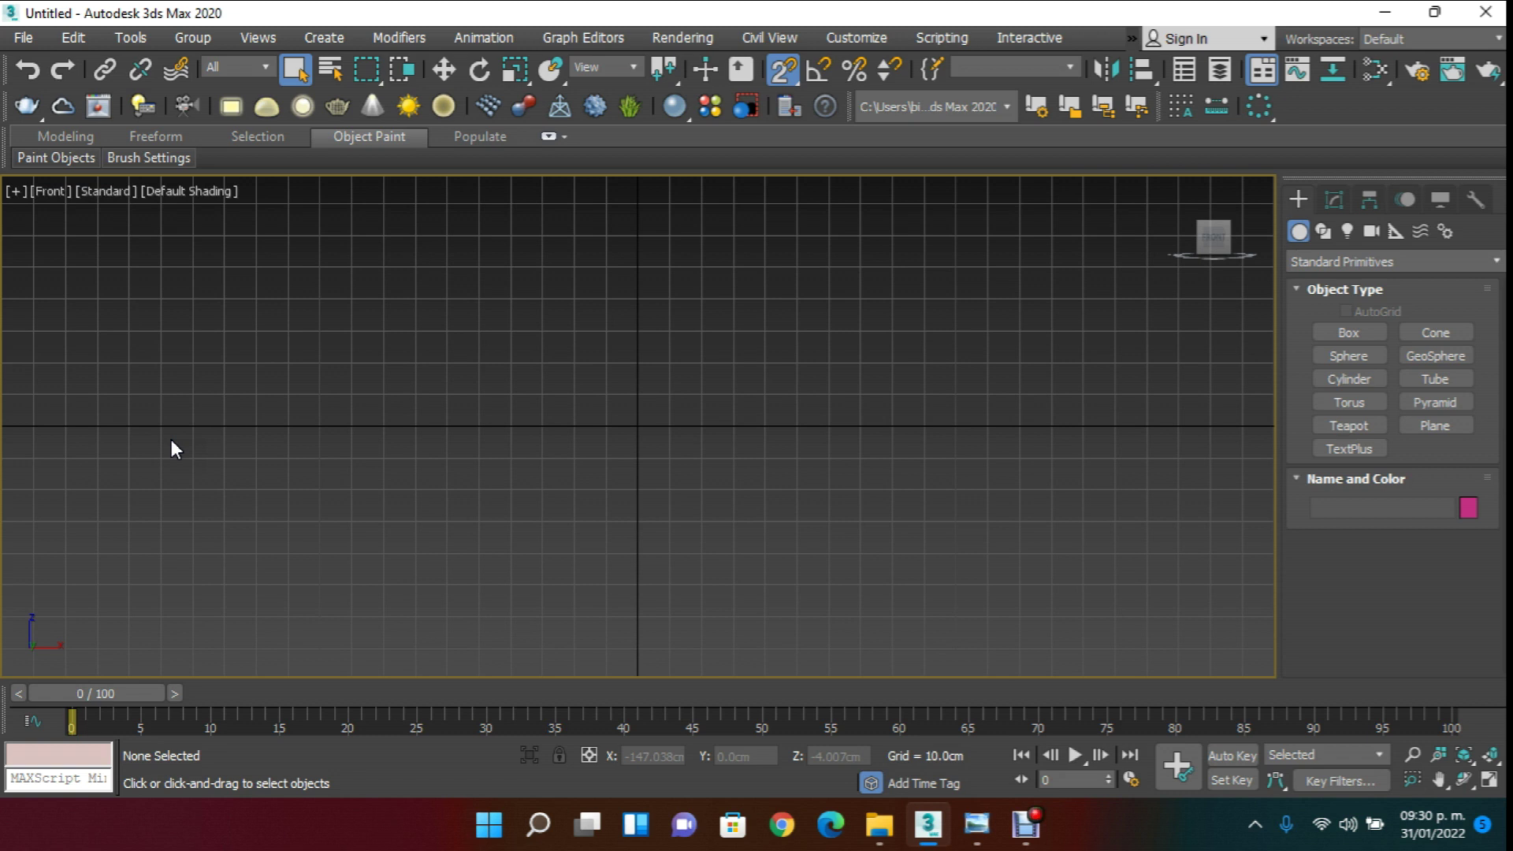
pyautogui.press('p')
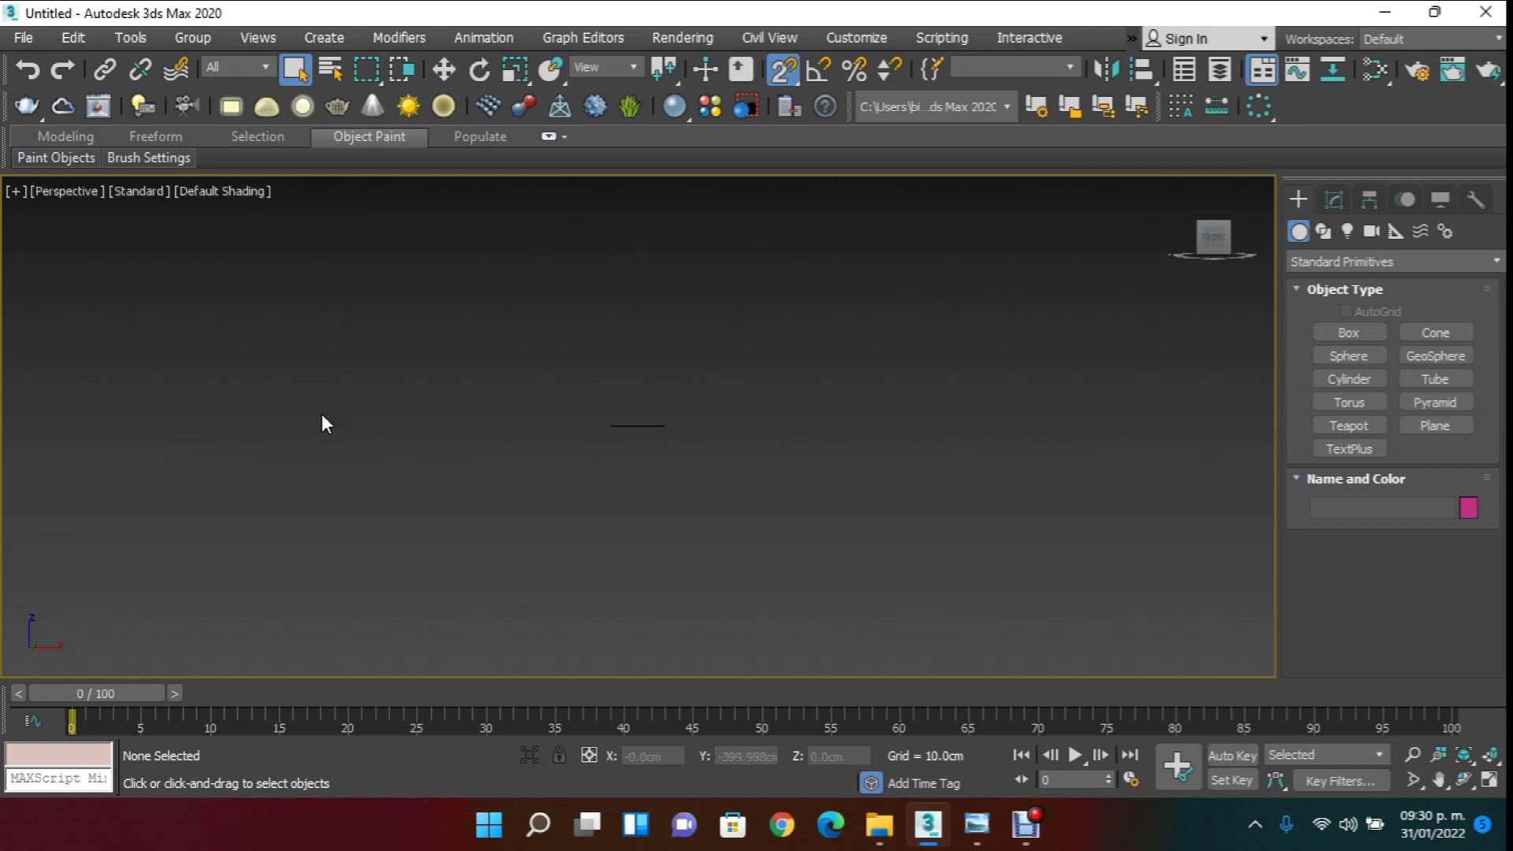
pyautogui.press('f')
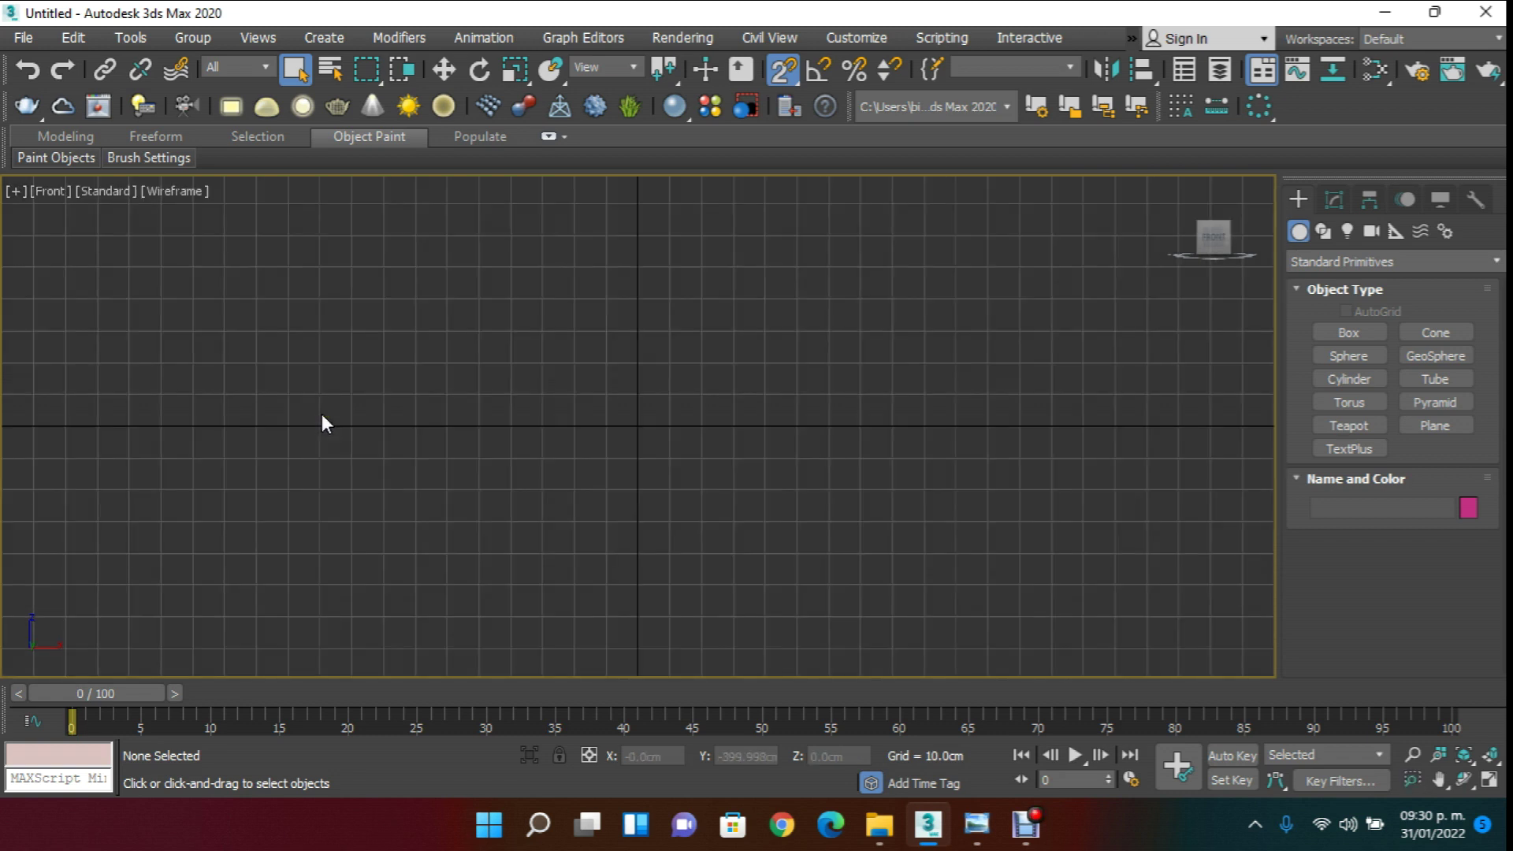
# - Draw a plane about 580 cm wide and 220 cm long in the Front view, starting at the grid origin, and show its parameters
pyautogui.click(1434, 425)
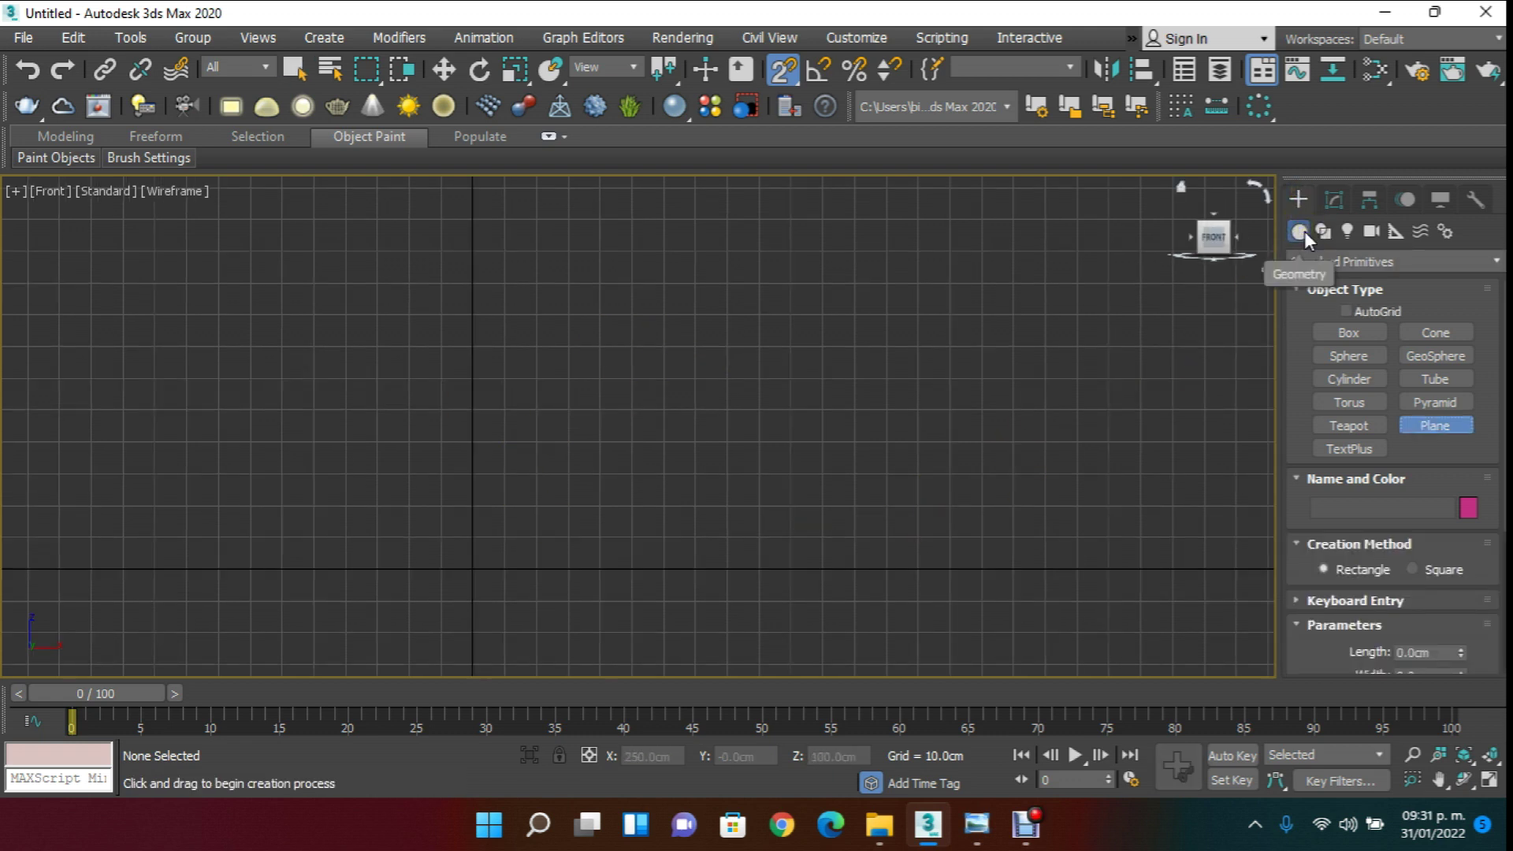
pyautogui.moveTo(625, 432); pyautogui.dragTo(369, 437, button='middle')
pyautogui.moveTo(286, 541)
pyautogui.mouseDown(button='middle')
pyautogui.moveTo(544, 363)
pyautogui.moveTo(422, 412)
pyautogui.moveTo(232, 550)
pyautogui.mouseUp(button='middle')
pyautogui.scroll(-3, 231, 549)
pyautogui.moveTo(197, 583); pyautogui.dragTo(1113, 229)
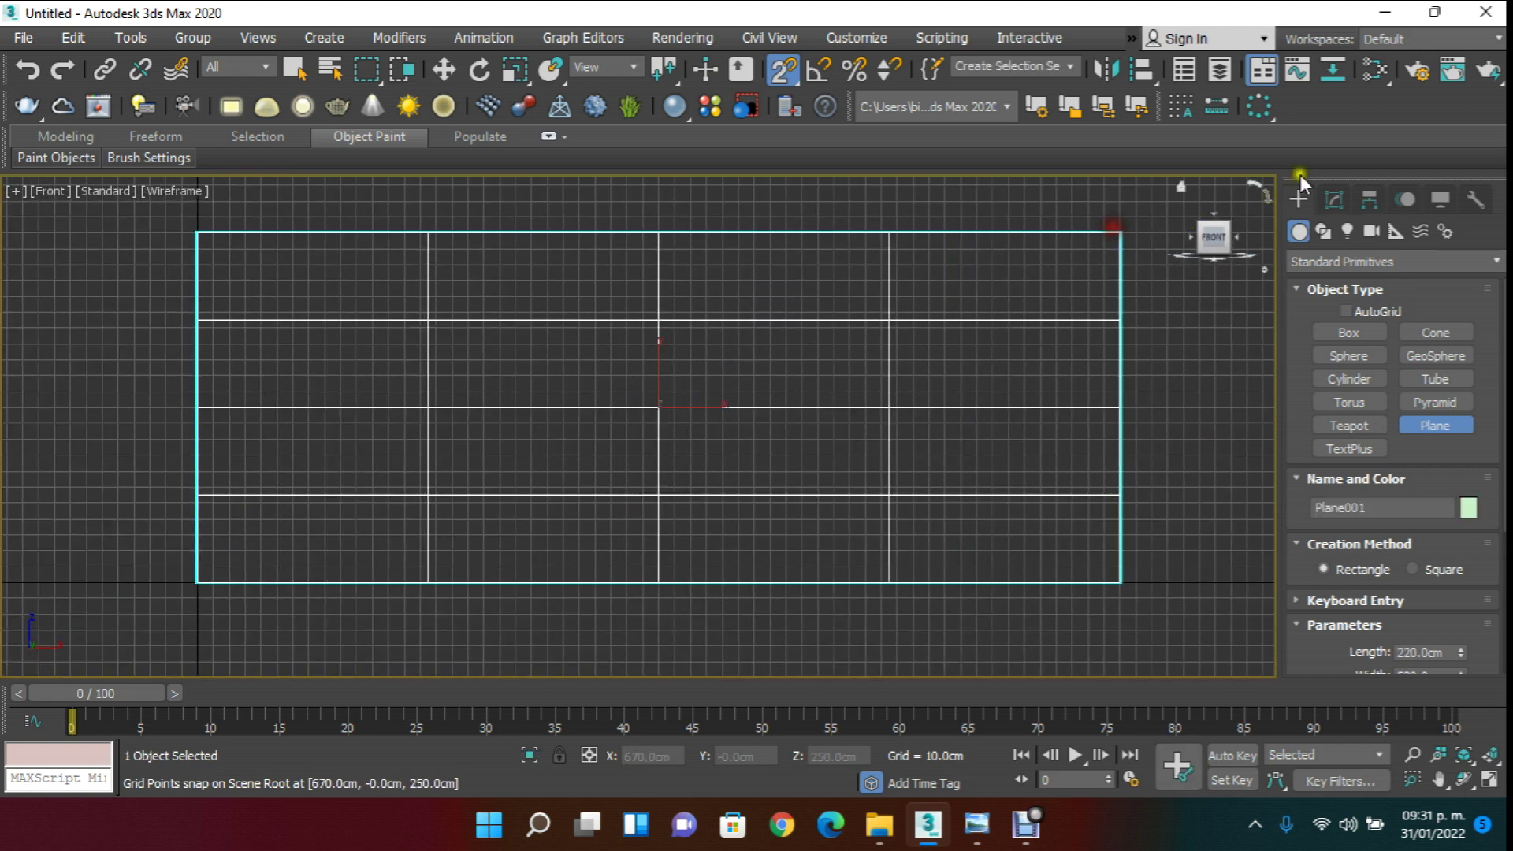
pyautogui.click(1333, 202)
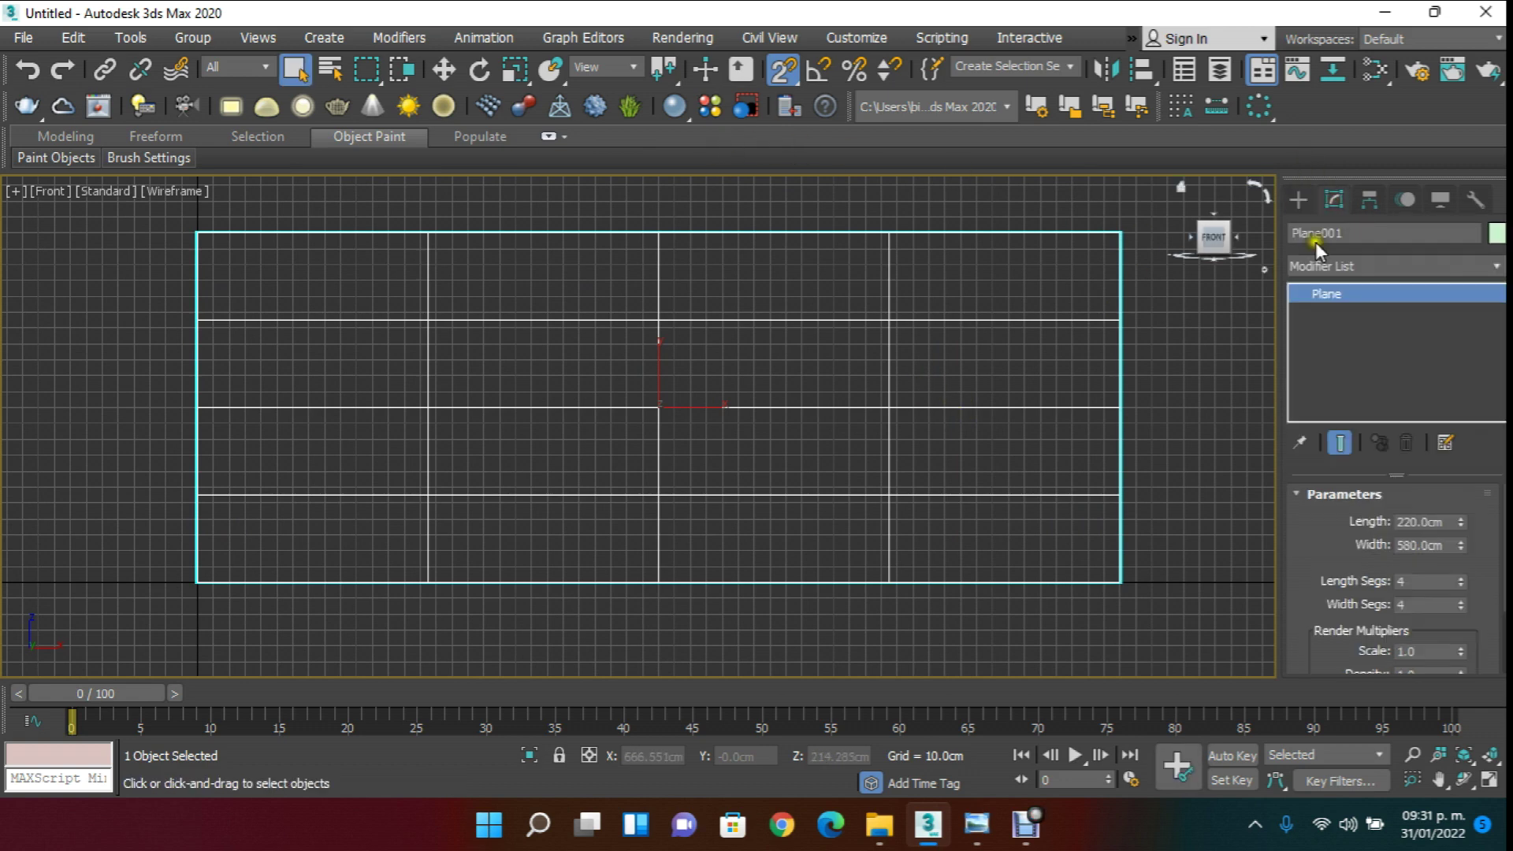
pyautogui.click(446, 73)
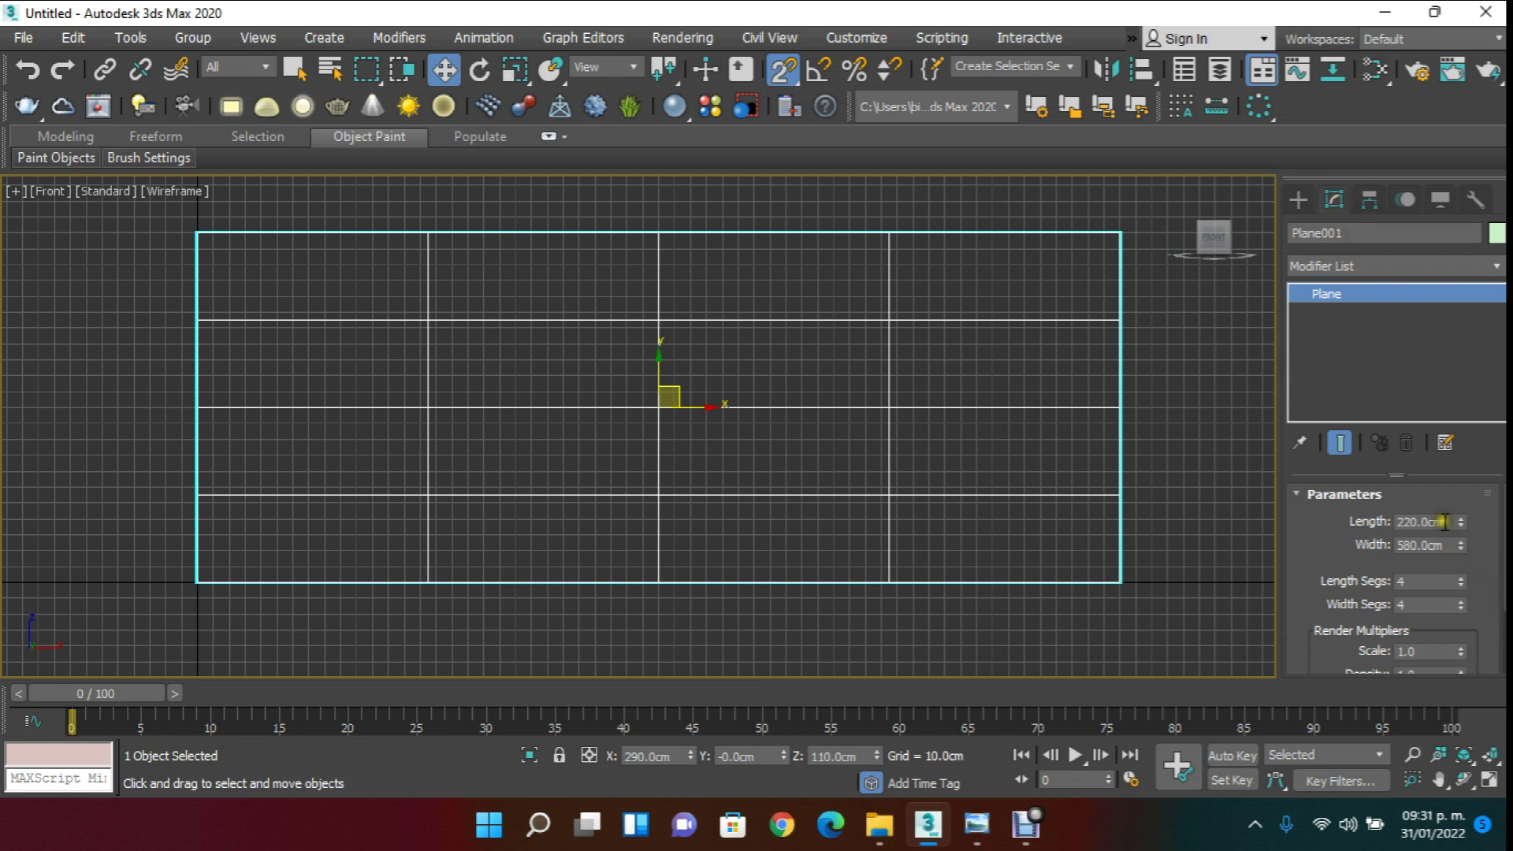
# - Check the proportions of the PUMA-LOGO.jpg reference image and set the plane's width to 400 cm
pyautogui.moveTo(1071, 478); pyautogui.dragTo(969, 484, button='middle')
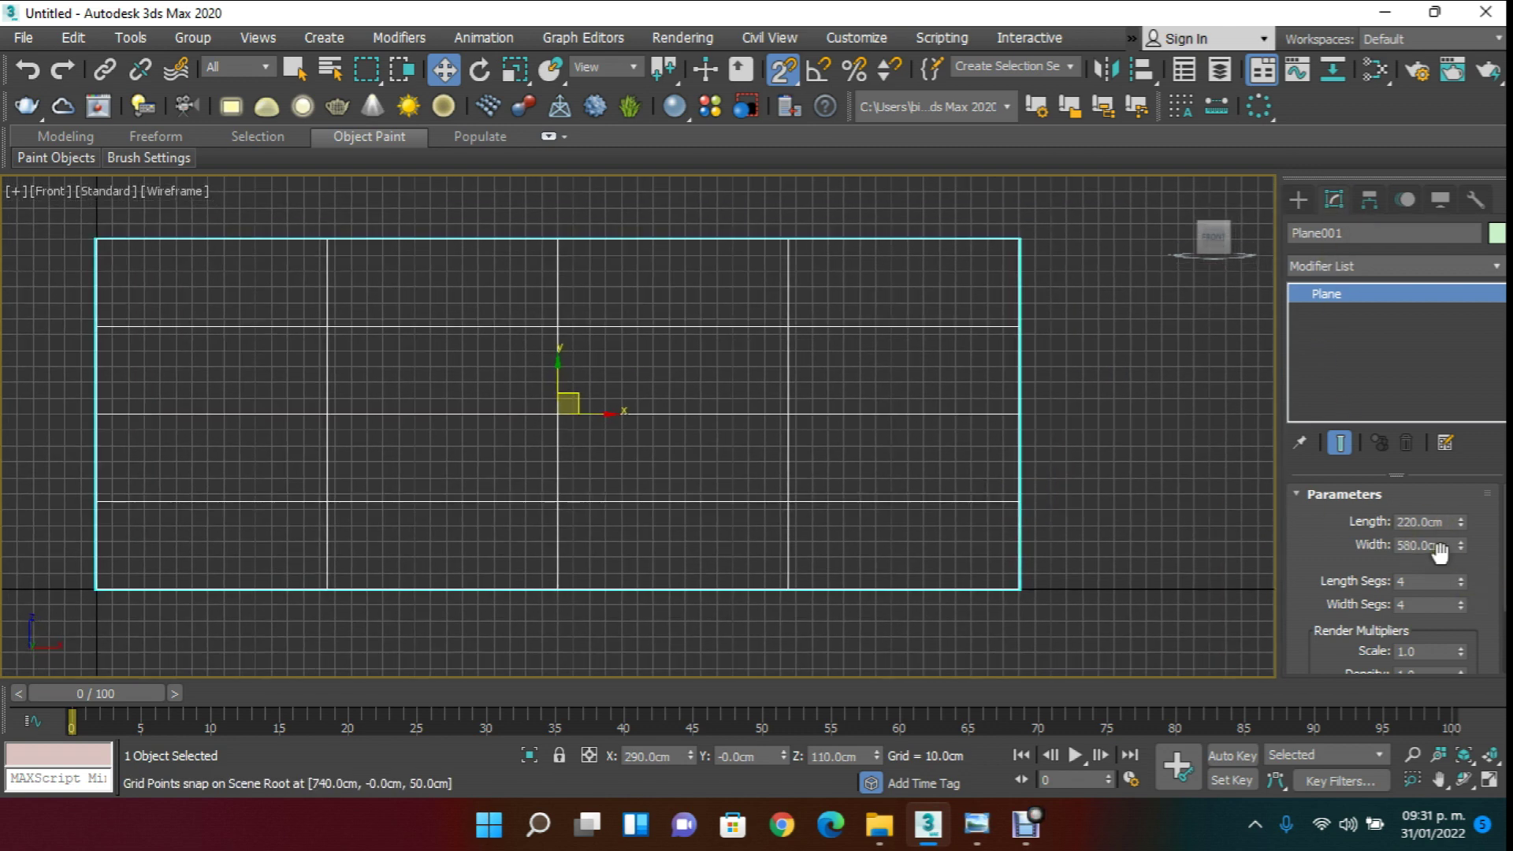
pyautogui.moveTo(1446, 544); pyautogui.dragTo(1352, 554)
pyautogui.click(980, 829)
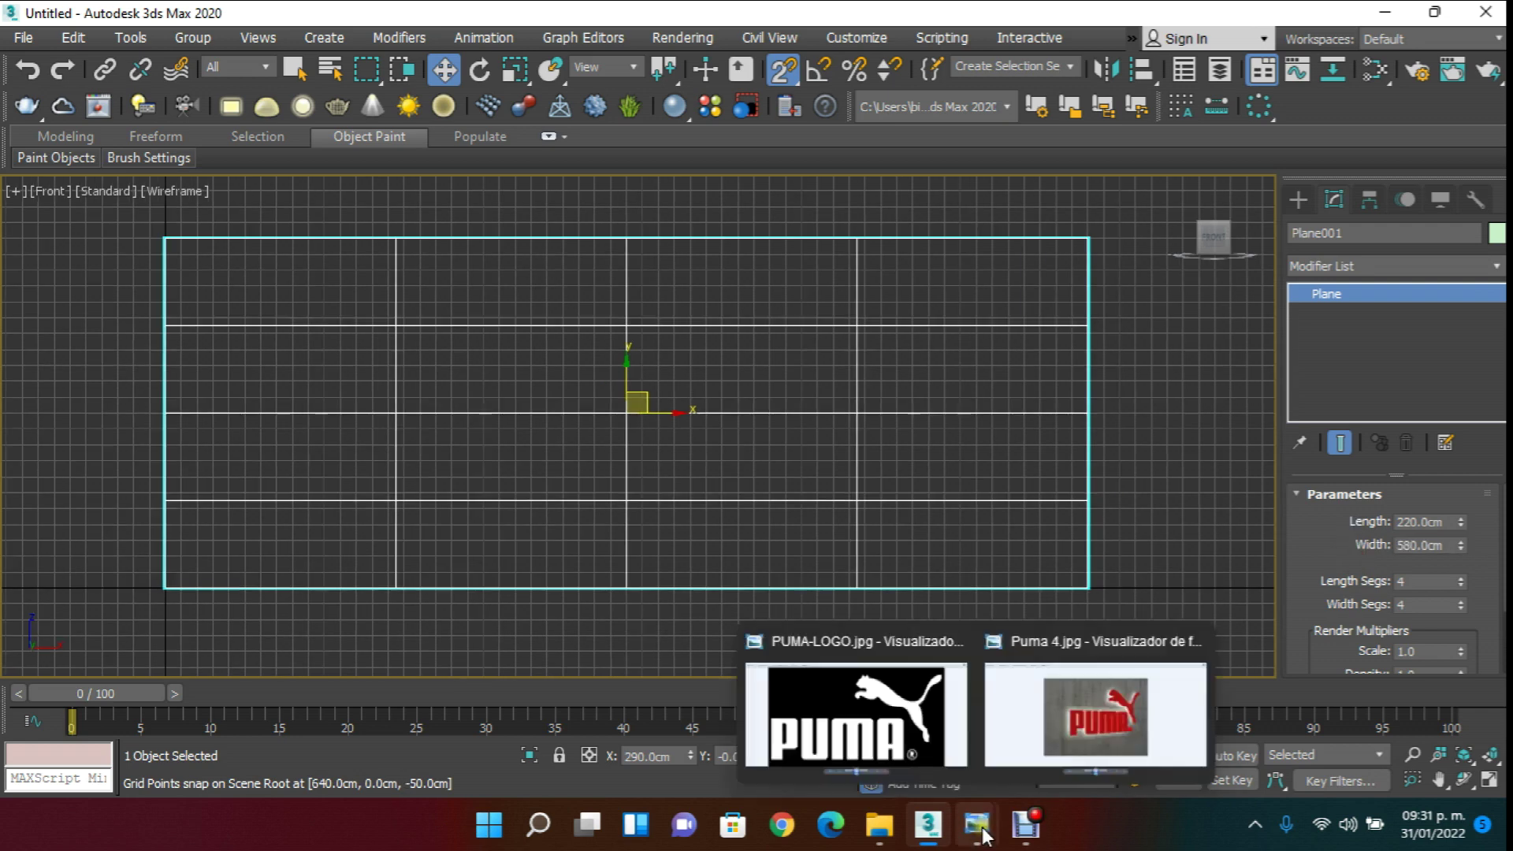
pyautogui.click(894, 727)
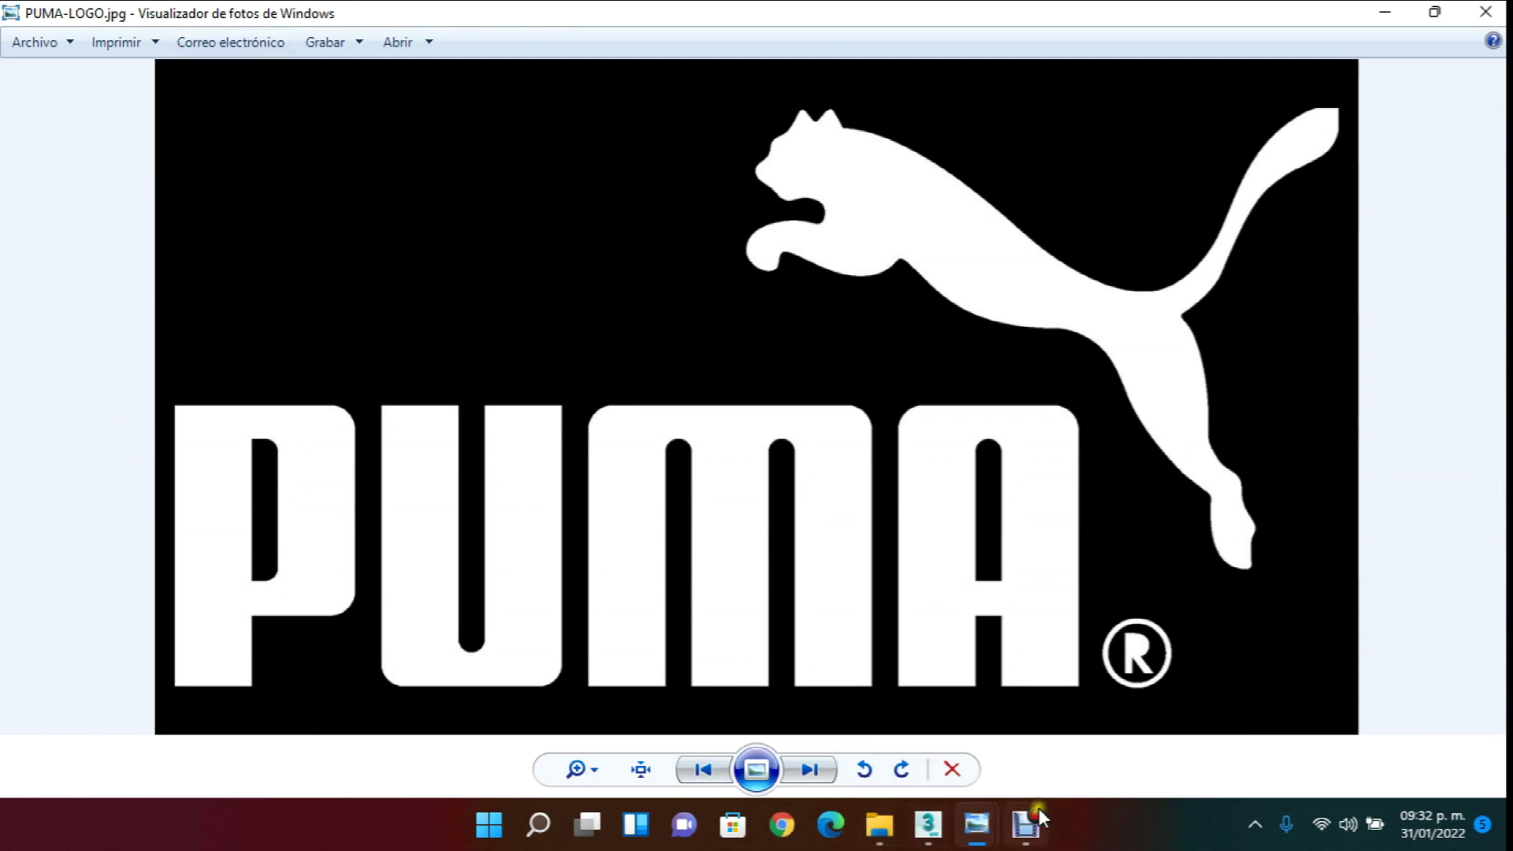
pyautogui.click(925, 826)
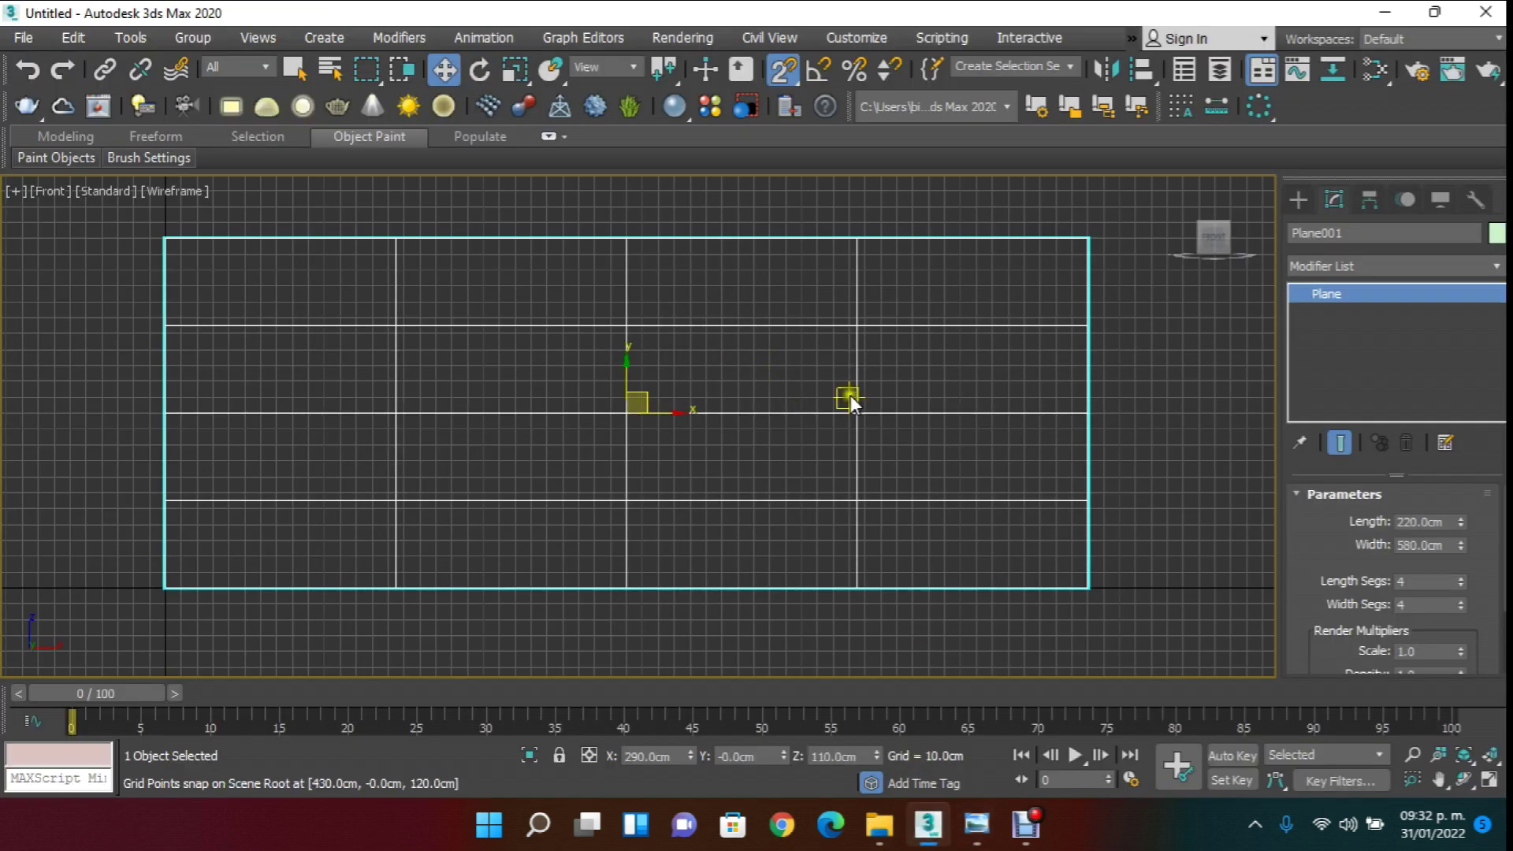
pyautogui.doubleClick(1448, 545)
pyautogui.write('400')
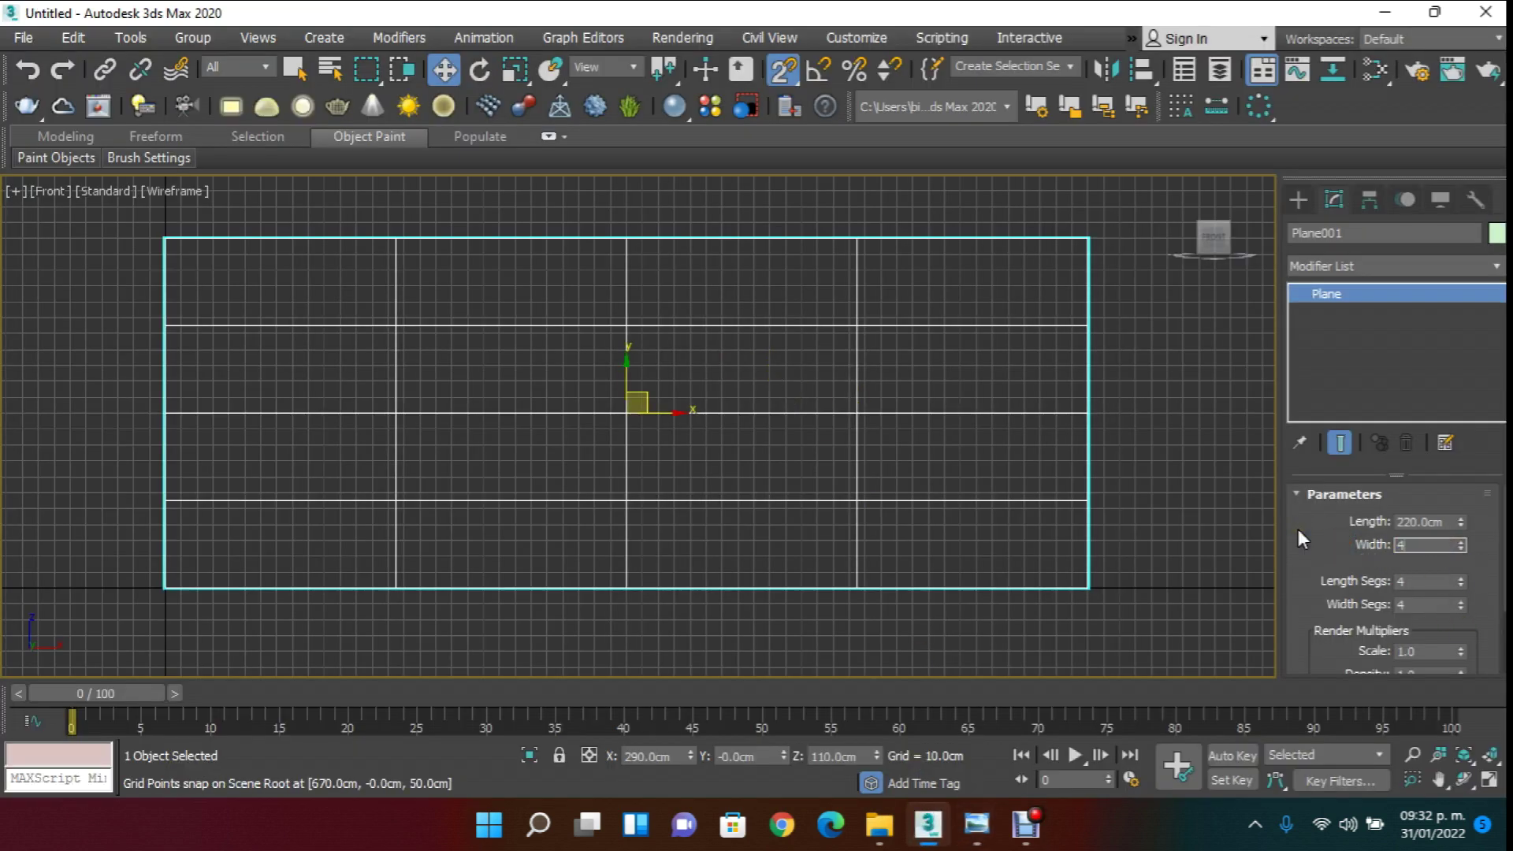
pyautogui.press('Return')
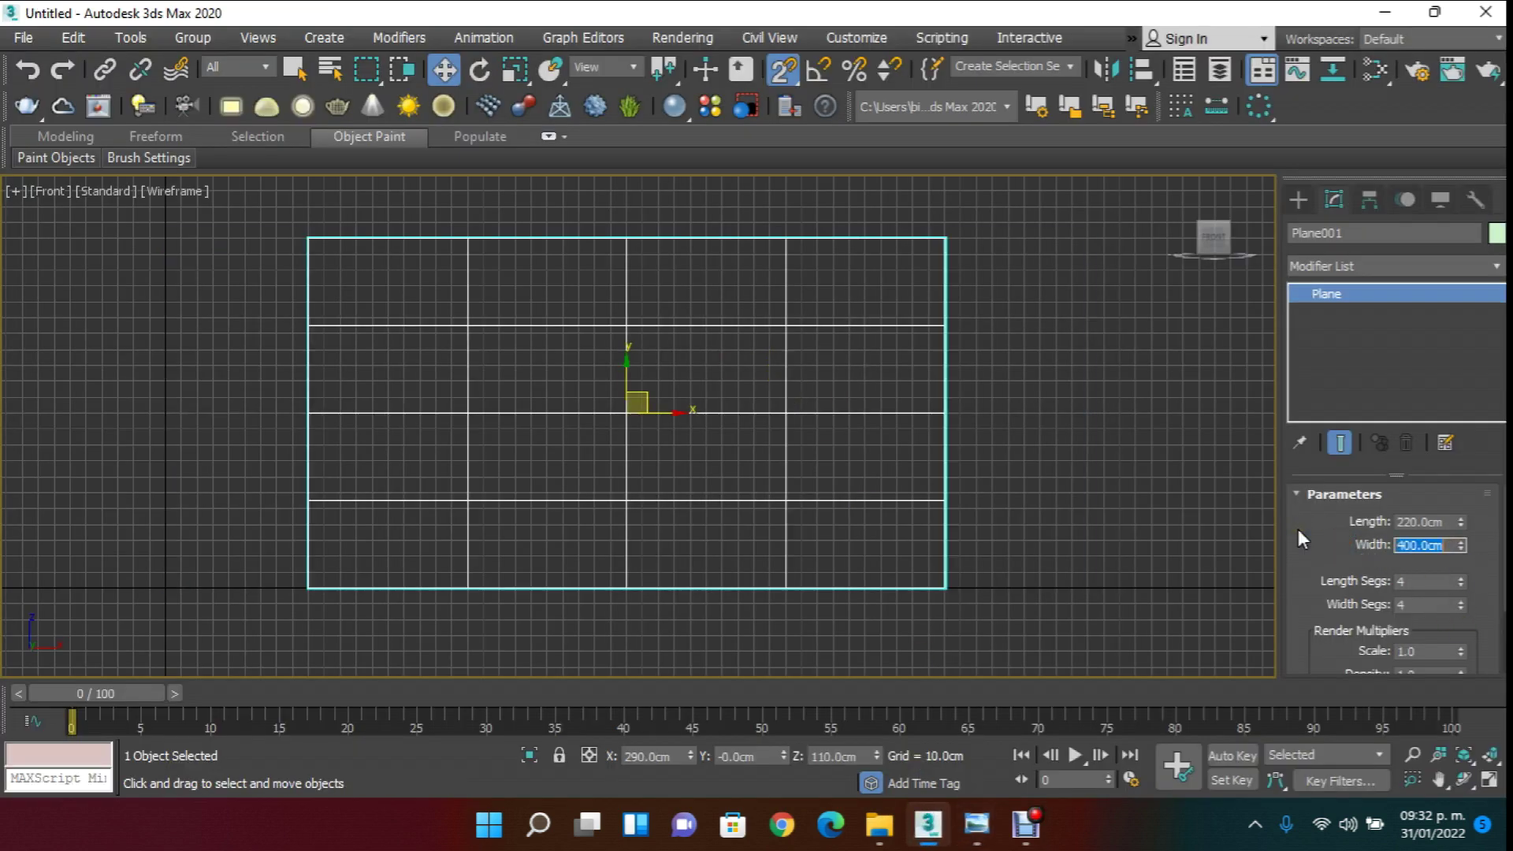
# - Switch the viewport to Perspective, frame the plane and orbit to an angled view of it
pyautogui.click(50, 191)
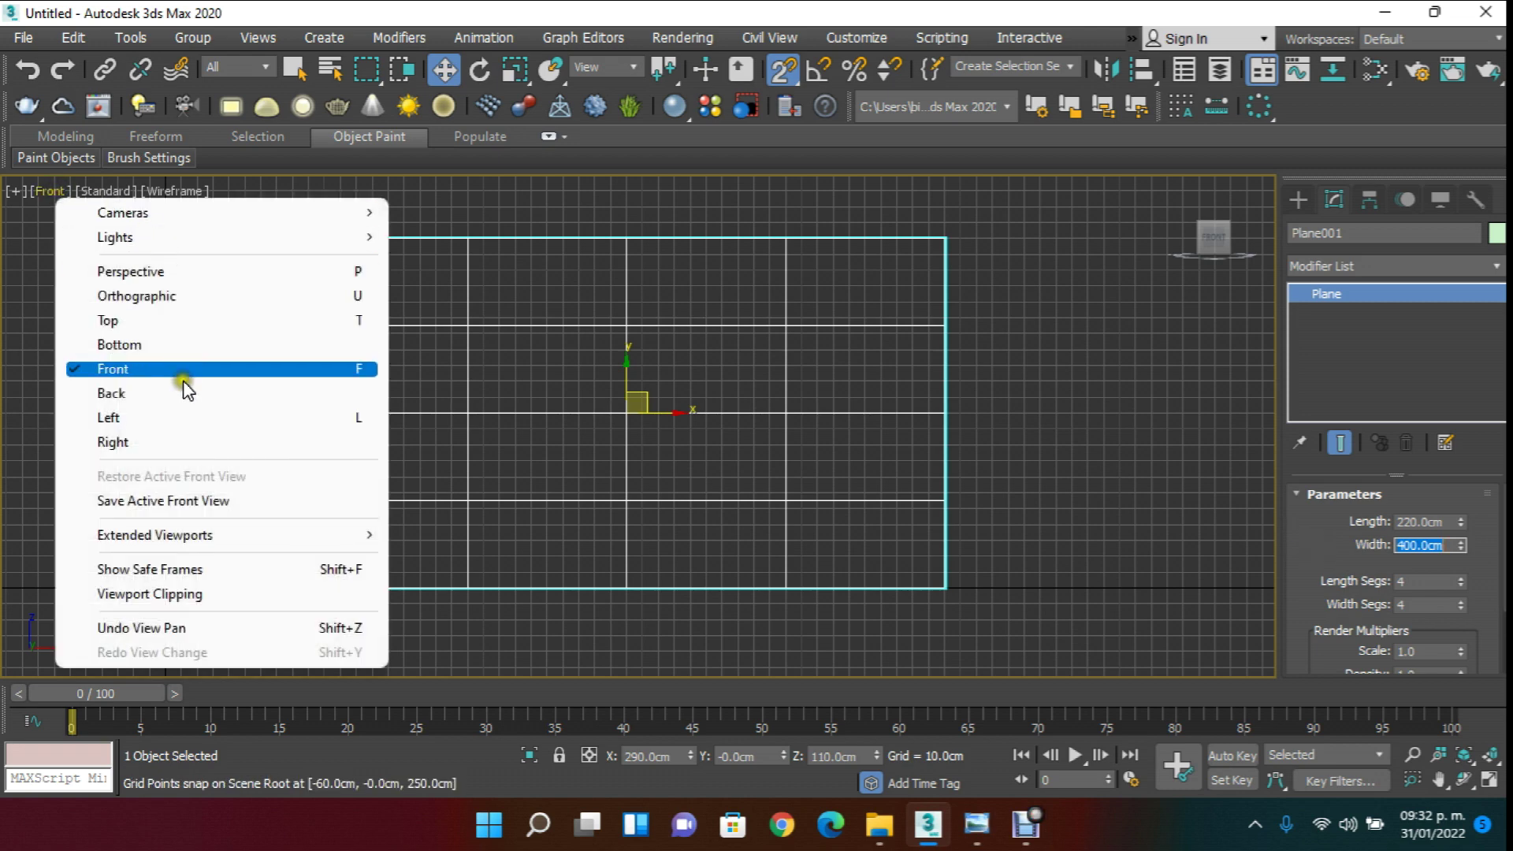
pyautogui.press('Escape')
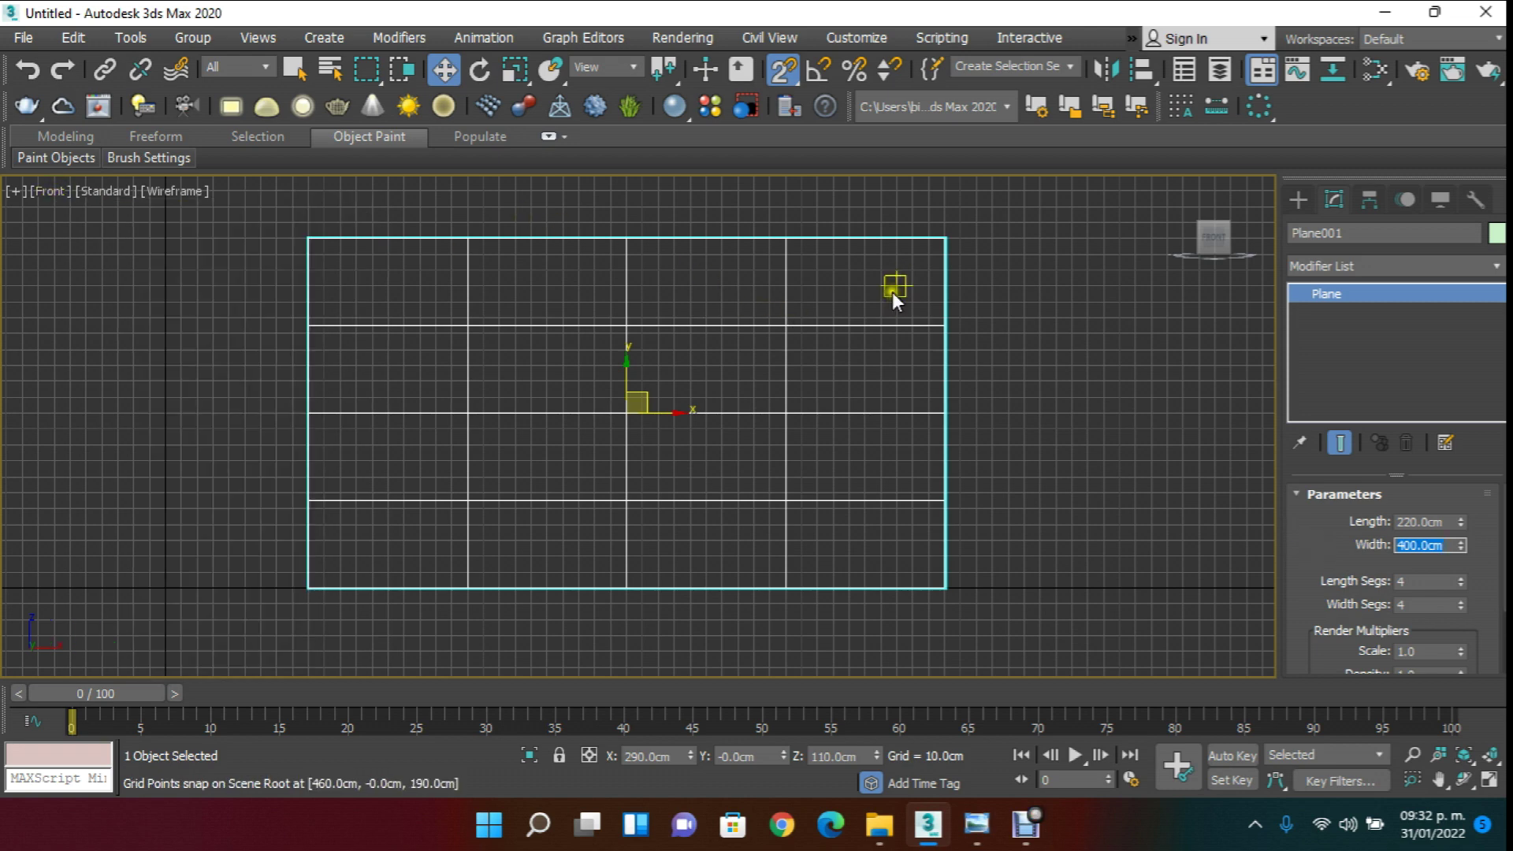
pyautogui.press('p')
pyautogui.press('z')
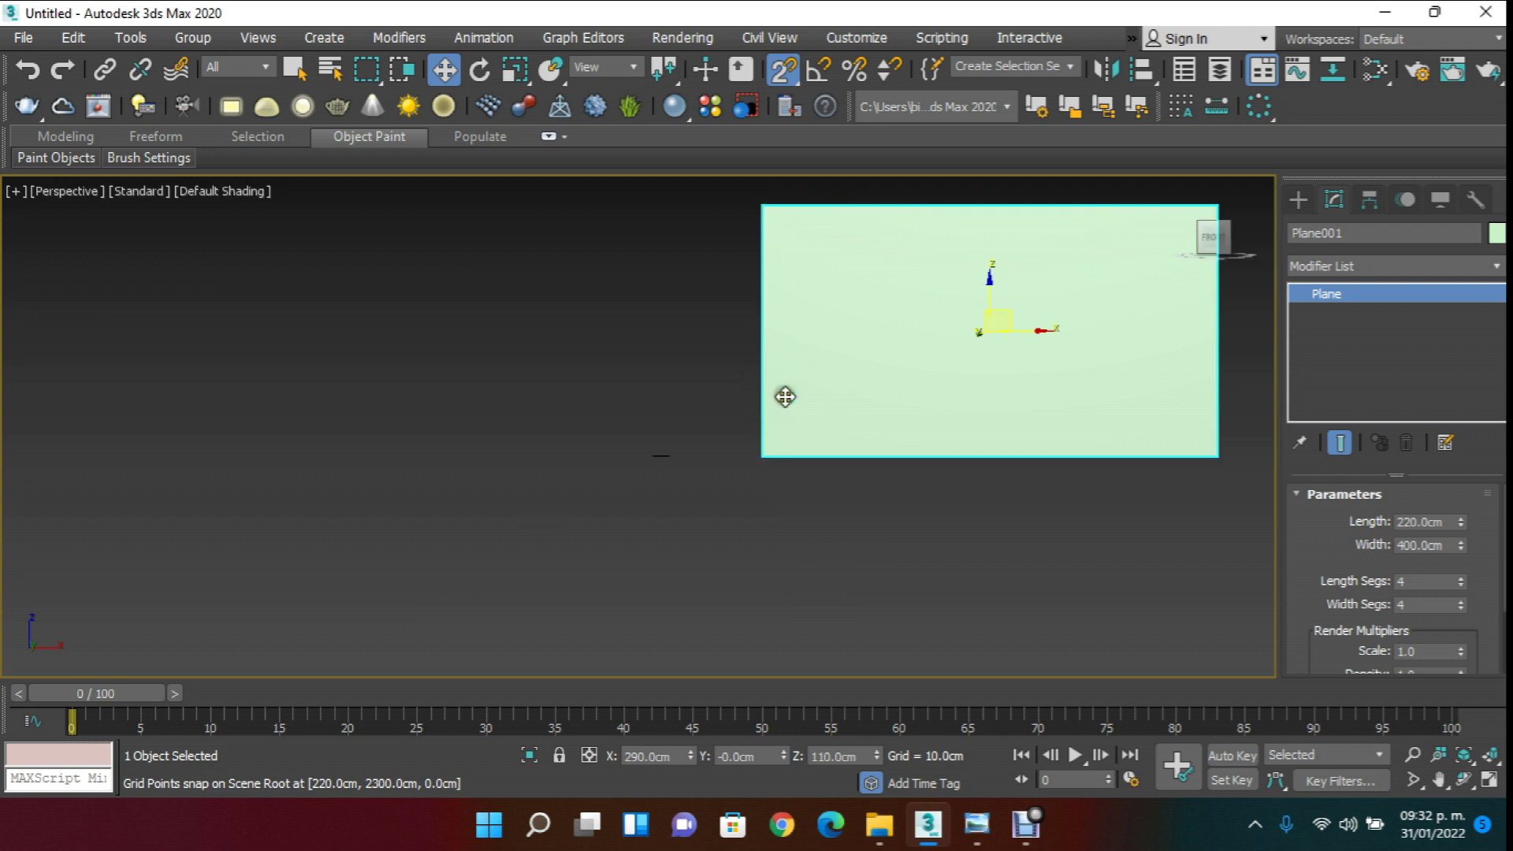
pyautogui.click(1464, 780)
pyautogui.moveTo(665, 465); pyautogui.dragTo(416, 223)
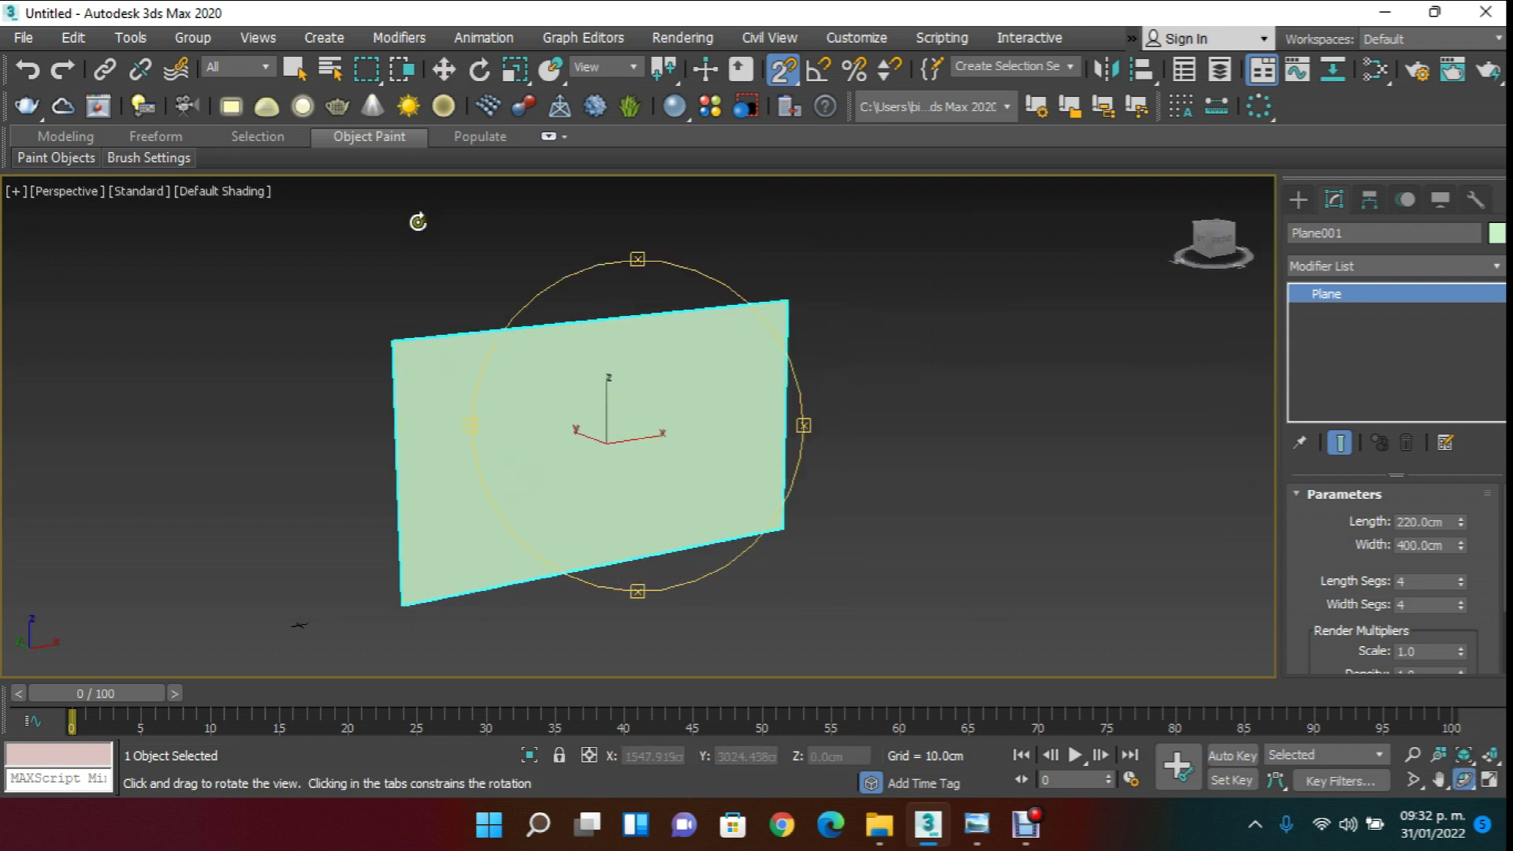
pyautogui.click(444, 69)
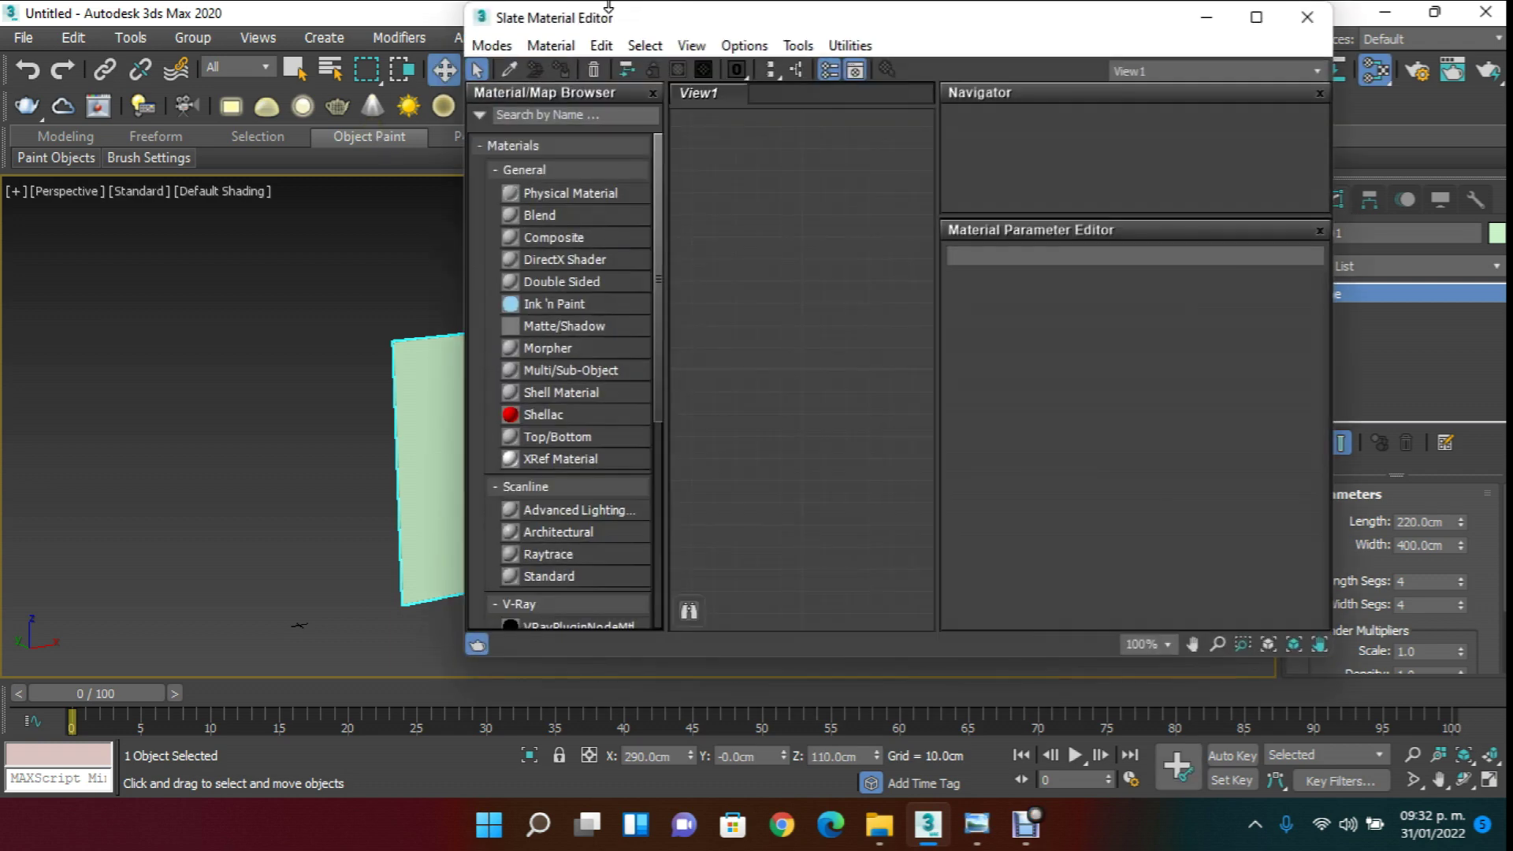
# - Reopen the Slate Material Editor and maximize its window
pyautogui.click(1307, 17)
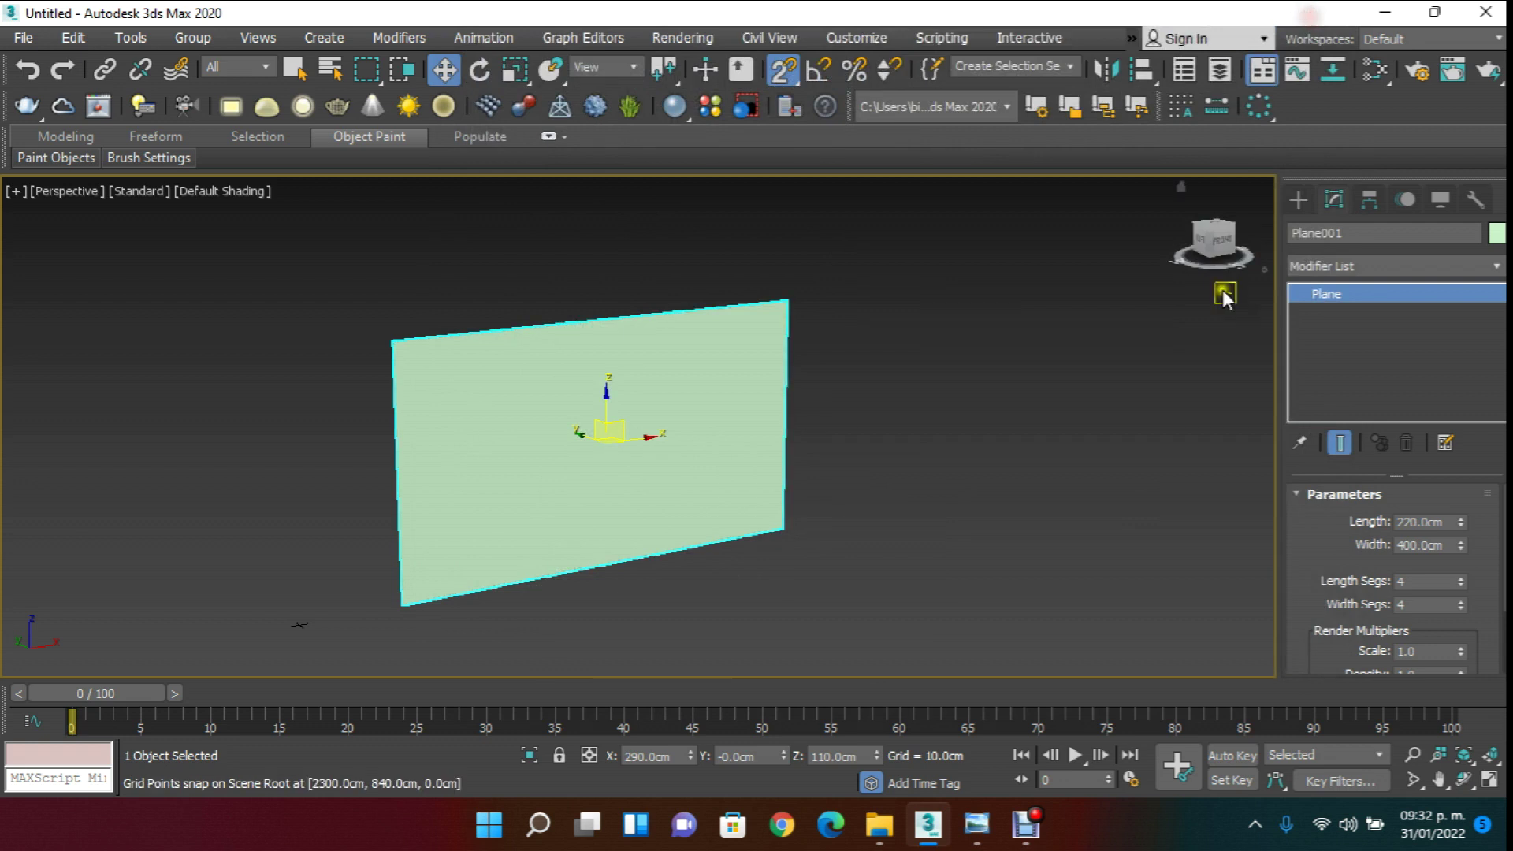
pyautogui.click(1373, 74)
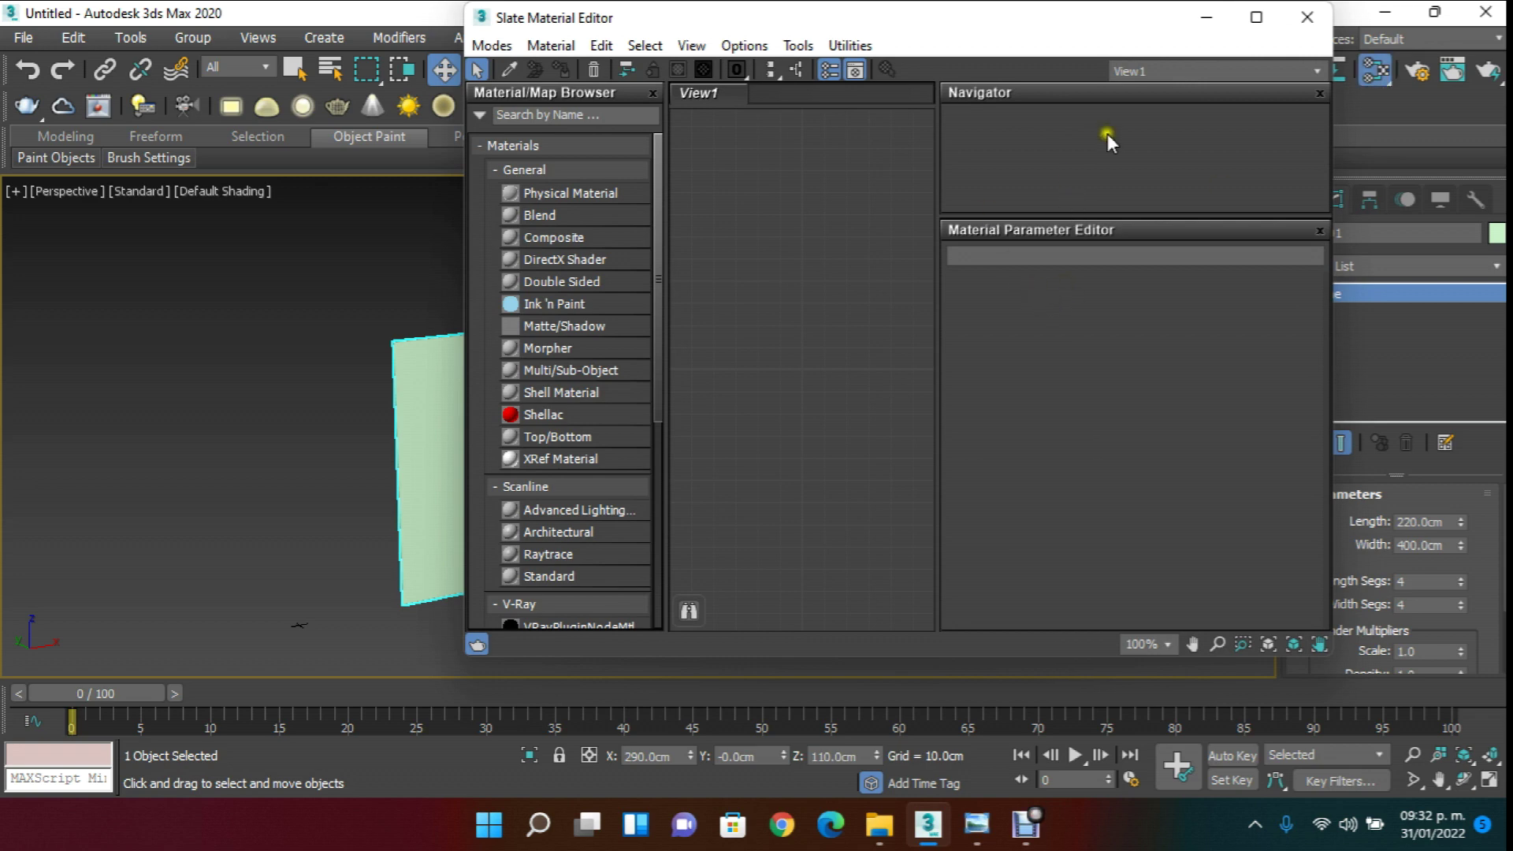
pyautogui.click(1257, 20)
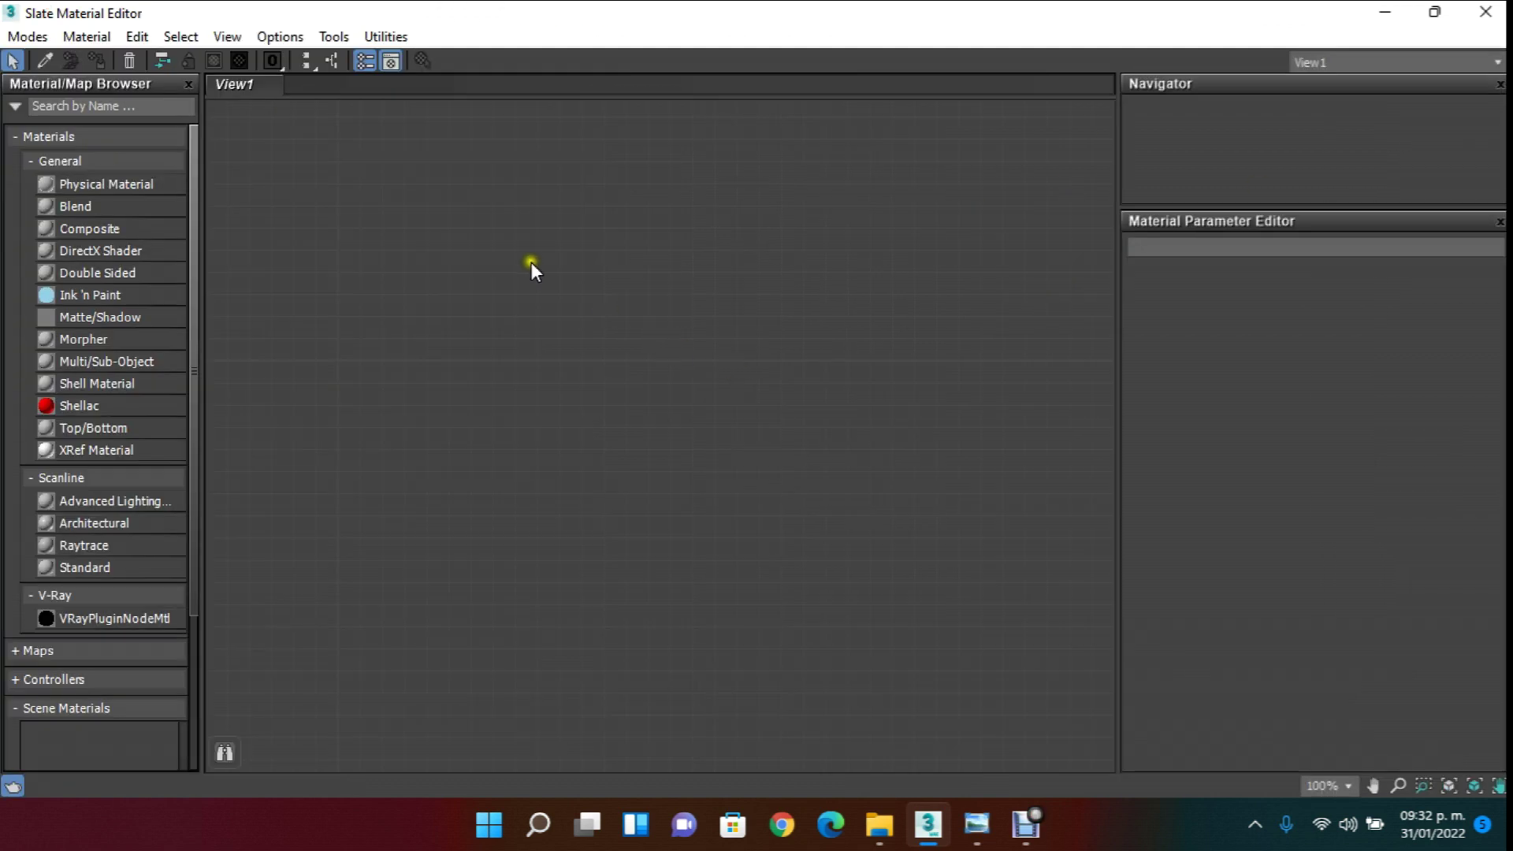
# - Add a general Bitmap map node loading PUMA-LOGO.jpg, enlarge its preview and reposition the node in the material view
pyautogui.rightClick(458, 251)
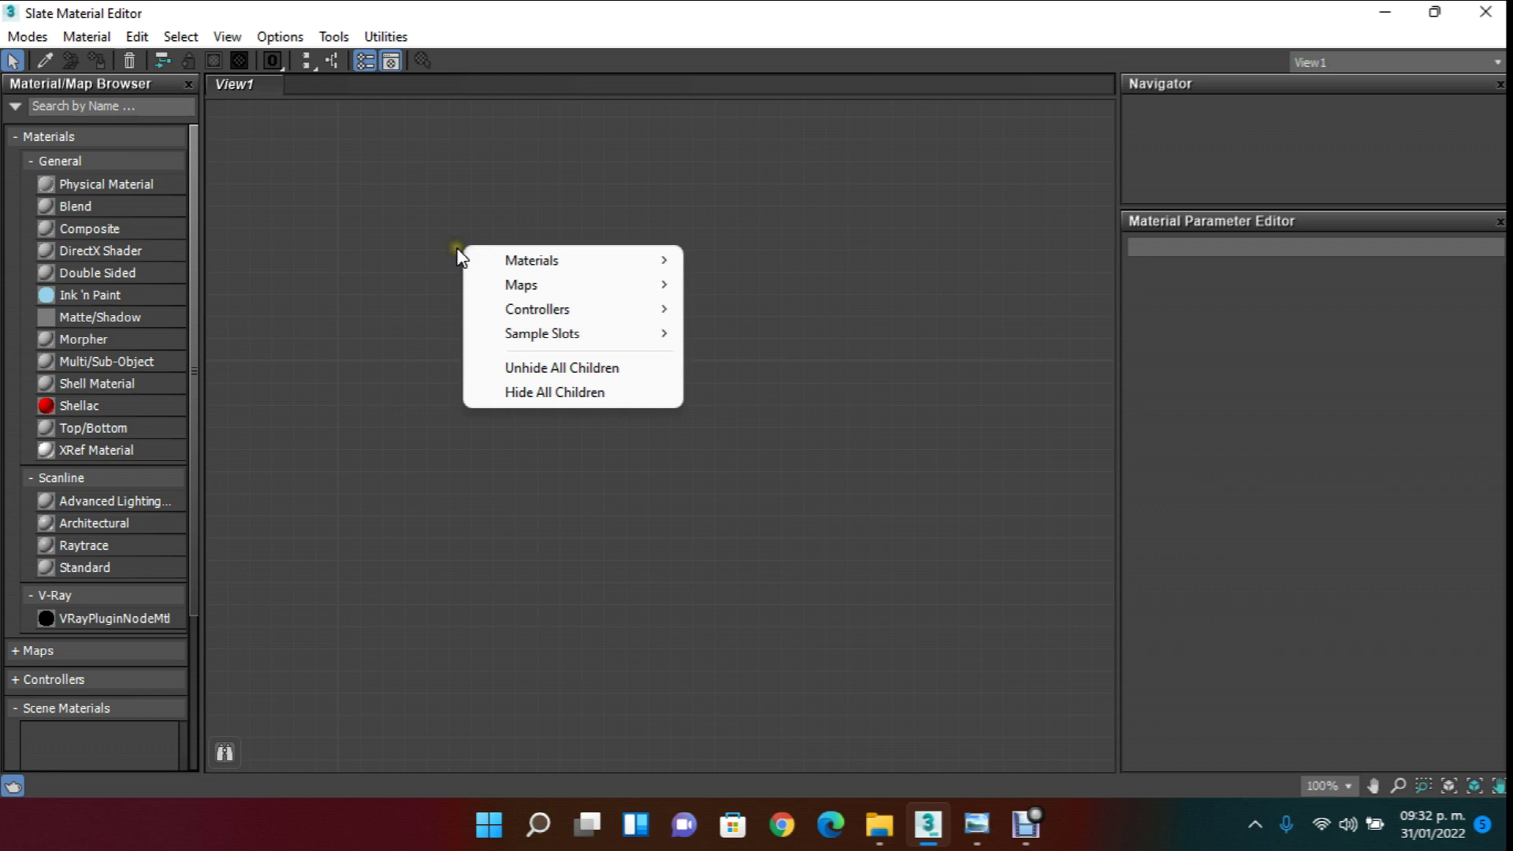
pyautogui.moveTo(541, 290)
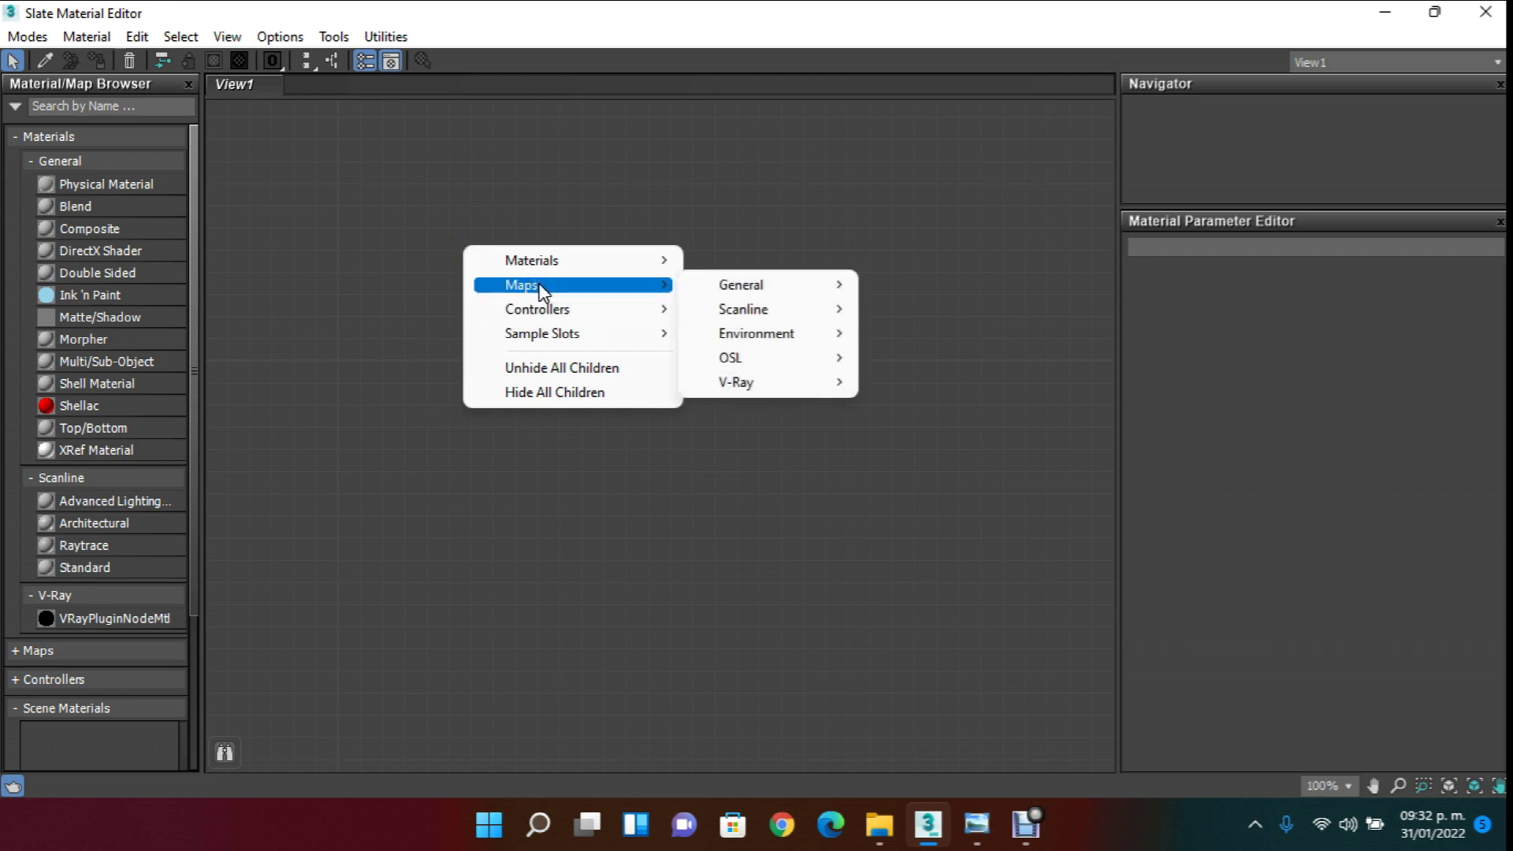
pyautogui.moveTo(770, 287)
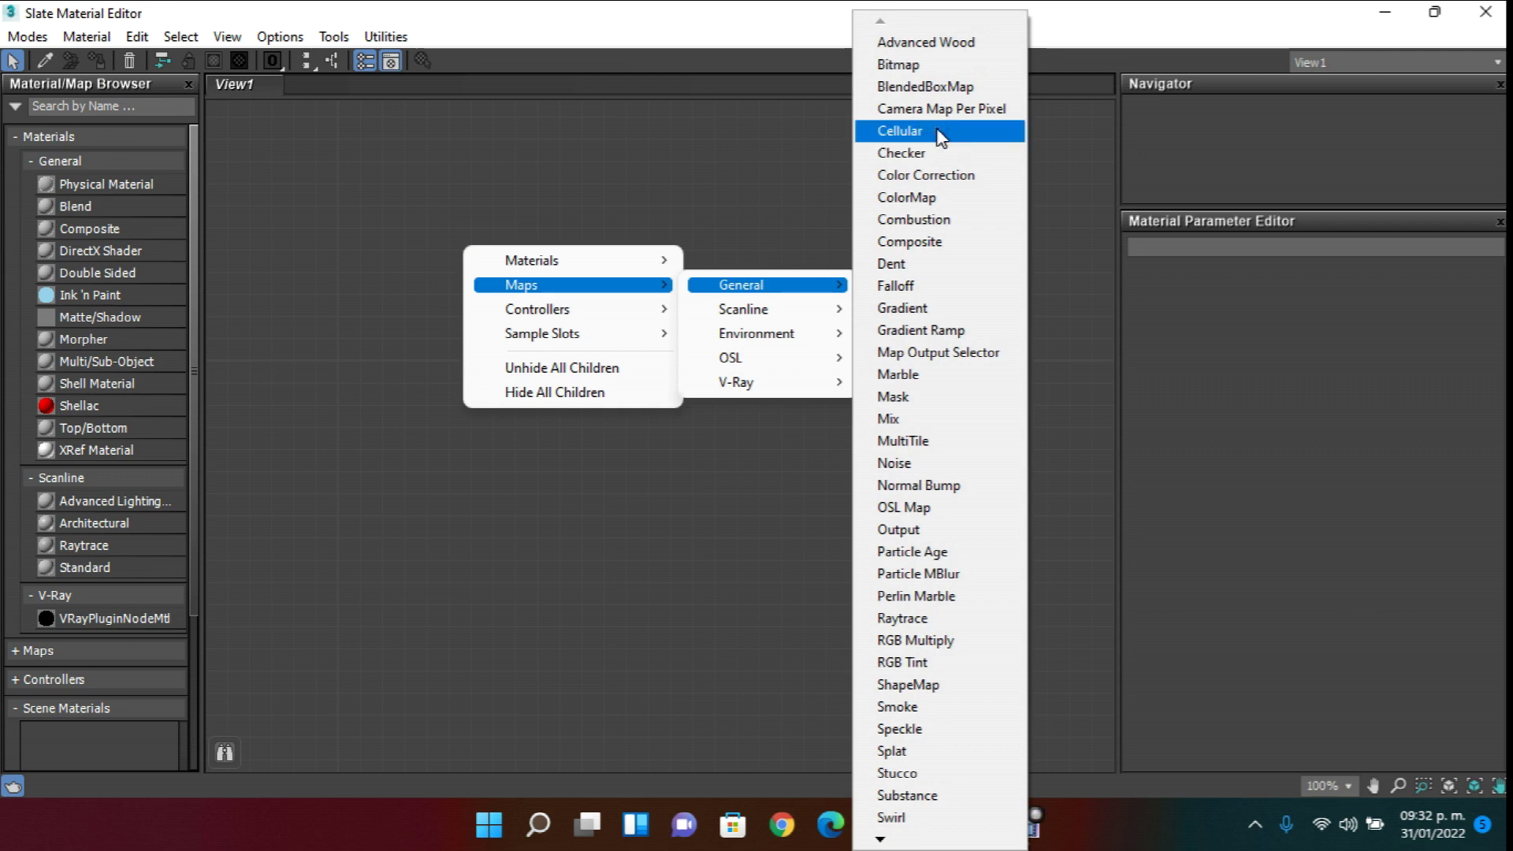
pyautogui.click(915, 66)
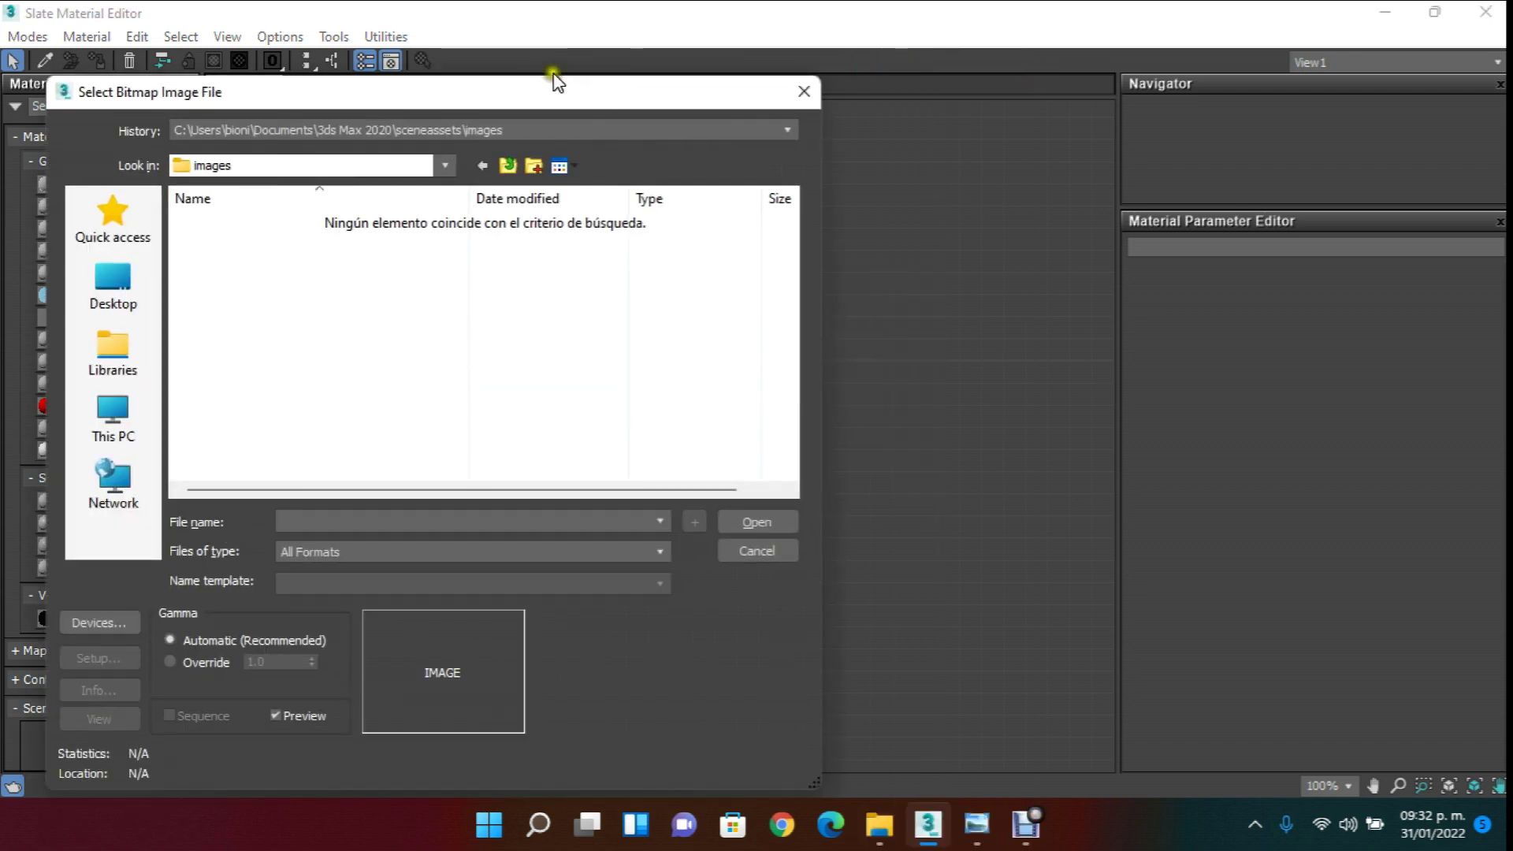
pyautogui.moveTo(550, 93); pyautogui.dragTo(755, 75)
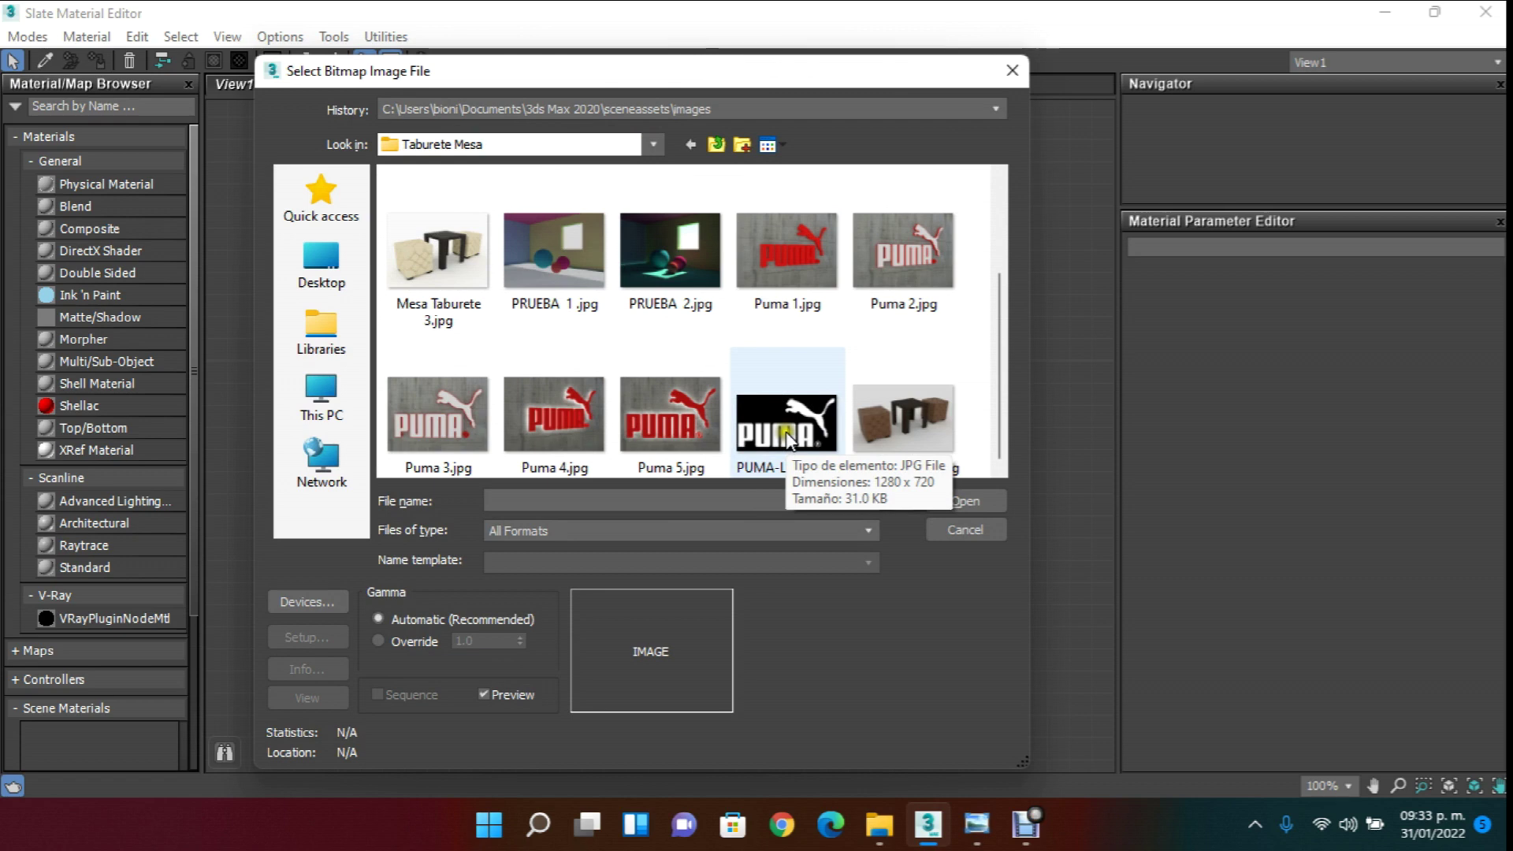
pyautogui.doubleClick(787, 433)
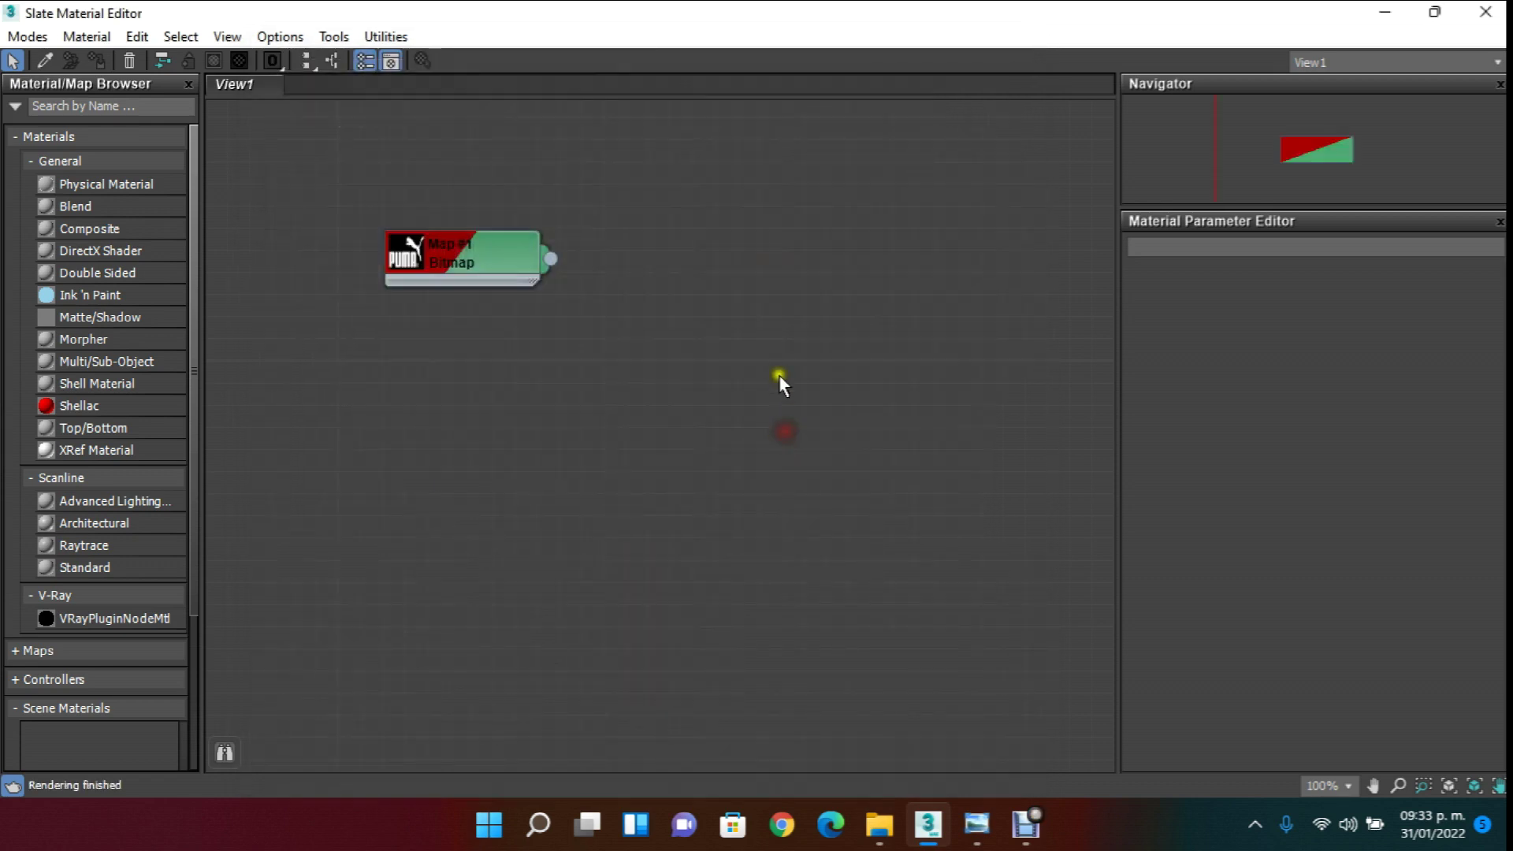
pyautogui.doubleClick(415, 253)
pyautogui.moveTo(419, 240); pyautogui.dragTo(352, 218)
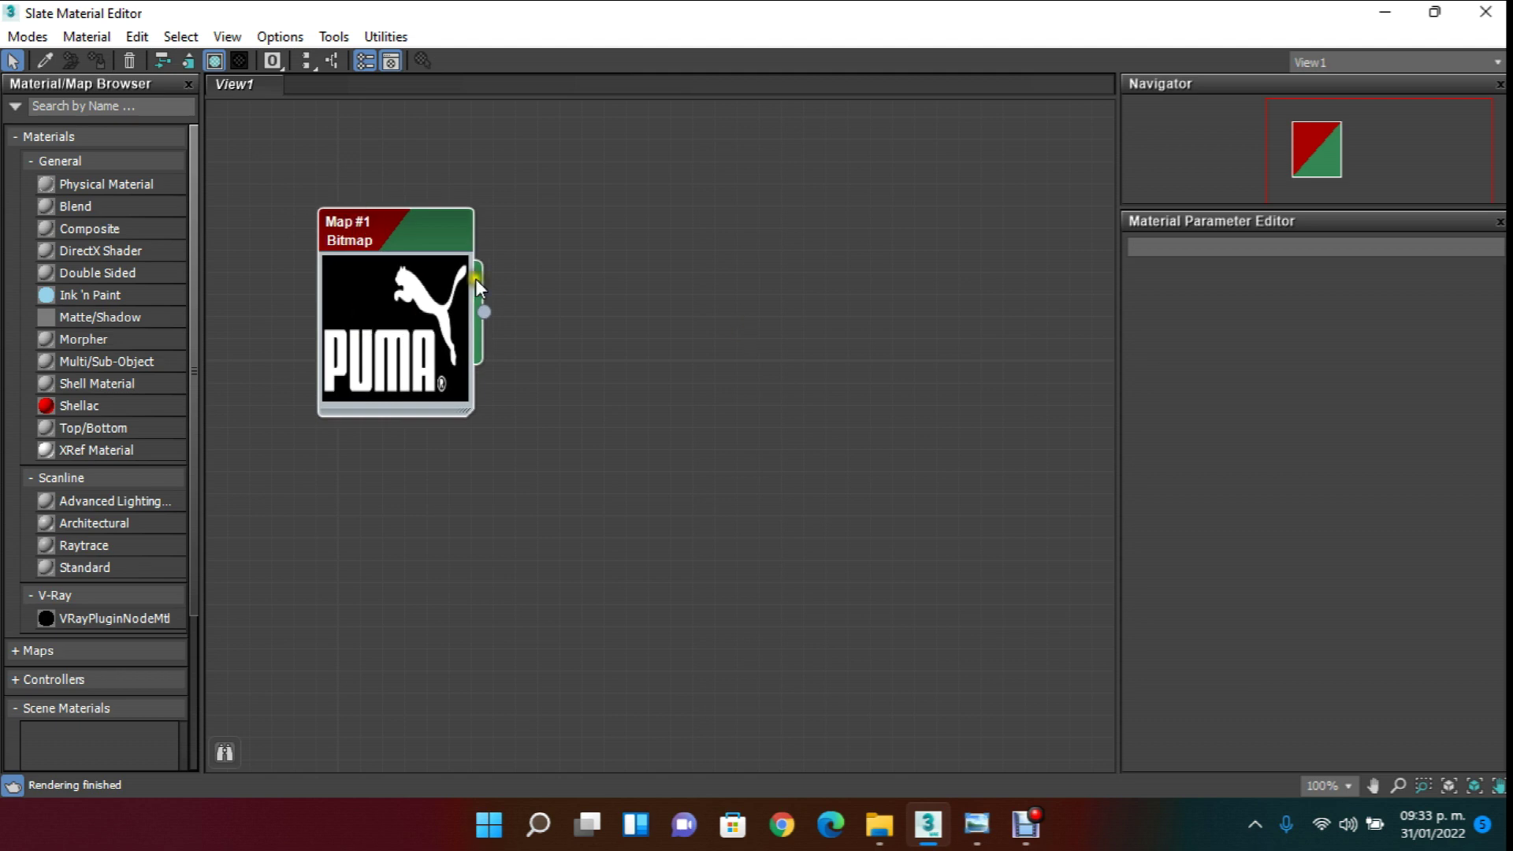
# - Close the material editor and set the renderer to V-Ray 5 in Render Setup
pyautogui.click(1485, 12)
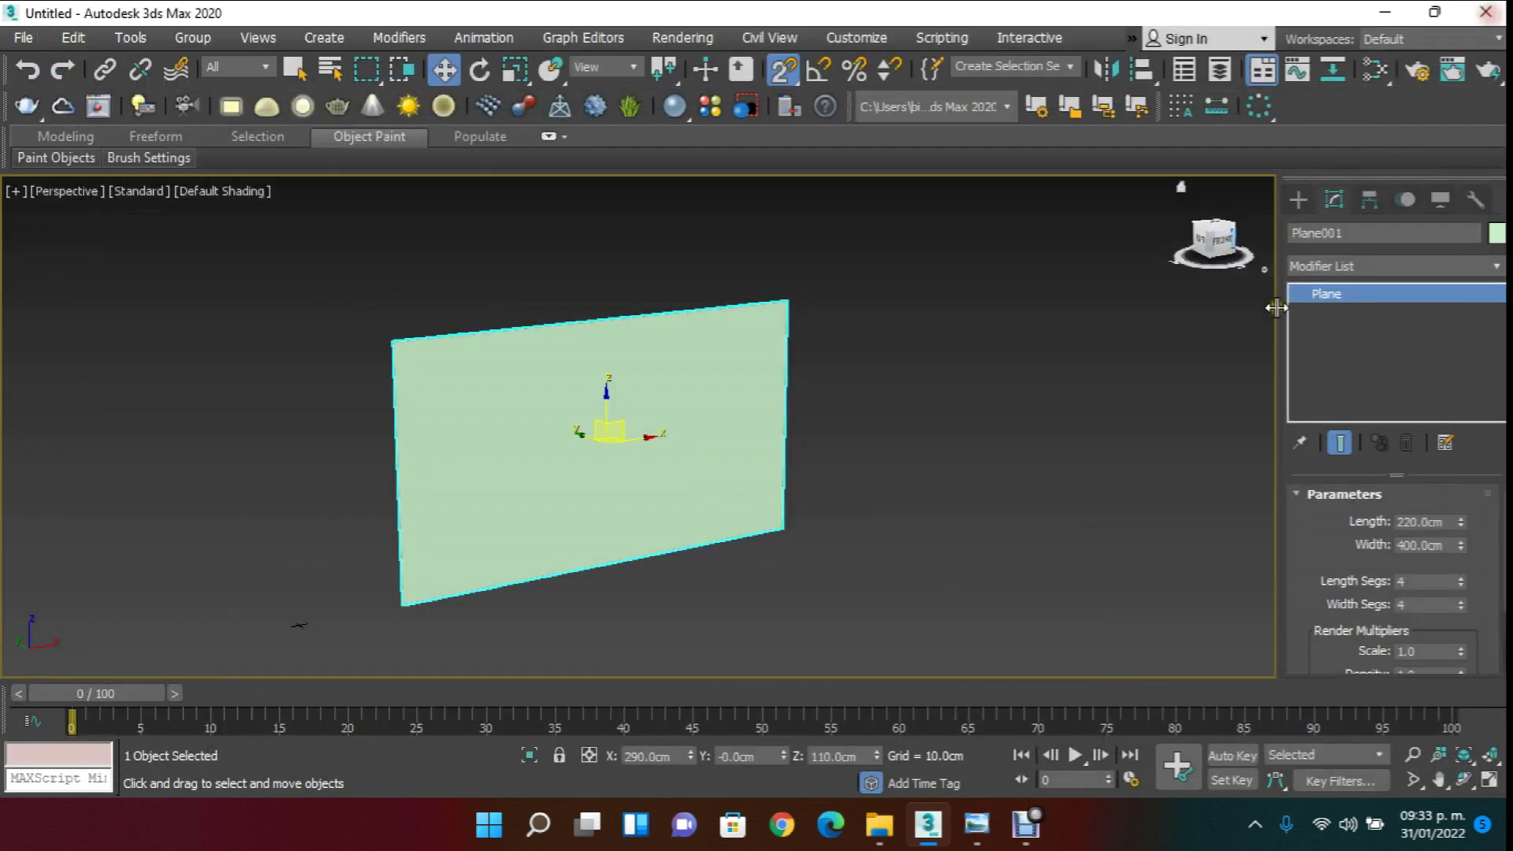
pyautogui.click(1418, 72)
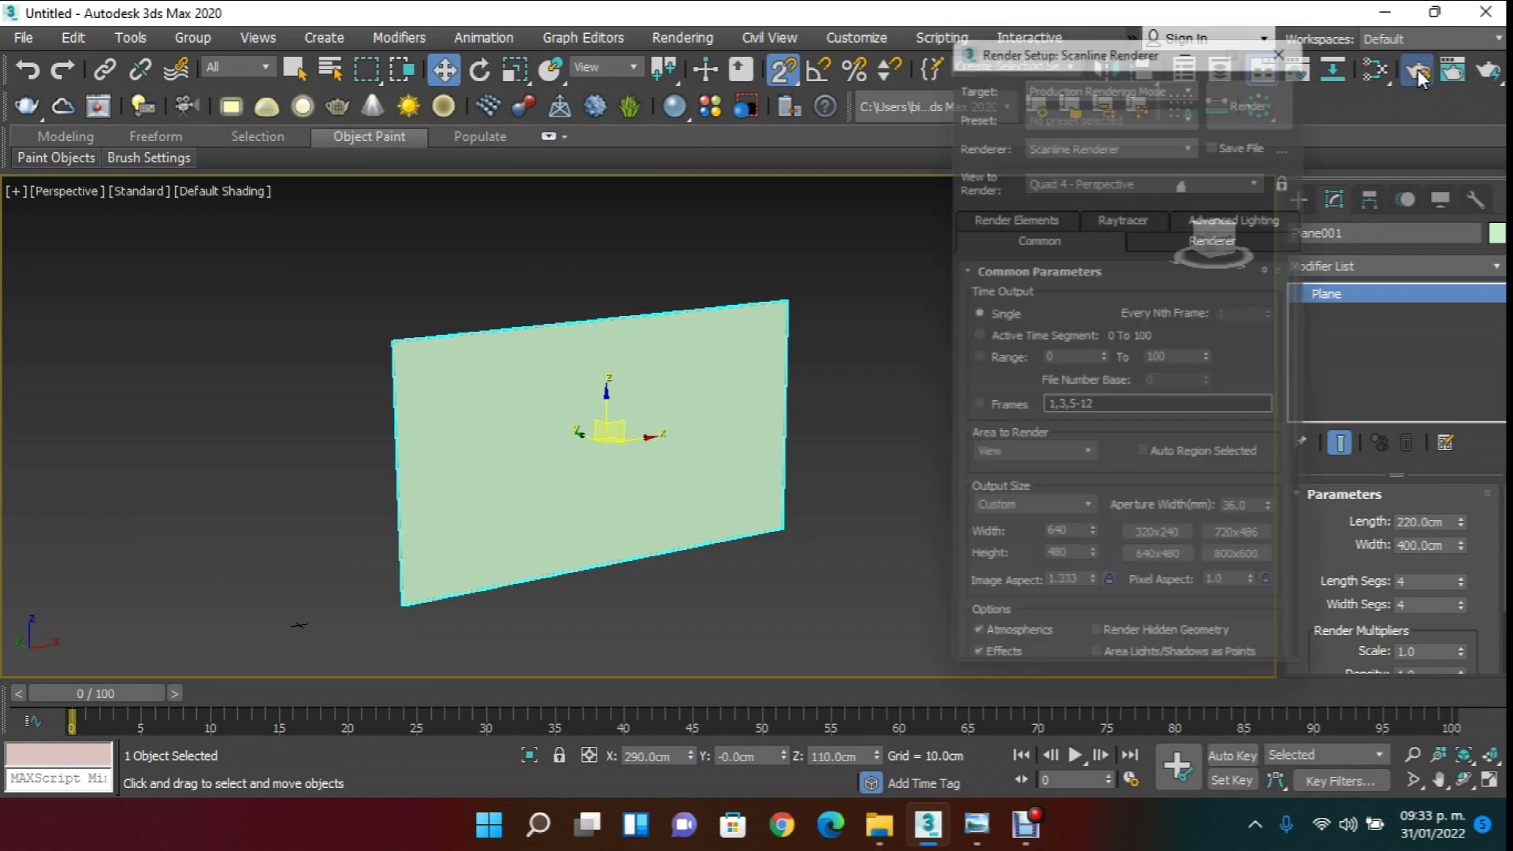
pyautogui.click(1194, 135)
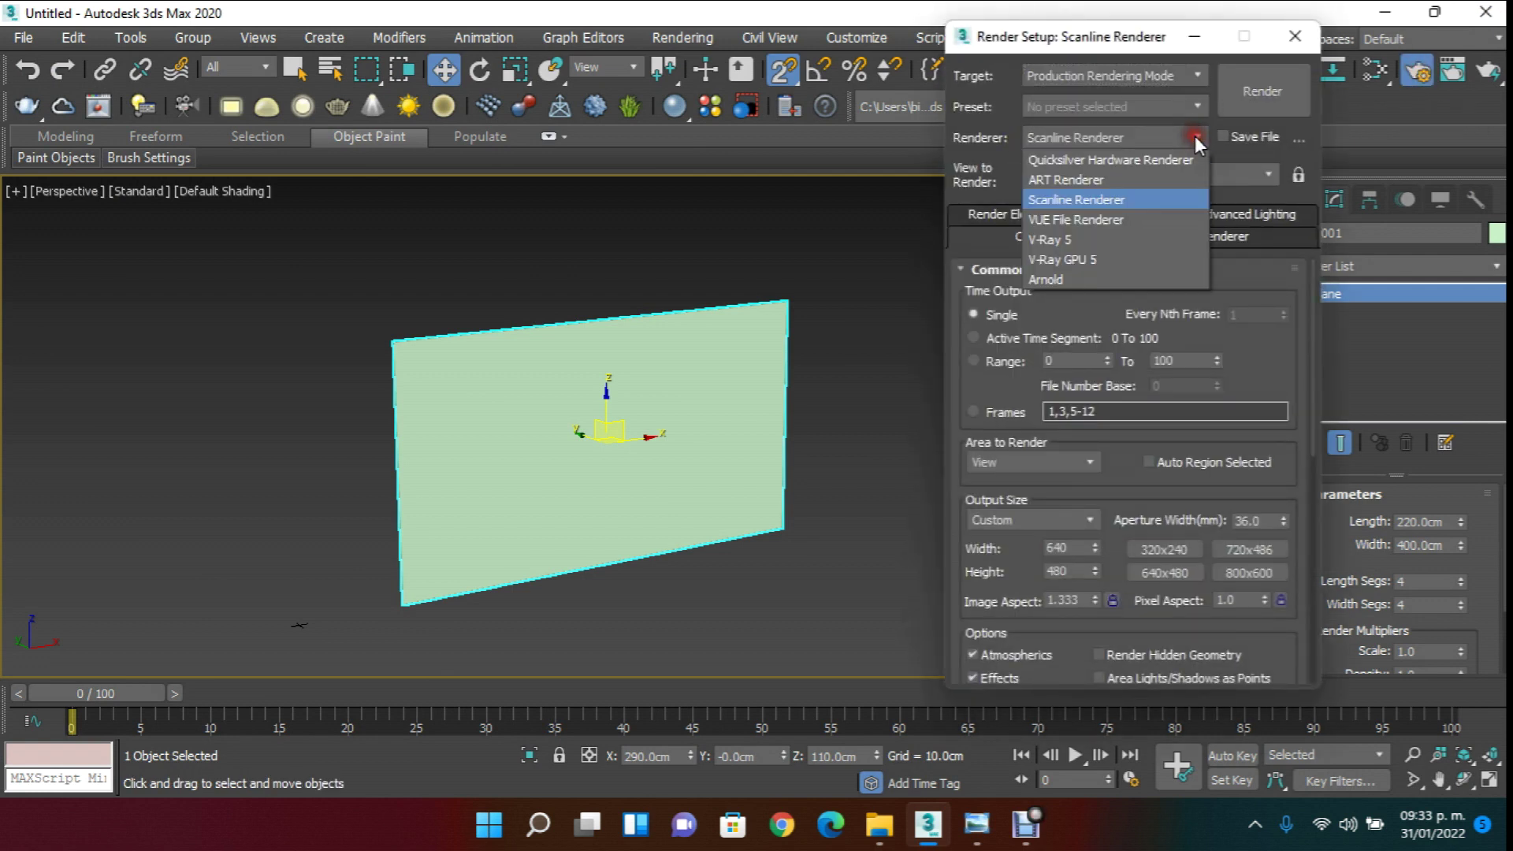
pyautogui.click(1070, 240)
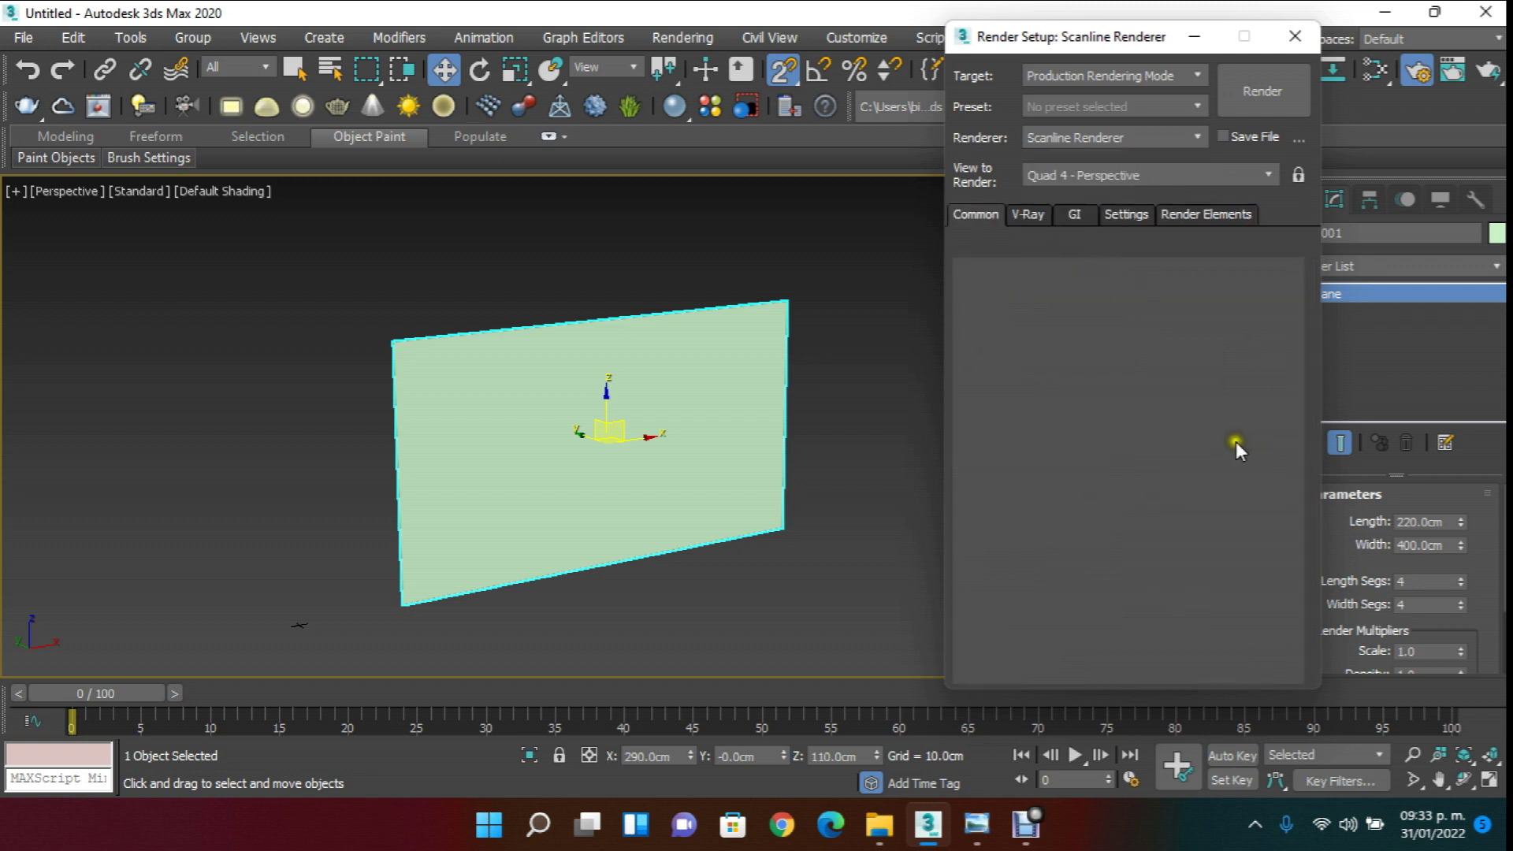
pyautogui.click(1298, 45)
# - Reopen the material editor, add a VRayMtl material node beside the logo bitmap and enlarge its preview
pyautogui.press('m')
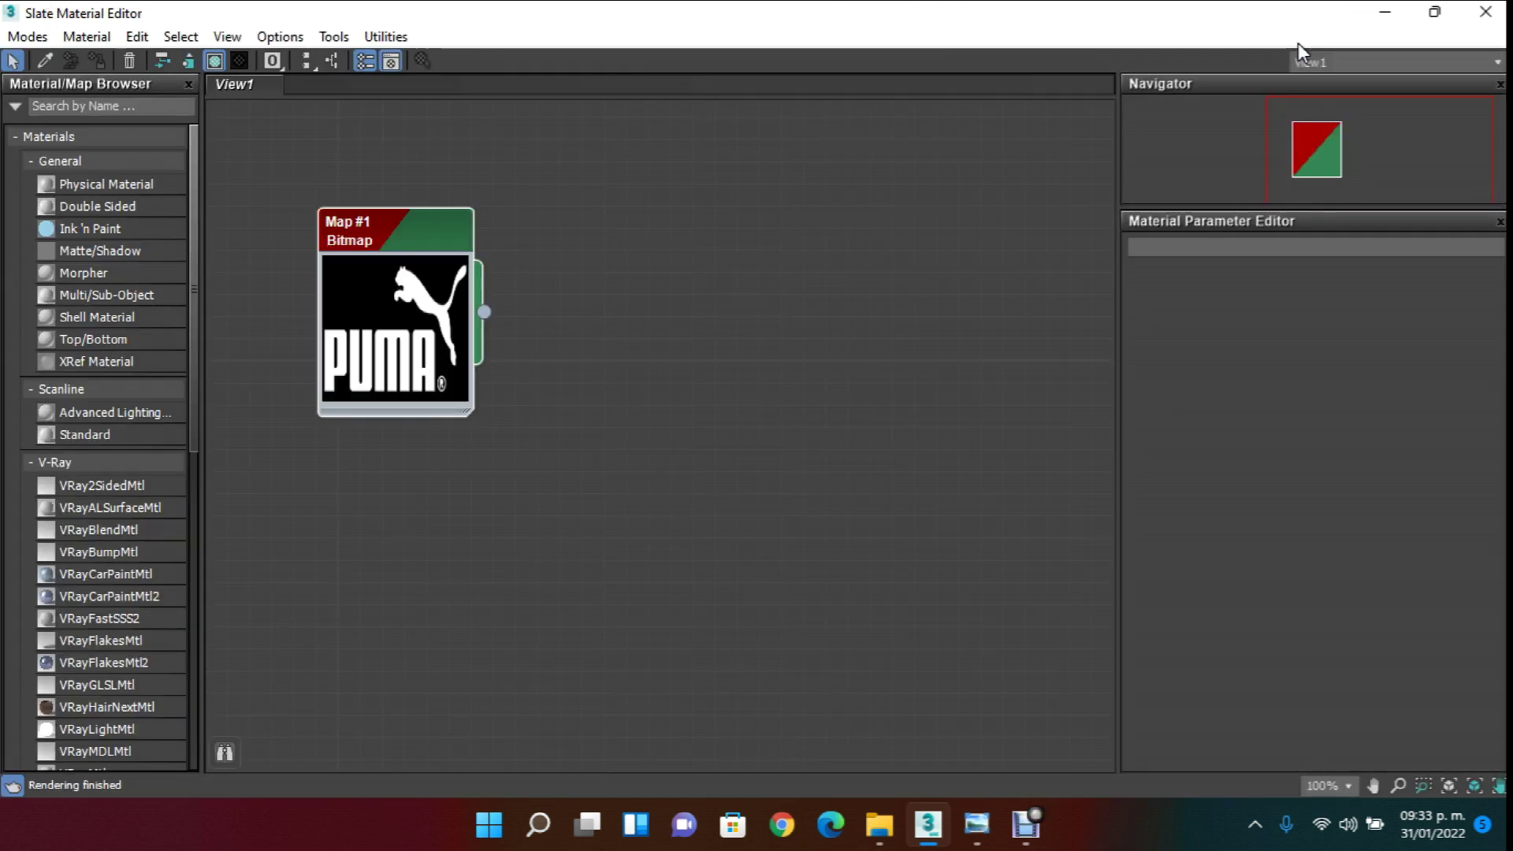
pyautogui.click(1020, 262)
pyautogui.rightClick(550, 293)
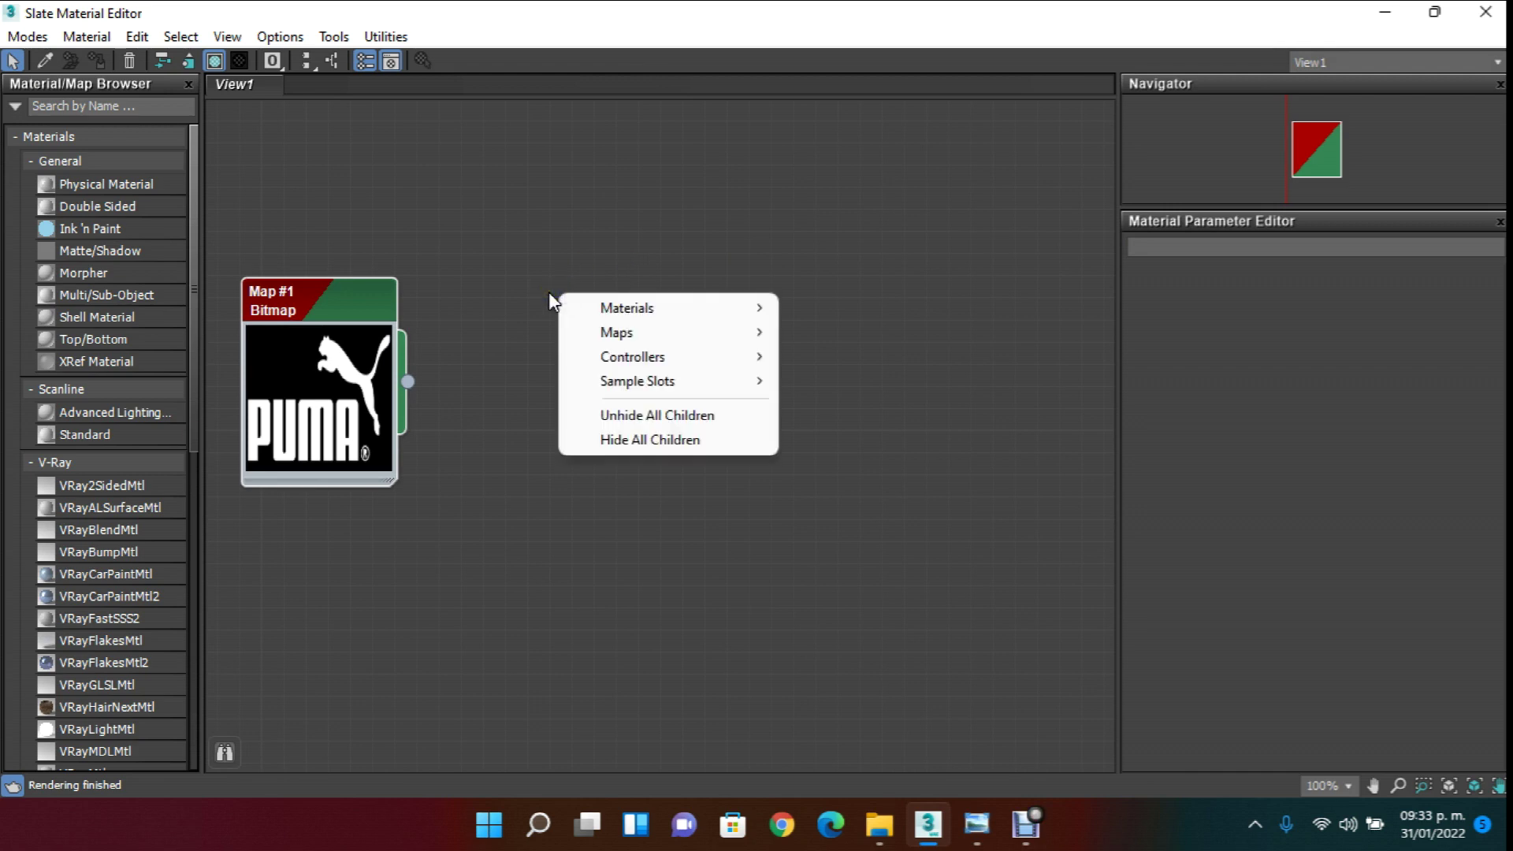
pyautogui.moveTo(631, 310)
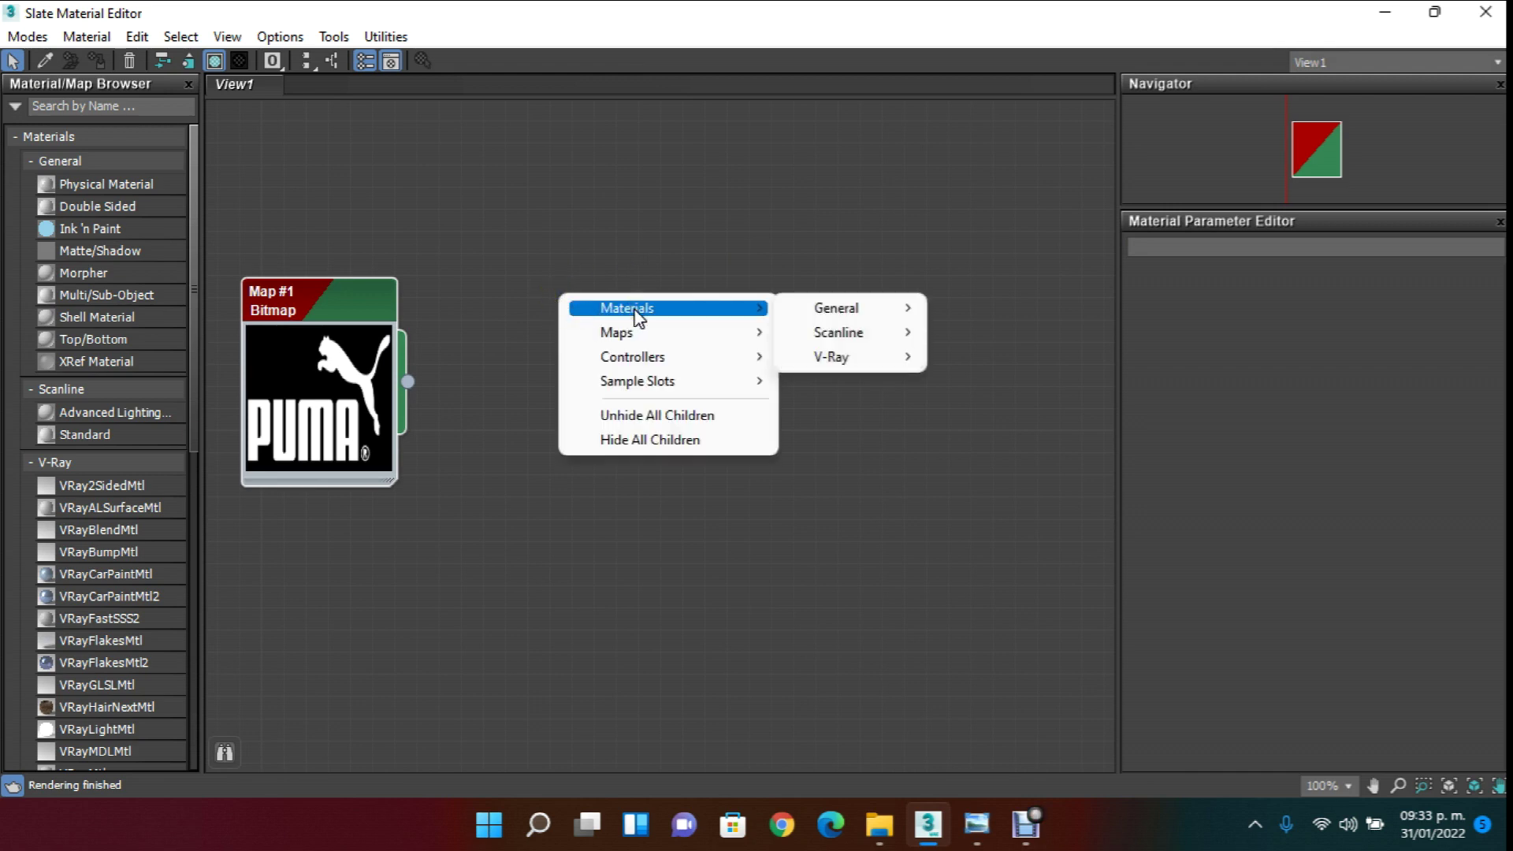
pyautogui.moveTo(846, 357)
pyautogui.click(1053, 364)
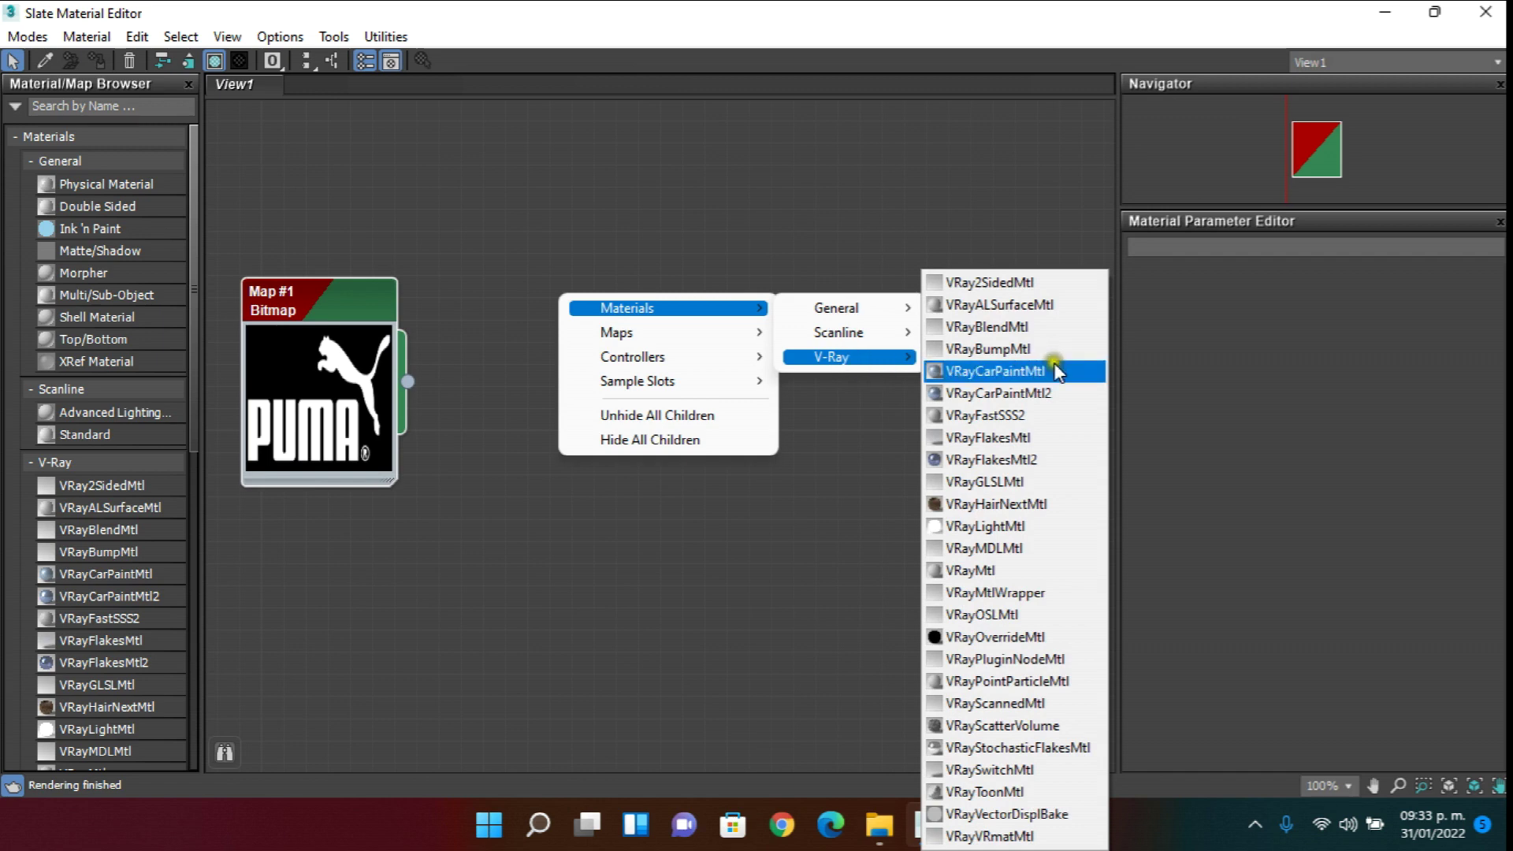
pyautogui.click(974, 572)
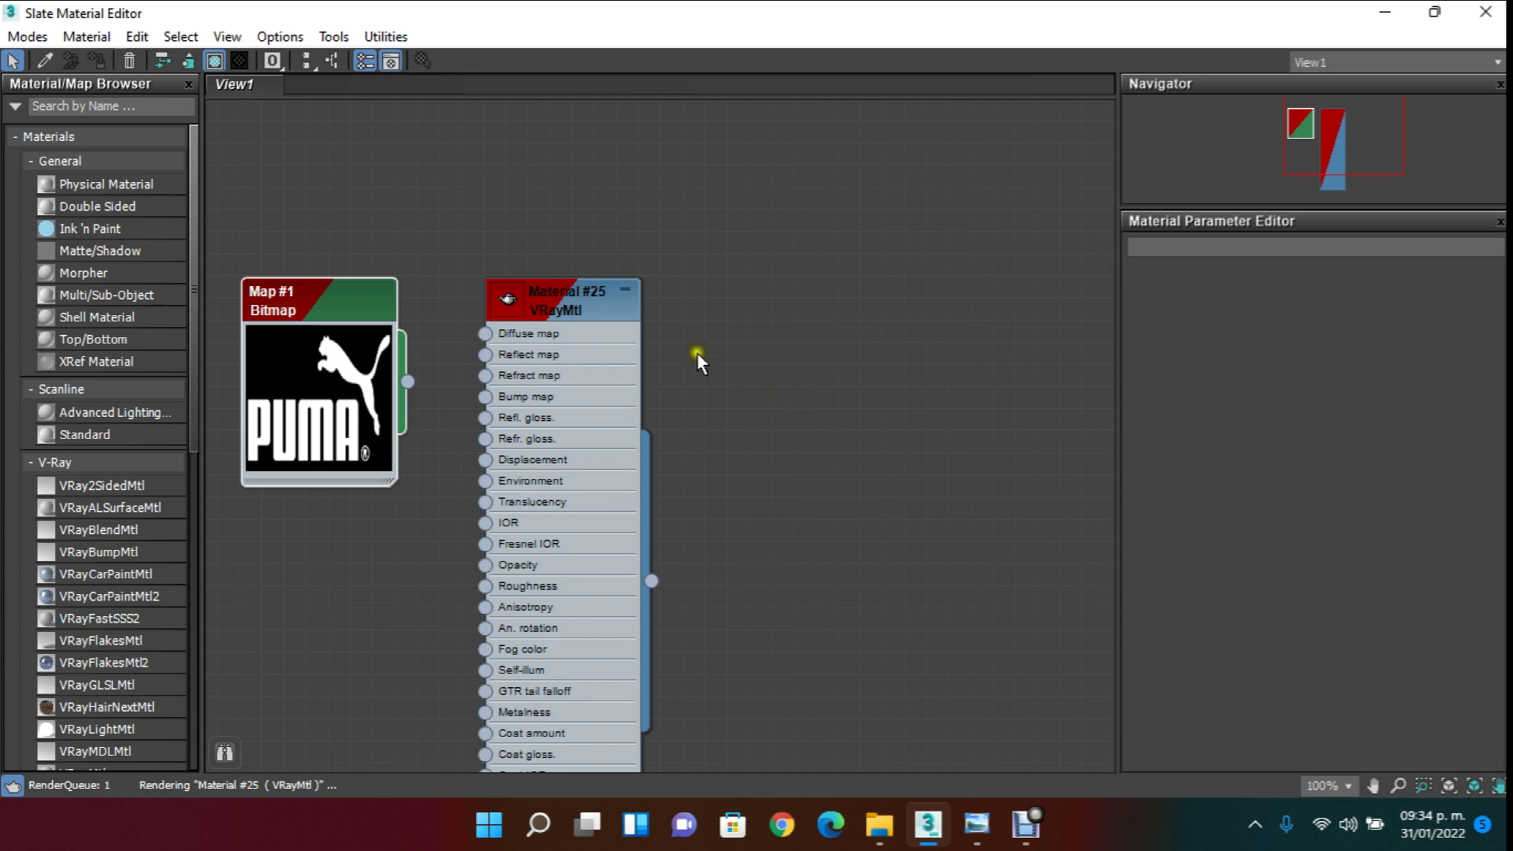
pyautogui.moveTo(570, 295); pyautogui.dragTo(674, 145)
pyautogui.doubleClick(594, 269)
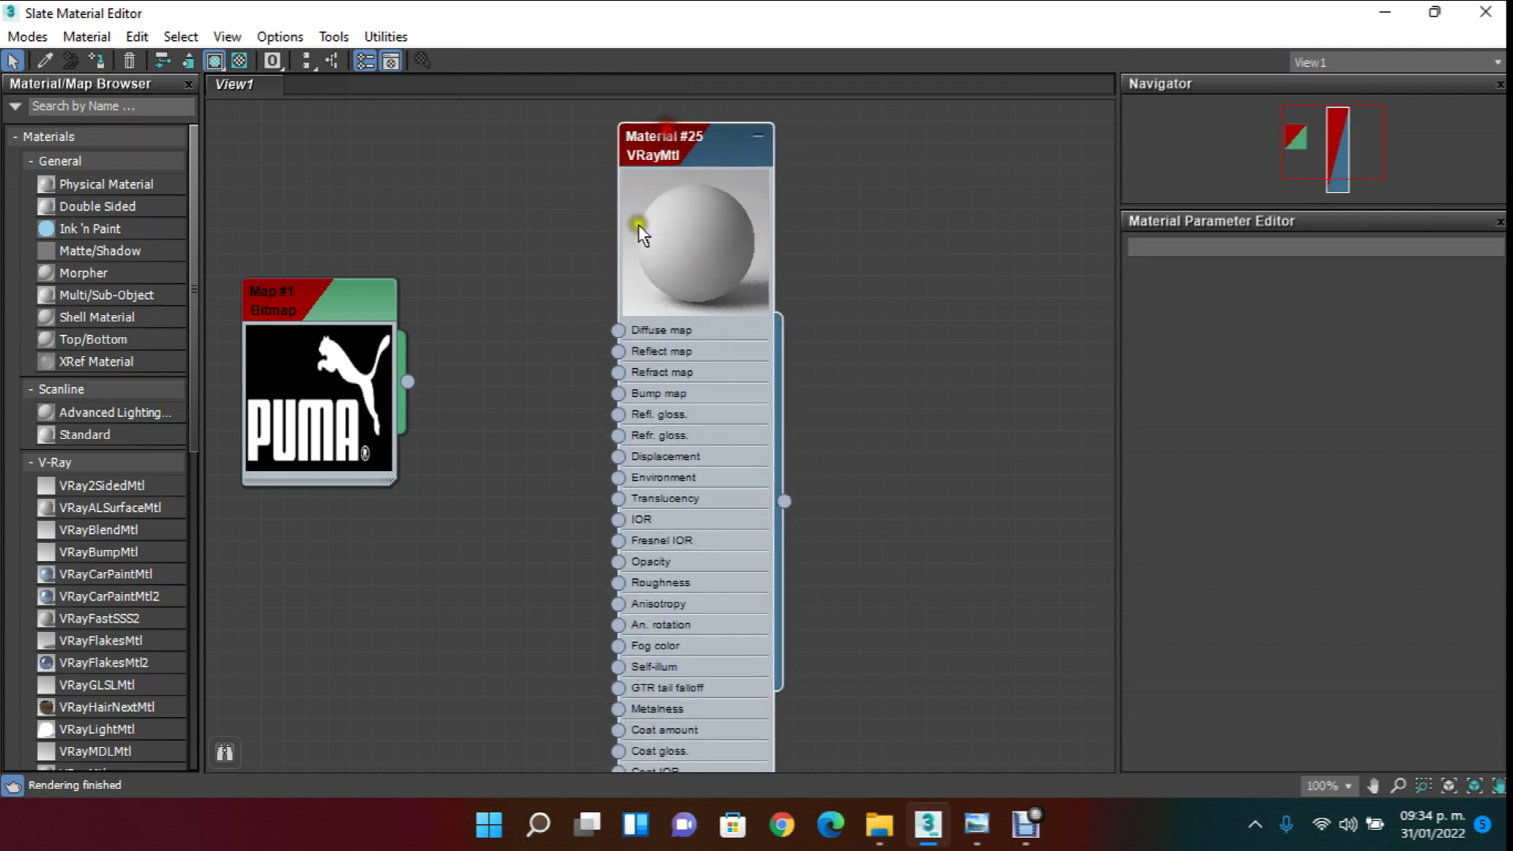
# - Connect the Puma logo bitmap's output to the Diffuse map input of the VRayMtl material
pyautogui.moveTo(407, 379); pyautogui.dragTo(619, 329)
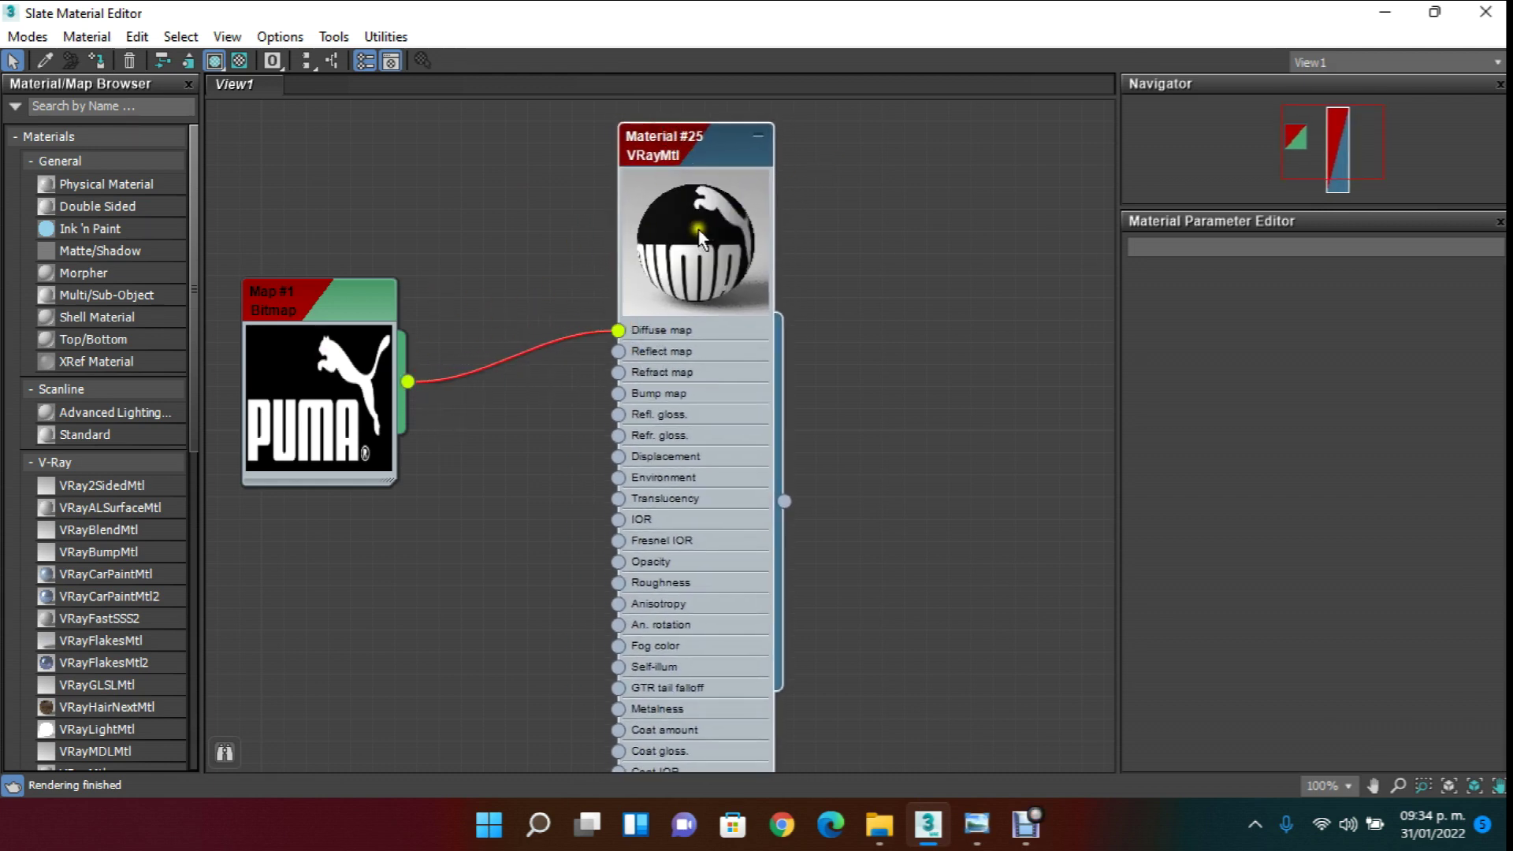
pyautogui.click(344, 297)
pyautogui.moveTo(343, 296)
pyautogui.mouseDown()
pyautogui.moveTo(357, 309)
pyautogui.moveTo(362, 277)
pyautogui.moveTo(345, 287)
pyautogui.mouseUp()
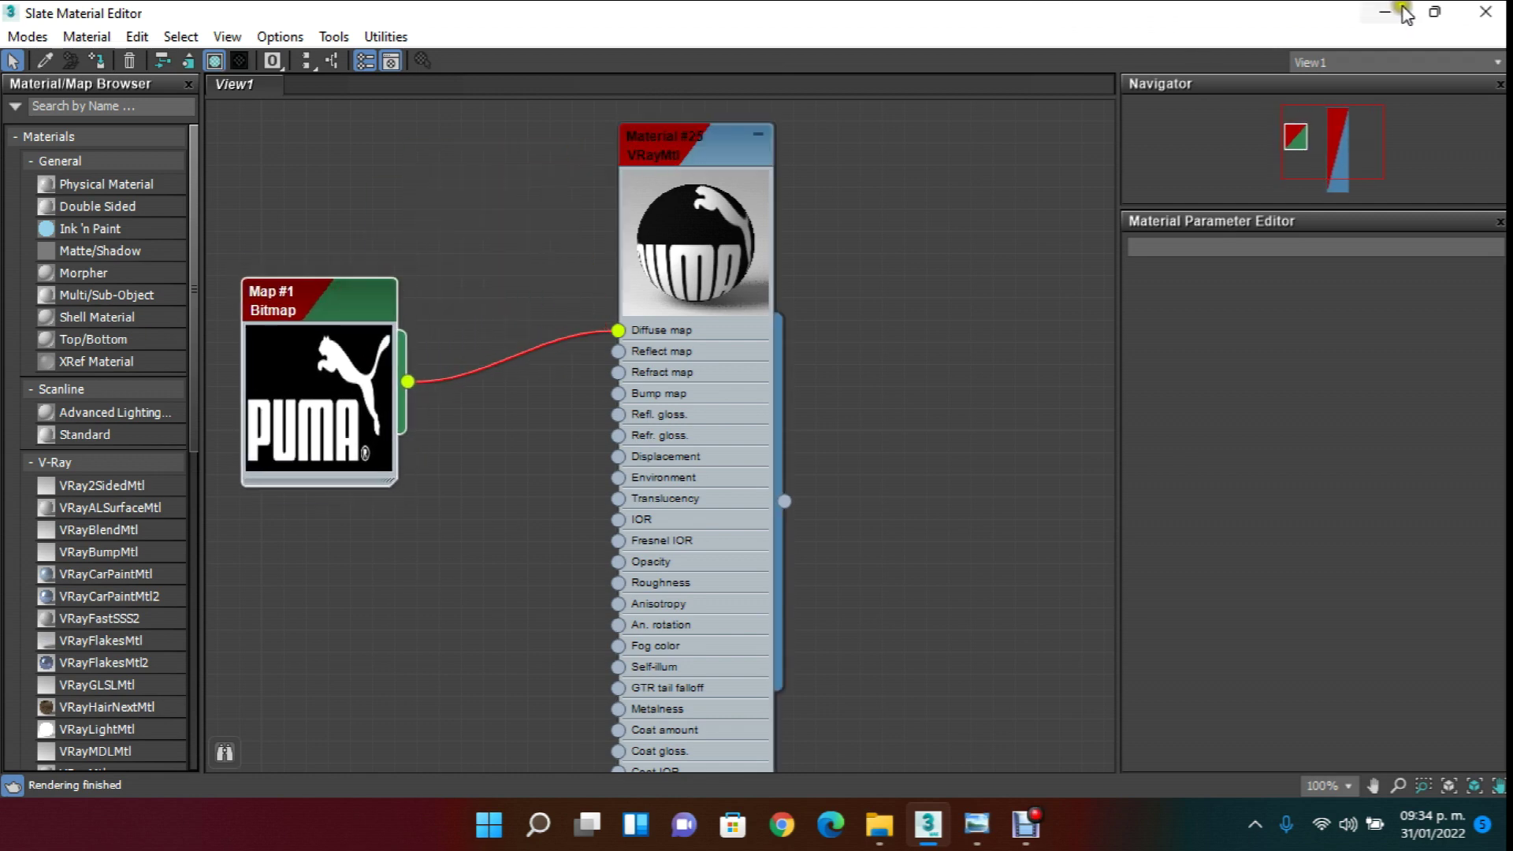
# - Restore the material editor to a floating window and select the VRayMtl material with its shaded viewport display on
pyautogui.click(1434, 12)
pyautogui.moveTo(901, 17); pyautogui.dragTo(1014, 122)
pyautogui.scroll(-3, 978, 331)
pyautogui.moveTo(974, 323); pyautogui.dragTo(784, 364, button='middle')
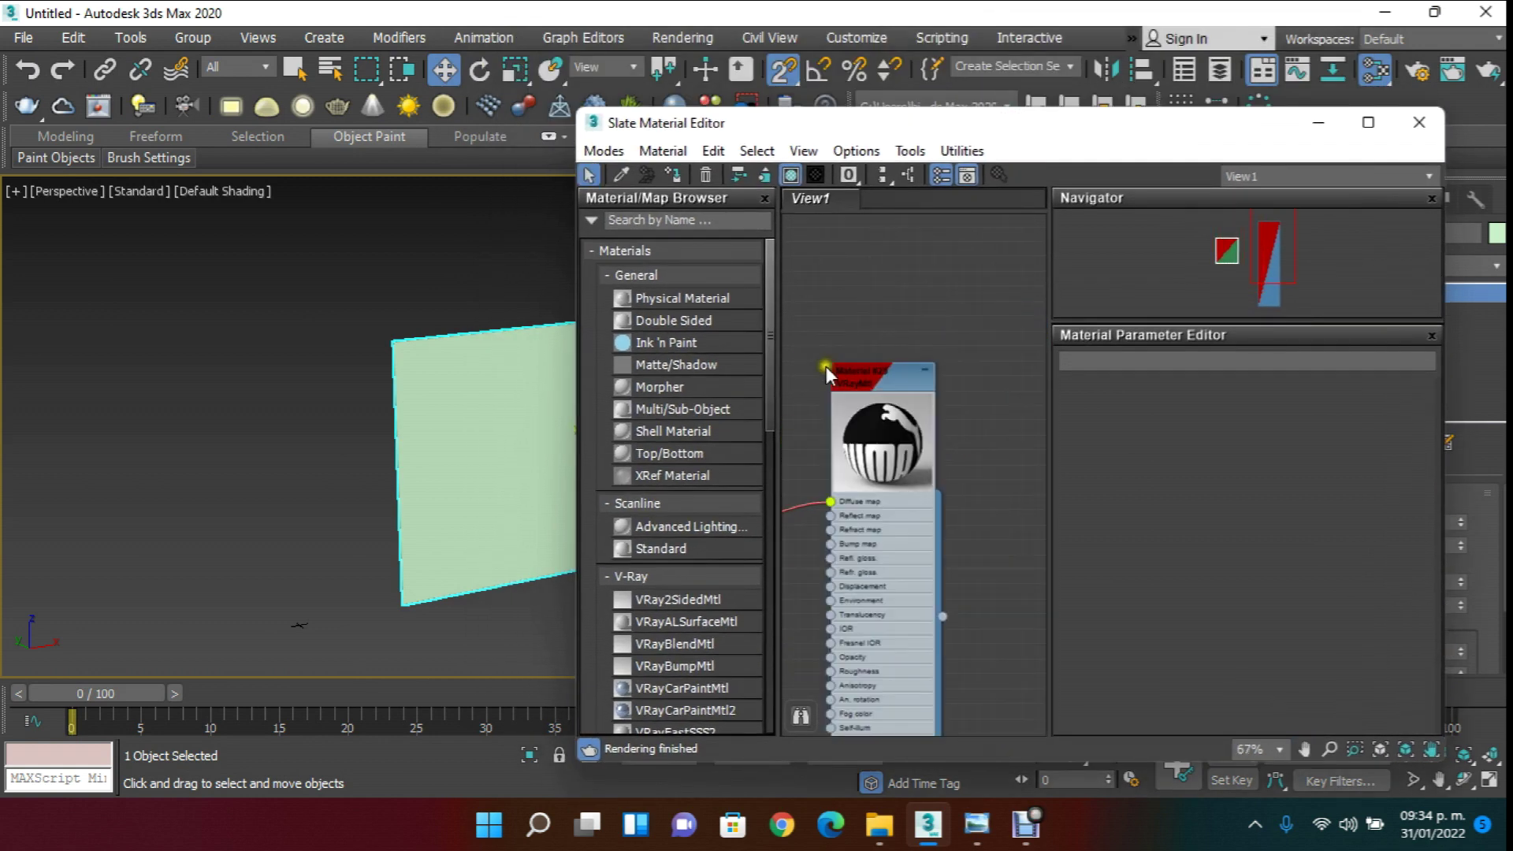
pyautogui.scroll(6, 853, 376)
pyautogui.click(863, 378)
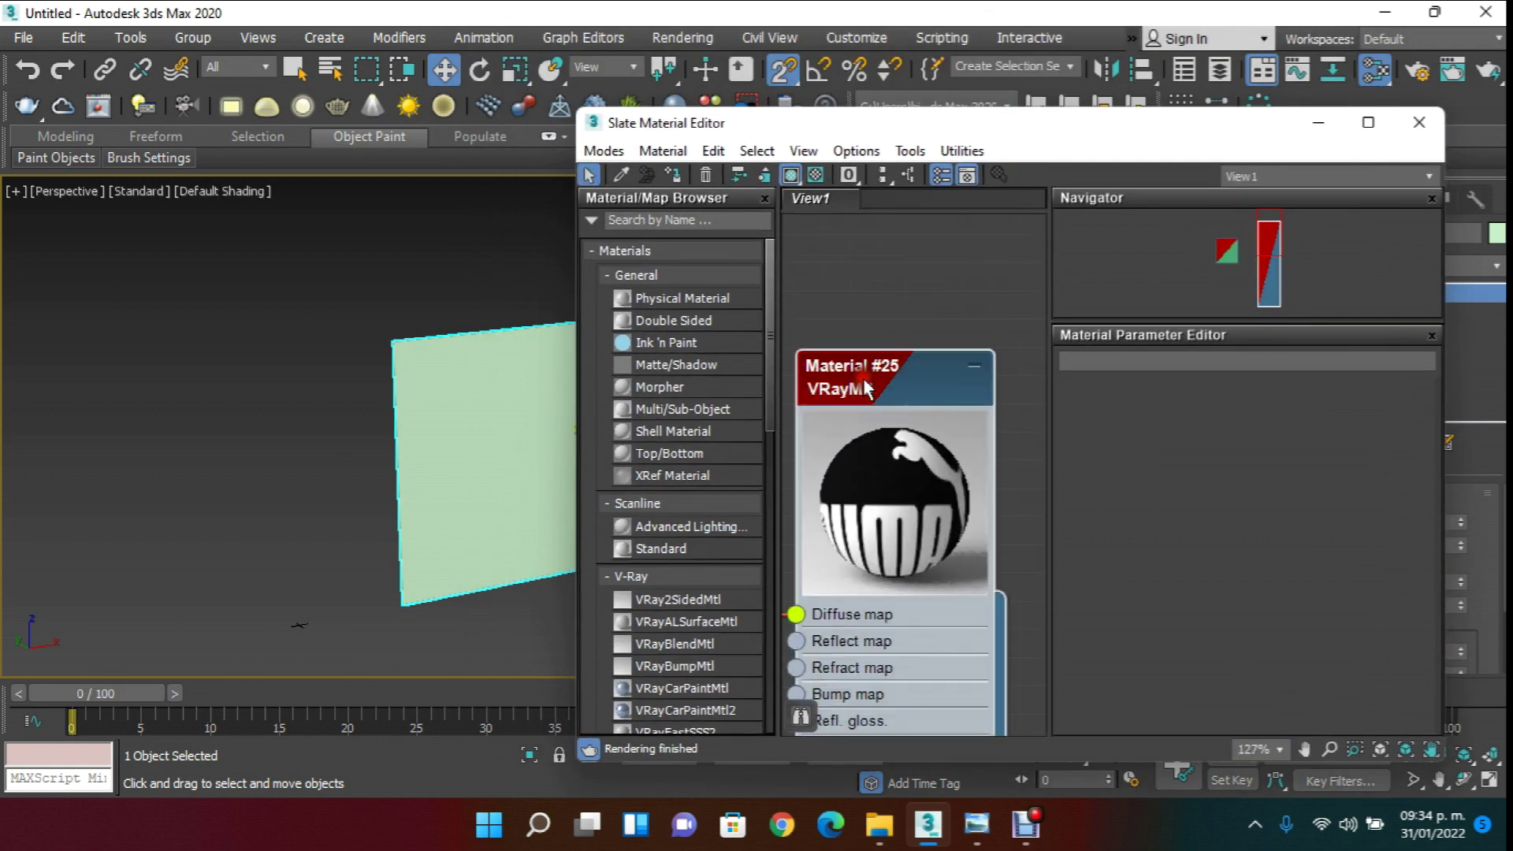
pyautogui.click(791, 175)
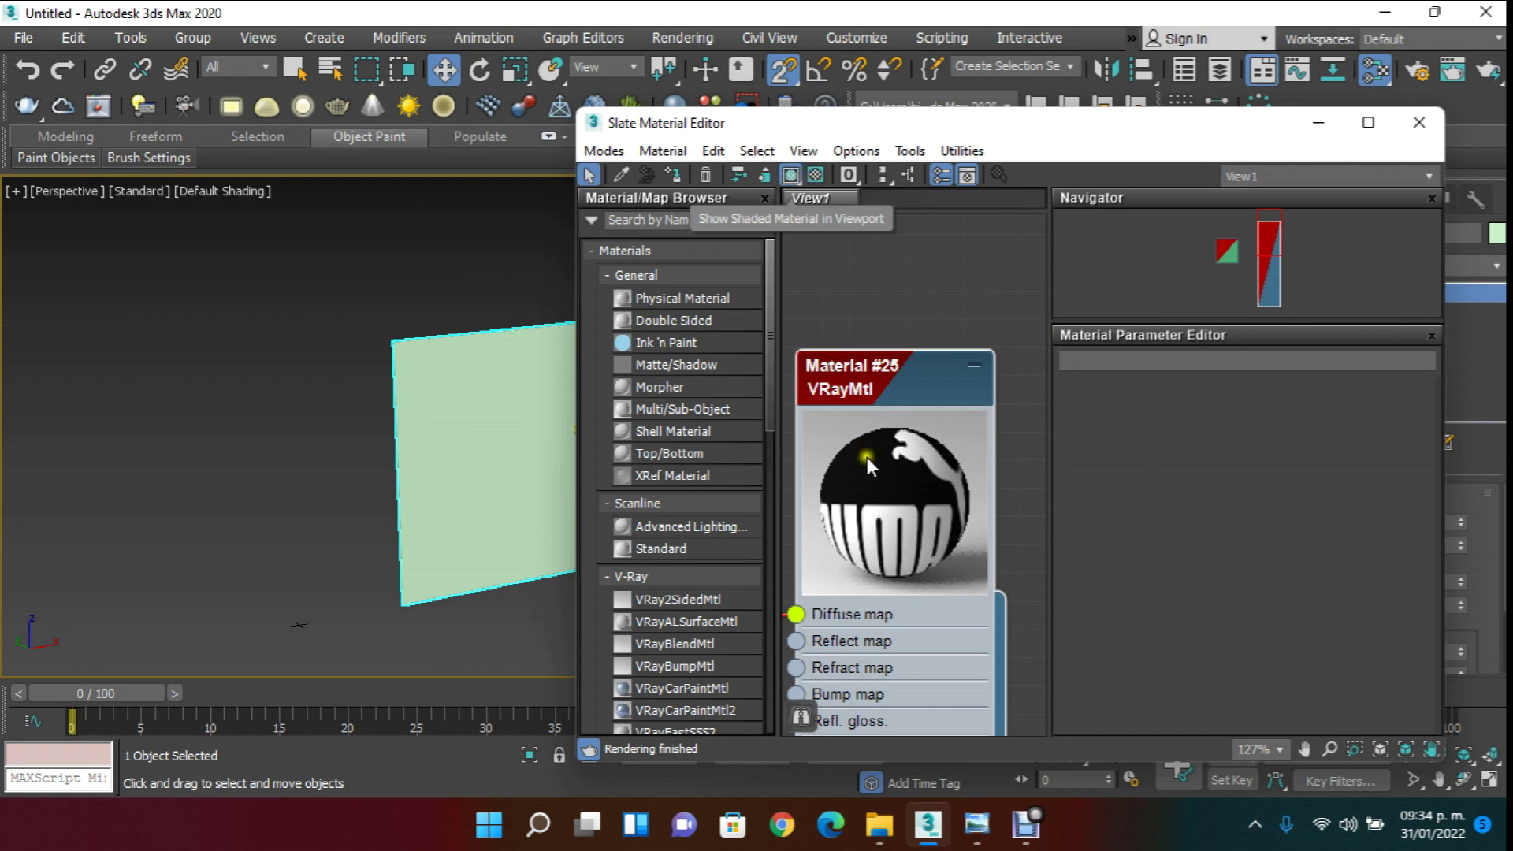
# - Shift the material editor off the selected plane and assign the VRayMtl logo material to that plane
pyautogui.moveTo(1019, 135); pyautogui.dragTo(1175, 138)
pyautogui.click(618, 291)
pyautogui.click(646, 350)
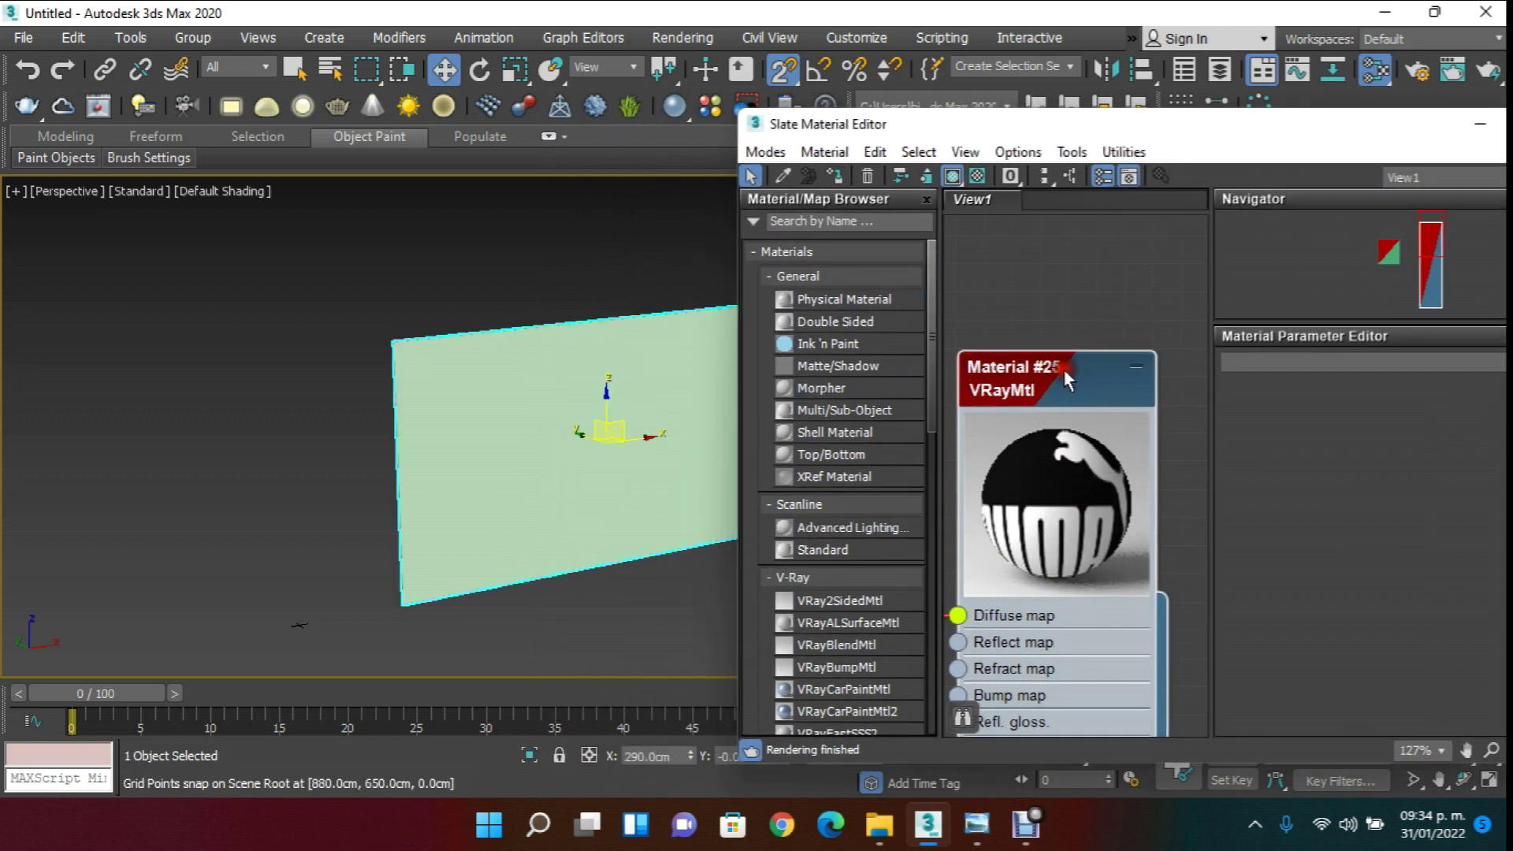
pyautogui.click(838, 181)
pyautogui.moveTo(542, 421); pyautogui.dragTo(344, 399, button='middle')
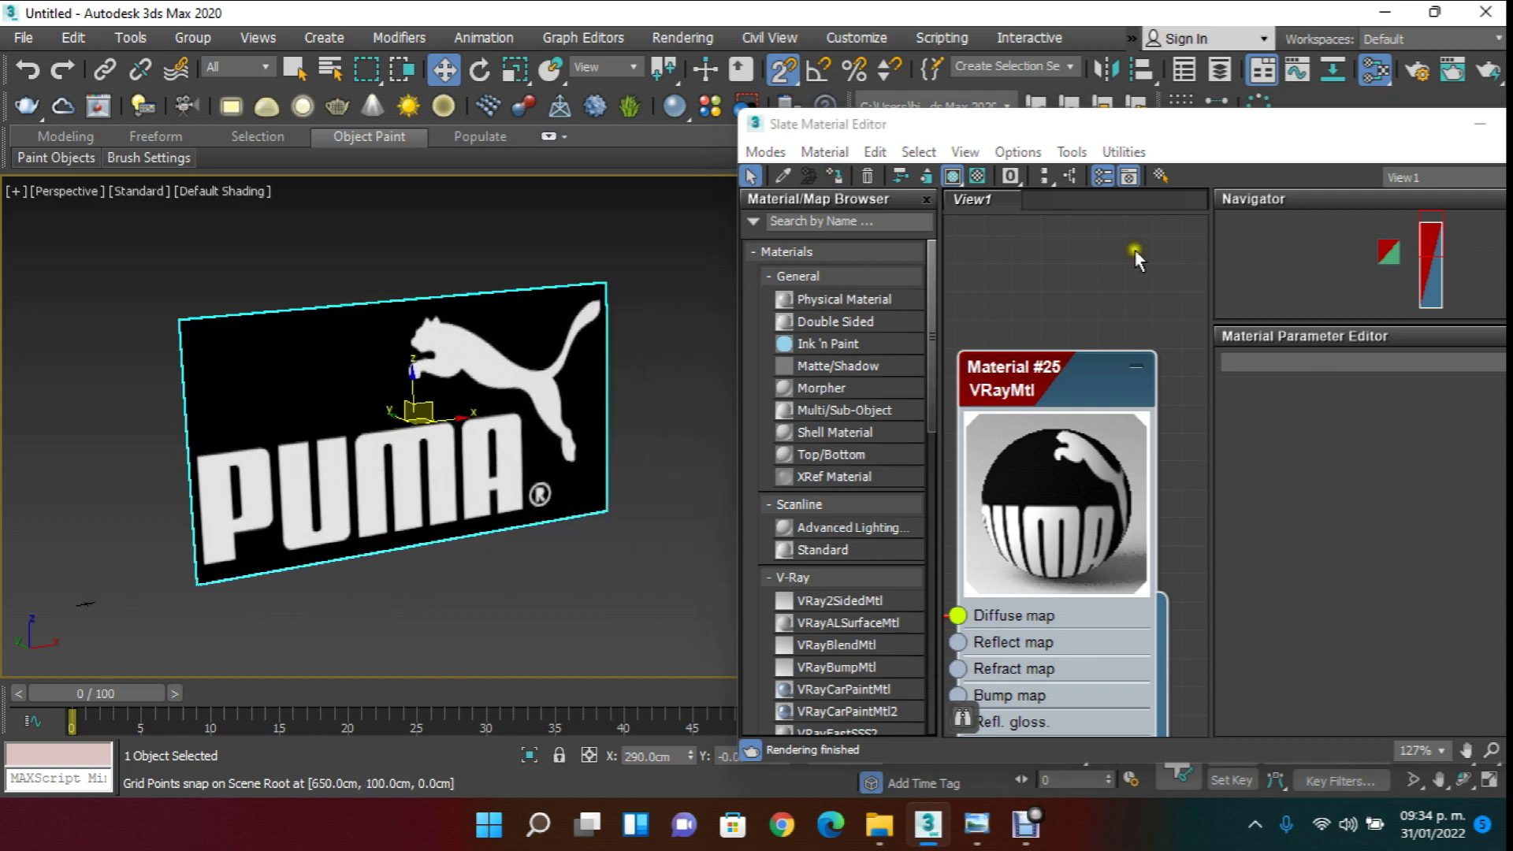
# - Switch the logo material's shaded viewport display off and on again, and close the material editor
pyautogui.click(953, 176)
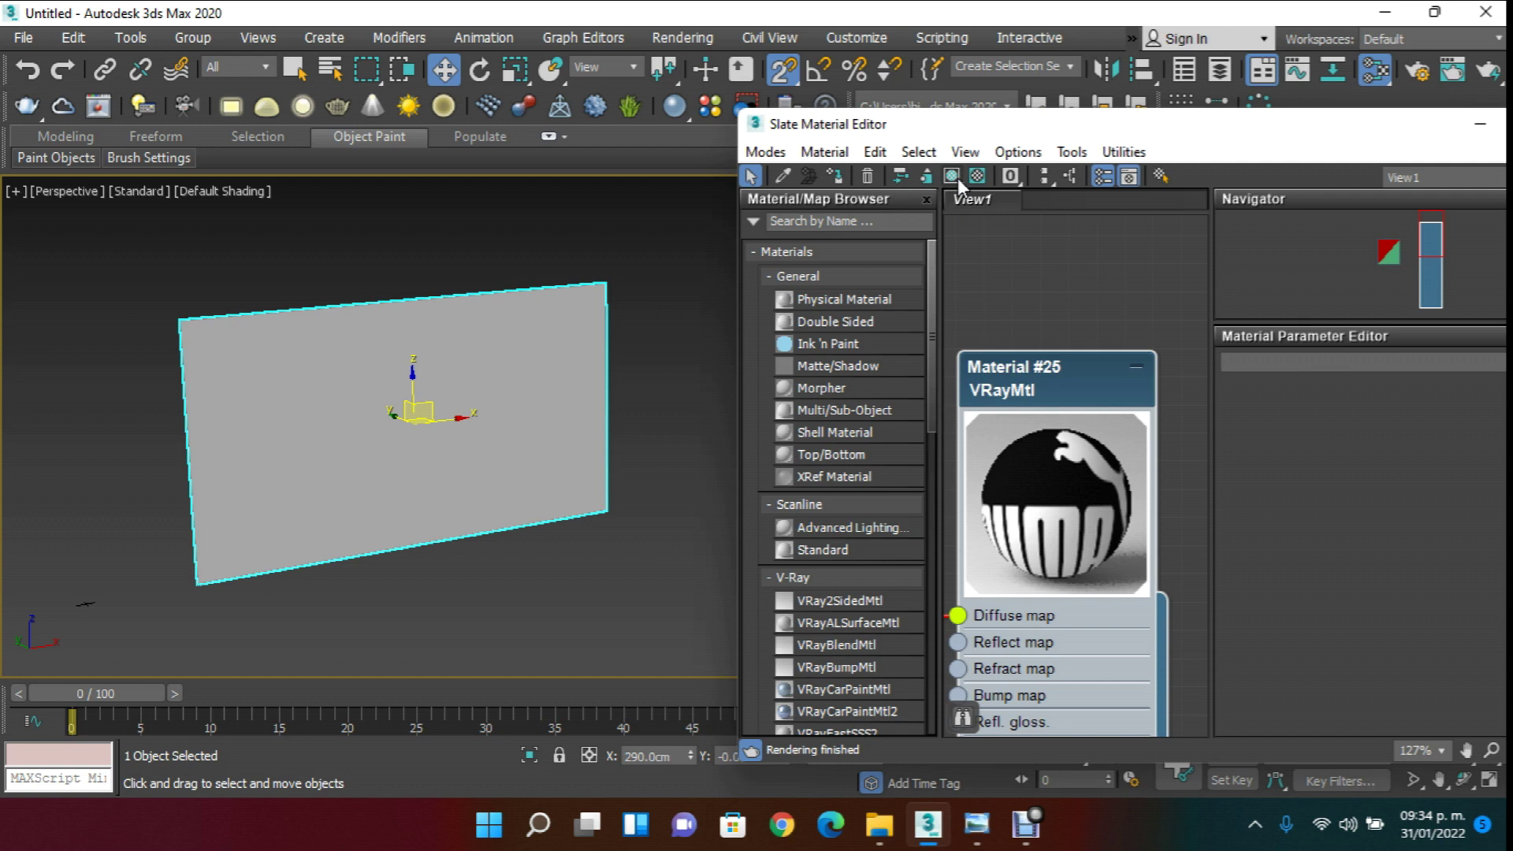
pyautogui.click(957, 178)
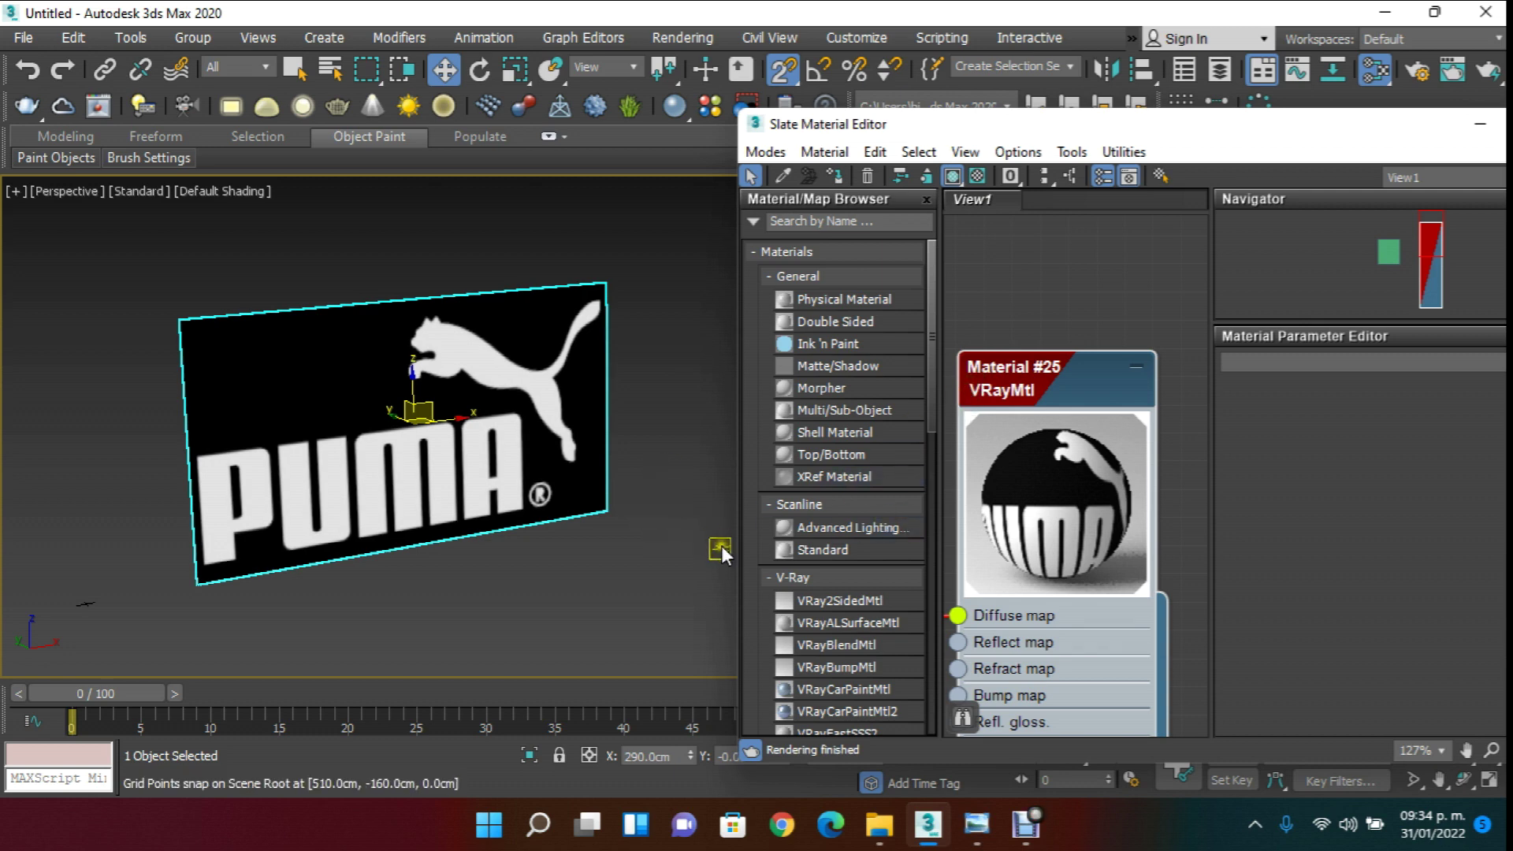
pyautogui.click(1440, 147)
pyautogui.moveTo(1367, 128); pyautogui.dragTo(927, 185)
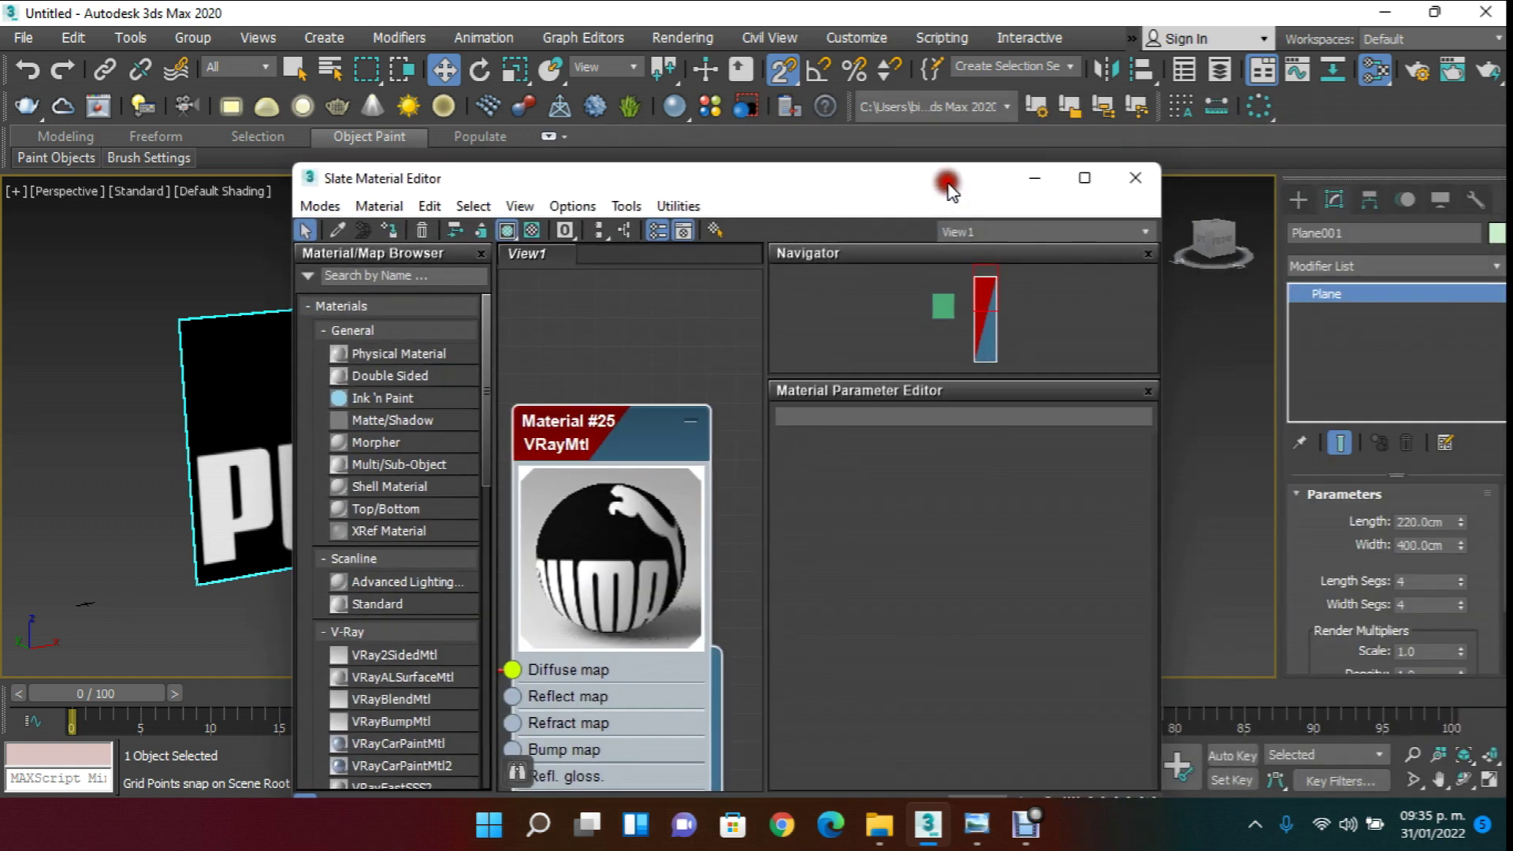
pyautogui.click(1151, 186)
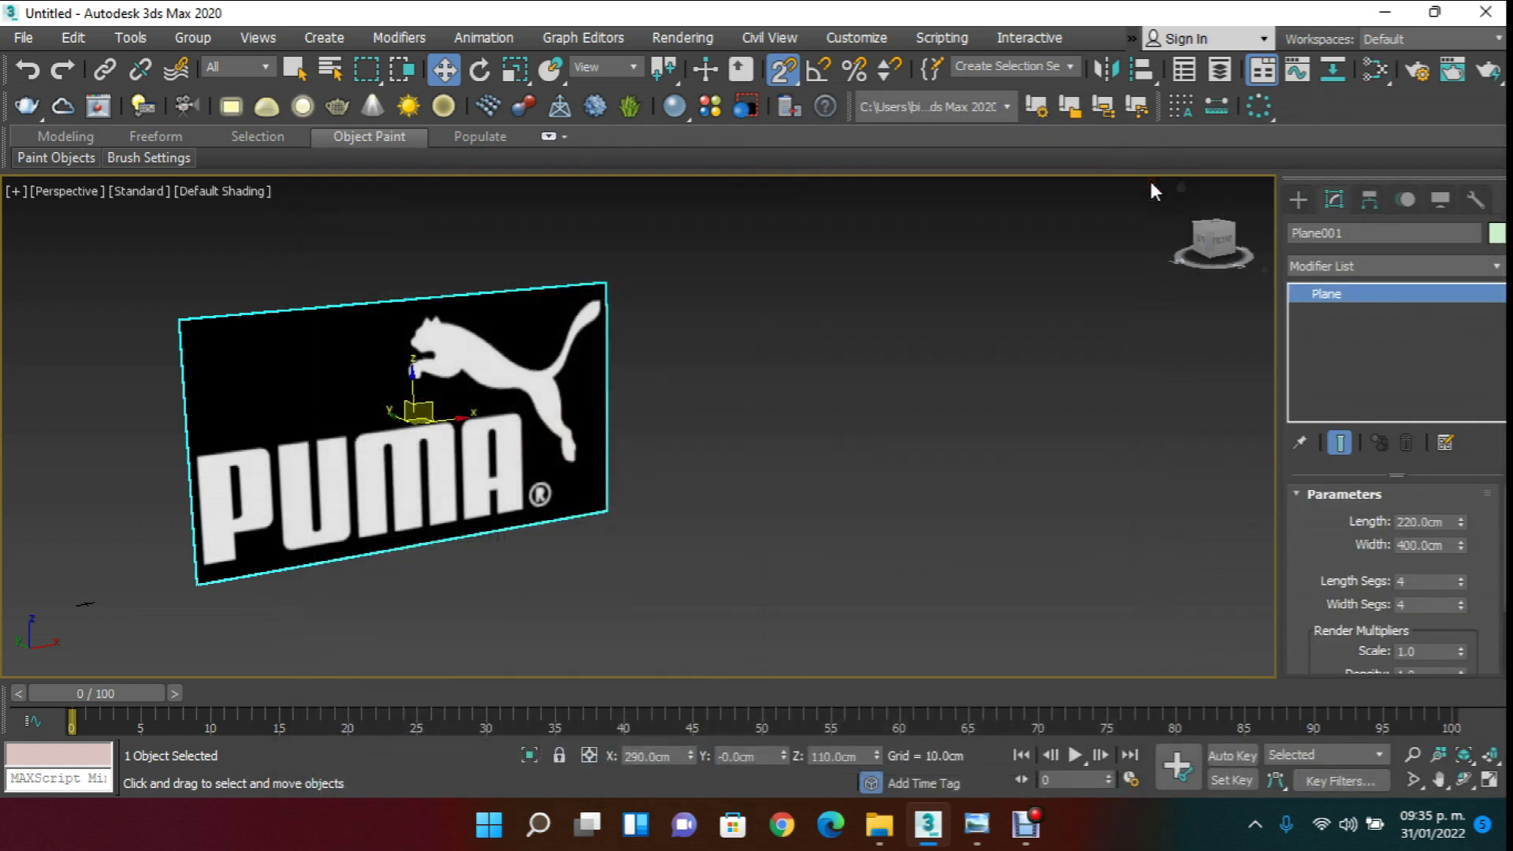
# - In the Front view, draw a second plane about 220 cm long beside the logo plane and return to Perspective
pyautogui.click(1298, 199)
pyautogui.click(1412, 425)
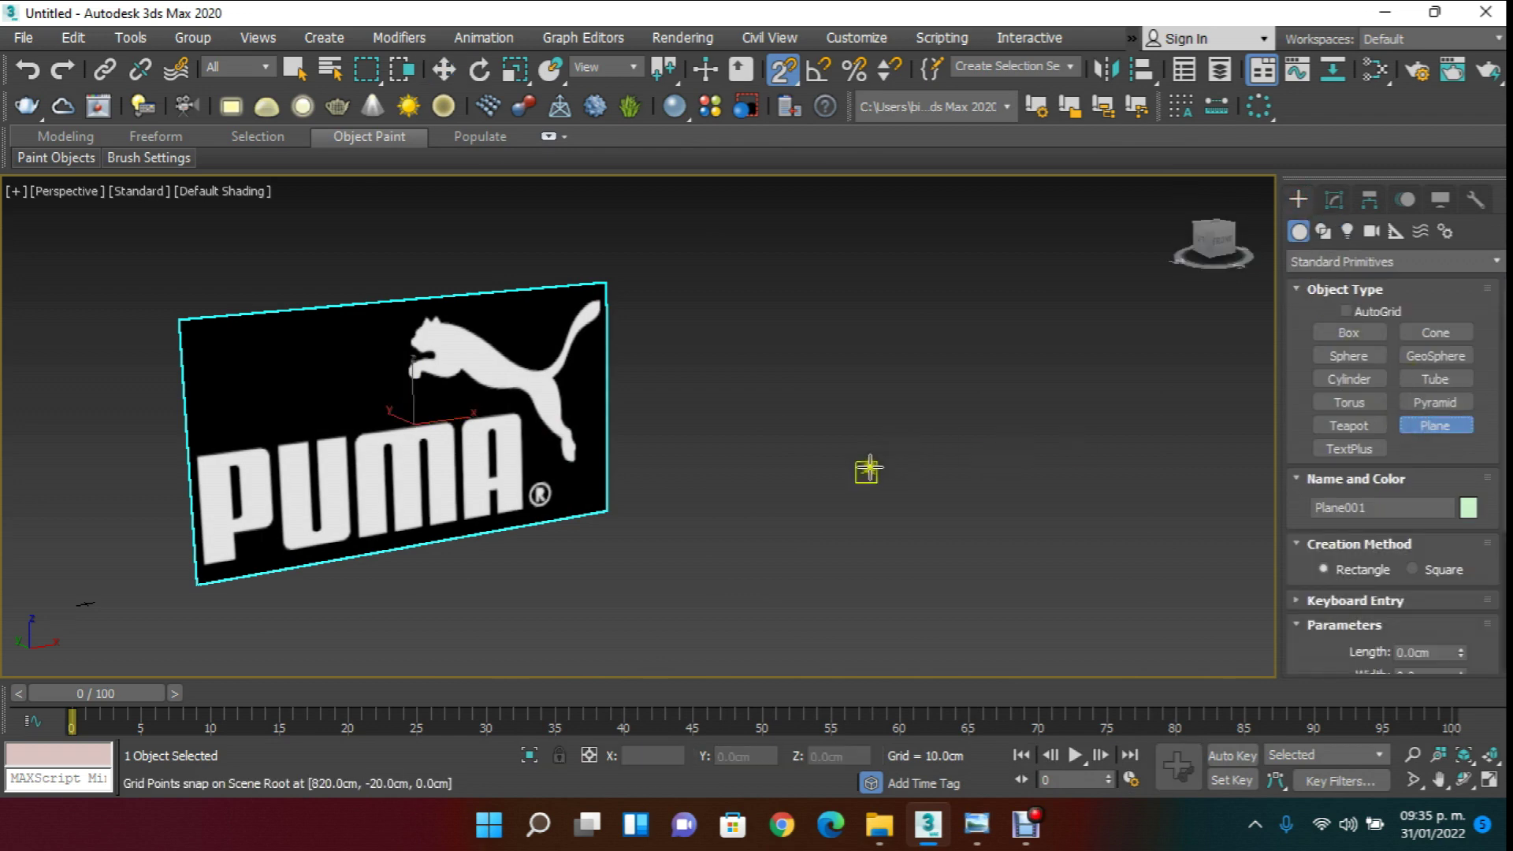
pyautogui.press('f')
pyautogui.moveTo(928, 461); pyautogui.dragTo(530, 449, button='middle')
pyautogui.moveTo(710, 543)
pyautogui.mouseDown()
pyautogui.moveTo(1092, 202)
pyautogui.moveTo(1130, 198)
pyautogui.mouseUp()
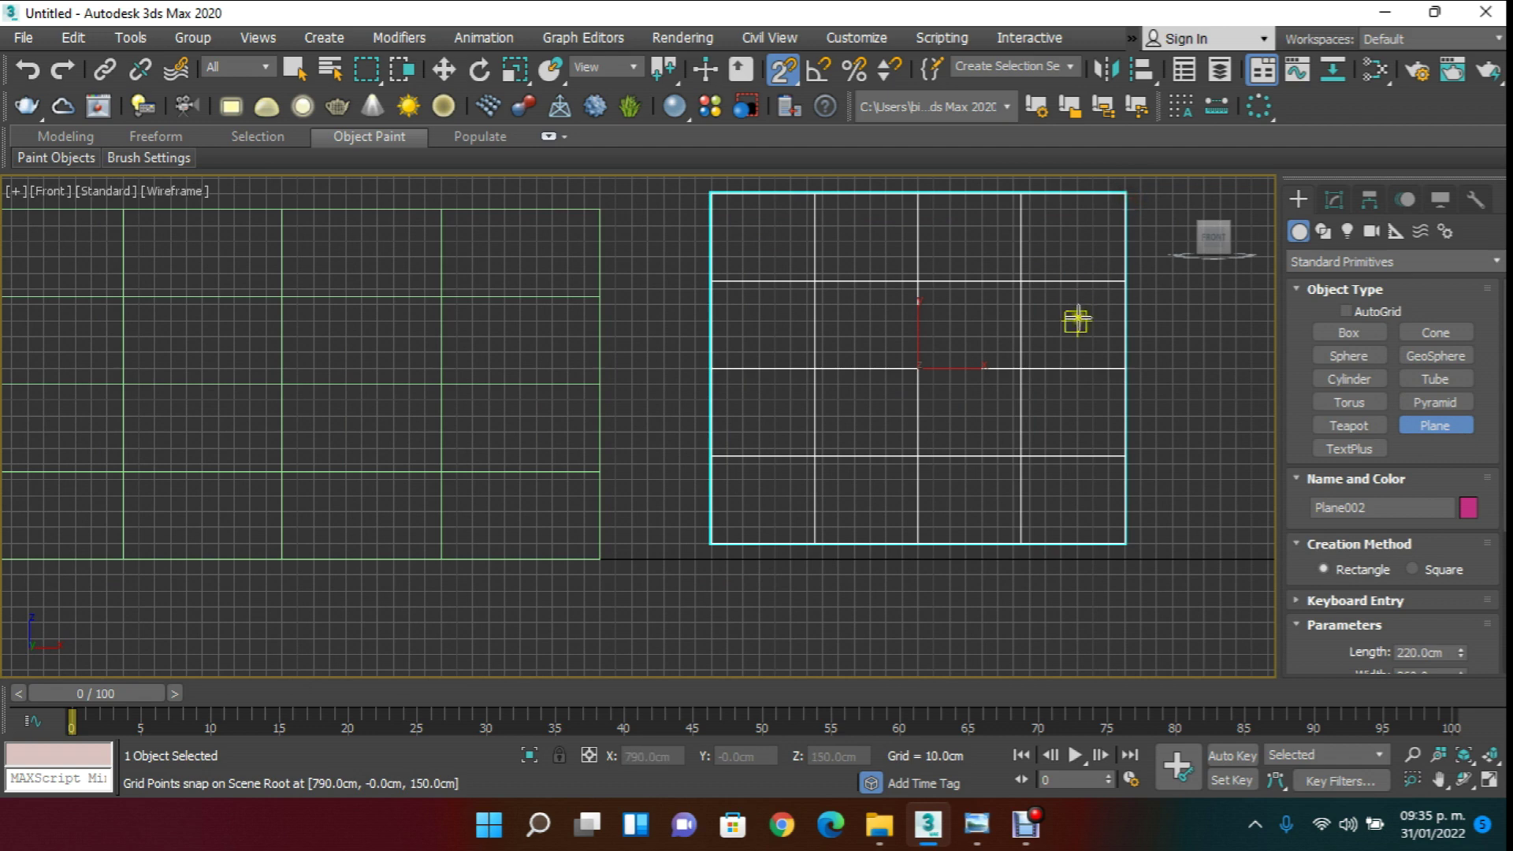
pyautogui.press('p')
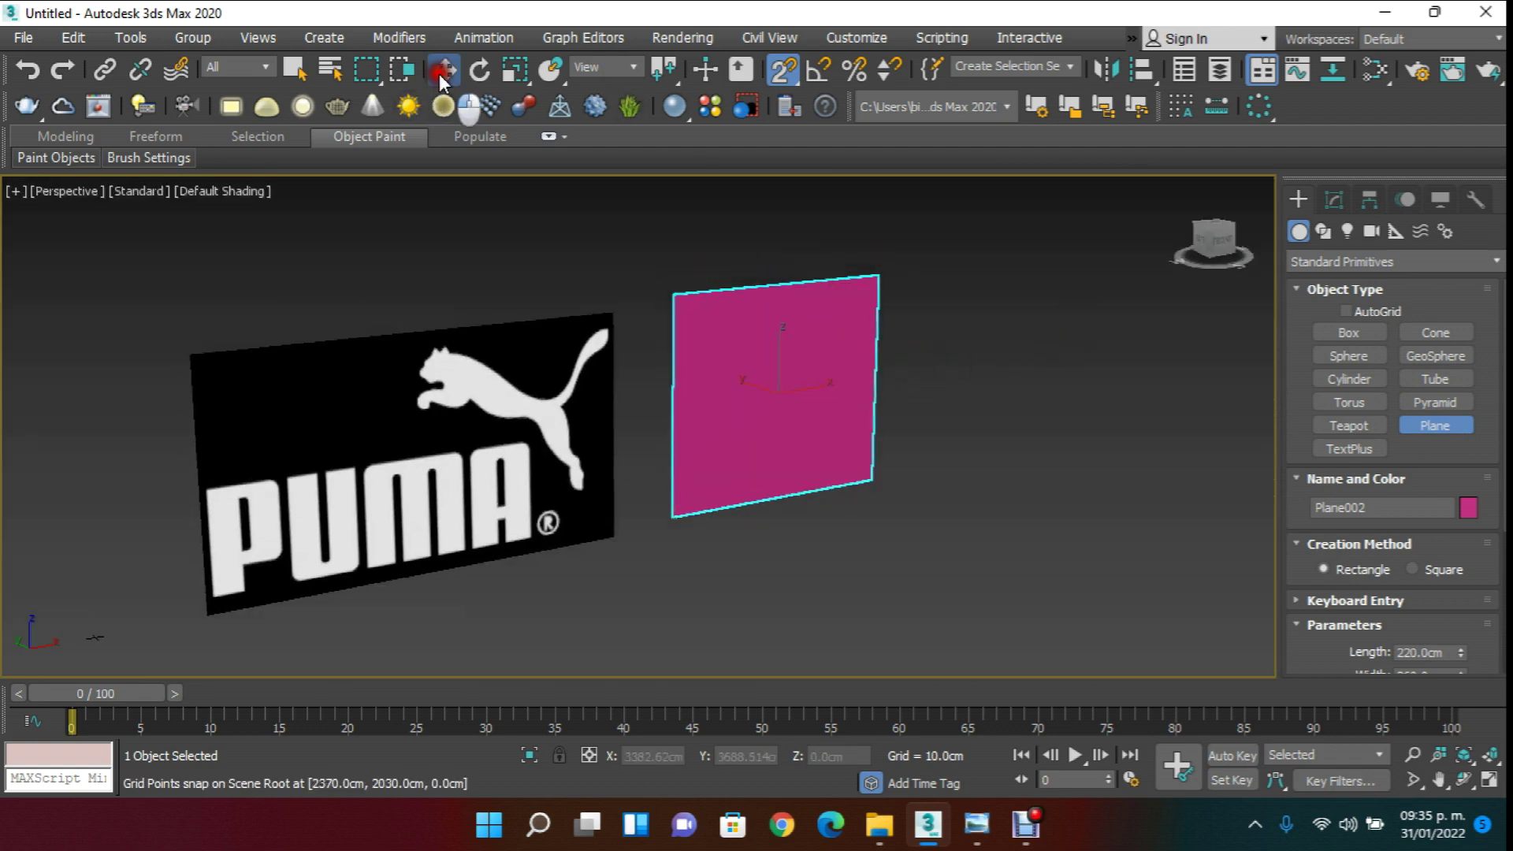
# - Activate the Move tool, turn off snapping, and check both planes in the Top and Perspective views
pyautogui.click(444, 69)
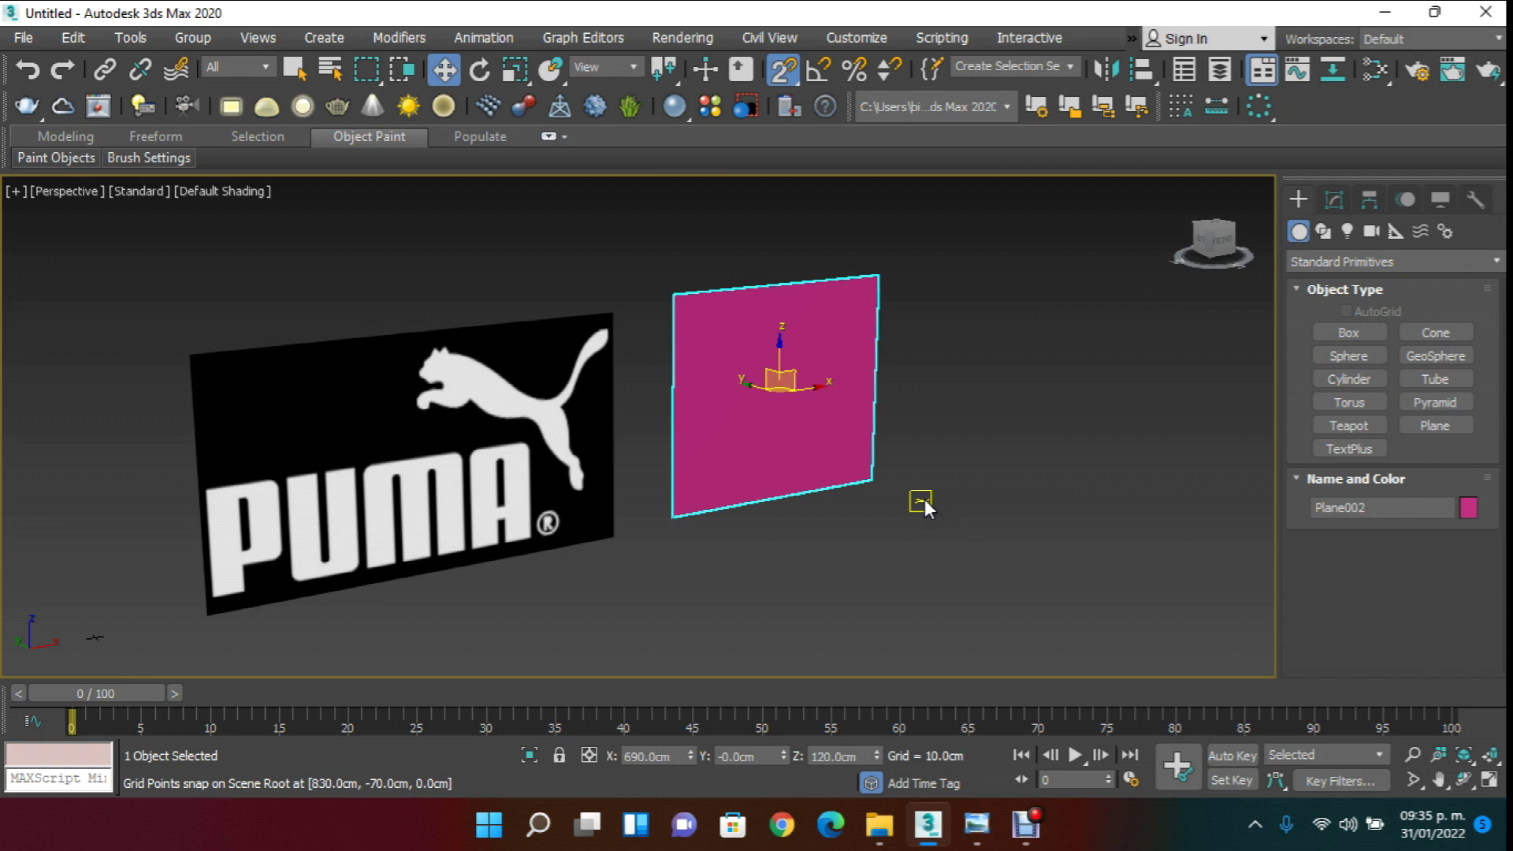
pyautogui.click(780, 68)
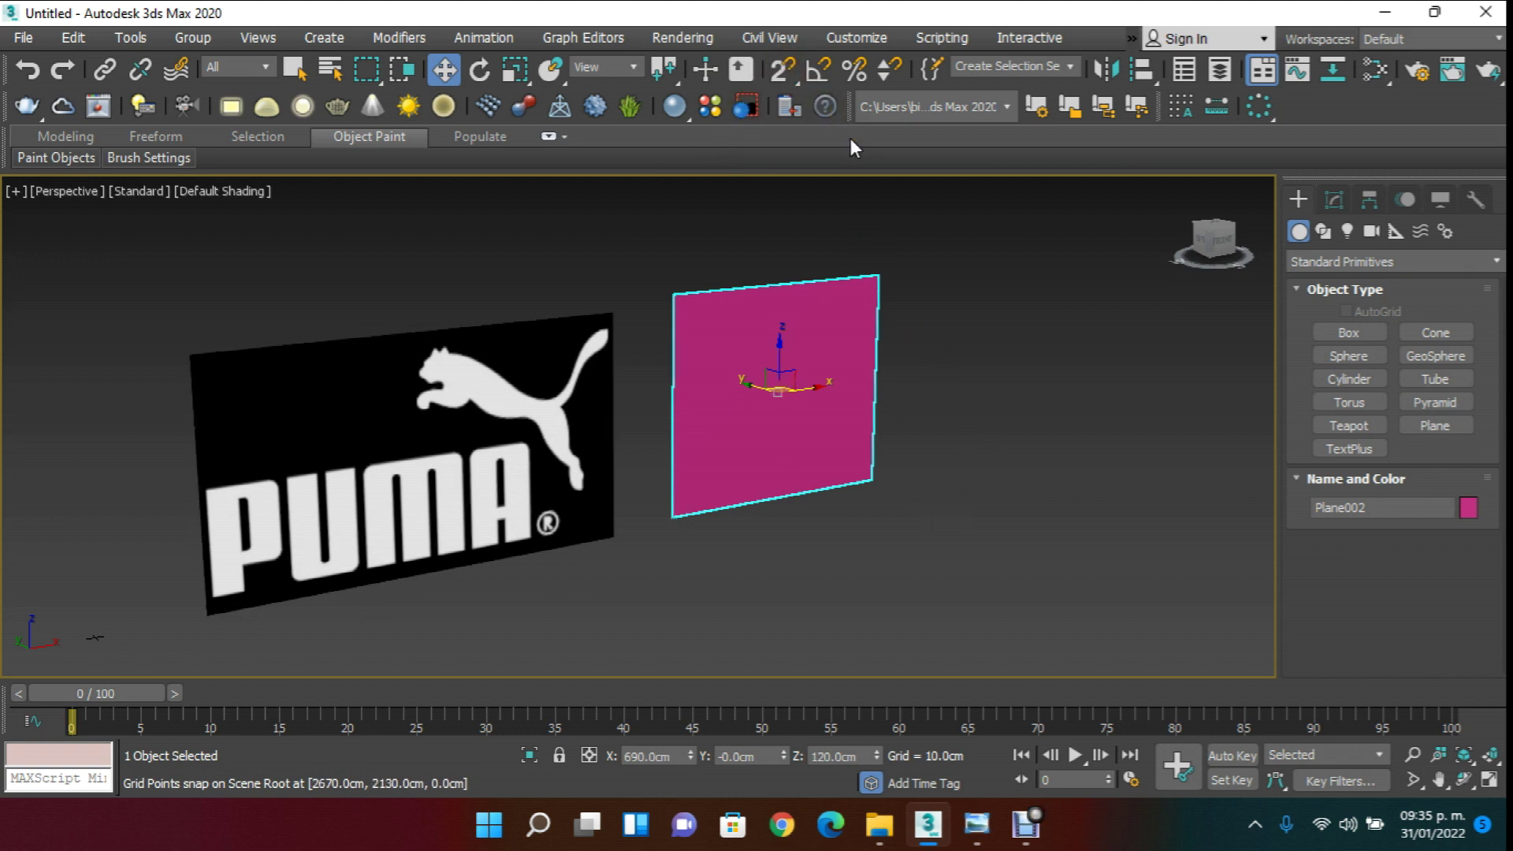
pyautogui.press('t')
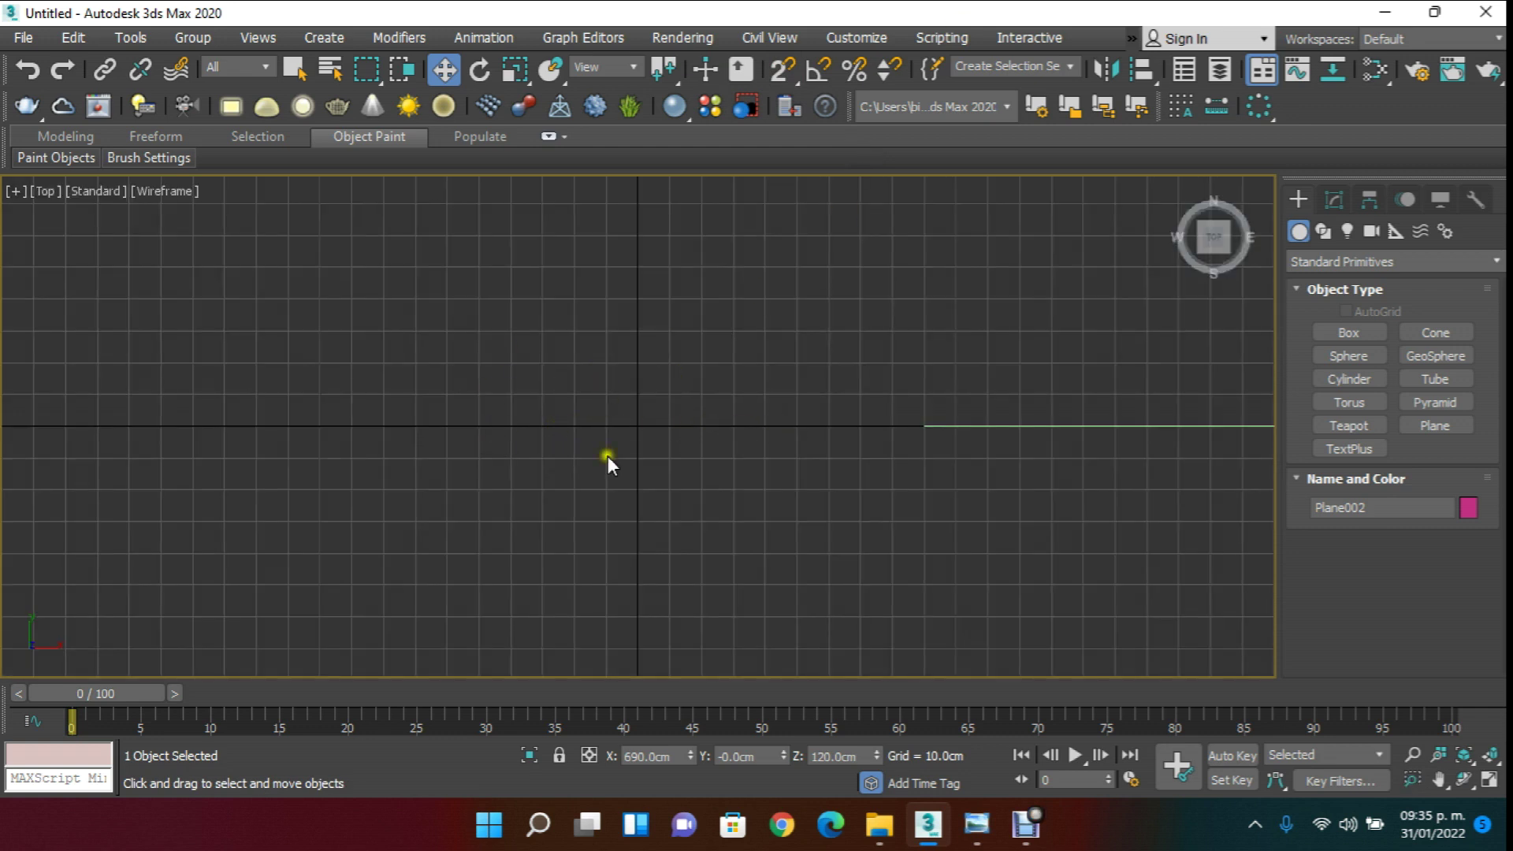
pyautogui.moveTo(641, 424); pyautogui.dragTo(517, 417, button='middle')
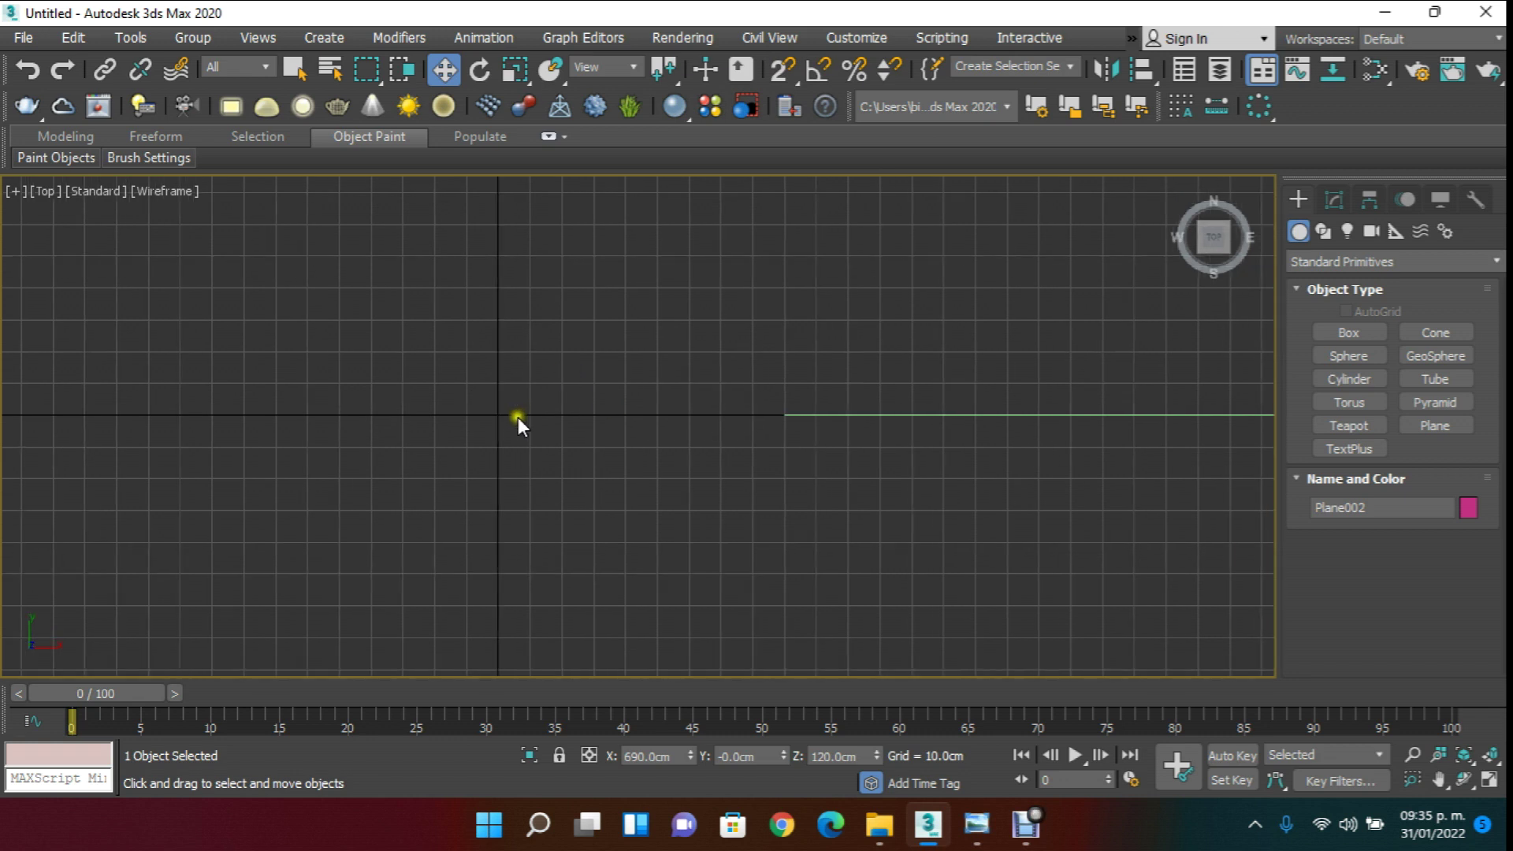
pyautogui.press('p')
pyautogui.moveTo(690, 444); pyautogui.dragTo(713, 425, button='middle')
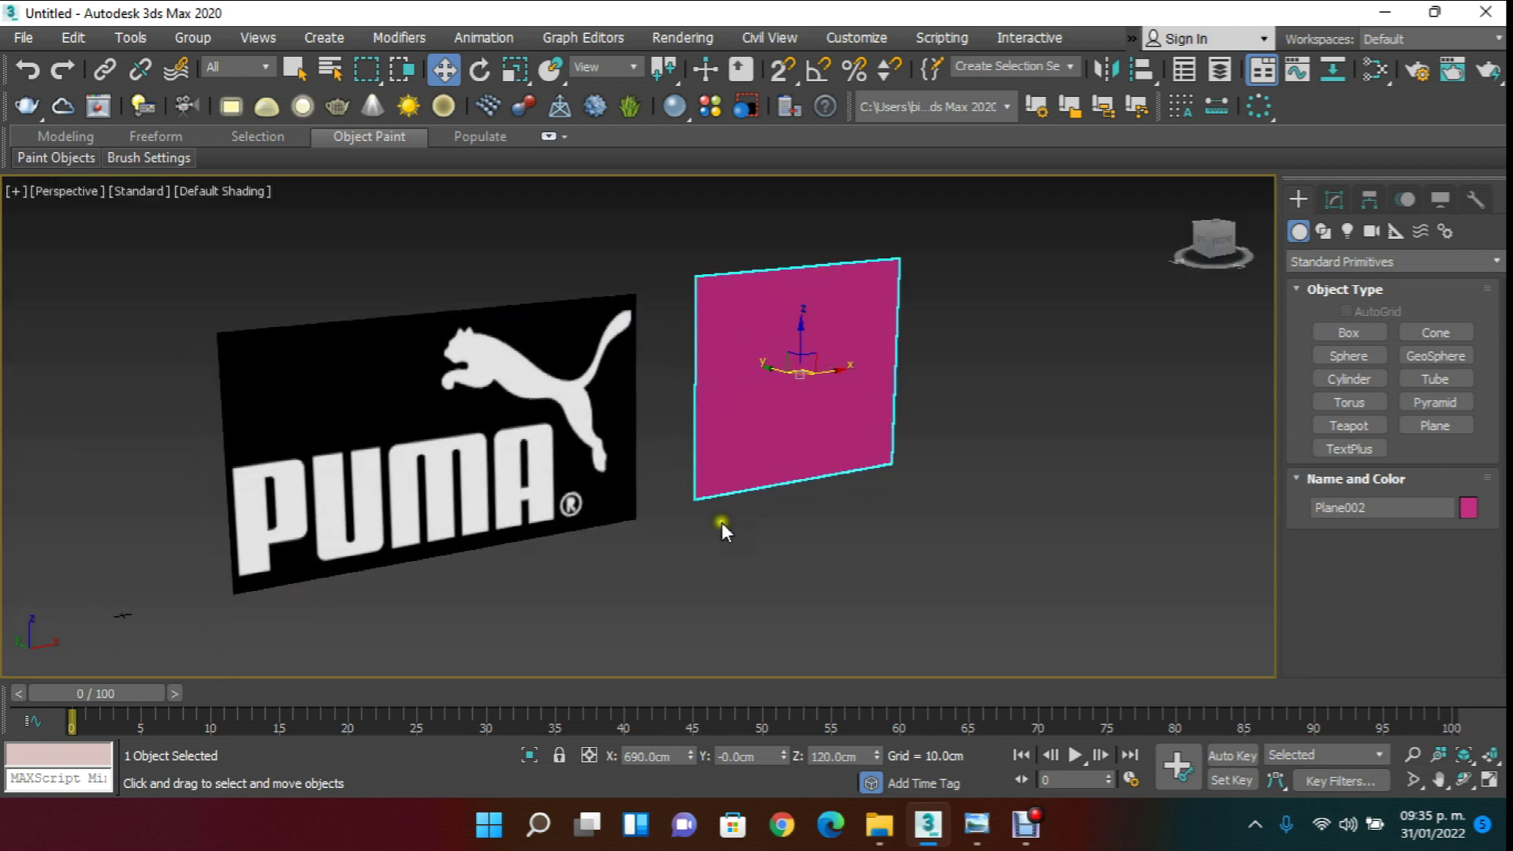
# - Set the Front view to Default Shading and frame both planes in it
pyautogui.press('f')
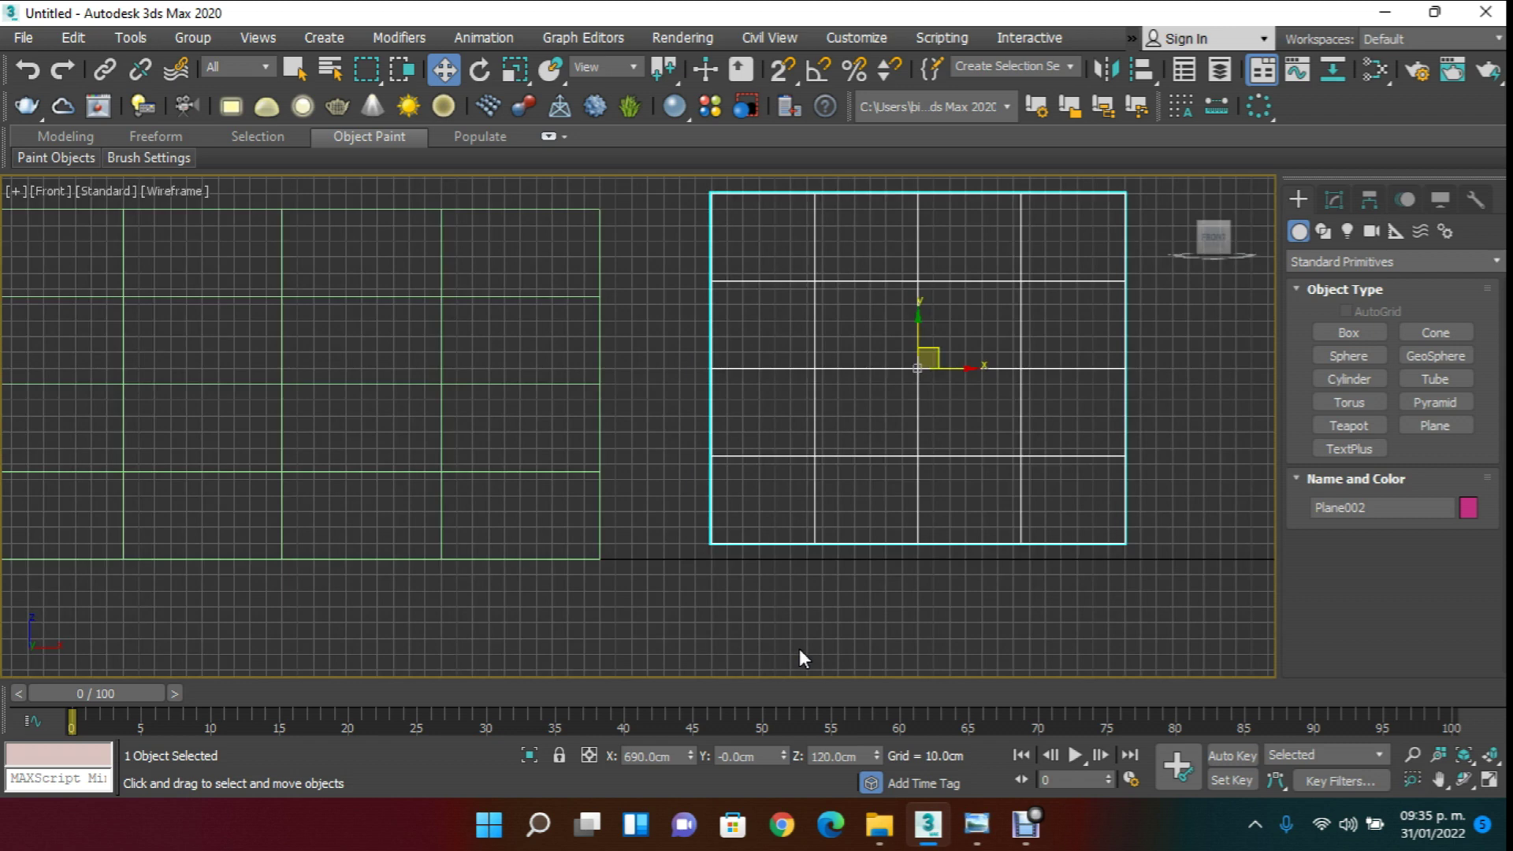
pyautogui.moveTo(837, 538); pyautogui.dragTo(648, 594, button='middle')
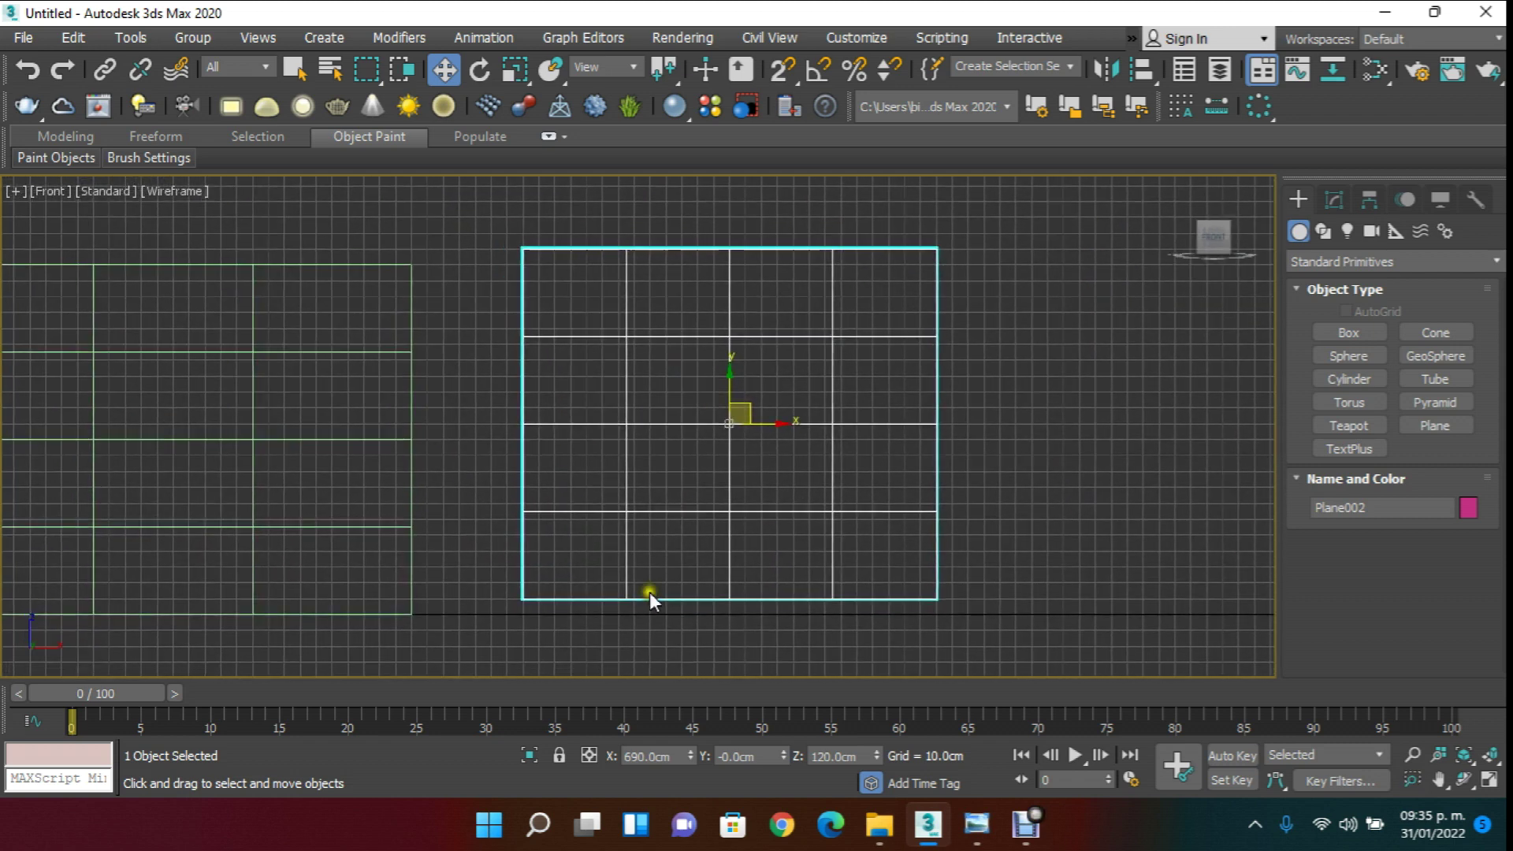
pyautogui.click(169, 192)
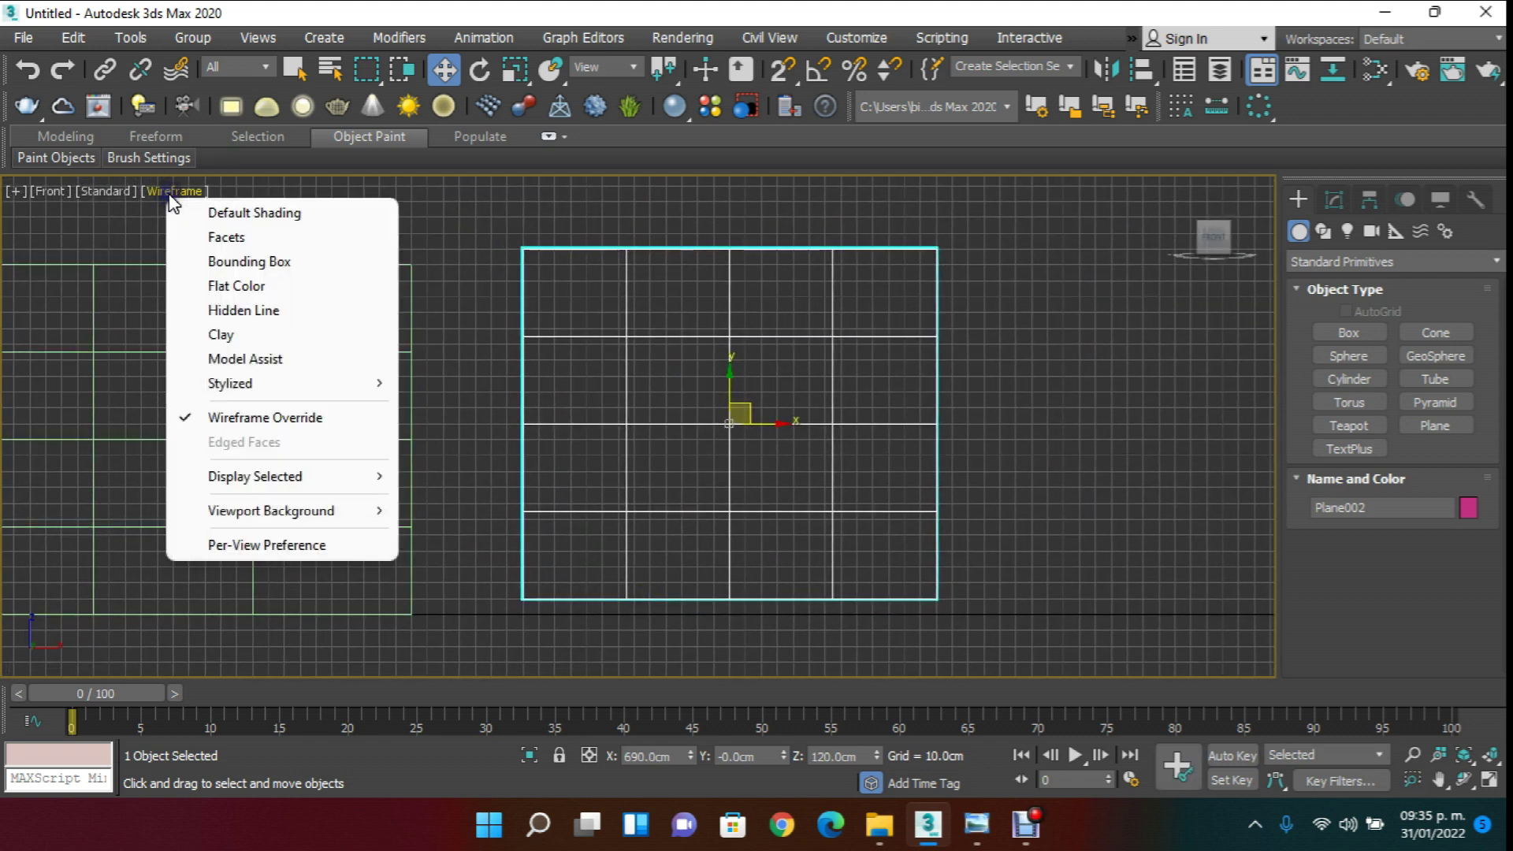
pyautogui.click(272, 214)
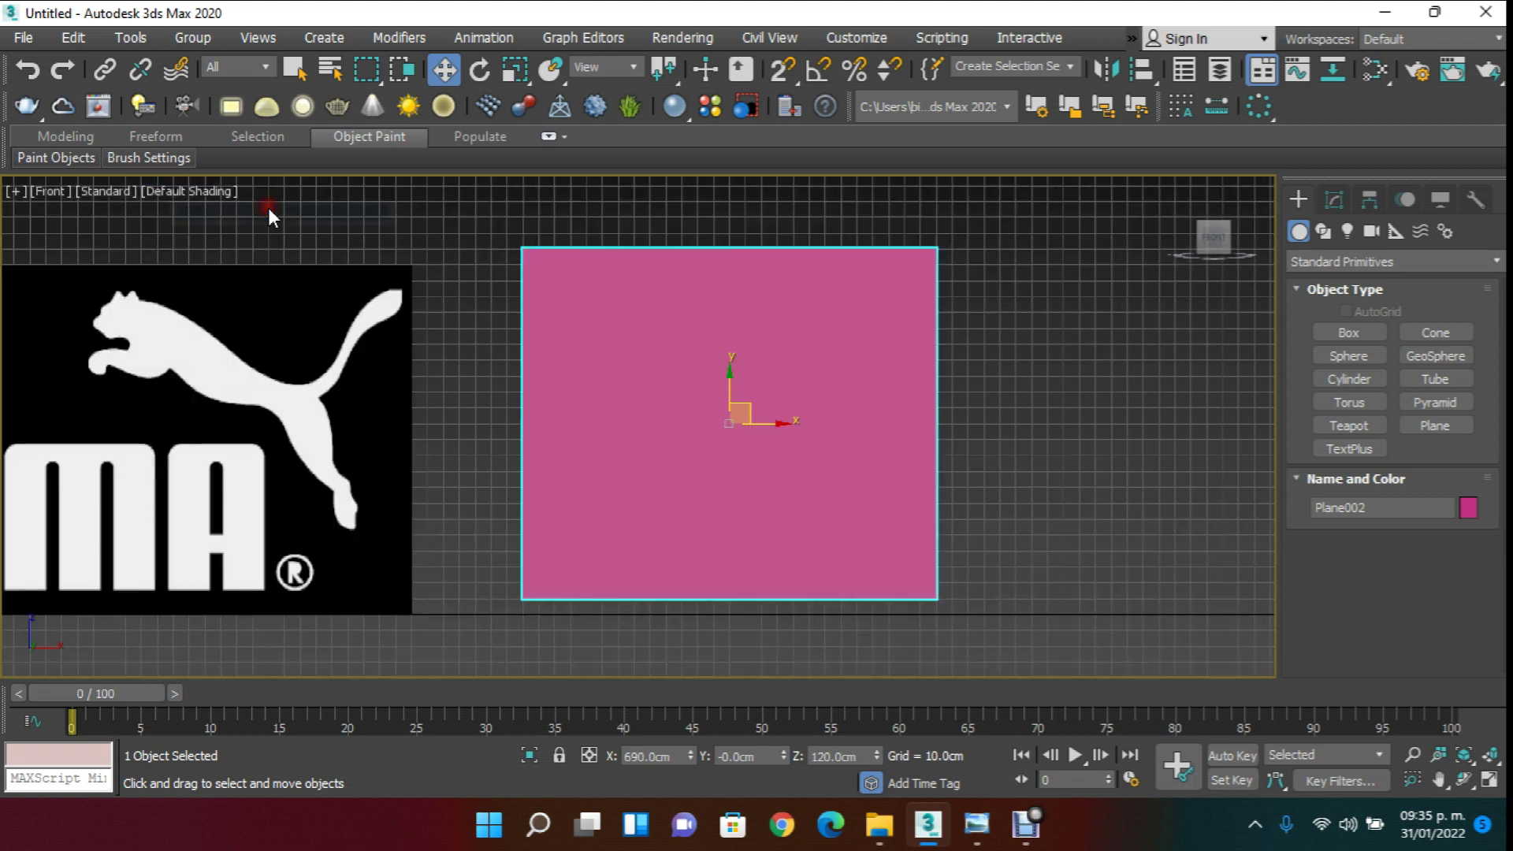
pyautogui.moveTo(483, 315); pyautogui.dragTo(642, 331, button='middle')
pyautogui.scroll(3, 638, 323)
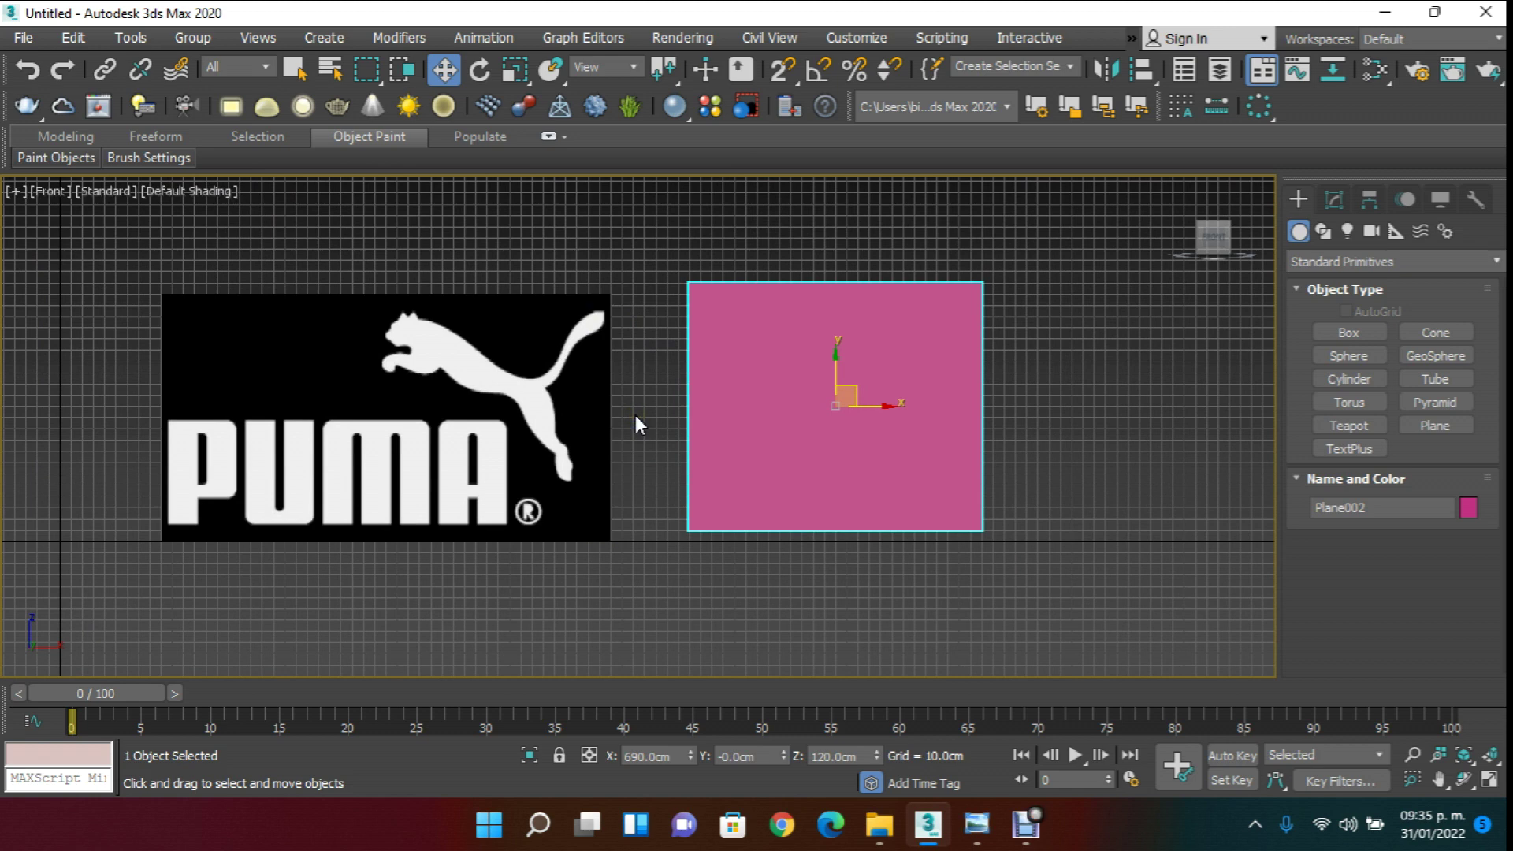
pyautogui.scroll(4, 638, 417)
pyautogui.moveTo(693, 409)
pyautogui.mouseDown(button='middle')
pyautogui.moveTo(686, 354)
pyautogui.moveTo(705, 394)
pyautogui.mouseUp(button='middle')
pyautogui.scroll(-2, 686, 367)
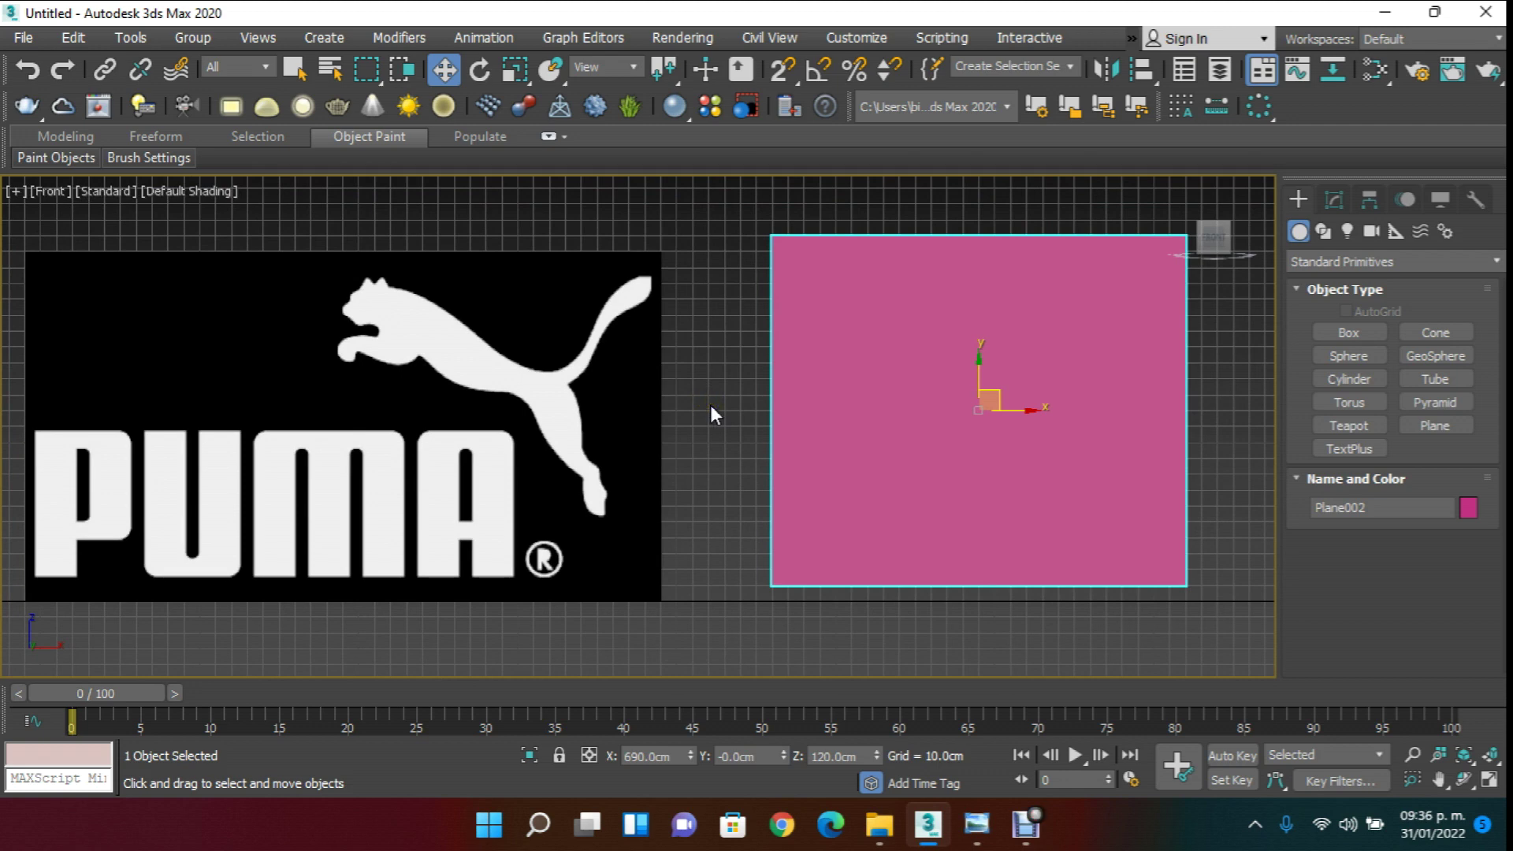
# - Move the magenta plane in front of the logo plane in the Top view, to about Y -39.7 cm, and check it in Front view
pyautogui.click(746, 252)
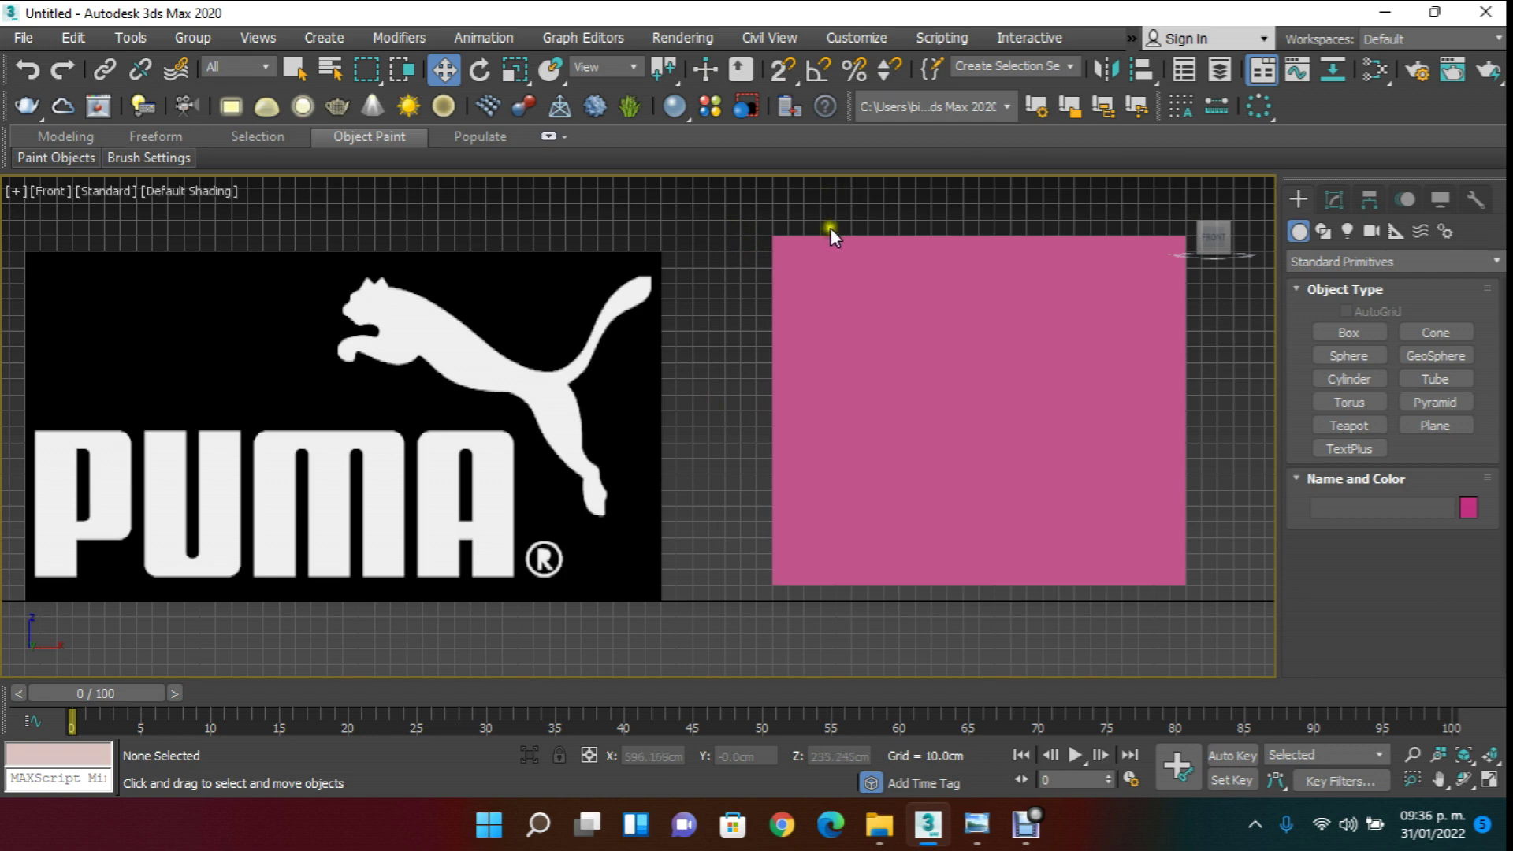
pyautogui.click(902, 332)
pyautogui.moveTo(902, 332); pyautogui.dragTo(754, 386, button='middle')
pyautogui.press('t')
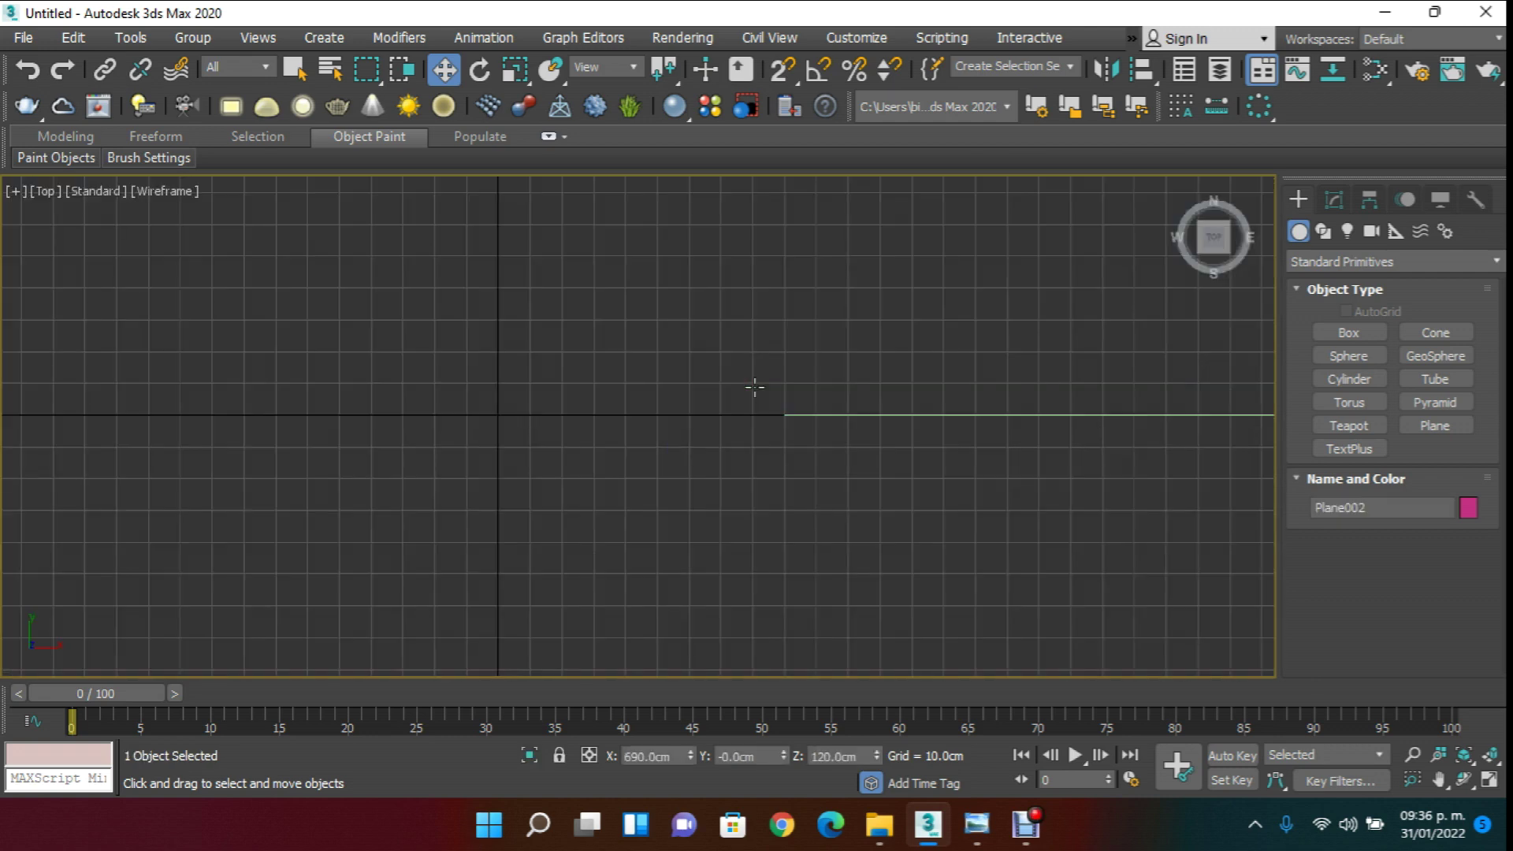
pyautogui.scroll(-4, 754, 387)
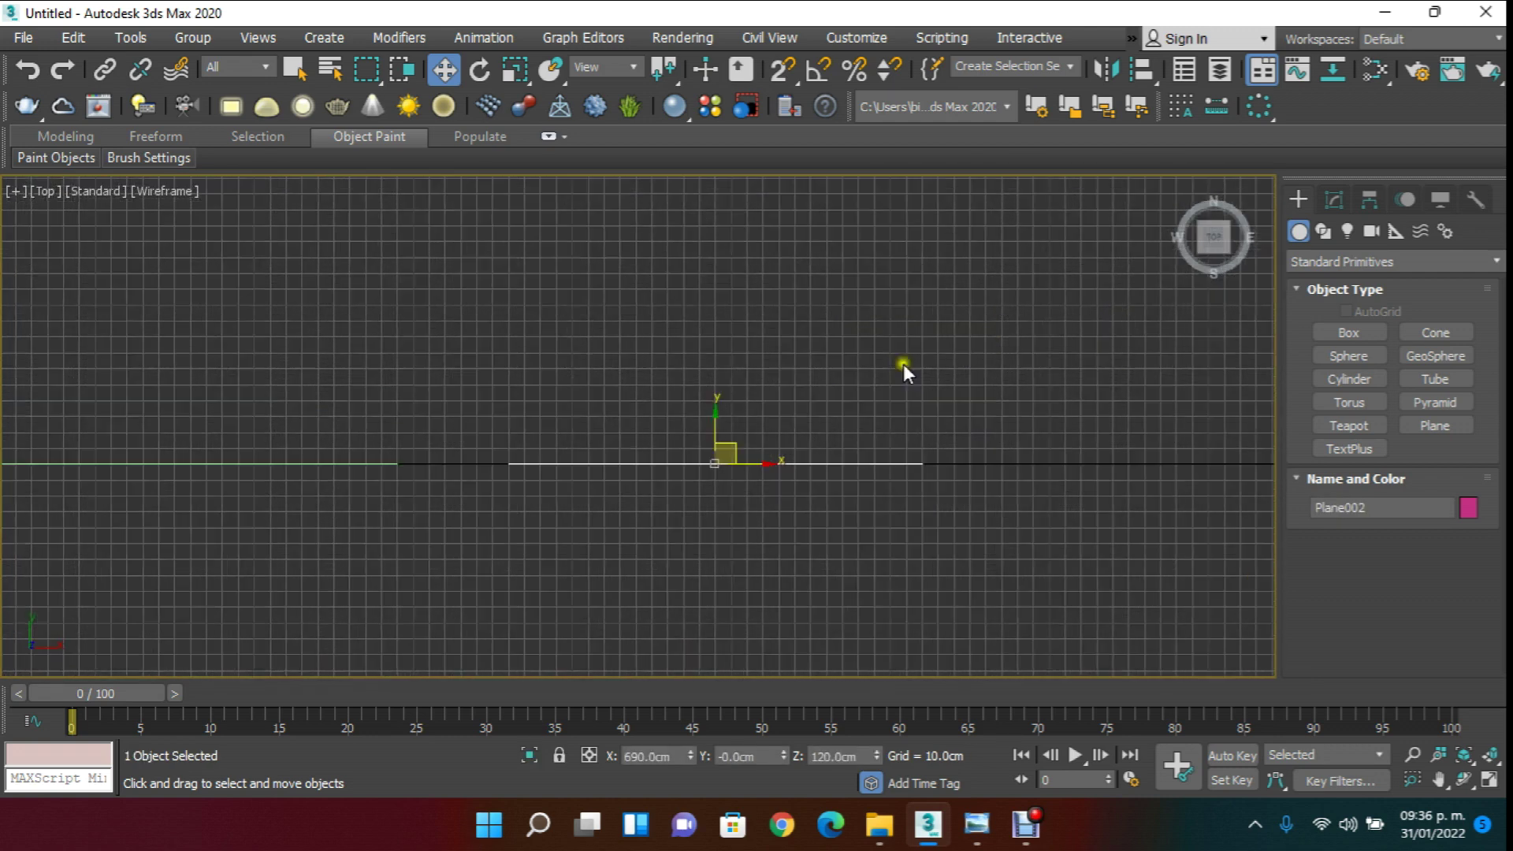
pyautogui.moveTo(702, 371); pyautogui.dragTo(708, 429)
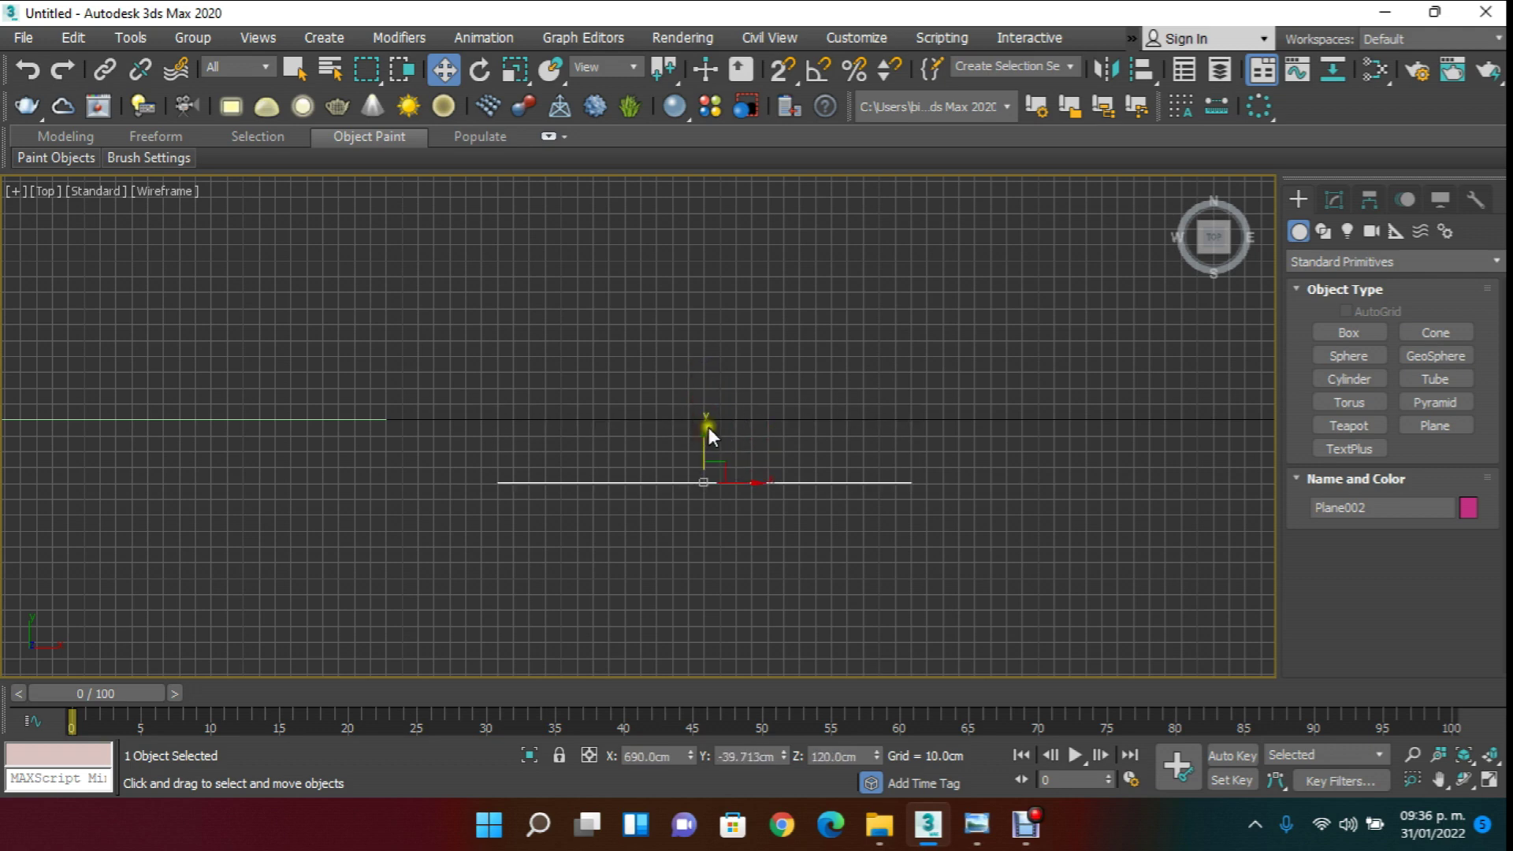
pyautogui.press('f')
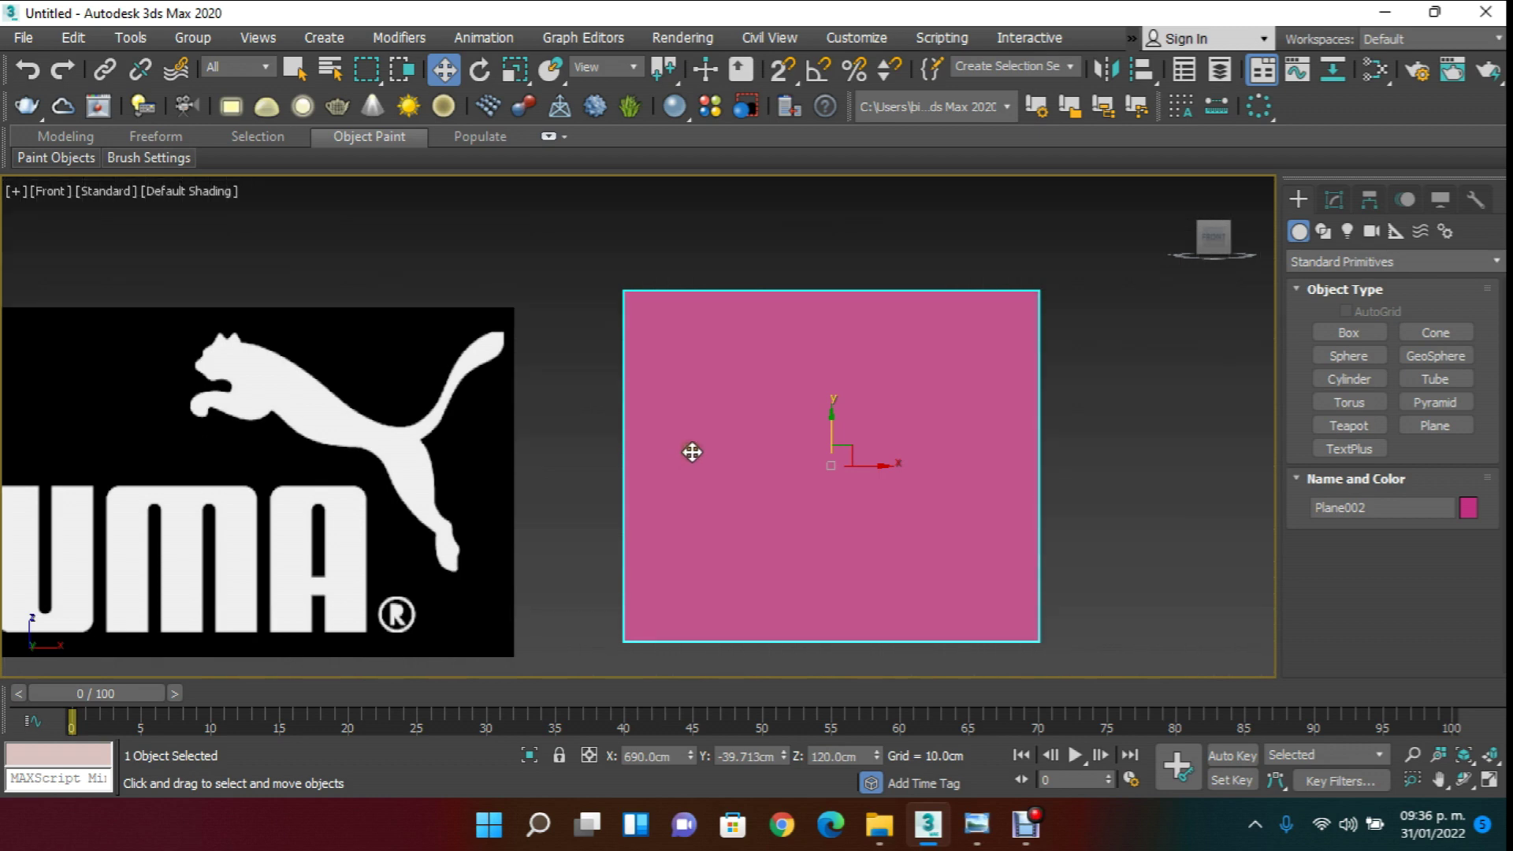
pyautogui.moveTo(692, 449); pyautogui.dragTo(661, 409, button='middle')
# - Move the magenta plane behind the logo plane in the Top view, to about Y 37.8 cm, and return to Front view
pyautogui.press('t')
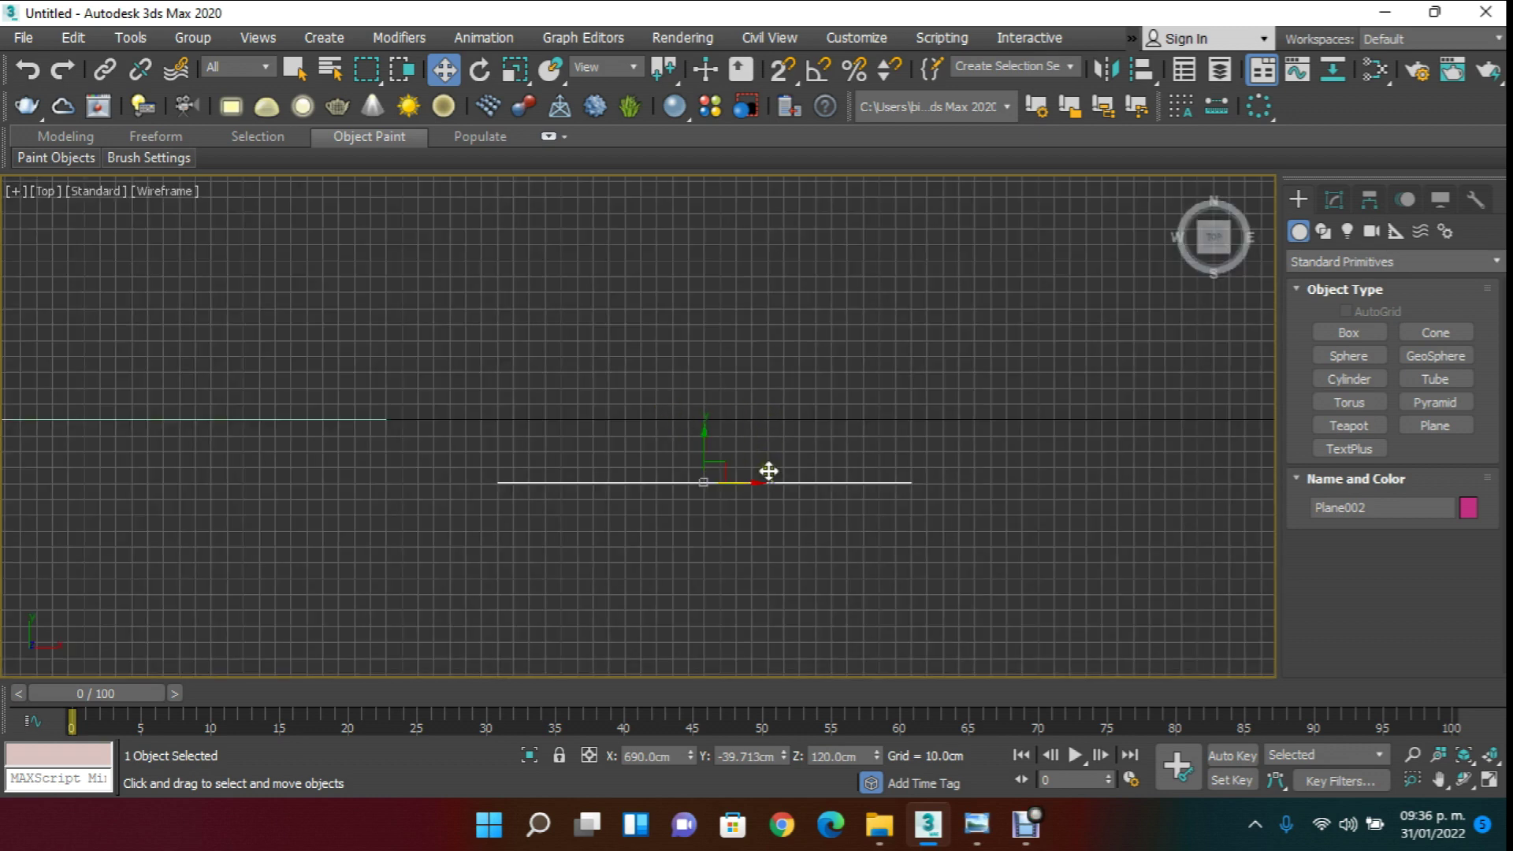
pyautogui.scroll(5, 749, 460)
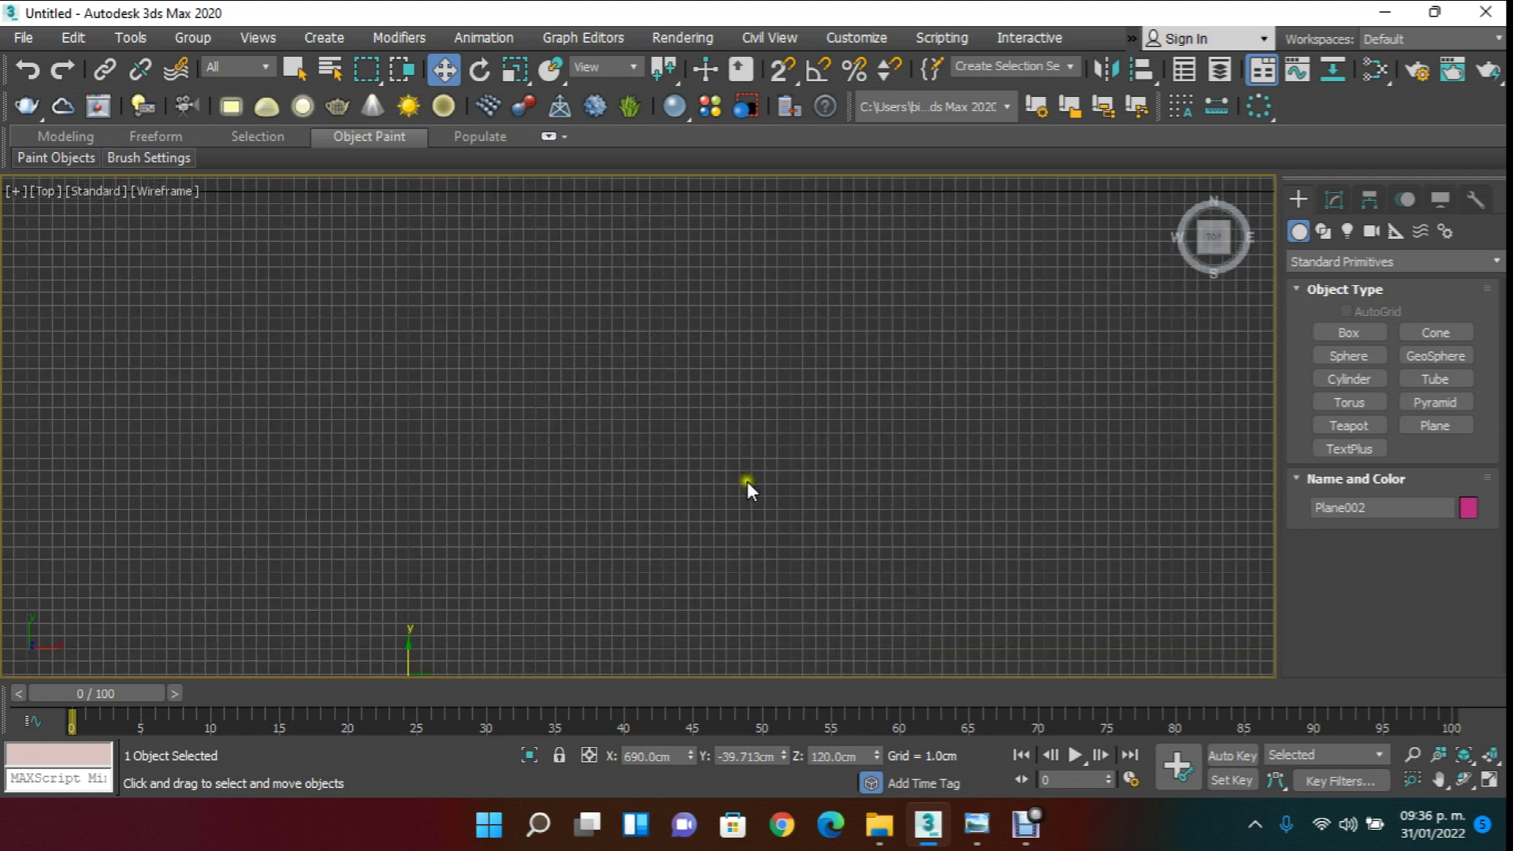
pyautogui.scroll(-5, 748, 475)
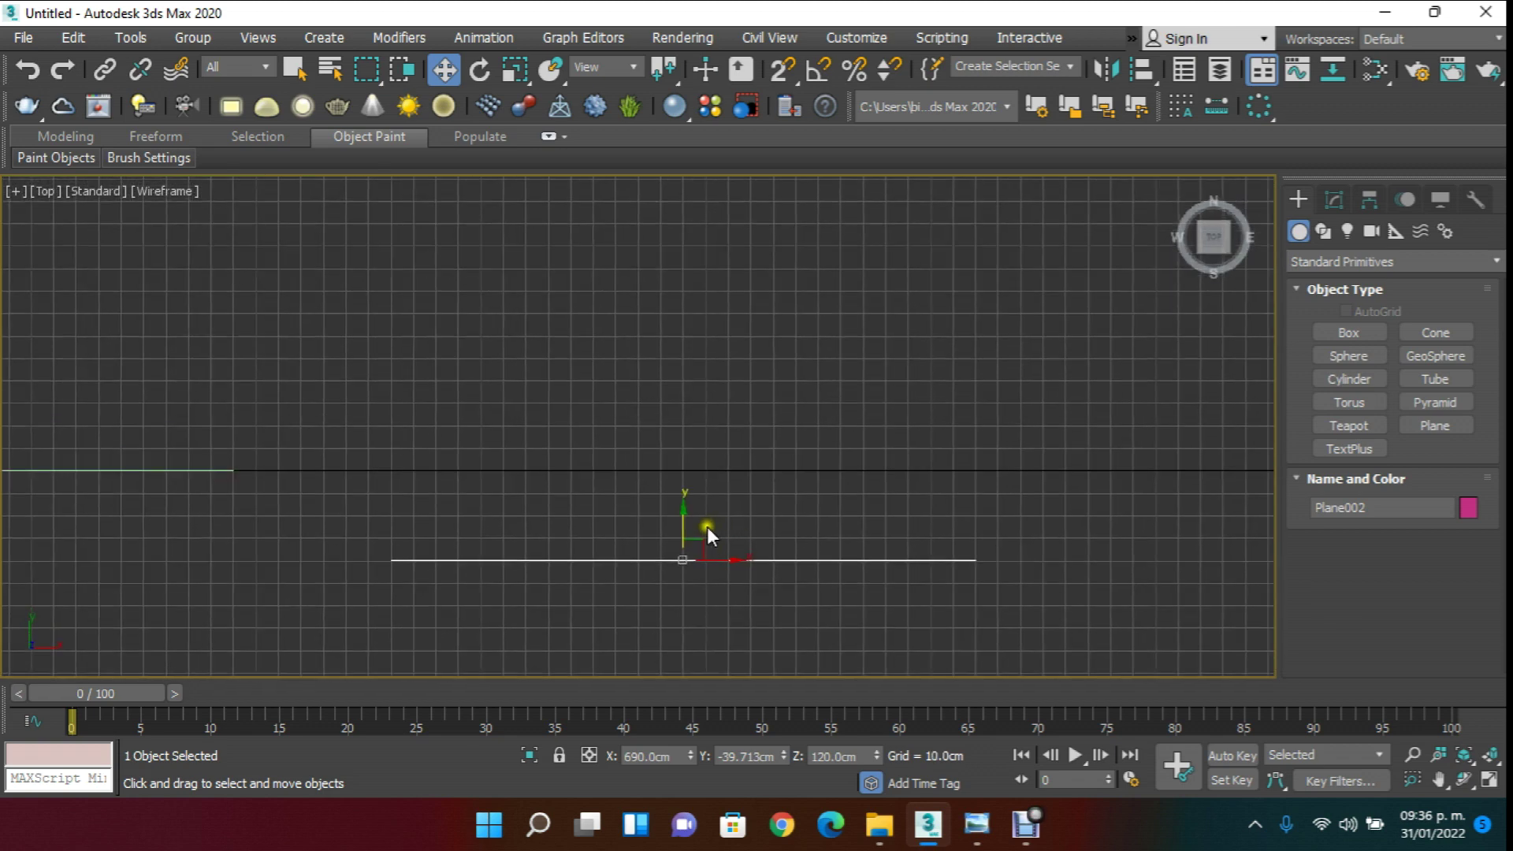
pyautogui.moveTo(698, 531); pyautogui.dragTo(720, 355)
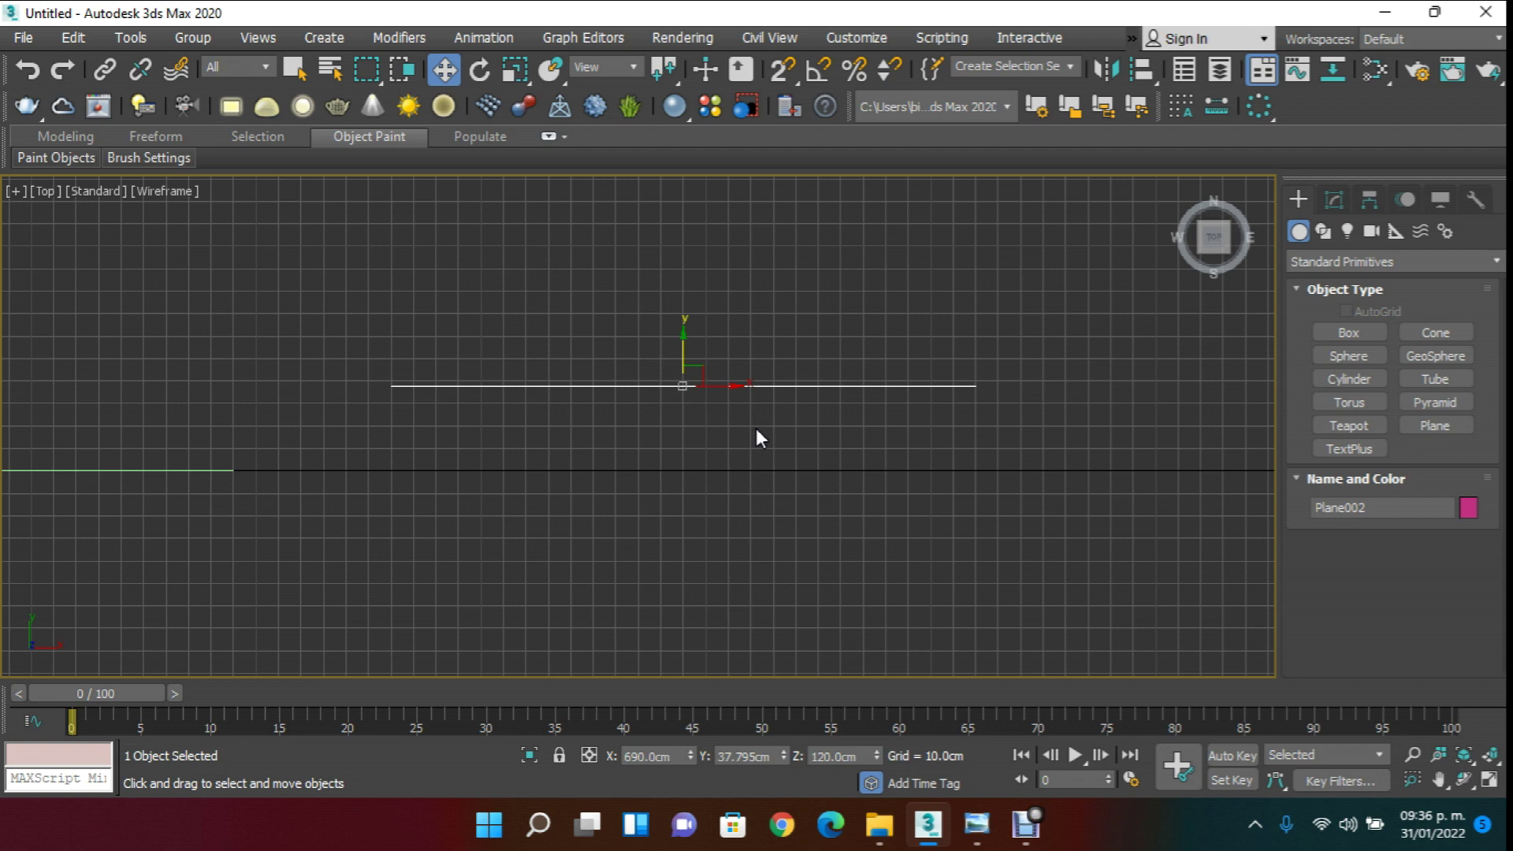
pyautogui.press('f')
pyautogui.scroll(2, 759, 382)
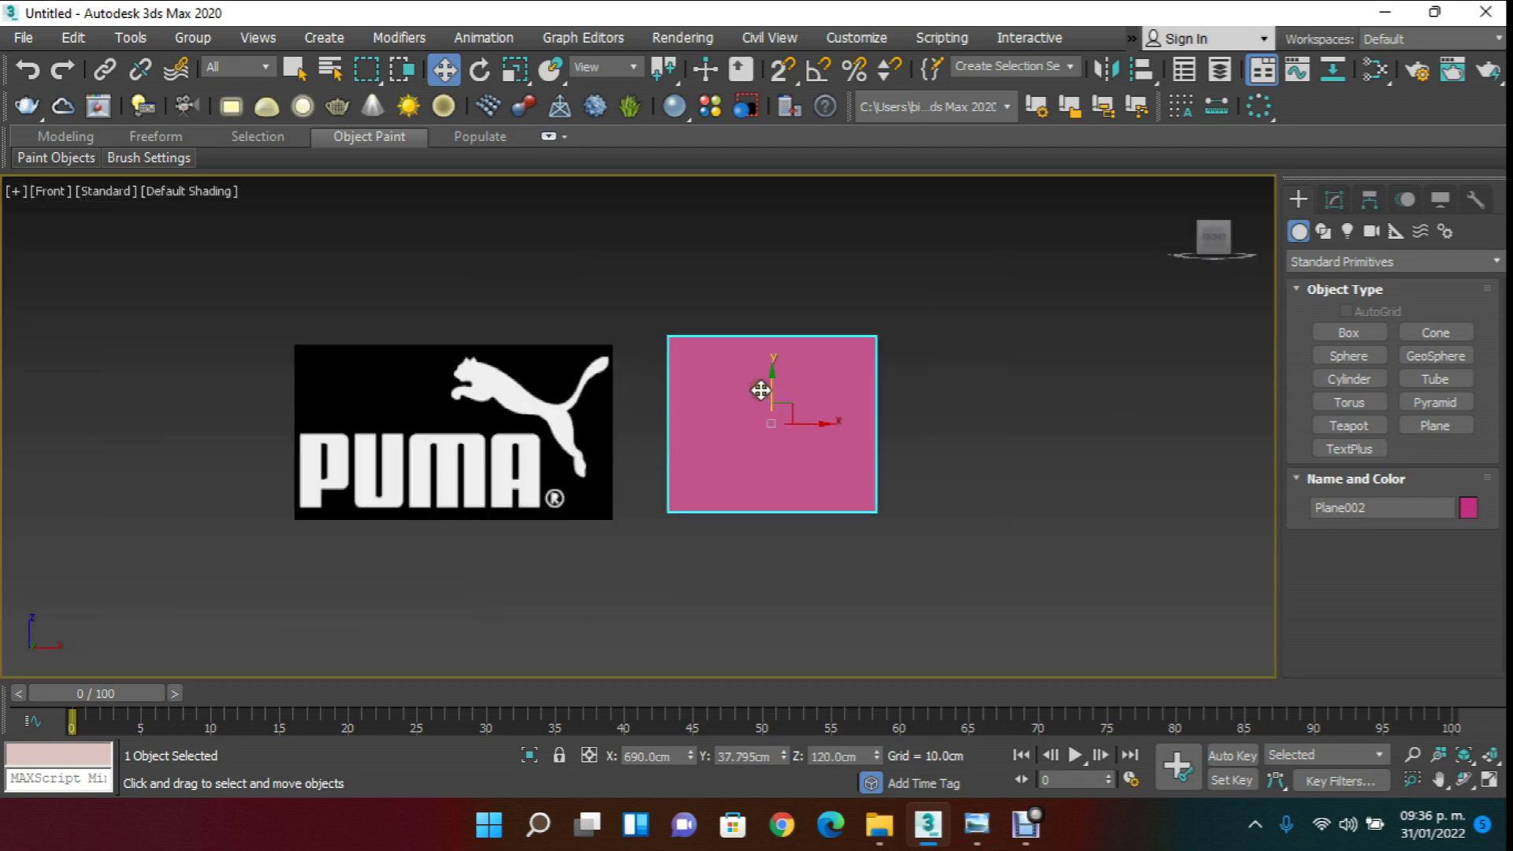
# - Show the home grid in the Front view and frame the logo plane beside the magenta plane
pyautogui.press('g')
pyautogui.scroll(3, 756, 389)
pyautogui.moveTo(750, 388); pyautogui.dragTo(746, 377, button='middle')
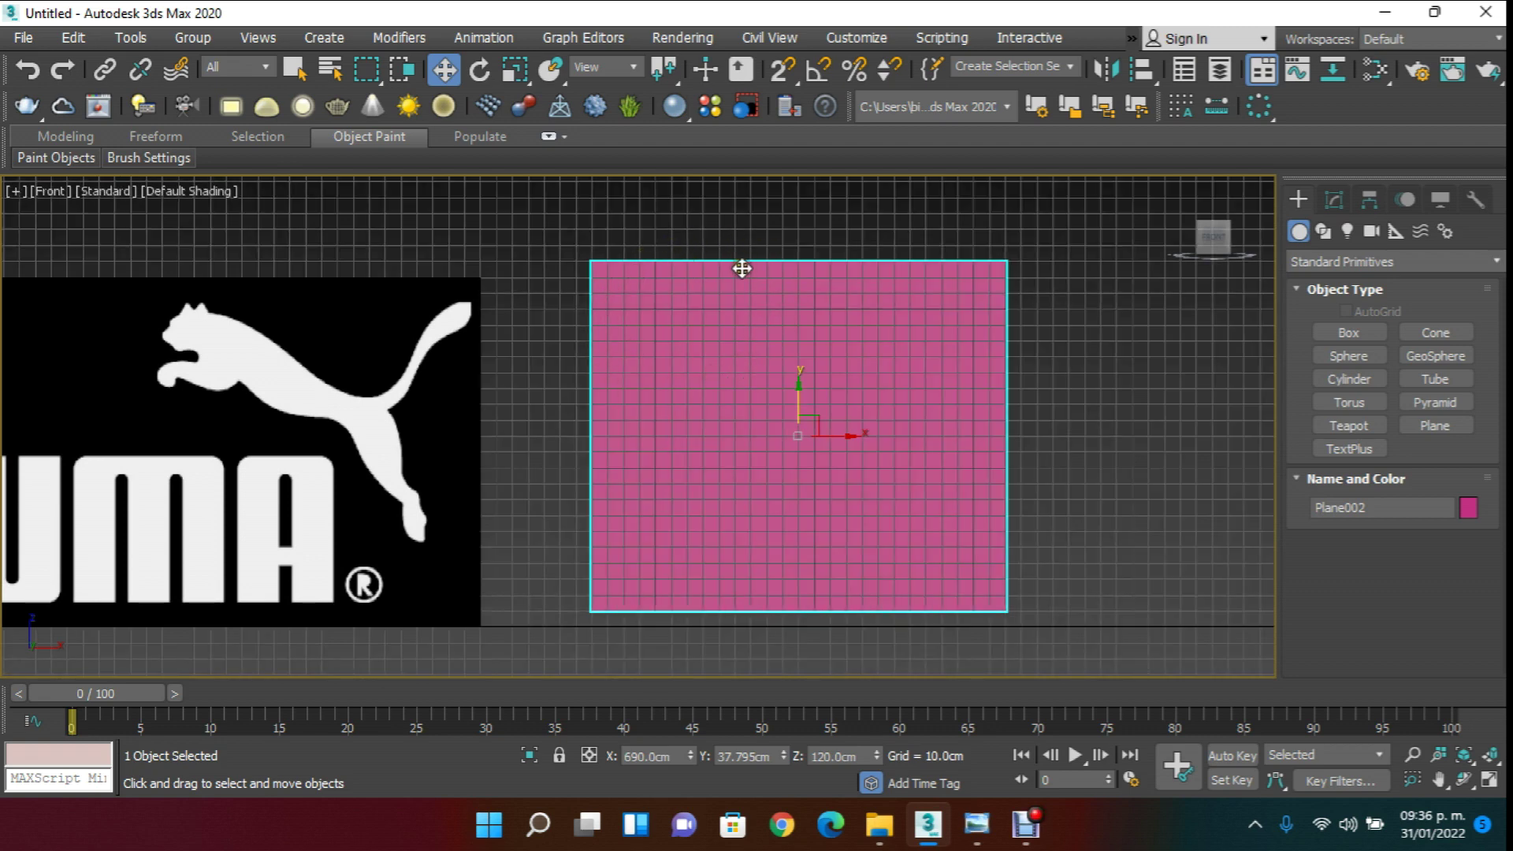
pyautogui.moveTo(776, 378); pyautogui.dragTo(1037, 399, button='middle')
# - Move the logo plane backward in the Top view to about Y 14.4 cm, and return to the Front view
pyautogui.click(523, 374)
pyautogui.press('t')
pyautogui.press('z')
pyautogui.moveTo(504, 488); pyautogui.dragTo(497, 453)
pyautogui.press('f')
pyautogui.scroll(-5, 554, 487)
pyautogui.moveTo(554, 487); pyautogui.dragTo(614, 413, button='middle')
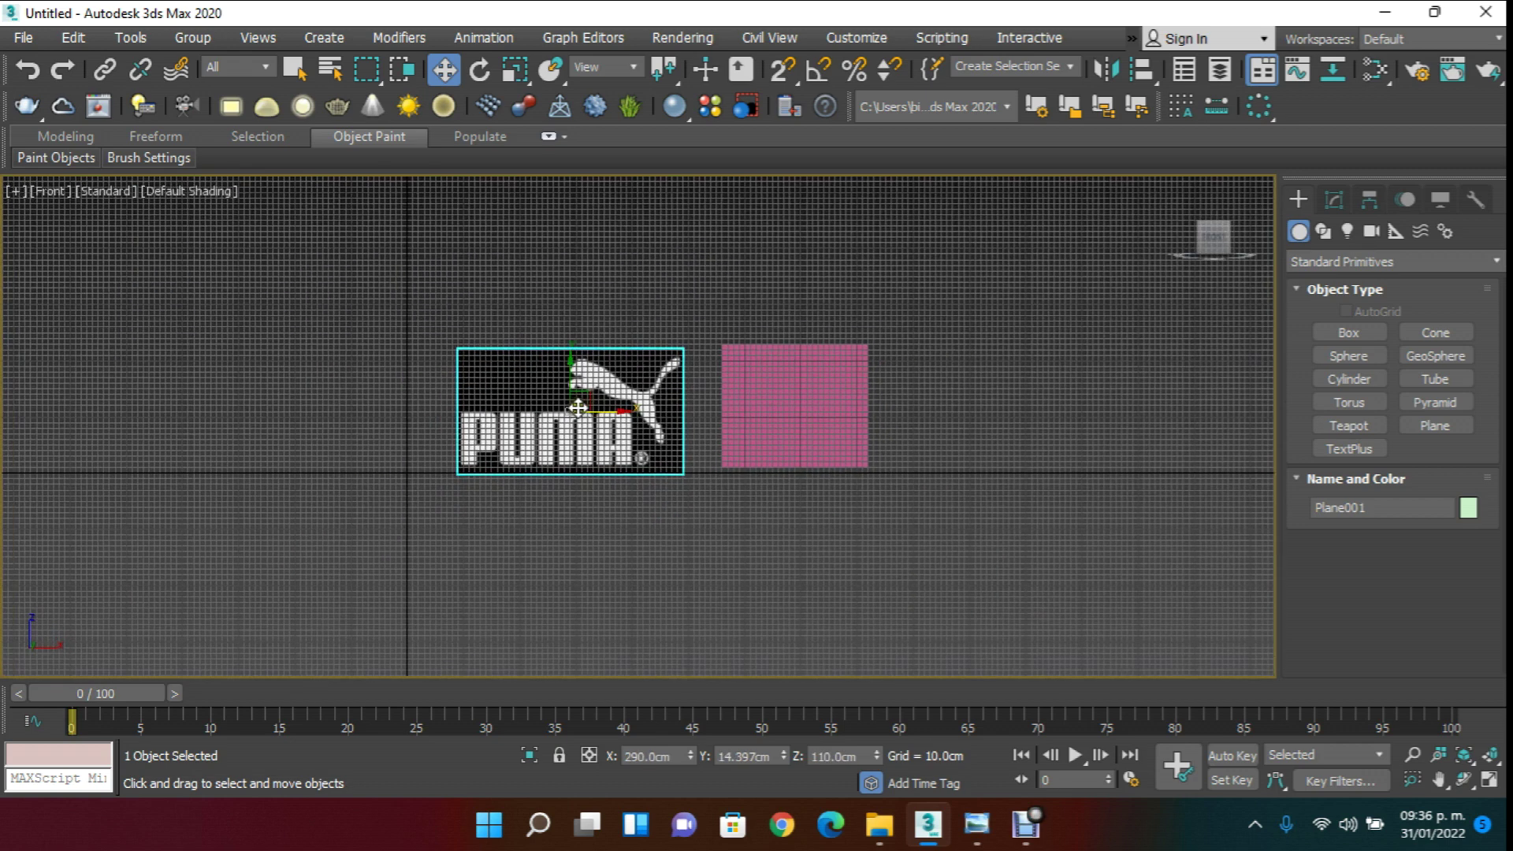
# - Shift the logo plane horizontally in the Front view to about X 294 cm
pyautogui.scroll(8, 614, 413)
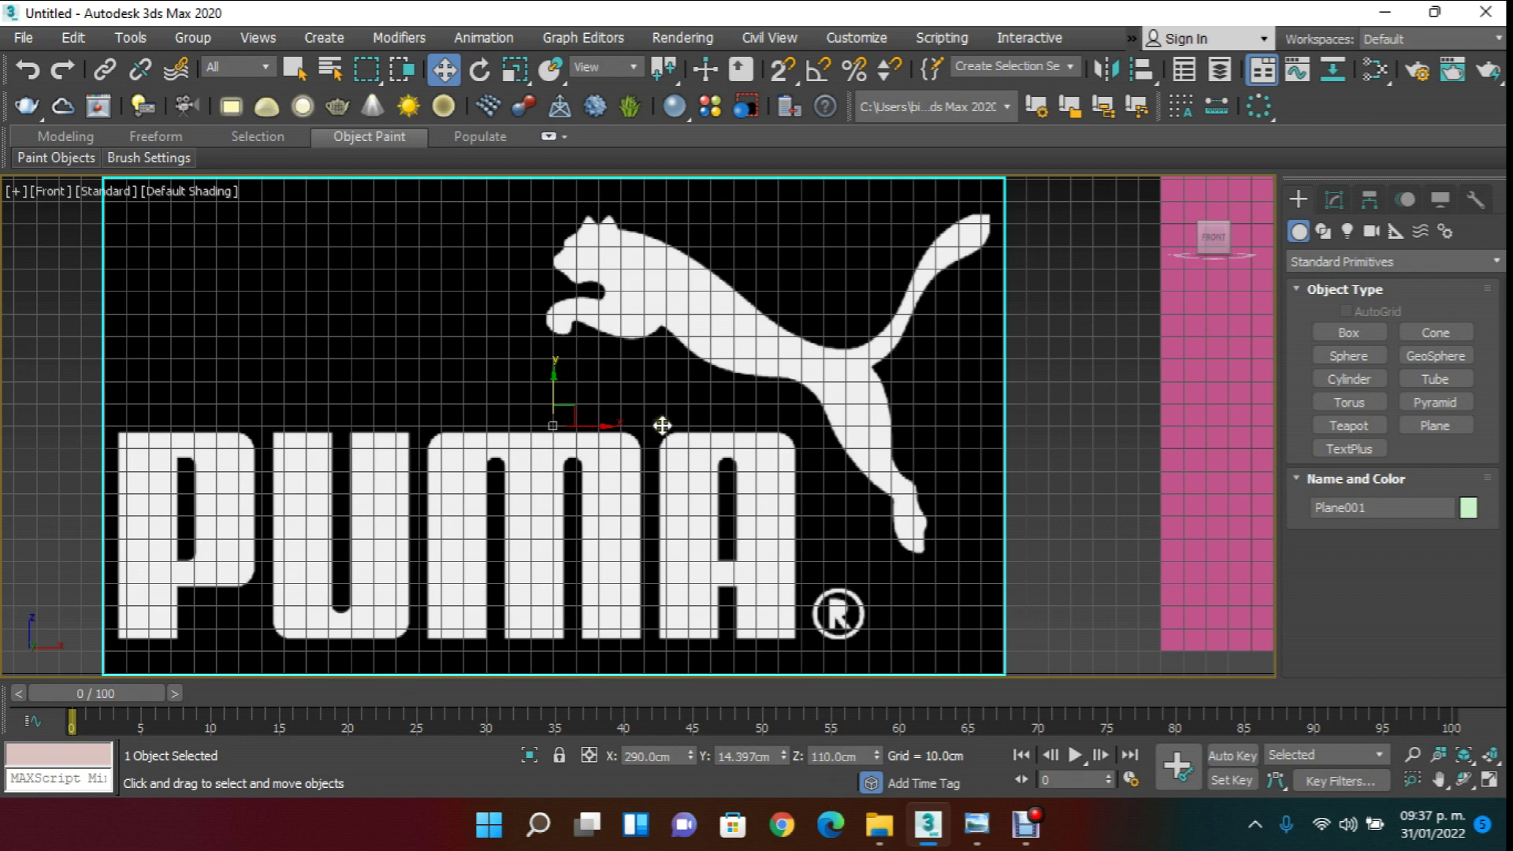
pyautogui.moveTo(568, 299); pyautogui.dragTo(558, 261, button='middle')
pyautogui.moveTo(580, 395); pyautogui.dragTo(587, 401)
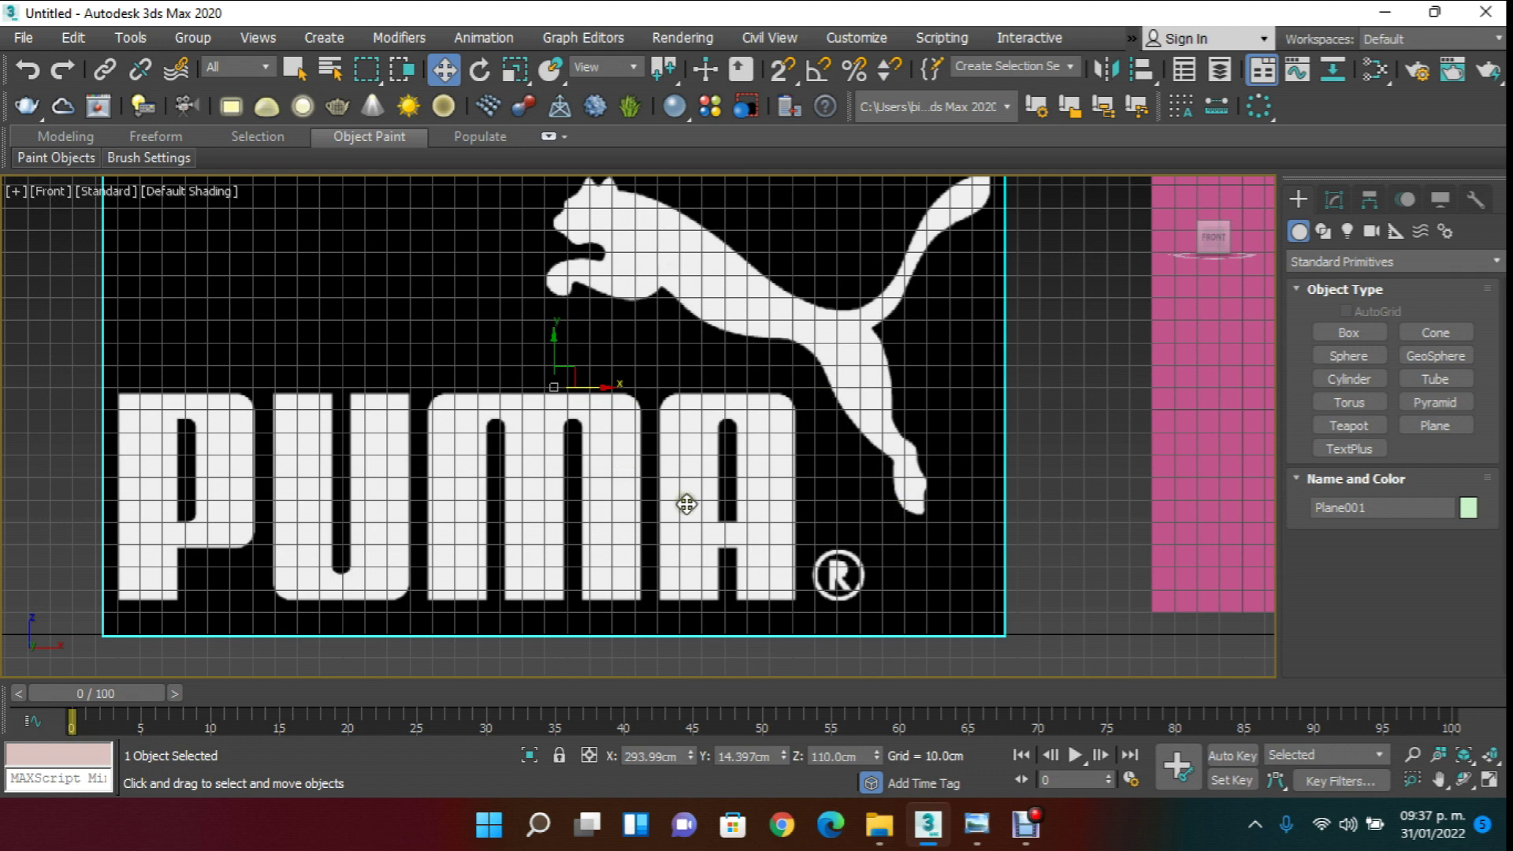
# - Delete the magenta plane beside the logo plane
pyautogui.scroll(-5, 841, 464)
pyautogui.click(1056, 362)
pyautogui.press('Delete')
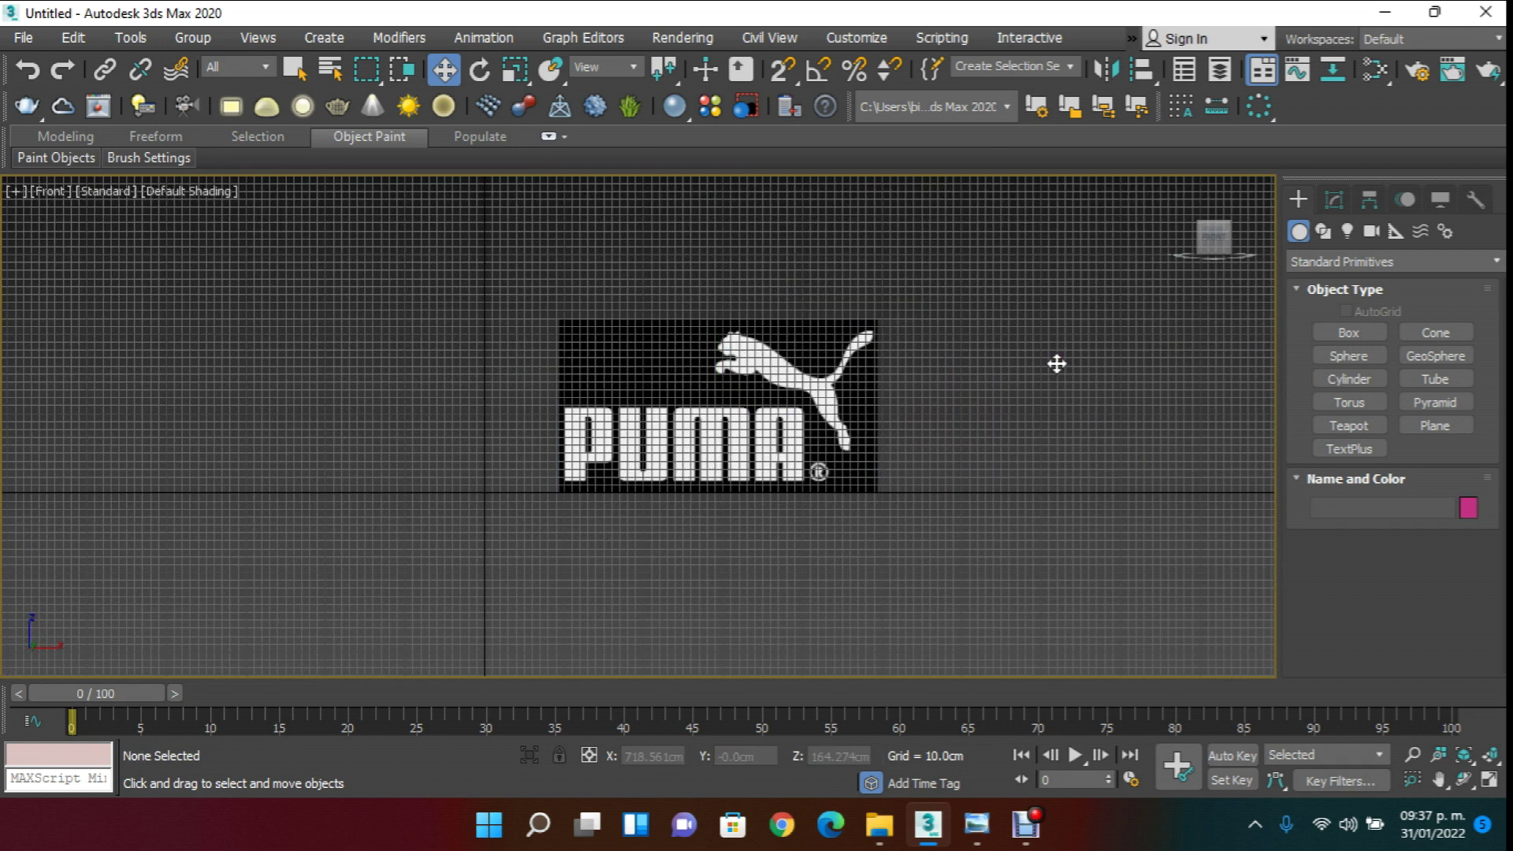
# - Bring up the spline shape tools and examine the PUMA letters and the cat silhouette up close in the Front view
pyautogui.scroll(4, 881, 374)
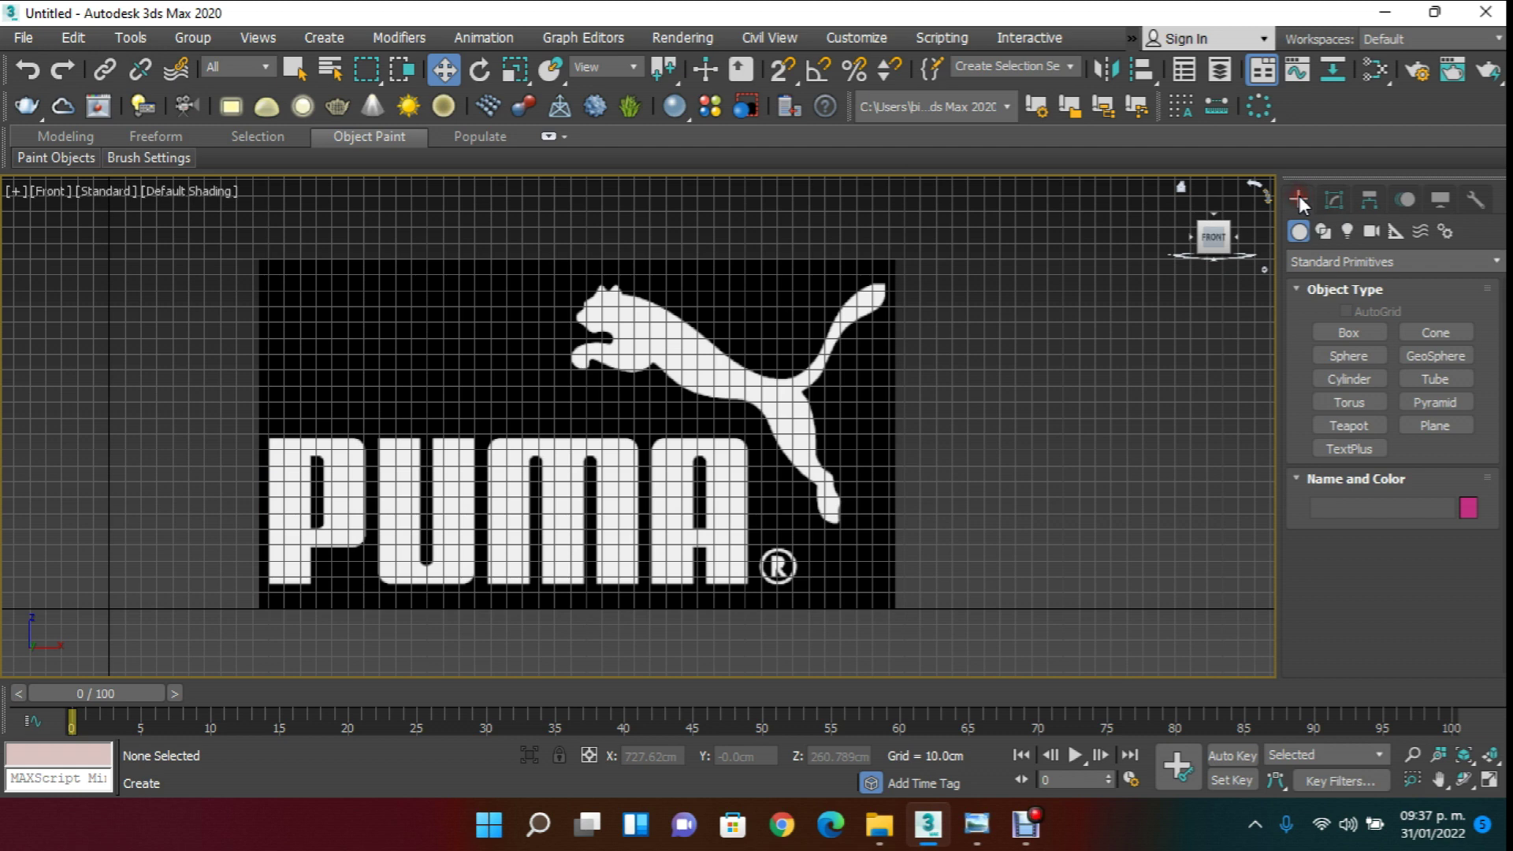
pyautogui.click(1322, 231)
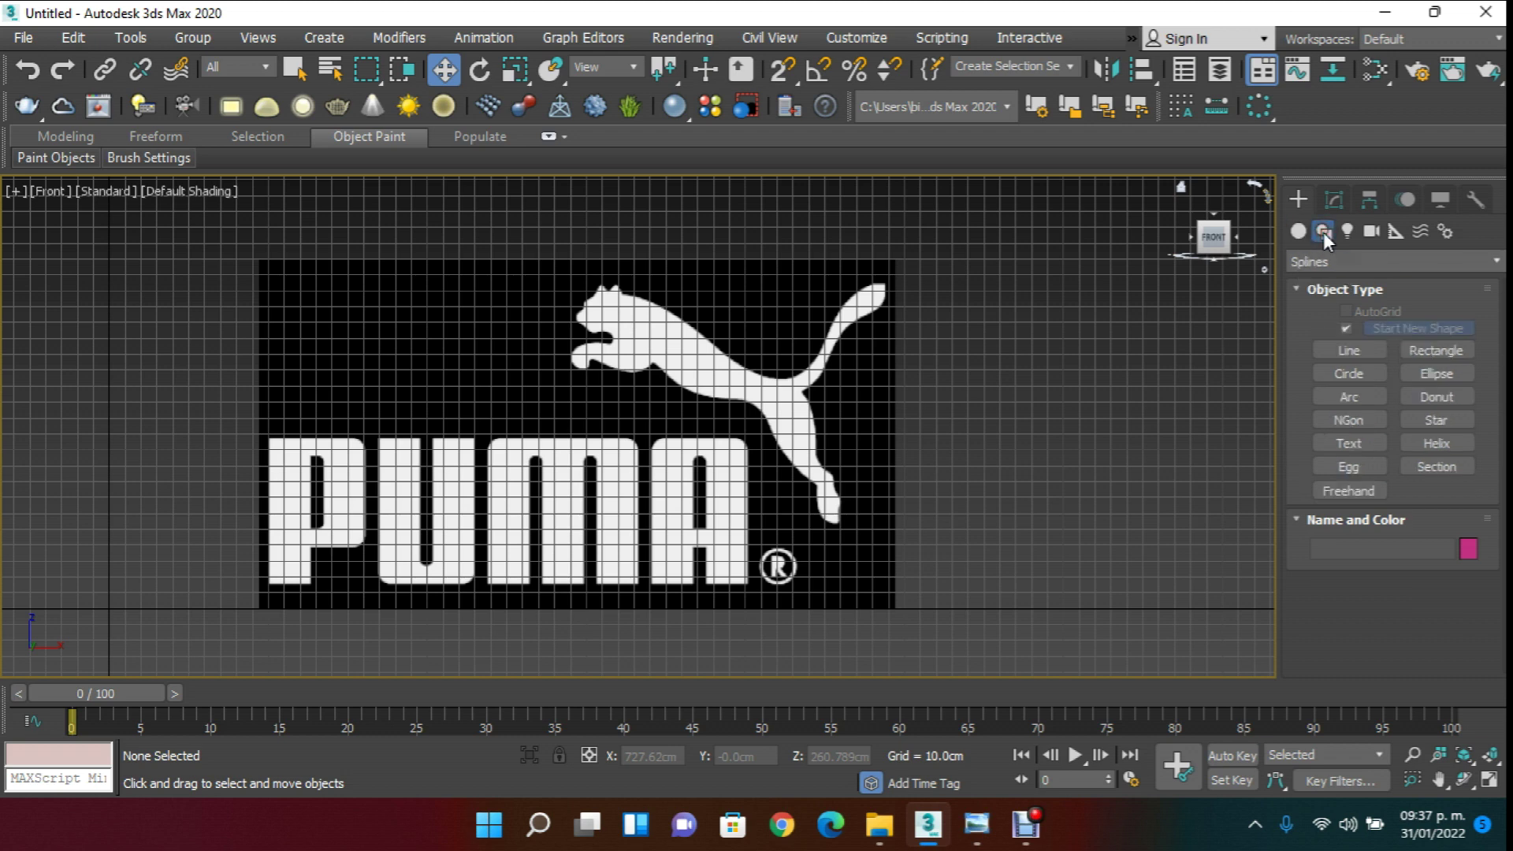
pyautogui.moveTo(921, 341); pyautogui.dragTo(1006, 310, button='middle')
pyautogui.scroll(2, 764, 402)
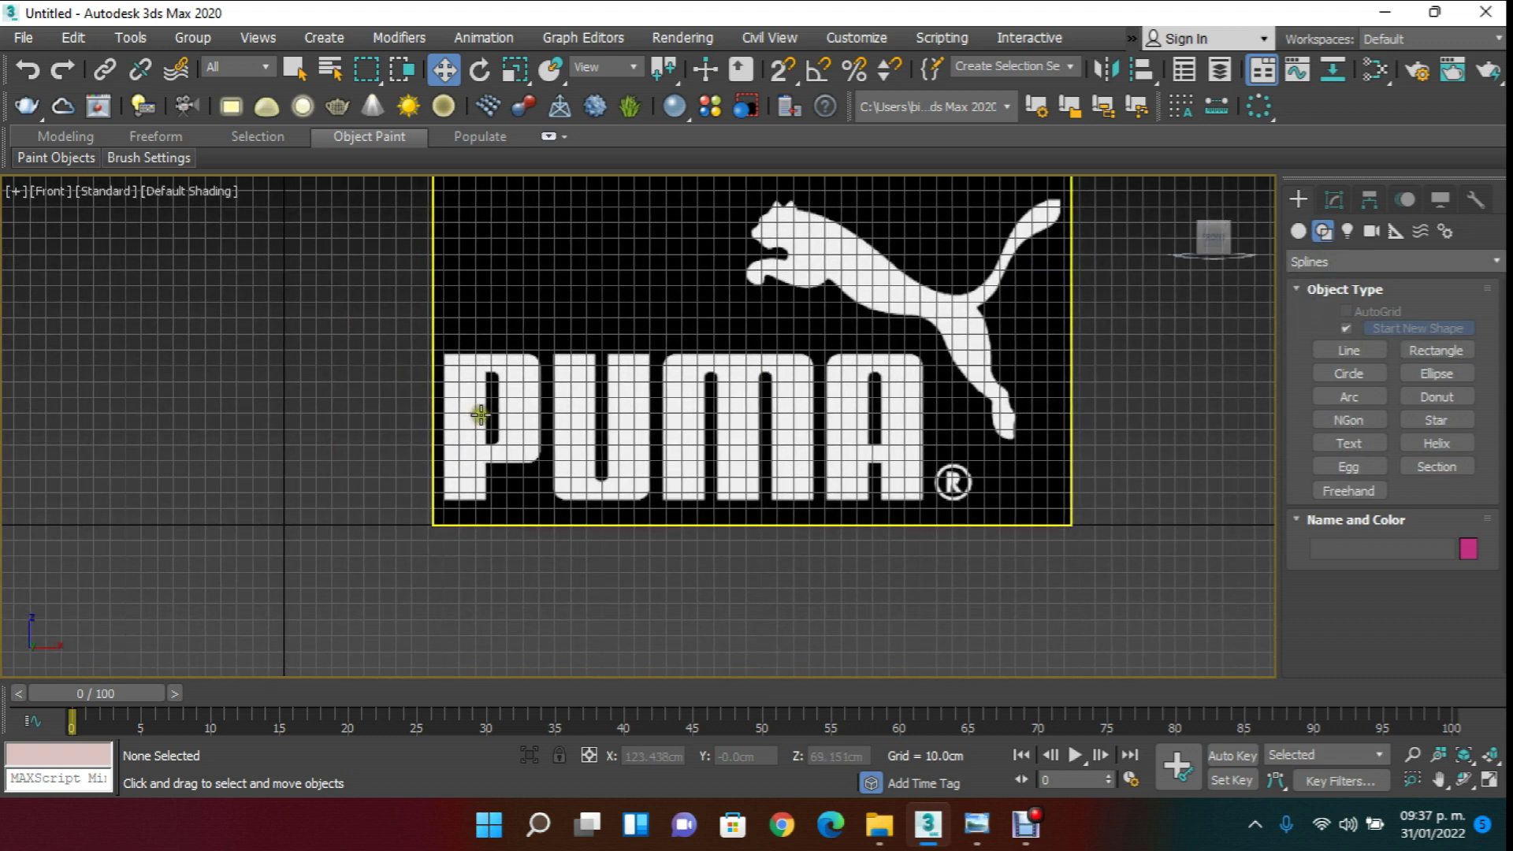
pyautogui.scroll(4, 473, 405)
pyautogui.scroll(-5, 634, 327)
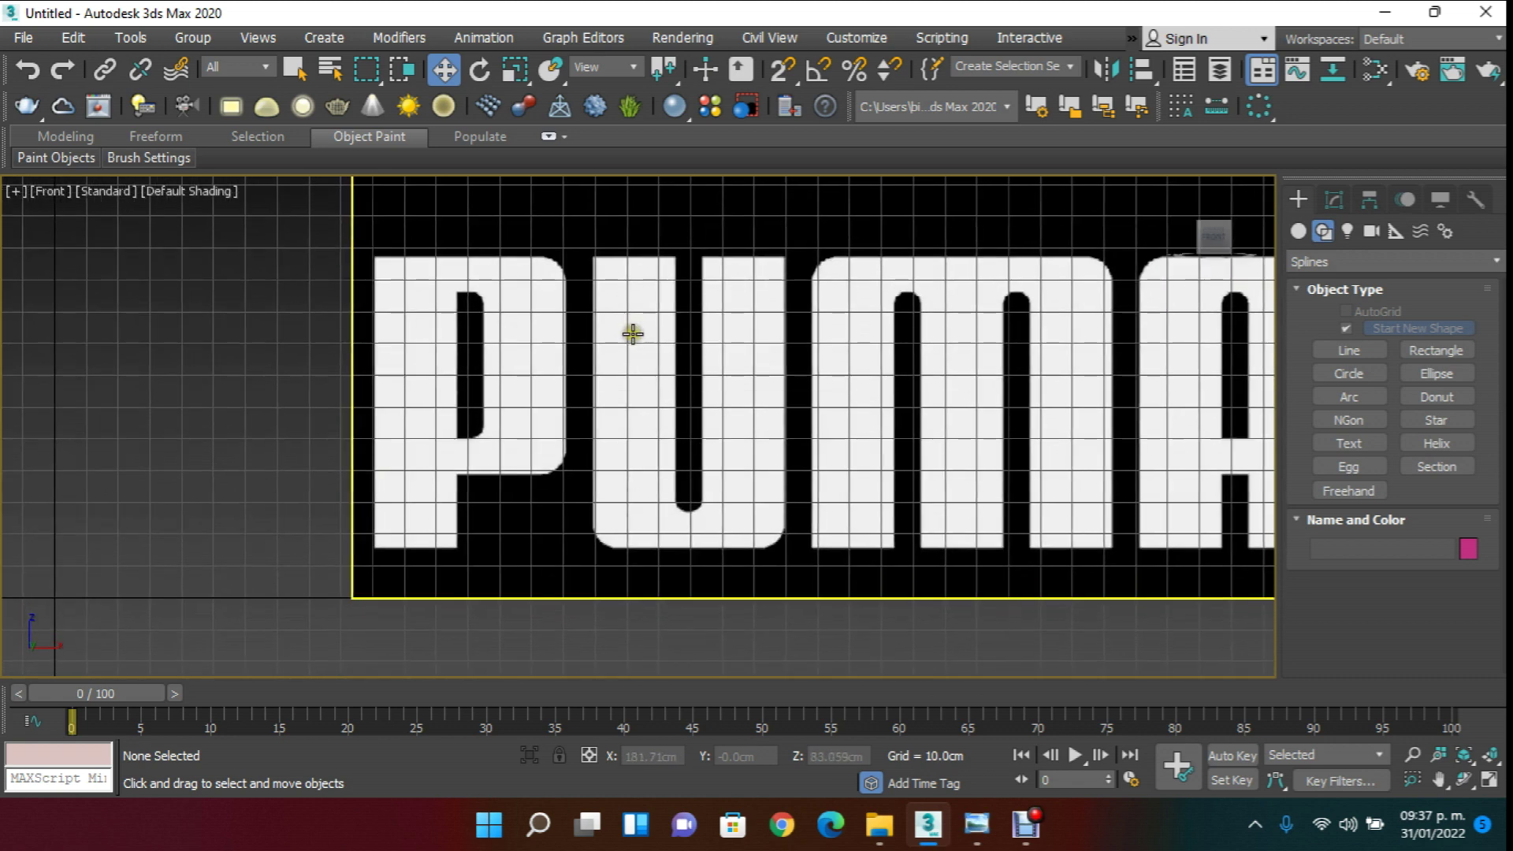
pyautogui.scroll(1, 599, 390)
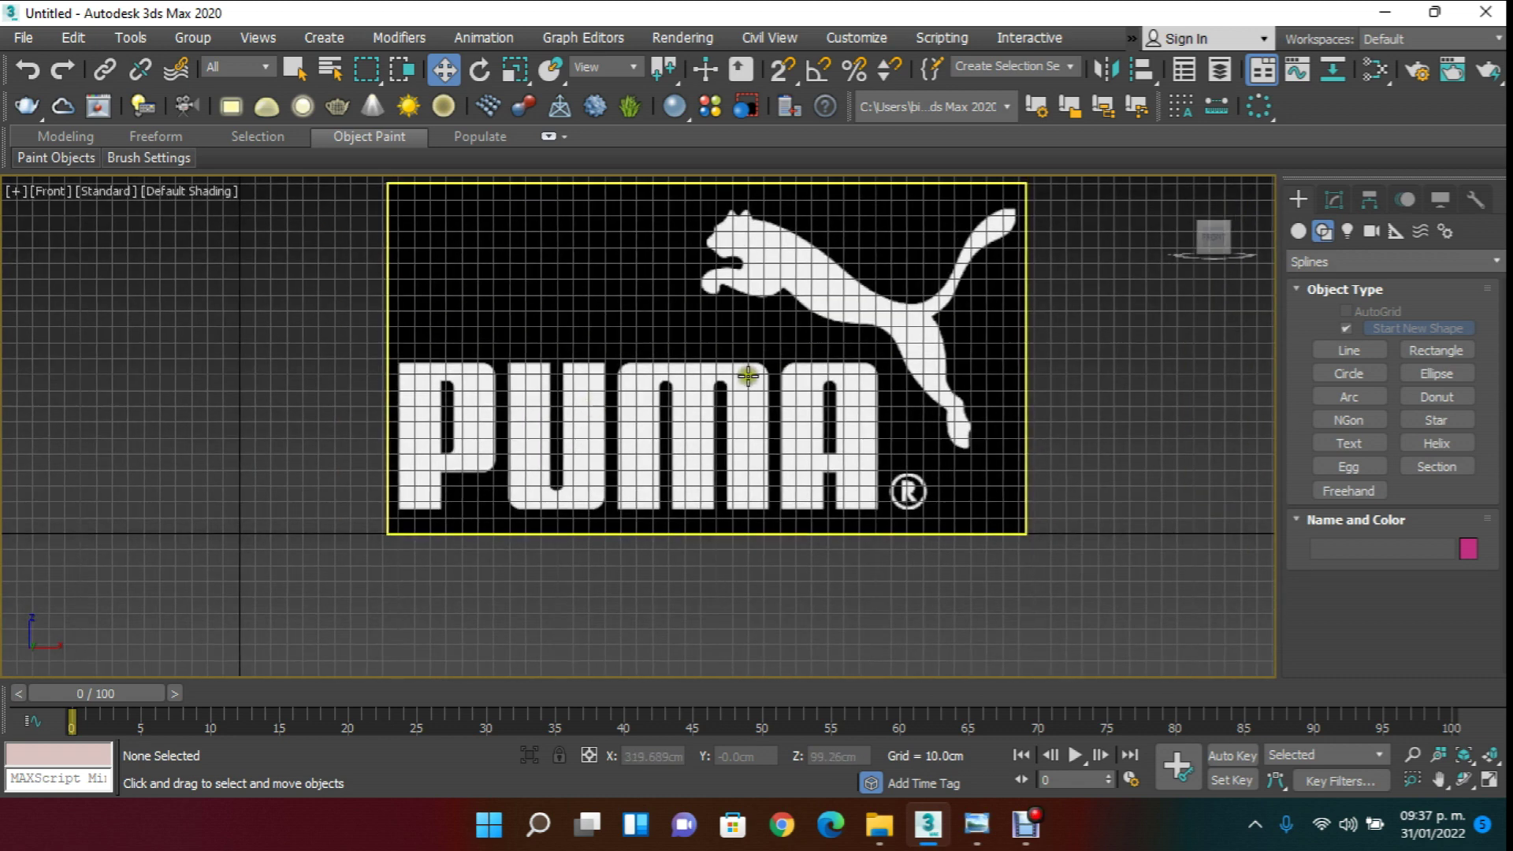
pyautogui.scroll(1, 533, 416)
pyautogui.scroll(-2, 533, 416)
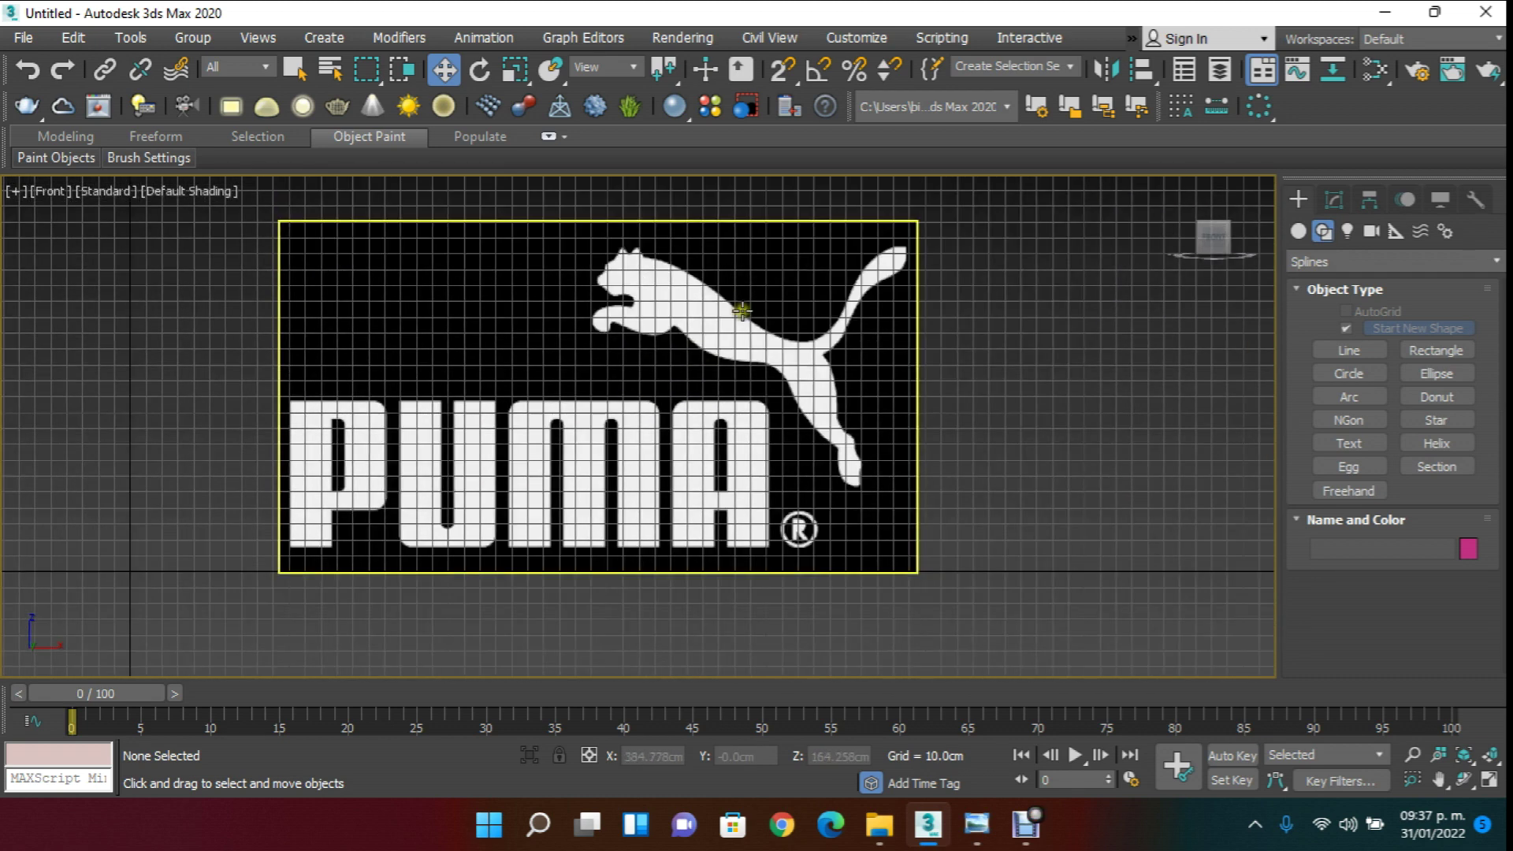
pyautogui.scroll(4, 472, 481)
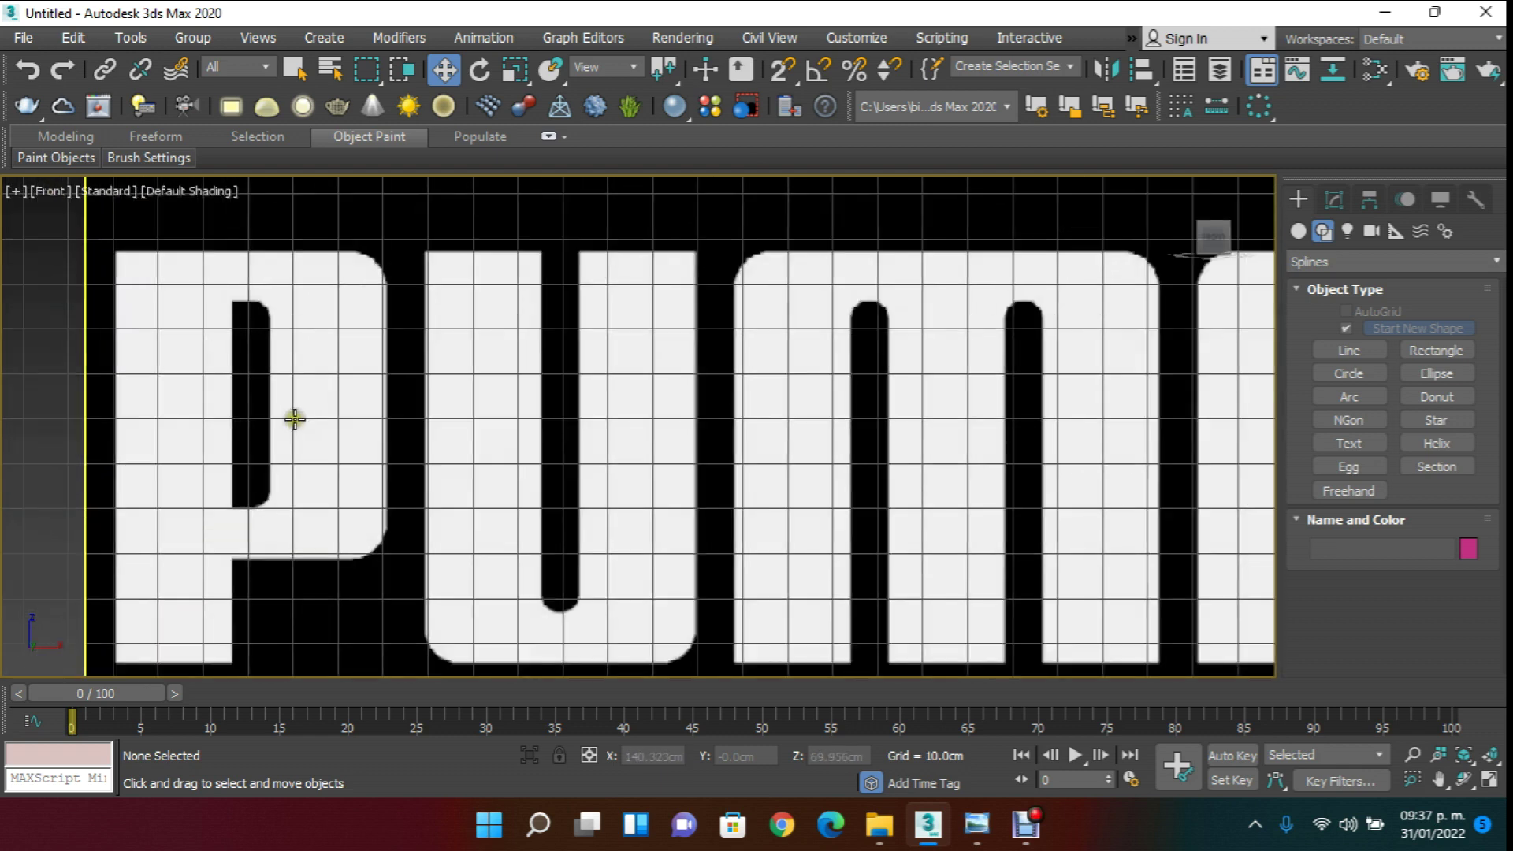
pyautogui.moveTo(295, 419); pyautogui.dragTo(314, 403, button='middle')
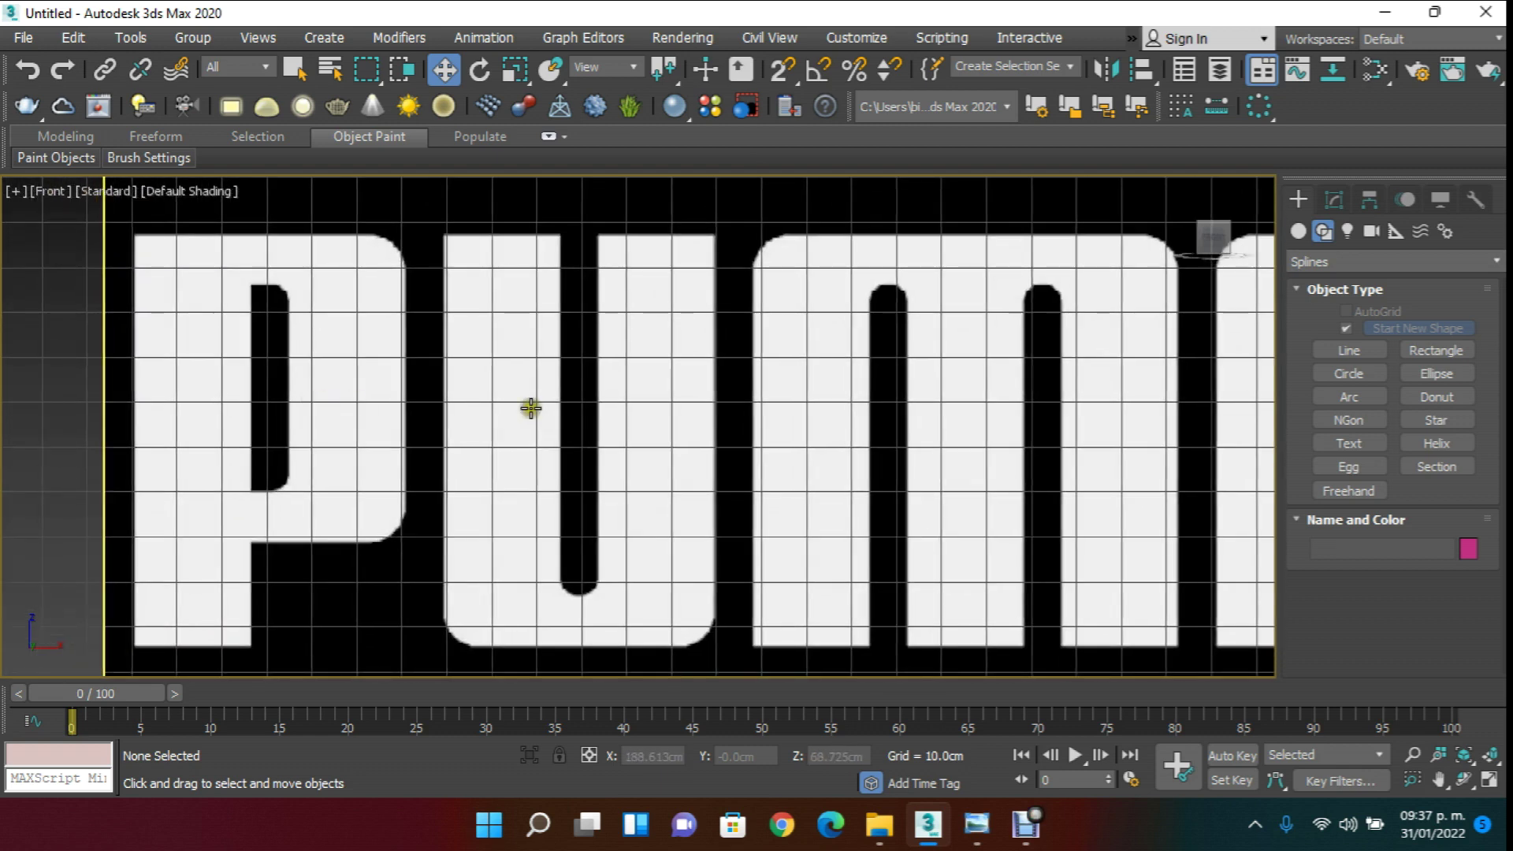
# - Trace the outer outline of the letter P with a closed six-vertex Line spline, leaving its rounded corners square
pyautogui.click(1363, 348)
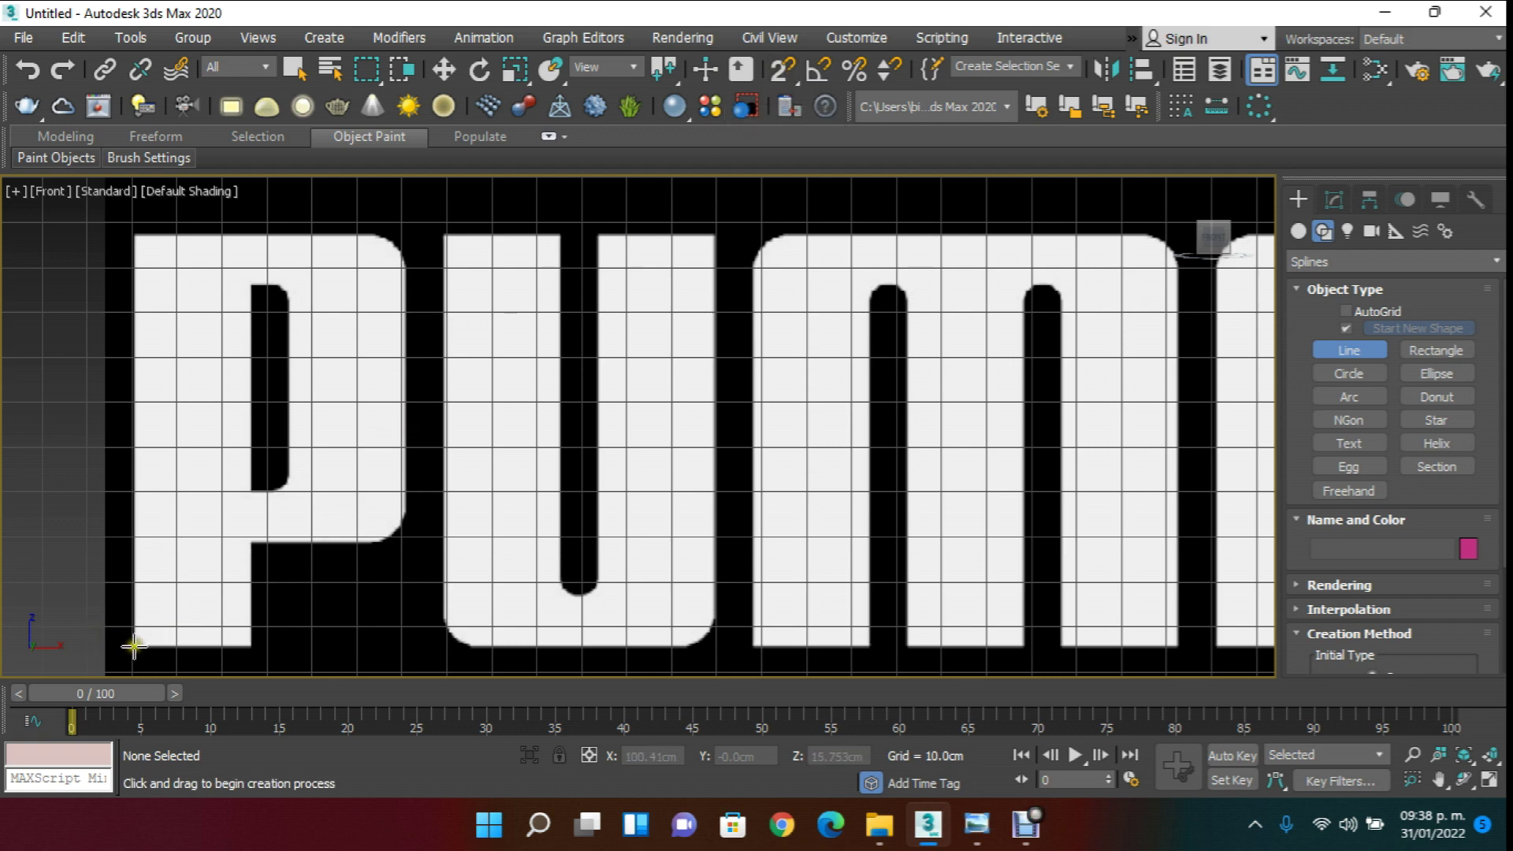
pyautogui.click(134, 646)
pyautogui.click(134, 233)
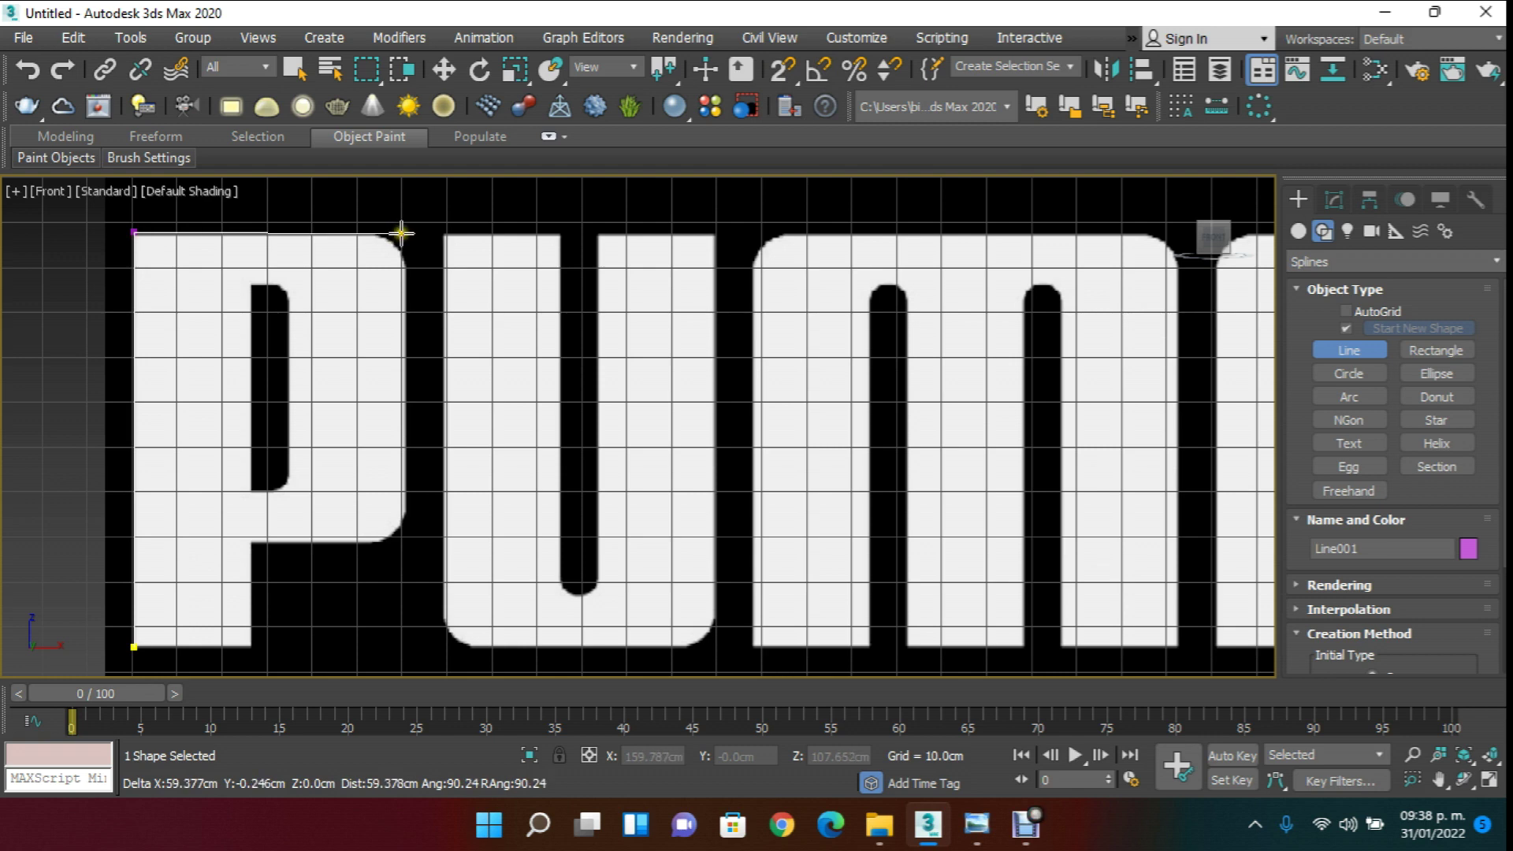
pyautogui.click(406, 232)
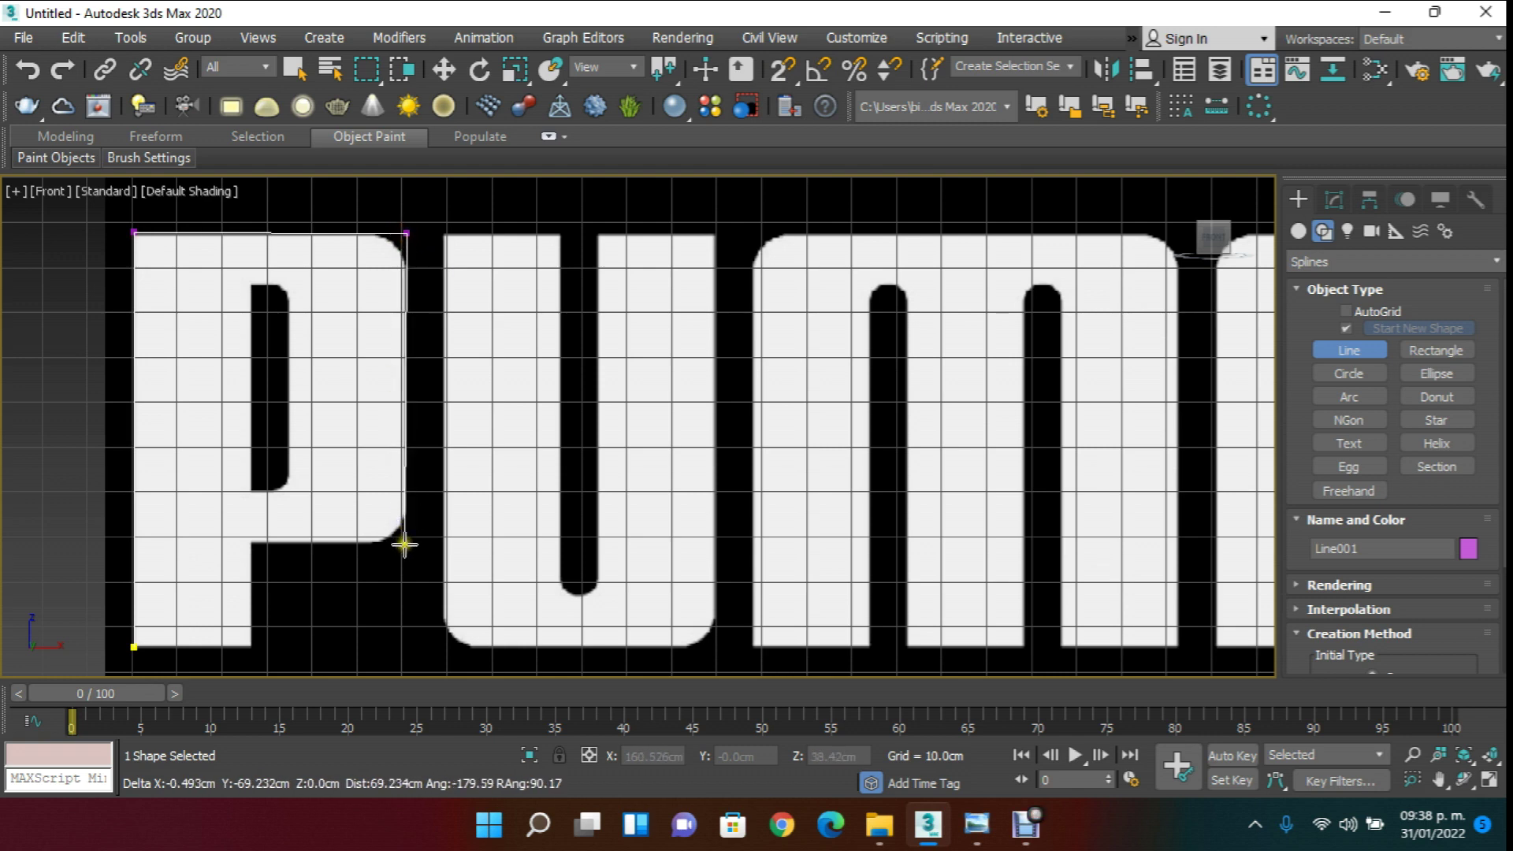
pyautogui.click(407, 545)
pyautogui.click(251, 543)
pyautogui.click(251, 648)
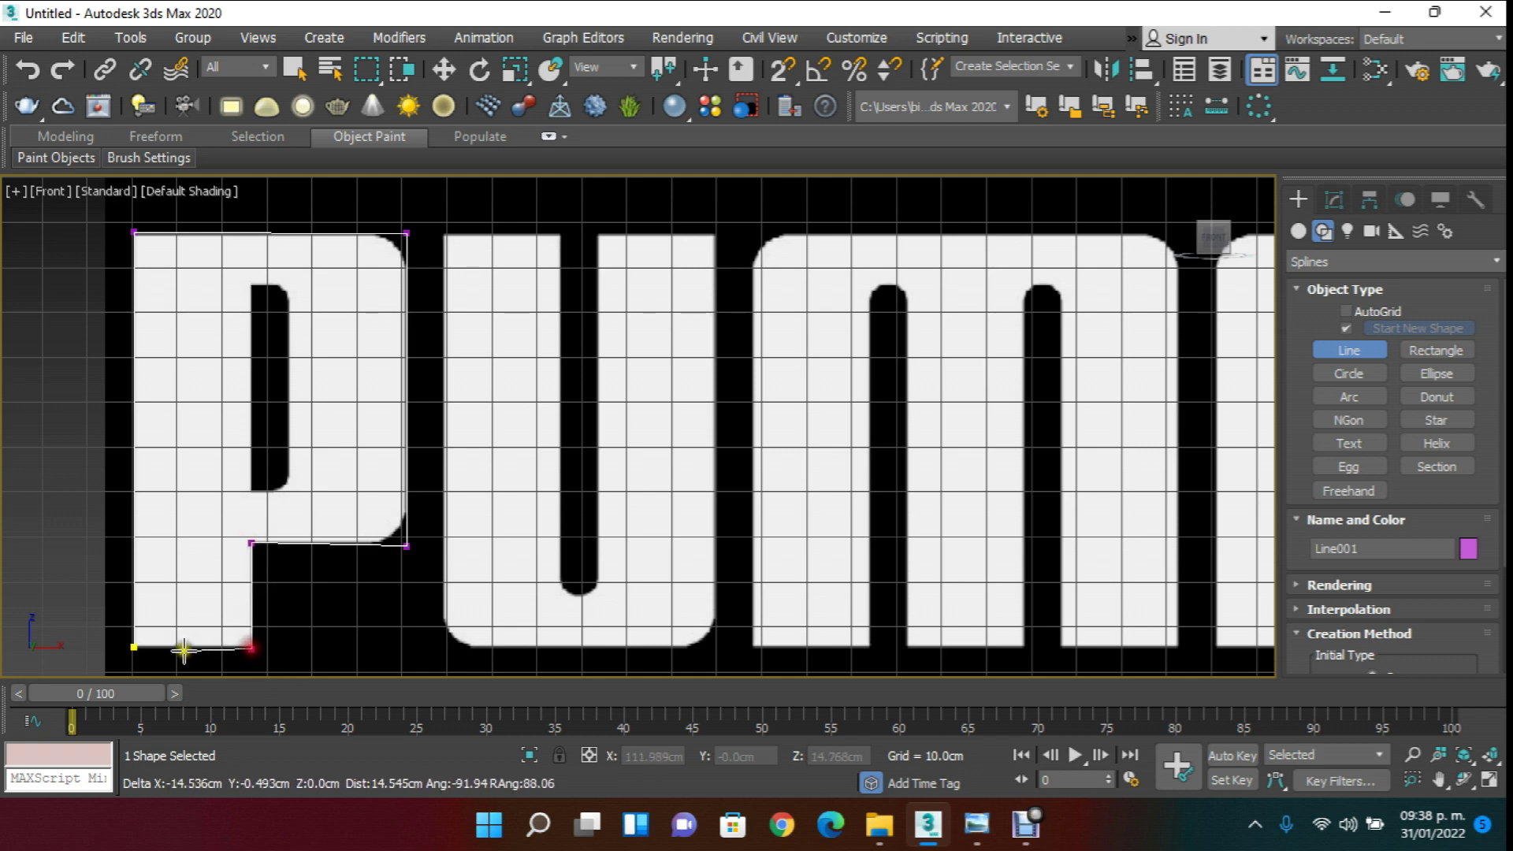
pyautogui.click(134, 646)
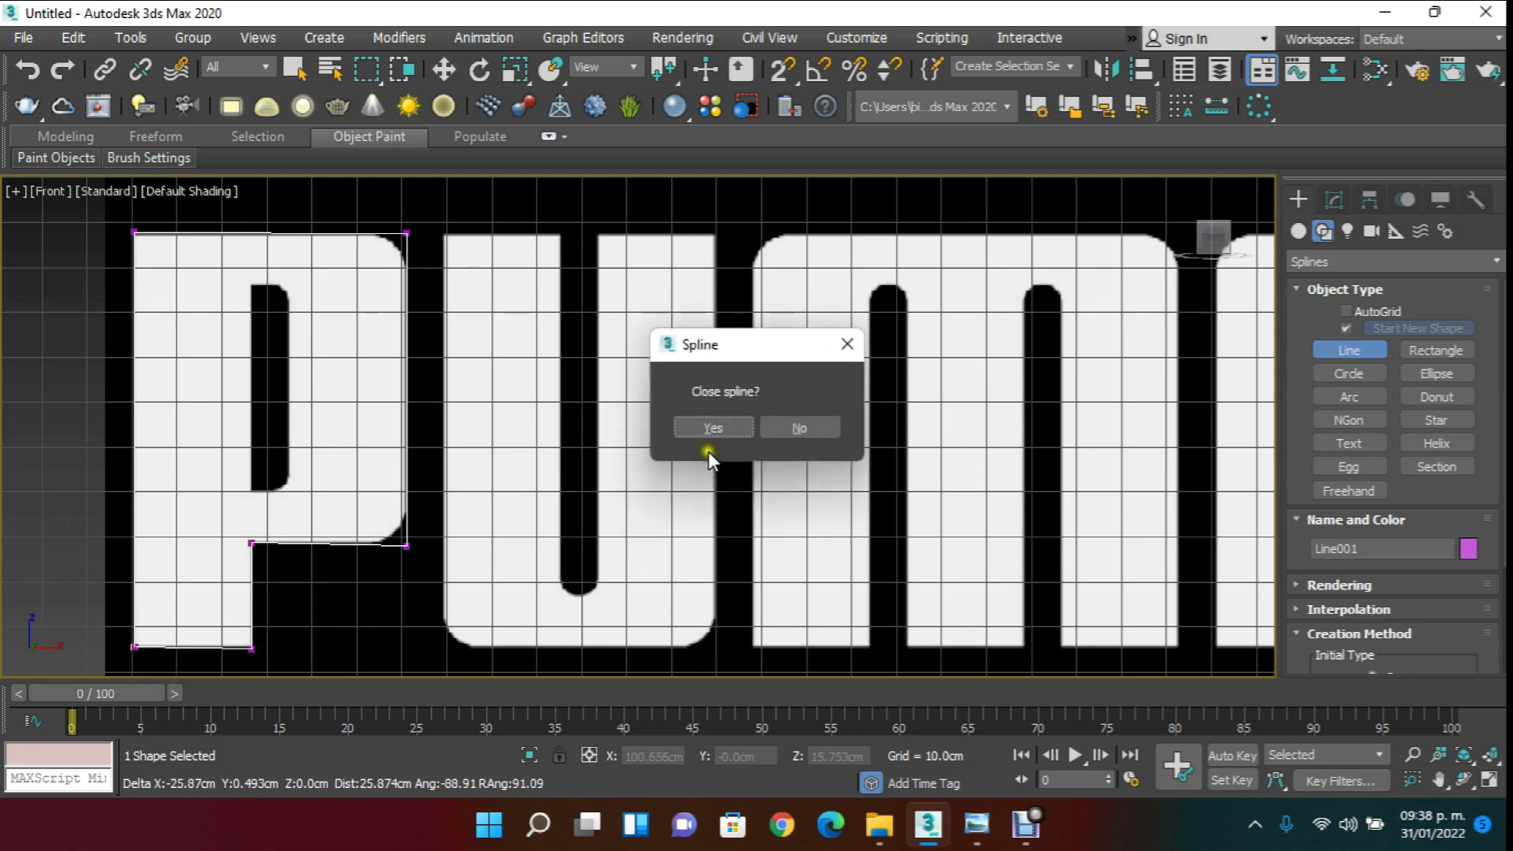
pyautogui.click(713, 427)
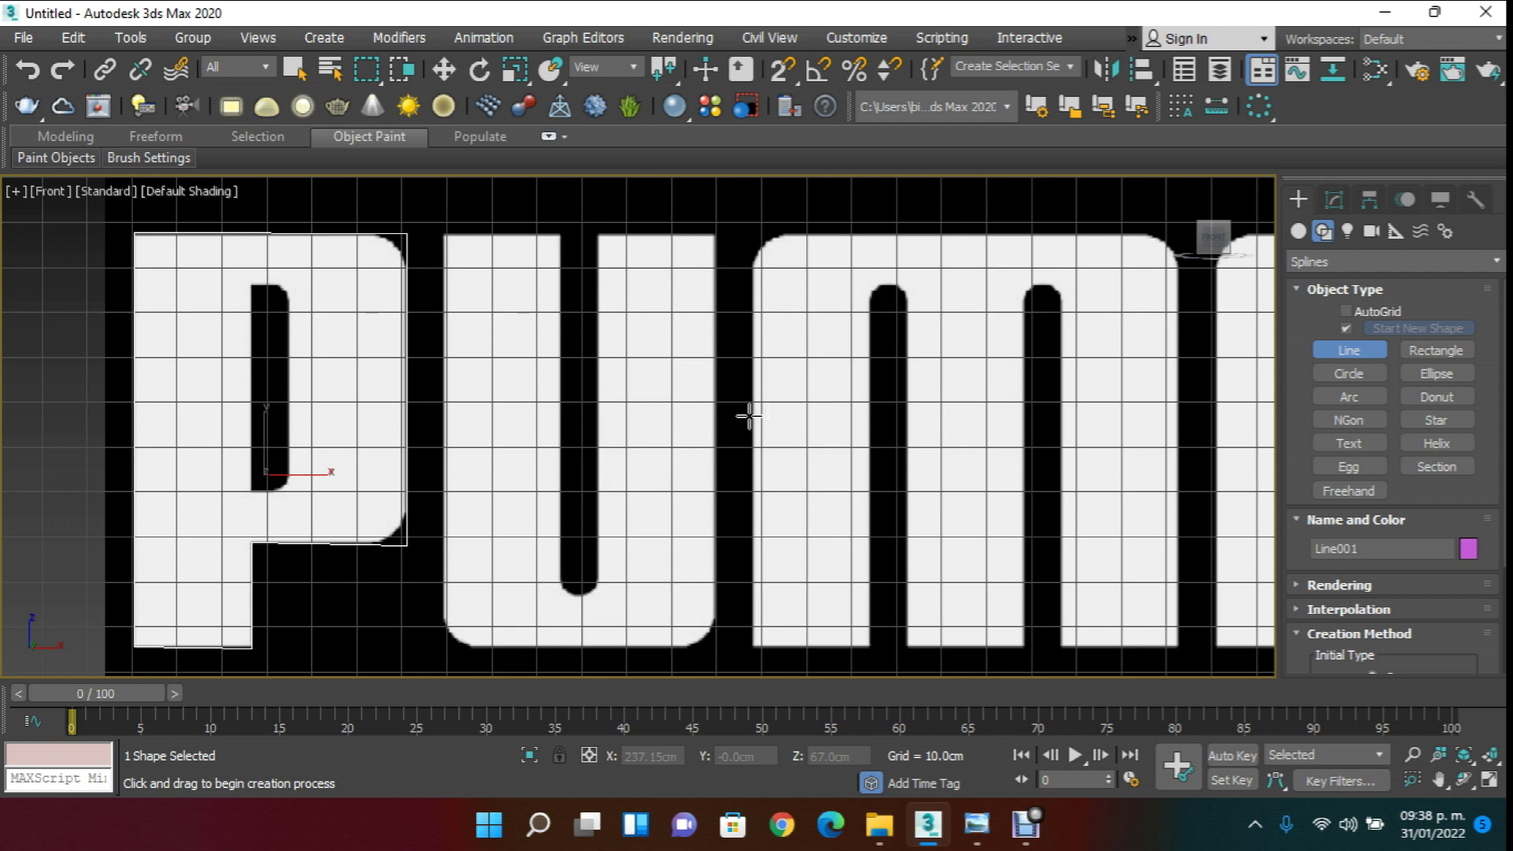
# - Select all segments of the P outline at Segment level and set their type to Line
pyautogui.click(1337, 201)
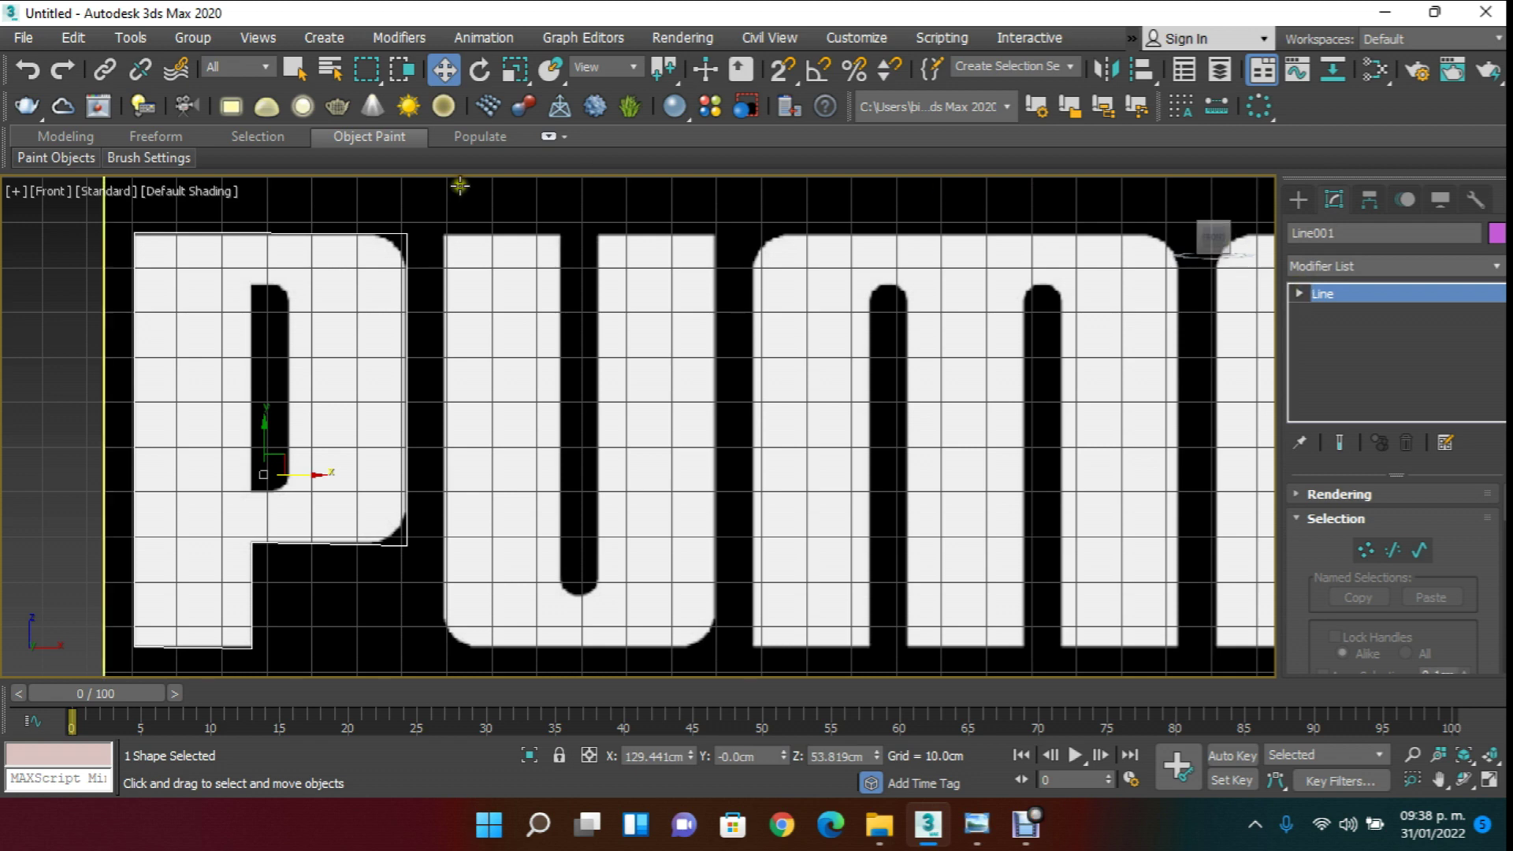
pyautogui.click(1297, 293)
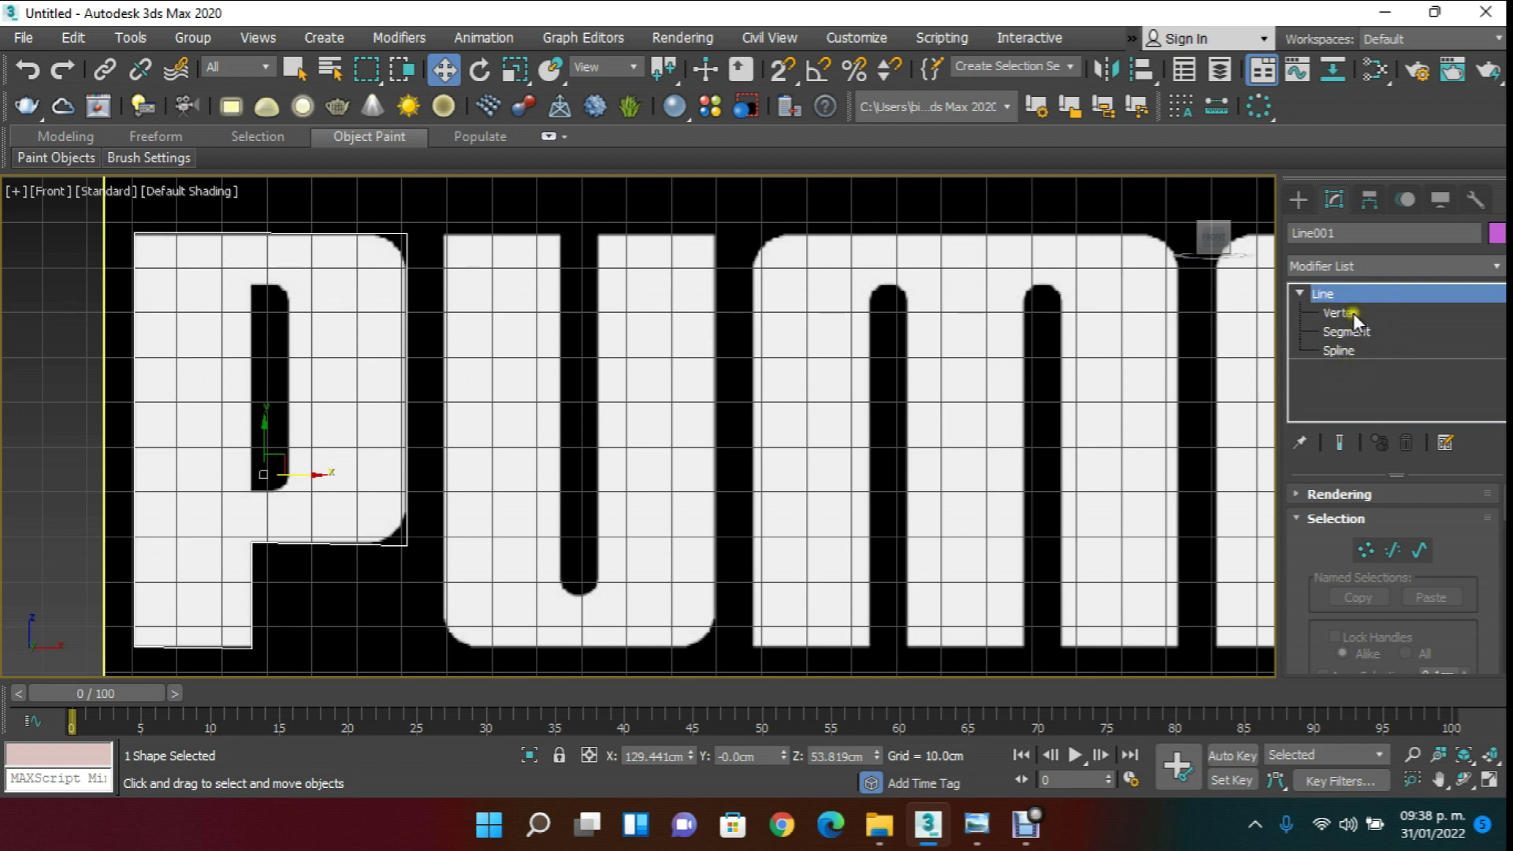
pyautogui.click(1350, 333)
pyautogui.click(1349, 331)
pyautogui.moveTo(87, 205); pyautogui.dragTo(427, 668)
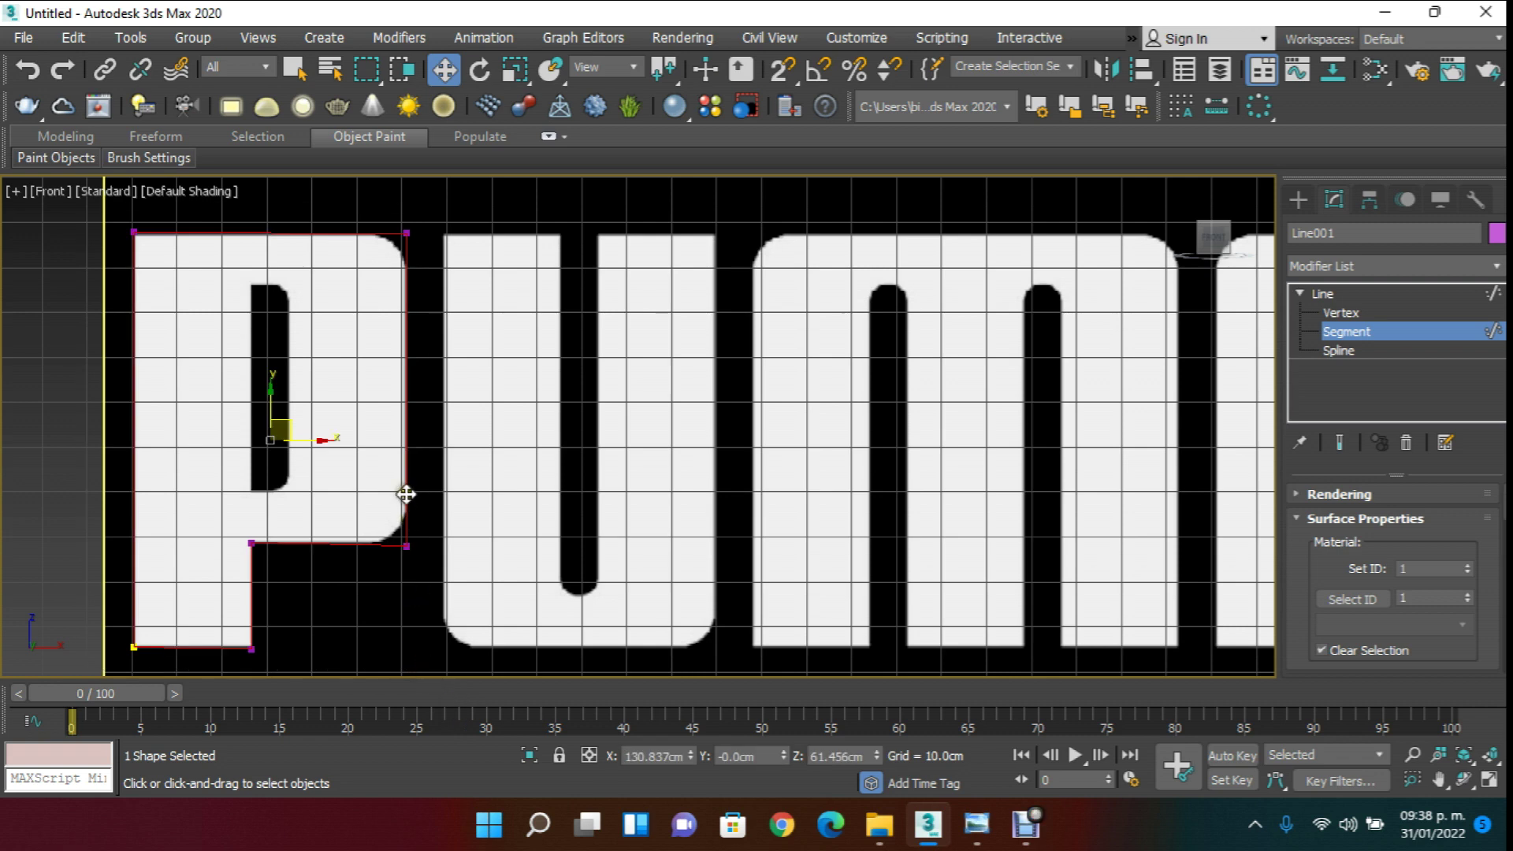
pyautogui.rightClick(399, 461)
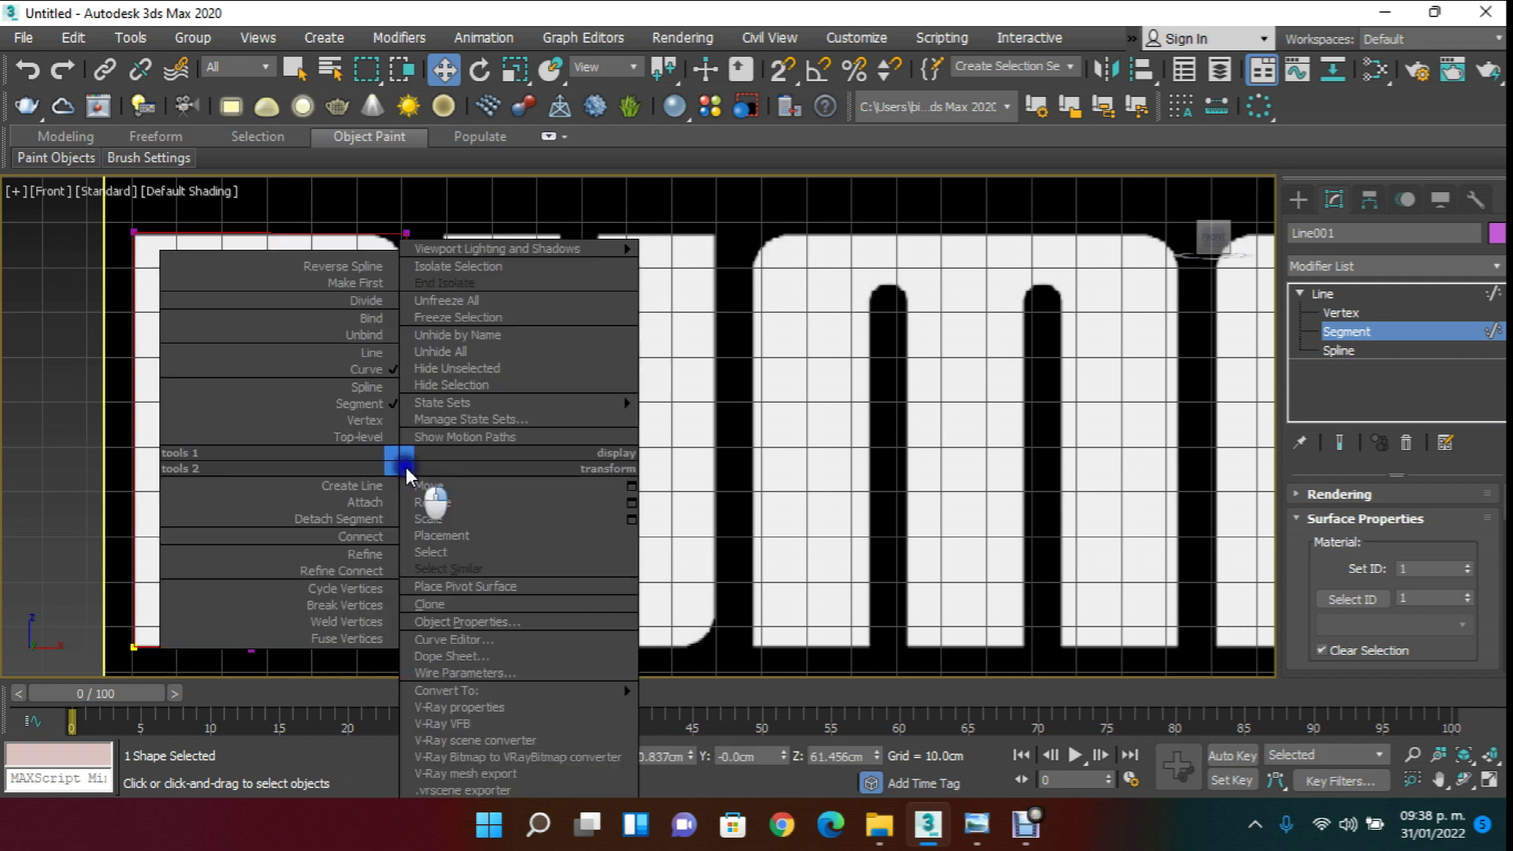
pyautogui.click(371, 353)
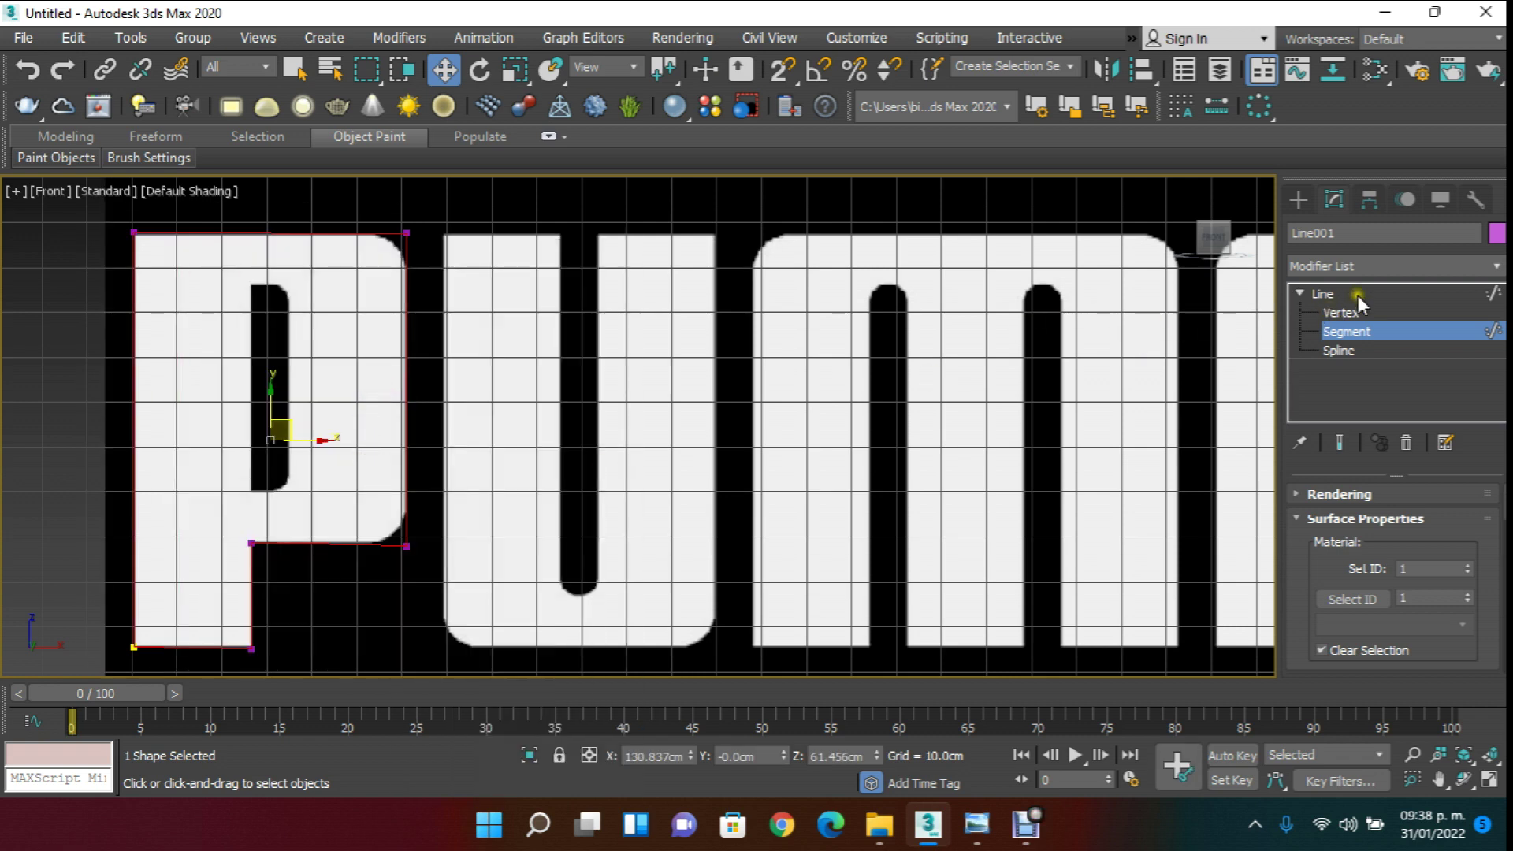
# - Select all vertices of the P outline at Vertex level and set their type to Corner
pyautogui.click(1342, 312)
pyautogui.moveTo(82, 210); pyautogui.dragTo(446, 663)
pyautogui.click(406, 545)
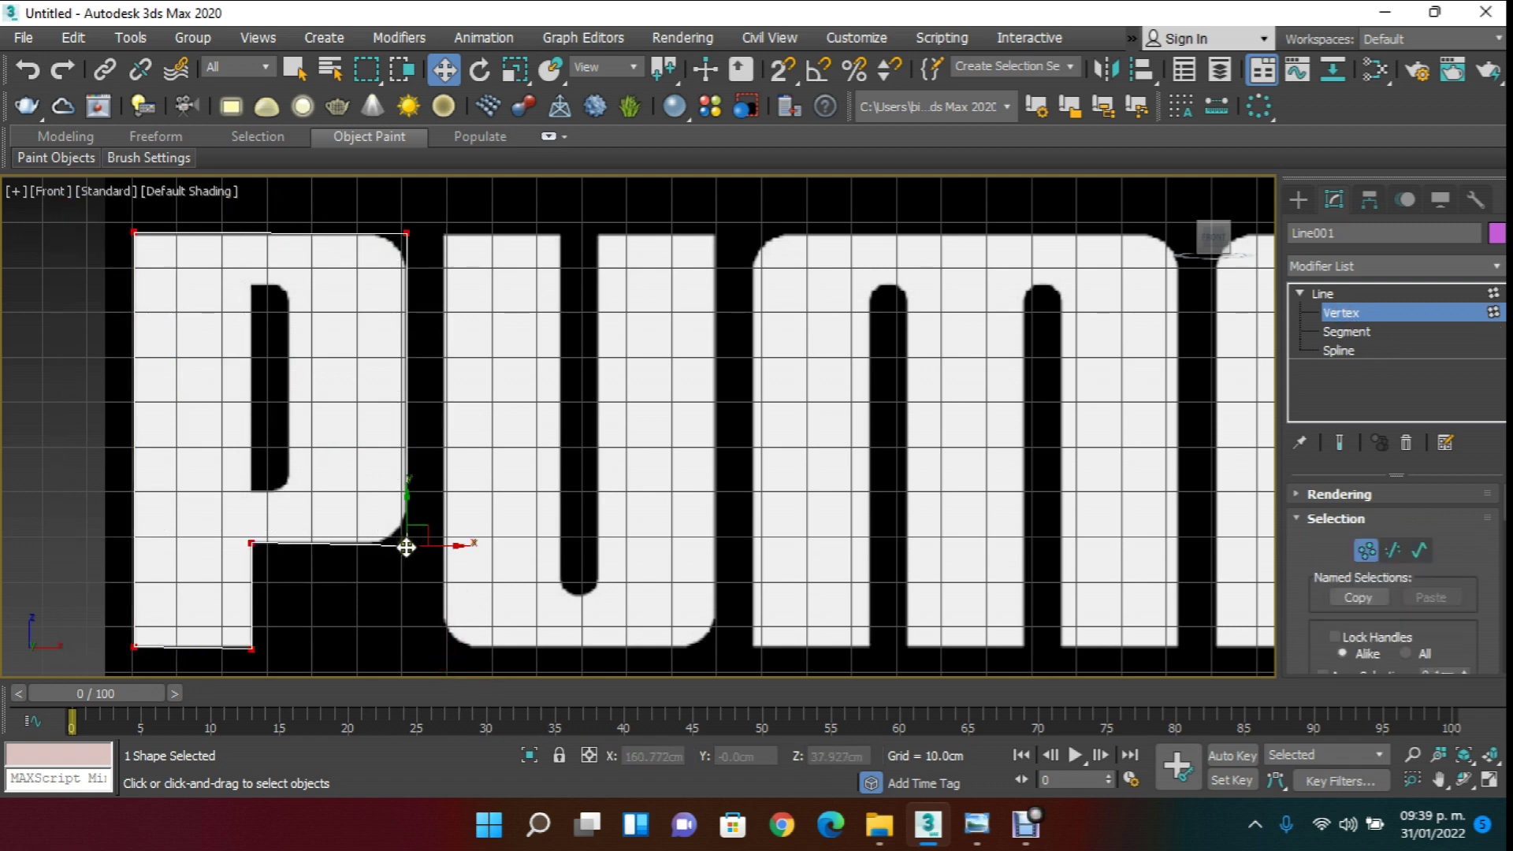
pyautogui.rightClick(406, 545)
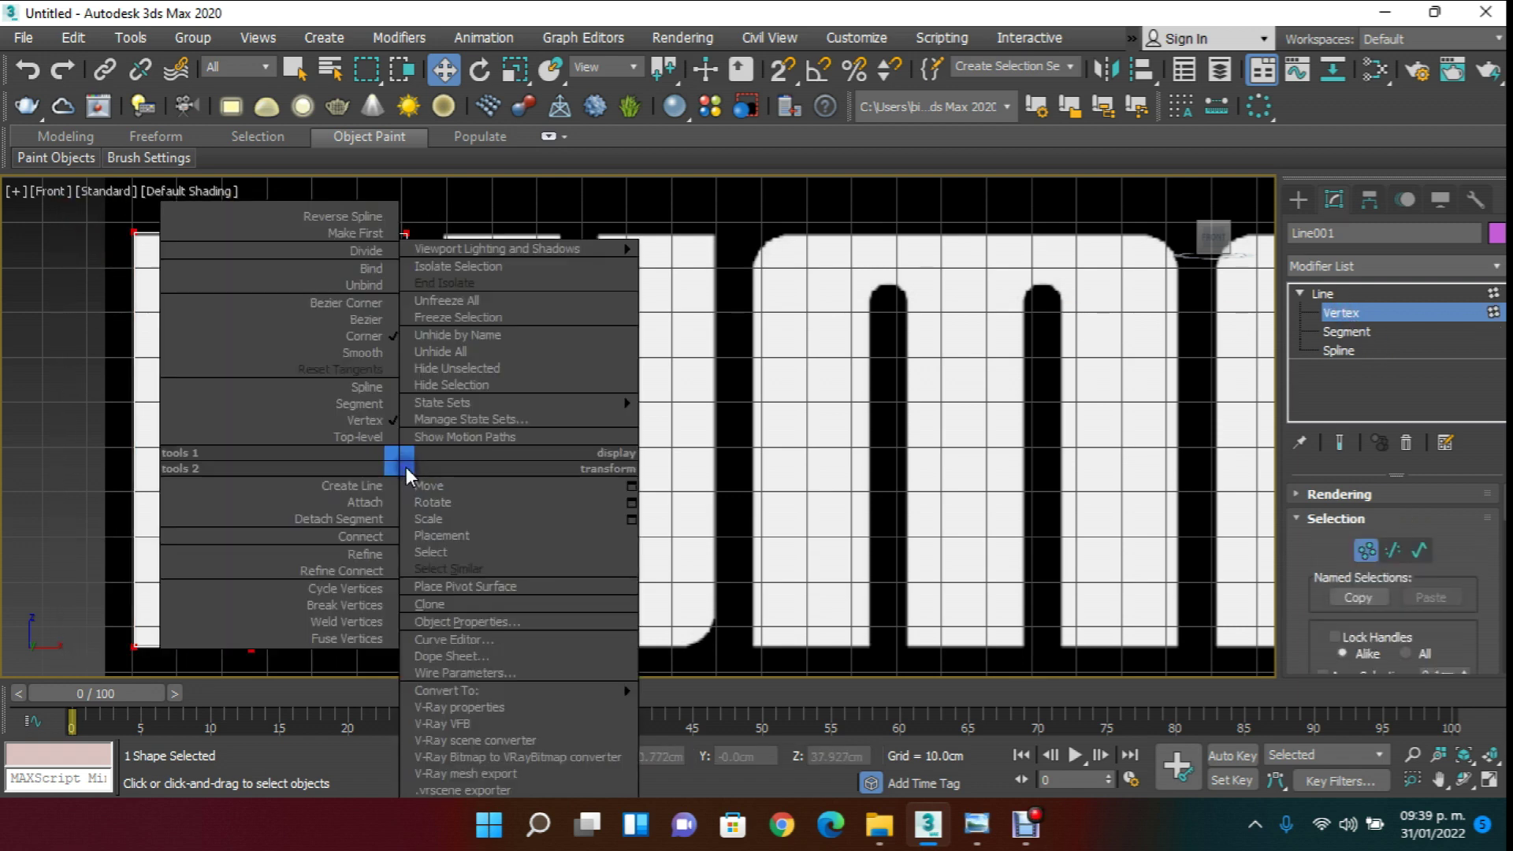
pyautogui.click(371, 337)
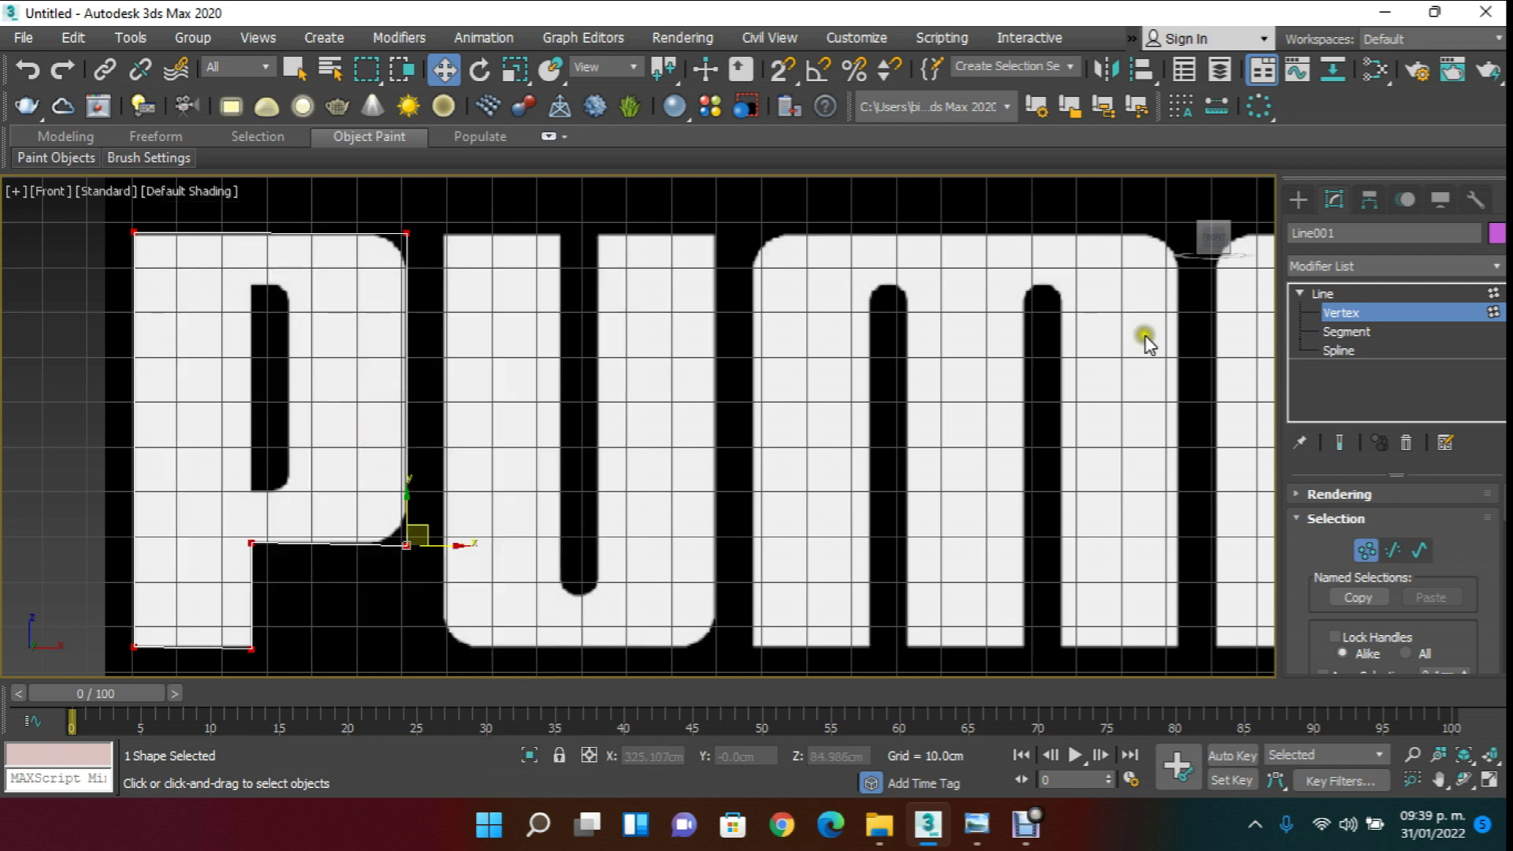
# - Adjust the two top vertices of the P outline vertically to match the letter's upper edge
pyautogui.scroll(3, 331, 321)
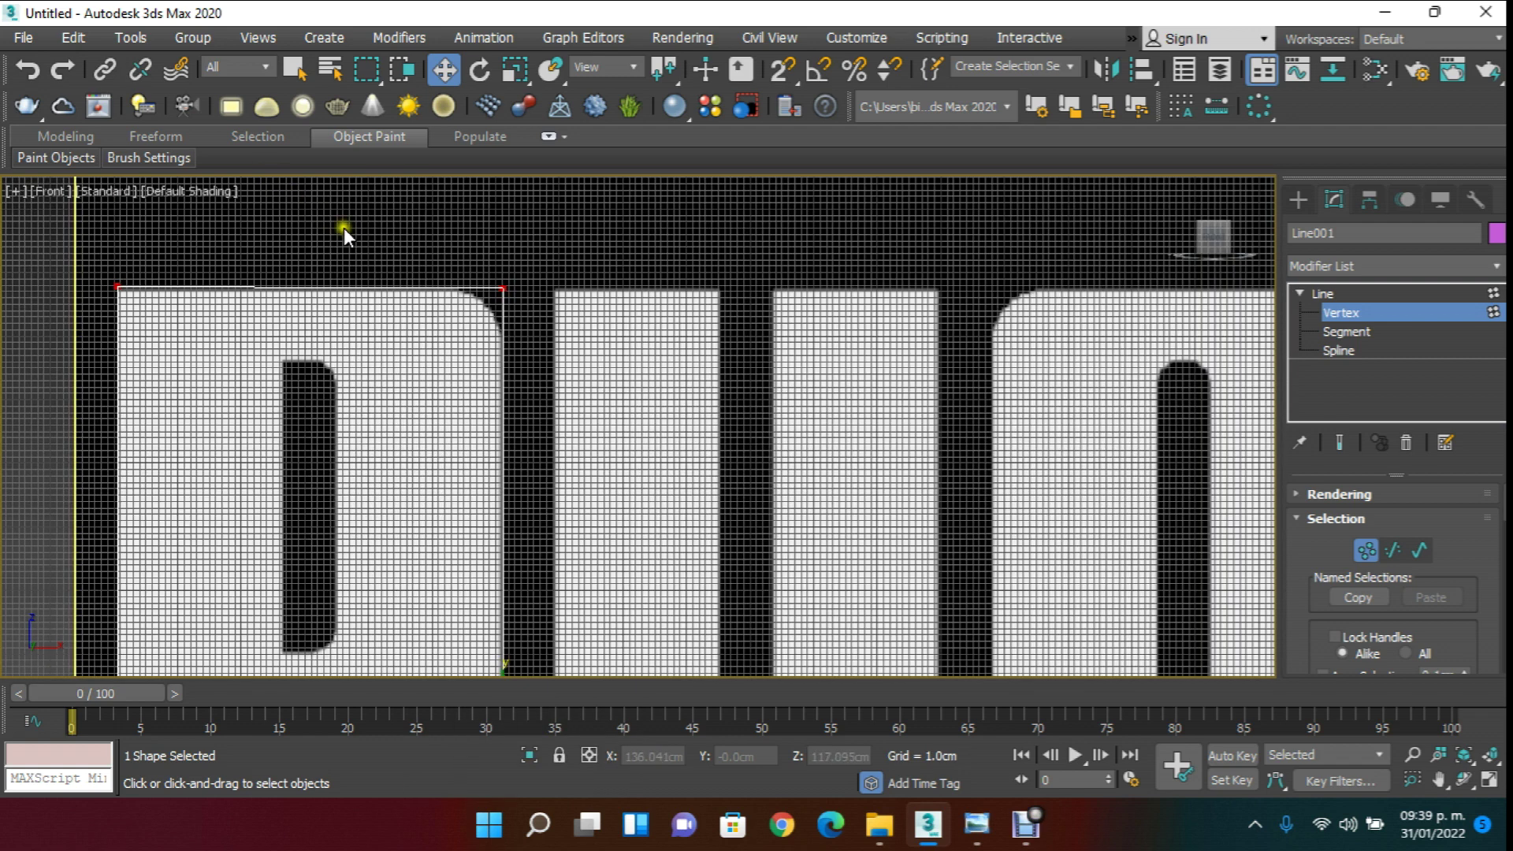
pyautogui.click(157, 300)
pyautogui.scroll(1, 204, 290)
pyautogui.moveTo(140, 278); pyautogui.dragTo(148, 286)
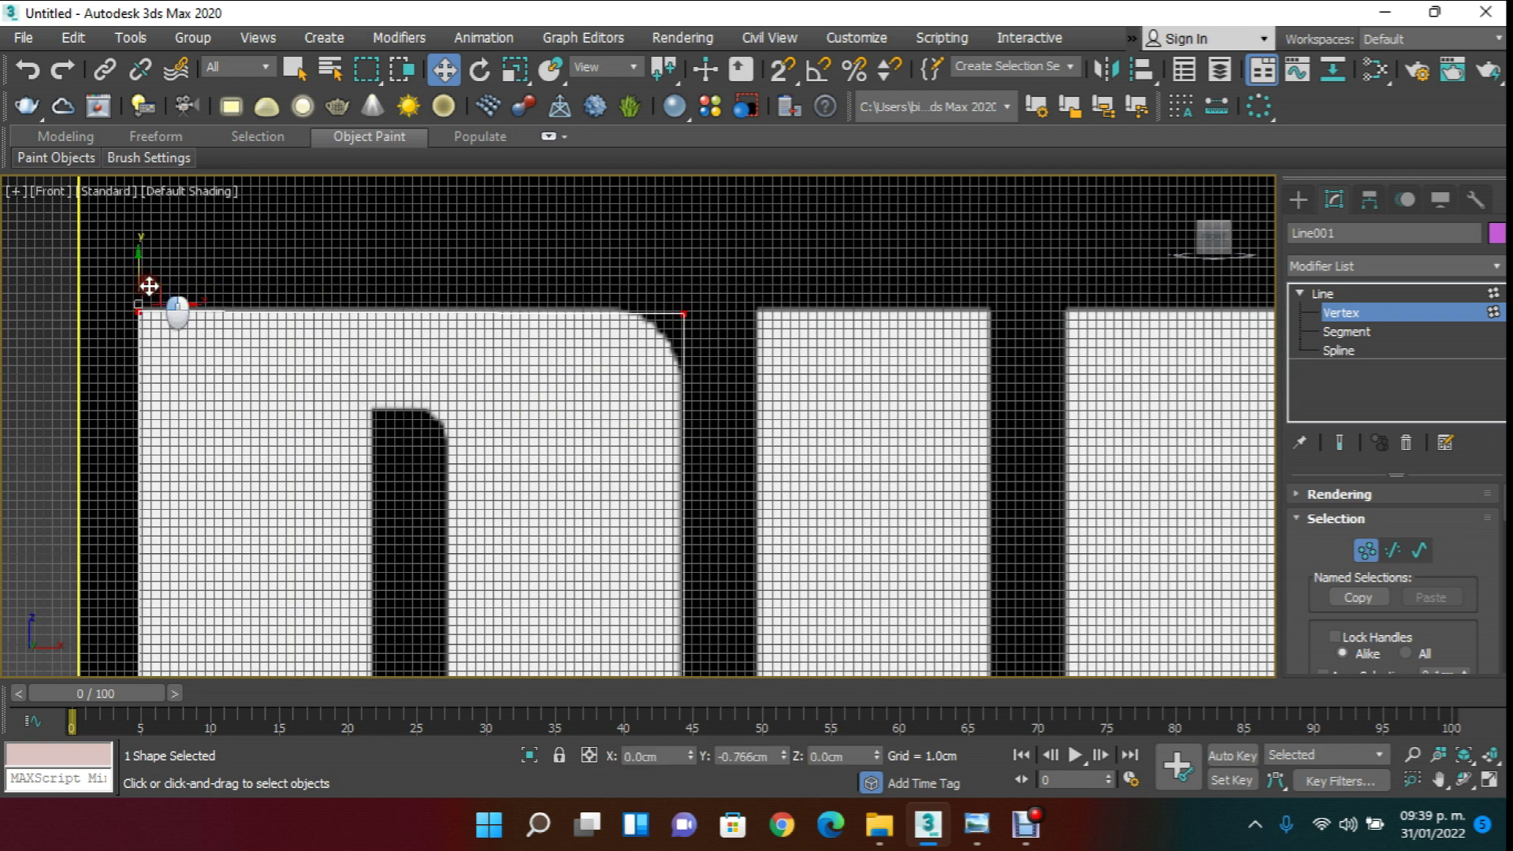
pyautogui.click(683, 313)
pyautogui.moveTo(681, 284); pyautogui.dragTo(685, 279)
# - Raise the lower-right vertex of the P's bowl to about Z 38.9 cm, level with the bowl's bottom edge
pyautogui.scroll(-5, 671, 277)
pyautogui.scroll(3, 668, 452)
pyautogui.scroll(3, 668, 452)
pyautogui.moveTo(679, 509); pyautogui.dragTo(634, 468, button='middle')
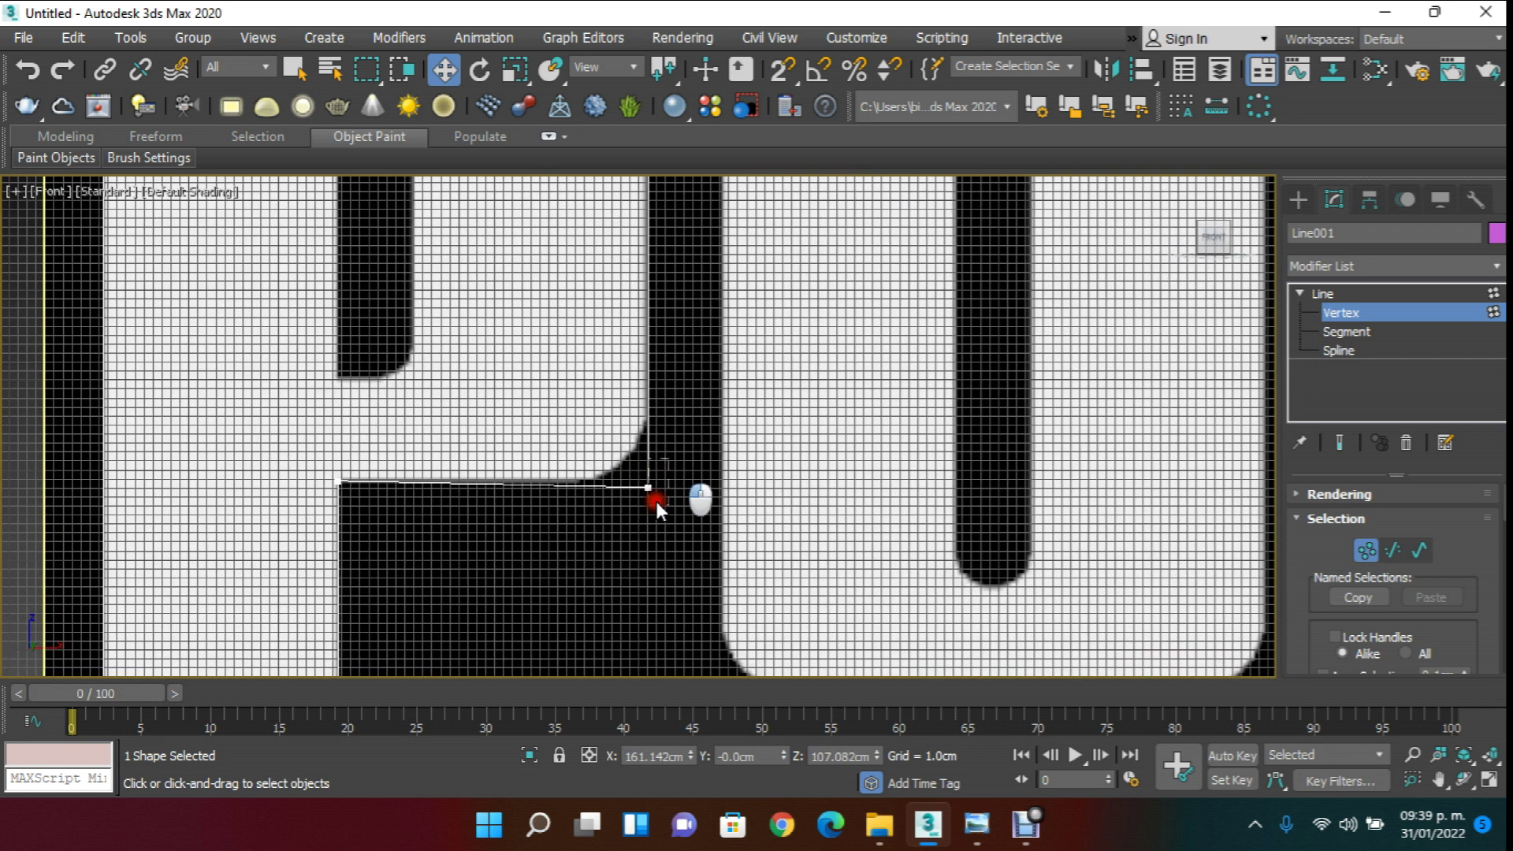
pyautogui.click(654, 500)
pyautogui.scroll(3, 641, 478)
pyautogui.moveTo(664, 450); pyautogui.dragTo(675, 432)
pyautogui.scroll(-4, 540, 354)
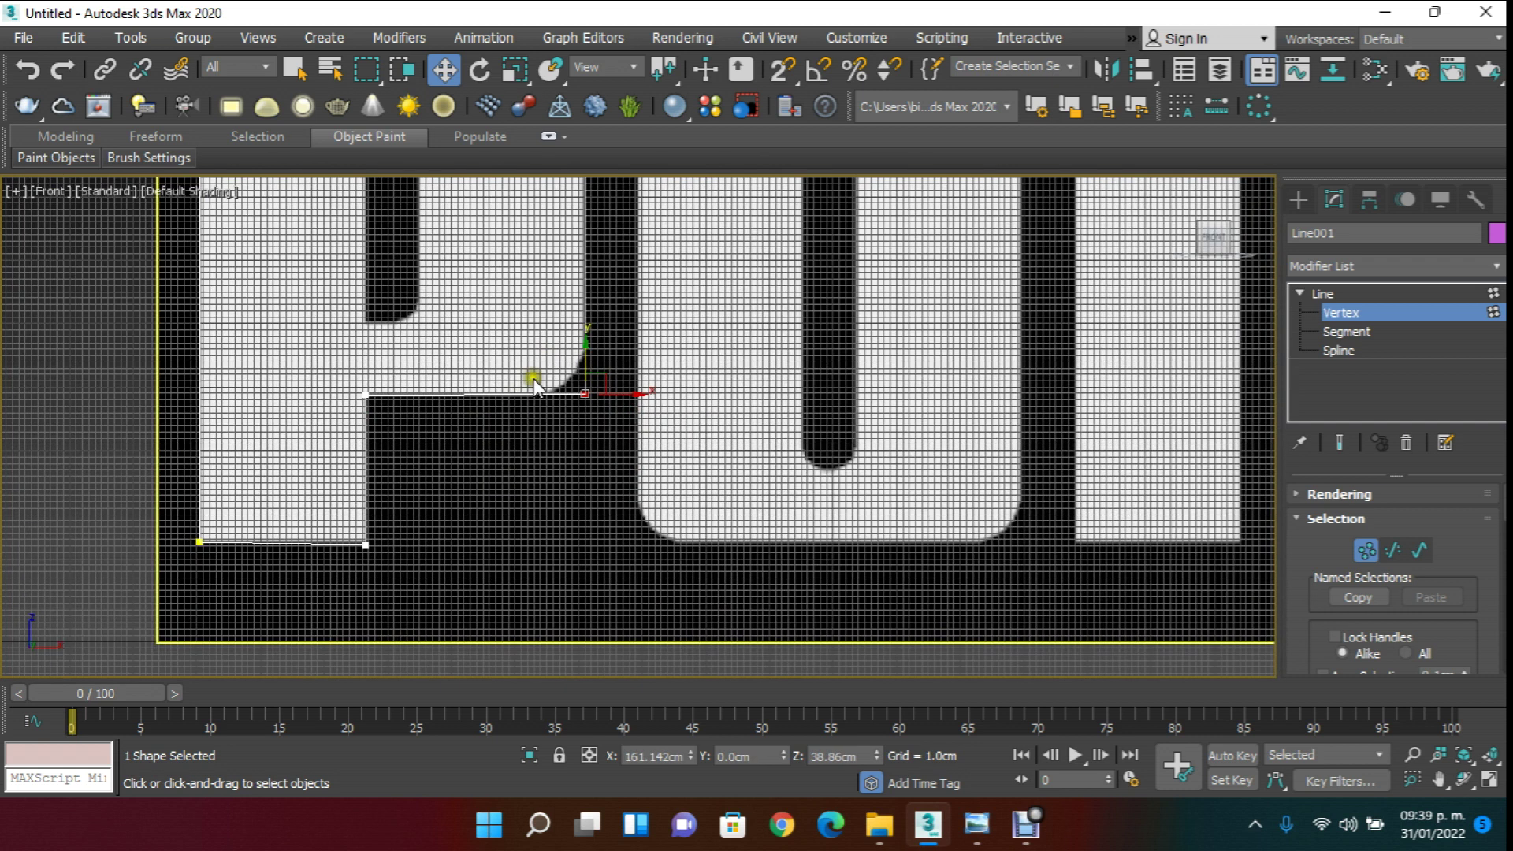
# - Align the two bottom vertices of the P's stem with the letter's lower edge, at about Z 15.6 cm
pyautogui.scroll(3, 373, 441)
pyautogui.click(436, 490)
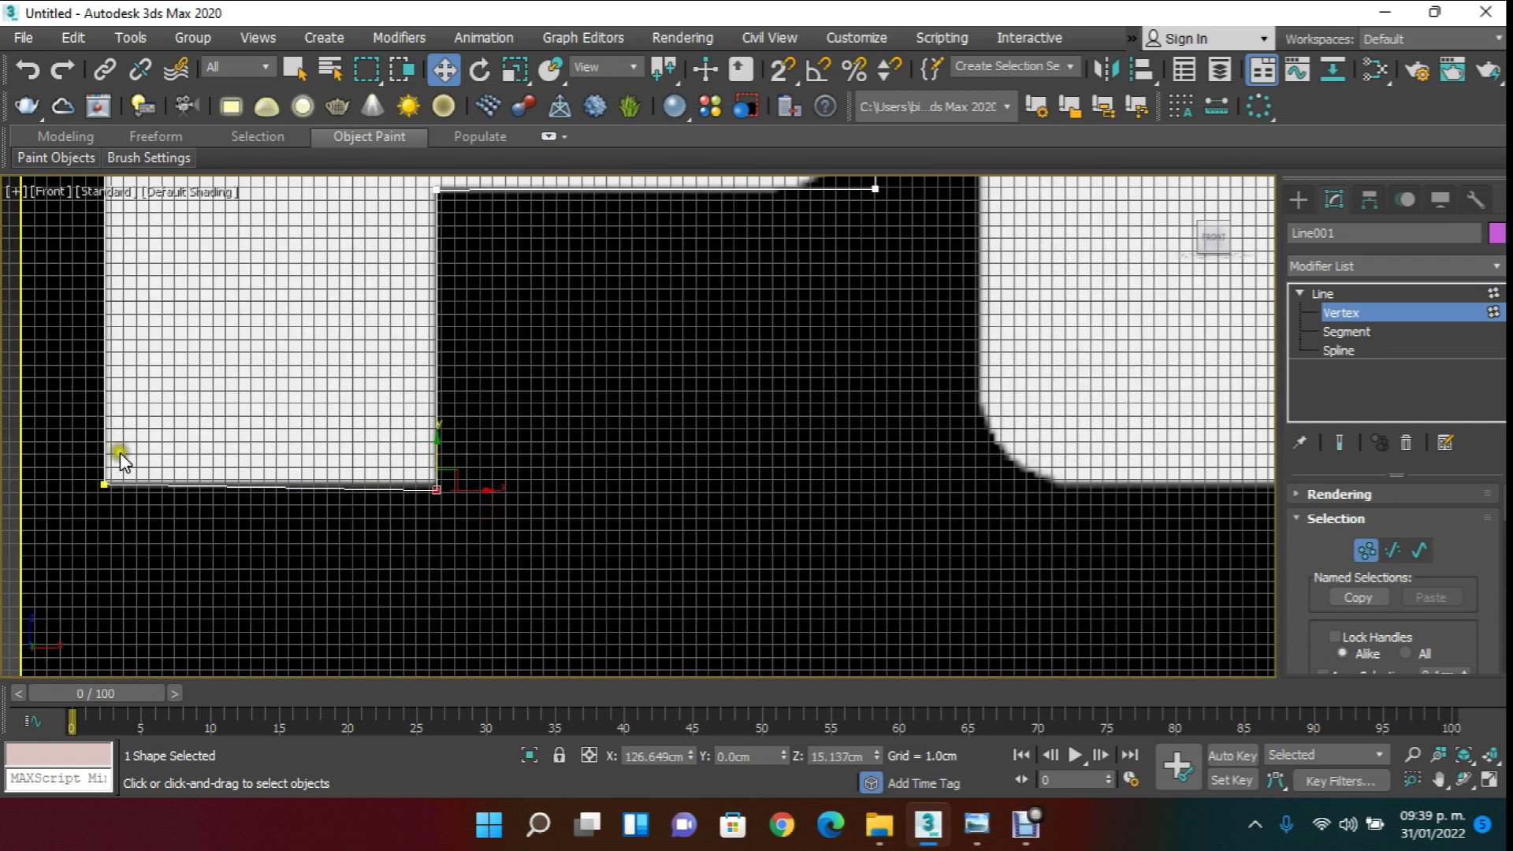
pyautogui.moveTo(436, 463); pyautogui.dragTo(448, 456)
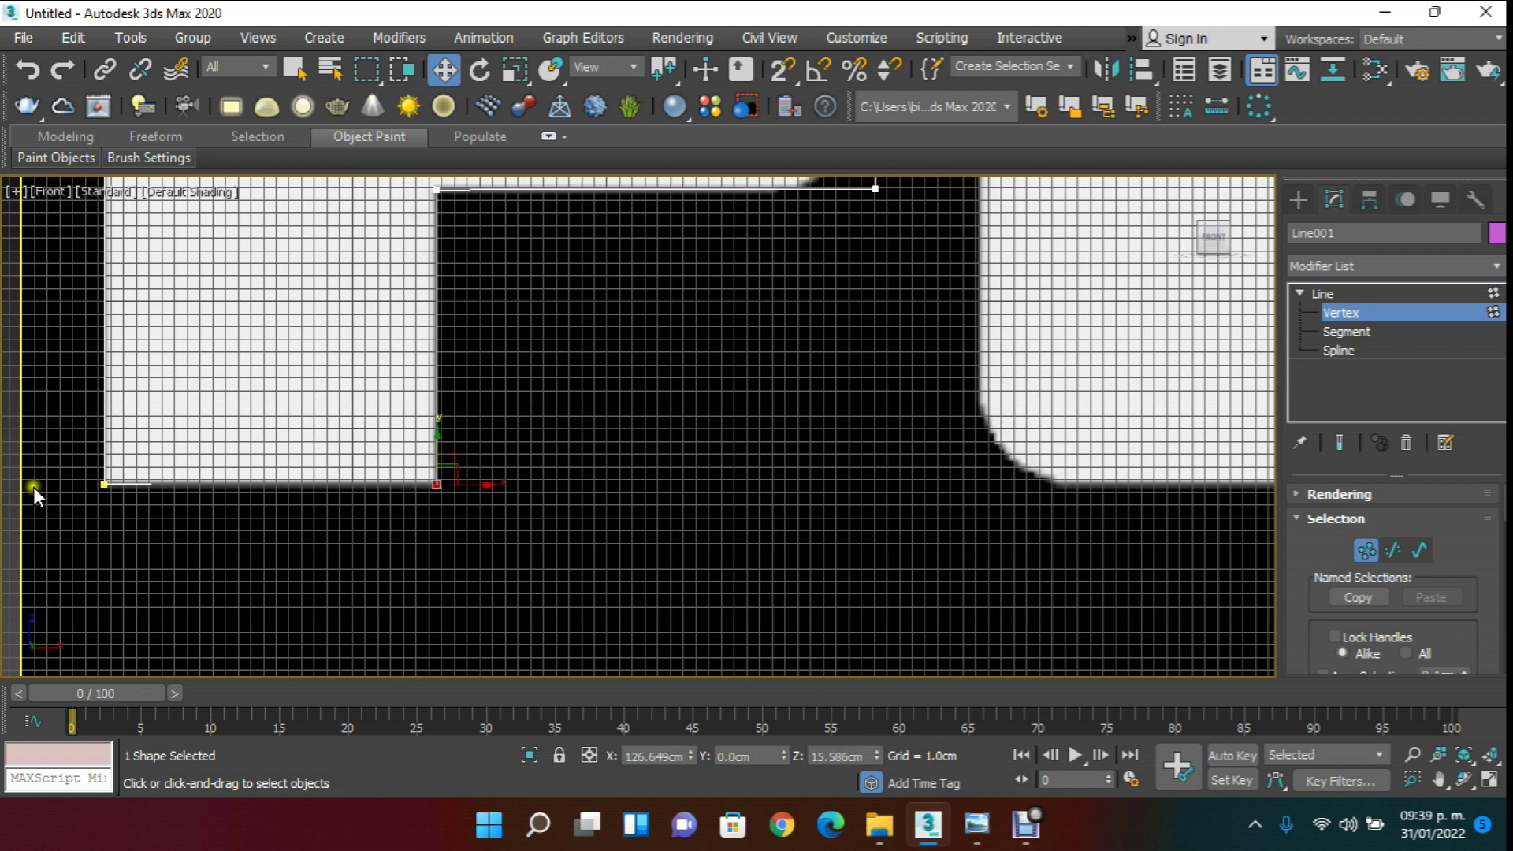
pyautogui.scroll(3, 33, 487)
pyautogui.click(175, 479)
pyautogui.moveTo(186, 457); pyautogui.dragTo(196, 452)
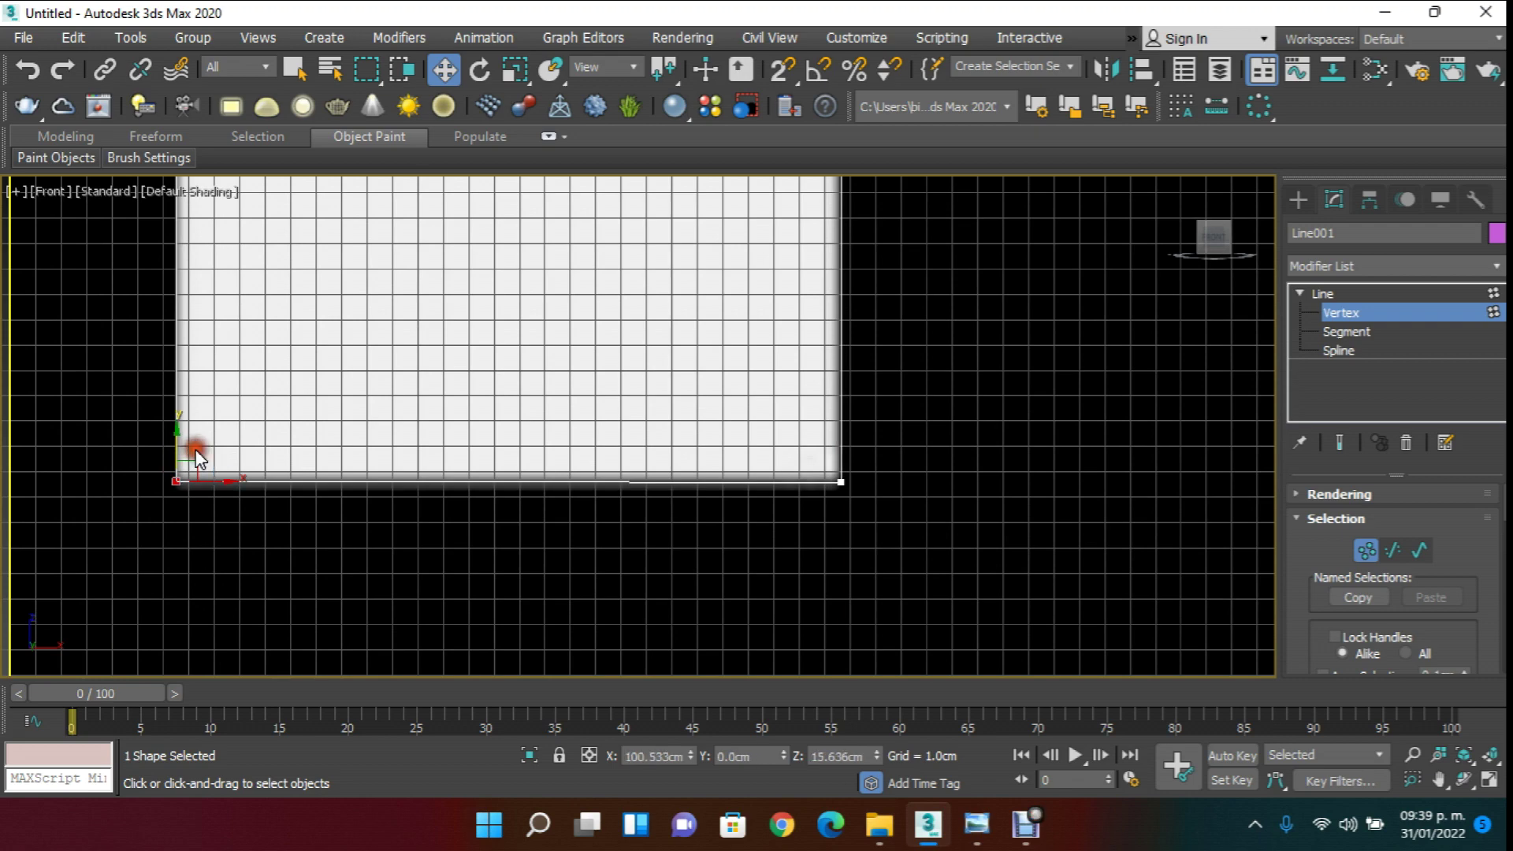
pyautogui.scroll(-4, 203, 338)
pyautogui.scroll(4, 284, 295)
pyautogui.scroll(-2, 285, 301)
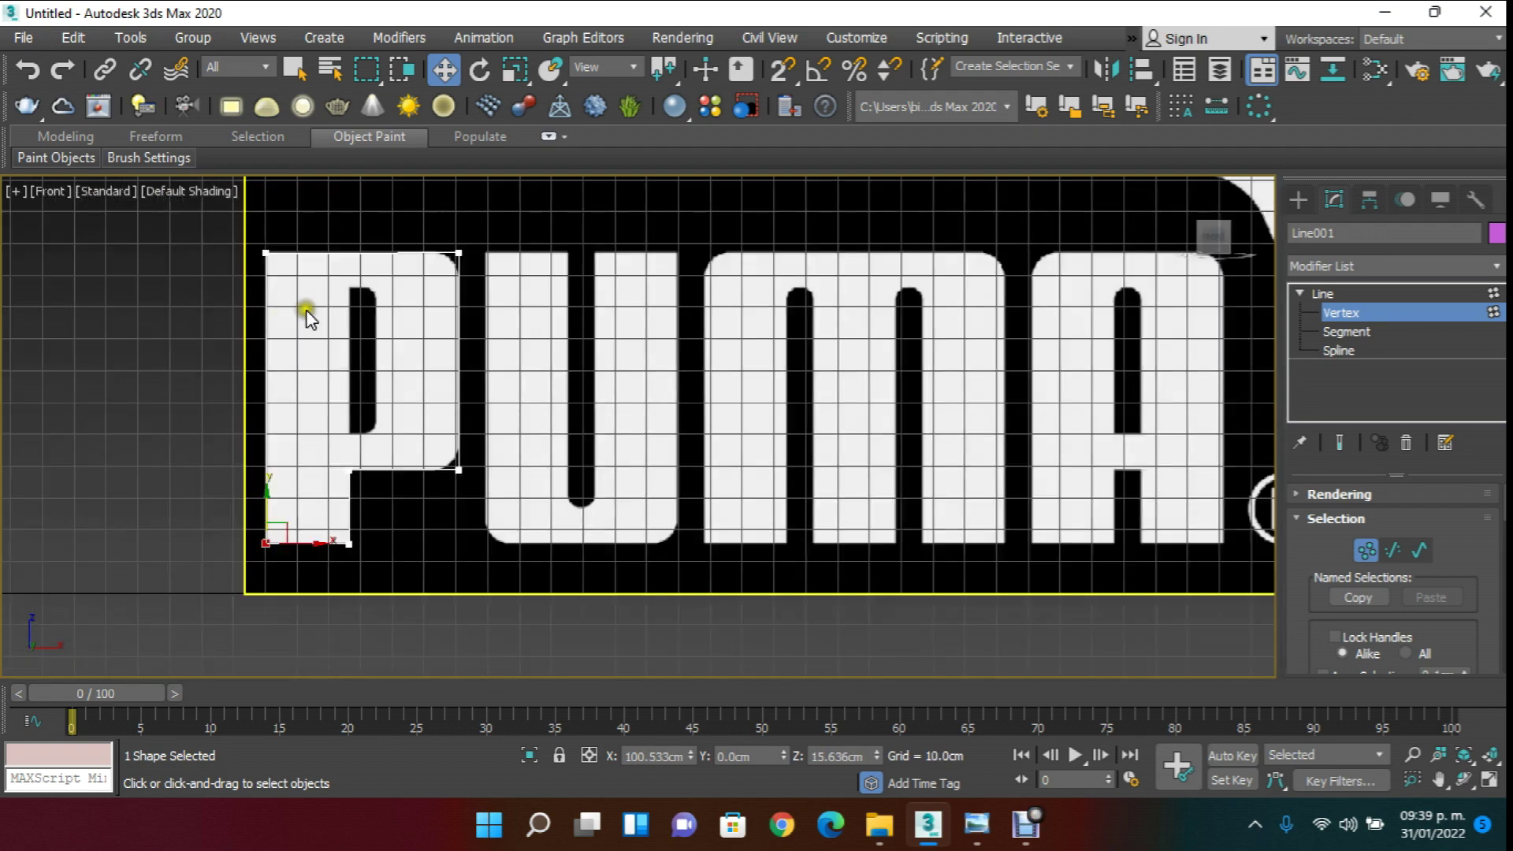
# - Leave the P outline's Vertex level and draw a Rectangle spline around the P's inner black opening
pyautogui.scroll(3, 338, 304)
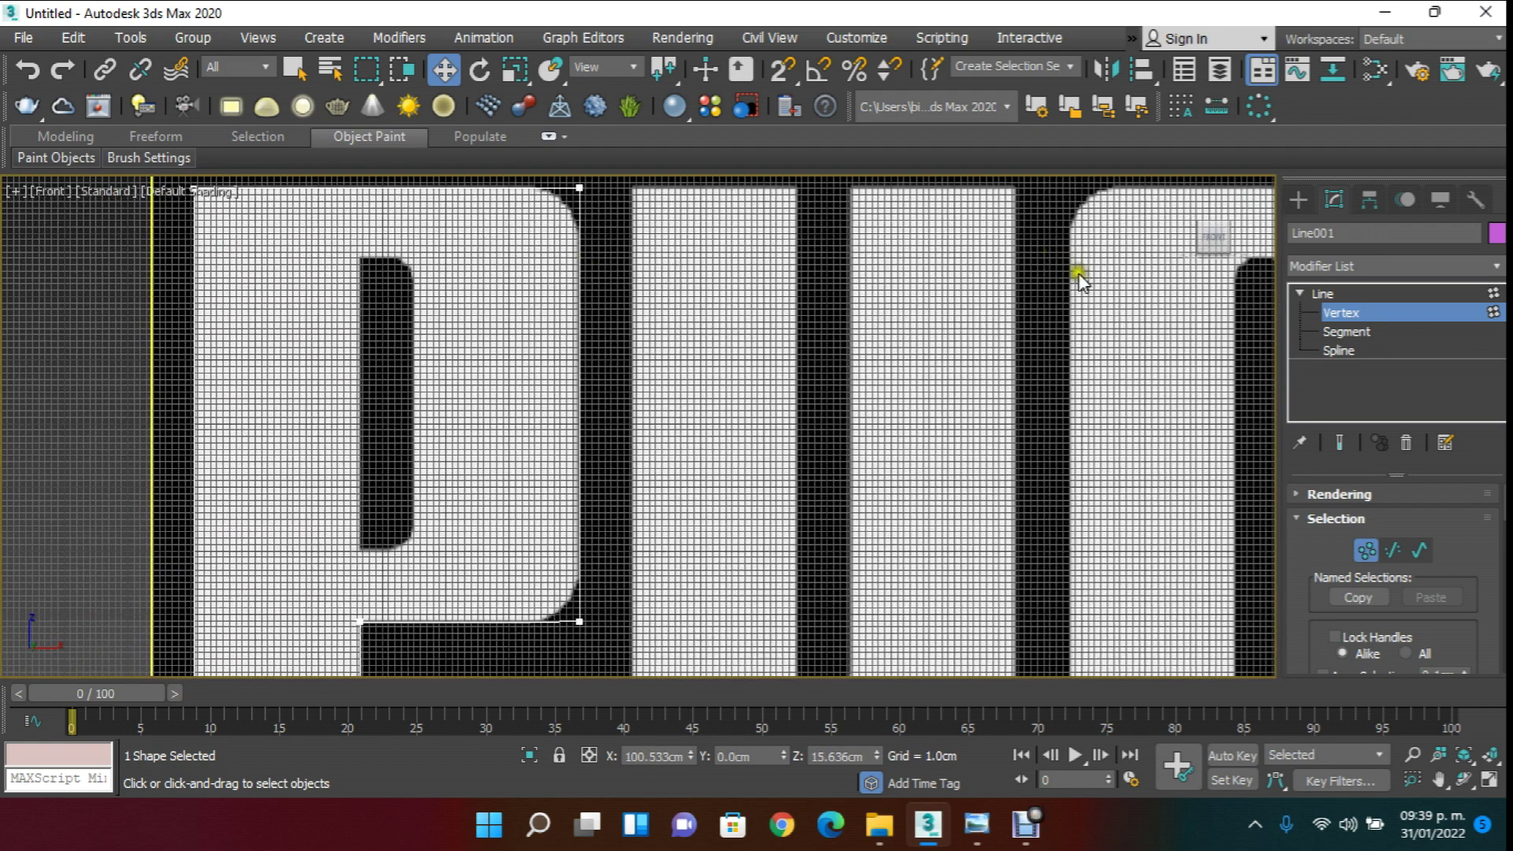
pyautogui.click(1330, 315)
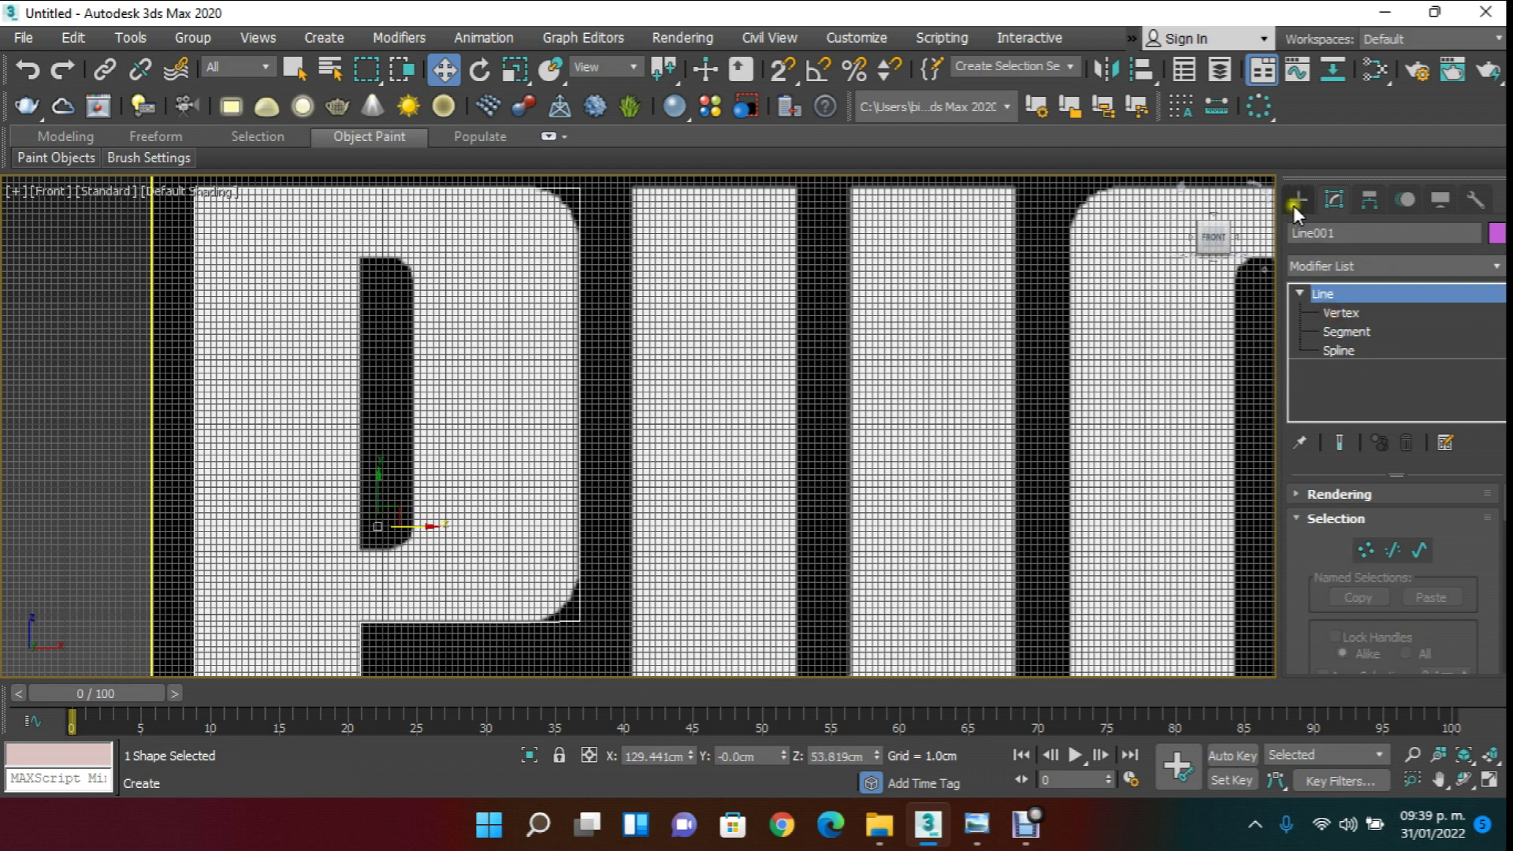
pyautogui.click(1298, 200)
pyautogui.click(1424, 351)
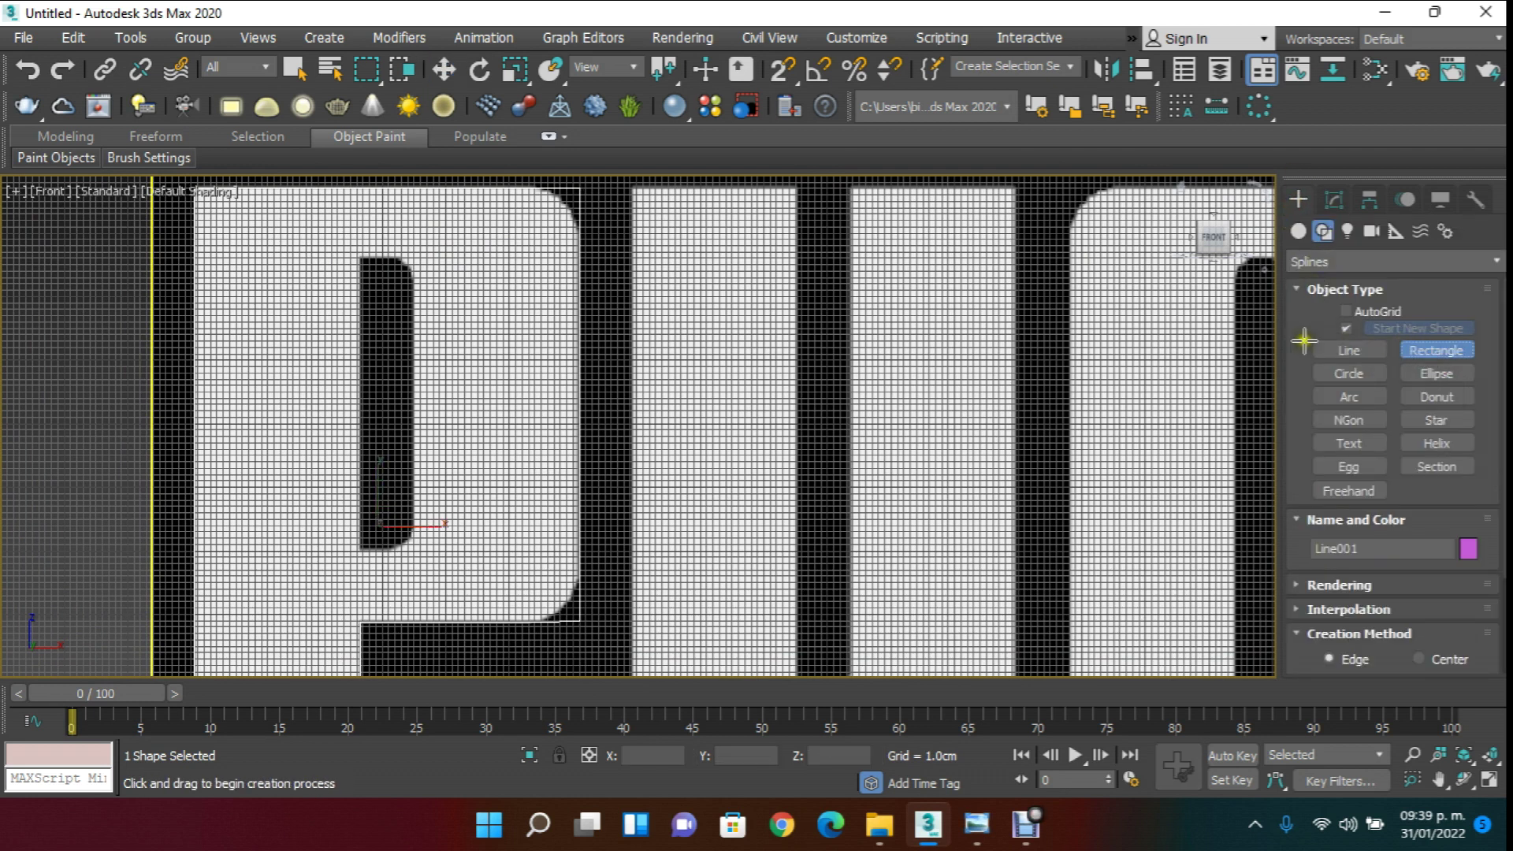
pyautogui.moveTo(360, 255); pyautogui.dragTo(415, 549)
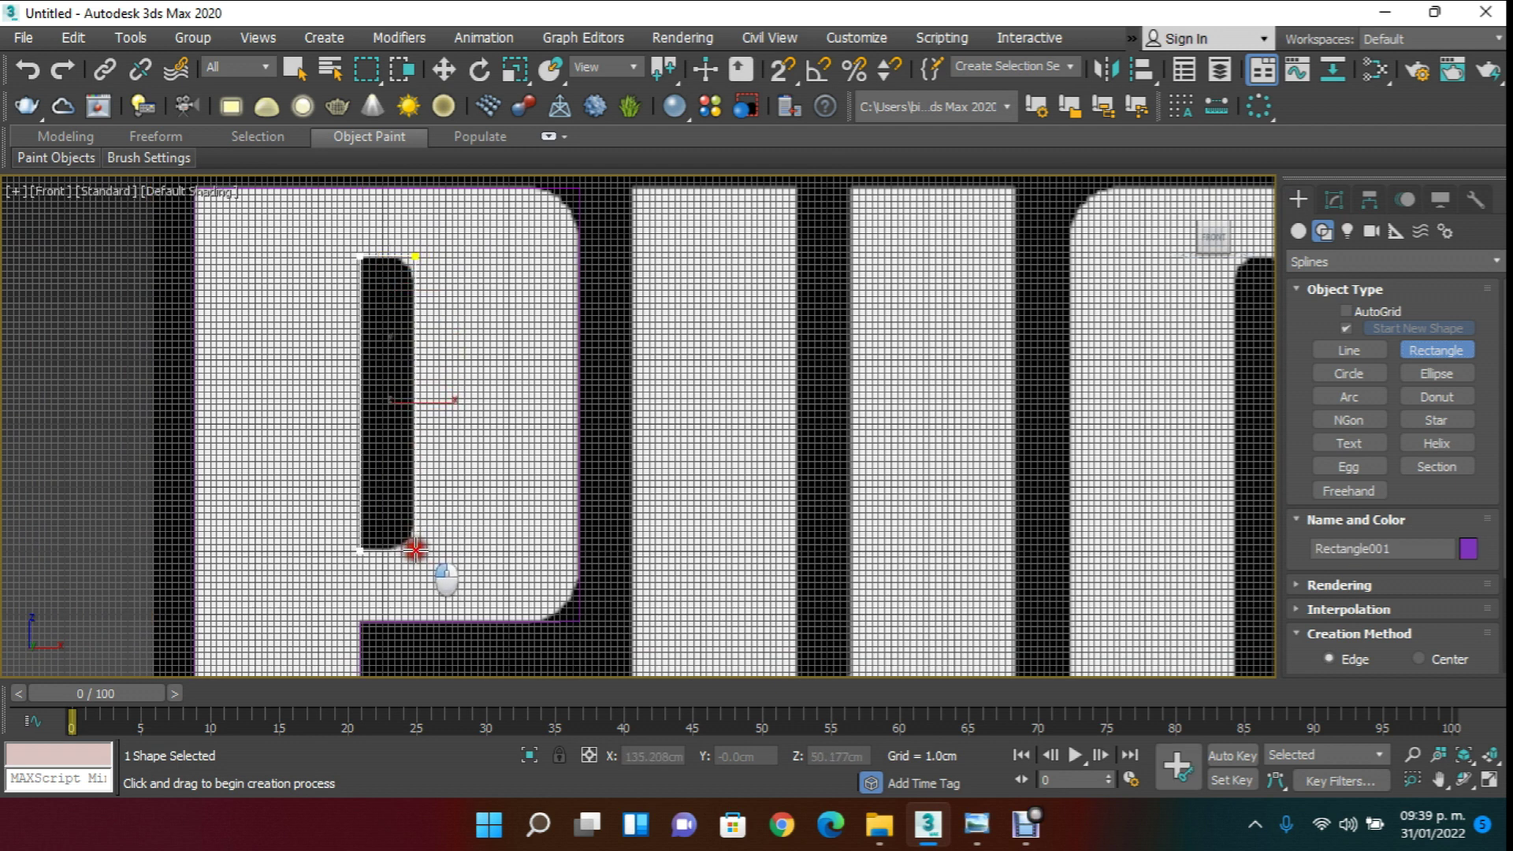
# - Draw rectangles around the U's outer outline and its central slot, extending the slot rectangle slightly above the letter
pyautogui.scroll(-5, 415, 549)
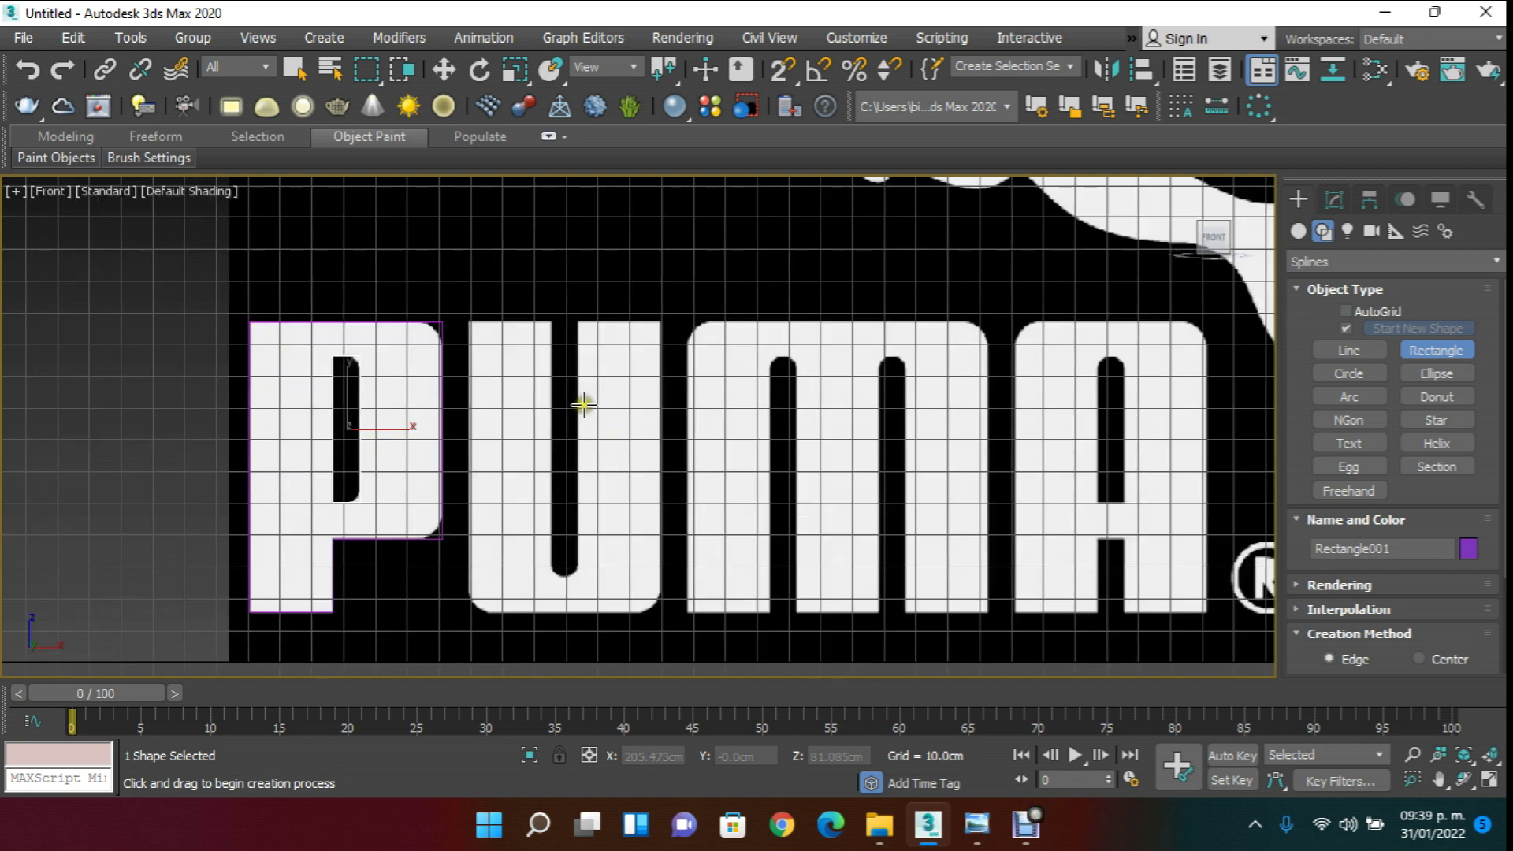
pyautogui.moveTo(583, 404); pyautogui.dragTo(598, 351, button='middle')
pyautogui.scroll(3, 589, 345)
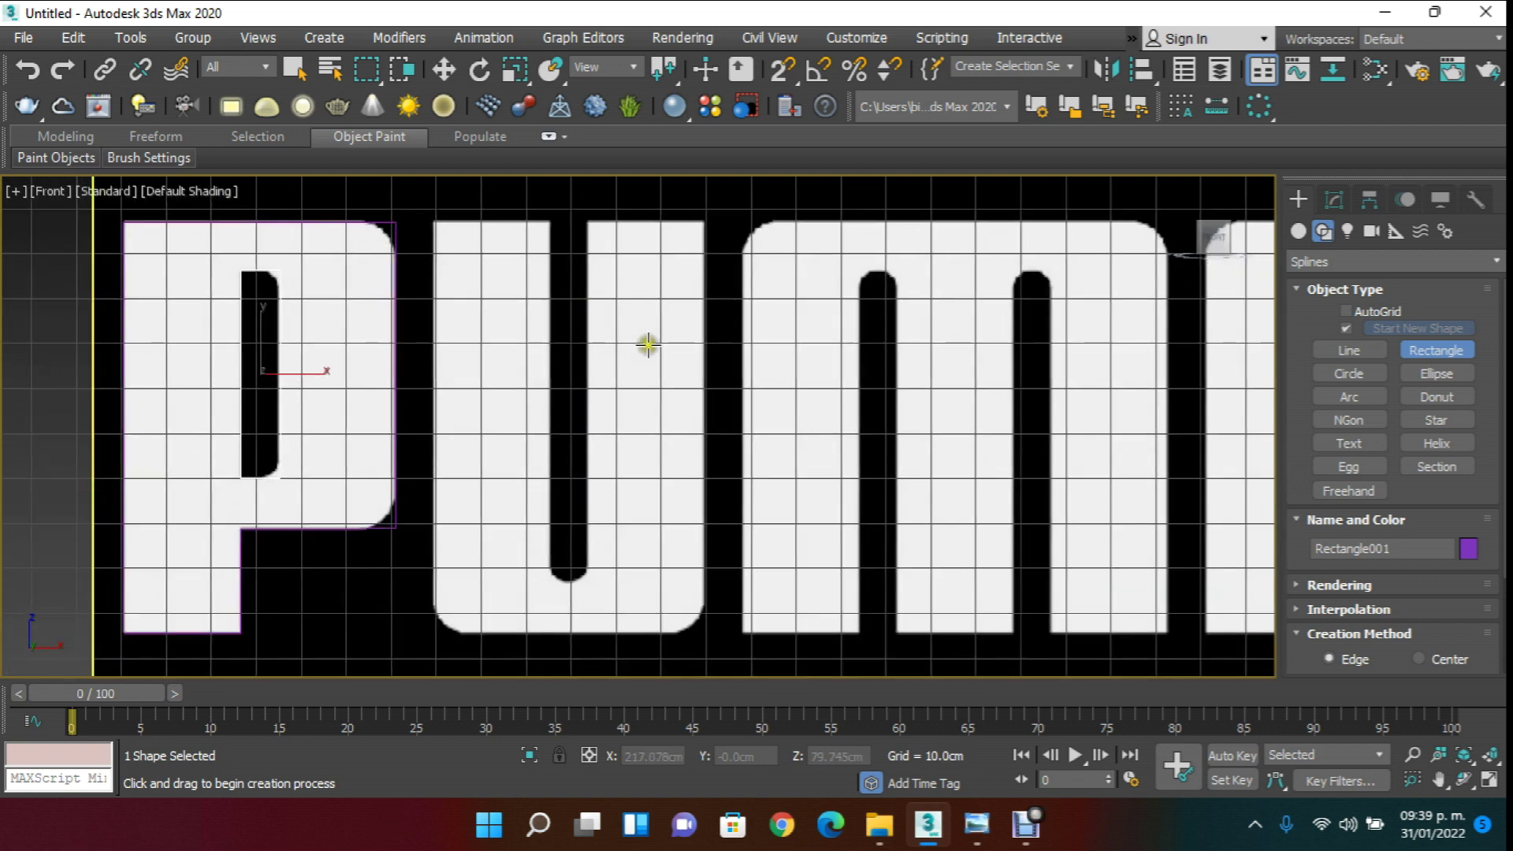
pyautogui.moveTo(431, 219); pyautogui.dragTo(702, 630)
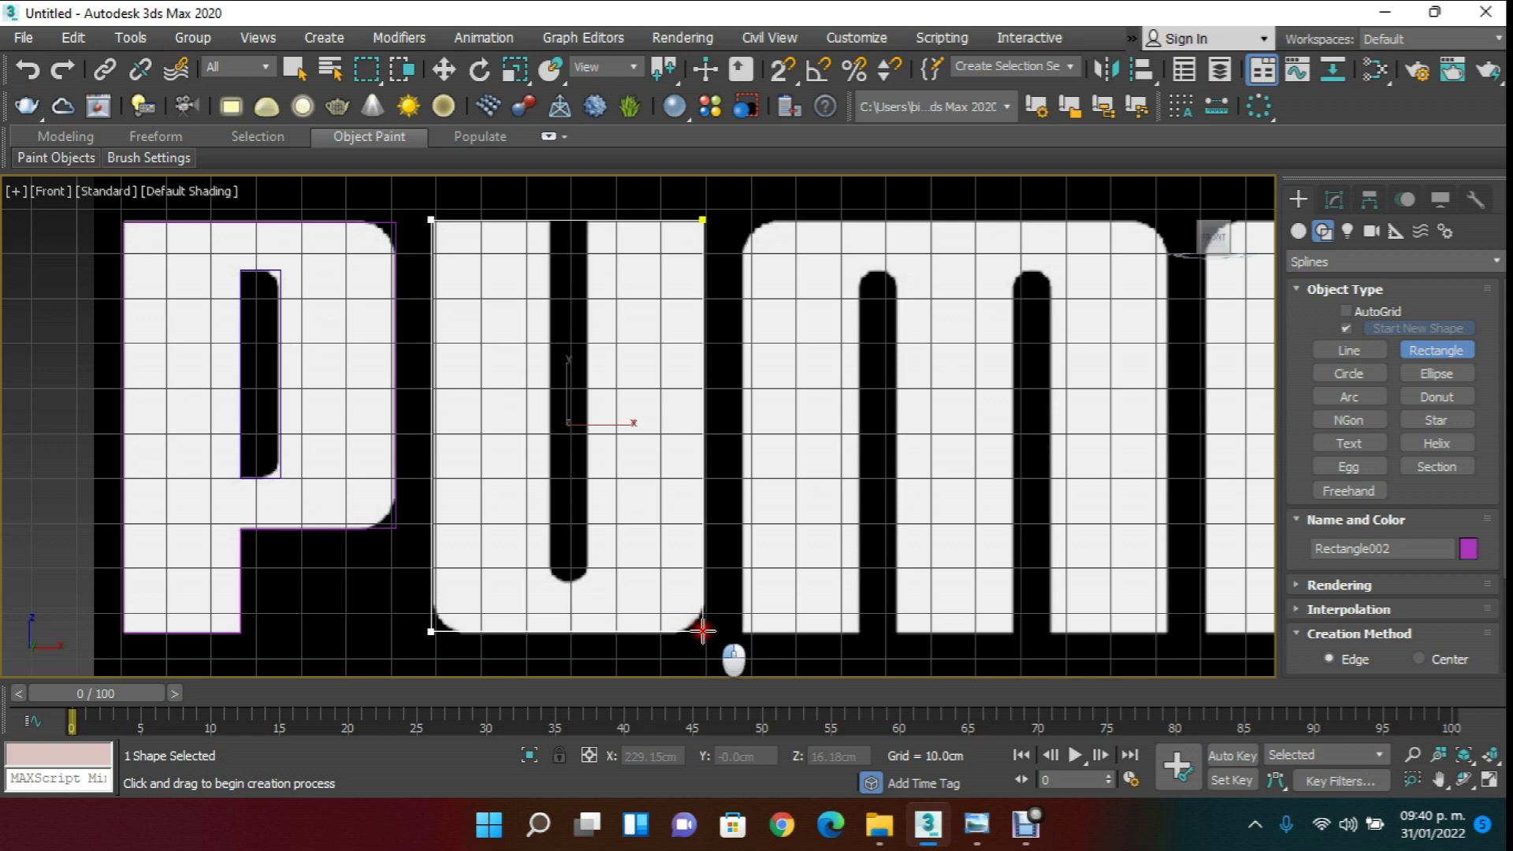
pyautogui.moveTo(703, 630); pyautogui.dragTo(702, 630)
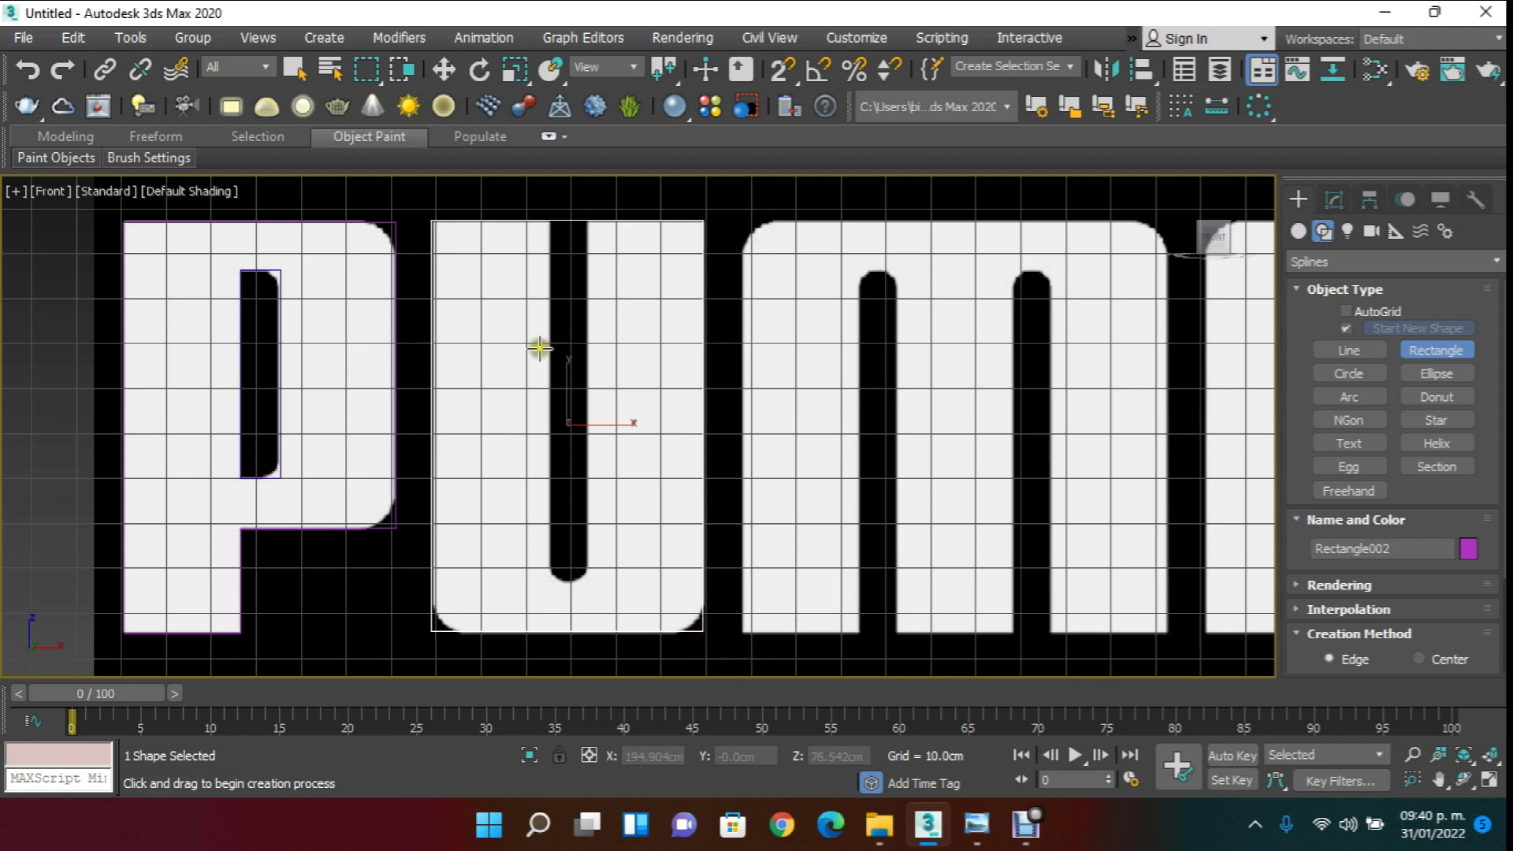
pyautogui.moveTo(548, 202); pyautogui.dragTo(588, 581)
# - Draw rectangles around the M's outer outline and its left slot, extending the slot rectangle slightly below the letter
pyautogui.moveTo(848, 432); pyautogui.dragTo(639, 411, button='middle')
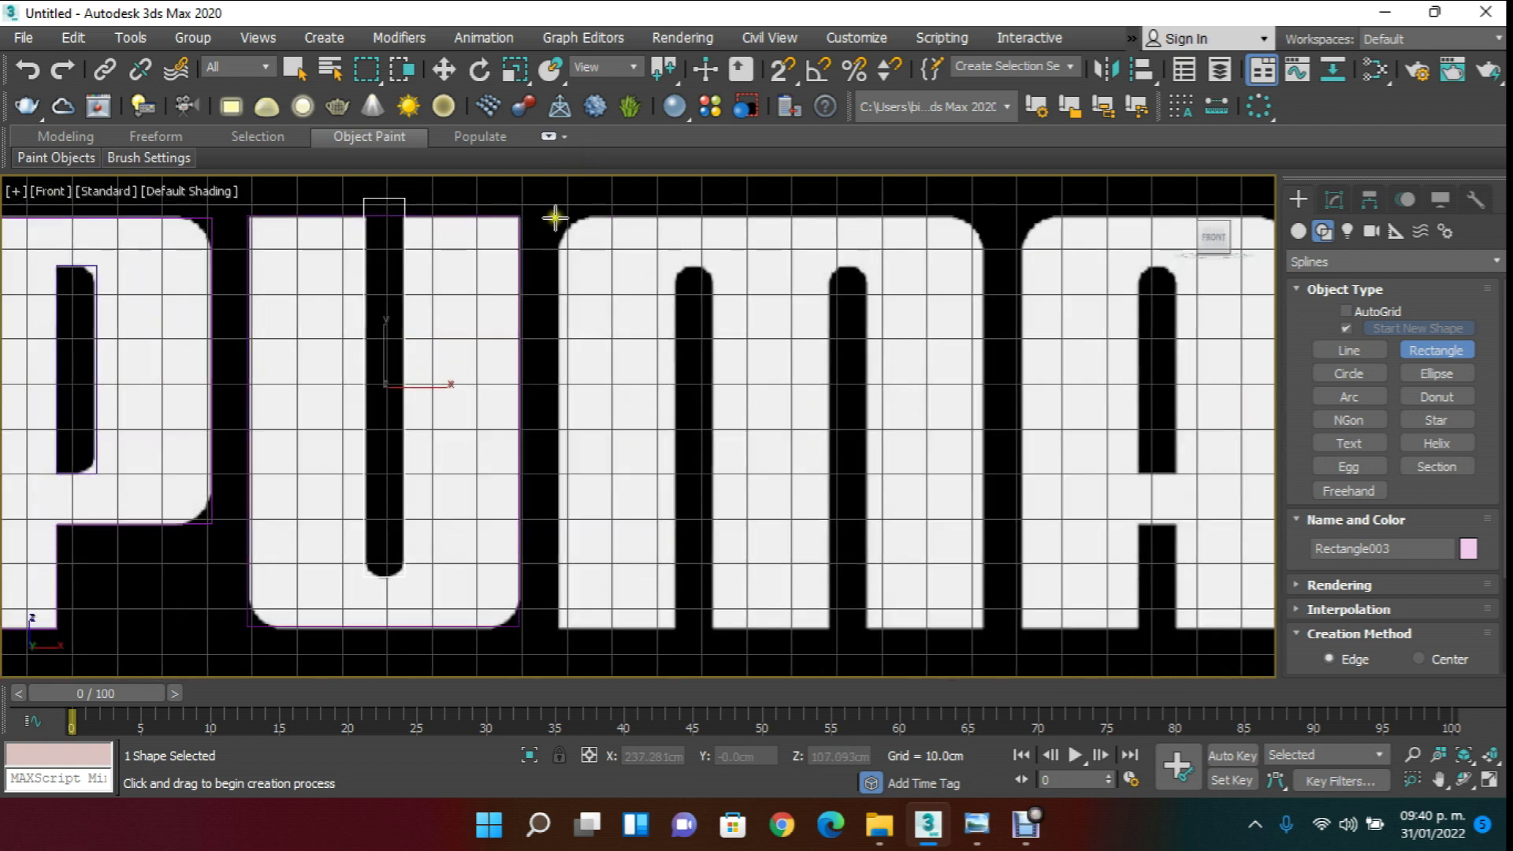
pyautogui.moveTo(557, 215); pyautogui.dragTo(984, 628)
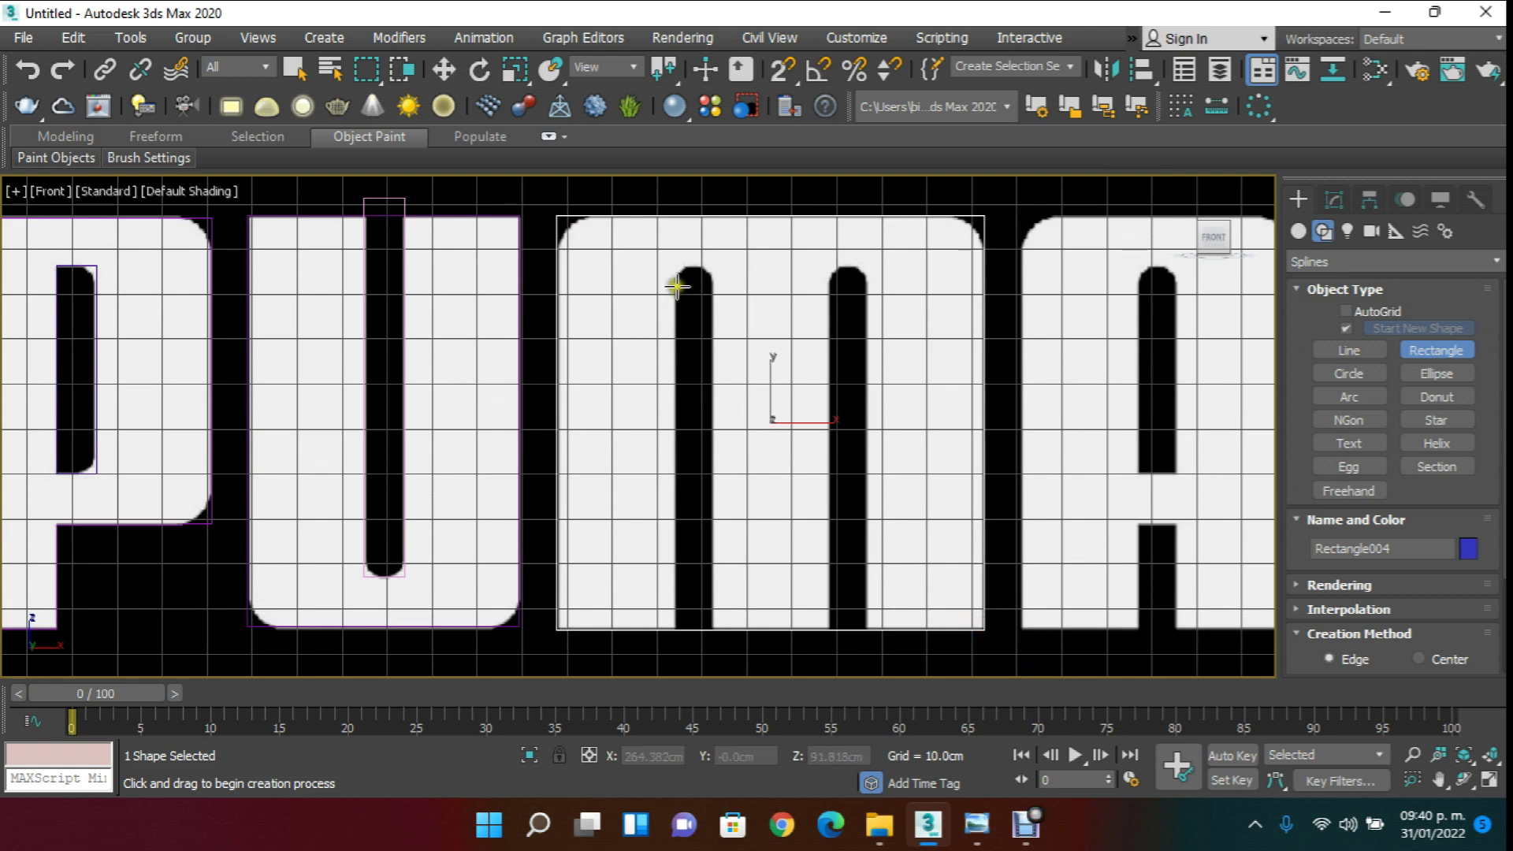
pyautogui.moveTo(673, 261); pyautogui.dragTo(713, 643)
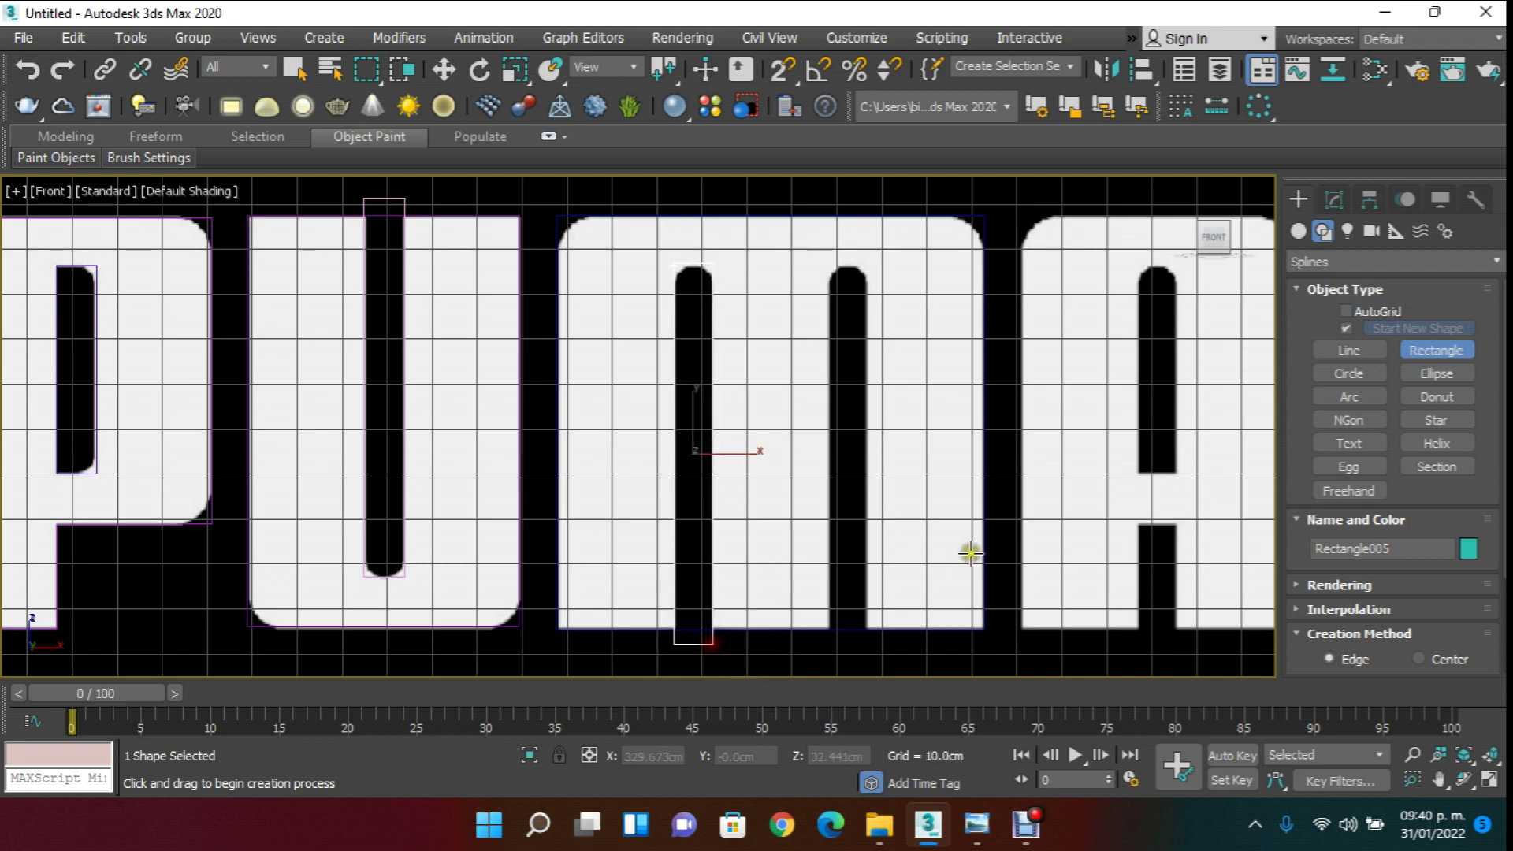
# - Clone the M's left slot rectangle horizontally onto the M's right slot as a single Copy
pyautogui.click(444, 71)
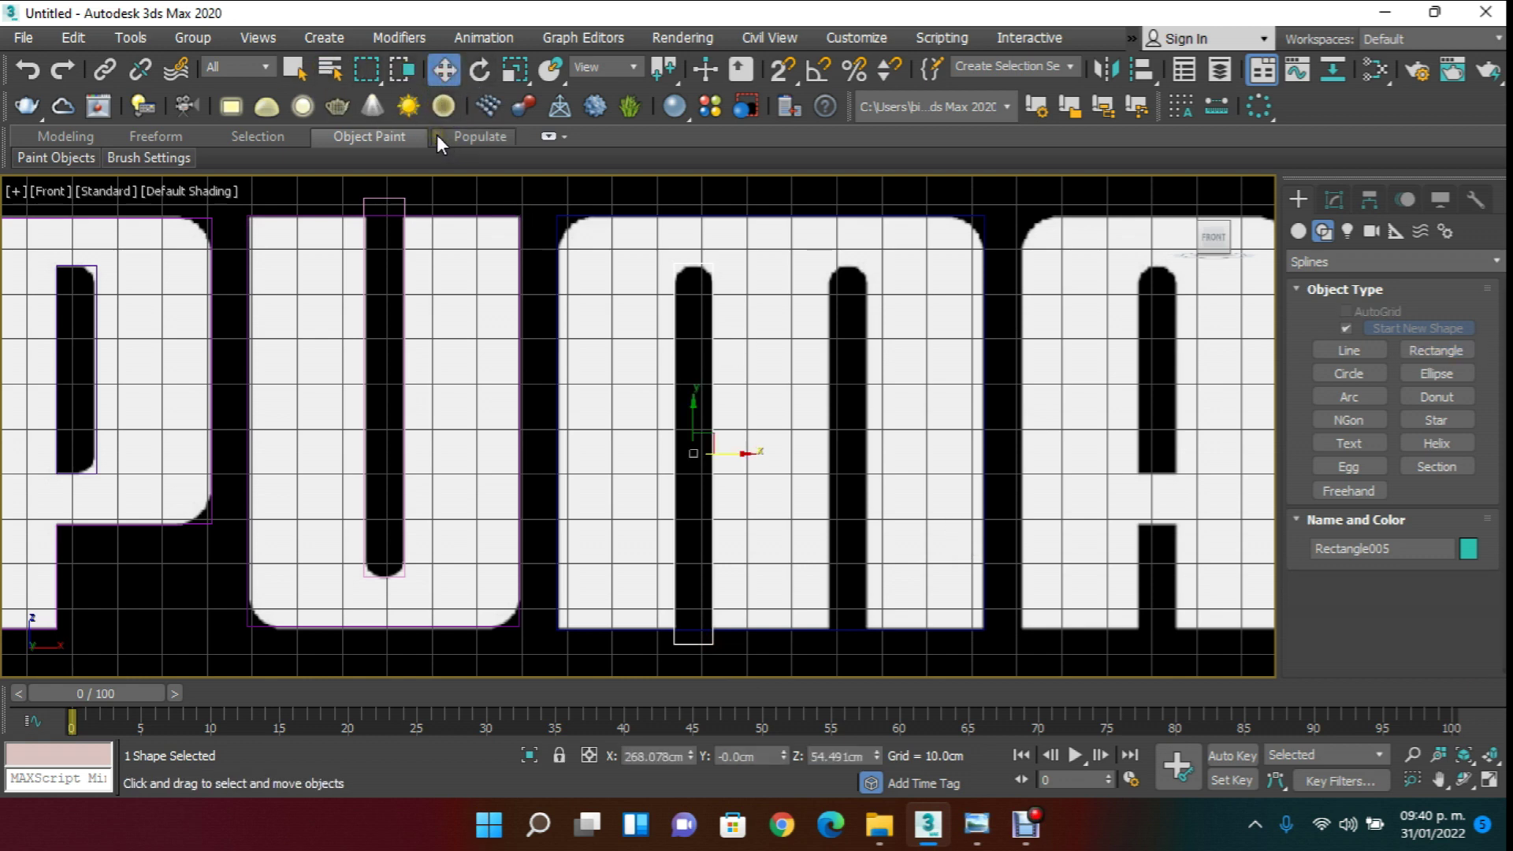
pyautogui.moveTo(735, 450)
pyautogui.keyDown('shift'); pyautogui.mouseDown()
pyautogui.moveTo(888, 492)
pyautogui.moveTo(769, 495)
pyautogui.mouseUp(); pyautogui.keyUp('shift')
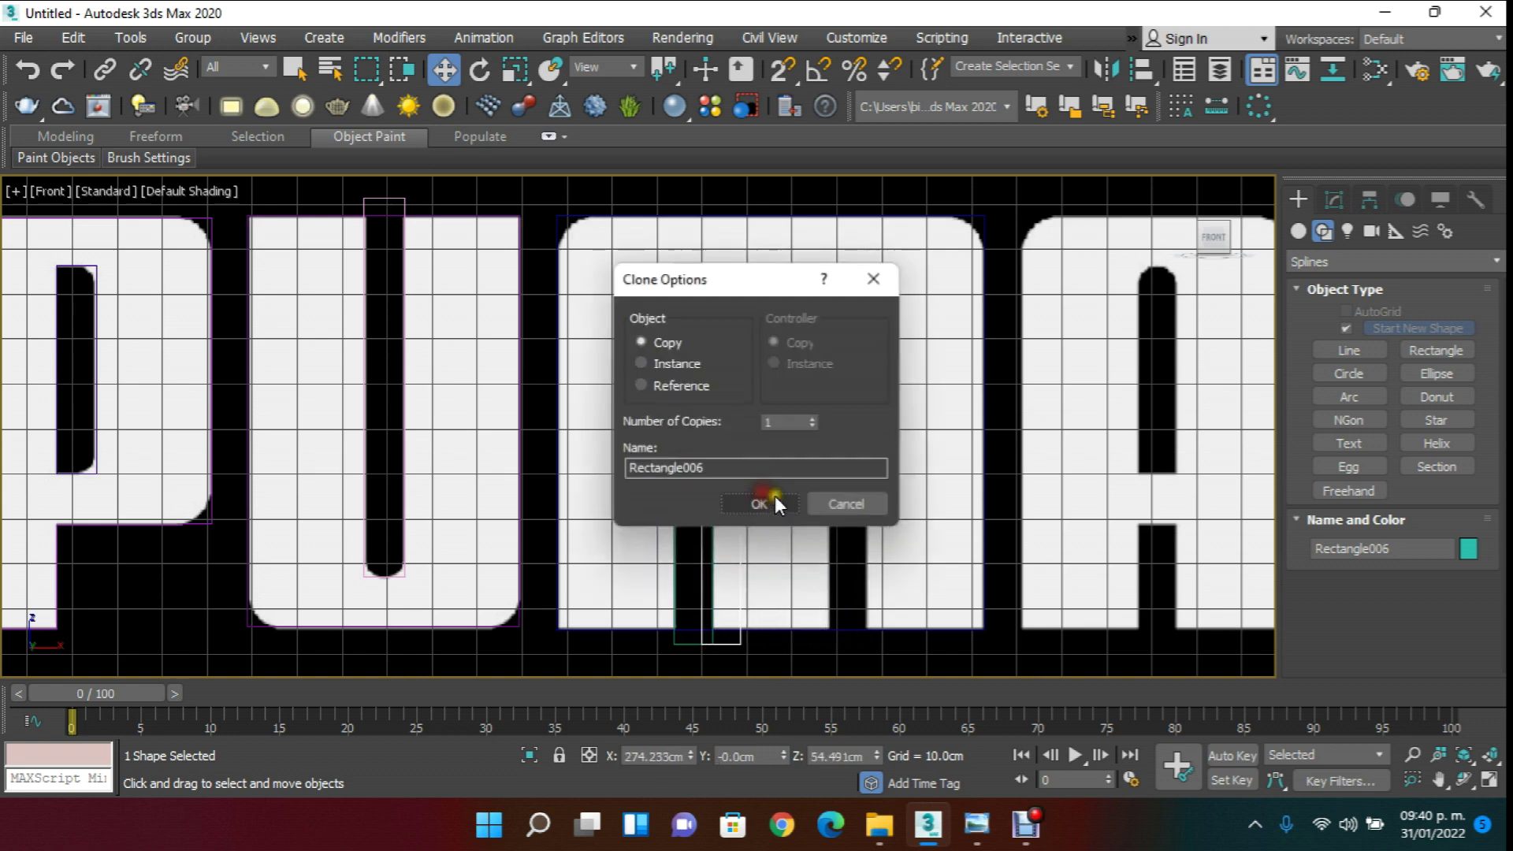
pyautogui.click(839, 504)
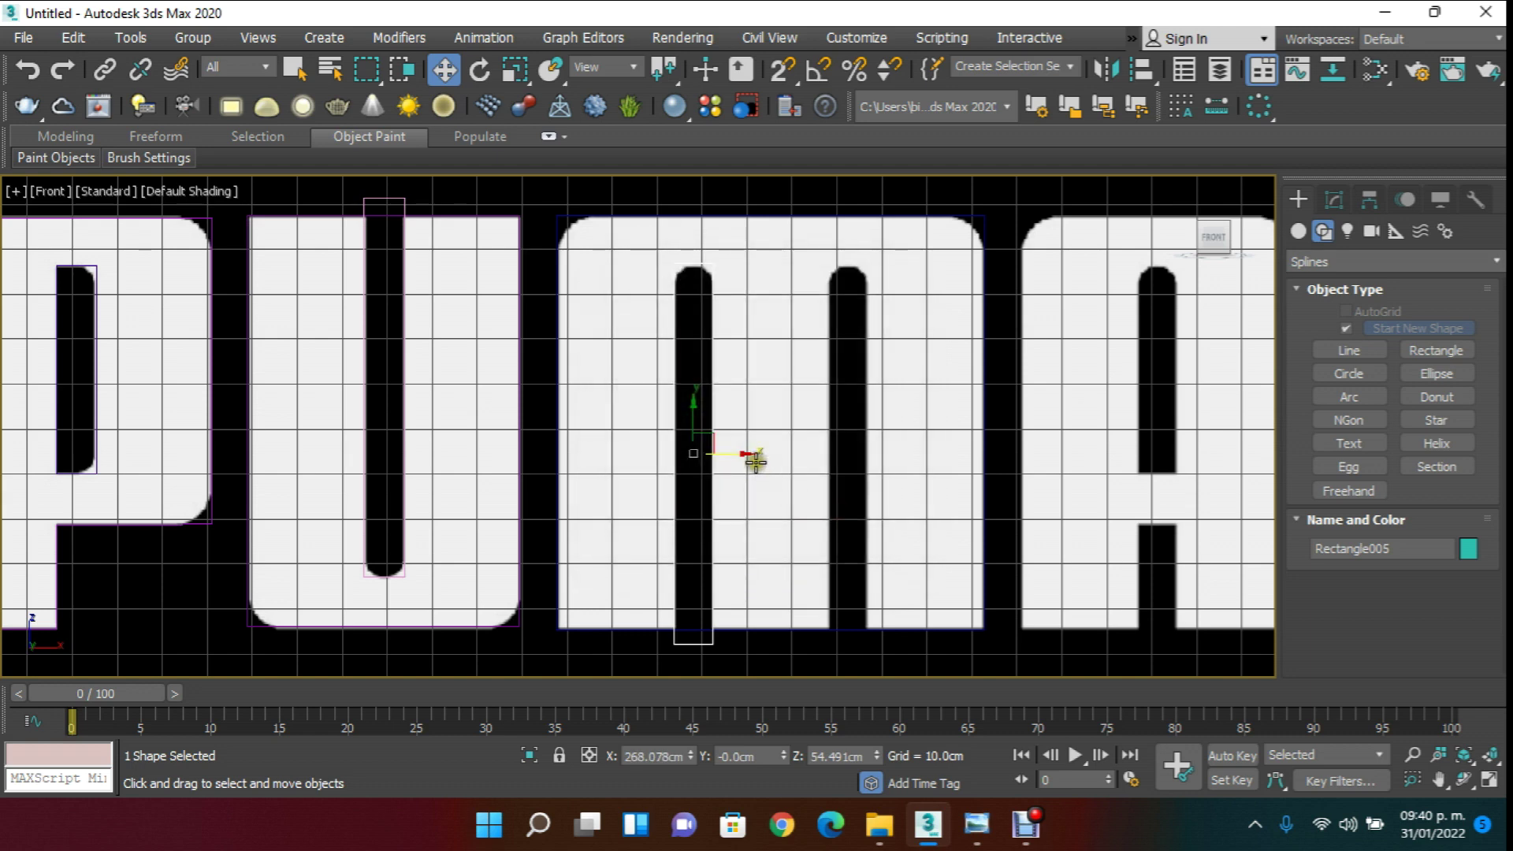
pyautogui.keyDown('shift'); pyautogui.moveTo(733, 451); pyautogui.dragTo(888, 469); pyautogui.keyUp('shift')
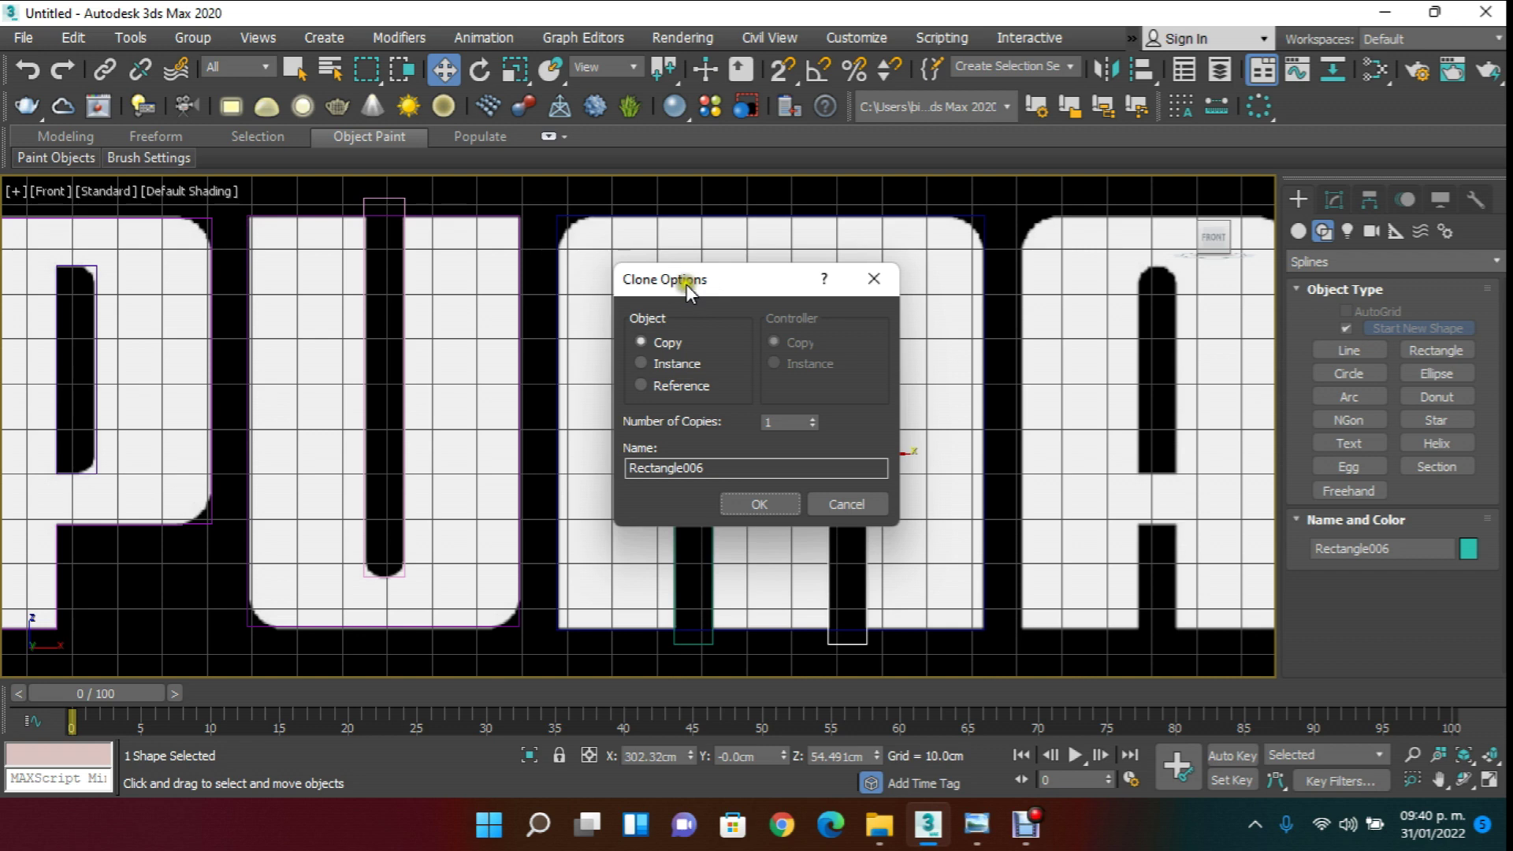
pyautogui.click(750, 499)
# - Draw rectangles around the A's outer outline, its upper opening and its lower slot, extending the lower one past the baseline
pyautogui.moveTo(831, 425)
pyautogui.mouseDown(button='middle')
pyautogui.moveTo(769, 398)
pyautogui.moveTo(567, 426)
pyautogui.mouseUp(button='middle')
pyautogui.scroll(-3, 662, 405)
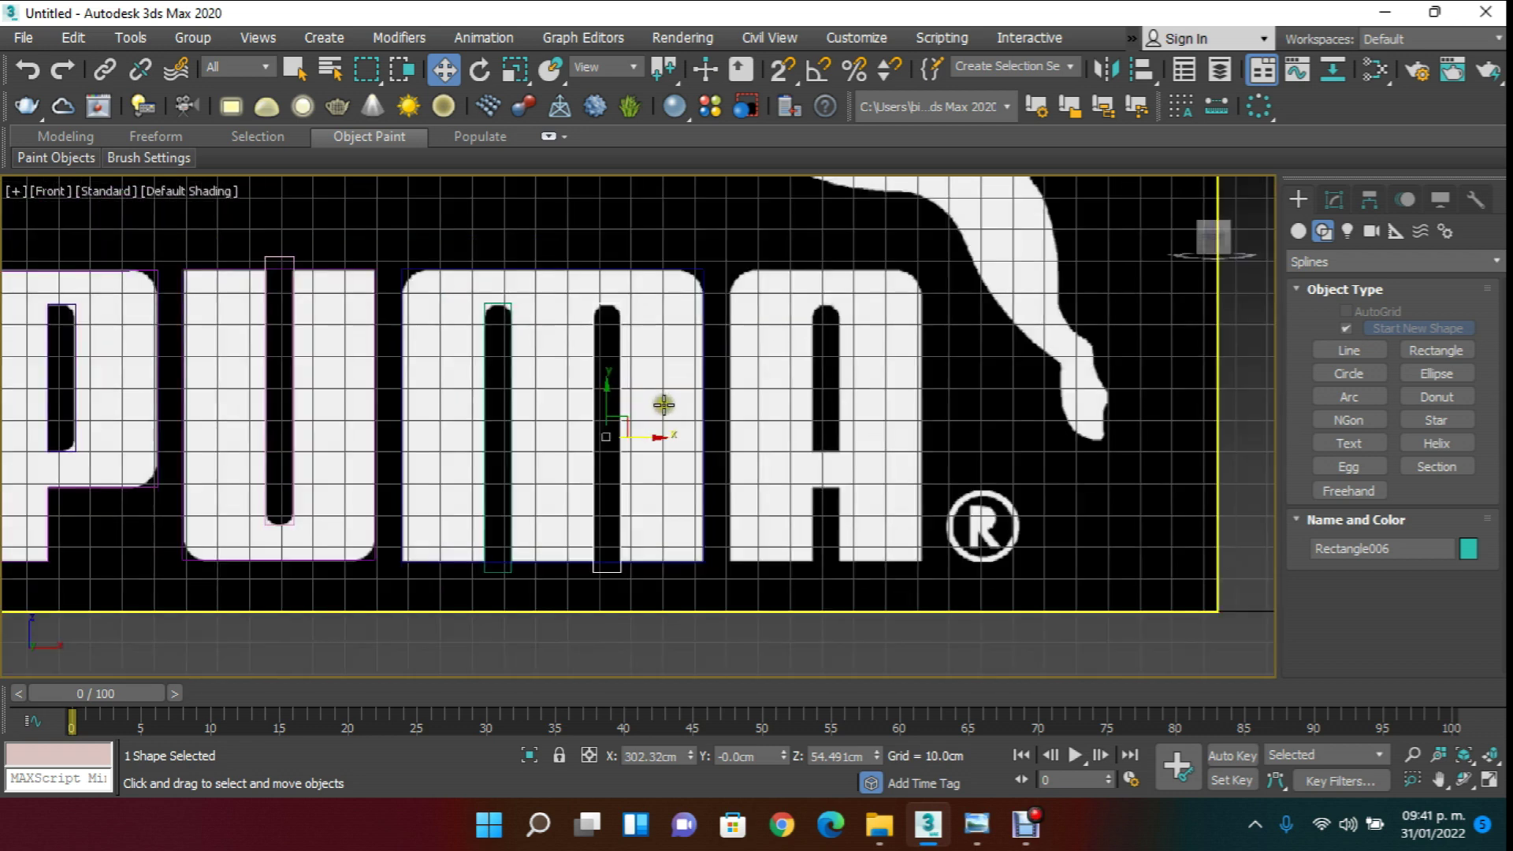
pyautogui.scroll(3, 835, 402)
pyautogui.click(1449, 353)
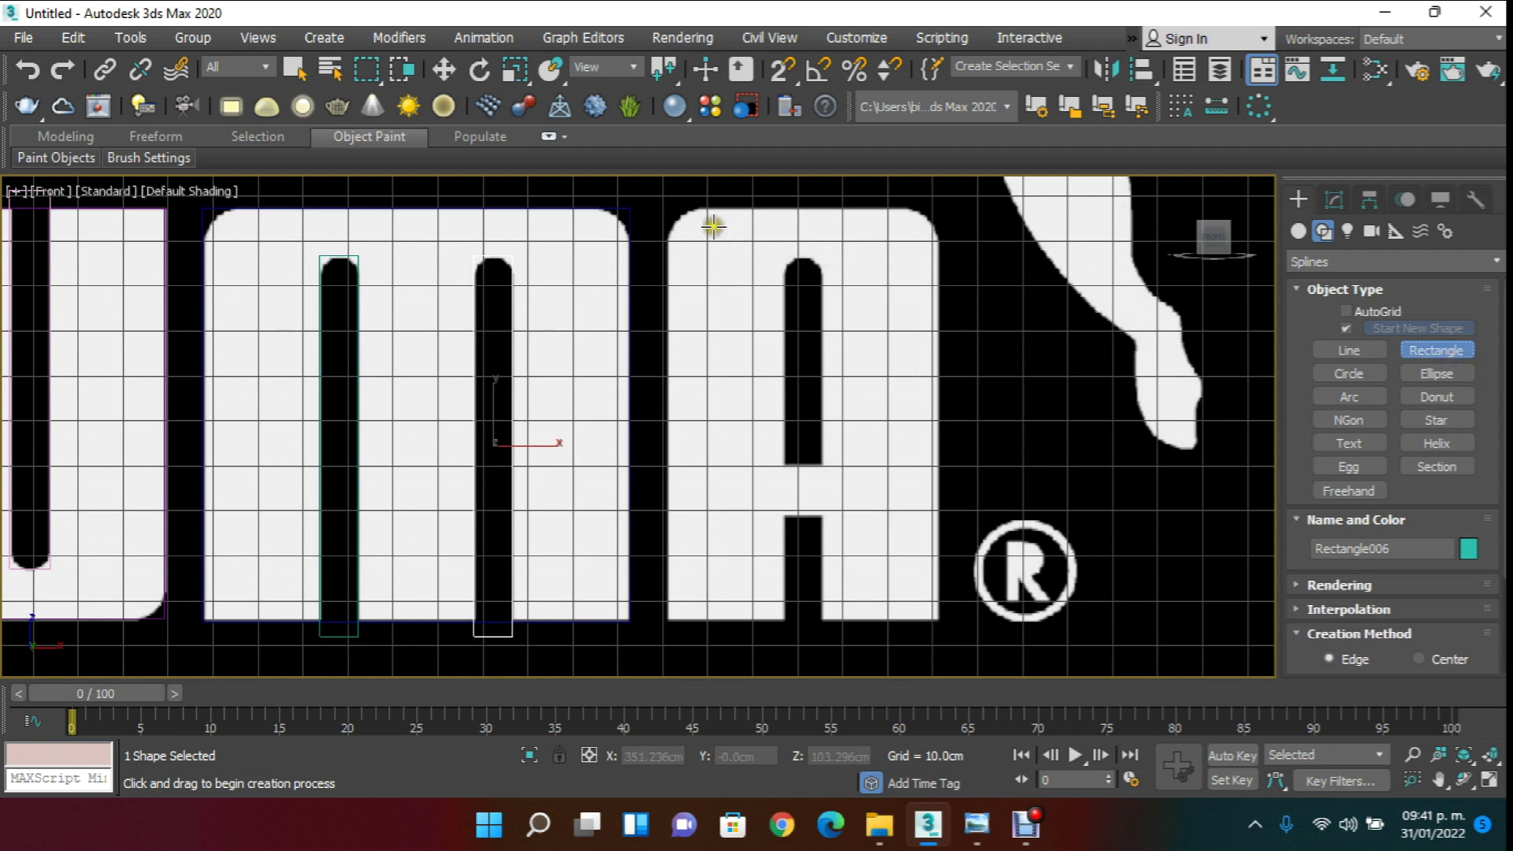
pyautogui.moveTo(669, 207); pyautogui.dragTo(938, 619)
pyautogui.moveTo(782, 256); pyautogui.dragTo(820, 464)
pyautogui.moveTo(782, 513); pyautogui.dragTo(821, 643)
# - Place a Text spline in the empty area beside the reference plane, to the right of the registered-trademark symbol
pyautogui.scroll(-3, 887, 473)
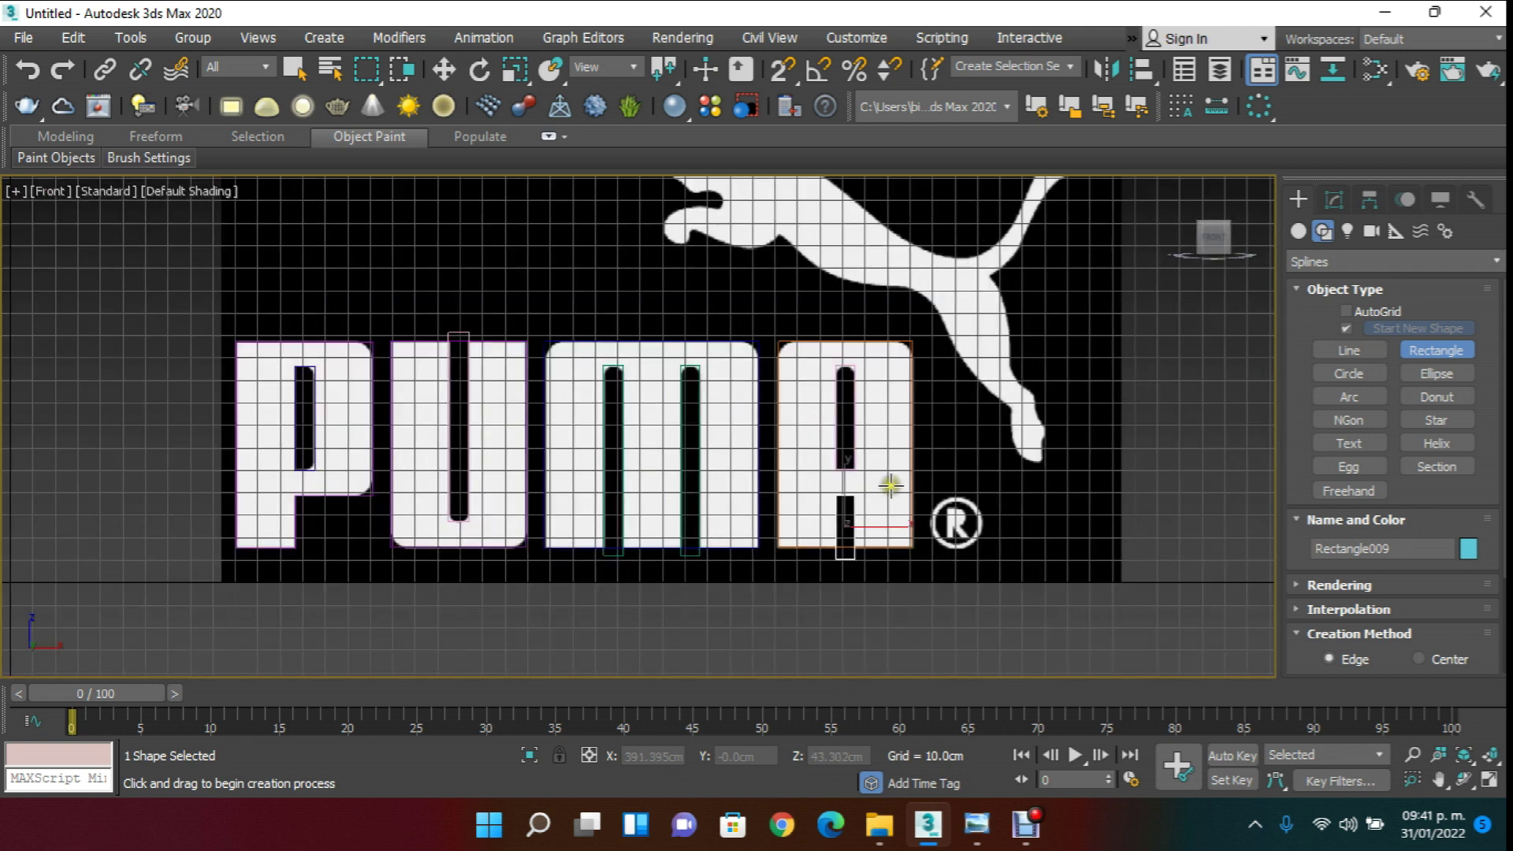
pyautogui.scroll(1, 870, 434)
pyautogui.scroll(3, 951, 537)
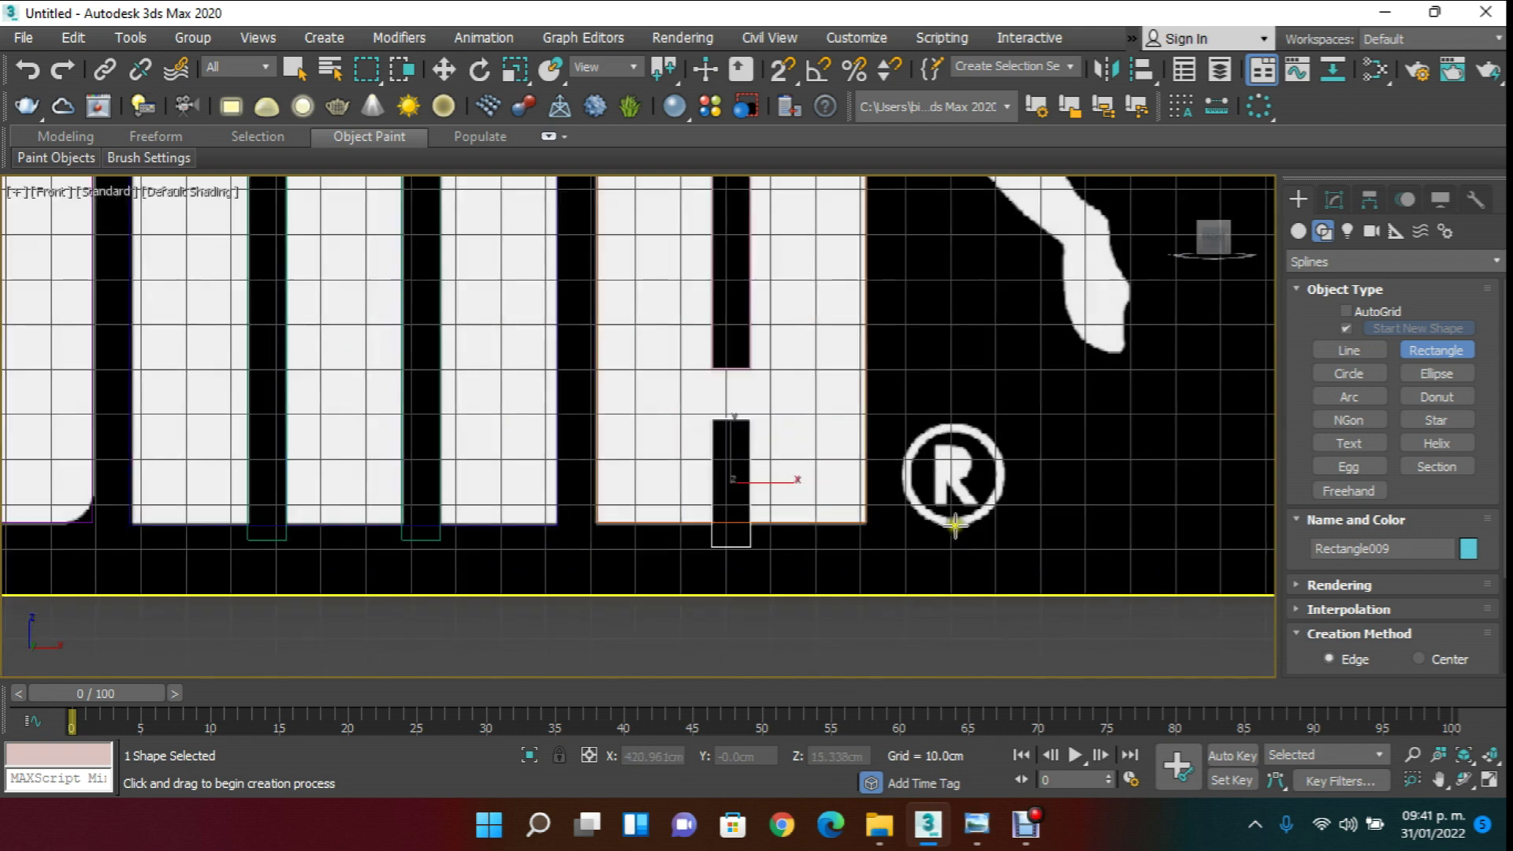
pyautogui.scroll(3, 975, 483)
pyautogui.scroll(1, 976, 485)
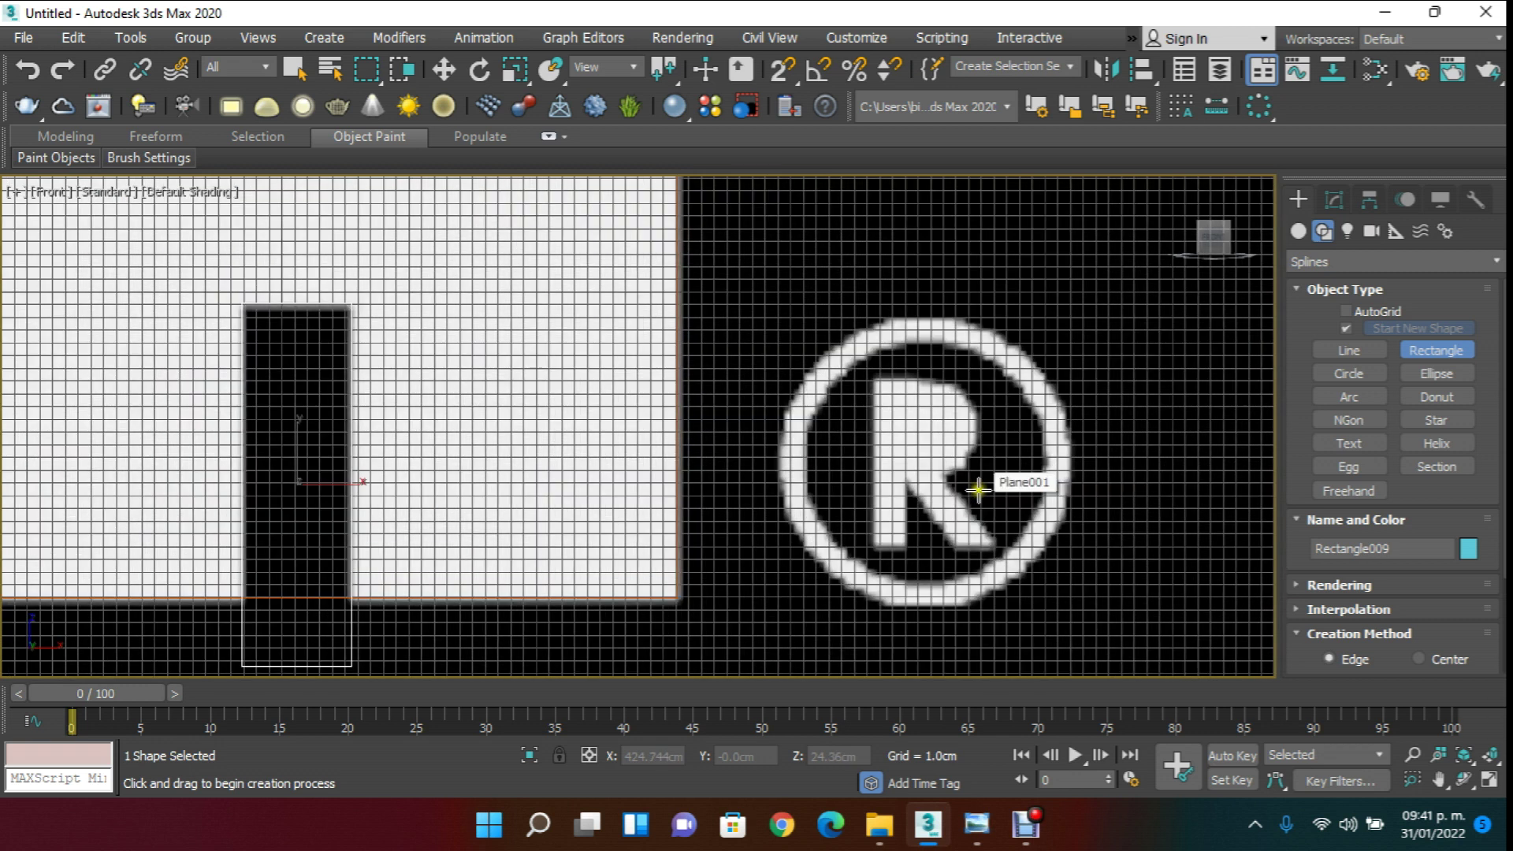
pyautogui.moveTo(979, 482); pyautogui.dragTo(953, 482, button='middle')
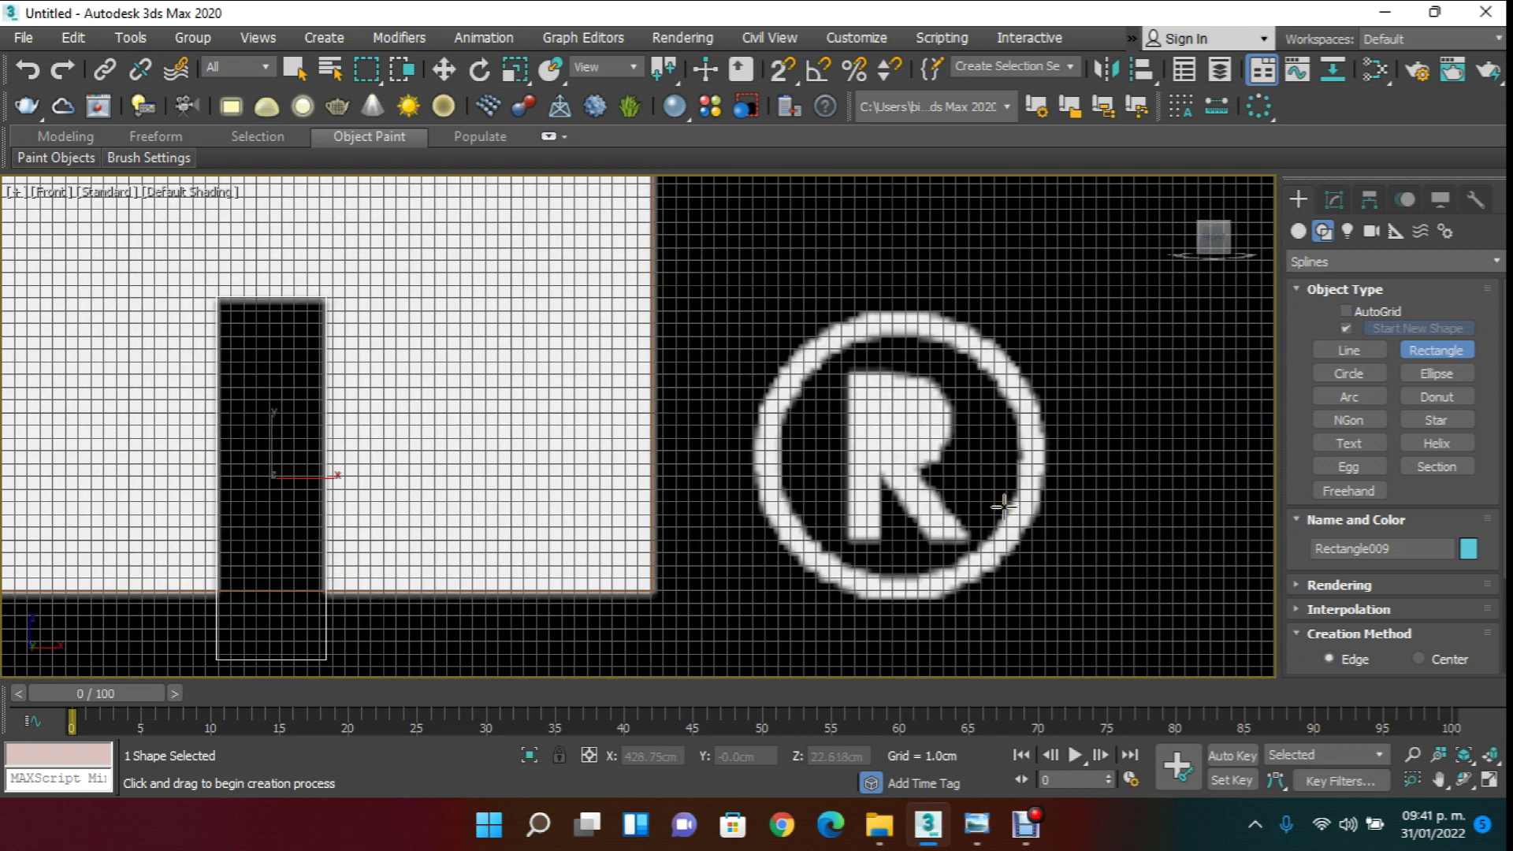
pyautogui.scroll(-8, 898, 417)
pyautogui.scroll(4, 896, 409)
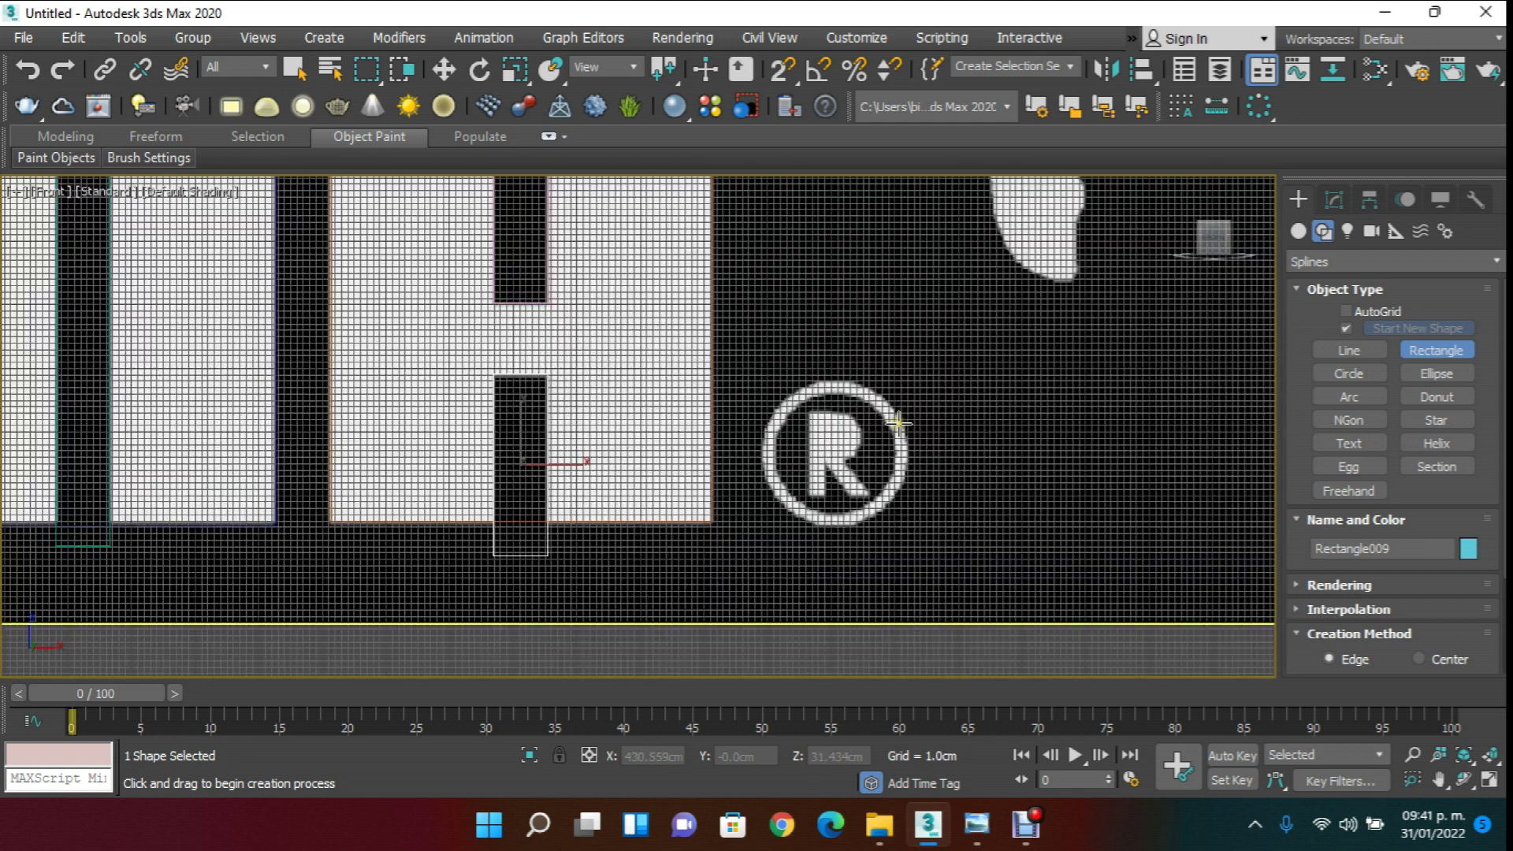
pyautogui.click(1299, 191)
pyautogui.scroll(-5, 777, 352)
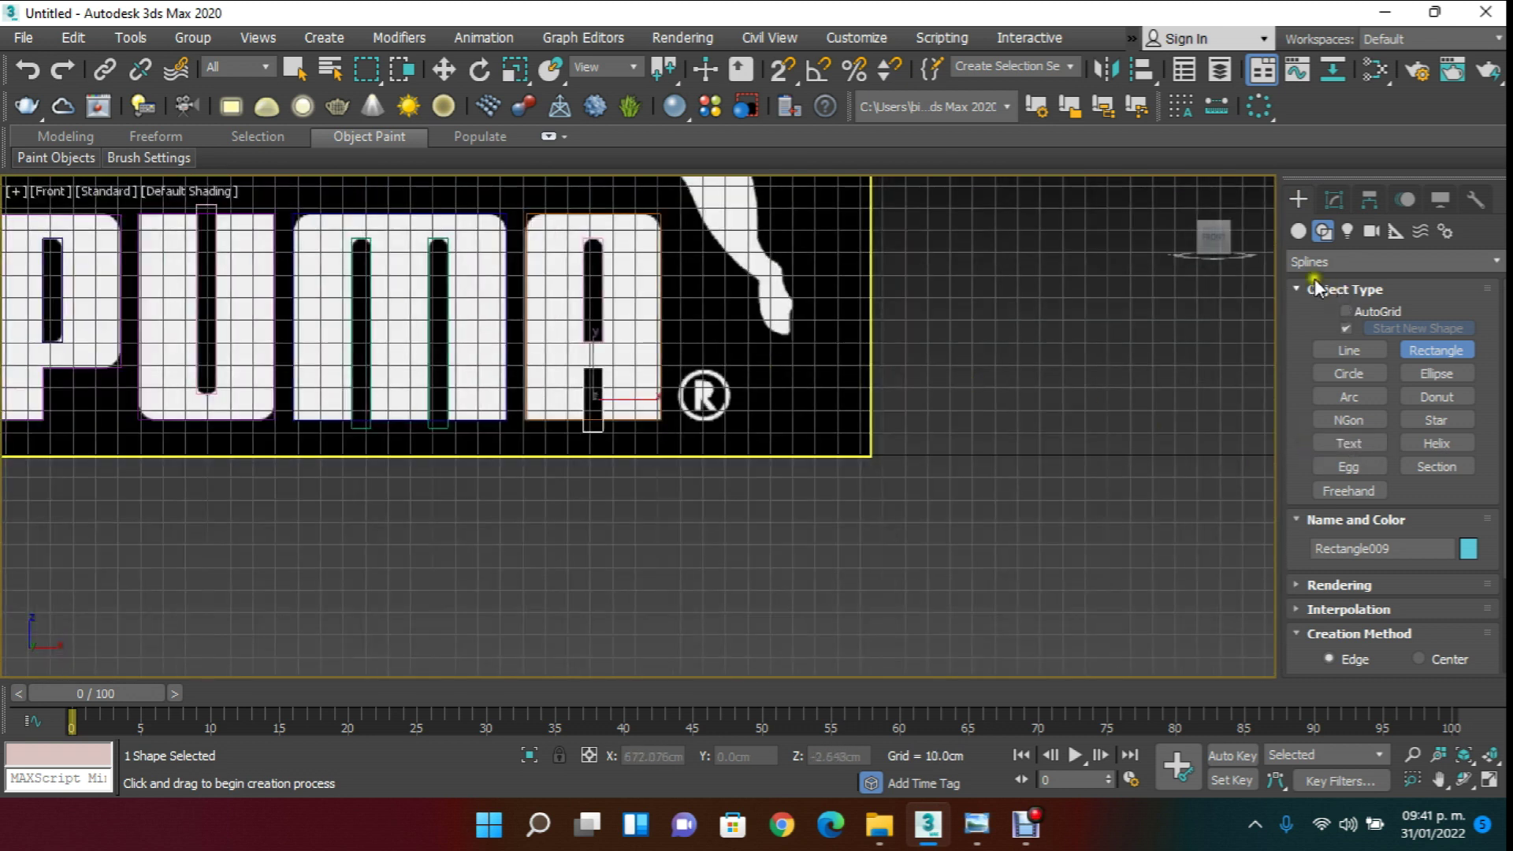
pyautogui.click(1349, 443)
pyautogui.scroll(-2, 889, 399)
pyautogui.scroll(4, 888, 399)
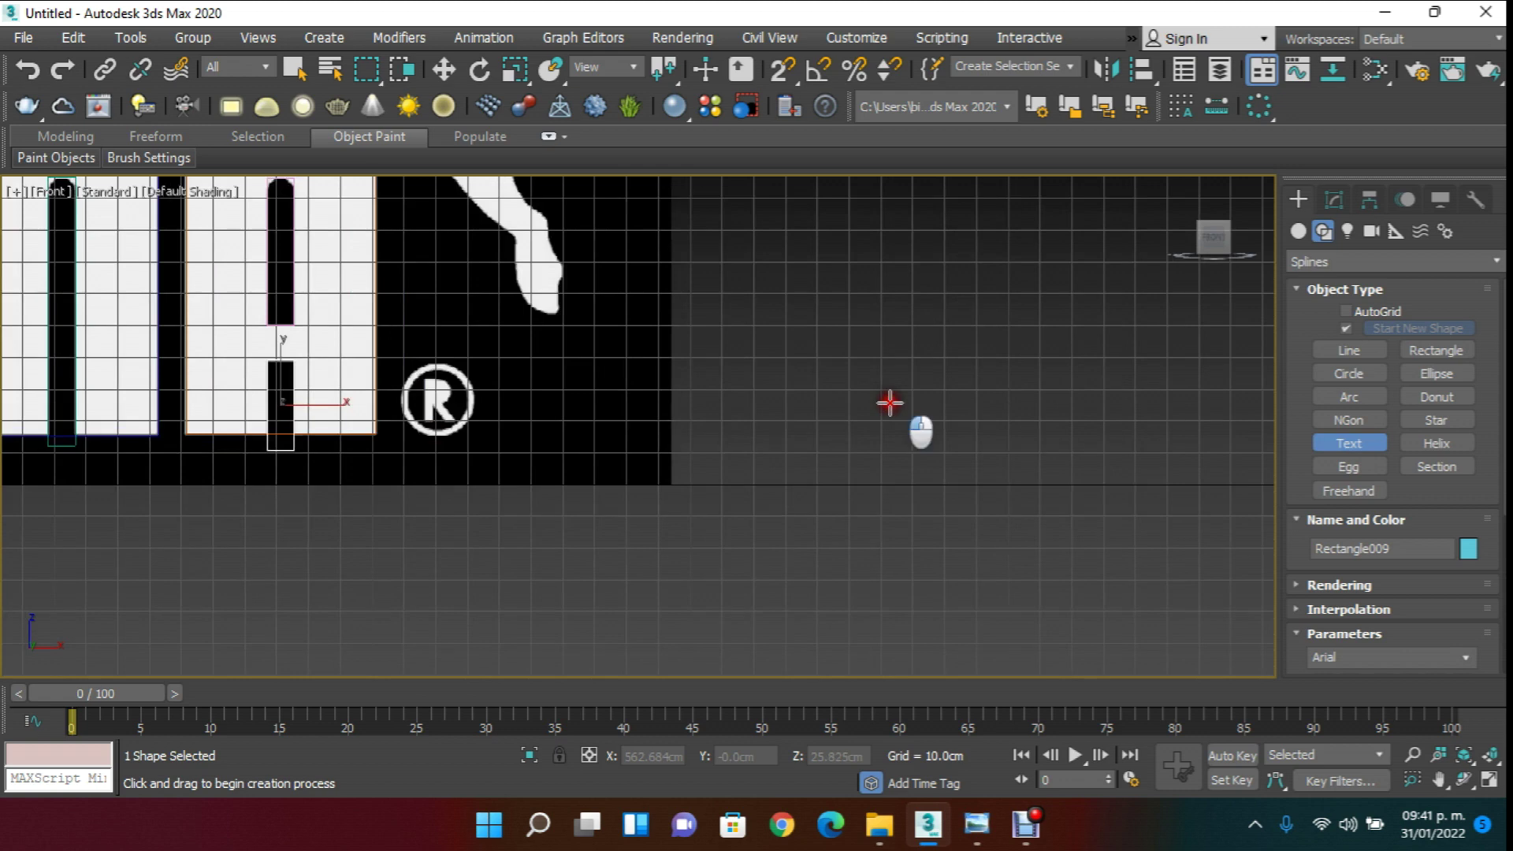
pyautogui.click(891, 399)
pyautogui.scroll(-3, 926, 421)
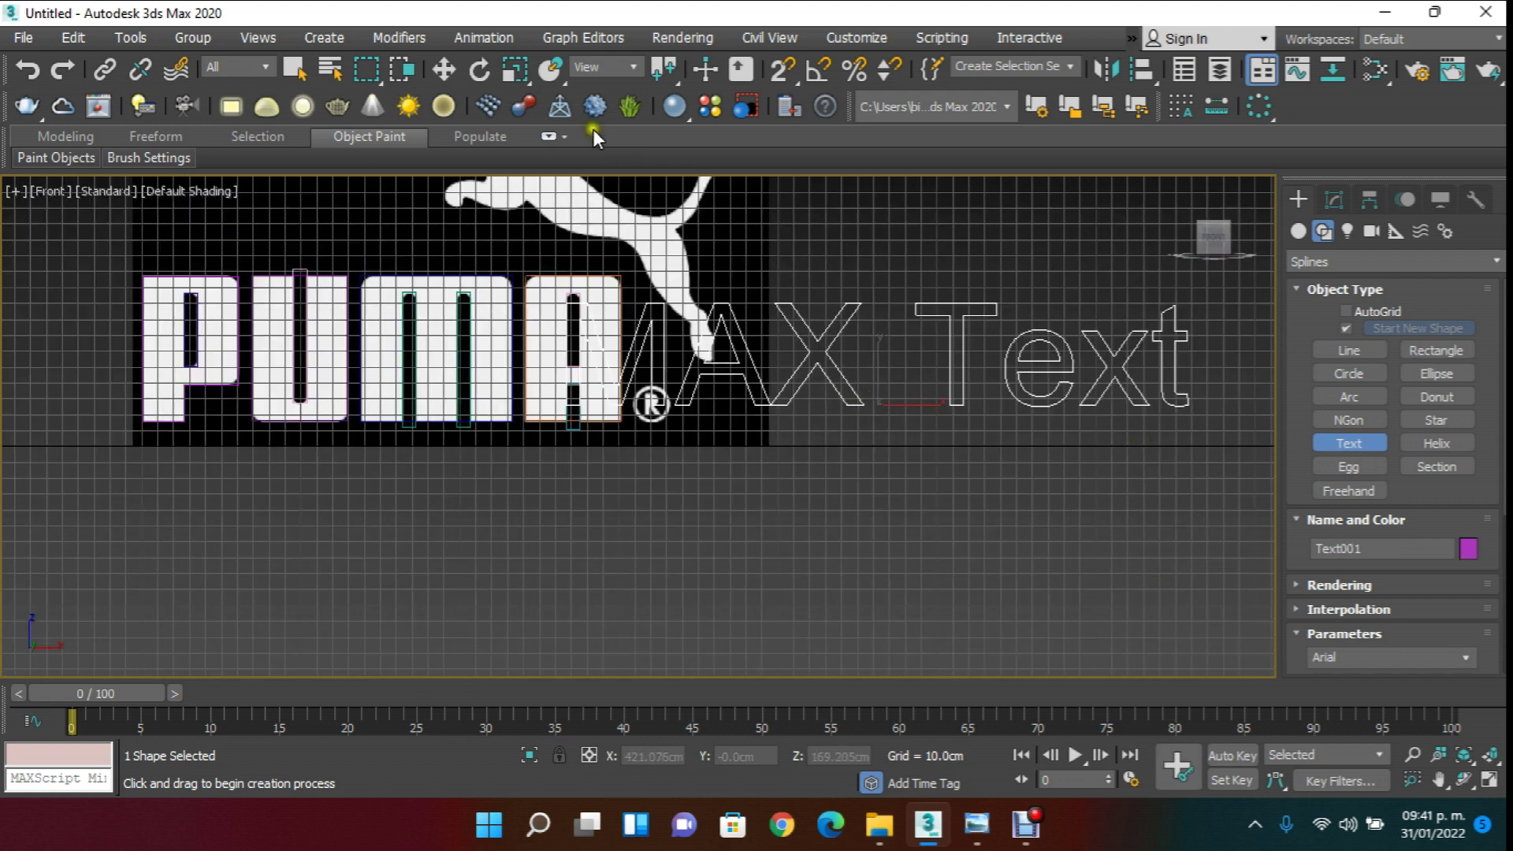
# - Replace the text spline's default content with the single letter R
pyautogui.click(441, 70)
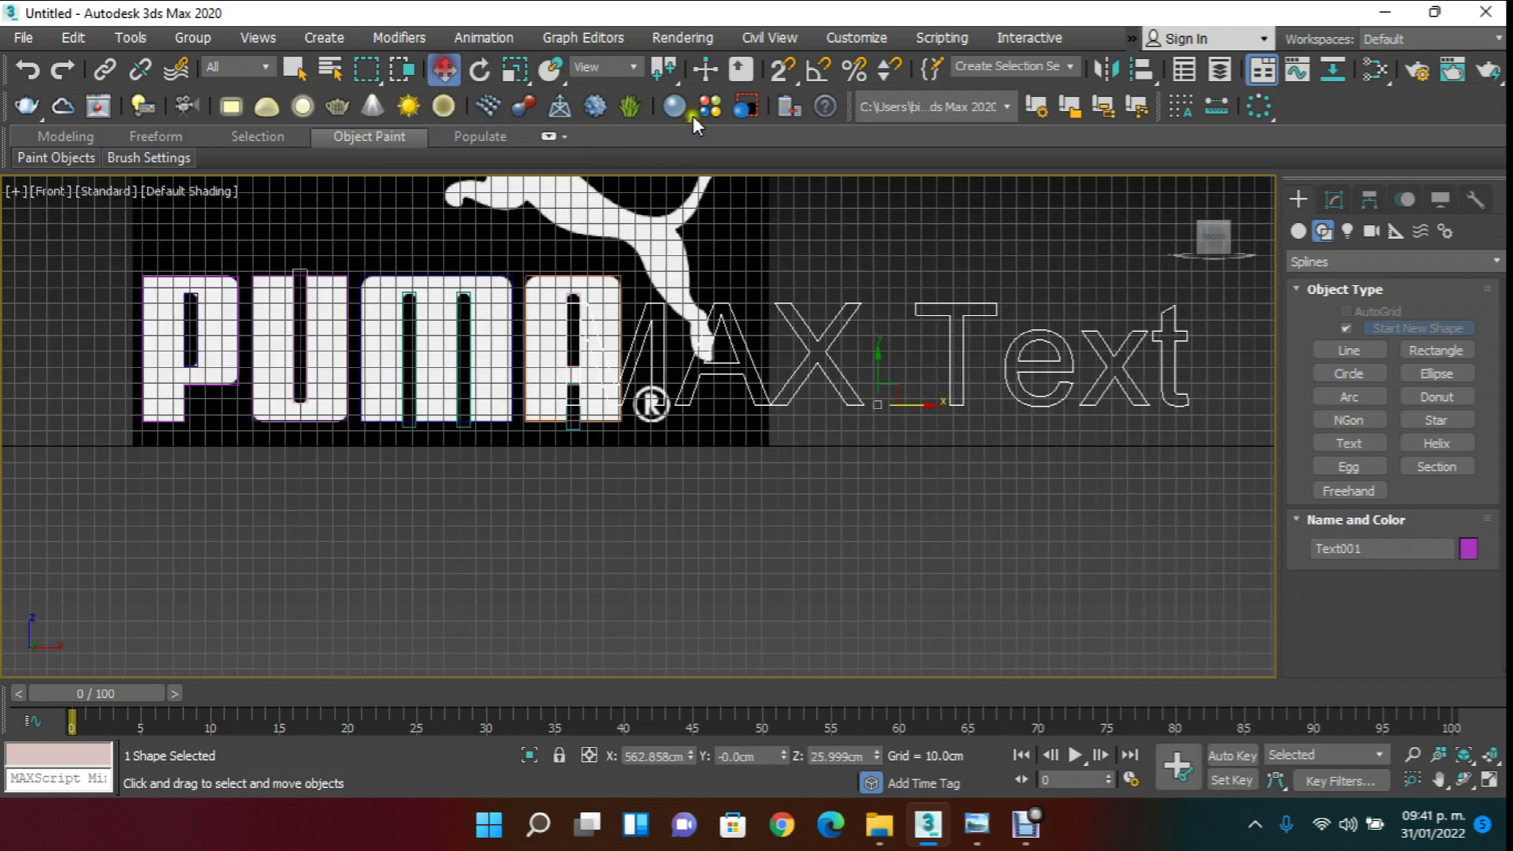
pyautogui.click(1332, 201)
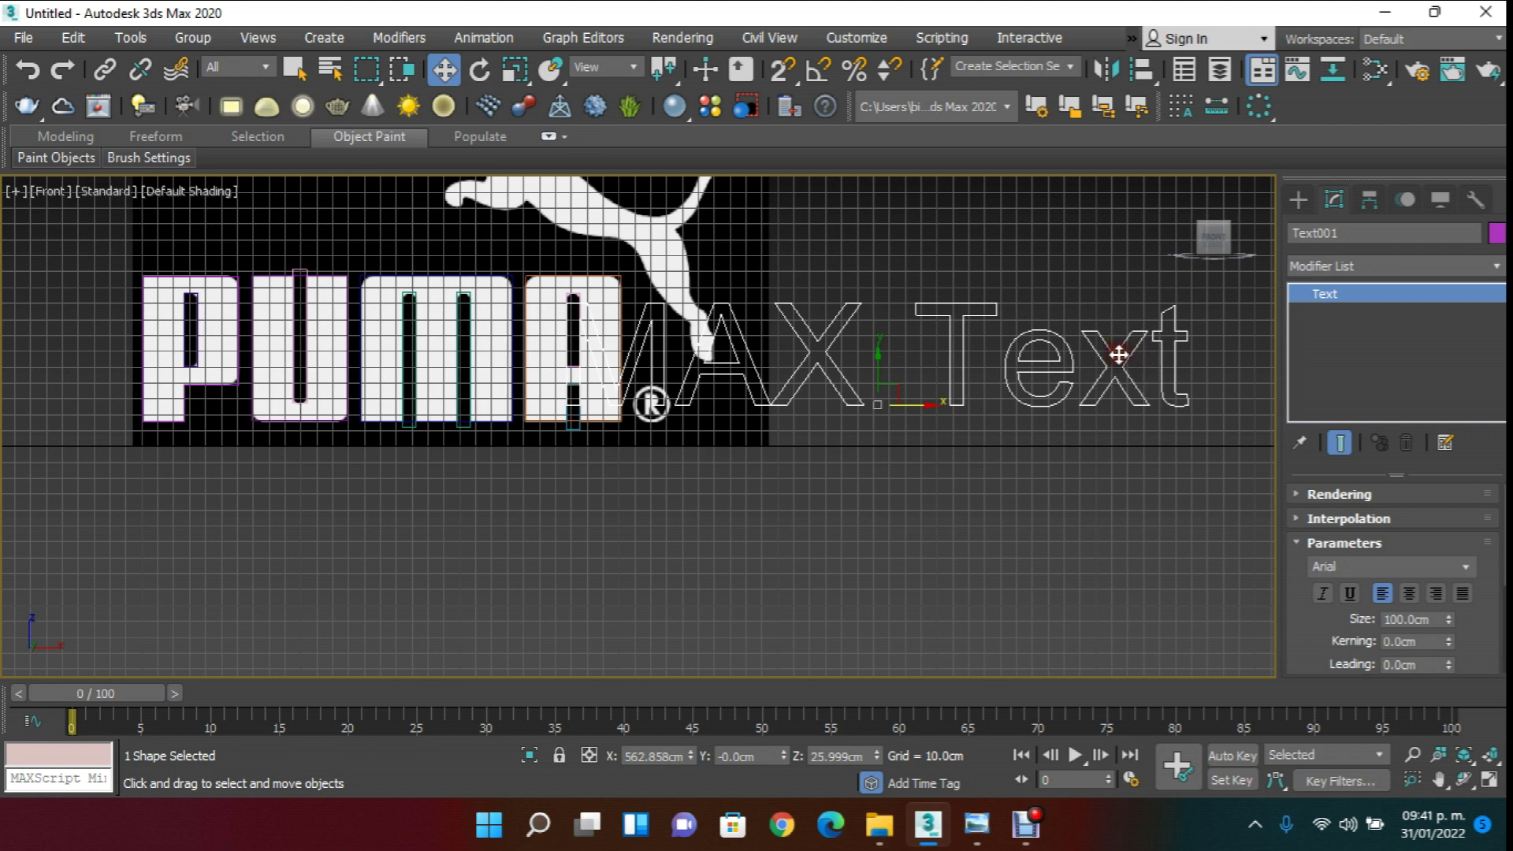
pyautogui.moveTo(1300, 625); pyautogui.dragTo(1300, 478)
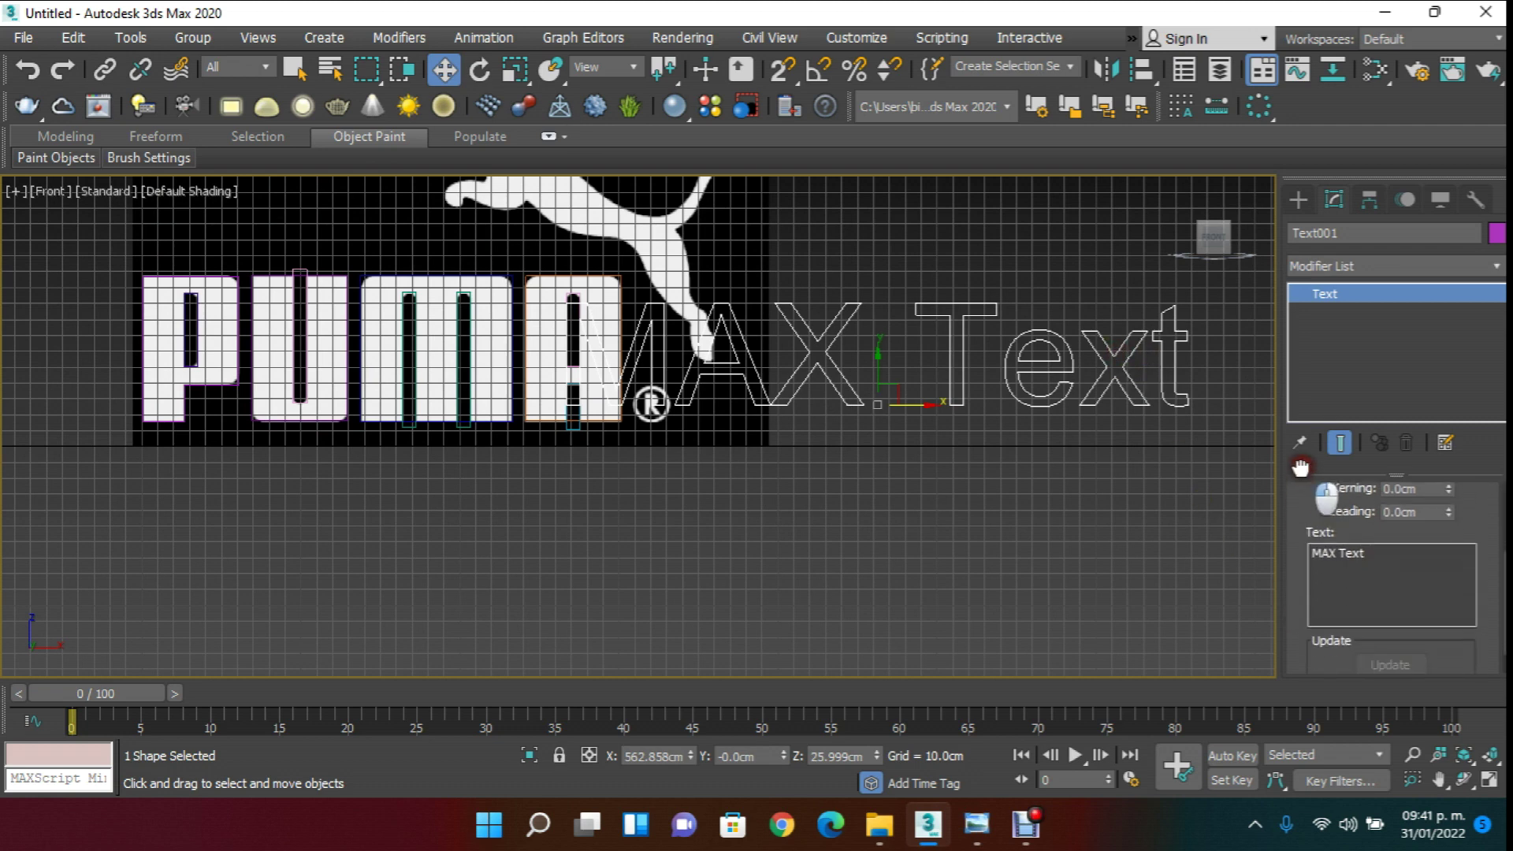
pyautogui.click(1377, 556)
pyautogui.moveTo(1377, 555); pyautogui.dragTo(1146, 543)
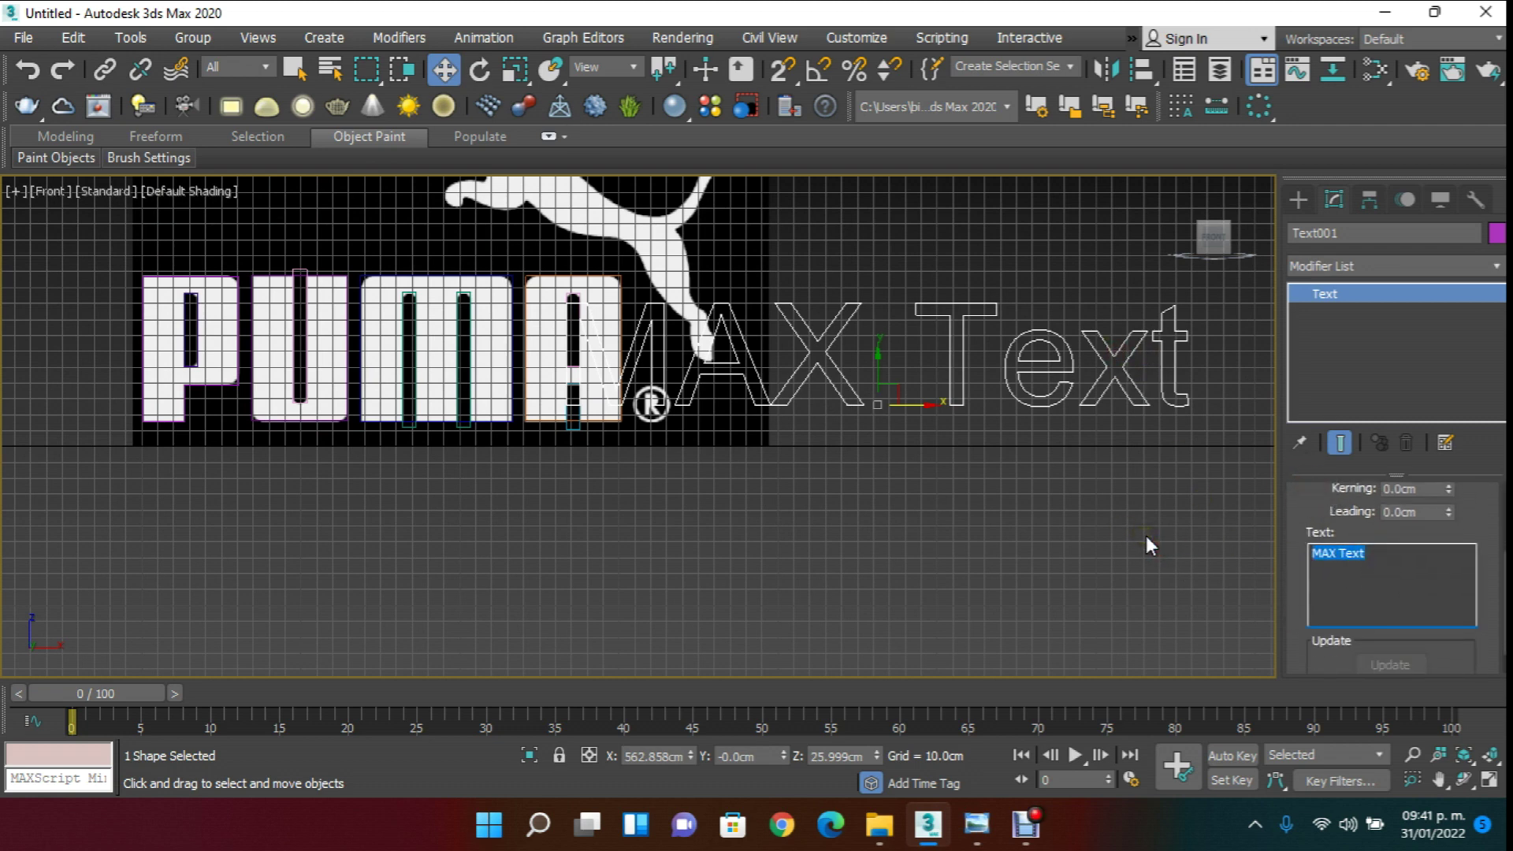
pyautogui.write('R')
# - Set the R text's font to Artifakt Element Bold, comparing fonts with the R in the registered-trademark symbol
pyautogui.moveTo(1309, 495); pyautogui.dragTo(1307, 678)
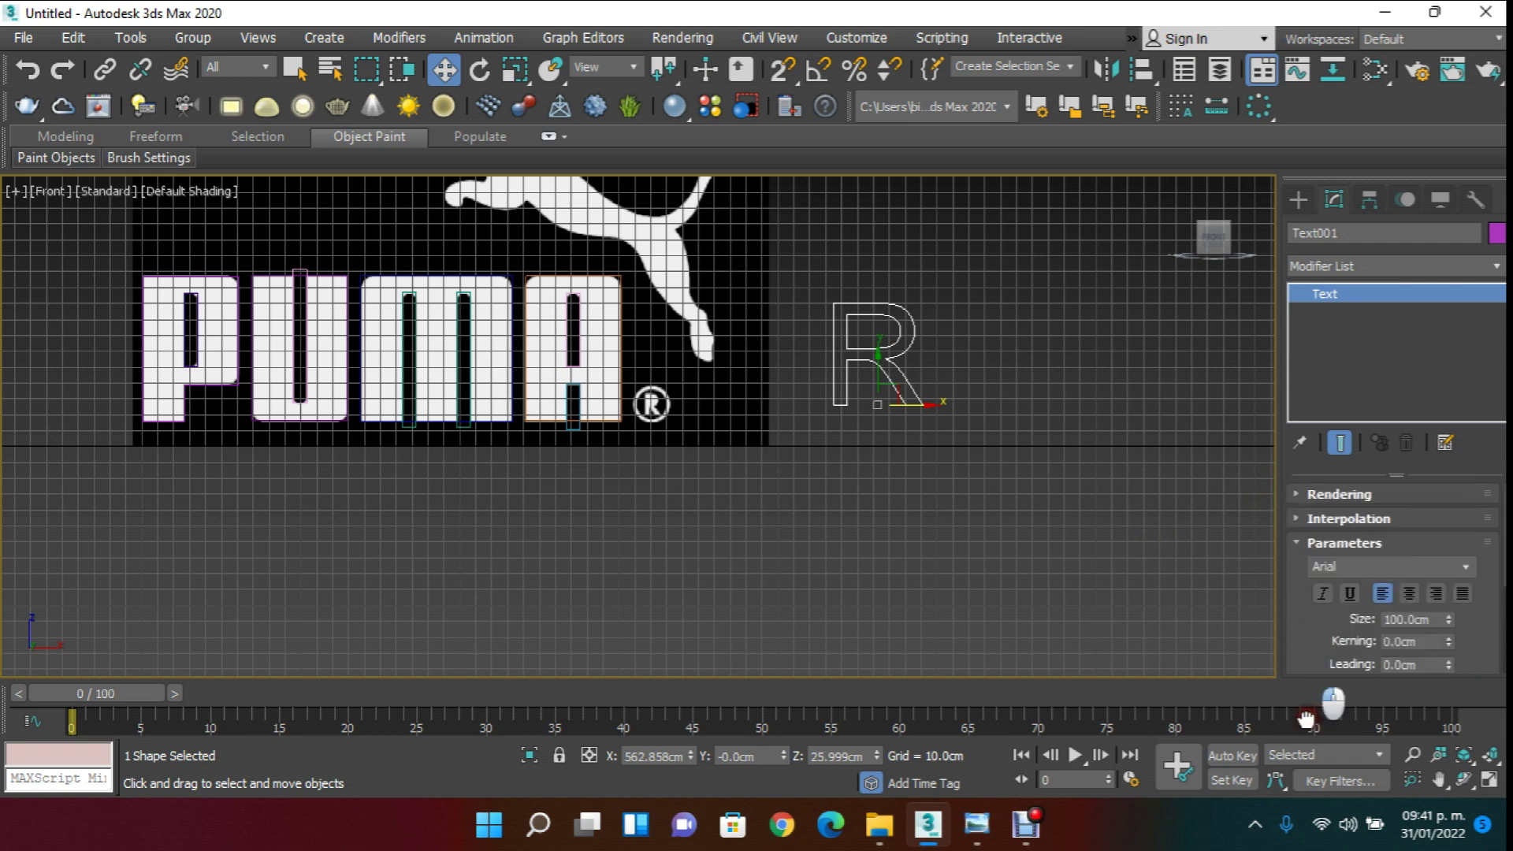
pyautogui.click(1464, 568)
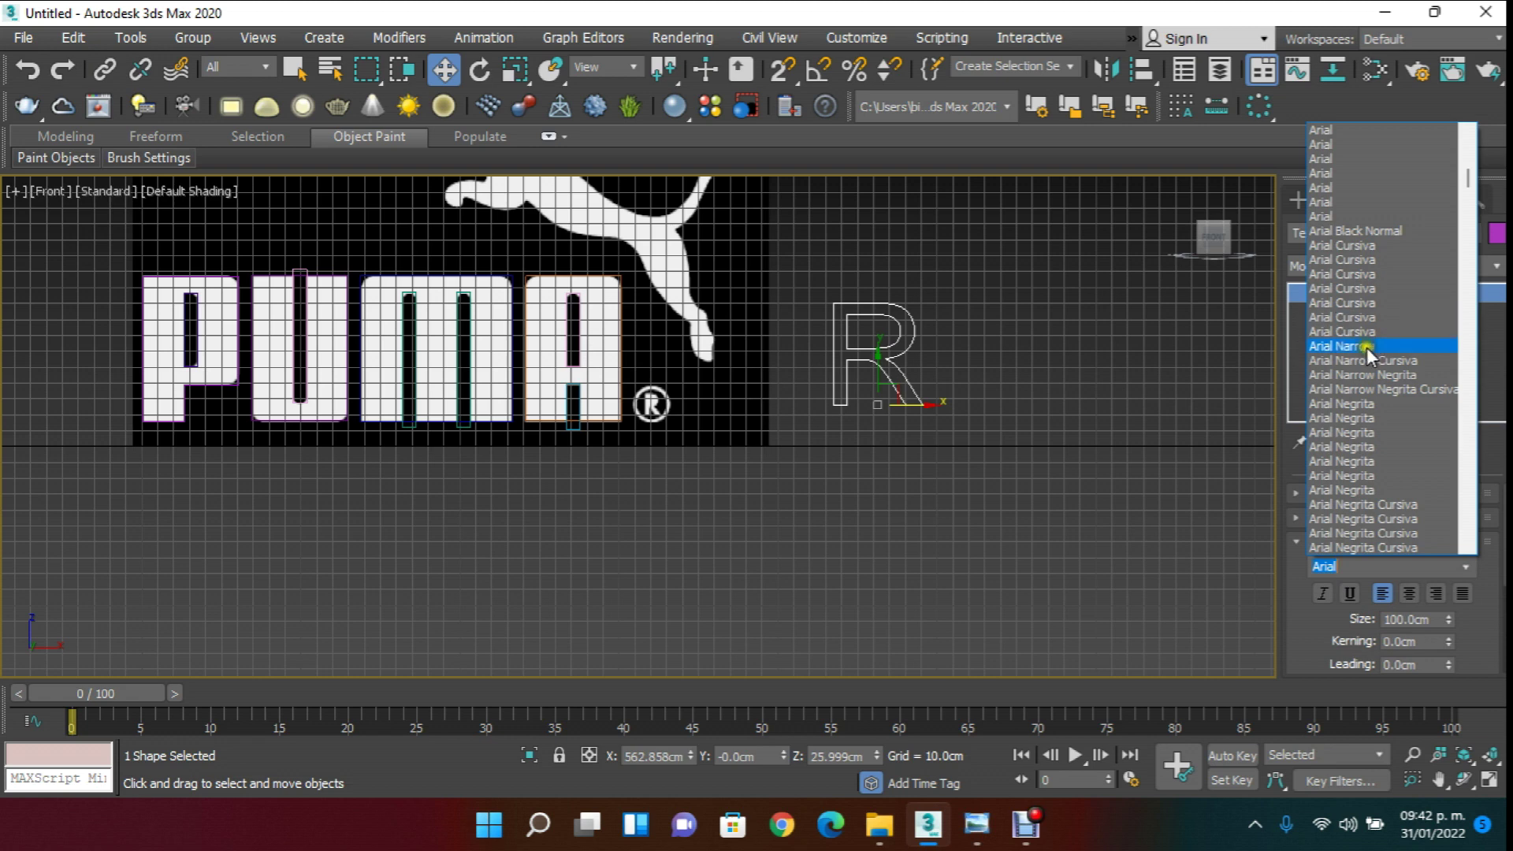
pyautogui.scroll(-3, 1364, 457)
pyautogui.scroll(-4, 1364, 457)
pyautogui.scroll(-1, 1364, 451)
pyautogui.press('Up')
pyautogui.press('Up')
pyautogui.press('Up')
pyautogui.press('Up')
pyautogui.press('Up')
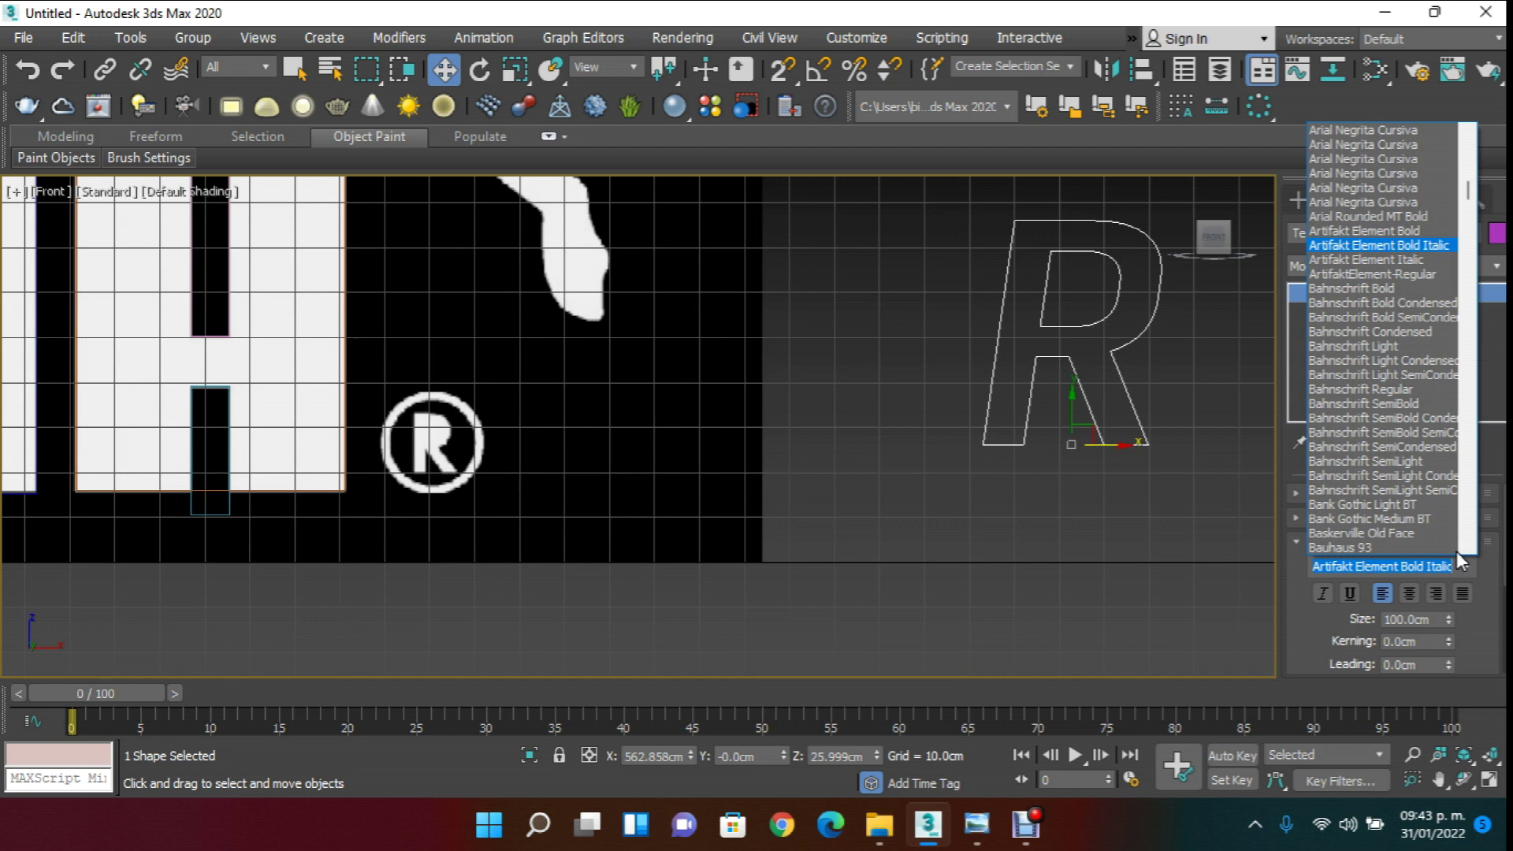
pyautogui.press('Up')
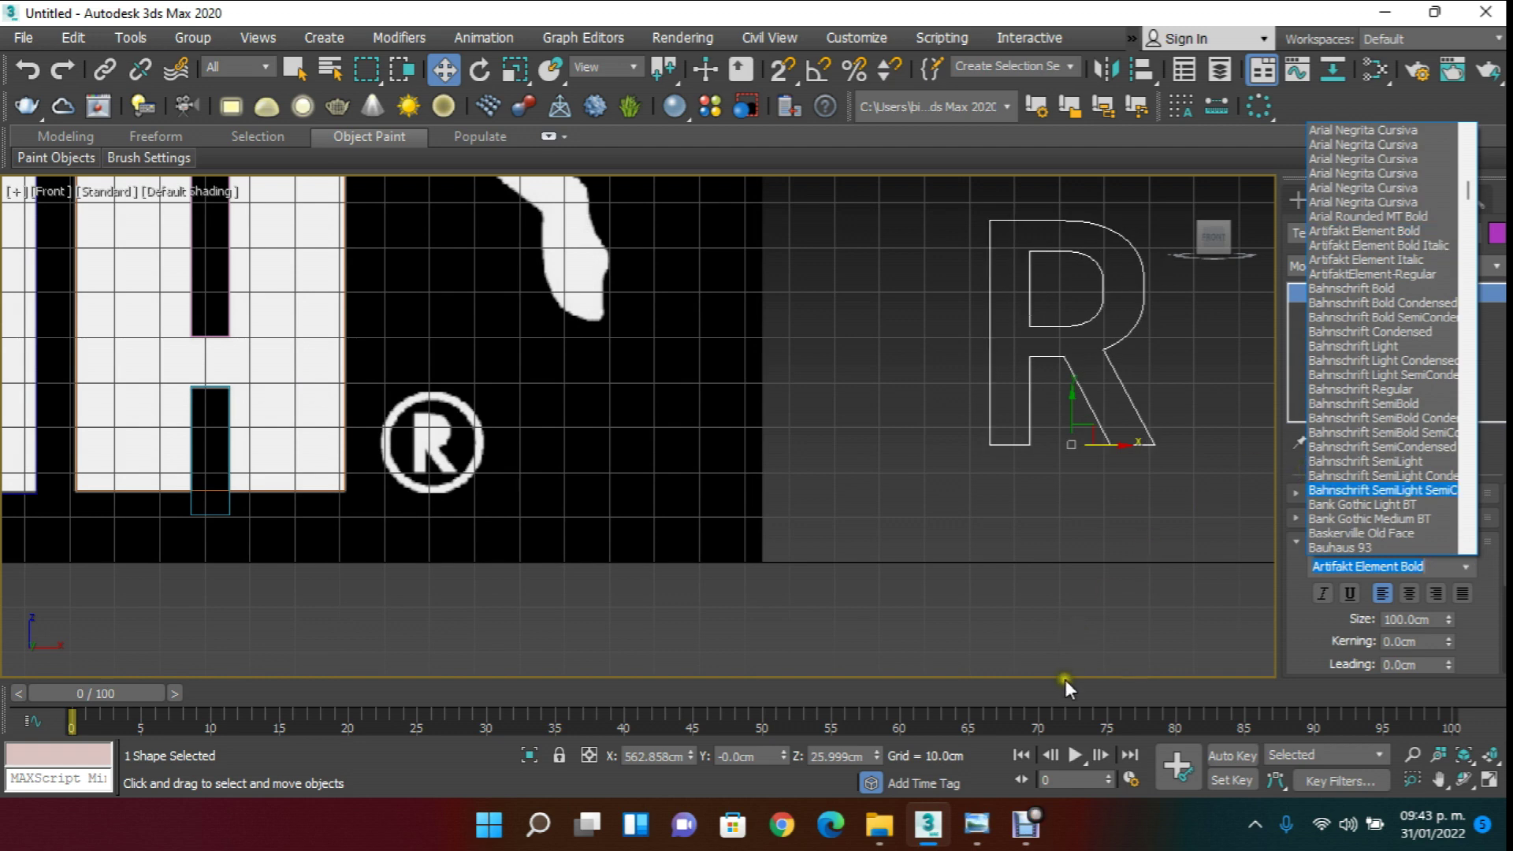
pyautogui.click(1075, 620)
# - Move the R text horizontally over the registered-trademark symbol and set its size to 25 cm
pyautogui.moveTo(1106, 444); pyautogui.dragTo(481, 431)
pyautogui.moveTo(1442, 619); pyautogui.dragTo(1317, 617)
pyautogui.write('5')
pyautogui.press('Return')
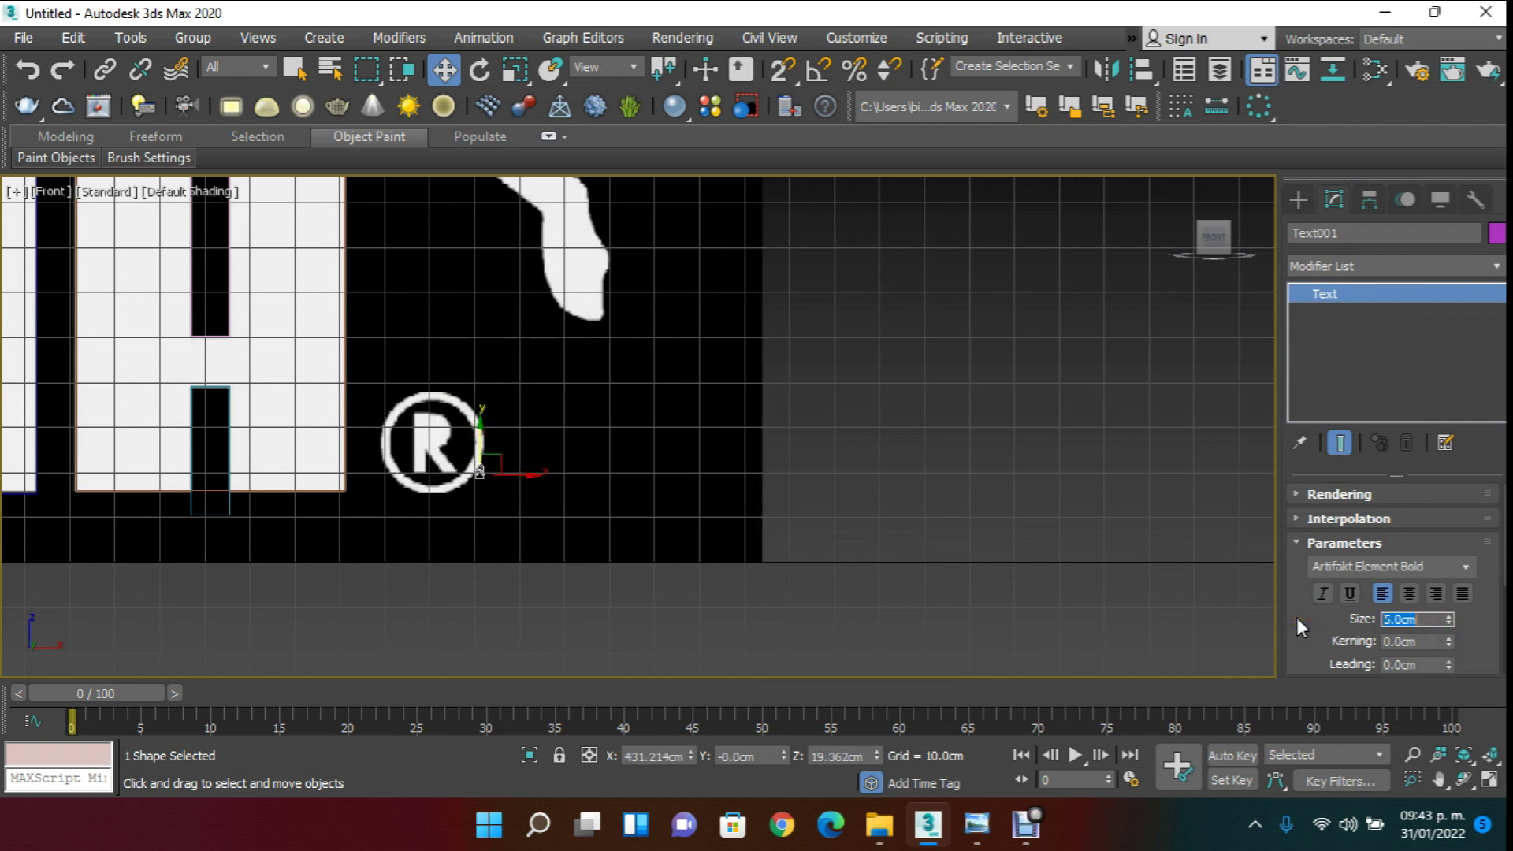
pyautogui.write('2z5')
pyautogui.press('Return')
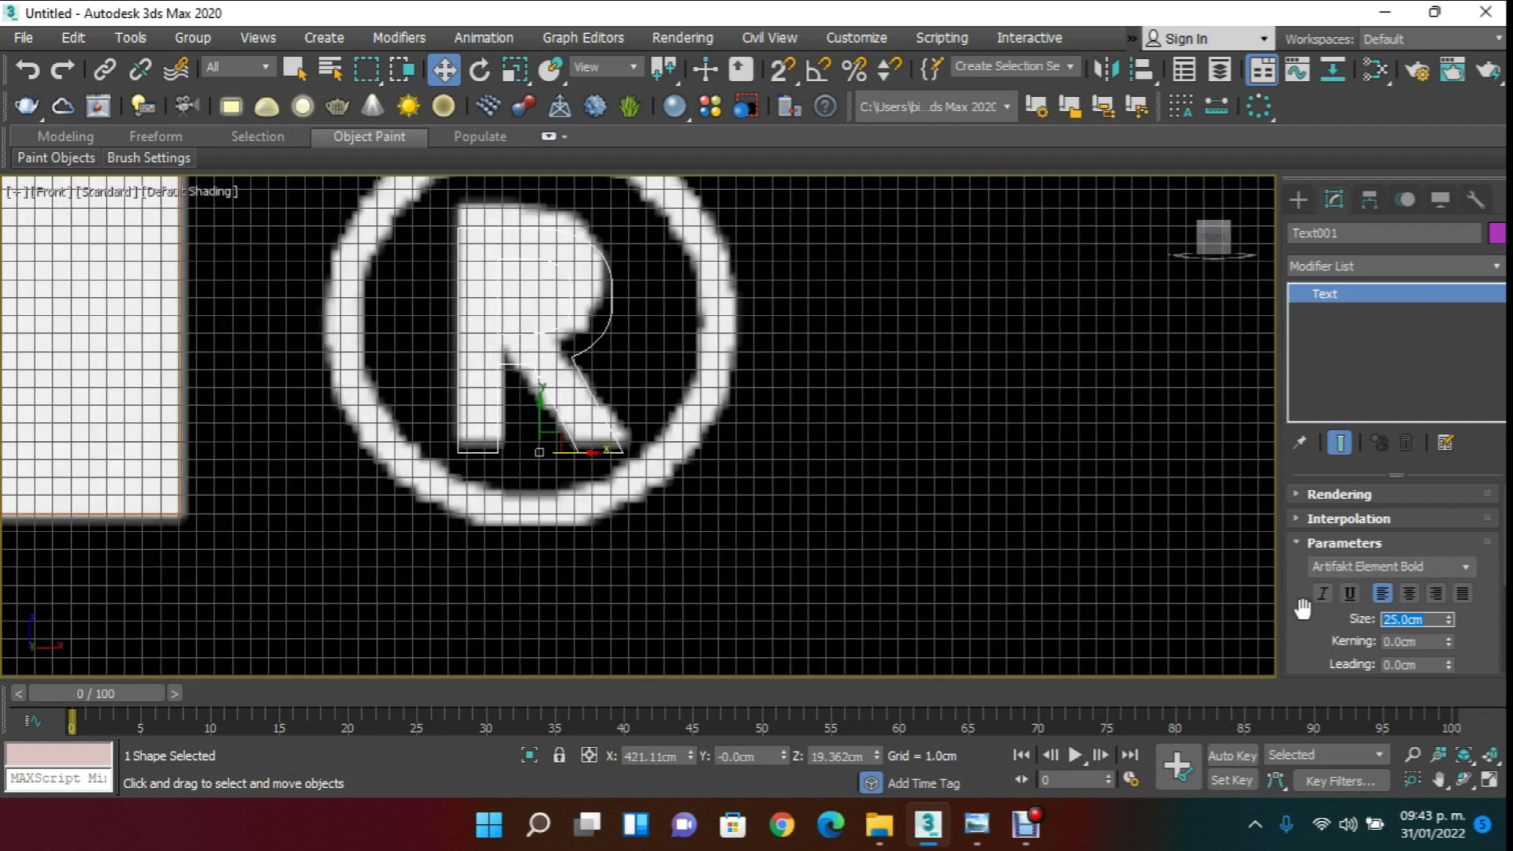
# - Set the R text's size to 27 cm and move it slightly up to fit the R in the registered-trademark symbol
pyautogui.write('27')
pyautogui.press('Return')
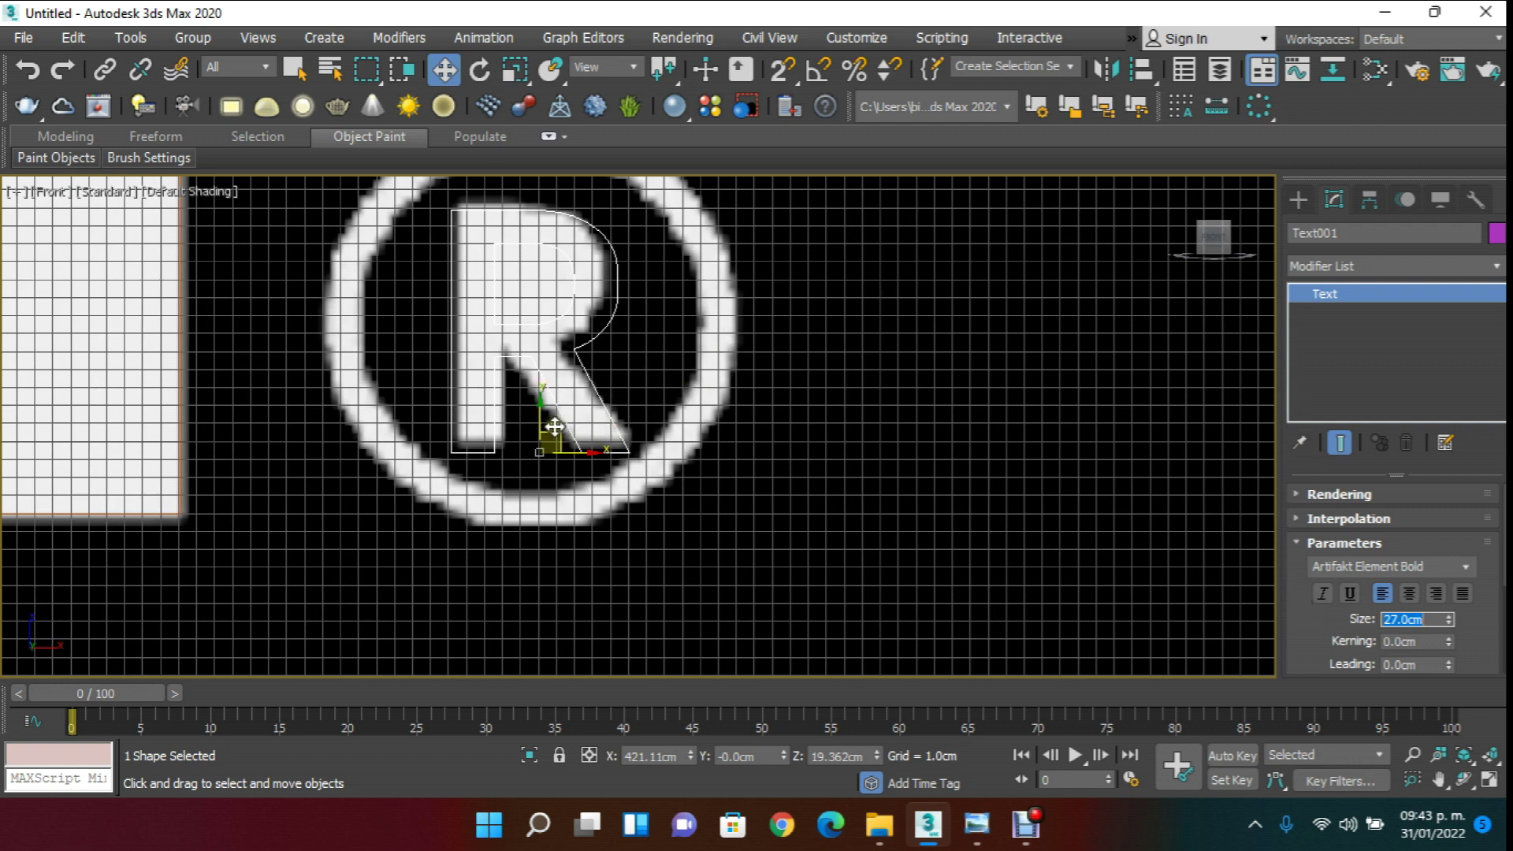
pyautogui.moveTo(541, 405); pyautogui.dragTo(550, 399)
pyautogui.scroll(-4, 625, 378)
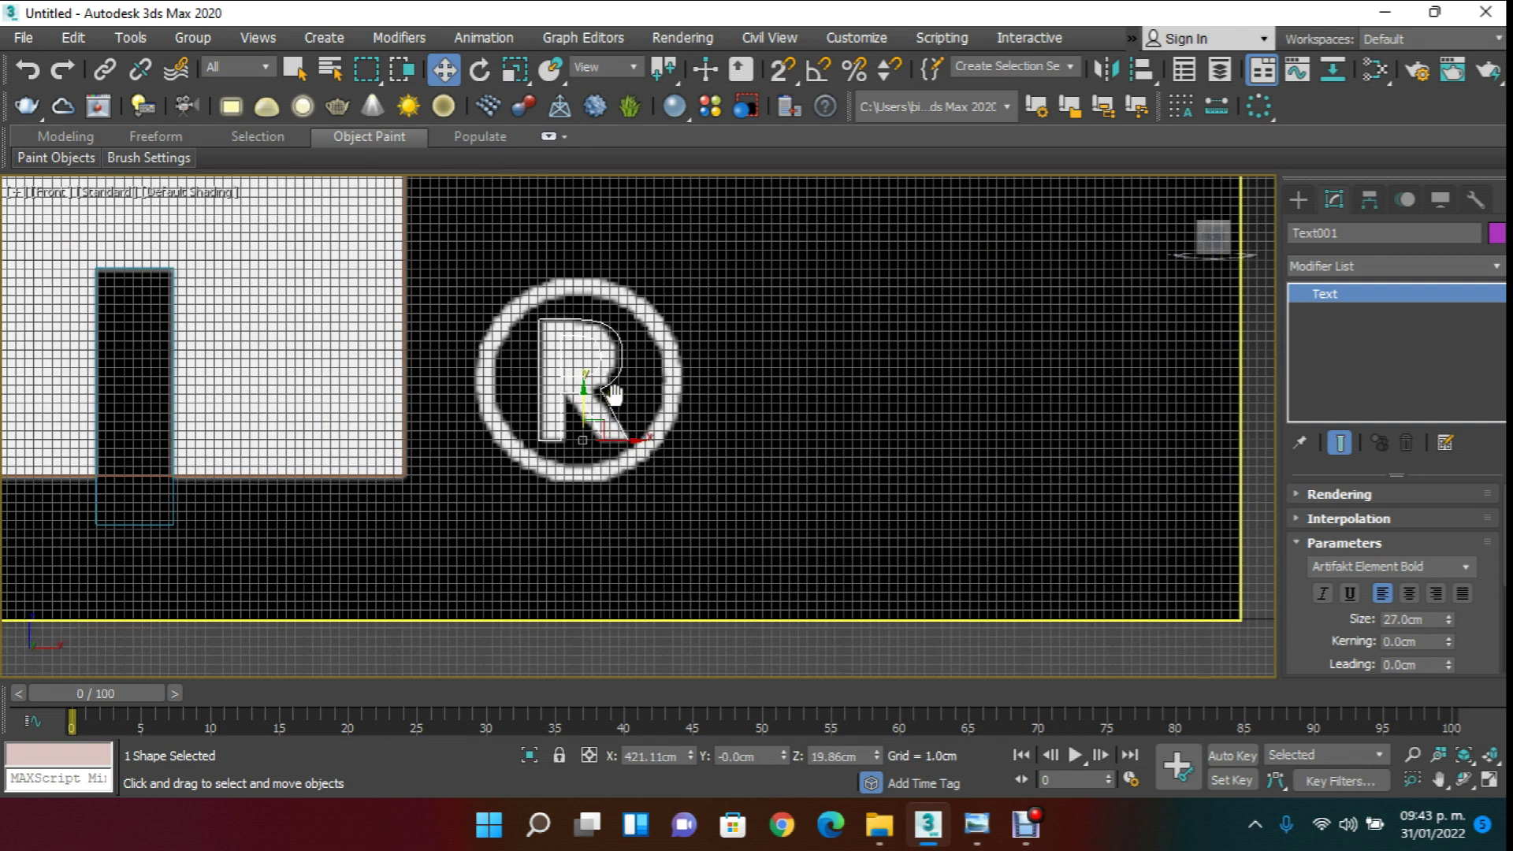
pyautogui.scroll(2, 578, 315)
# - Draw a circle from the center of the registered-trademark symbol out to its ring's outer edge
pyautogui.click(1303, 198)
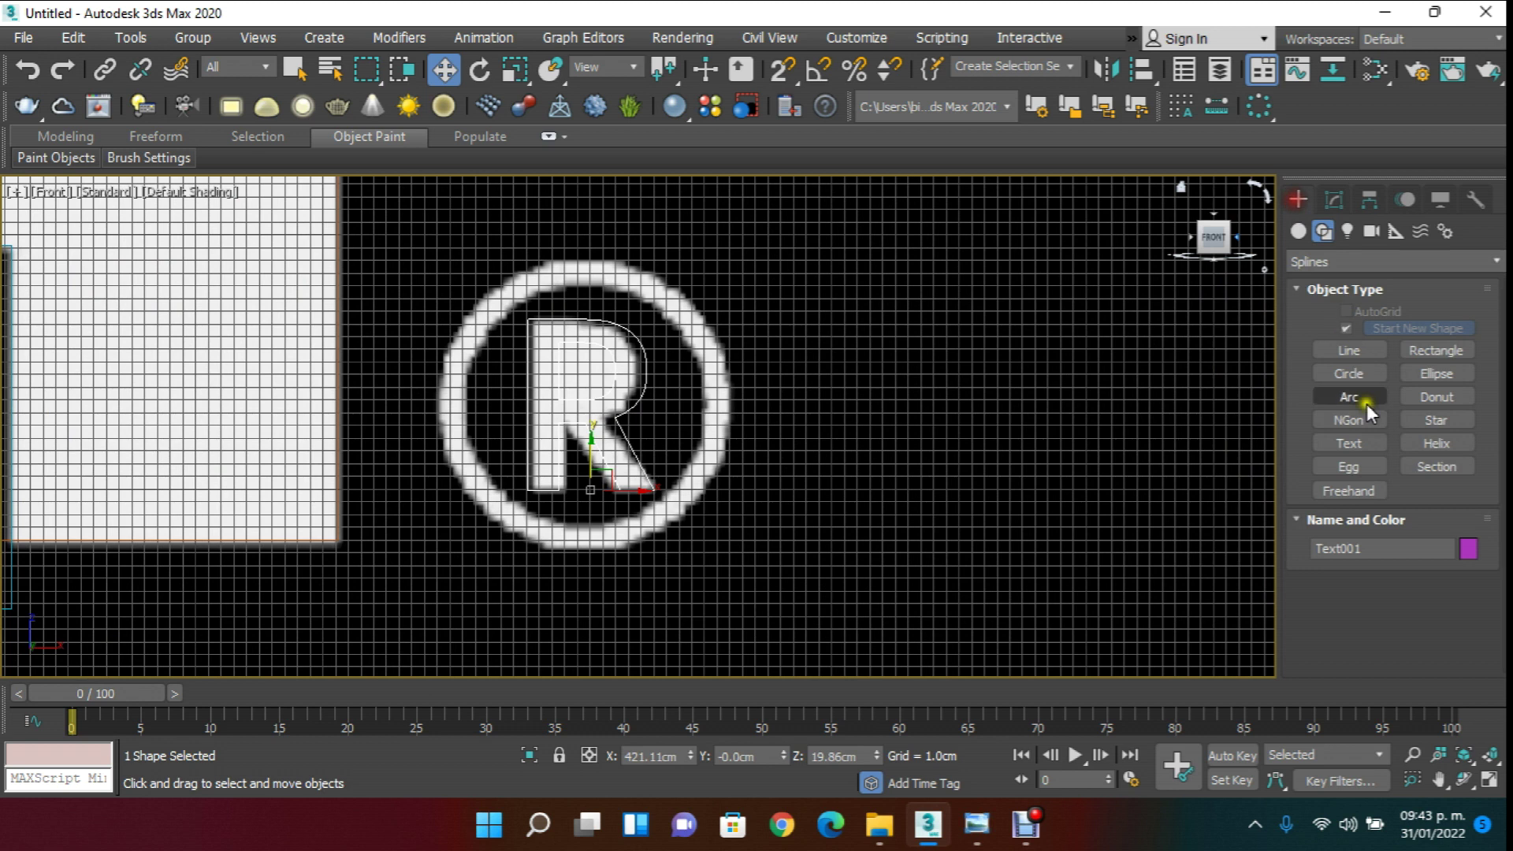
pyautogui.click(1349, 374)
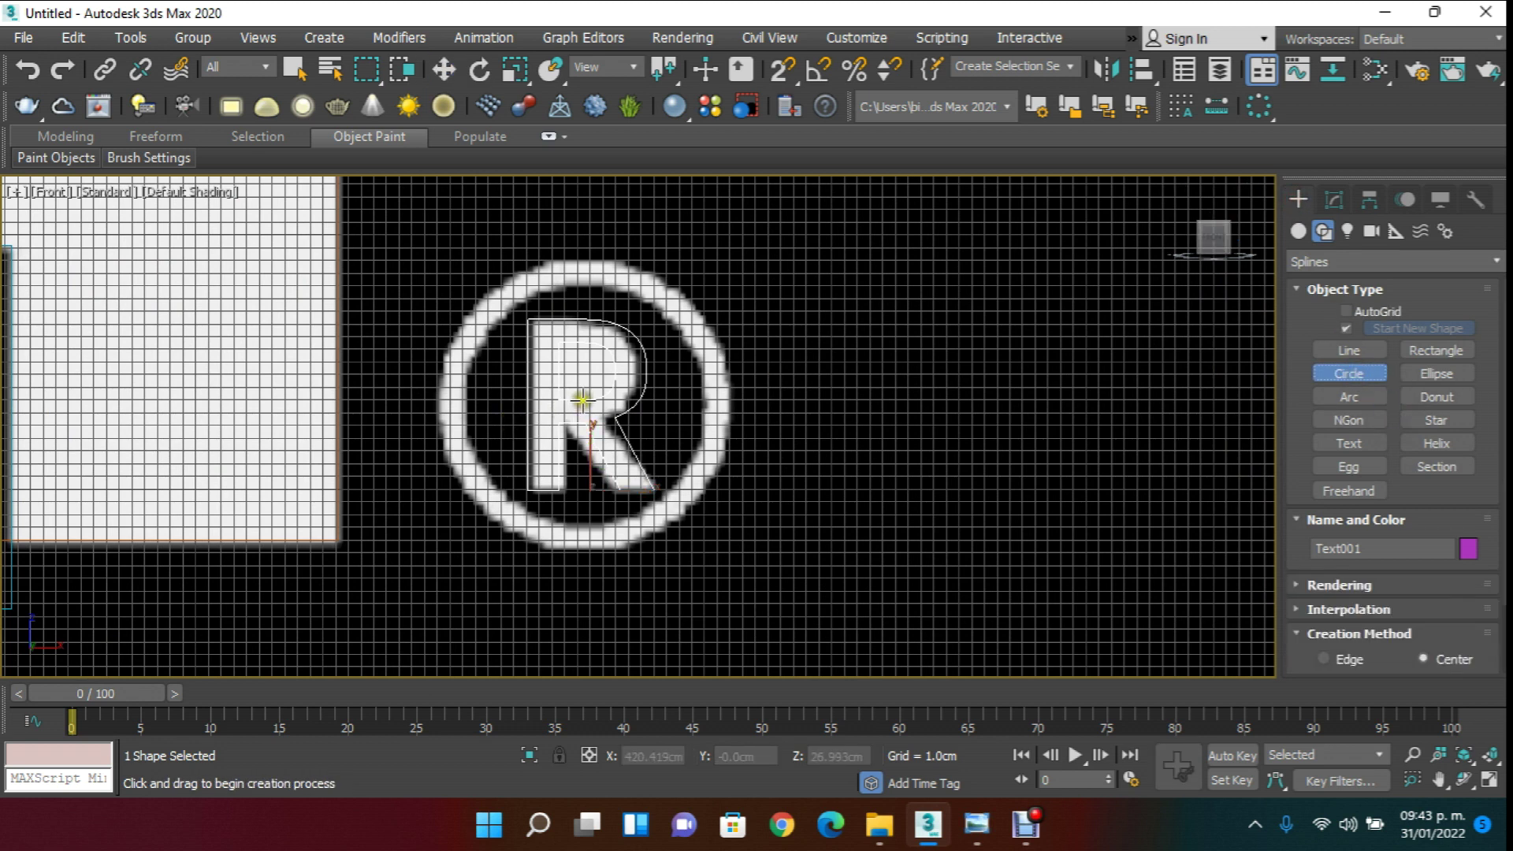
pyautogui.moveTo(581, 404); pyautogui.dragTo(606, 257)
# - Copy the circle, scale the copy uniformly to about 82 percent, and center it on the ring's inner edge
pyautogui.click(445, 70)
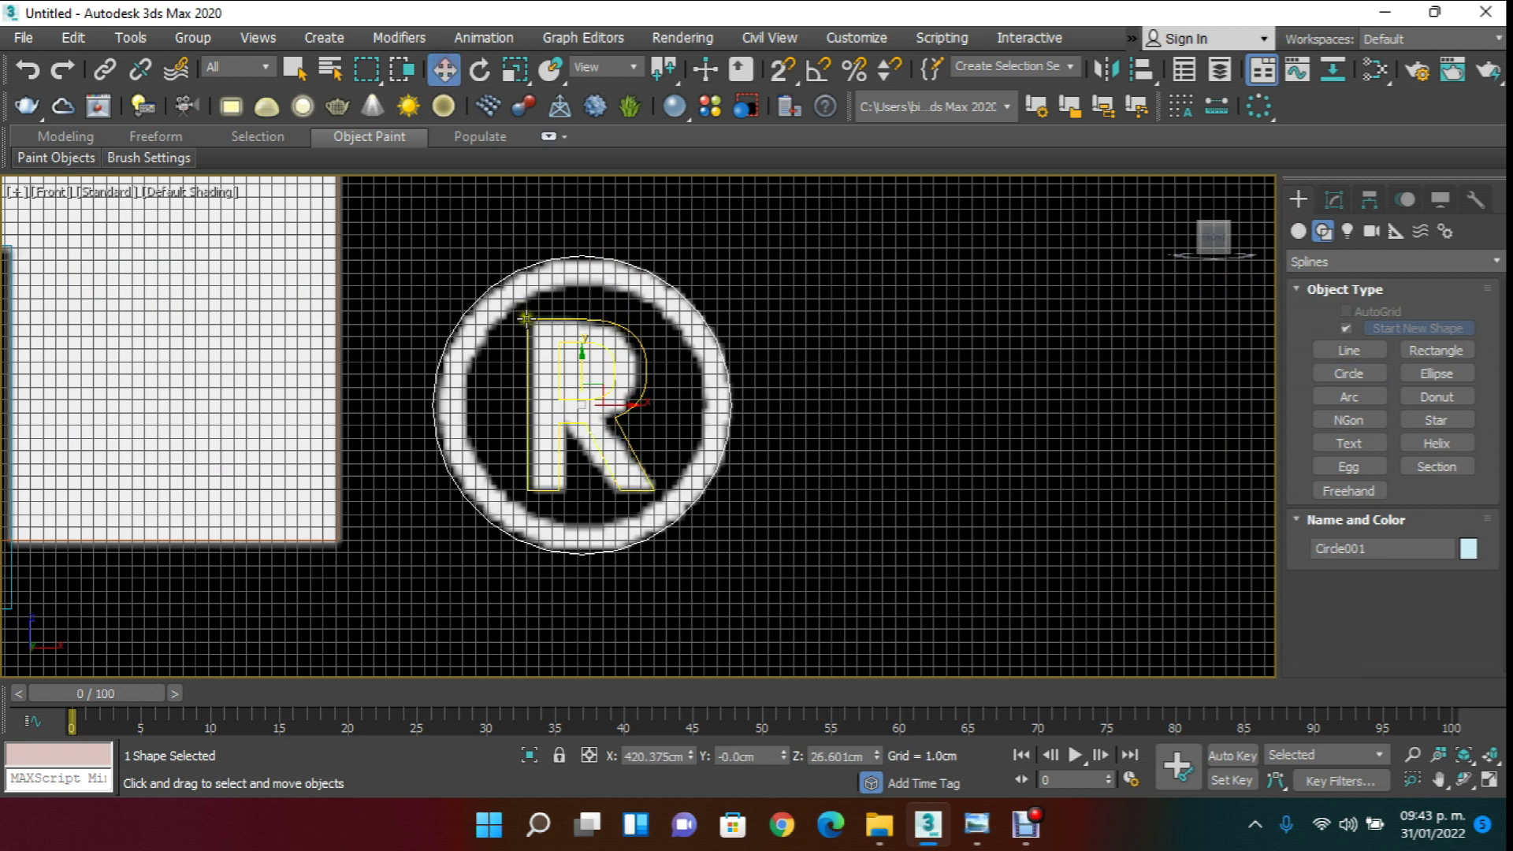
pyautogui.keyDown('shift'); pyautogui.moveTo(617, 404); pyautogui.dragTo(720, 404); pyautogui.keyUp('shift')
pyautogui.click(762, 503)
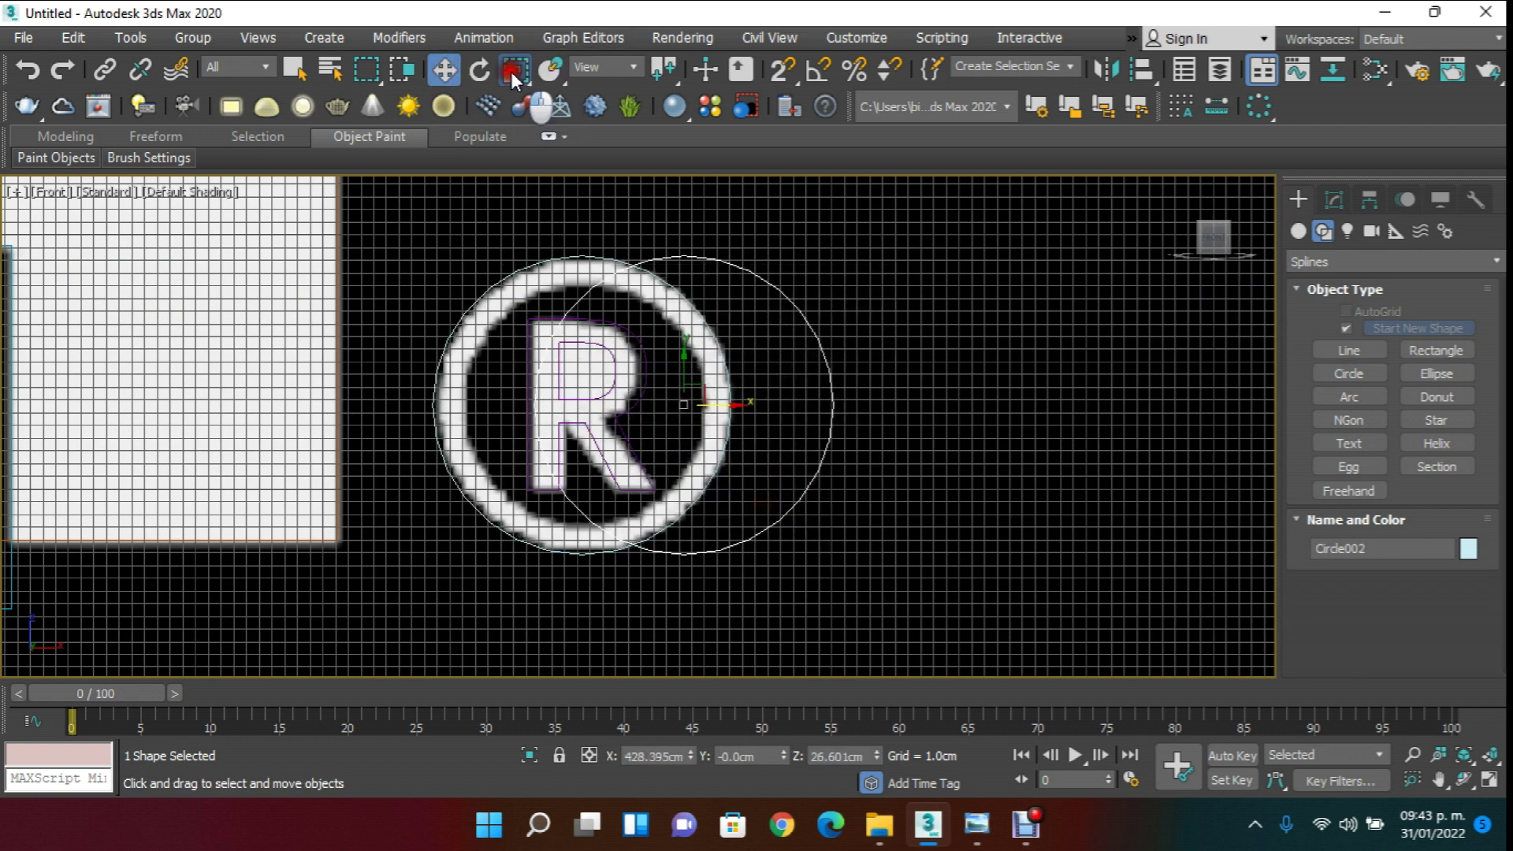
pyautogui.click(515, 71)
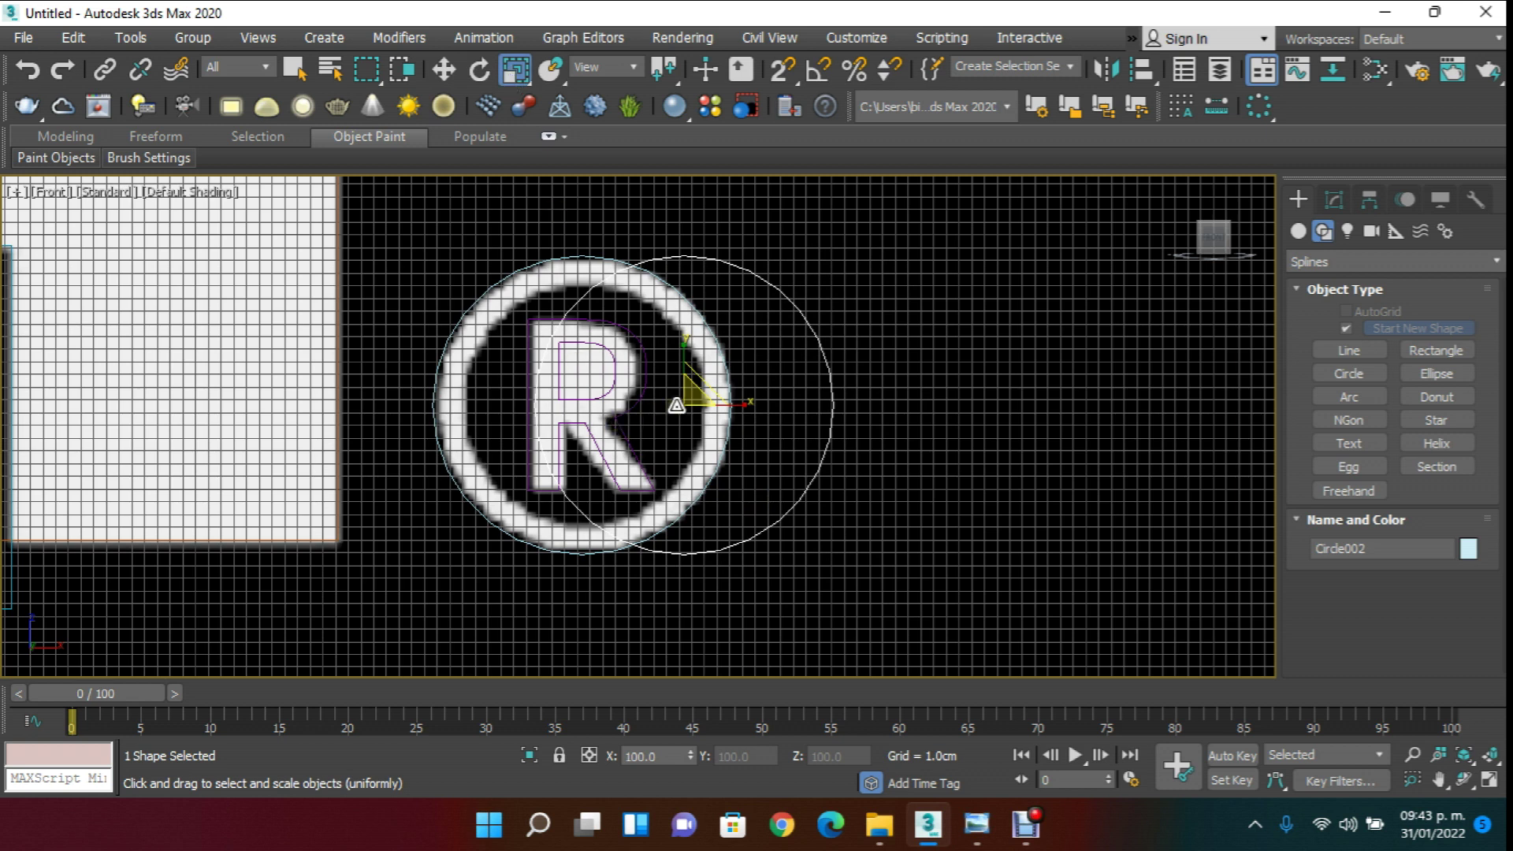
pyautogui.moveTo(674, 408); pyautogui.dragTo(605, 410)
pyautogui.press('w')
pyautogui.click(512, 71)
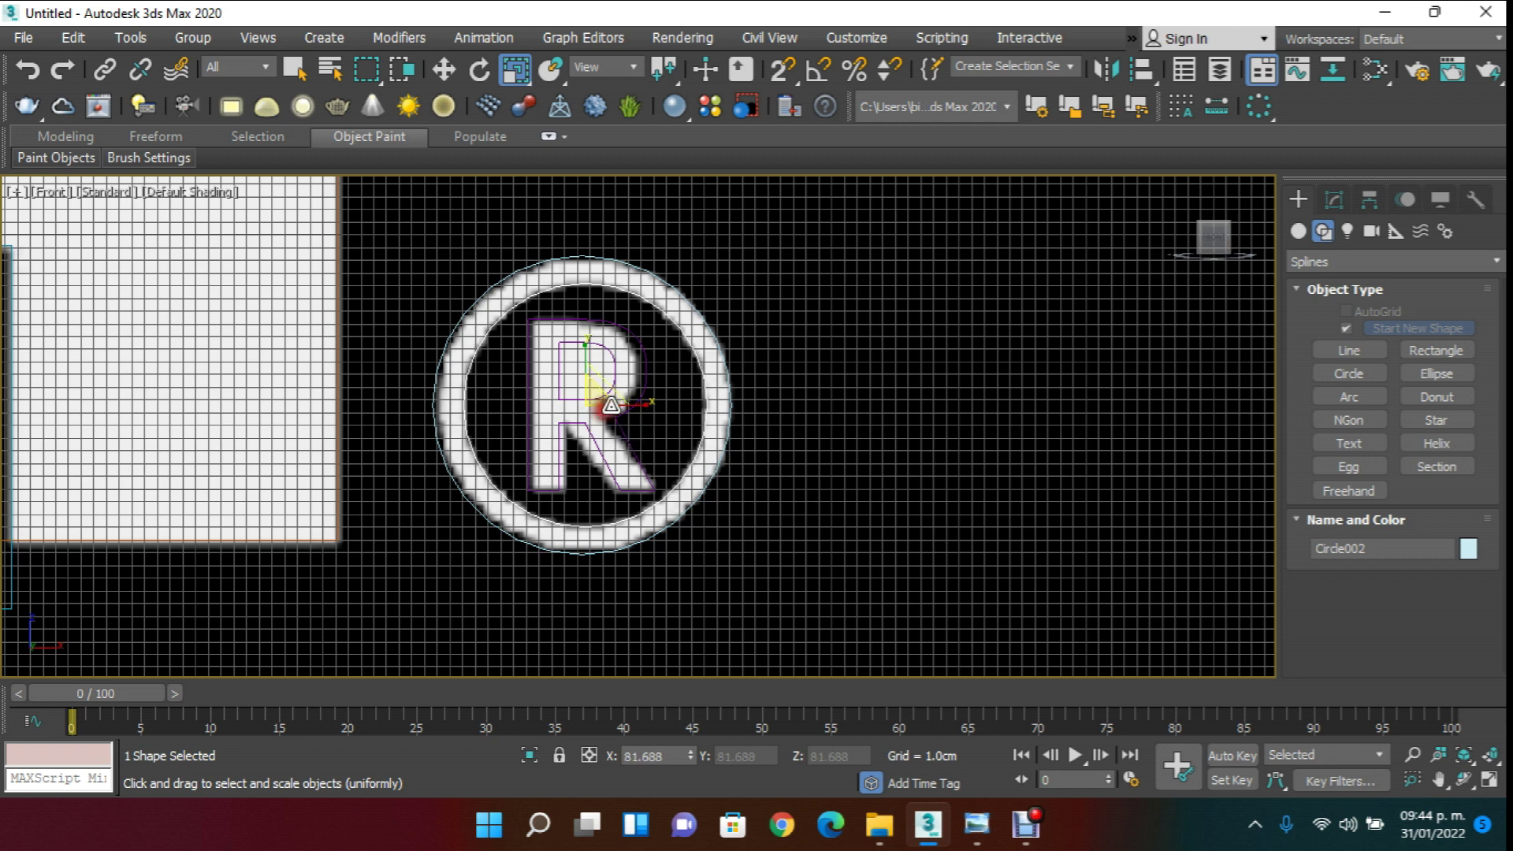
pyautogui.scroll(-3, 629, 356)
pyautogui.click(443, 69)
# - Draw an open zigzag practice line of straight segments in the empty area beside the reference plane
pyautogui.scroll(-8, 627, 408)
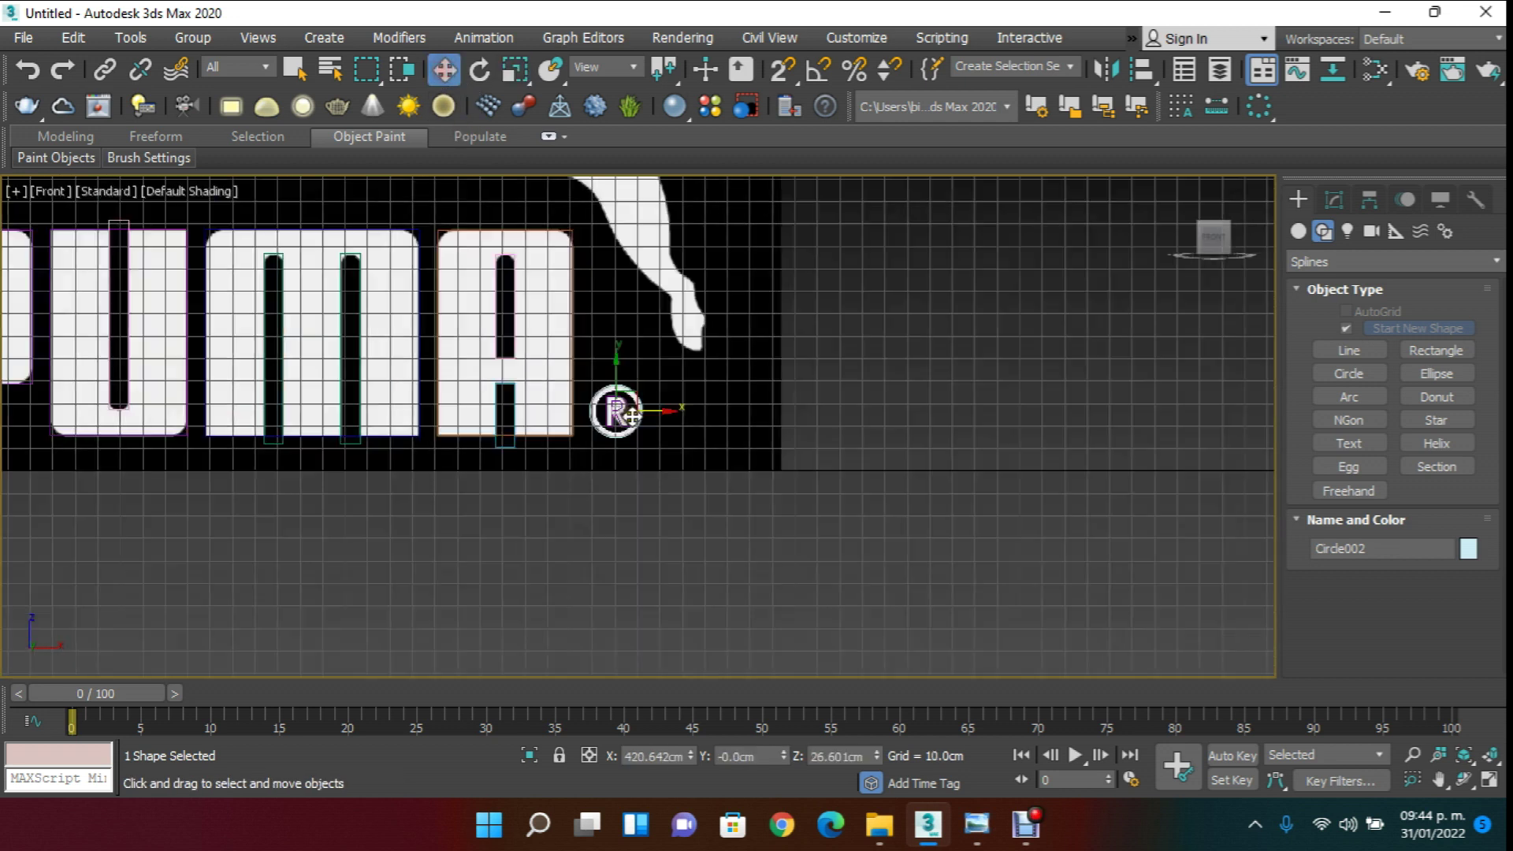
pyautogui.scroll(6, 628, 407)
pyautogui.scroll(-6, 584, 307)
pyautogui.scroll(4, 587, 331)
pyautogui.scroll(1, 600, 327)
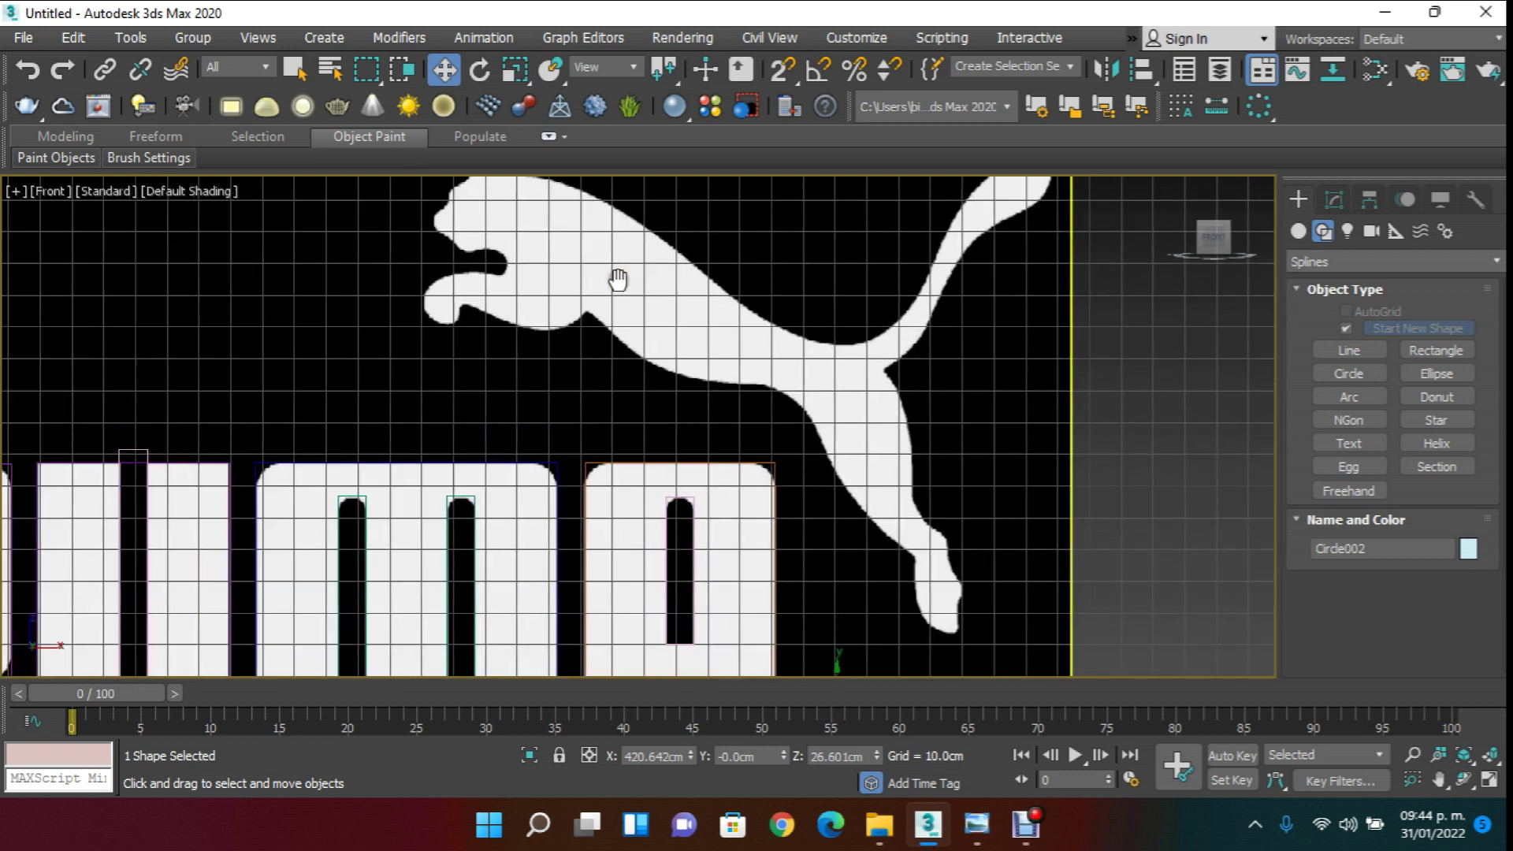
pyautogui.scroll(-1, 618, 292)
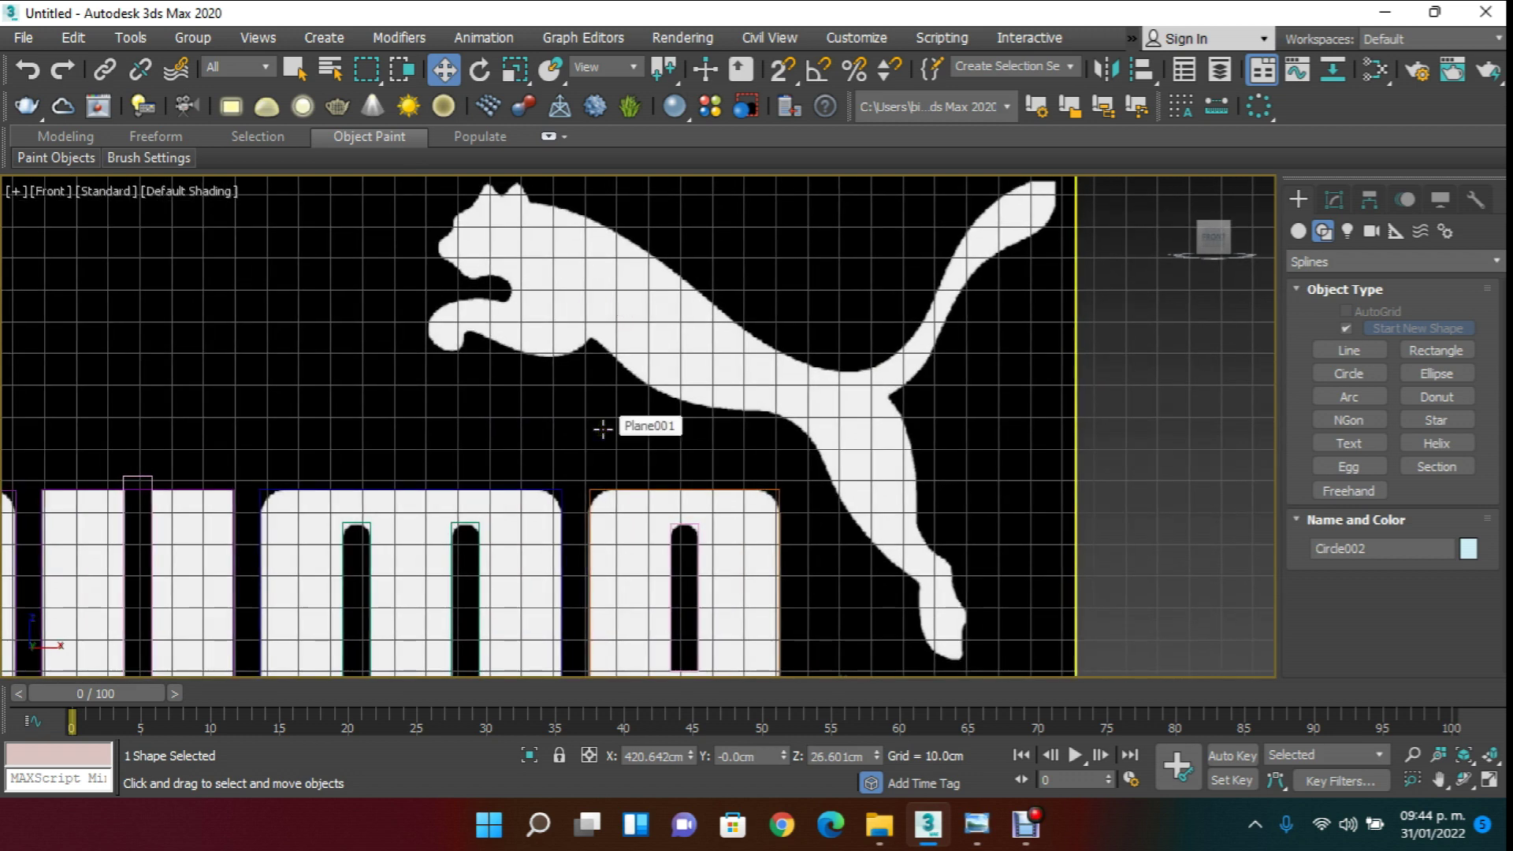
pyautogui.moveTo(603, 429); pyautogui.dragTo(571, 475, button='middle')
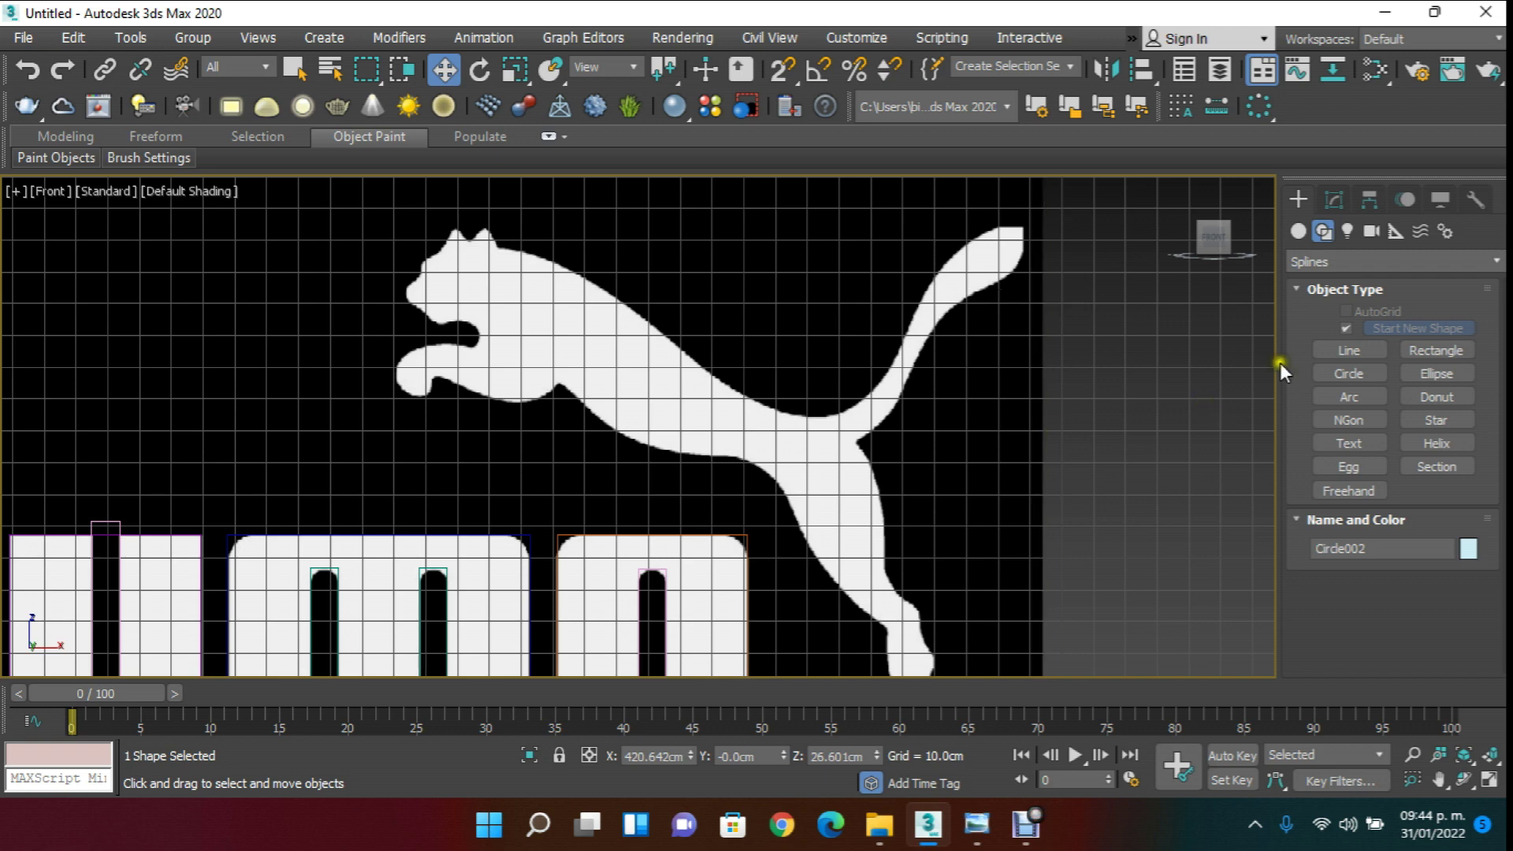
pyautogui.click(1349, 352)
pyautogui.scroll(-4, 490, 338)
pyautogui.scroll(2, 564, 392)
pyautogui.click(565, 396)
pyautogui.click(691, 288)
pyautogui.click(788, 461)
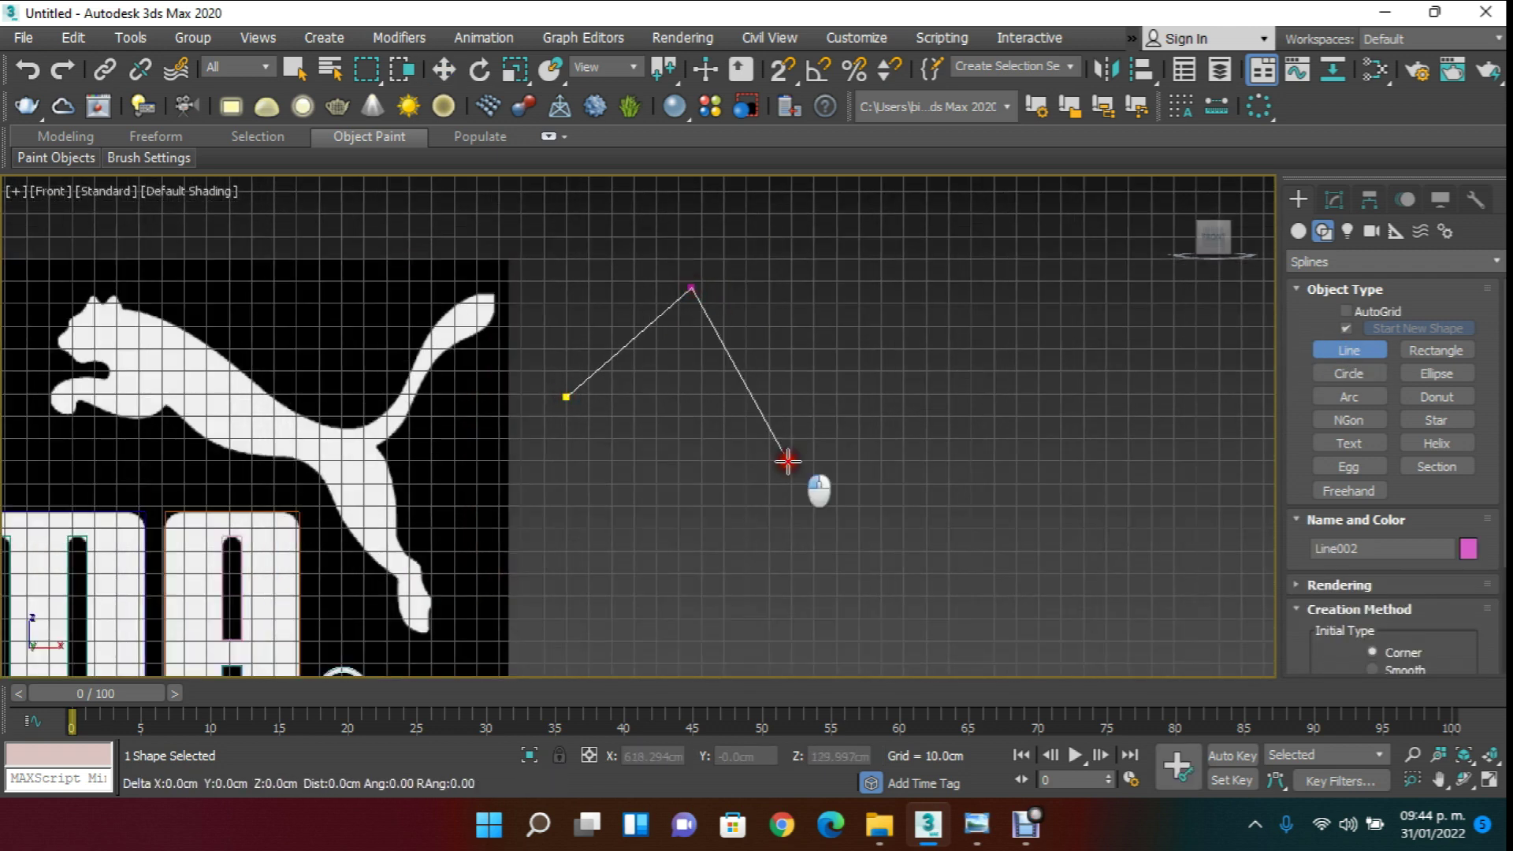
pyautogui.click(602, 447)
pyautogui.click(634, 562)
pyautogui.click(832, 515)
pyautogui.click(876, 605)
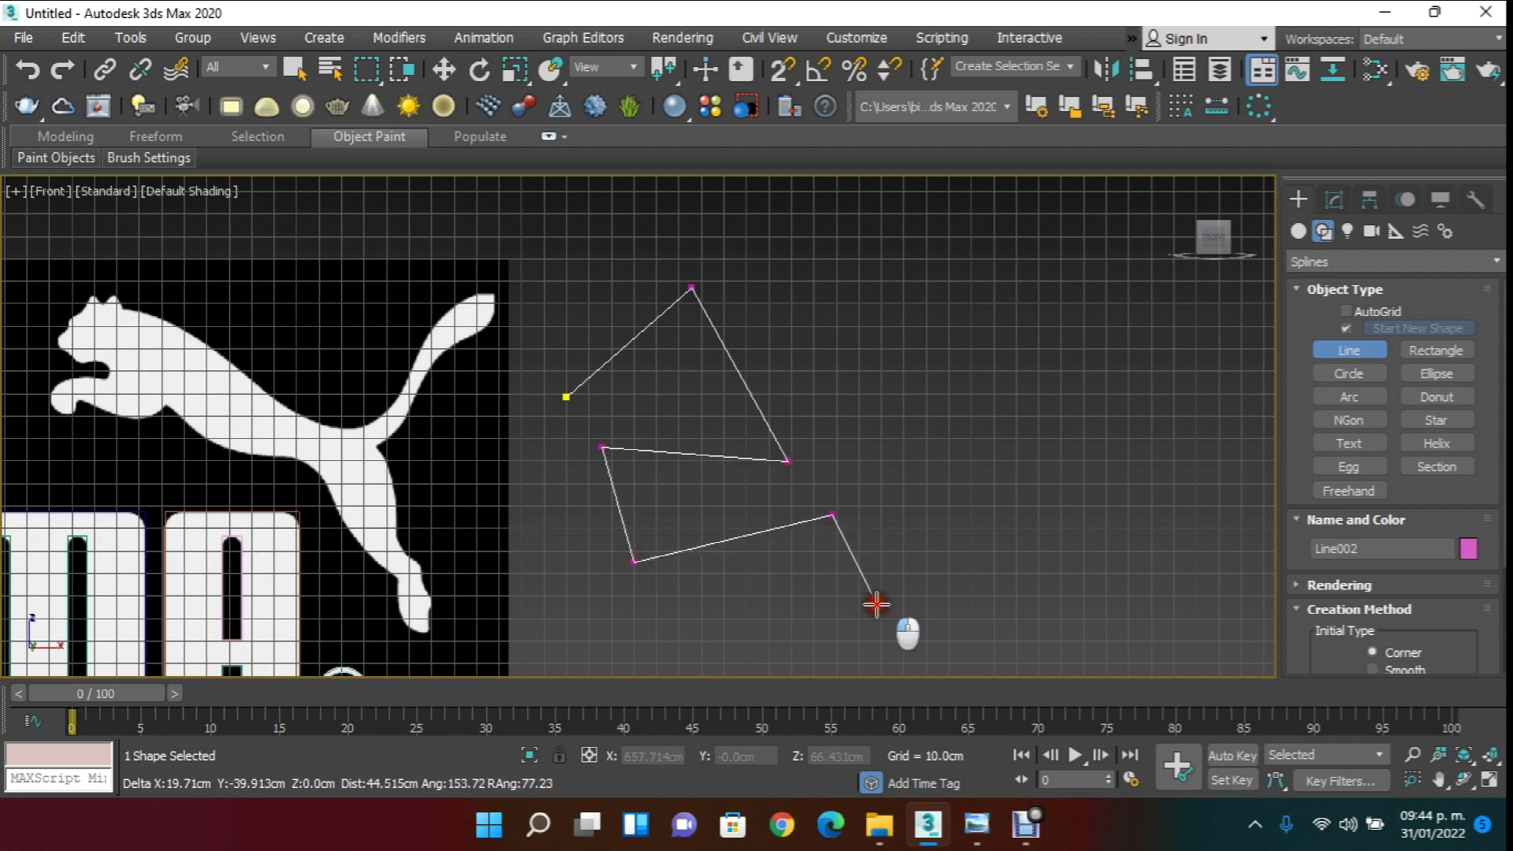
pyautogui.click(1050, 494)
pyautogui.click(821, 357)
pyautogui.click(1059, 253)
pyautogui.click(1044, 350)
pyautogui.click(1168, 391)
pyautogui.click(1140, 524)
pyautogui.rightClick(1062, 415)
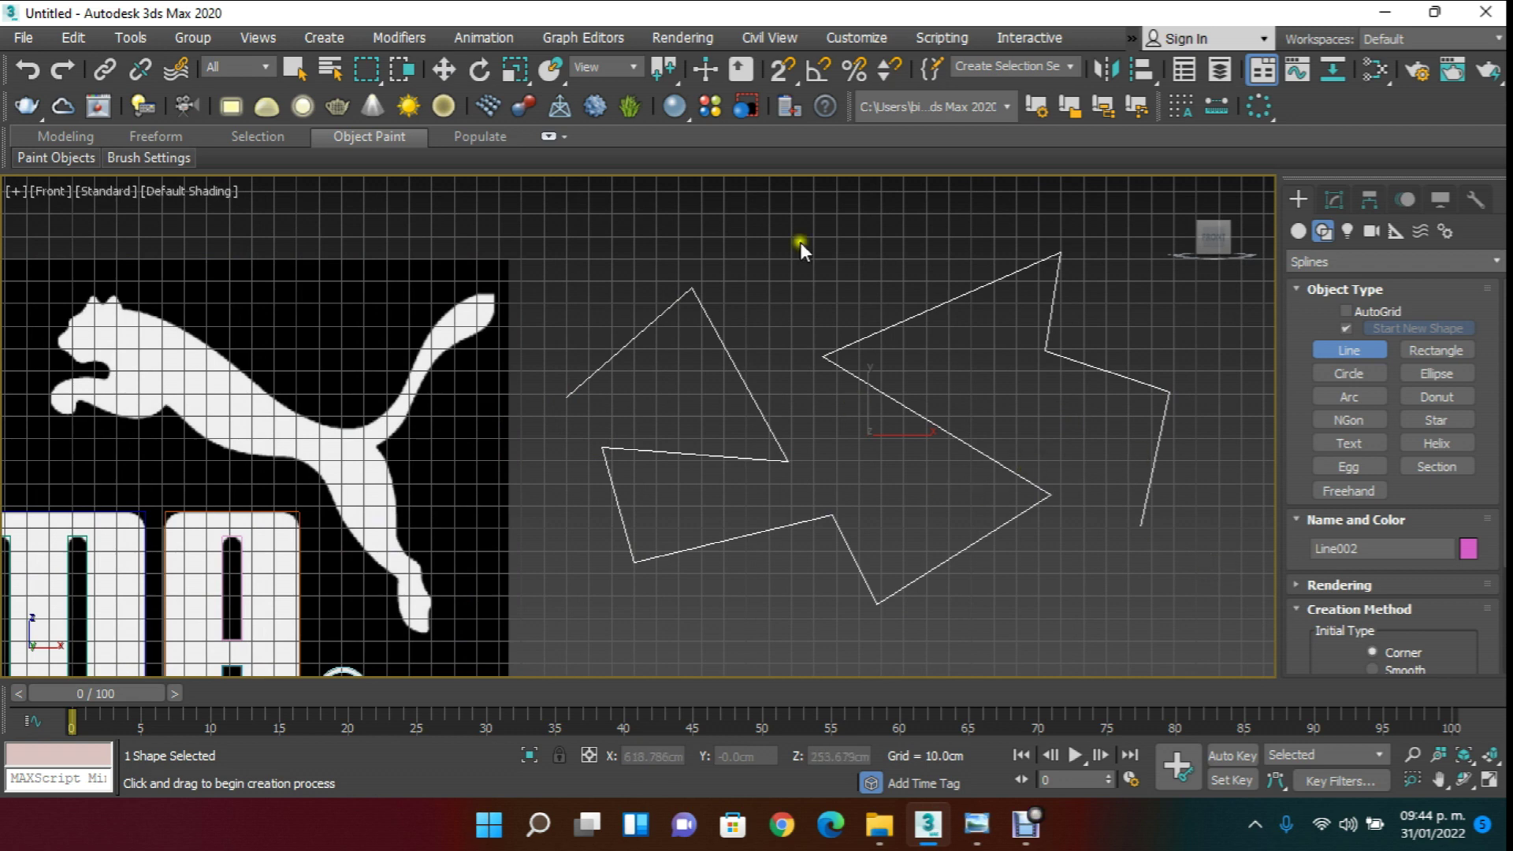
# - Delete the zigzag practice line beside the reference plane
pyautogui.click(443, 68)
pyautogui.moveTo(907, 429); pyautogui.dragTo(949, 449)
pyautogui.press('Delete')
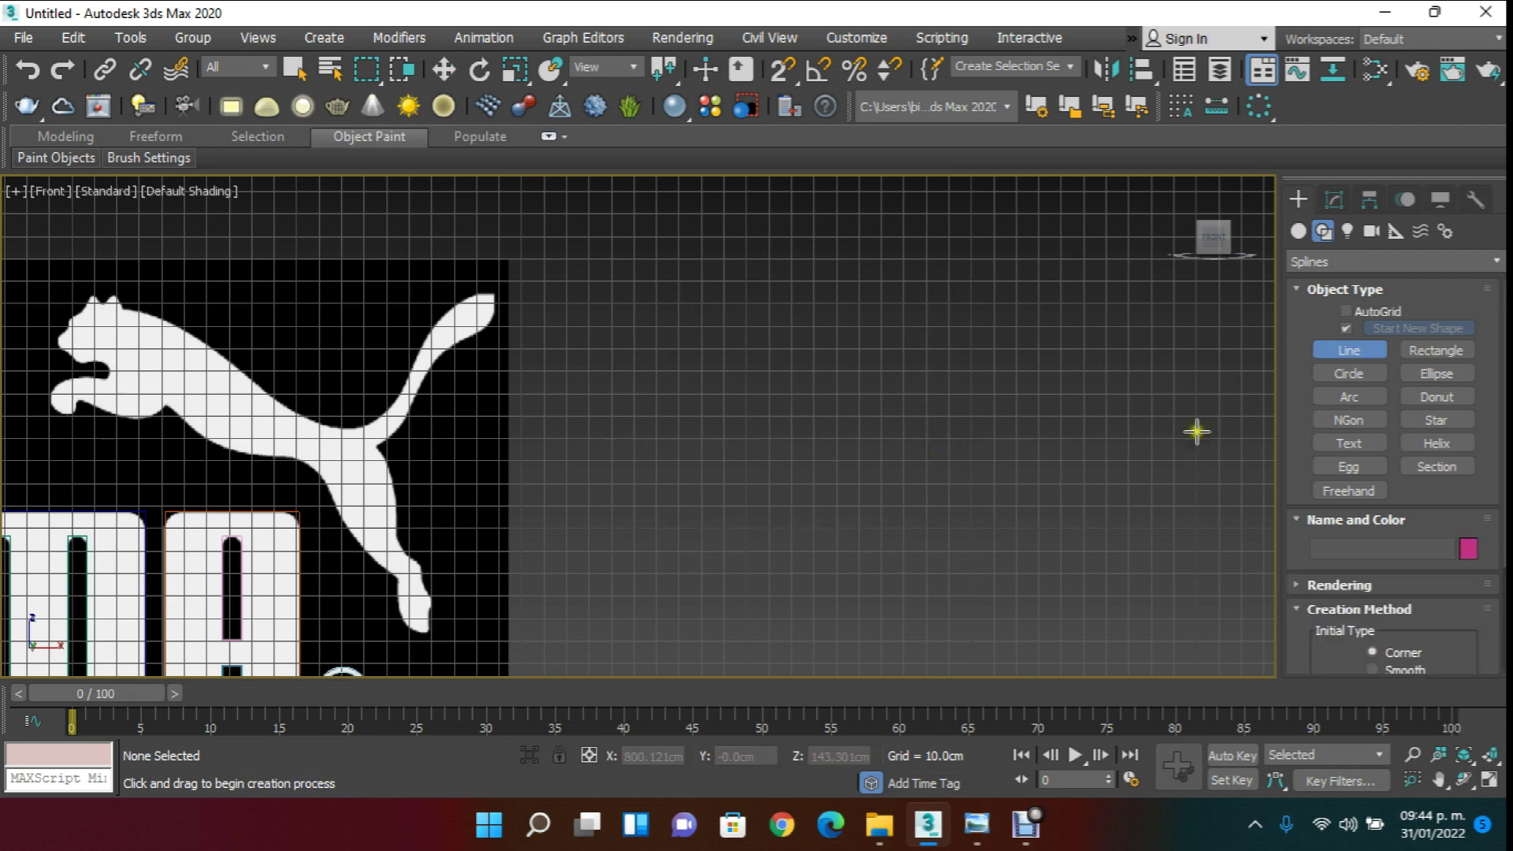
# - Draw a closed practice line with curved segments in the empty area beside the reference plane, and undo it
pyautogui.click(1355, 351)
pyautogui.click(803, 535)
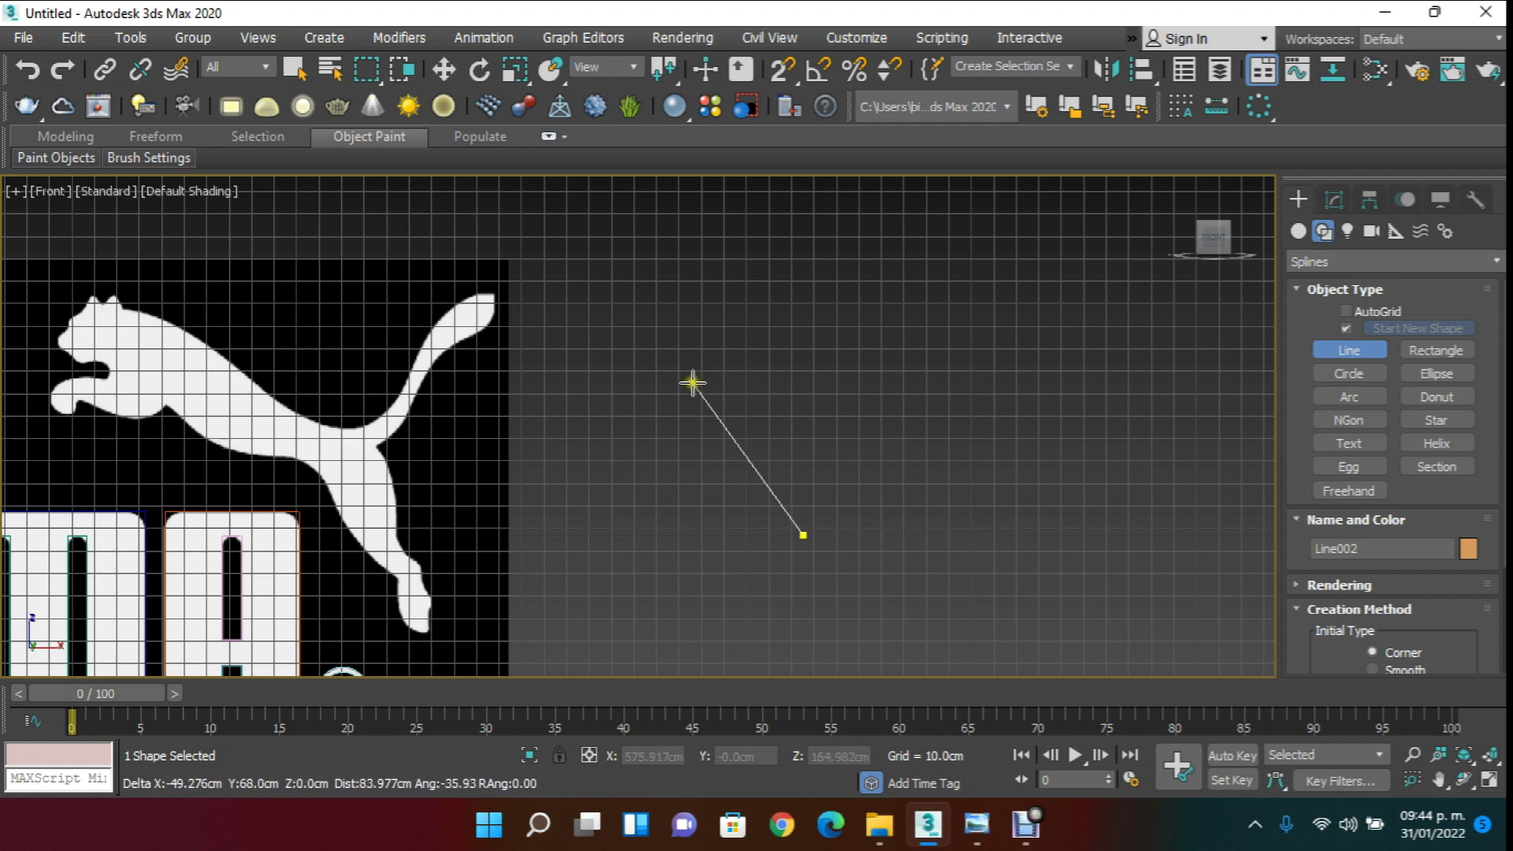
pyautogui.moveTo(644, 385); pyautogui.dragTo(766, 410)
pyautogui.moveTo(814, 354); pyautogui.dragTo(864, 328)
pyautogui.moveTo(860, 396); pyautogui.dragTo(891, 422)
pyautogui.moveTo(921, 298); pyautogui.dragTo(1003, 405)
pyautogui.moveTo(966, 499); pyautogui.dragTo(810, 530)
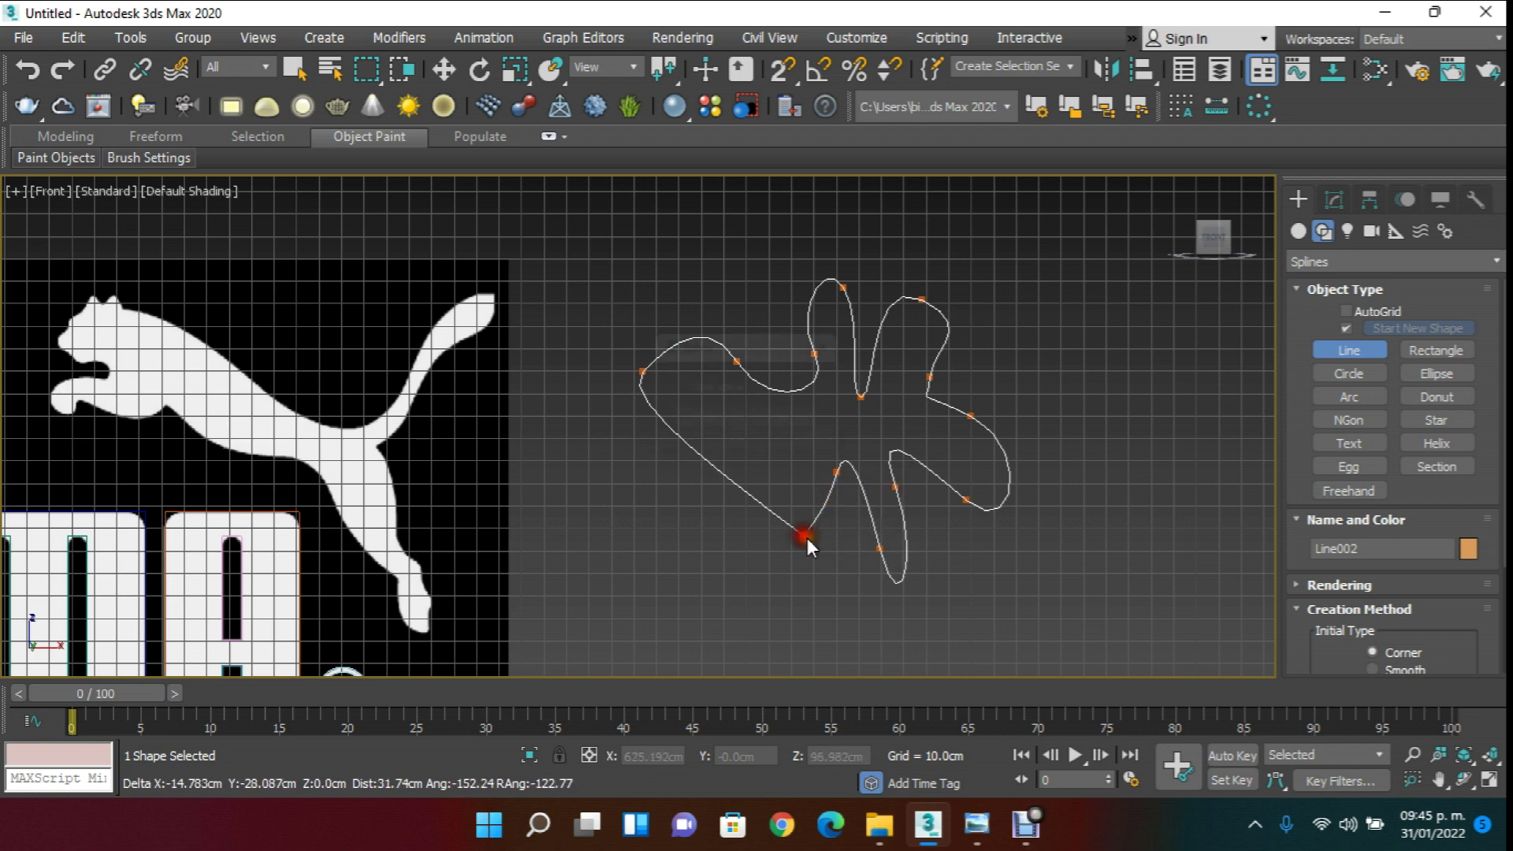
pyautogui.click(802, 536)
pyautogui.click(705, 426)
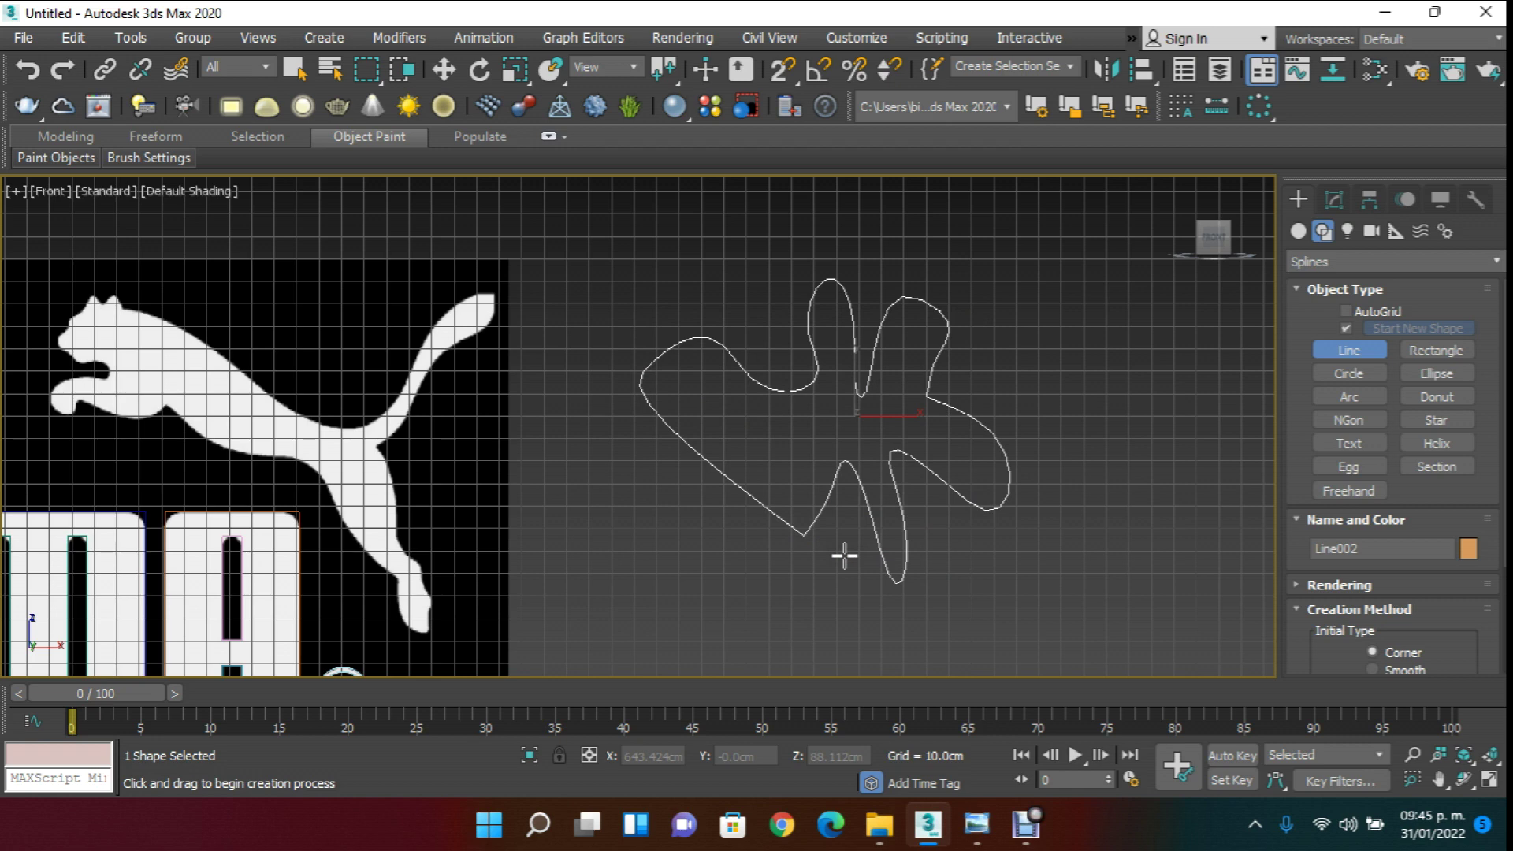
pyautogui.hotkey('ctrl', 'z')
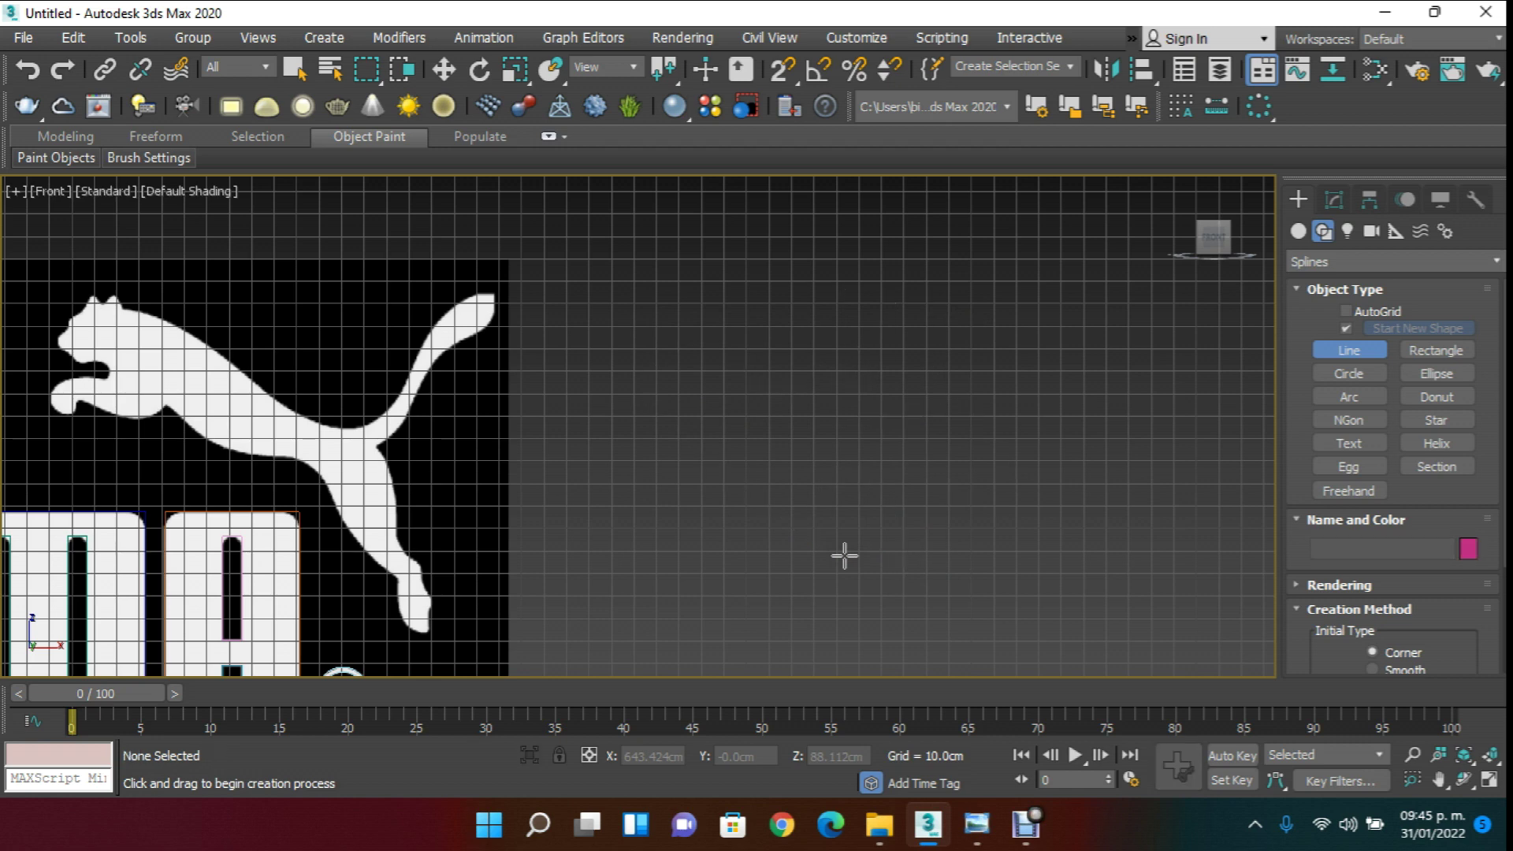
# - Start a Line spline at the bottom of the cat's front paw and trace curved segments up around the paw's outer edge
pyautogui.moveTo(600, 279); pyautogui.dragTo(744, 298, button='middle')
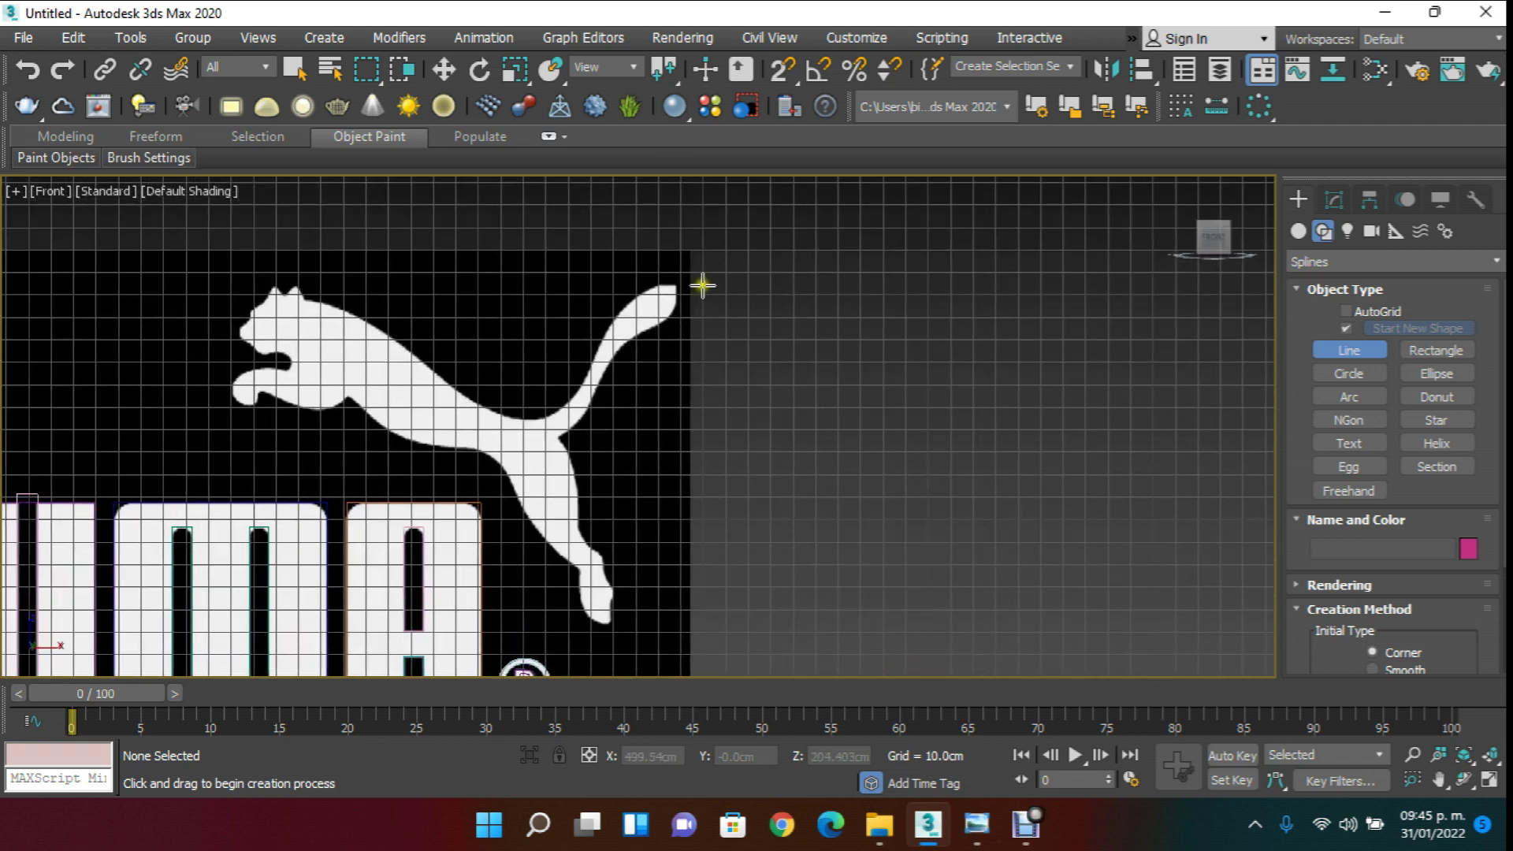
pyautogui.scroll(8, 404, 351)
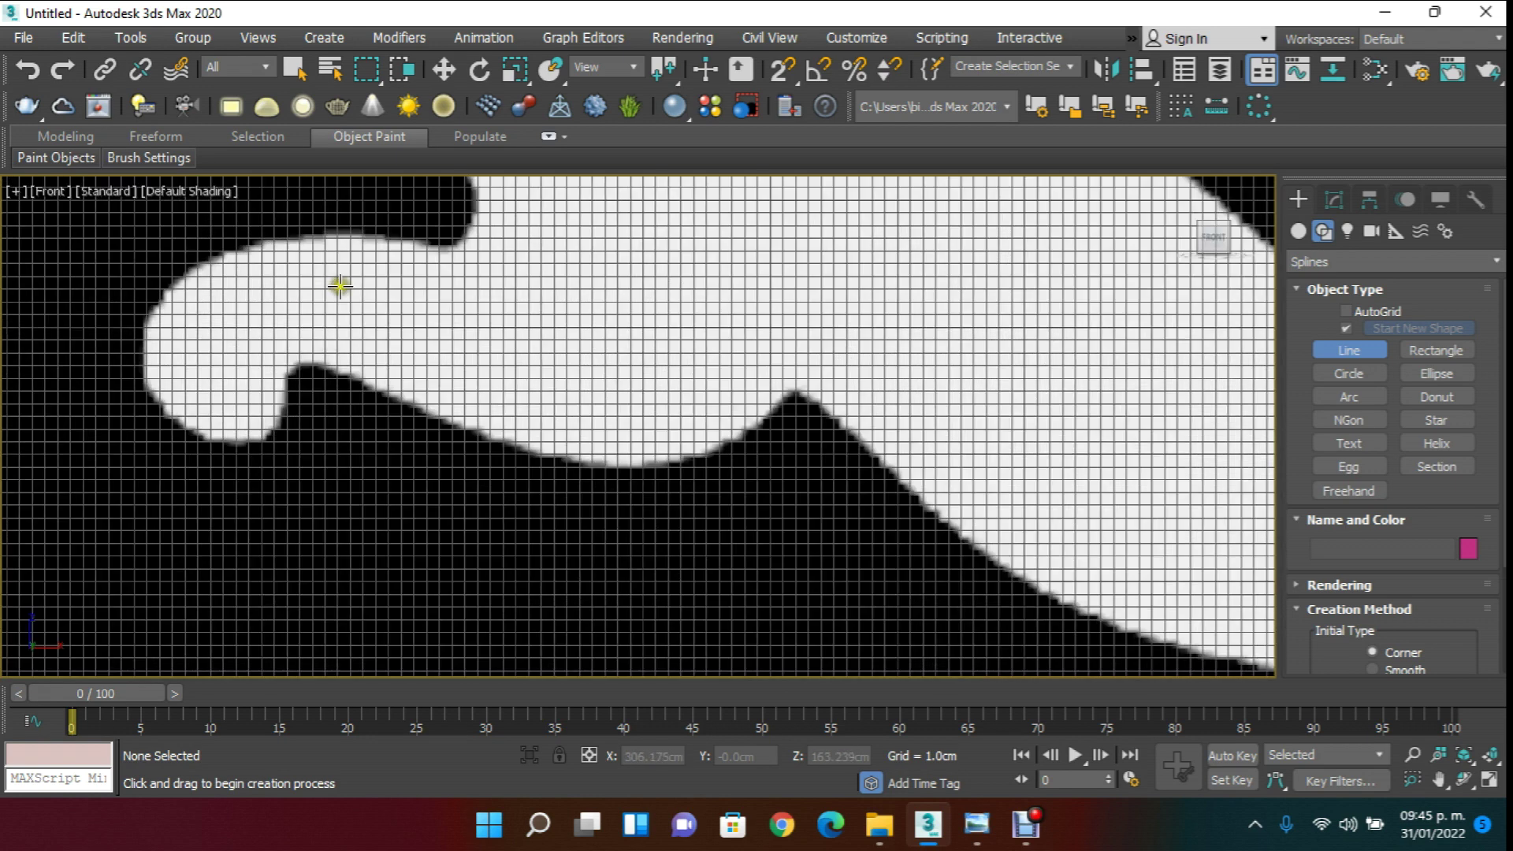
pyautogui.moveTo(430, 305); pyautogui.dragTo(531, 357, button='middle')
pyautogui.scroll(3, 470, 402)
pyautogui.scroll(-3, 466, 404)
pyautogui.moveTo(427, 439); pyautogui.dragTo(456, 542, button='middle')
pyautogui.scroll(3, 310, 435)
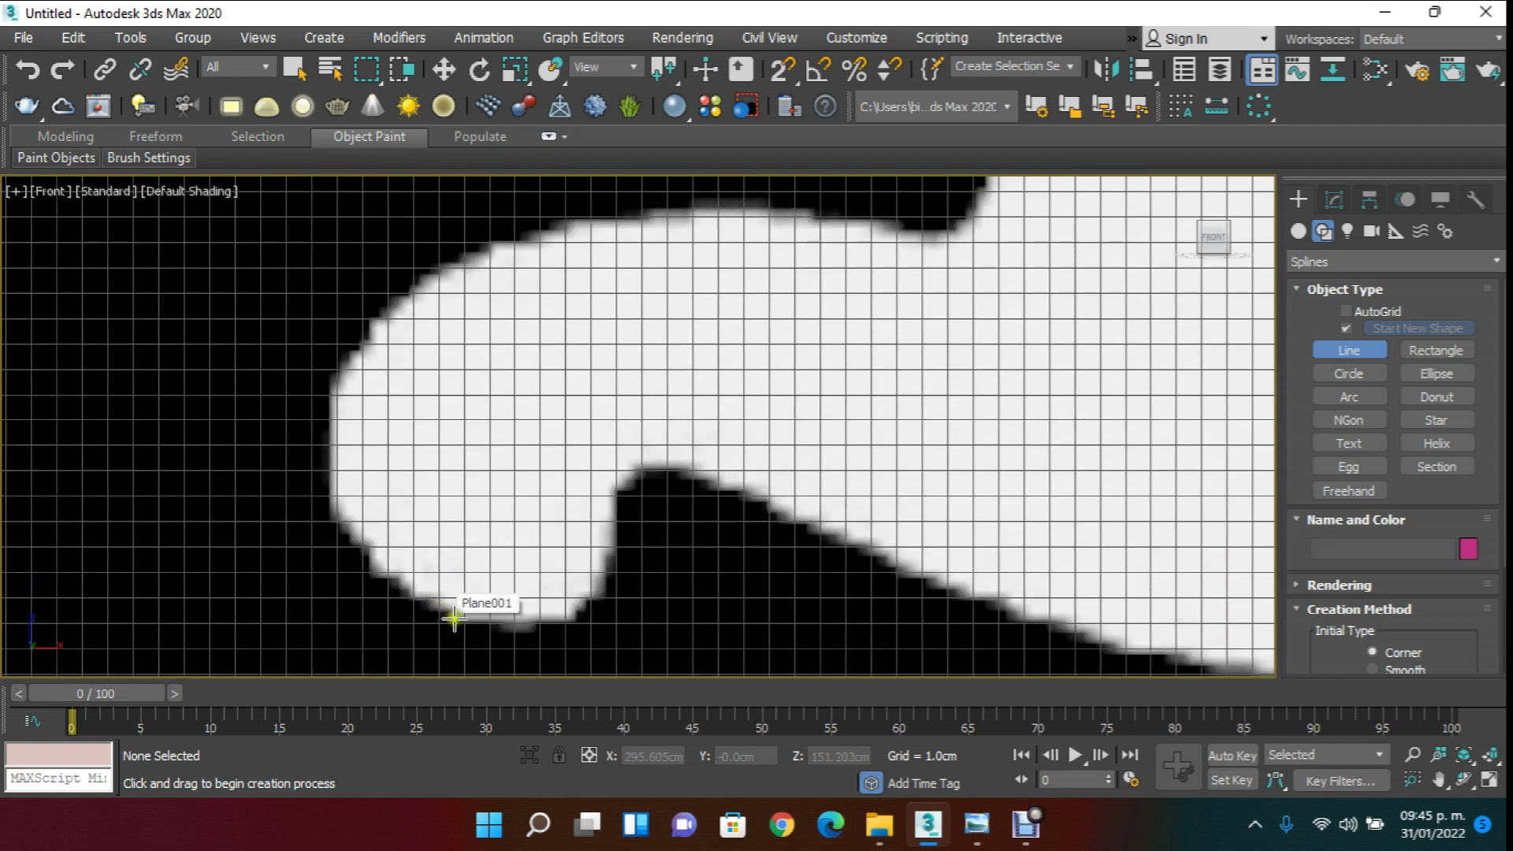
pyautogui.click(515, 624)
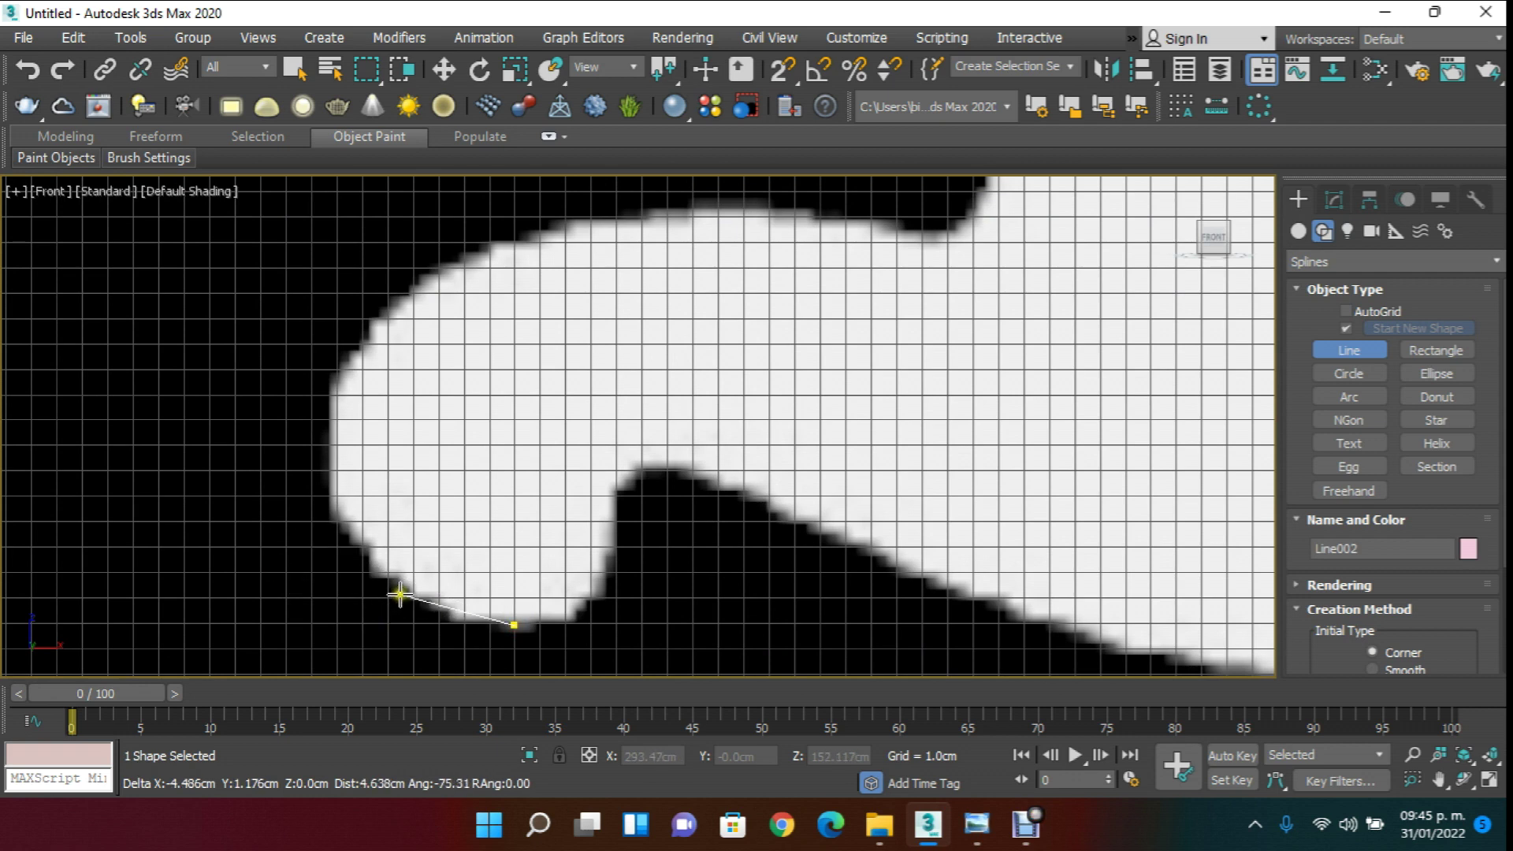
pyautogui.click(373, 581)
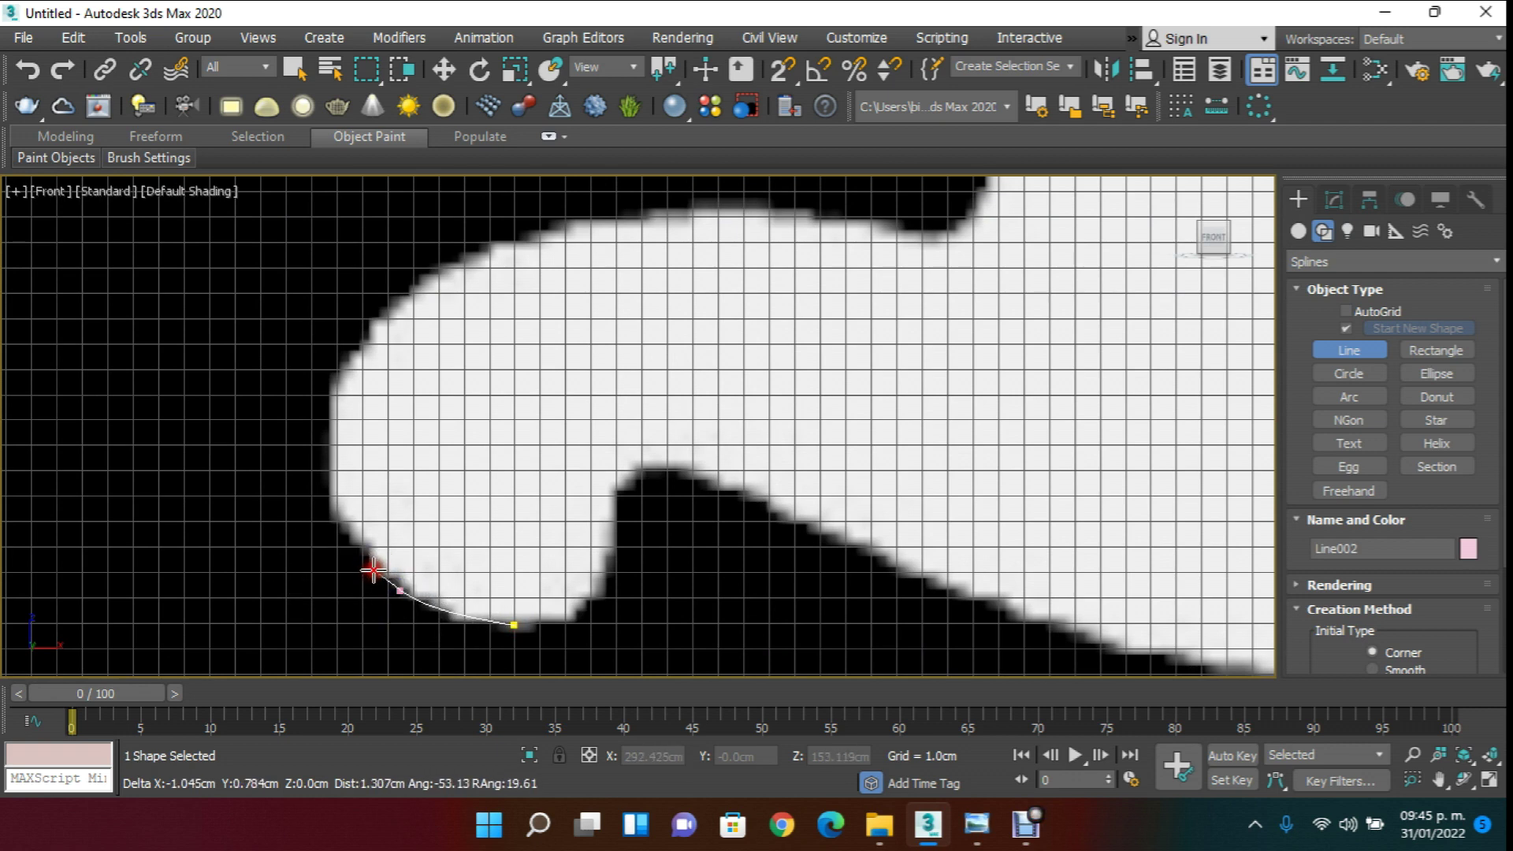
pyautogui.click(331, 468)
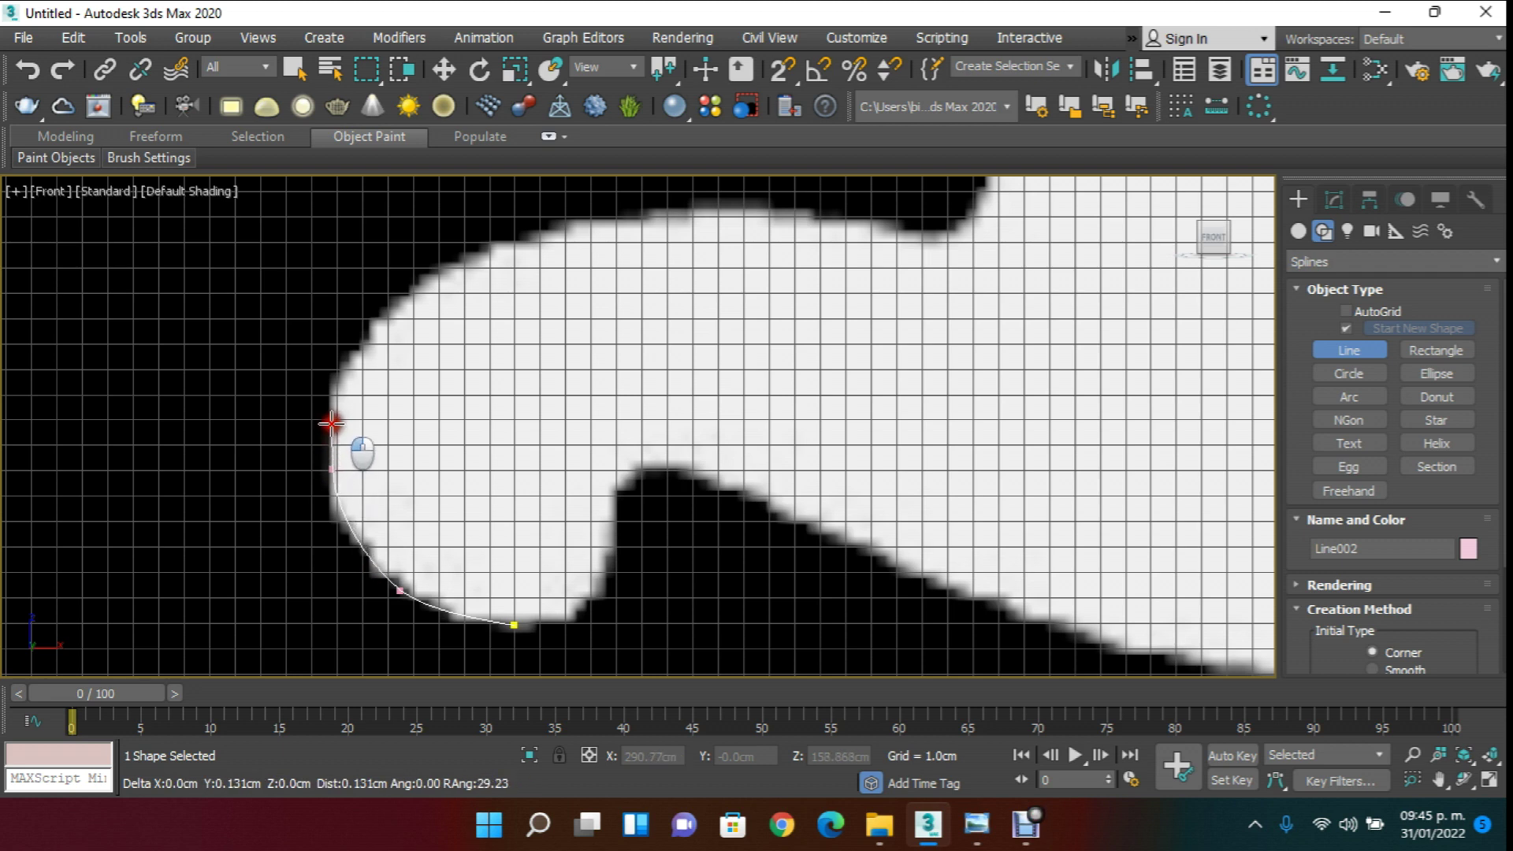
pyautogui.click(366, 334)
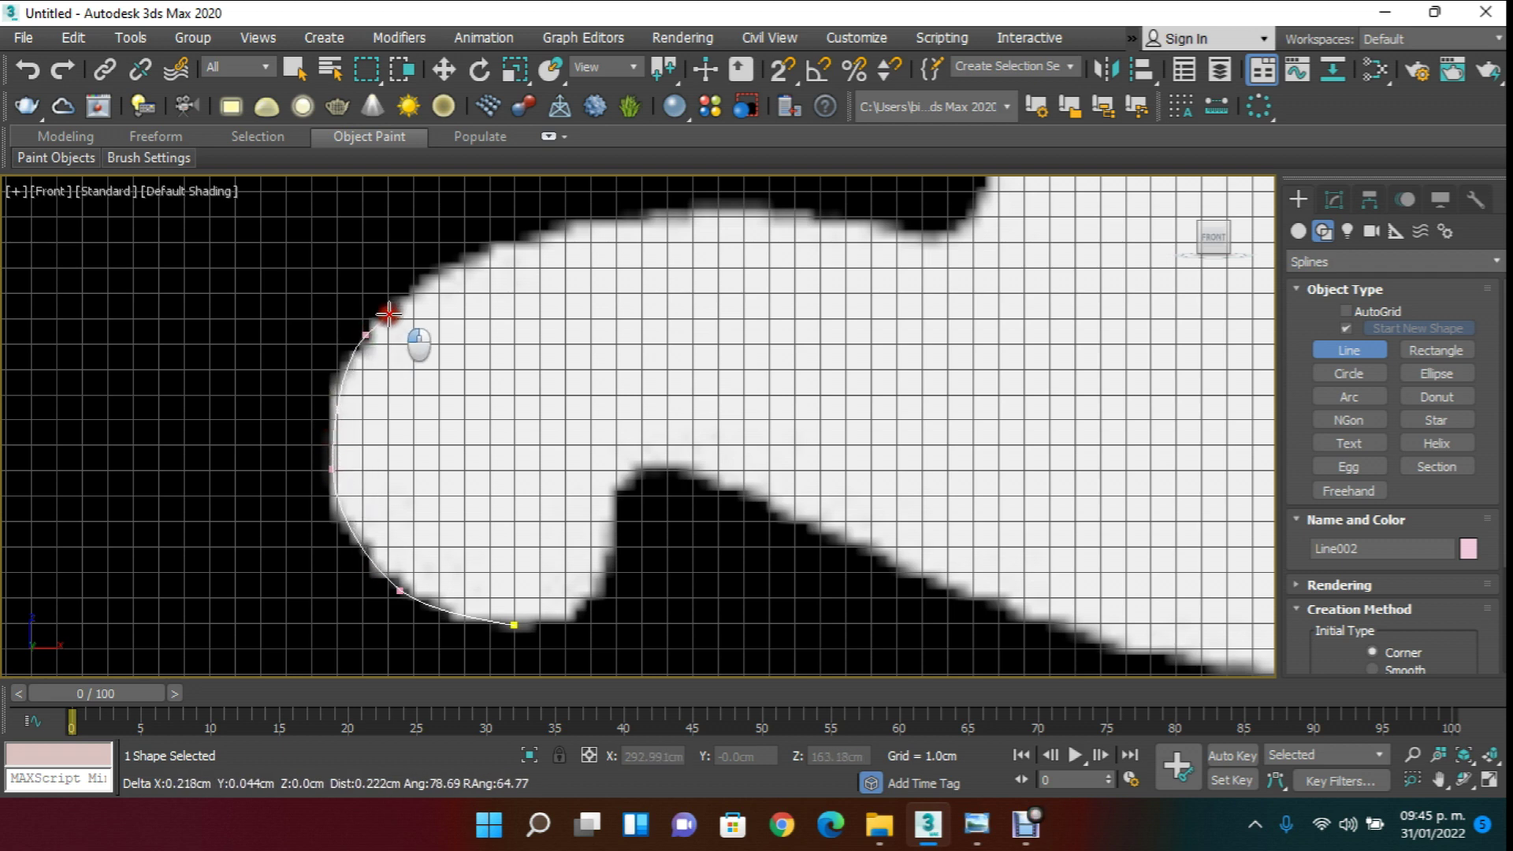
# - Continue the spline with curved segments along the foreleg's upper edge to the dip before the gap's rounded end
pyautogui.click(573, 226)
pyautogui.click(790, 214)
pyautogui.scroll(5, 864, 229)
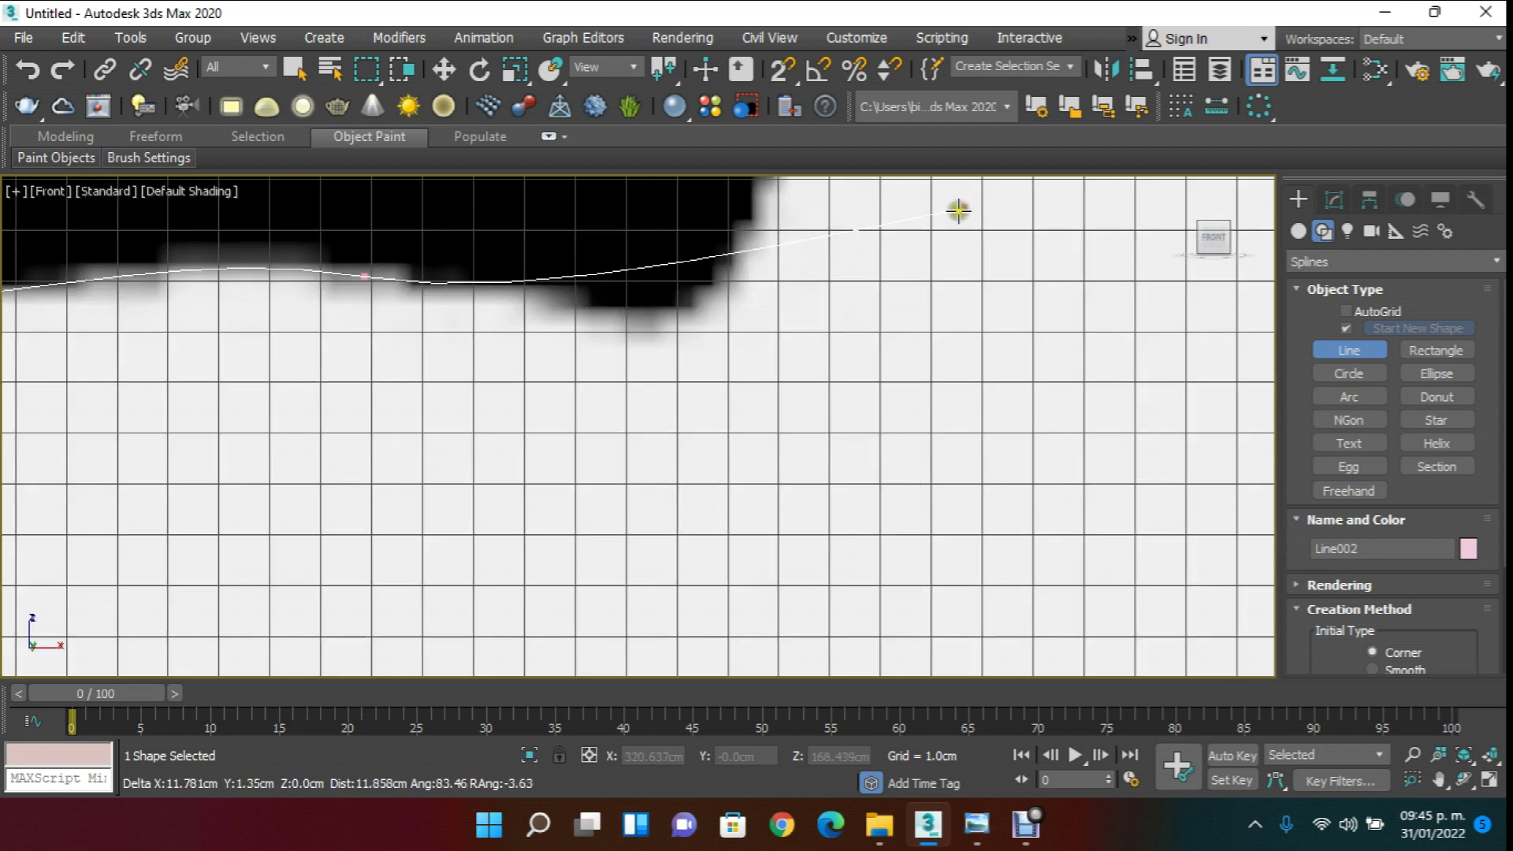
pyautogui.click(644, 314)
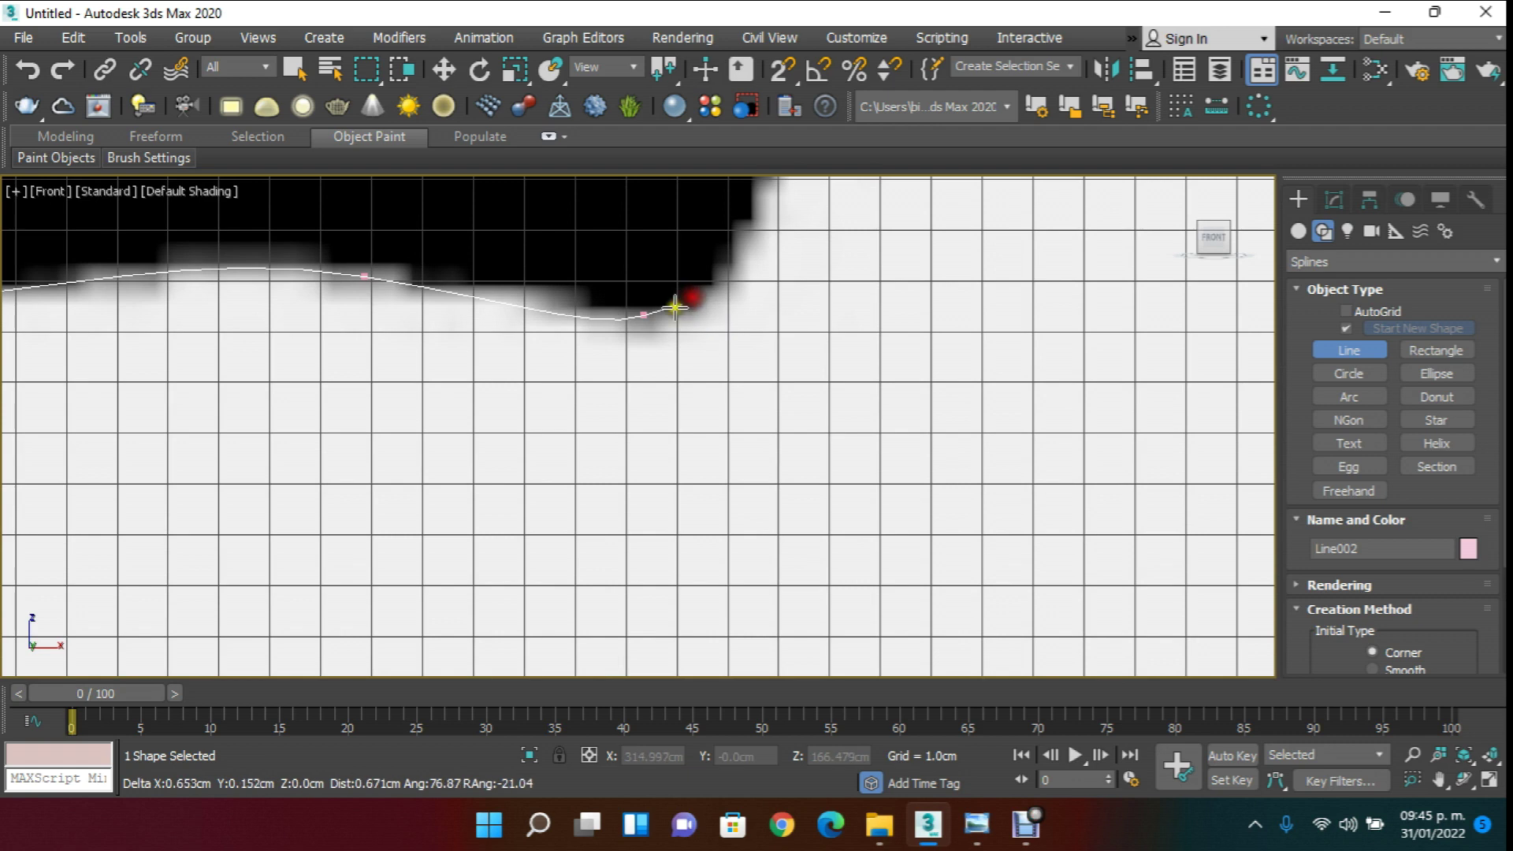
# - Trace the rounded inner end of the gap between the cat's foreleg and jaw with curved segments
pyautogui.scroll(-5, 691, 298)
pyautogui.scroll(3, 685, 304)
pyautogui.click(679, 356)
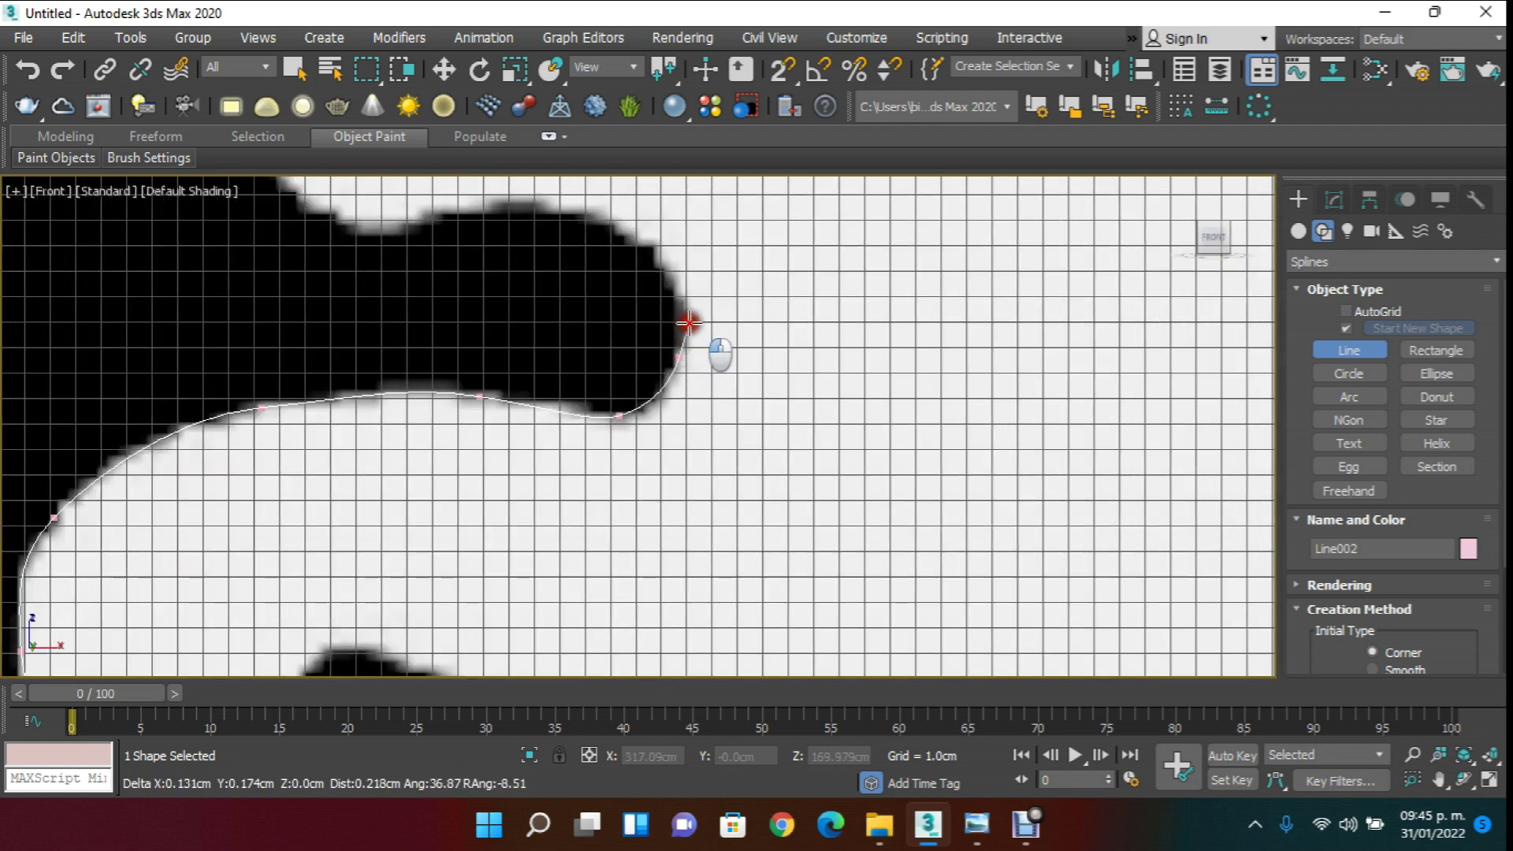
pyautogui.click(661, 261)
pyautogui.scroll(3, 634, 233)
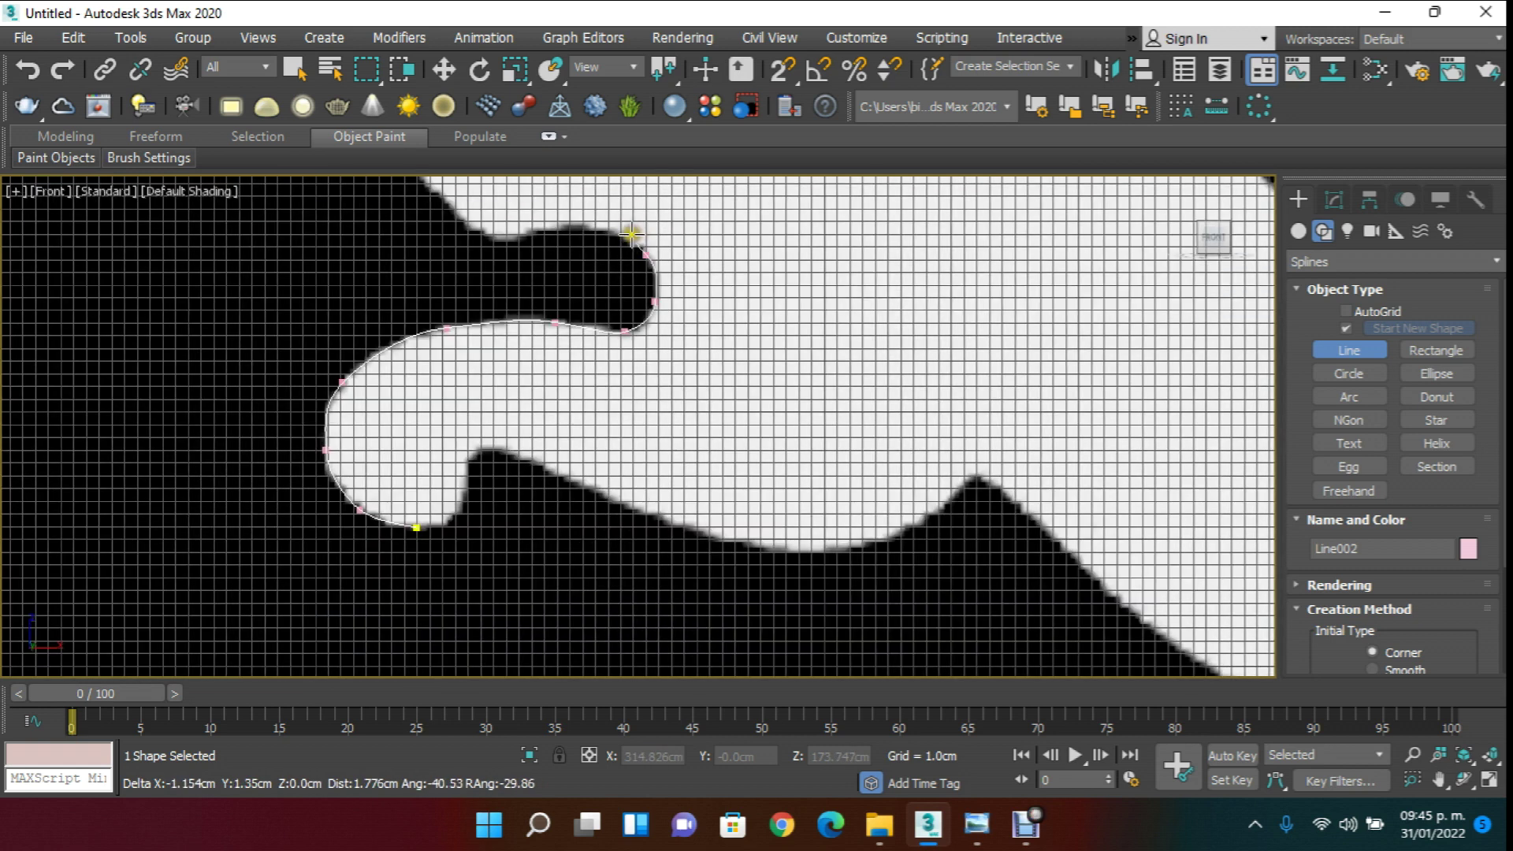
# - Continue the cat spline from the gap's rounded end with curved segments along the underside of the jaw
pyautogui.scroll(-1, 608, 239)
pyautogui.click(573, 253)
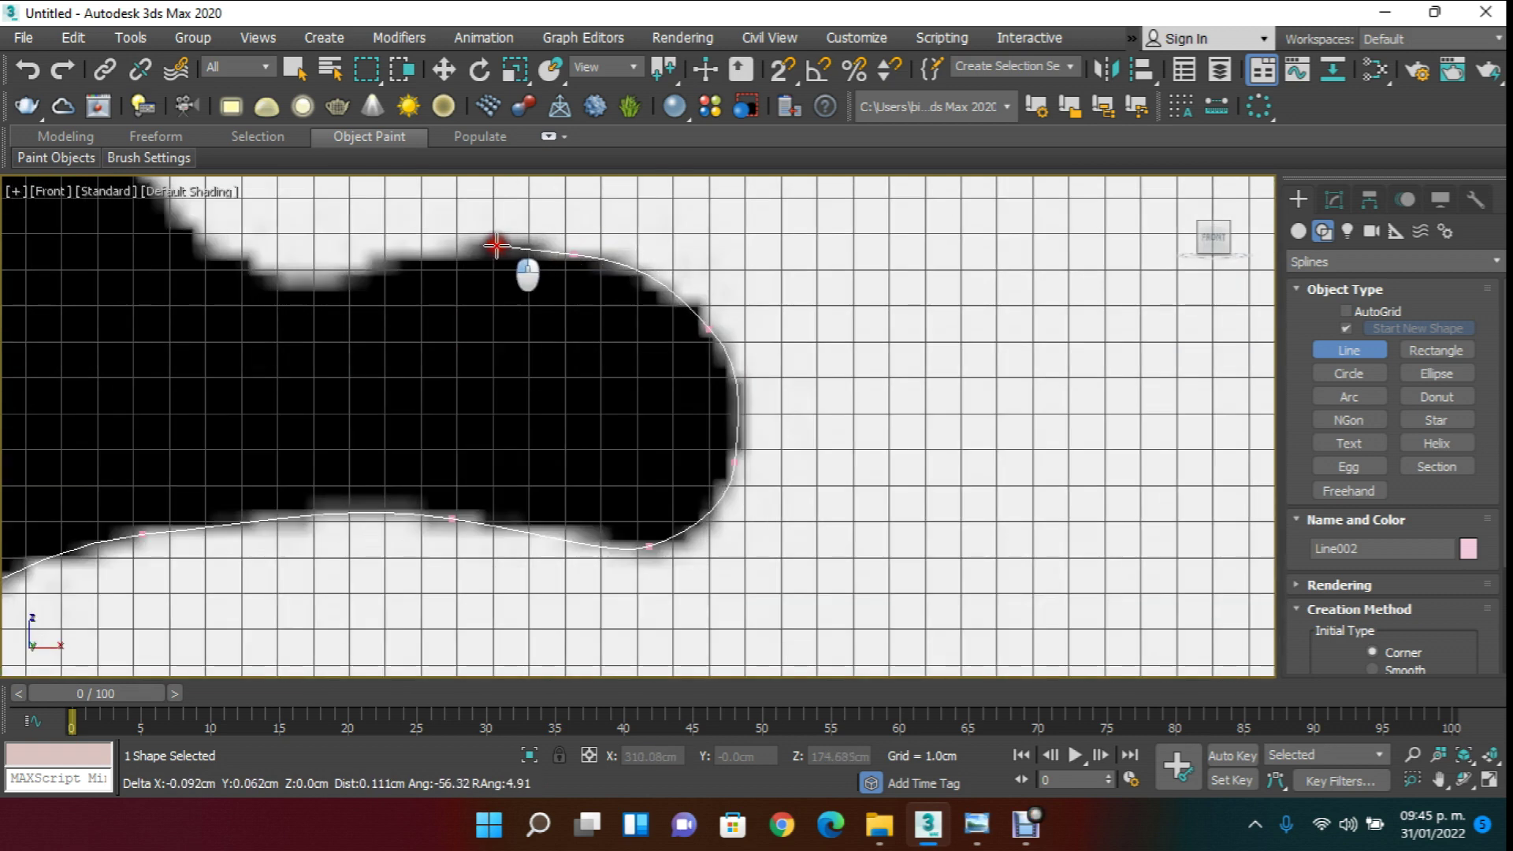
pyautogui.click(413, 254)
pyautogui.click(375, 262)
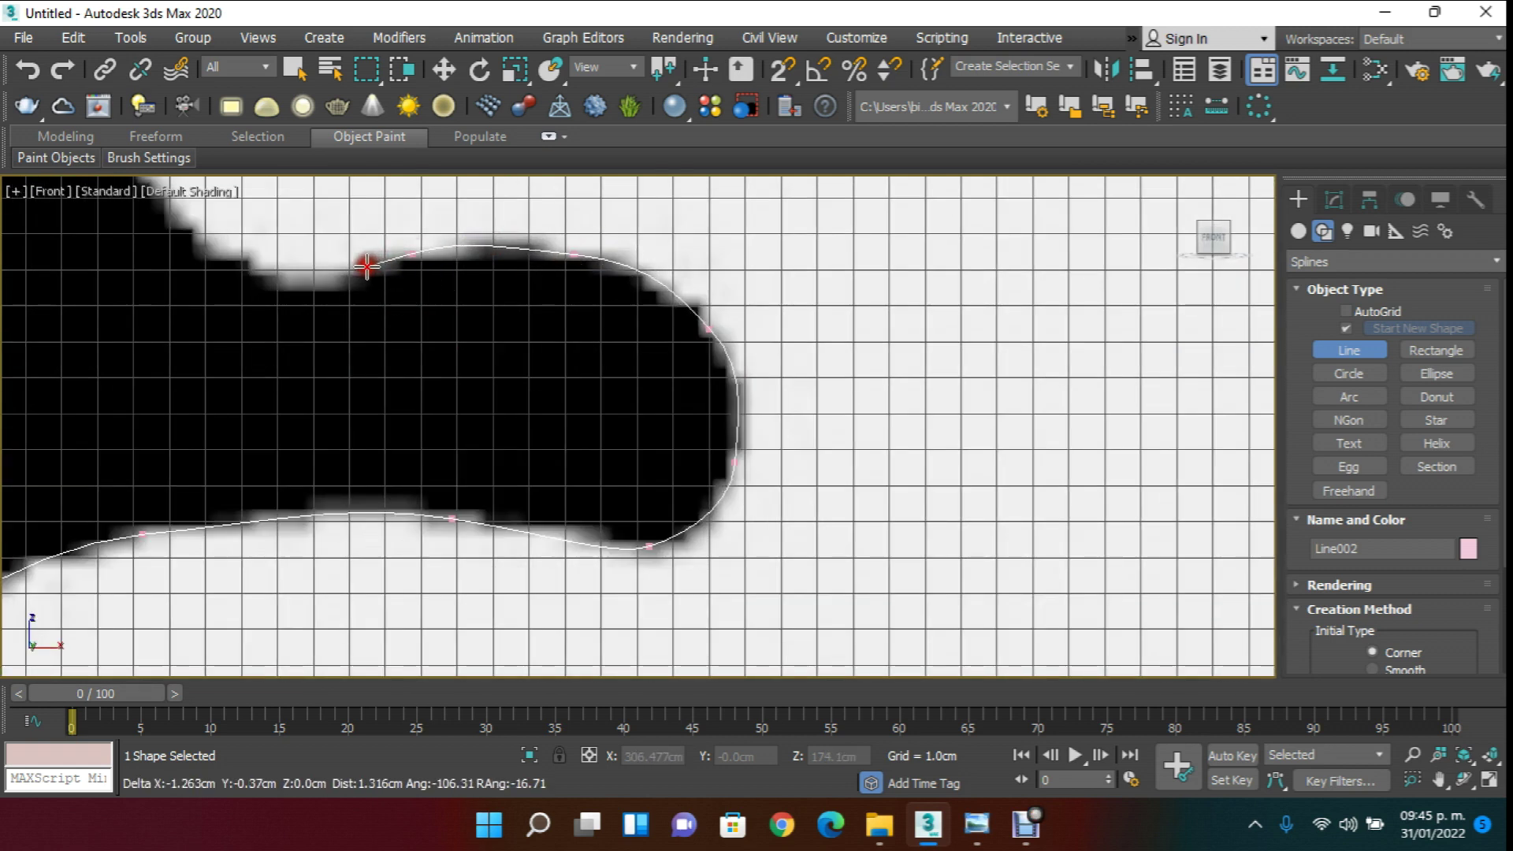
pyautogui.scroll(3, 366, 266)
pyautogui.scroll(-3, 339, 229)
pyautogui.moveTo(330, 333); pyautogui.dragTo(273, 296)
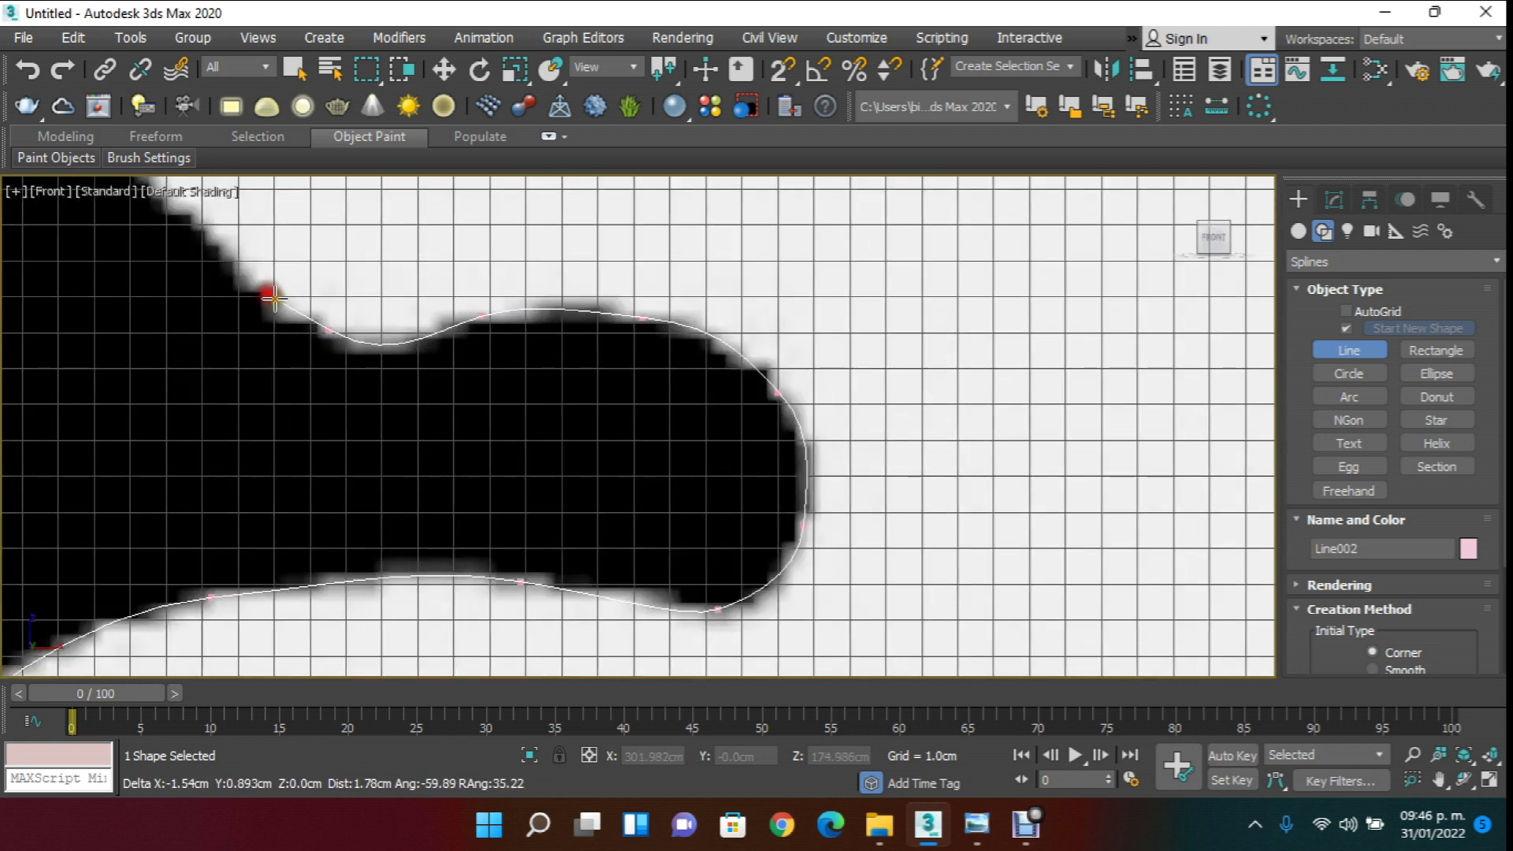
# - Trace the cat's chin and muzzle with curved segments up to the nose
pyautogui.scroll(-3, 275, 298)
pyautogui.scroll(2, 208, 235)
pyautogui.click(222, 254)
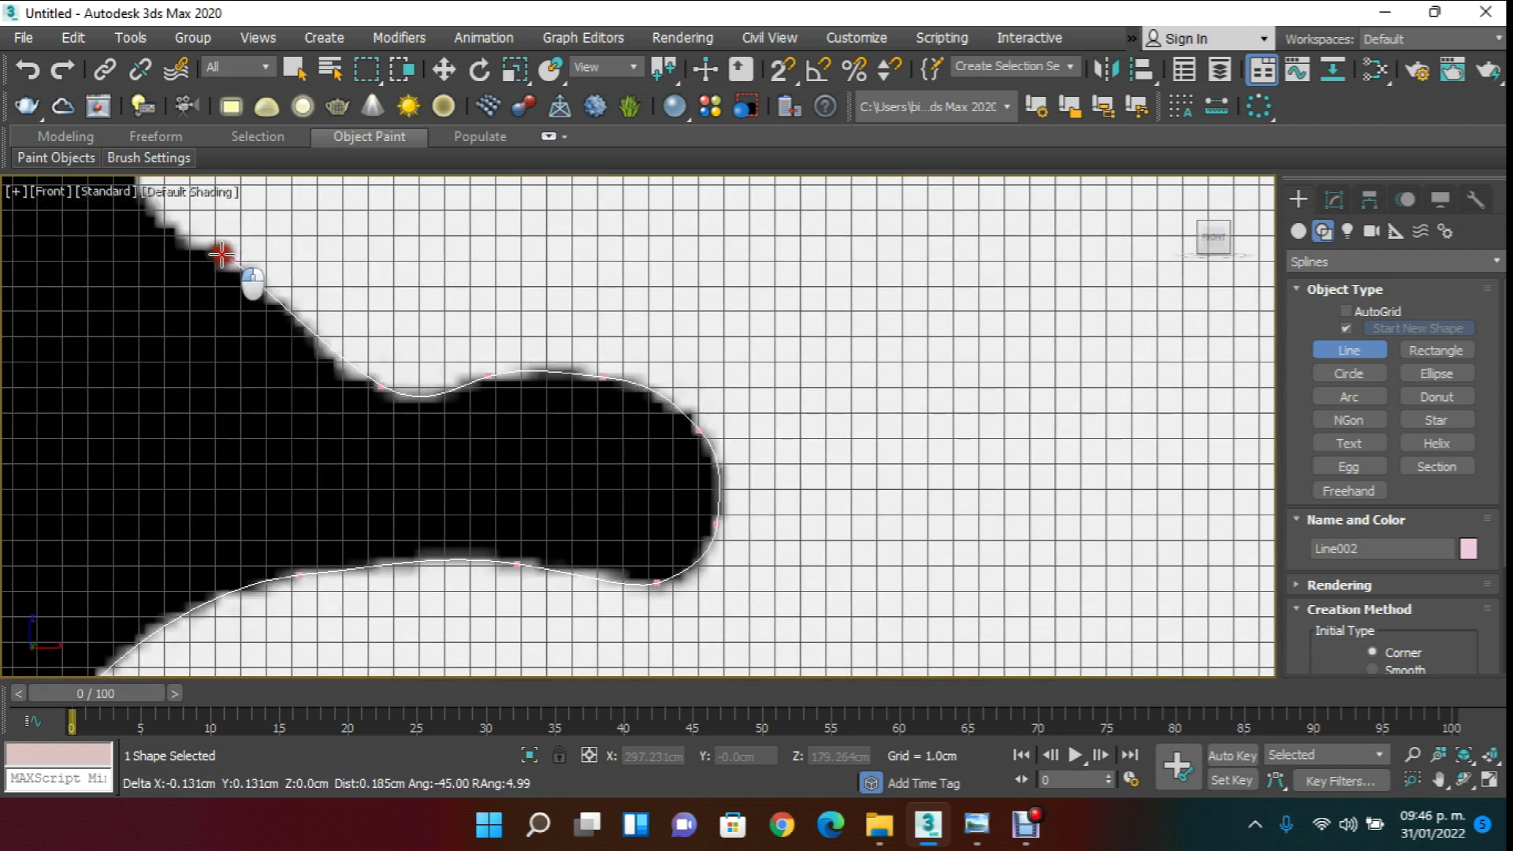
pyautogui.scroll(-3, 176, 232)
pyautogui.scroll(3, 197, 268)
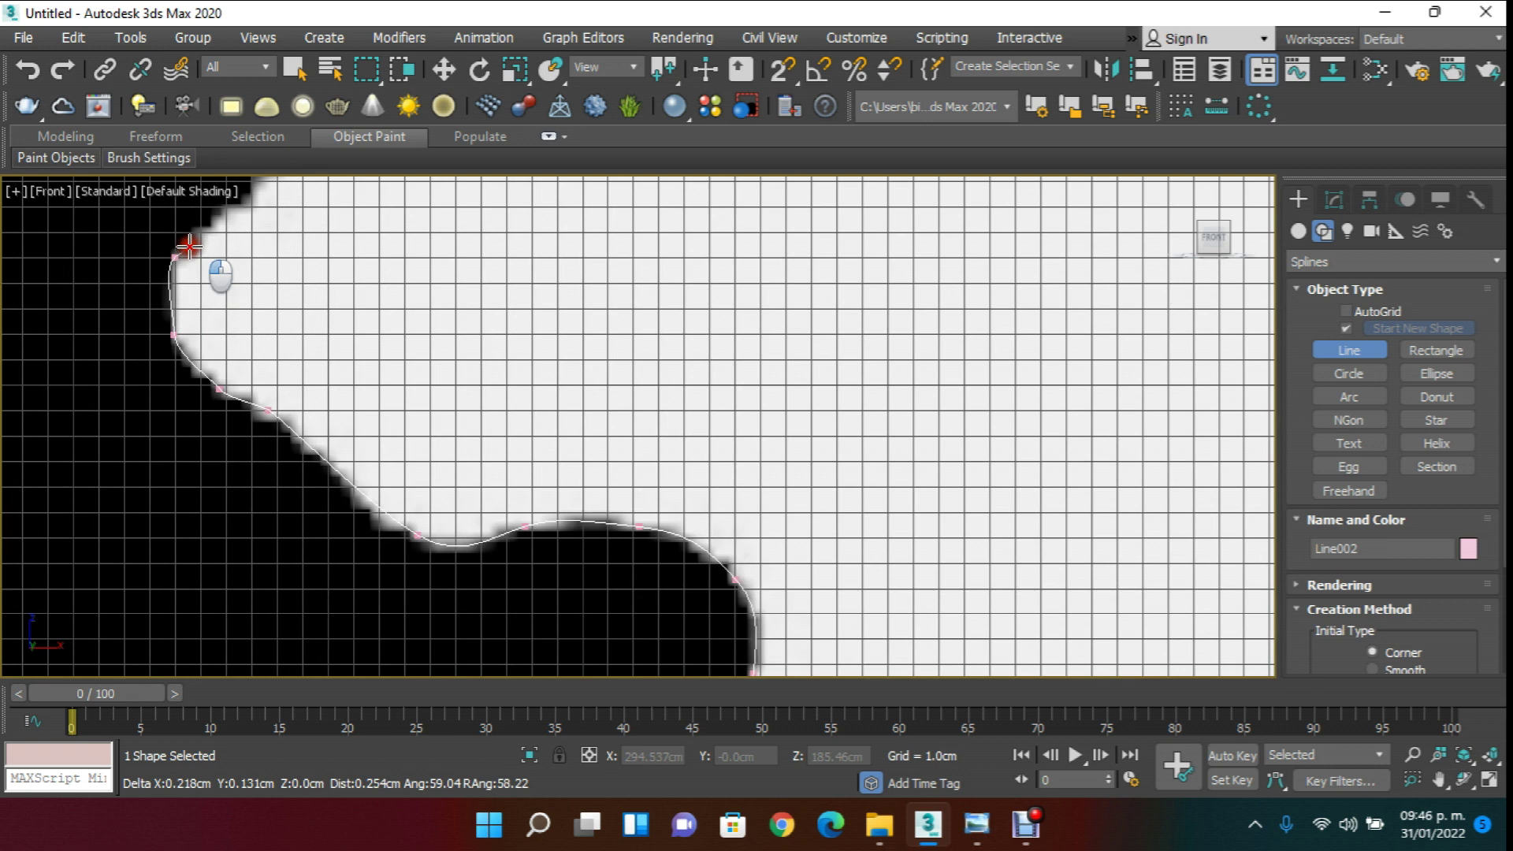
pyautogui.scroll(-2, 189, 247)
pyautogui.scroll(4, 219, 489)
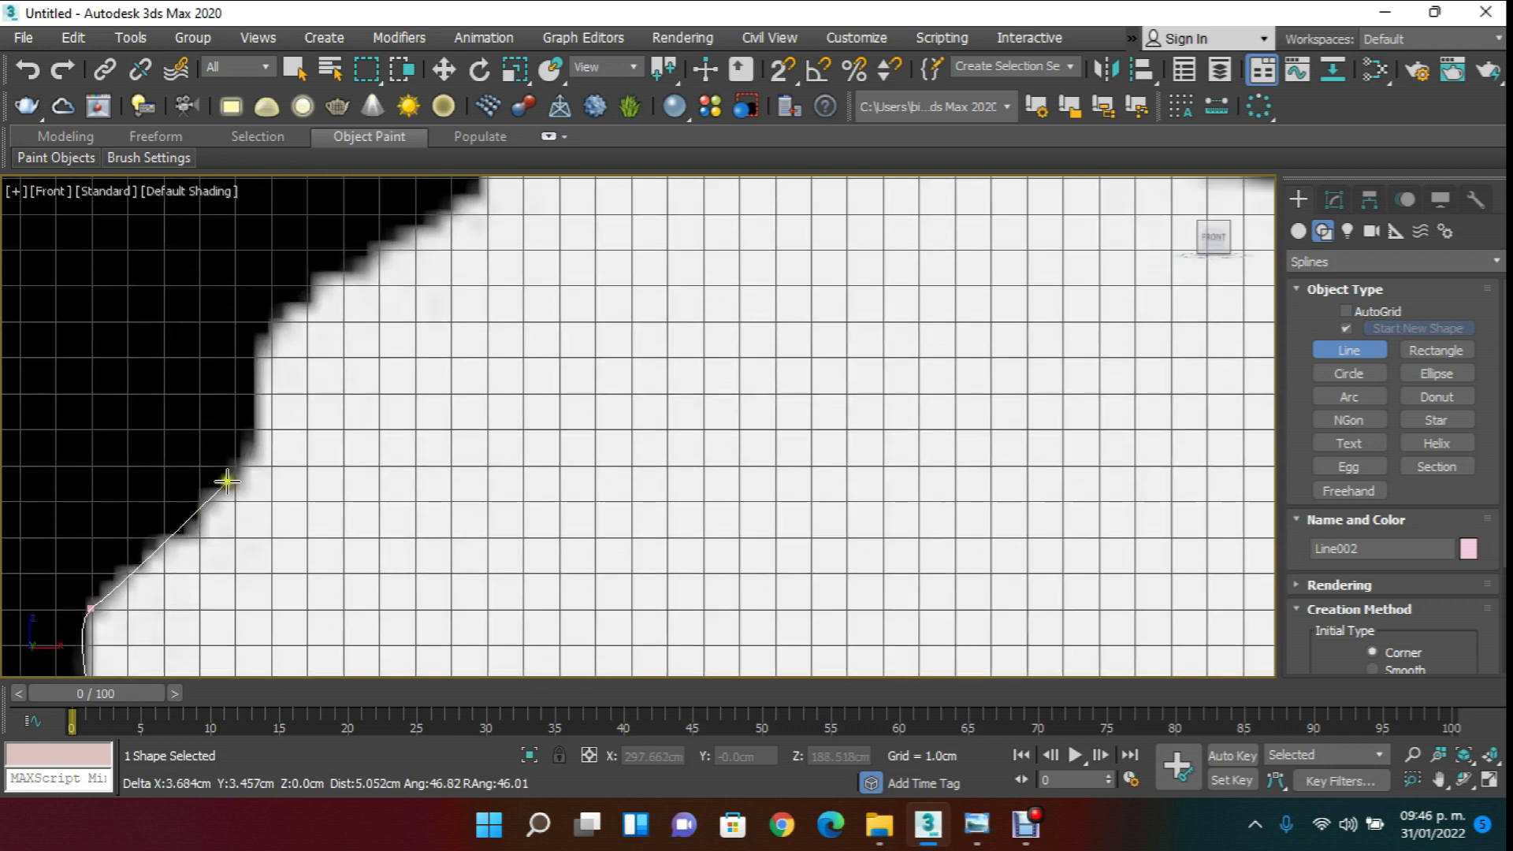
# - Trace the cat's forehead with curved segments from above the nose to the base of the first ear
pyautogui.click(248, 460)
pyautogui.click(258, 338)
pyautogui.moveTo(399, 230); pyautogui.dragTo(337, 394, button='middle')
pyautogui.click(324, 367)
pyautogui.scroll(2, 337, 394)
pyautogui.click(364, 338)
pyautogui.moveTo(365, 339); pyautogui.dragTo(260, 497, button='middle')
# - Trace both ears and the rounded notch between them with curved segments, ending at the back of the head
pyautogui.click(351, 337)
pyautogui.click(435, 359)
pyautogui.click(597, 517)
pyautogui.click(655, 490)
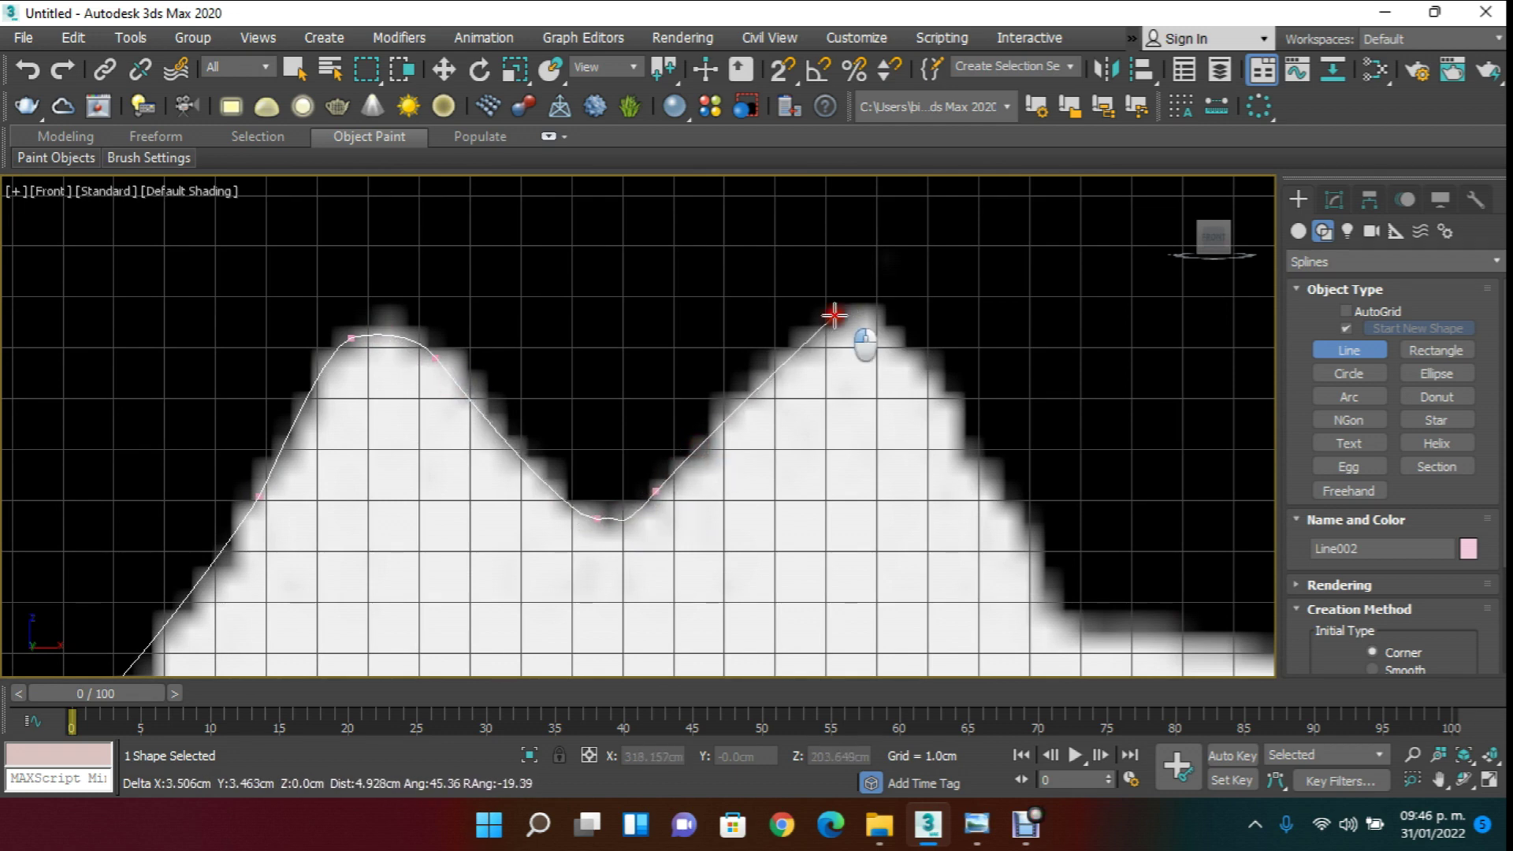
pyautogui.click(901, 364)
pyautogui.scroll(-2, 919, 405)
pyautogui.click(955, 459)
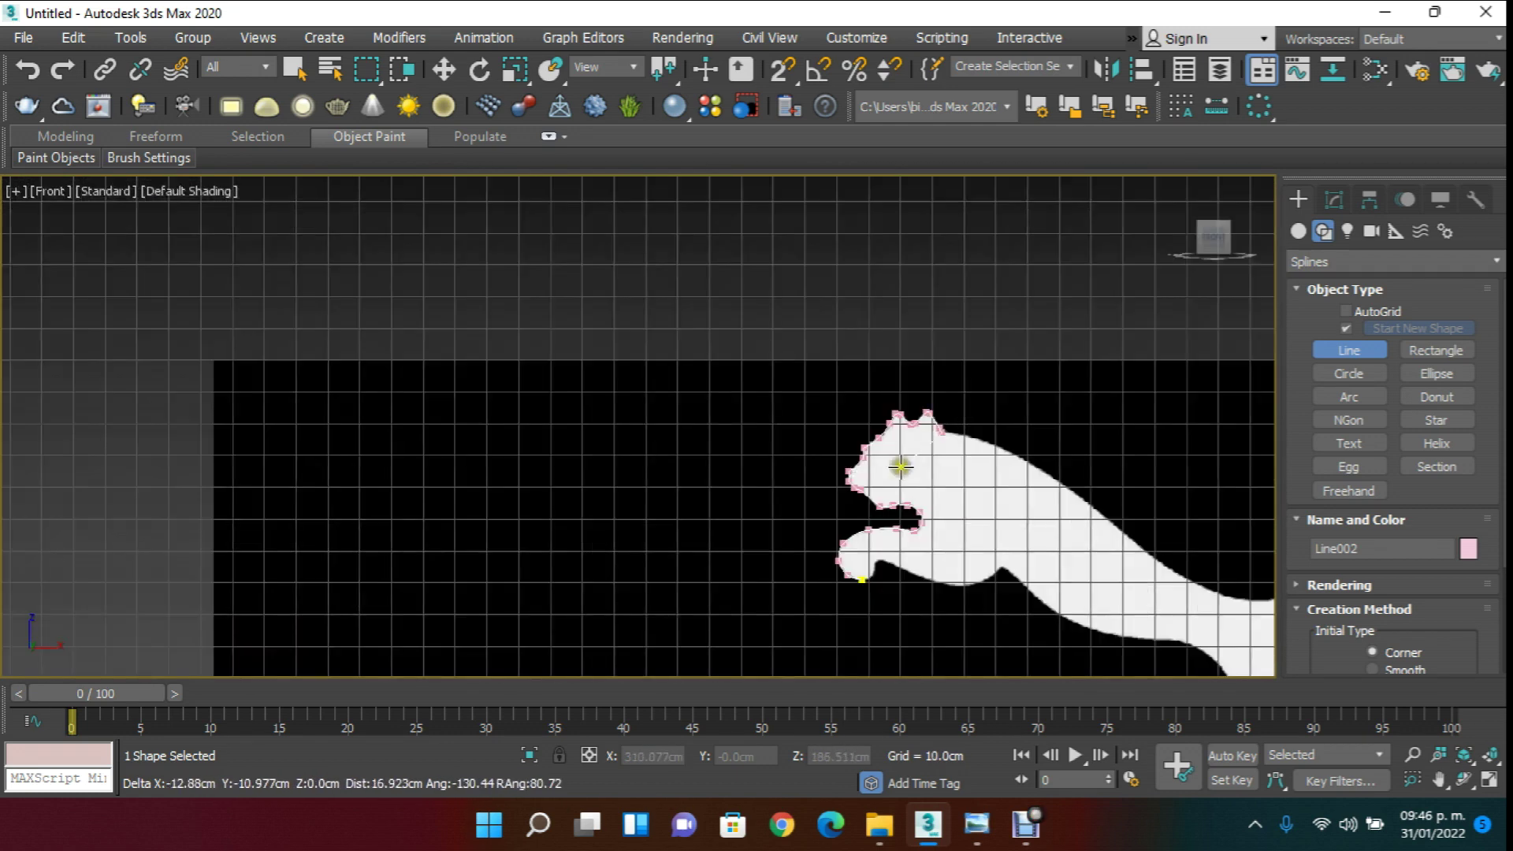
# - Extend the spline with long curved segments from behind the ears down the slope of the cat's back
pyautogui.scroll(9, 1024, 450)
pyautogui.moveTo(959, 426); pyautogui.dragTo(1146, 511)
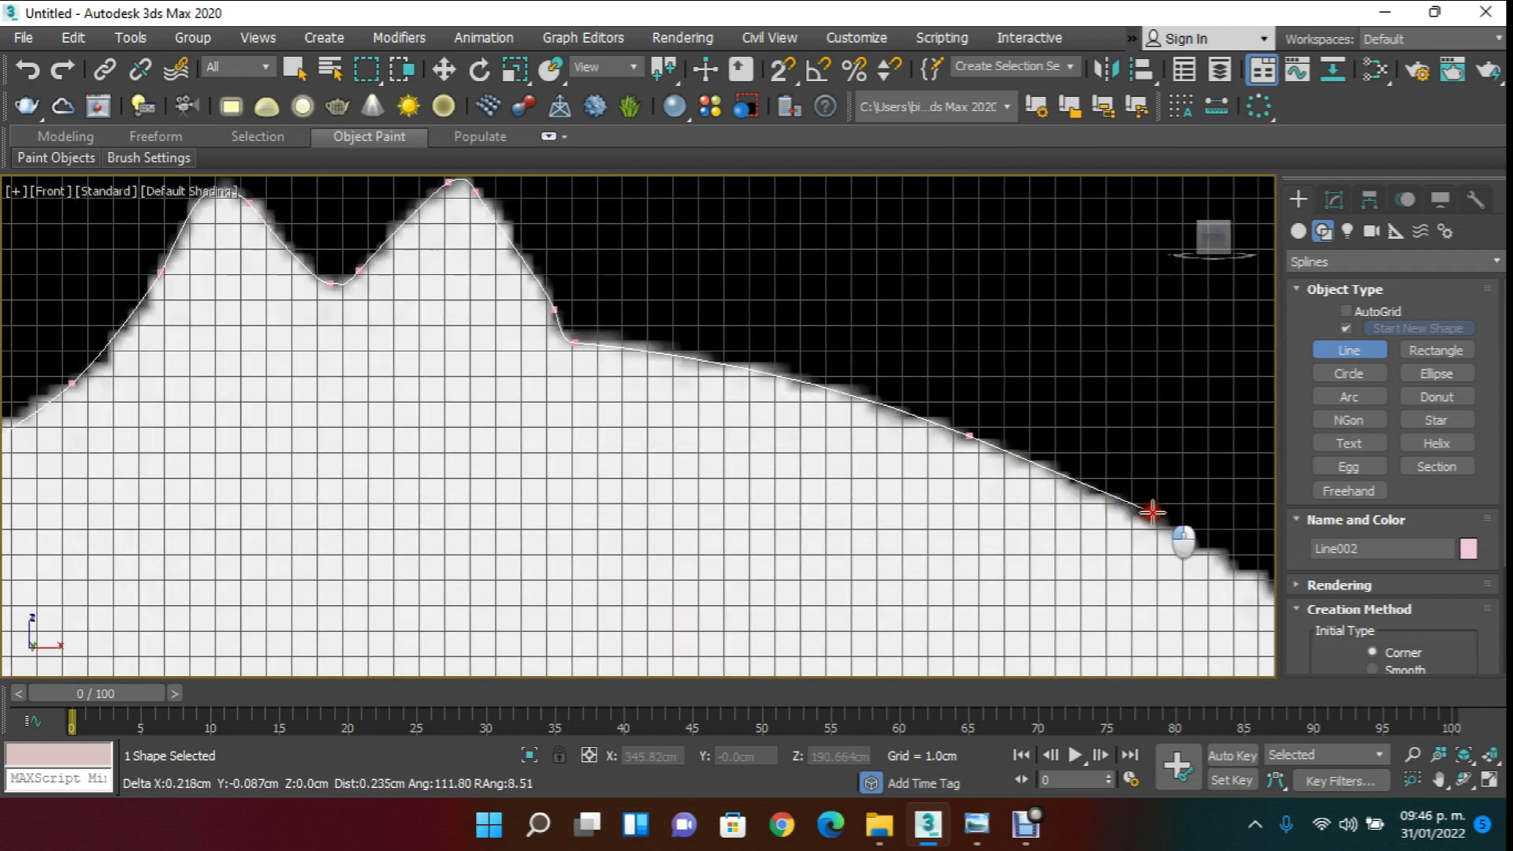
pyautogui.moveTo(1180, 538); pyautogui.dragTo(1032, 412, button='middle')
pyautogui.scroll(-3, 1031, 412)
pyautogui.moveTo(1225, 510); pyautogui.dragTo(938, 419, button='middle')
pyautogui.click(946, 447)
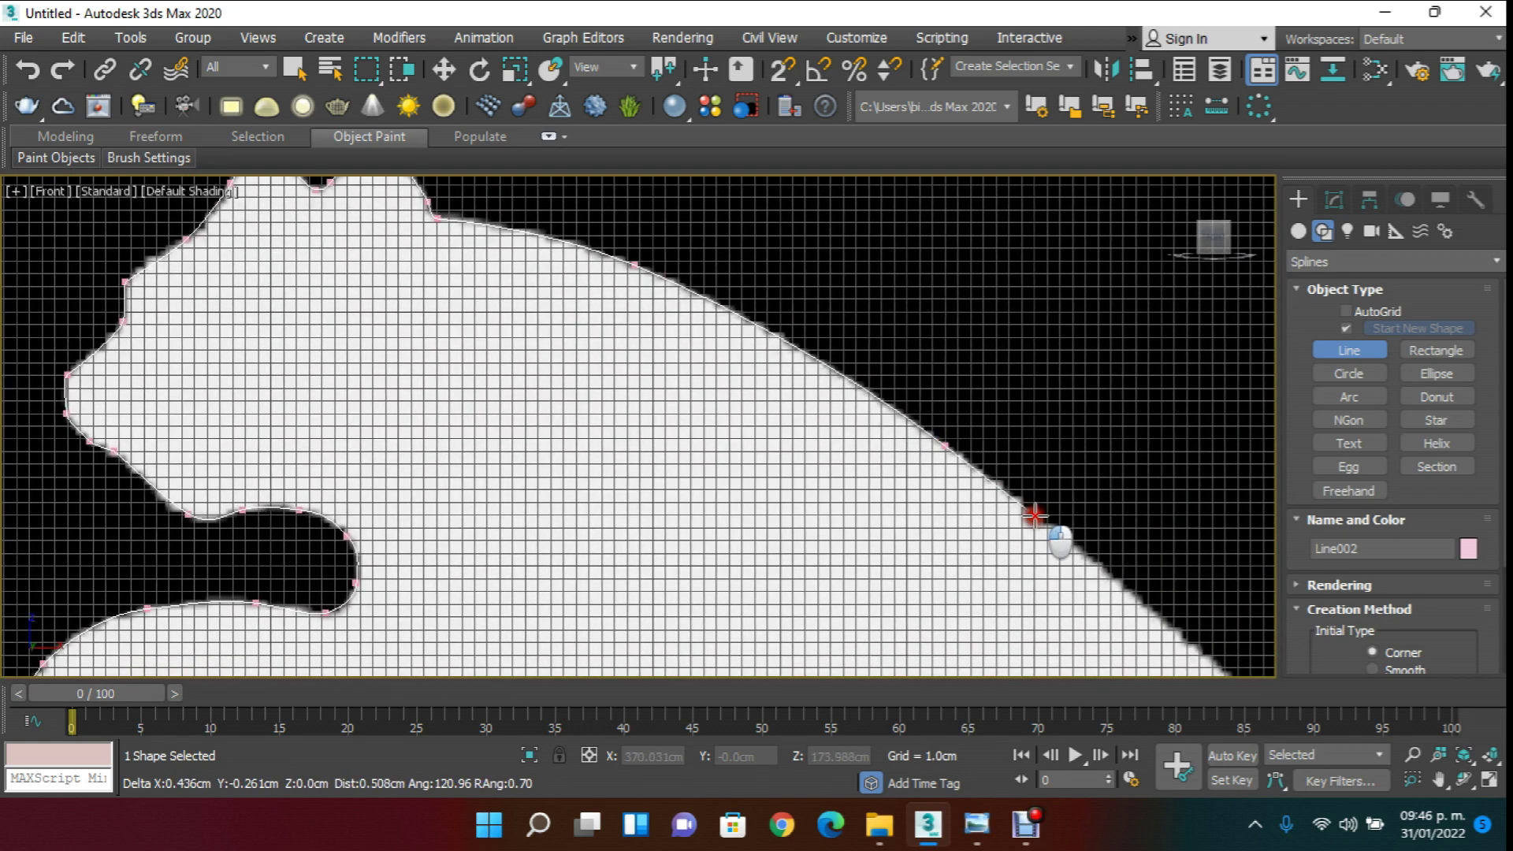
pyautogui.scroll(-5, 1125, 587)
pyautogui.scroll(5, 672, 360)
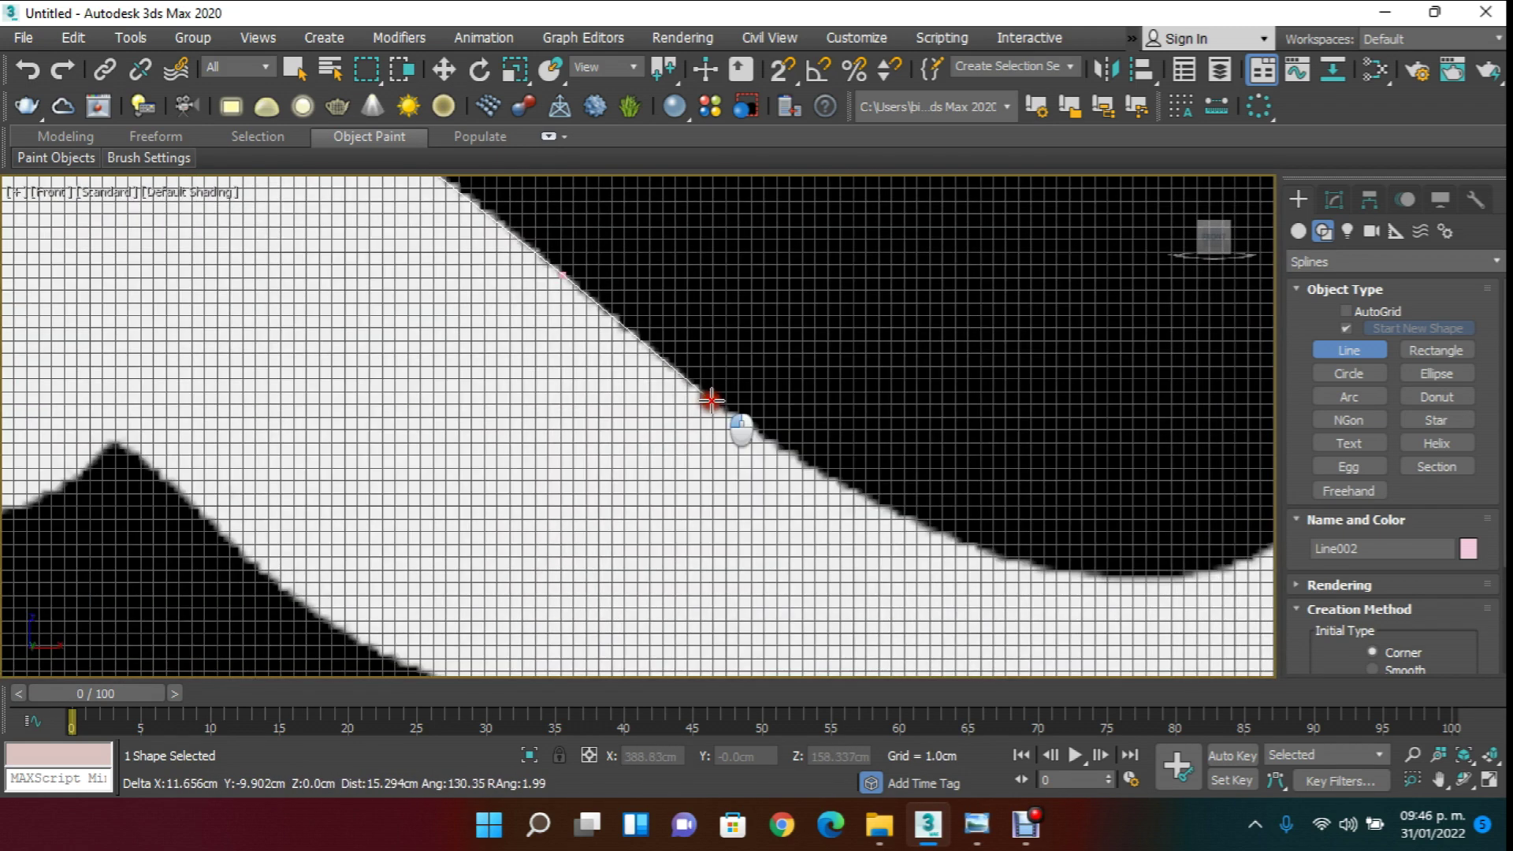
# - Trace the concave curve of the cat's lower back up into the base of the tail
pyautogui.click(871, 500)
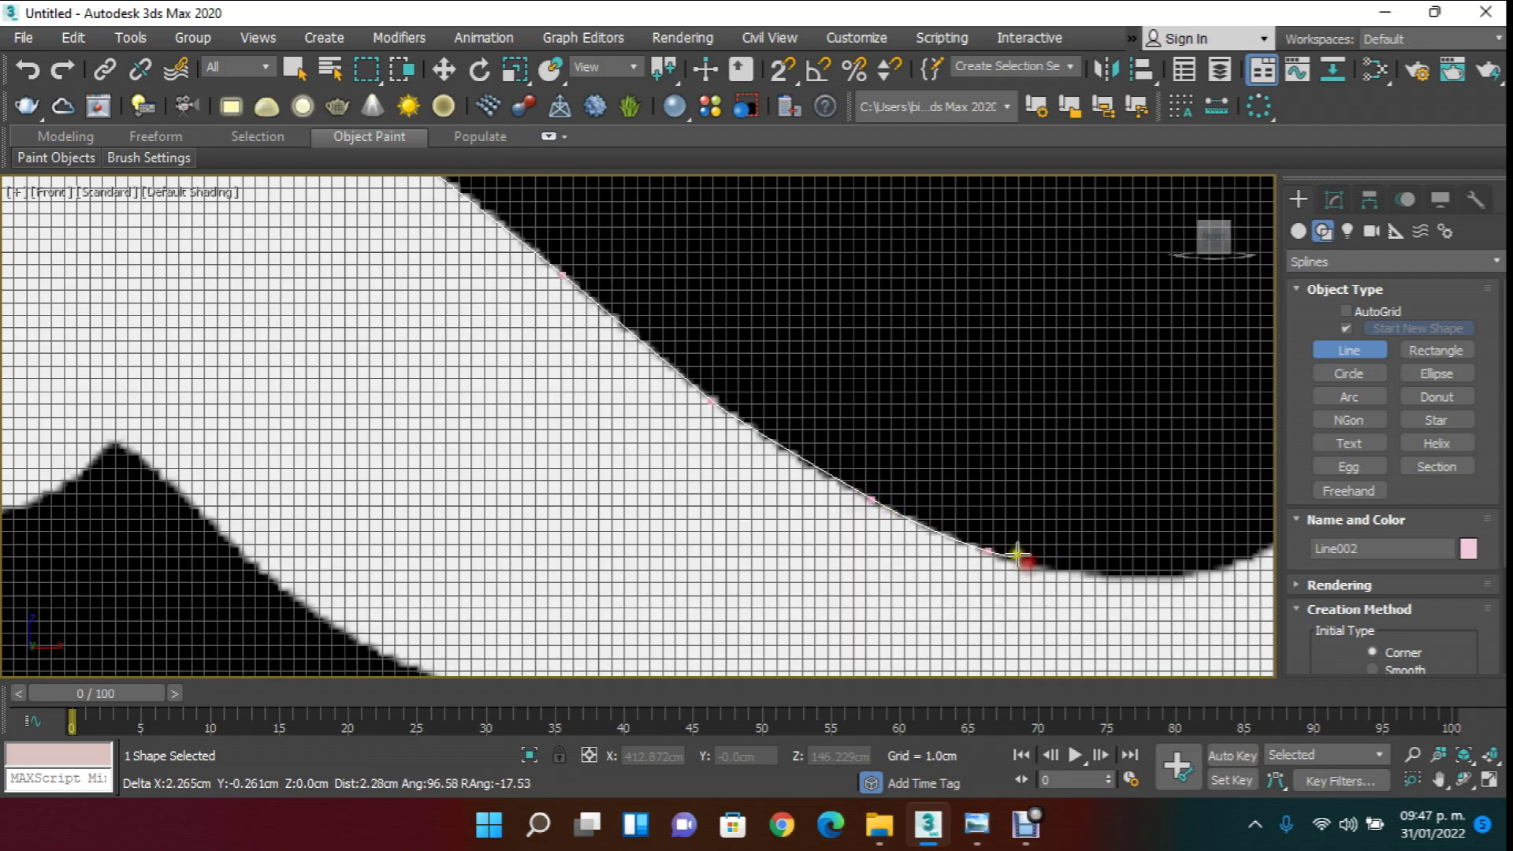
pyautogui.moveTo(1251, 578); pyautogui.dragTo(1047, 493, button='middle')
pyautogui.scroll(2, 1047, 493)
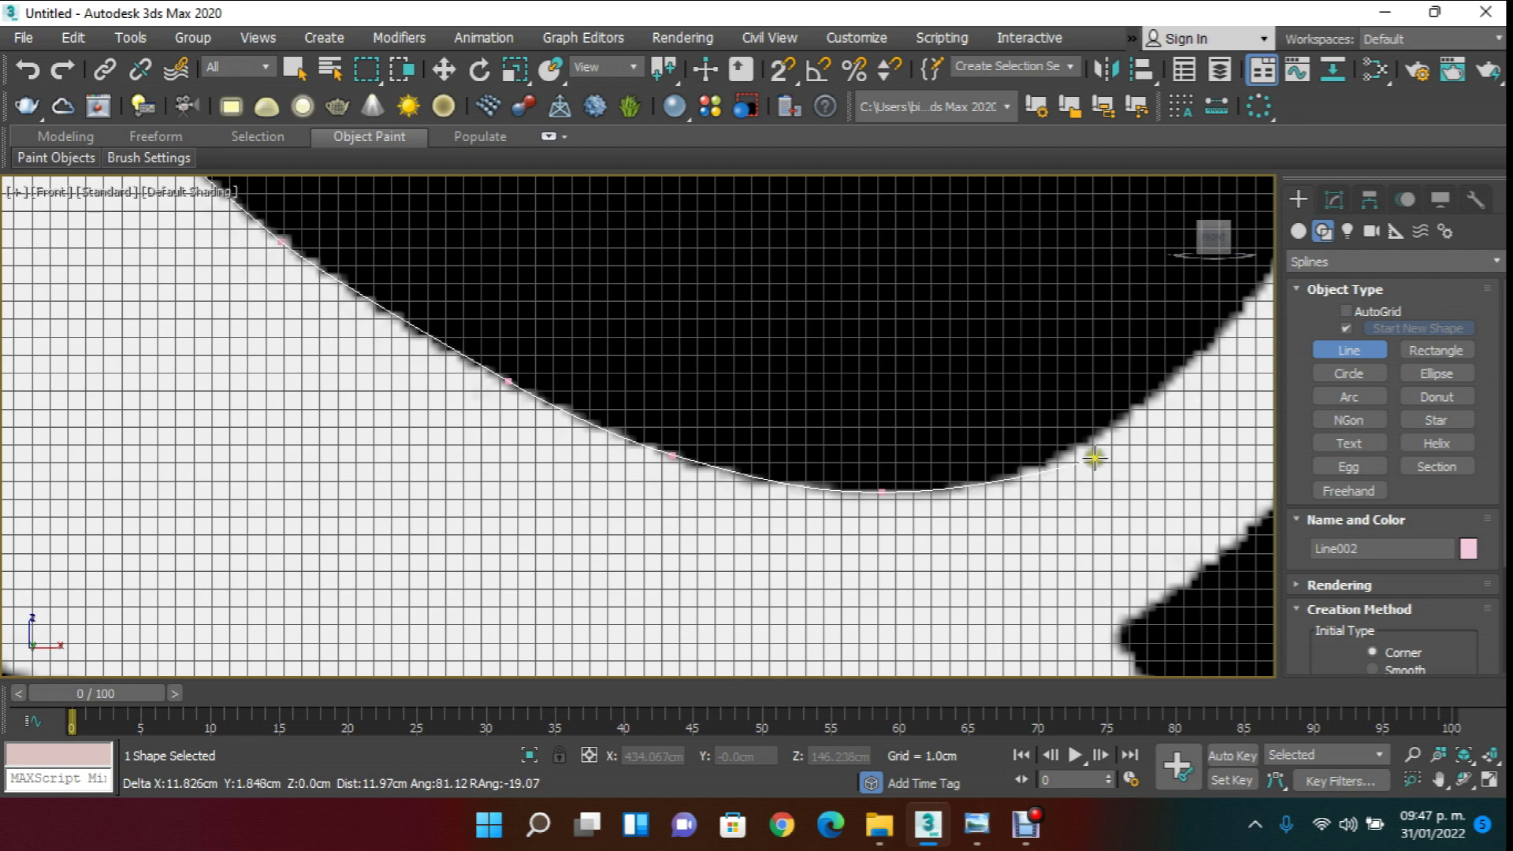
pyautogui.click(1124, 420)
# - Trace the tail's upper edge from its base around to the flat tip with curved segments
pyautogui.scroll(-4, 1134, 438)
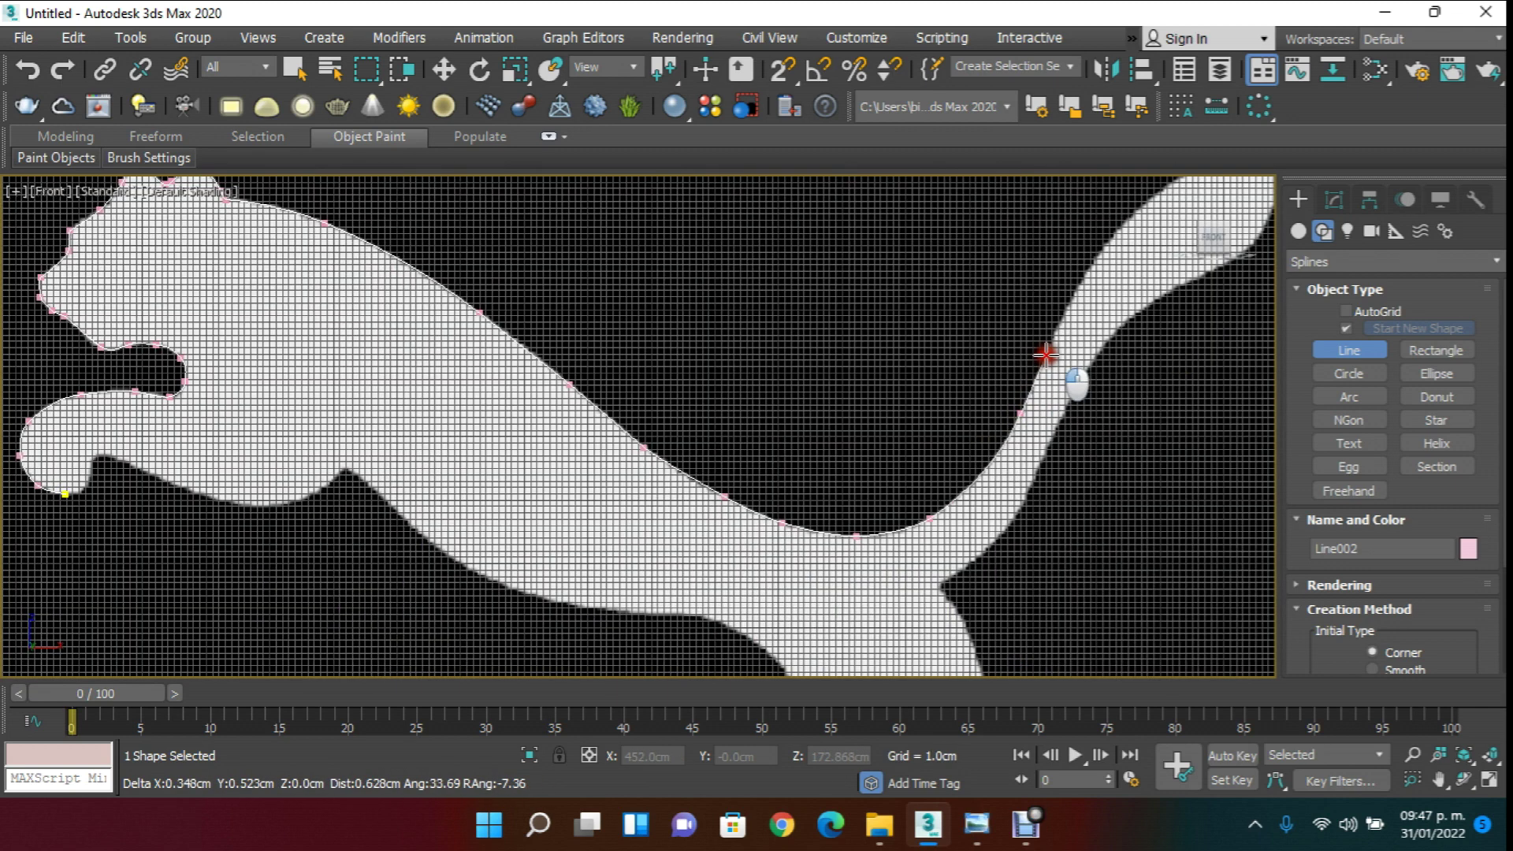
pyautogui.scroll(-5, 1047, 374)
pyautogui.scroll(5, 1017, 372)
pyautogui.scroll(-5, 969, 328)
pyautogui.scroll(5, 859, 378)
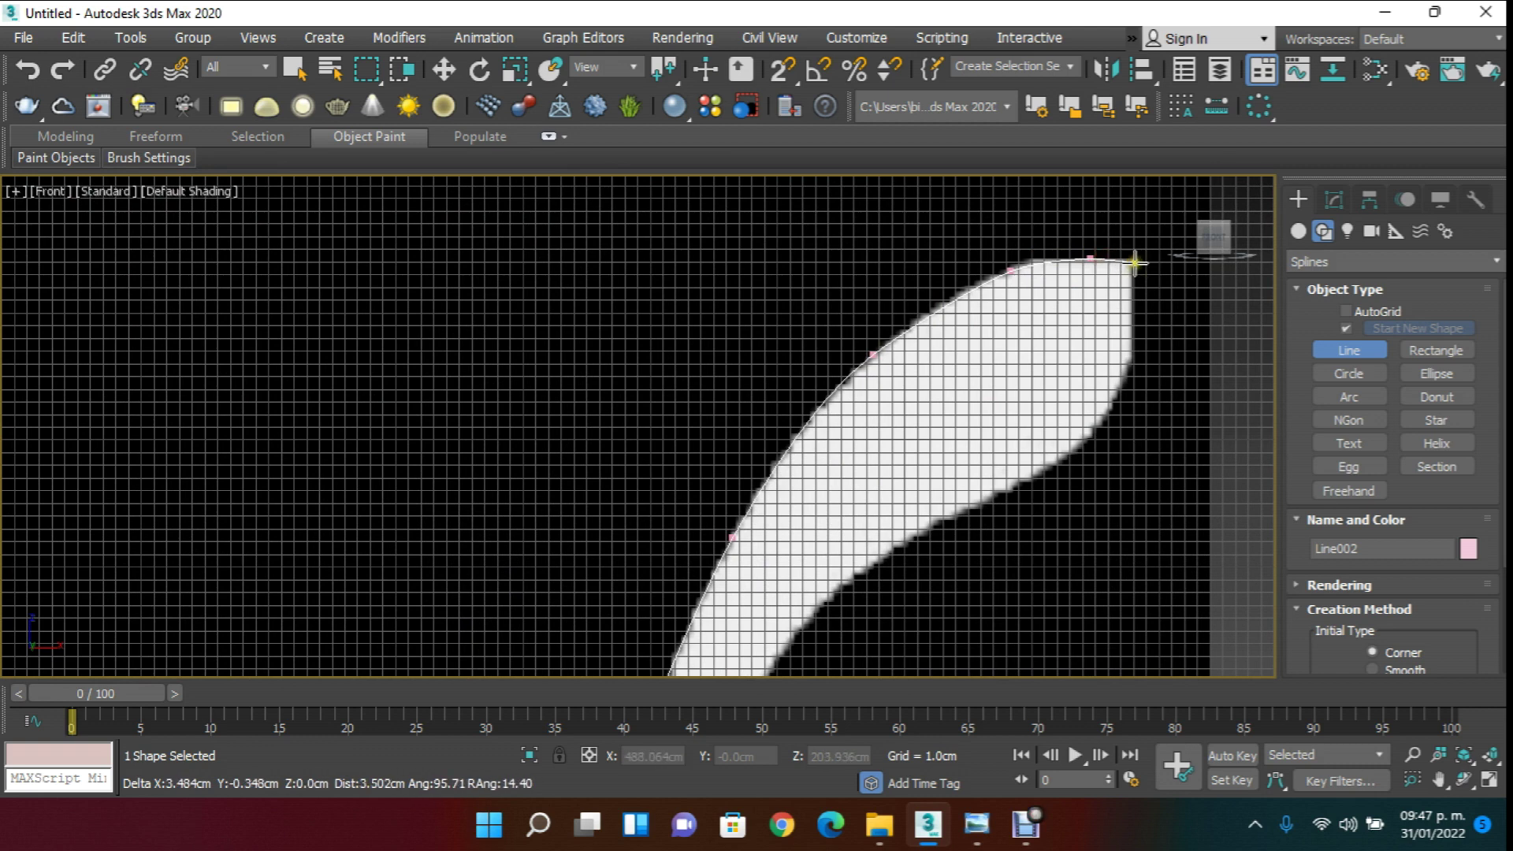
# - Trace the tail's outer edge from the tip back down toward the cat's rump
pyautogui.click(1094, 428)
pyautogui.click(958, 507)
pyautogui.scroll(-4, 805, 619)
pyautogui.scroll(6, 810, 431)
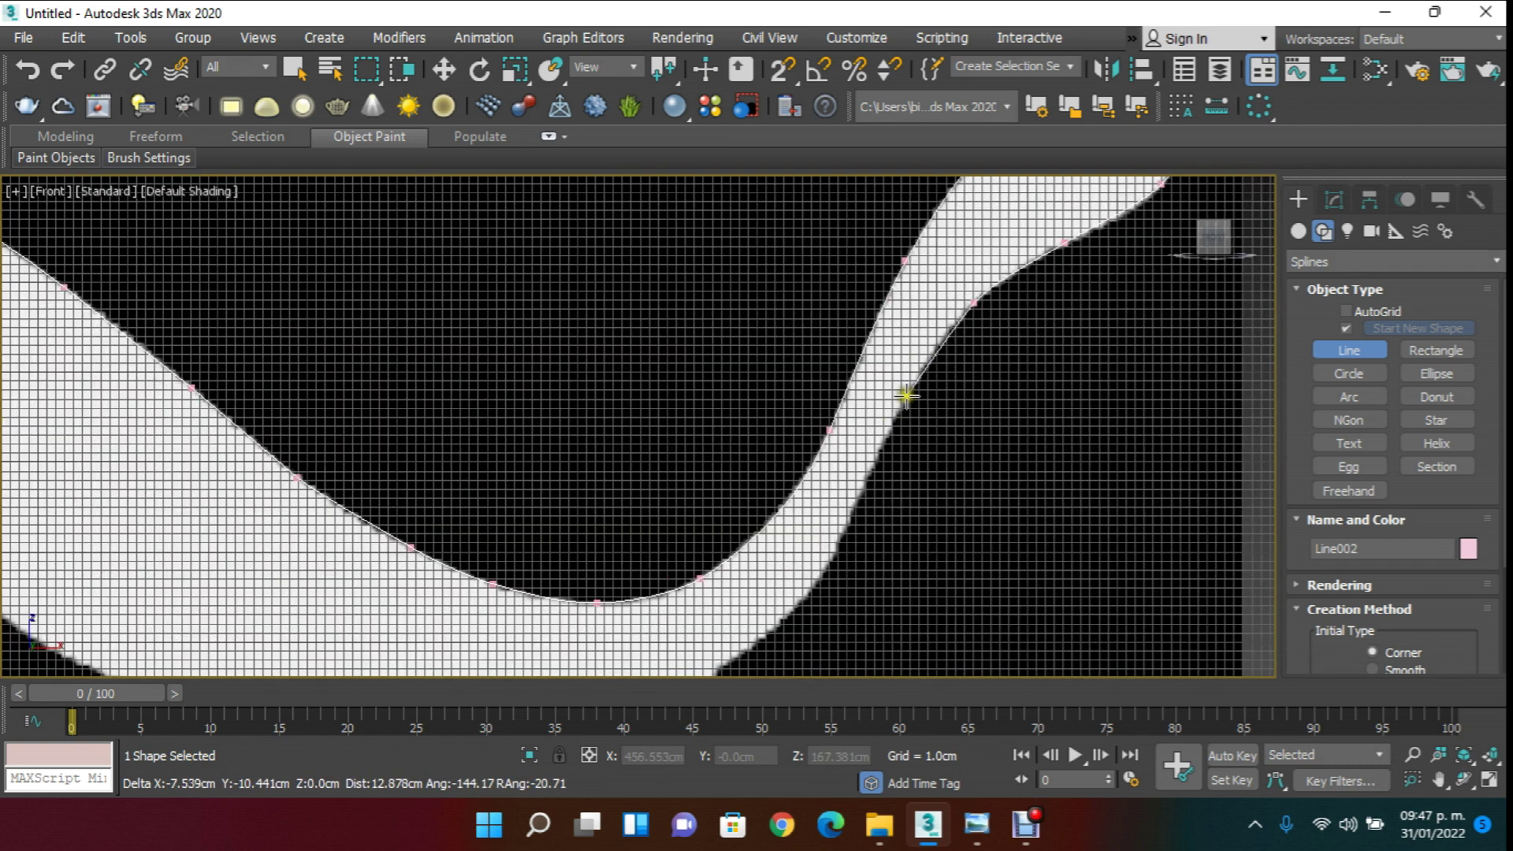
pyautogui.moveTo(831, 554); pyautogui.dragTo(936, 389, button='middle')
pyautogui.moveTo(906, 437); pyautogui.dragTo(903, 440)
pyautogui.click(812, 499)
pyautogui.moveTo(821, 525); pyautogui.dragTo(833, 545)
# - Trace the corner where the tail meets the rump and continue down the back of the hind leg
pyautogui.scroll(-5, 832, 547)
pyautogui.scroll(3, 835, 594)
pyautogui.scroll(4, 857, 422)
pyautogui.click(836, 340)
pyautogui.scroll(-4, 843, 382)
pyautogui.scroll(4, 860, 473)
pyautogui.click(858, 492)
# - Trace the lower hind leg and paw, and bring the spline back along the belly to the peak behind the chest
pyautogui.scroll(-4, 857, 521)
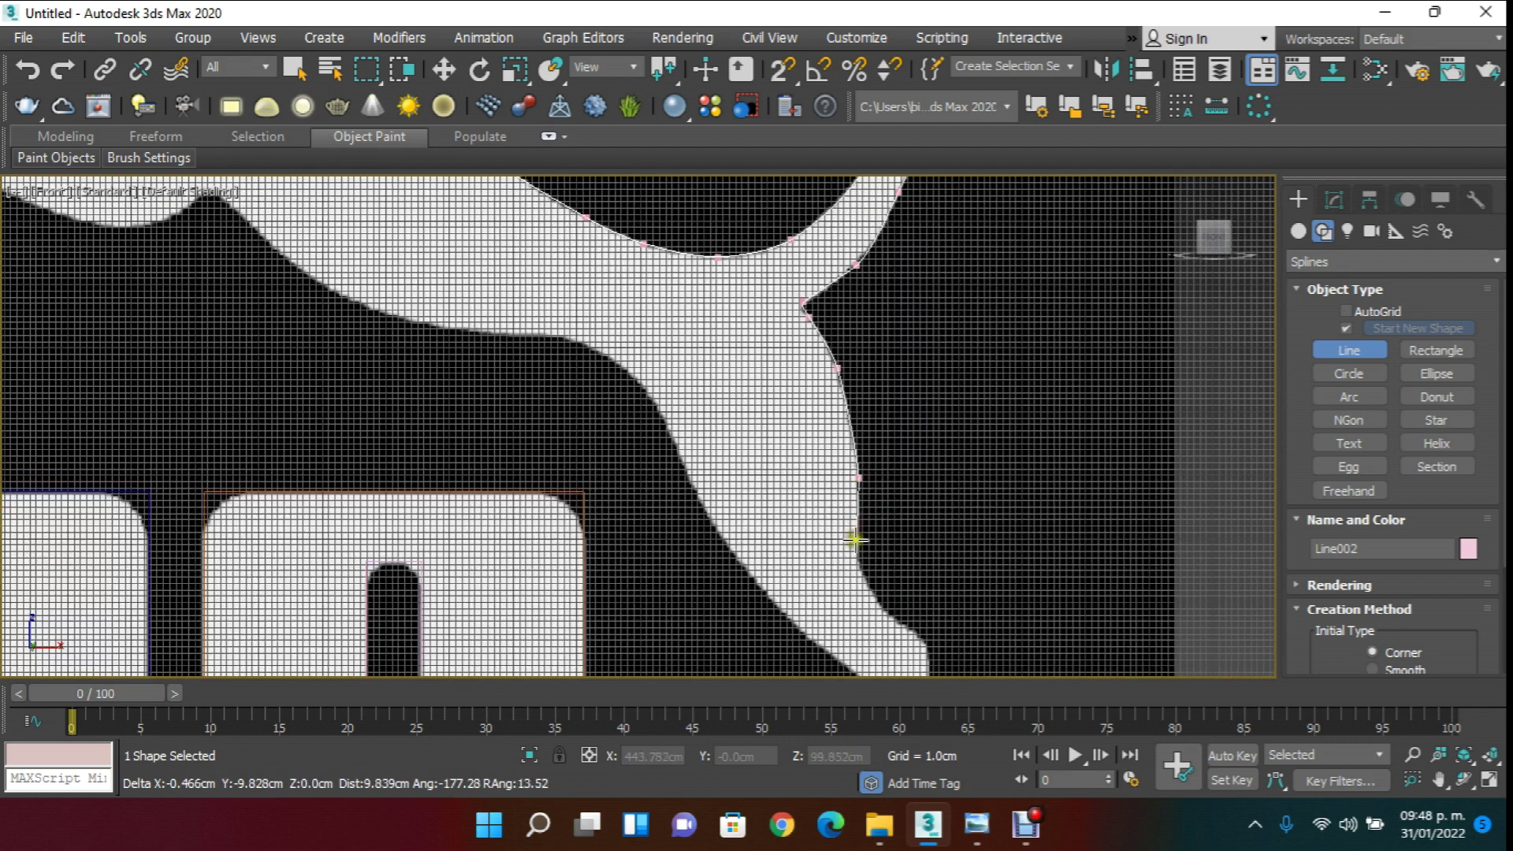
pyautogui.scroll(4, 854, 538)
pyautogui.scroll(-4, 918, 545)
pyautogui.scroll(5, 886, 441)
pyautogui.moveTo(878, 490); pyautogui.dragTo(884, 521)
pyautogui.scroll(-4, 885, 545)
pyautogui.scroll(4, 902, 362)
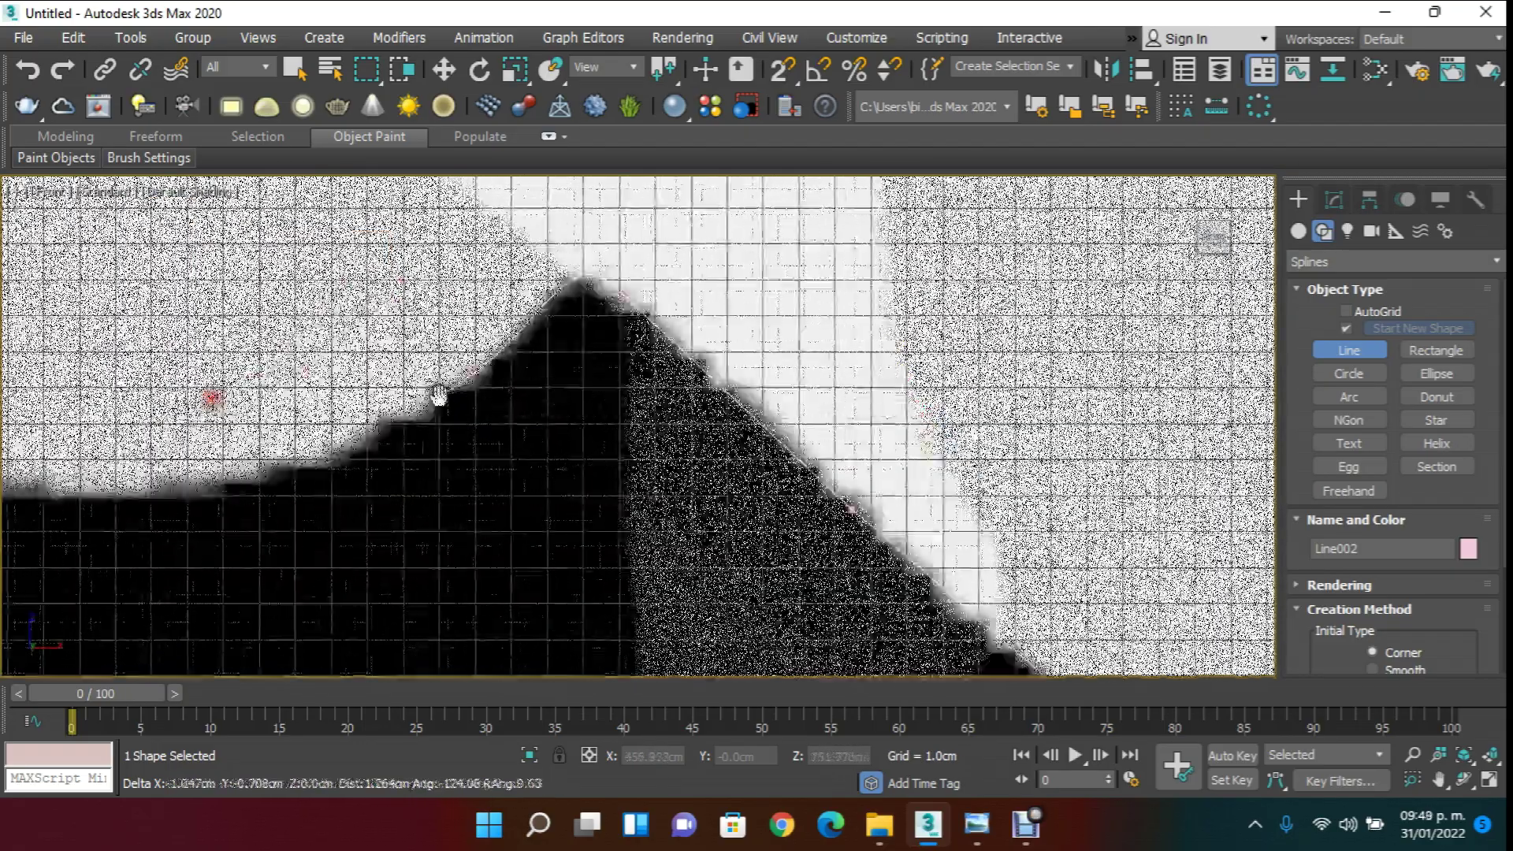
# - Trace the underside of the chest and foreleg with curved segments from the peak toward the front paw
pyautogui.click(615, 459)
pyautogui.click(551, 465)
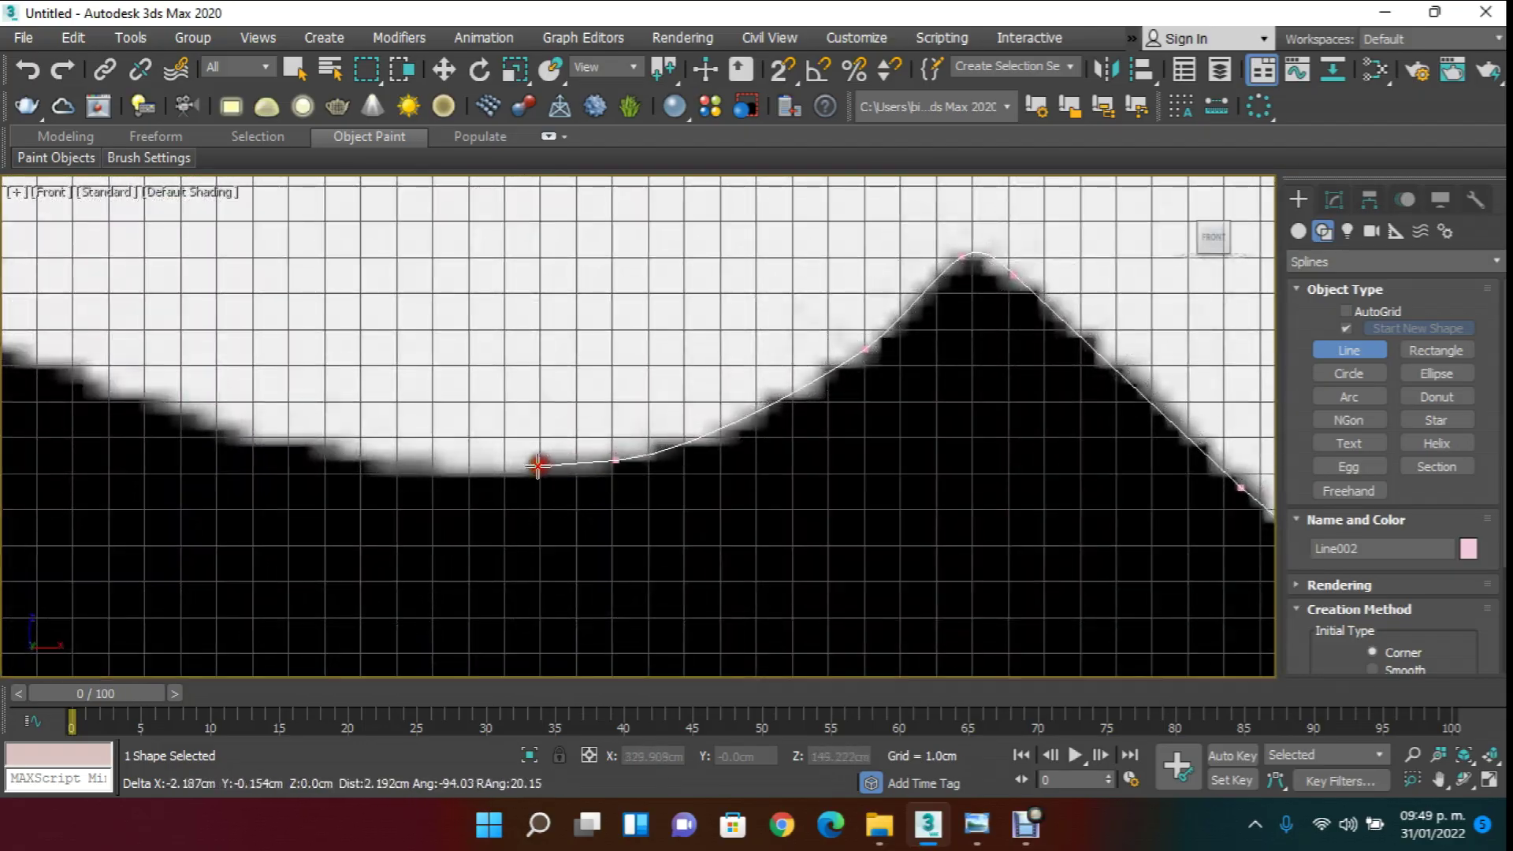
pyautogui.moveTo(426, 465); pyautogui.dragTo(748, 489, button='middle')
pyautogui.click(551, 458)
pyautogui.moveTo(513, 445); pyautogui.dragTo(460, 429)
pyautogui.moveTo(444, 412); pyautogui.dragTo(900, 528, button='middle')
pyautogui.click(660, 430)
# - Trace the rounded notch behind the front paw and close the cat spline at its starting vertex
pyautogui.click(431, 327)
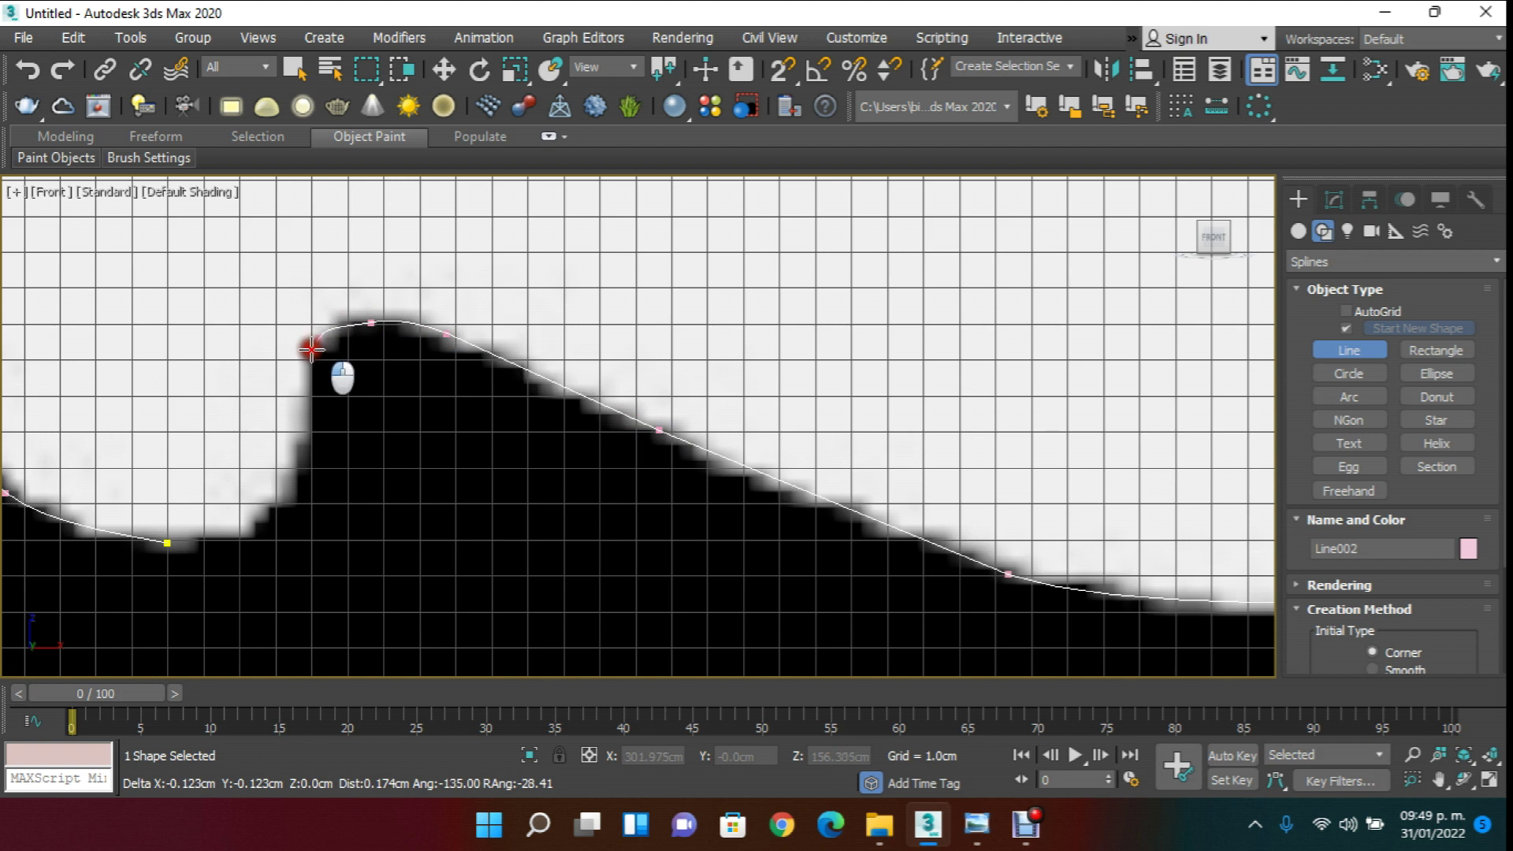
pyautogui.click(310, 399)
pyautogui.moveTo(293, 486); pyautogui.dragTo(189, 538)
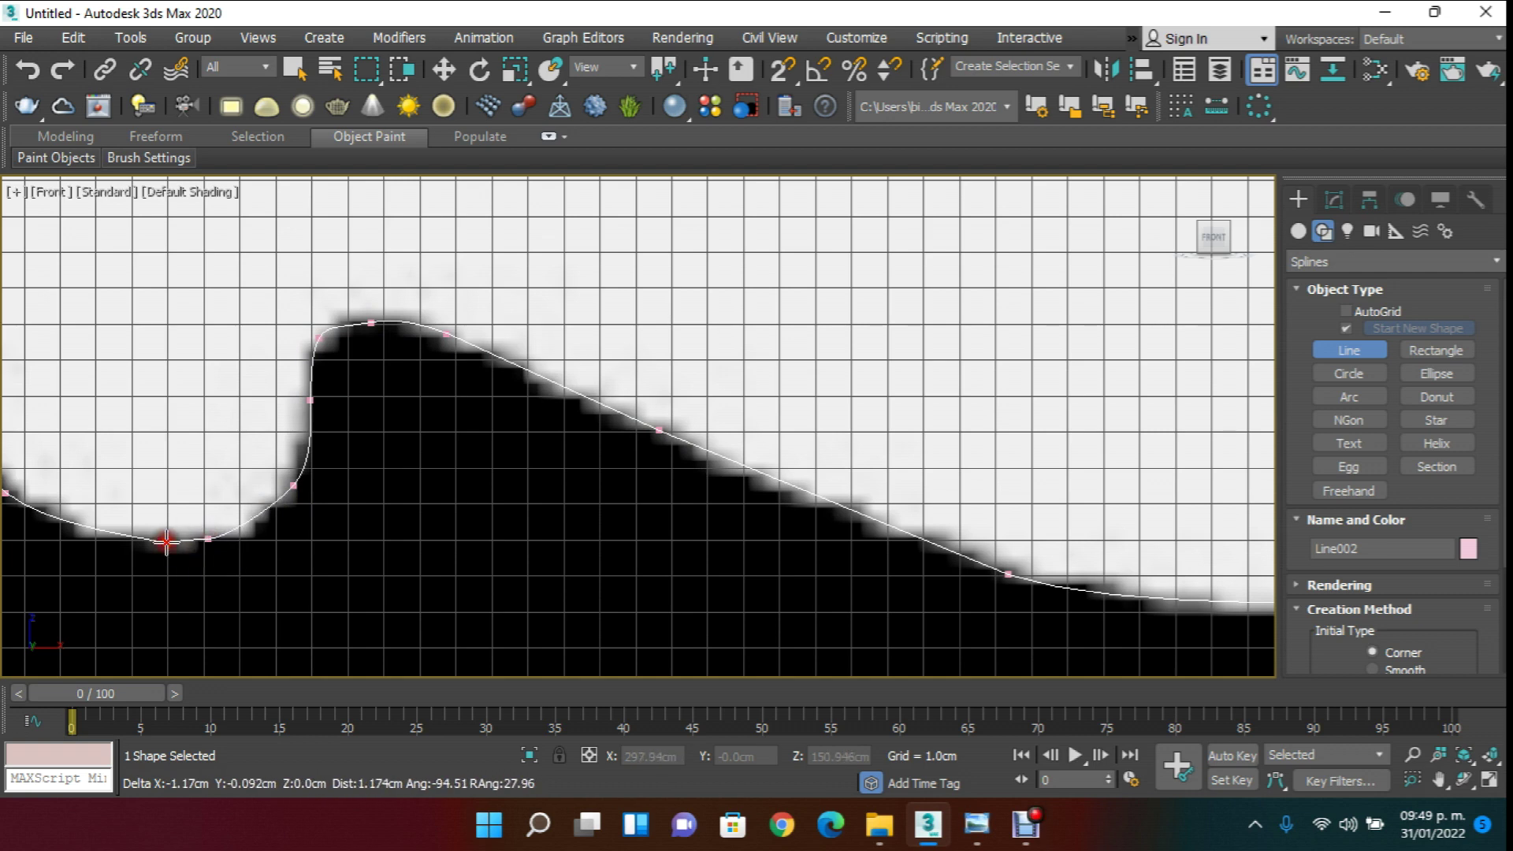
pyautogui.click(166, 541)
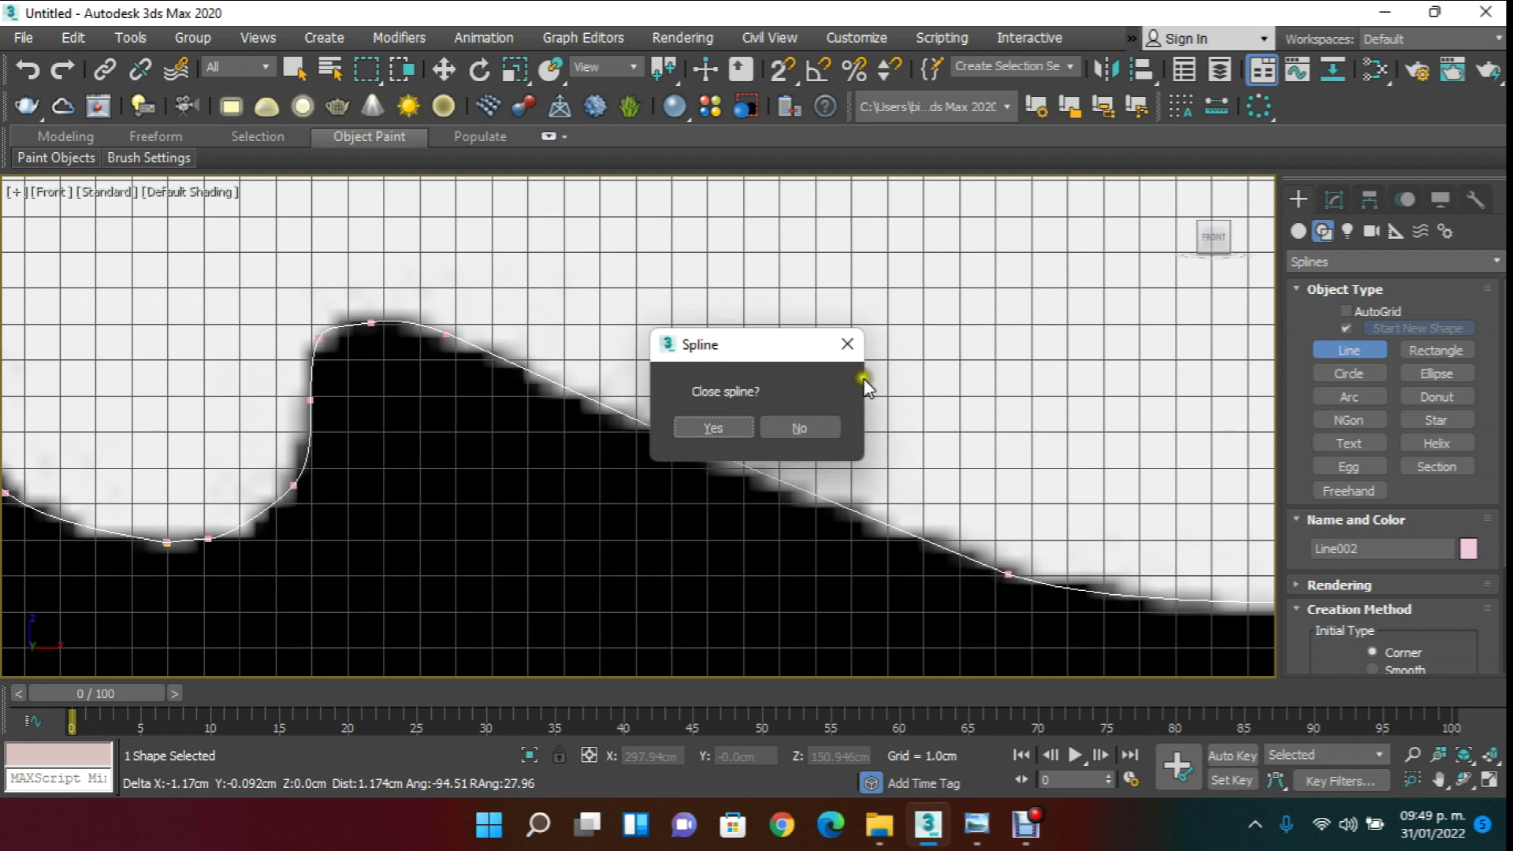
pyautogui.click(729, 422)
# - Leave the Line tool, select the logo-textured reference plane and hide it
pyautogui.scroll(-5, 590, 348)
pyautogui.moveTo(591, 348); pyautogui.dragTo(630, 332, button='middle')
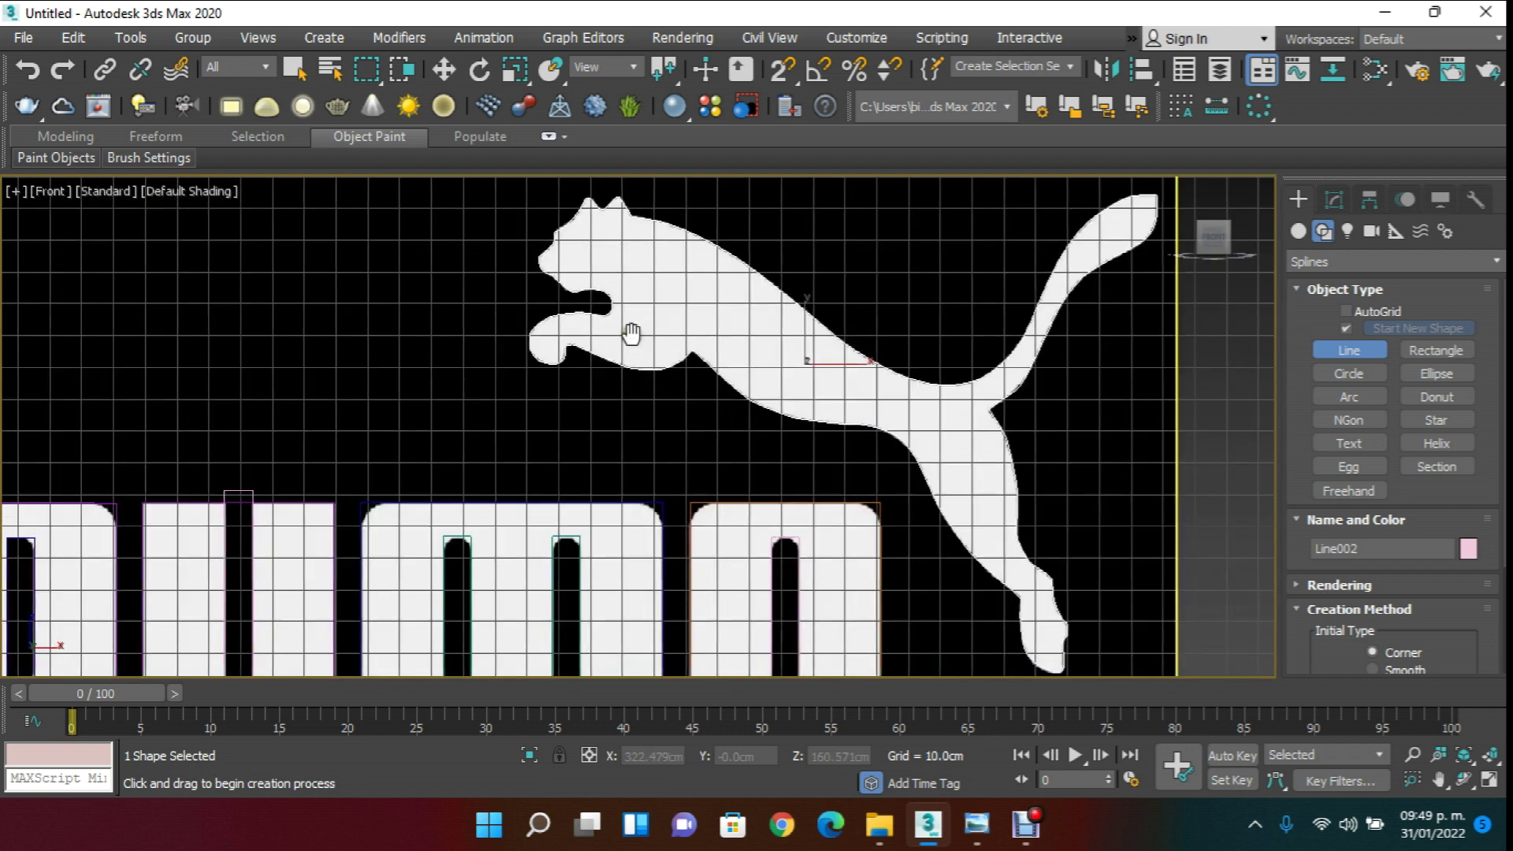
pyautogui.scroll(-5, 631, 333)
pyautogui.click(444, 70)
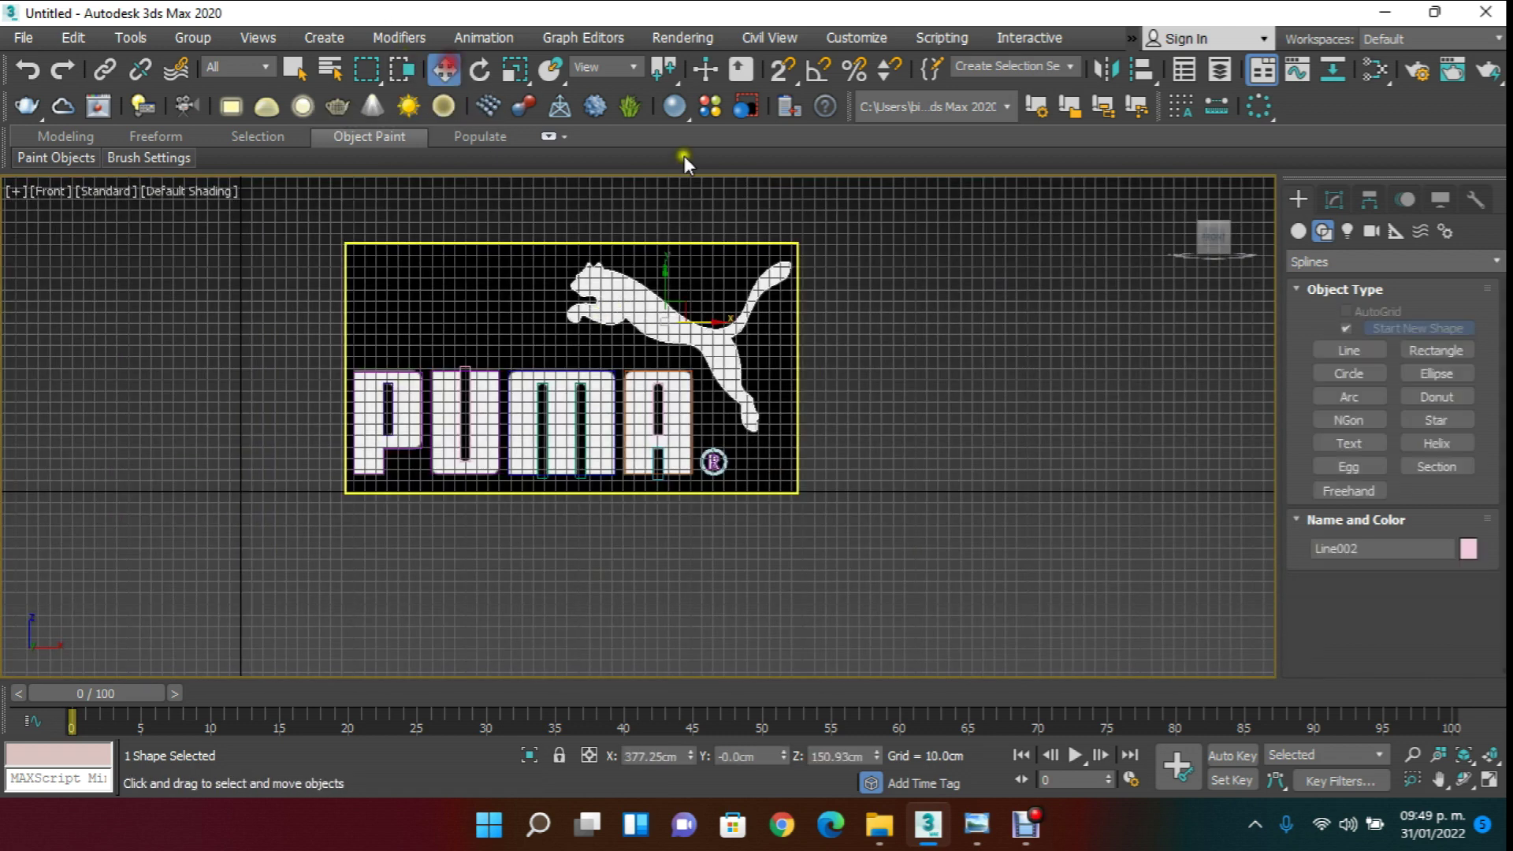
pyautogui.click(985, 253)
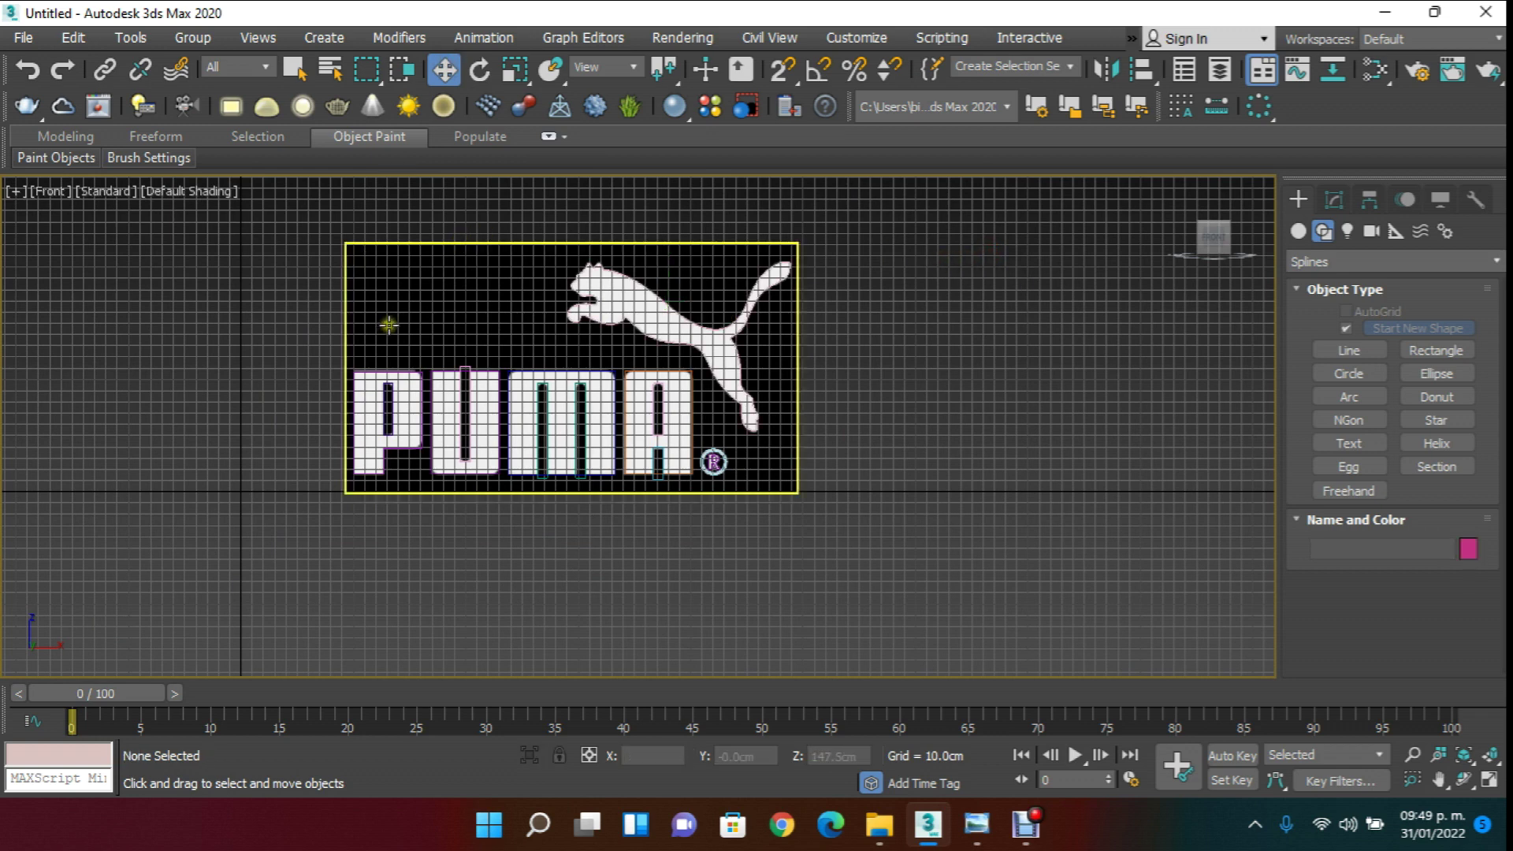
pyautogui.click(416, 305)
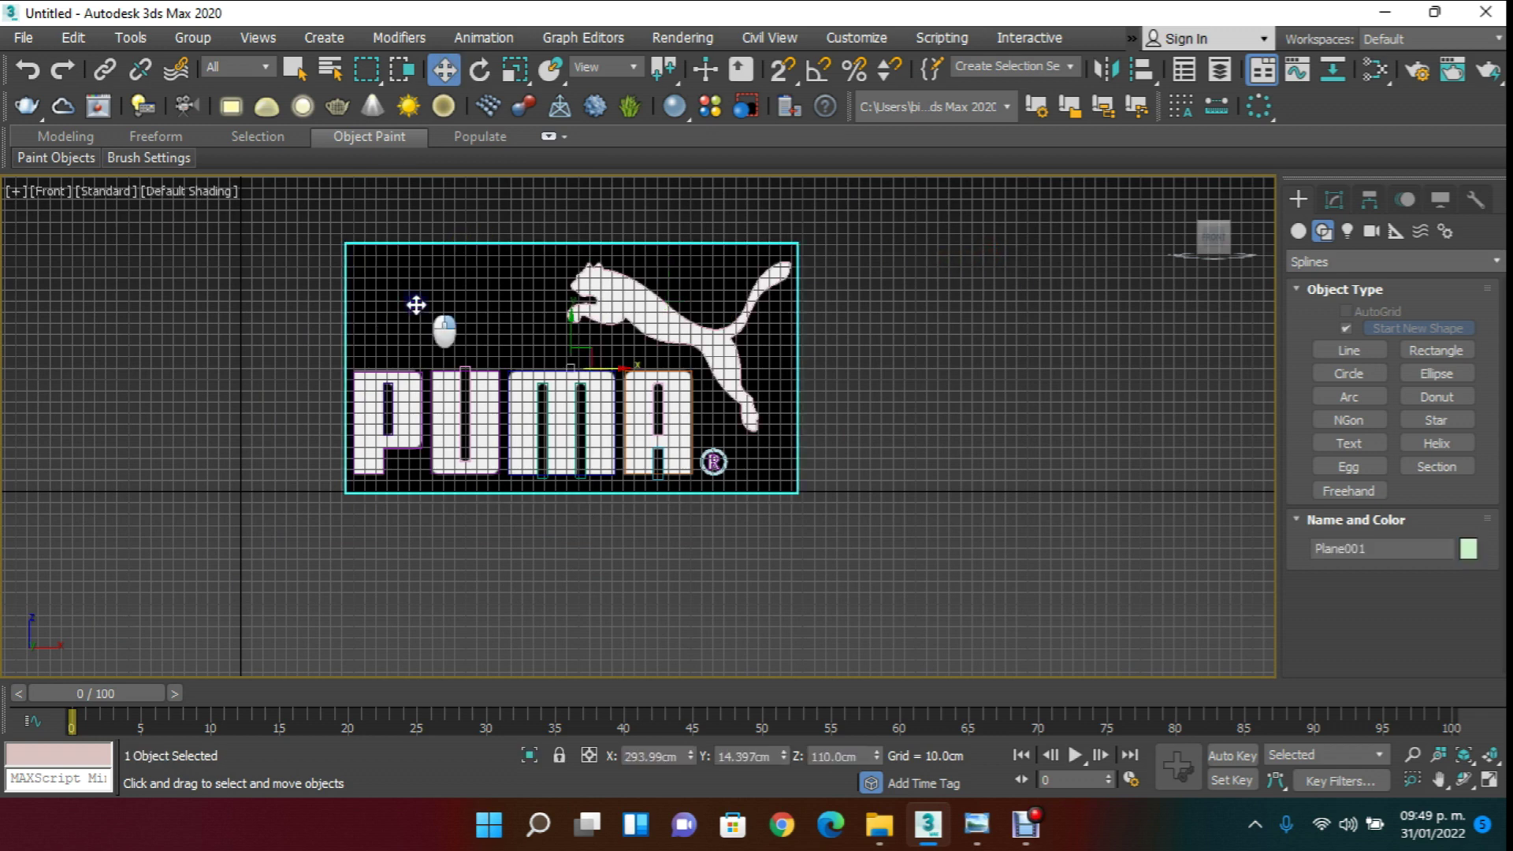
pyautogui.rightClick(416, 304)
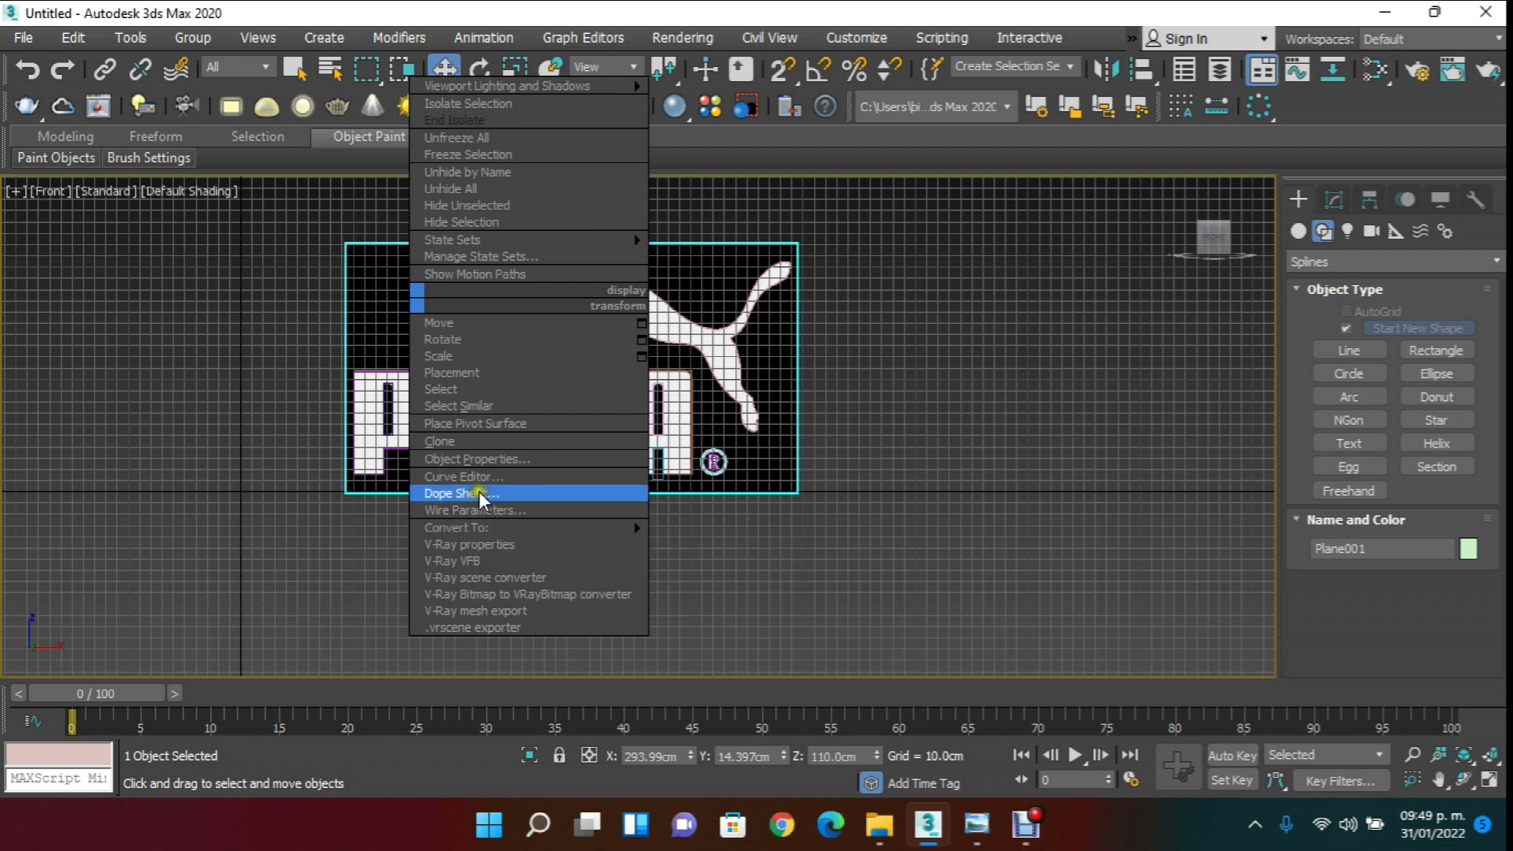
pyautogui.click(498, 221)
# - Examine the traced outlines without the reference plane, select them all and look through the hide options
pyautogui.scroll(3, 507, 315)
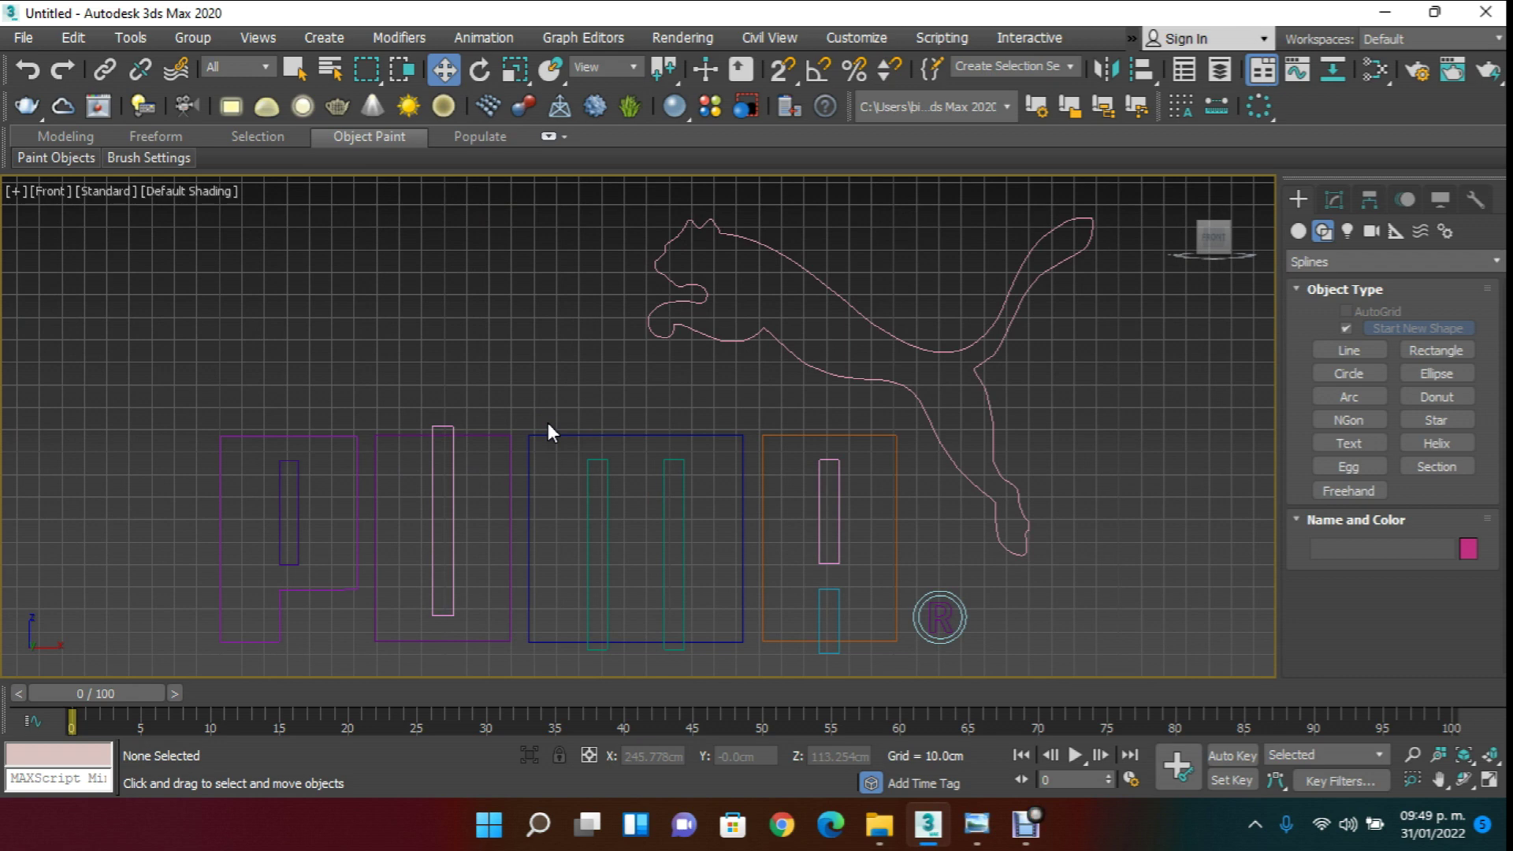
pyautogui.press('p')
pyautogui.press('f')
pyautogui.scroll(-2, 635, 330)
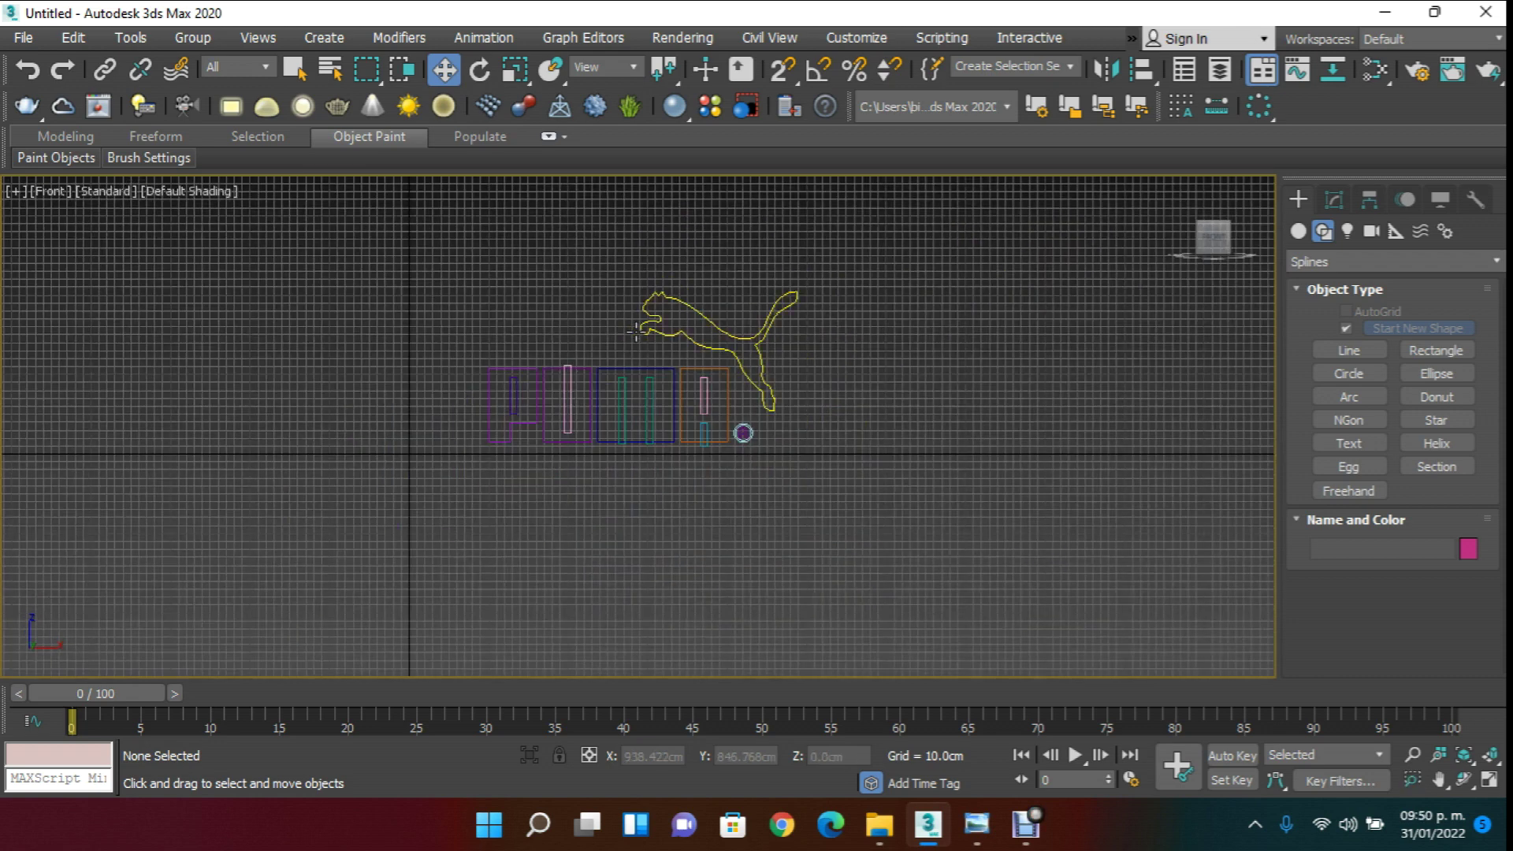
pyautogui.moveTo(449, 263); pyautogui.dragTo(1123, 630)
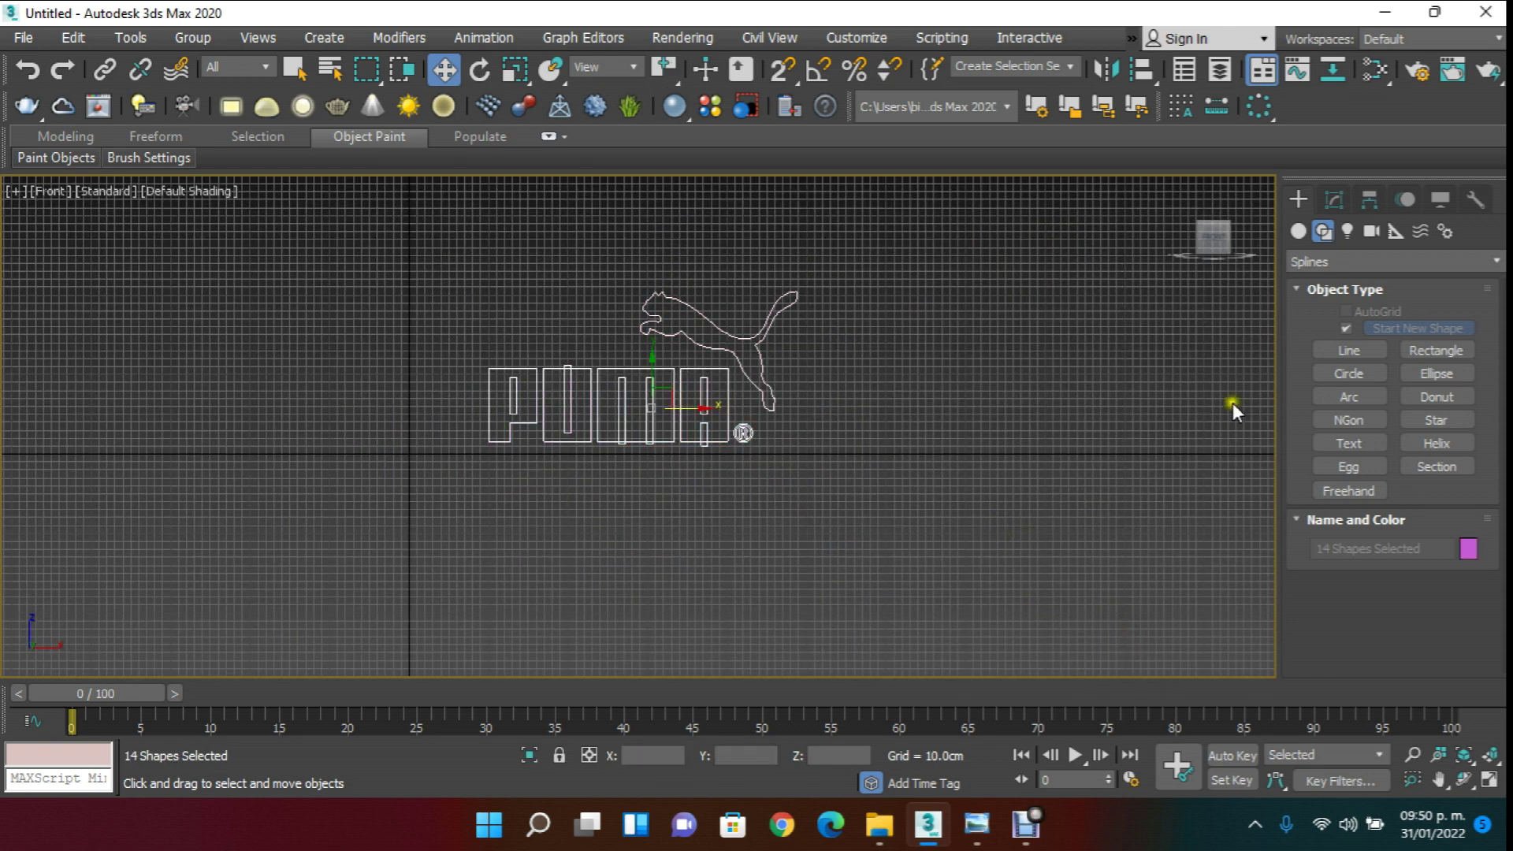
pyautogui.click(1440, 198)
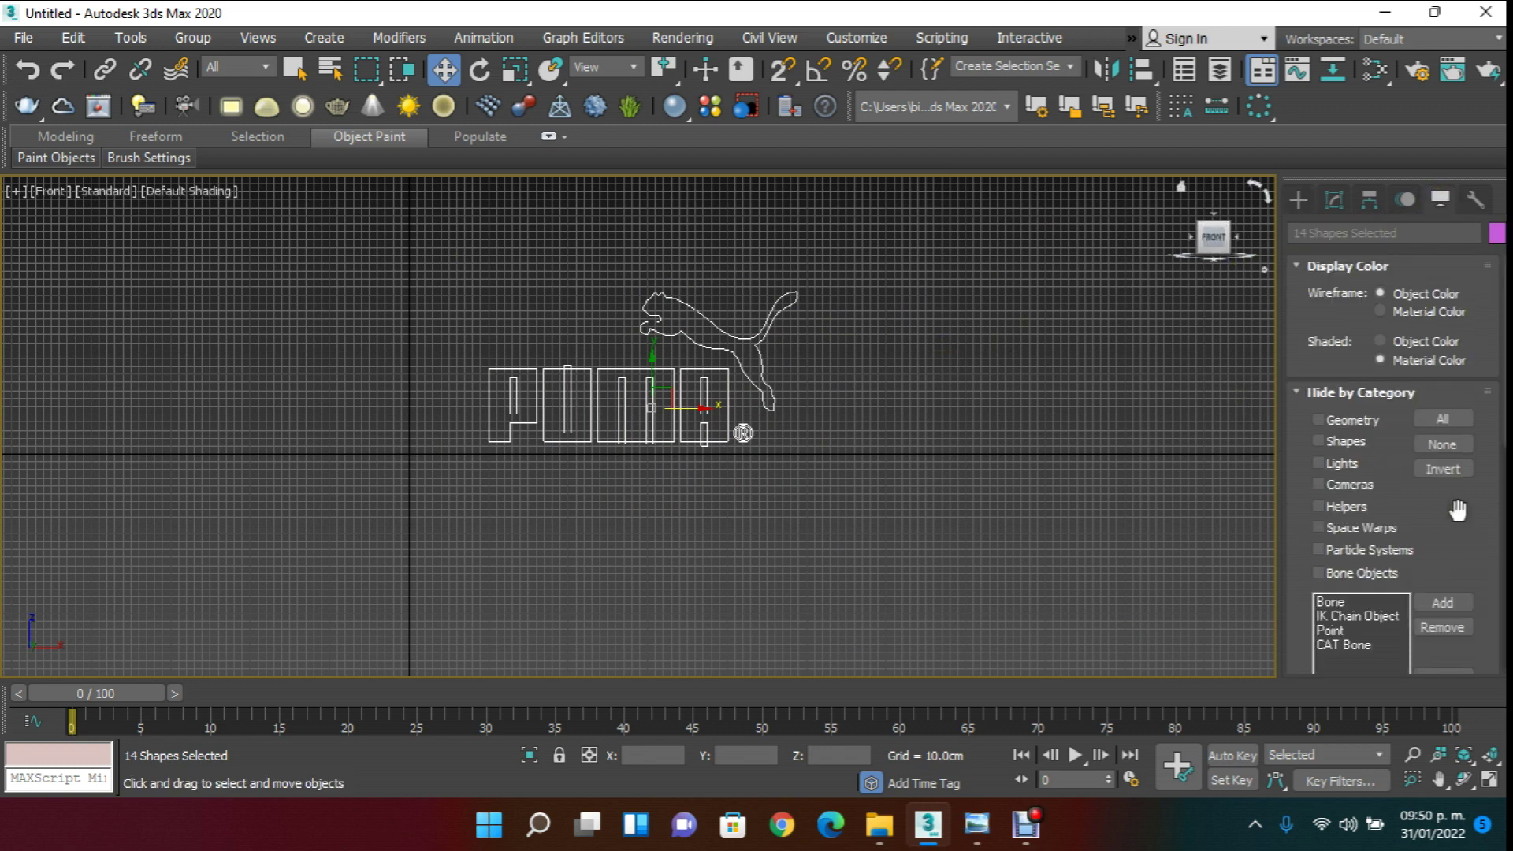
pyautogui.scroll(-3, 1458, 328)
pyautogui.click(1432, 617)
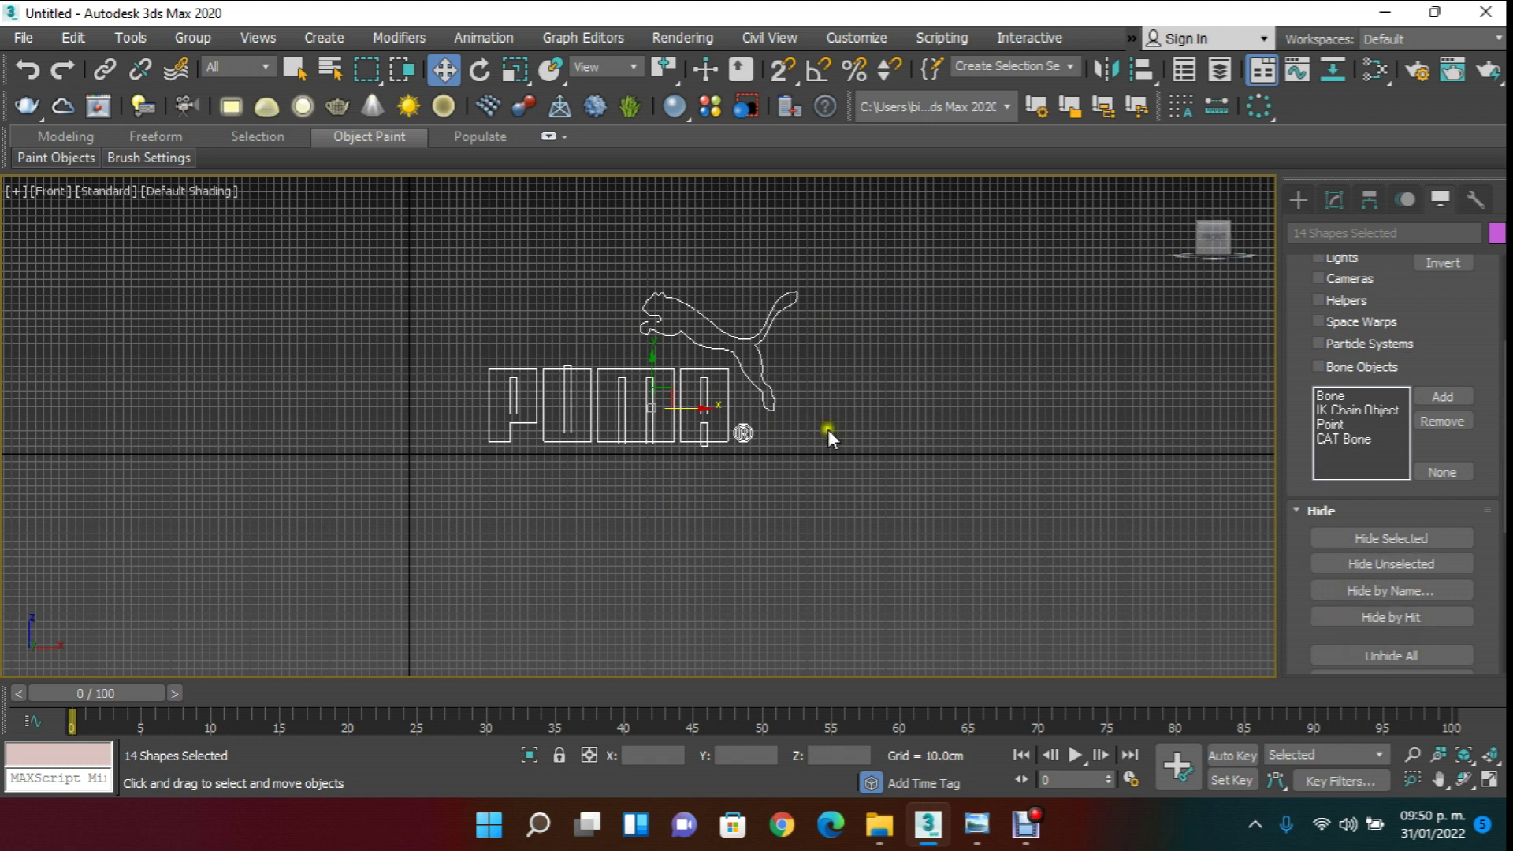
# - Clear the selection and unhide all objects to restore the reference plane
pyautogui.rightClick(850, 301)
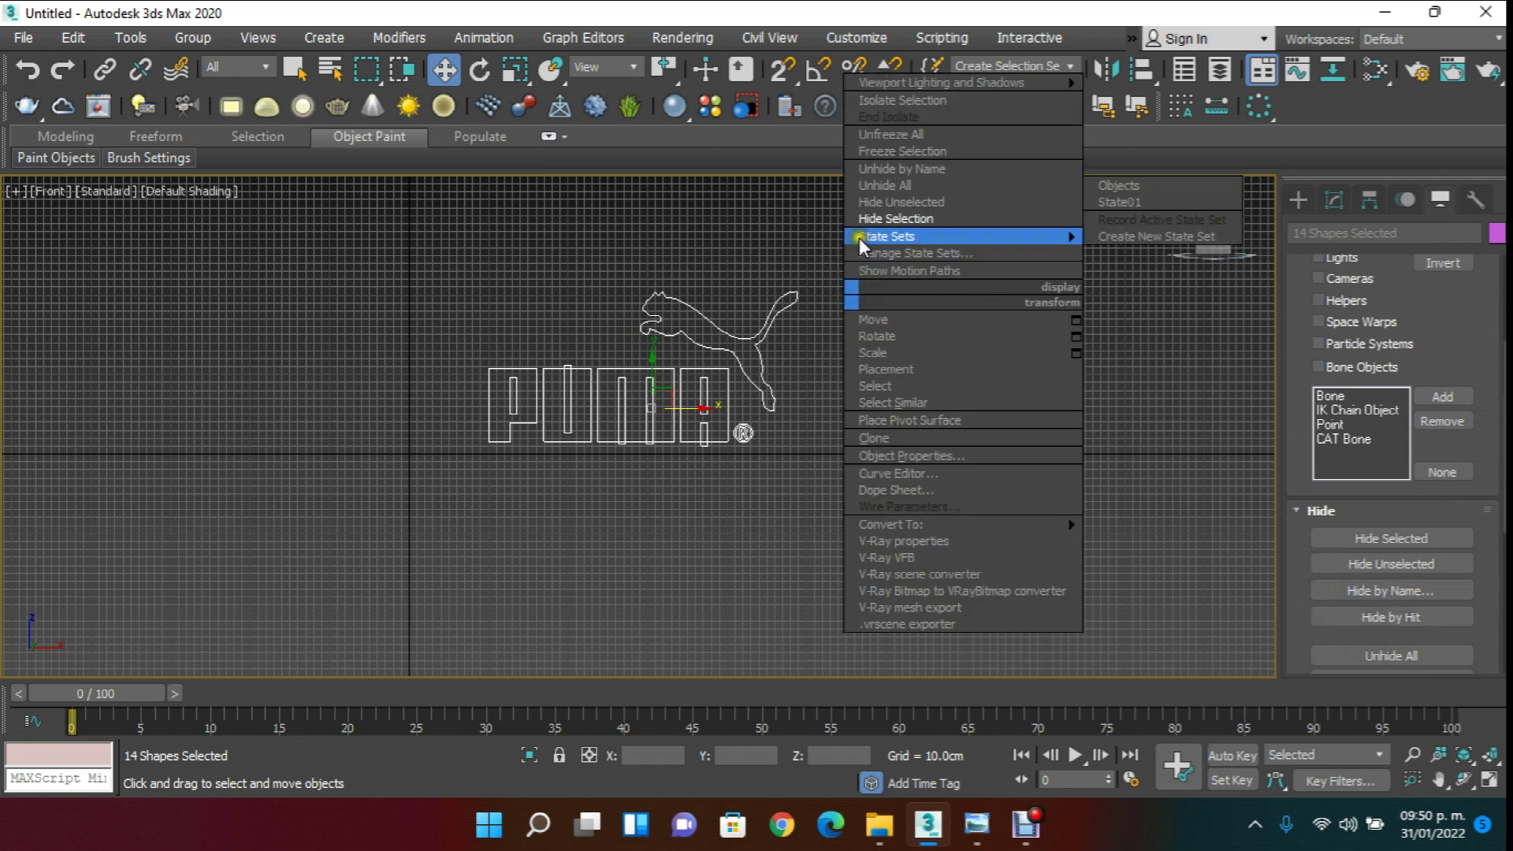
pyautogui.rightClick(863, 342)
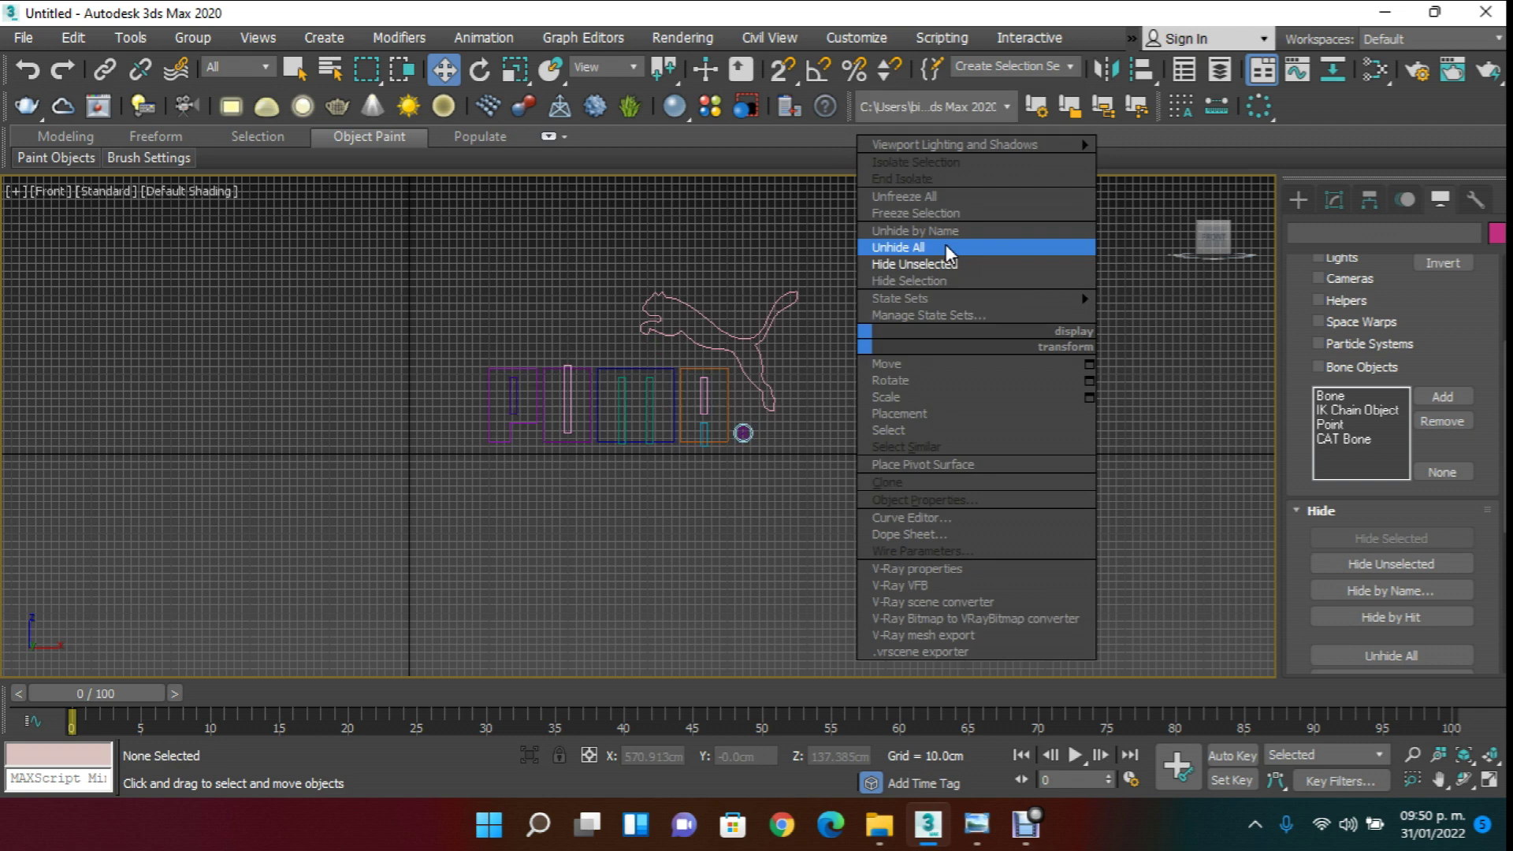
pyautogui.click(944, 244)
# - Select all traced outlines with the reference plane and clone them once as a Copy, placed to the left of the original
pyautogui.click(891, 338)
pyautogui.moveTo(457, 228); pyautogui.dragTo(995, 547)
pyautogui.keyDown('shift'); pyautogui.moveTo(706, 406); pyautogui.dragTo(177, 406); pyautogui.keyUp('shift')
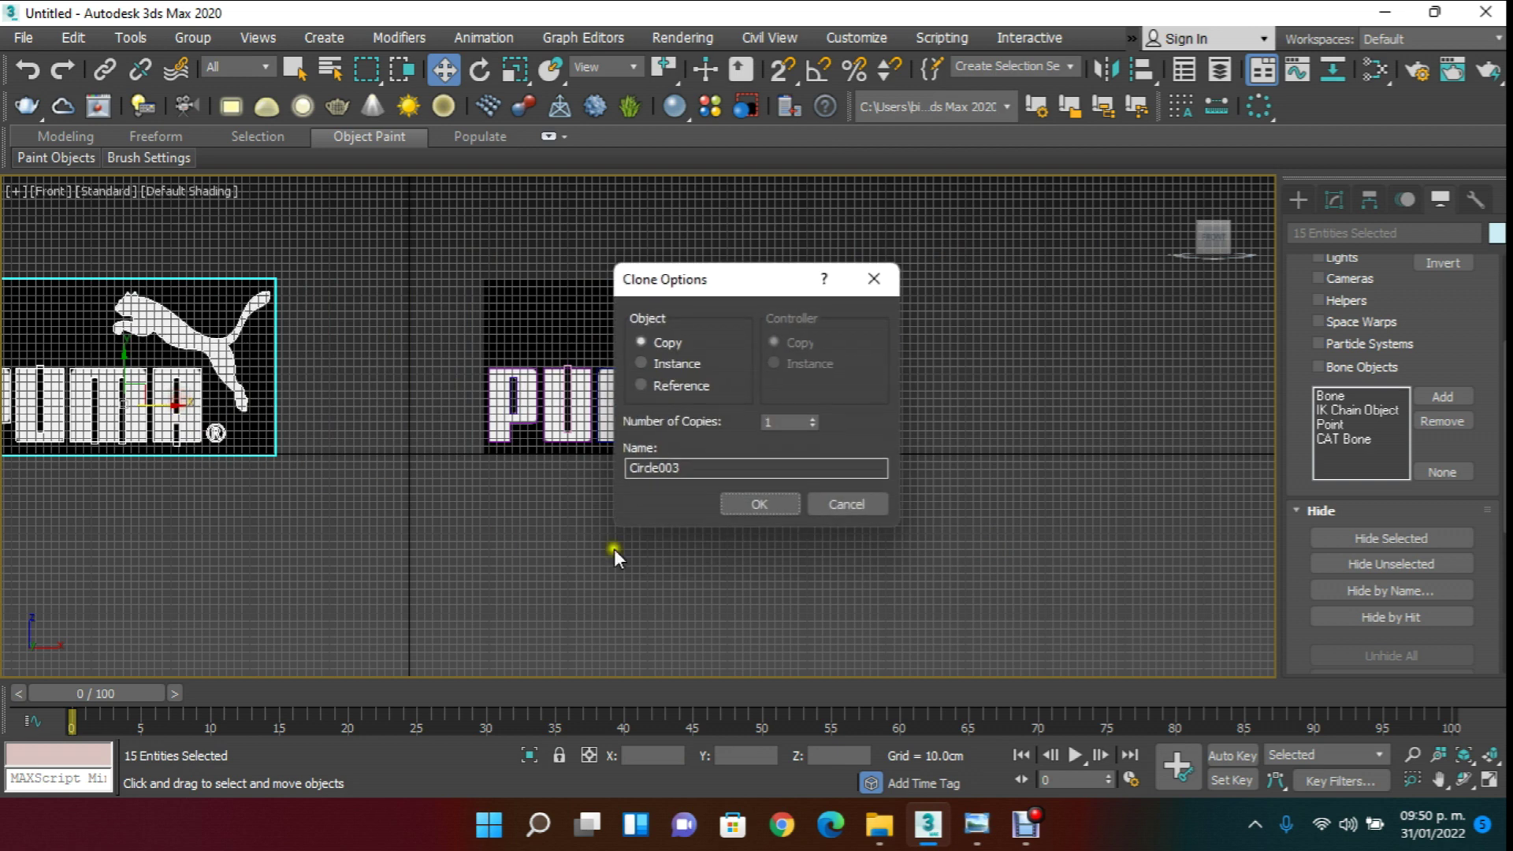
pyautogui.click(764, 503)
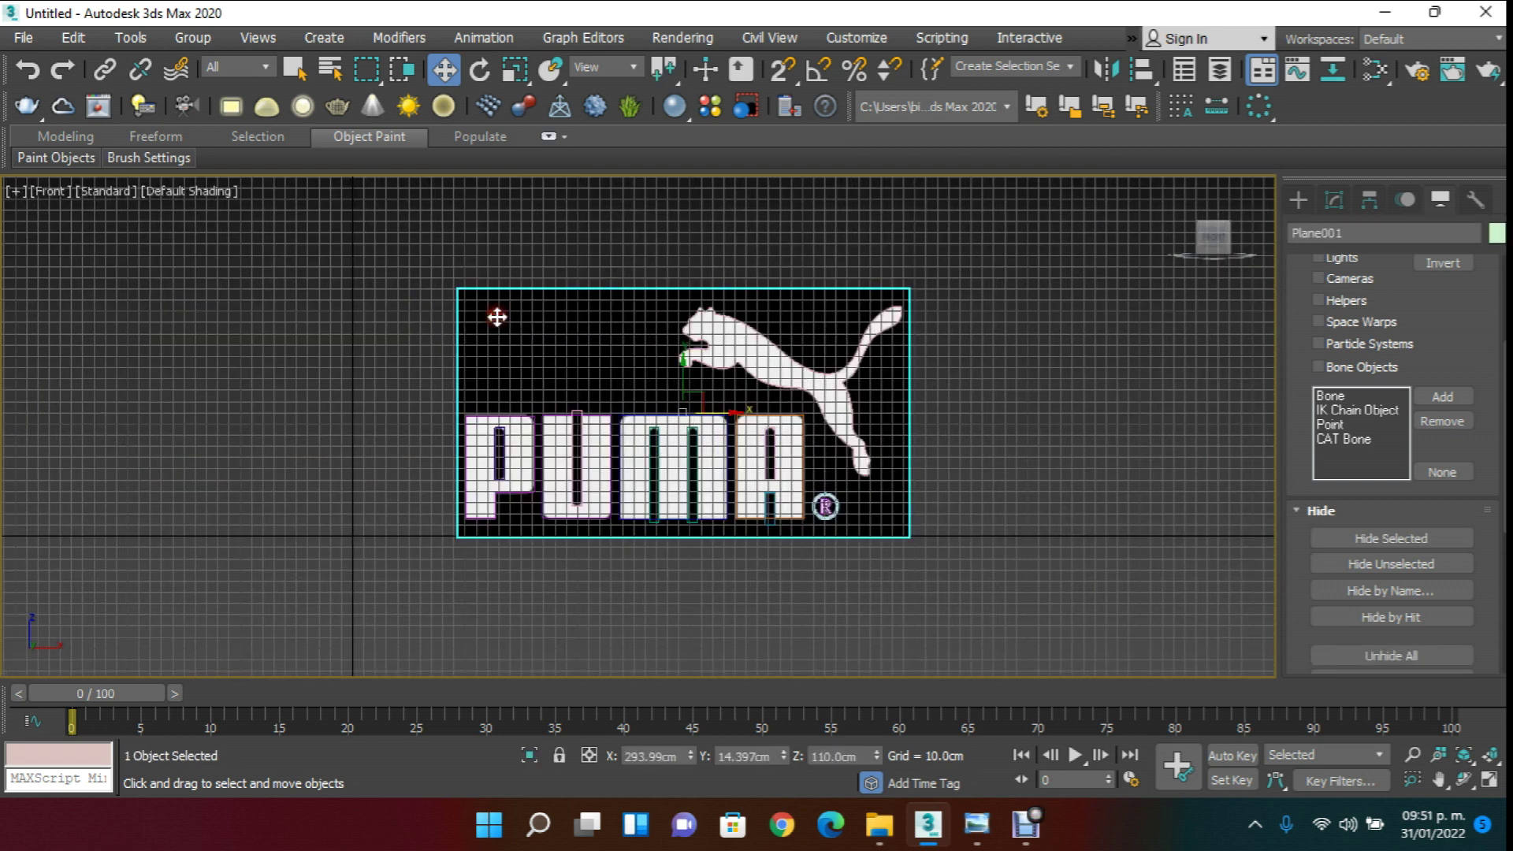
# - Hide the original logo-textured reference plane so only its traced outlines remain
pyautogui.rightClick(496, 316)
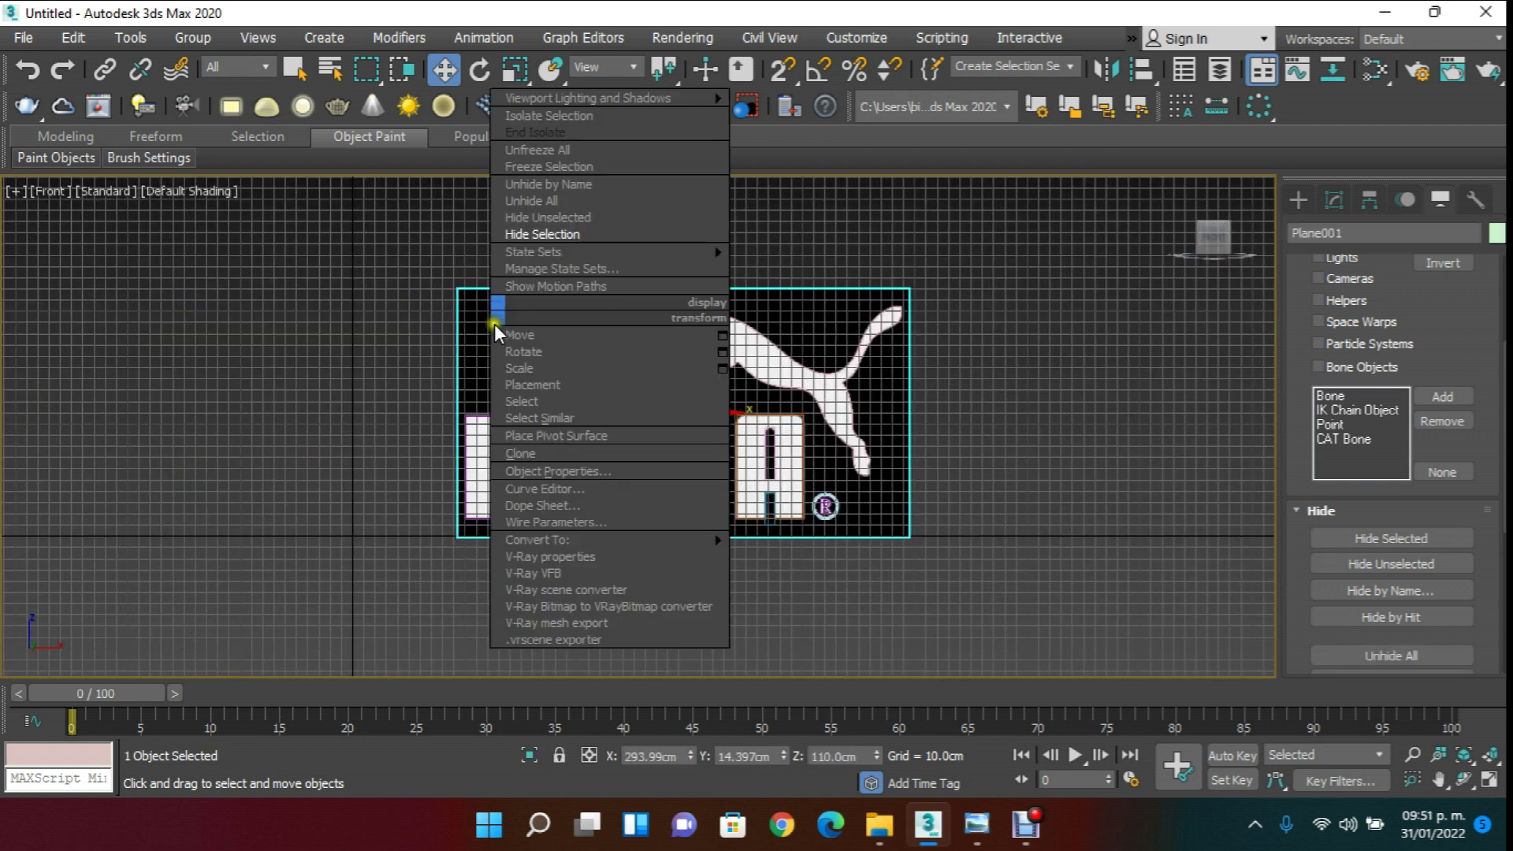
pyautogui.click(580, 238)
pyautogui.scroll(4, 511, 474)
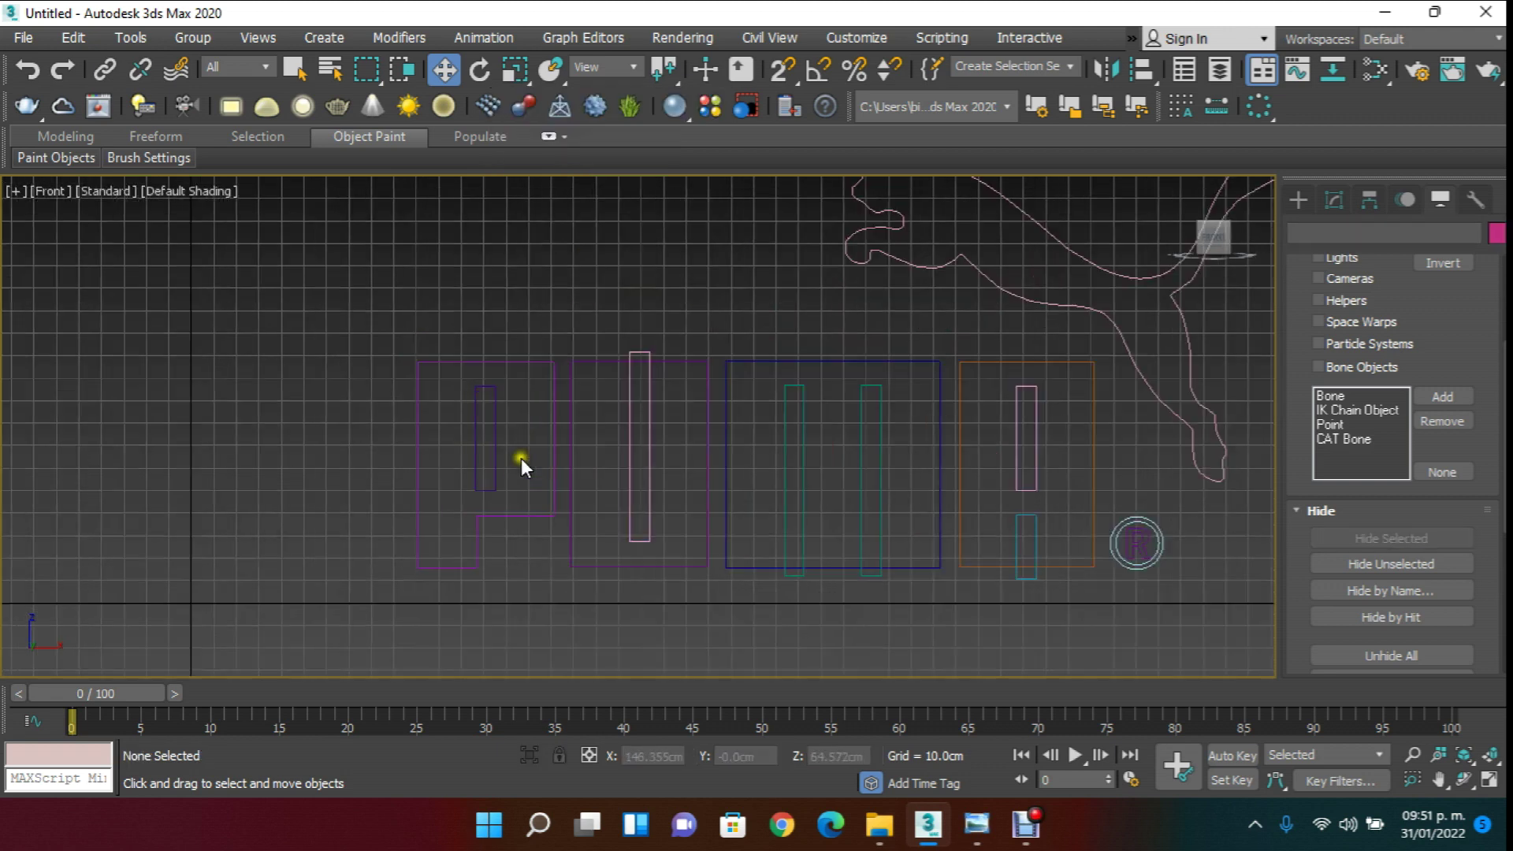
# - Select the P outline and, at Spline level, attach the narrow rectangle inside it
pyautogui.click(554, 425)
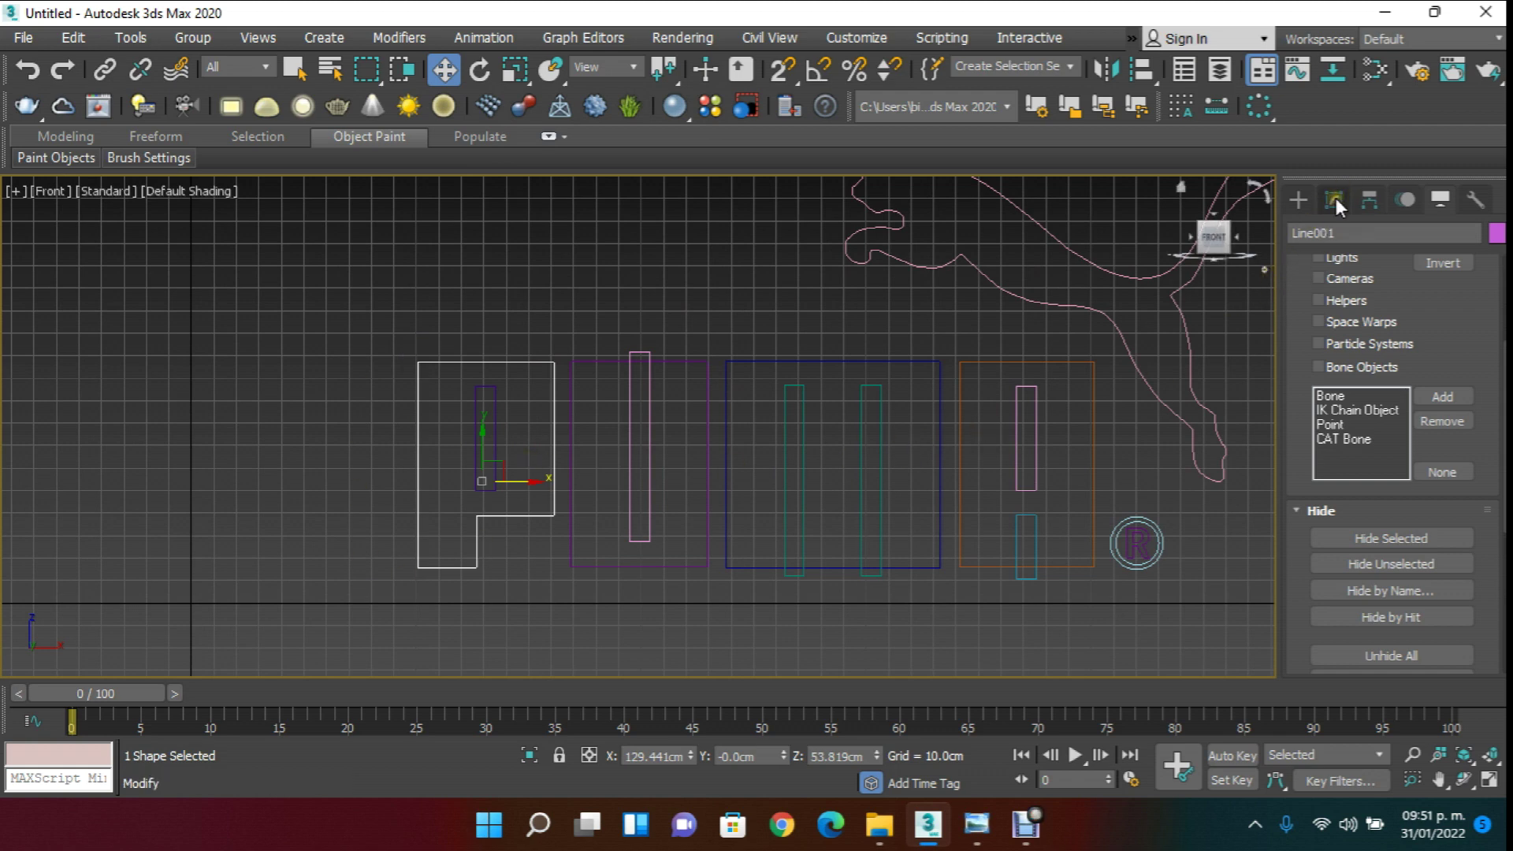
pyautogui.click(1349, 296)
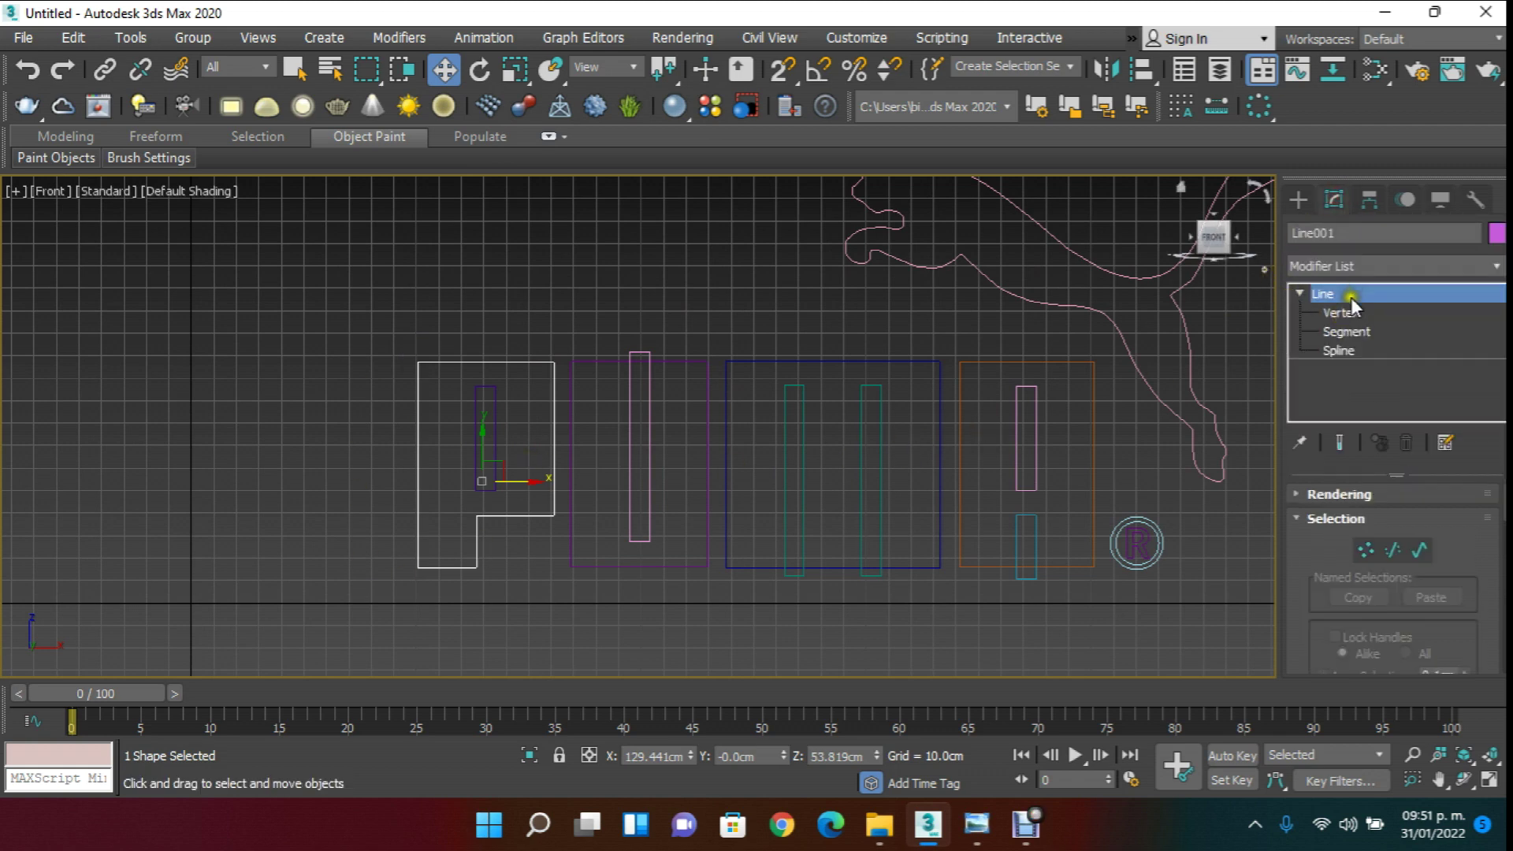
pyautogui.click(1338, 350)
pyautogui.moveTo(1298, 594); pyautogui.dragTo(1310, 268)
pyautogui.scroll(-5, 1322, 551)
pyautogui.click(1335, 588)
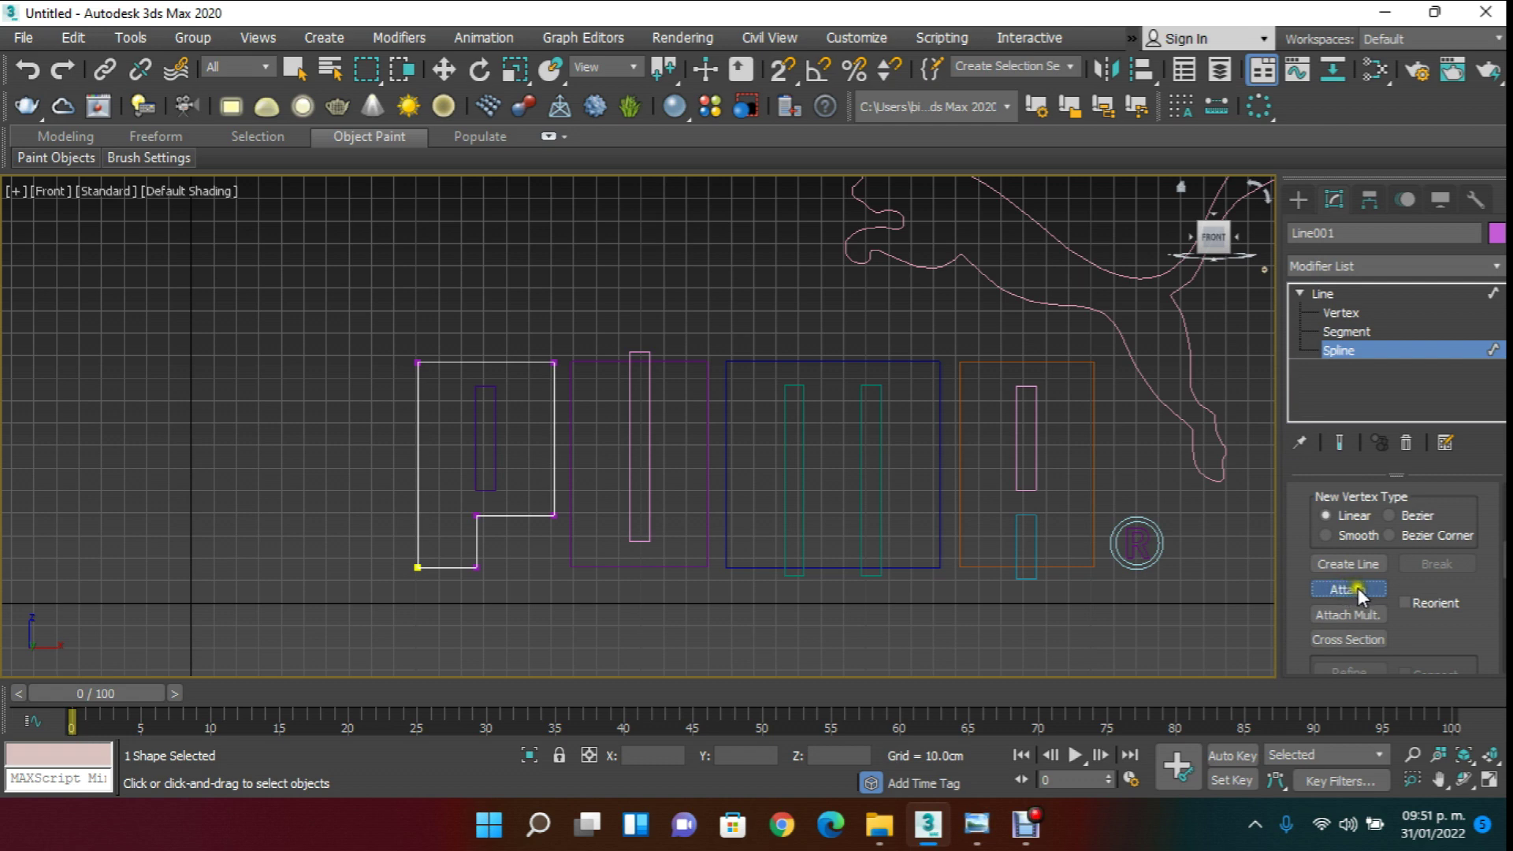
pyautogui.click(497, 417)
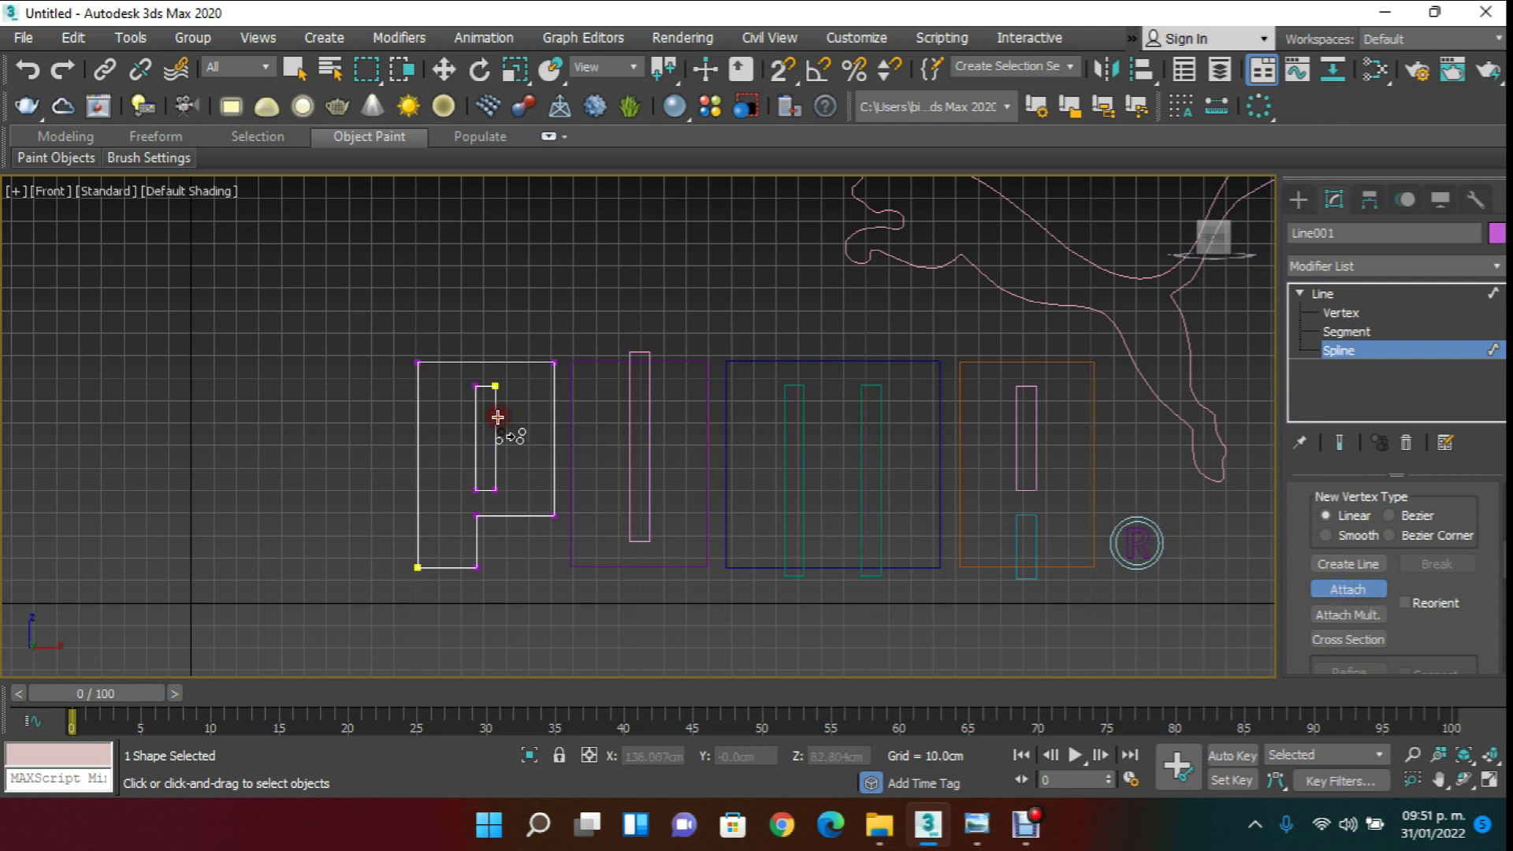
# - Attach the U's slot and outline and the M's outline and two slots to the same shape
pyautogui.click(649, 418)
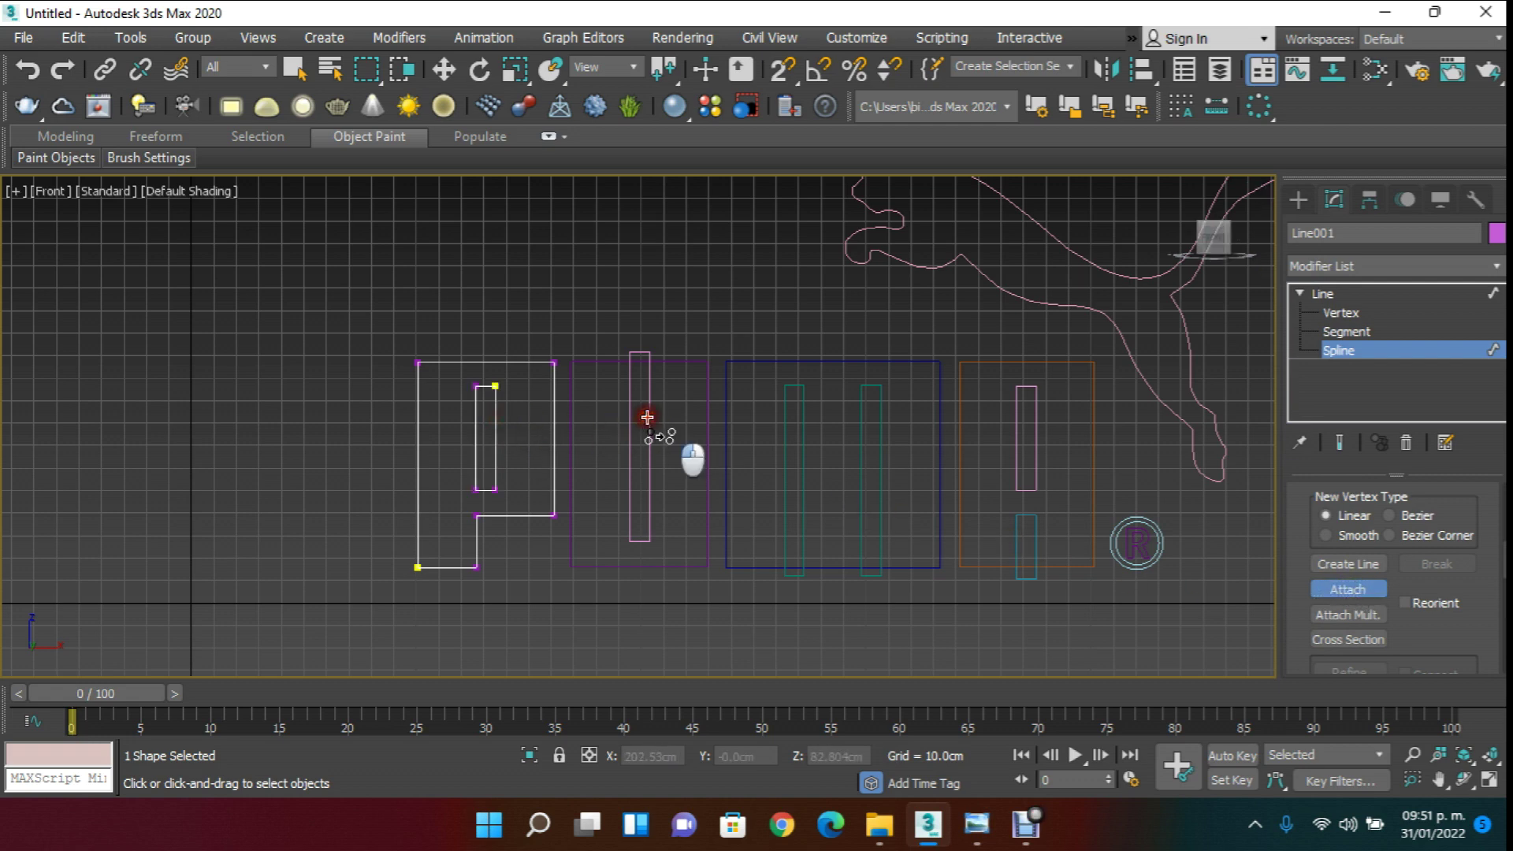
pyautogui.click(674, 363)
pyautogui.click(727, 369)
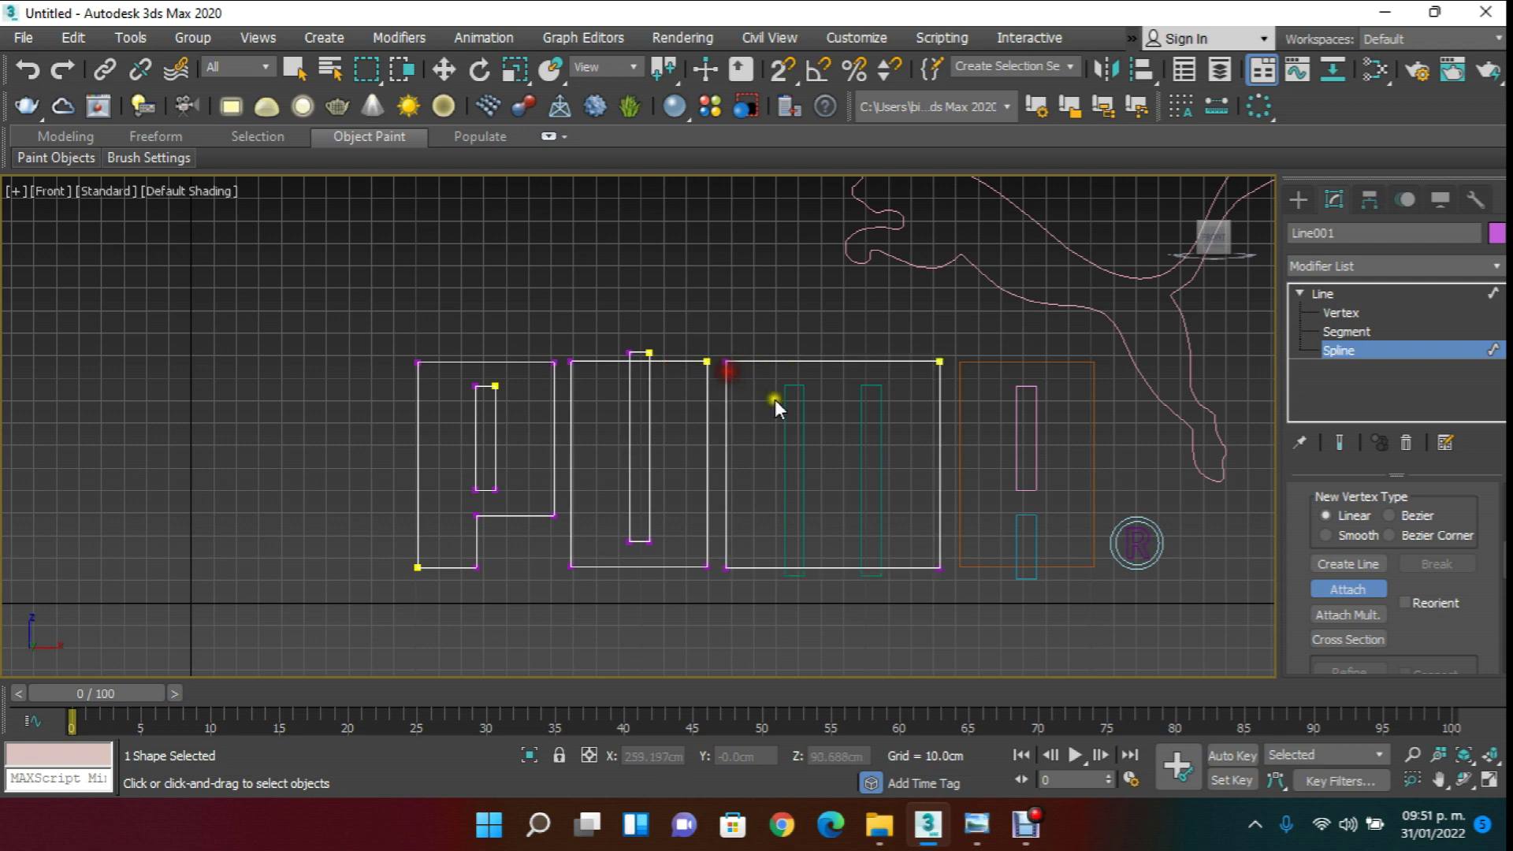
pyautogui.click(806, 401)
pyautogui.click(881, 405)
# - Attach the A's inner rectangle, lower slot and outline to the letter shape, leave Spline level and clear the selection
pyautogui.moveTo(907, 421); pyautogui.dragTo(627, 388, button='middle')
pyautogui.click(737, 402)
pyautogui.click(756, 486)
pyautogui.click(812, 408)
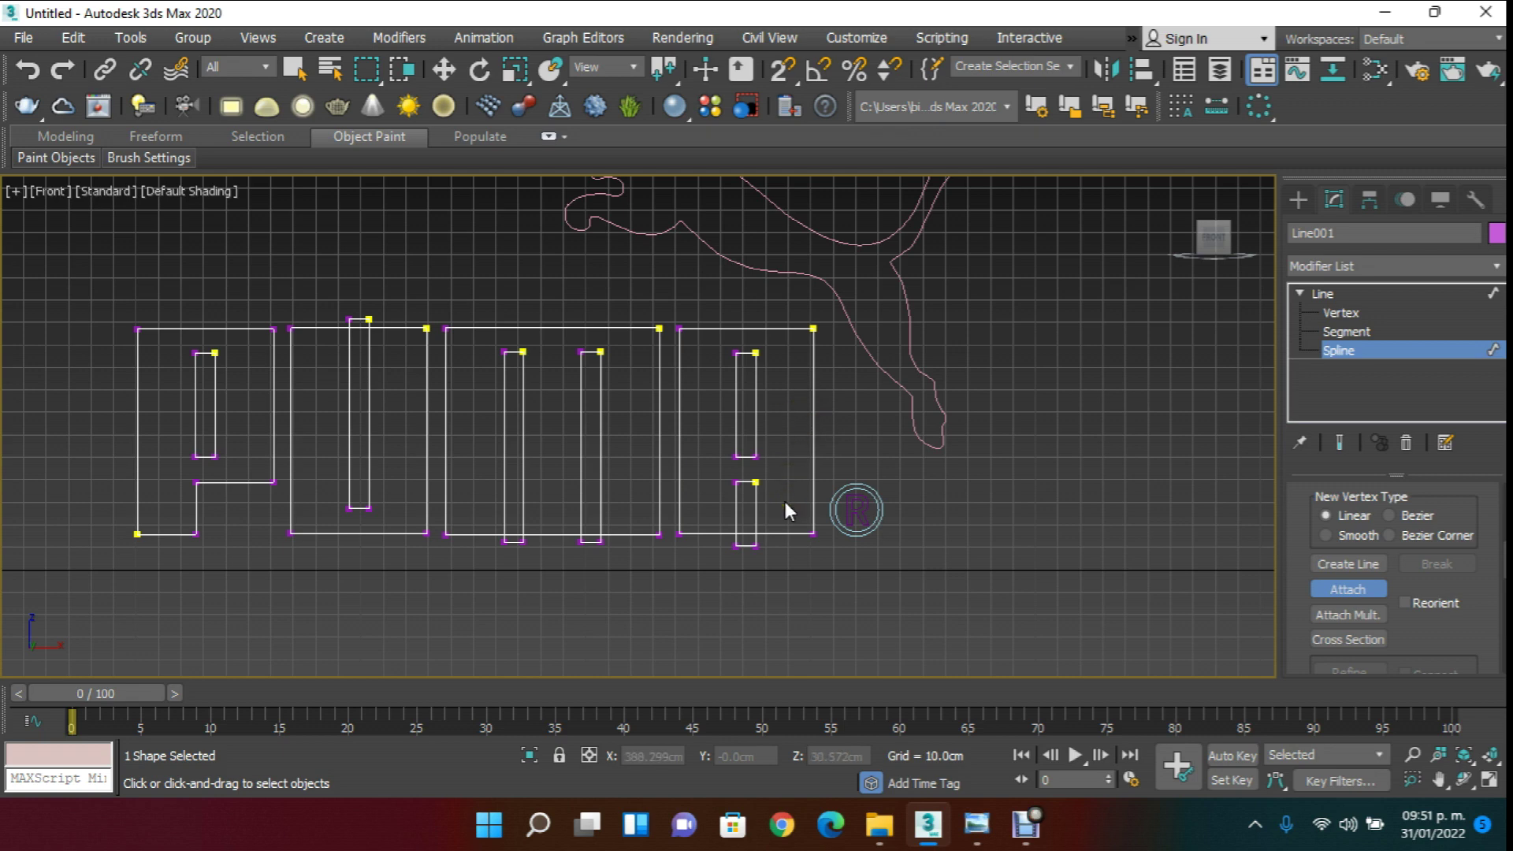
pyautogui.moveTo(864, 184); pyautogui.dragTo(933, 272, button='middle')
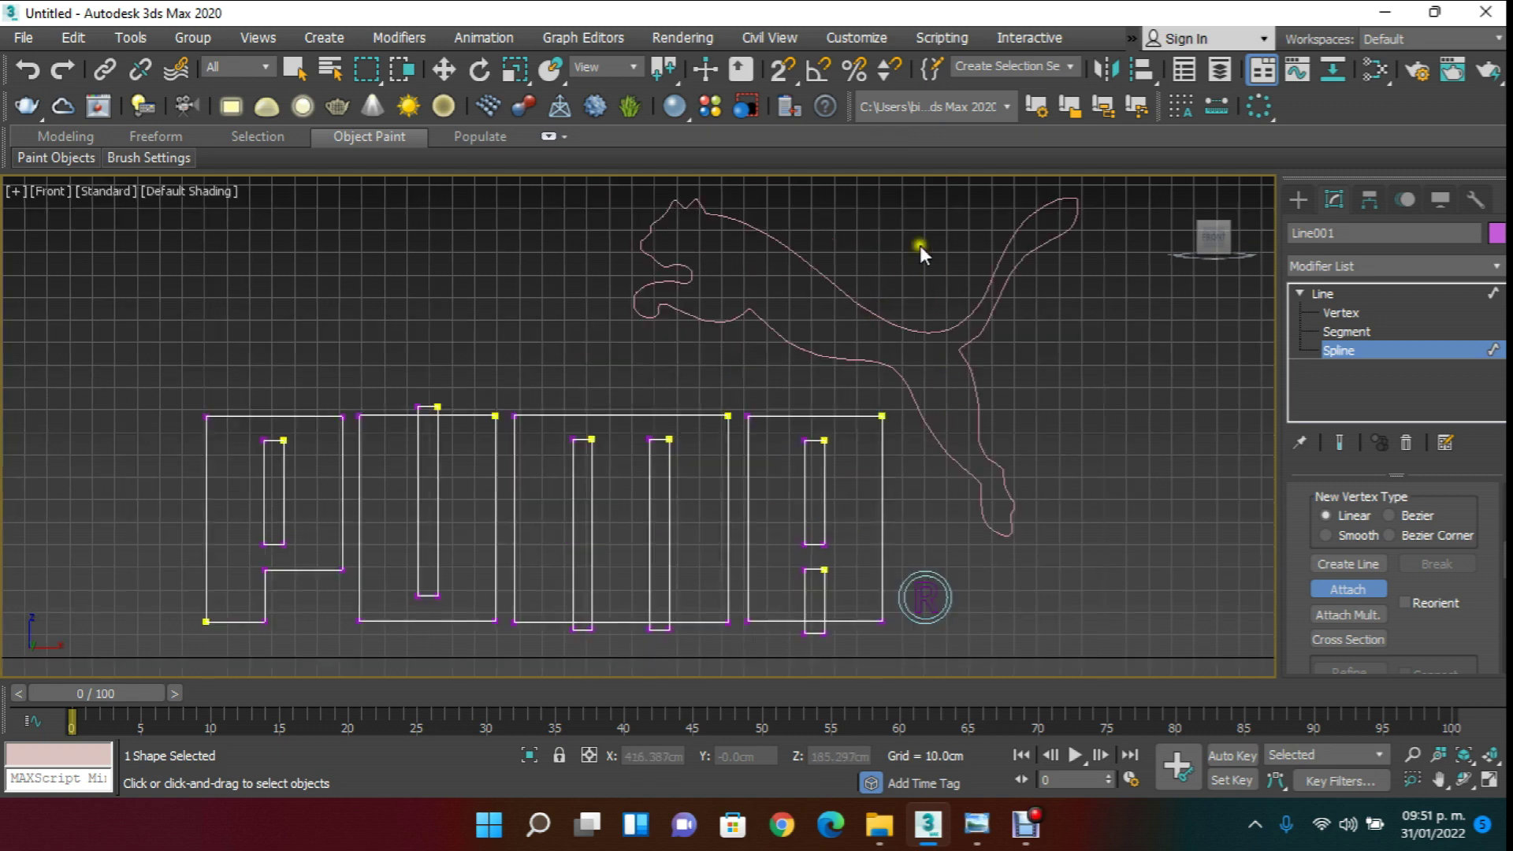
pyautogui.click(1328, 348)
pyautogui.click(444, 70)
pyautogui.click(555, 343)
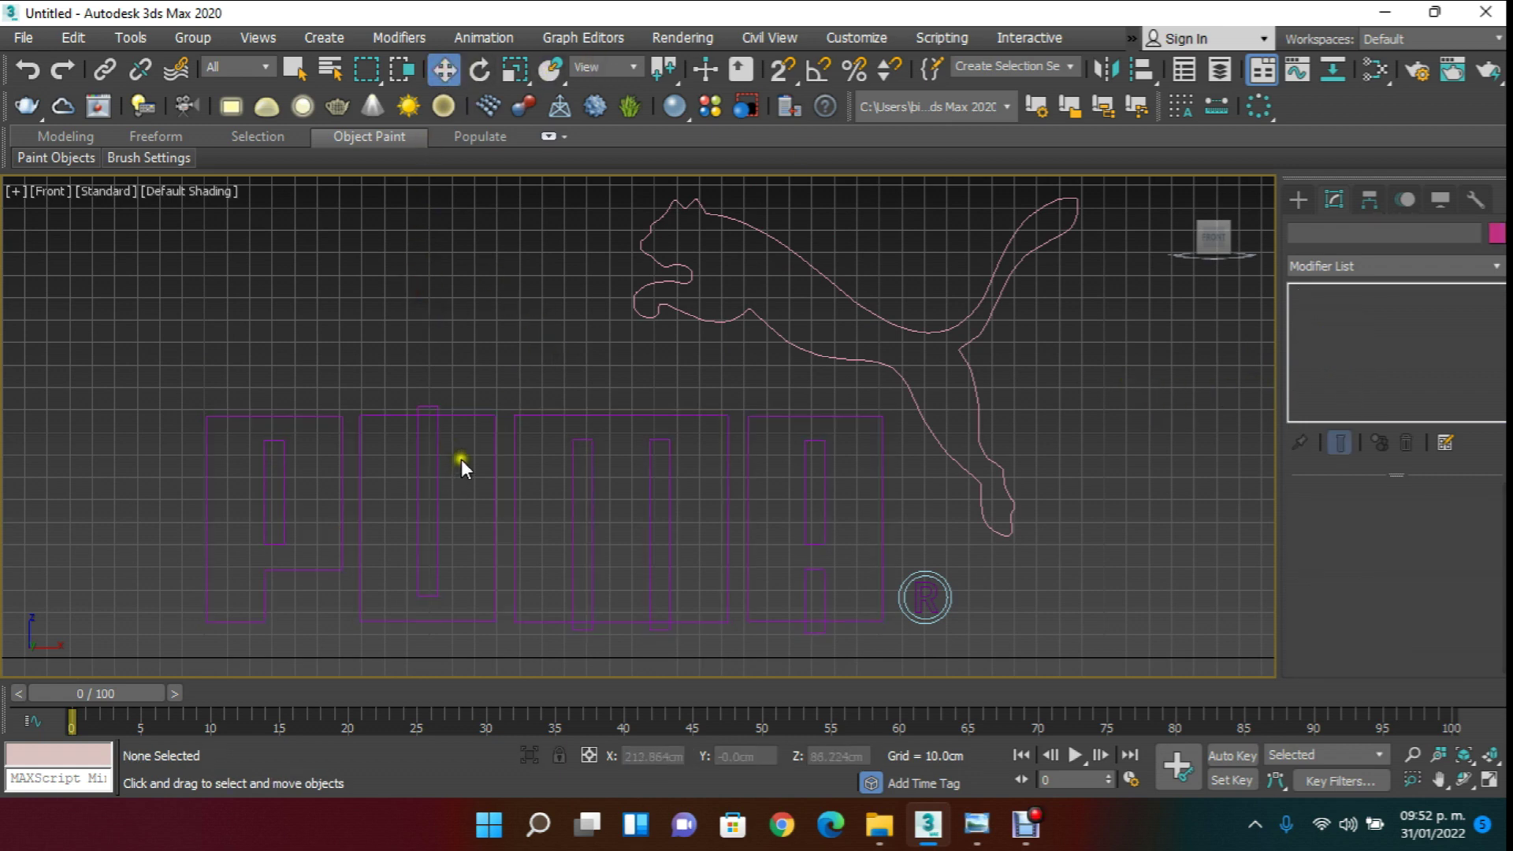
# - Select the combined letter shape and review its vertex-level options, including the end point auto-welding settings
pyautogui.click(495, 467)
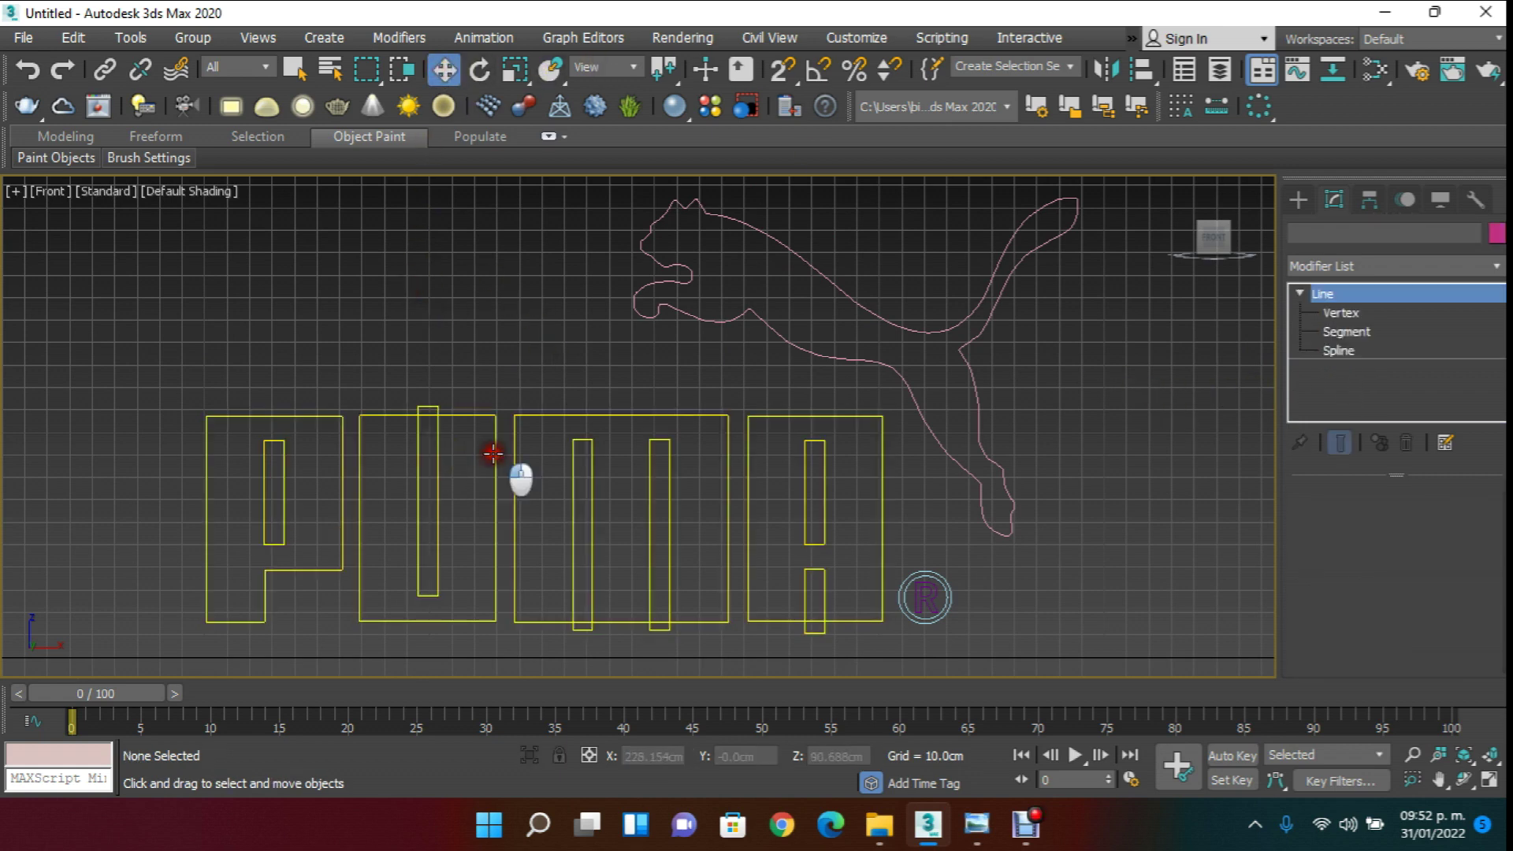
pyautogui.click(1363, 314)
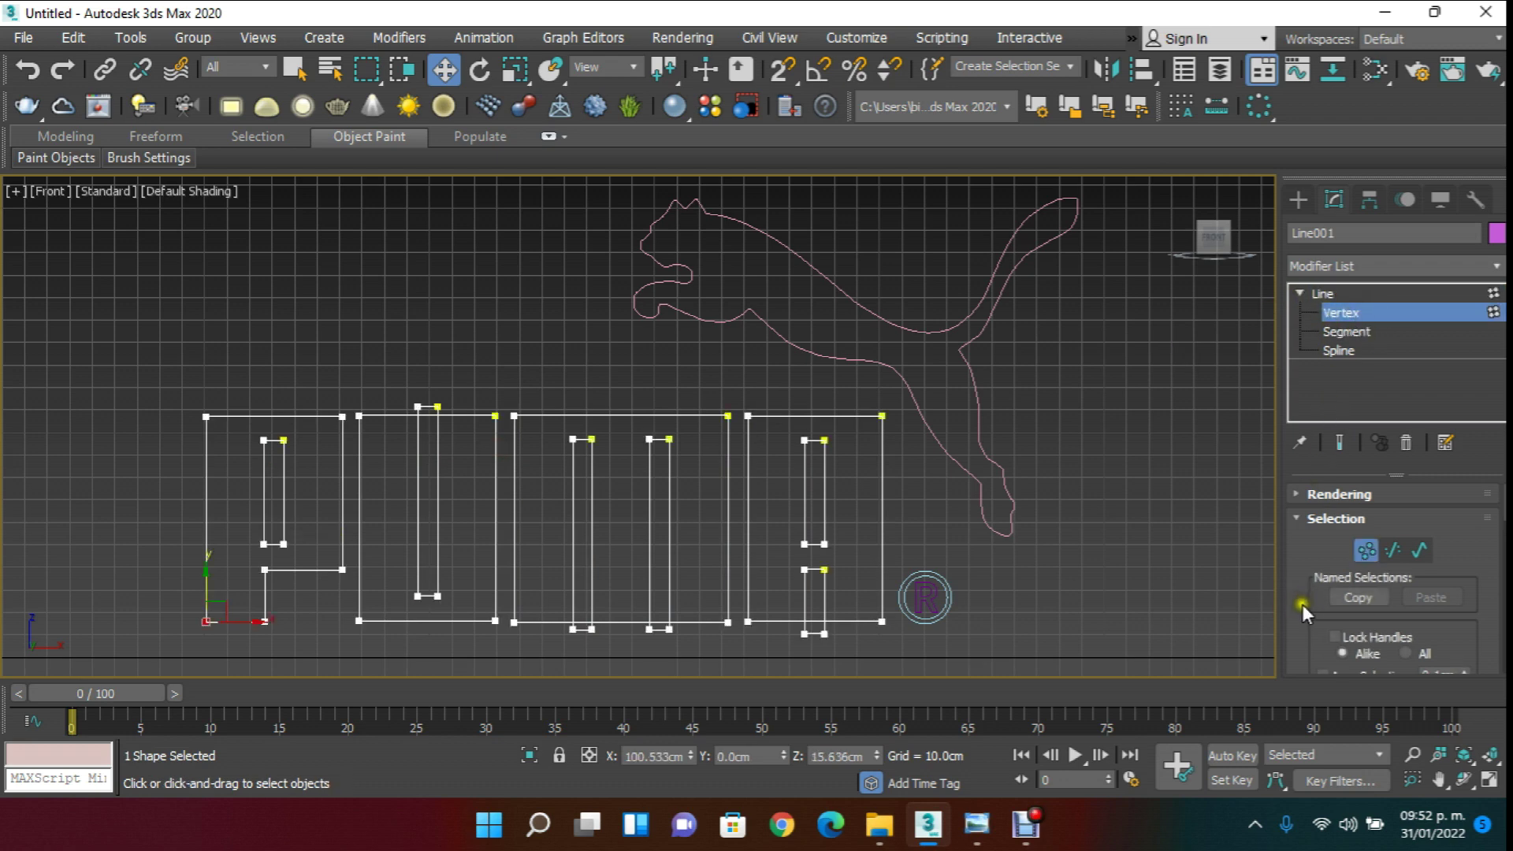
pyautogui.scroll(-10, 1302, 611)
pyautogui.scroll(-5, 1329, 545)
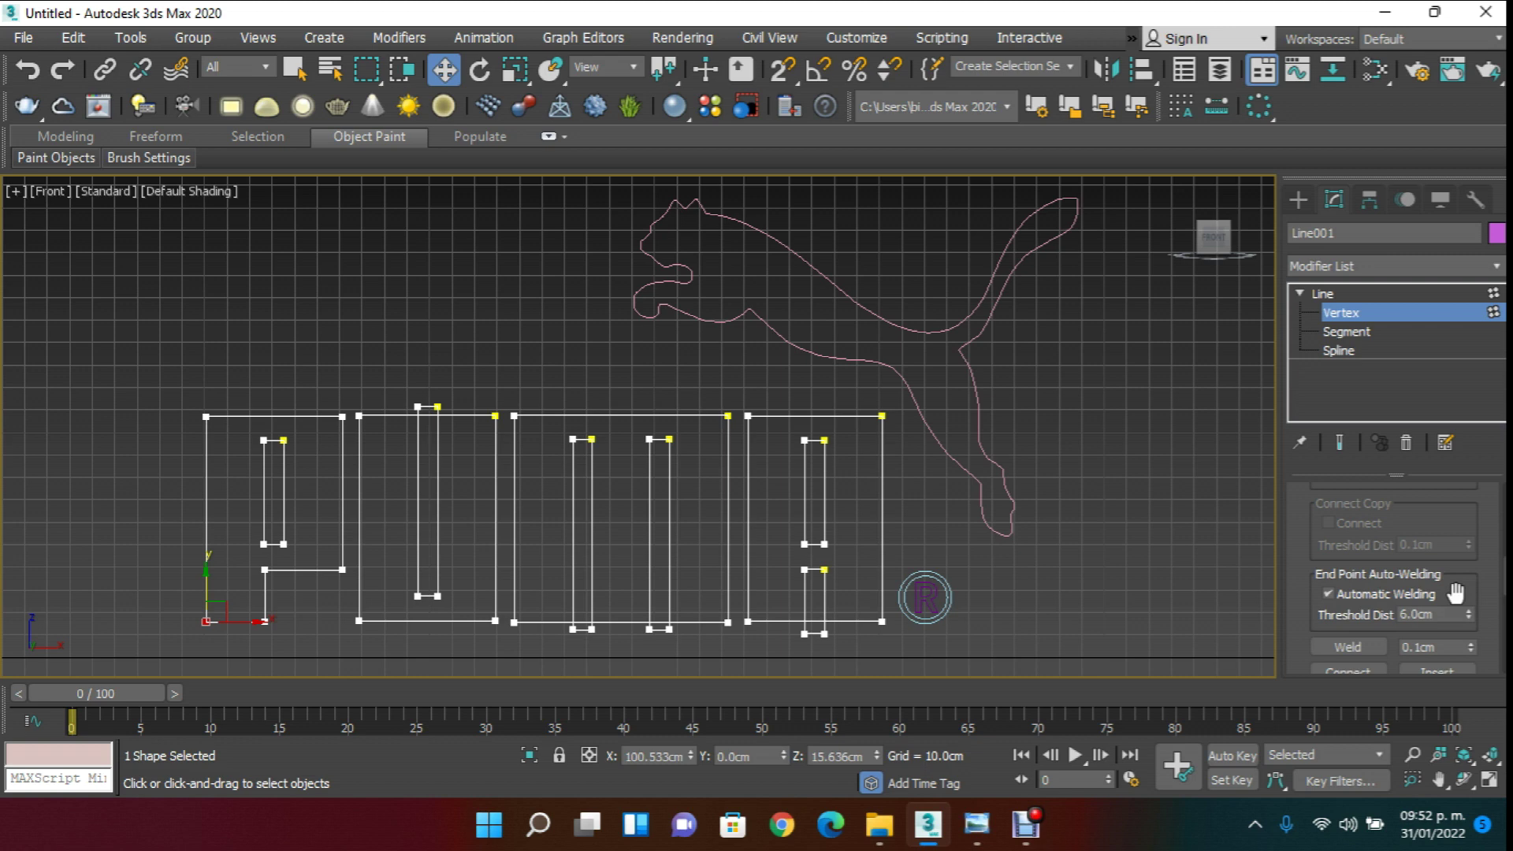
pyautogui.moveTo(902, 481); pyautogui.dragTo(955, 416, button='middle')
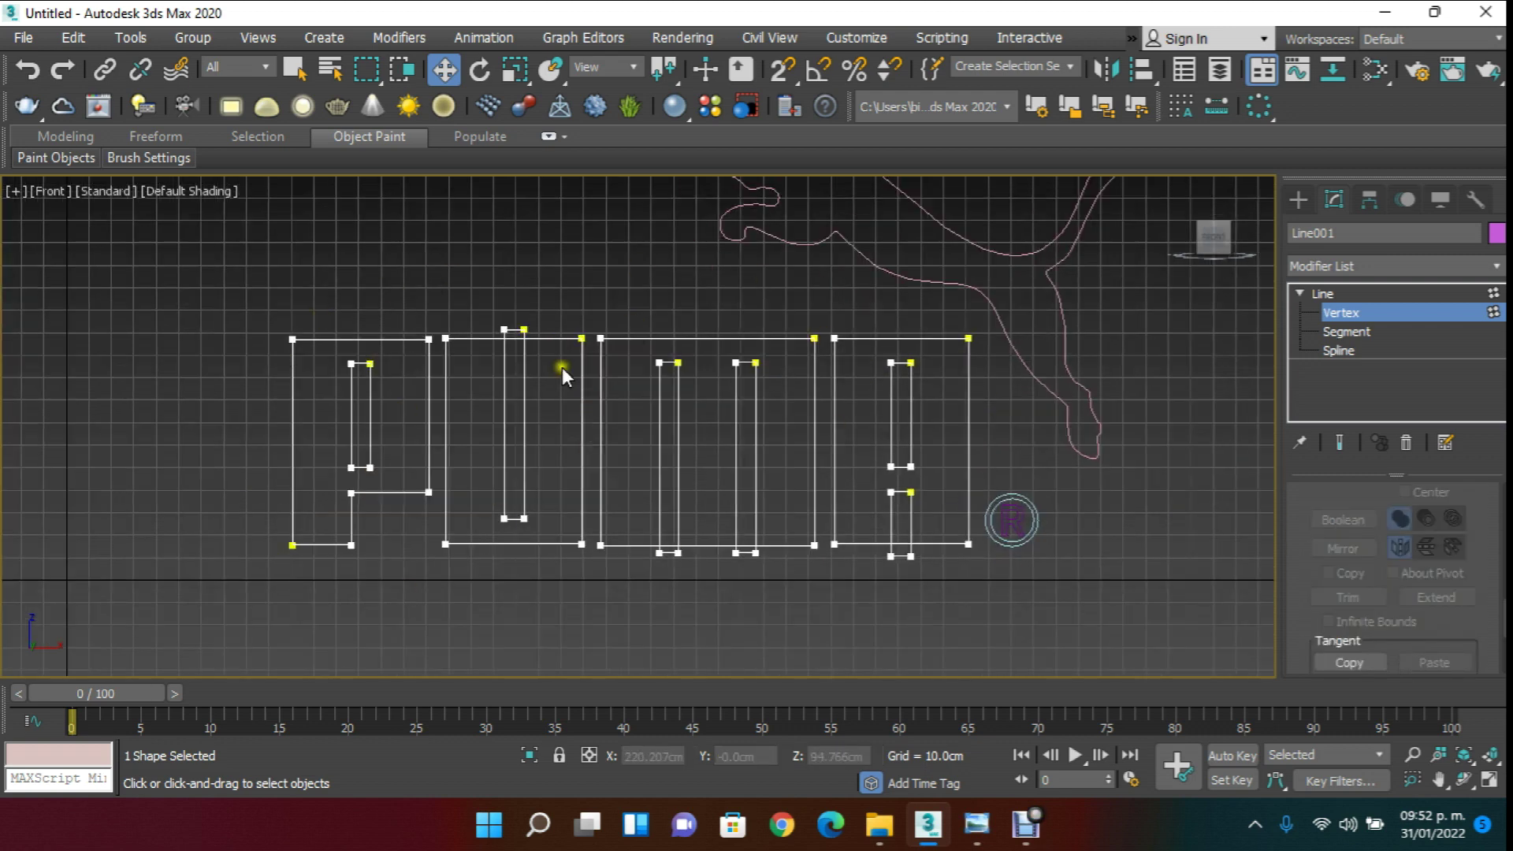
pyautogui.scroll(2, 561, 367)
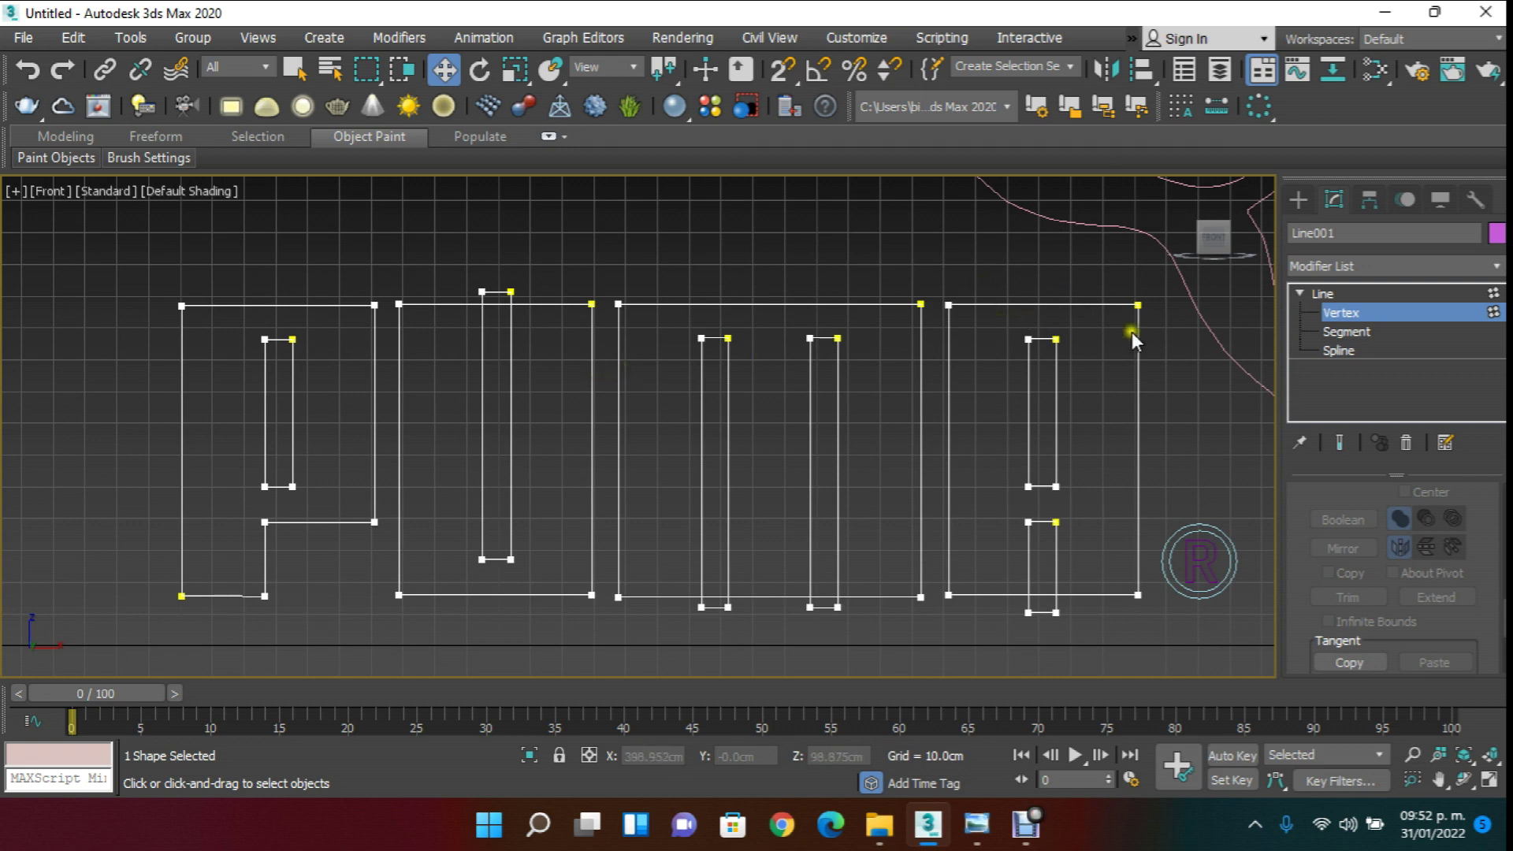
# - Trim the overlapping lines at the top of the U at Spline level so its slot opens through the outline
pyautogui.click(1338, 349)
pyautogui.moveTo(1317, 502); pyautogui.dragTo(1310, 475)
pyautogui.scroll(-3, 1309, 476)
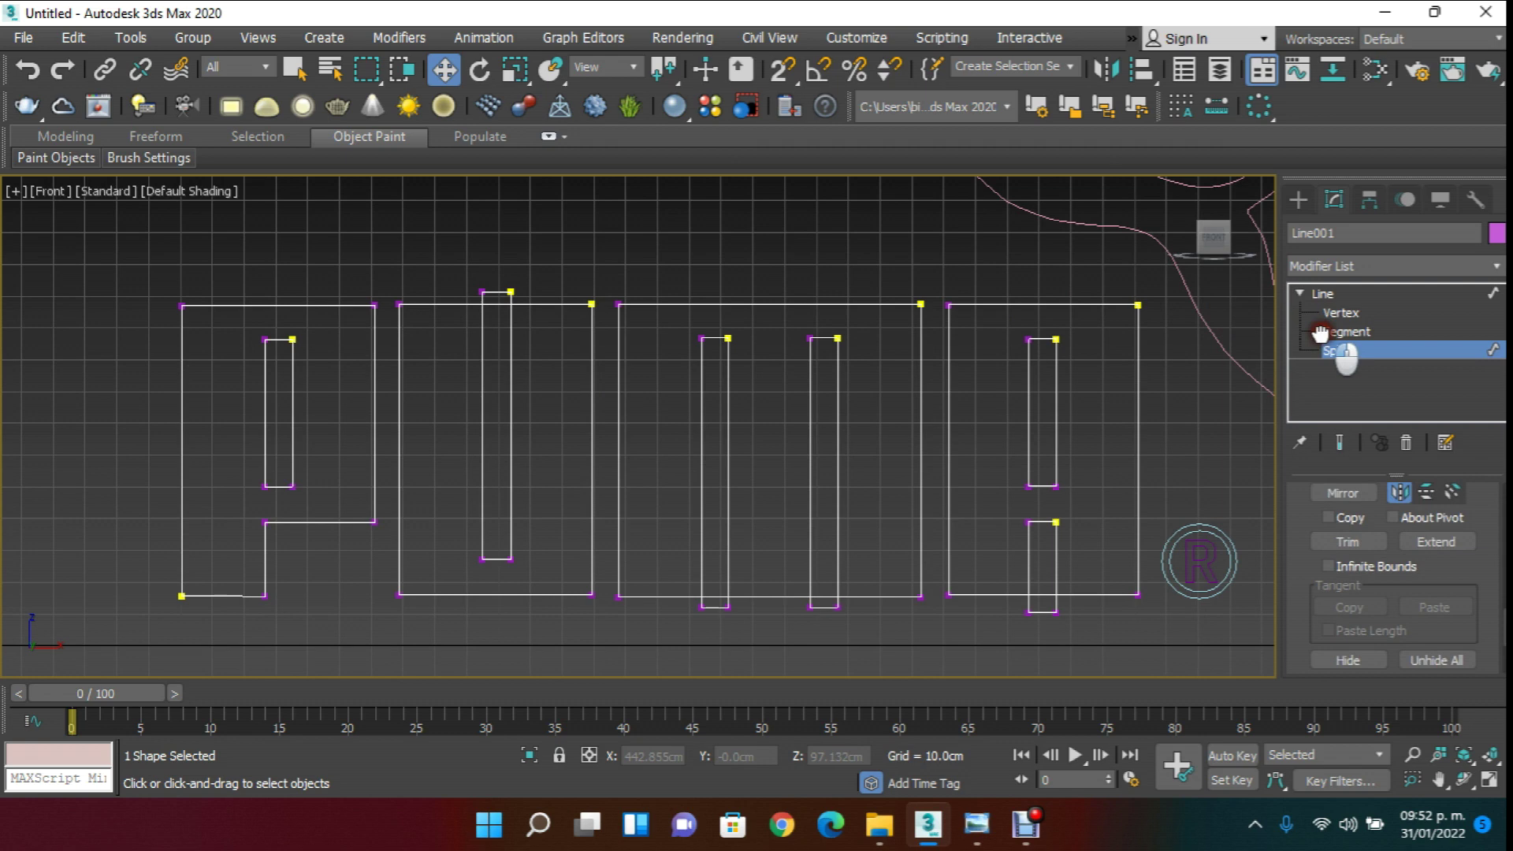
pyautogui.click(1348, 542)
pyautogui.scroll(4, 496, 315)
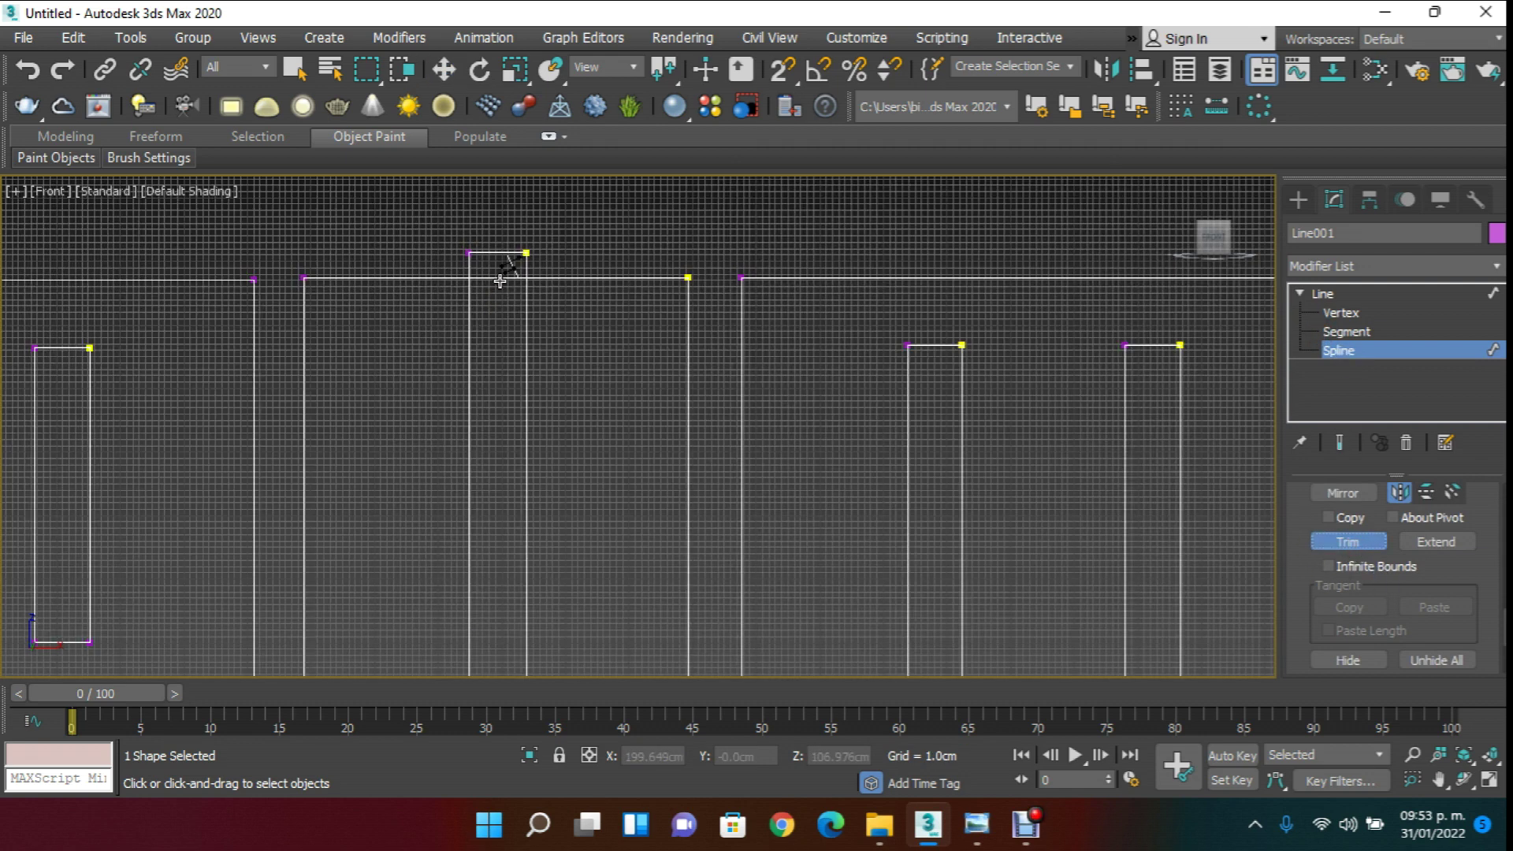
pyautogui.click(500, 279)
pyautogui.scroll(-5, 496, 330)
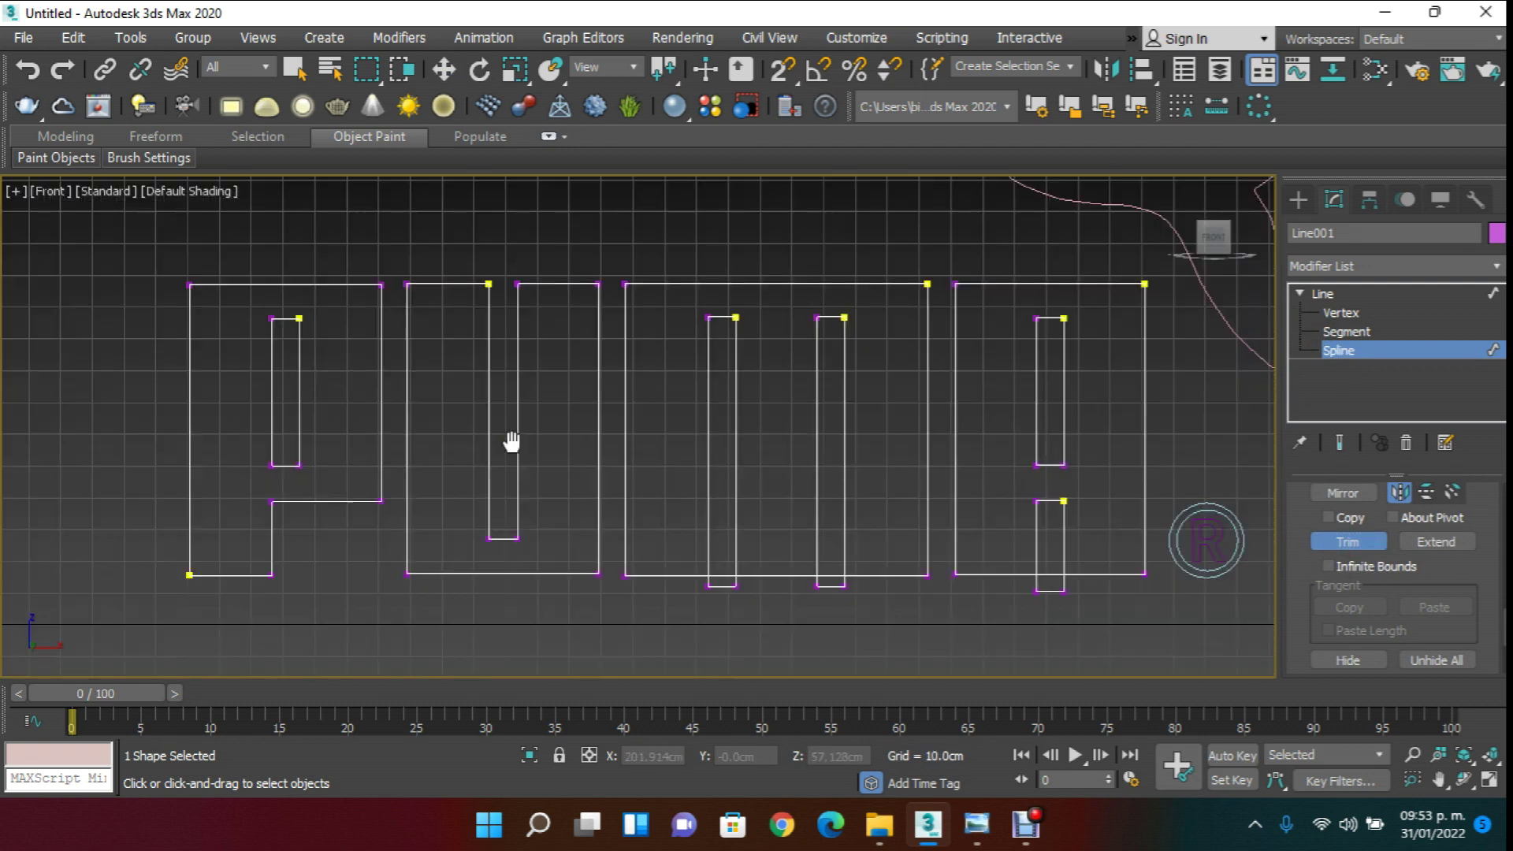
# - Trim the overlapping lines at the bottom of the M so both of its slots open through the base
pyautogui.scroll(1, 505, 386)
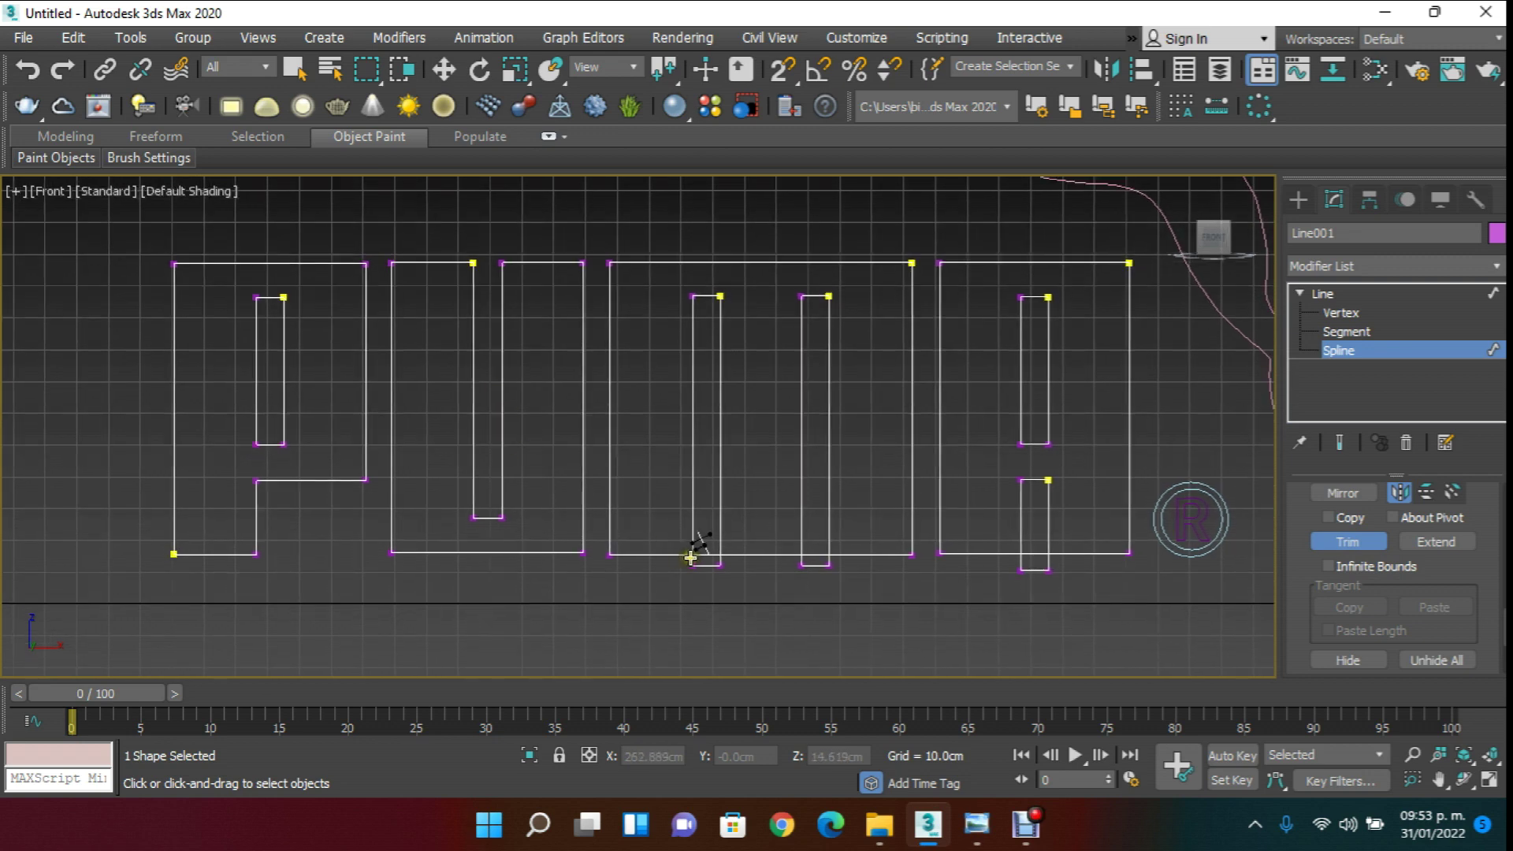
pyautogui.scroll(5, 690, 558)
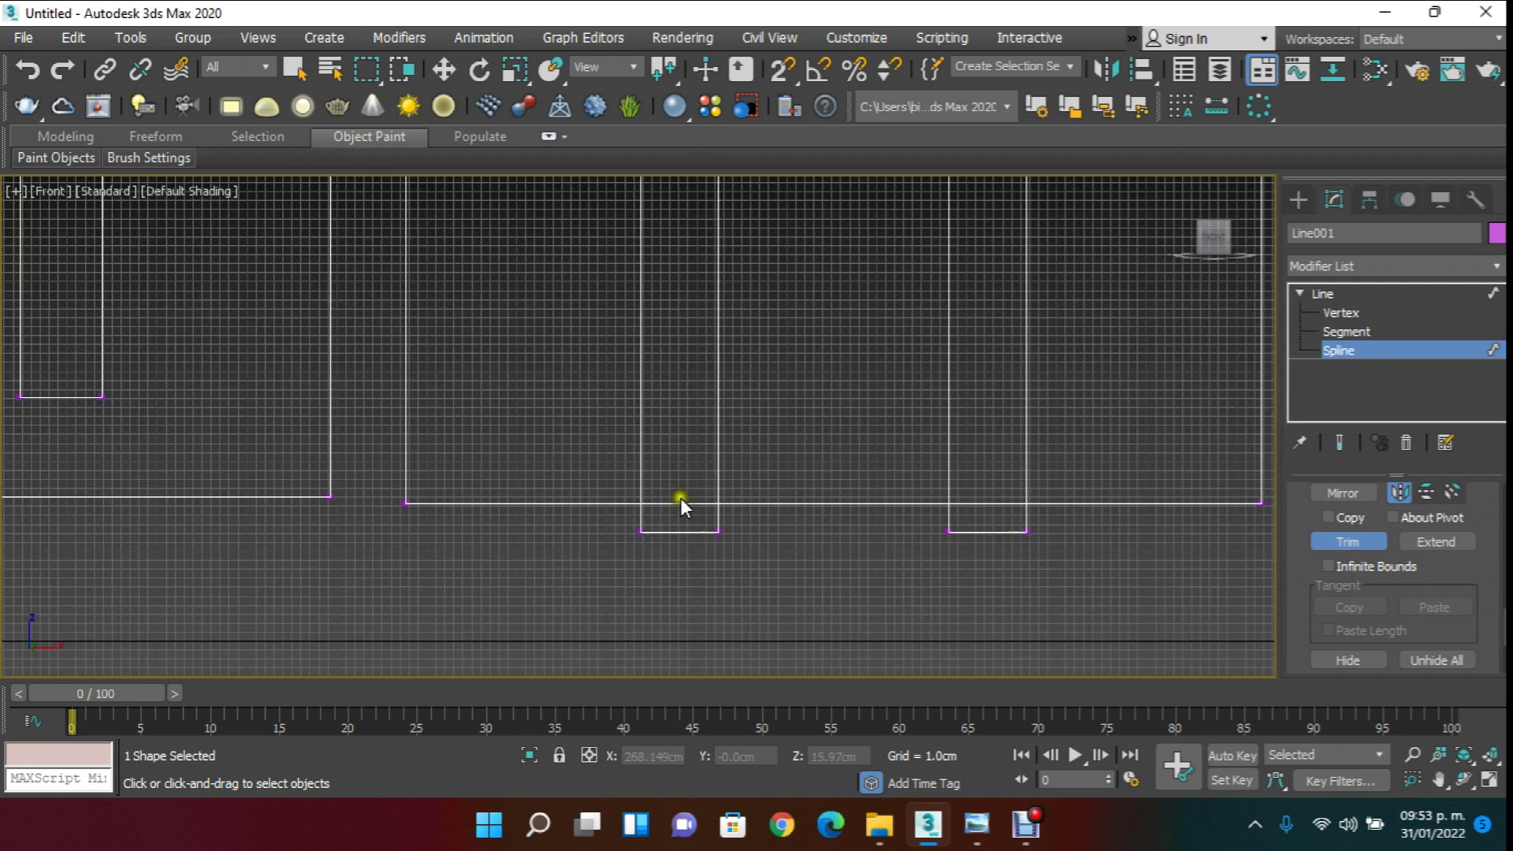
pyautogui.click(679, 501)
pyautogui.click(642, 516)
pyautogui.click(974, 501)
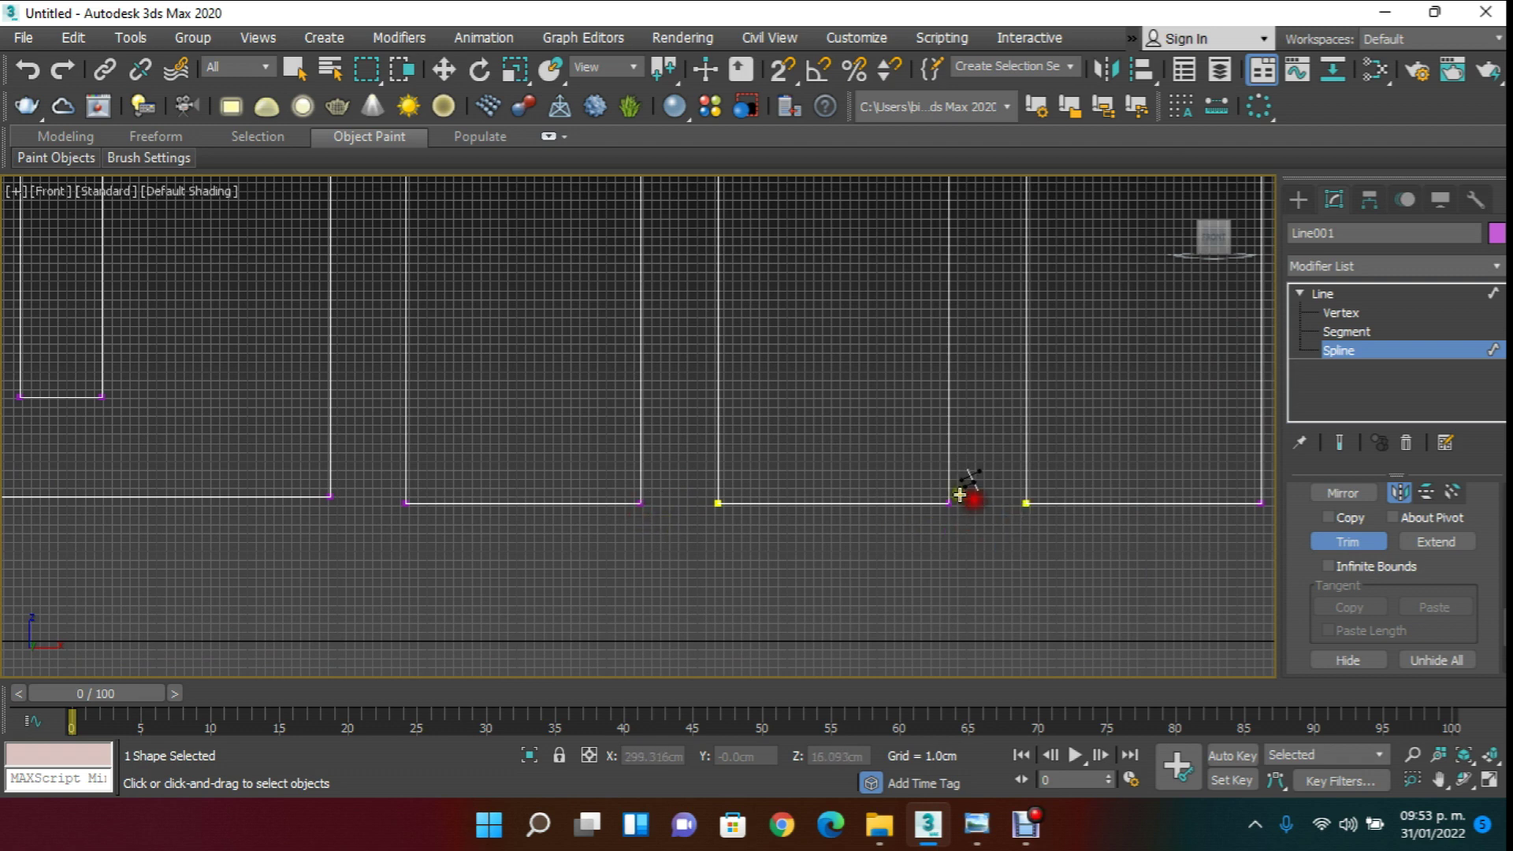
# - Trim the overlapping lines at the base of the A so its lower slot opens through the outline
pyautogui.scroll(-5, 959, 495)
pyautogui.scroll(5, 719, 479)
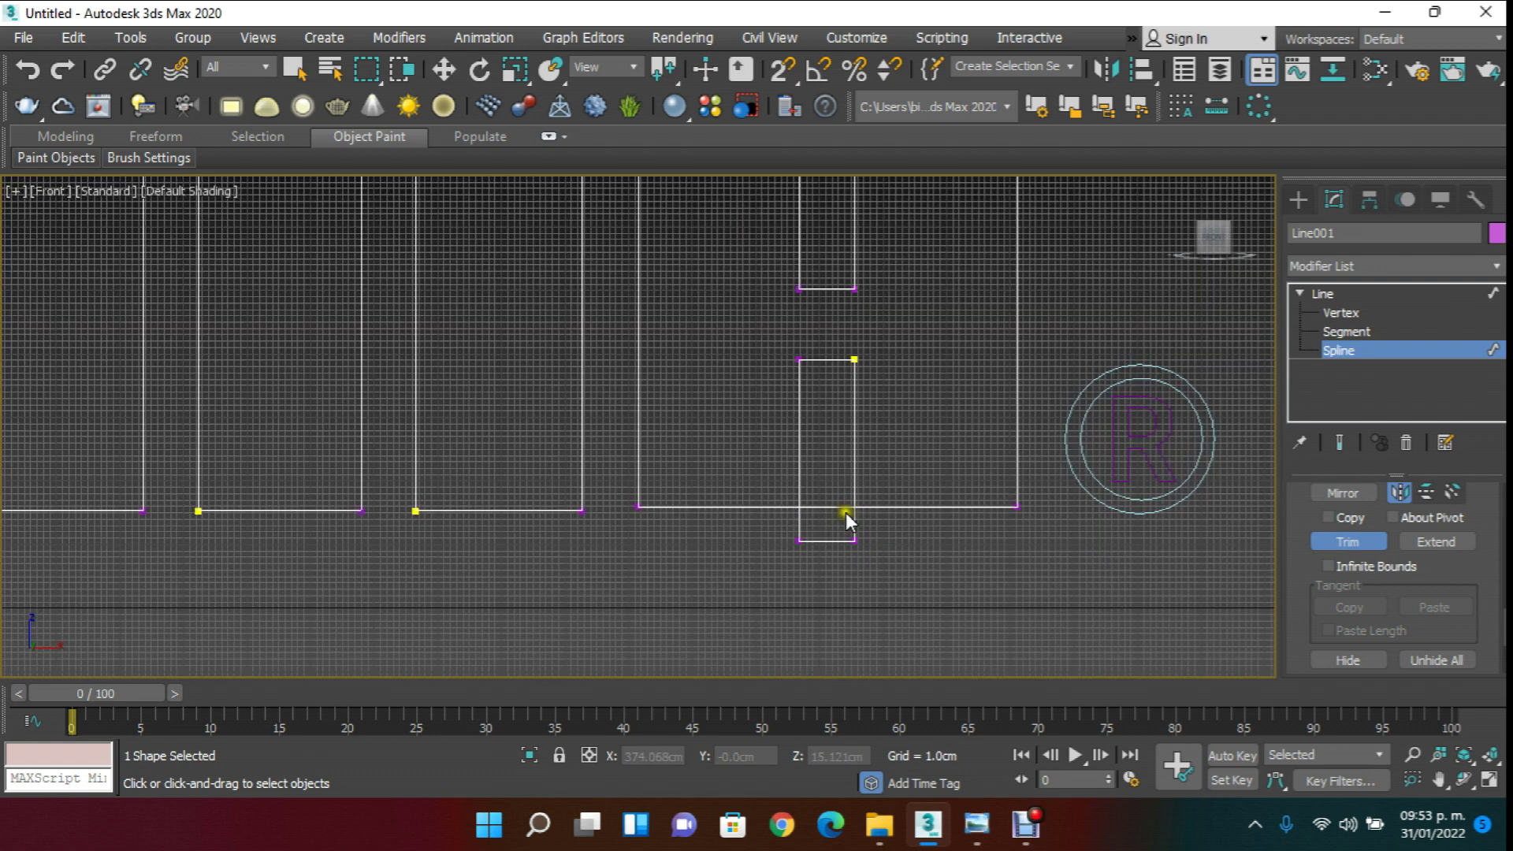
pyautogui.click(845, 539)
pyautogui.scroll(-5, 801, 512)
pyautogui.scroll(-1, 712, 449)
pyautogui.scroll(6, 591, 399)
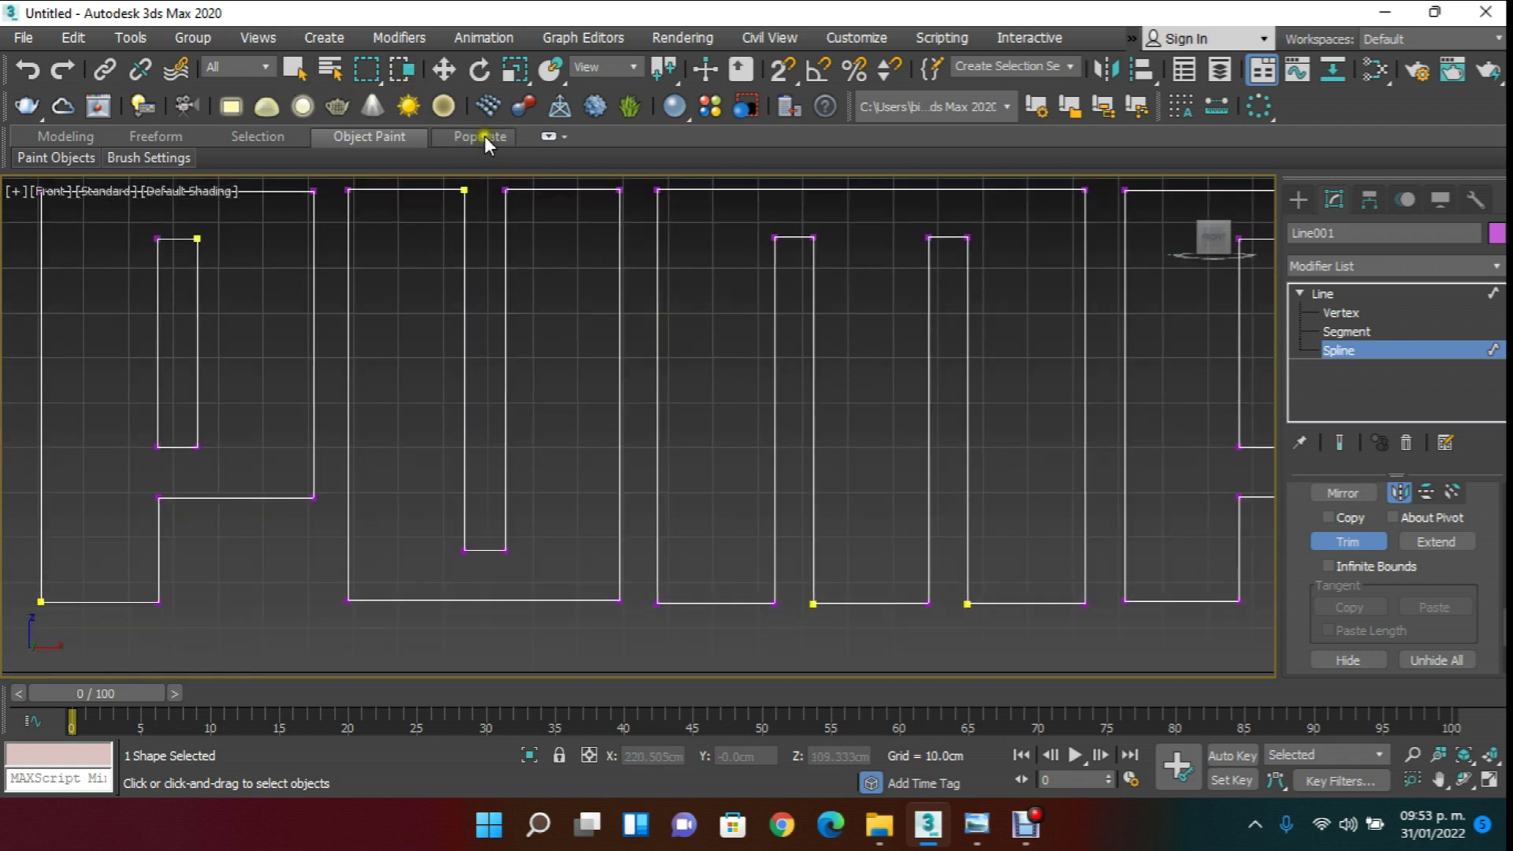
# - Nudge the U's slot spline slightly with the Move tool to auto-weld it to the outline and check the auto-welding settings
pyautogui.click(449, 71)
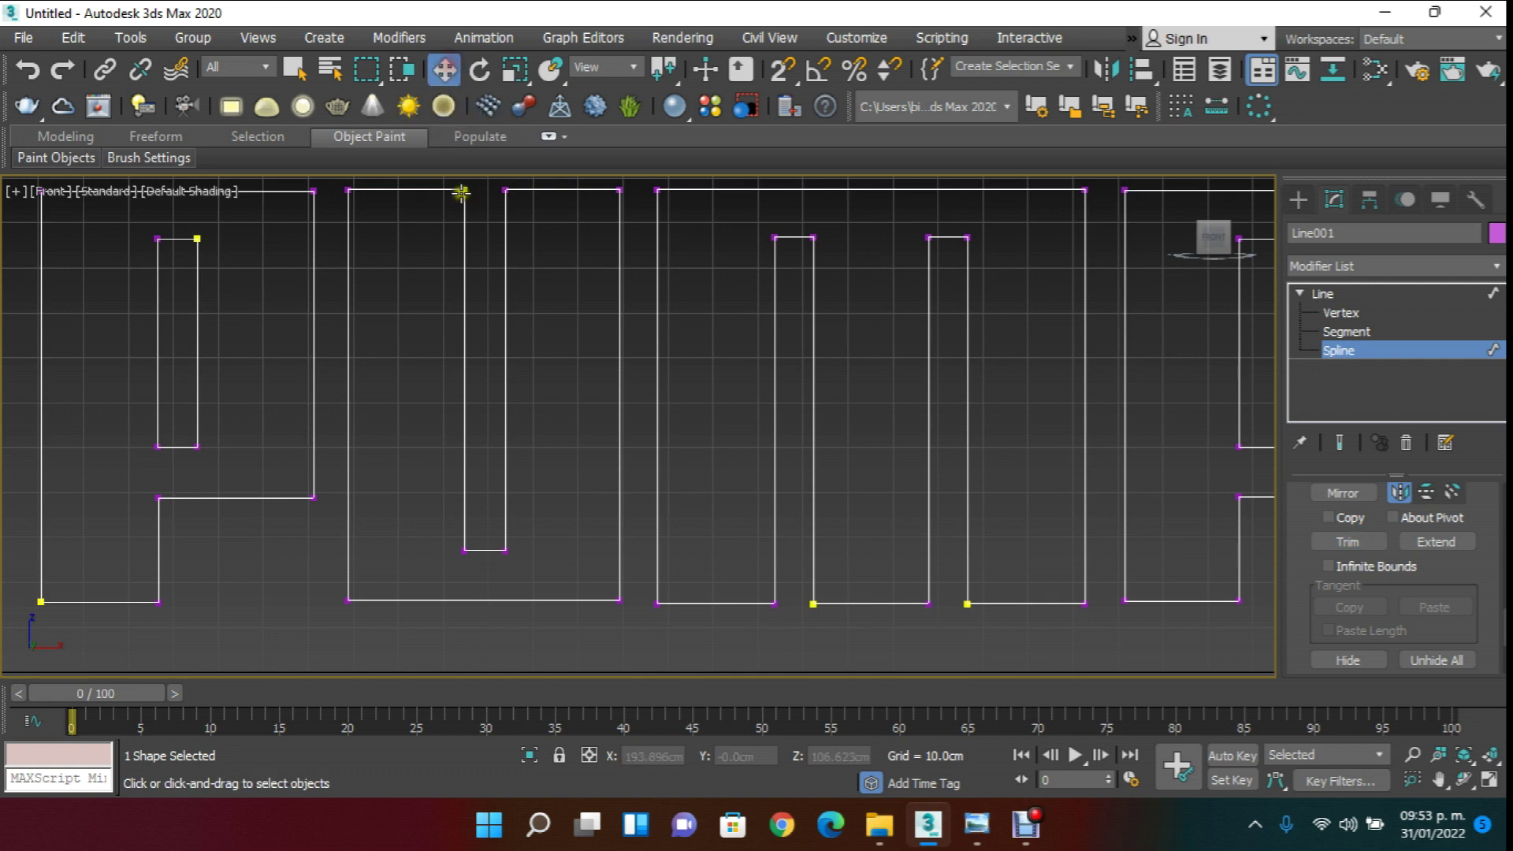
pyautogui.moveTo(496, 280); pyautogui.dragTo(496, 309, button='middle')
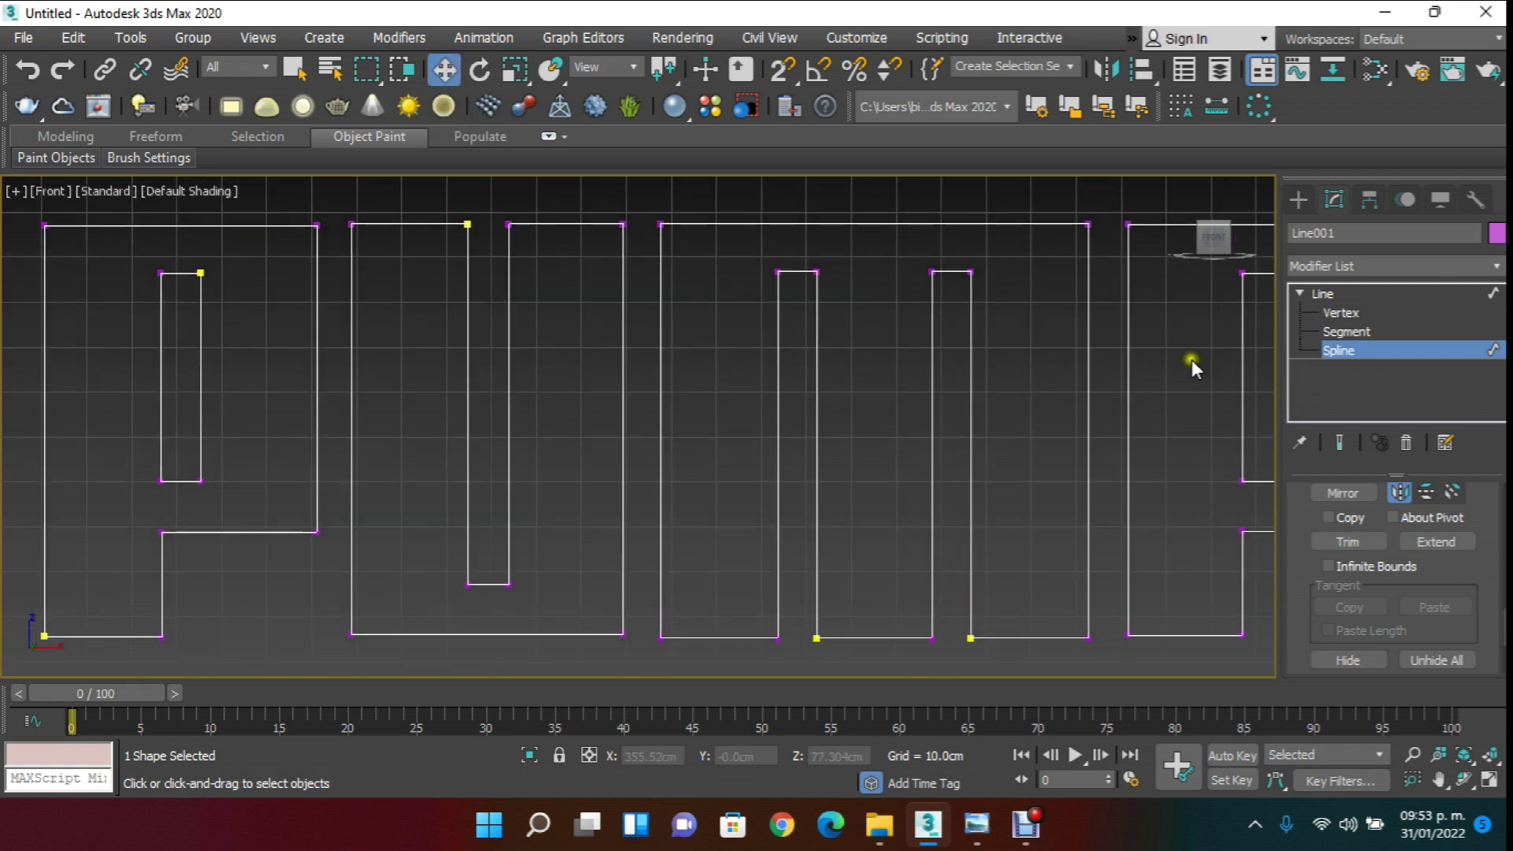
pyautogui.click(505, 442)
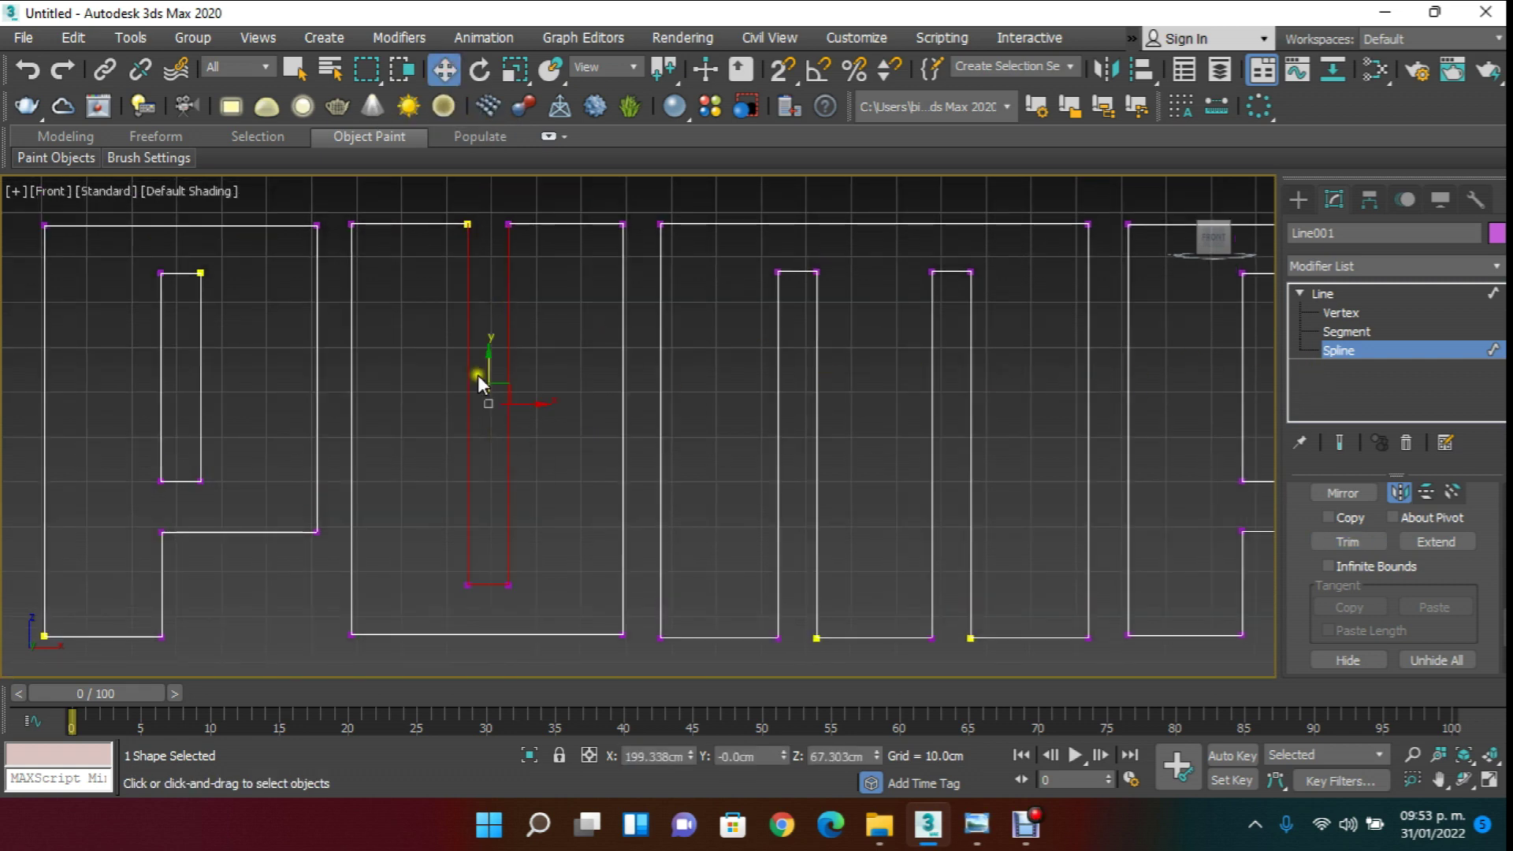
pyautogui.moveTo(489, 359); pyautogui.dragTo(504, 360)
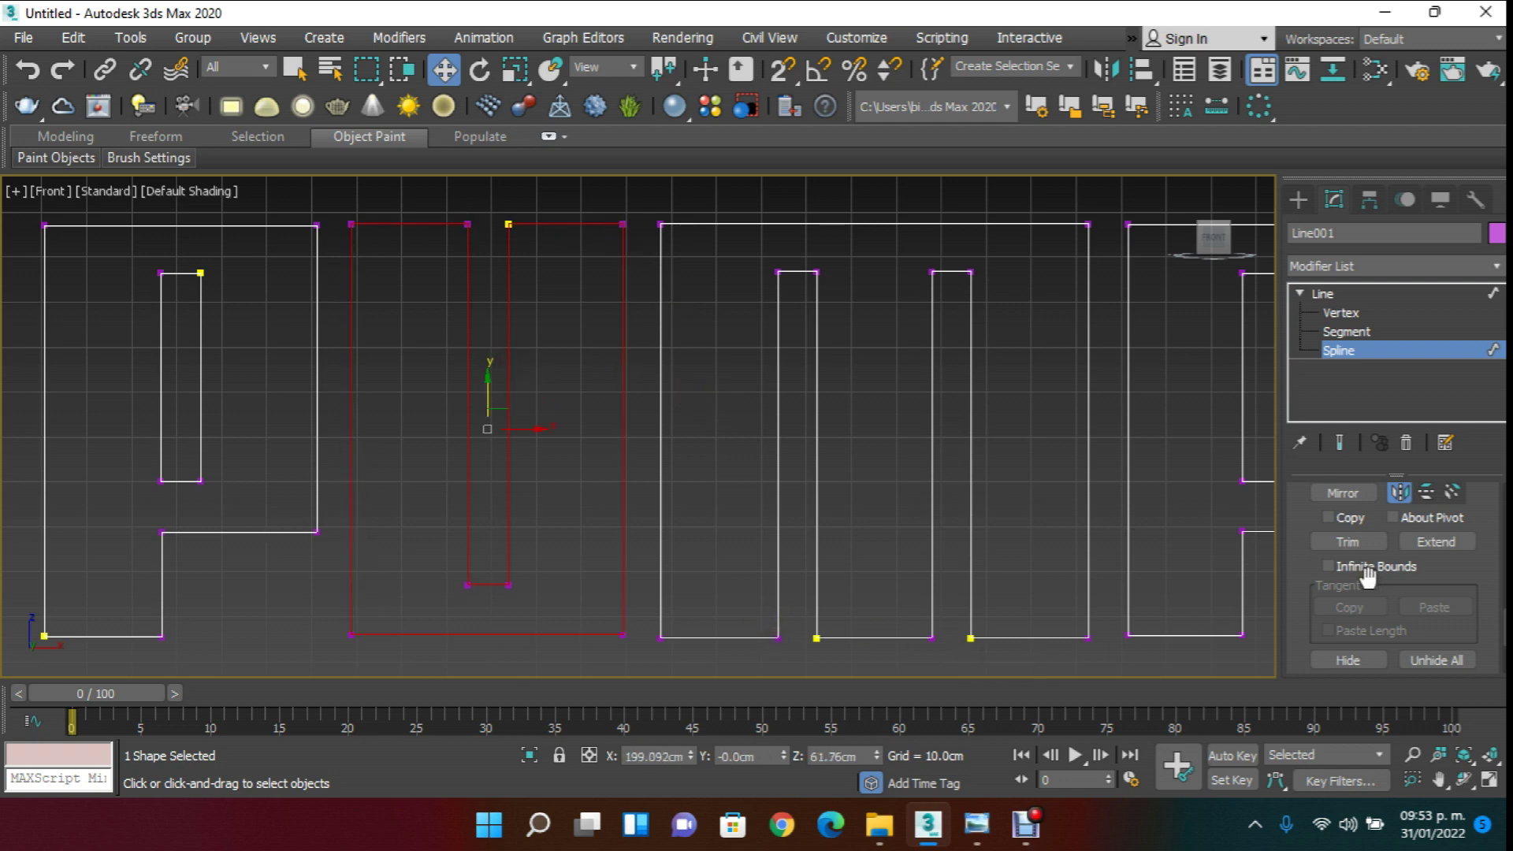
pyautogui.moveTo(1304, 570); pyautogui.dragTo(1276, 847)
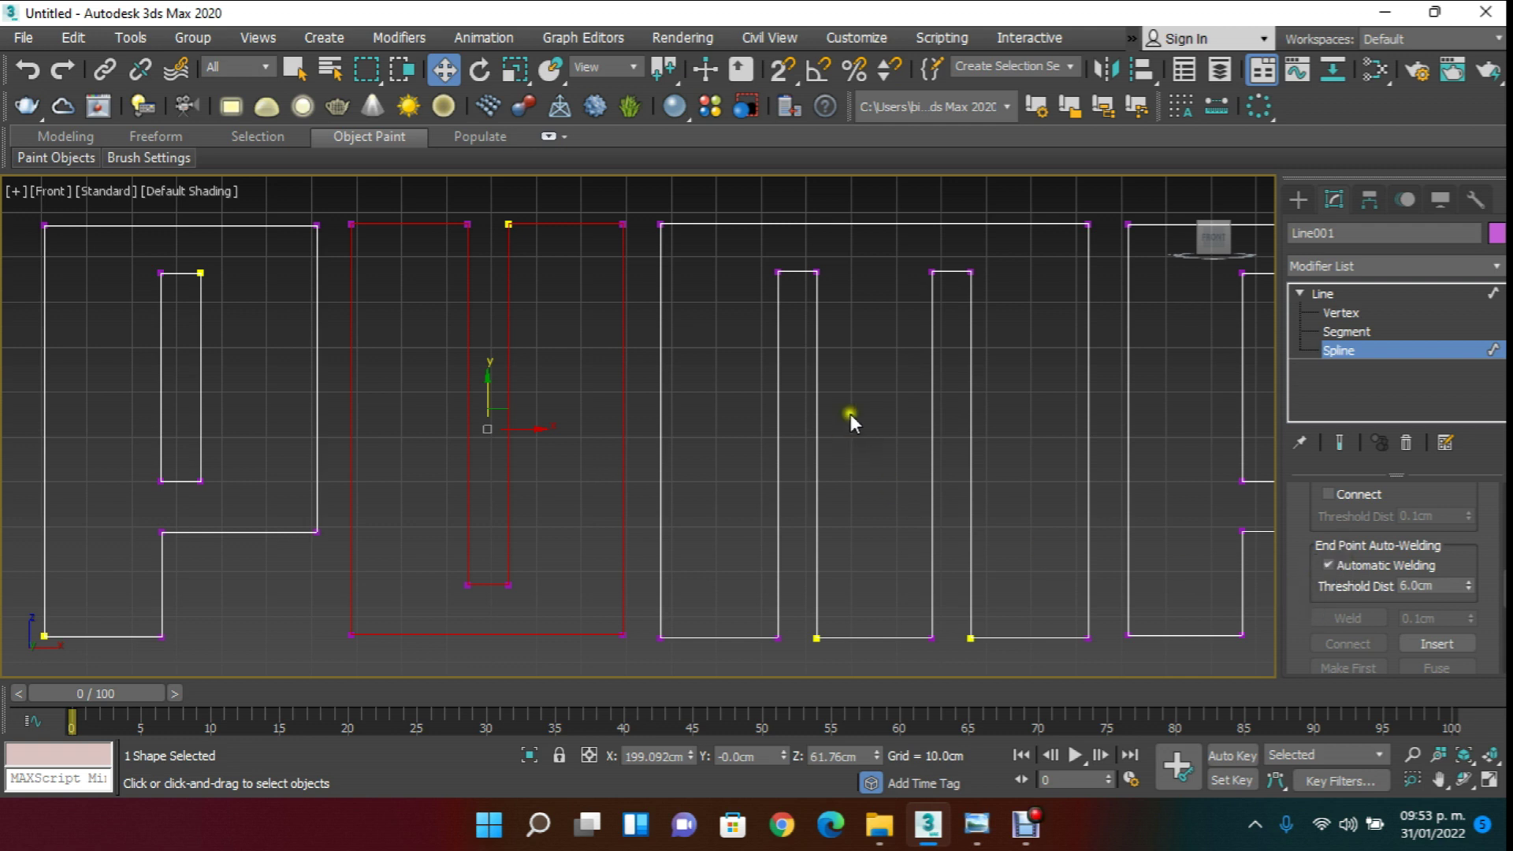
# - Select the M's outline spline and nudge it slightly so its open ends auto-weld with the slots
pyautogui.click(808, 224)
pyautogui.moveTo(810, 230); pyautogui.dragTo(697, 367, button='middle')
pyautogui.moveTo(714, 360)
pyautogui.mouseDown()
pyautogui.moveTo(707, 342)
pyautogui.moveTo(721, 359)
pyautogui.mouseUp()
pyautogui.scroll(-4, 709, 389)
pyautogui.moveTo(944, 357); pyautogui.dragTo(938, 351, button='middle')
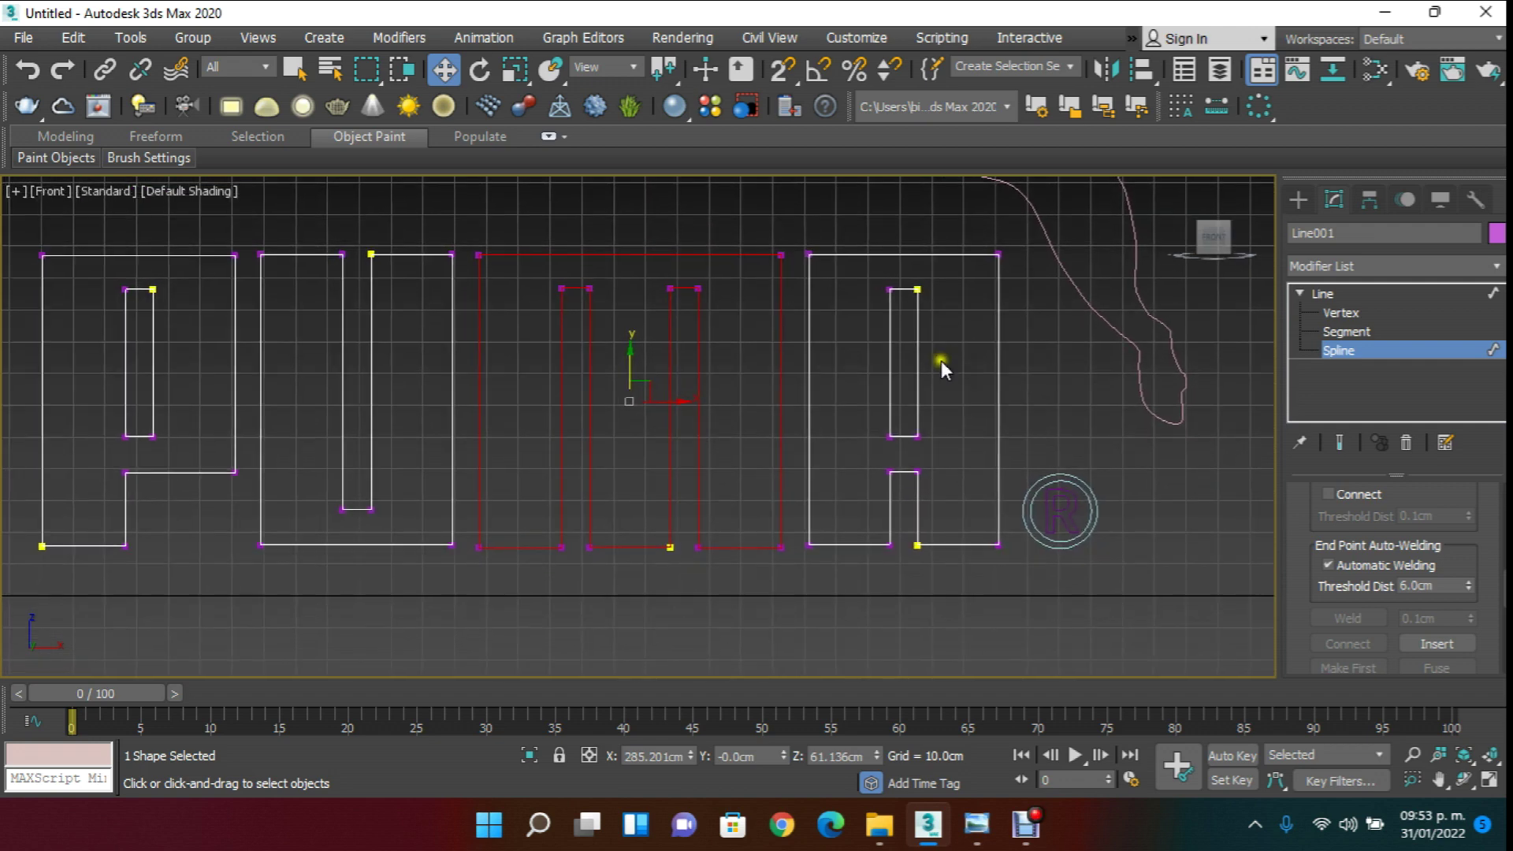
# - Select the A's lower slot spline and nudge it slightly so its ends auto-weld with the outline
pyautogui.click(906, 473)
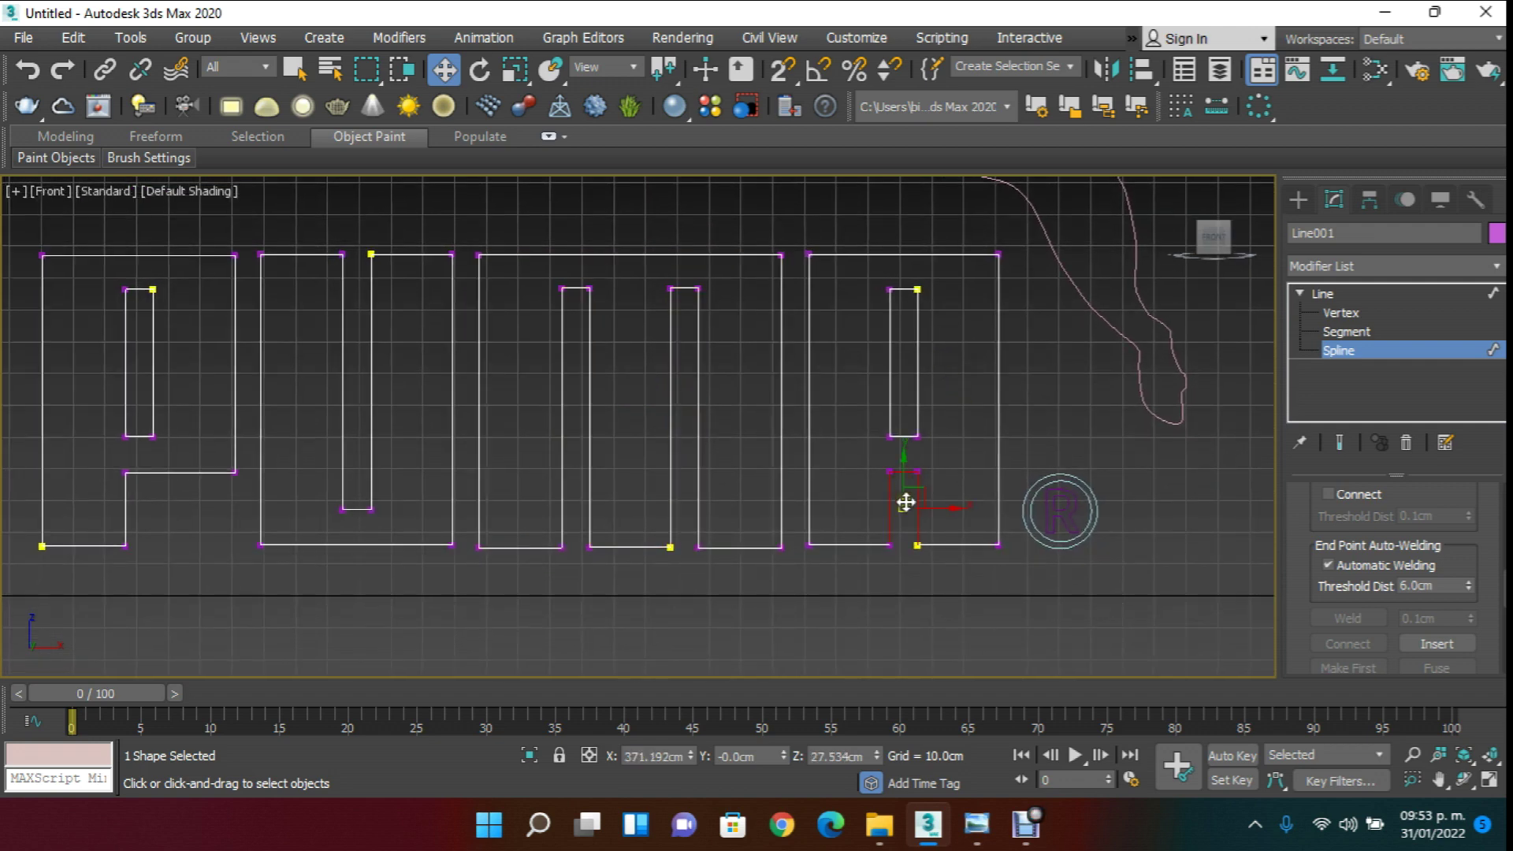
pyautogui.scroll(5, 906, 504)
pyautogui.moveTo(888, 429)
pyautogui.mouseDown()
pyautogui.moveTo(888, 408)
pyautogui.moveTo(891, 422)
pyautogui.mouseUp()
pyautogui.scroll(-5, 906, 421)
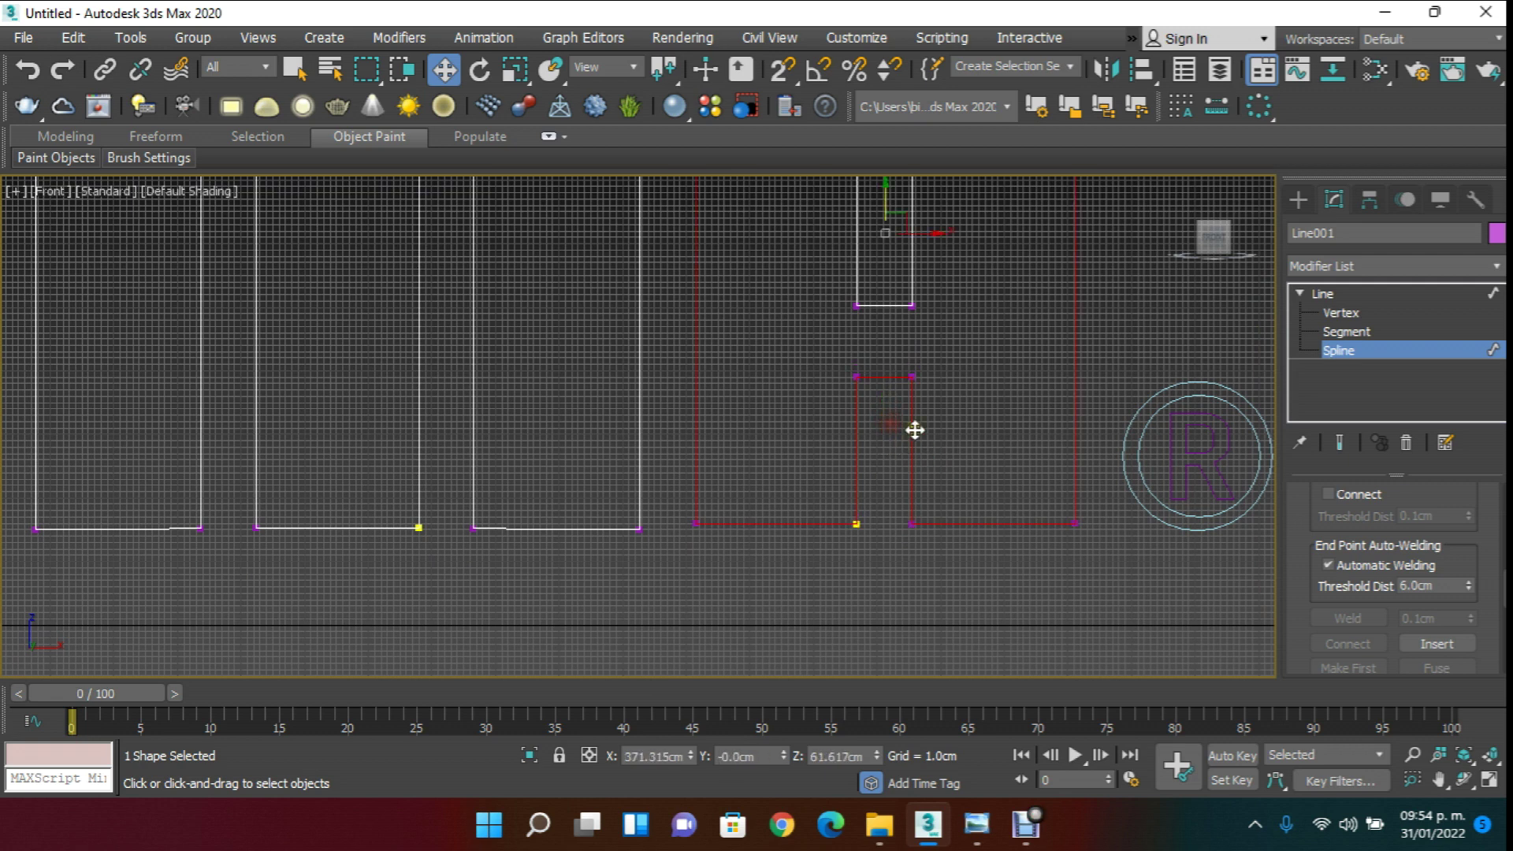
pyautogui.moveTo(735, 446); pyautogui.dragTo(762, 446, button='middle')
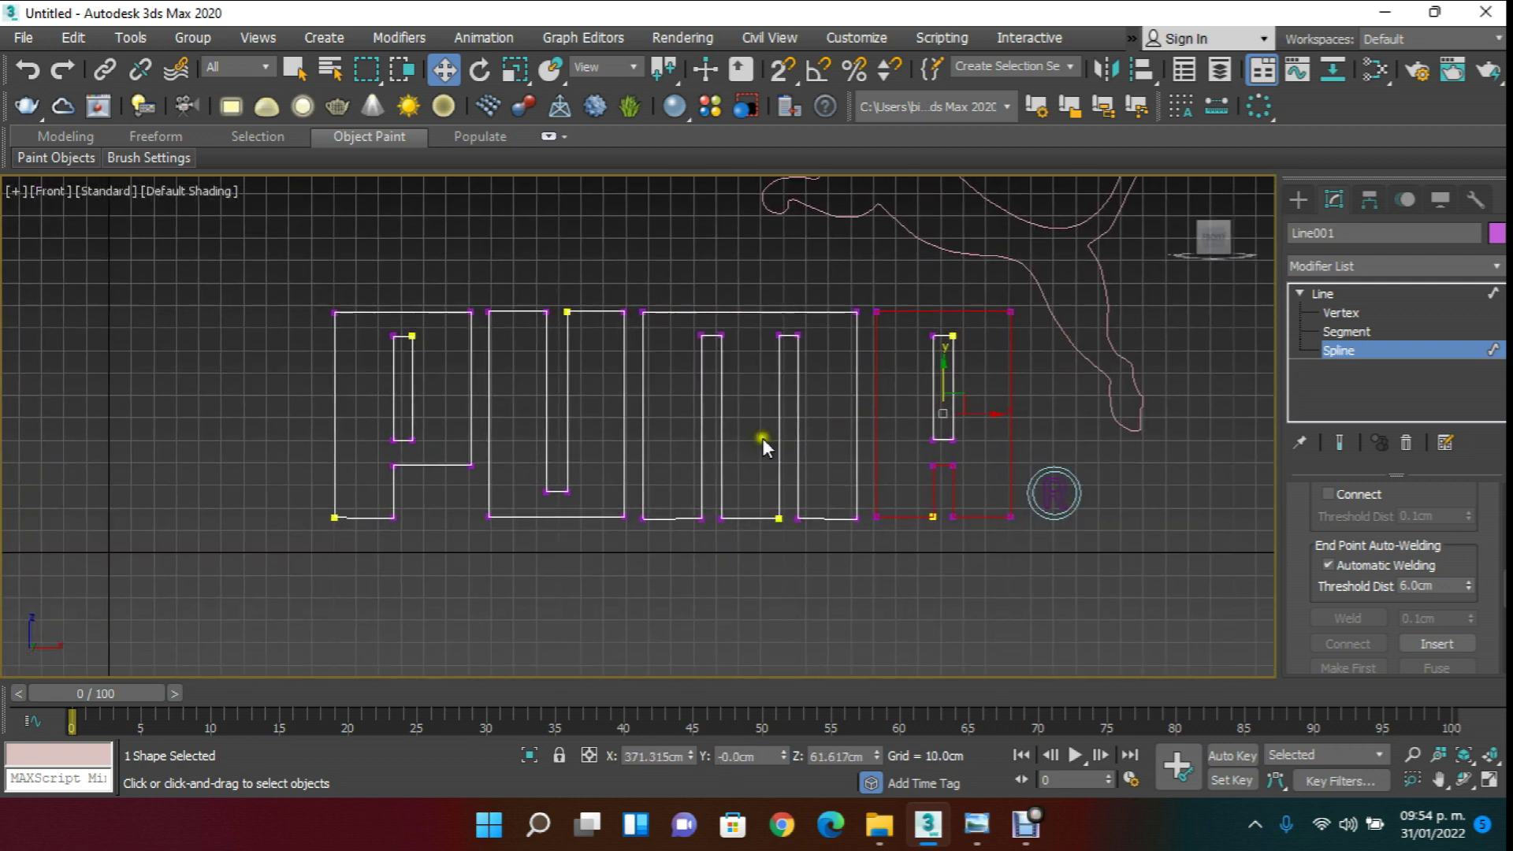
# - At vertex level, nudge the P's lower-left corner vertex to about X 100.5 cm, Z 15.6 cm to level the base edge
pyautogui.scroll(2, 422, 415)
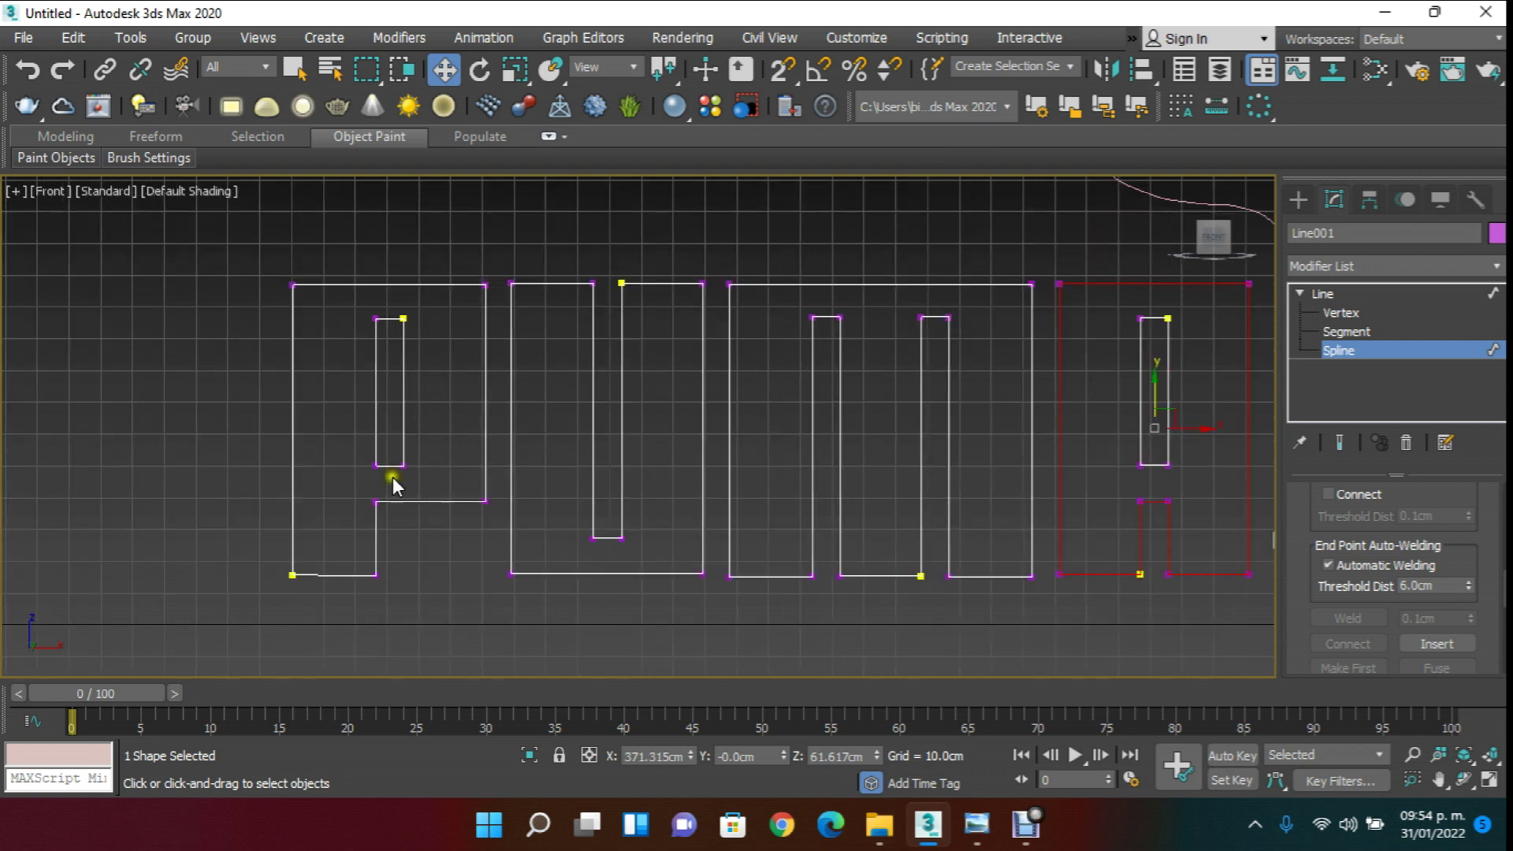
pyautogui.moveTo(422, 415); pyautogui.dragTo(619, 438, button='middle')
pyautogui.click(1340, 312)
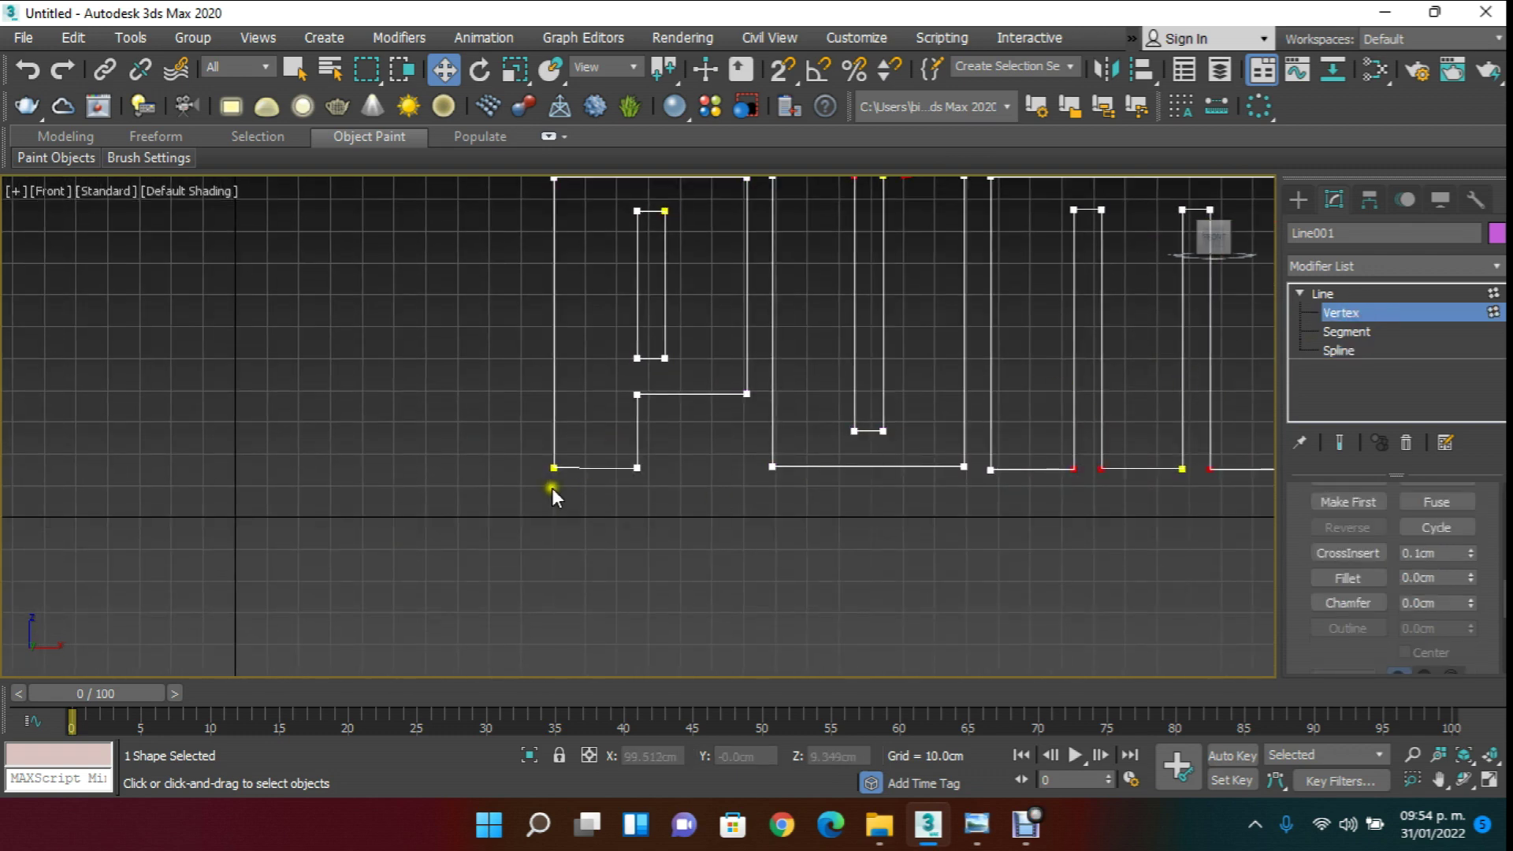
pyautogui.scroll(2, 561, 475)
pyautogui.click(544, 458)
pyautogui.scroll(2, 559, 474)
pyautogui.moveTo(540, 427); pyautogui.dragTo(561, 426)
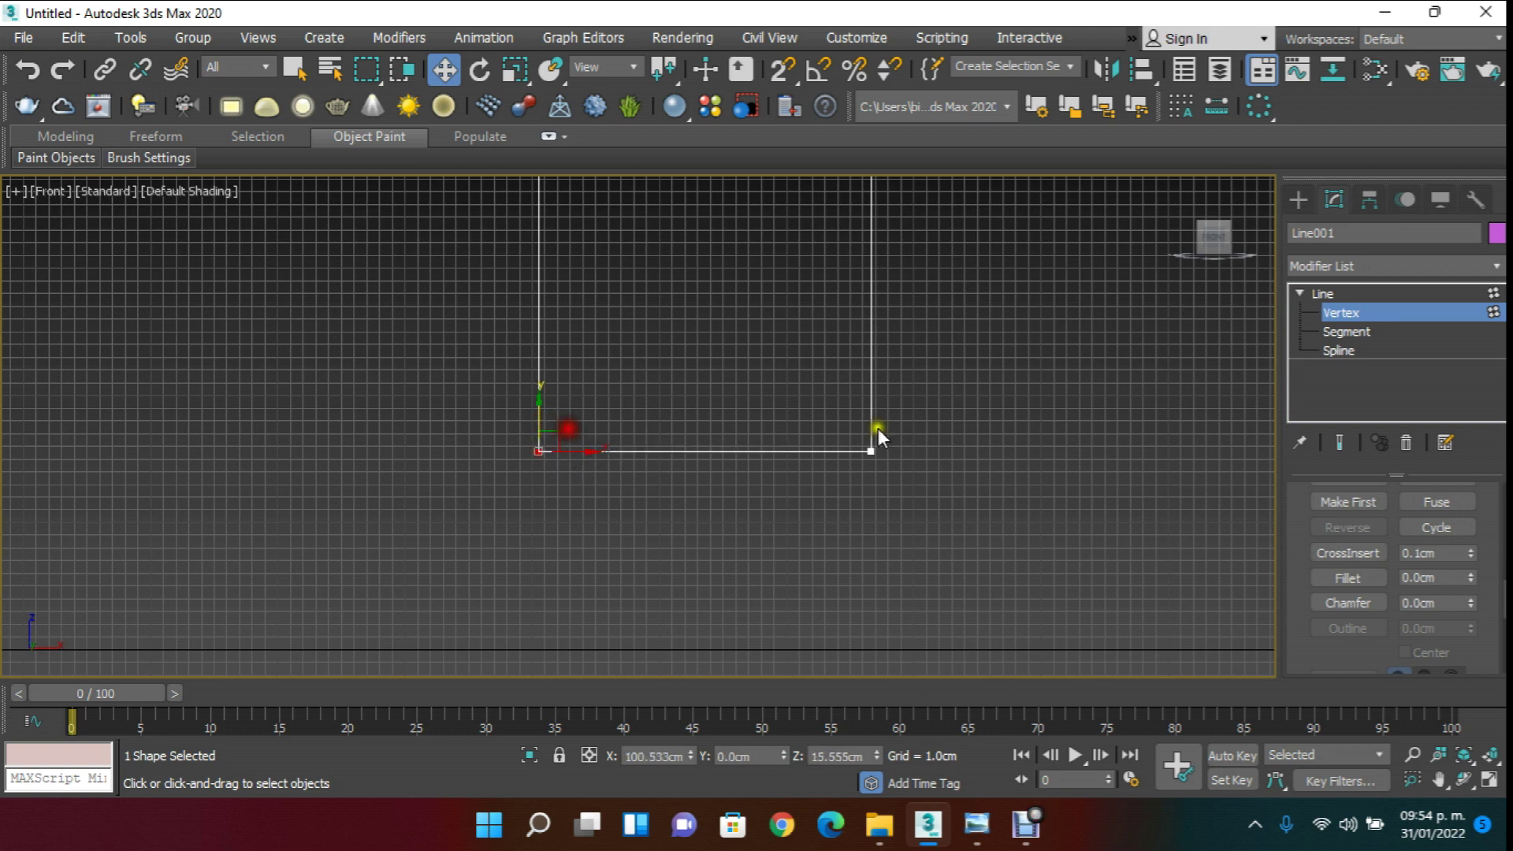
# - Nudge the P's upper-left corner vertex to about X 100.5 cm, Z 107.1 cm, in line with the lower corner
pyautogui.moveTo(674, 445); pyautogui.dragTo(653, 561, button='middle')
pyautogui.scroll(-2, 660, 518)
pyautogui.moveTo(733, 409); pyautogui.dragTo(707, 569, button='middle')
pyautogui.moveTo(630, 343); pyautogui.dragTo(630, 517, button='middle')
pyautogui.scroll(2, 589, 281)
pyautogui.moveTo(603, 283); pyautogui.dragTo(464, 342, button='middle')
pyautogui.moveTo(382, 349); pyautogui.dragTo(402, 397)
pyautogui.moveTo(394, 340); pyautogui.dragTo(414, 339)
pyautogui.scroll(-3, 631, 306)
pyautogui.moveTo(757, 344); pyautogui.dragTo(688, 340, button='middle')
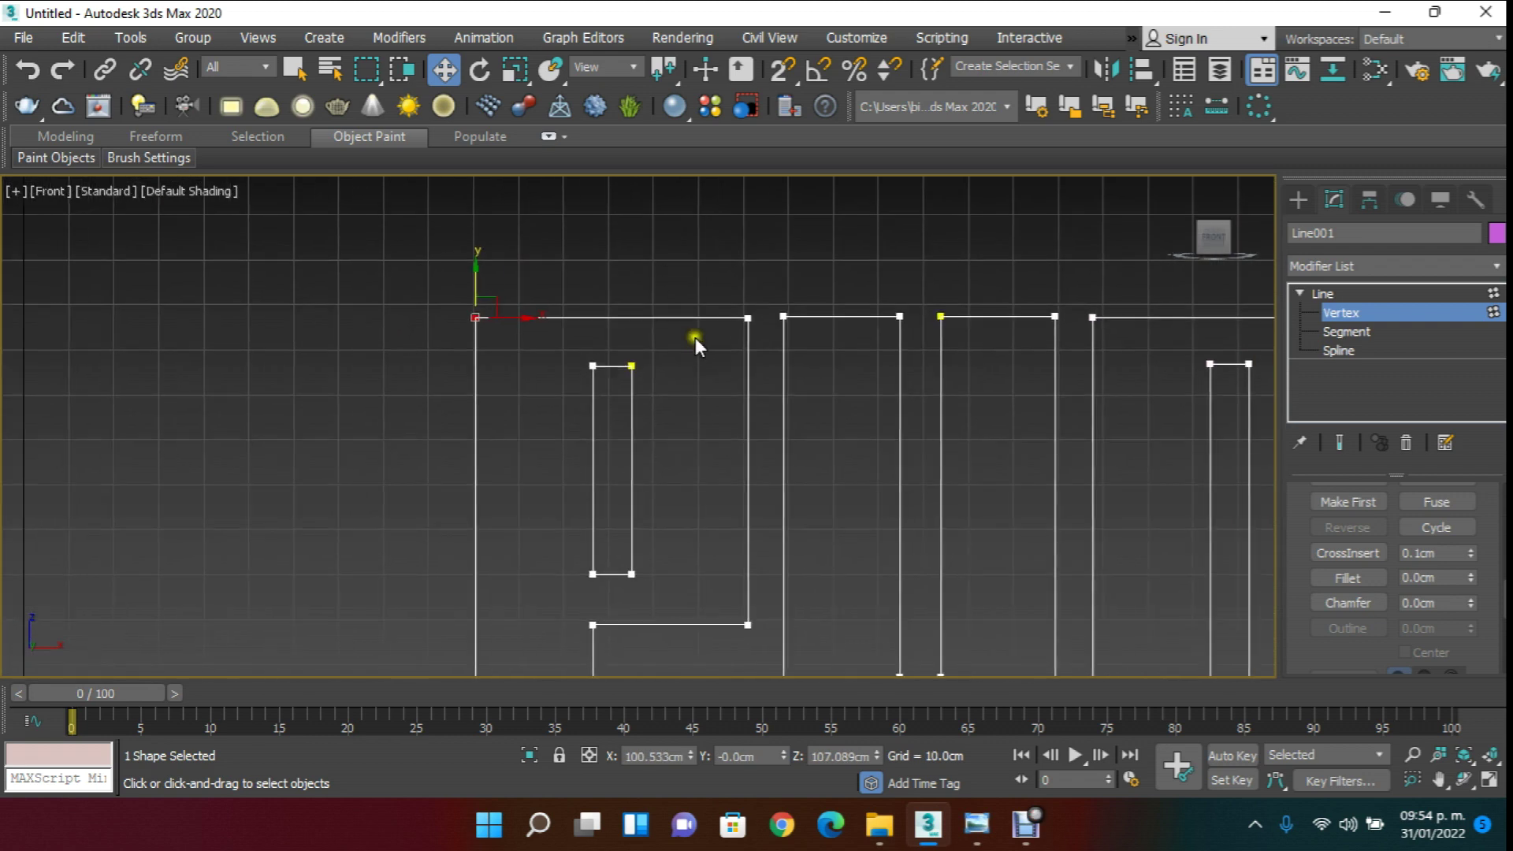
# - Try raising the P's upper-right corner vertex to test its connection to the outline, and undo the move
pyautogui.scroll(2, 803, 307)
pyautogui.click(715, 294)
pyautogui.click(691, 336)
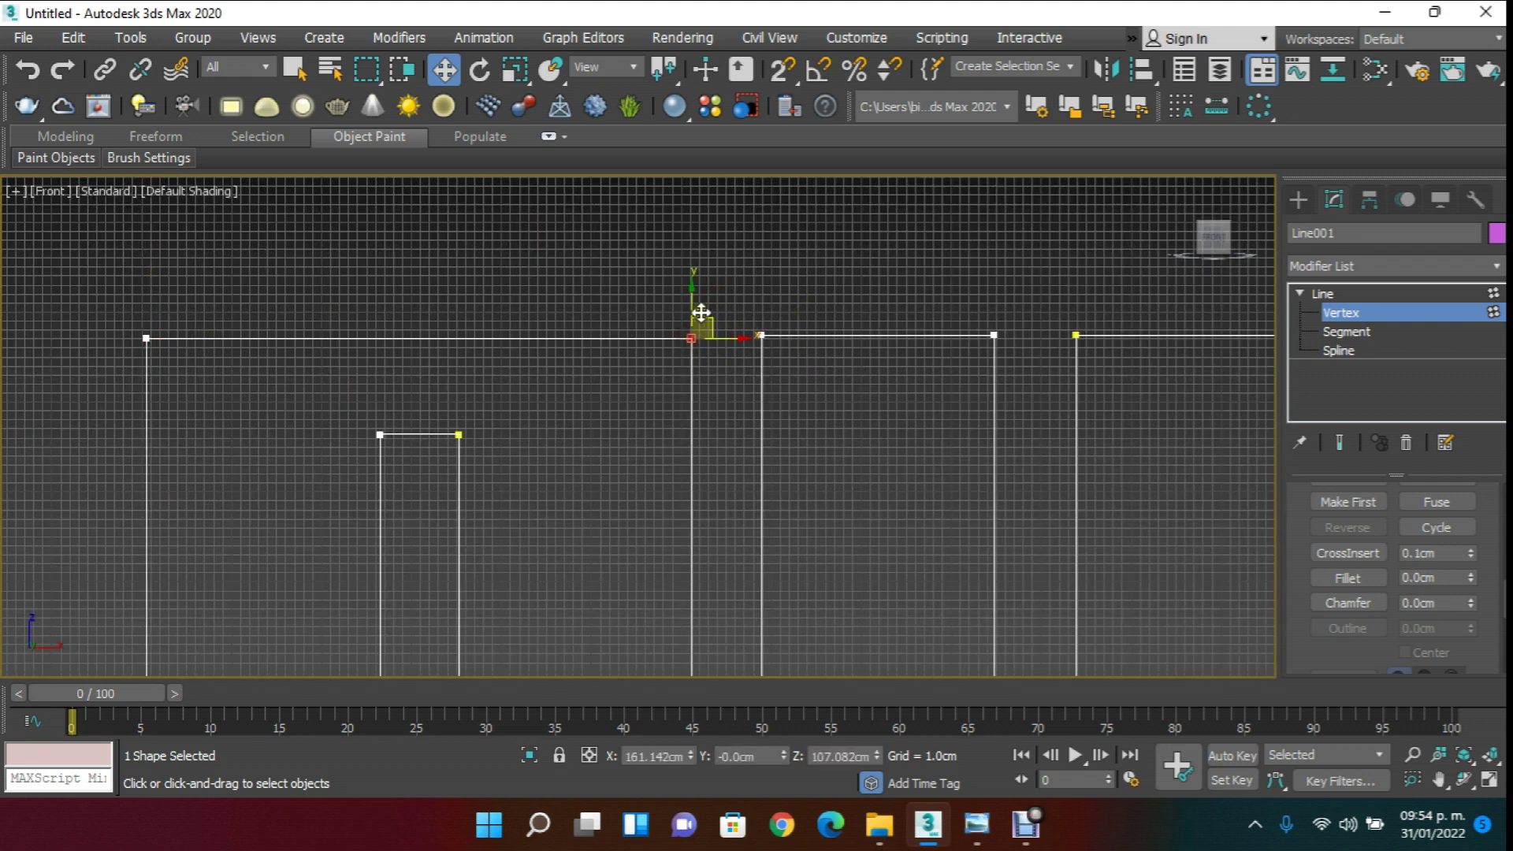
pyautogui.moveTo(693, 307); pyautogui.dragTo(691, 228)
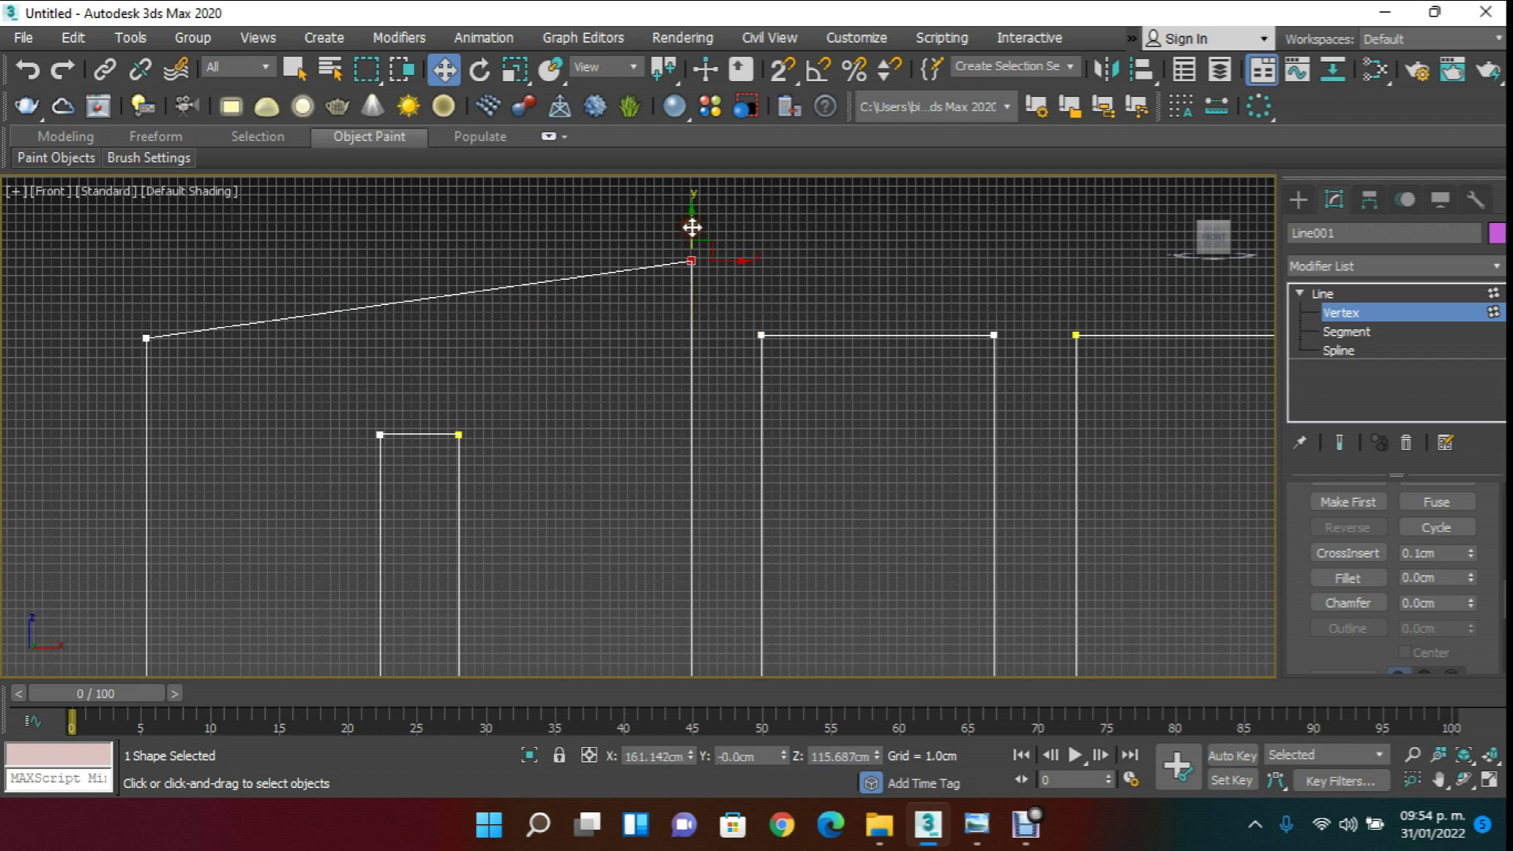
pyautogui.hotkey('ctrl', 'z')
pyautogui.click(863, 460)
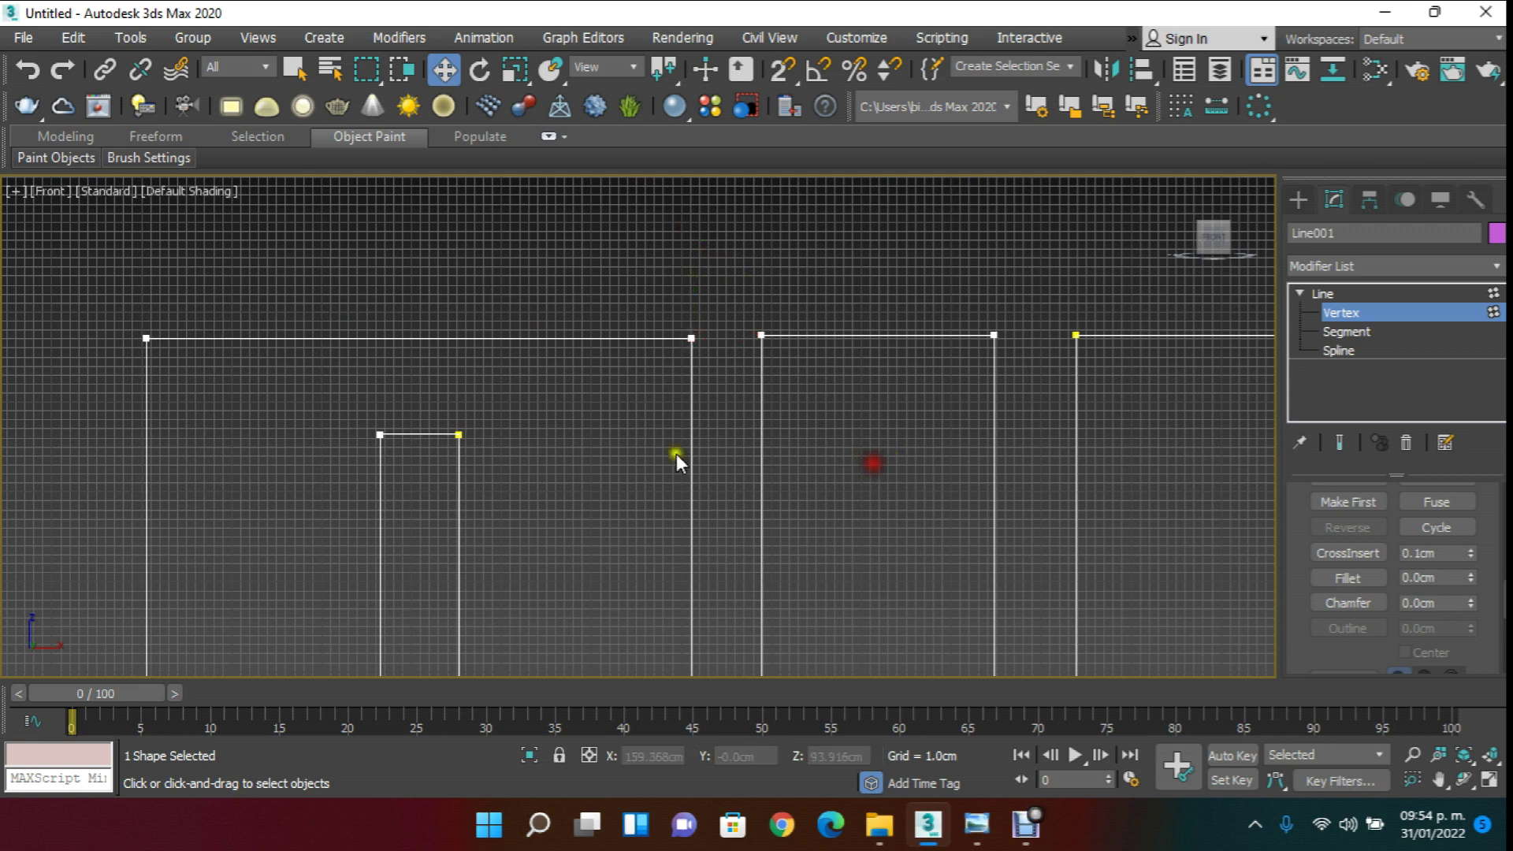
# - Try moving the upper-right vertex of the P's inner slot, undo the move and deselect the vertex
pyautogui.click(459, 434)
pyautogui.moveTo(457, 392); pyautogui.dragTo(469, 338)
pyautogui.hotkey('ctrl', 'z')
pyautogui.scroll(-3, 485, 466)
pyautogui.scroll(5, 482, 480)
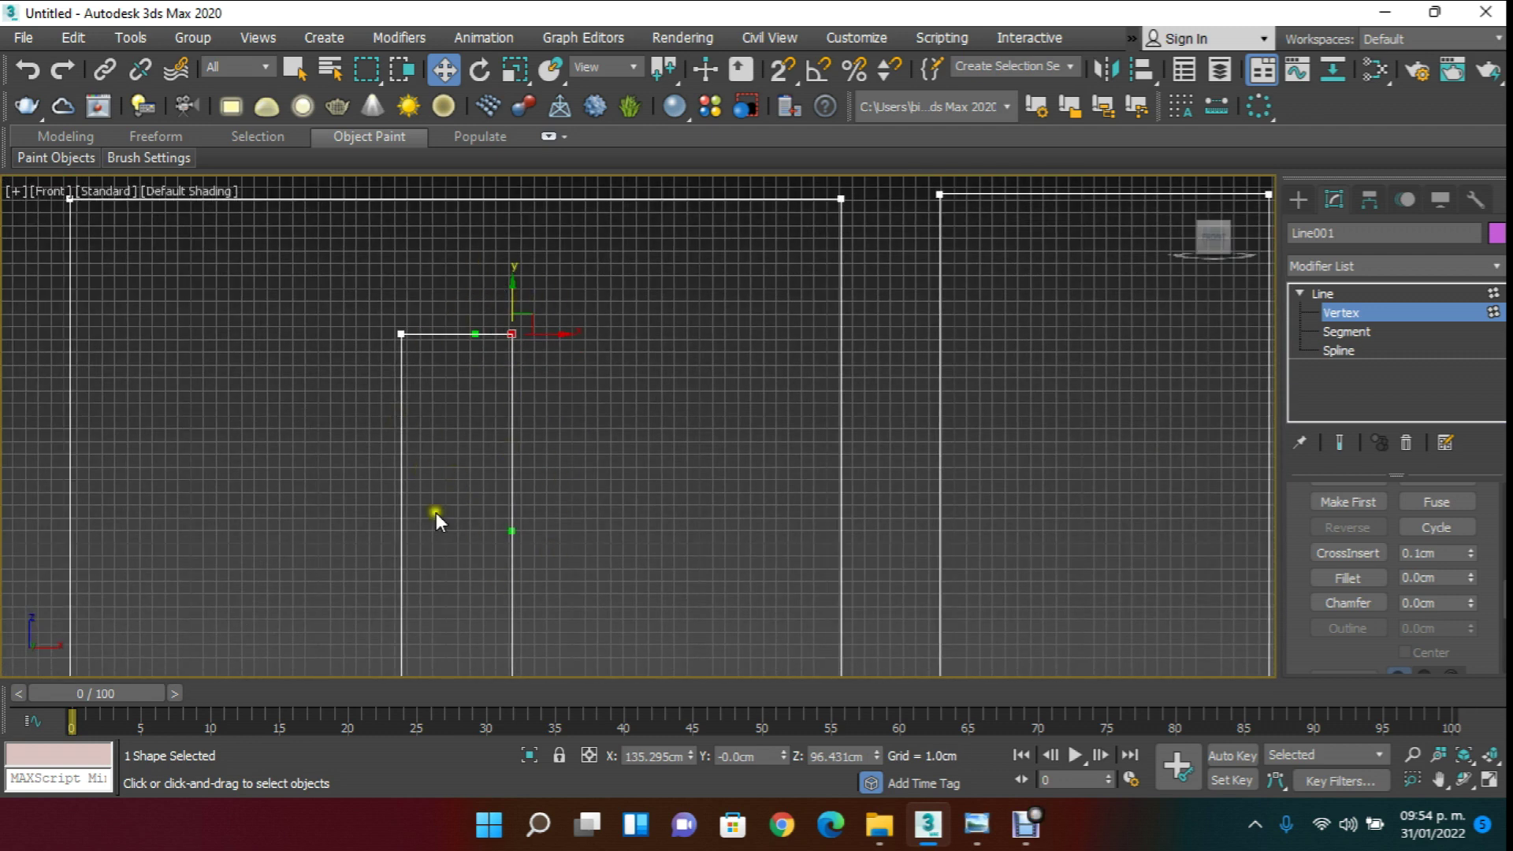
pyautogui.click(562, 409)
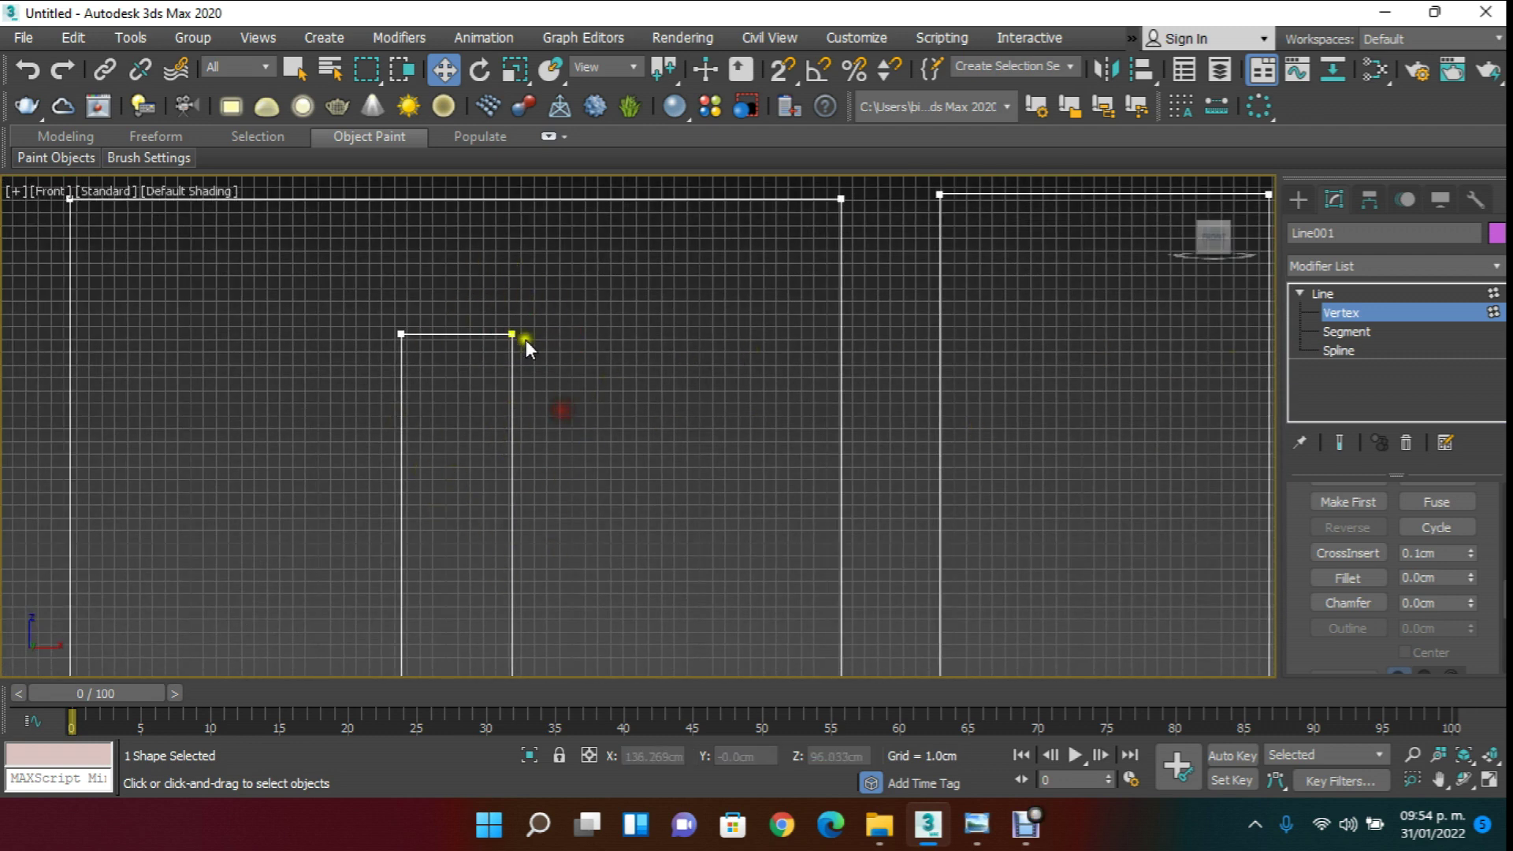
# - Convert the four vertices of the P's inner slot to Corner type and check one of them for tangent handles
pyautogui.moveTo(367, 292); pyautogui.dragTo(727, 412)
pyautogui.scroll(-5, 438, 312)
pyautogui.moveTo(403, 293); pyautogui.dragTo(505, 545)
pyautogui.rightClick(460, 462)
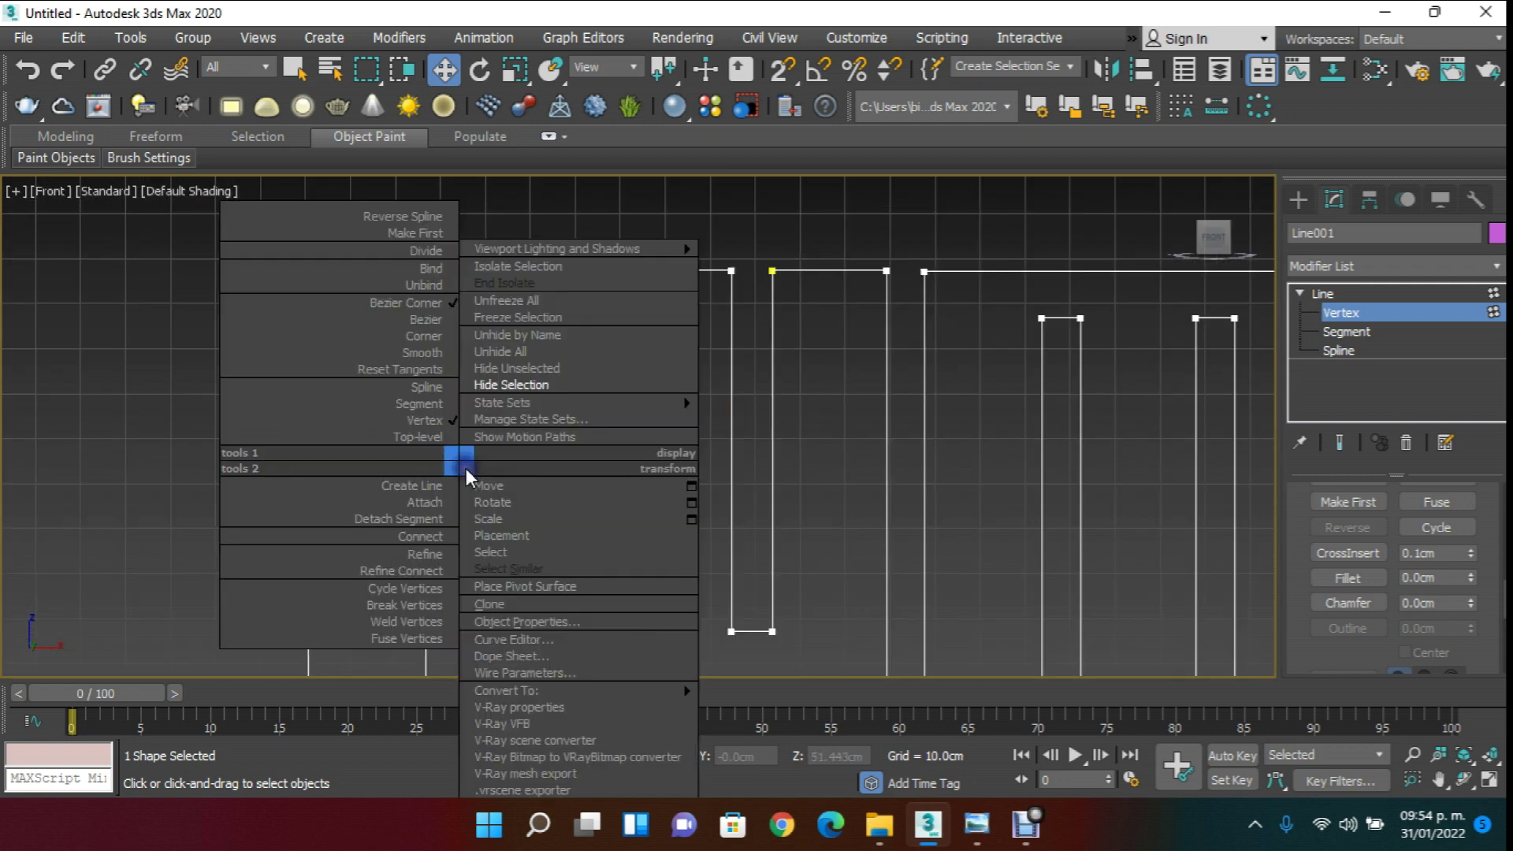
pyautogui.click(429, 336)
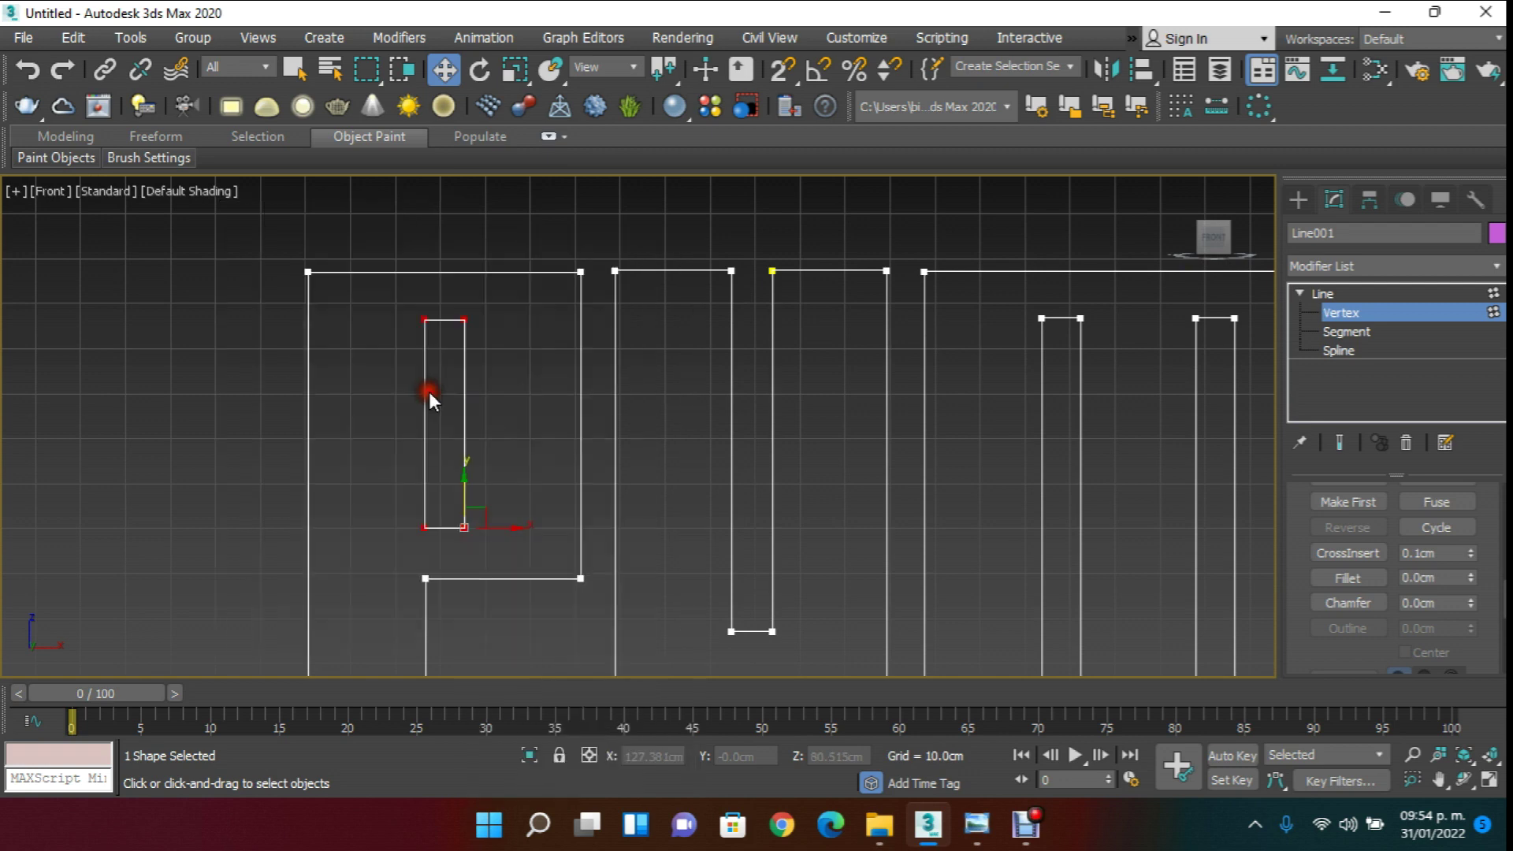
pyautogui.click(465, 320)
pyautogui.moveTo(551, 422); pyautogui.dragTo(549, 438, button='middle')
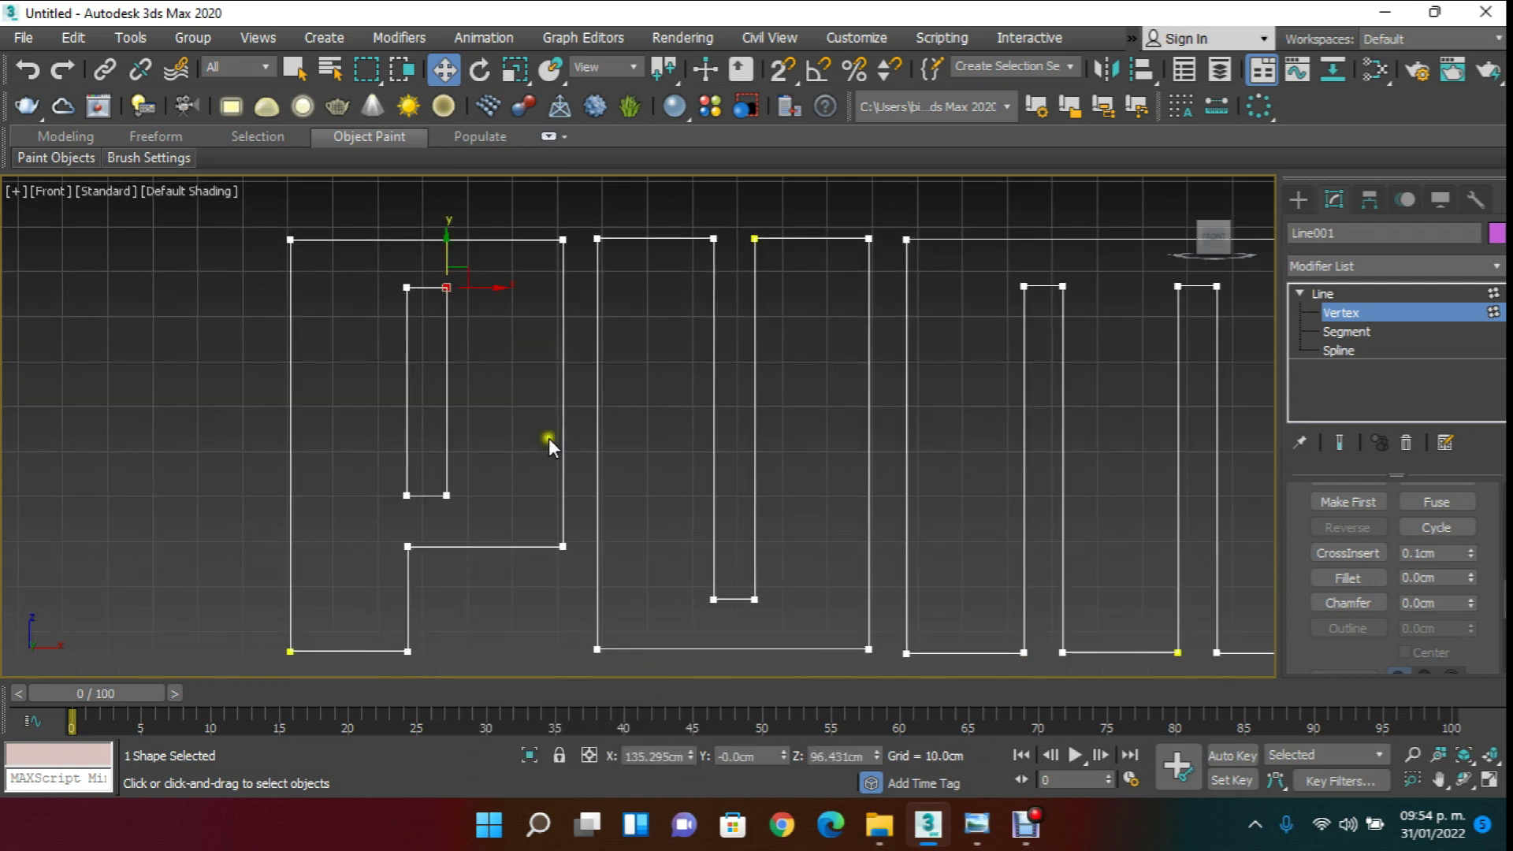
# - Convert all vertices of the four PUMA letters to Corner type and leave vertex editing
pyautogui.click(713, 599)
pyautogui.scroll(-5, 427, 419)
pyautogui.moveTo(282, 258); pyautogui.dragTo(802, 538)
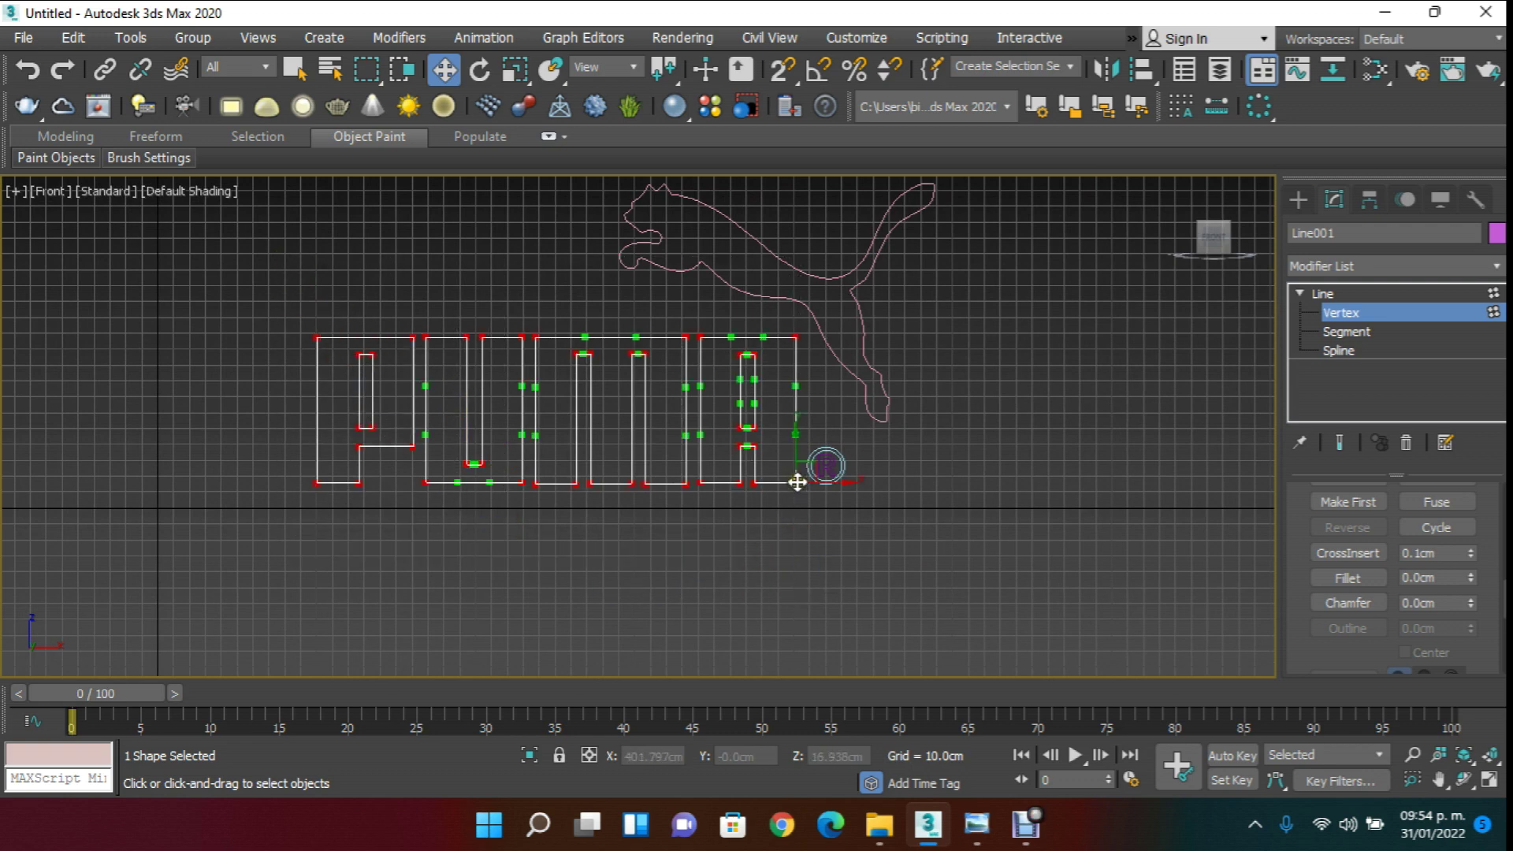
pyautogui.rightClick(798, 482)
pyautogui.click(769, 340)
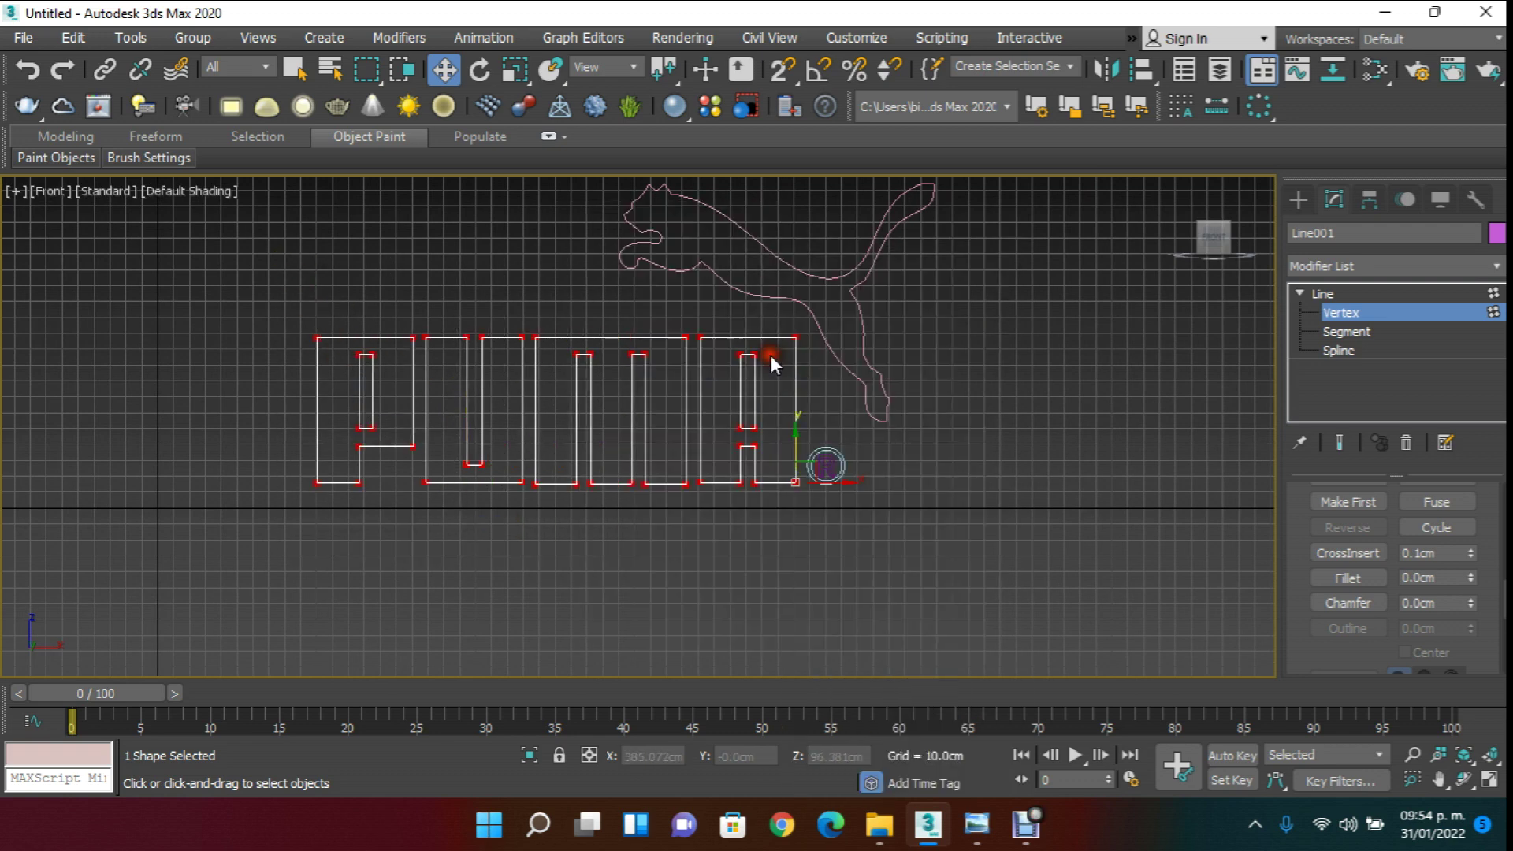
pyautogui.scroll(3, 780, 540)
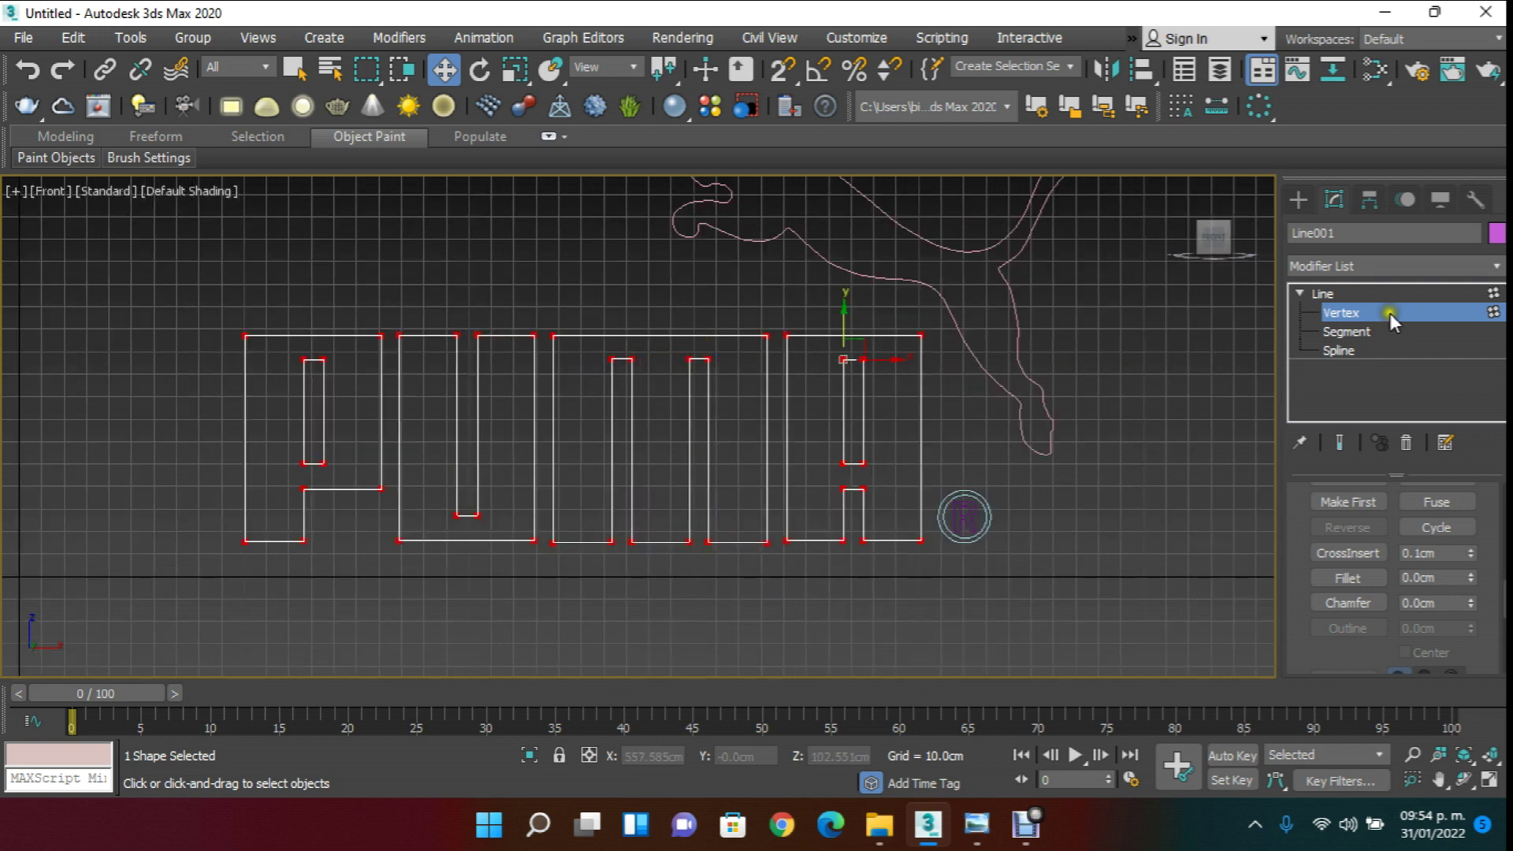
pyautogui.click(1388, 313)
pyautogui.scroll(5, 904, 474)
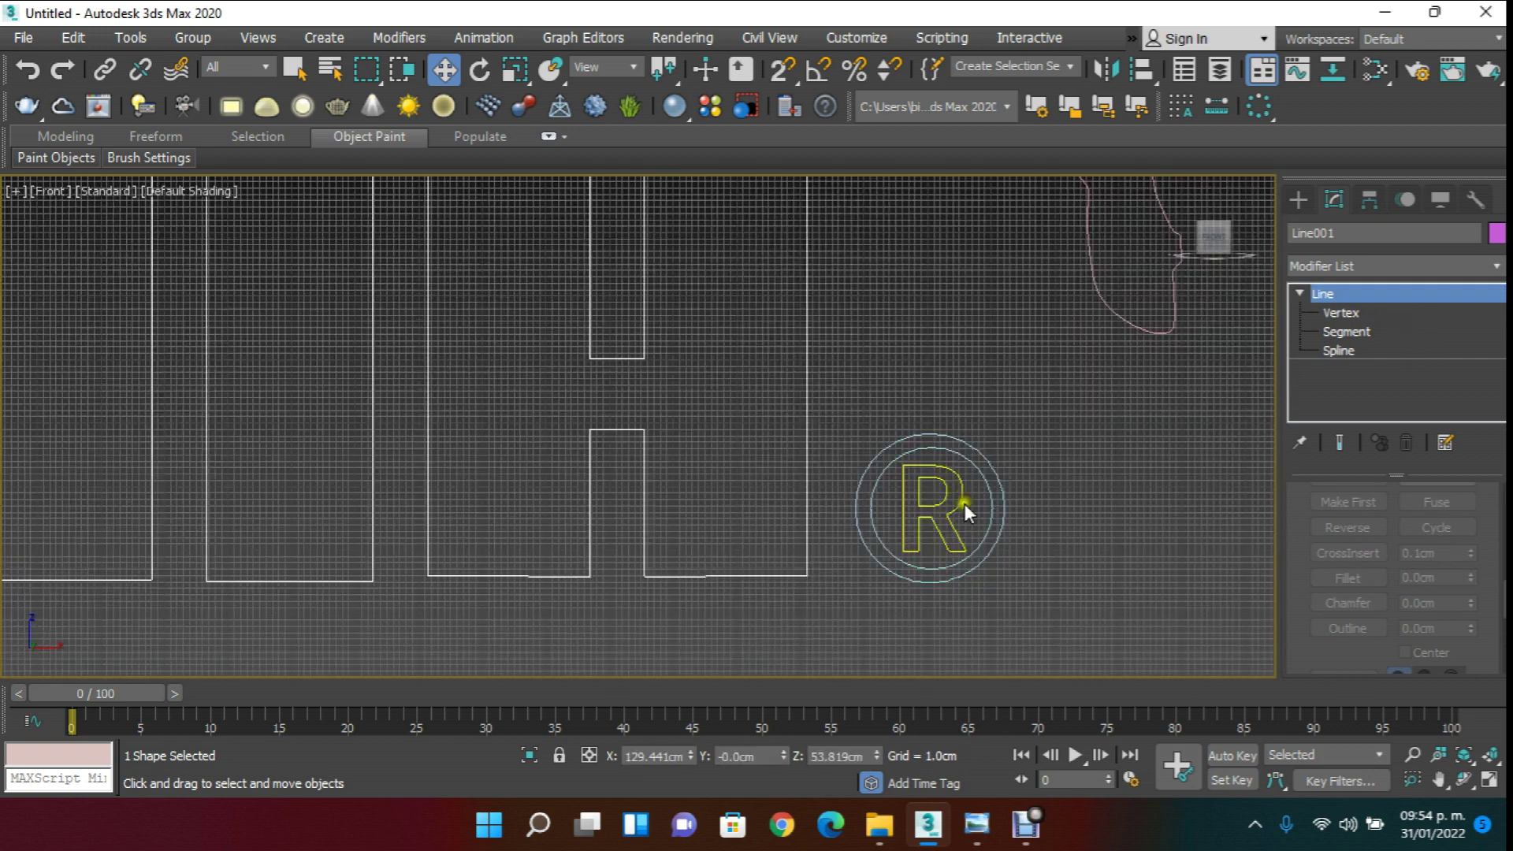
pyautogui.moveTo(946, 479); pyautogui.dragTo(795, 404, button='middle')
pyautogui.scroll(-3, 796, 403)
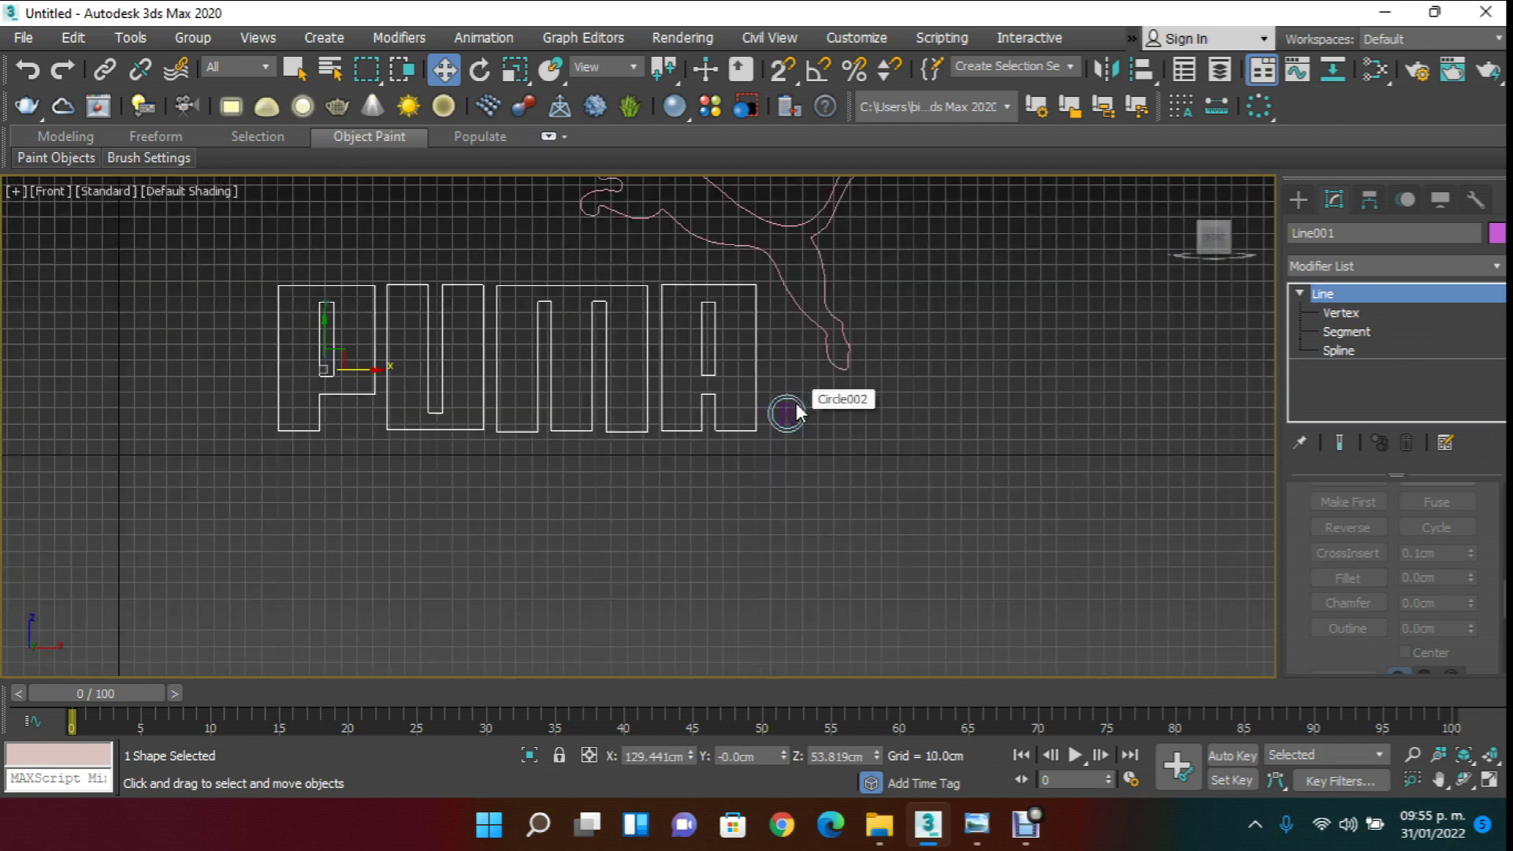
pyautogui.scroll(2, 785, 402)
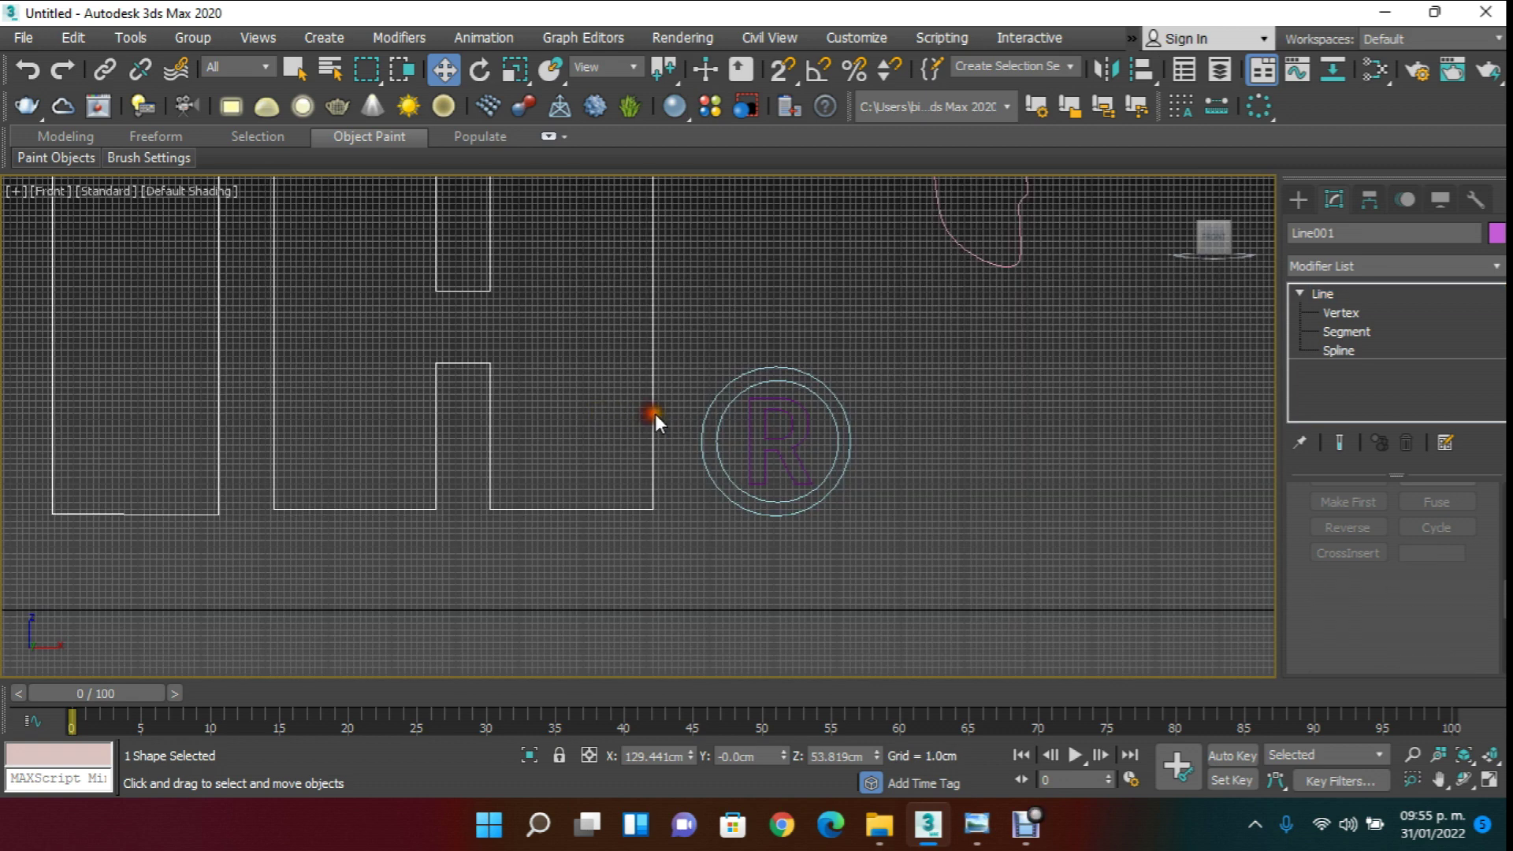
# - Attach the letter R and its two surrounding circles to the PUMA lettering spline, then exit spline editing and deselect
pyautogui.click(677, 390)
pyautogui.click(657, 377)
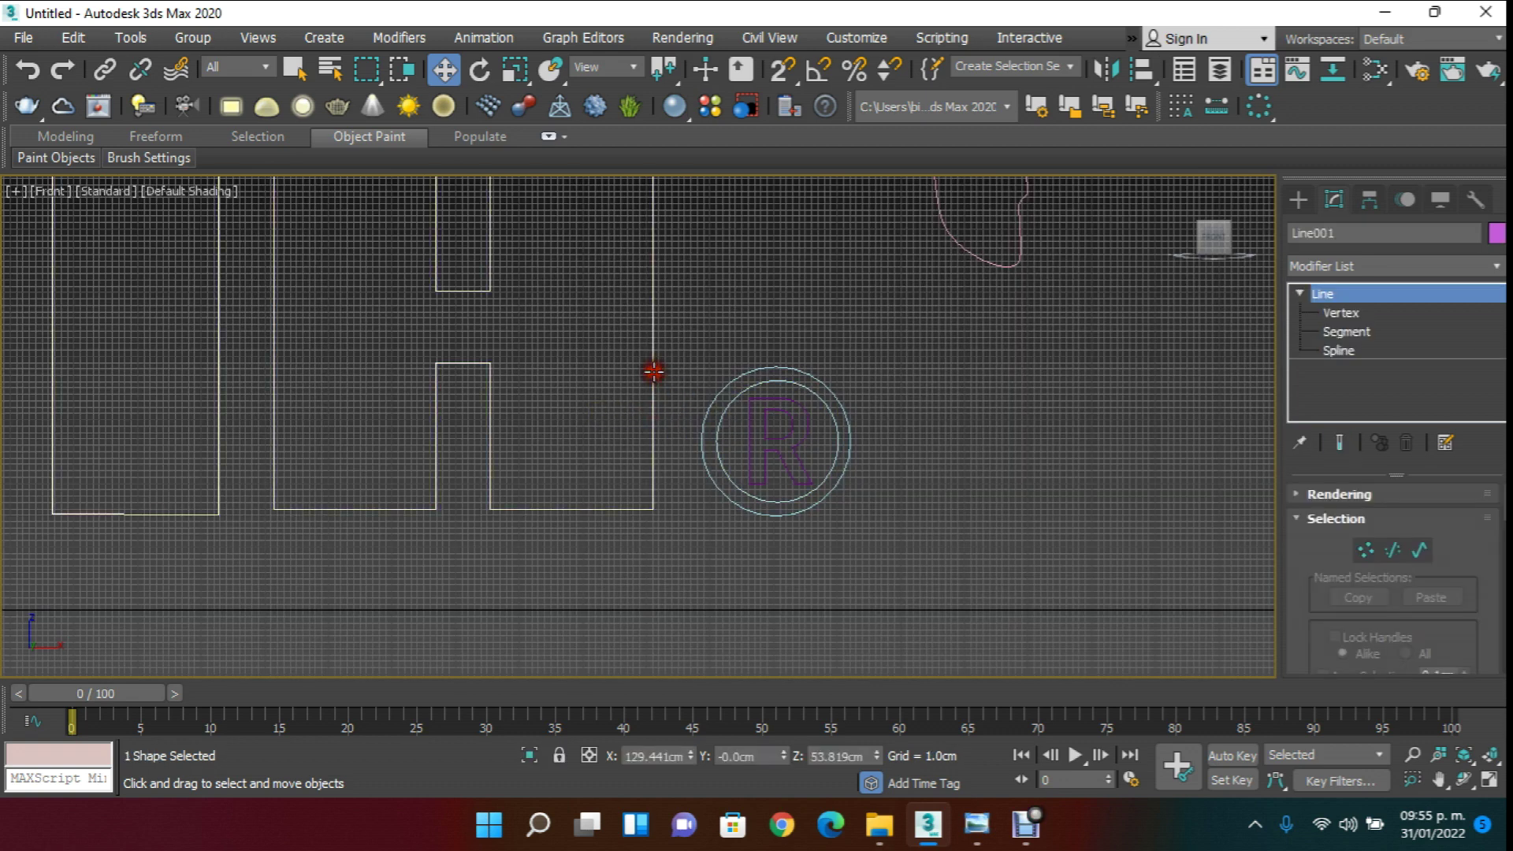
pyautogui.click(1339, 350)
pyautogui.scroll(-8, 1327, 637)
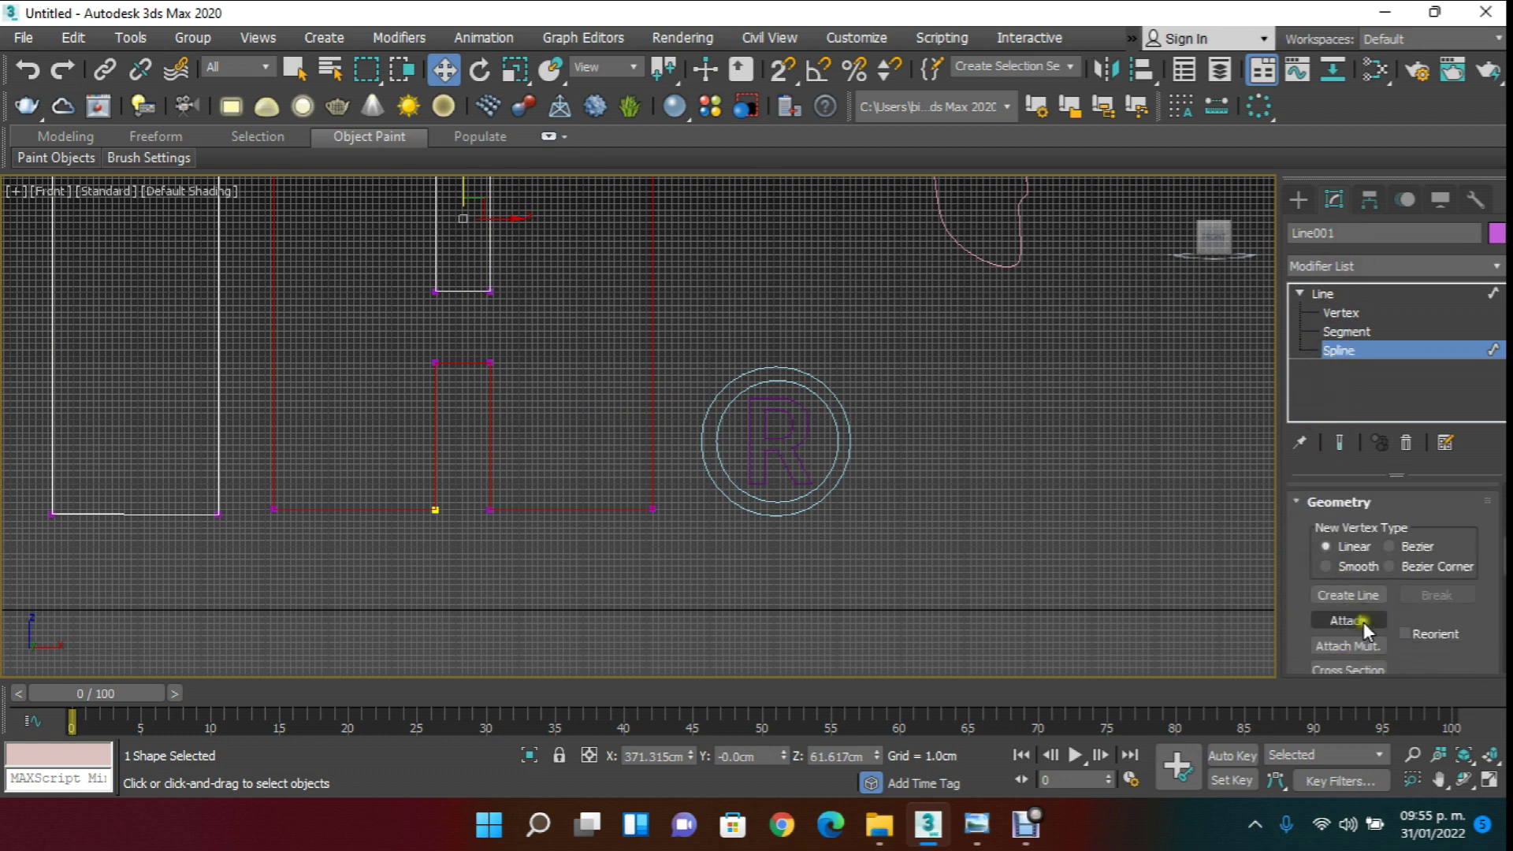
pyautogui.click(1363, 622)
pyautogui.click(804, 438)
pyautogui.scroll(3, 816, 419)
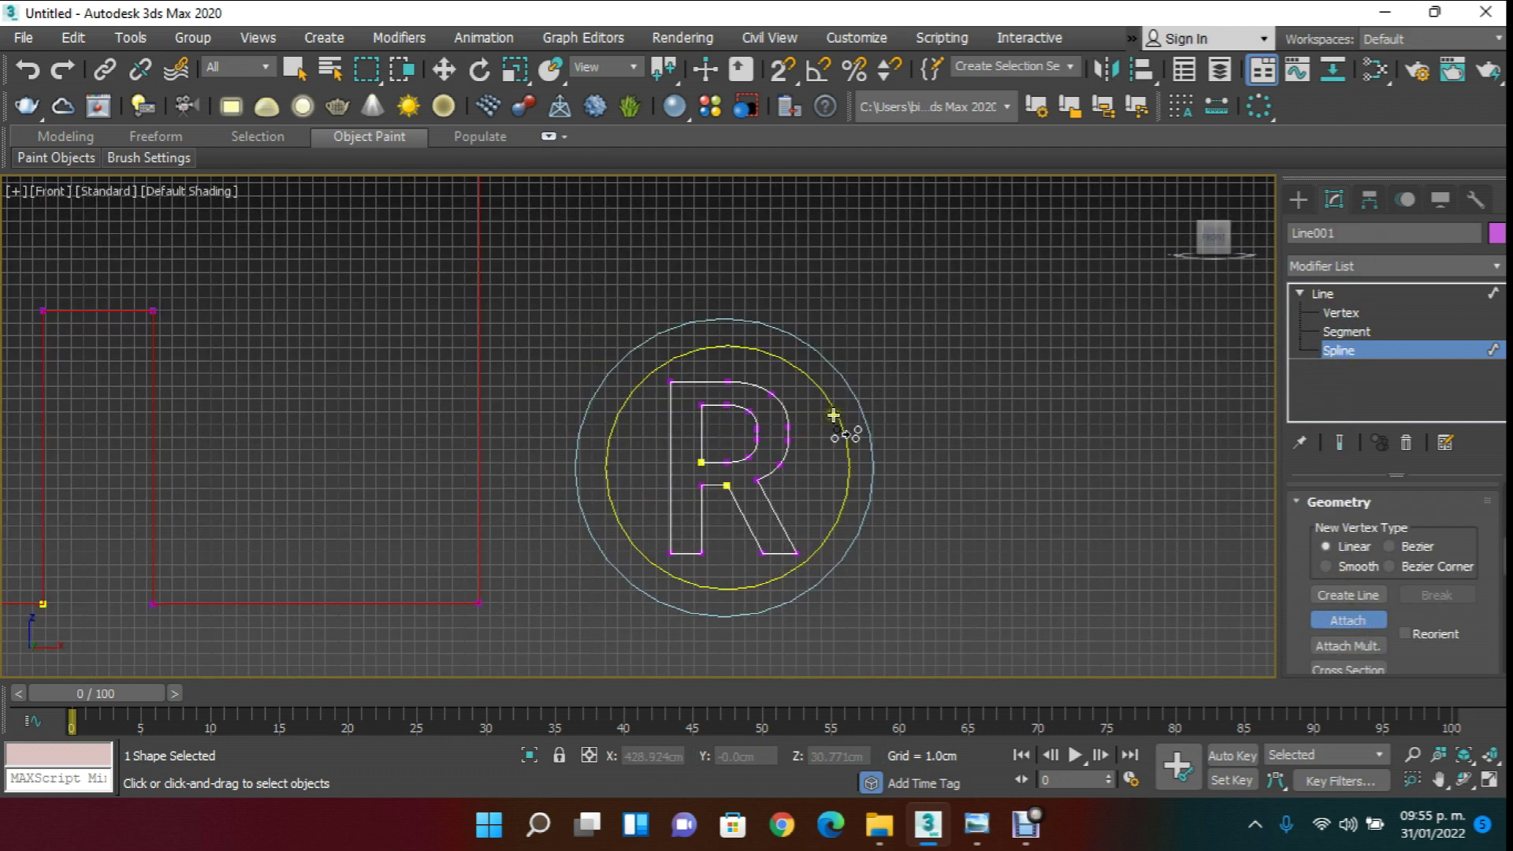
pyautogui.click(871, 402)
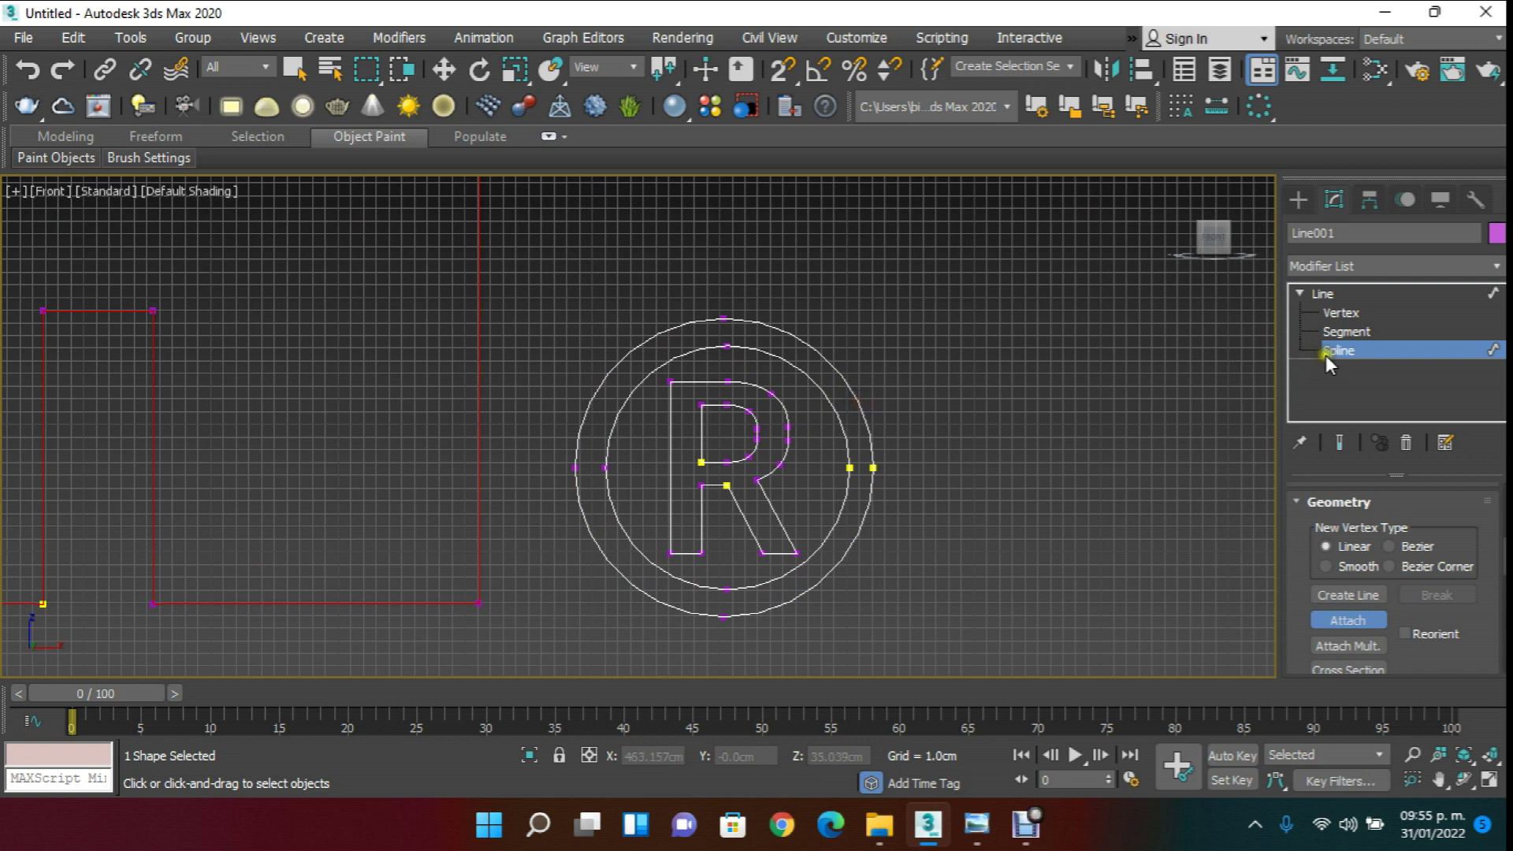
pyautogui.click(1325, 355)
pyautogui.scroll(-10, 862, 406)
pyautogui.scroll(4, 824, 405)
pyautogui.click(860, 439)
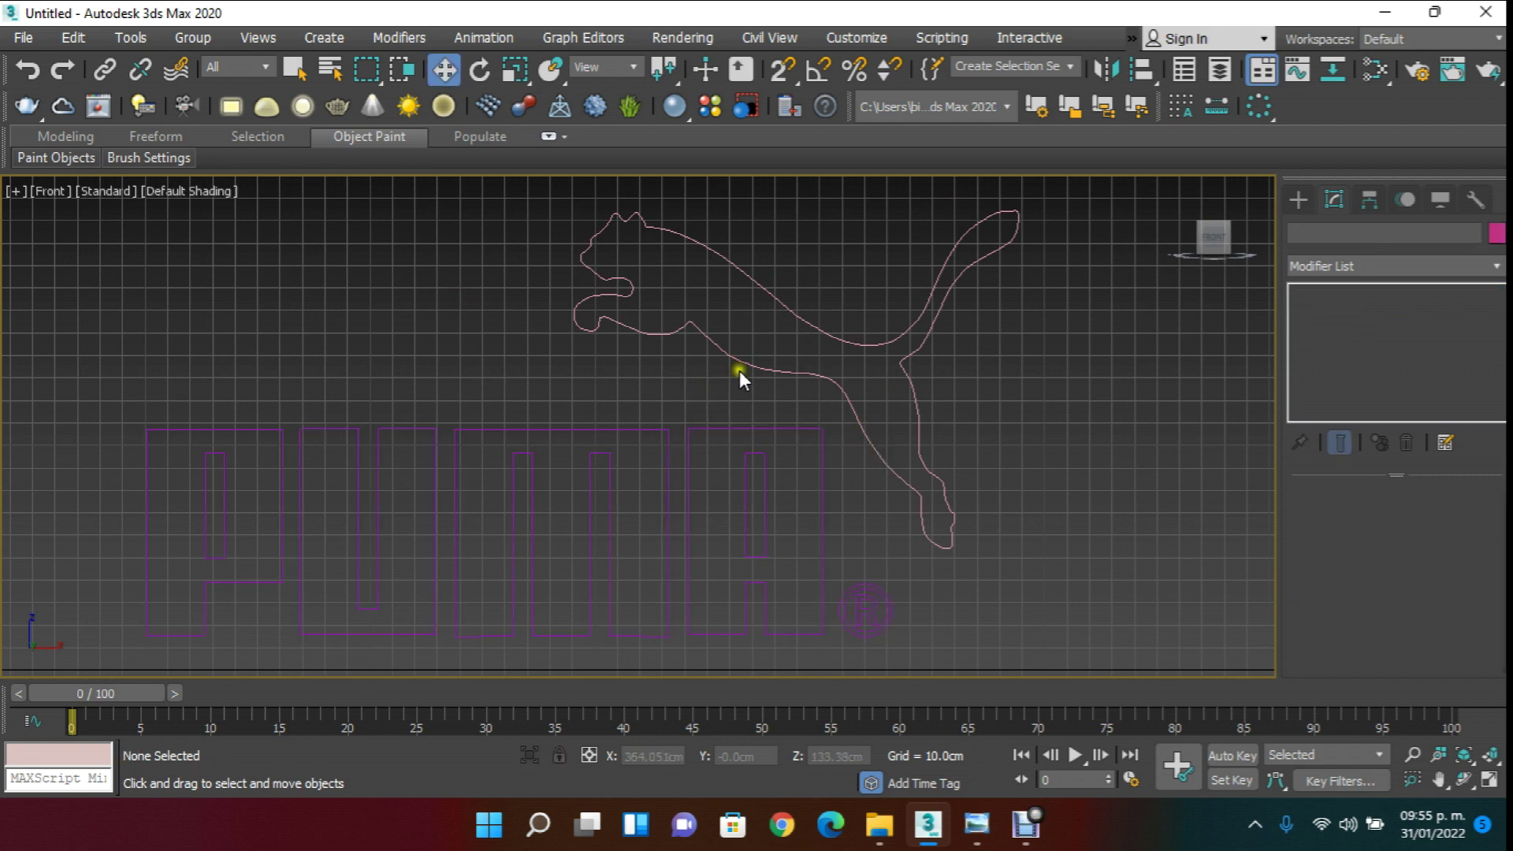
# - Unhide all objects in the front view to bring back the reference images behind the logo outlines
pyautogui.press('w')
pyautogui.click(794, 371)
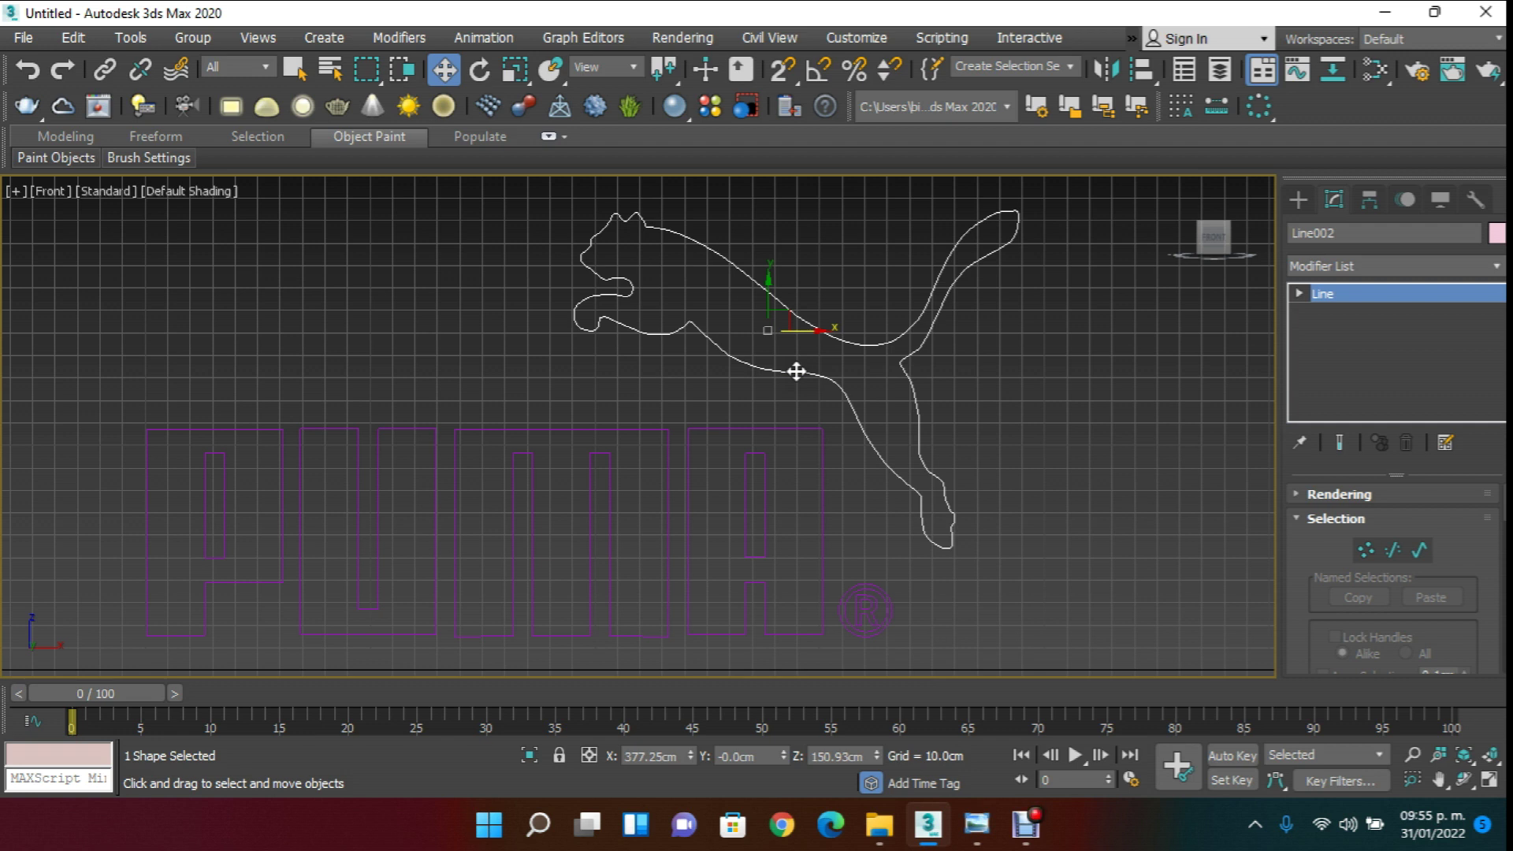
pyautogui.press('p')
pyautogui.moveTo(778, 370); pyautogui.dragTo(827, 399, button='middle')
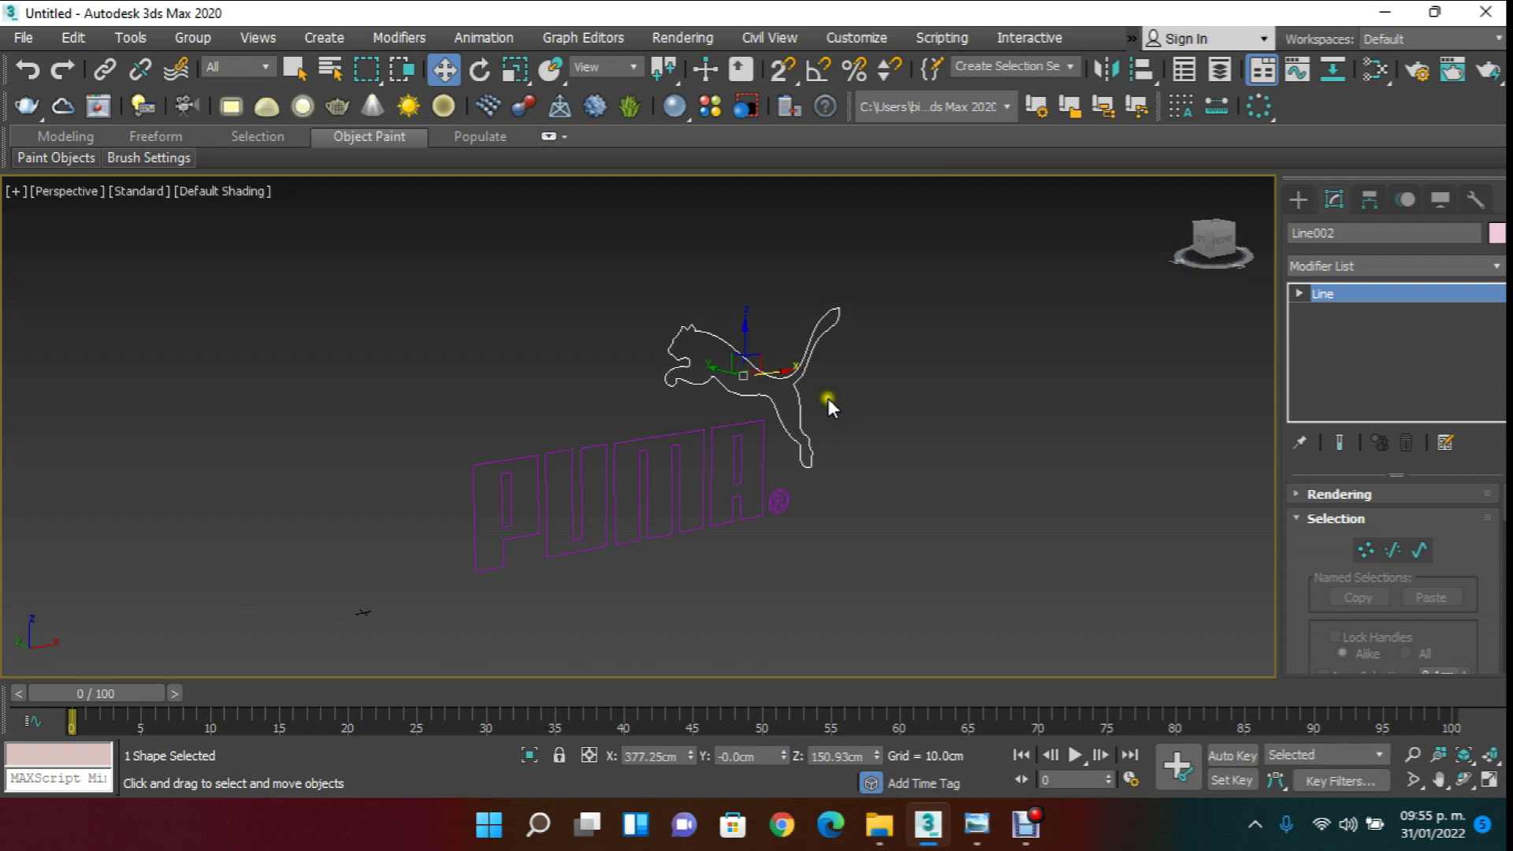
pyautogui.scroll(3, 639, 448)
pyautogui.scroll(-2, 640, 448)
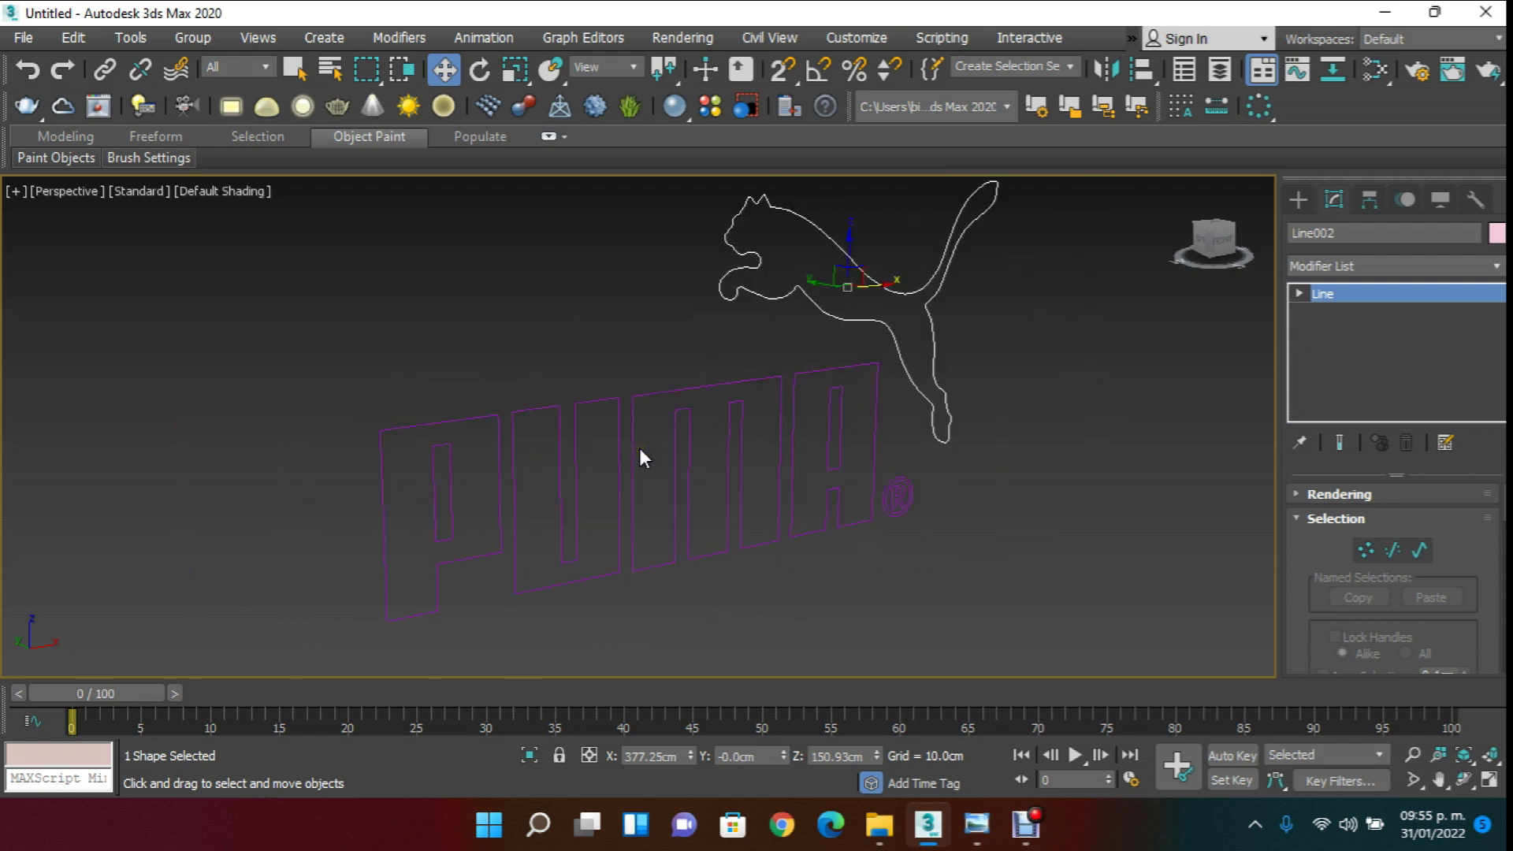
pyautogui.press('f')
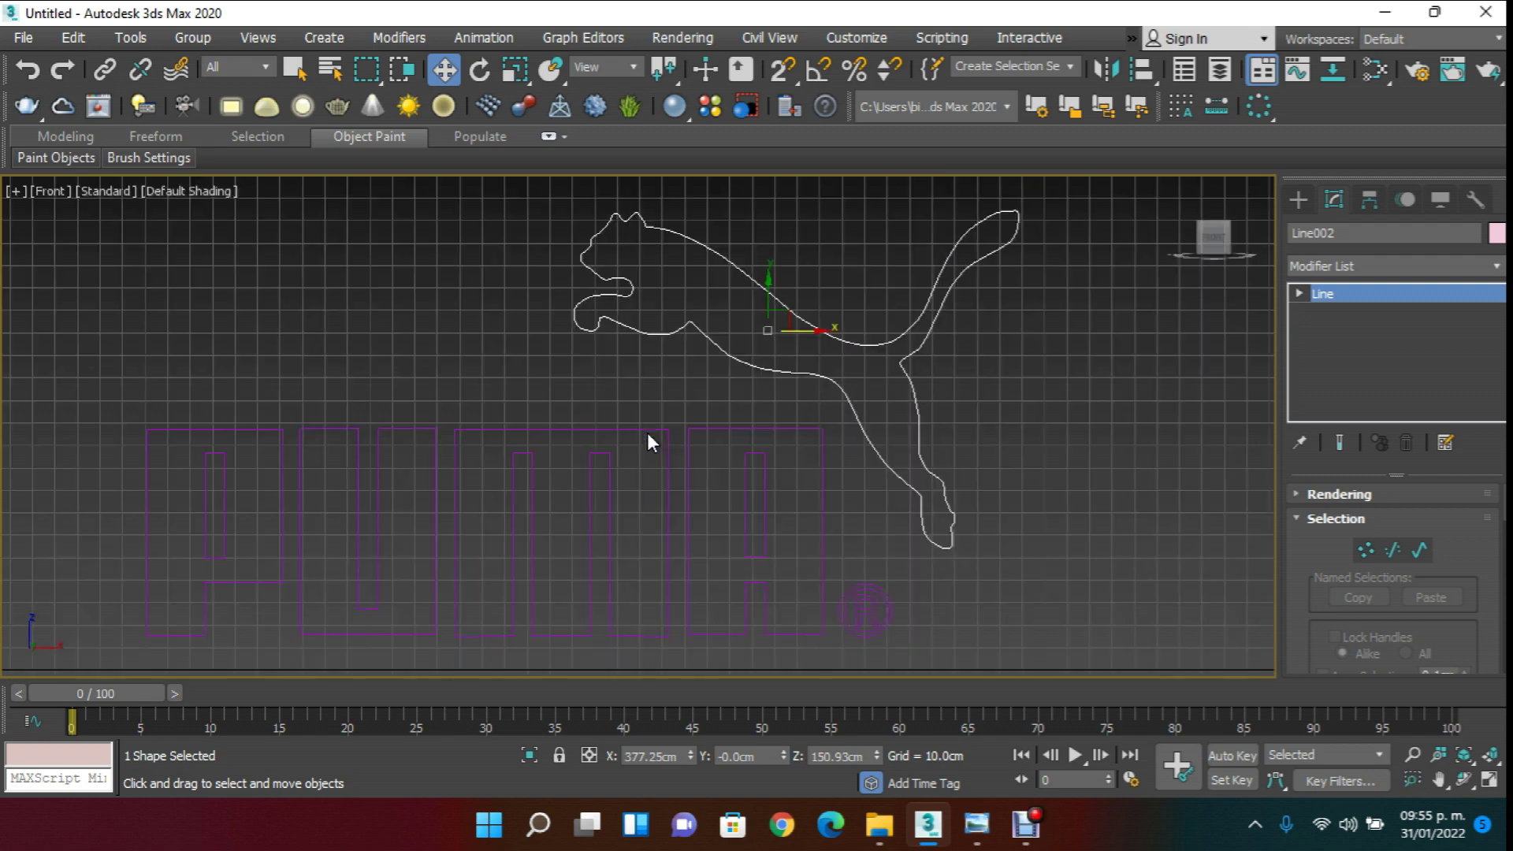
pyautogui.scroll(-4, 551, 366)
pyautogui.rightClick(508, 311)
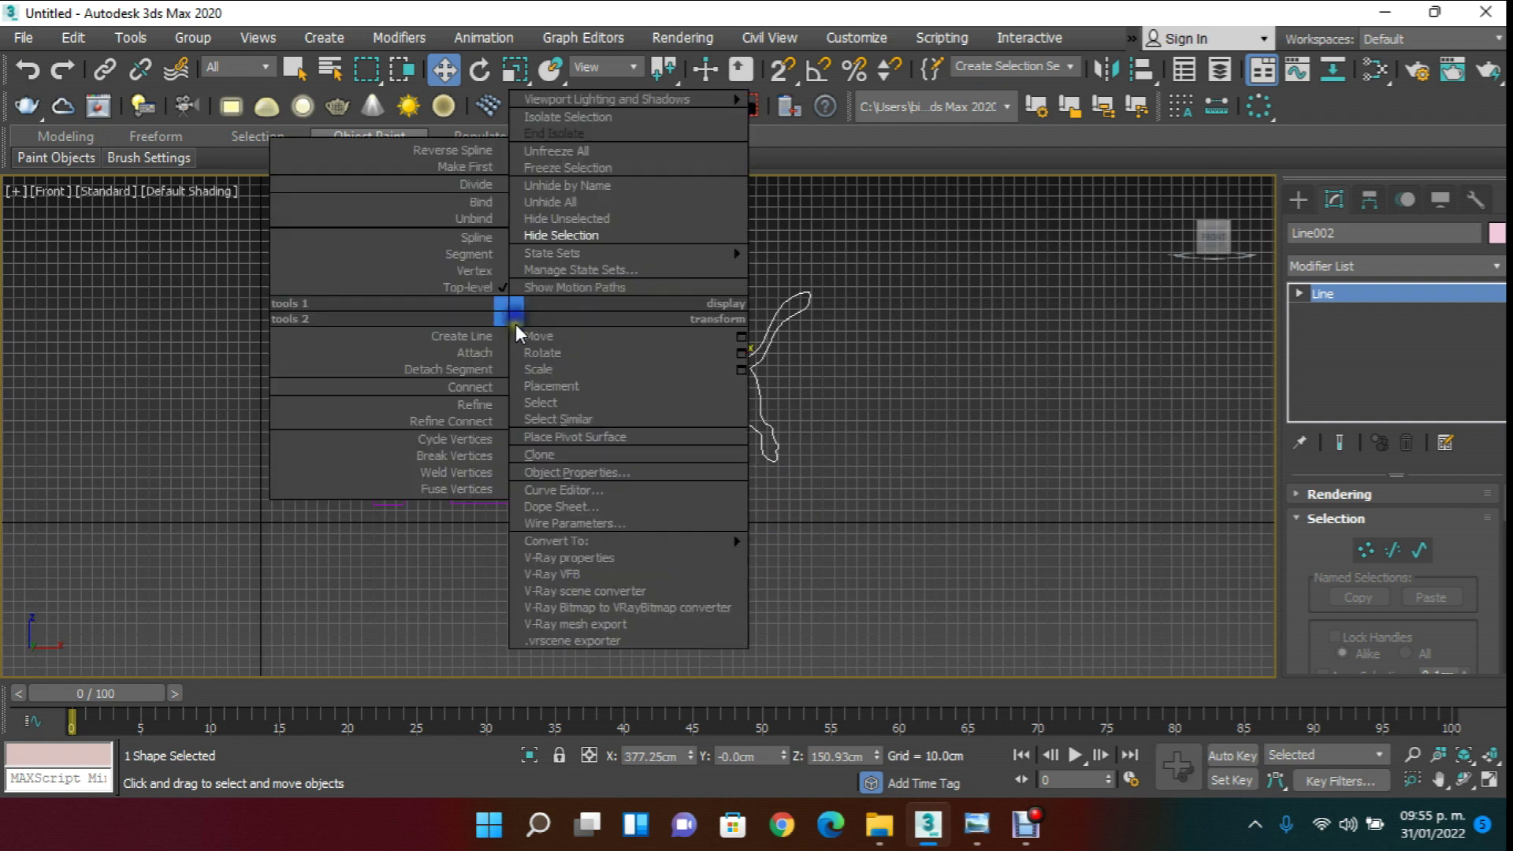
pyautogui.click(587, 201)
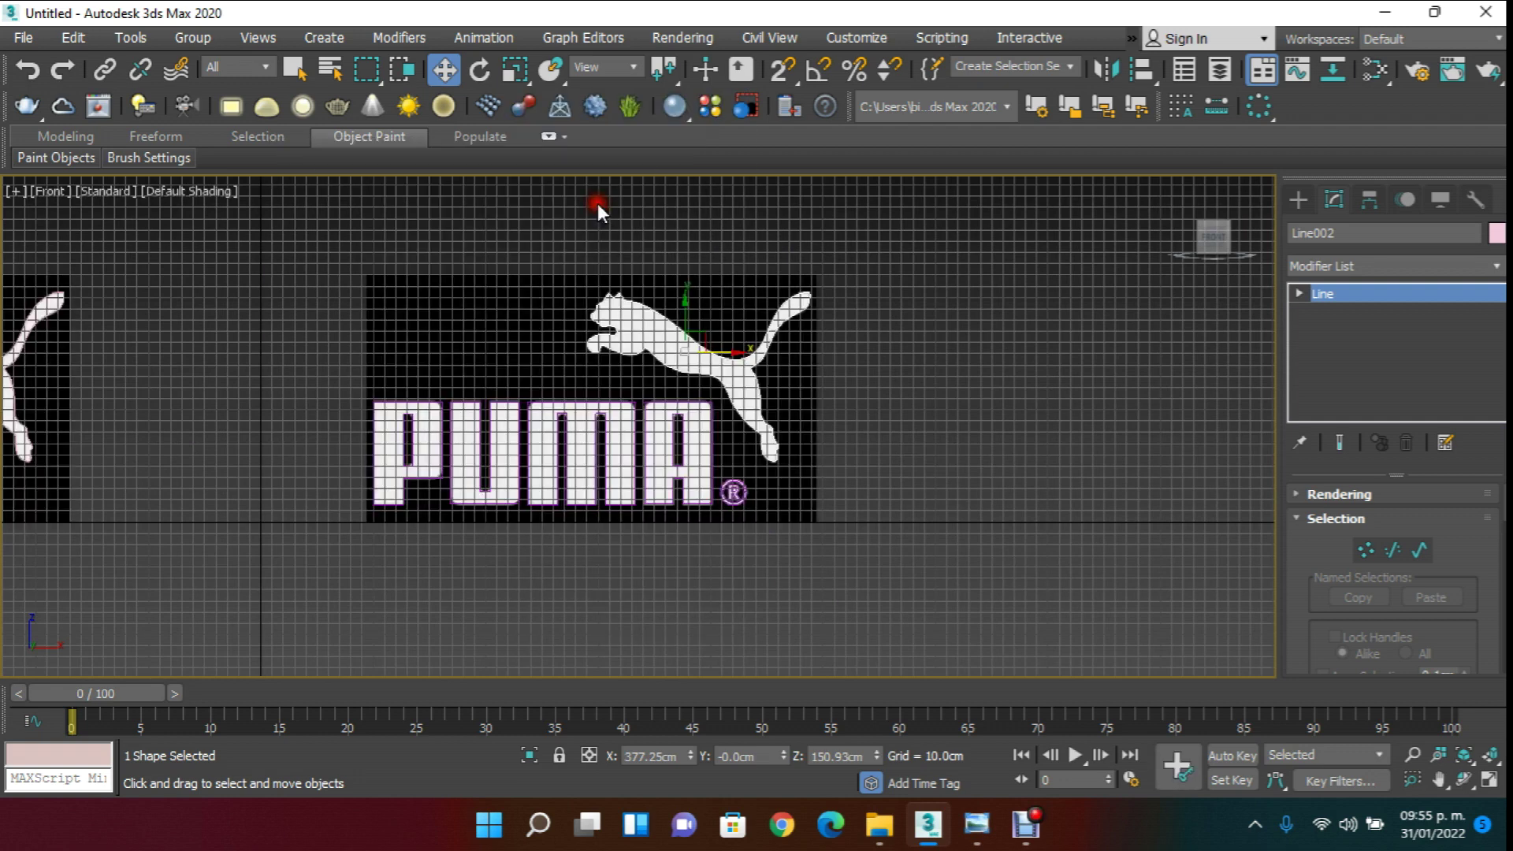
# - Change the lettering spline's object colour to light red
pyautogui.scroll(3, 544, 455)
pyautogui.scroll(8, 541, 331)
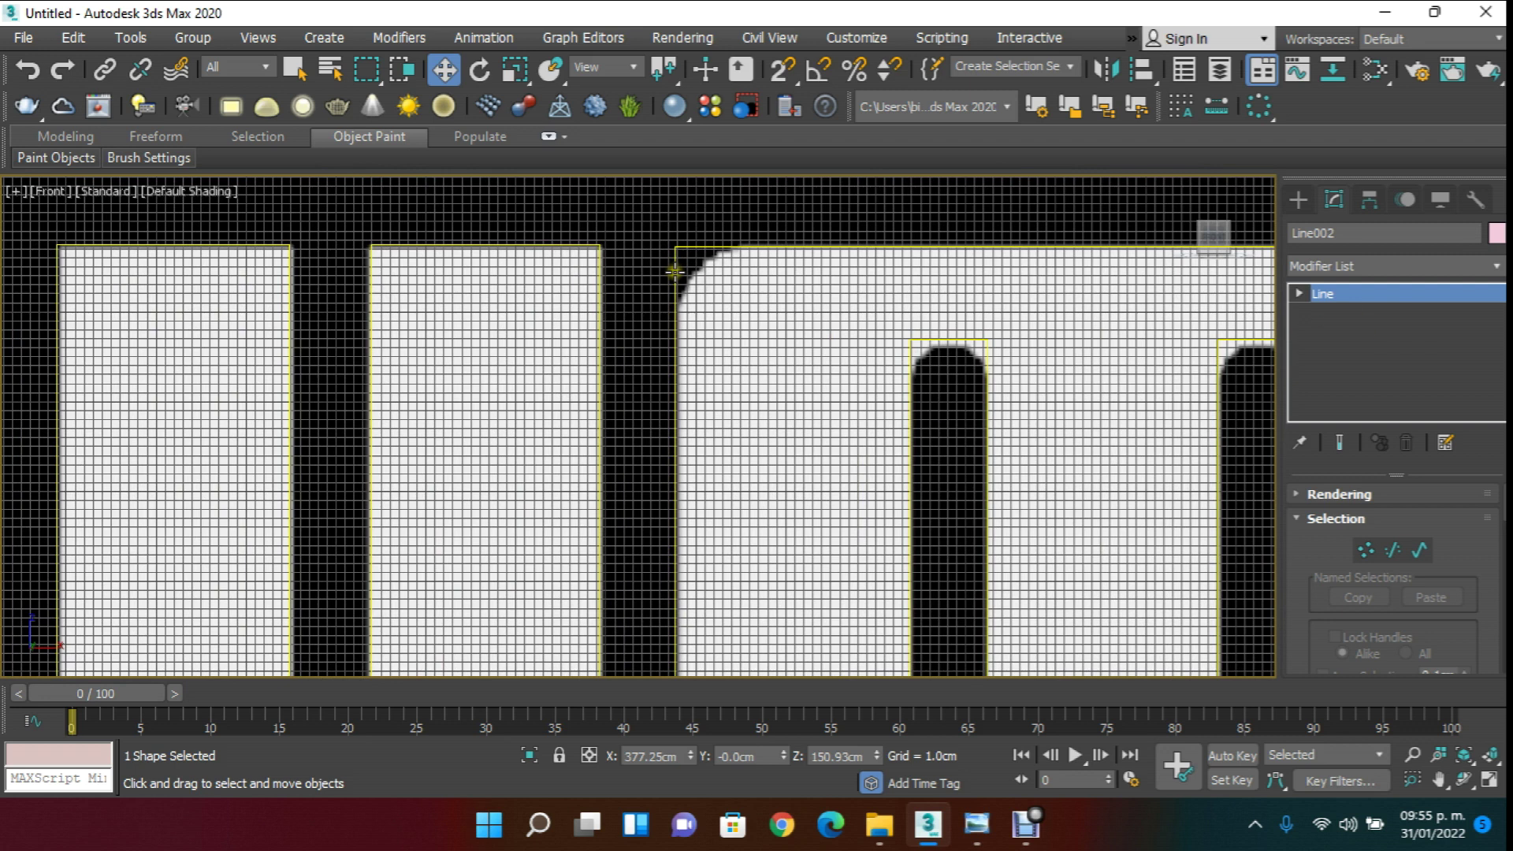
pyautogui.click(674, 272)
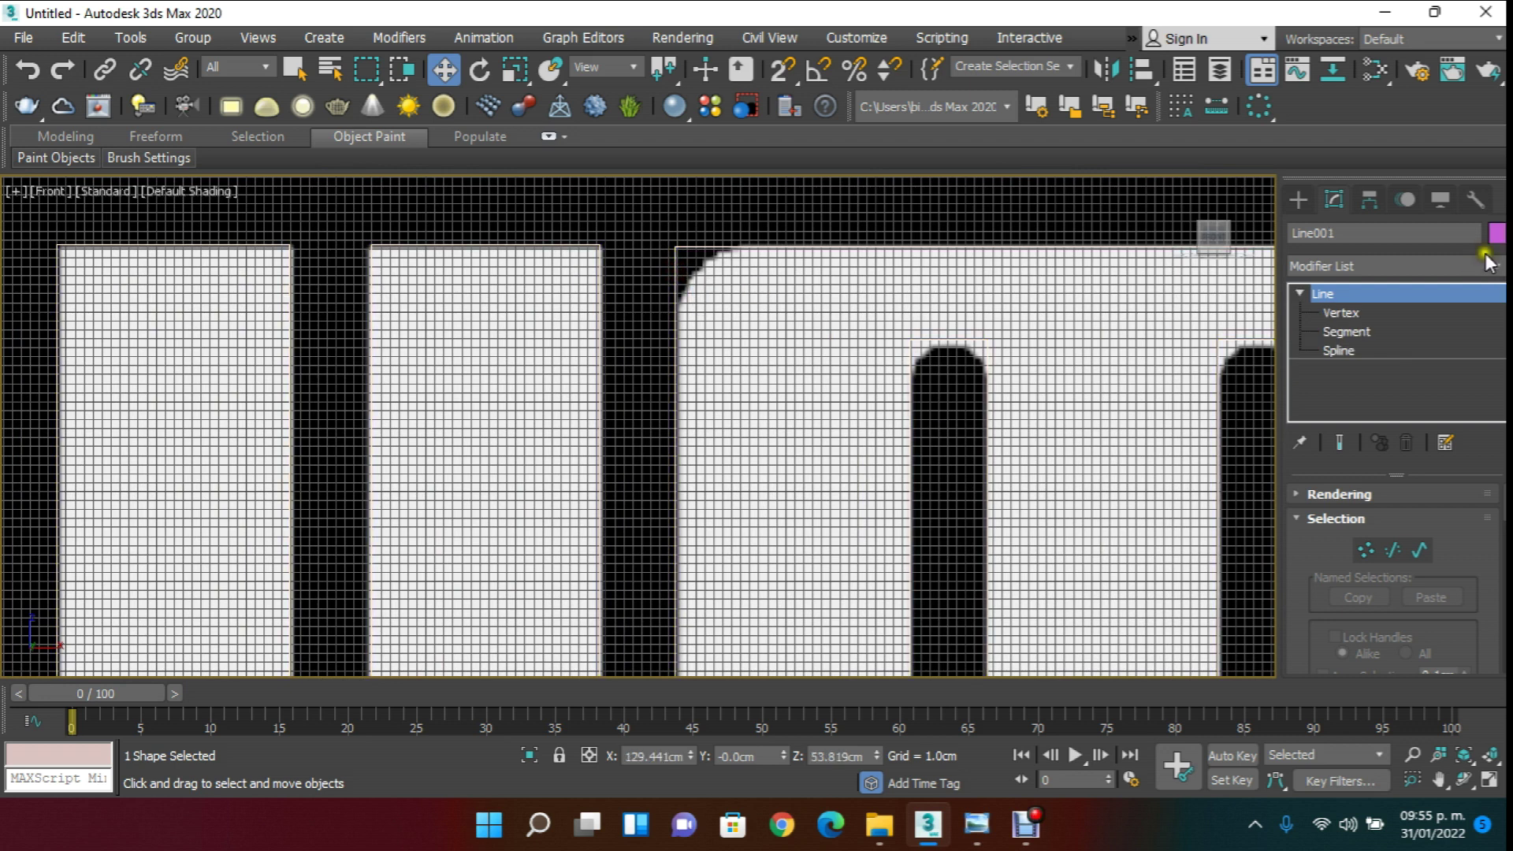
pyautogui.click(1496, 234)
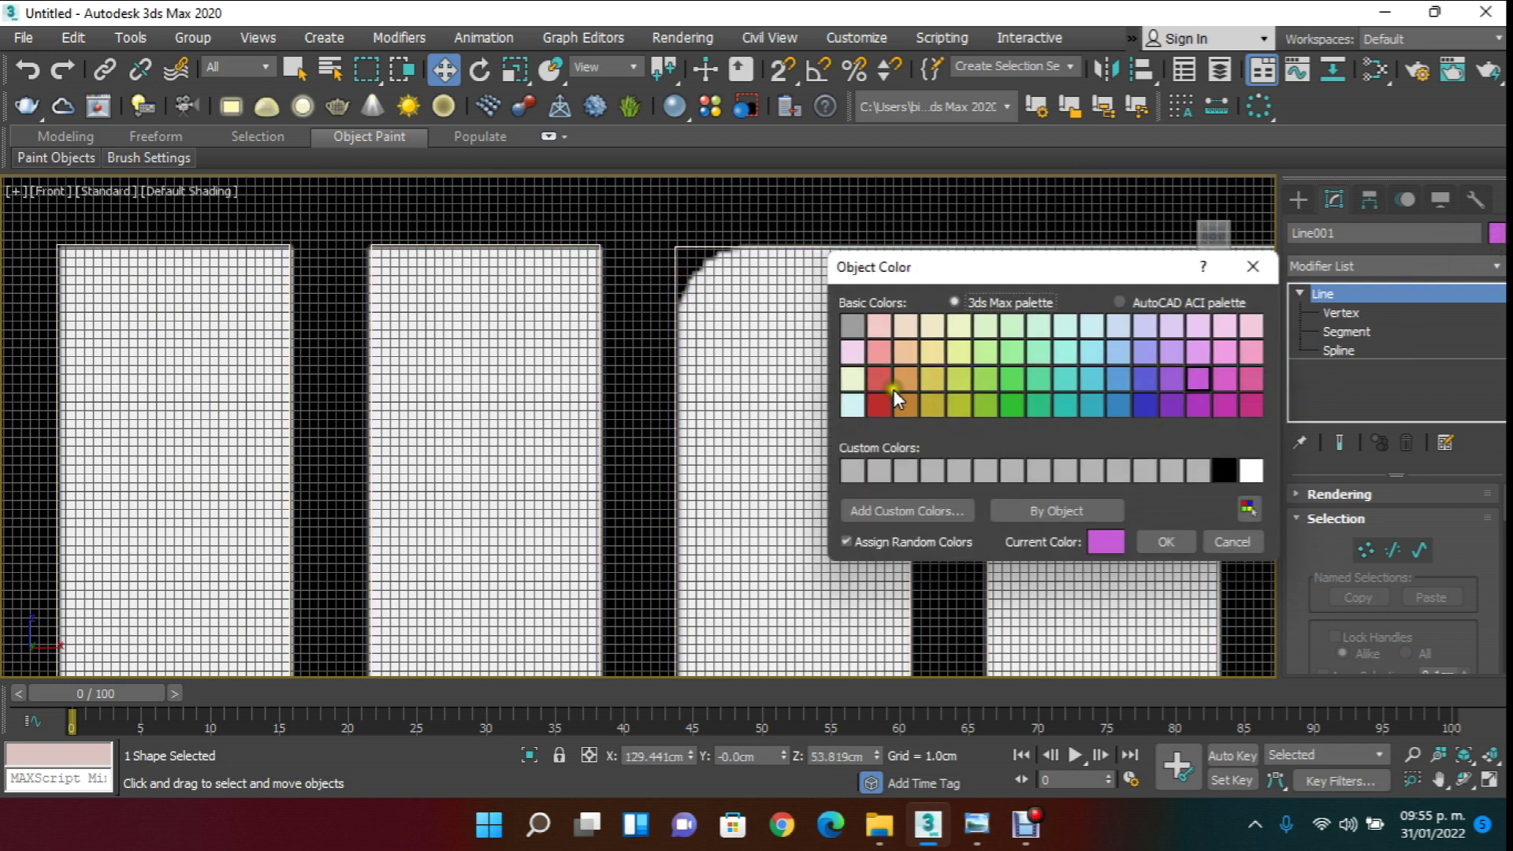
pyautogui.click(879, 351)
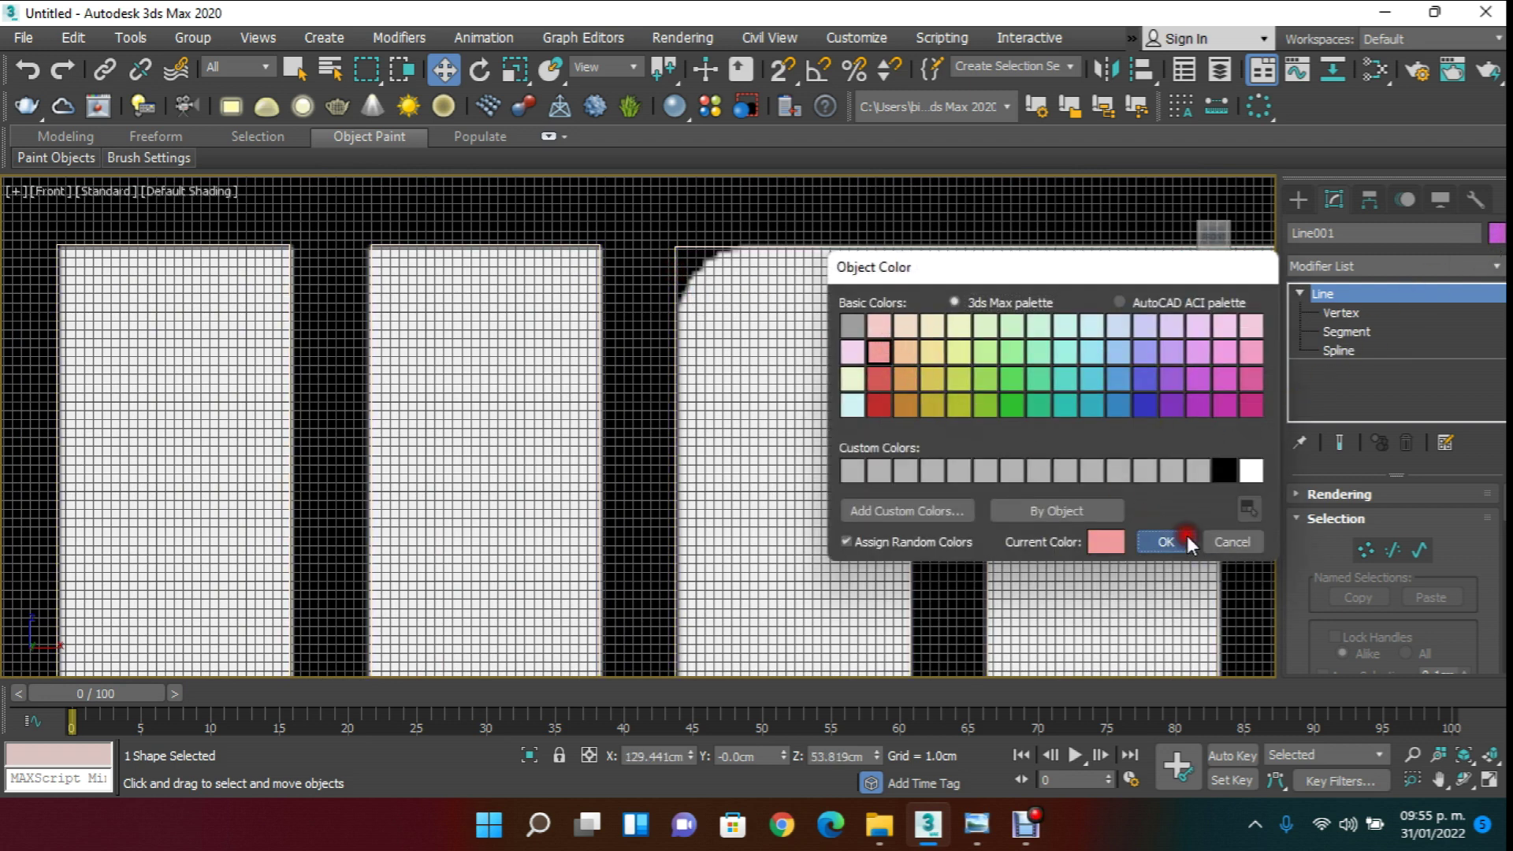
pyautogui.click(1187, 539)
pyautogui.scroll(-5, 675, 390)
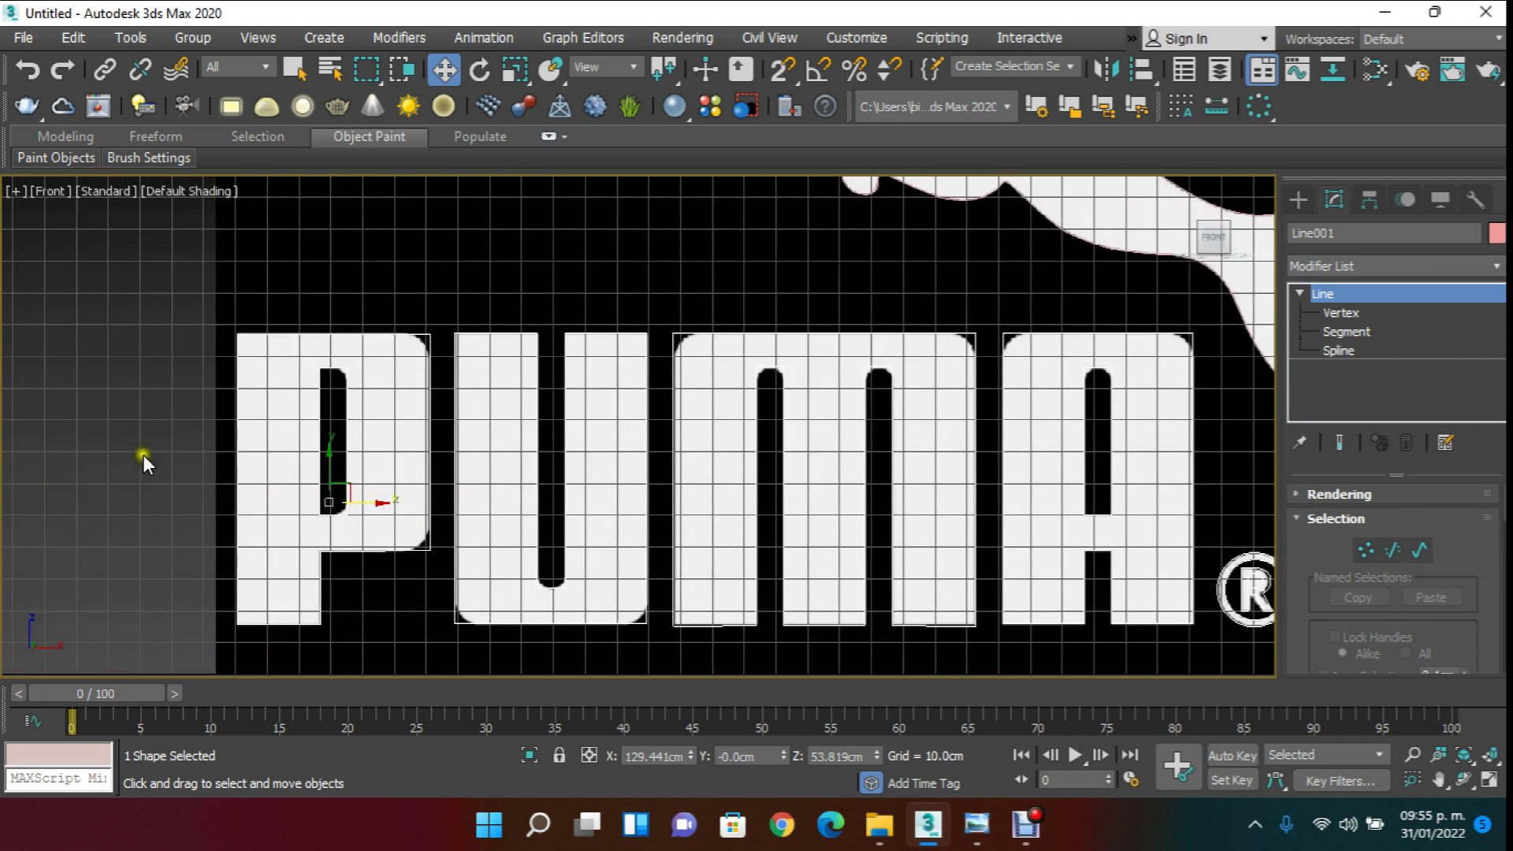
# - Fillet the two outer corners on the right side of the letter P to follow the reference image
pyautogui.click(186, 460)
pyautogui.scroll(4, 410, 337)
pyautogui.click(449, 348)
pyautogui.scroll(2, 465, 341)
pyautogui.scroll(-1, 487, 299)
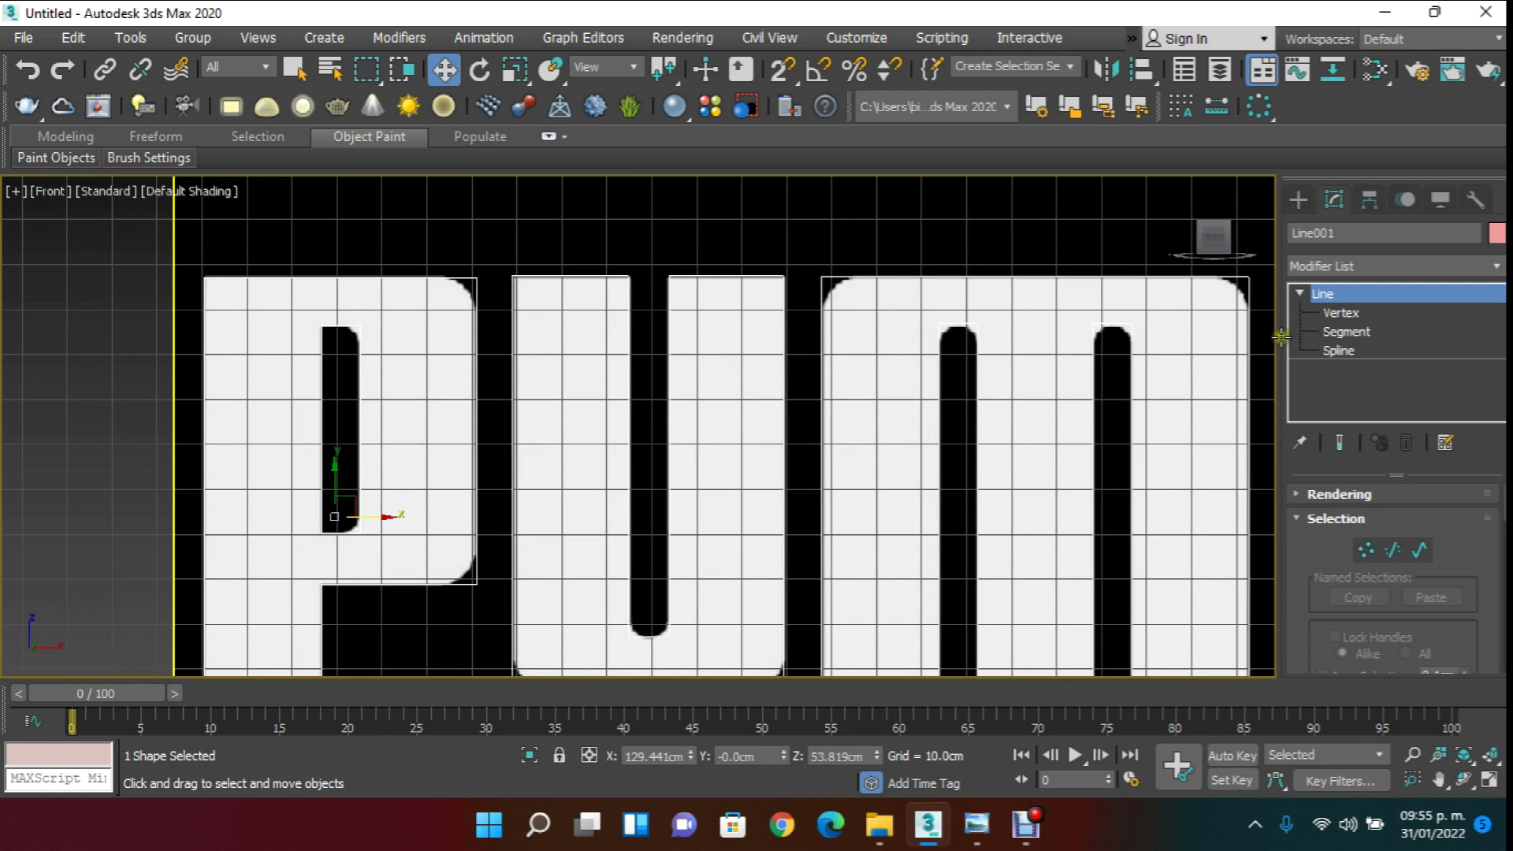
pyautogui.moveTo(692, 371); pyautogui.dragTo(723, 364, button='middle')
pyautogui.click(1343, 314)
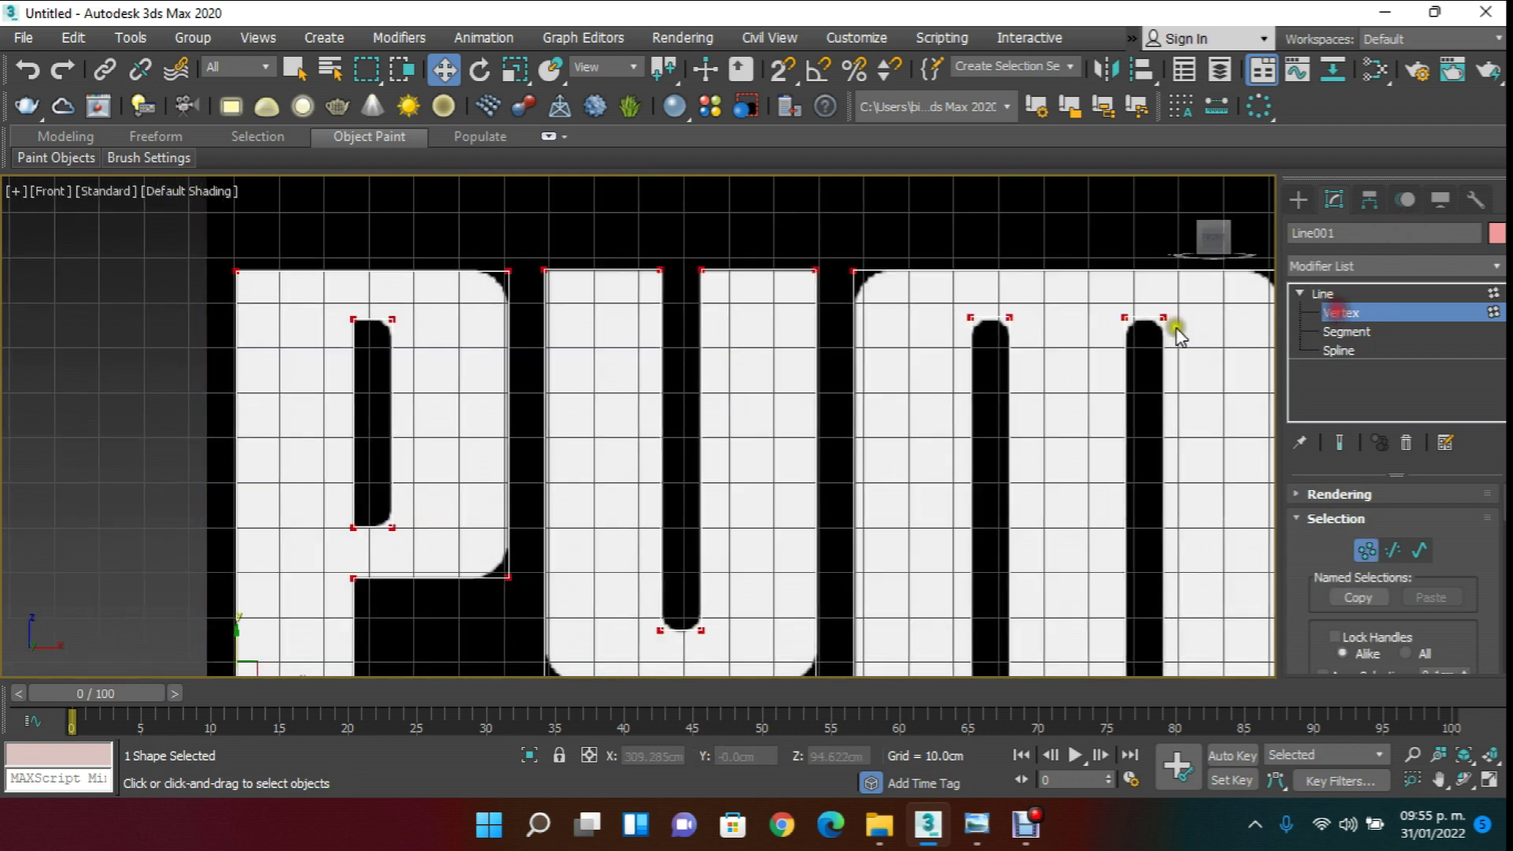
pyautogui.moveTo(470, 242); pyautogui.dragTo(526, 629)
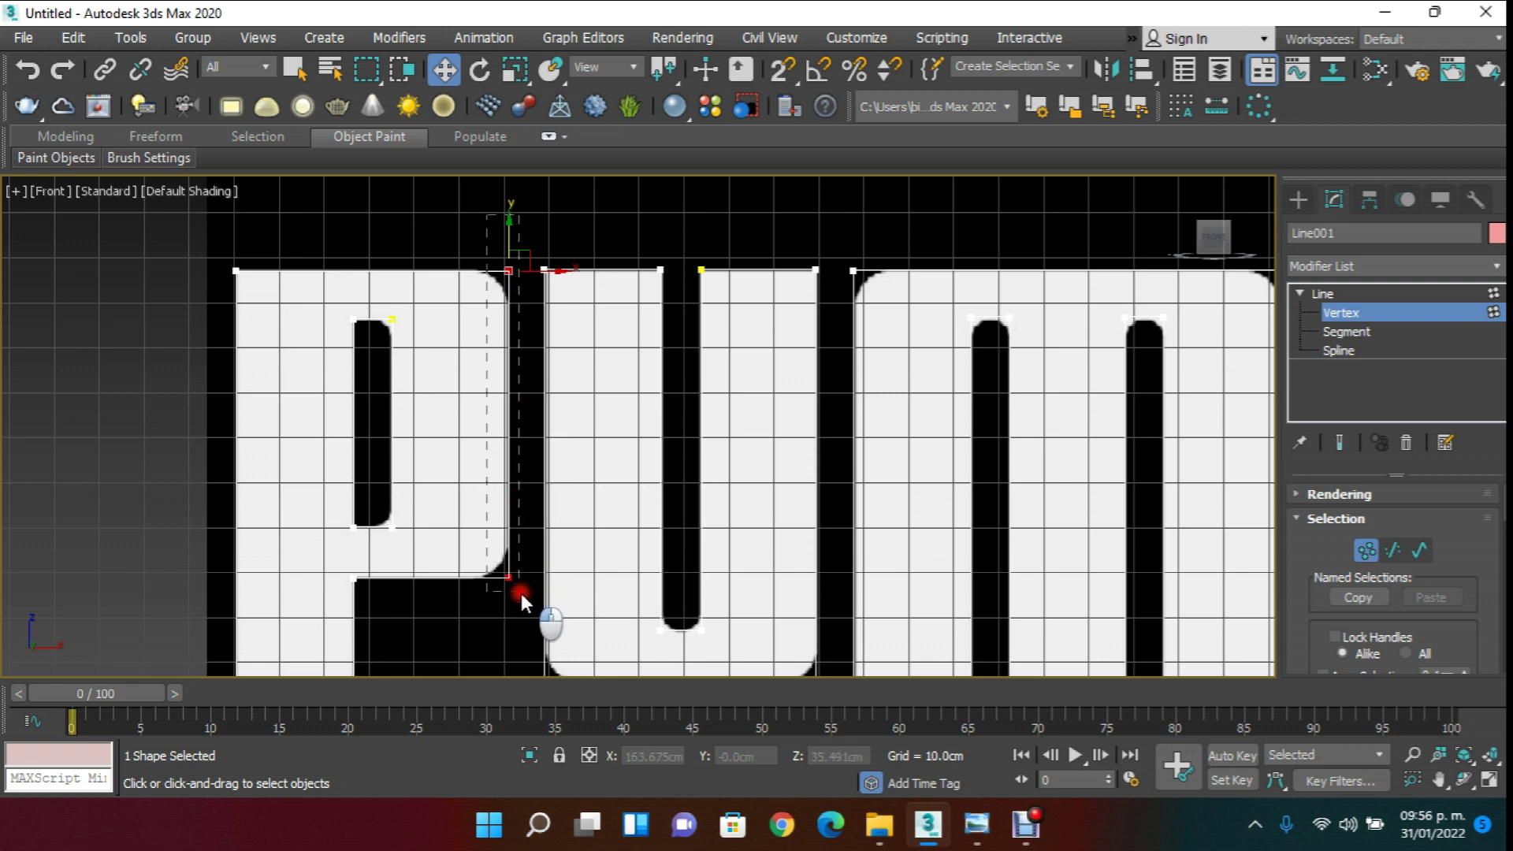
pyautogui.moveTo(1313, 644); pyautogui.dragTo(1367, 164)
pyautogui.scroll(-3, 1406, 546)
pyautogui.scroll(-1, 1420, 561)
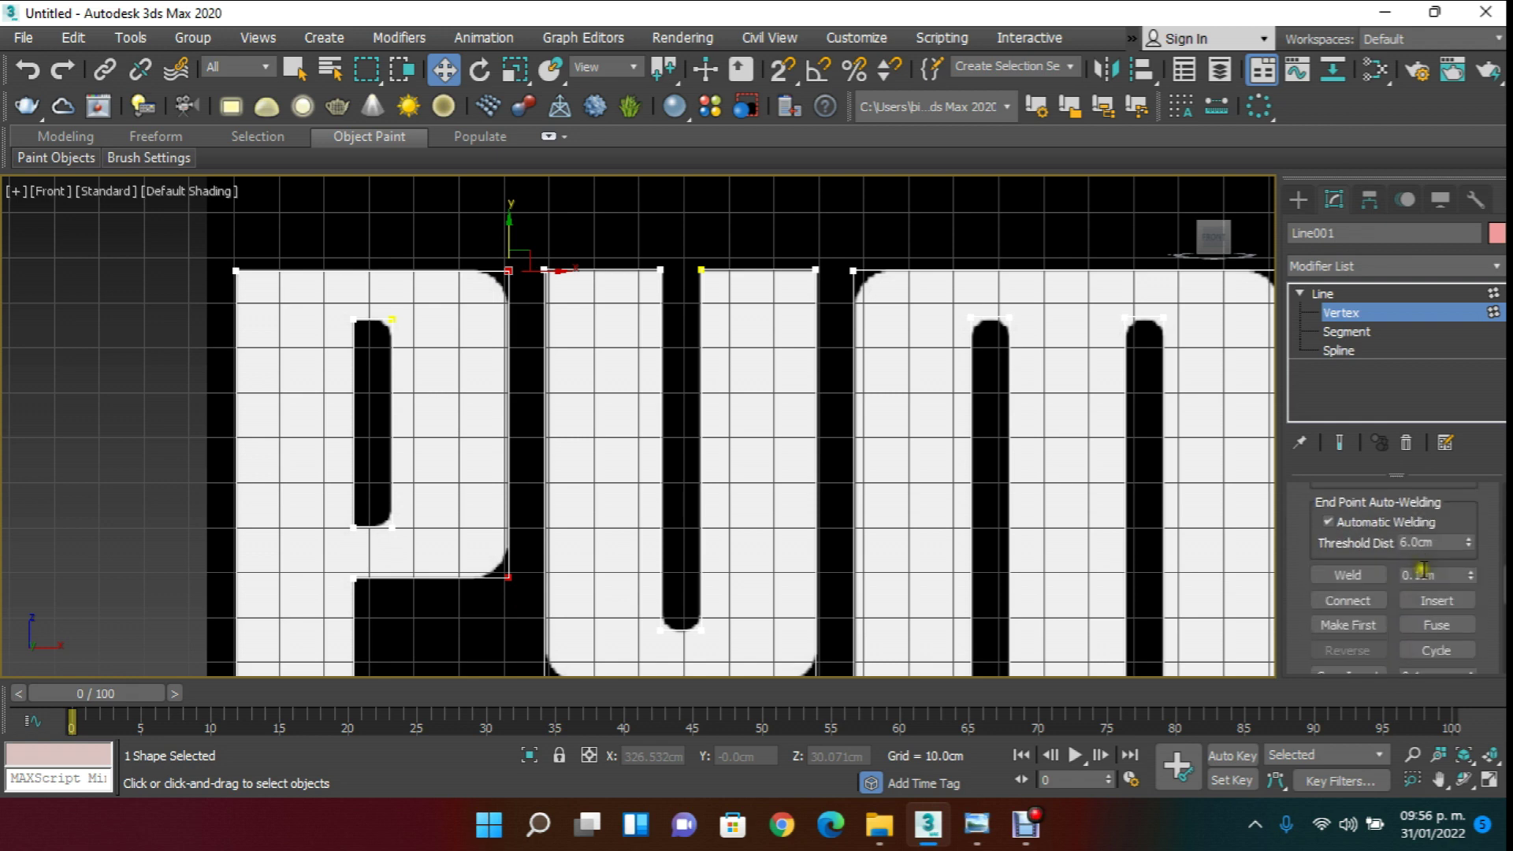
pyautogui.moveTo(1300, 579); pyautogui.dragTo(1303, 479)
pyautogui.click(1359, 586)
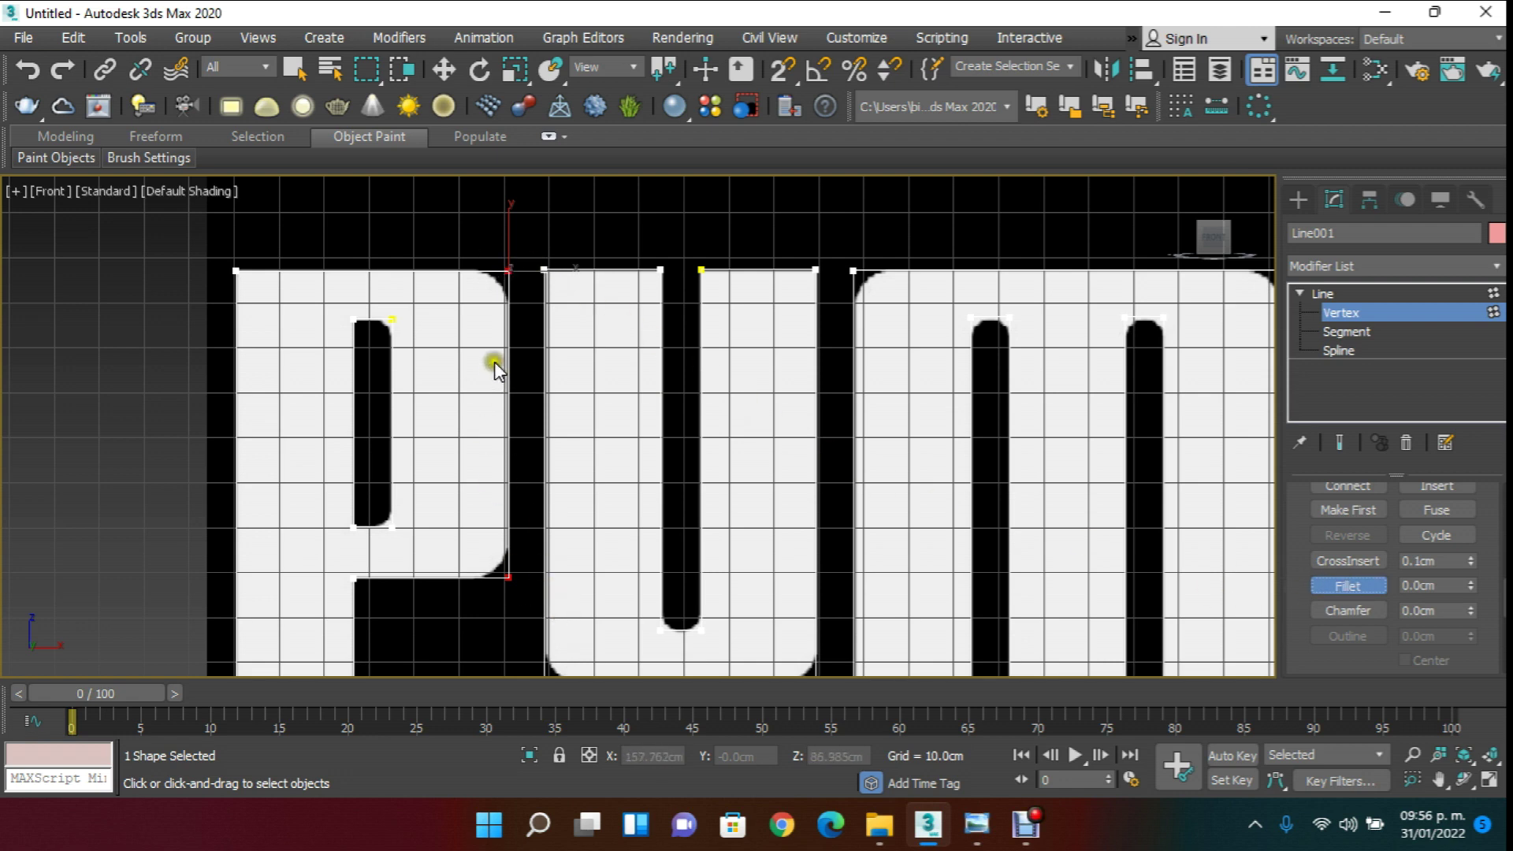
pyautogui.scroll(5, 507, 269)
pyautogui.moveTo(515, 282); pyautogui.dragTo(578, 135)
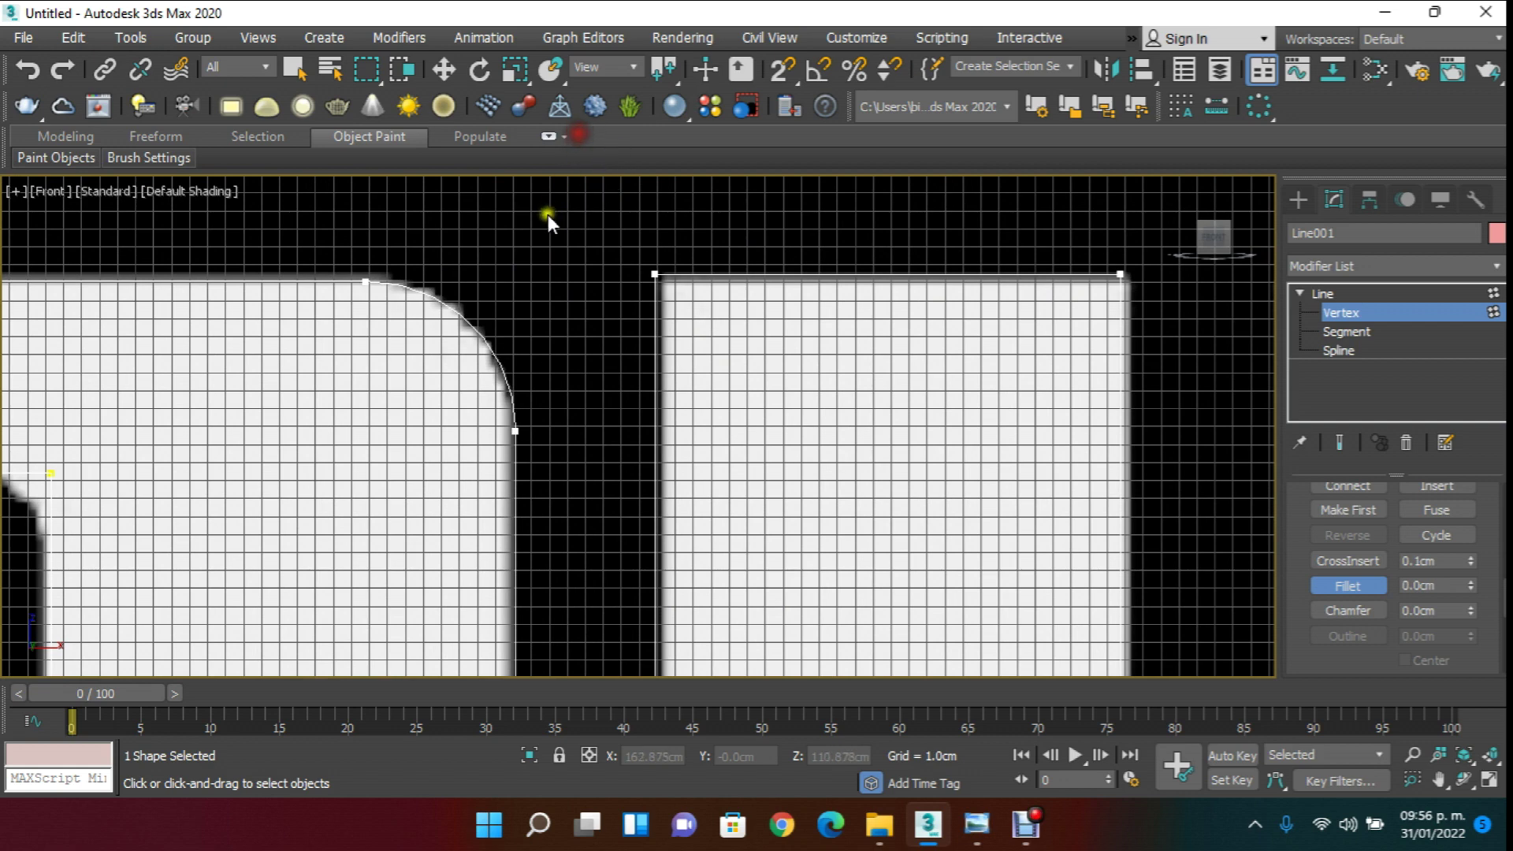
# - Fillet the two right corners of the hole inside the letter P to match the reference image
pyautogui.scroll(-5, 551, 432)
pyautogui.scroll(2, 542, 501)
pyautogui.scroll(-3, 540, 389)
pyautogui.scroll(2, 588, 456)
pyautogui.scroll(4, 399, 286)
pyautogui.moveTo(470, 187); pyautogui.dragTo(512, 473)
pyautogui.scroll(-5, 512, 418)
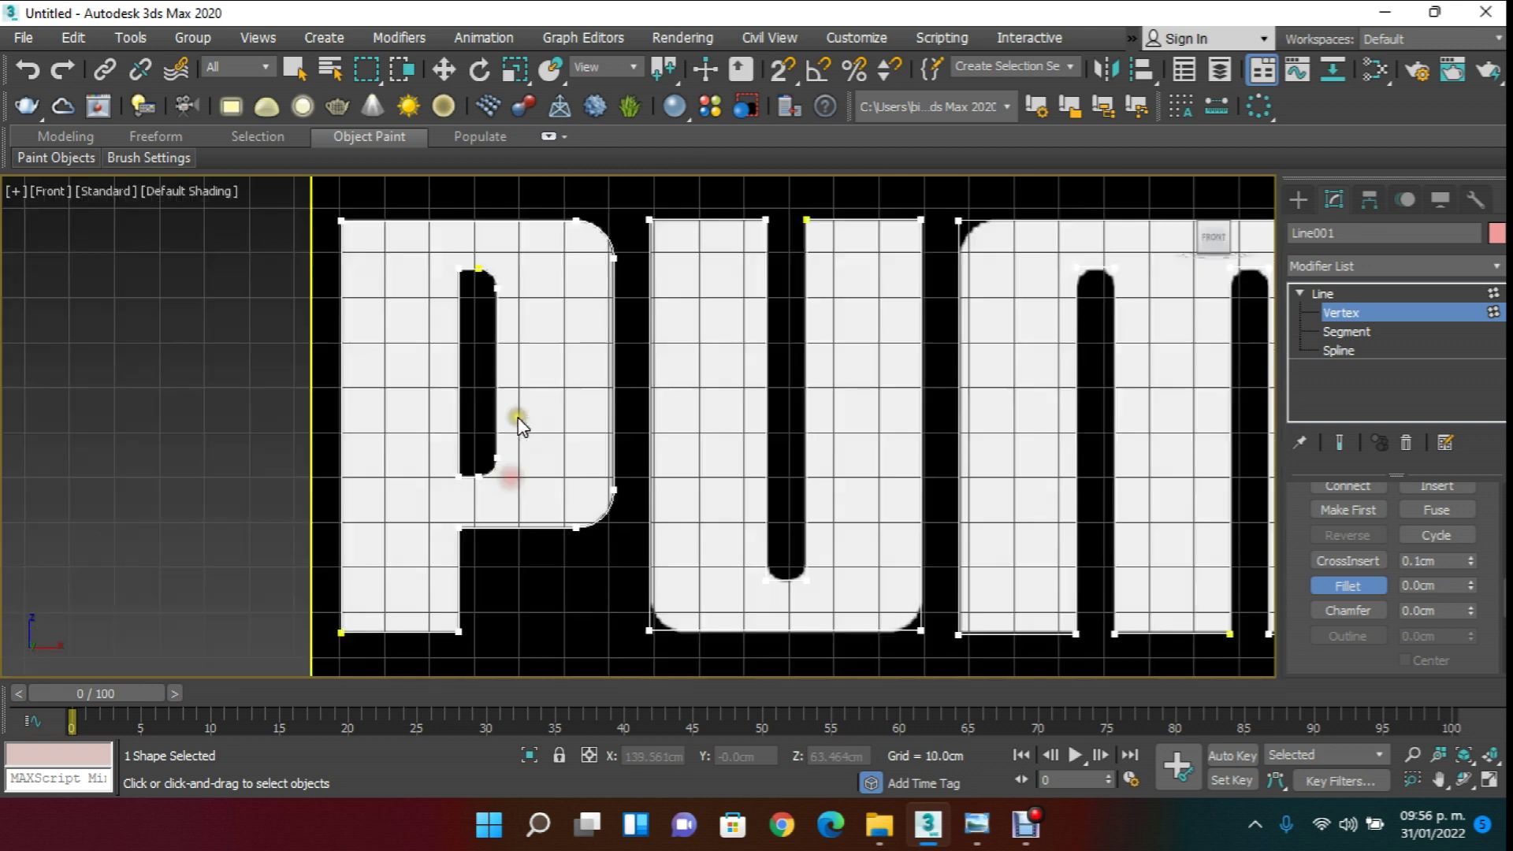
# - Fillet both bottom corners of the inner slot of the letter U into a rounded end
pyautogui.scroll(6, 649, 482)
pyautogui.moveTo(758, 474); pyautogui.dragTo(810, 270)
pyautogui.scroll(3, 719, 453)
pyautogui.scroll(3, 726, 449)
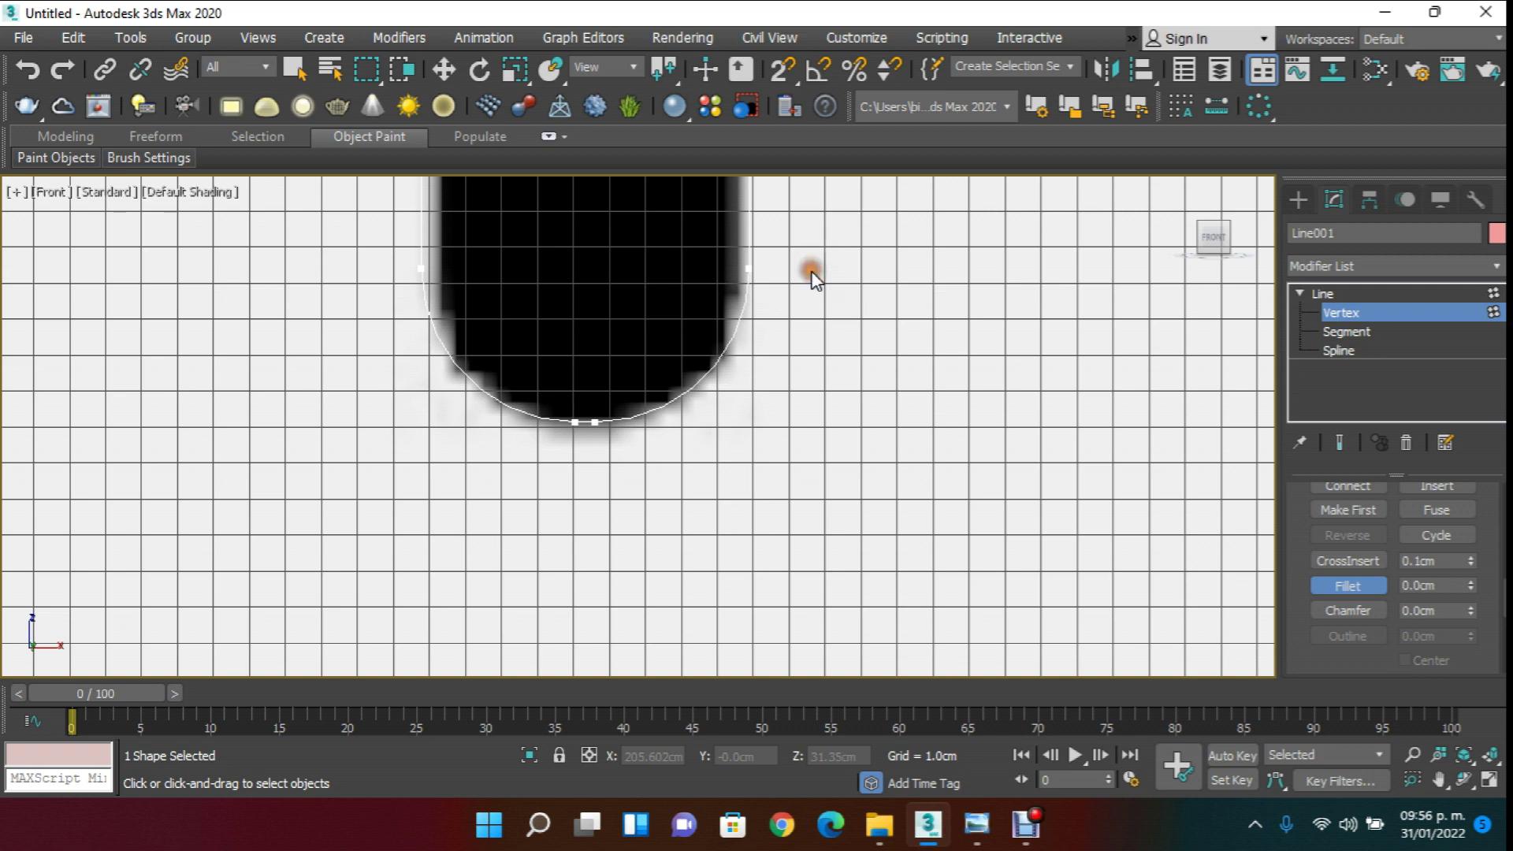
# - Fillet the two outer bottom corners of the letter U to follow the reference image
pyautogui.scroll(-8, 808, 279)
pyautogui.scroll(3, 740, 313)
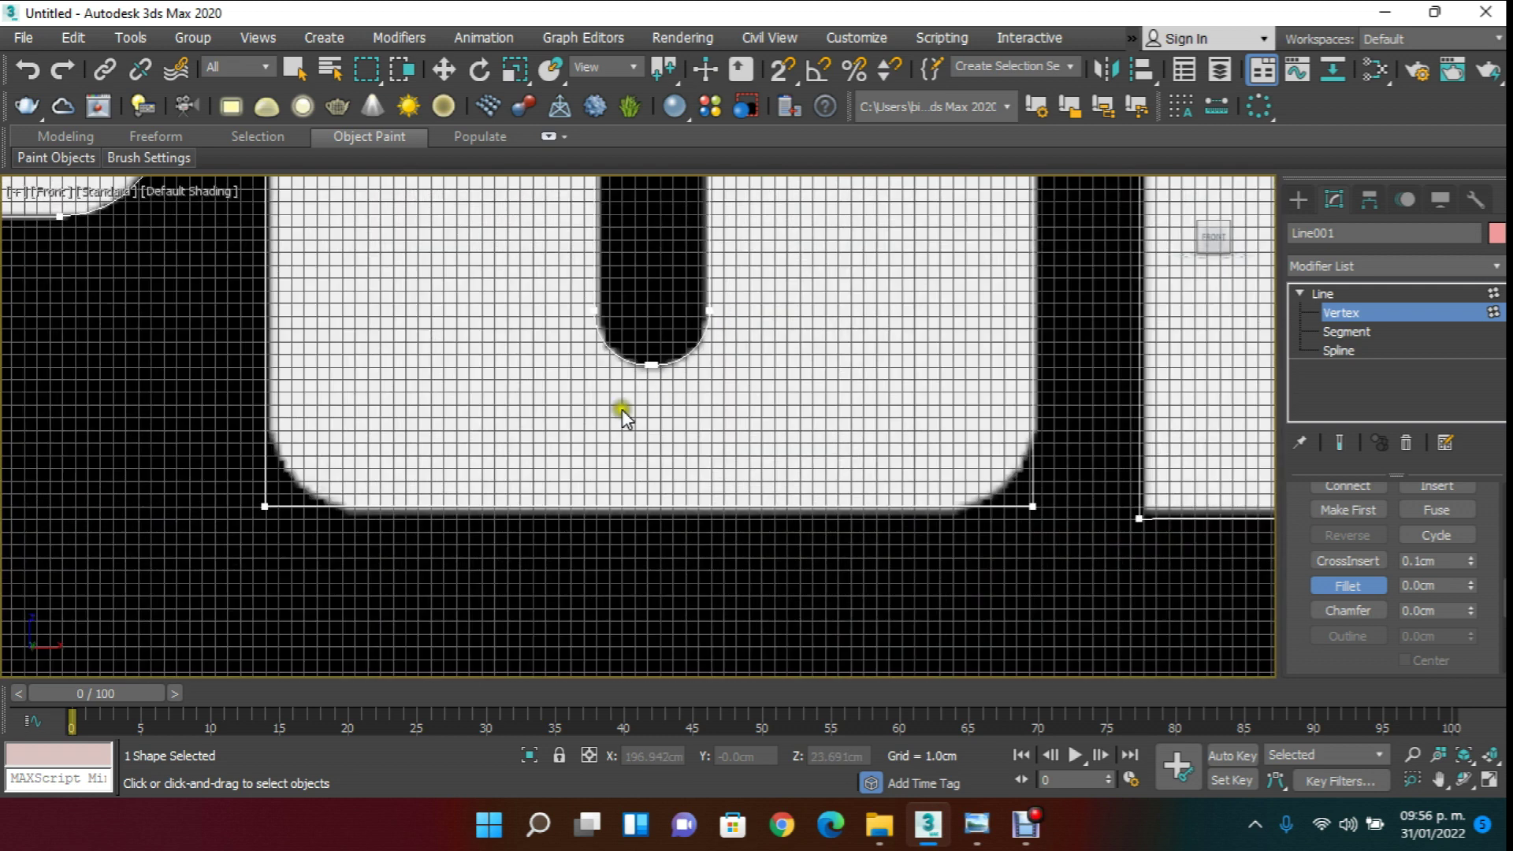
pyautogui.moveTo(238, 471); pyautogui.dragTo(1060, 422)
pyautogui.moveTo(1060, 409); pyautogui.dragTo(452, 449, button='middle')
# - Fillet the two outer top corners of the letter M to match the reference image
pyautogui.scroll(-6, 529, 457)
pyautogui.moveTo(598, 226); pyautogui.dragTo(594, 312, button='middle')
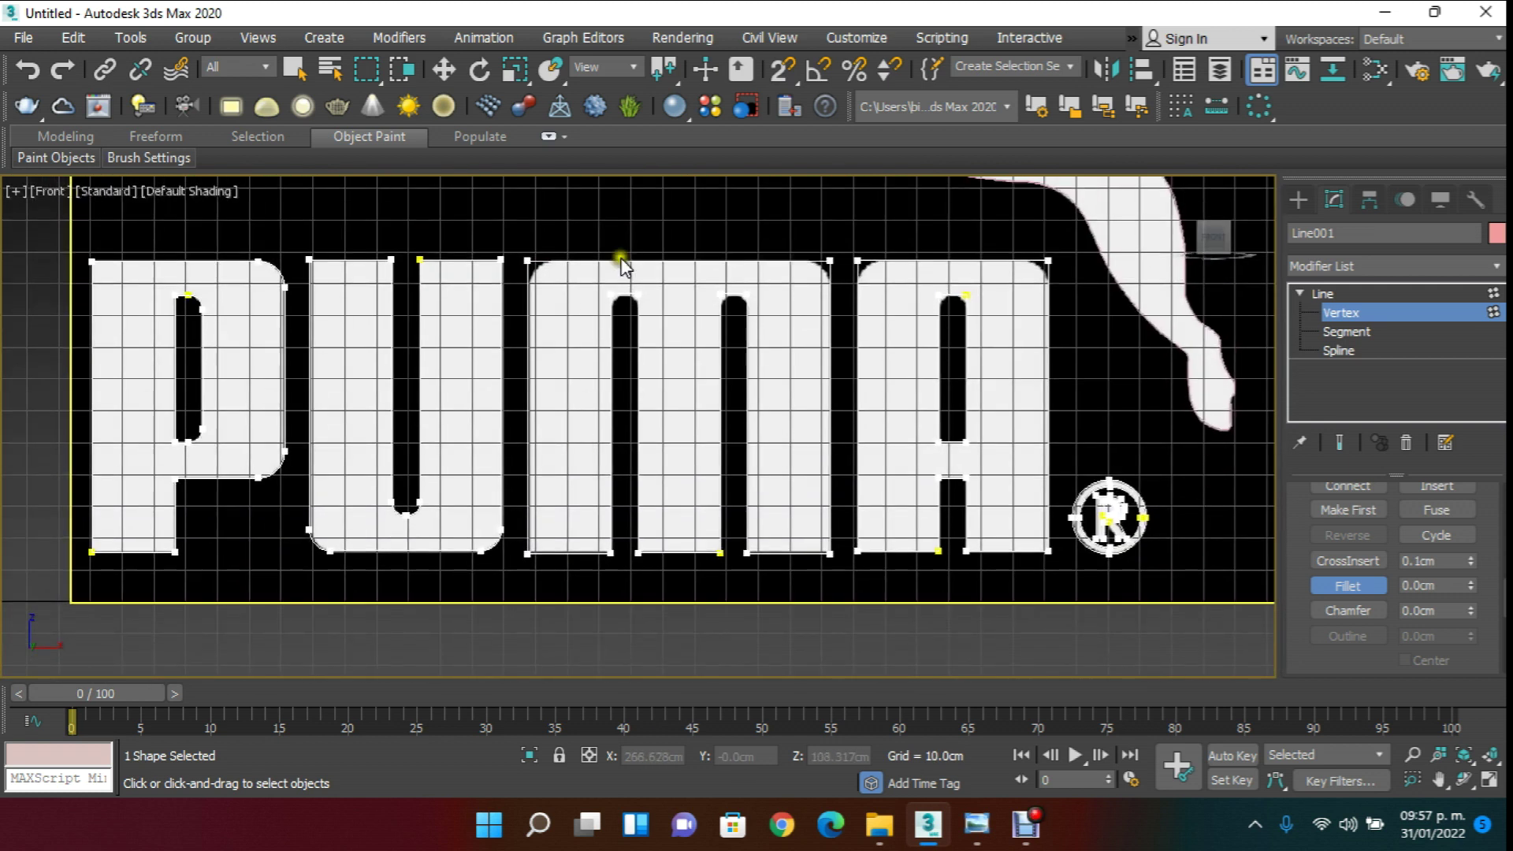
pyautogui.scroll(2, 535, 229)
pyautogui.moveTo(551, 277); pyautogui.dragTo(984, 175)
# - Fillet the top corners of both slots in the letter M and align the rounded vertices with the reference image
pyautogui.scroll(6, 963, 269)
pyautogui.moveTo(253, 496); pyautogui.dragTo(520, 399, button='middle')
pyautogui.moveTo(287, 286); pyautogui.dragTo(936, 364)
pyautogui.moveTo(870, 318); pyautogui.dragTo(898, 272)
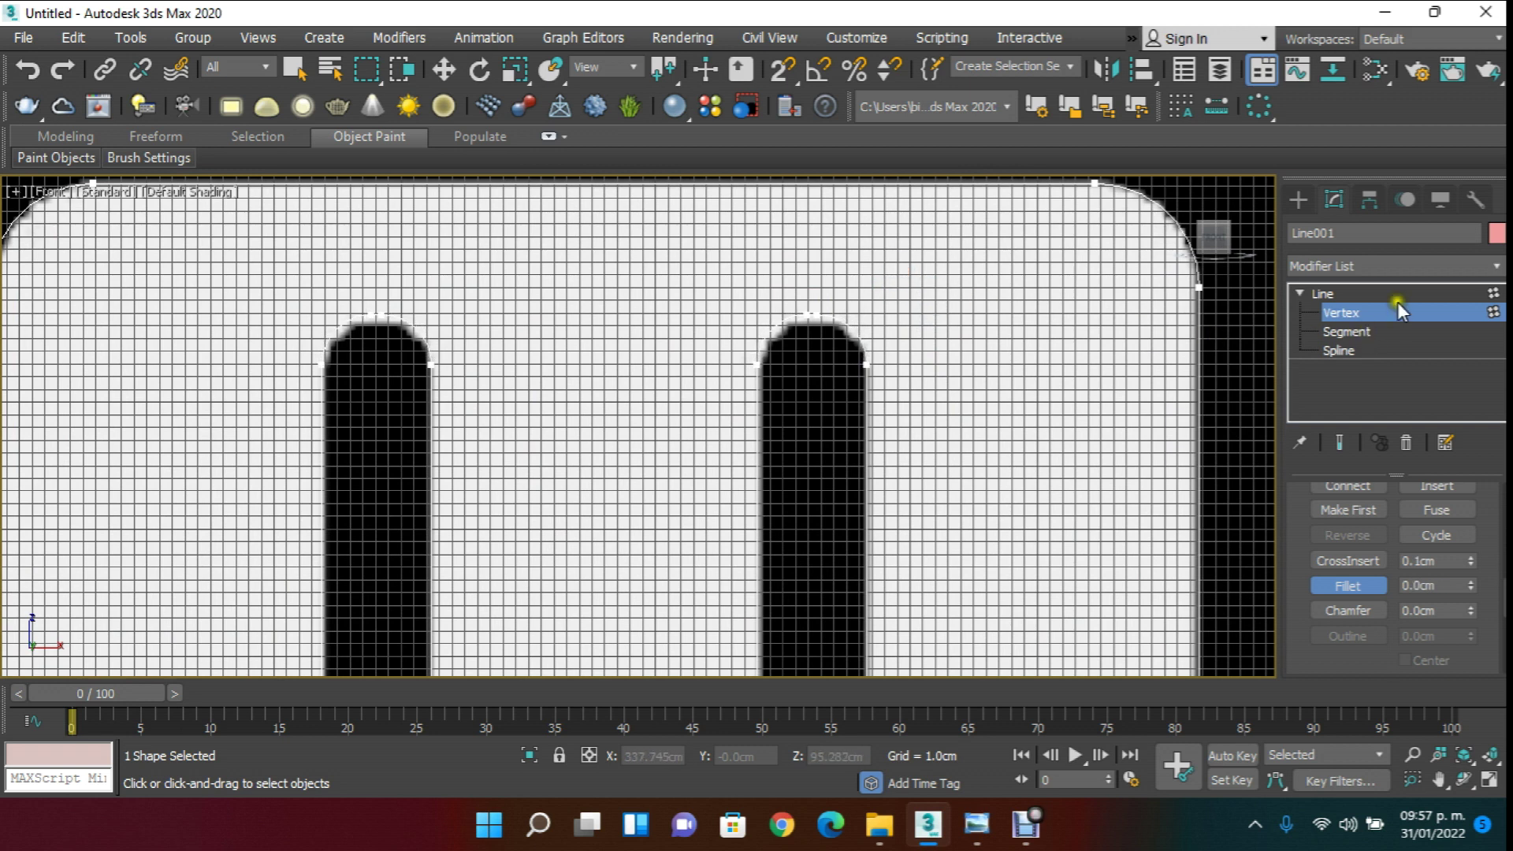
pyautogui.click(437, 69)
pyautogui.moveTo(671, 430); pyautogui.dragTo(962, 476)
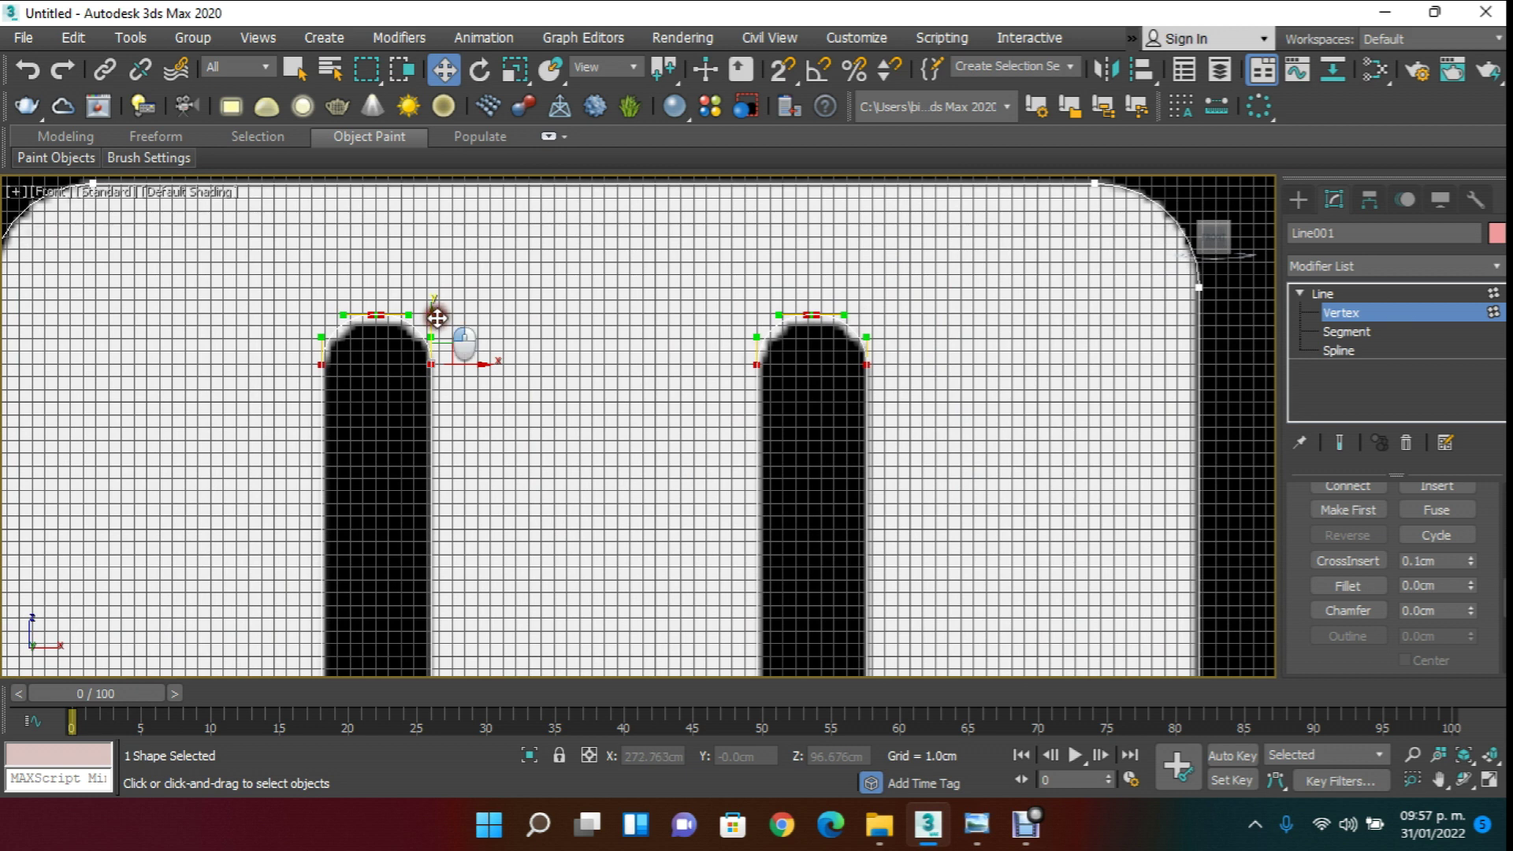
# - Fillet the two outer top corners of the letter A to follow the reference image
pyautogui.scroll(-4, 439, 319)
pyautogui.scroll(3, 651, 392)
pyautogui.moveTo(820, 277); pyautogui.dragTo(1042, 253)
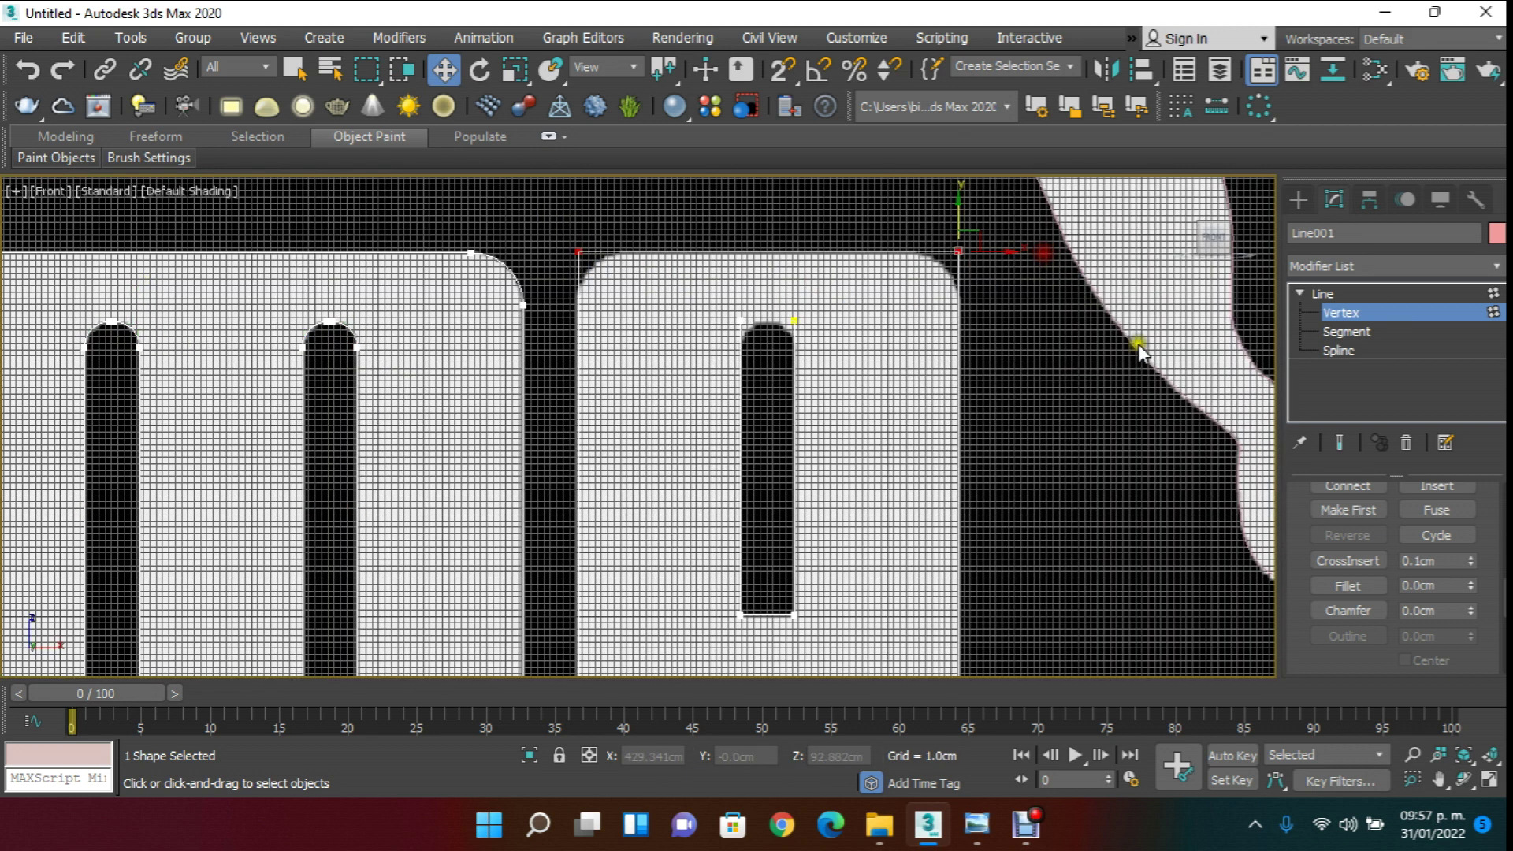
pyautogui.click(1350, 584)
pyautogui.moveTo(958, 250); pyautogui.dragTo(970, 204)
# - Fillet the top corners of the upper hole in the letter A by about 3.8 cm
pyautogui.moveTo(714, 305); pyautogui.dragTo(845, 341)
pyautogui.scroll(3, 813, 322)
pyautogui.moveTo(762, 315); pyautogui.dragTo(833, 287)
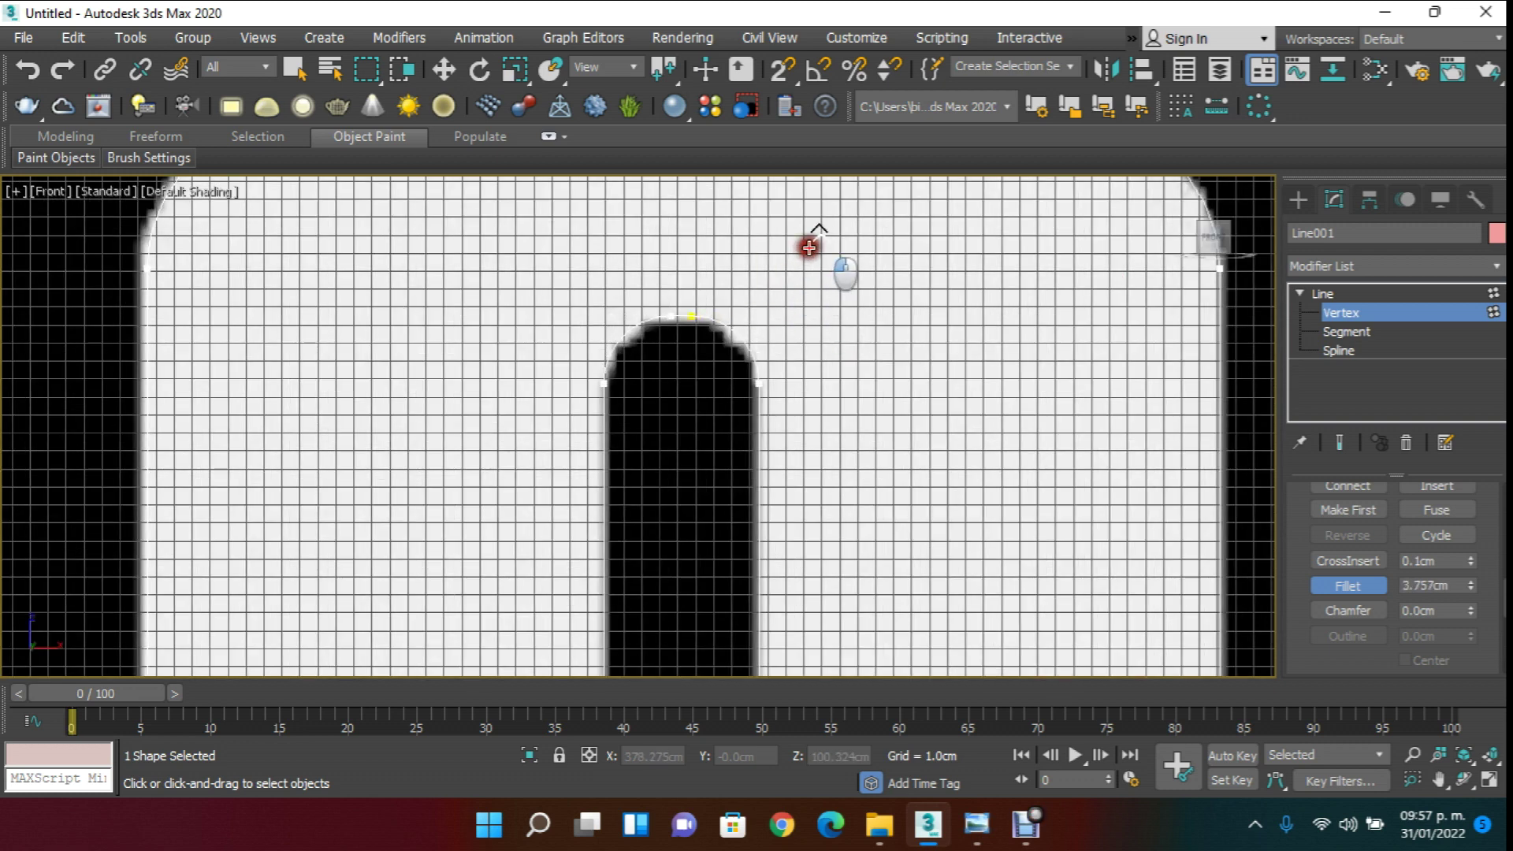
# - Examine the lower ends of the letters and the registered-trademark symbol for corners that still need rounding
pyautogui.scroll(-5, 786, 260)
pyautogui.scroll(6, 810, 513)
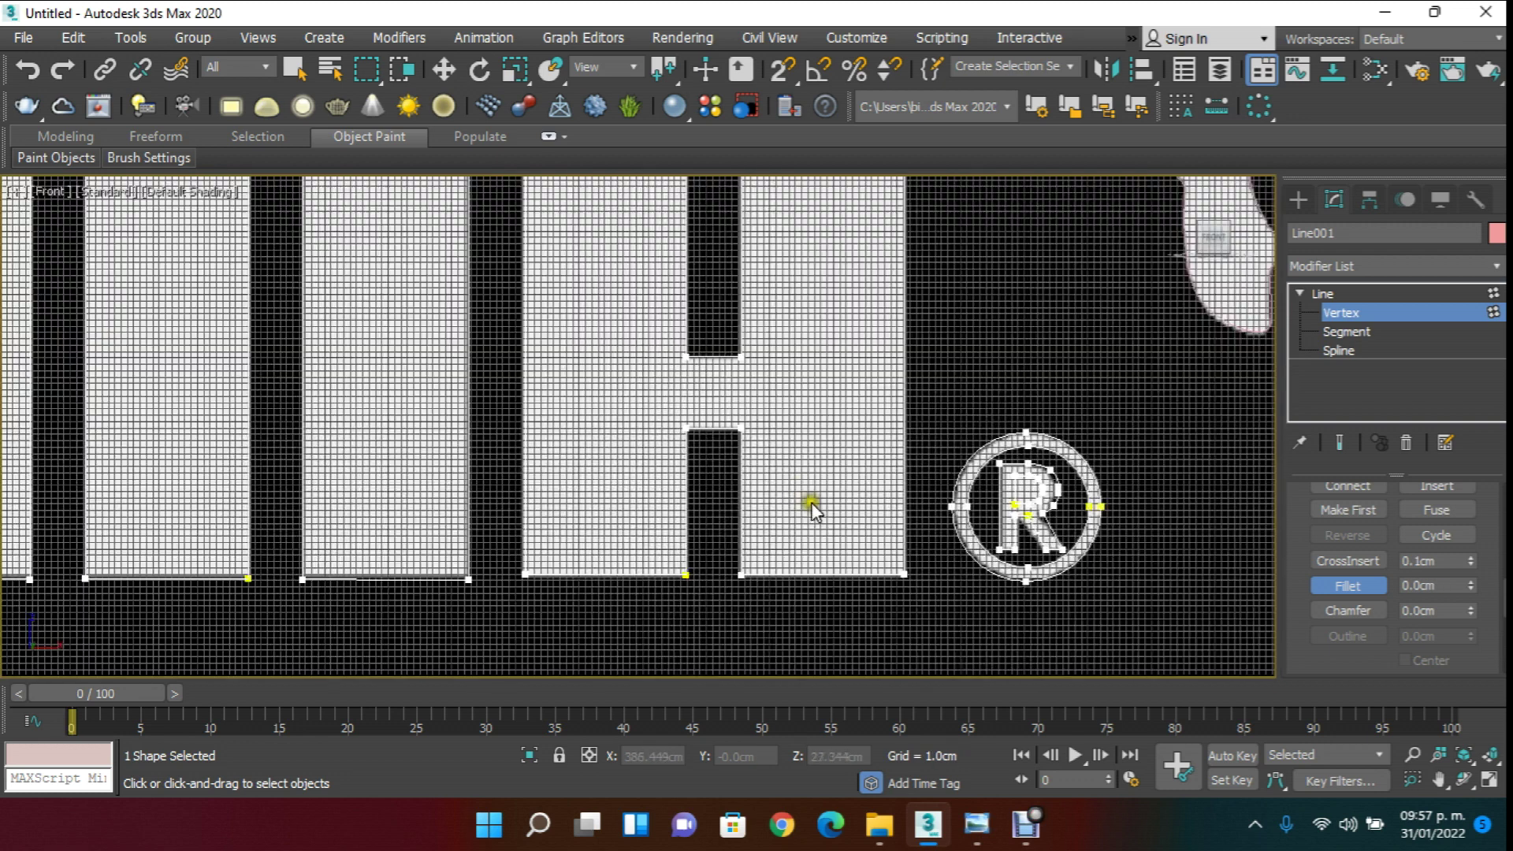
pyautogui.moveTo(723, 445); pyautogui.dragTo(725, 294, button='middle')
pyautogui.scroll(-4, 796, 354)
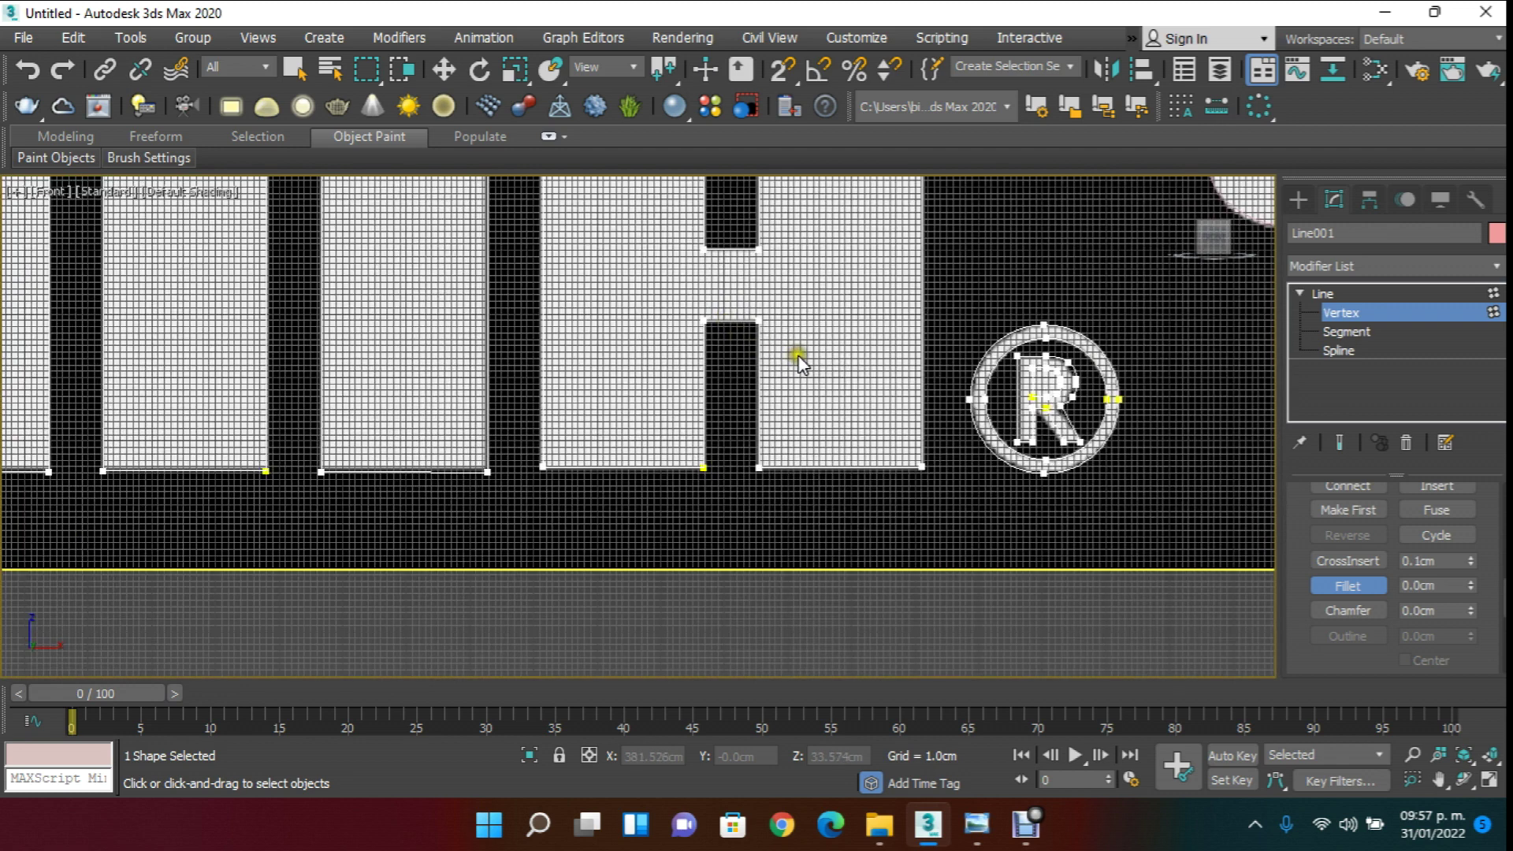
pyautogui.scroll(3, 1079, 480)
pyautogui.moveTo(1079, 480); pyautogui.dragTo(1012, 461, button='middle')
pyautogui.scroll(3, 1013, 439)
pyautogui.scroll(-8, 885, 428)
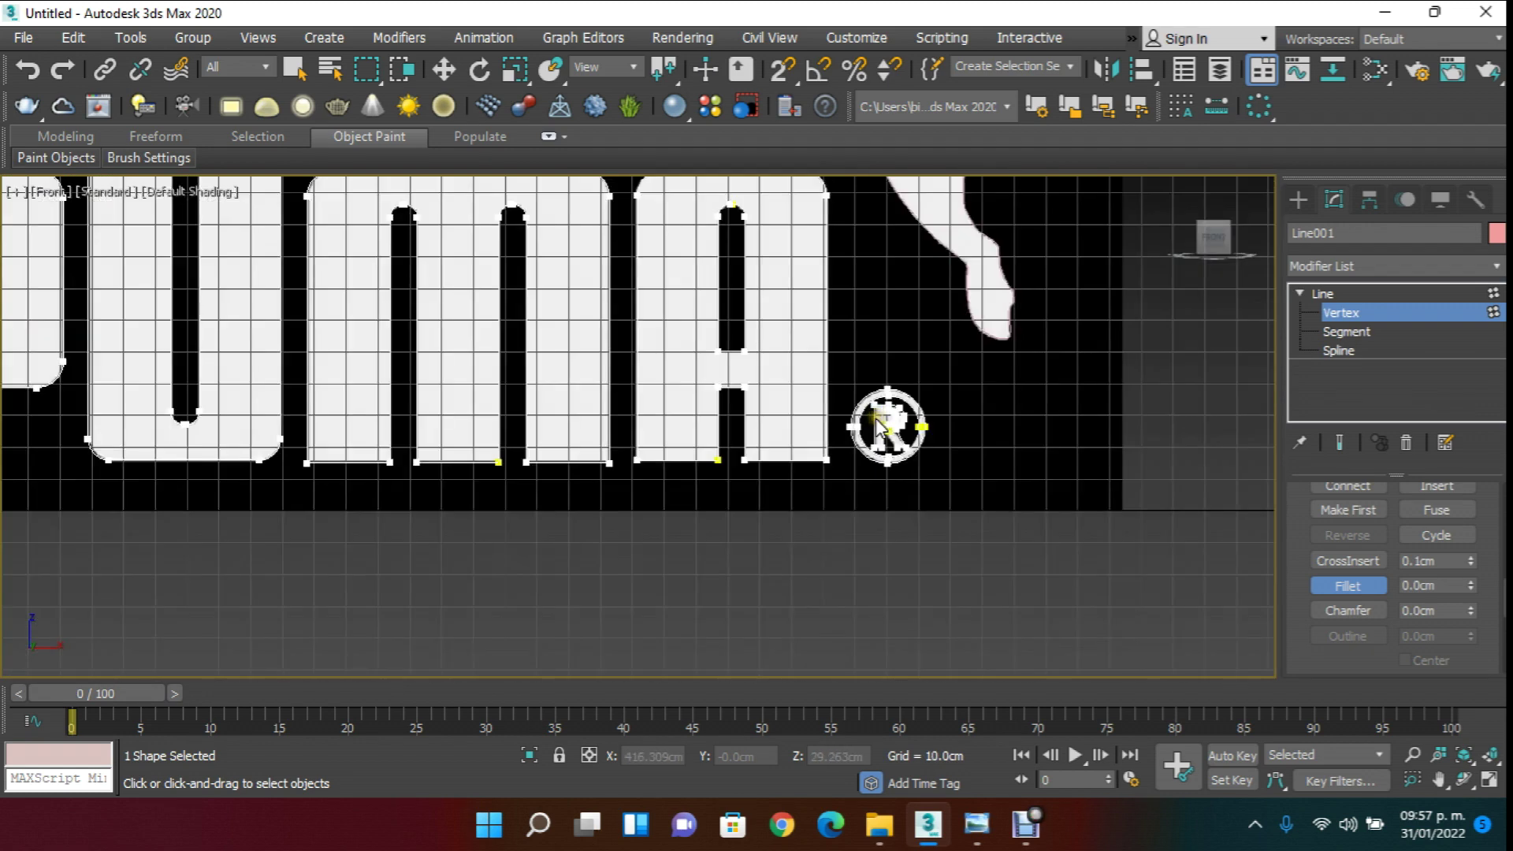
# - Finish vertex editing of the lettering, deselect it and show the scene in perspective view
pyautogui.press('p')
pyautogui.click(444, 71)
pyautogui.click(1341, 314)
pyautogui.click(1138, 448)
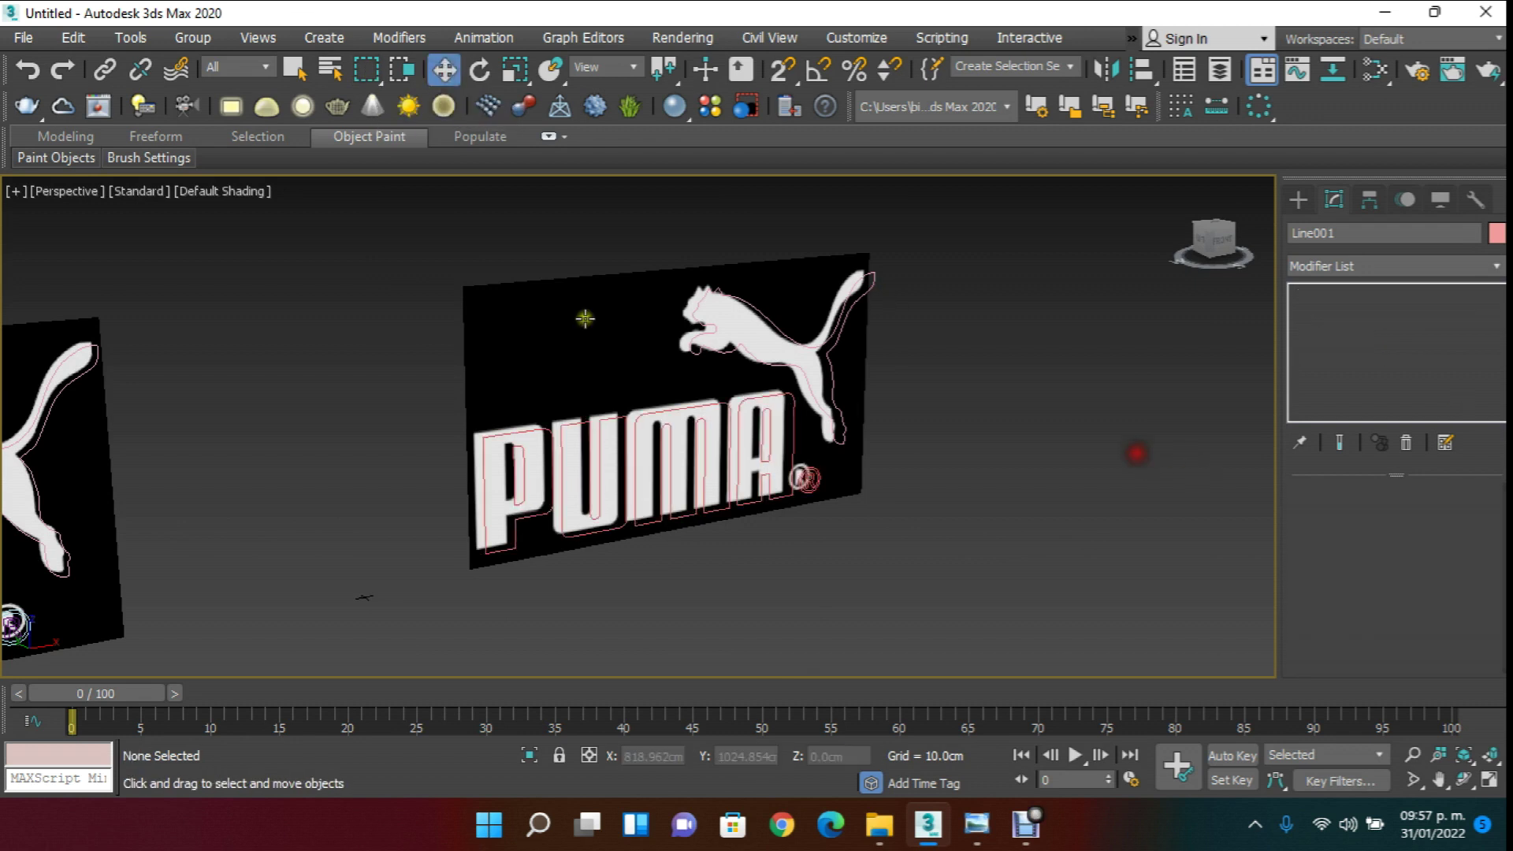
# - Hide the reference image plane behind the traced logo and the entire second logo copy with its plane
pyautogui.click(577, 325)
pyautogui.rightClick(550, 302)
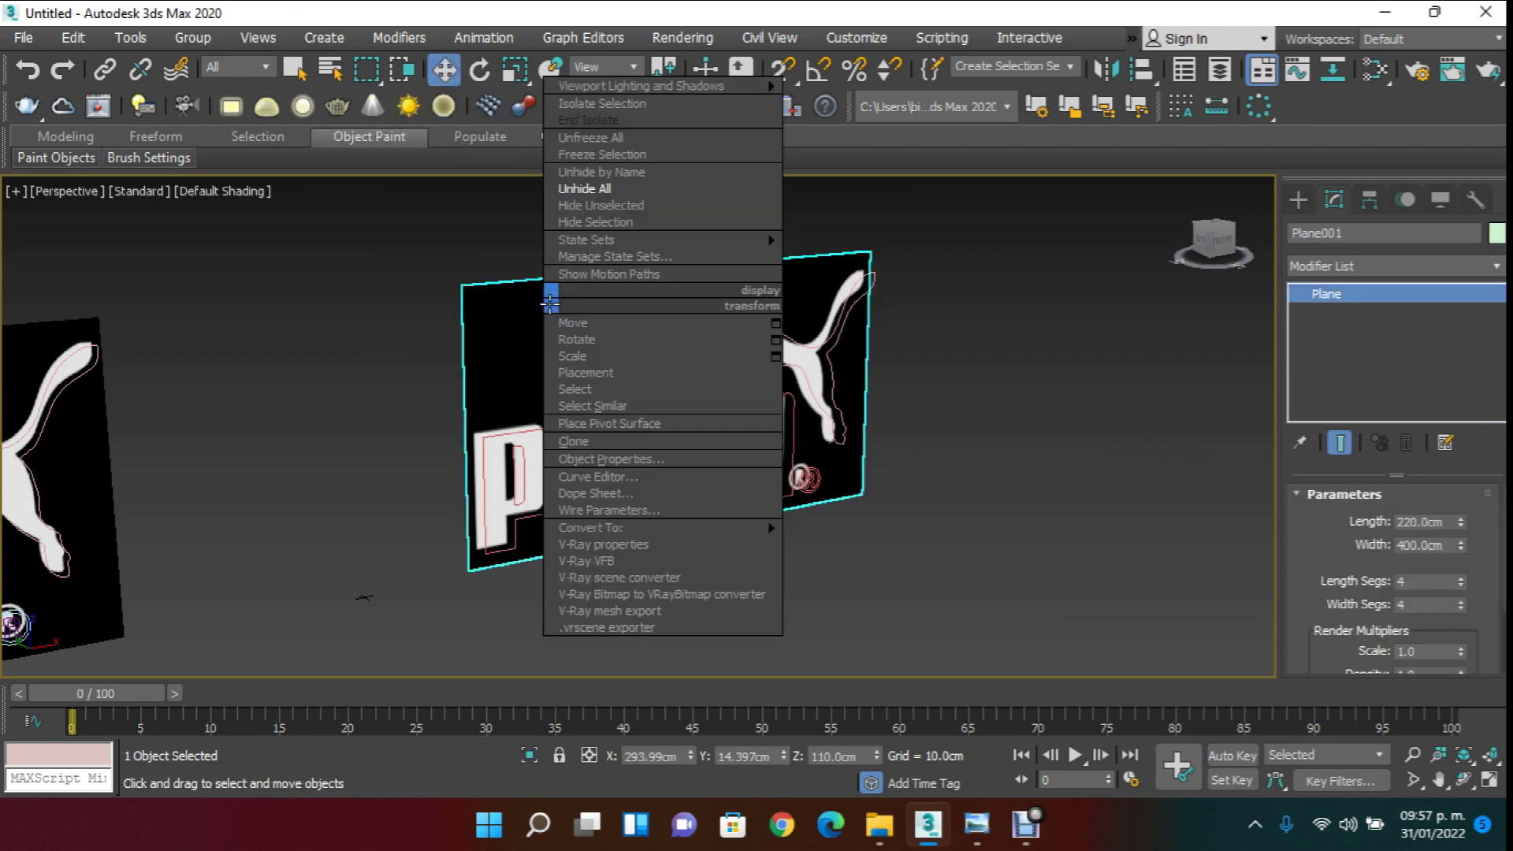
pyautogui.click(621, 220)
pyautogui.moveTo(319, 325); pyautogui.dragTo(530, 330, button='middle')
pyautogui.scroll(-6, 530, 330)
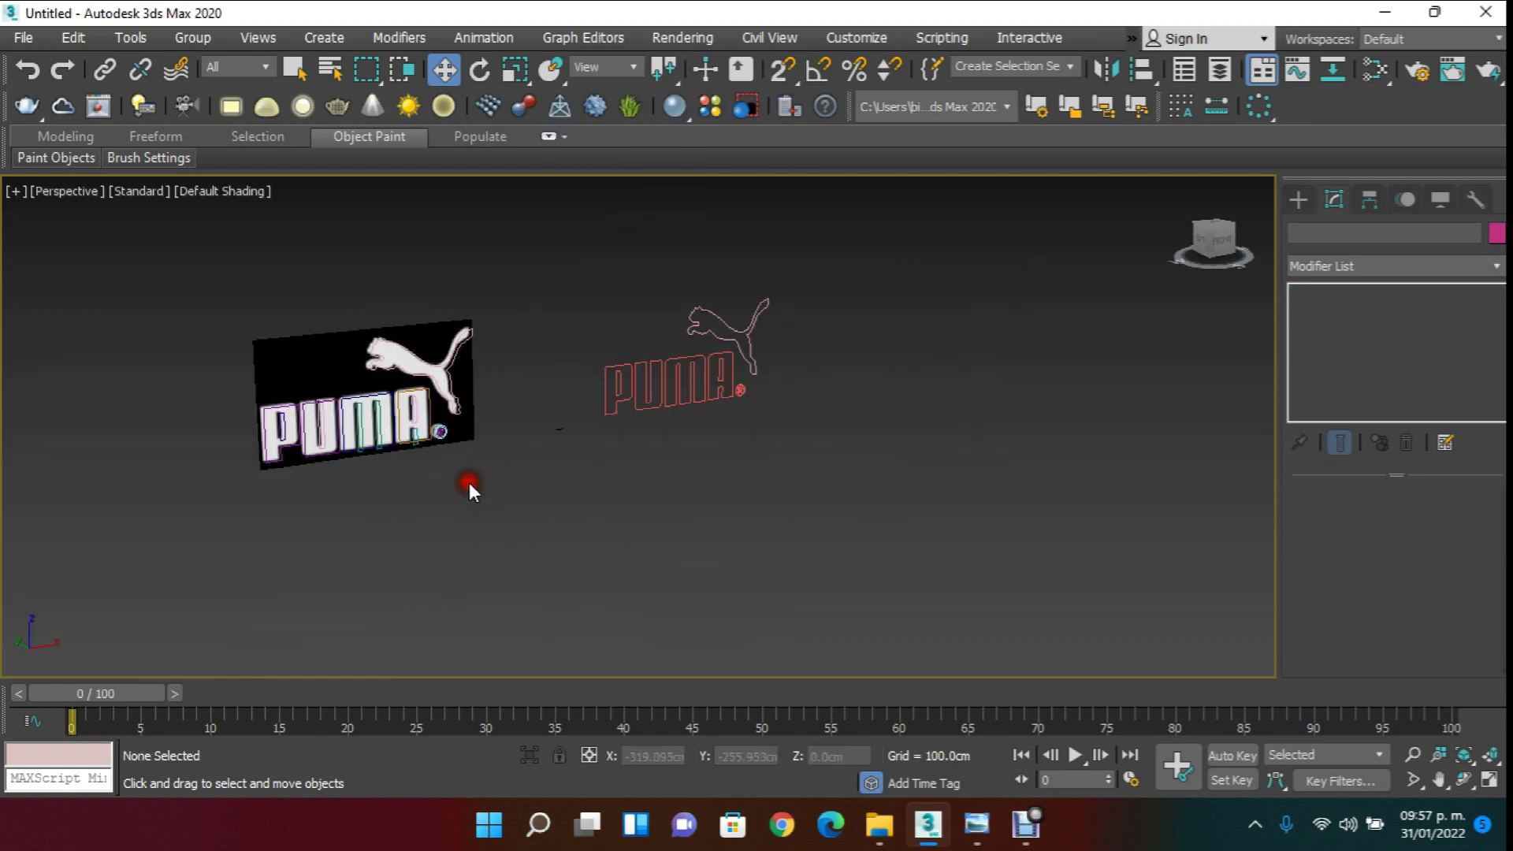
pyautogui.moveTo(236, 496)
pyautogui.mouseDown()
pyautogui.moveTo(466, 250)
pyautogui.moveTo(306, 500)
pyautogui.moveTo(246, 501)
pyautogui.mouseUp()
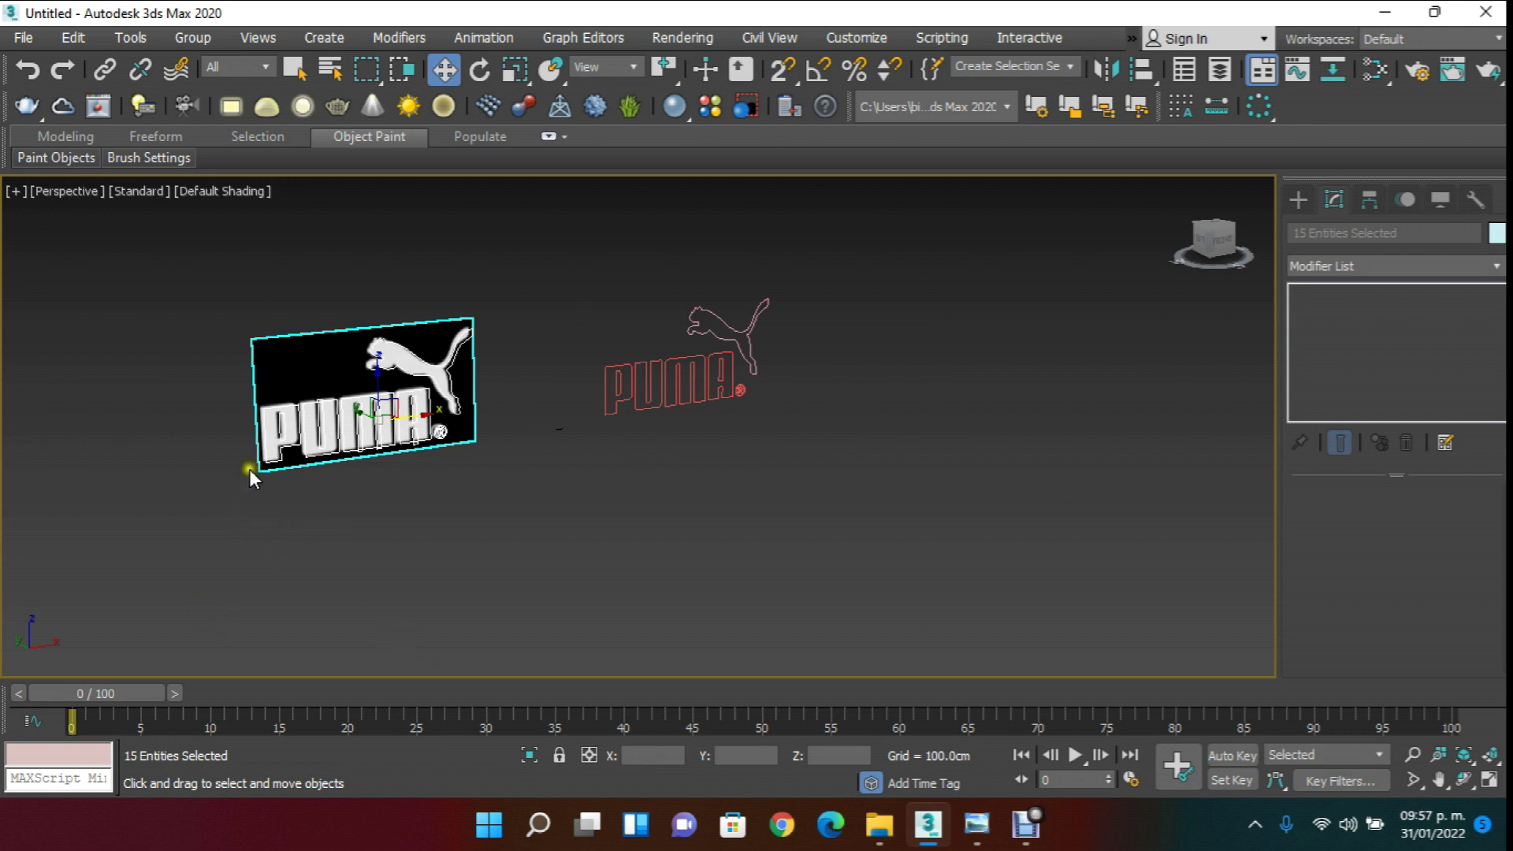
pyautogui.rightClick(289, 384)
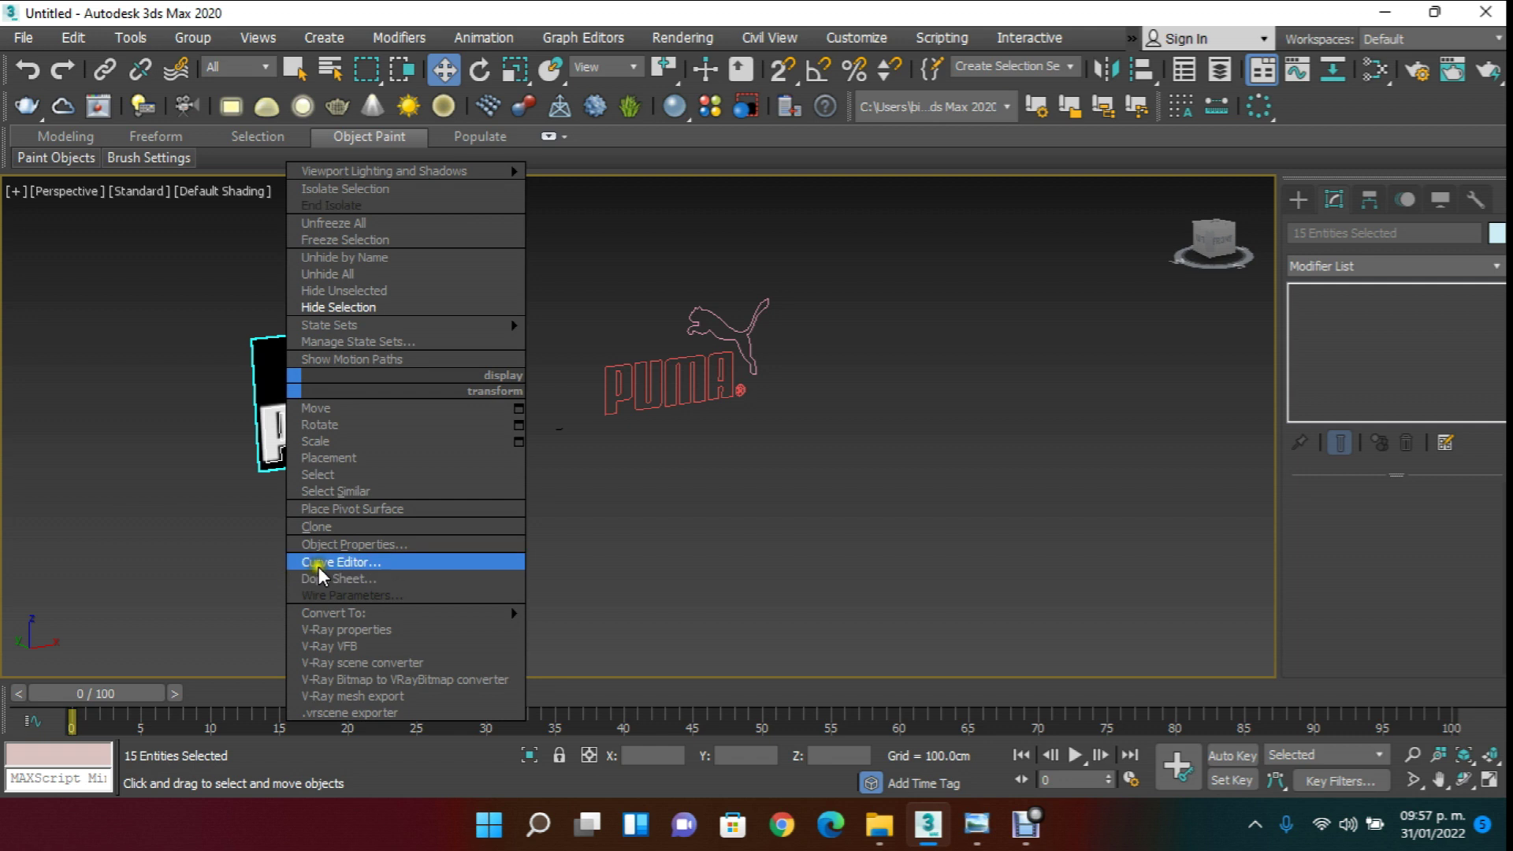
pyautogui.click(367, 311)
pyautogui.scroll(6, 588, 384)
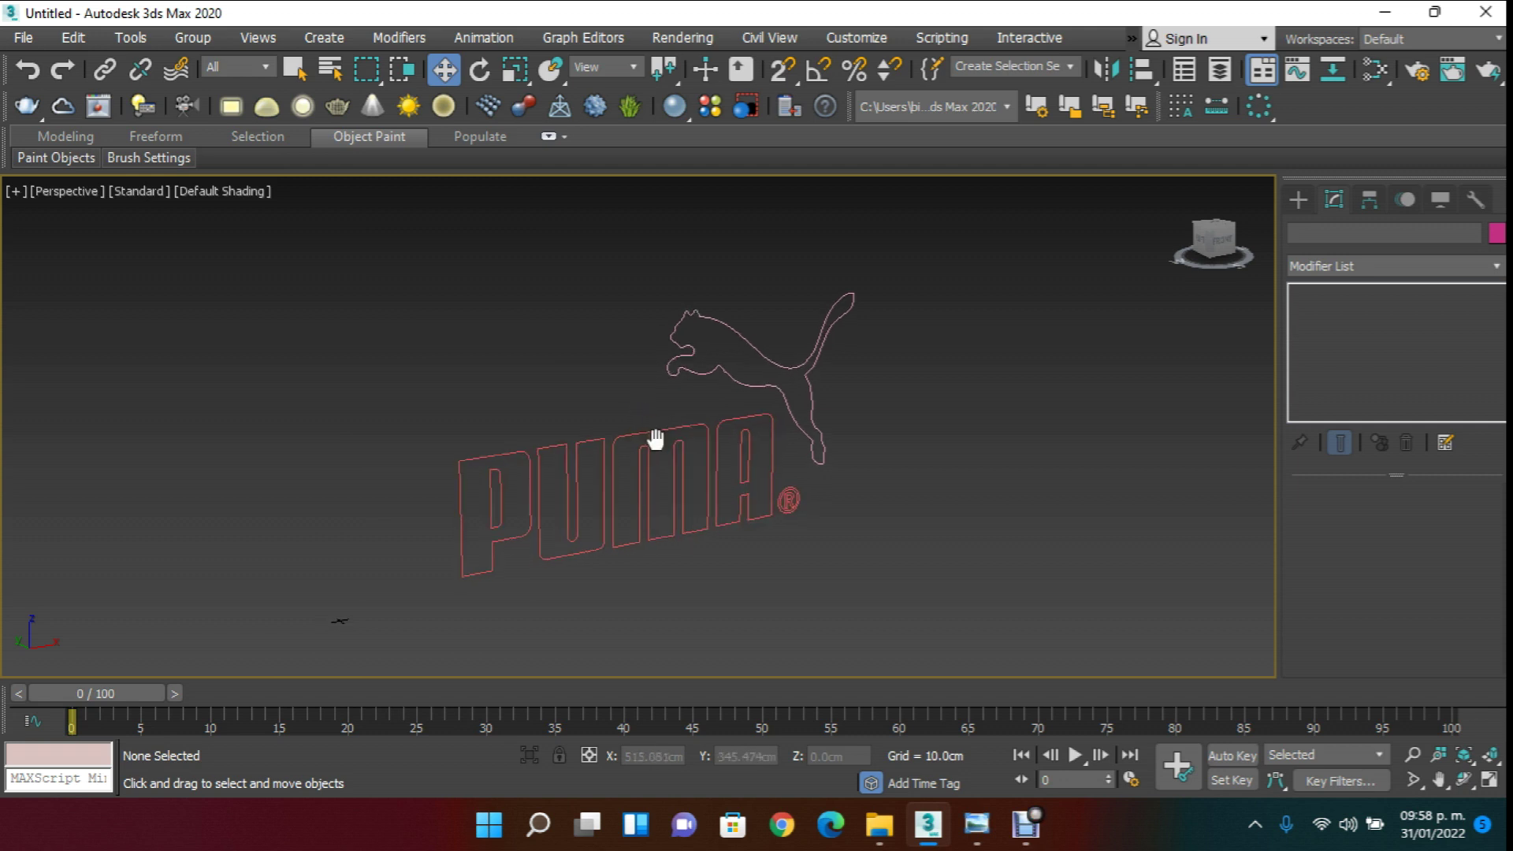
# - Extrude the PUMA lettering and trademark symbol spline by 10 cm
pyautogui.moveTo(650, 440); pyautogui.dragTo(689, 421, button='middle')
pyautogui.click(688, 426)
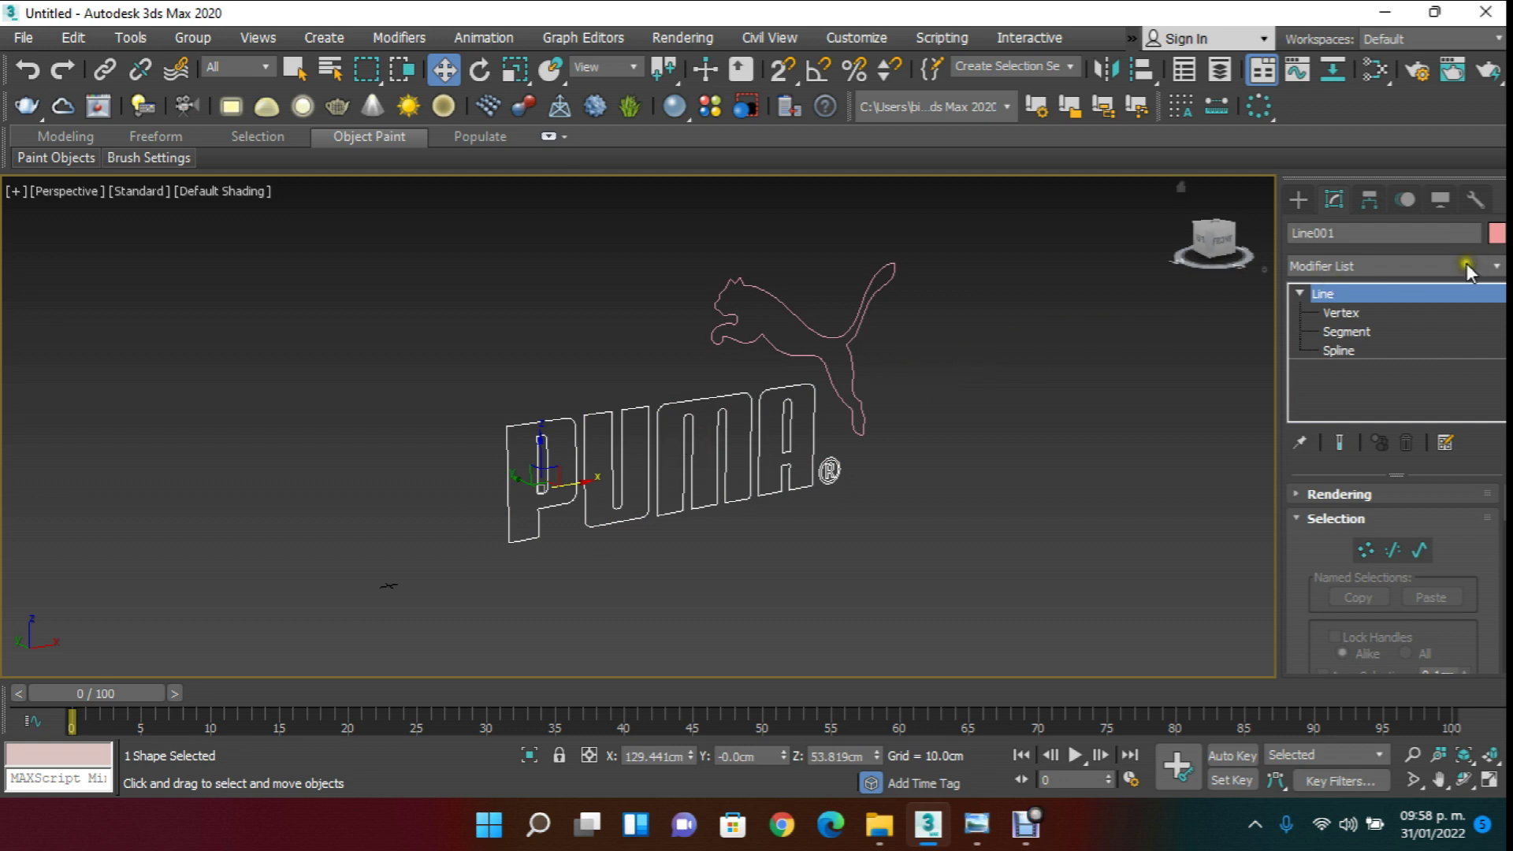
pyautogui.click(654, 366)
pyautogui.click(750, 425)
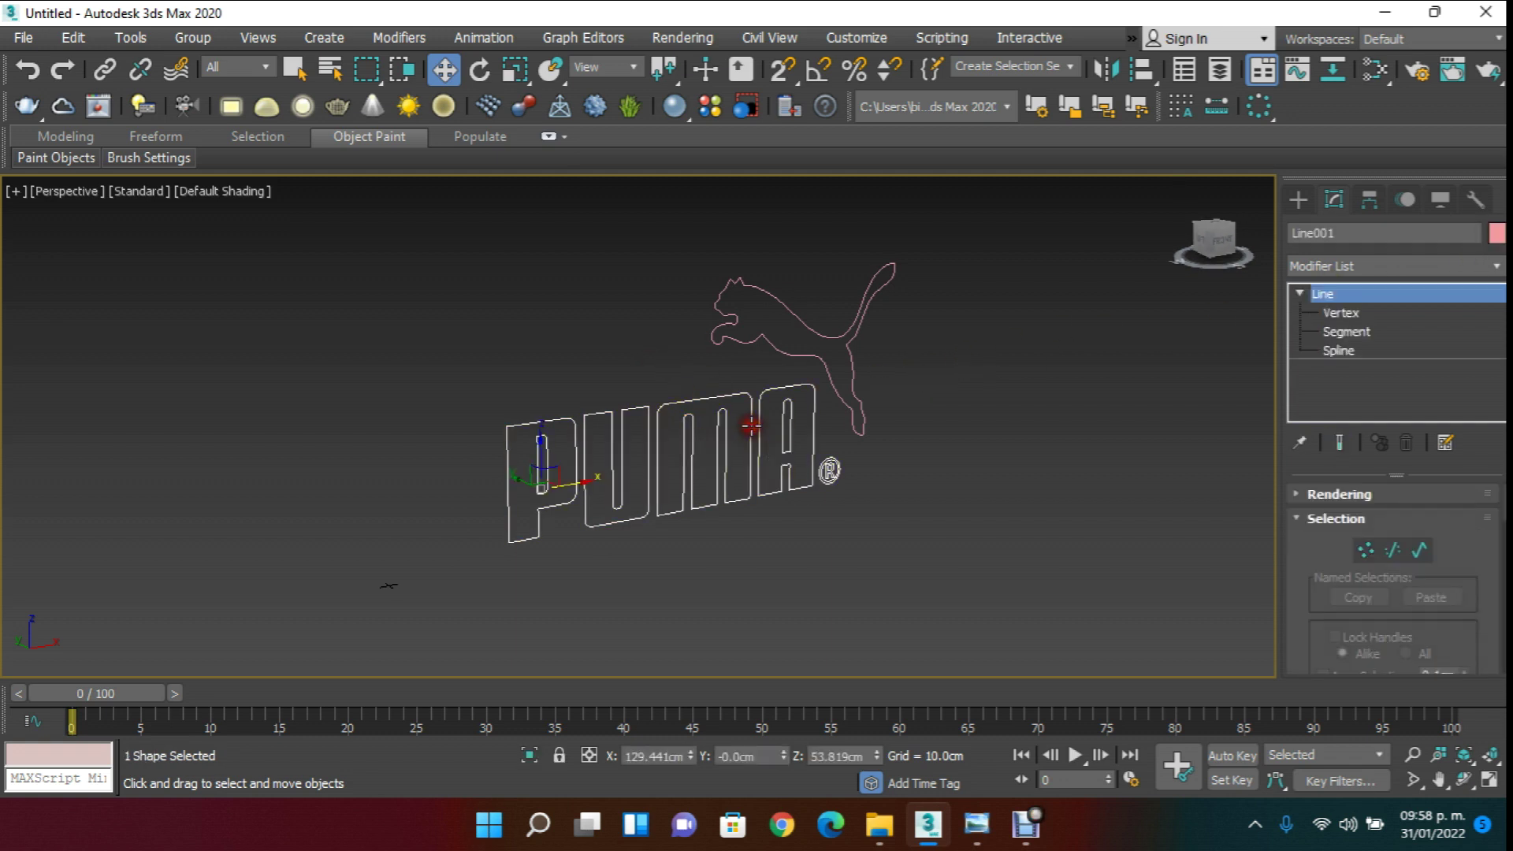
pyautogui.click(1351, 263)
pyautogui.write('ex')
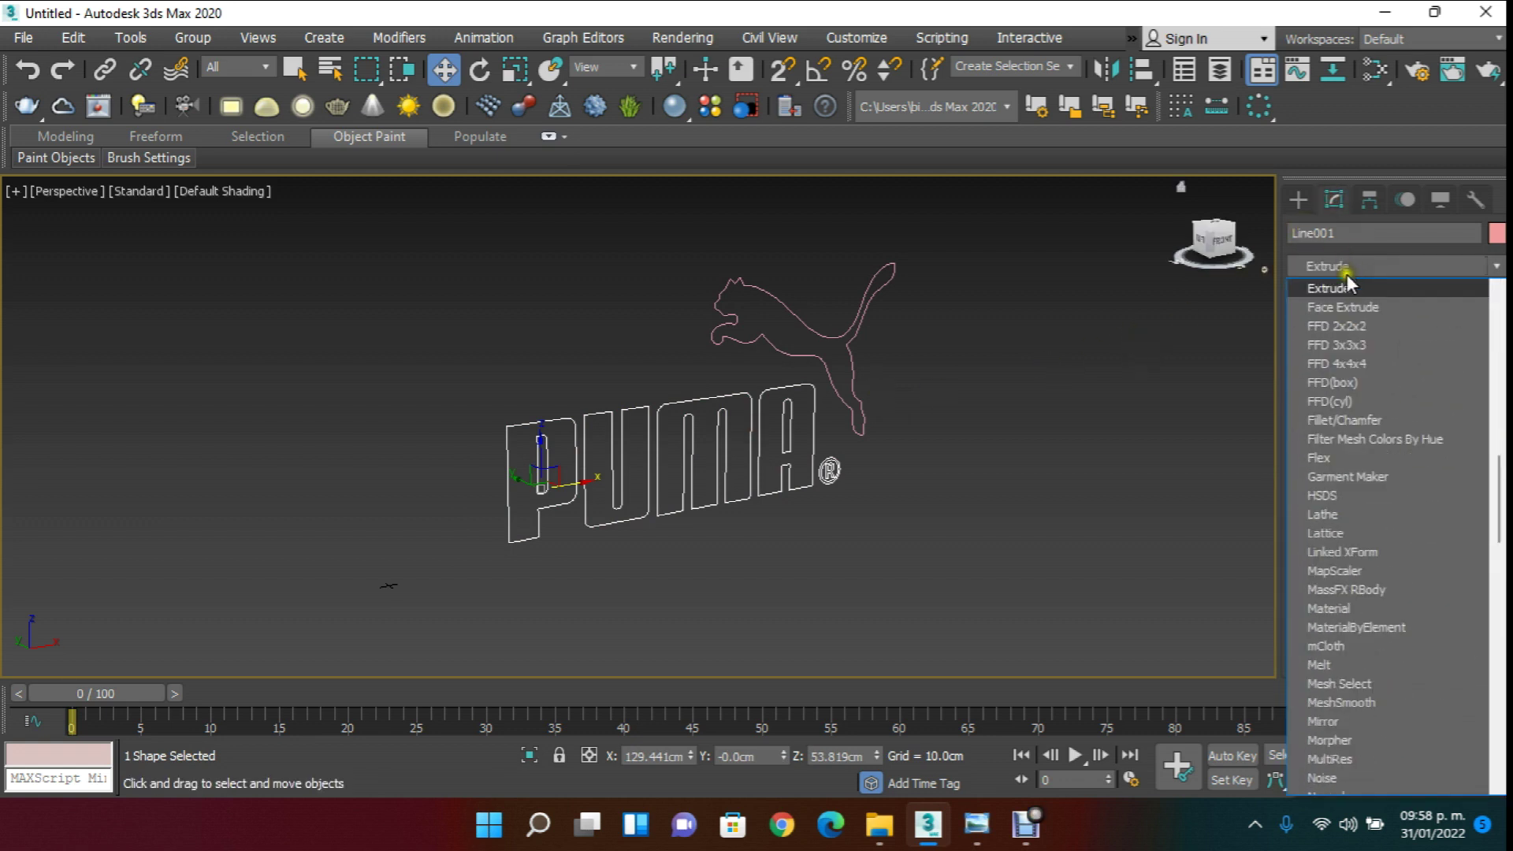
pyautogui.click(1332, 287)
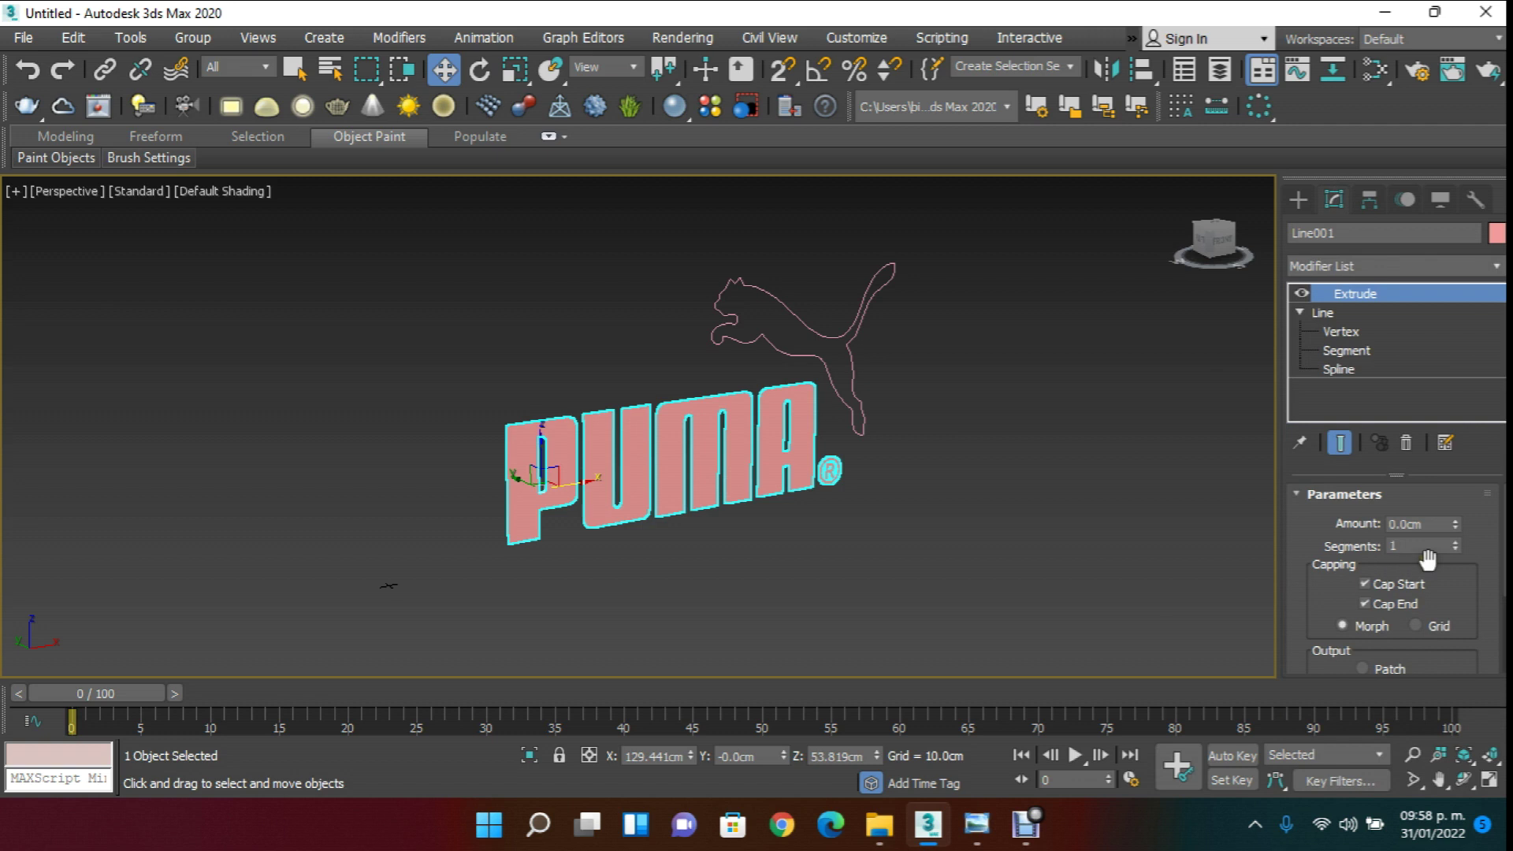
pyautogui.doubleClick(1410, 524)
pyautogui.write('10')
pyautogui.press('Return')
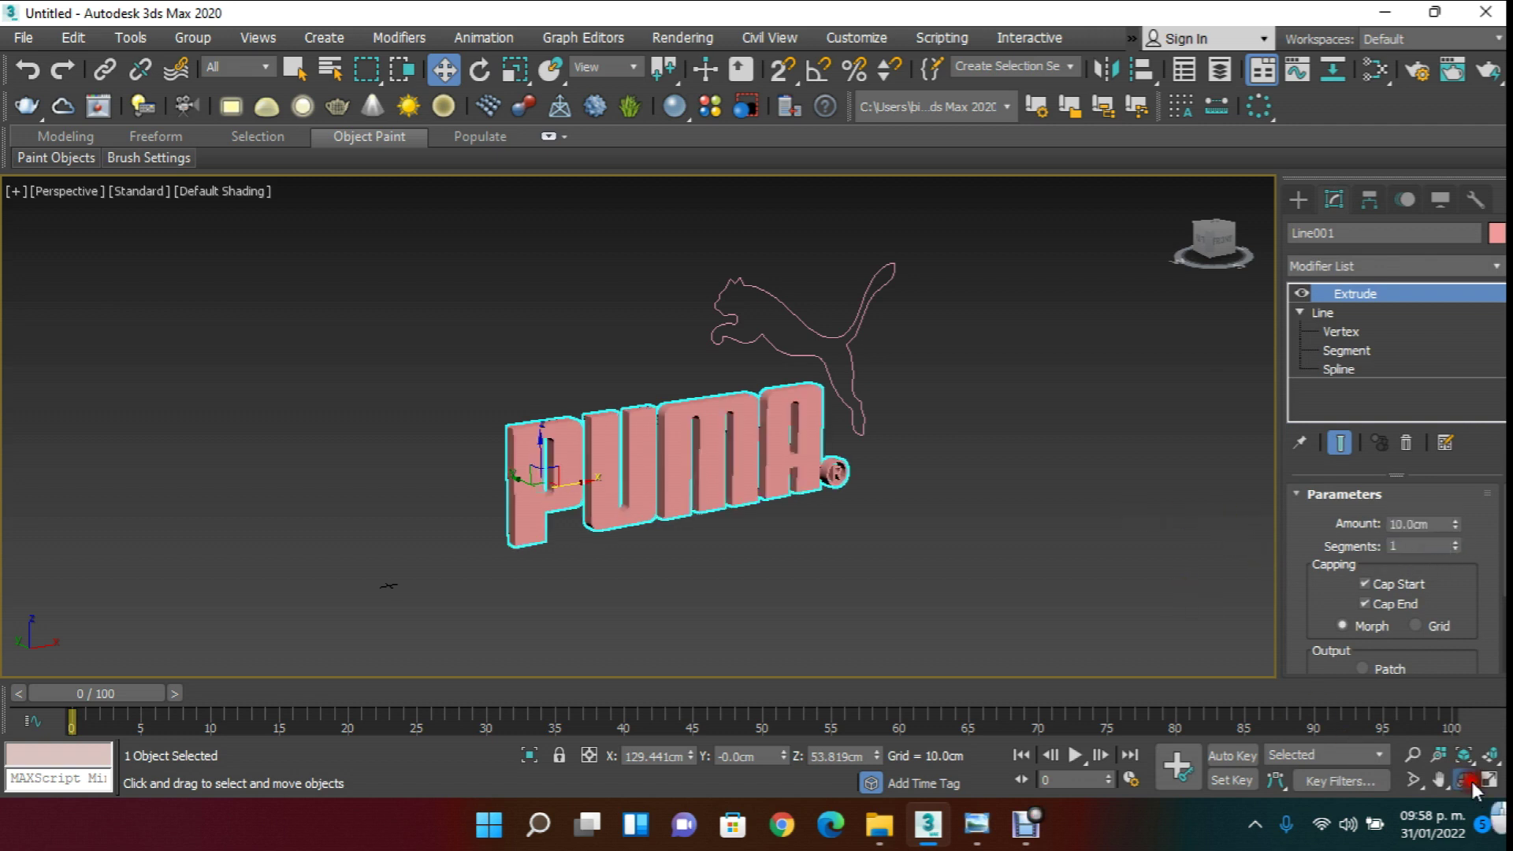
# - Apply an Extrude of 10 cm to the leaping puma outline above the lettering
pyautogui.click(1468, 781)
pyautogui.moveTo(666, 530); pyautogui.dragTo(687, 479)
pyautogui.scroll(5, 686, 467)
pyautogui.scroll(-6, 687, 478)
pyautogui.moveTo(719, 422); pyautogui.dragTo(551, 331)
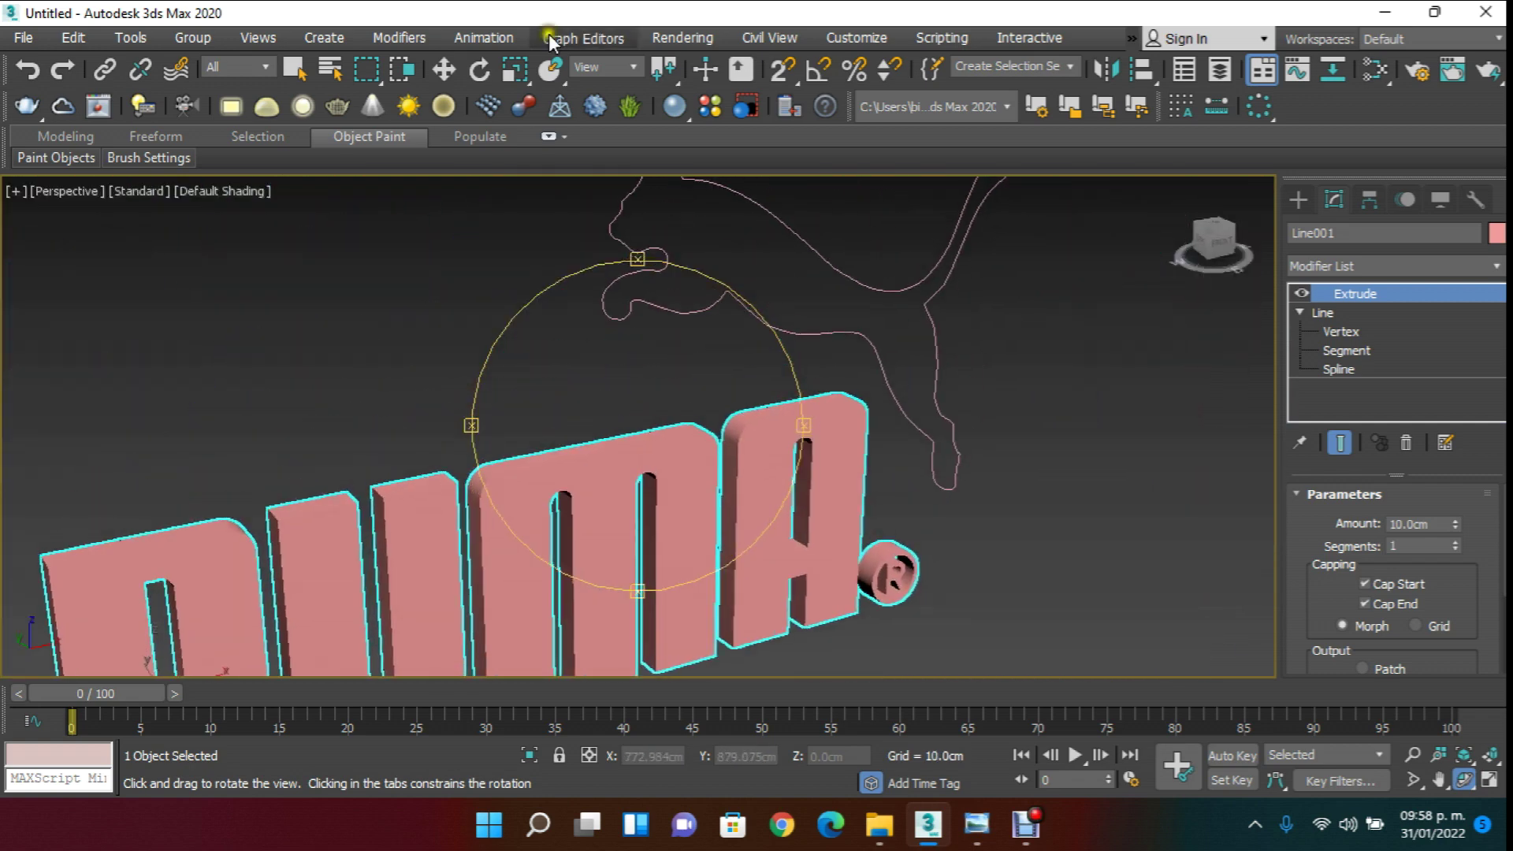
pyautogui.click(445, 71)
pyautogui.click(853, 296)
pyautogui.moveTo(880, 336); pyautogui.dragTo(863, 348, button='middle')
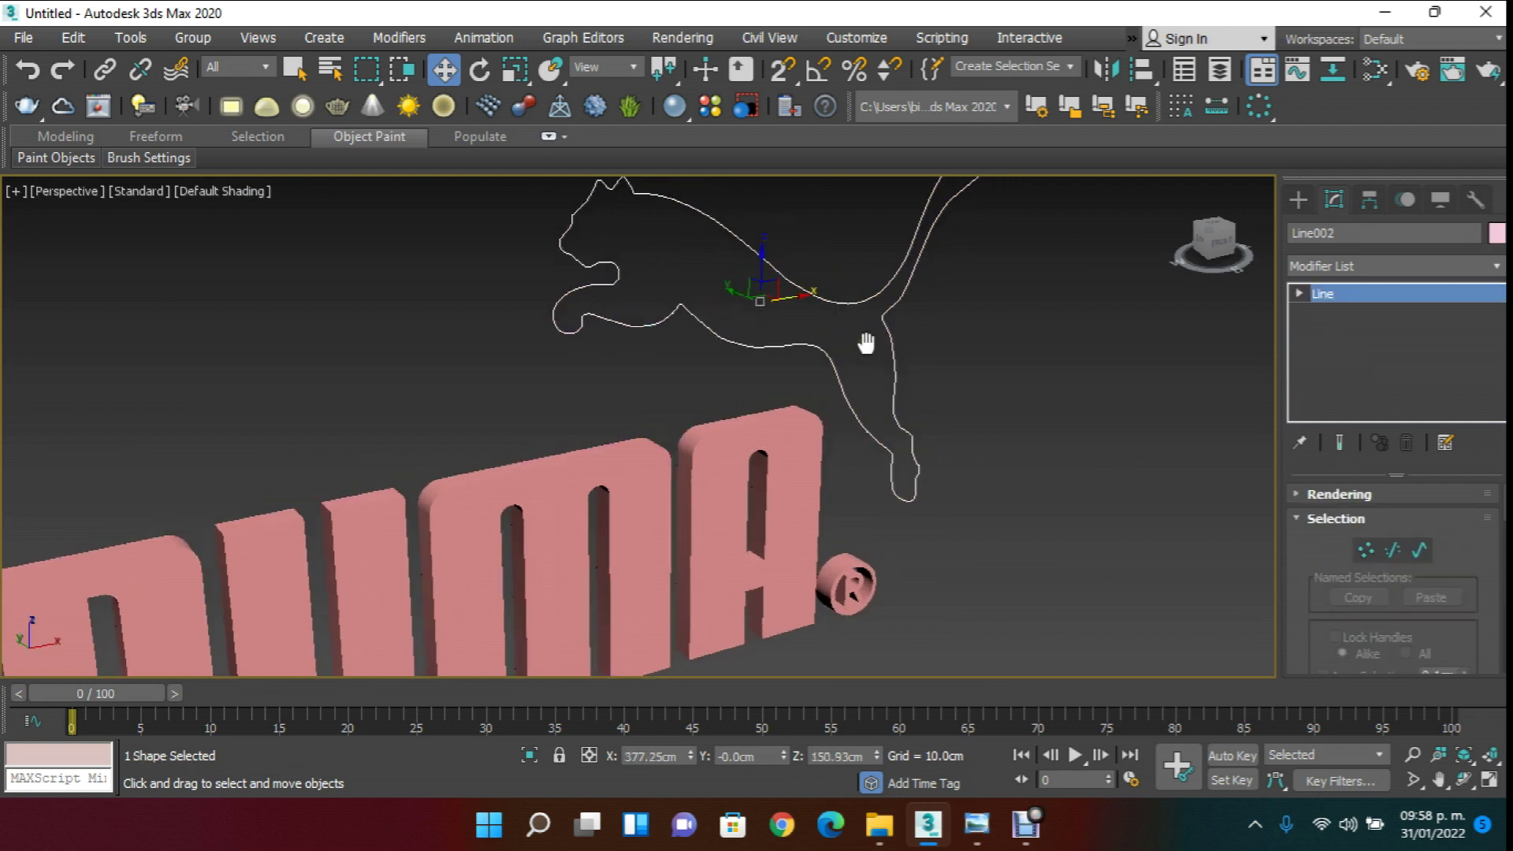
pyautogui.click(1388, 264)
pyautogui.write('ex')
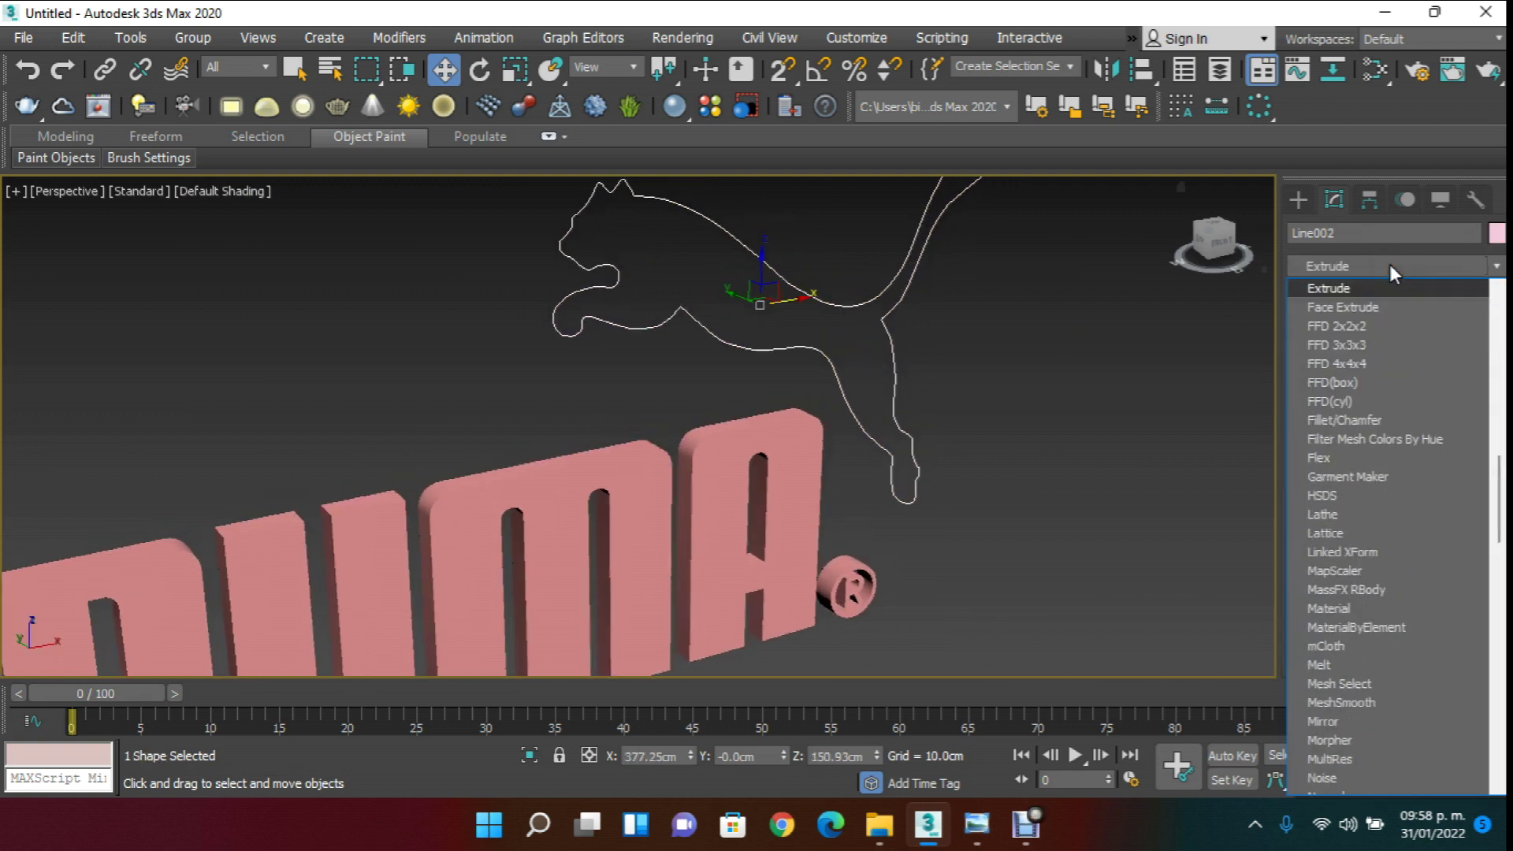
pyautogui.click(1368, 284)
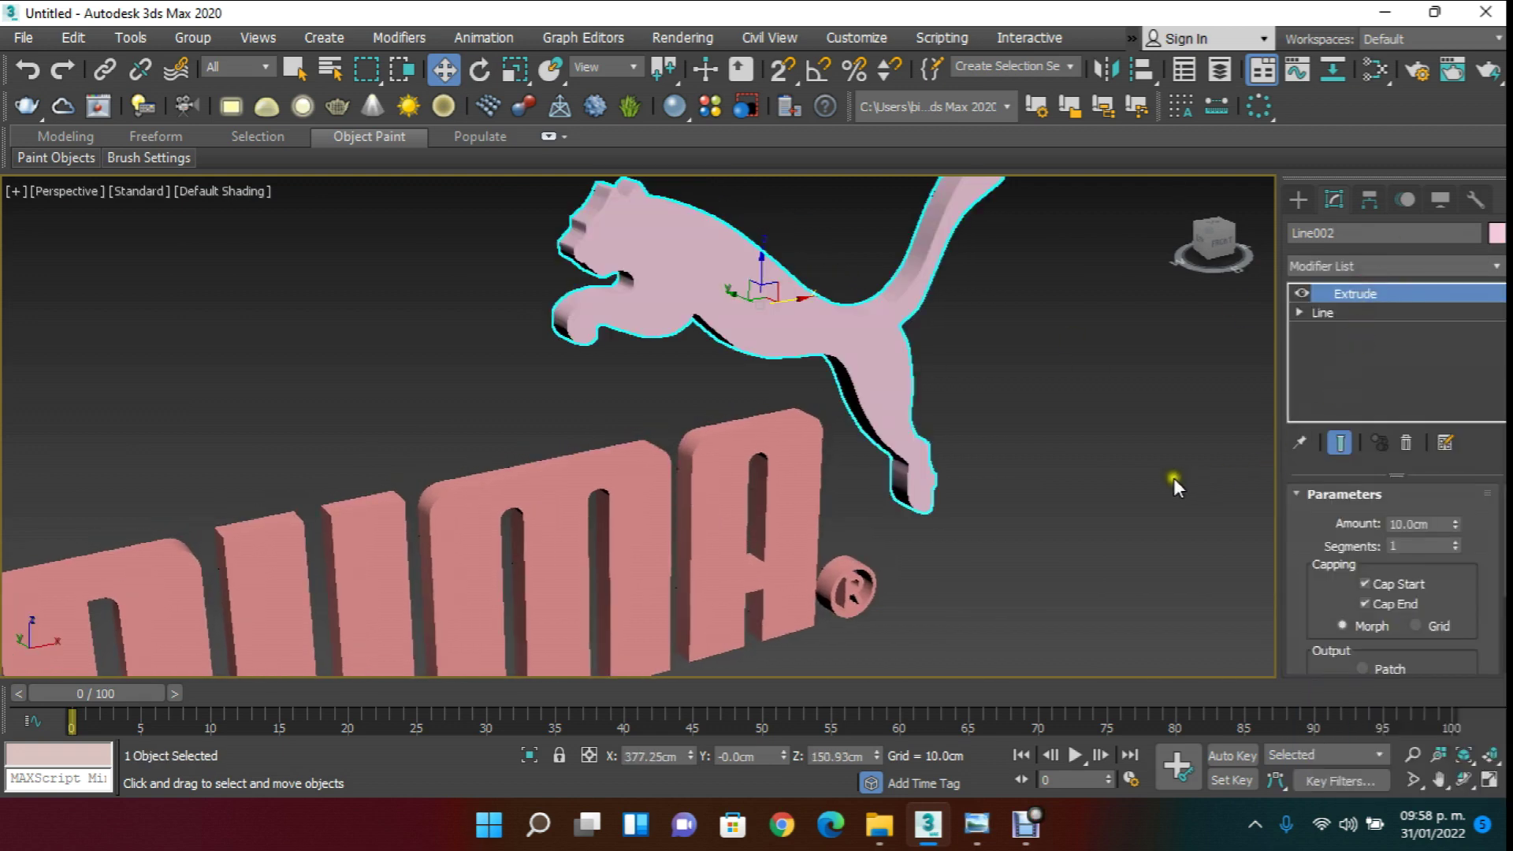
# - Deselect the puma figure and examine the extruded logo in the perspective view
pyautogui.moveTo(1174, 477); pyautogui.dragTo(1111, 438, button='middle')
pyautogui.scroll(-5, 994, 428)
pyautogui.click(984, 494)
pyautogui.moveTo(984, 494); pyautogui.dragTo(827, 403, button='middle')
pyautogui.scroll(2, 828, 404)
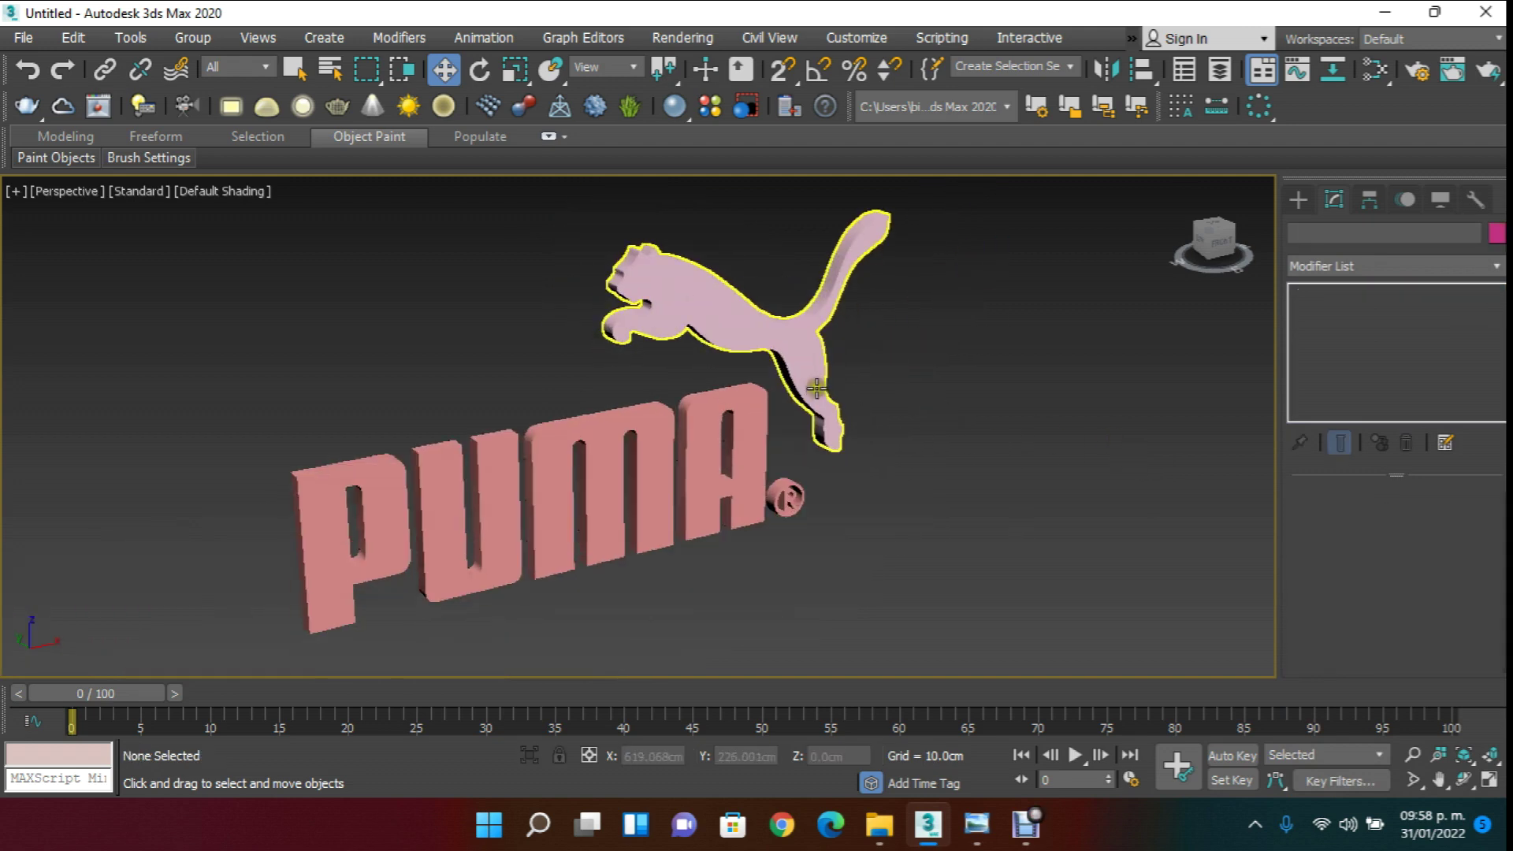
pyautogui.scroll(-2, 812, 391)
pyautogui.scroll(3, 812, 391)
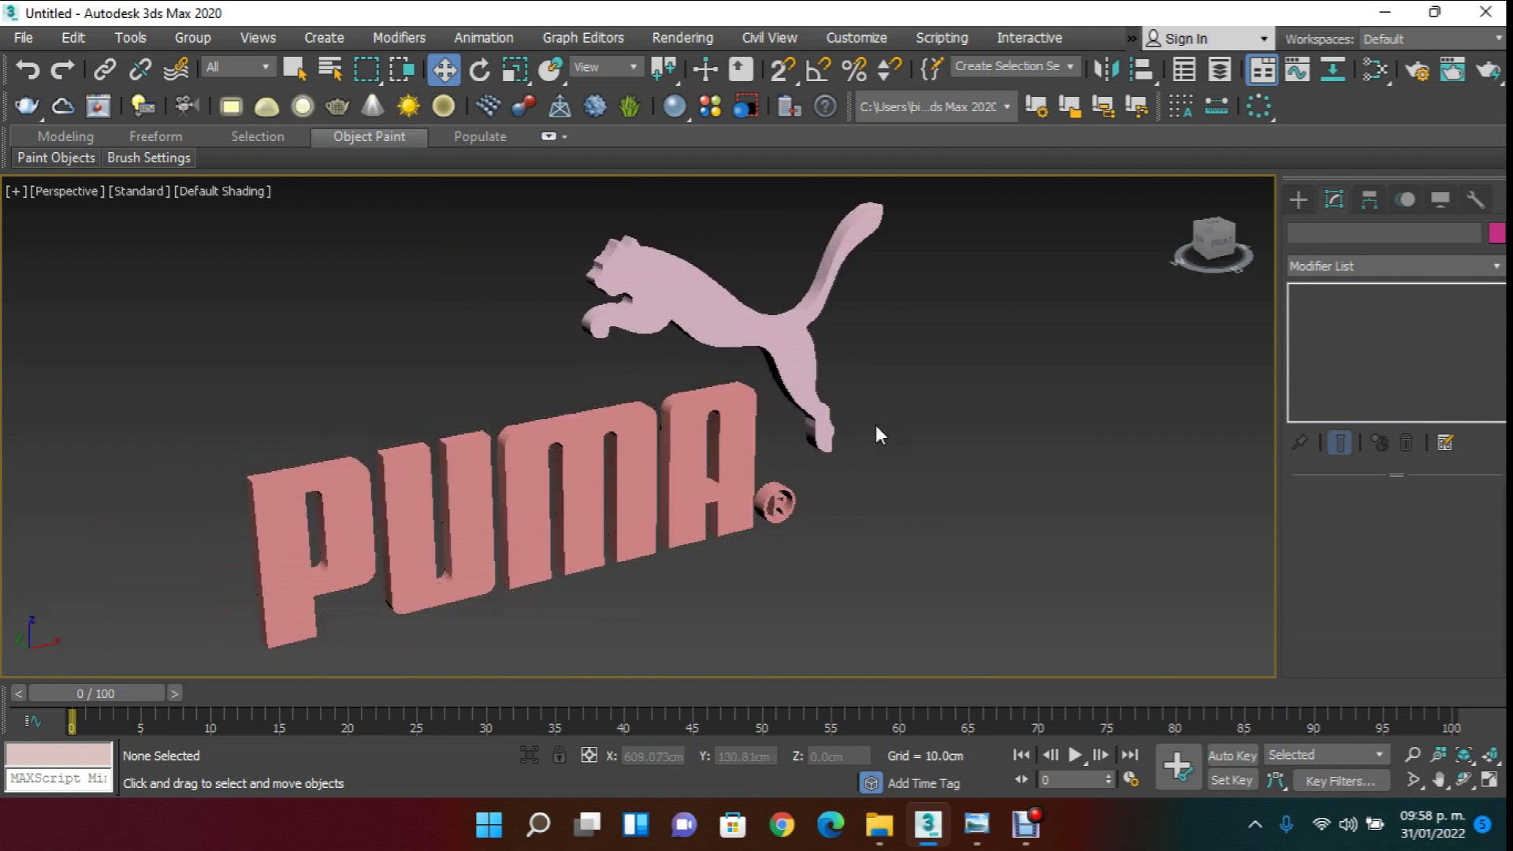
# - In the front view, draw a snapped box around the logo, about 1590 cm wide, 400 cm long and 430 cm high
pyautogui.press('f')
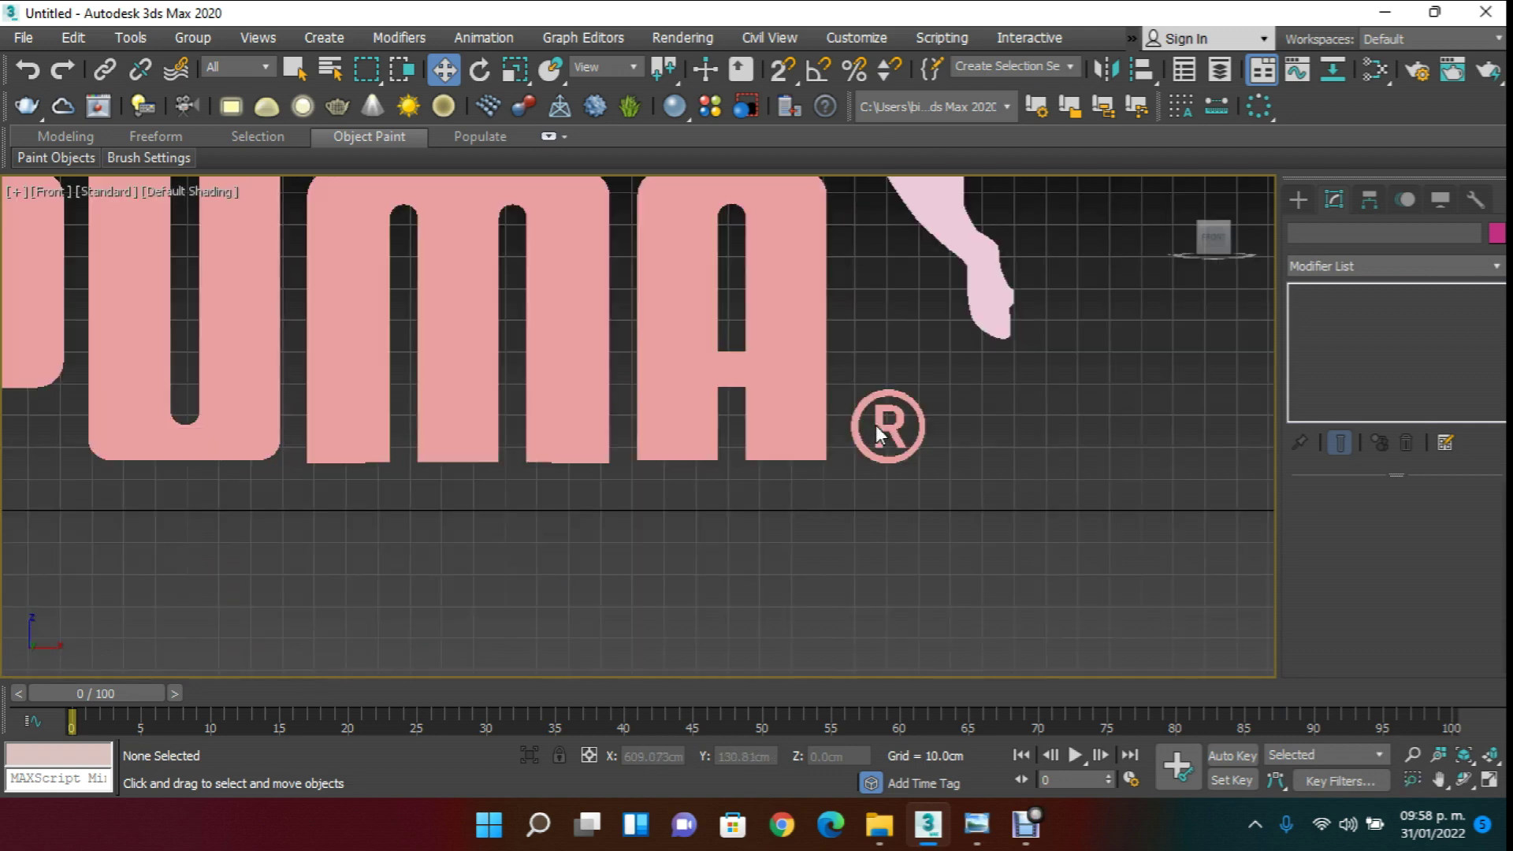
pyautogui.scroll(-5, 876, 424)
pyautogui.click(1298, 199)
pyautogui.moveTo(1049, 352); pyautogui.dragTo(1009, 381, button='middle')
pyautogui.click(1298, 231)
pyautogui.click(1348, 333)
pyautogui.scroll(-3, 464, 372)
pyautogui.press('s')
pyautogui.moveTo(169, 225); pyautogui.dragTo(1063, 448)
pyautogui.click(1276, 276)
pyautogui.click(1333, 202)
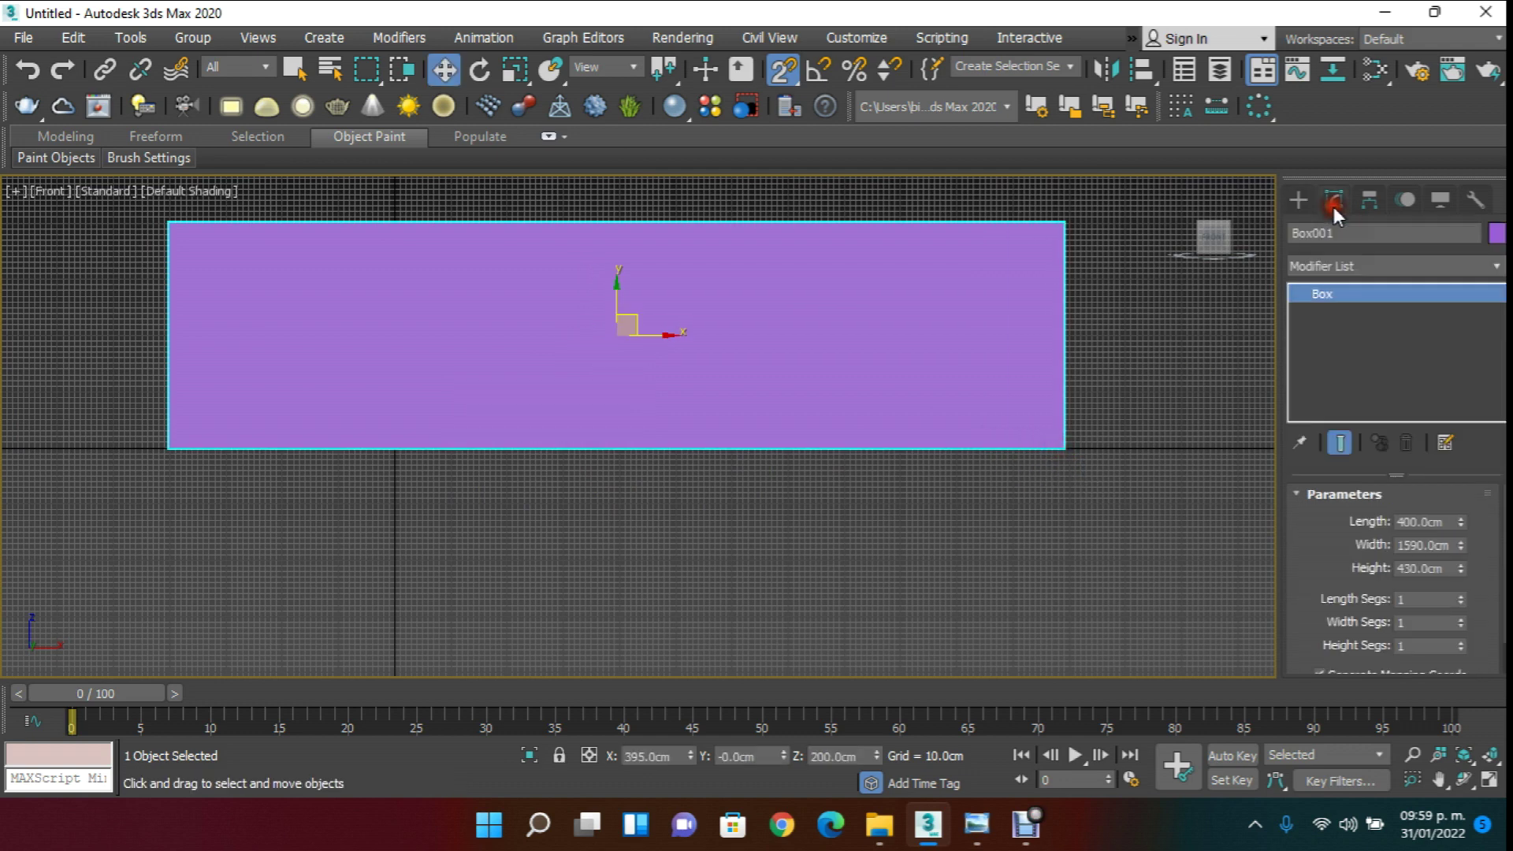
# - Set the box's width to 1200 cm and its height to 20 cm
pyautogui.doubleClick(1452, 544)
pyautogui.write('1200')
pyautogui.press('Return')
pyautogui.press('Tab')
pyautogui.write('20')
pyautogui.press('Return')
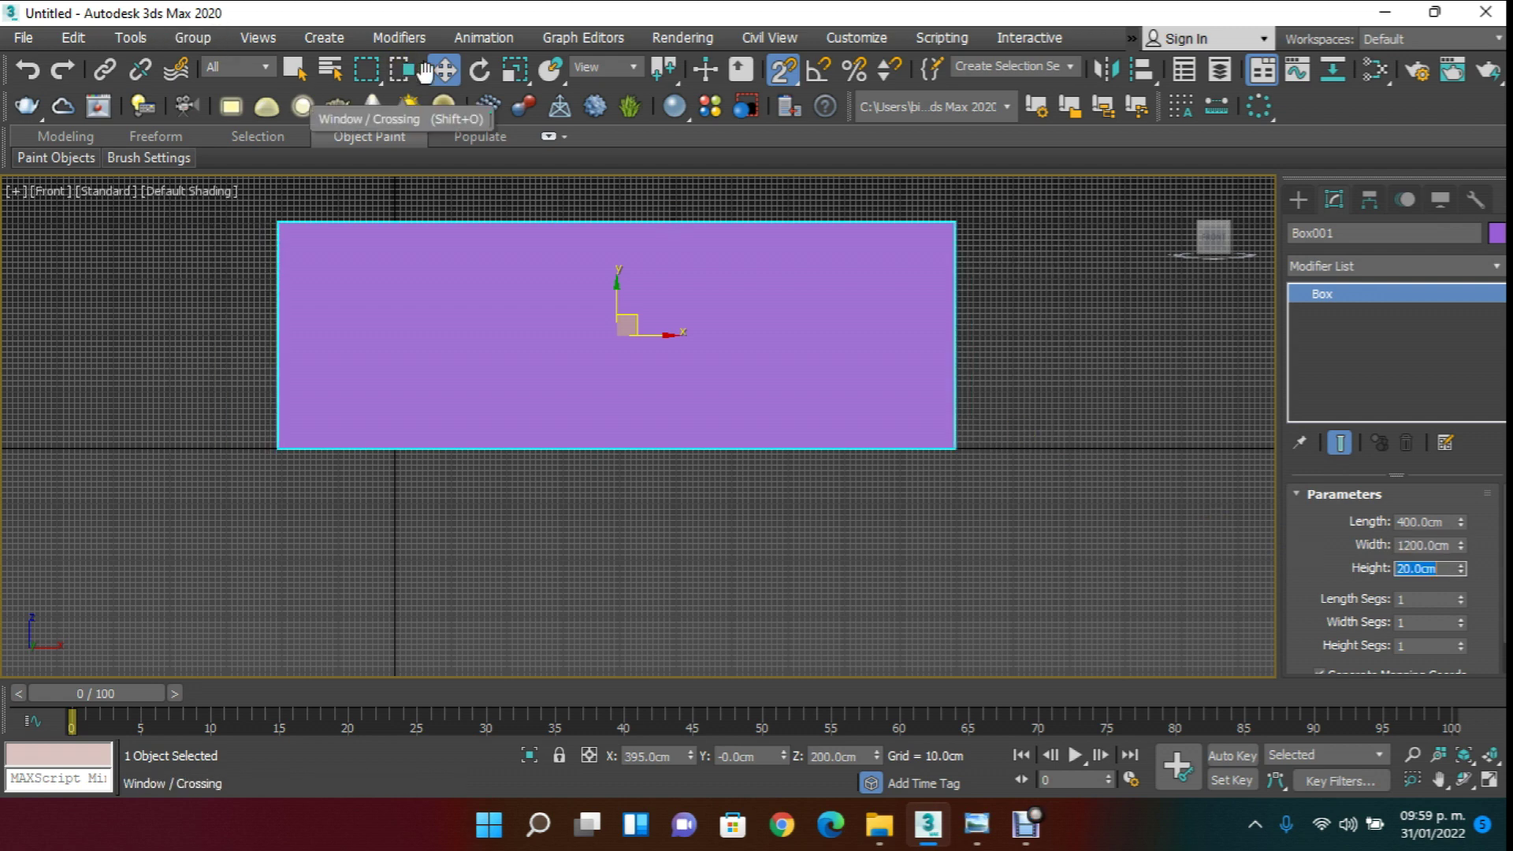
# - Move the box about 20.8 cm along Y so it stands as a wall behind the logo
pyautogui.press('t')
pyautogui.moveTo(722, 491); pyautogui.dragTo(765, 448)
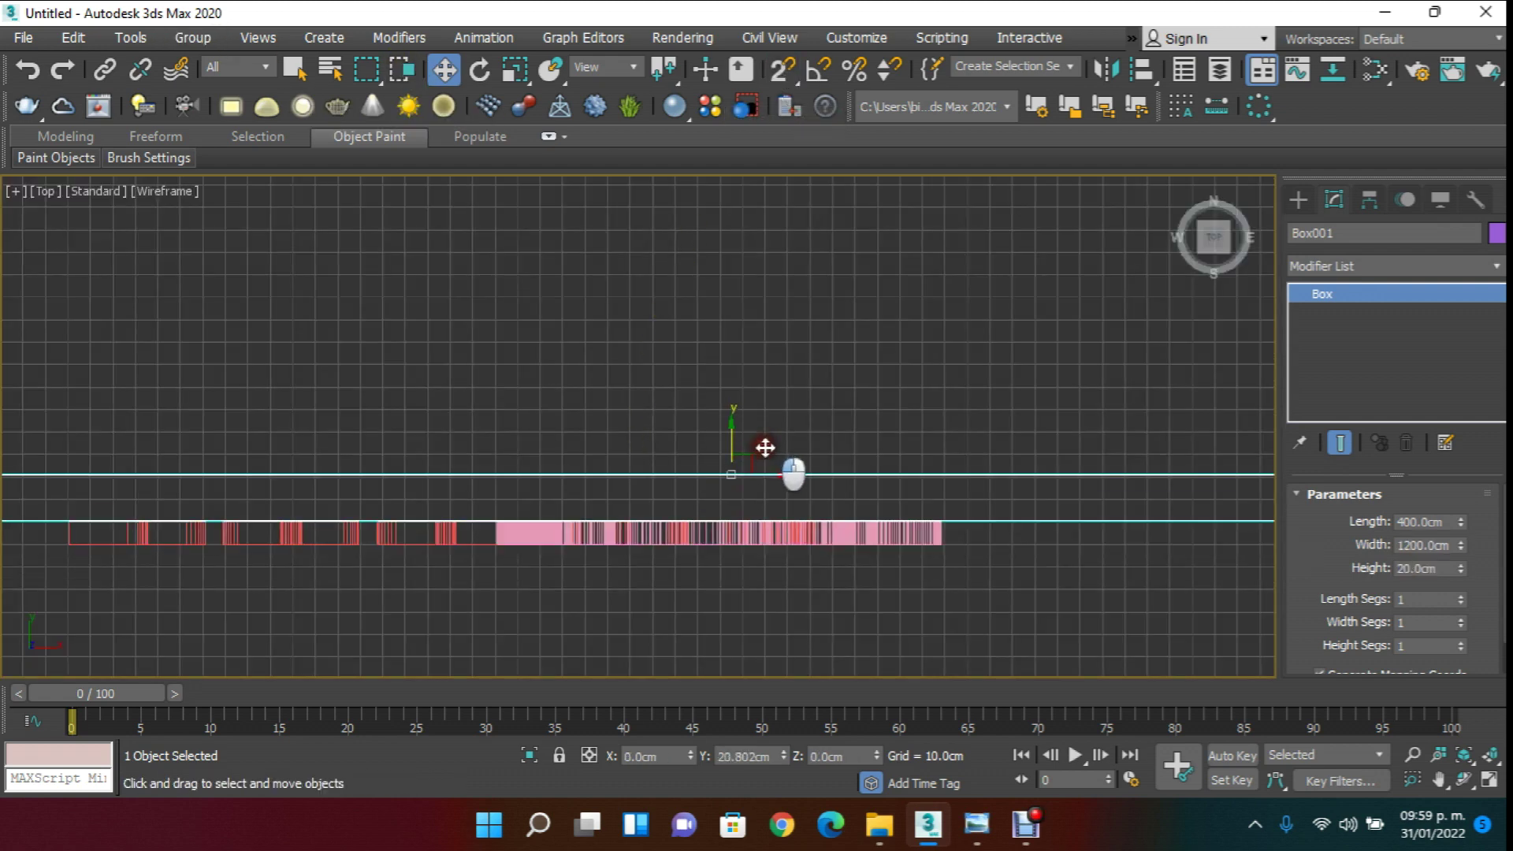
pyautogui.press('p')
pyautogui.scroll(-3, 749, 457)
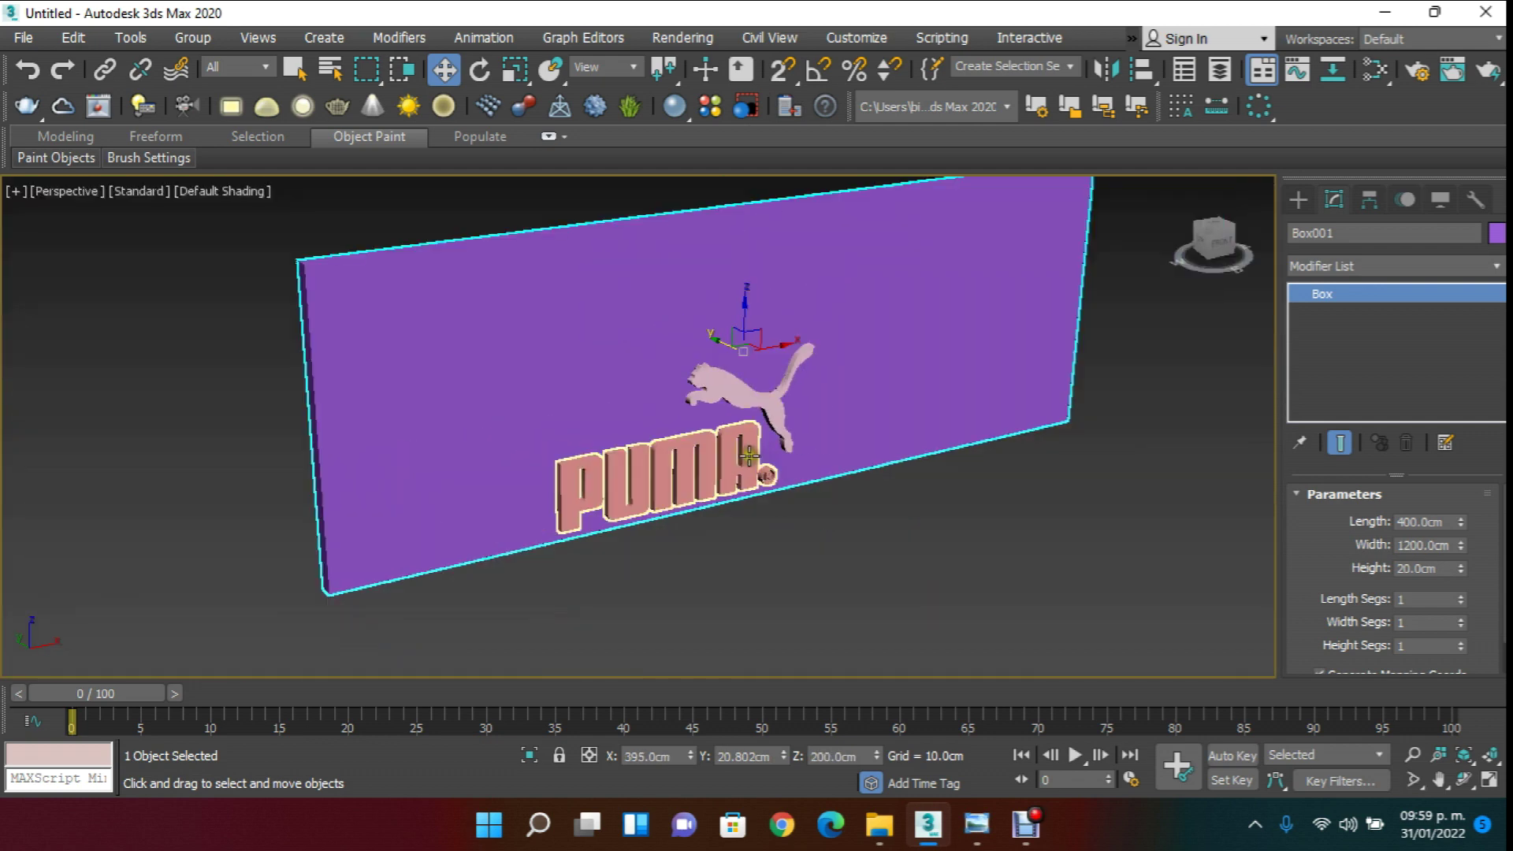
# - Select the lettering and the puma figure together and move them up and toward the middle of the wall
pyautogui.click(768, 483)
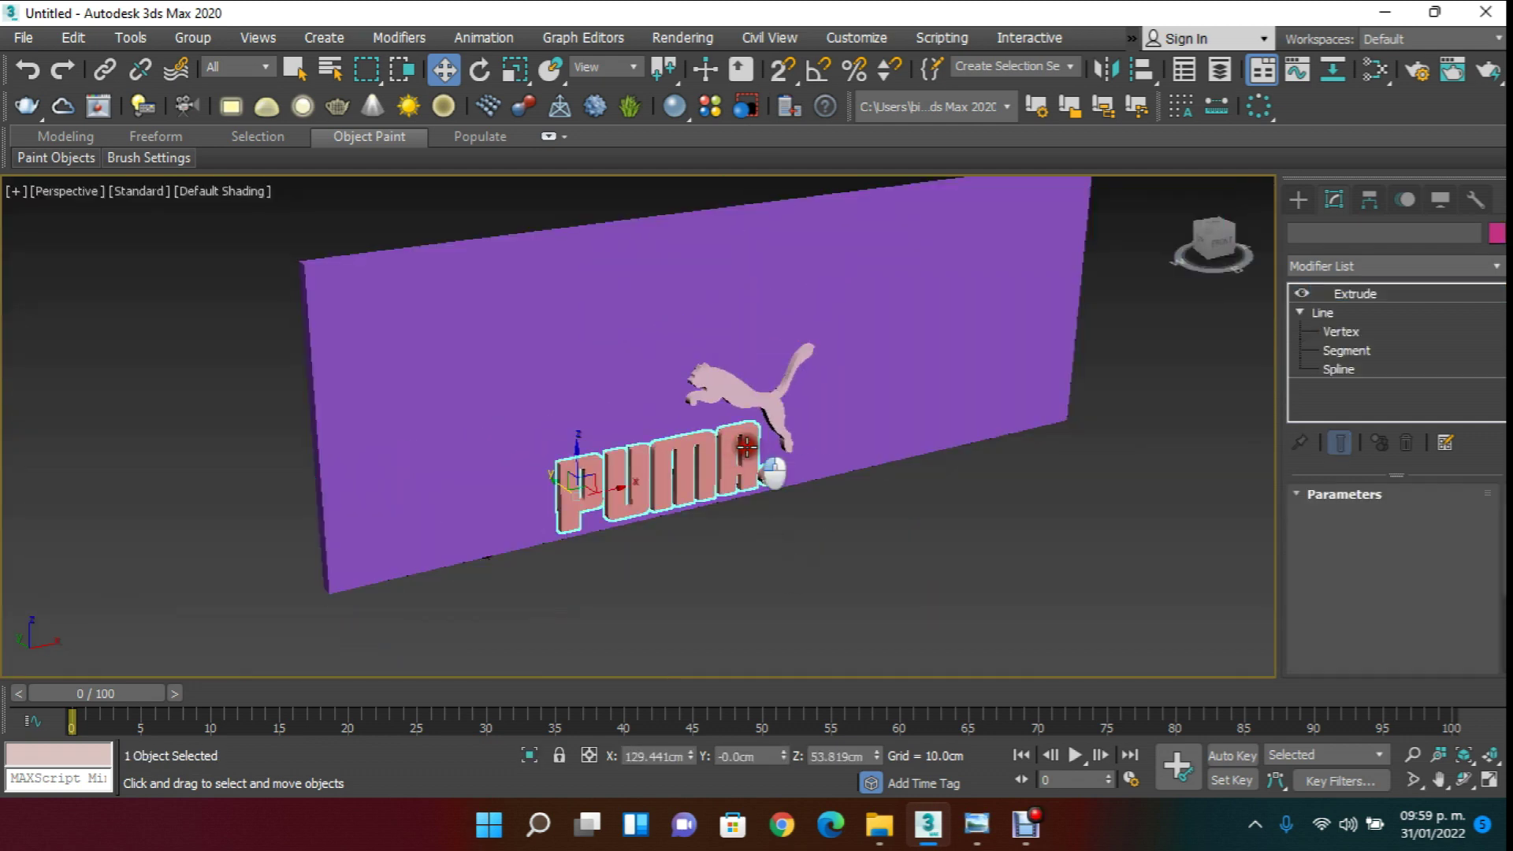
pyautogui.scroll(3, 747, 411)
pyautogui.keyDown('ctrl'); pyautogui.click(719, 354); pyautogui.keyUp('ctrl')
pyautogui.scroll(-3, 716, 409)
pyautogui.moveTo(703, 391); pyautogui.dragTo(807, 295)
pyautogui.press('f')
pyautogui.press('p')
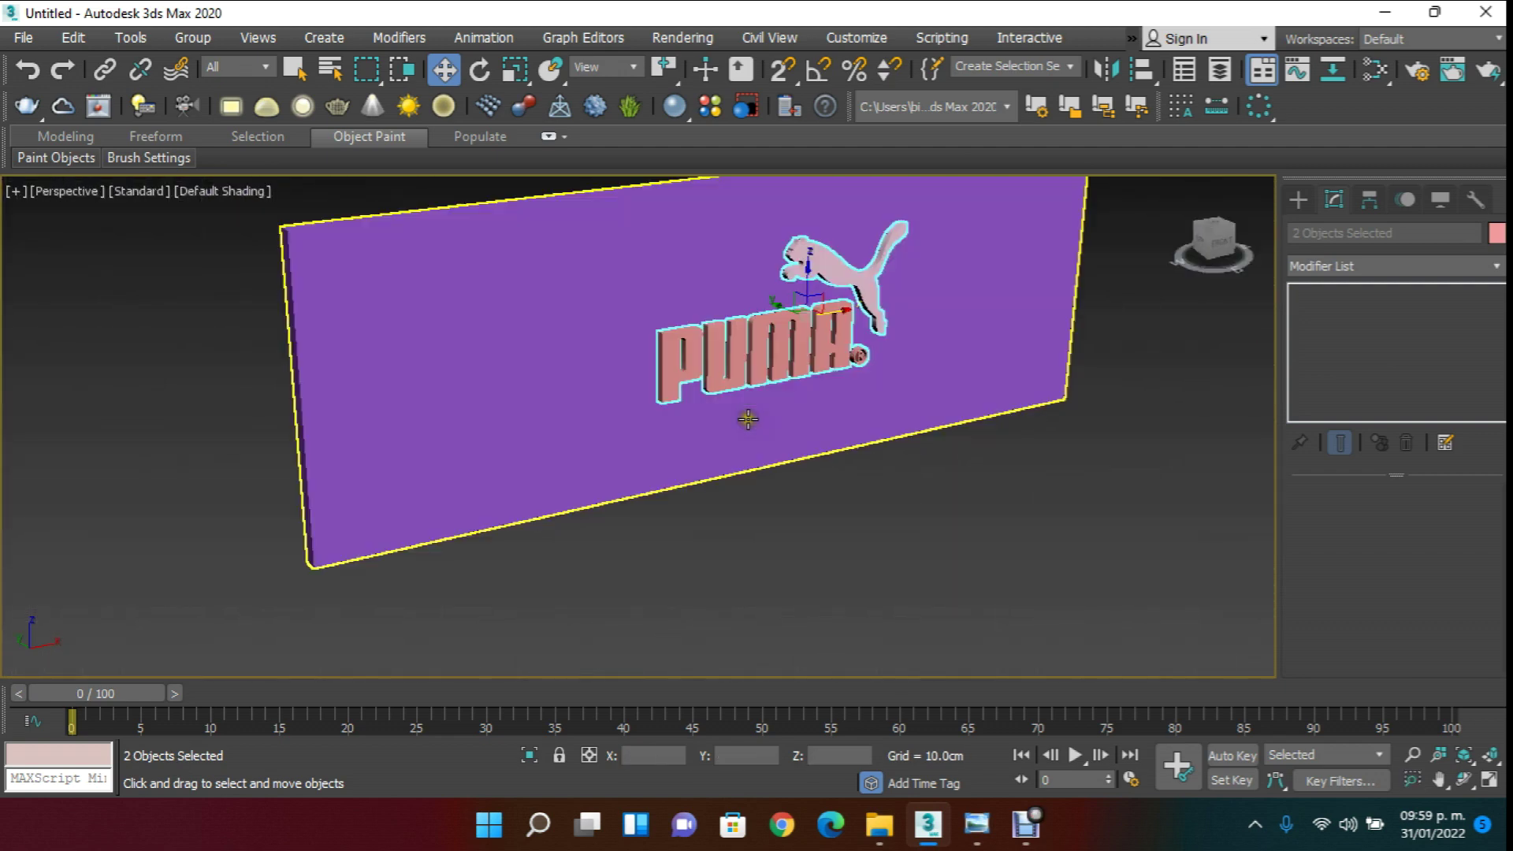
# - Place a VRayPlane on the ground in front of the wall
pyautogui.click(1297, 204)
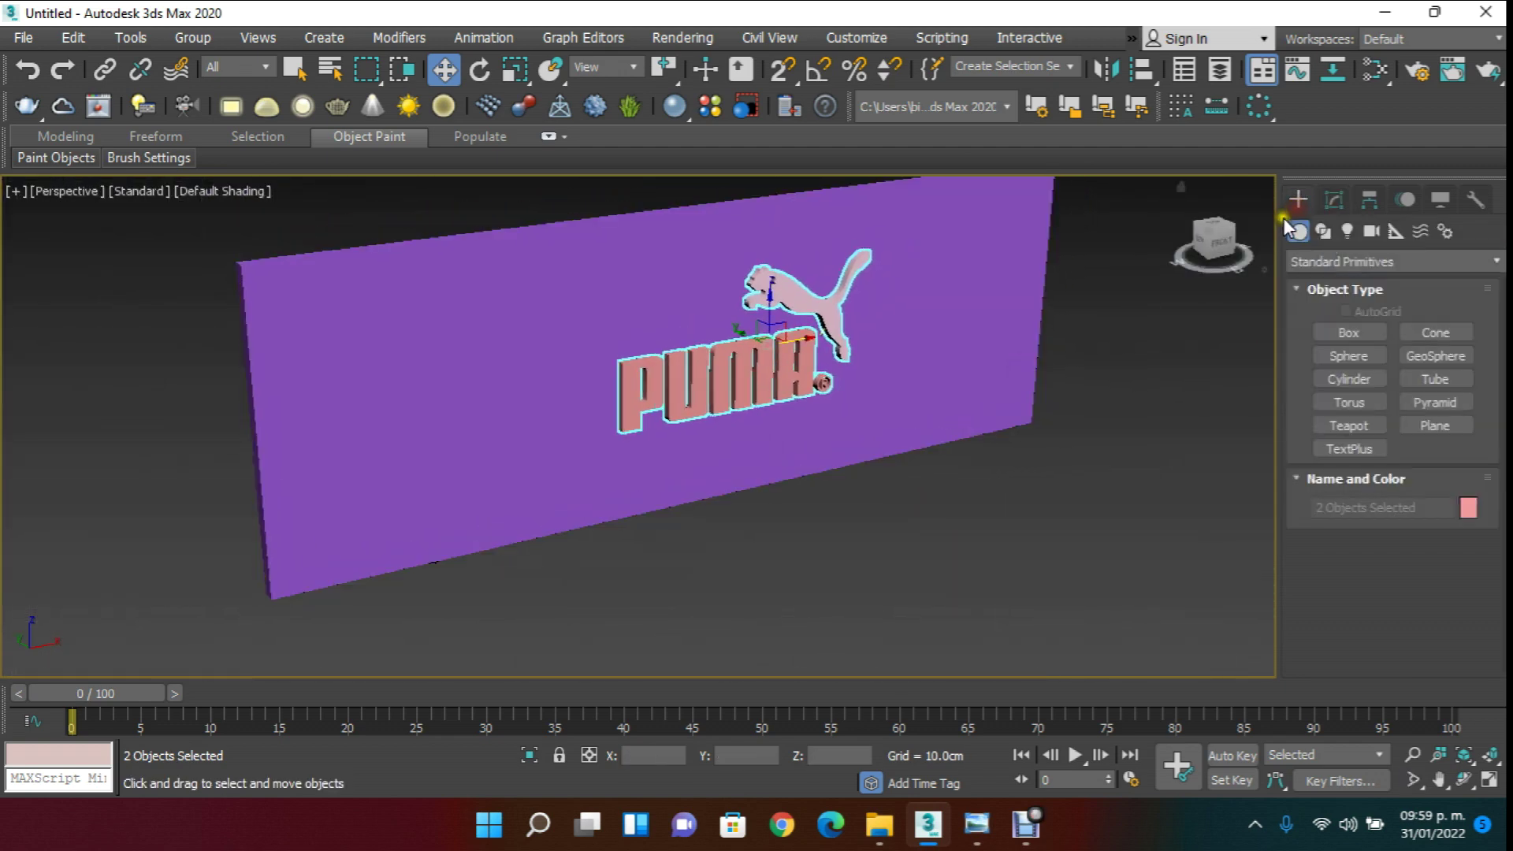
pyautogui.click(1326, 261)
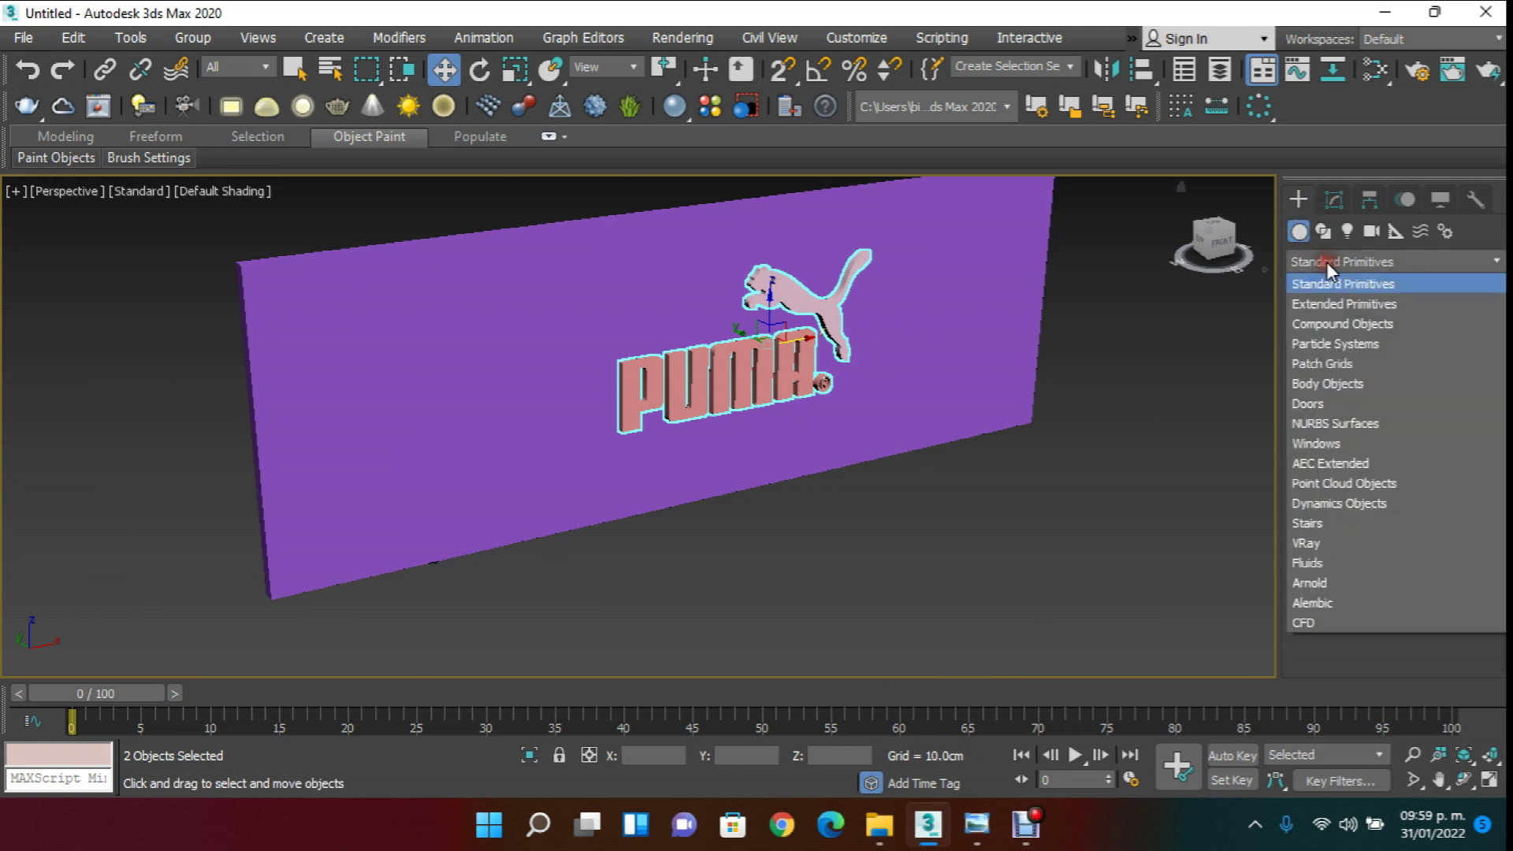
pyautogui.click(1316, 544)
pyautogui.click(1465, 386)
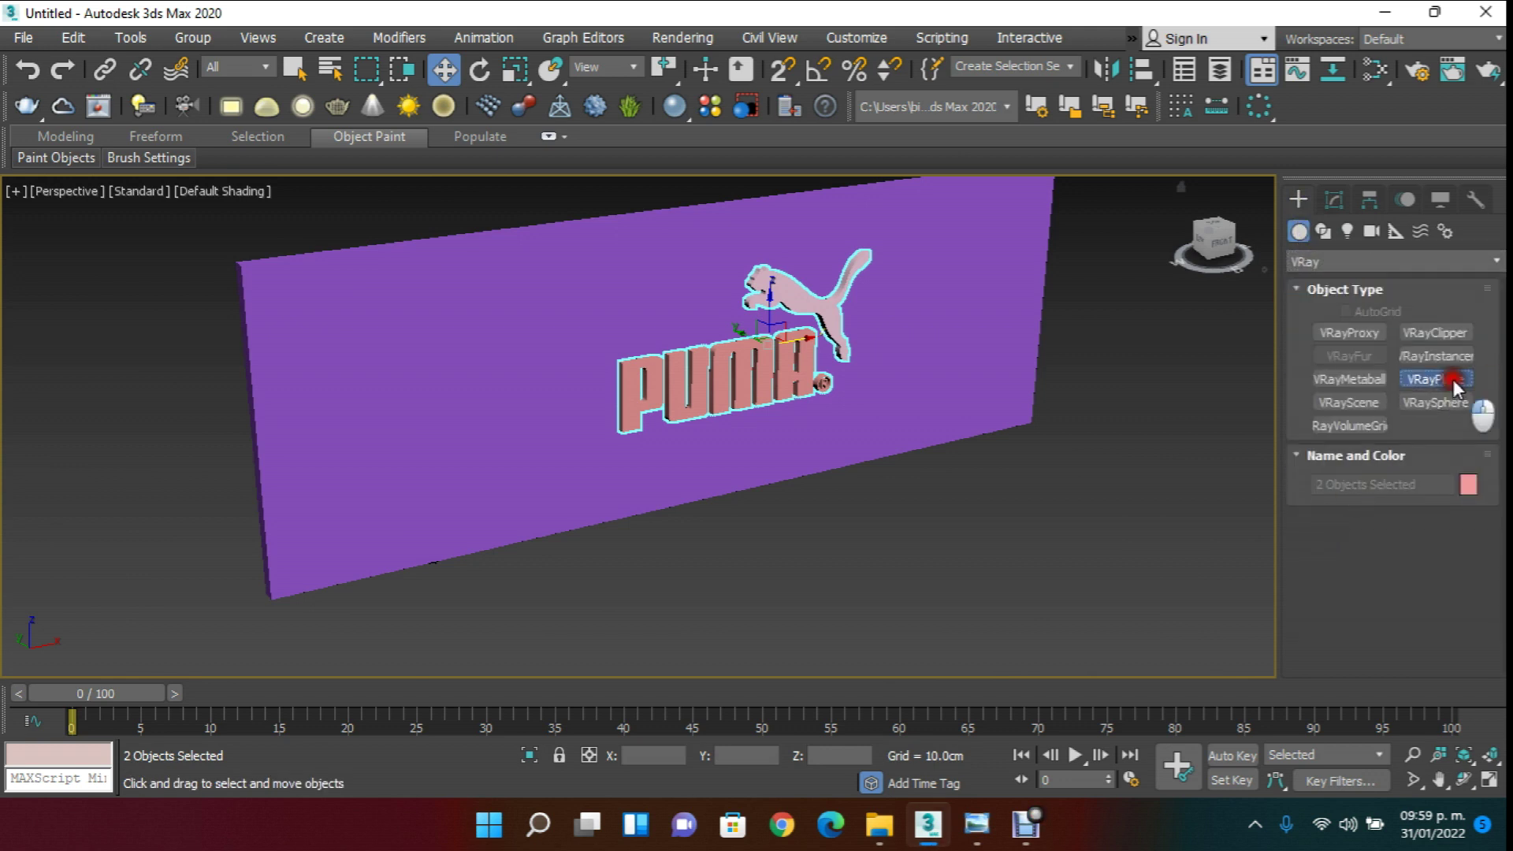
pyautogui.click(994, 513)
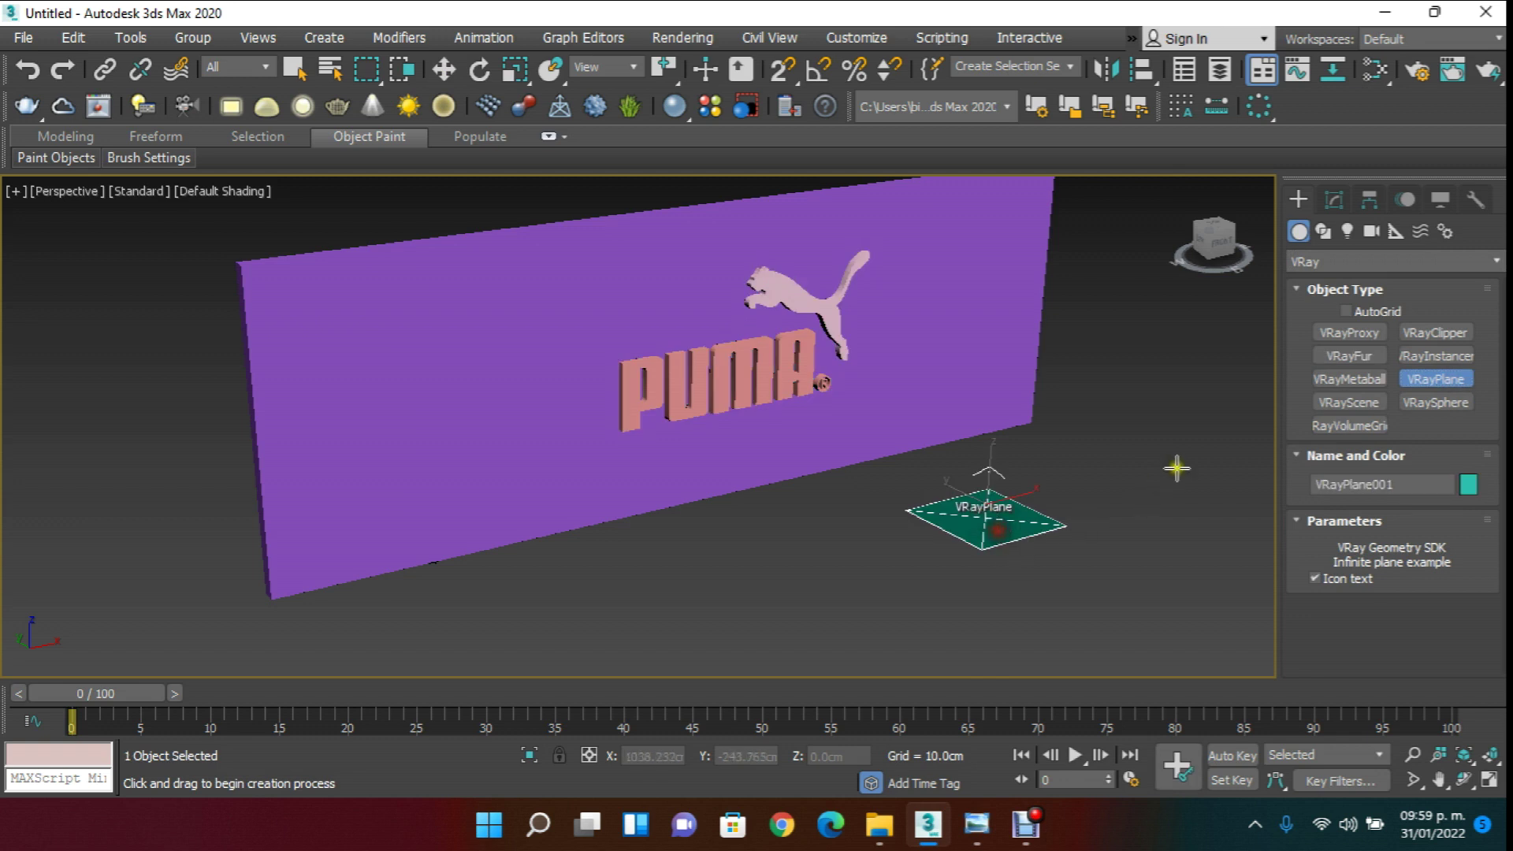
pyautogui.click(443, 69)
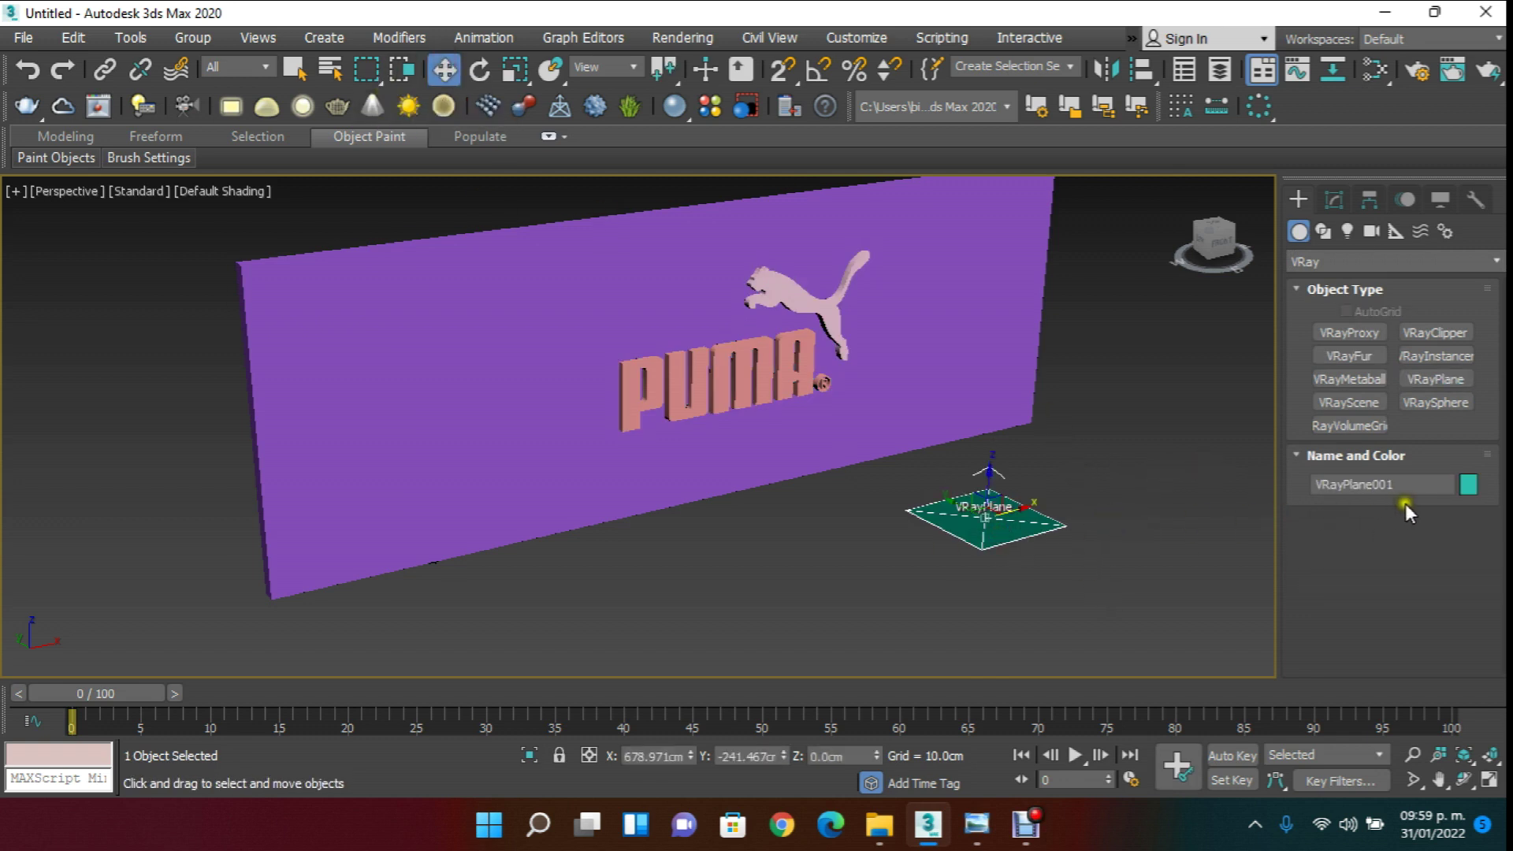
# - Change the VRayPlane's object color to white and deselect it
pyautogui.click(1465, 484)
pyautogui.click(1249, 469)
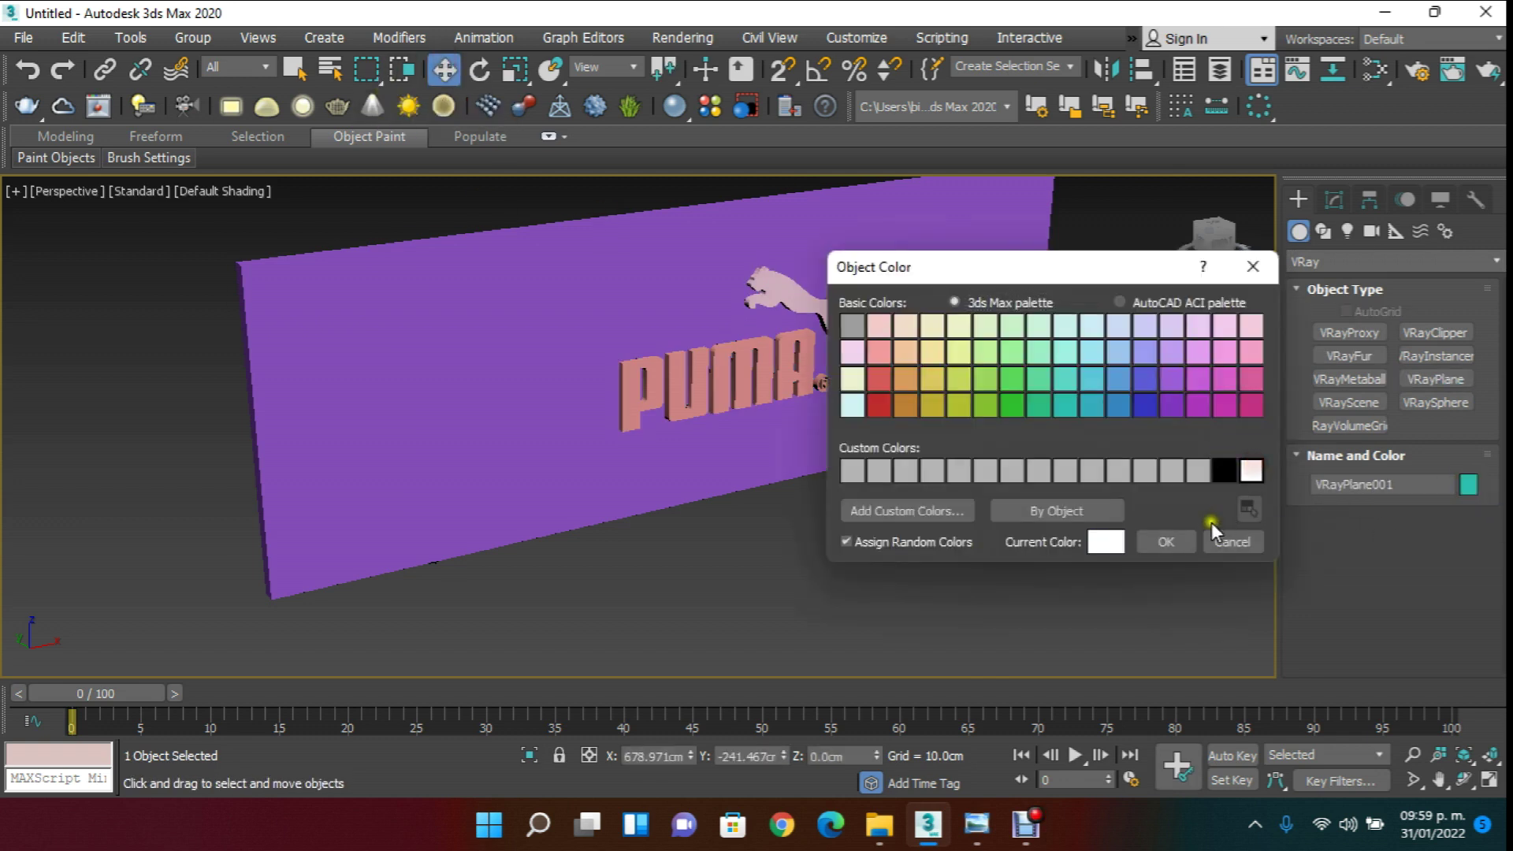
pyautogui.click(1166, 542)
pyautogui.click(877, 516)
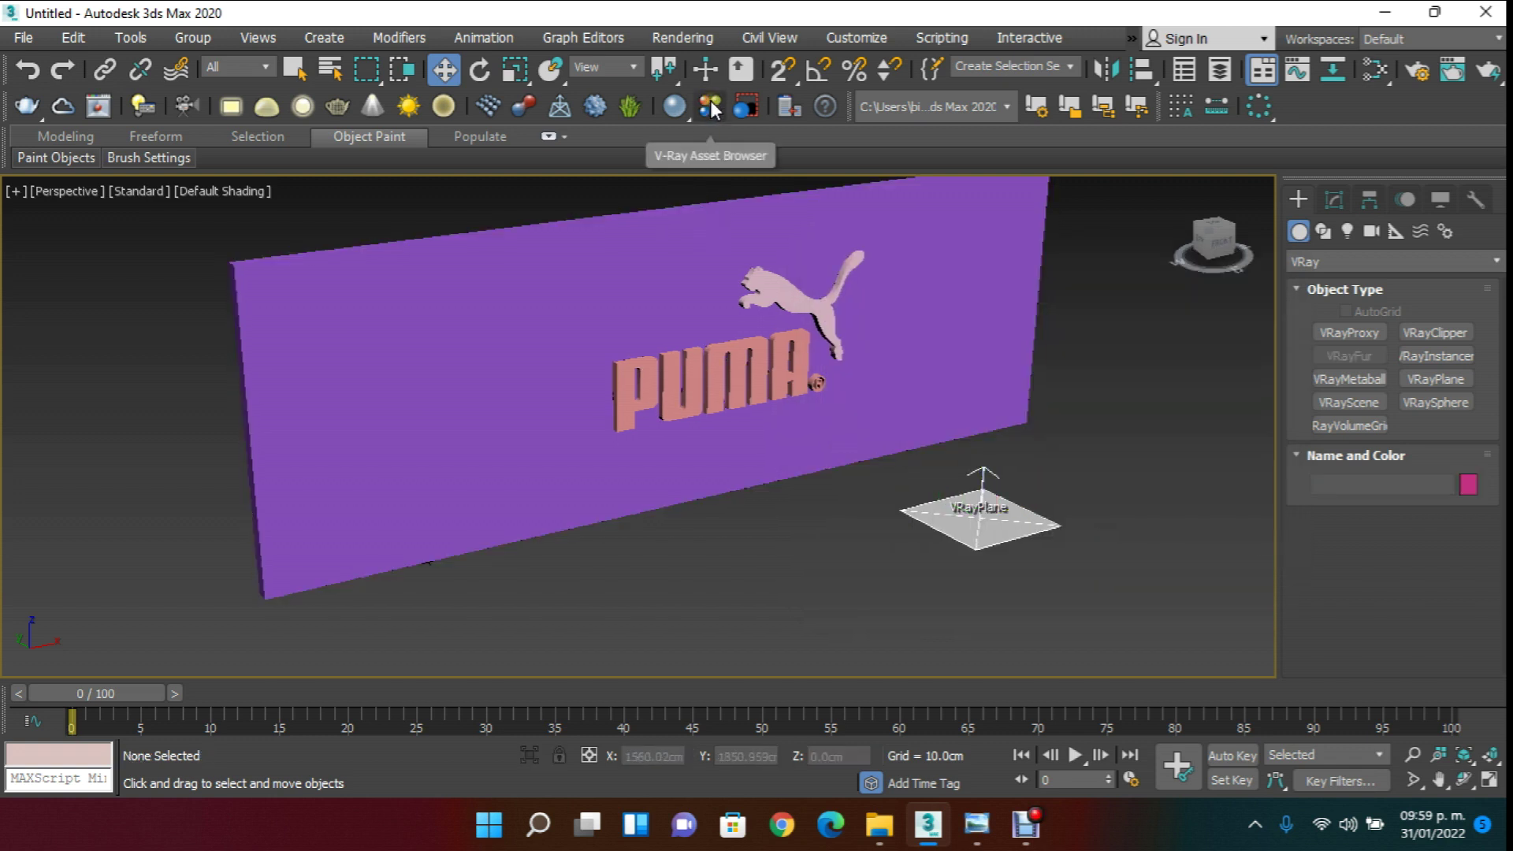
# - Apply the Concrete_Simple_G01_4m material from the V-Ray Asset Browser's concrete category to the wall box and close the browser
pyautogui.click(614, 245)
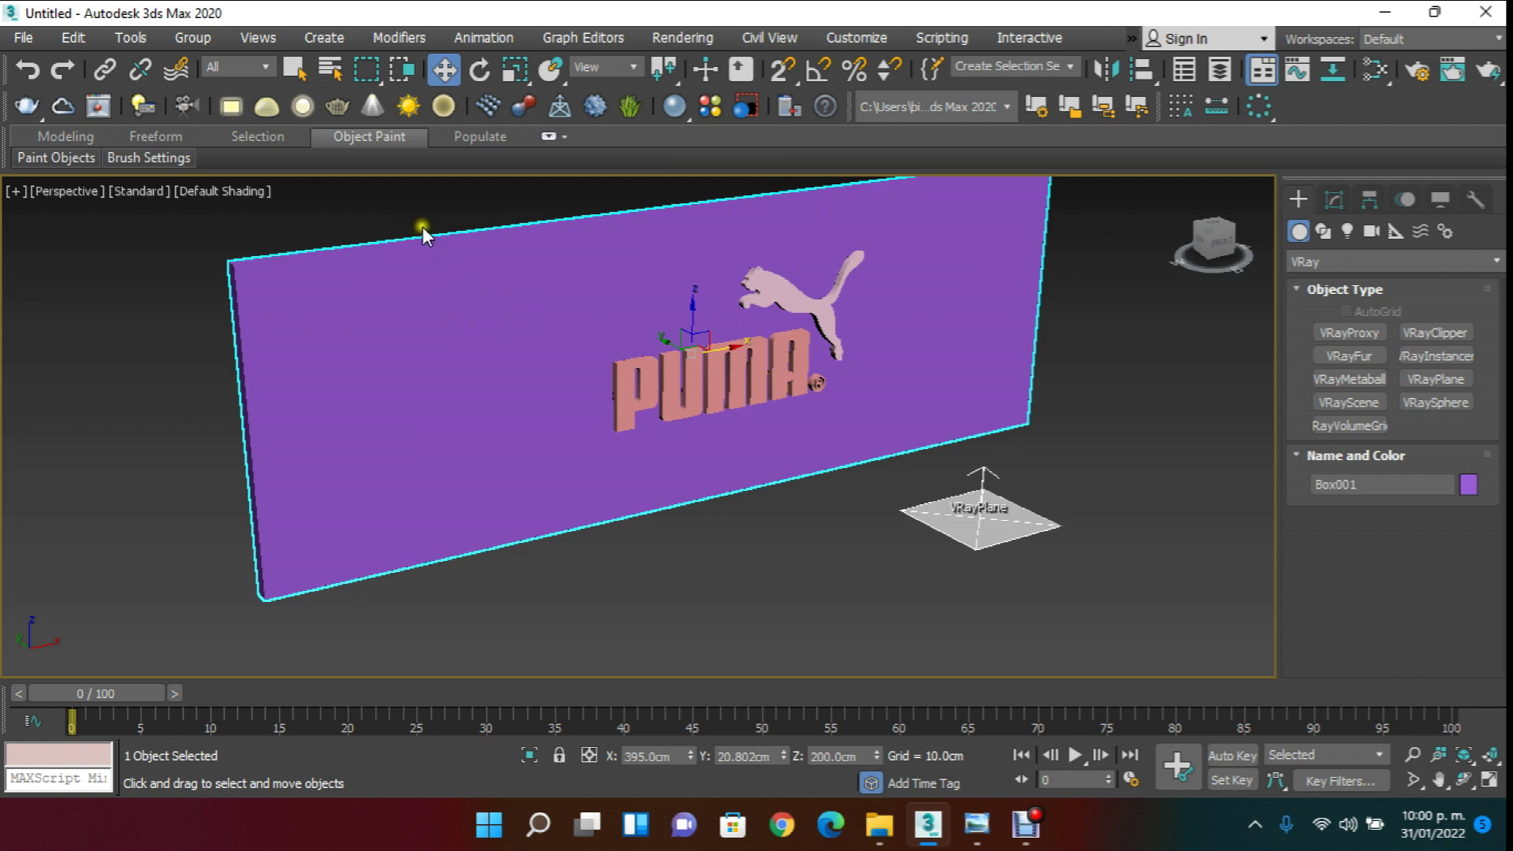
pyautogui.moveTo(671, 311); pyautogui.dragTo(736, 339, button='middle')
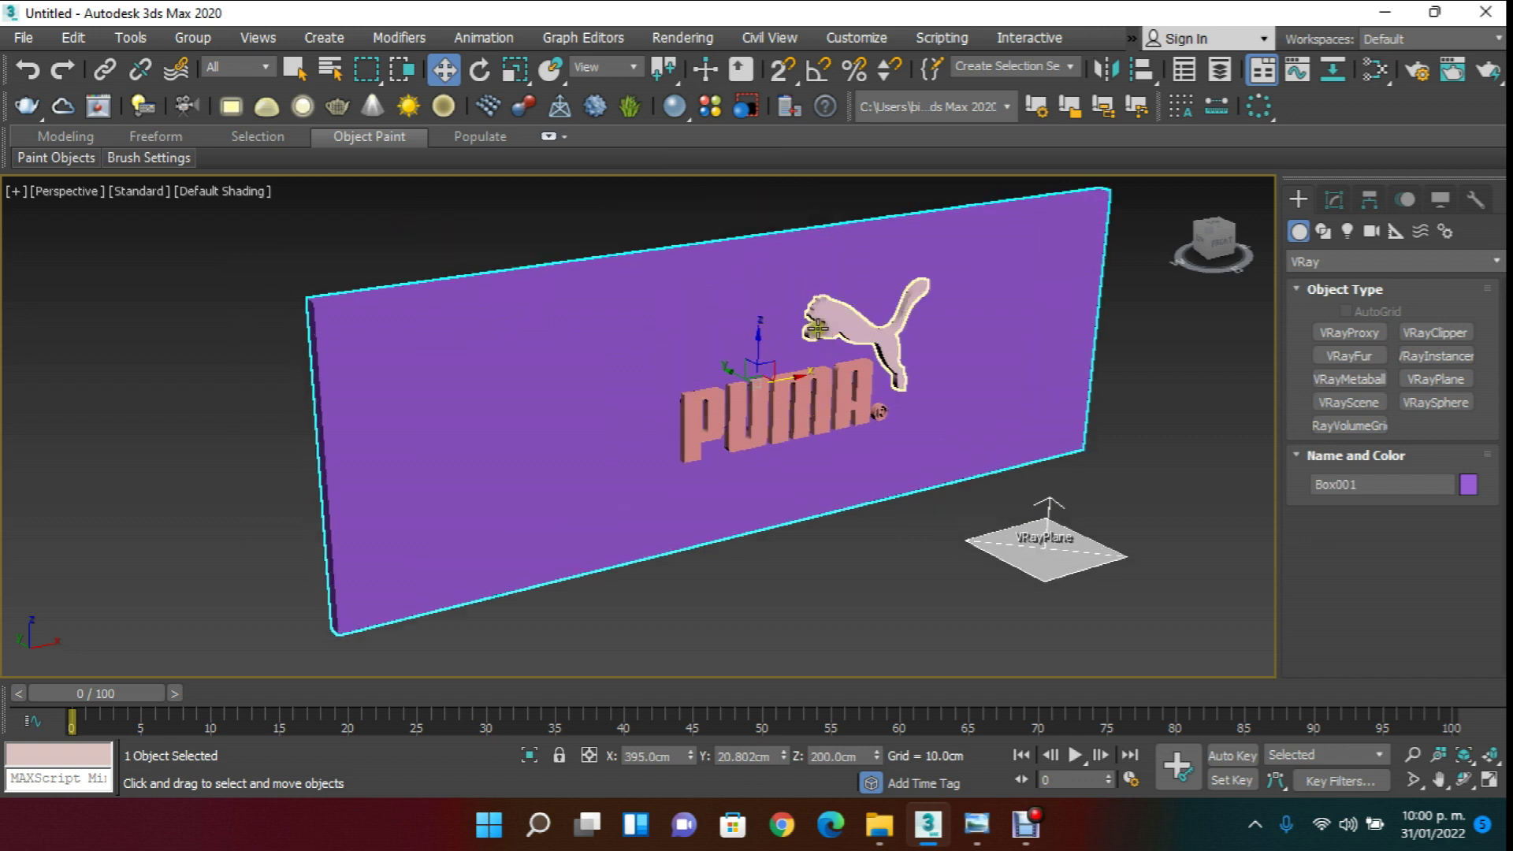
pyautogui.click(720, 102)
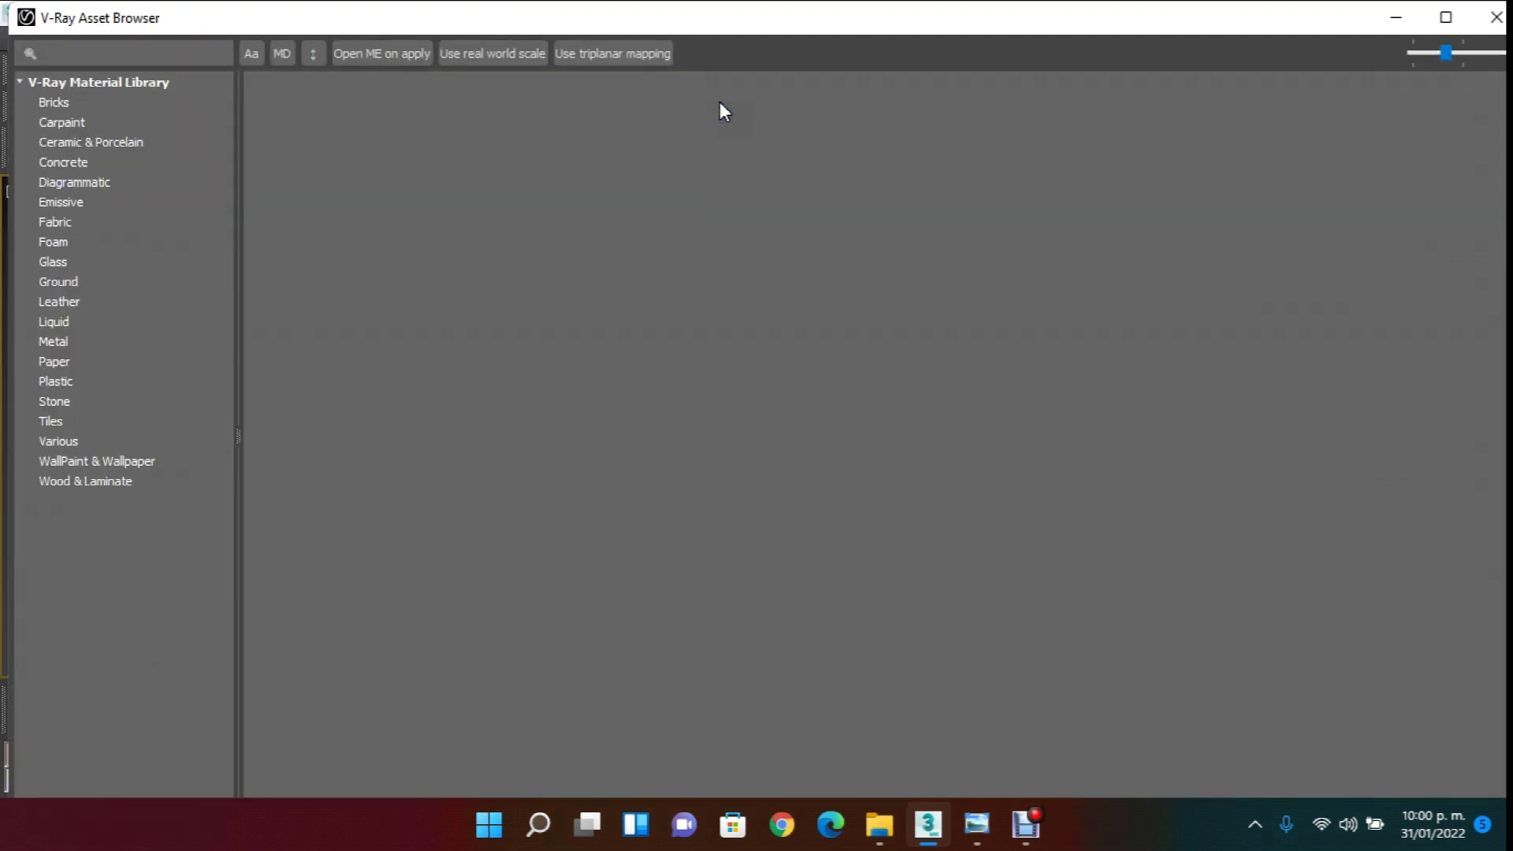
pyautogui.click(79, 161)
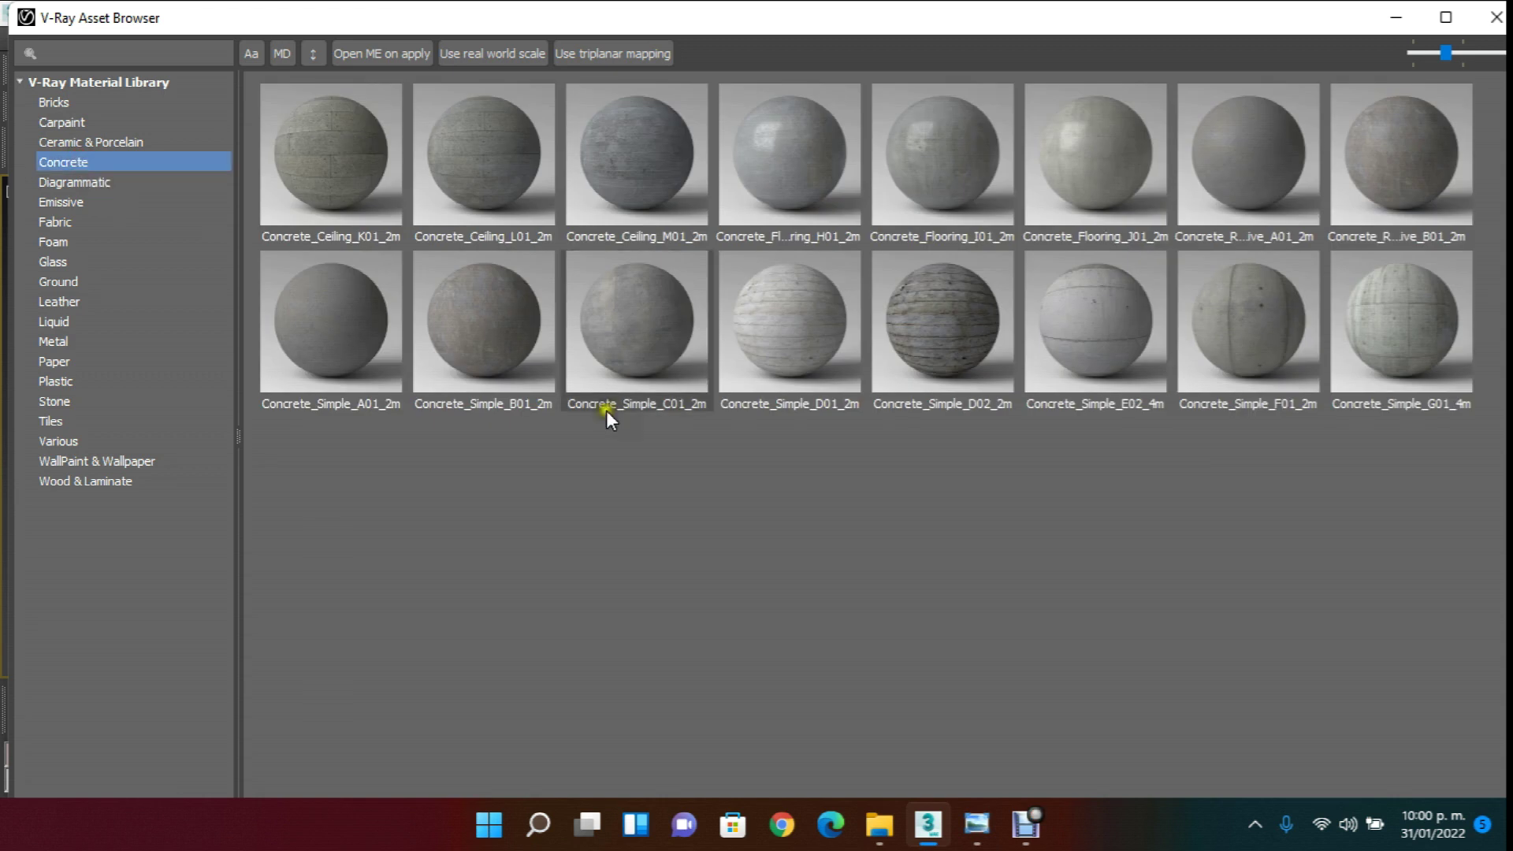
pyautogui.click(1375, 330)
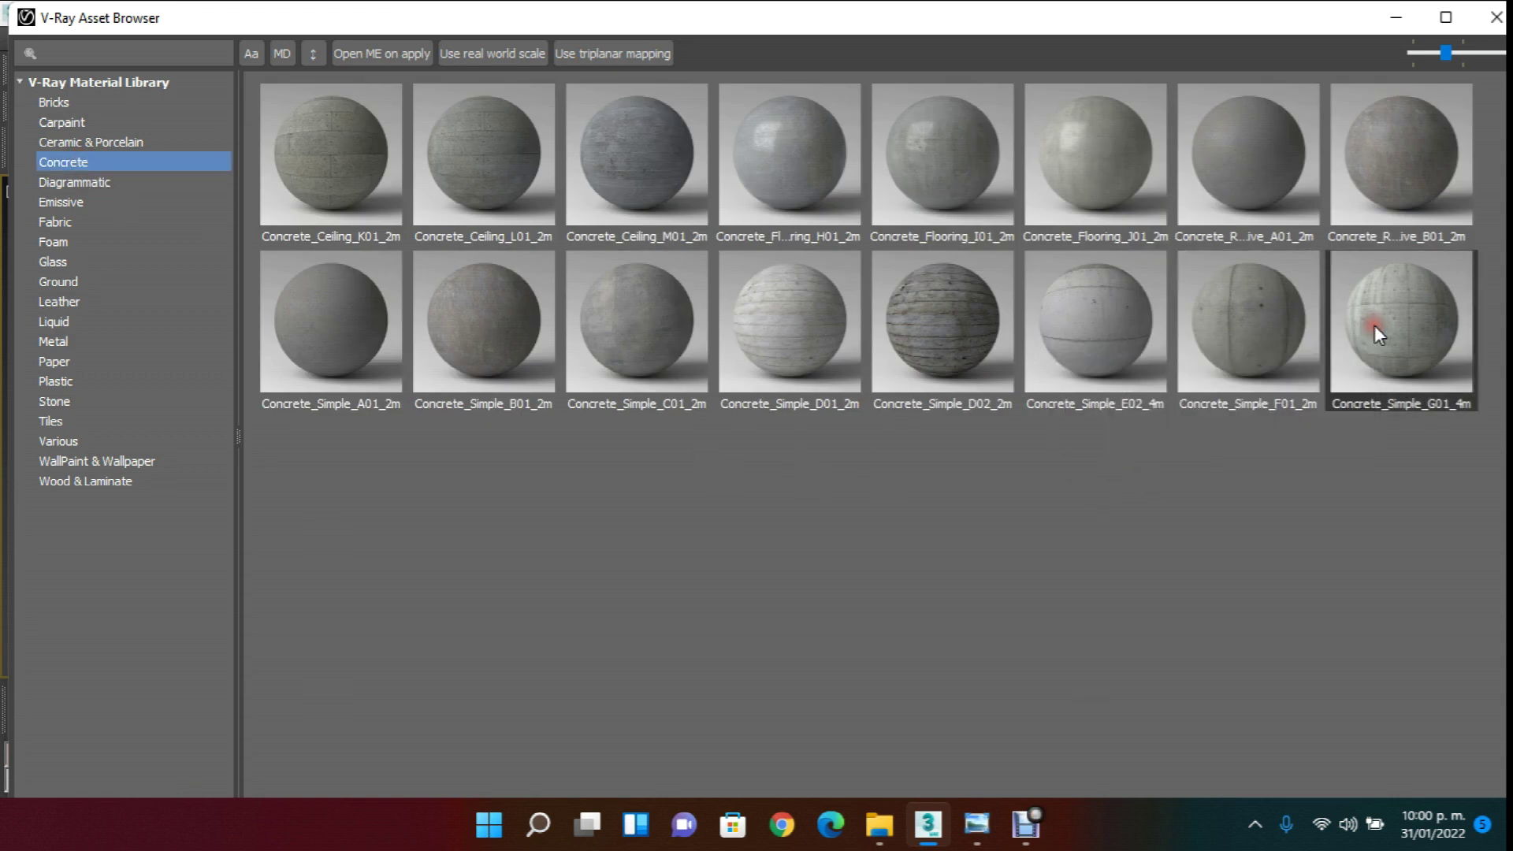
pyautogui.rightClick(1374, 324)
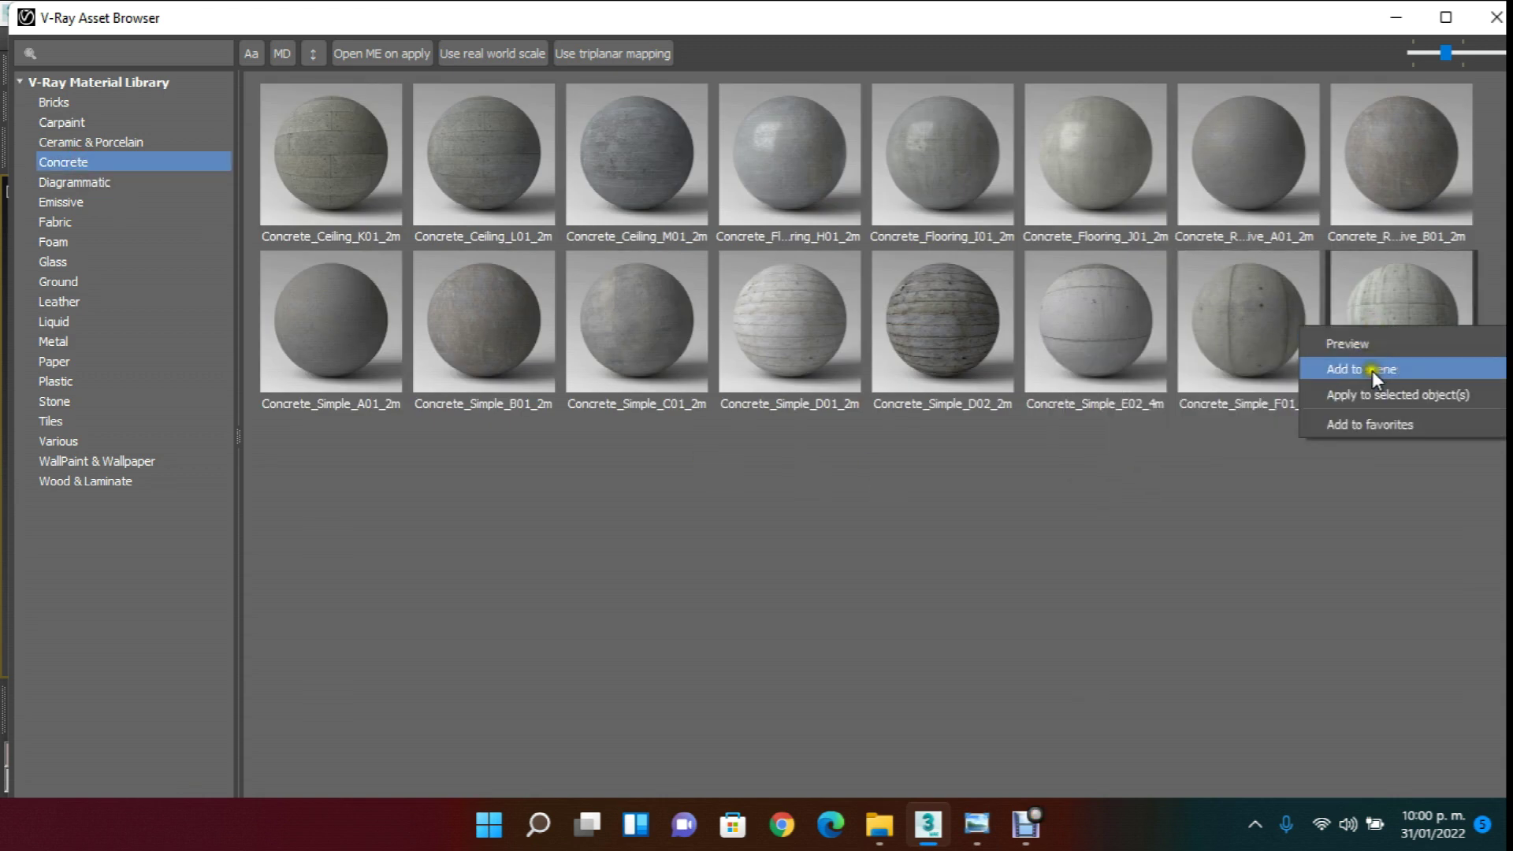
pyautogui.click(1426, 394)
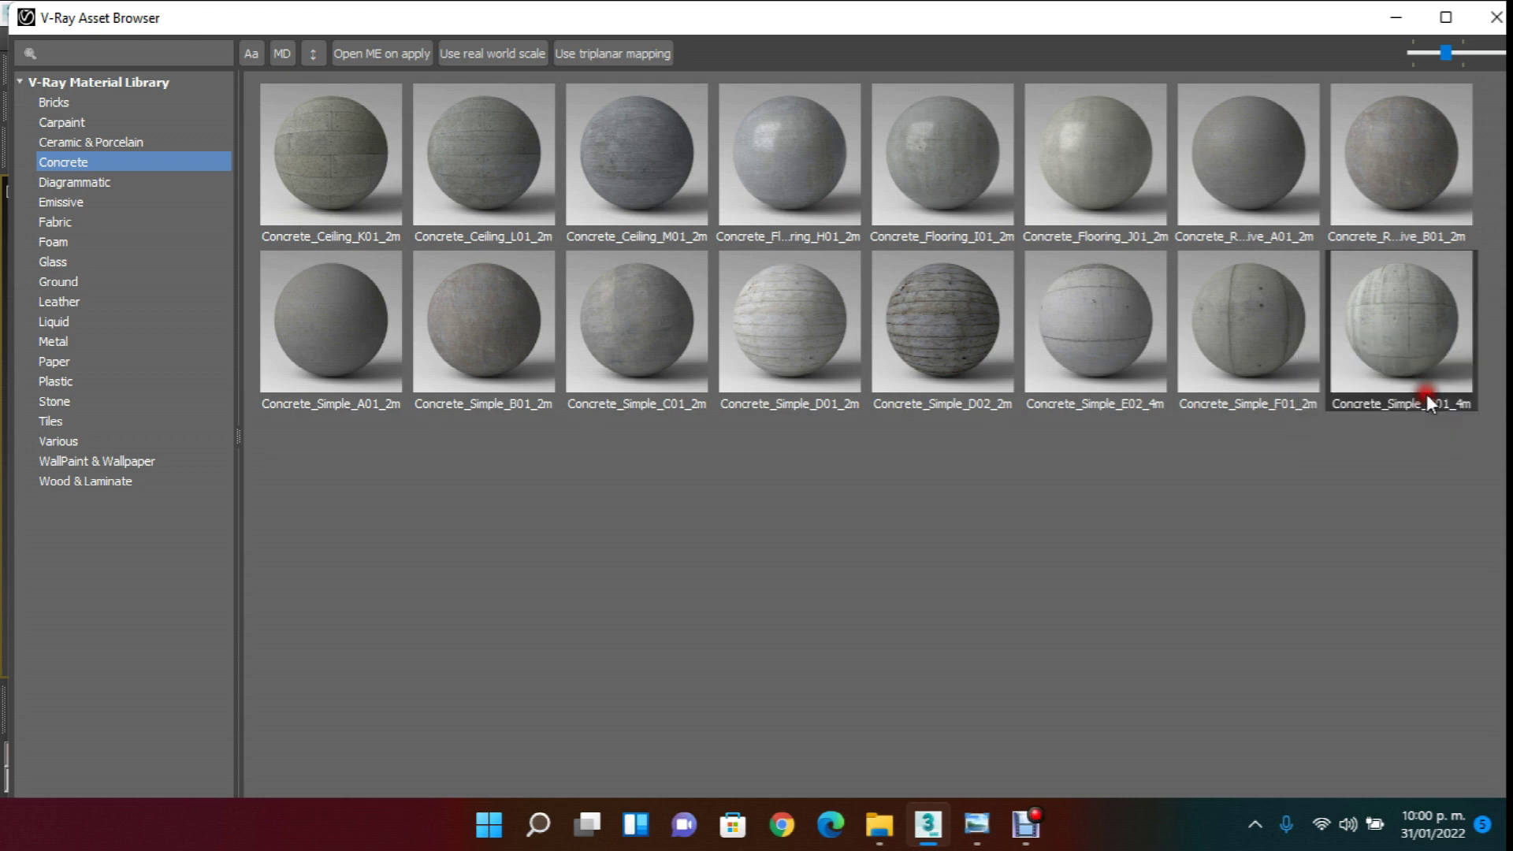
pyautogui.click(1492, 19)
pyautogui.click(253, 273)
pyautogui.click(422, 334)
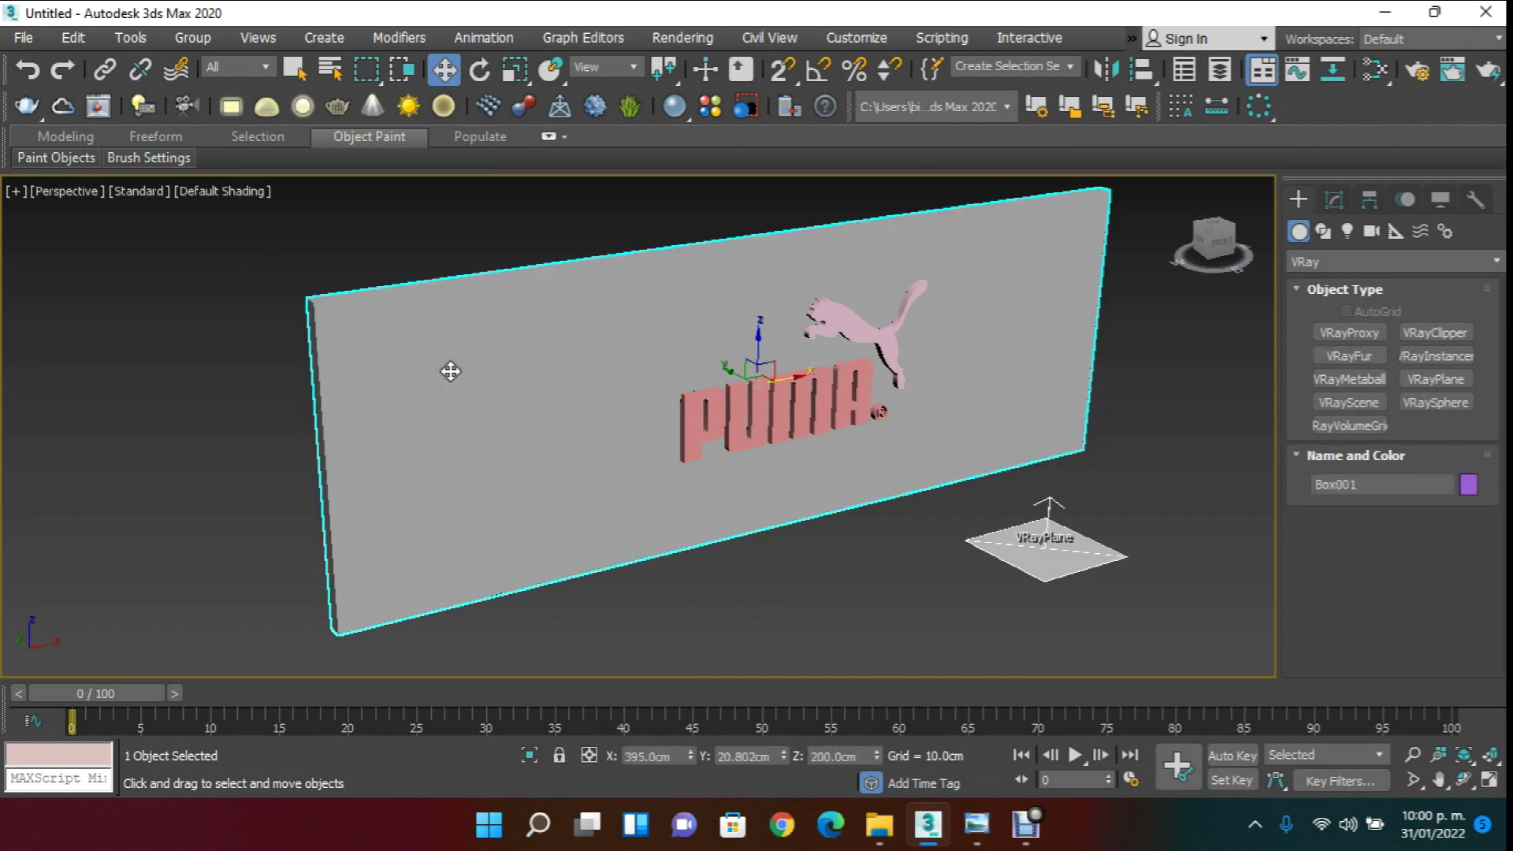
# - Load the wall's Material #26 from the scene materials into the Slate Material Editor view and move its Map #3 node down slightly
pyautogui.press('m')
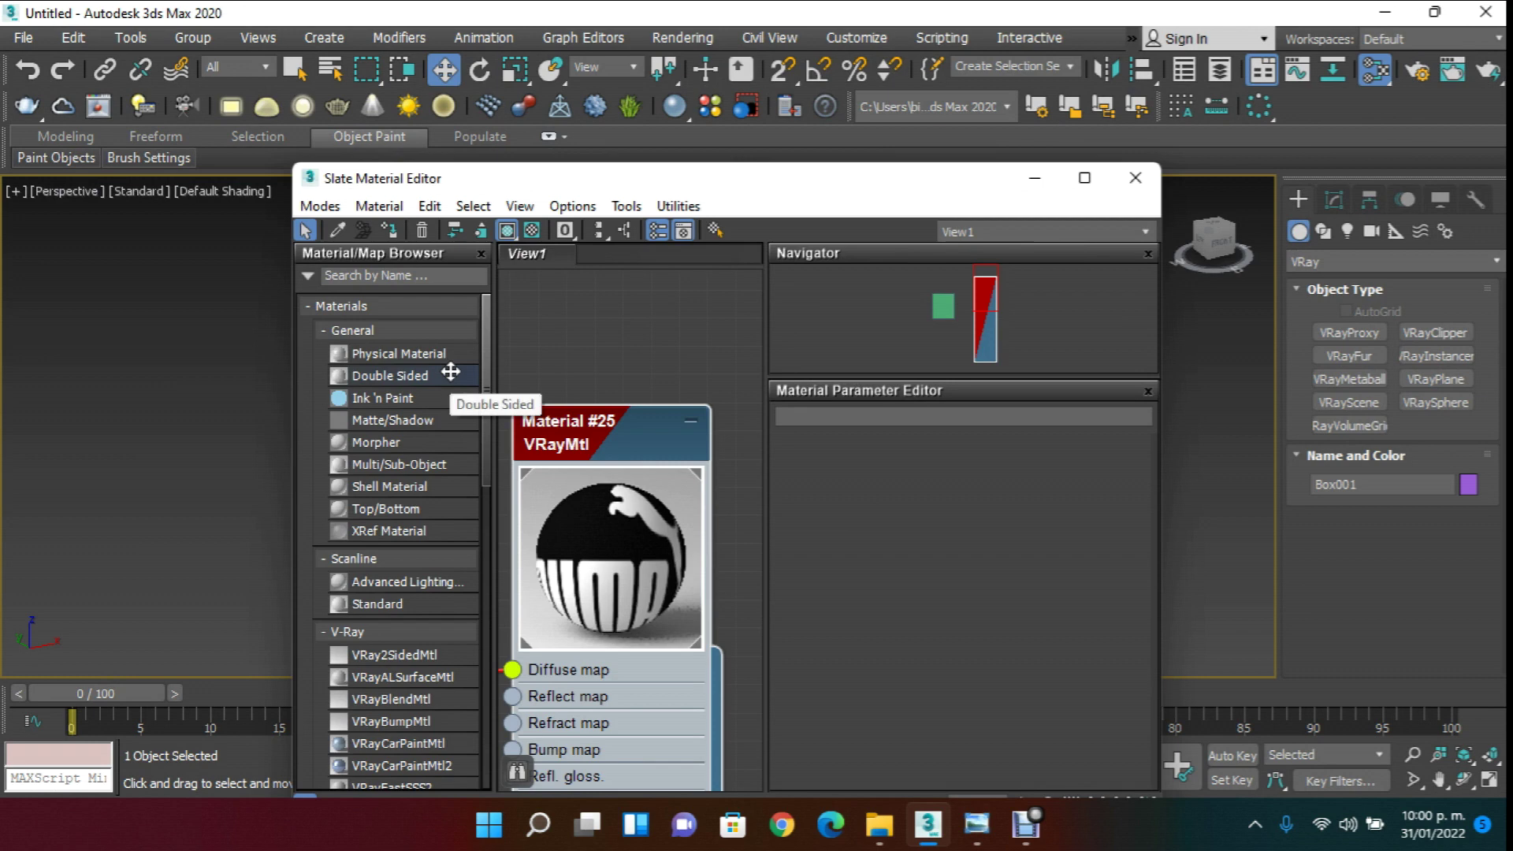
pyautogui.click(1086, 178)
pyautogui.scroll(-6, 747, 288)
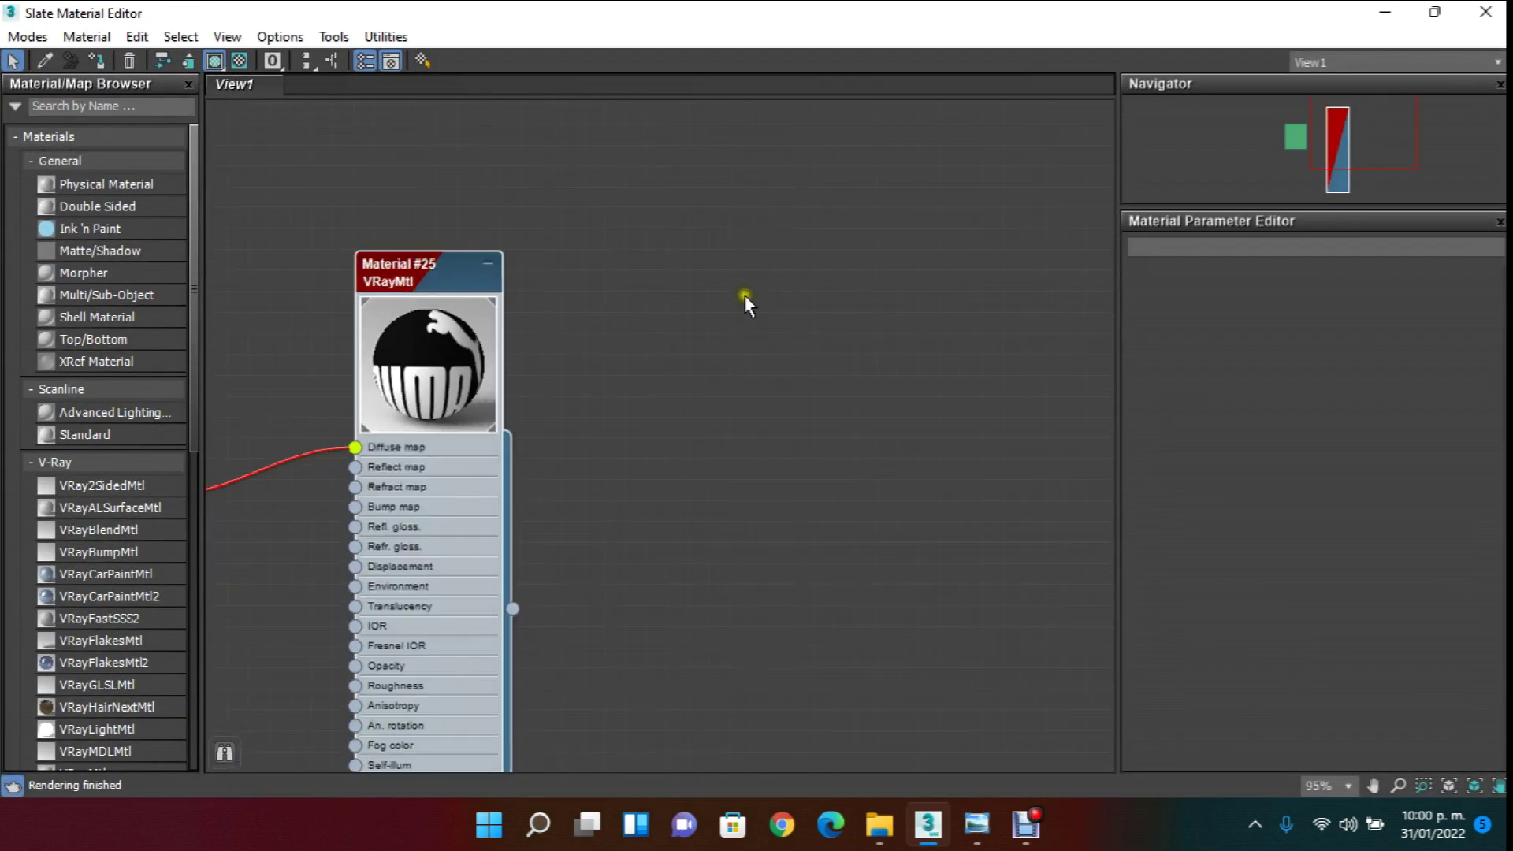
pyautogui.moveTo(744, 291); pyautogui.dragTo(192, 211, button='middle')
pyautogui.moveTo(191, 165); pyautogui.dragTo(182, 495)
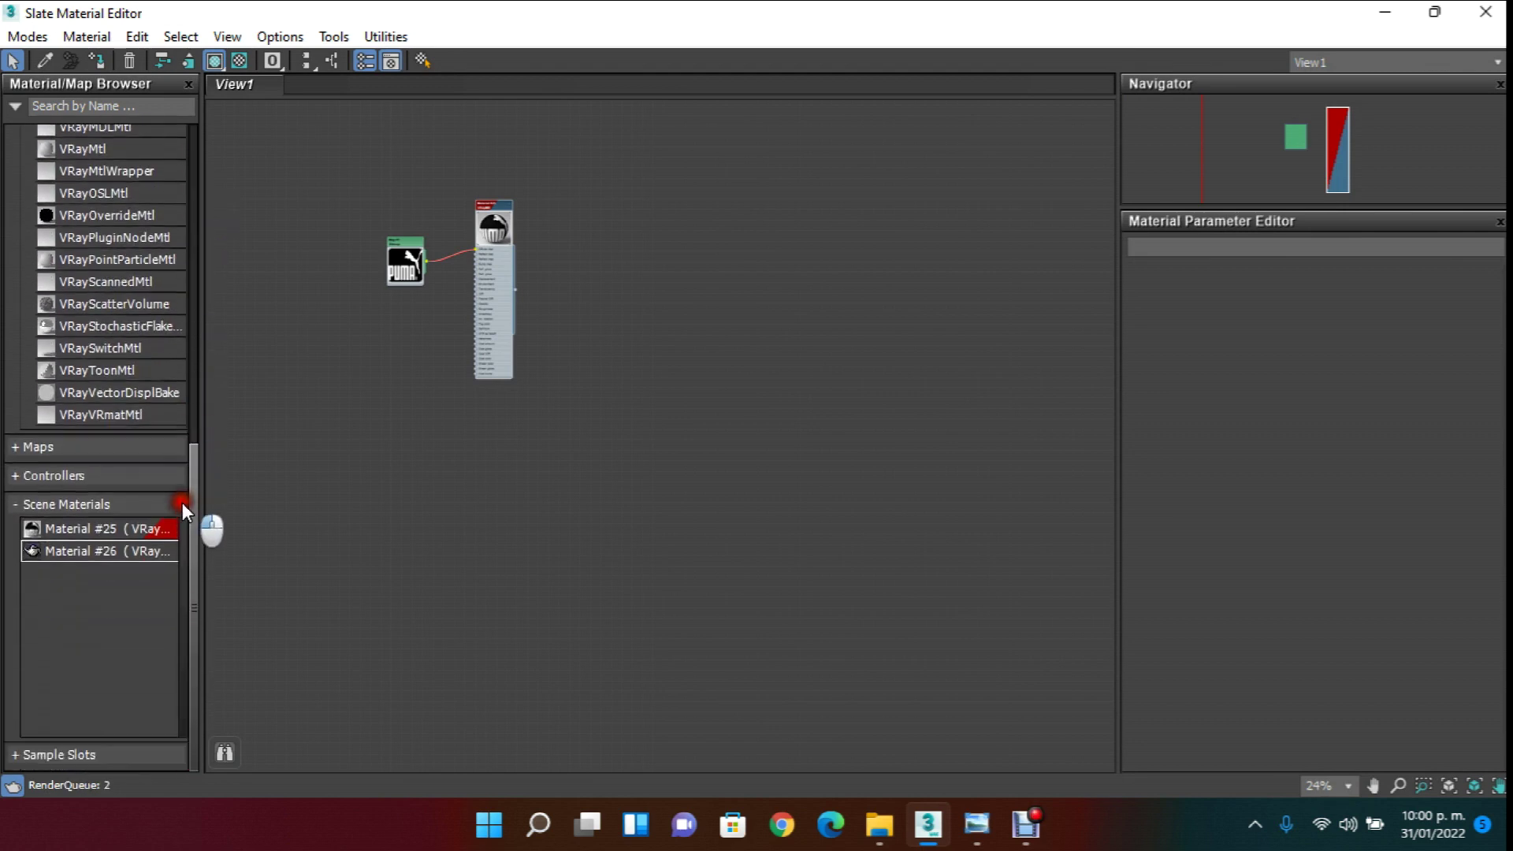
pyautogui.click(168, 542)
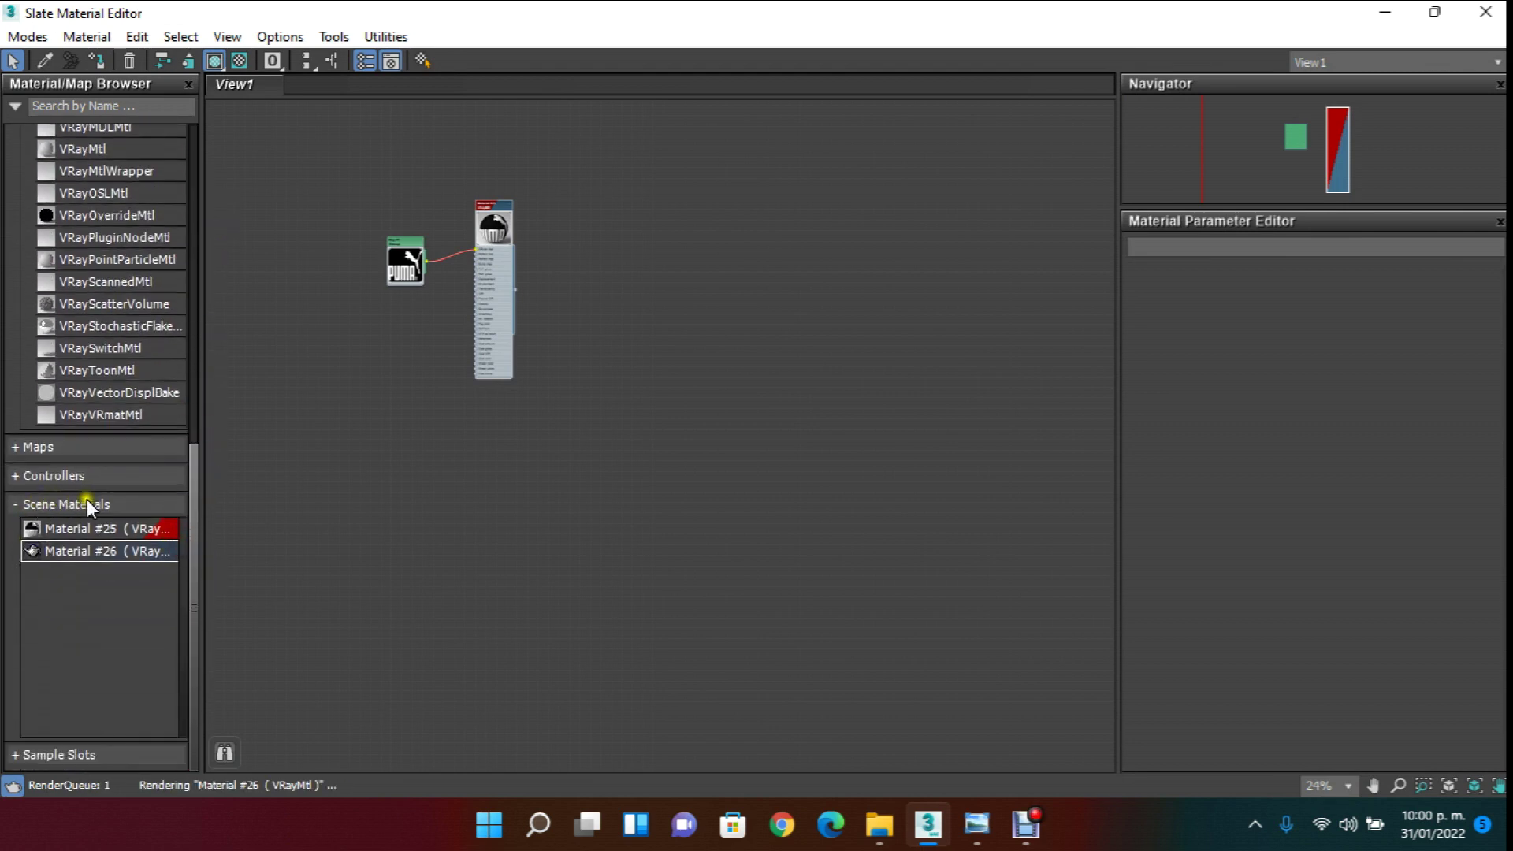
pyautogui.doubleClick(49, 553)
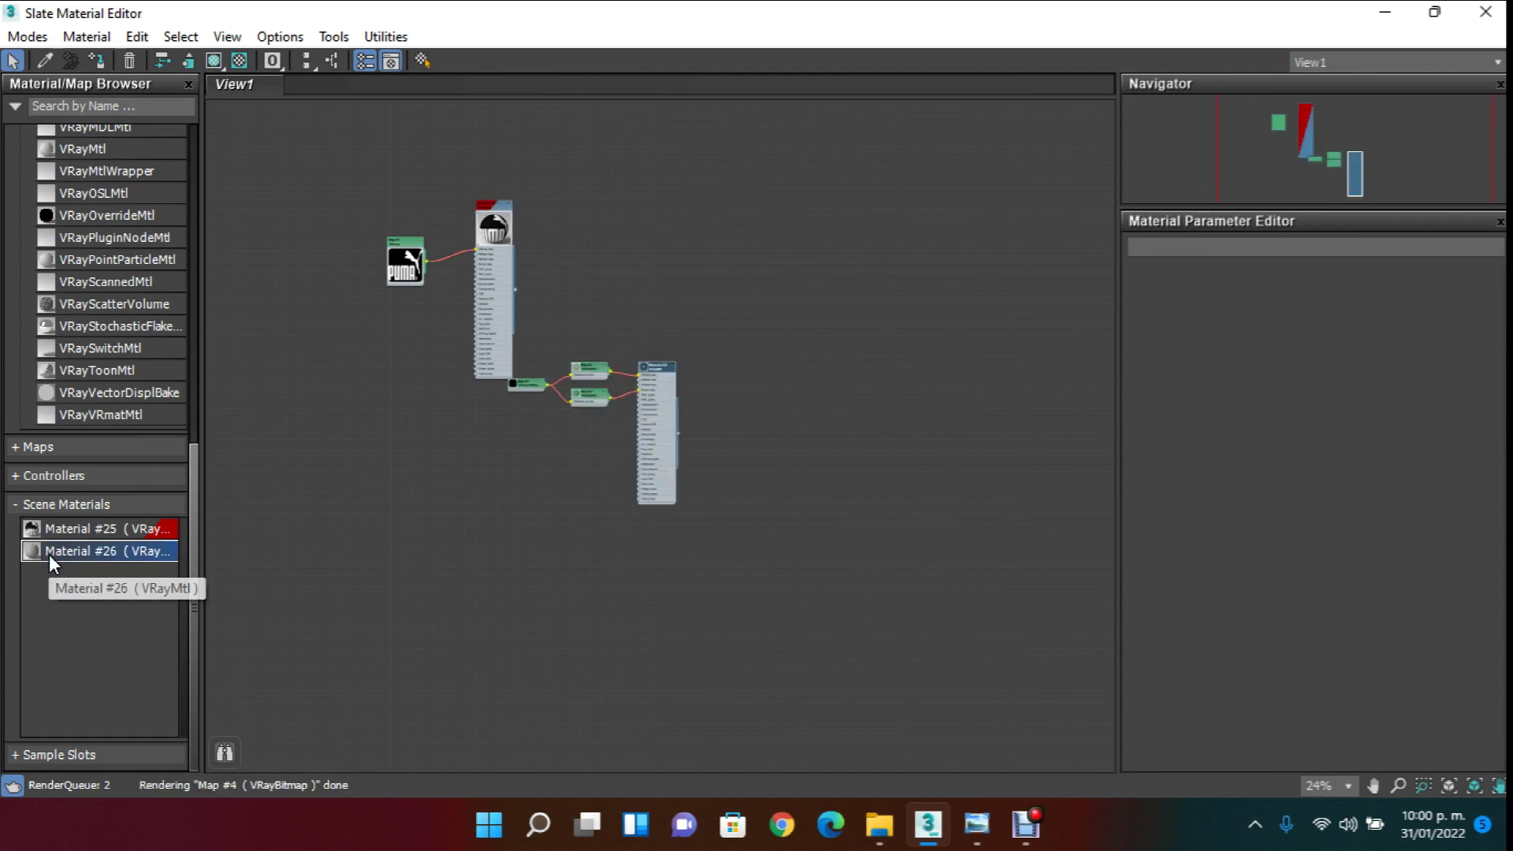
pyautogui.scroll(5, 668, 384)
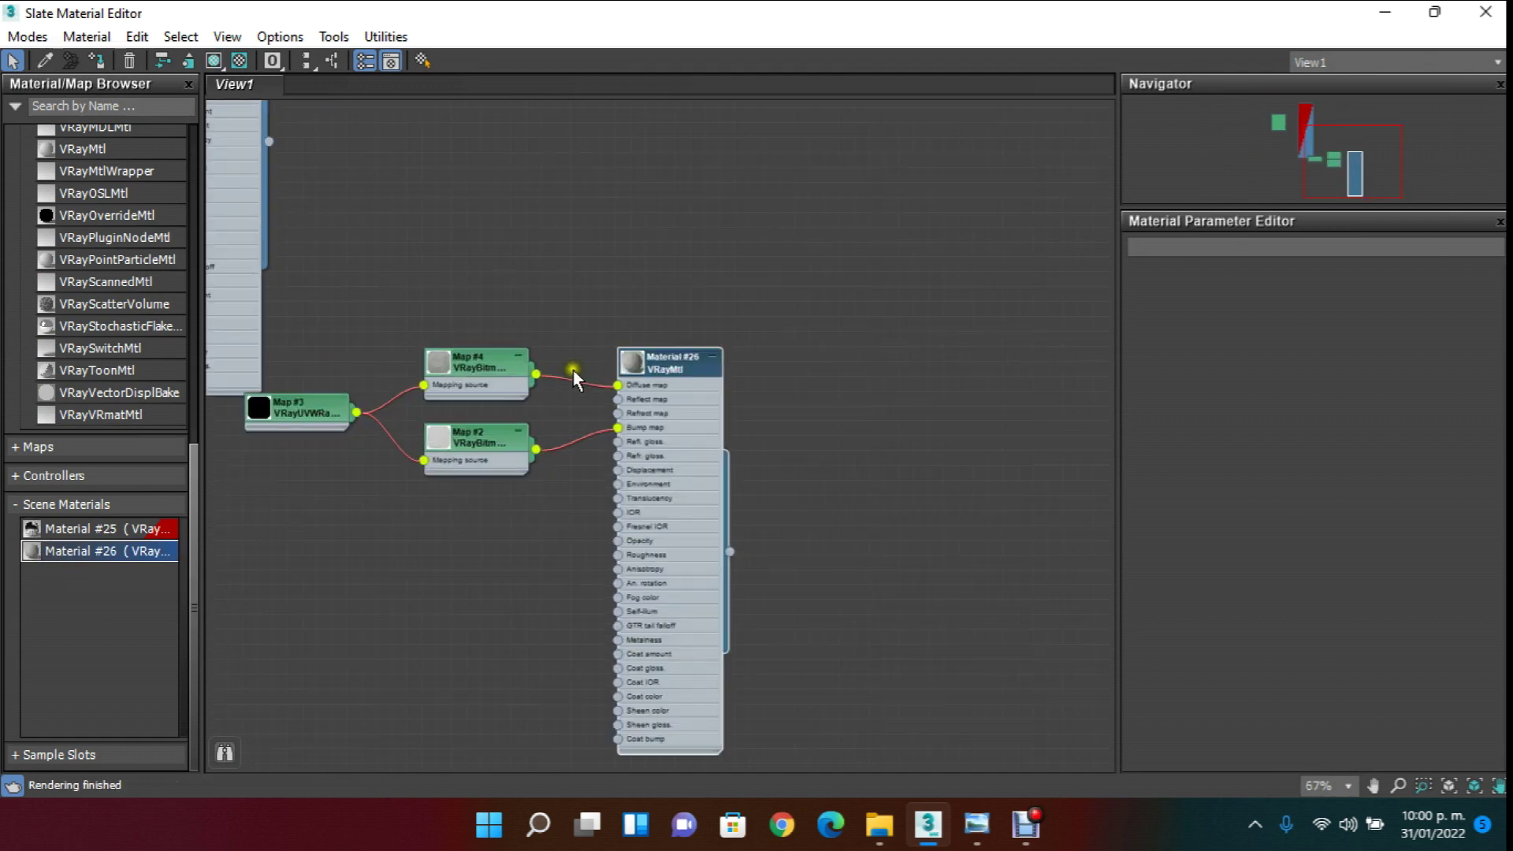
pyautogui.moveTo(317, 414); pyautogui.dragTo(316, 459)
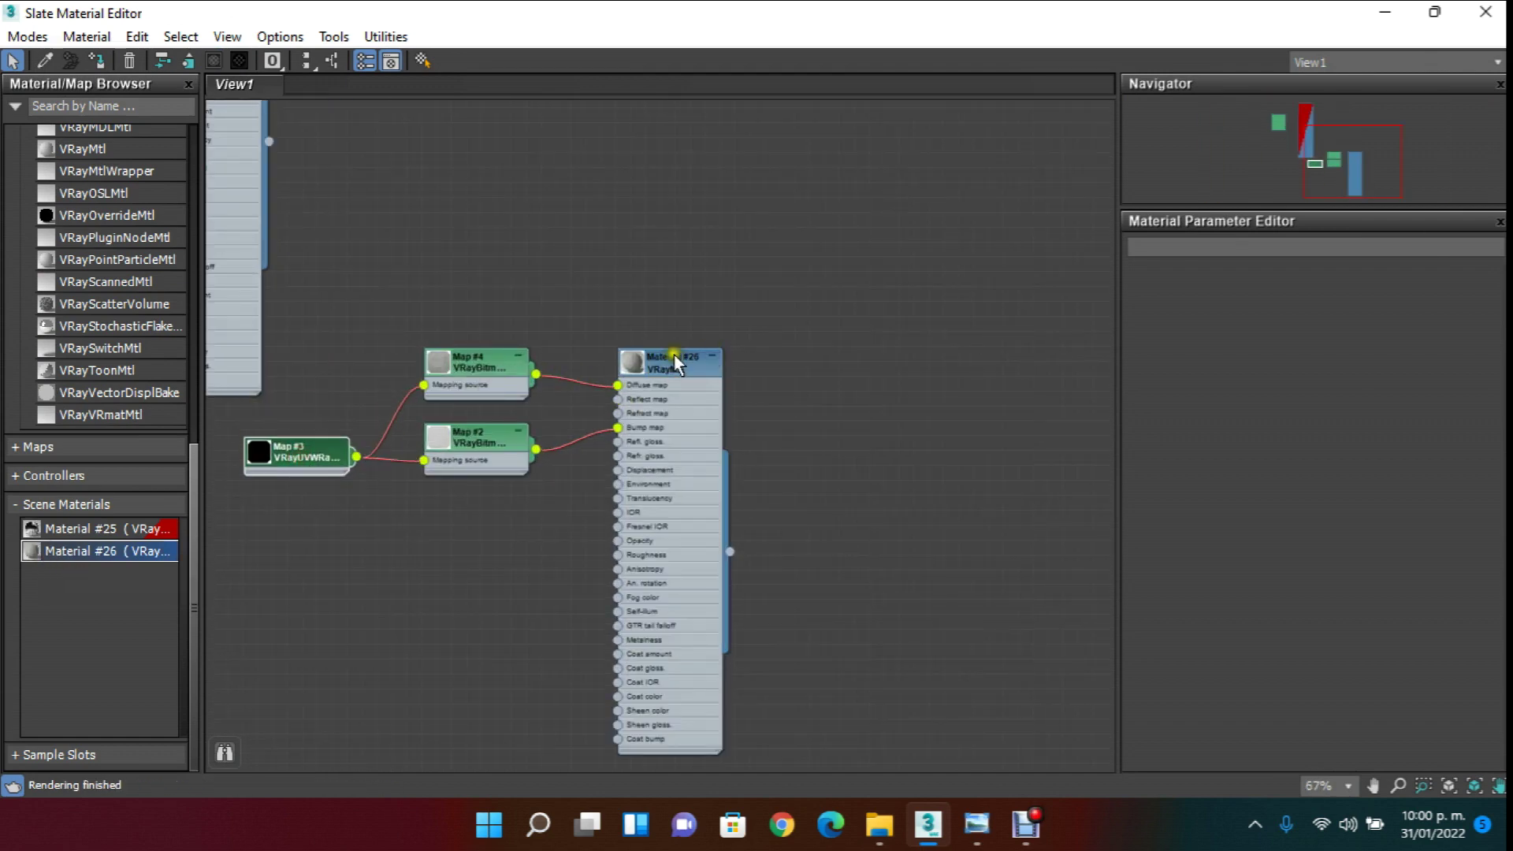
pyautogui.moveTo(709, 348); pyautogui.dragTo(716, 345)
# - Enable the shaded viewport display of Material #26 so the wall shows its concrete texture, and close the material editor
pyautogui.click(1433, 11)
pyautogui.moveTo(827, 204); pyautogui.dragTo(1285, 109)
pyautogui.moveTo(1132, 414); pyautogui.dragTo(987, 408, button='middle')
pyautogui.moveTo(1131, 393); pyautogui.dragTo(1040, 389, button='middle')
pyautogui.moveTo(1092, 409); pyautogui.dragTo(1016, 301, button='middle')
pyautogui.scroll(5, 1119, 332)
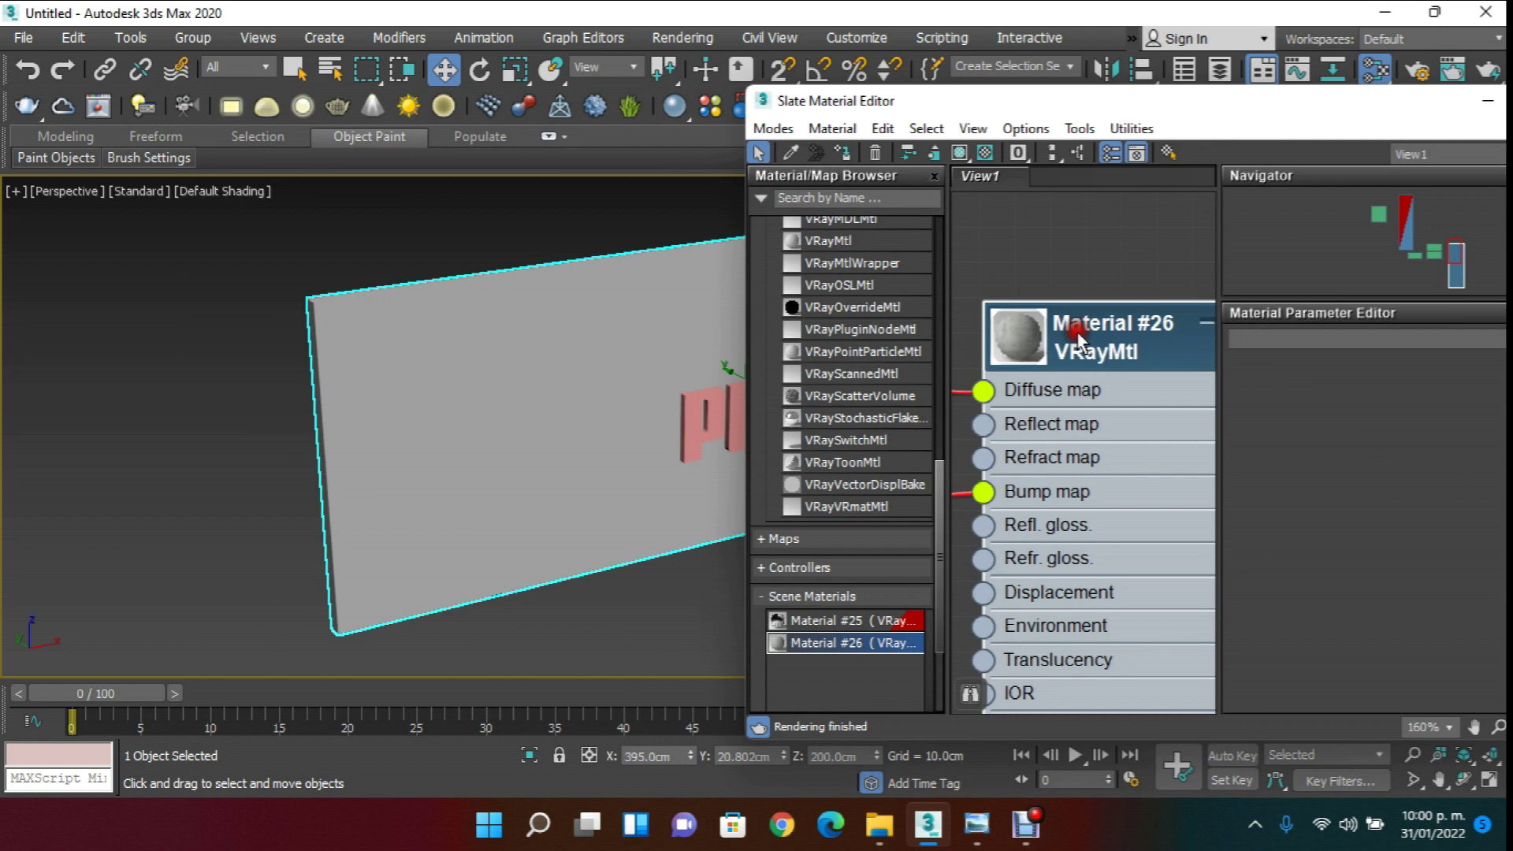
pyautogui.doubleClick(1026, 337)
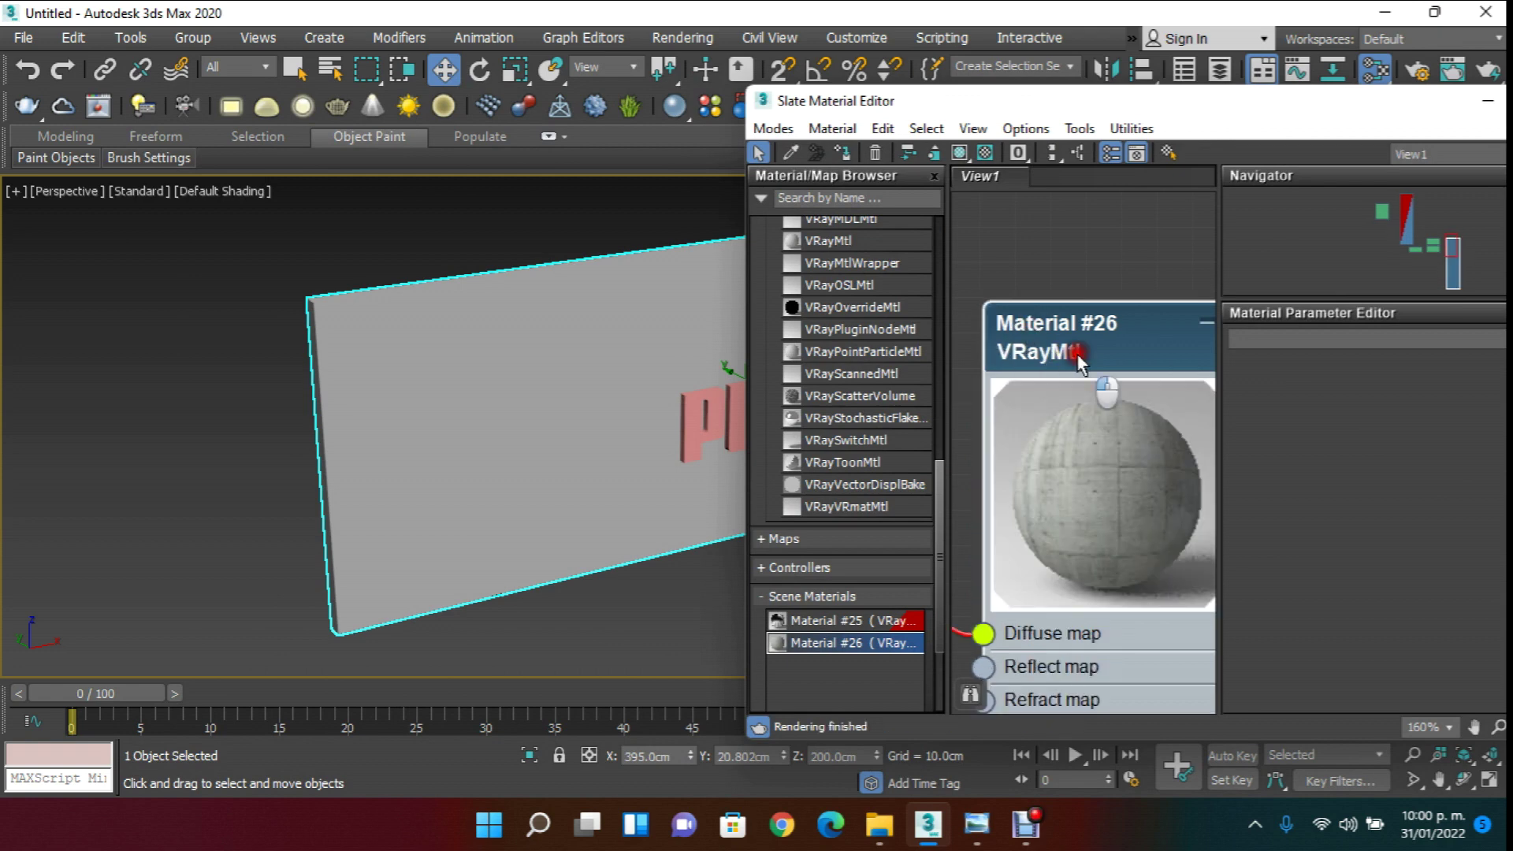
pyautogui.click(961, 153)
pyautogui.moveTo(1052, 377); pyautogui.dragTo(1007, 329, button='middle')
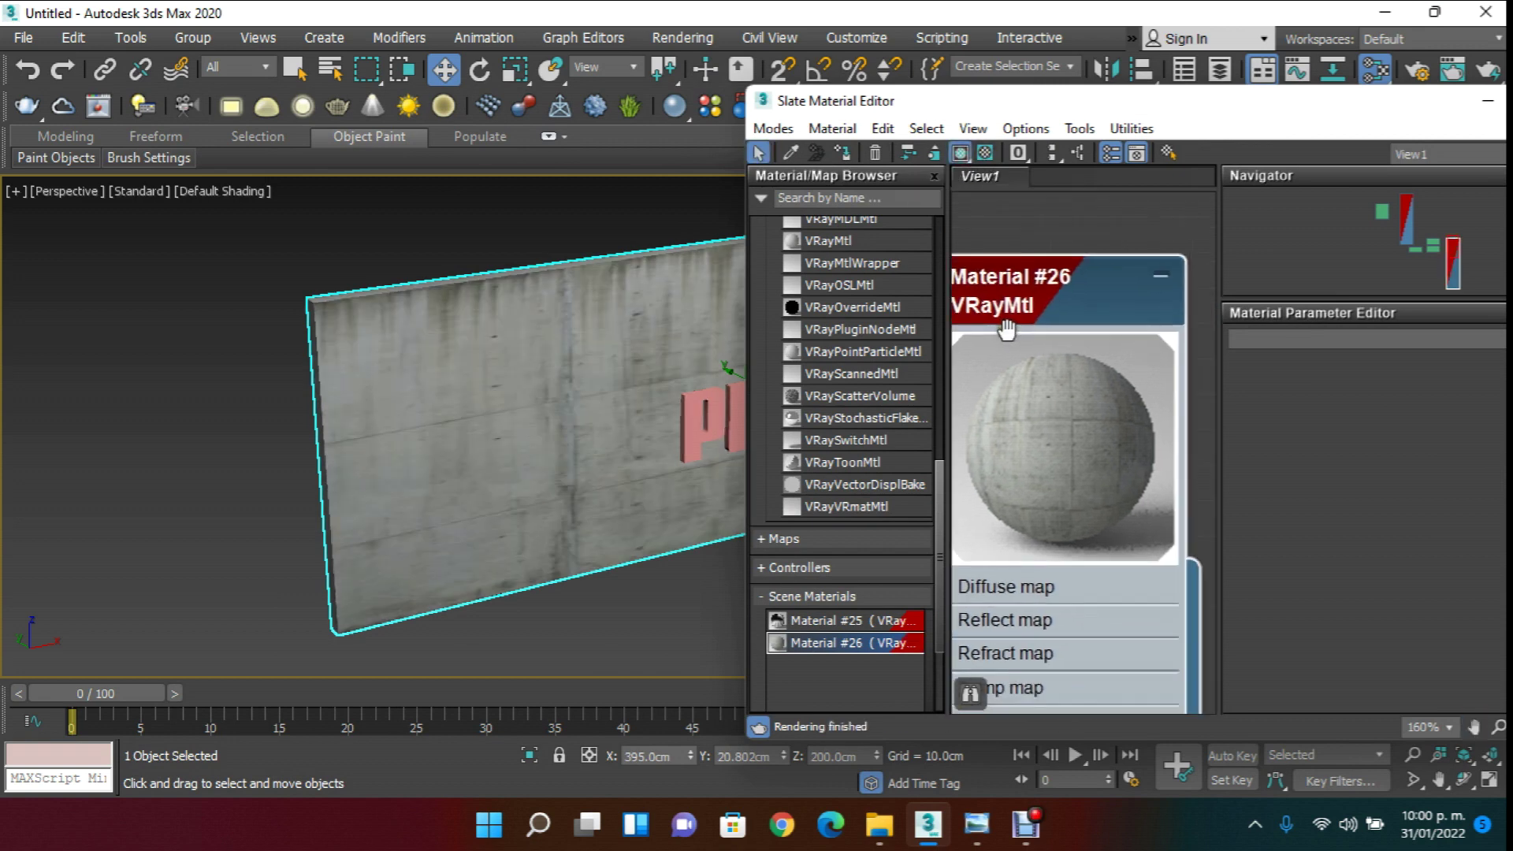
pyautogui.scroll(-1, 1028, 313)
pyautogui.doubleClick(1416, 110)
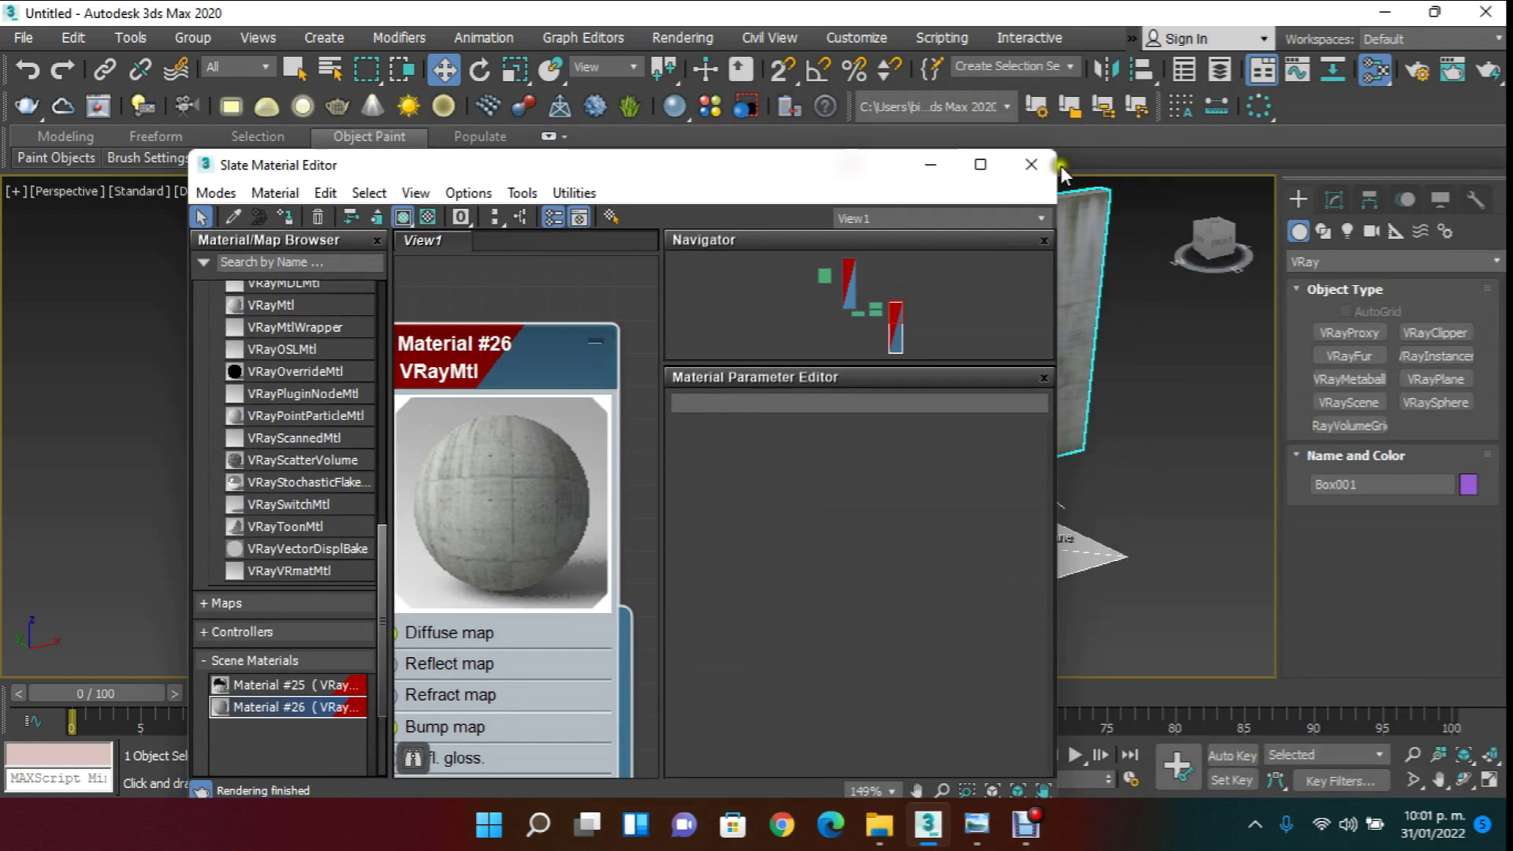
pyautogui.click(1022, 161)
# - Examine the concrete texture on the wall and around the logo from several angles and distances
pyautogui.moveTo(972, 395); pyautogui.dragTo(954, 398, button='middle')
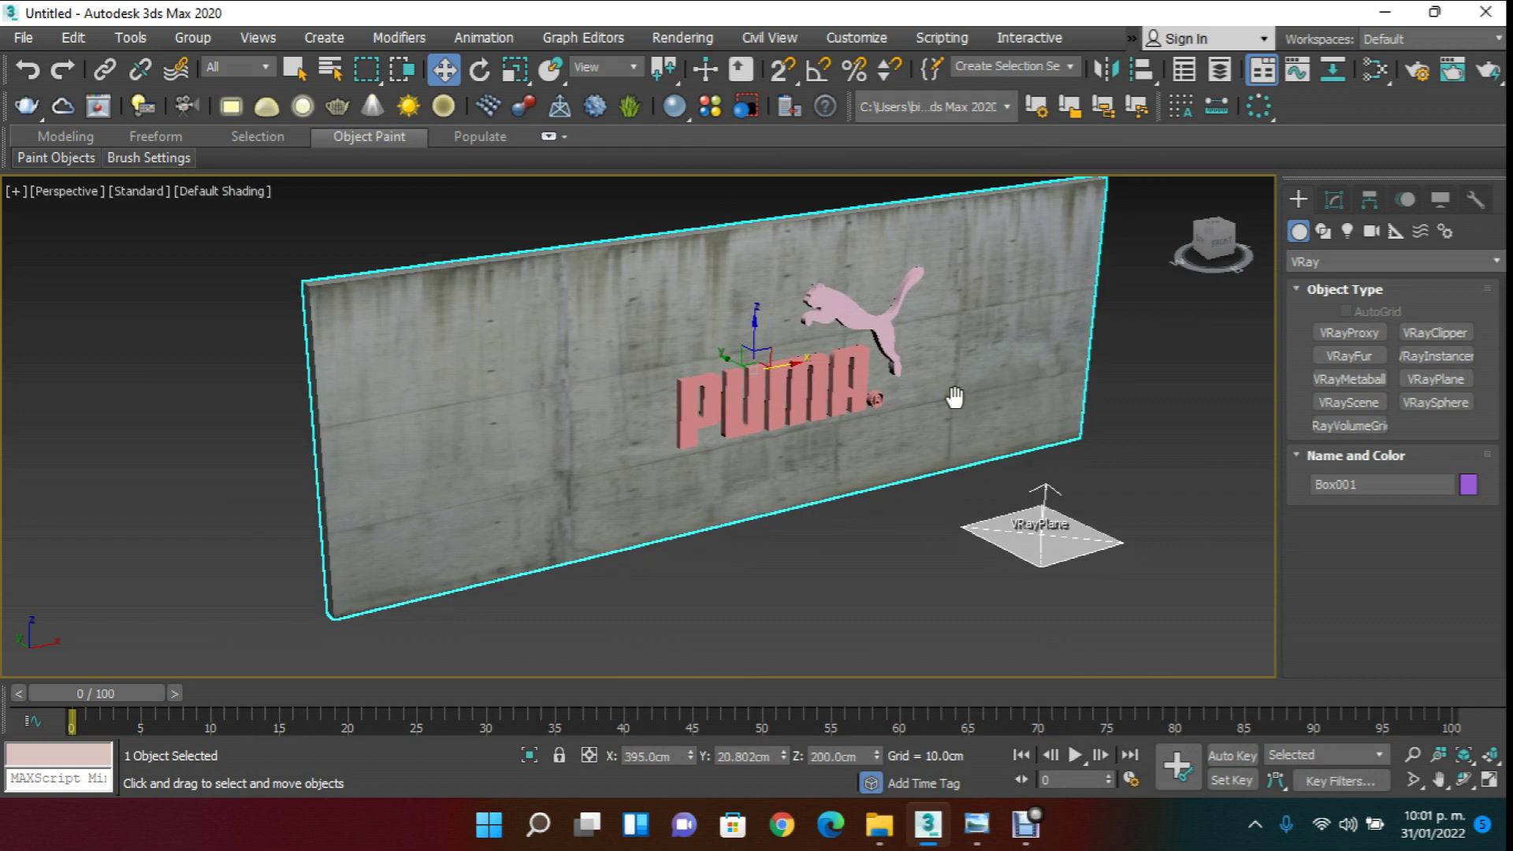
pyautogui.click(1461, 782)
pyautogui.moveTo(801, 449); pyautogui.dragTo(787, 423)
pyautogui.scroll(3, 726, 366)
pyautogui.scroll(3, 726, 367)
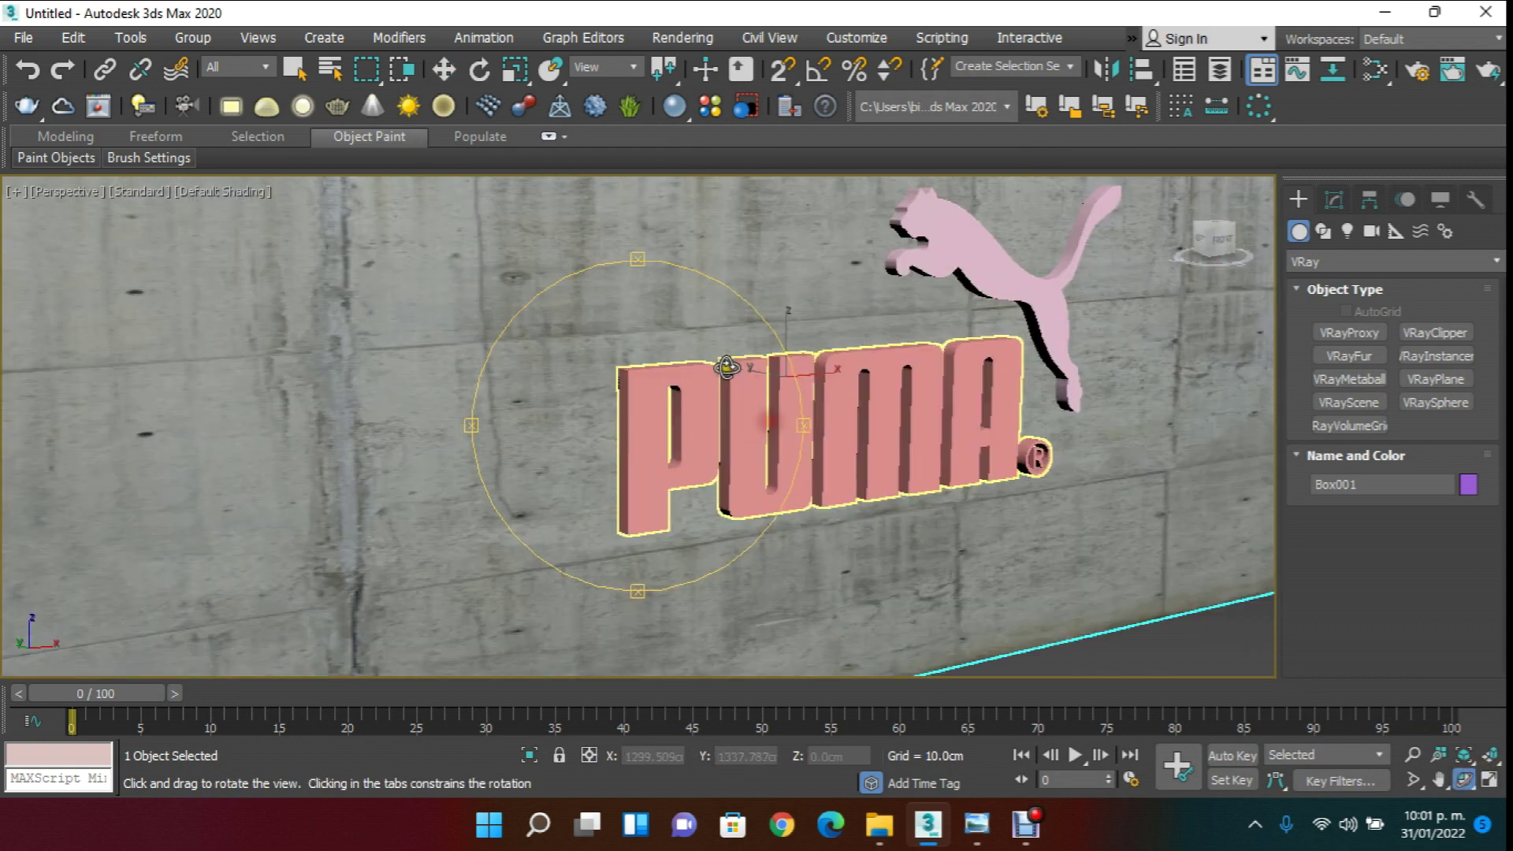
pyautogui.scroll(-5, 707, 376)
pyautogui.moveTo(706, 379); pyautogui.dragTo(666, 402)
pyautogui.scroll(2, 641, 349)
pyautogui.click(480, 71)
pyautogui.press('w')
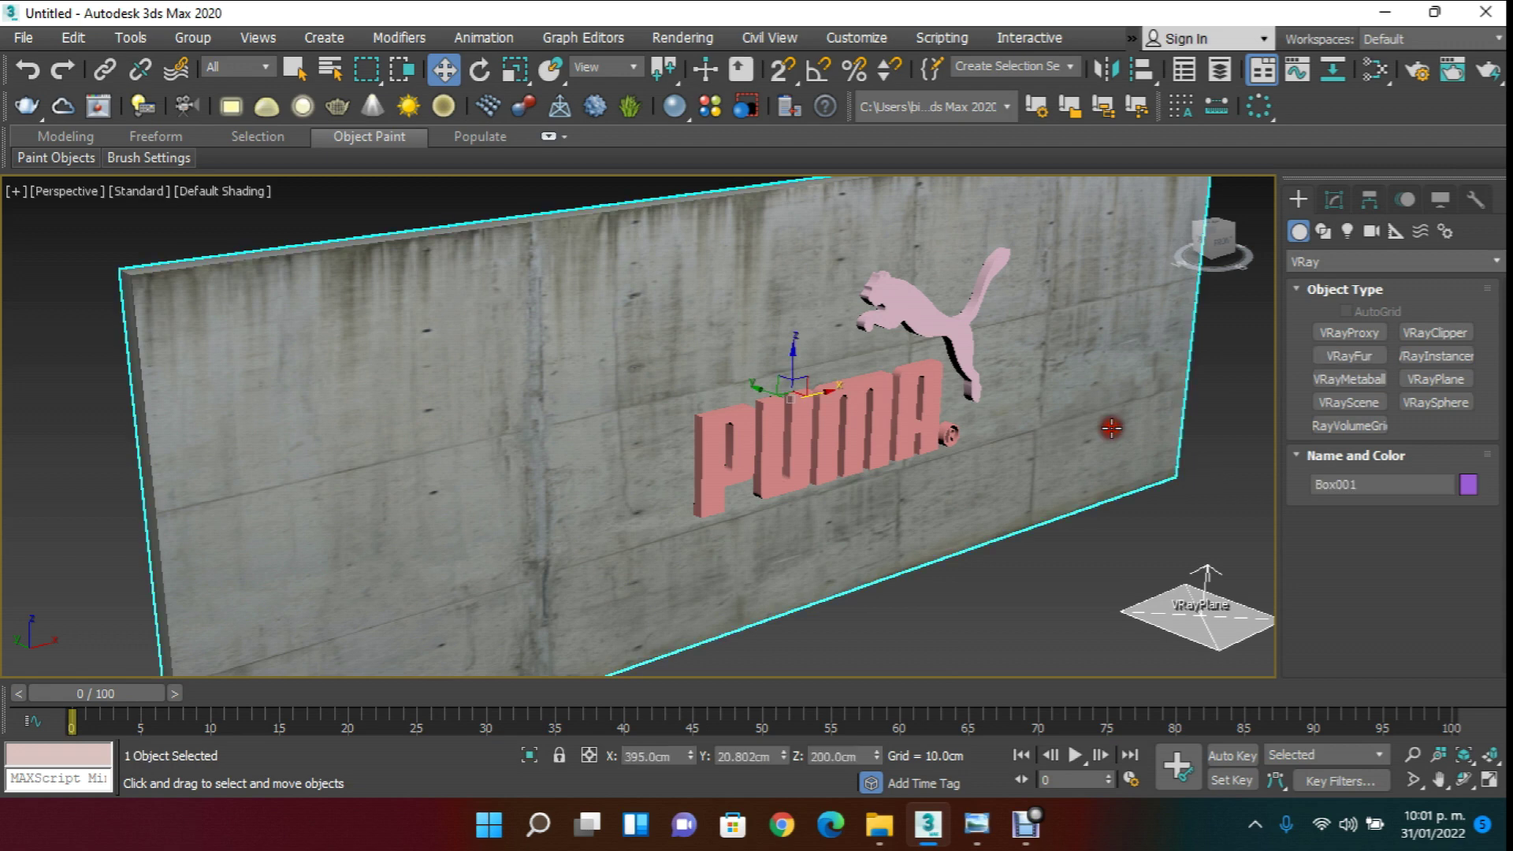
# - Add a UVW Map modifier with Box mapping to the wall
pyautogui.click(1334, 200)
pyautogui.click(1434, 268)
pyautogui.moveTo(1499, 331); pyautogui.dragTo(1500, 697)
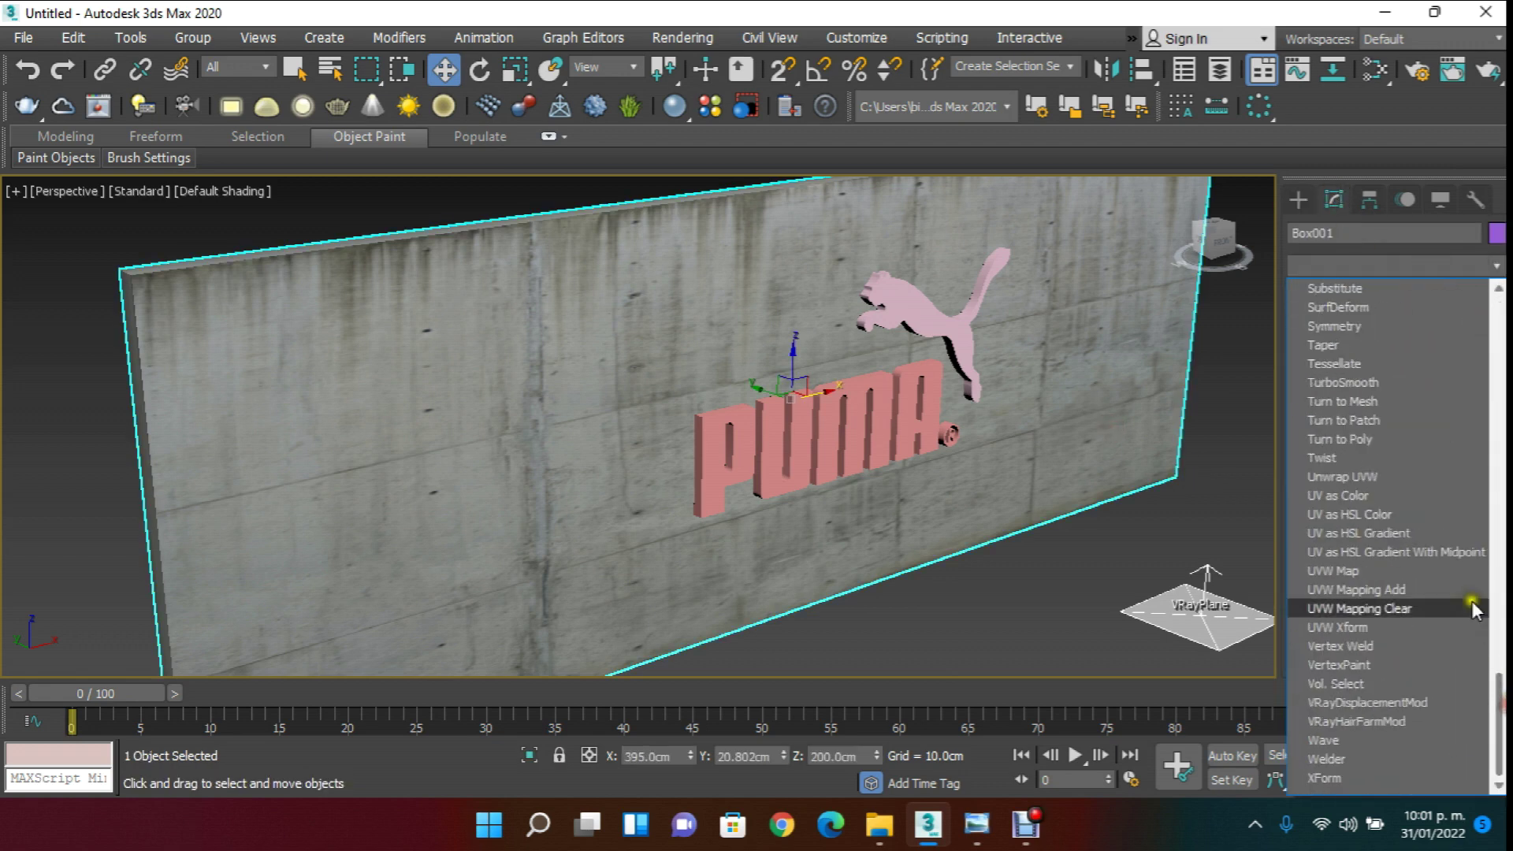
pyautogui.click(1355, 571)
pyautogui.click(1375, 619)
# - Scale the UVW Map gizmo narrower along the wall's length so the concrete texture repeats, and deselect the wall
pyautogui.click(1319, 293)
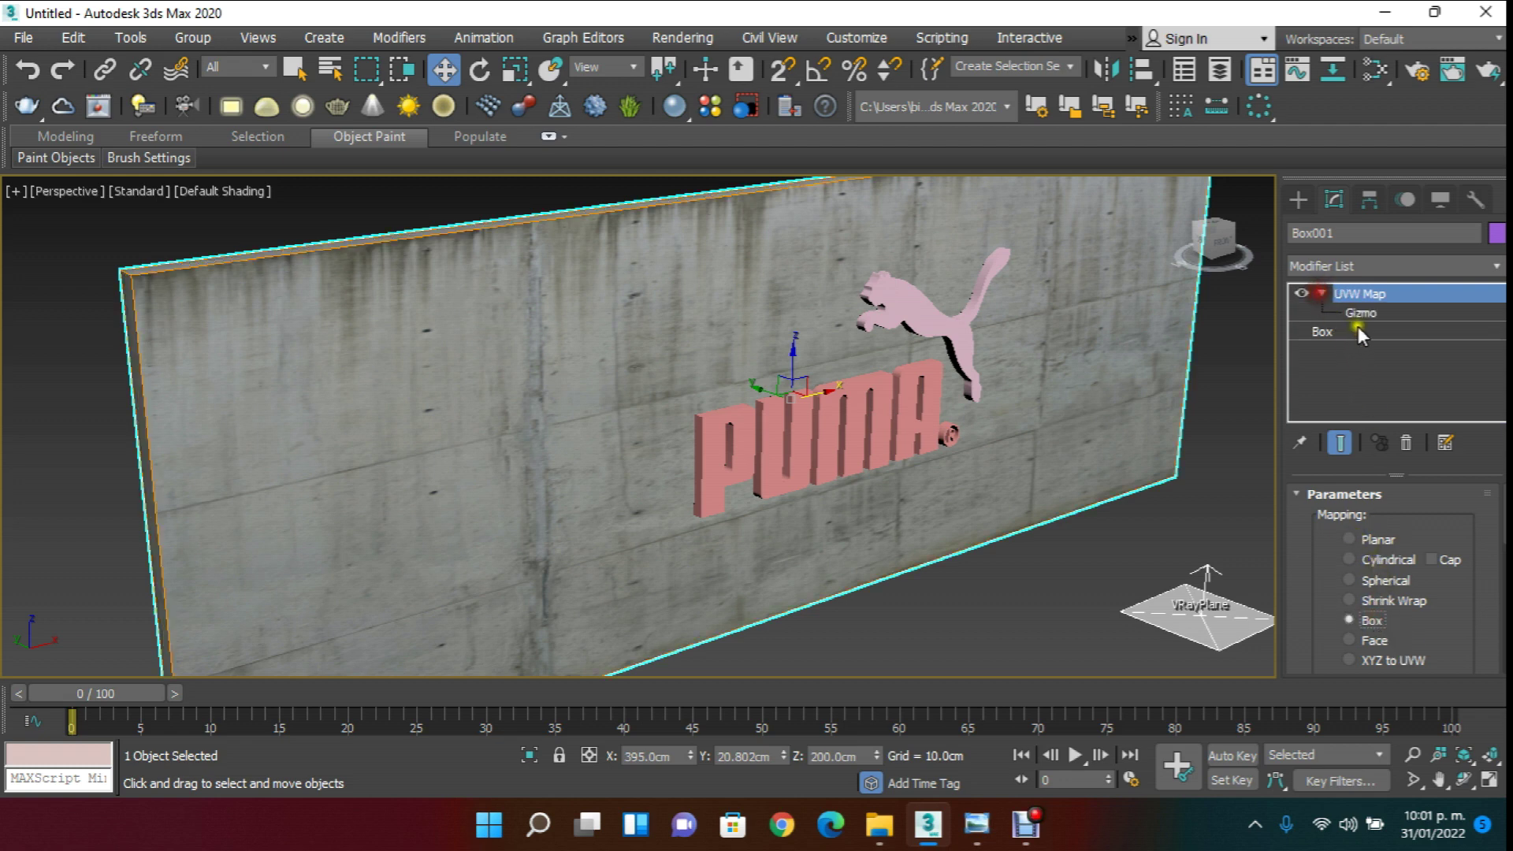
pyautogui.click(1341, 314)
pyautogui.click(516, 71)
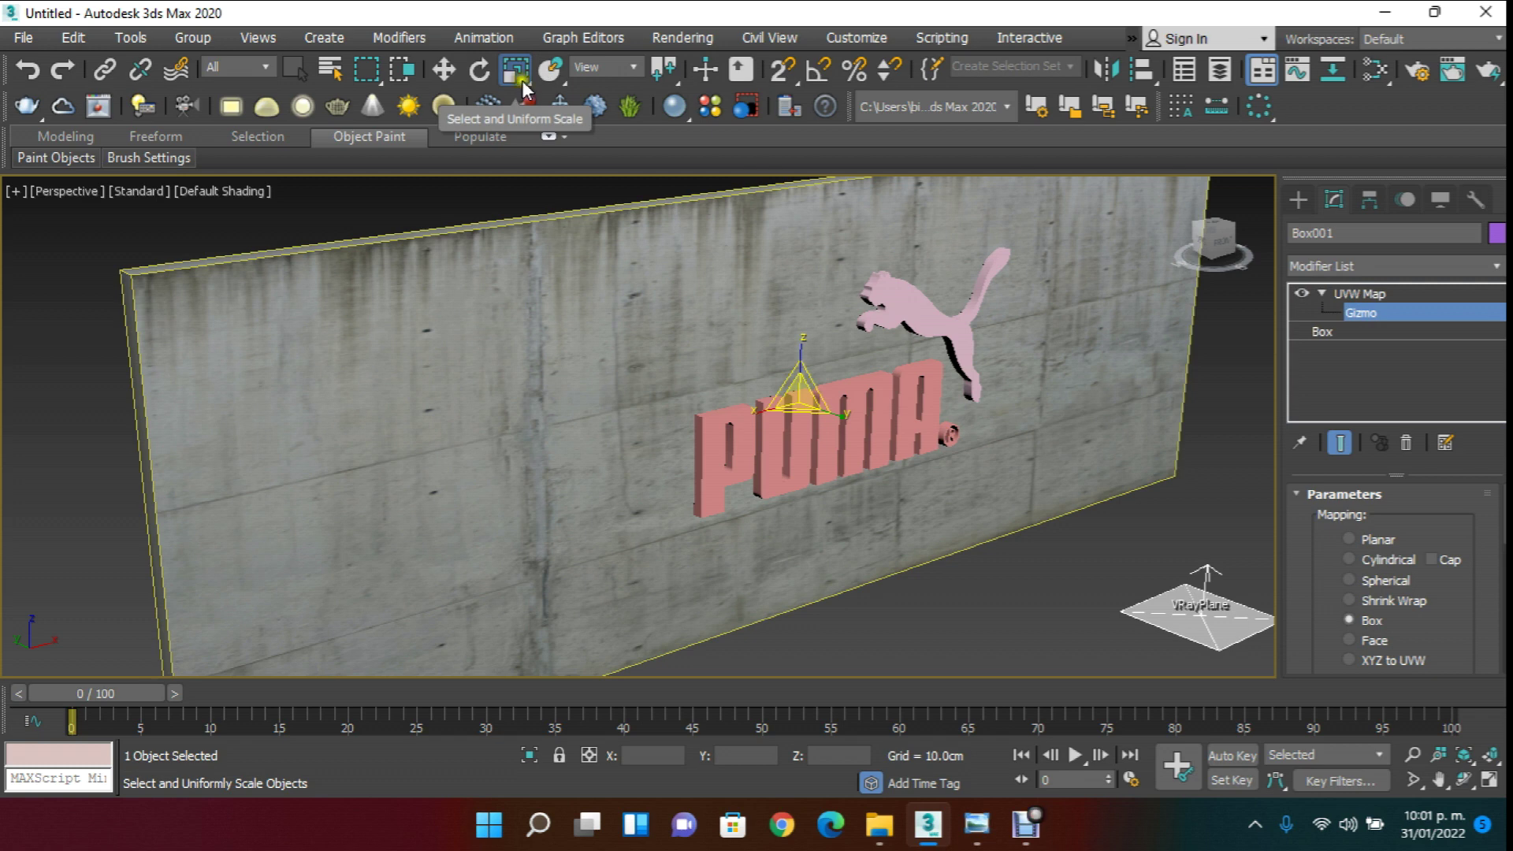
pyautogui.click(751, 416)
pyautogui.moveTo(751, 416); pyautogui.dragTo(976, 388)
pyautogui.moveTo(801, 337); pyautogui.dragTo(894, 325)
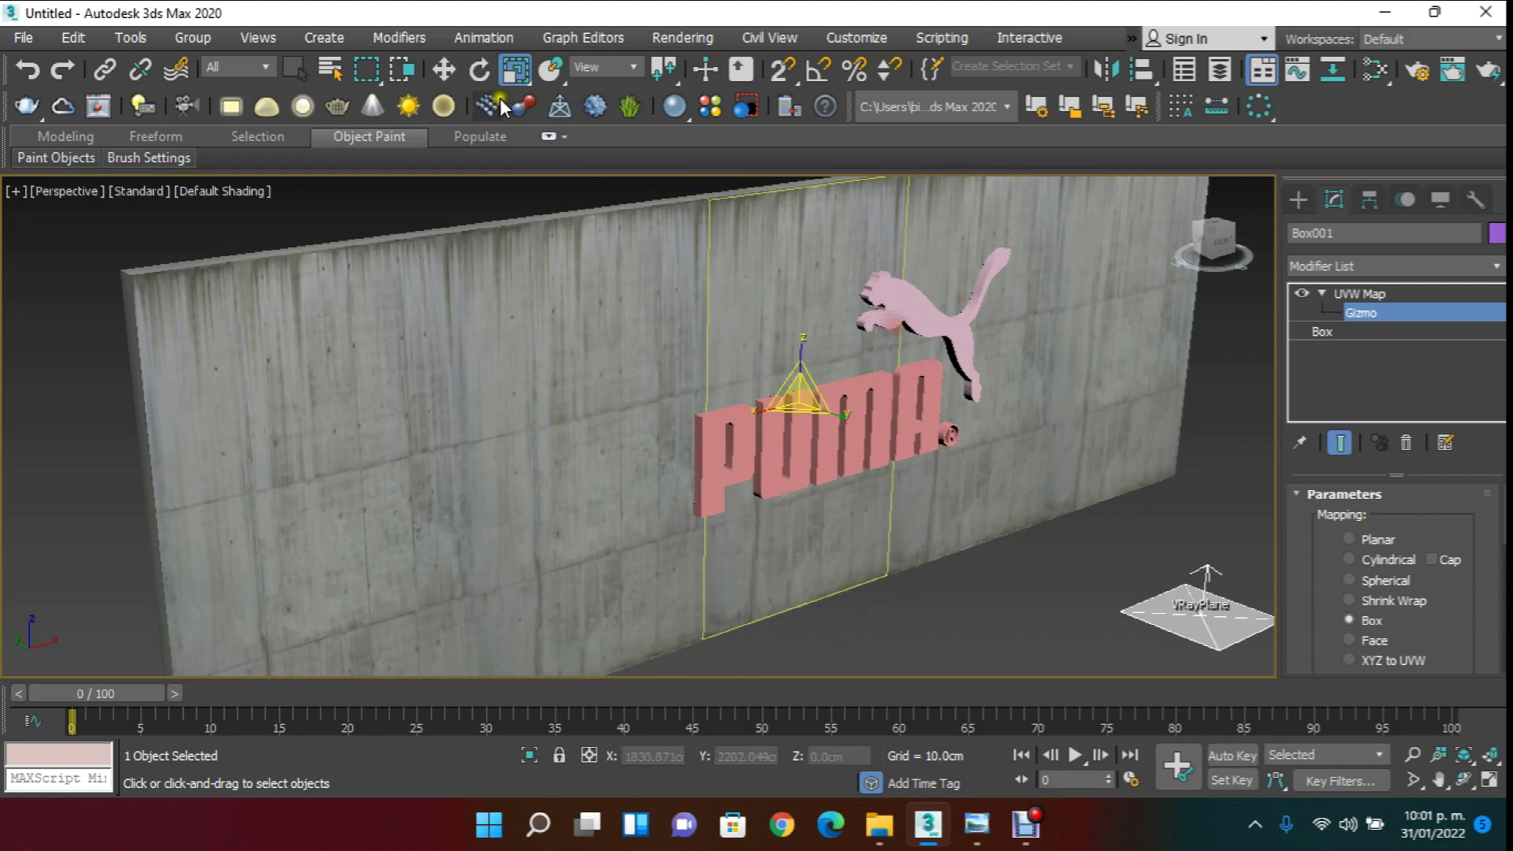
pyautogui.click(443, 69)
pyautogui.click(1355, 311)
pyautogui.click(1208, 422)
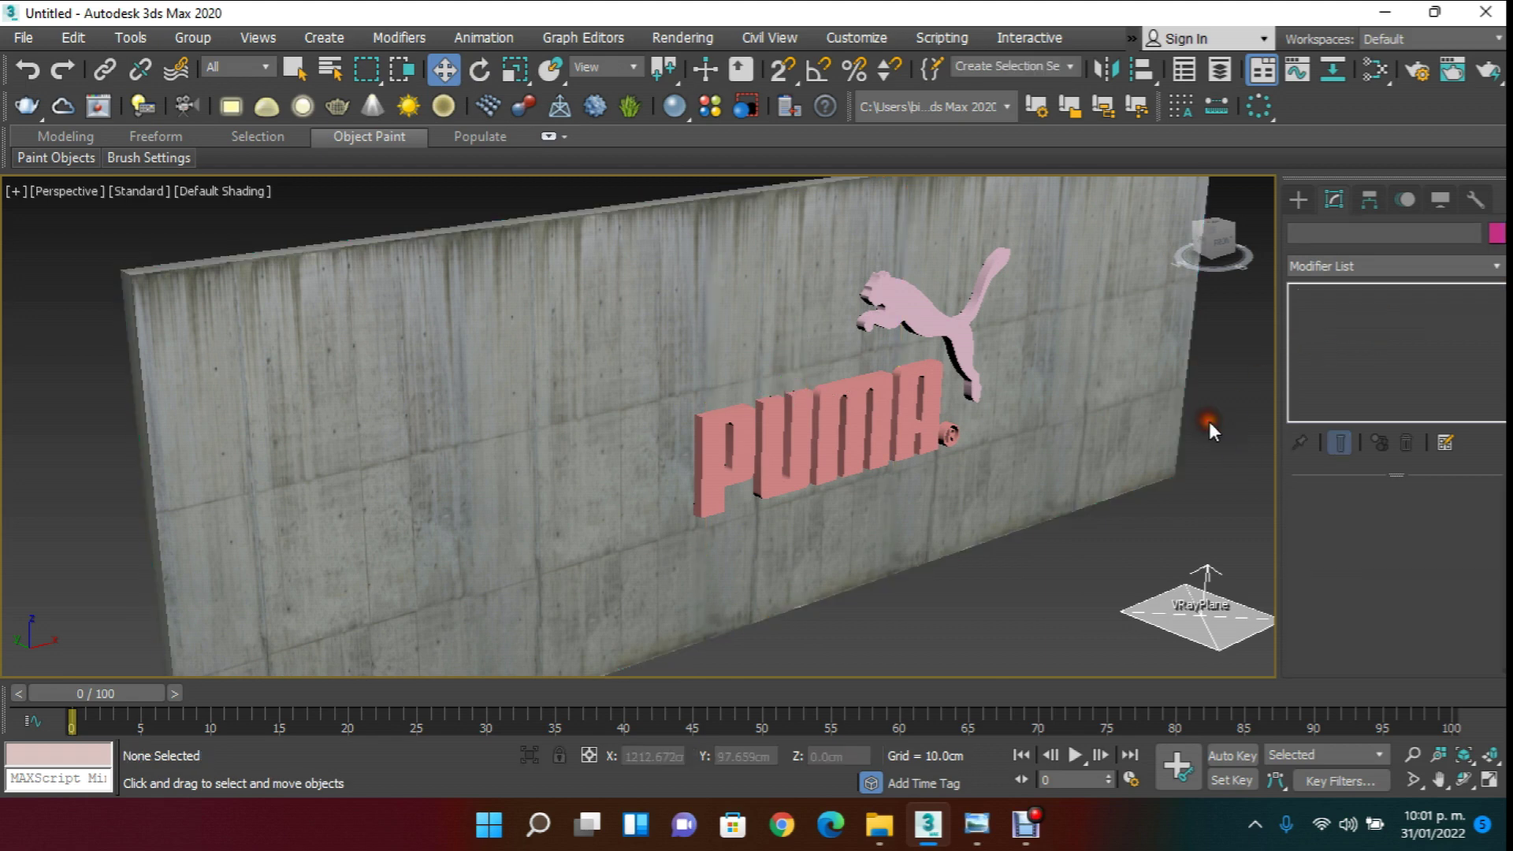
# - Place a Physical camera in the top view, in front of the wall and aimed diagonally at the logo
pyautogui.press('t')
pyautogui.scroll(-6, 977, 391)
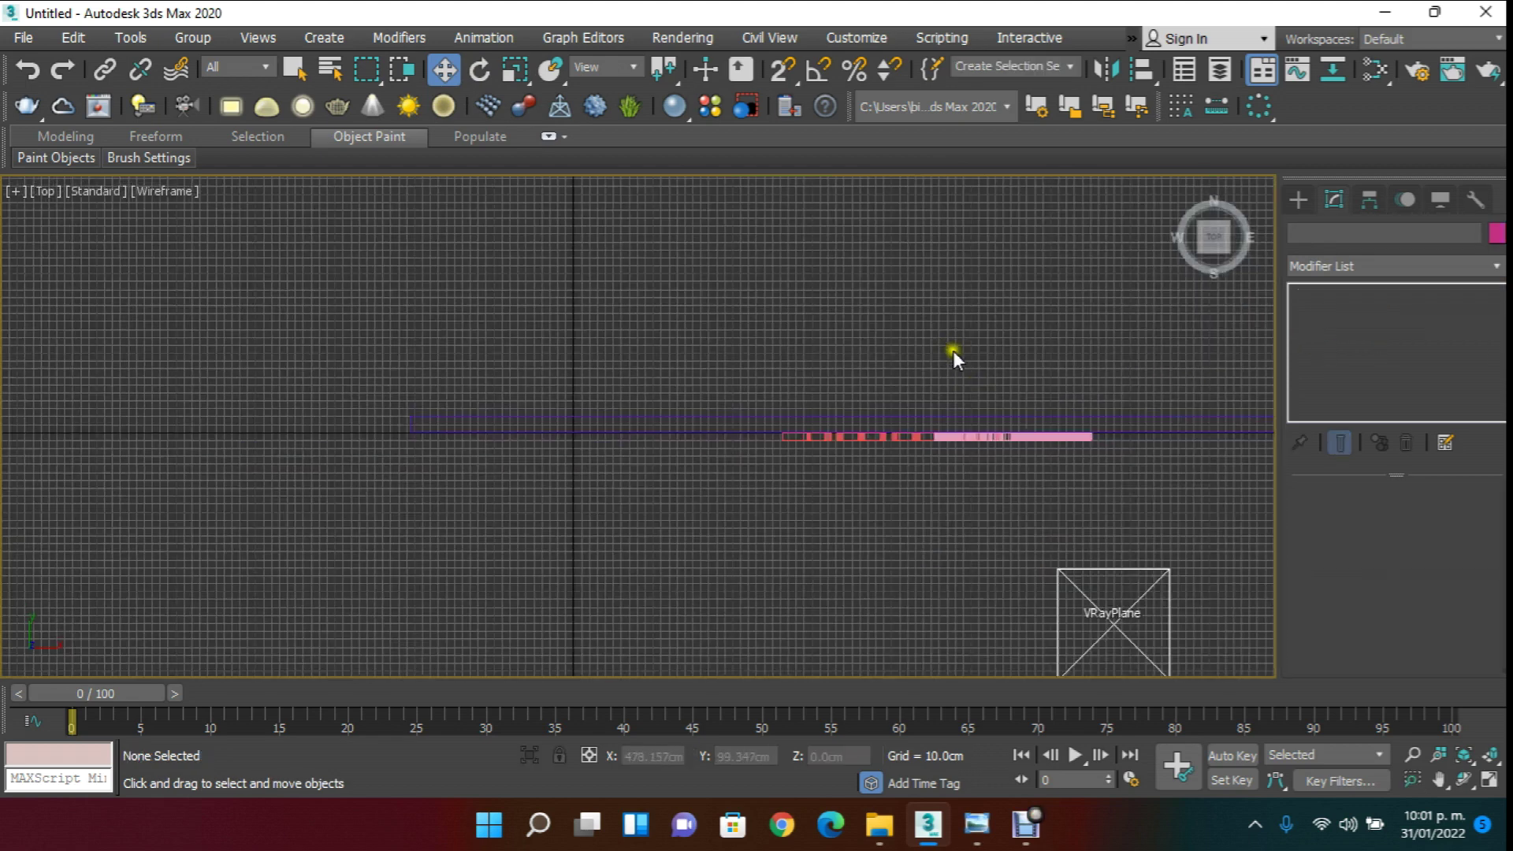
pyautogui.moveTo(959, 463); pyautogui.dragTo(833, 442, button='middle')
pyautogui.click(1297, 201)
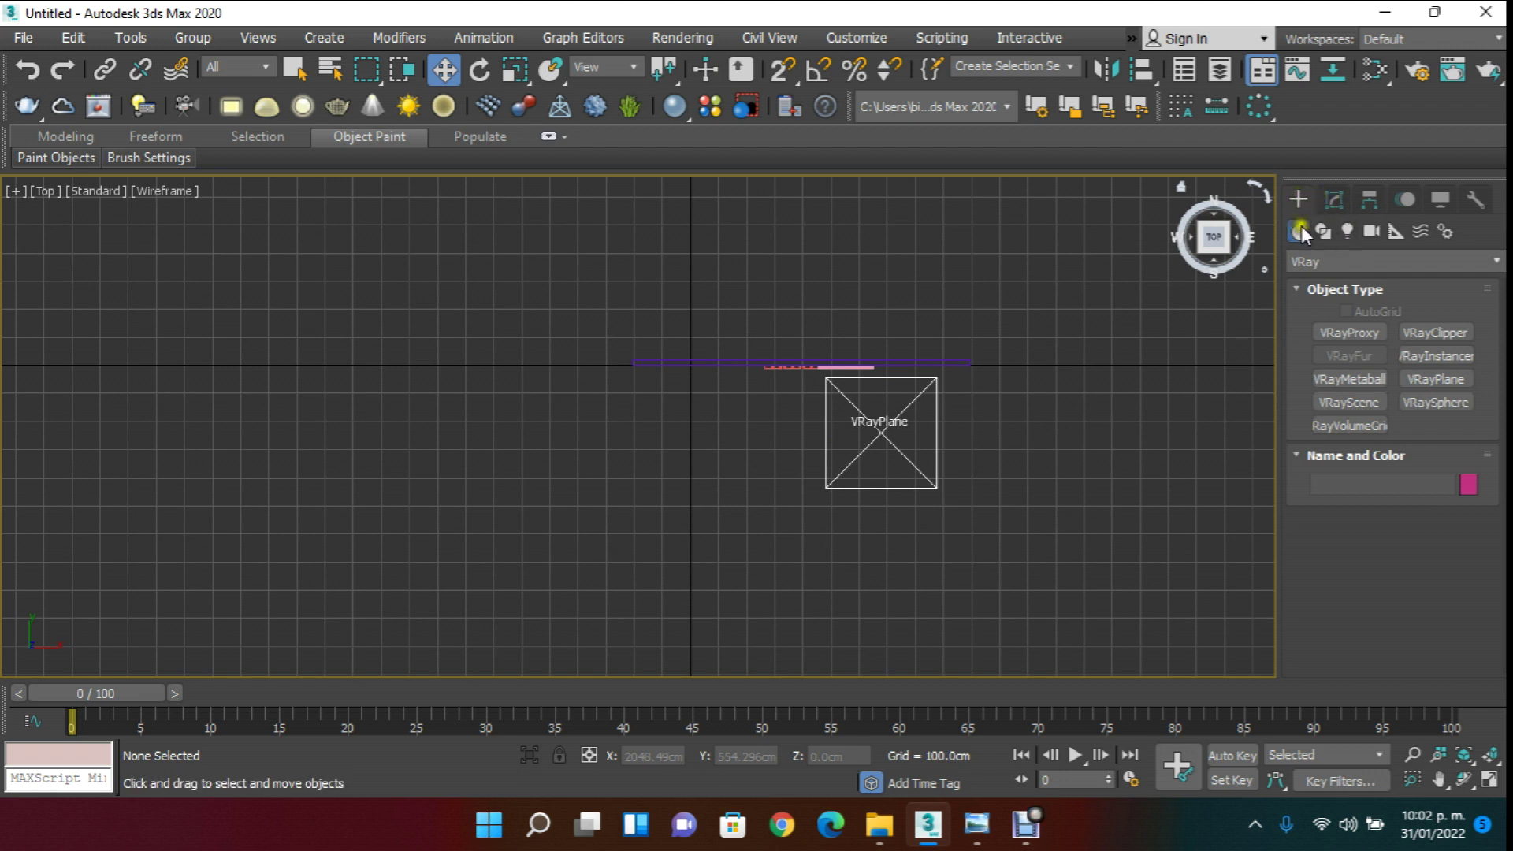
pyautogui.click(1372, 230)
pyautogui.click(1354, 260)
pyautogui.click(1372, 230)
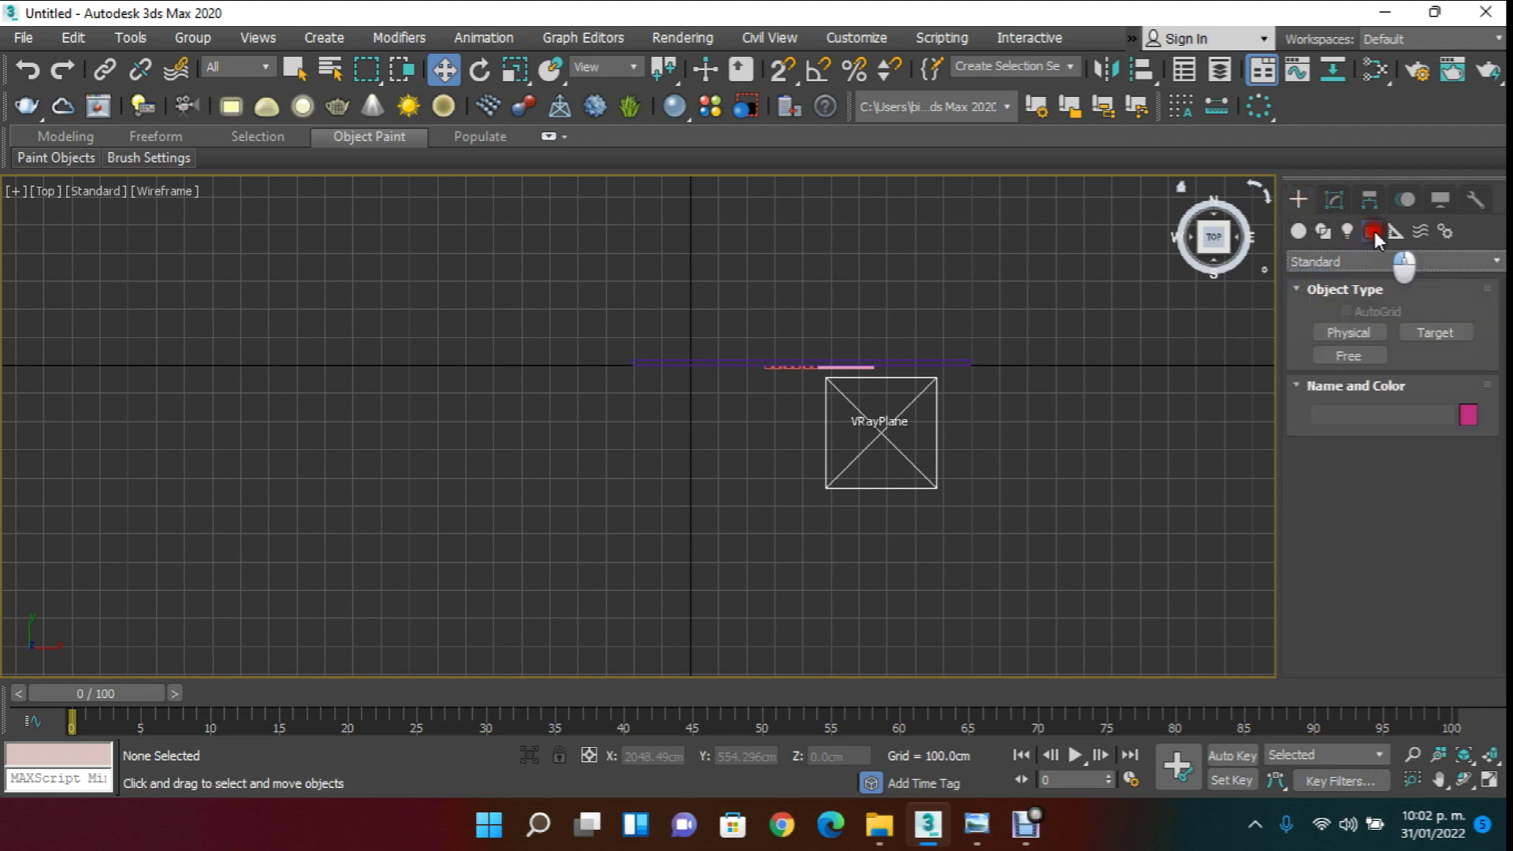
pyautogui.click(1365, 330)
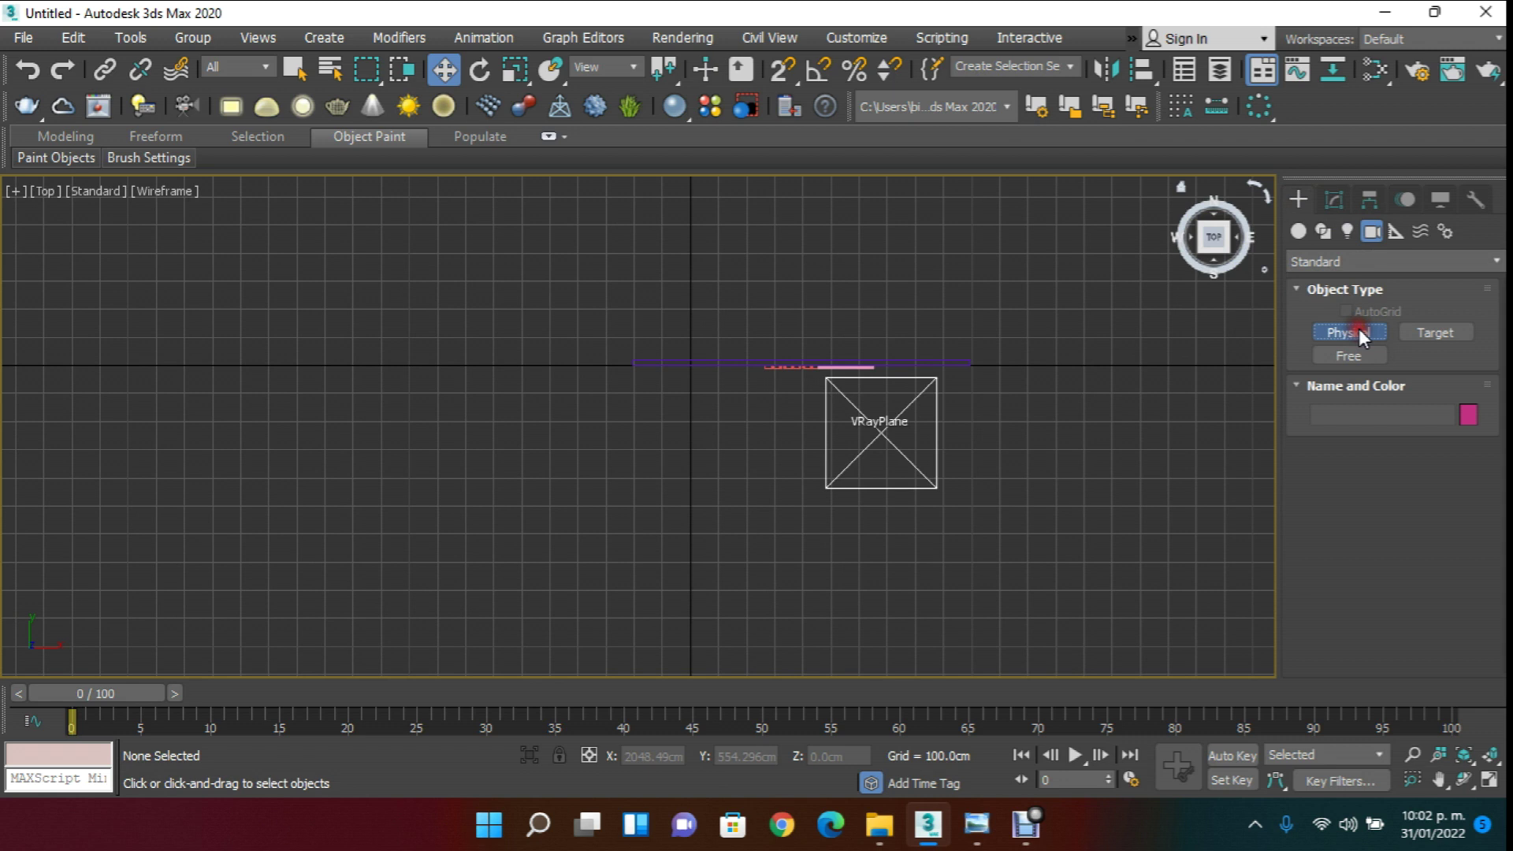
pyautogui.moveTo(715, 479); pyautogui.dragTo(826, 345)
# - Set the camera's manual exposure gain to 500 ISO
pyautogui.moveTo(1312, 529); pyautogui.dragTo(1310, 408)
pyautogui.scroll(-3, 1337, 178)
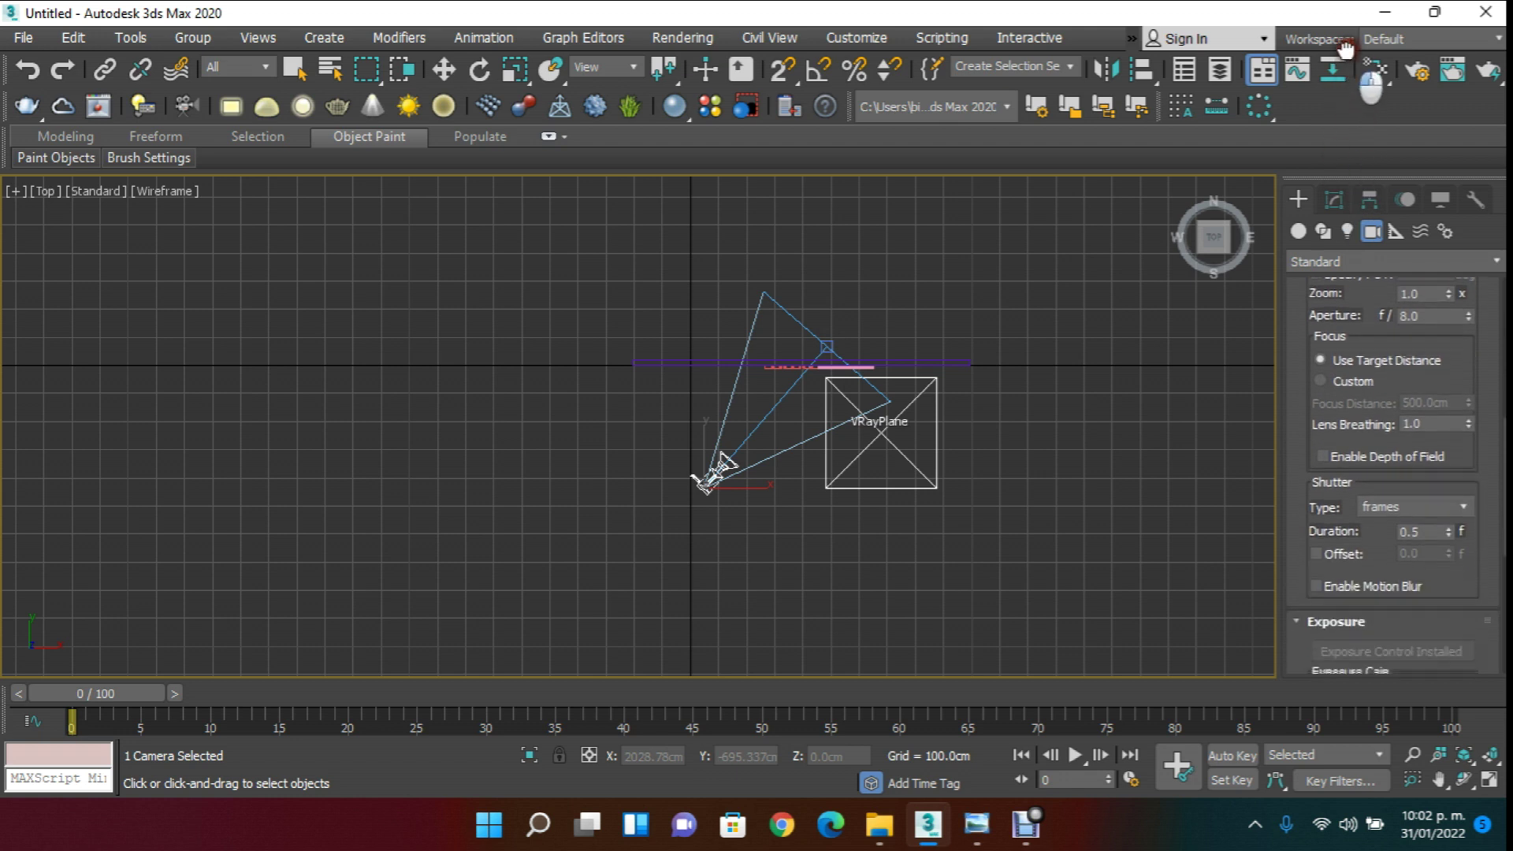
pyautogui.click(1335, 649)
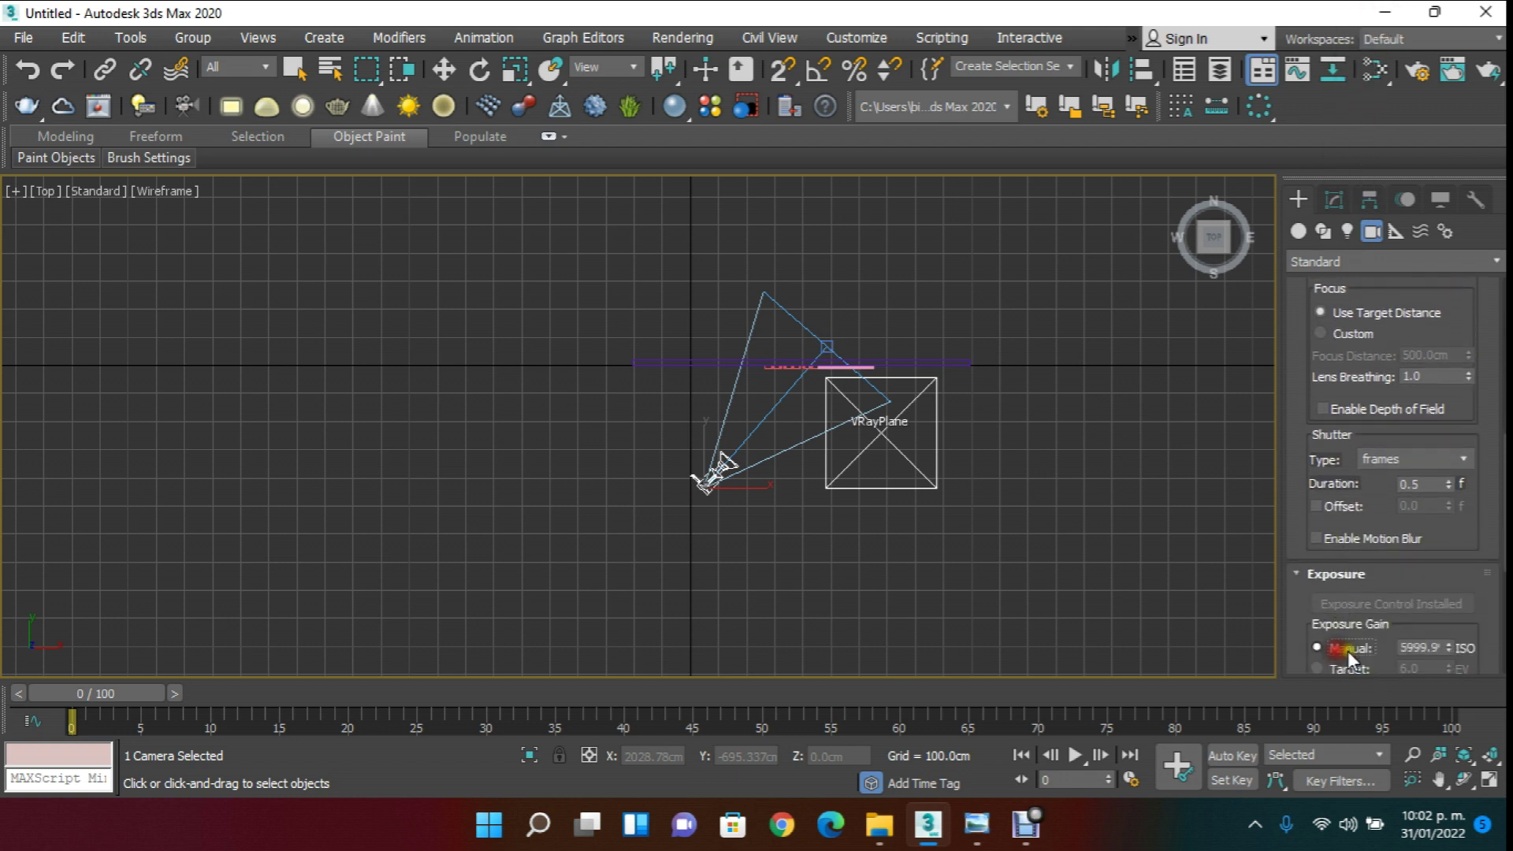
pyautogui.doubleClick(1418, 646)
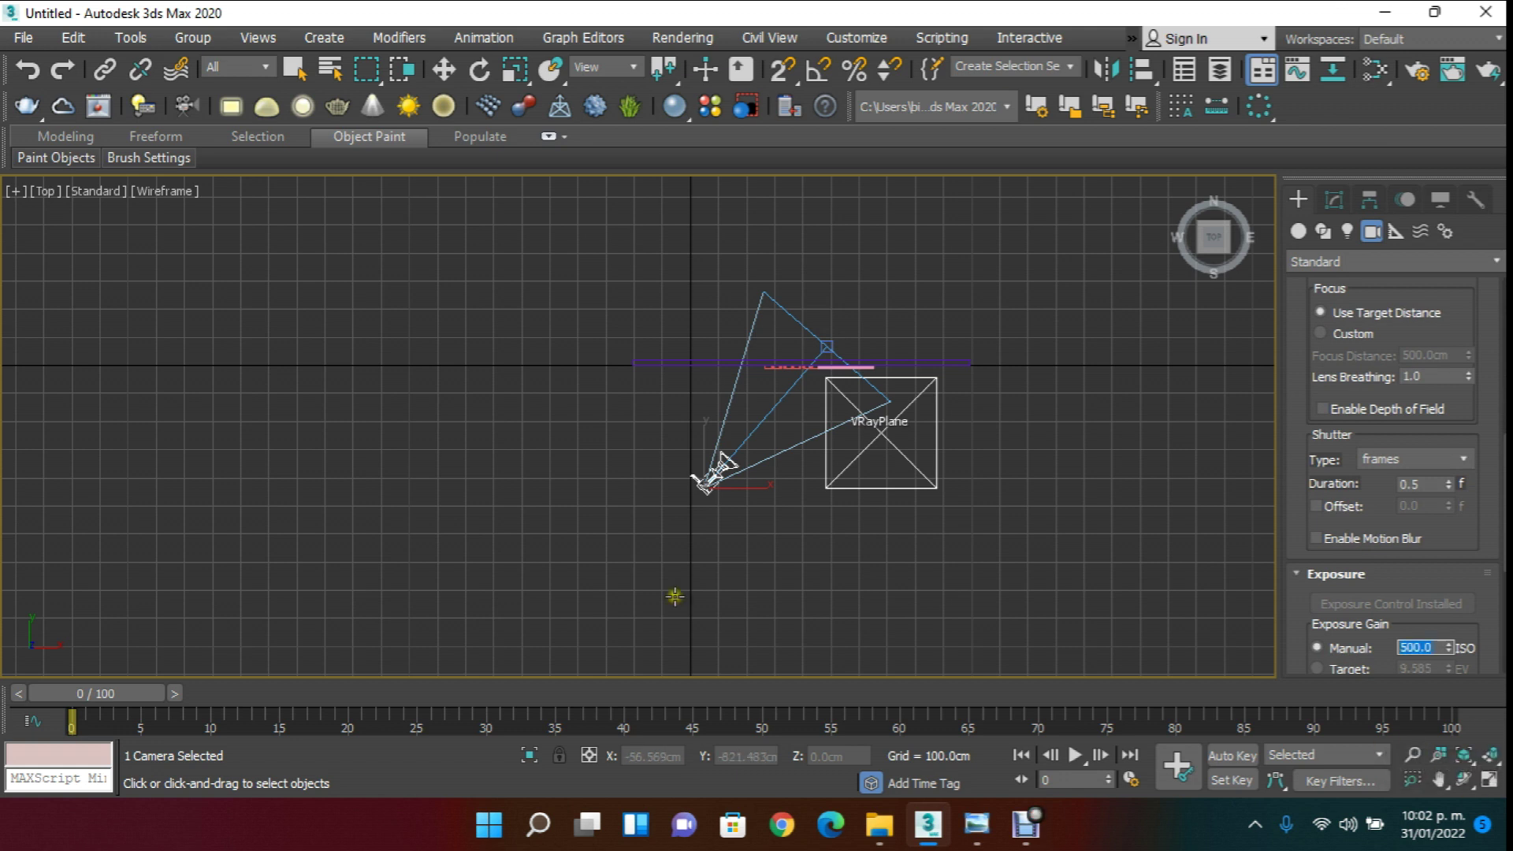
# - Switch the viewport to the PhysCamera001 view with Default Shading and pan the camera until the PUMA logo is in view
pyautogui.click(44, 190)
pyautogui.moveTo(88, 213)
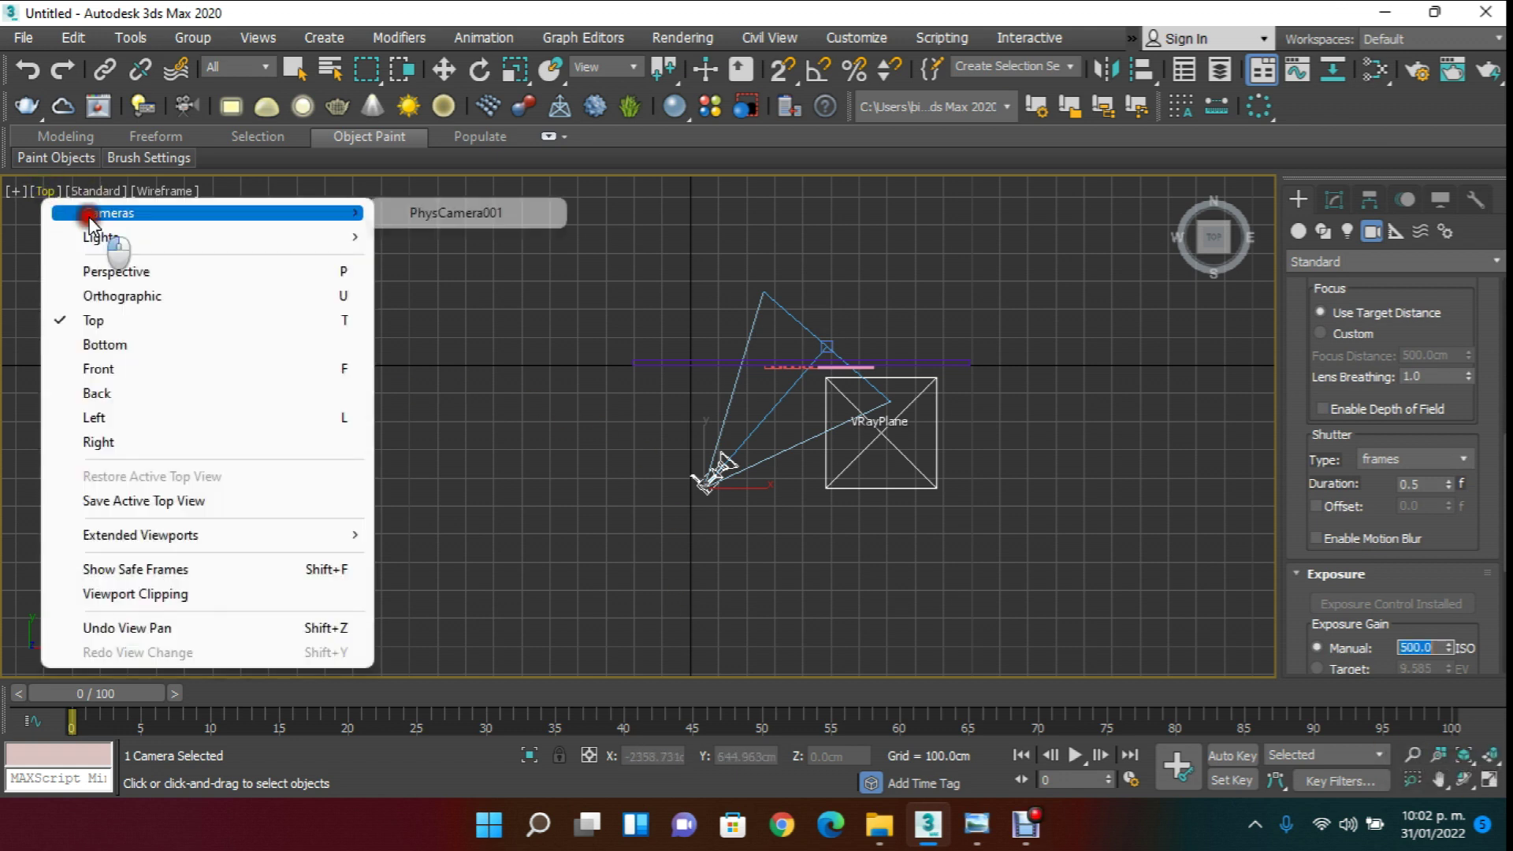
pyautogui.click(478, 211)
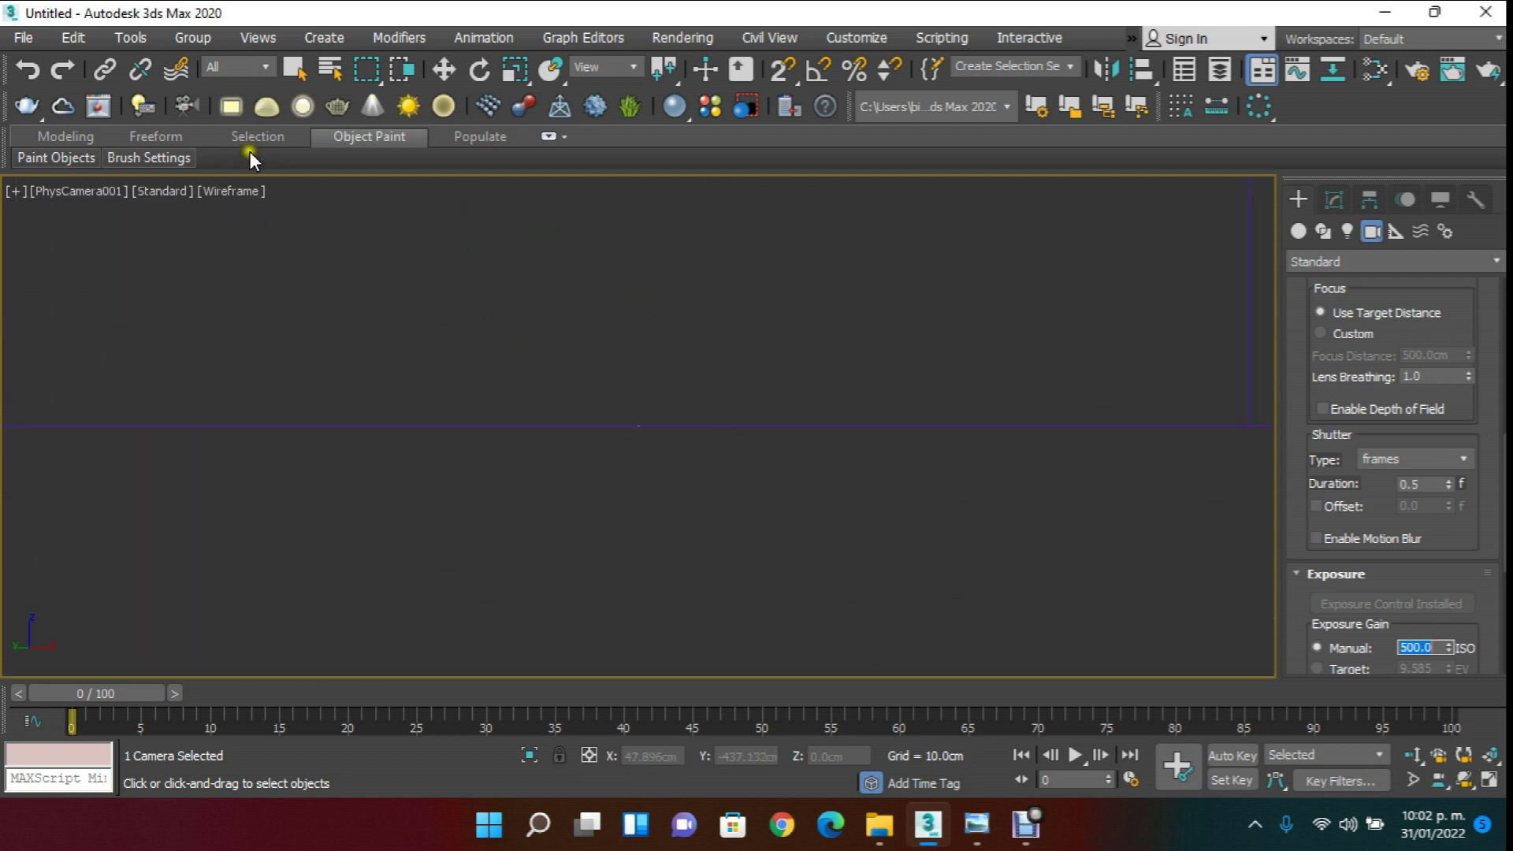
pyautogui.click(234, 190)
pyautogui.click(331, 210)
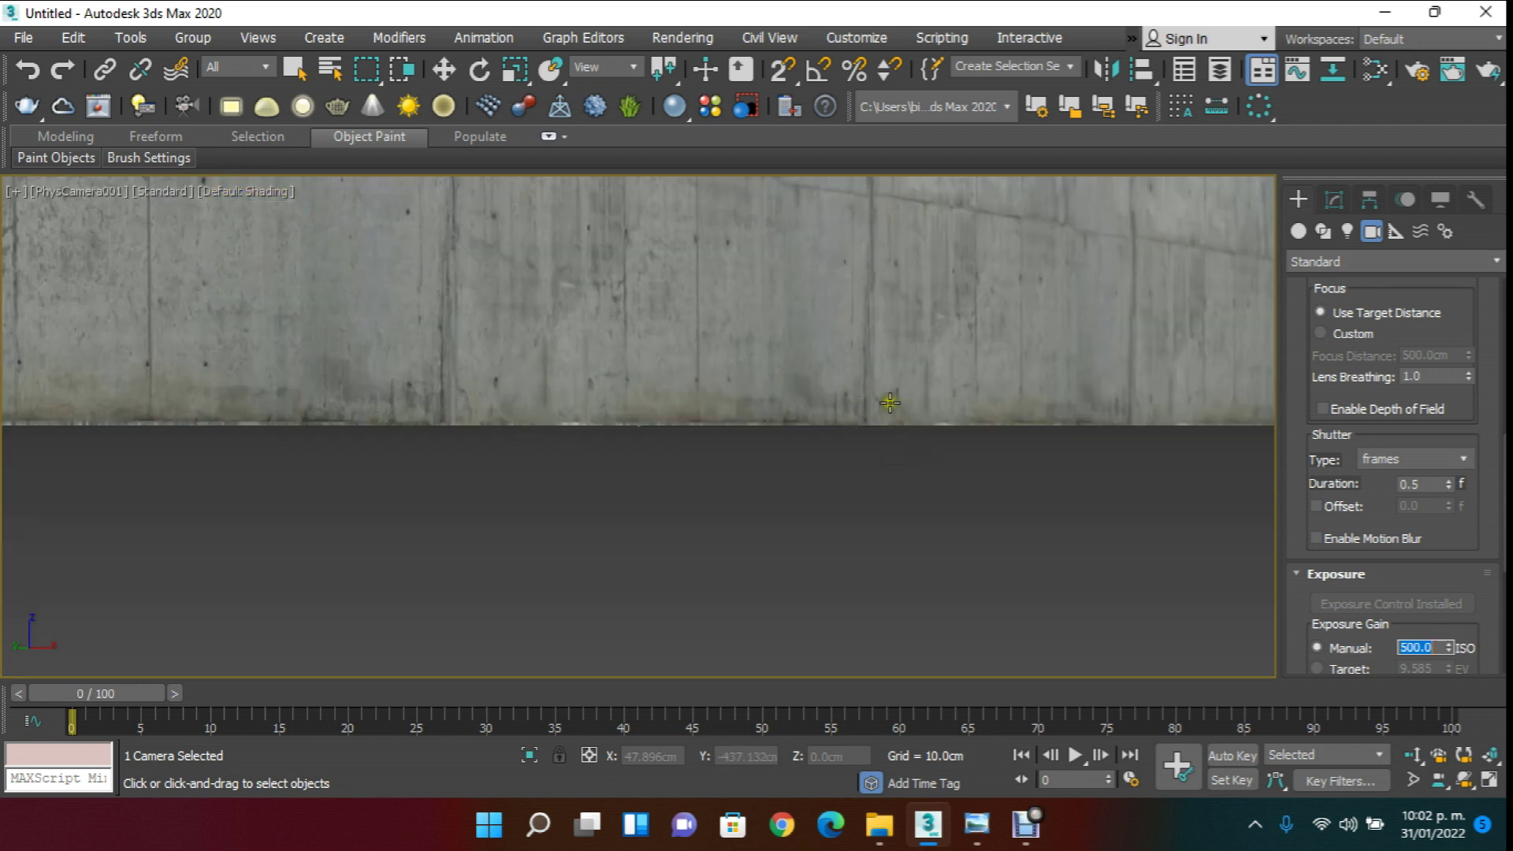
pyautogui.moveTo(900, 286); pyautogui.dragTo(948, 686, button='middle')
pyautogui.moveTo(883, 524); pyautogui.dragTo(845, 496, button='middle')
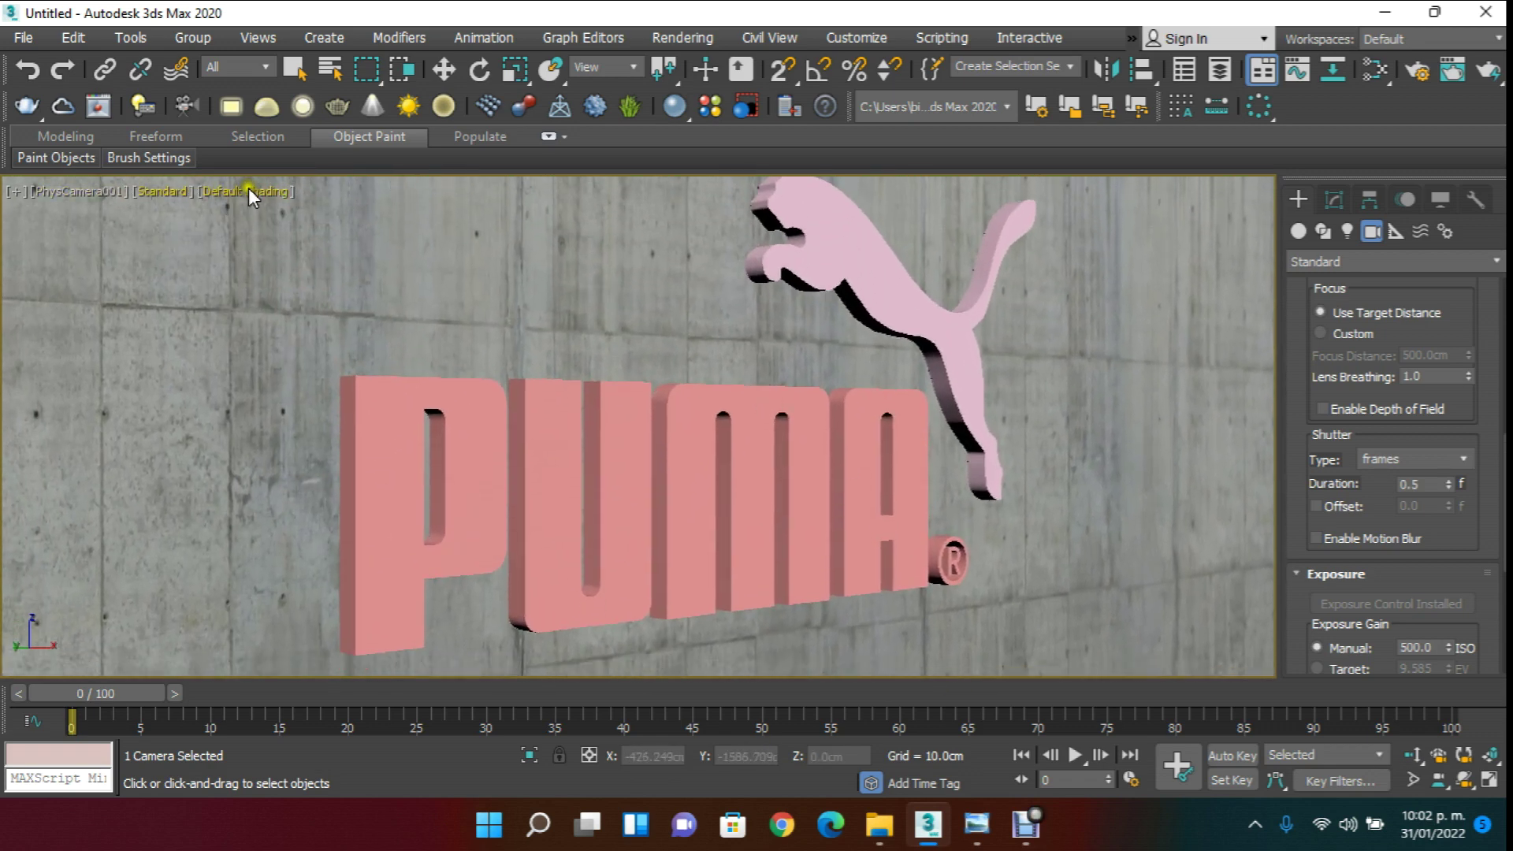
# - Show the safe frames in the camera view
pyautogui.click(167, 192)
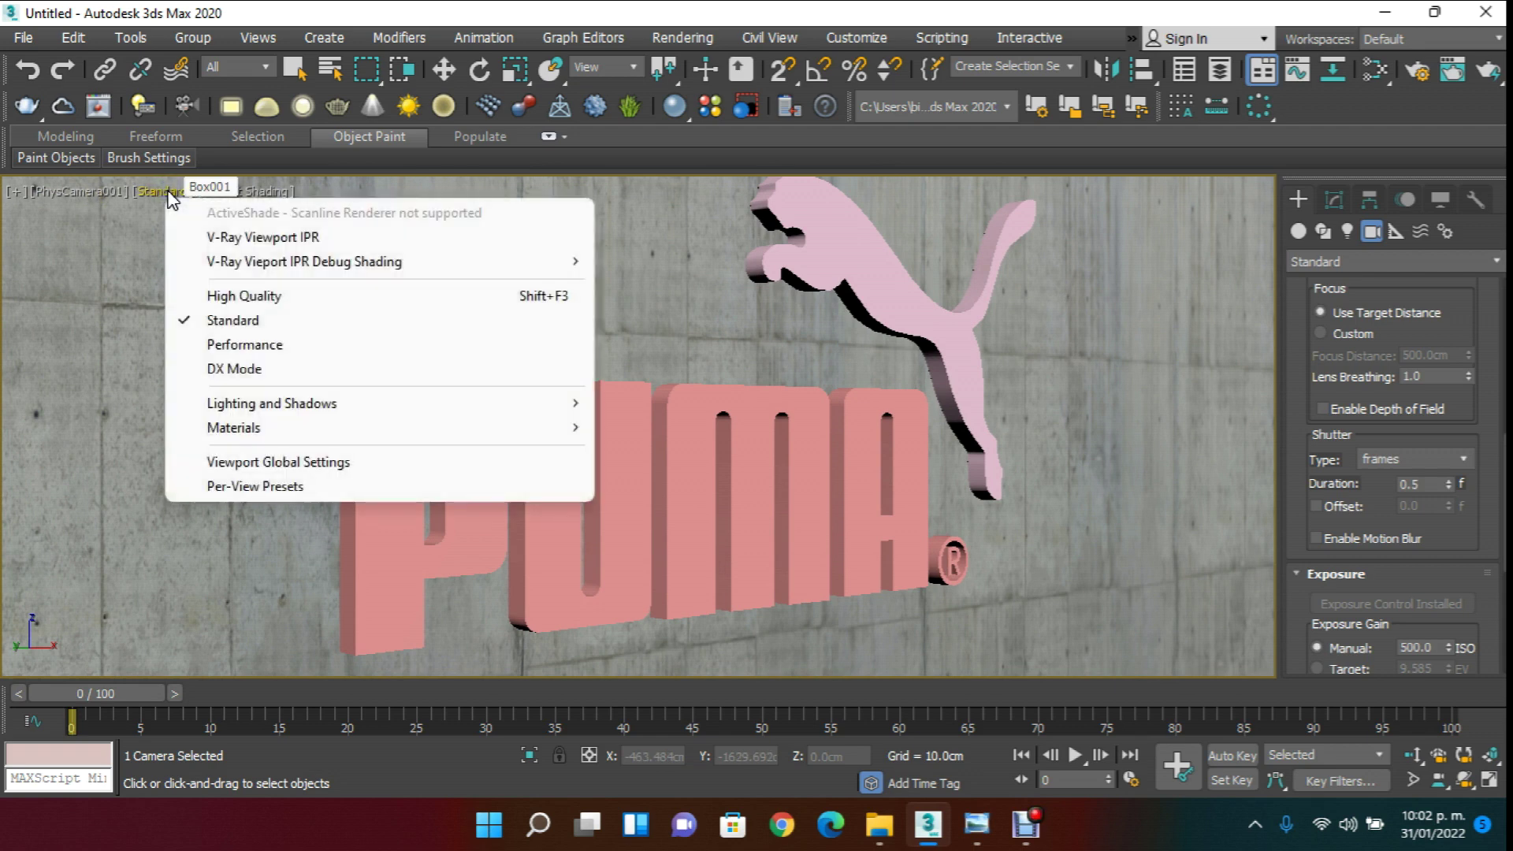
pyautogui.click(260, 192)
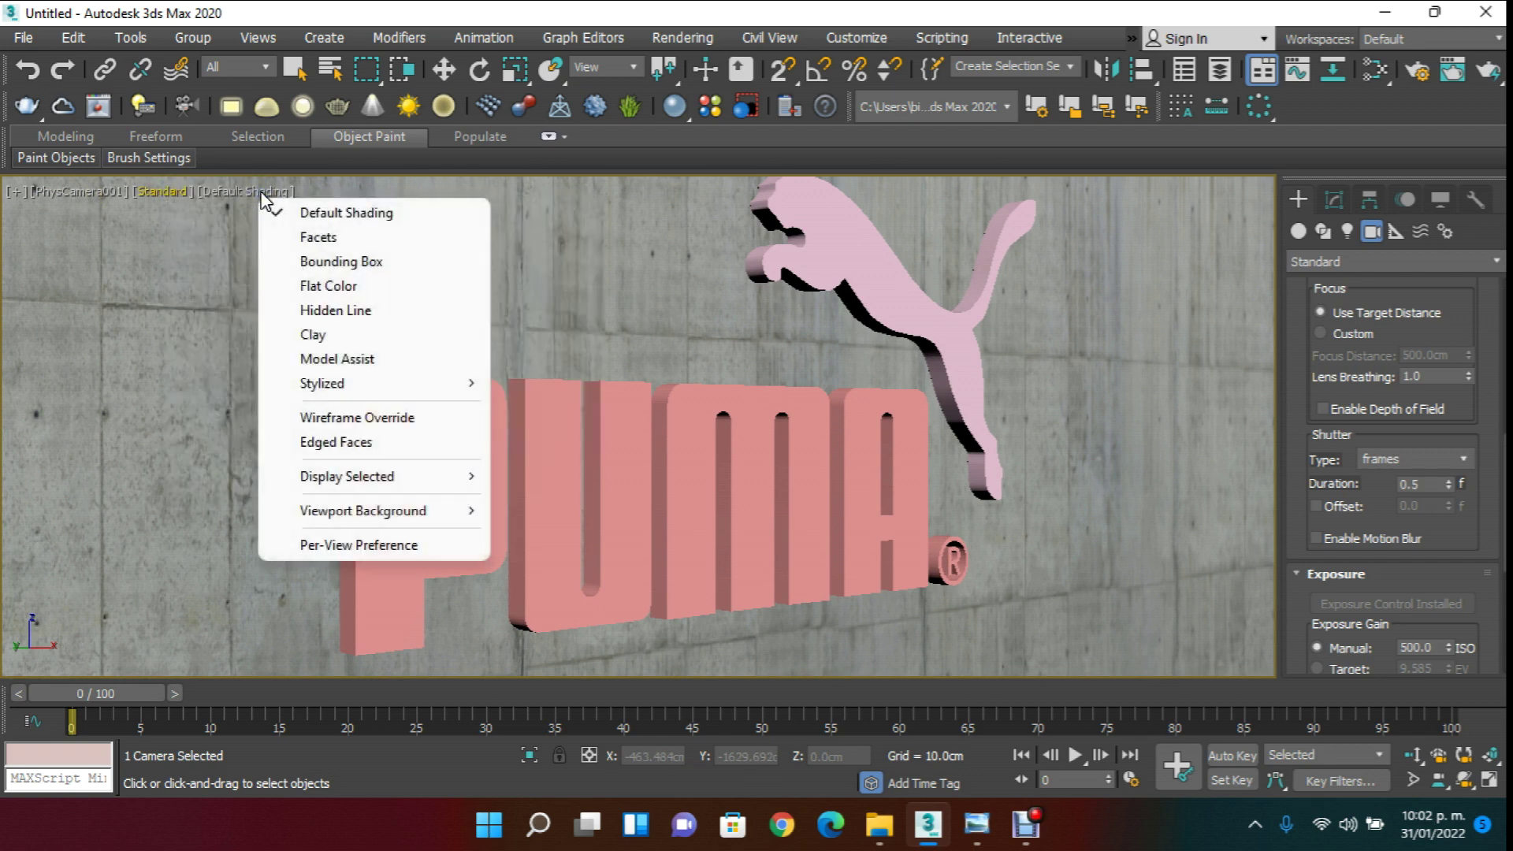
pyautogui.click(88, 191)
pyautogui.click(86, 190)
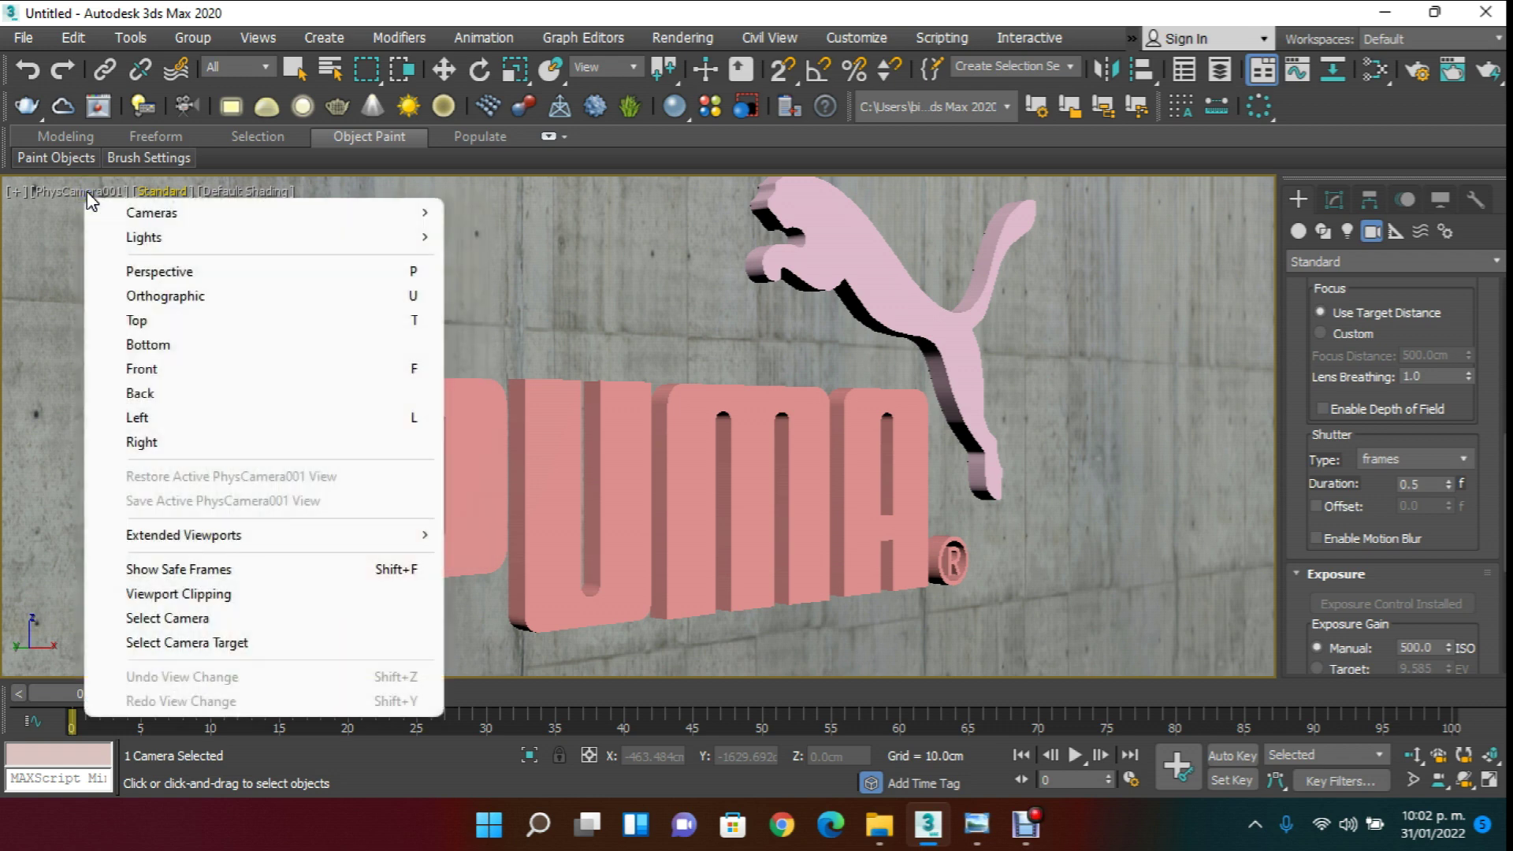
pyautogui.click(213, 569)
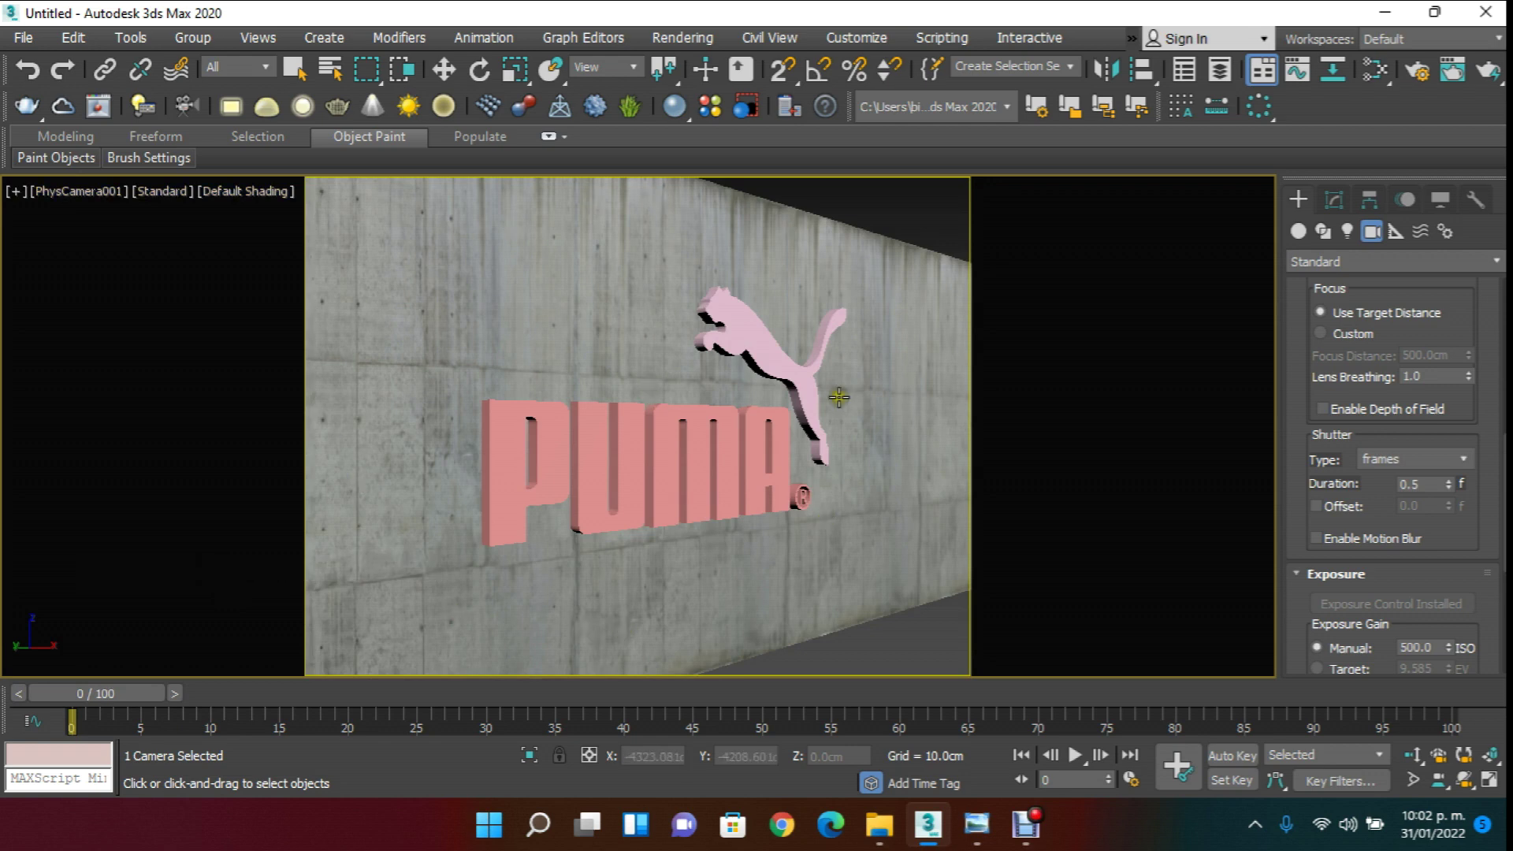
# - Orbit and dolly the camera to frame the PUMA logo larger and more frontally within the safe frame
pyautogui.scroll(1, 685, 300)
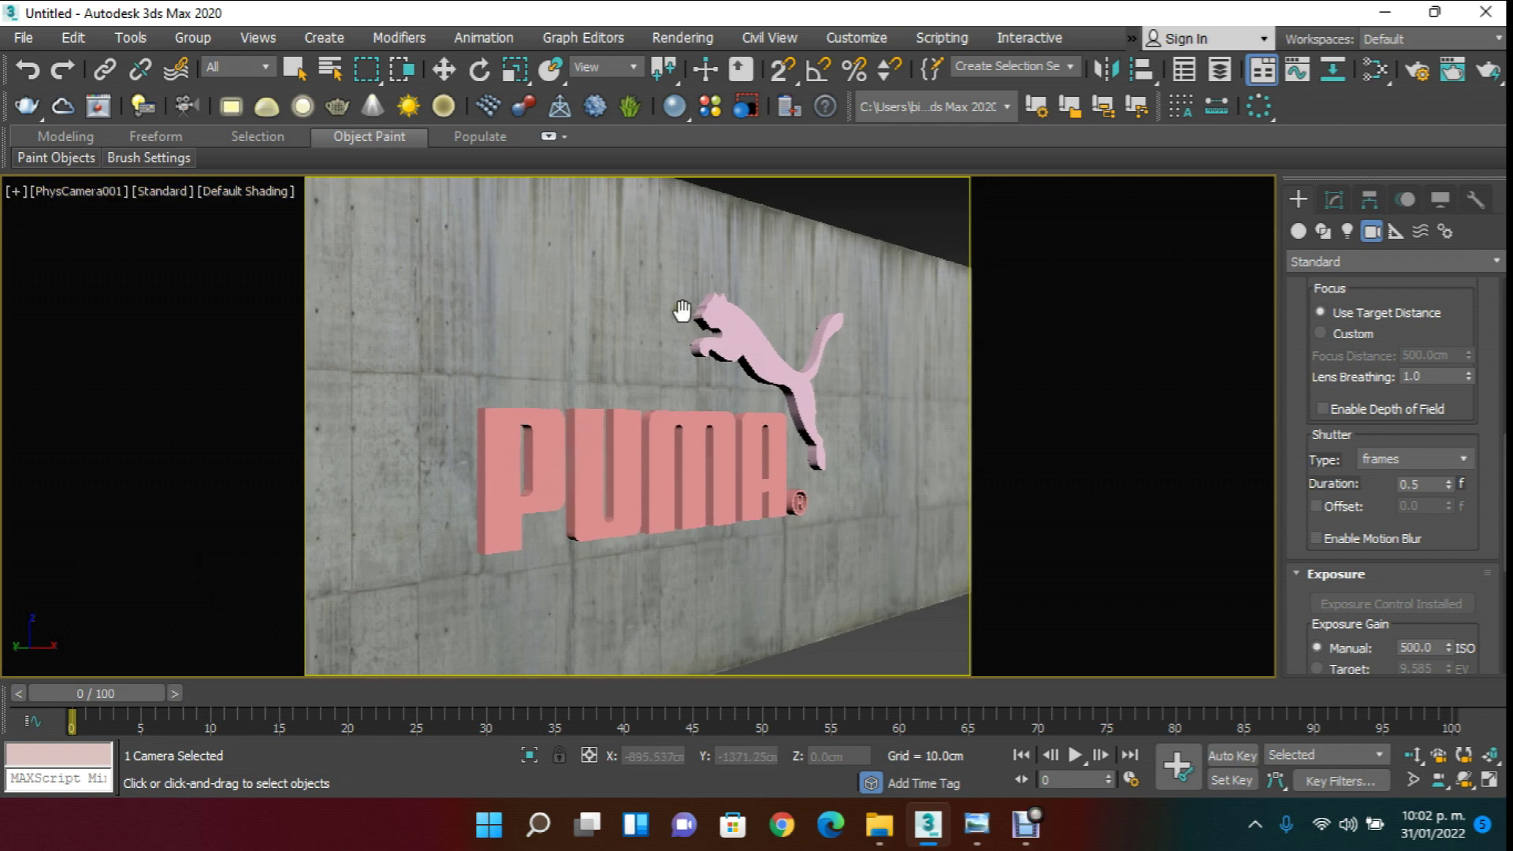
pyautogui.click(1464, 778)
pyautogui.moveTo(783, 398)
pyautogui.mouseDown()
pyautogui.moveTo(807, 418)
pyautogui.moveTo(747, 386)
pyautogui.moveTo(776, 416)
pyautogui.mouseUp()
pyautogui.click(445, 71)
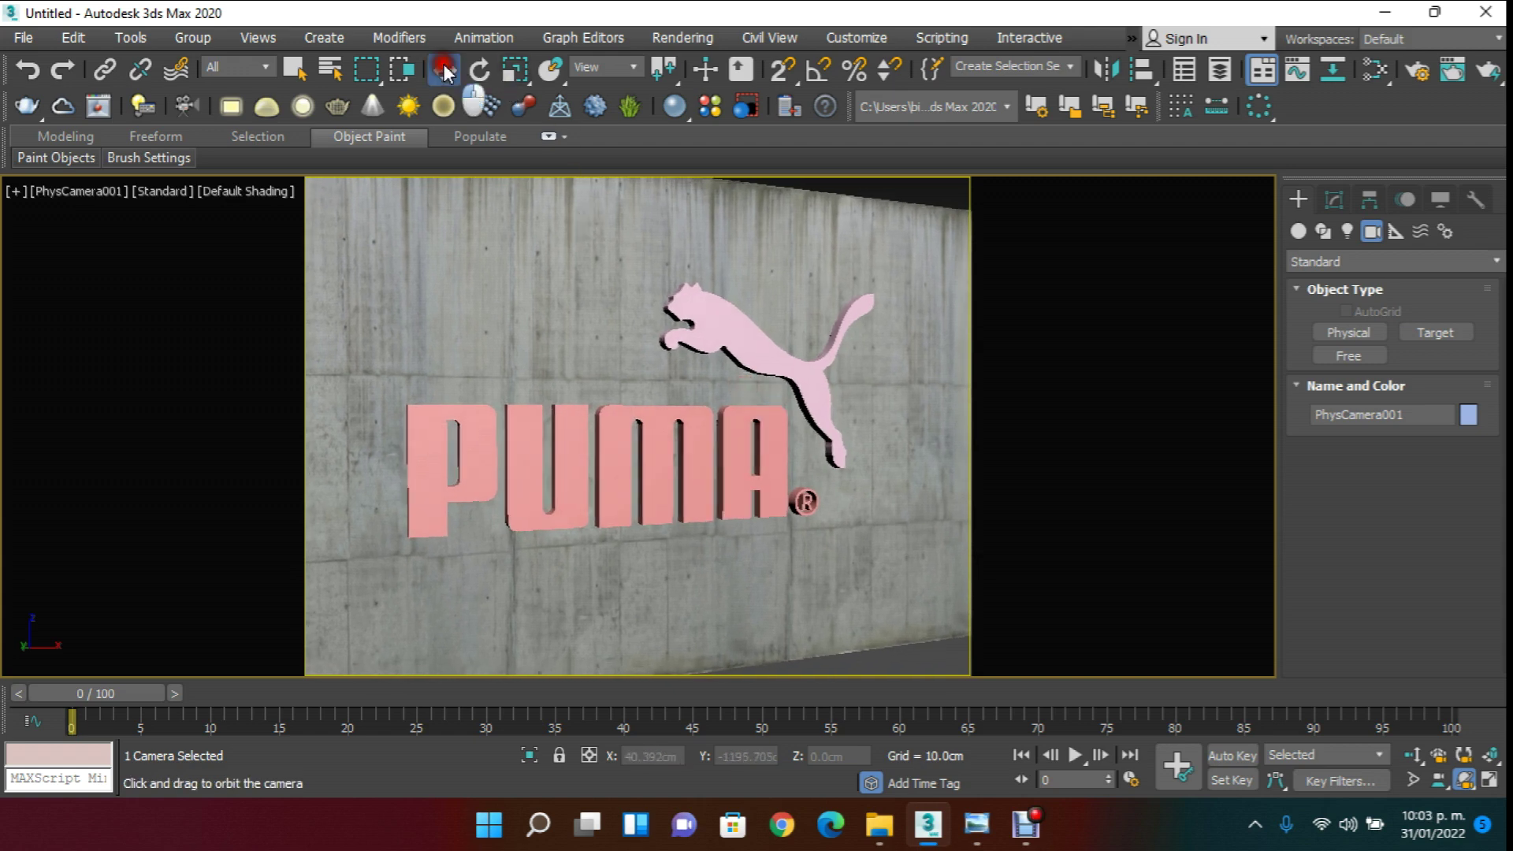
pyautogui.click(591, 362)
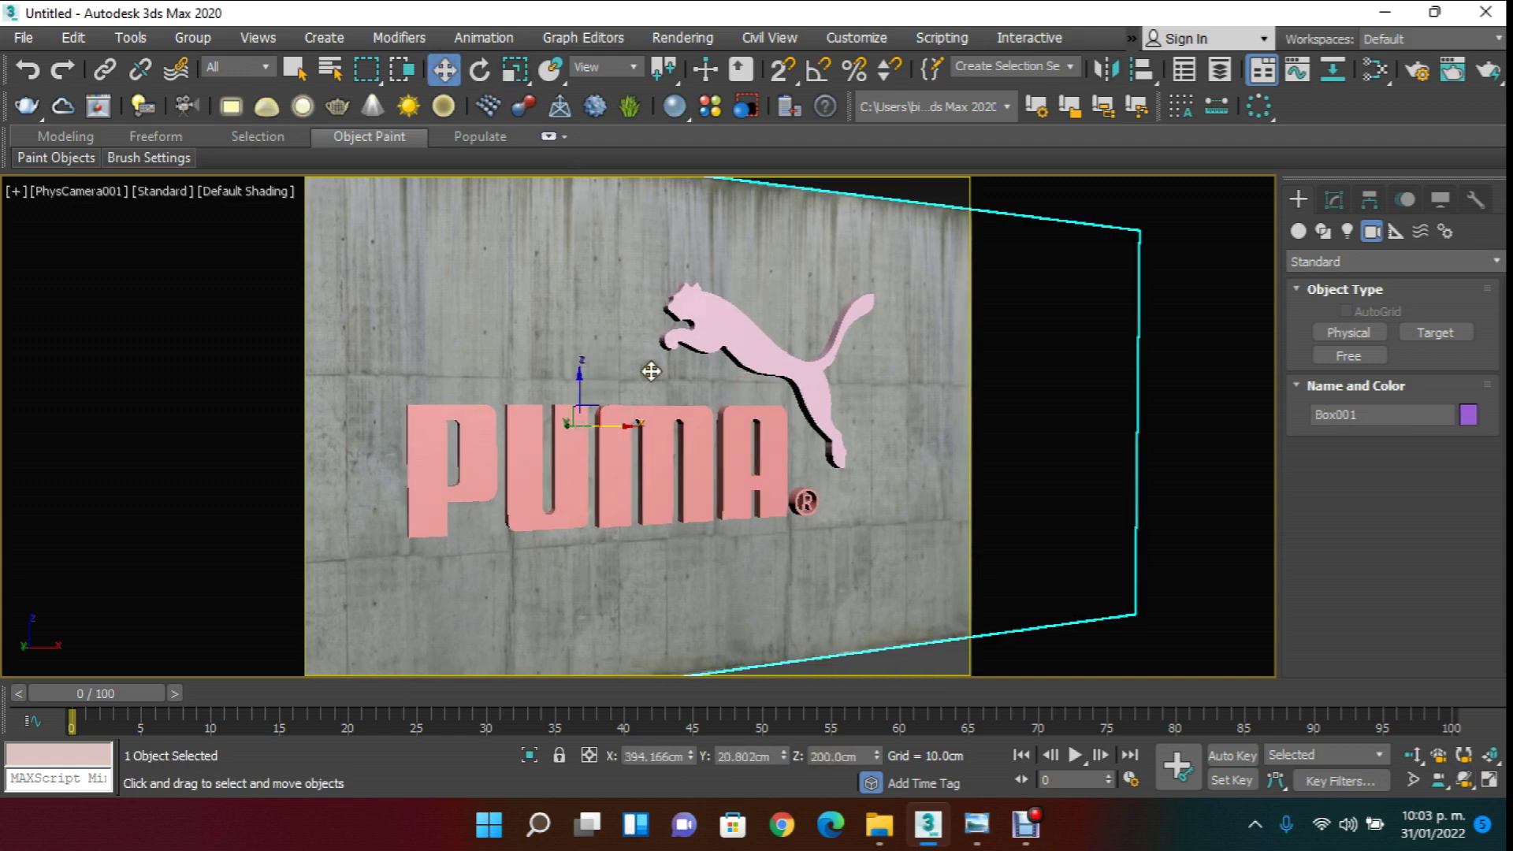
pyautogui.click(1412, 756)
pyautogui.moveTo(729, 498); pyautogui.dragTo(730, 486)
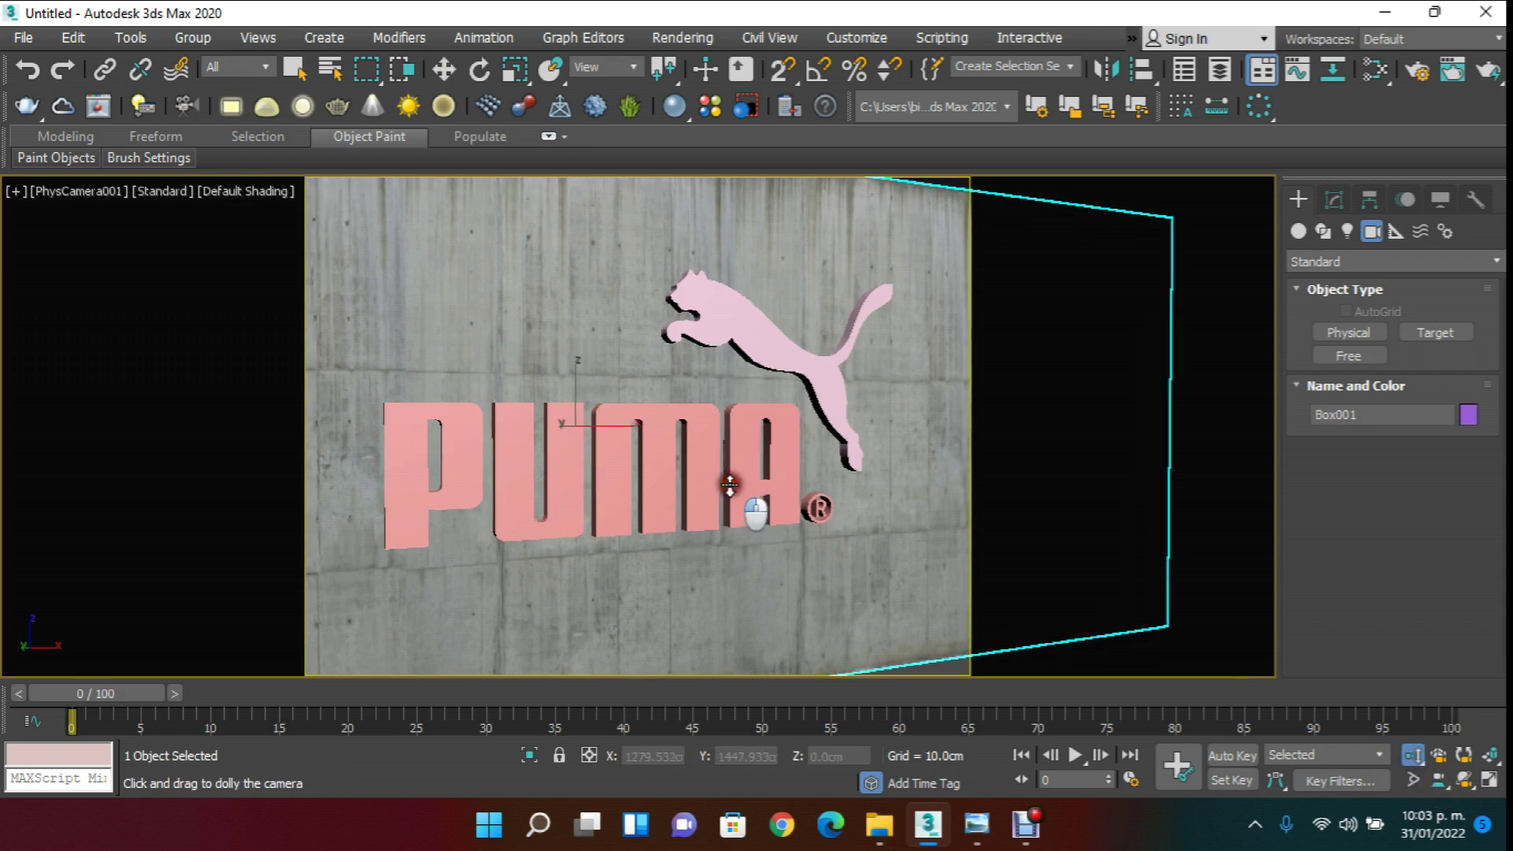
pyautogui.click(1467, 786)
pyautogui.moveTo(729, 434)
pyautogui.mouseDown()
pyautogui.moveTo(782, 415)
pyautogui.moveTo(779, 433)
pyautogui.moveTo(747, 408)
pyautogui.moveTo(757, 433)
pyautogui.mouseUp()
pyautogui.click(1412, 755)
pyautogui.moveTo(758, 432); pyautogui.dragTo(730, 428, button='middle')
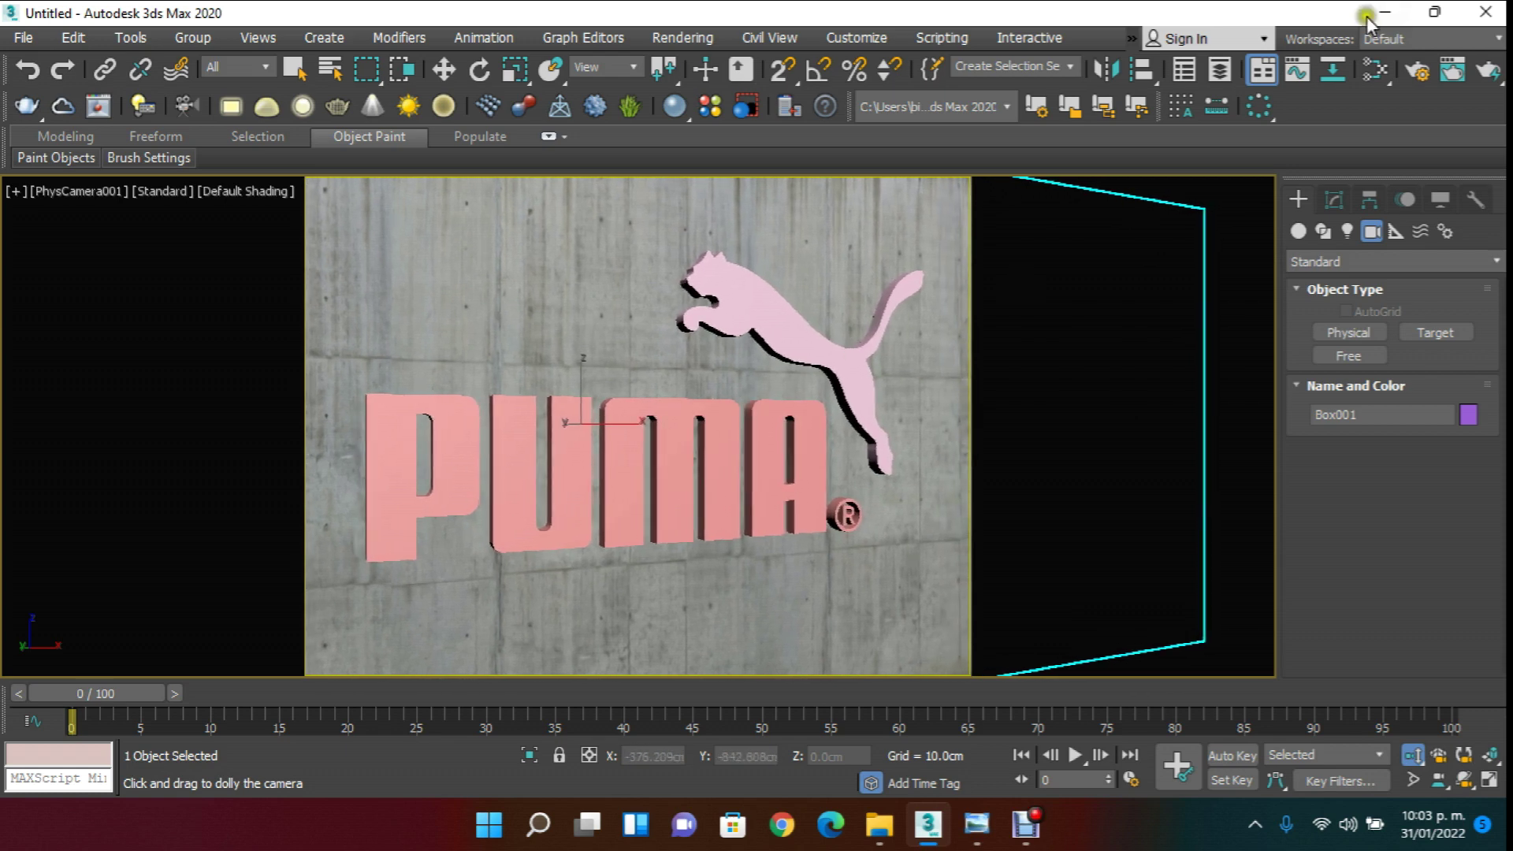
# - Set the environment background color to white
pyautogui.click(682, 37)
pyautogui.moveTo(621, 37)
pyautogui.moveTo(682, 37)
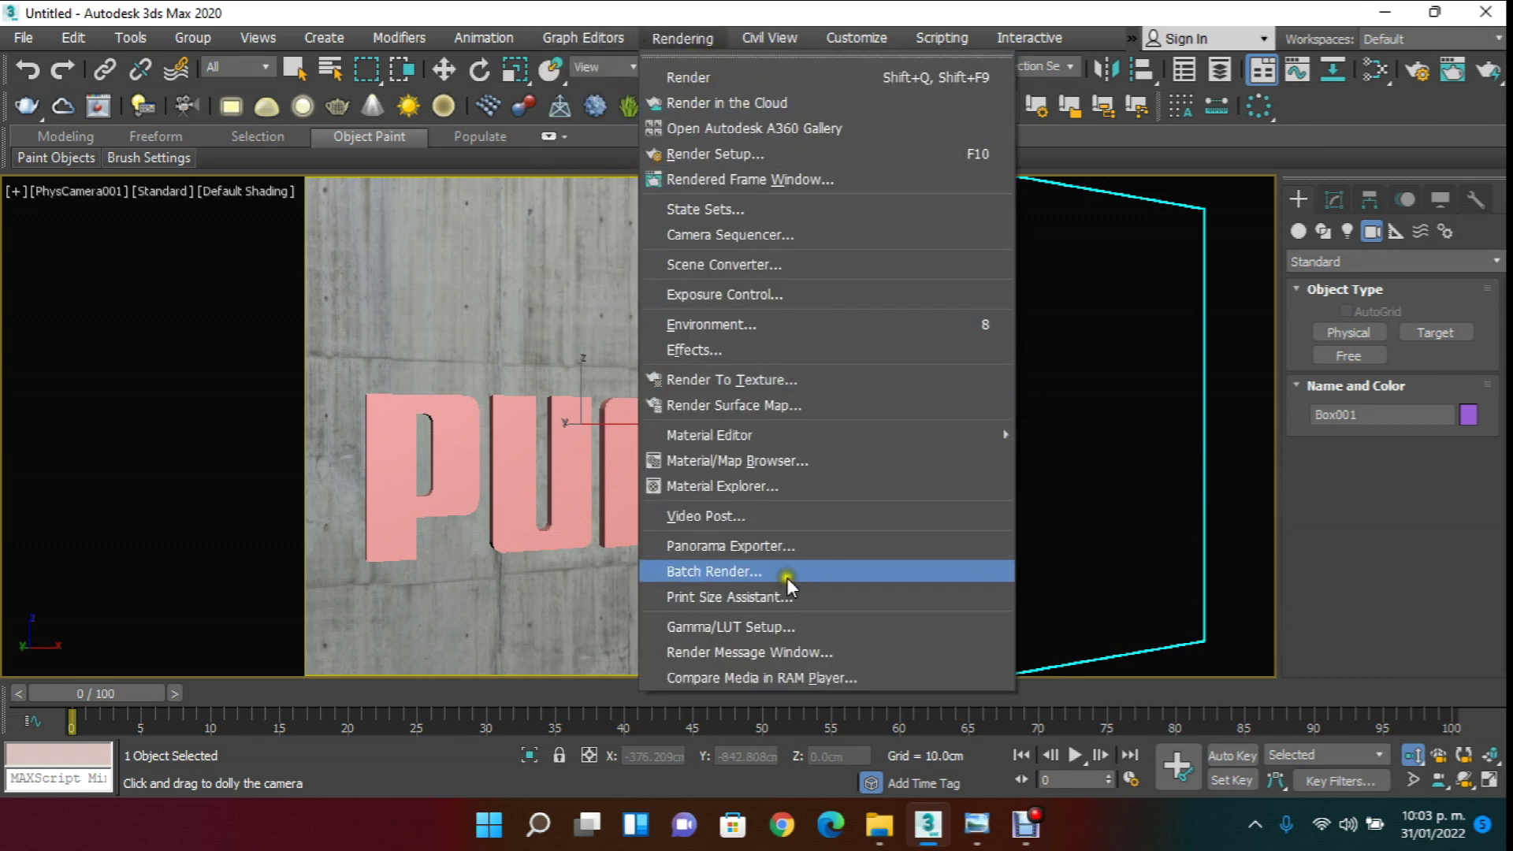
pyautogui.click(735, 332)
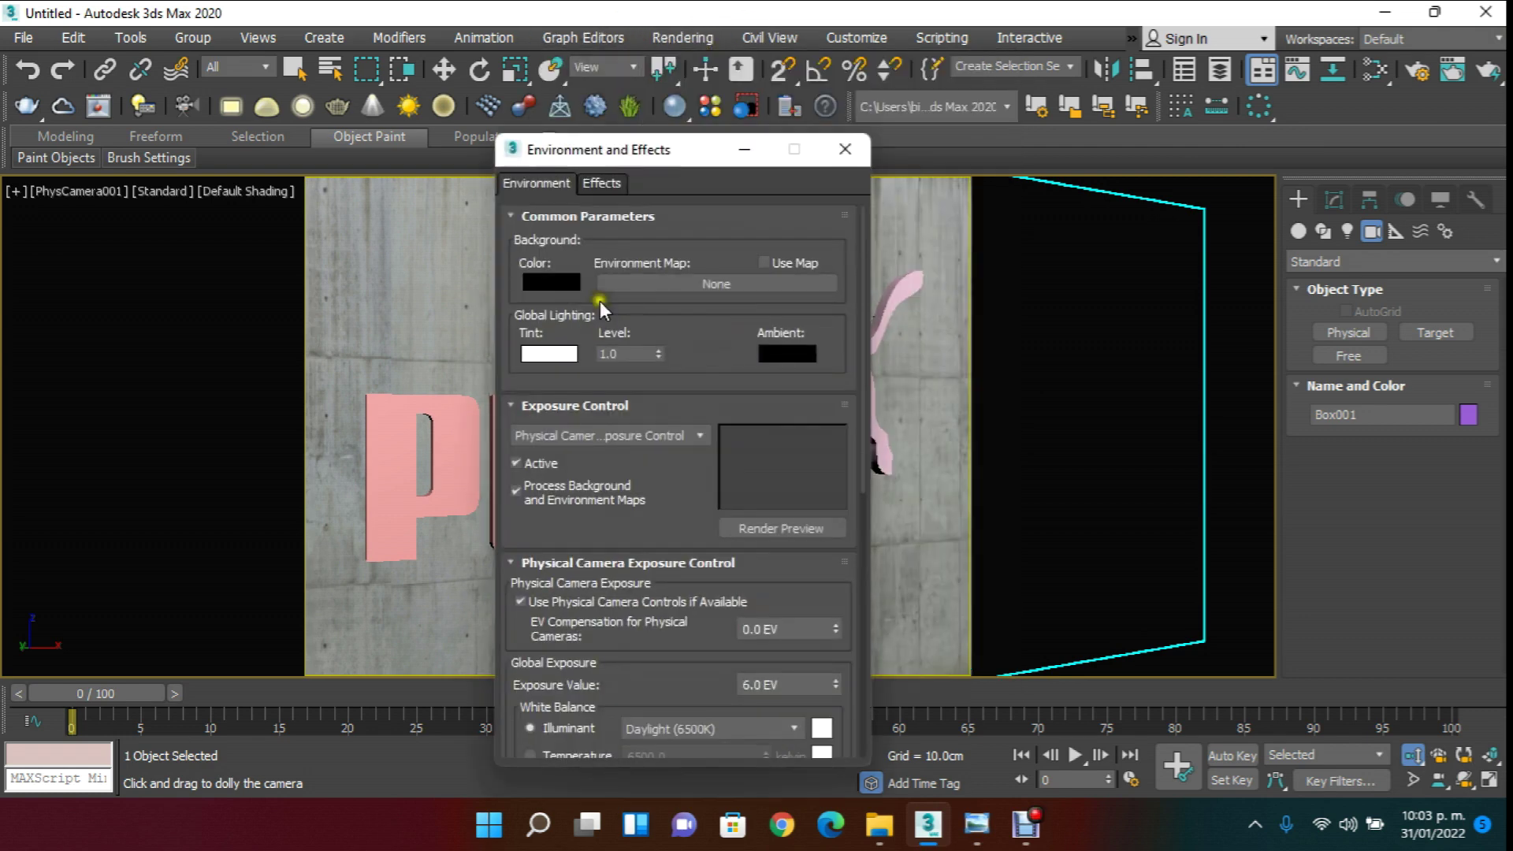
pyautogui.click(546, 285)
pyautogui.moveTo(642, 257); pyautogui.dragTo(669, 315)
pyautogui.click(821, 341)
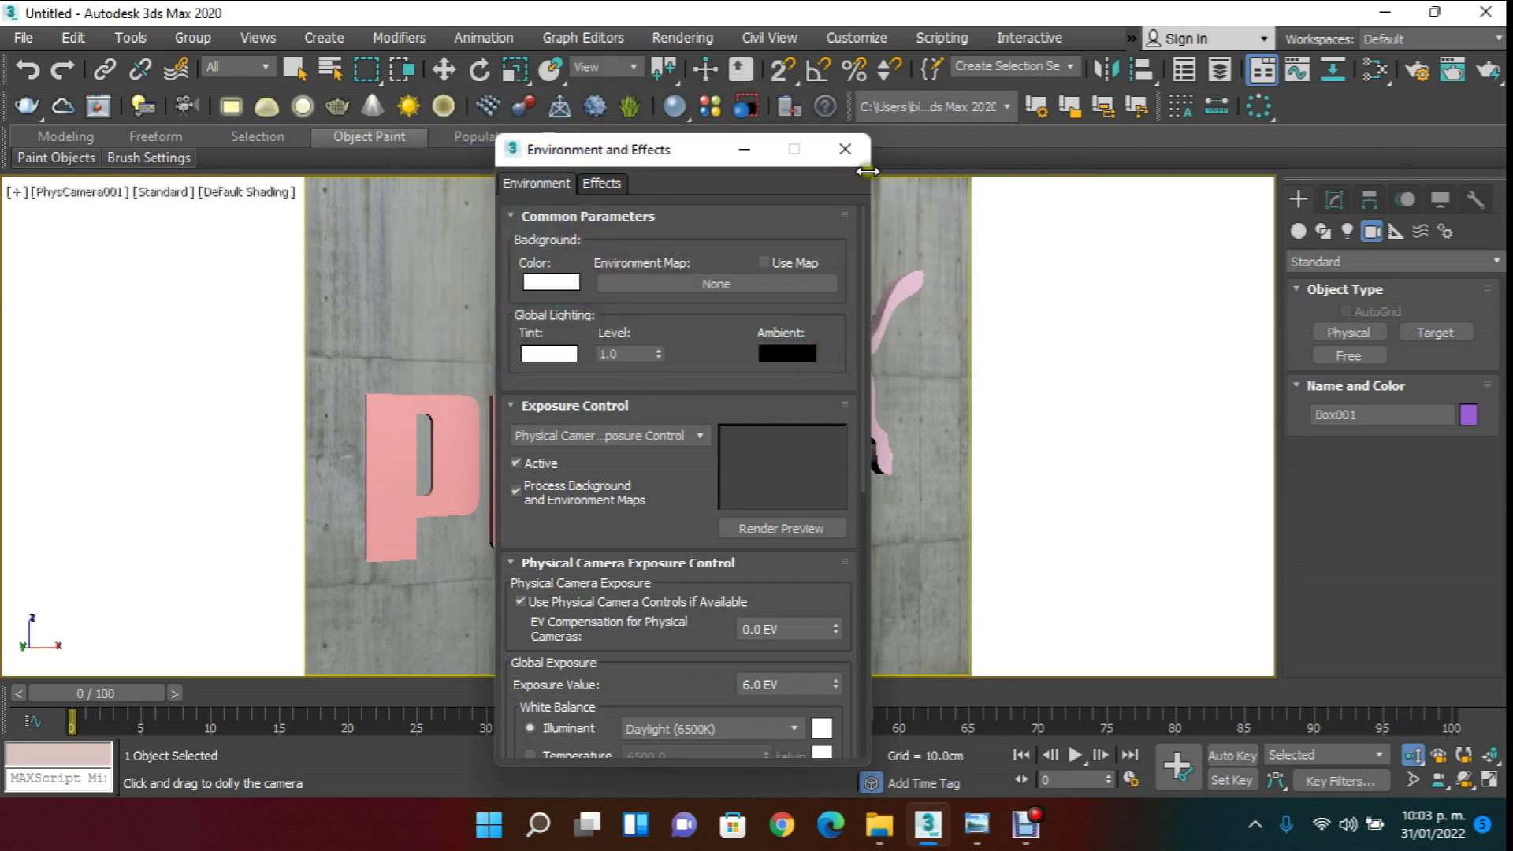
pyautogui.click(858, 144)
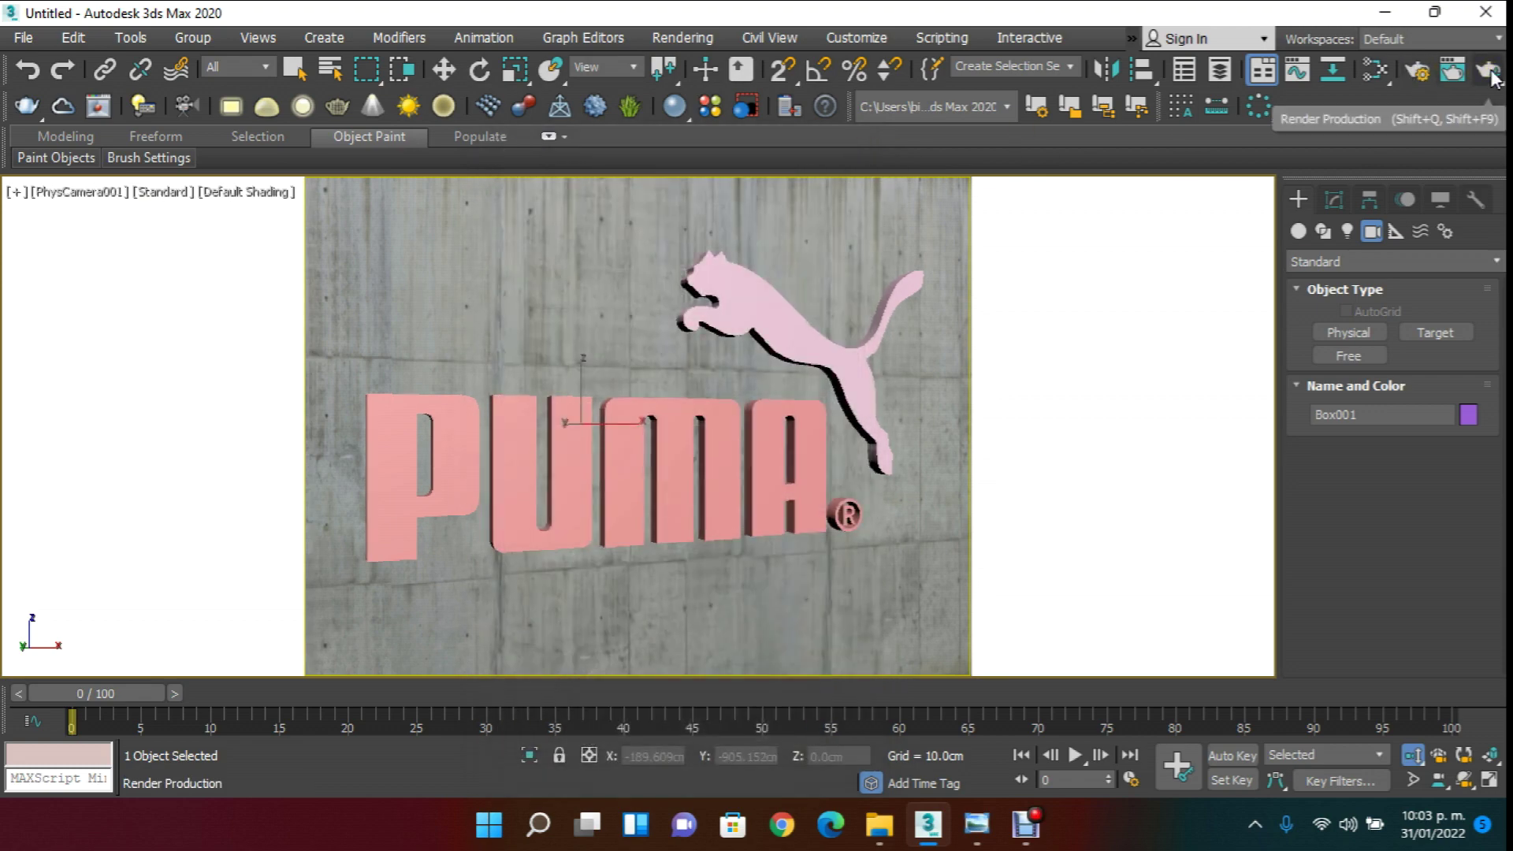
# - Render the camera view with V-Ray, discarding the first run and rendering again to completion
pyautogui.click(1491, 76)
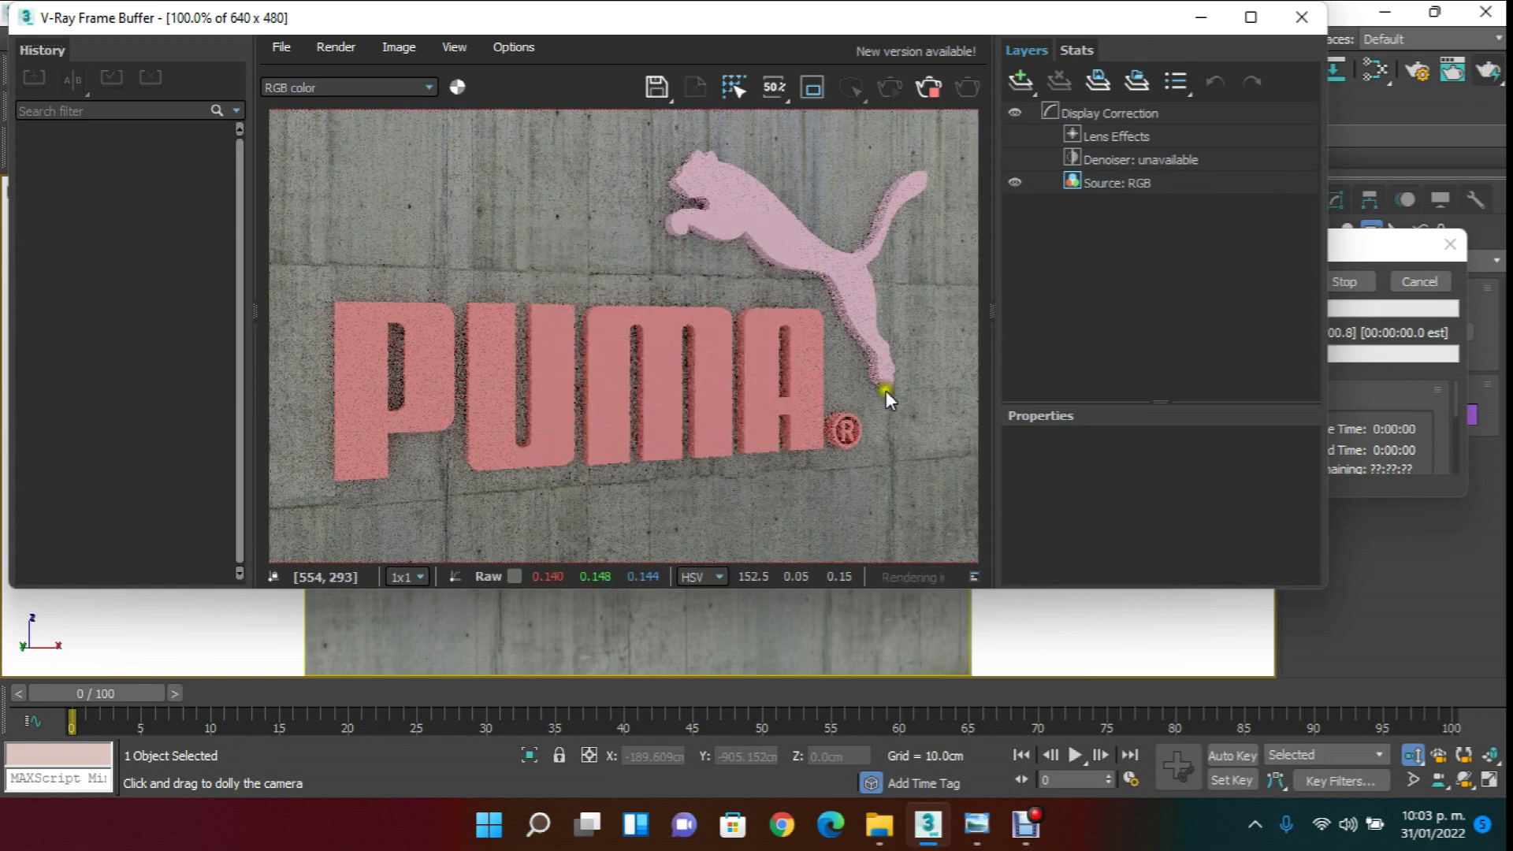
pyautogui.click(1301, 18)
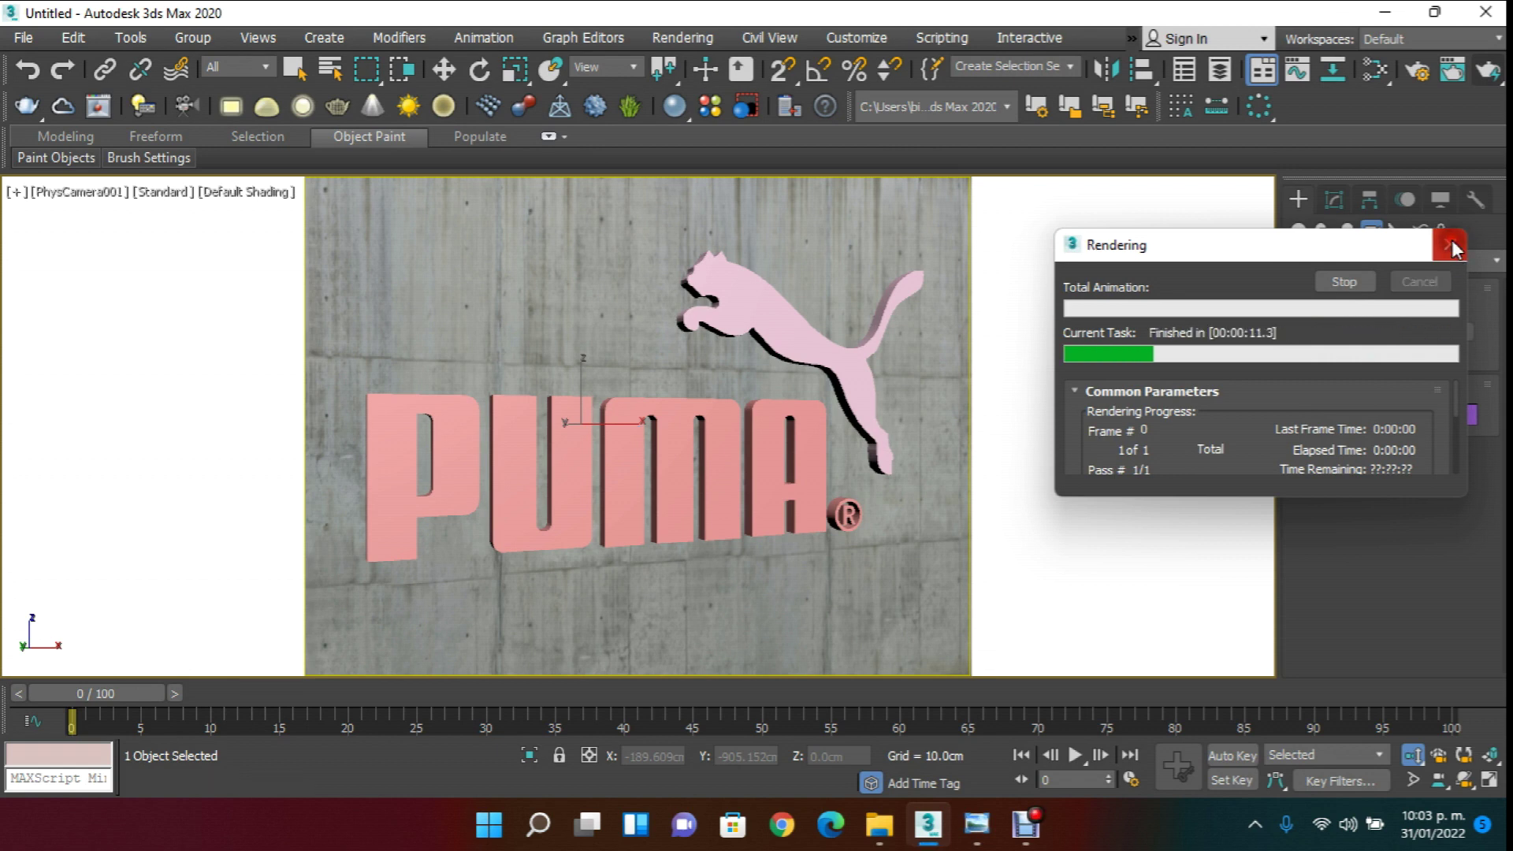
pyautogui.click(25, 115)
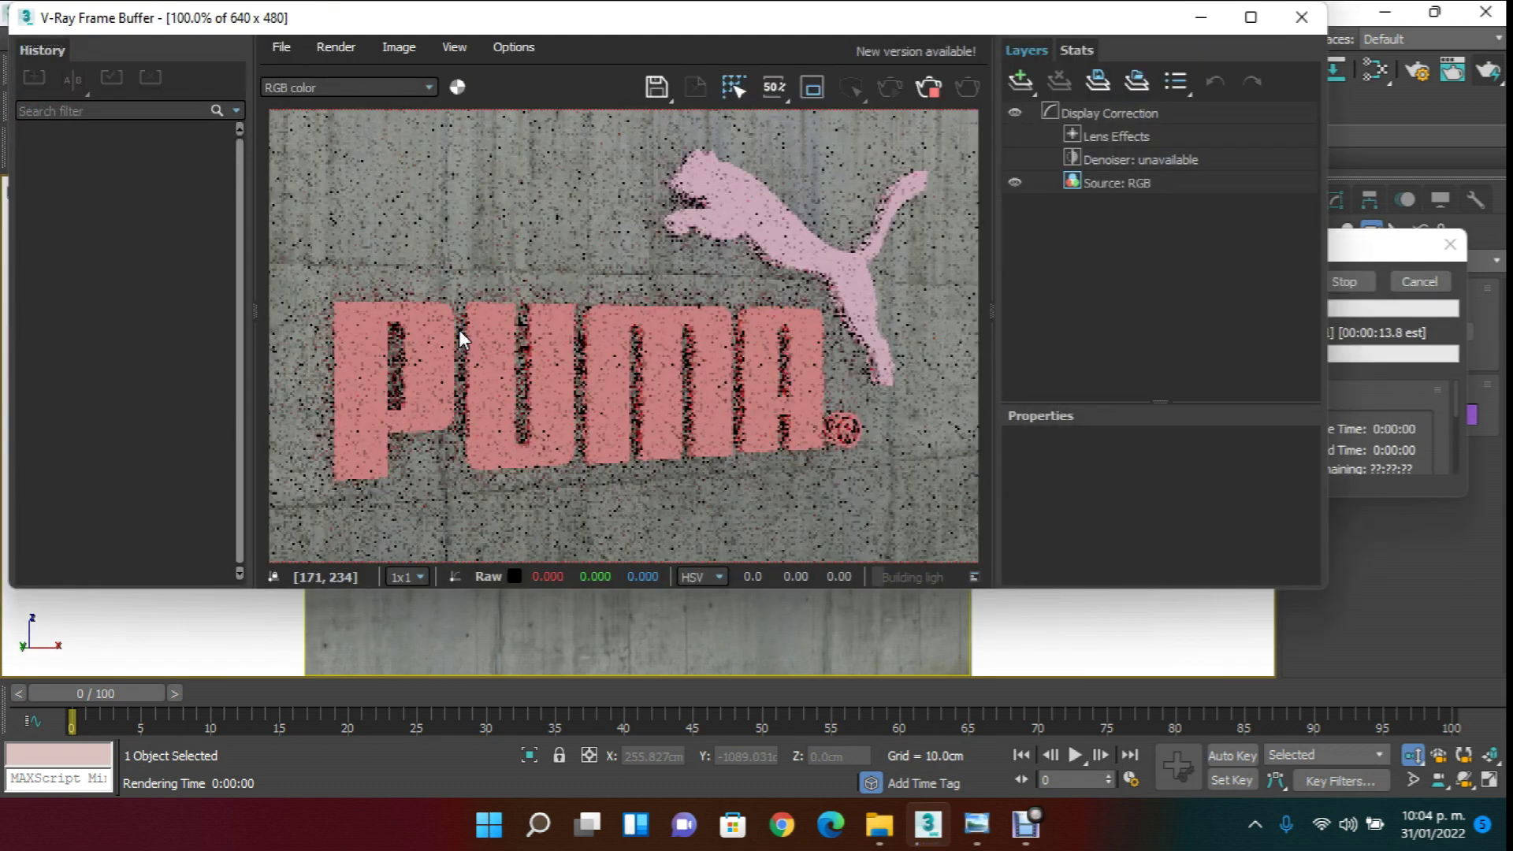
pyautogui.click(1343, 244)
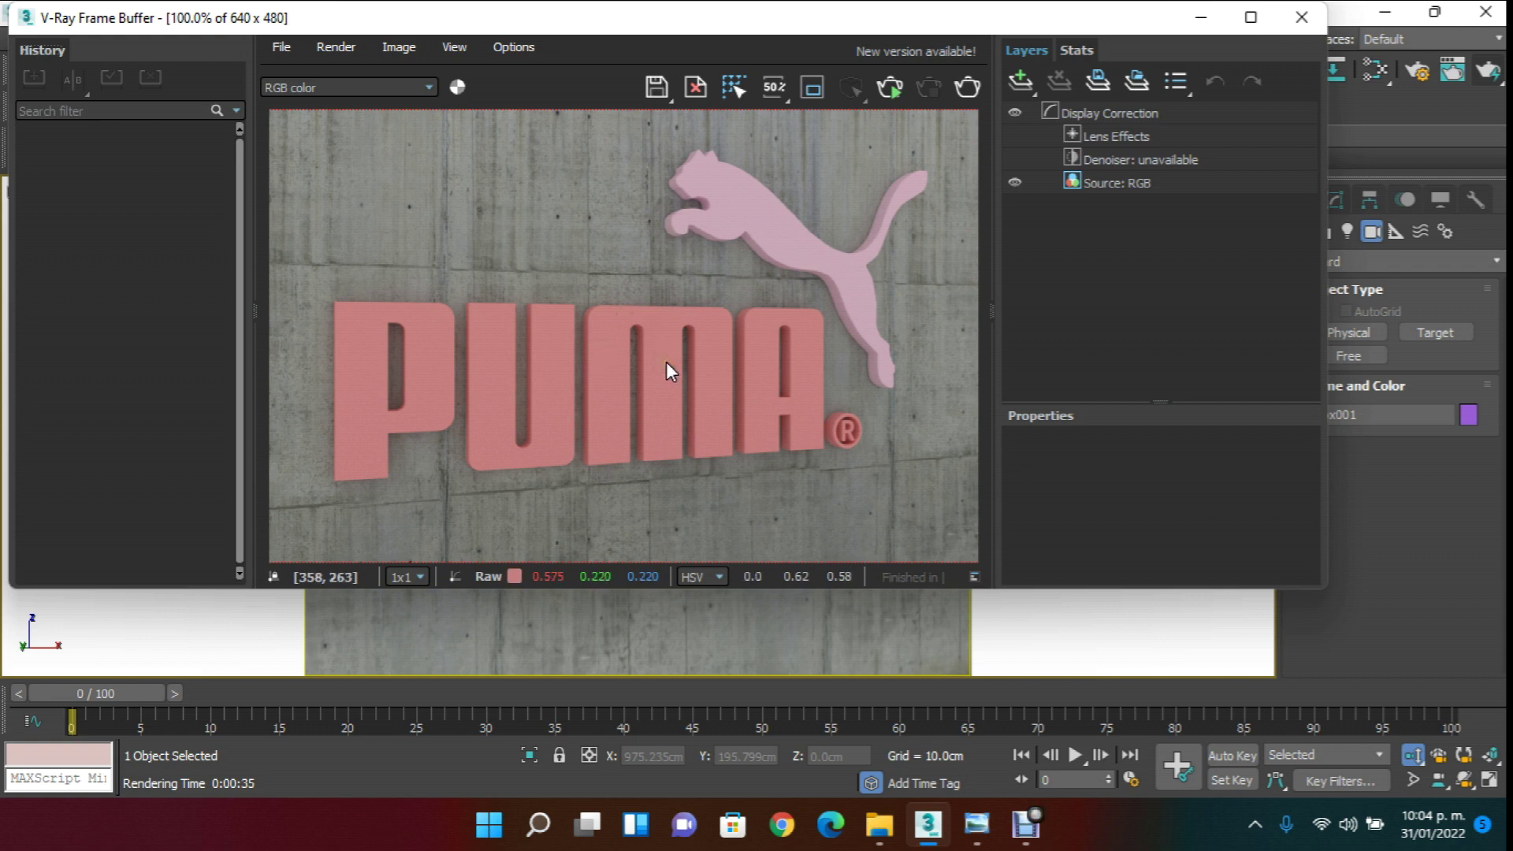
# - Save the rendered image as a JPEG named Puma 6 in the Taburete Mesa folder and close the frame buffer
pyautogui.click(657, 86)
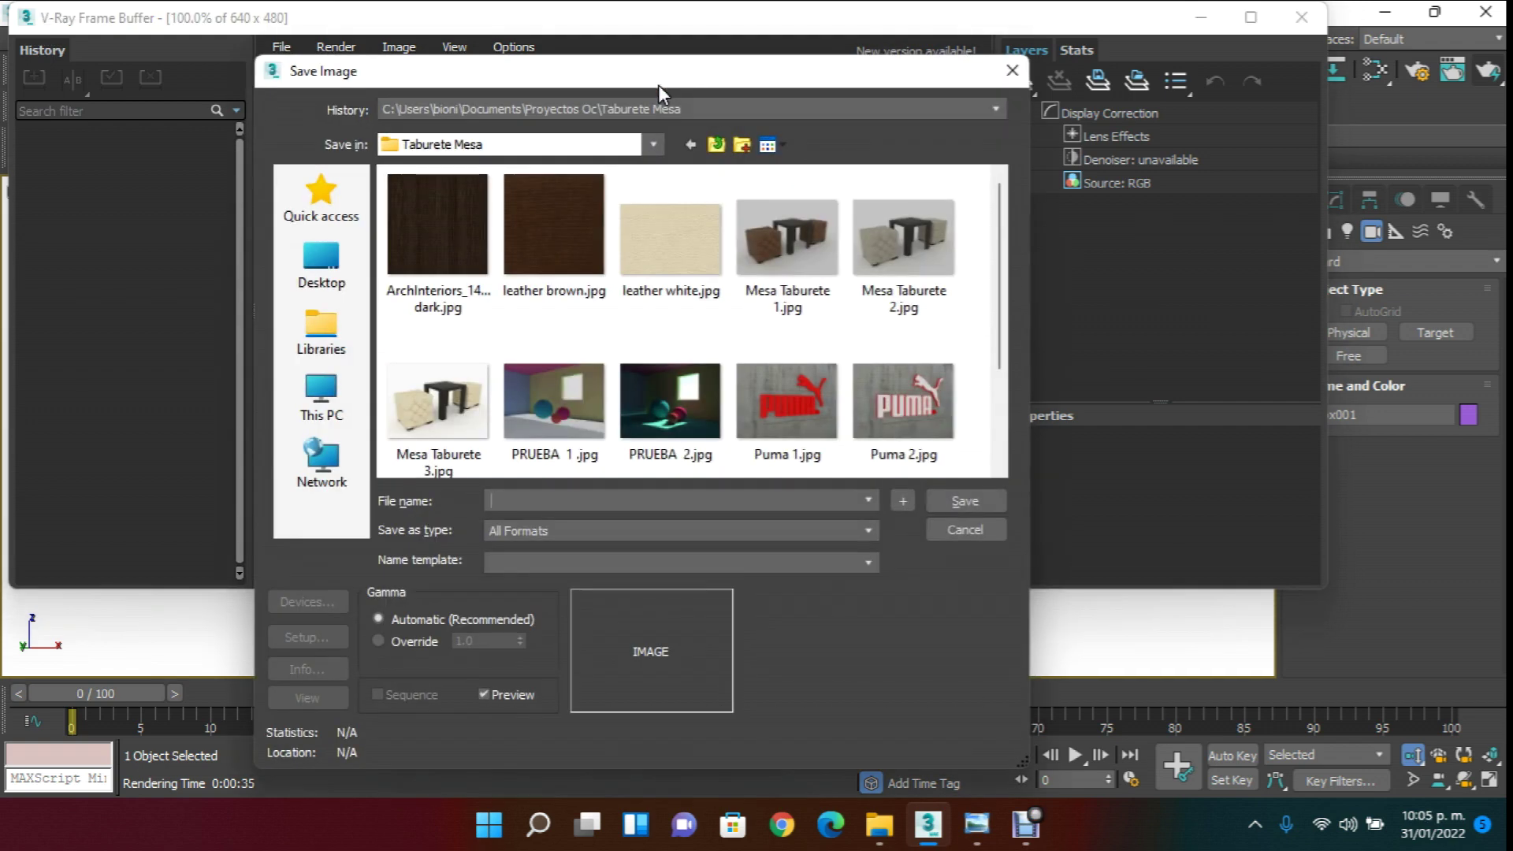
pyautogui.moveTo(1003, 222); pyautogui.dragTo(1004, 385)
pyautogui.click(660, 502)
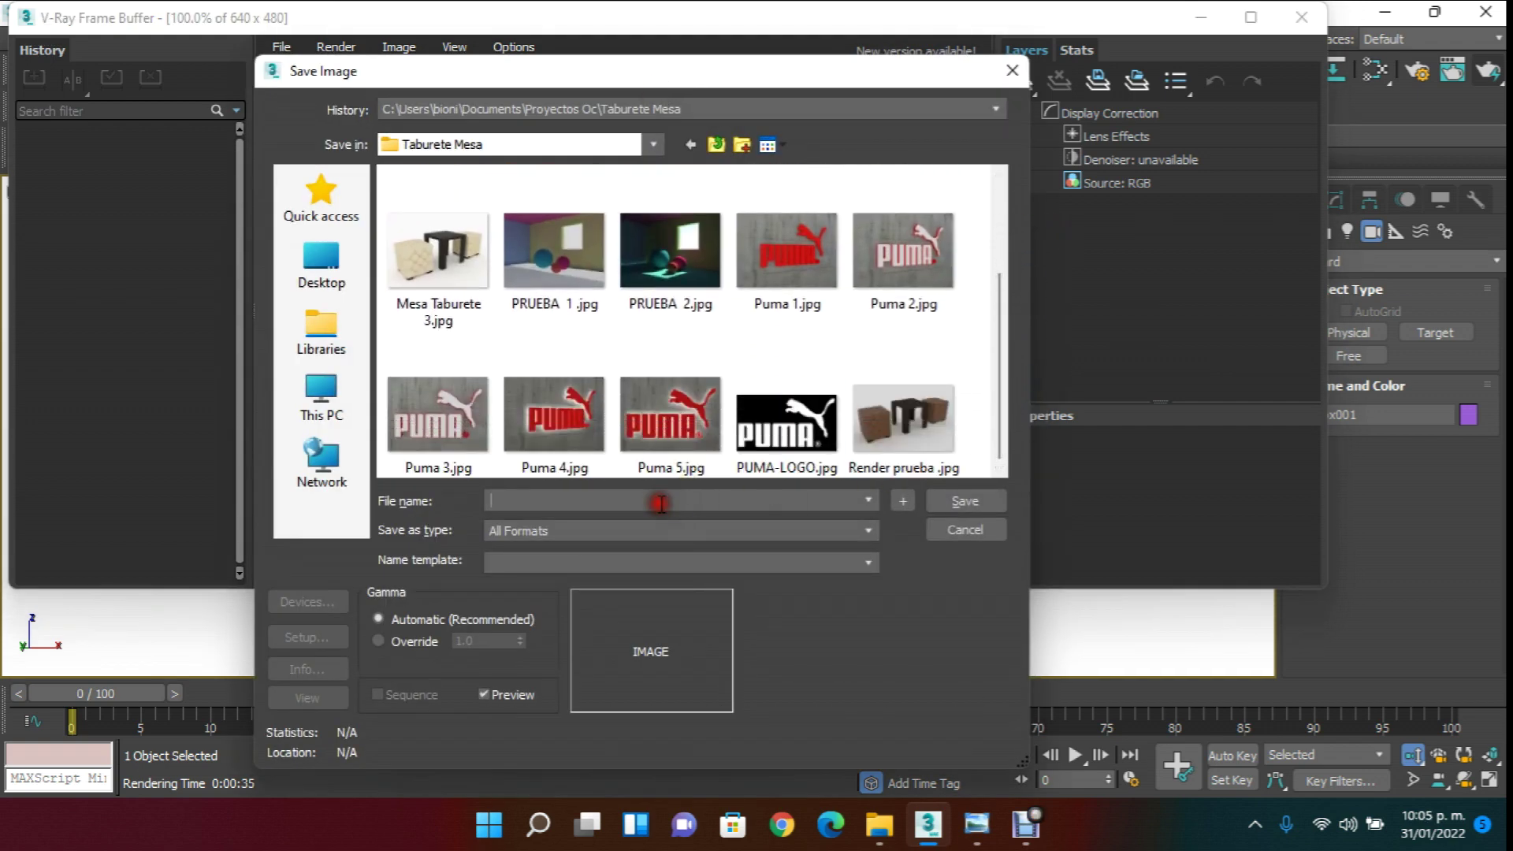
pyautogui.write('Puma 6')
pyautogui.click(853, 534)
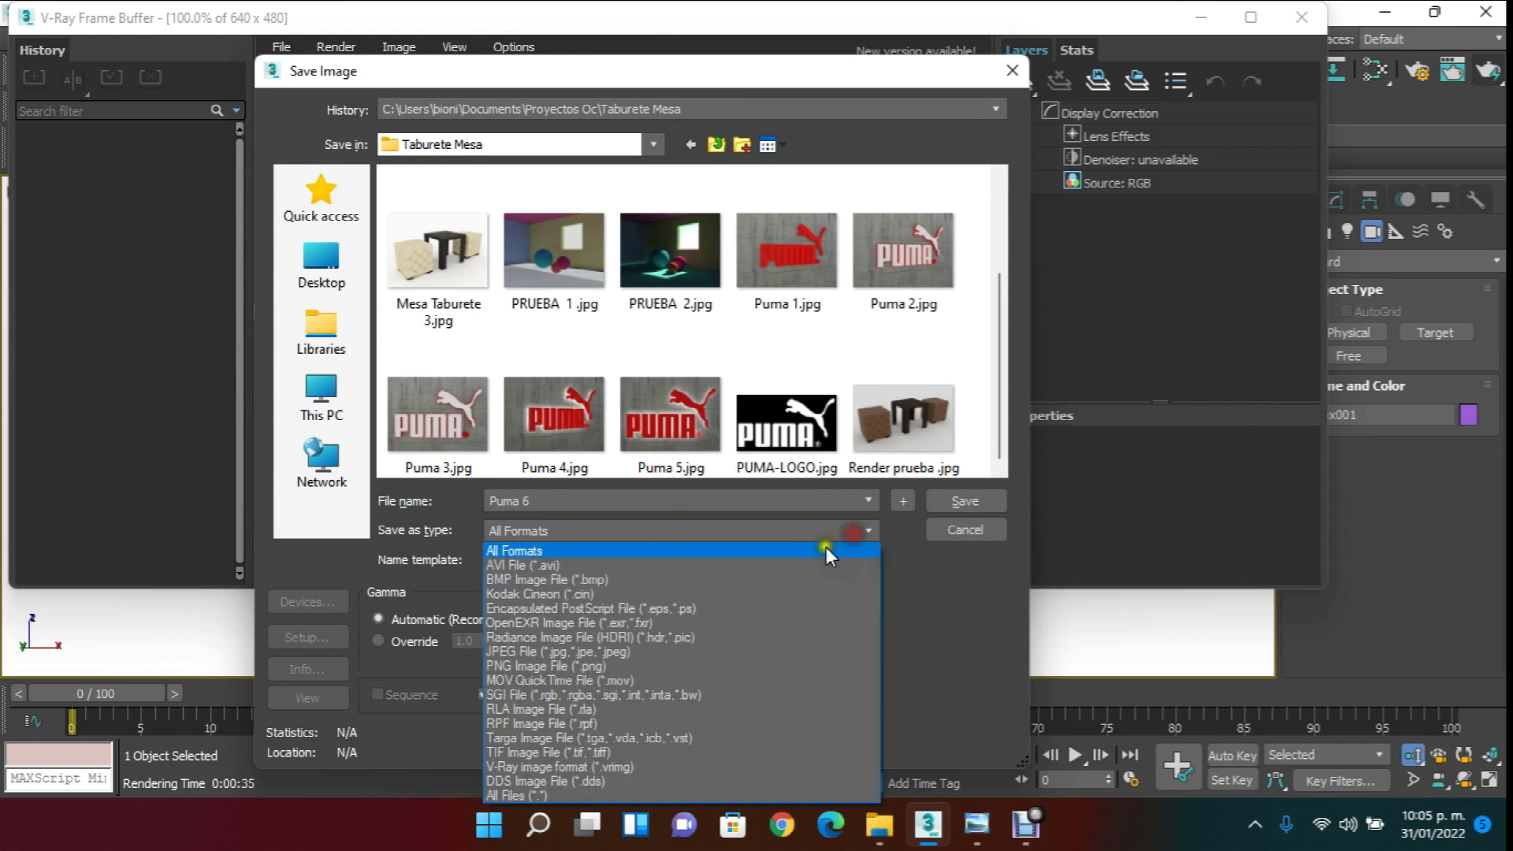
pyautogui.click(678, 656)
pyautogui.click(963, 501)
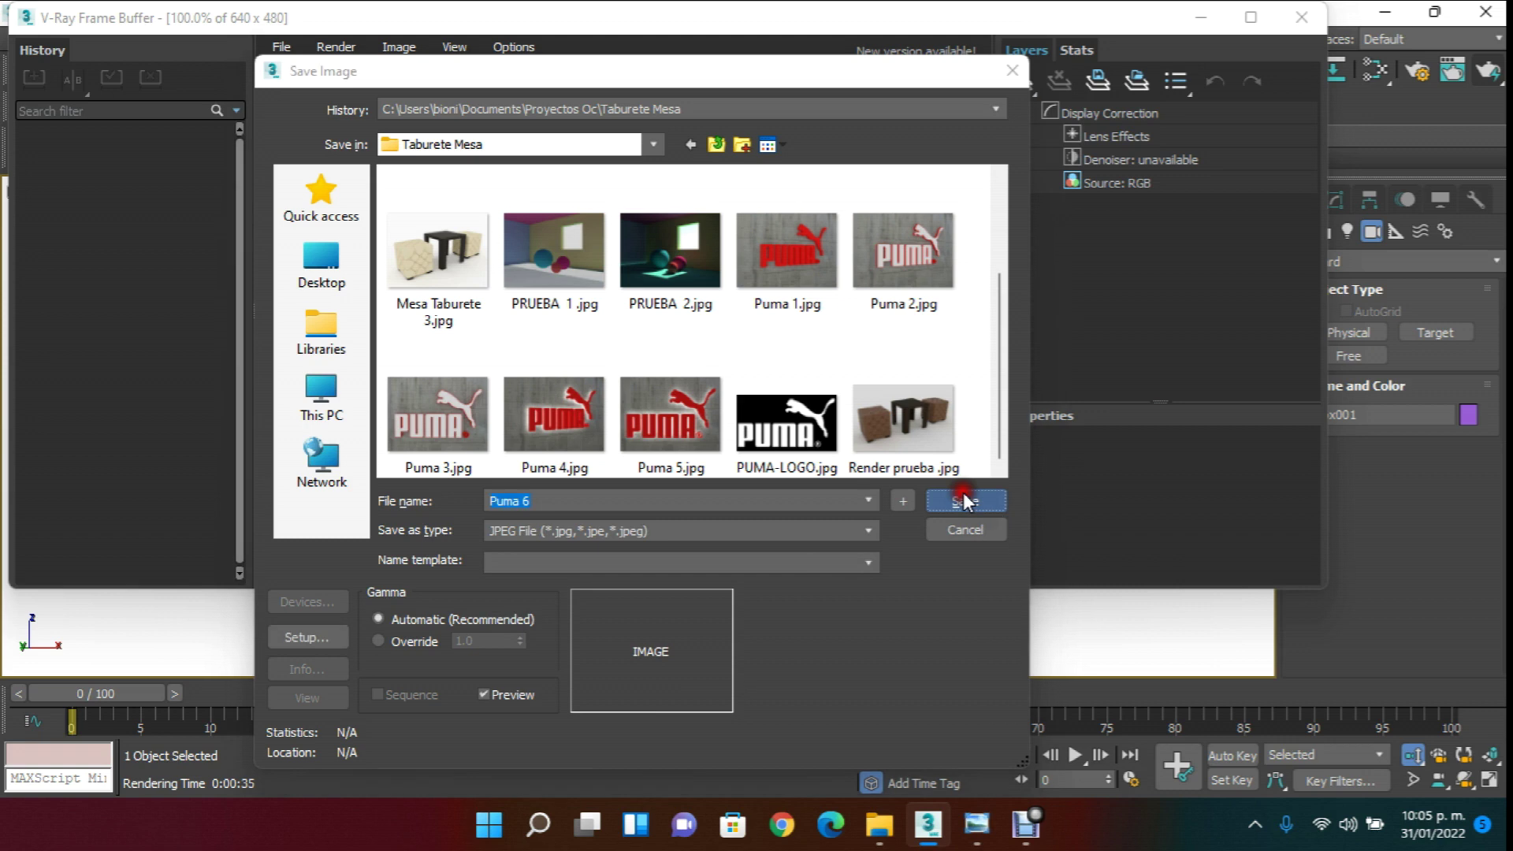
pyautogui.click(606, 545)
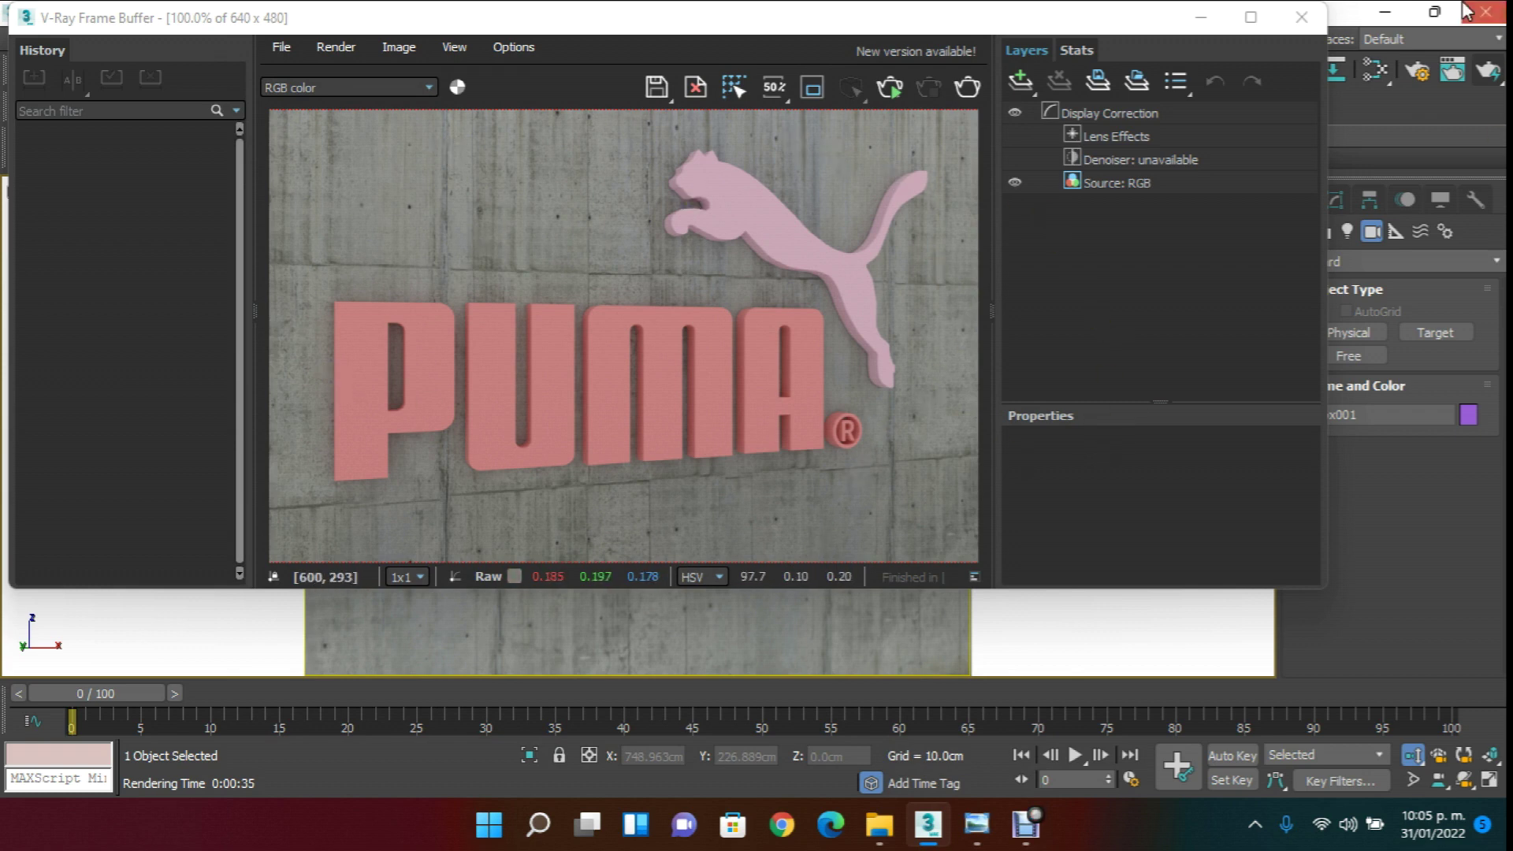
pyautogui.click(1314, 18)
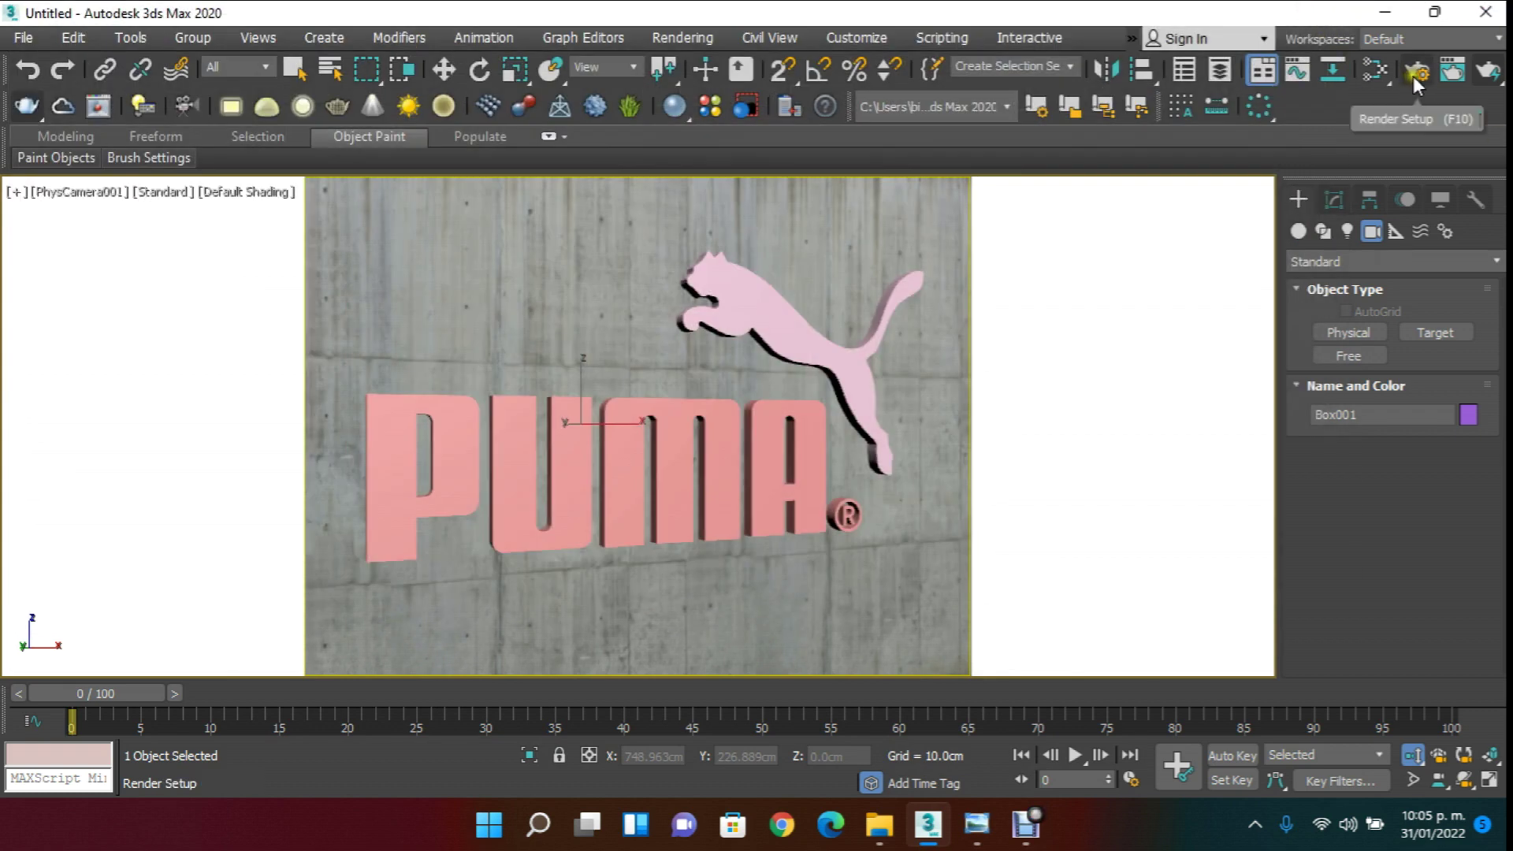
# - Try a render output size of 1200 × 800, return to the 640x480 preset and close the render setup
pyautogui.click(1412, 75)
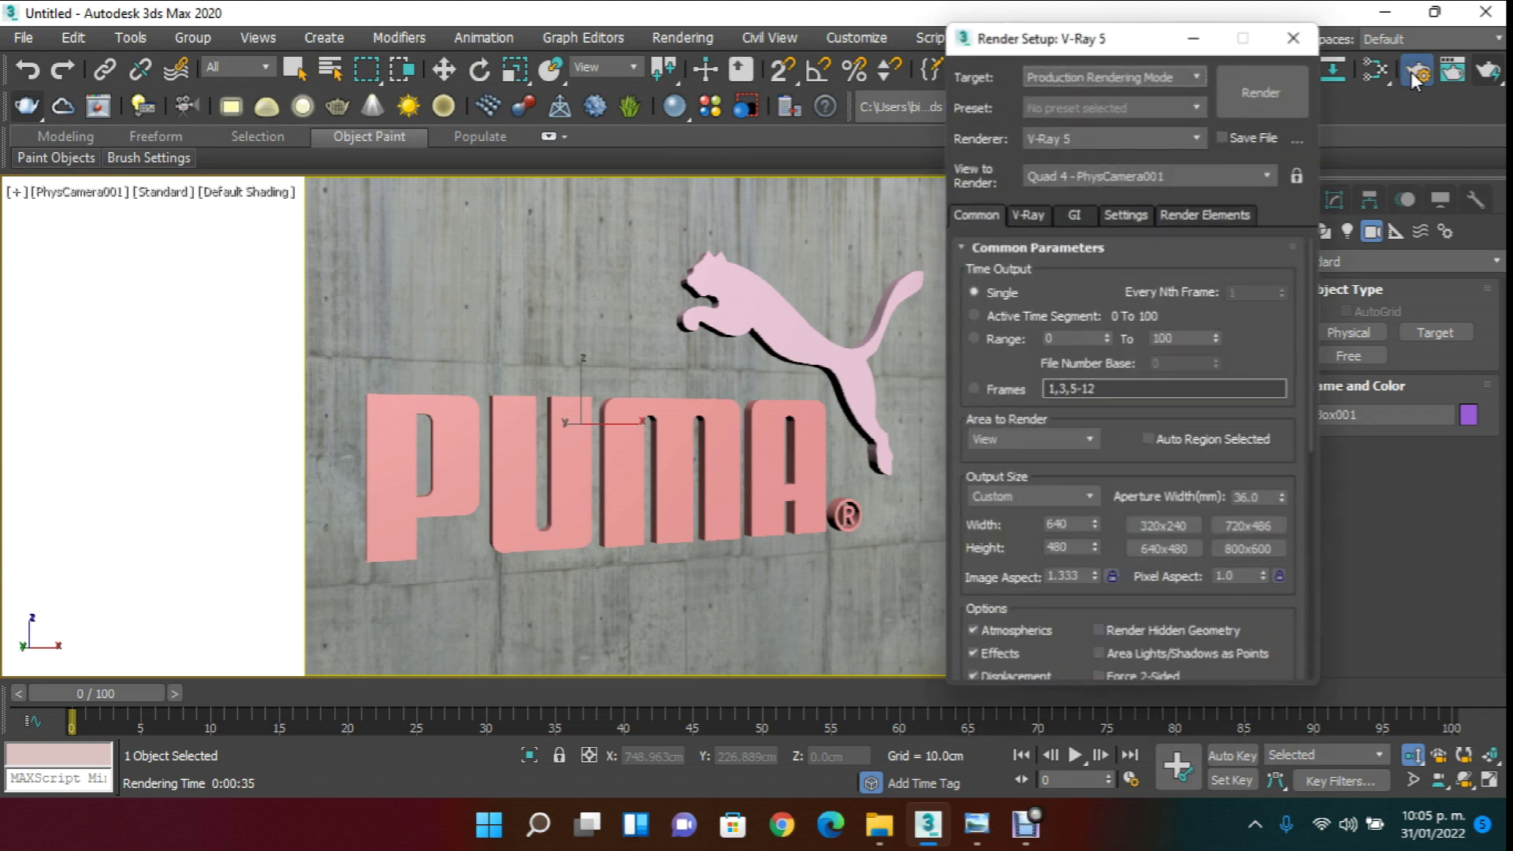
pyautogui.moveTo(1079, 521); pyautogui.dragTo(1002, 523)
pyautogui.write('540')
pyautogui.press('Return')
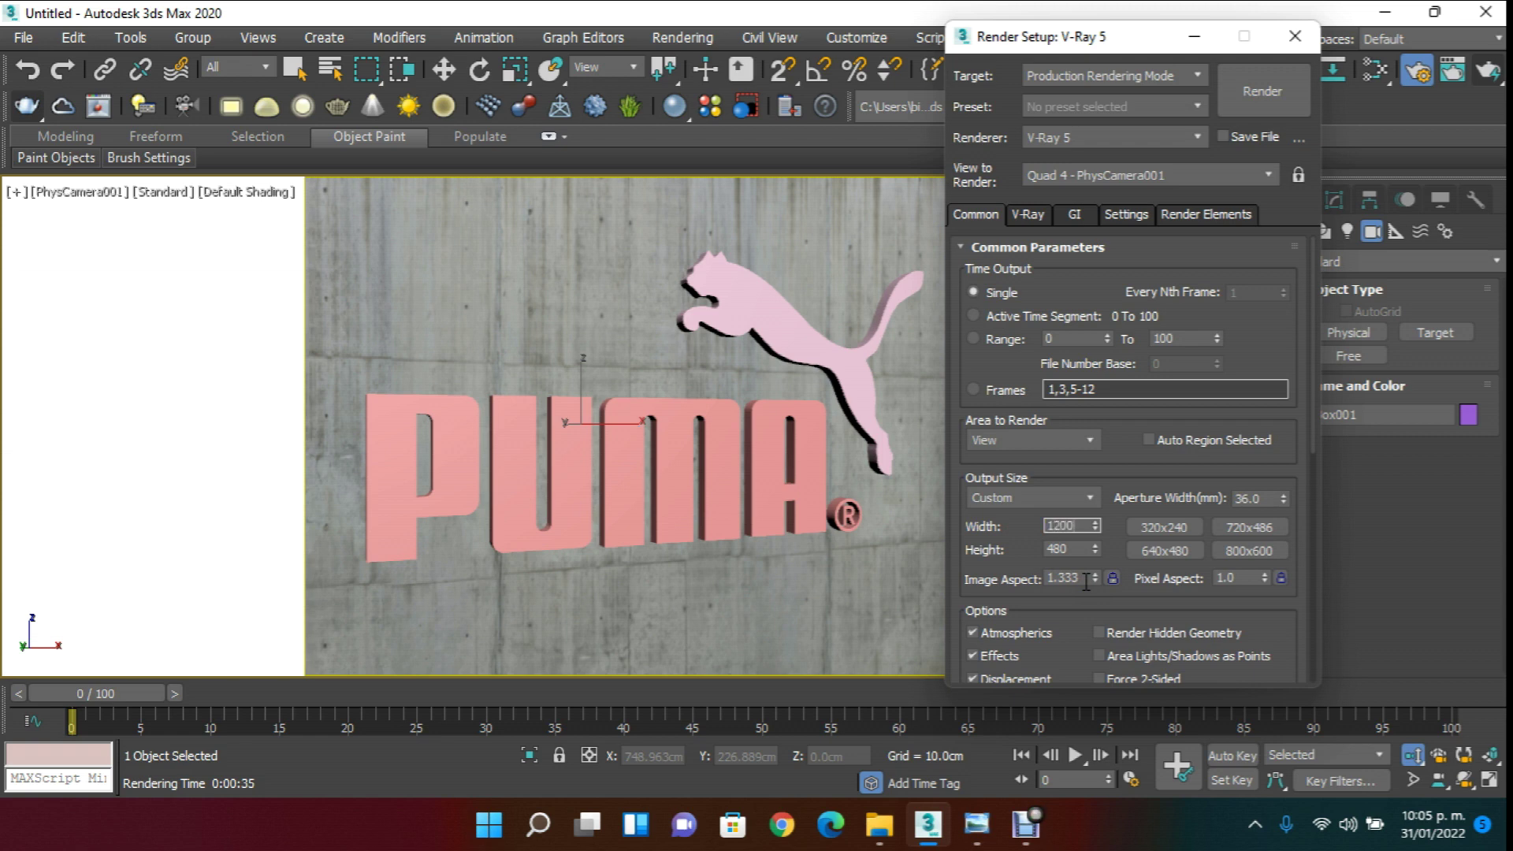
pyautogui.click(1072, 549)
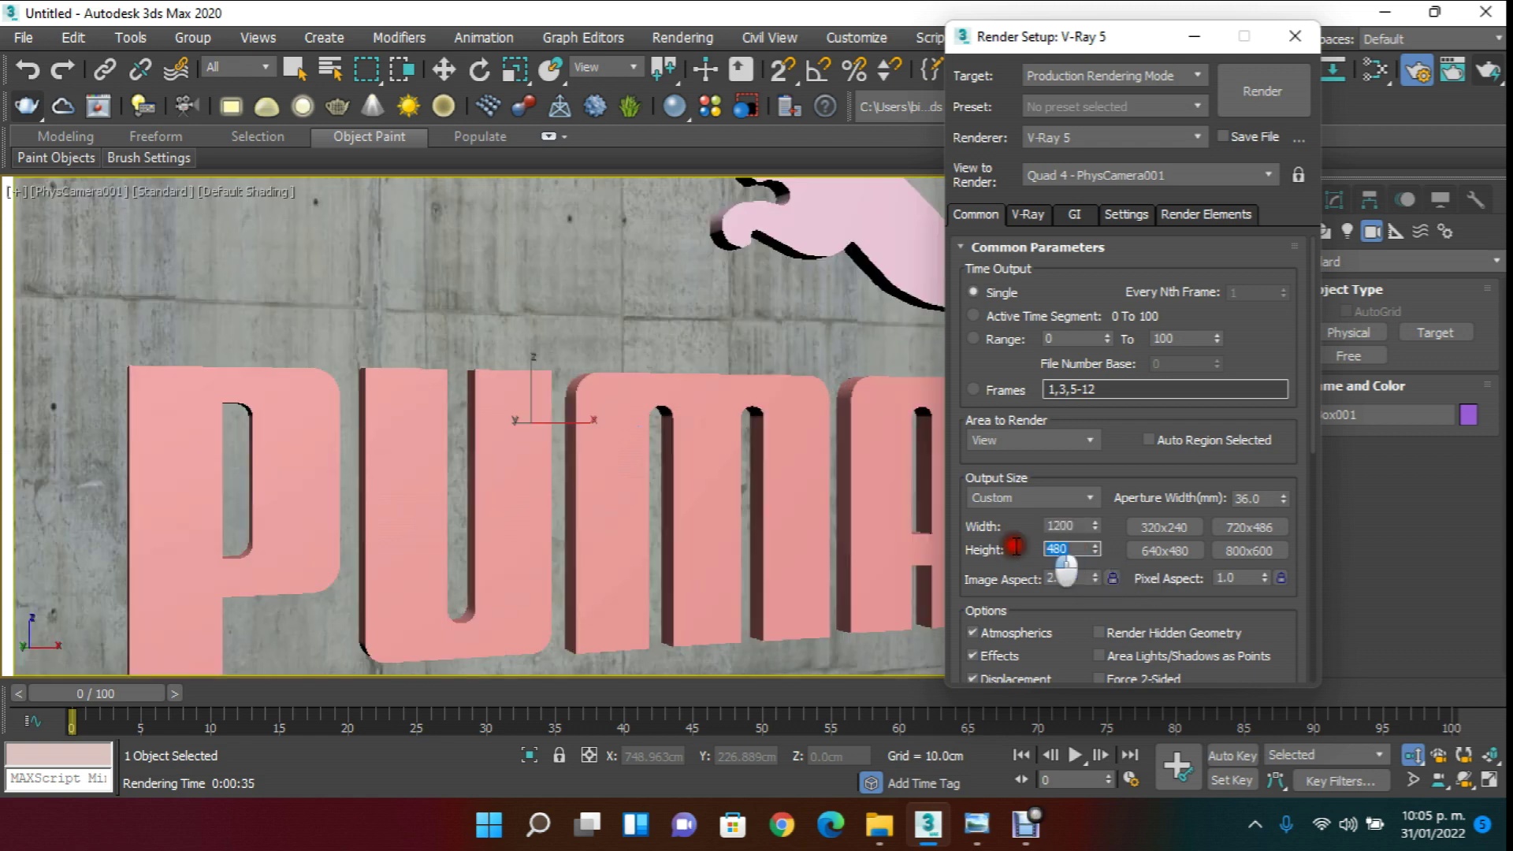
pyautogui.write('800')
pyautogui.press('Return')
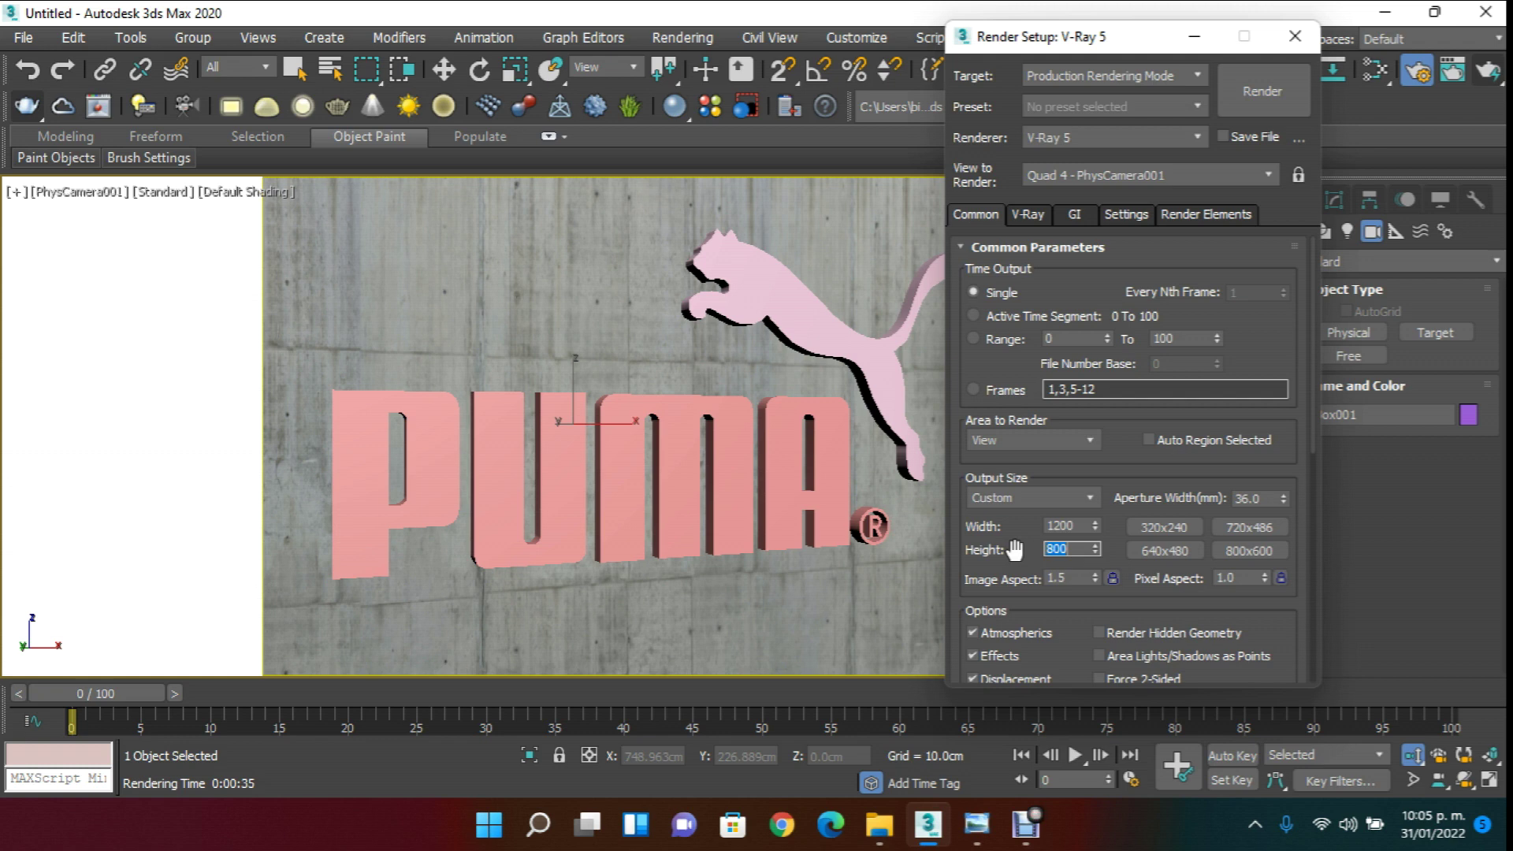
pyautogui.click(1191, 550)
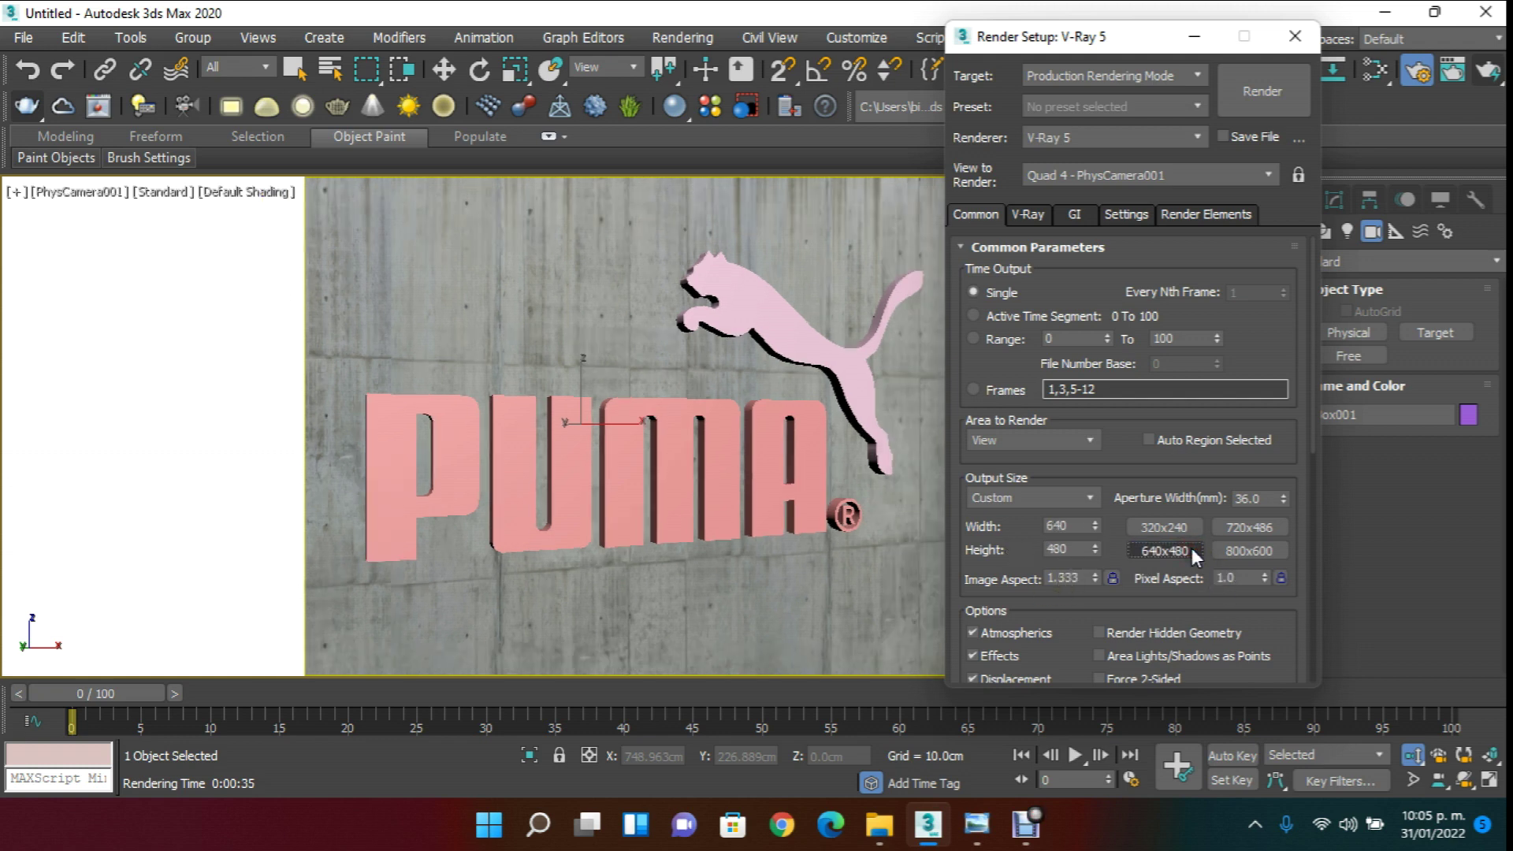
pyautogui.click(1303, 39)
# - Open the Slate Material Editor maximized with the scene's material nodes in view
pyautogui.press('m')
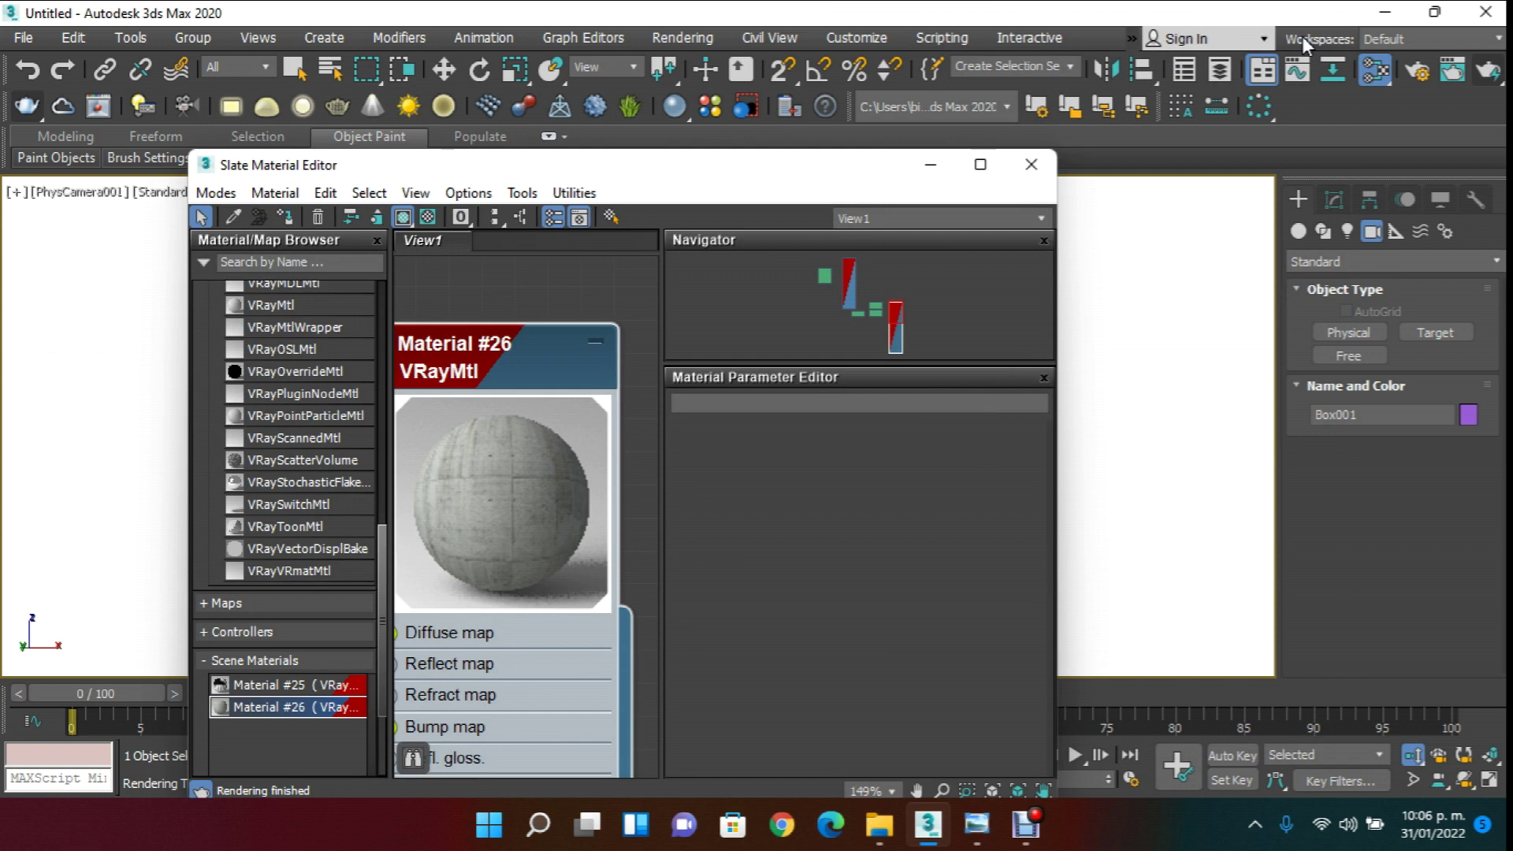
pyautogui.scroll(-5, 536, 352)
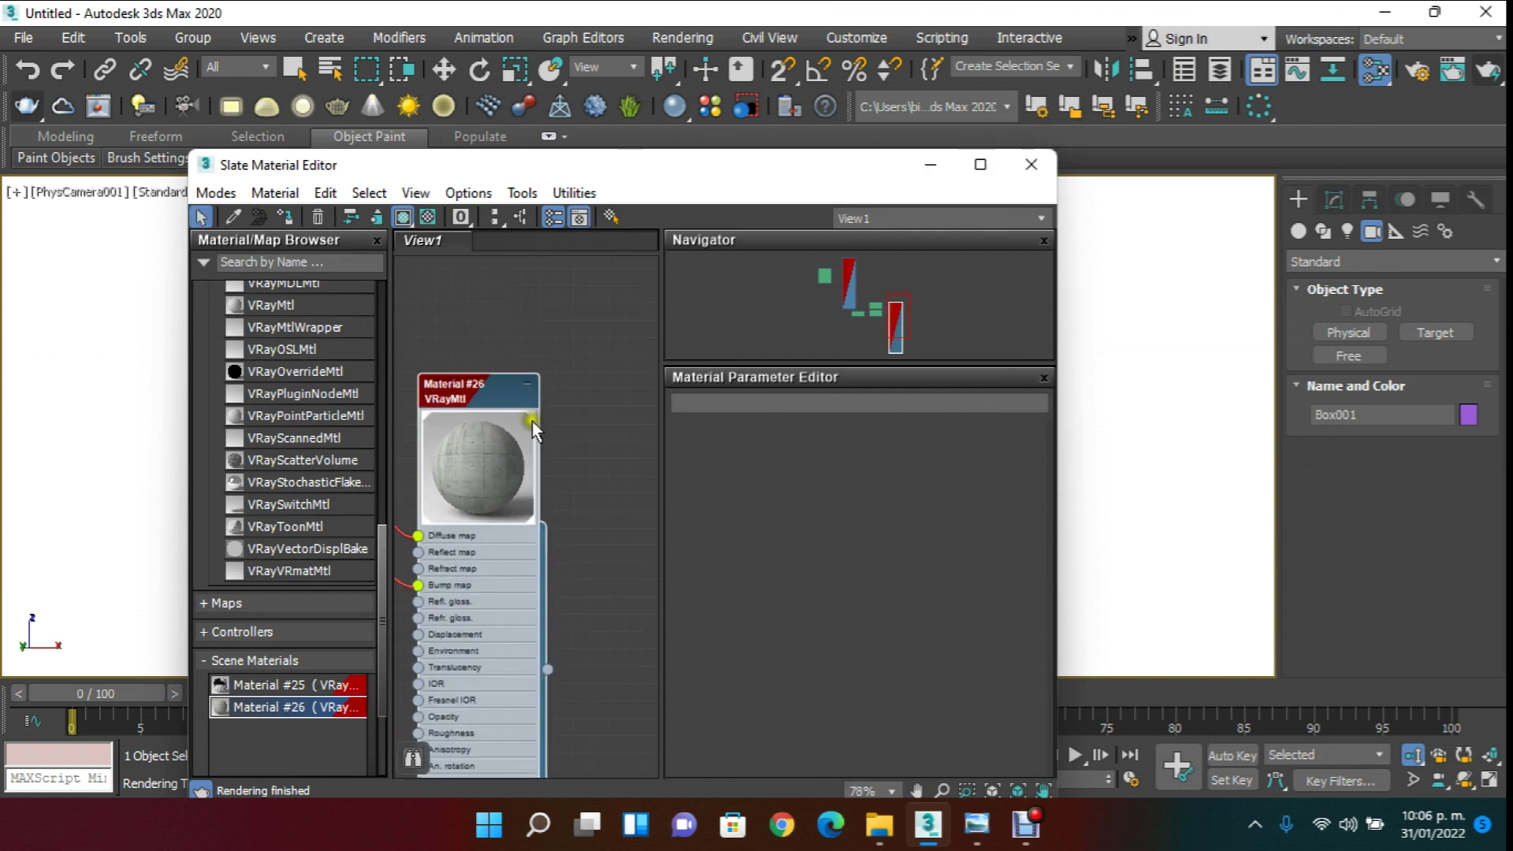
pyautogui.click(981, 164)
pyautogui.scroll(-2, 688, 380)
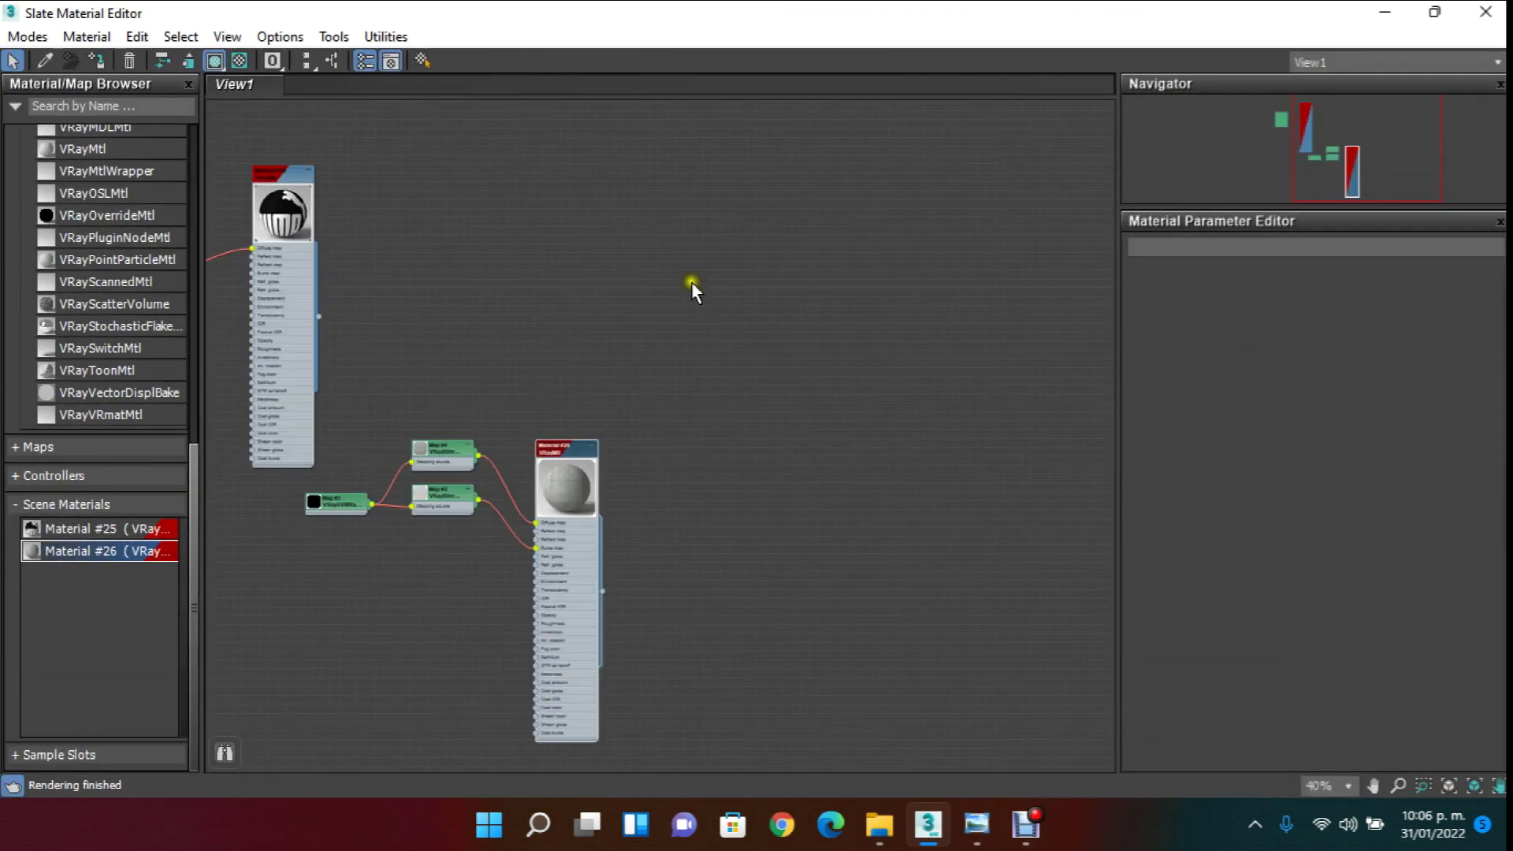
# - Add a new VRayMtl node to the view, enlarge its preview and place it beside the concrete material
pyautogui.scroll(2, 613, 201)
pyautogui.rightClick(523, 301)
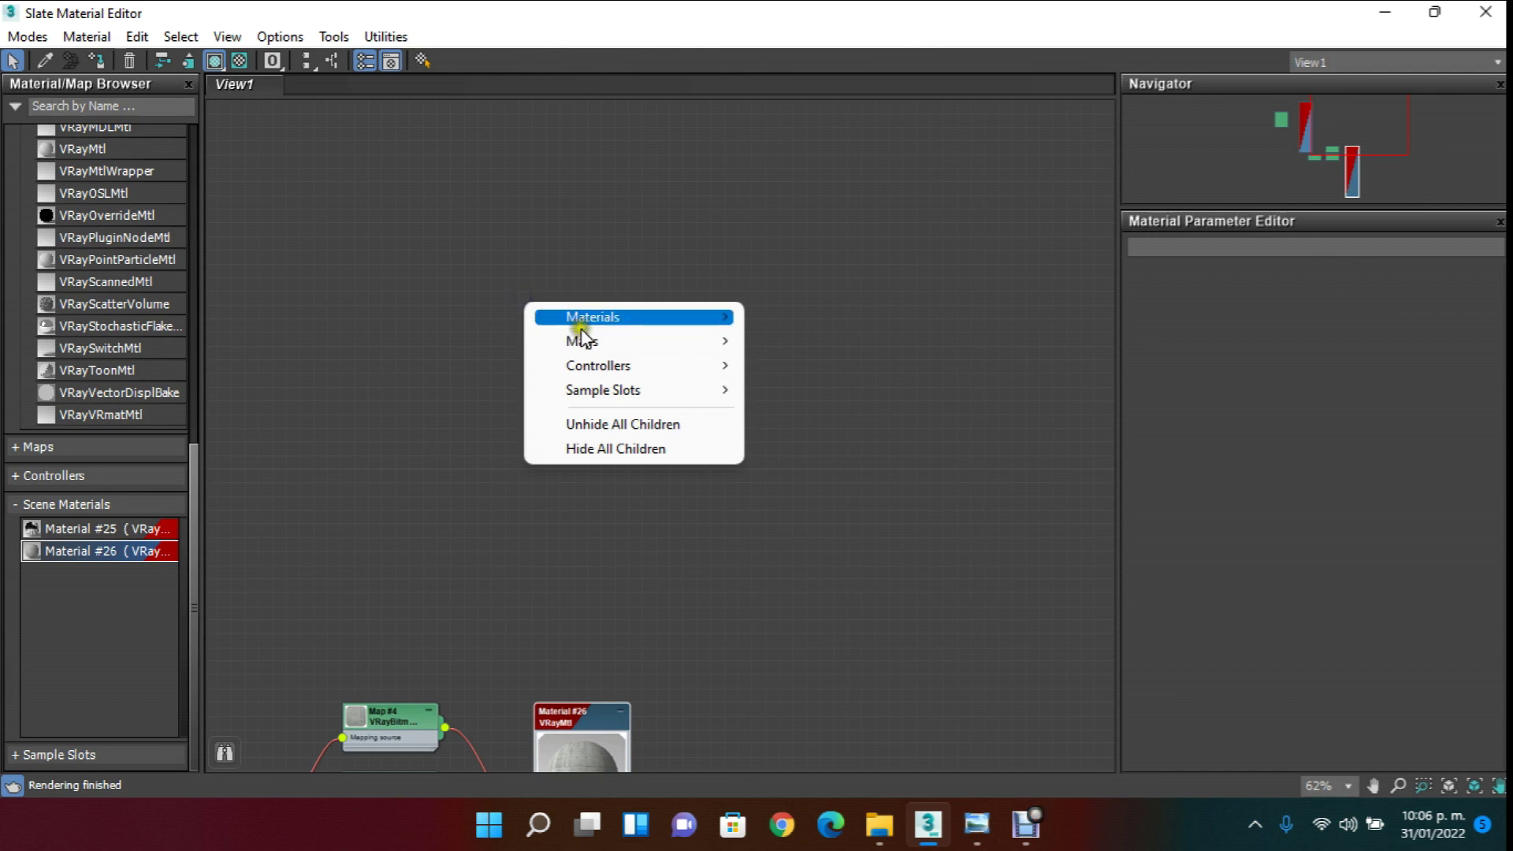
pyautogui.moveTo(587, 346)
pyautogui.moveTo(593, 319)
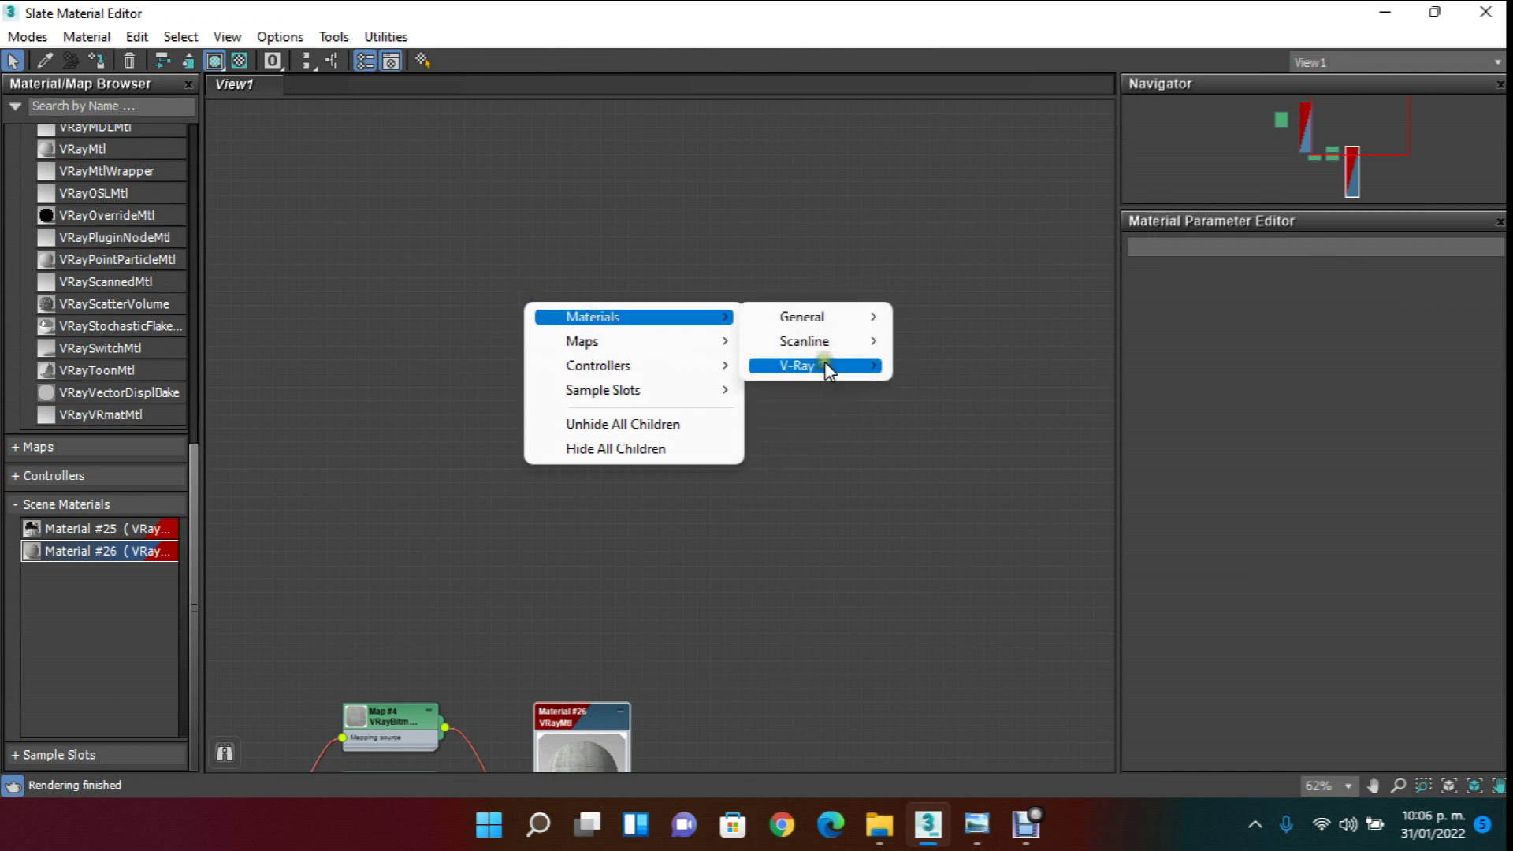
pyautogui.moveTo(819, 364)
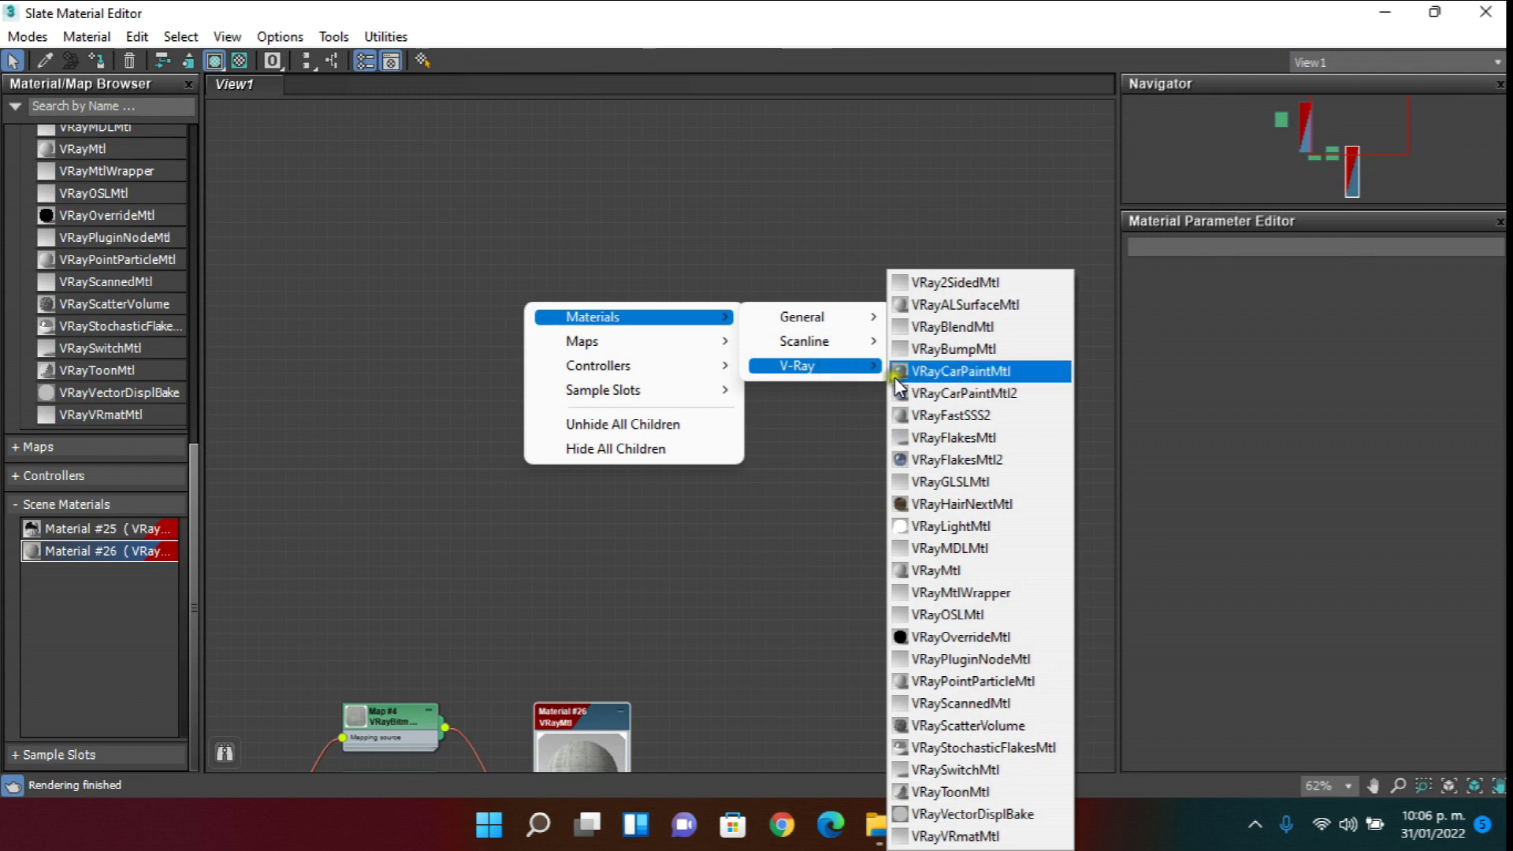
pyautogui.click(914, 570)
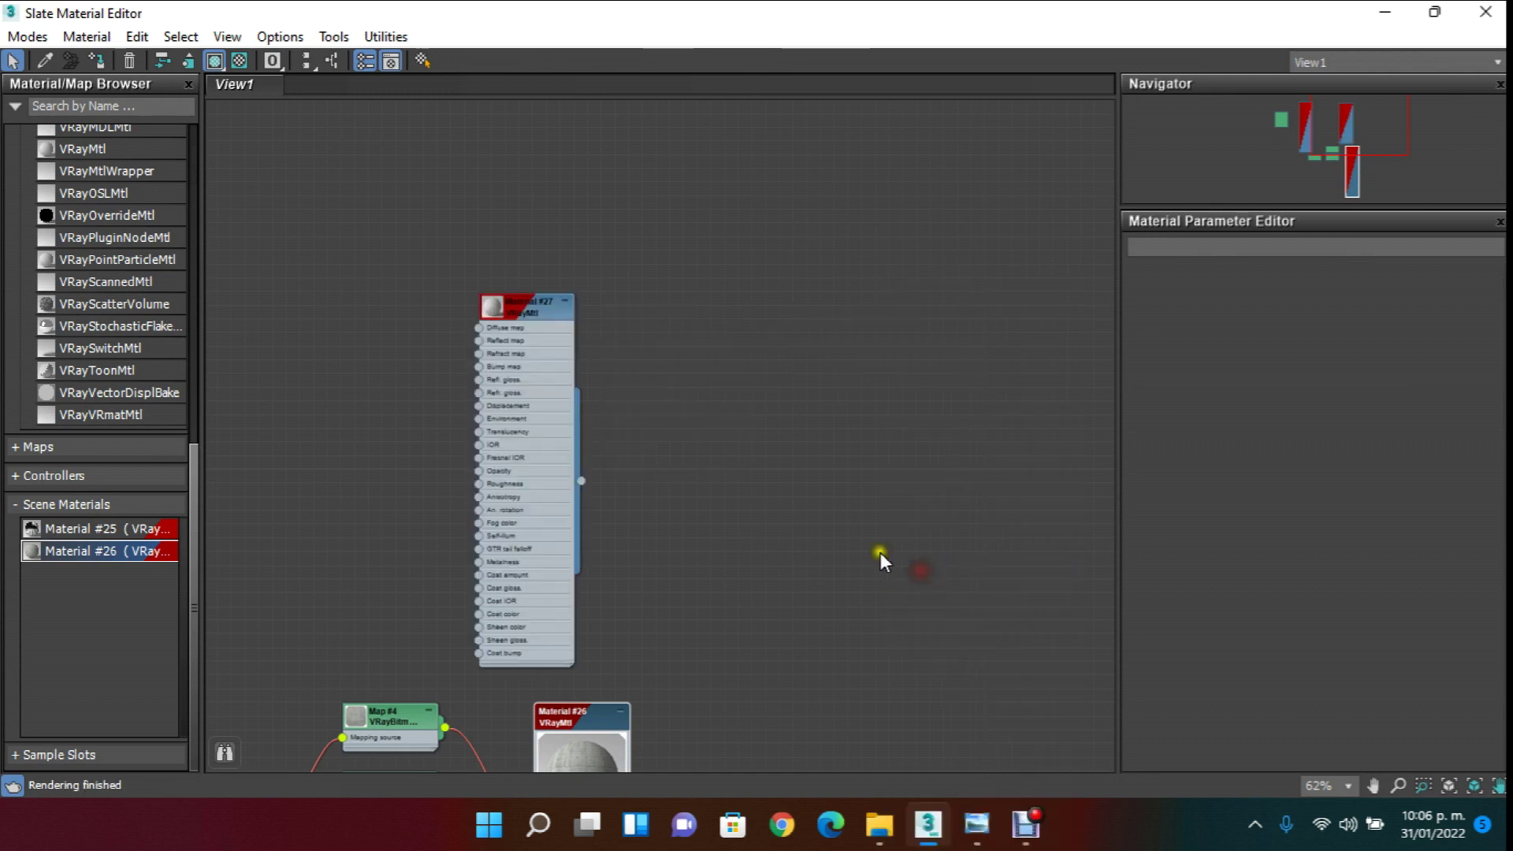
pyautogui.doubleClick(496, 323)
pyautogui.moveTo(522, 311); pyautogui.dragTo(764, 423)
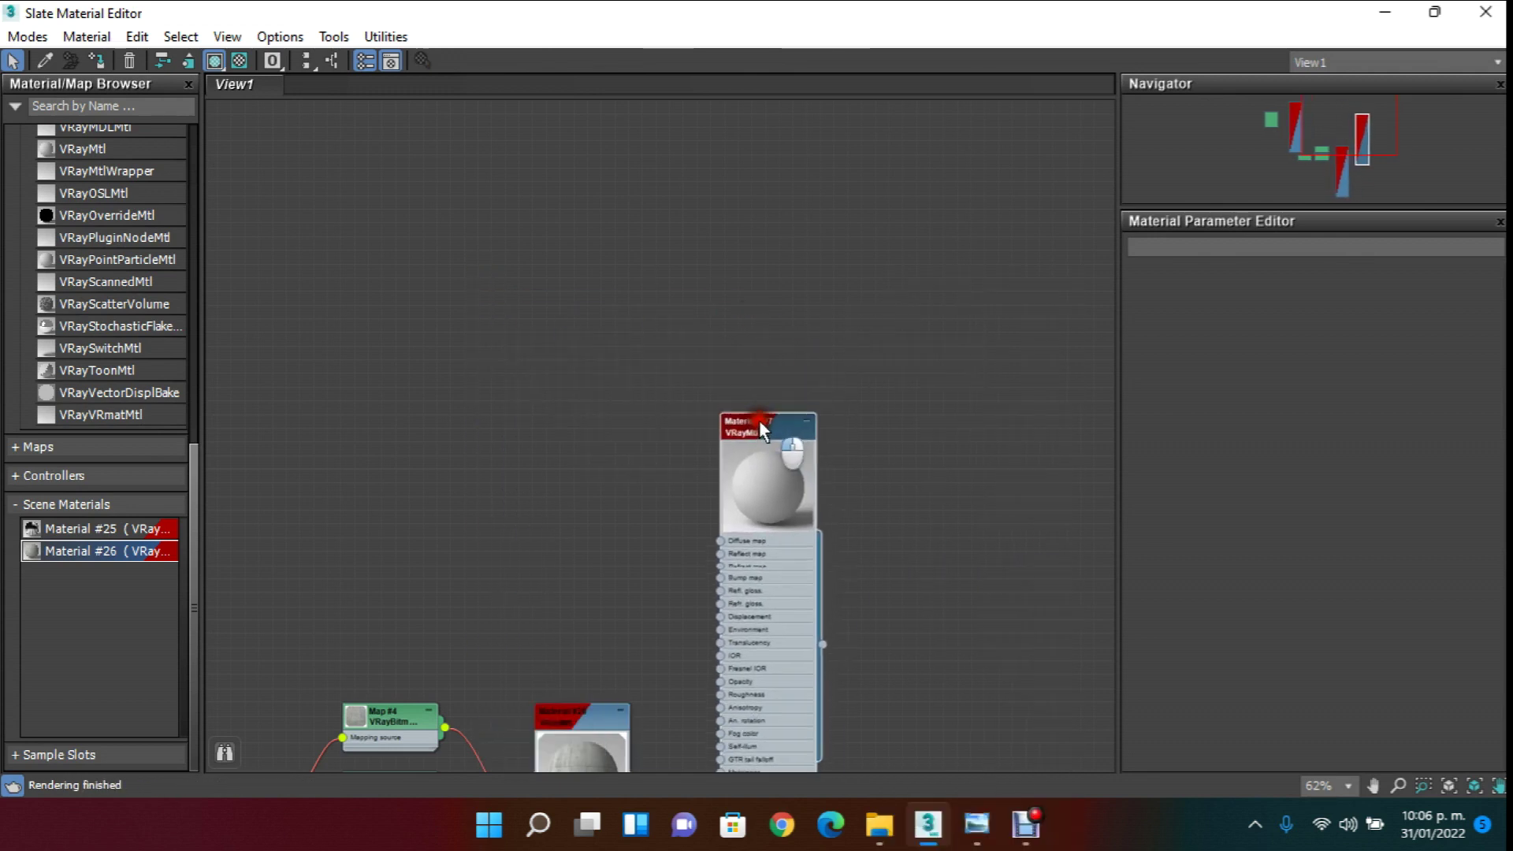
pyautogui.scroll(3, 779, 427)
# - Duplicate the new VRayMtl node and place the copy next to the original
pyautogui.keyDown('shift'); pyautogui.moveTo(592, 329); pyautogui.dragTo(906, 335); pyautogui.keyUp('shift')
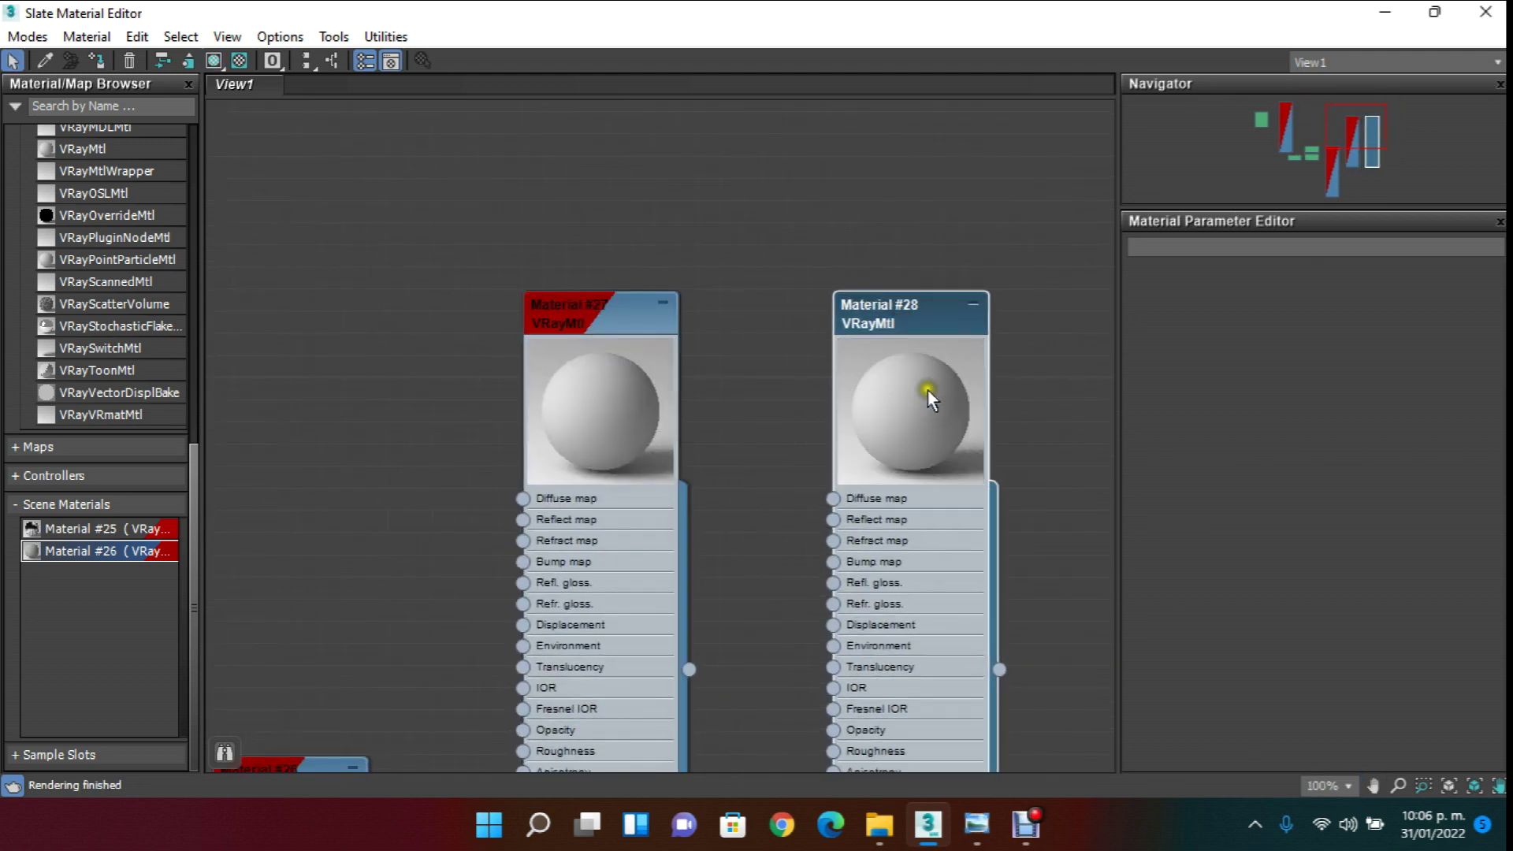
pyautogui.moveTo(733, 355); pyautogui.dragTo(676, 282, button='middle')
pyautogui.click(707, 250)
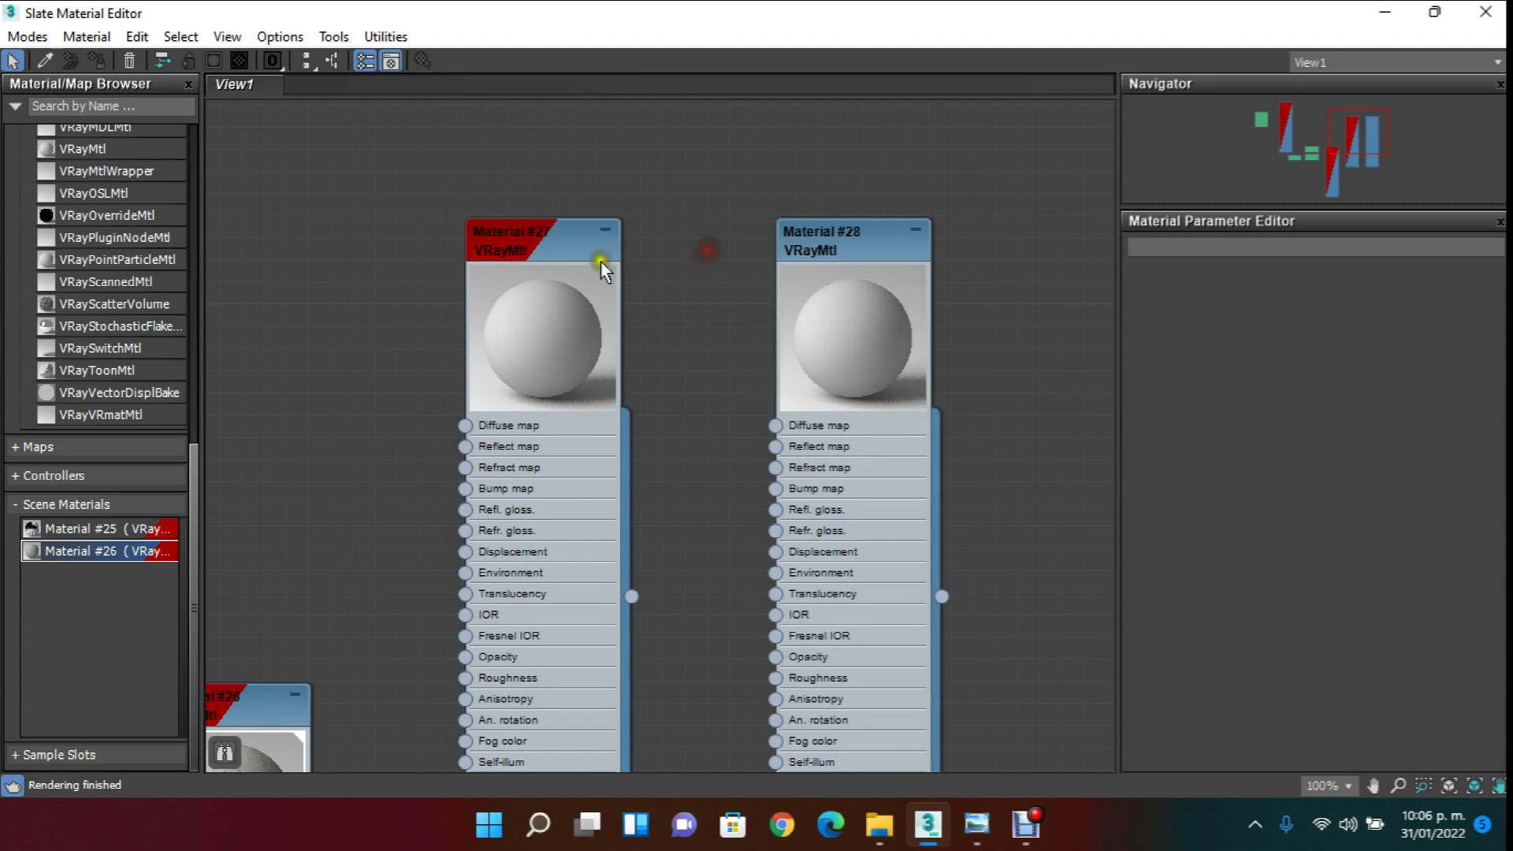
# - Set the original new VRayMtl's diffuse color to pure red, RGB 255, 0, 0
pyautogui.doubleClick(514, 233)
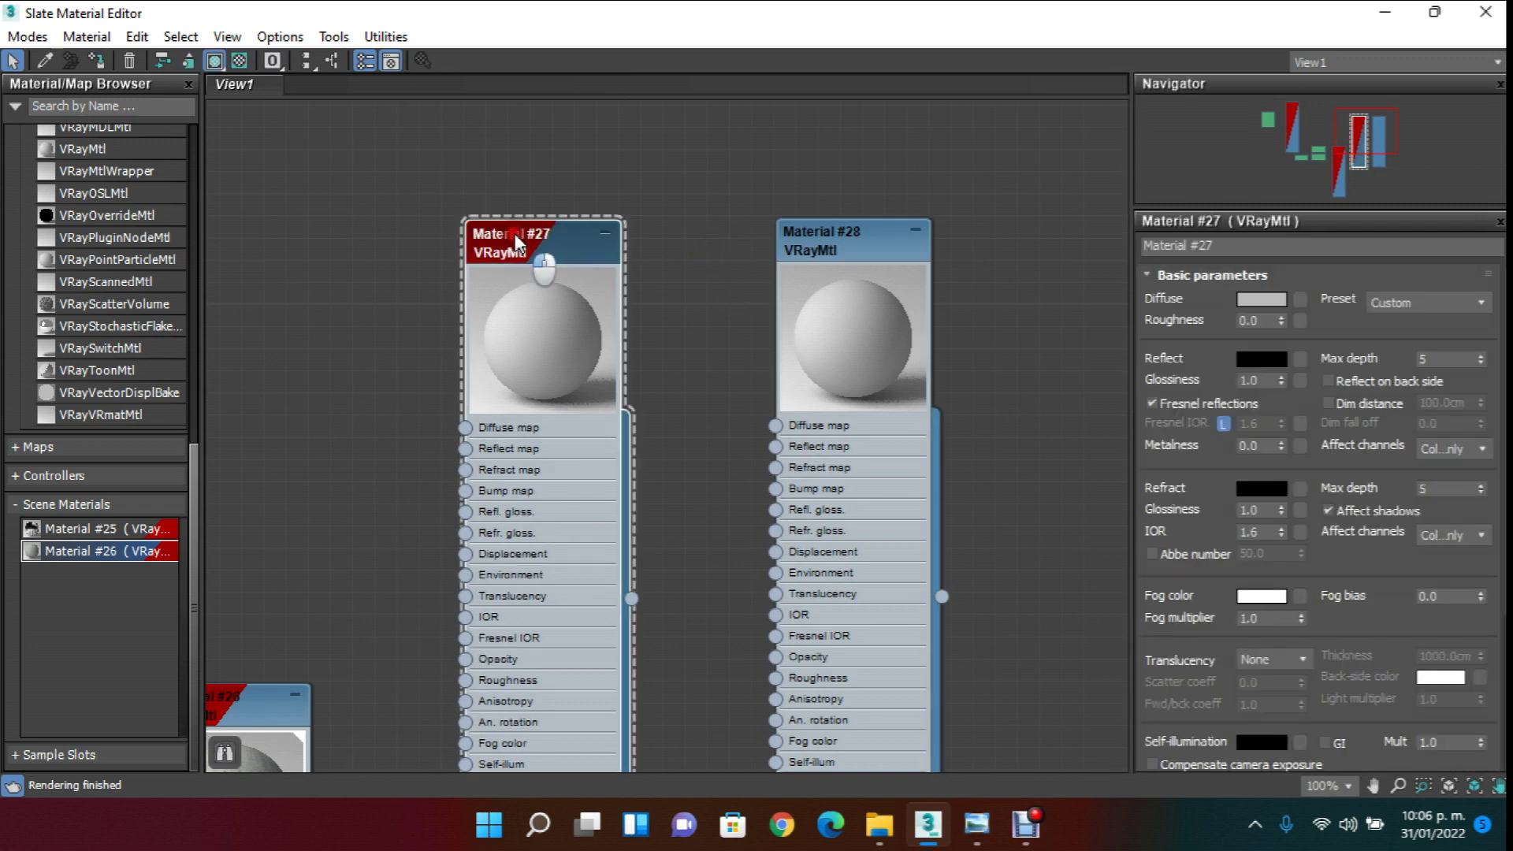
pyautogui.click(1261, 300)
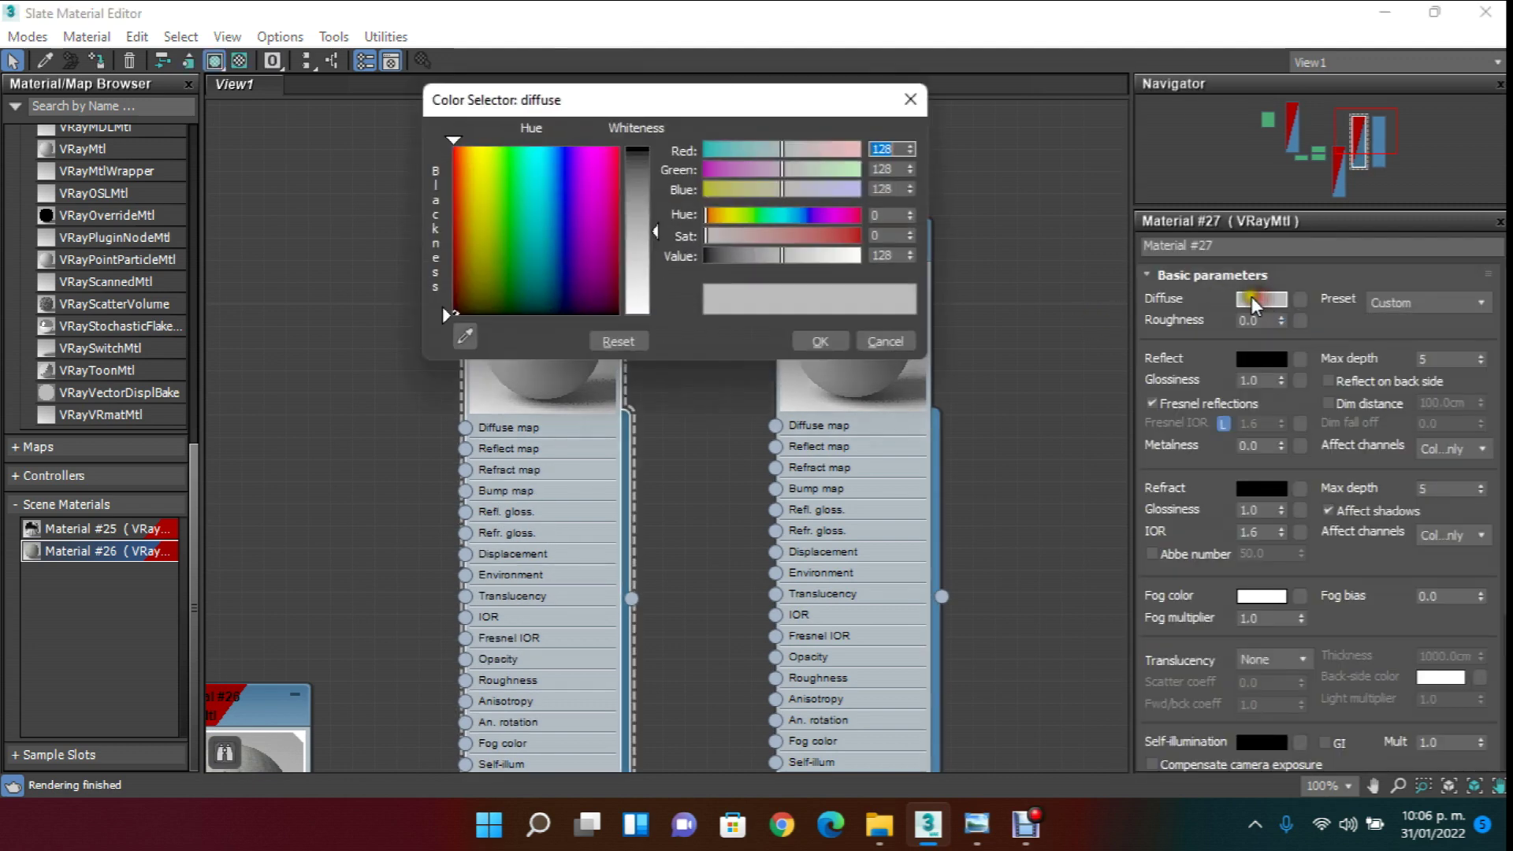
pyautogui.moveTo(532, 184); pyautogui.dragTo(455, 148)
pyautogui.moveTo(652, 166); pyautogui.dragTo(660, 157)
pyautogui.click(819, 341)
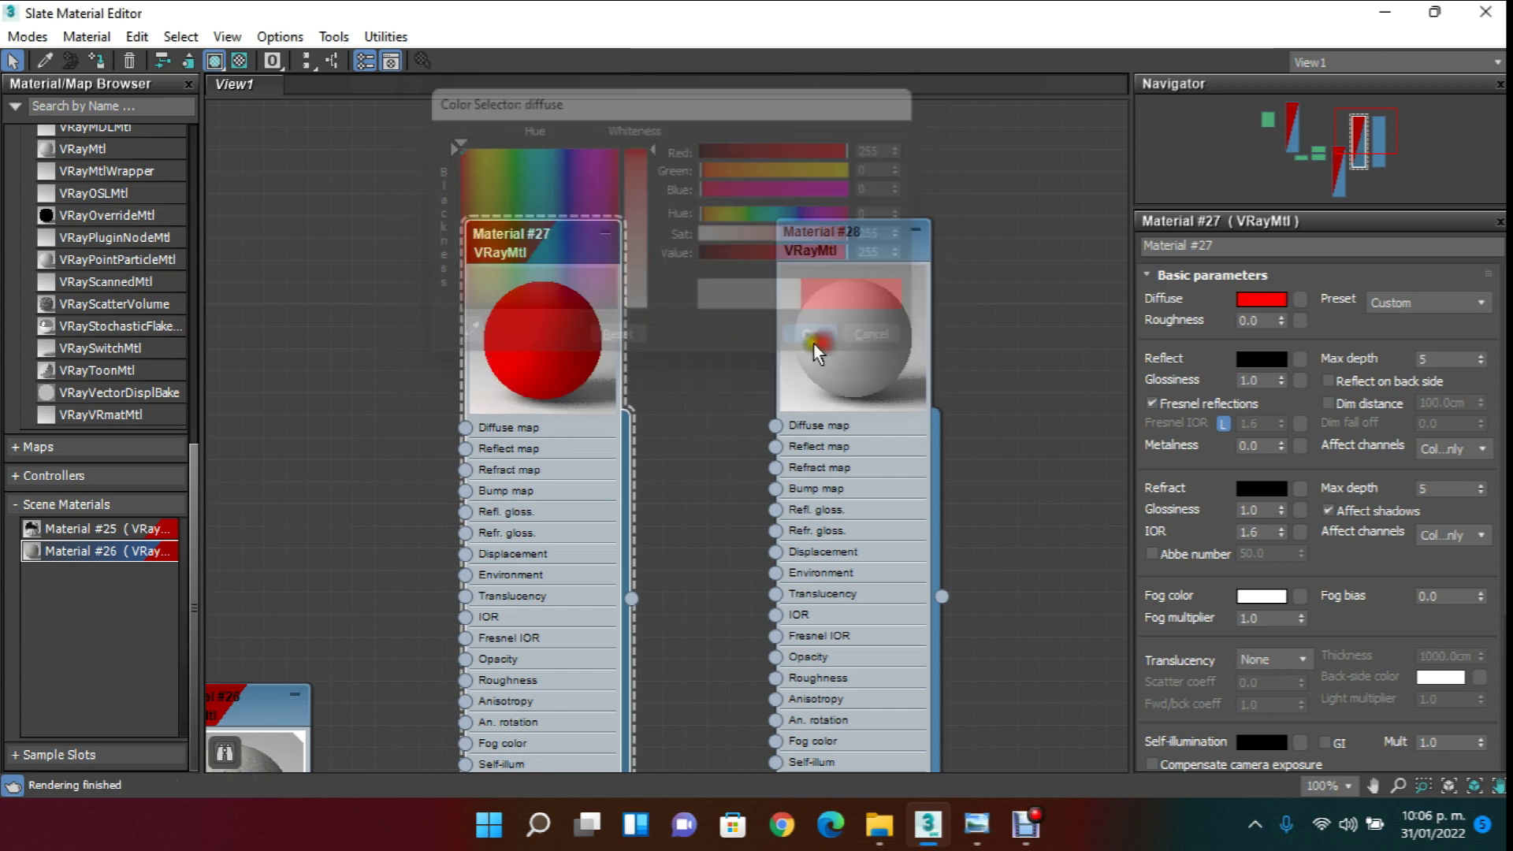
# - Give the red material a medium gray reflection color and a reflection glossiness of 0.8
pyautogui.scroll(2, 642, 391)
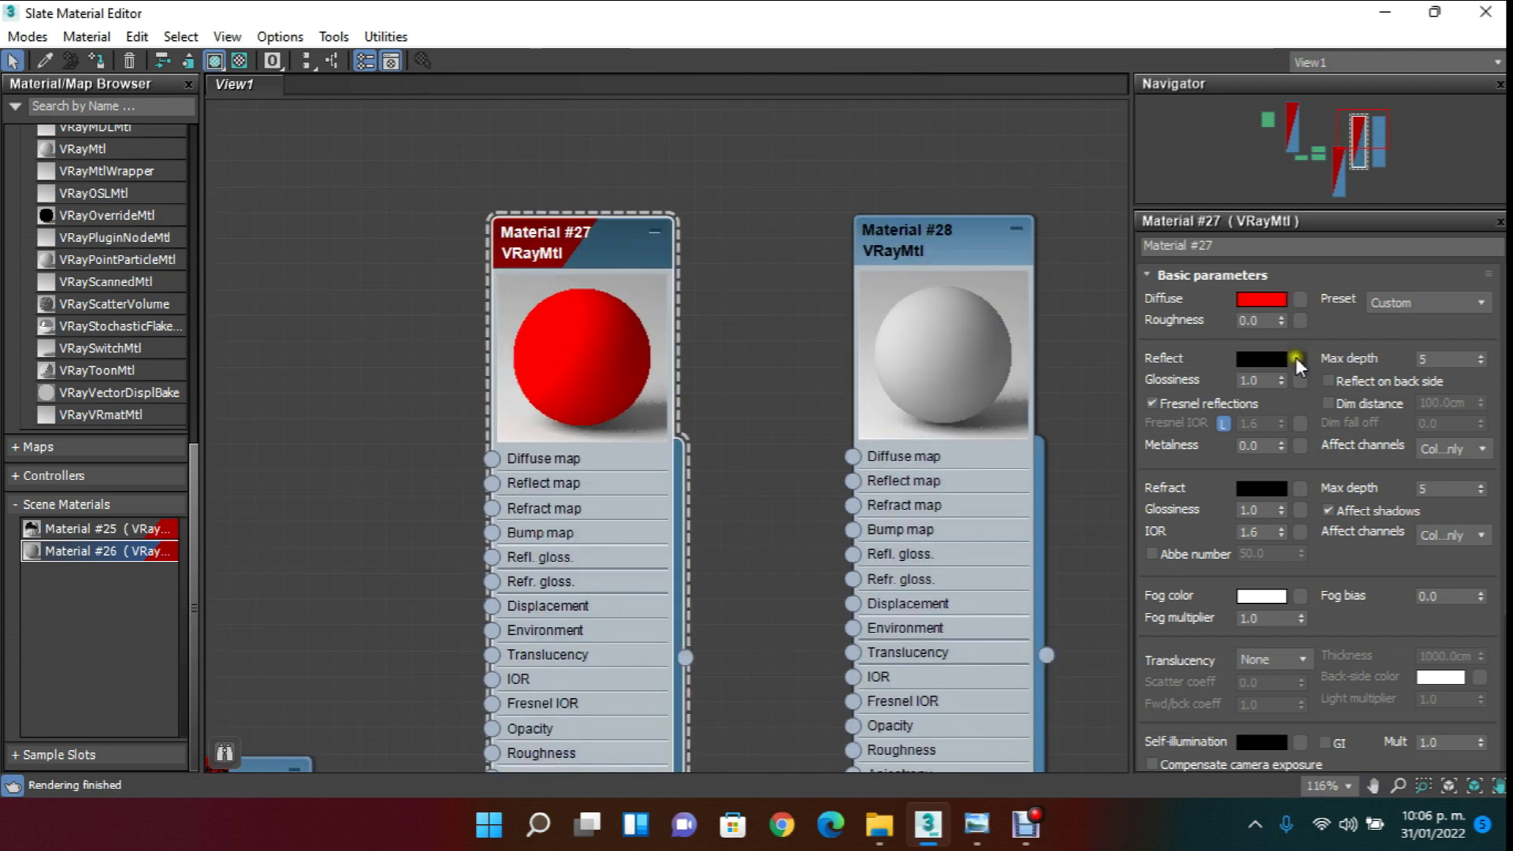
pyautogui.click(1273, 360)
pyautogui.moveTo(665, 155)
pyautogui.mouseDown()
pyautogui.moveTo(678, 201)
pyautogui.moveTo(663, 172)
pyautogui.mouseUp()
pyautogui.click(820, 341)
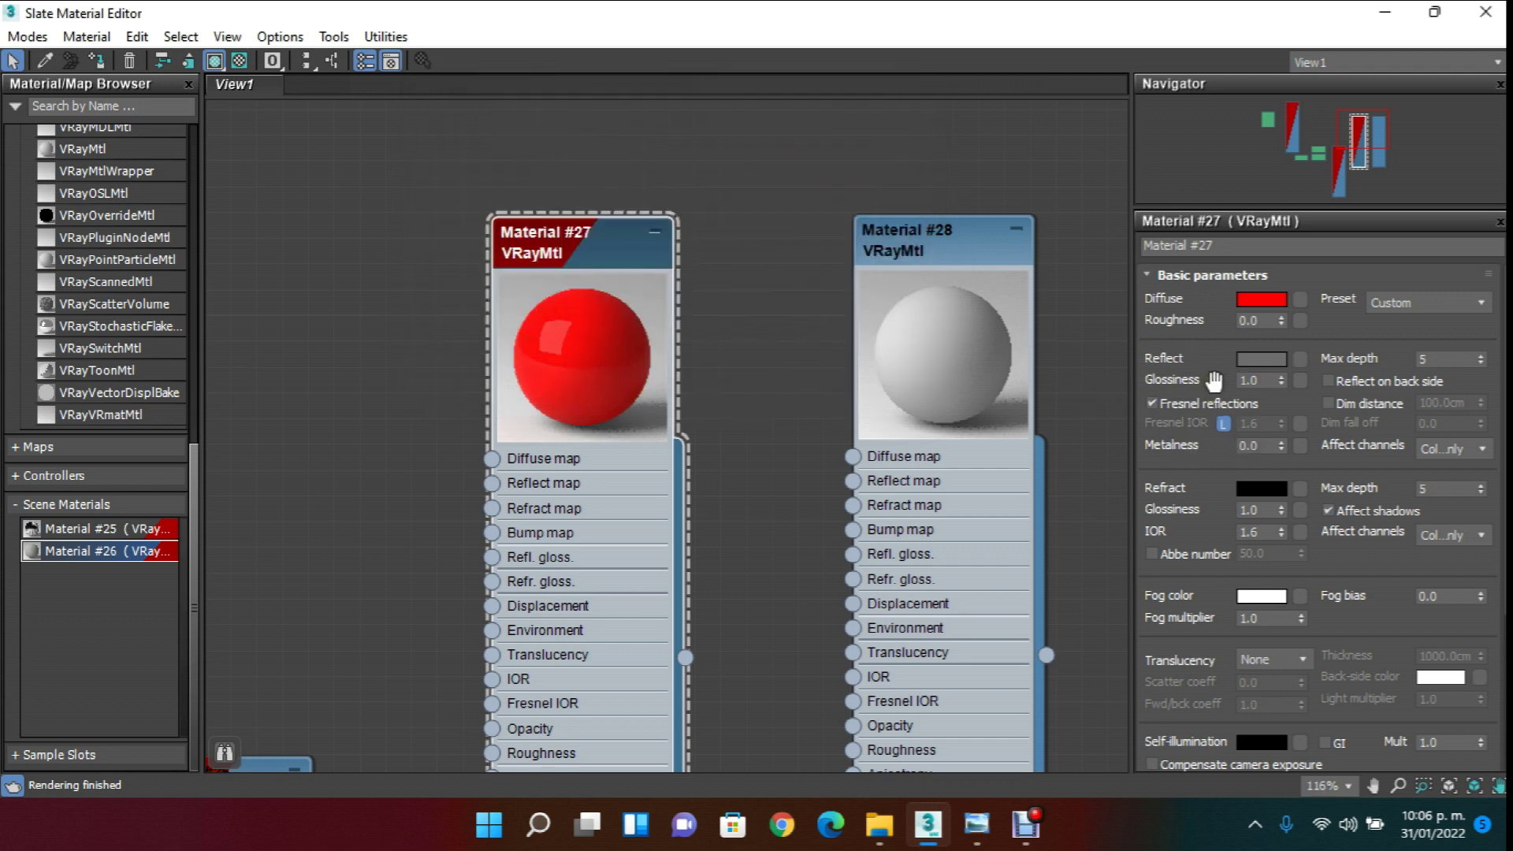
pyautogui.click(1257, 381)
pyautogui.write('.8')
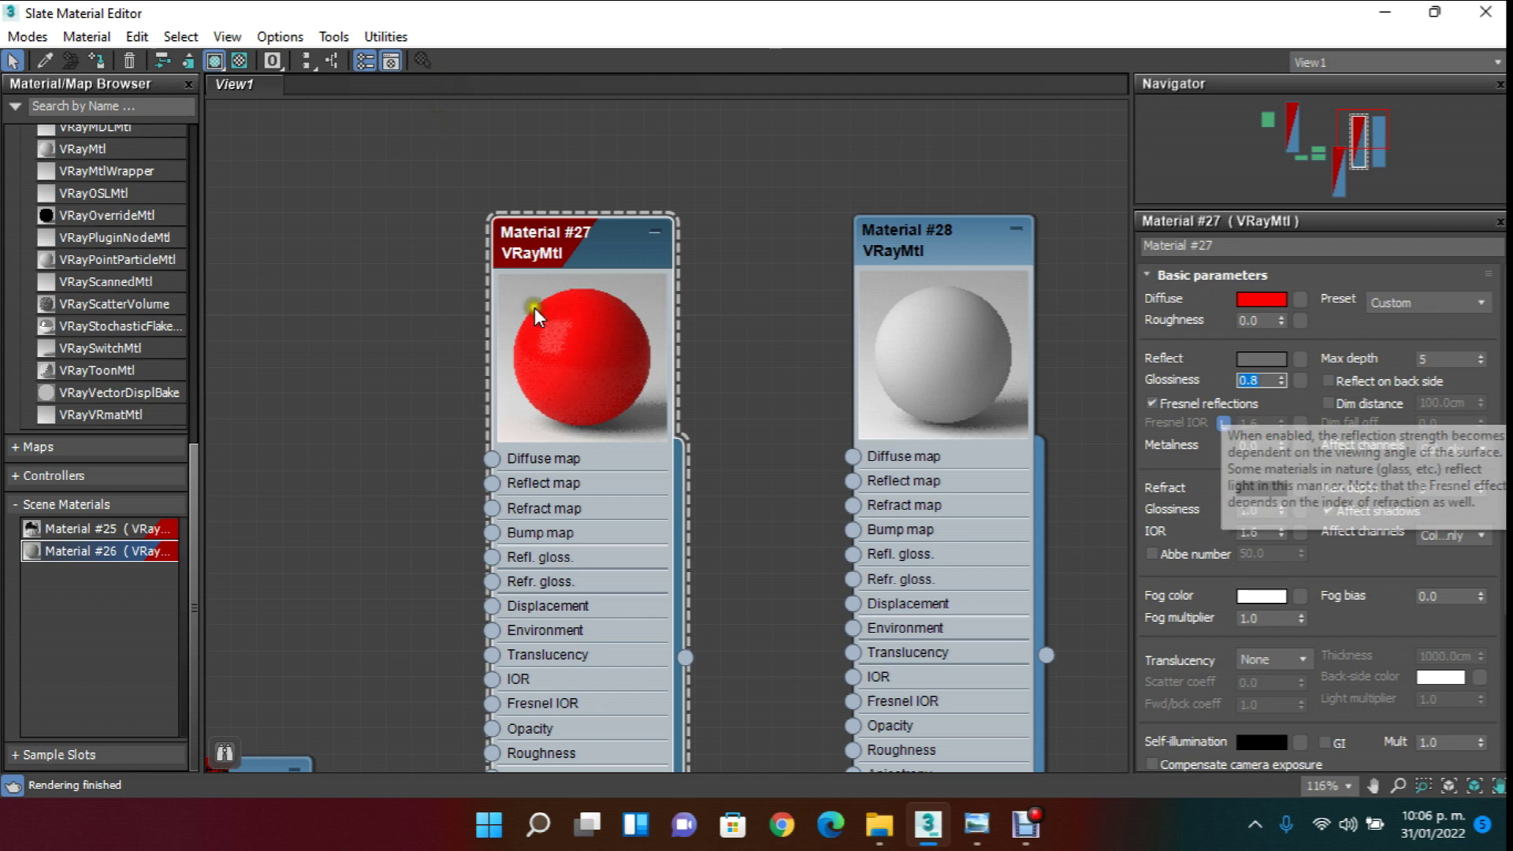
# - Set the duplicate material's diffuse color to white
pyautogui.click(906, 234)
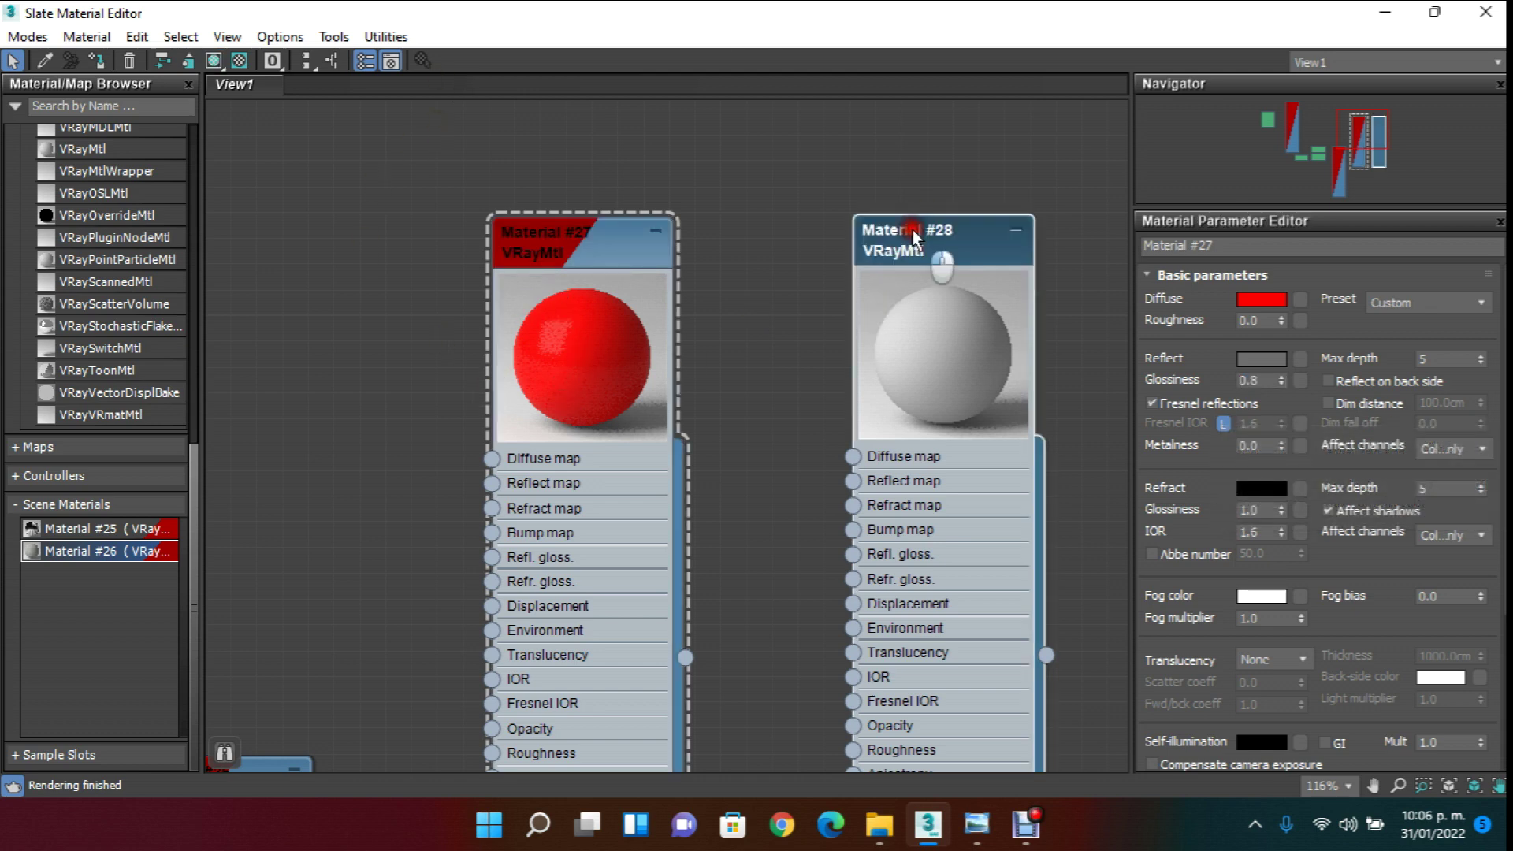
pyautogui.click(1277, 301)
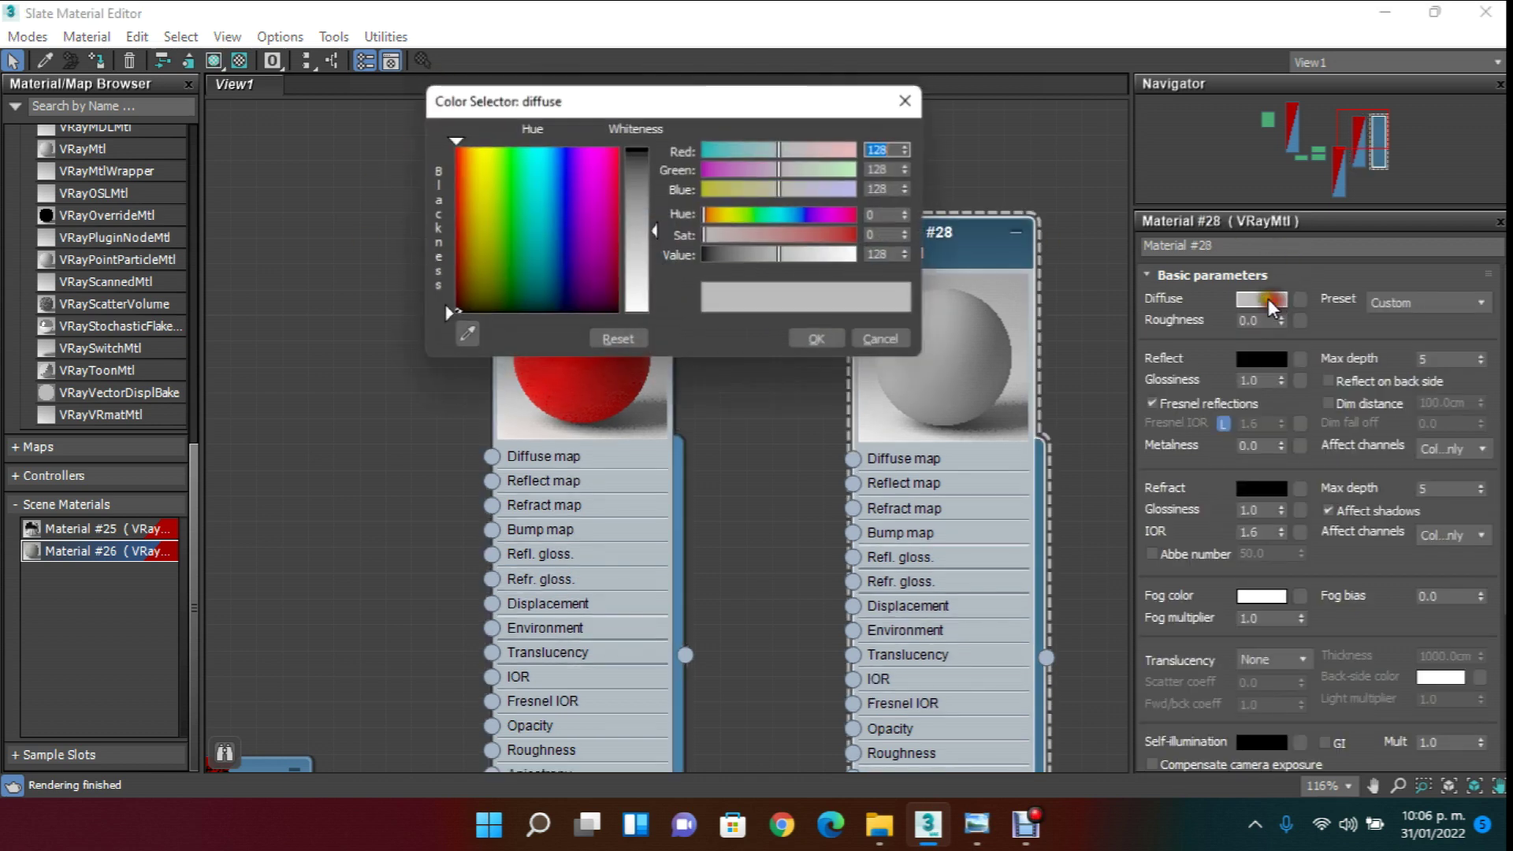
pyautogui.moveTo(654, 235); pyautogui.dragTo(795, 370)
pyautogui.click(820, 342)
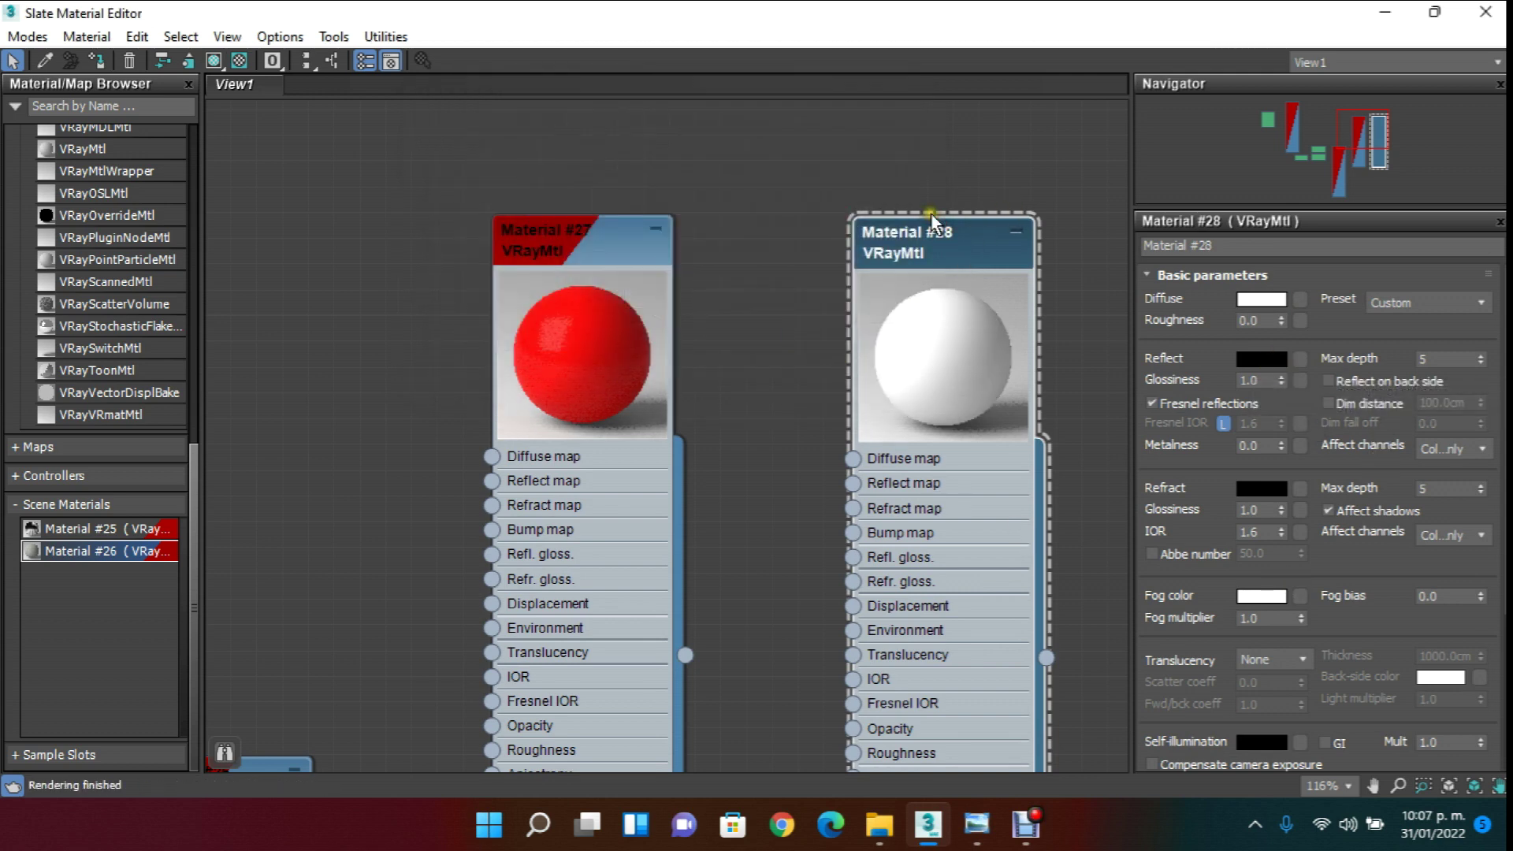
# - Delete the non-reflective white duplicate node, undoing the deletion once and removing it again
pyautogui.press('Delete')
pyautogui.click(584, 247)
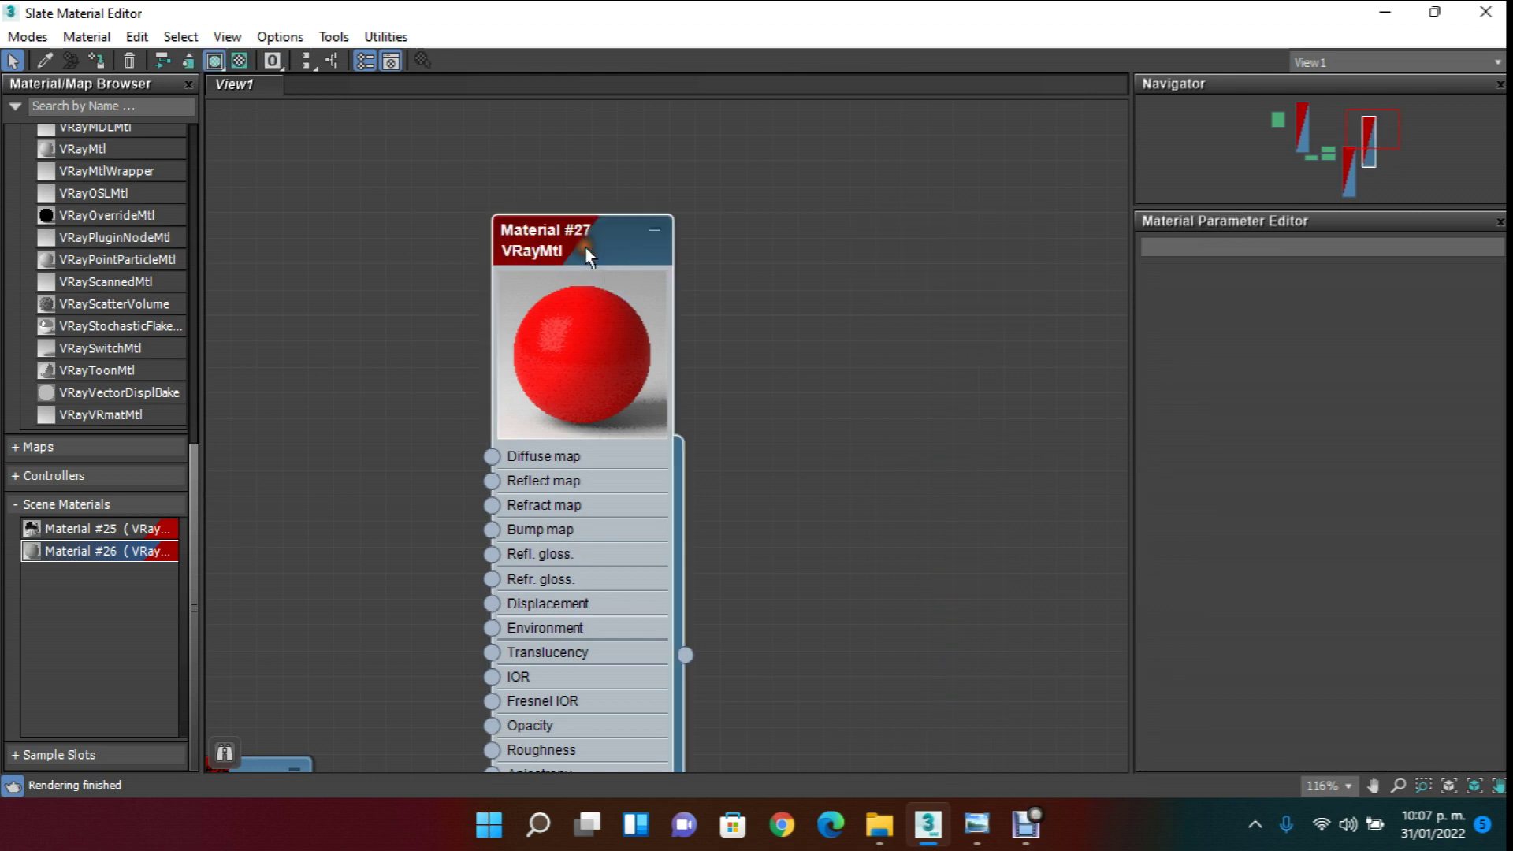
pyautogui.click(980, 246)
pyautogui.hotkey('ctrl', 'z')
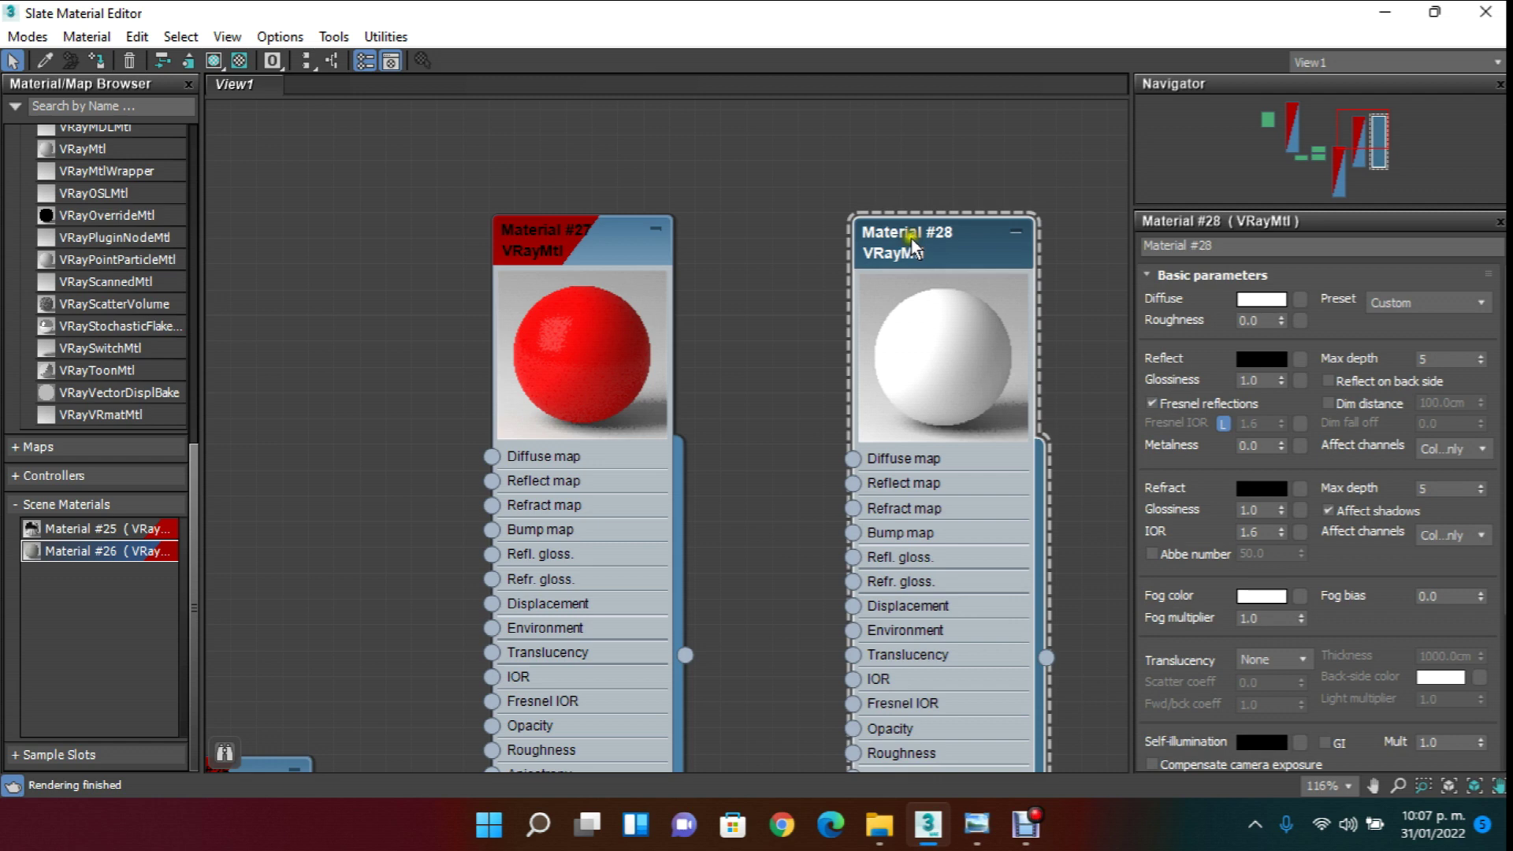
pyautogui.press('Delete')
# - Duplicate the glossy red material beside itself and set the copy's diffuse color to white, RGB 255, 255, 255
pyautogui.keyDown('shift'); pyautogui.moveTo(594, 238); pyautogui.dragTo(939, 238); pyautogui.keyUp('shift')
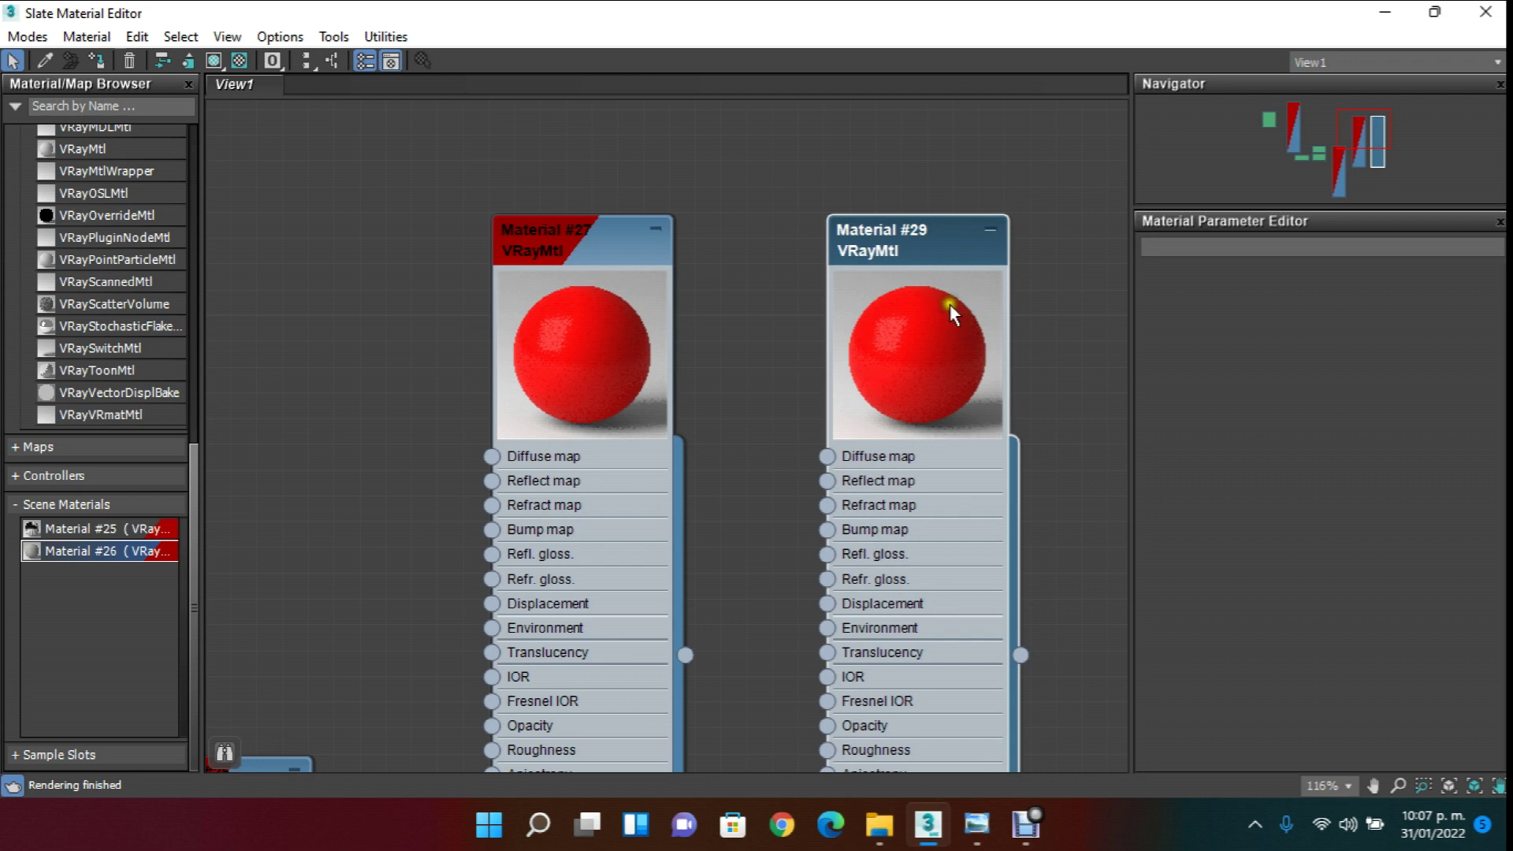
pyautogui.doubleClick(928, 233)
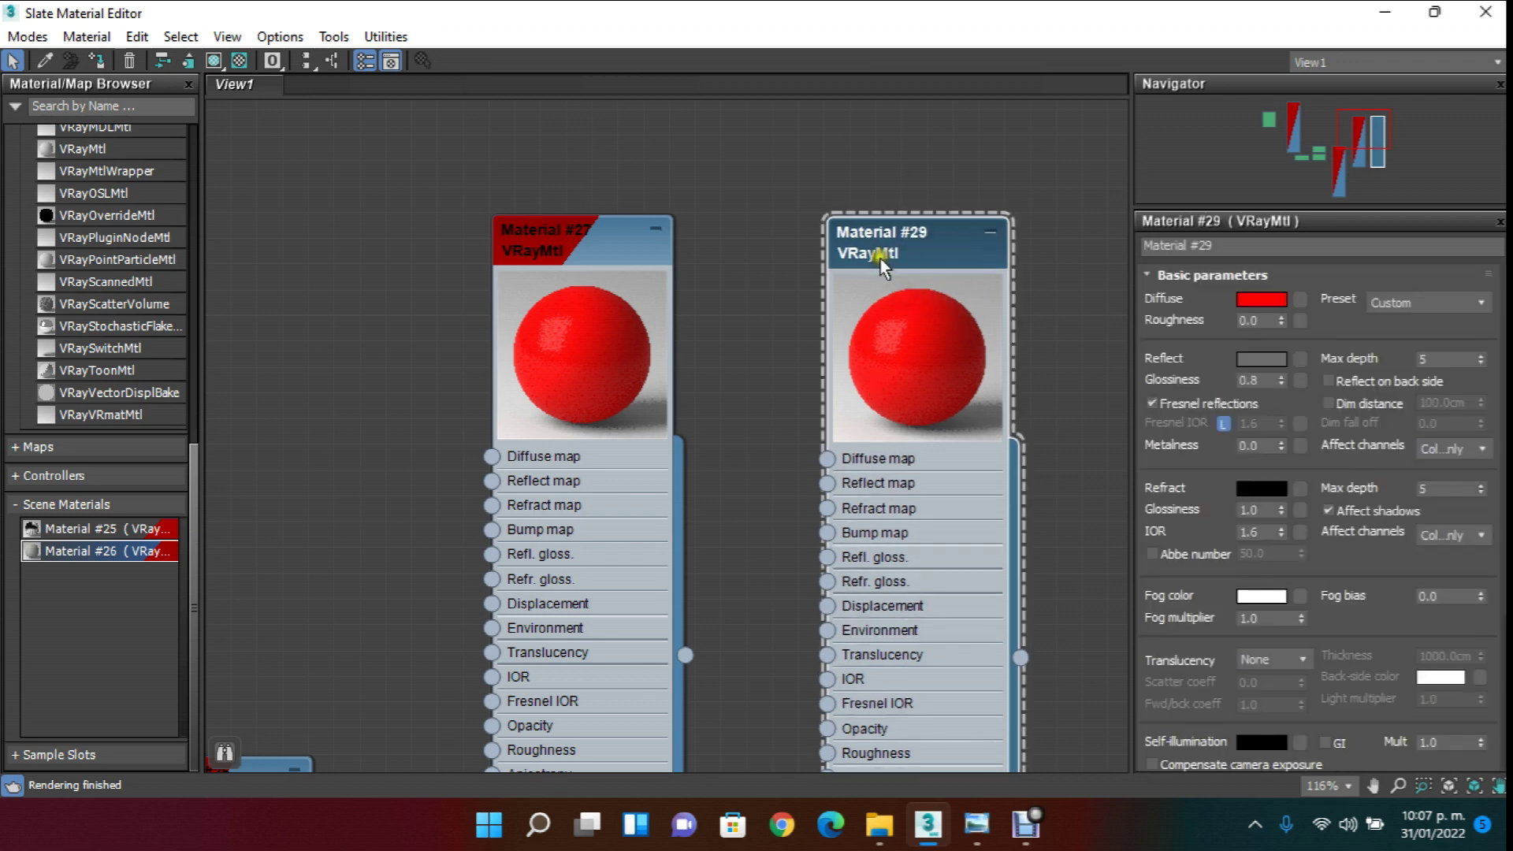
pyautogui.click(1260, 300)
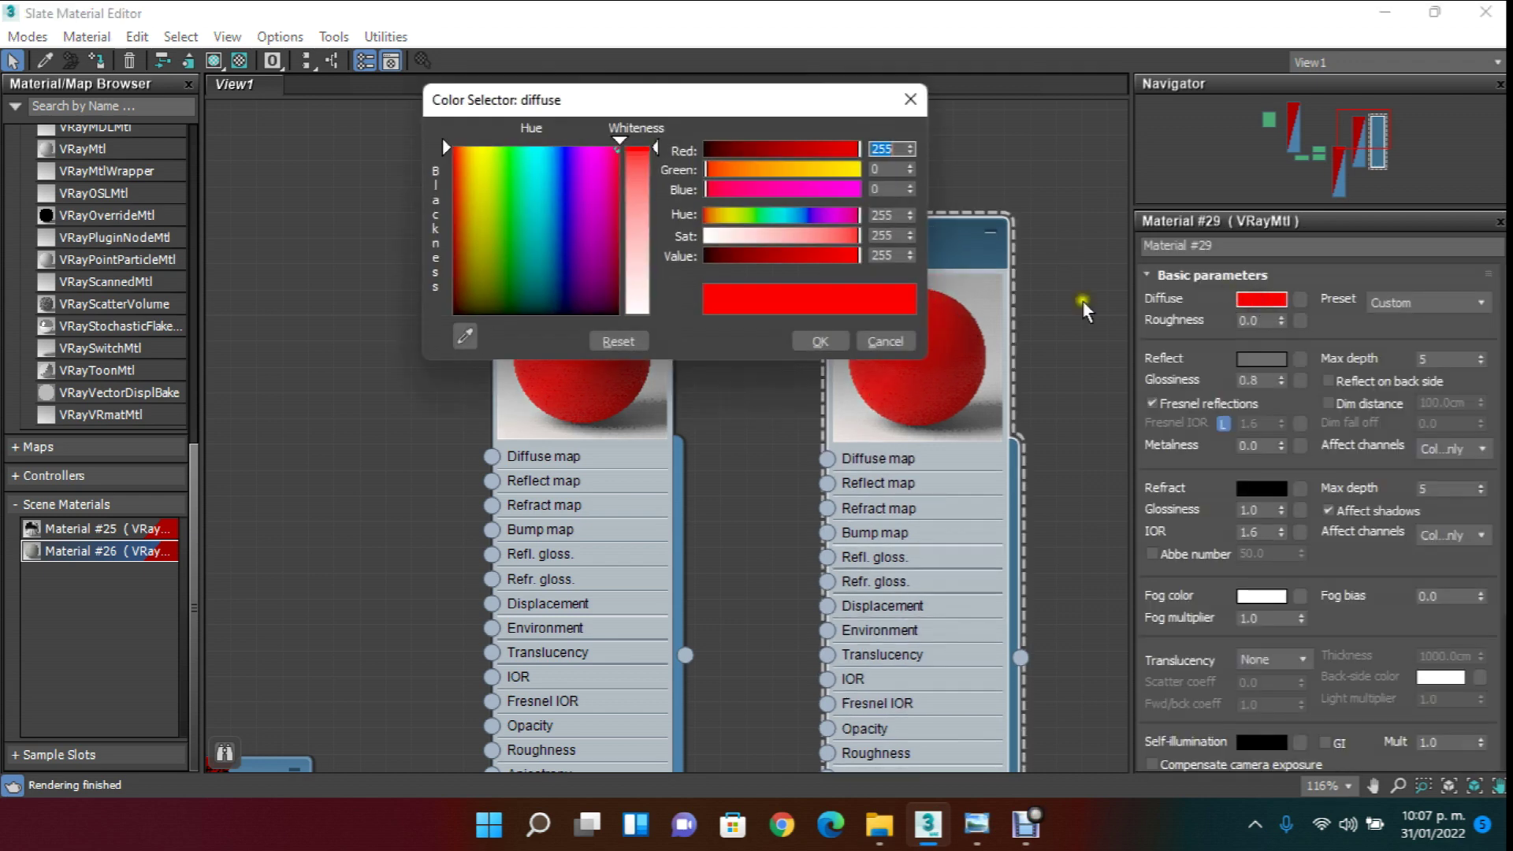
pyautogui.moveTo(651, 288); pyautogui.dragTo(669, 339)
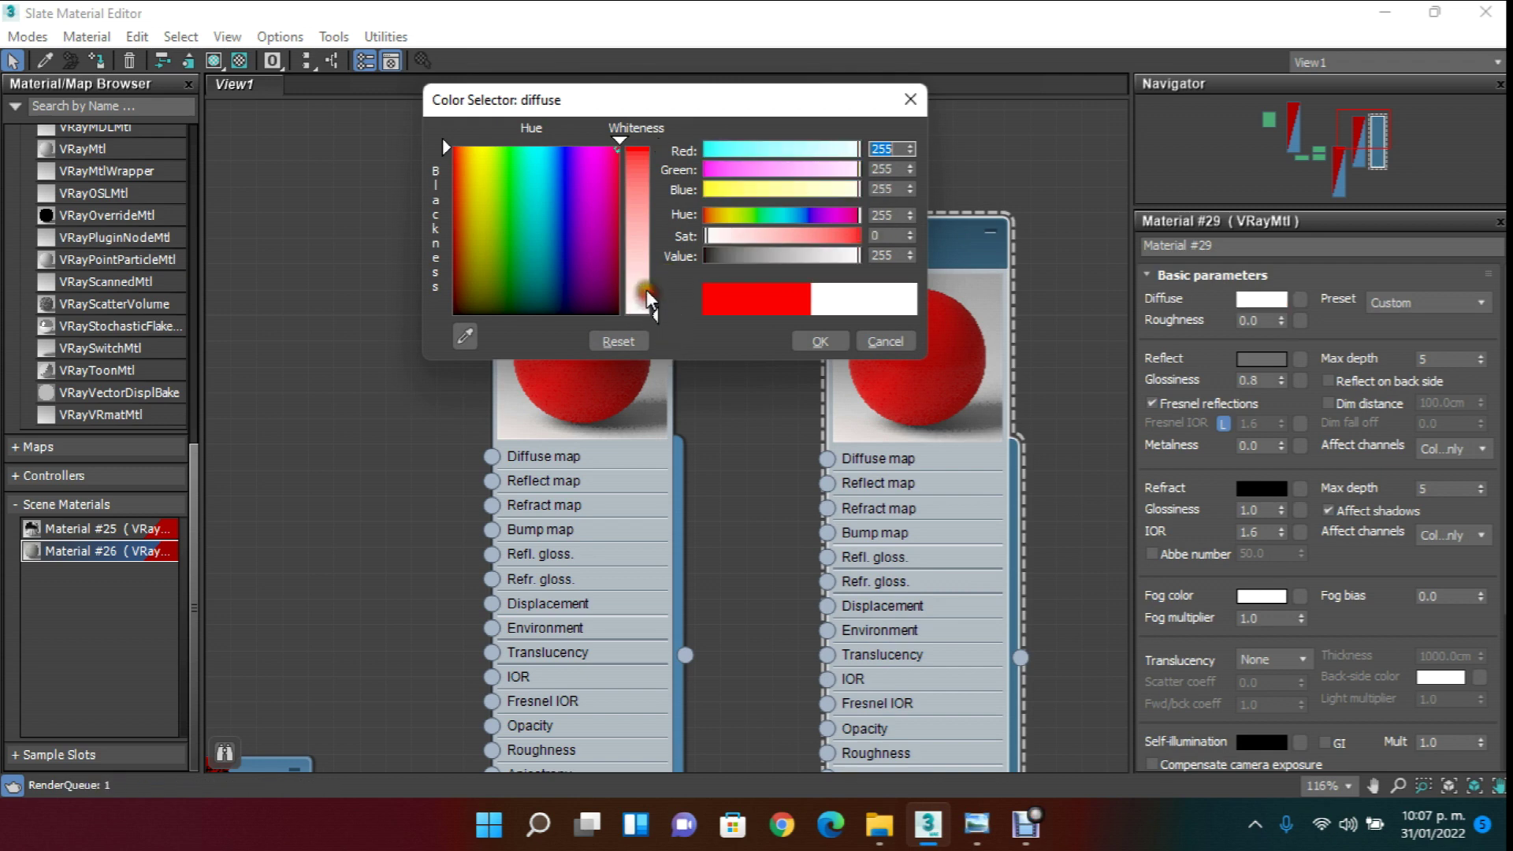
pyautogui.click(820, 341)
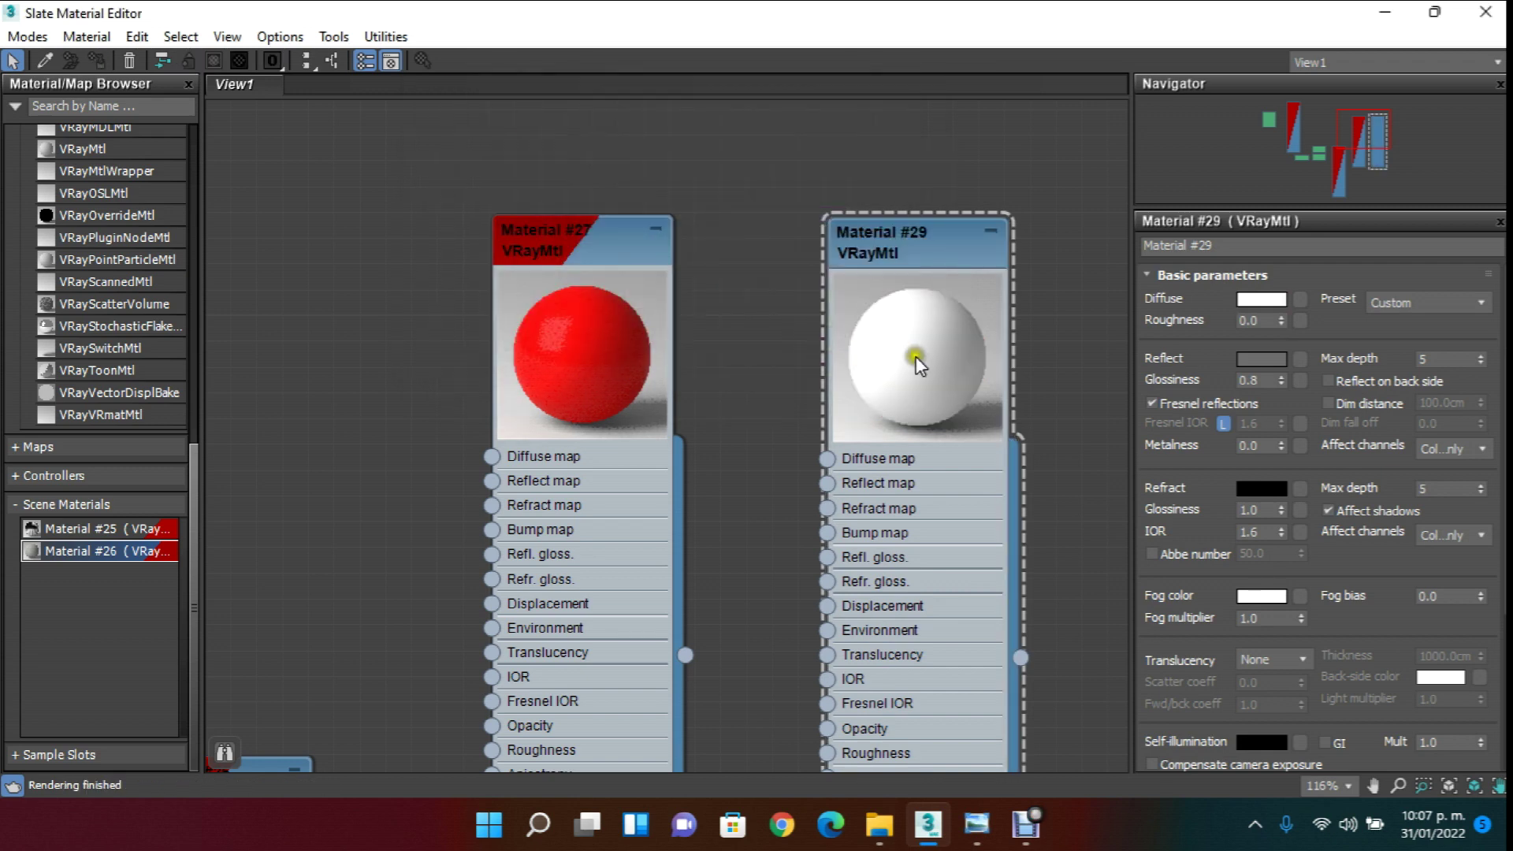
# - Enable shaded viewport display for the glossy white material
pyautogui.moveTo(601, 348); pyautogui.dragTo(574, 244, button='middle')
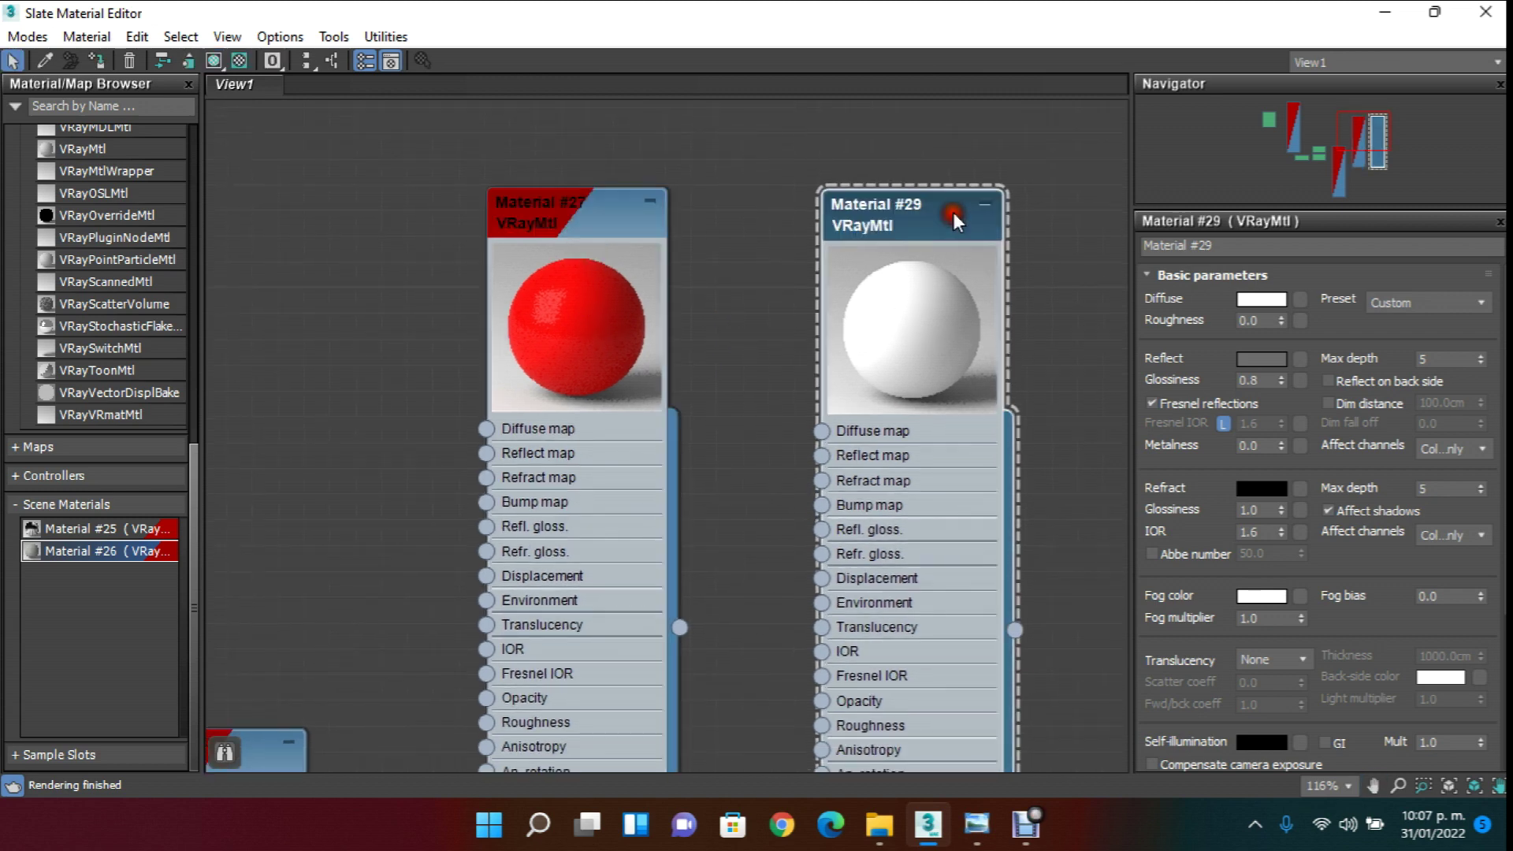
pyautogui.click(213, 61)
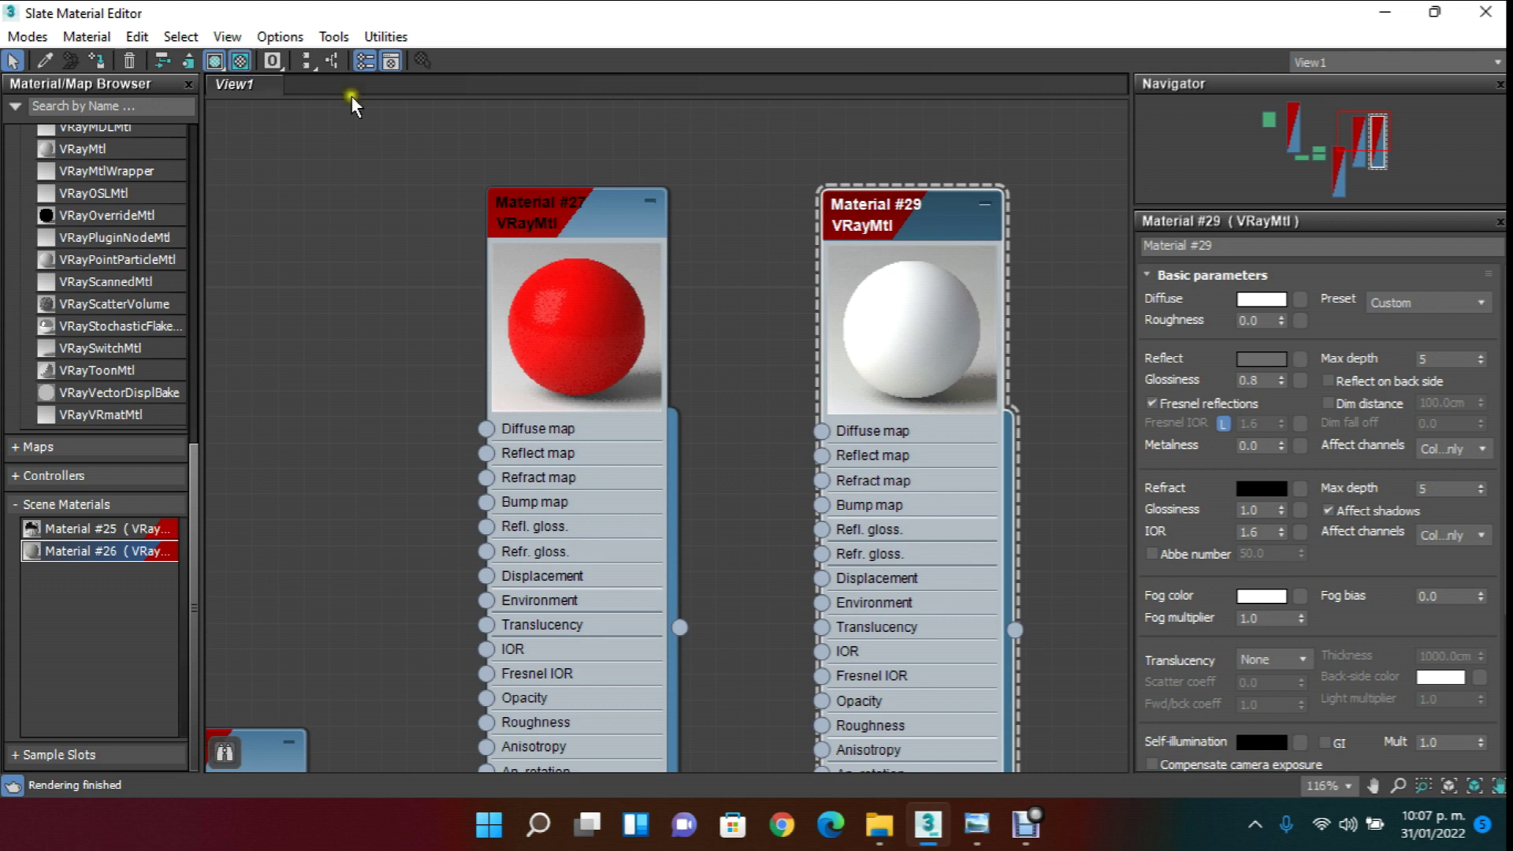
pyautogui.scroll(-2, 826, 186)
pyautogui.scroll(-6, 776, 236)
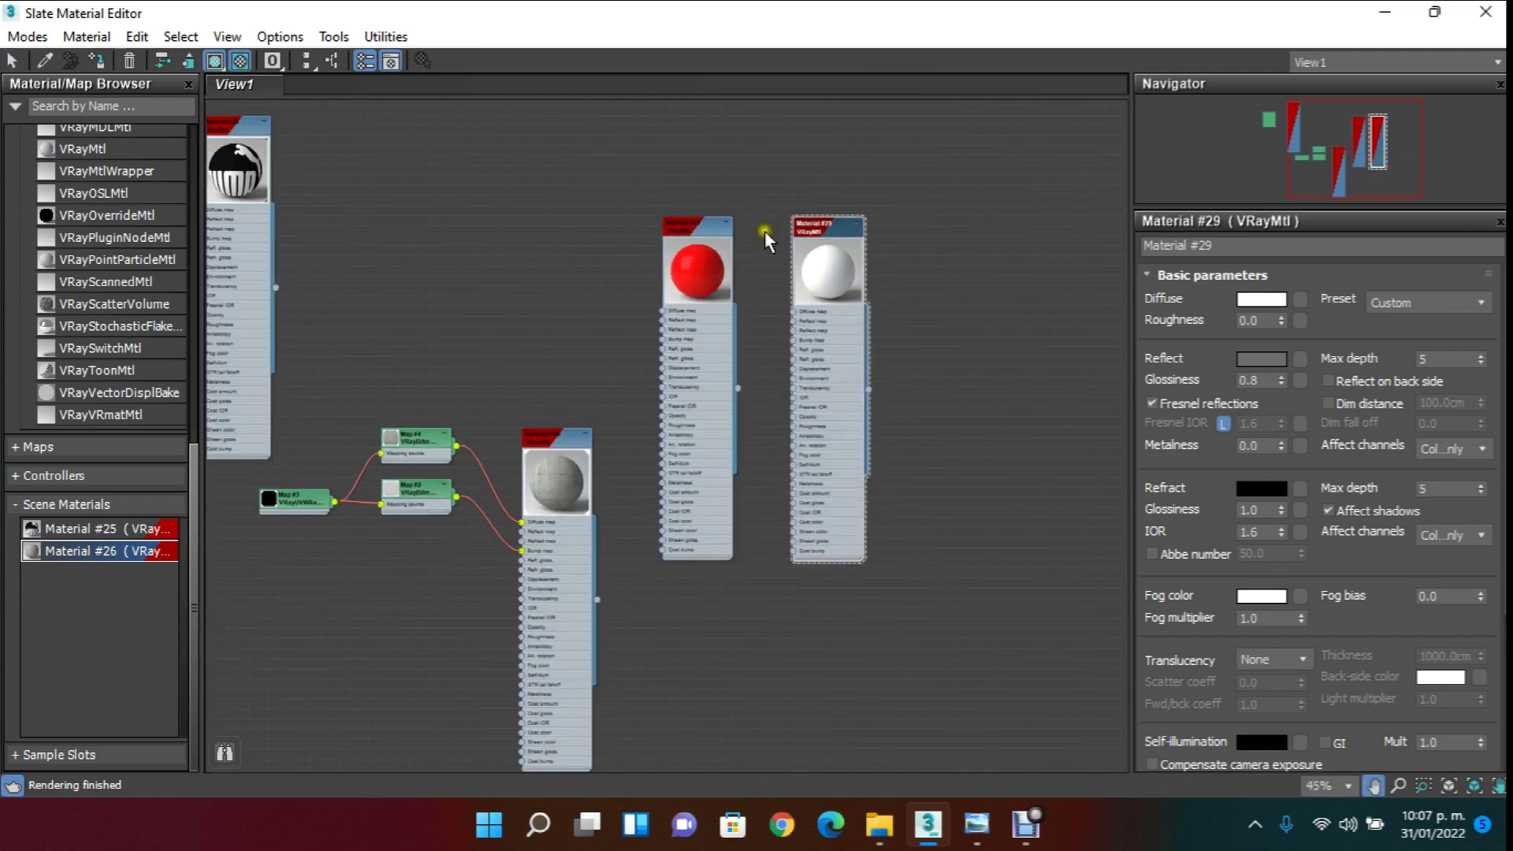
# - Restore the material editor to a smaller window and move it off the logo, with the red material in view
pyautogui.click(1433, 13)
pyautogui.moveTo(787, 179); pyautogui.dragTo(1345, 173)
pyautogui.scroll(-6, 1075, 299)
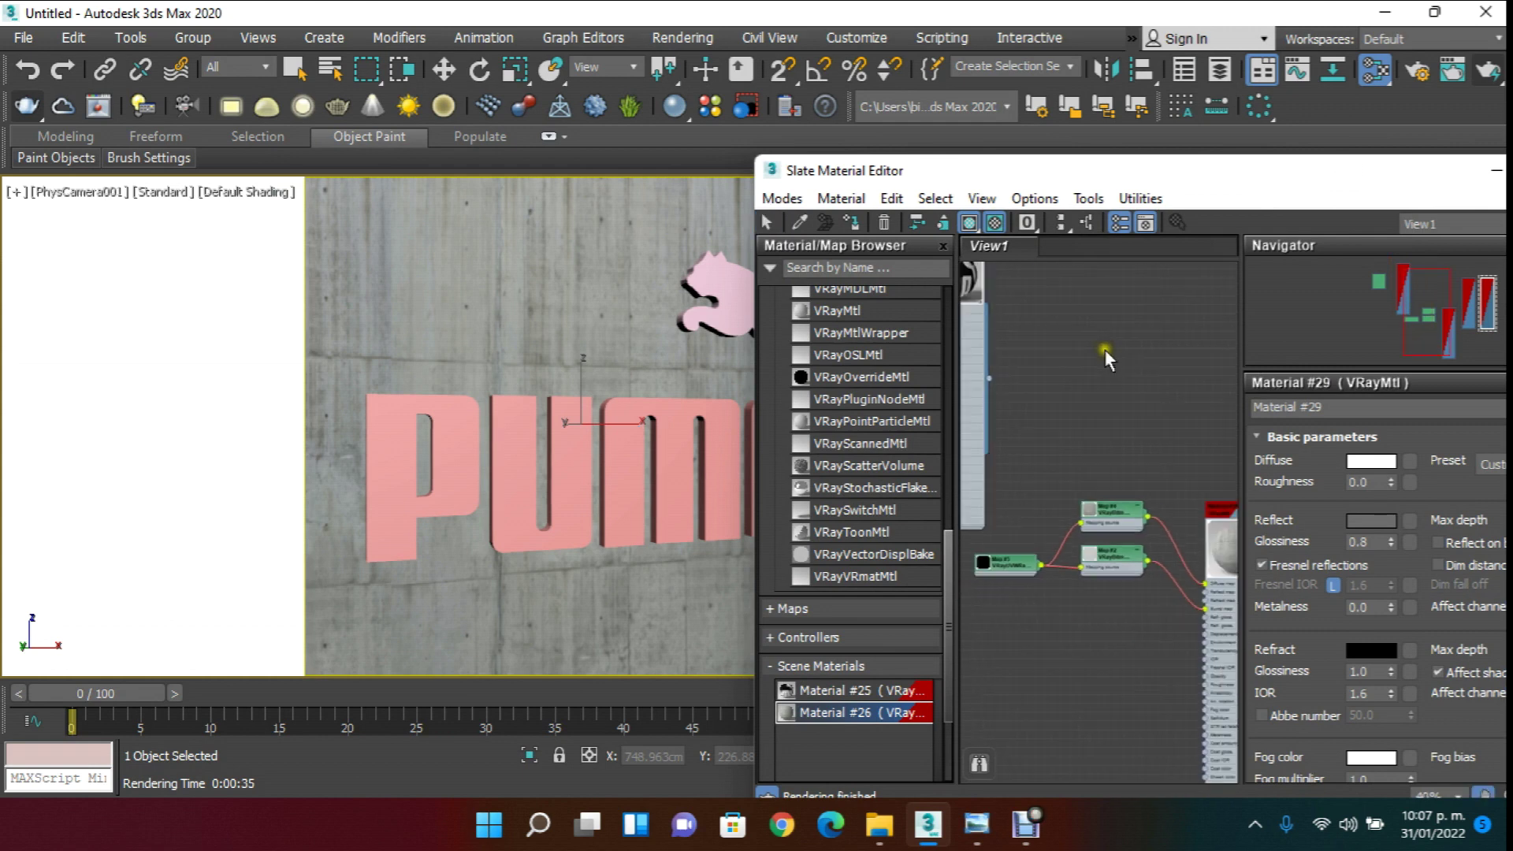
pyautogui.scroll(7, 1128, 386)
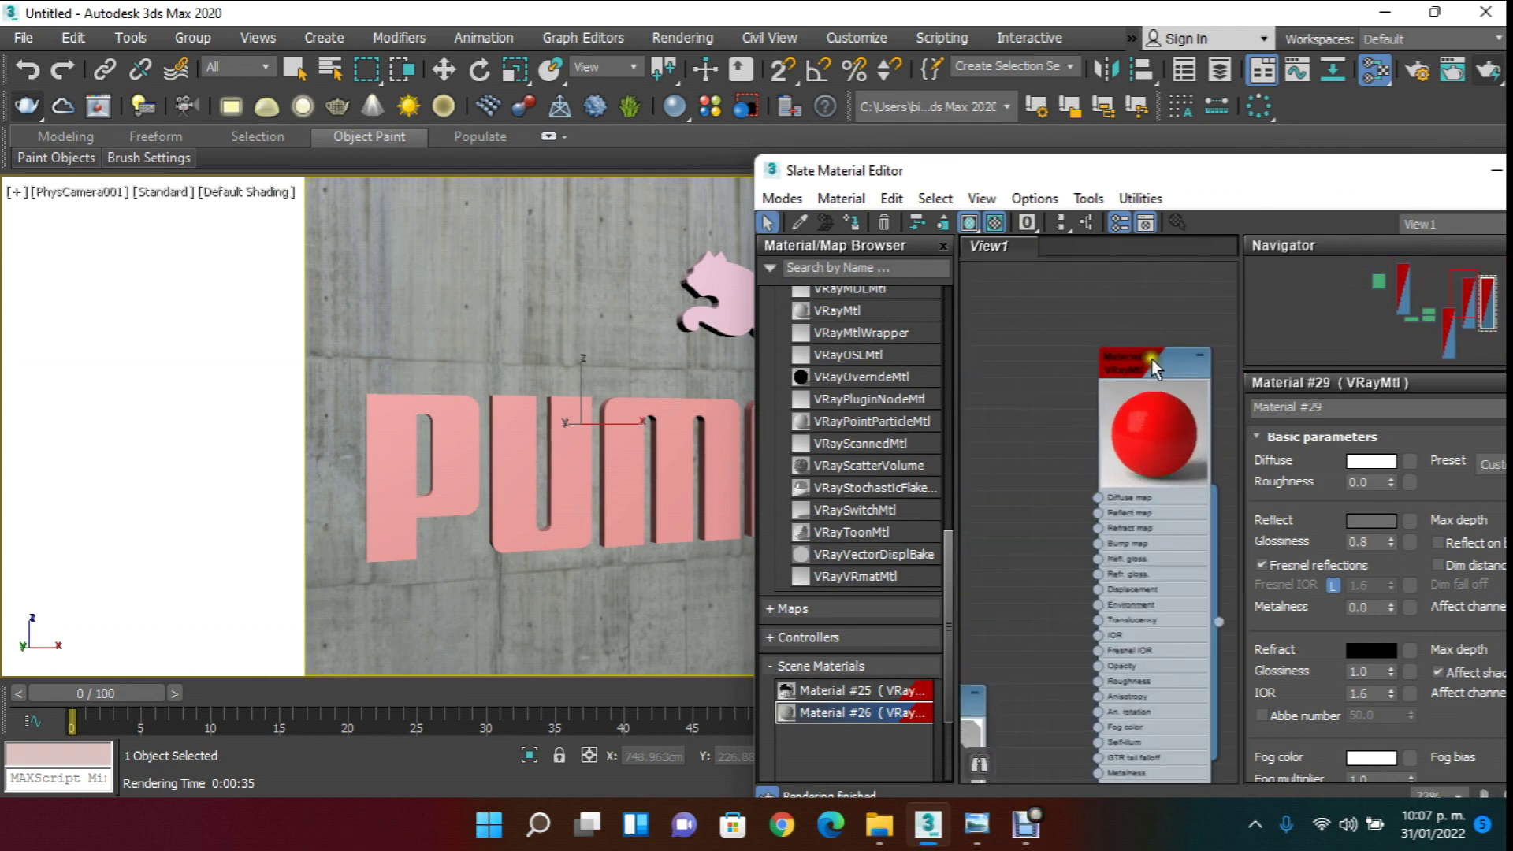
pyautogui.moveTo(1082, 179); pyautogui.dragTo(1417, 142)
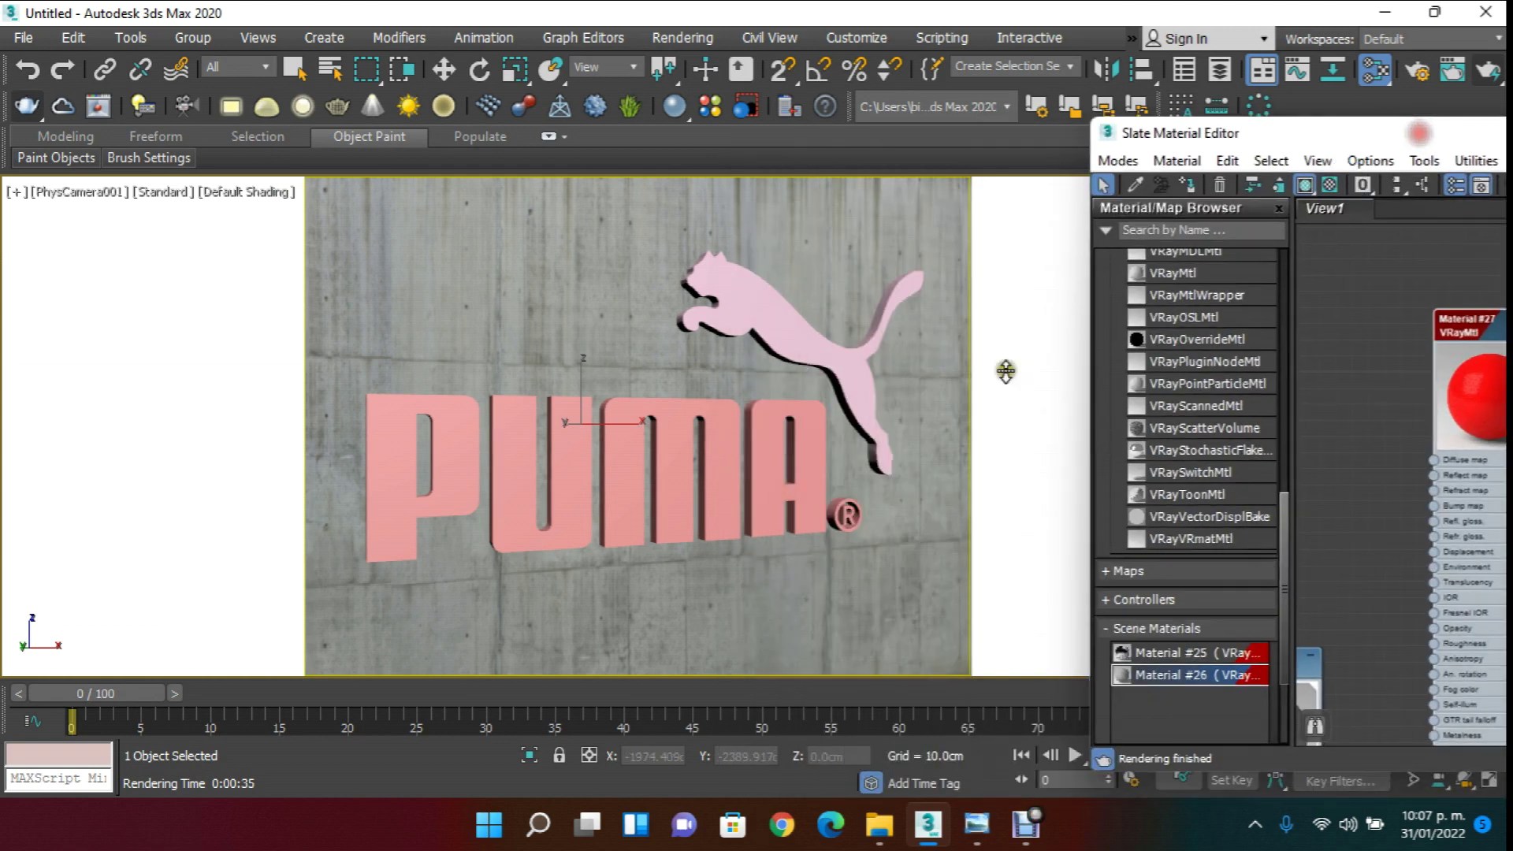
# - Select the leaping puma and the PUMA lettering together and assign the red material to both
pyautogui.click(444, 69)
pyautogui.click(796, 347)
pyautogui.keyDown('ctrl'); pyautogui.click(787, 443); pyautogui.keyUp('ctrl')
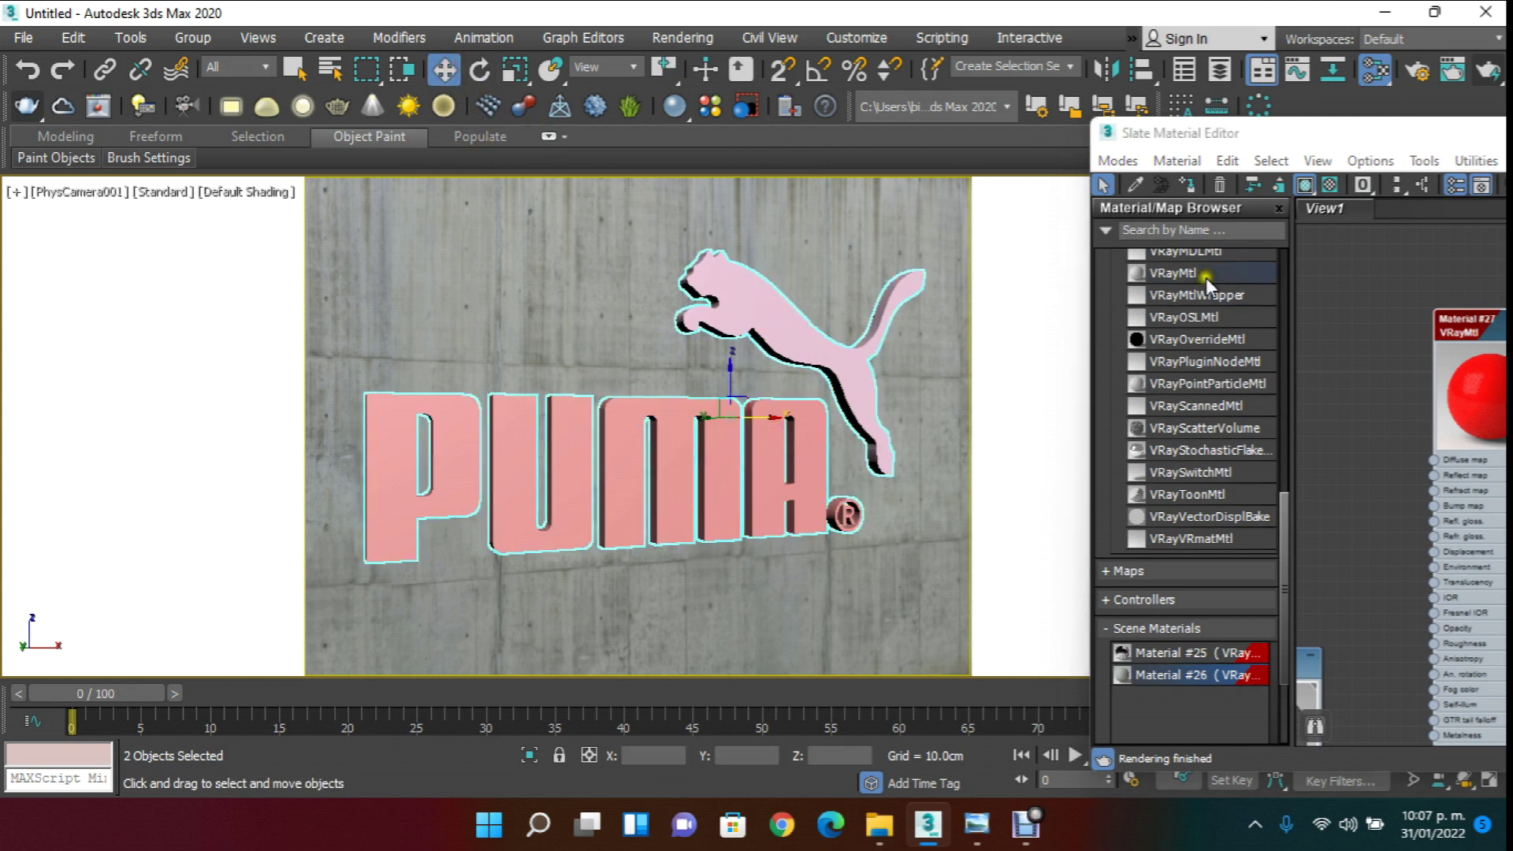
pyautogui.moveTo(1344, 132); pyautogui.dragTo(1087, 134)
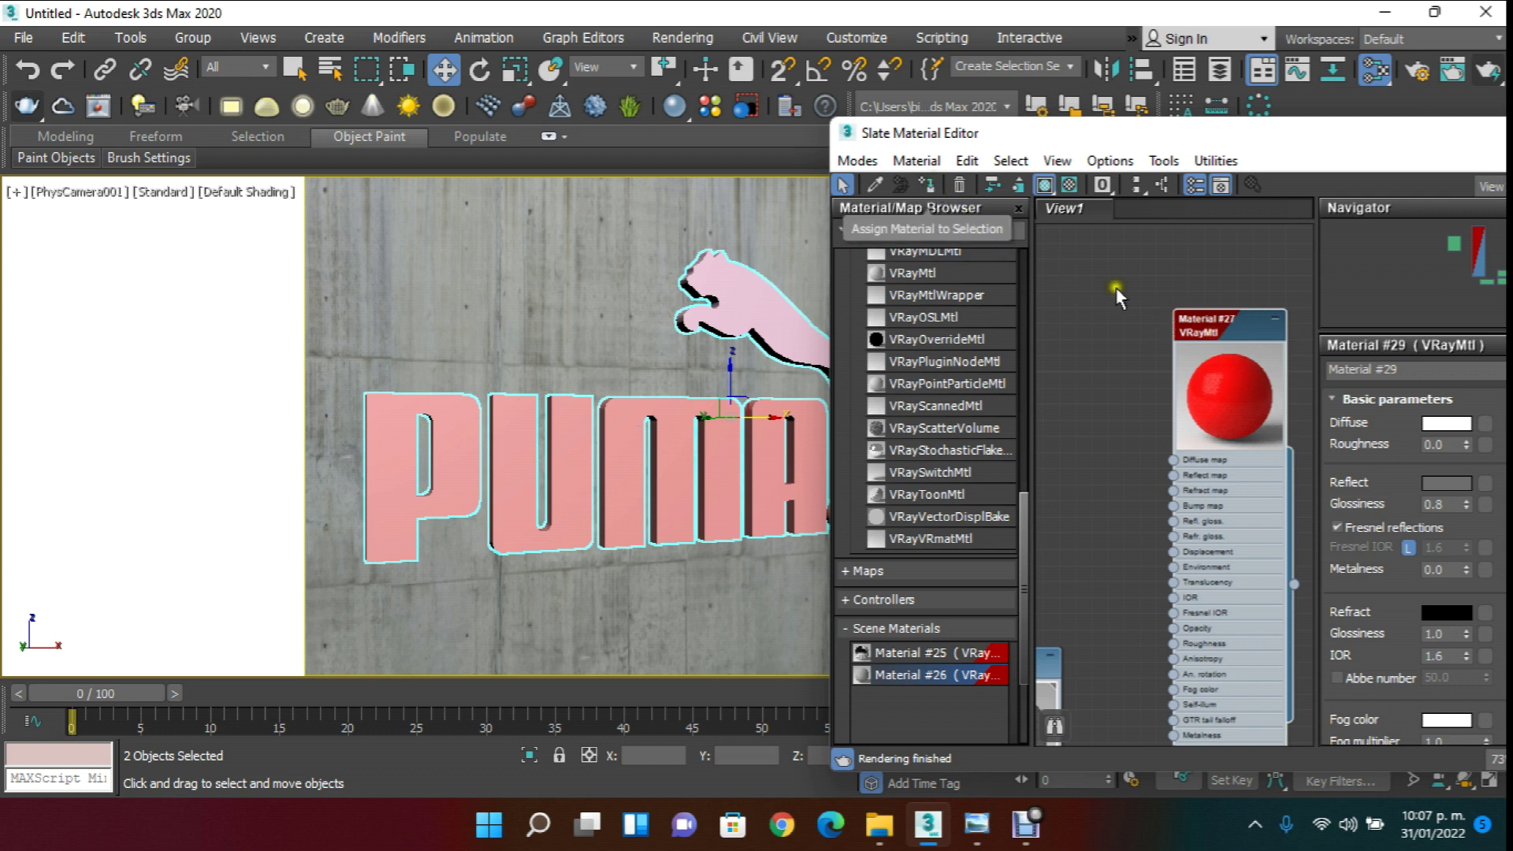
pyautogui.click(927, 184)
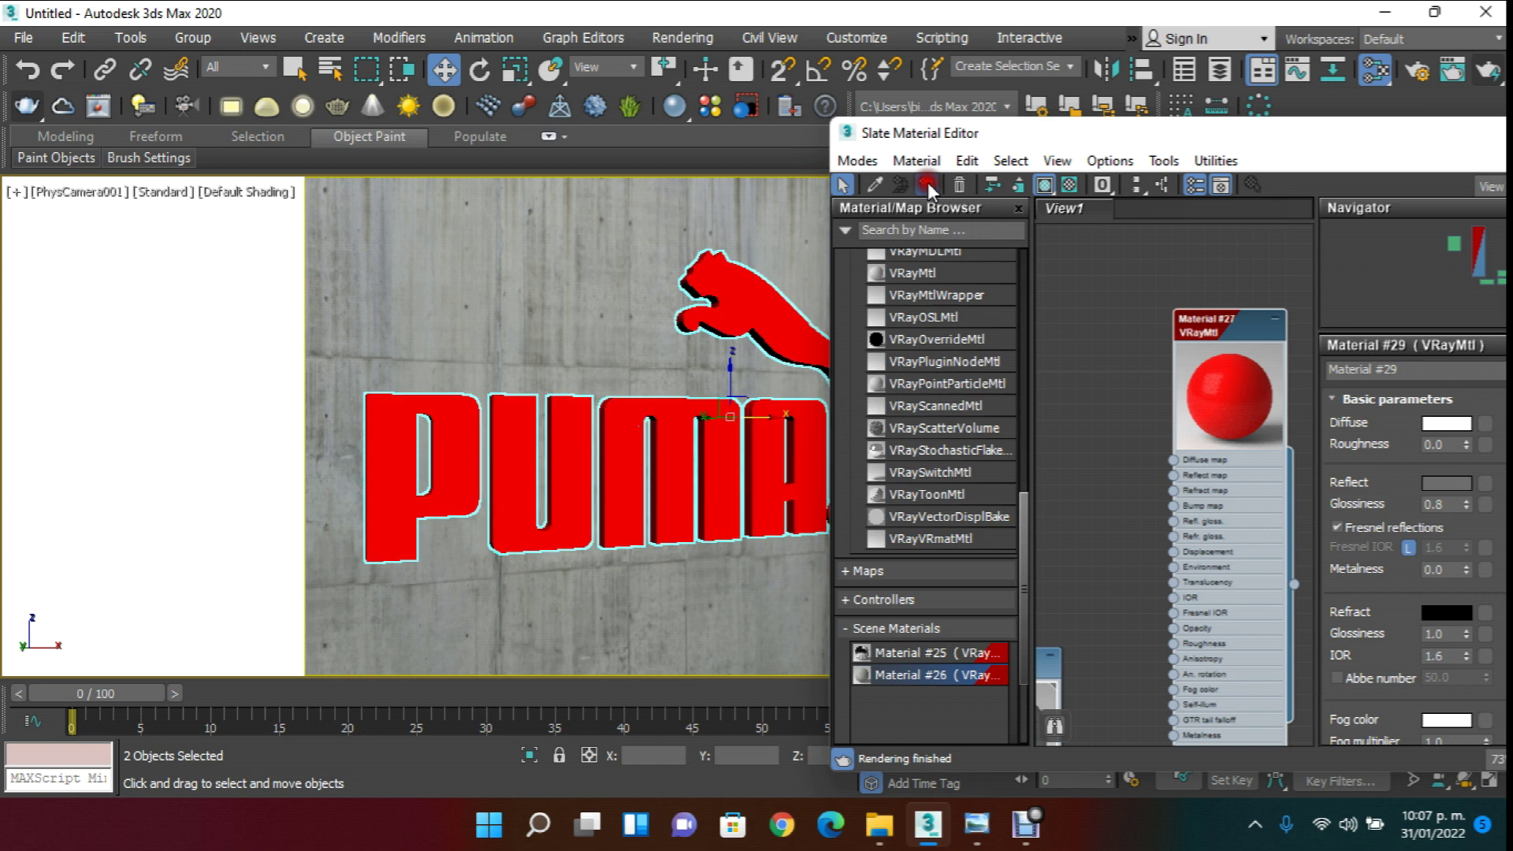
# - Assign the glossy white material to the selected puma and lettering in place of the red one
pyautogui.moveTo(1374, 137); pyautogui.dragTo(1505, 377)
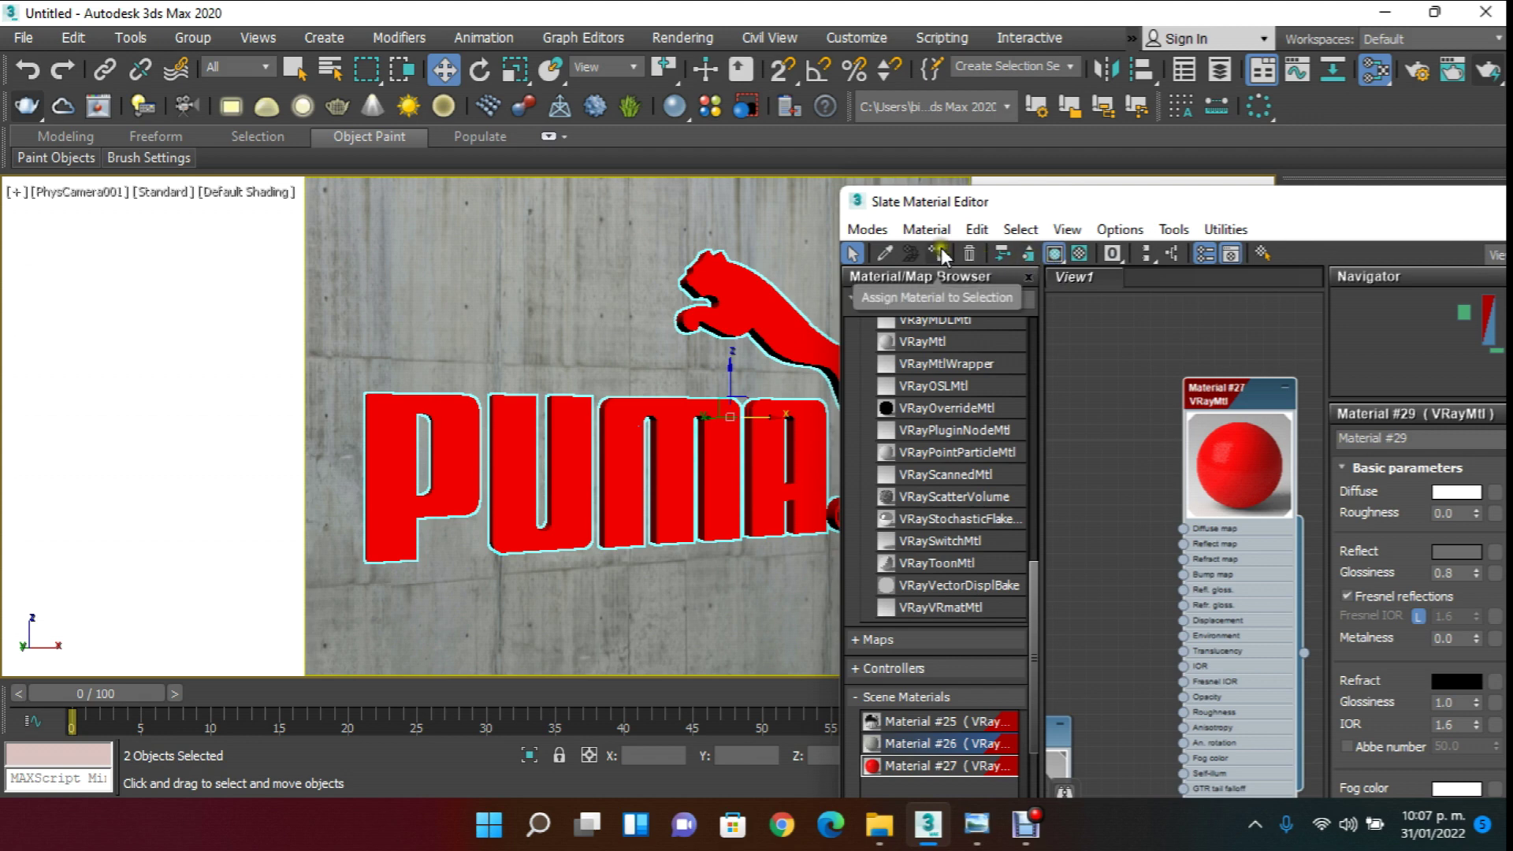
pyautogui.moveTo(1396, 213); pyautogui.dragTo(1243, 323)
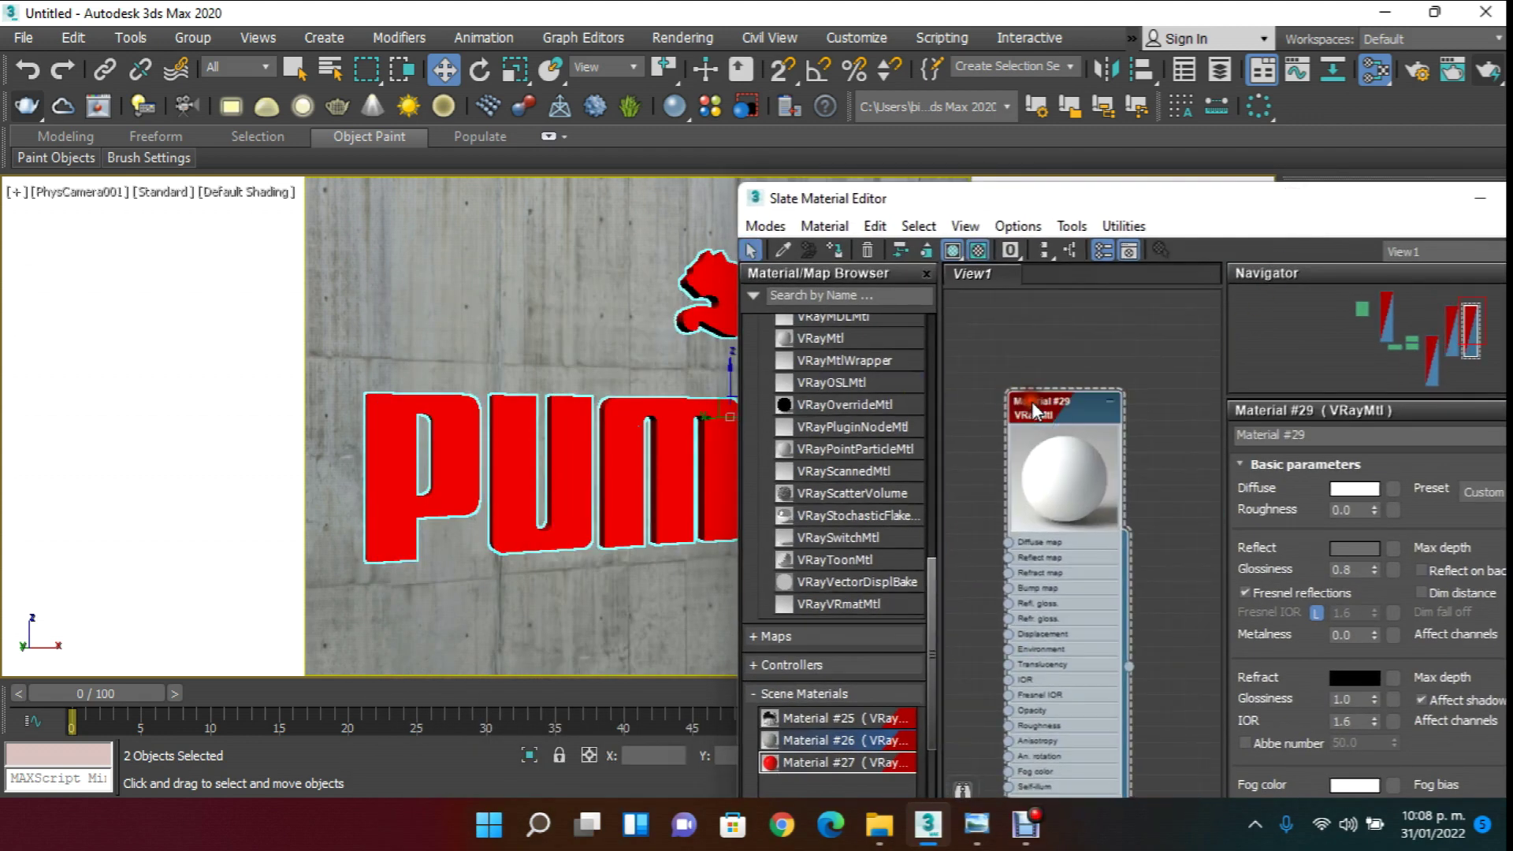
pyautogui.click(834, 250)
pyautogui.moveTo(1058, 363); pyautogui.dragTo(1232, 371, button='middle')
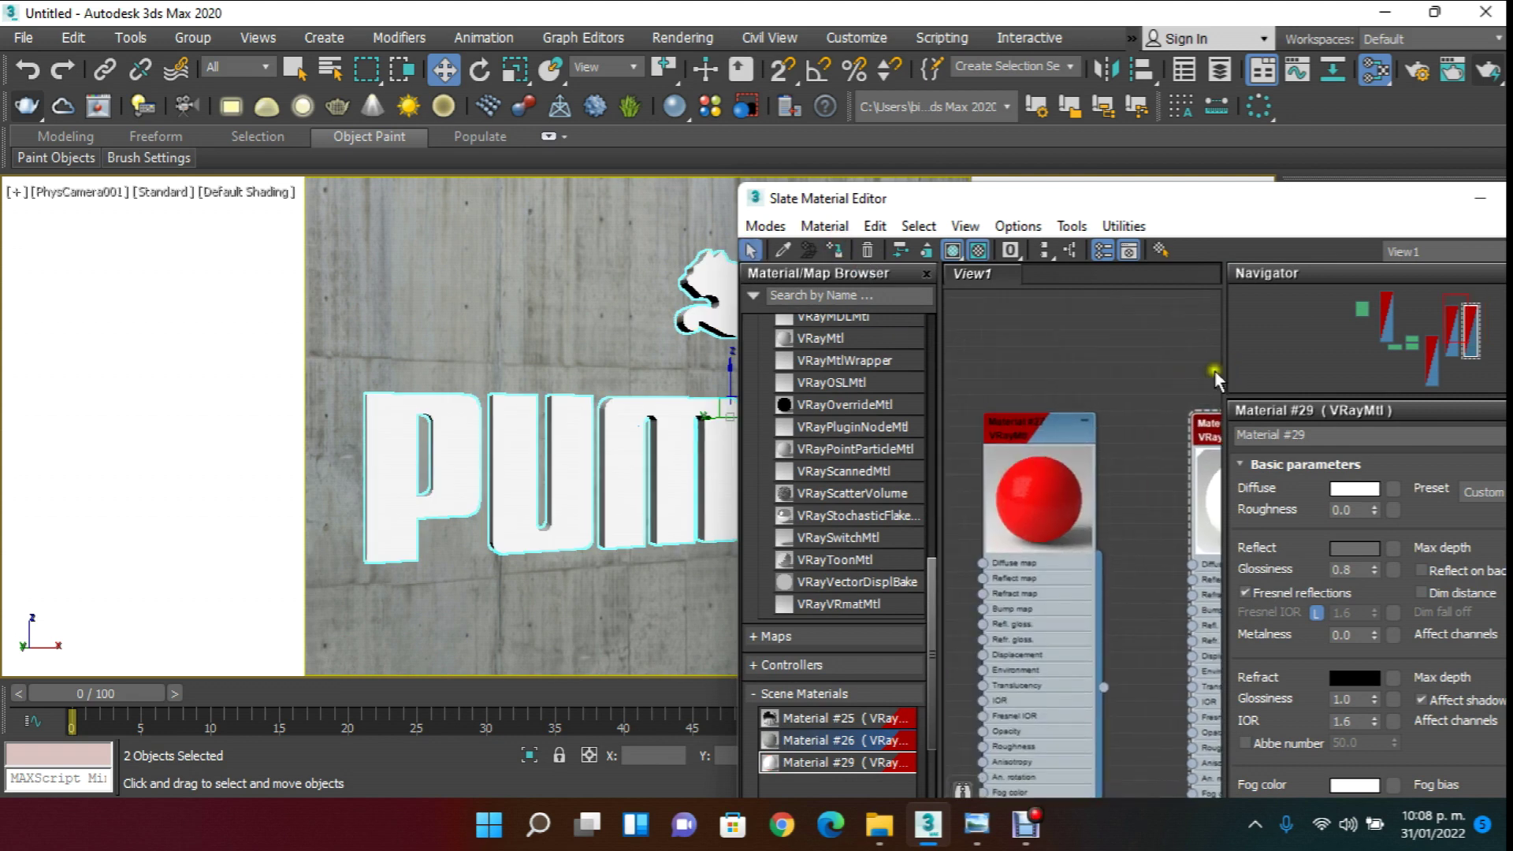
# - Assign the red material to the selected puma and lettering in place of the white one and put the material editor away
pyautogui.click(1058, 452)
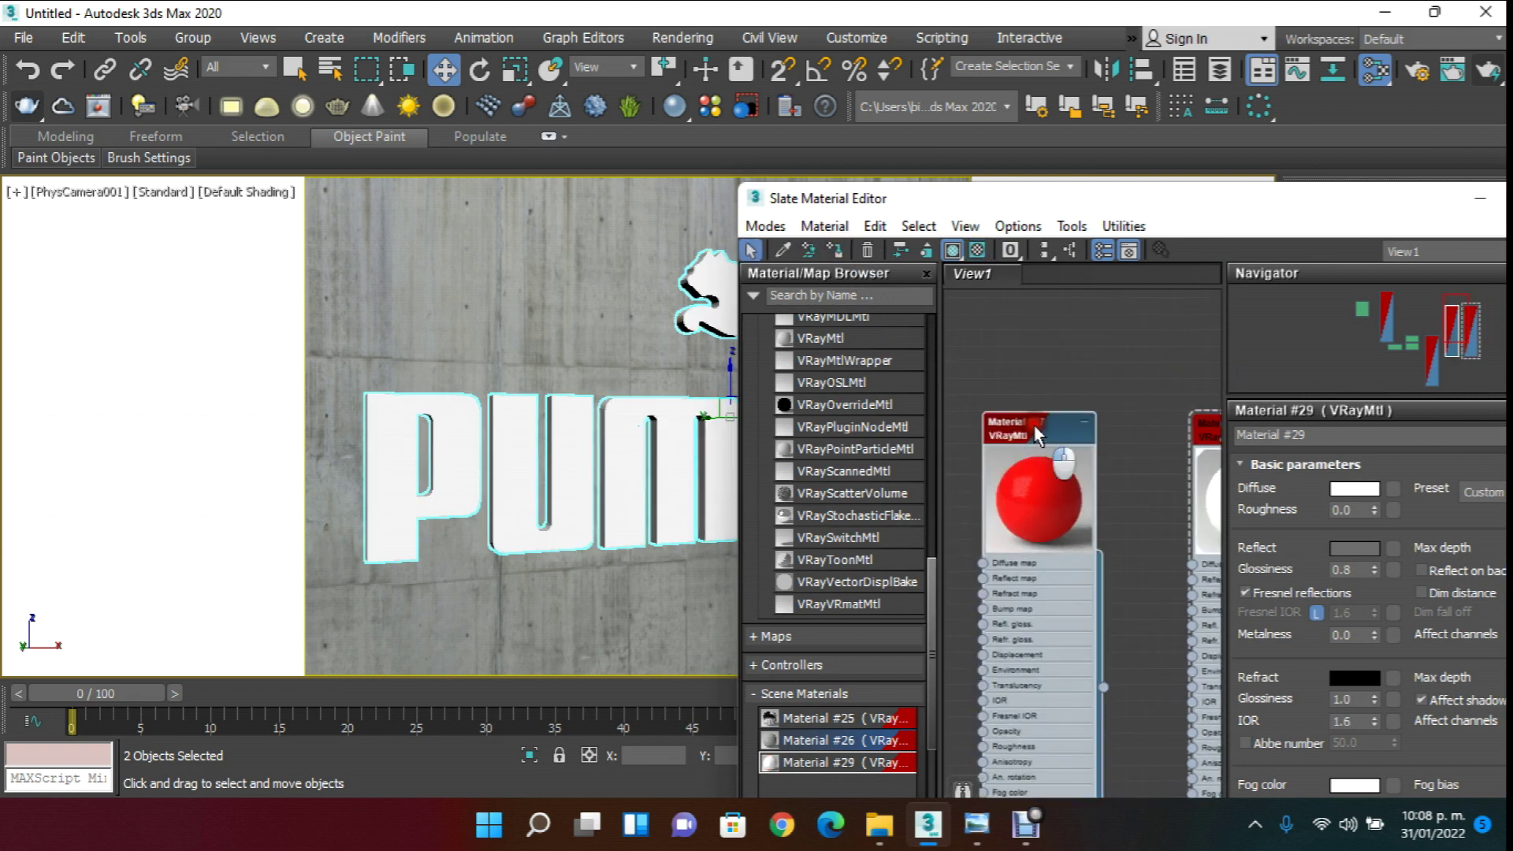
pyautogui.click(835, 250)
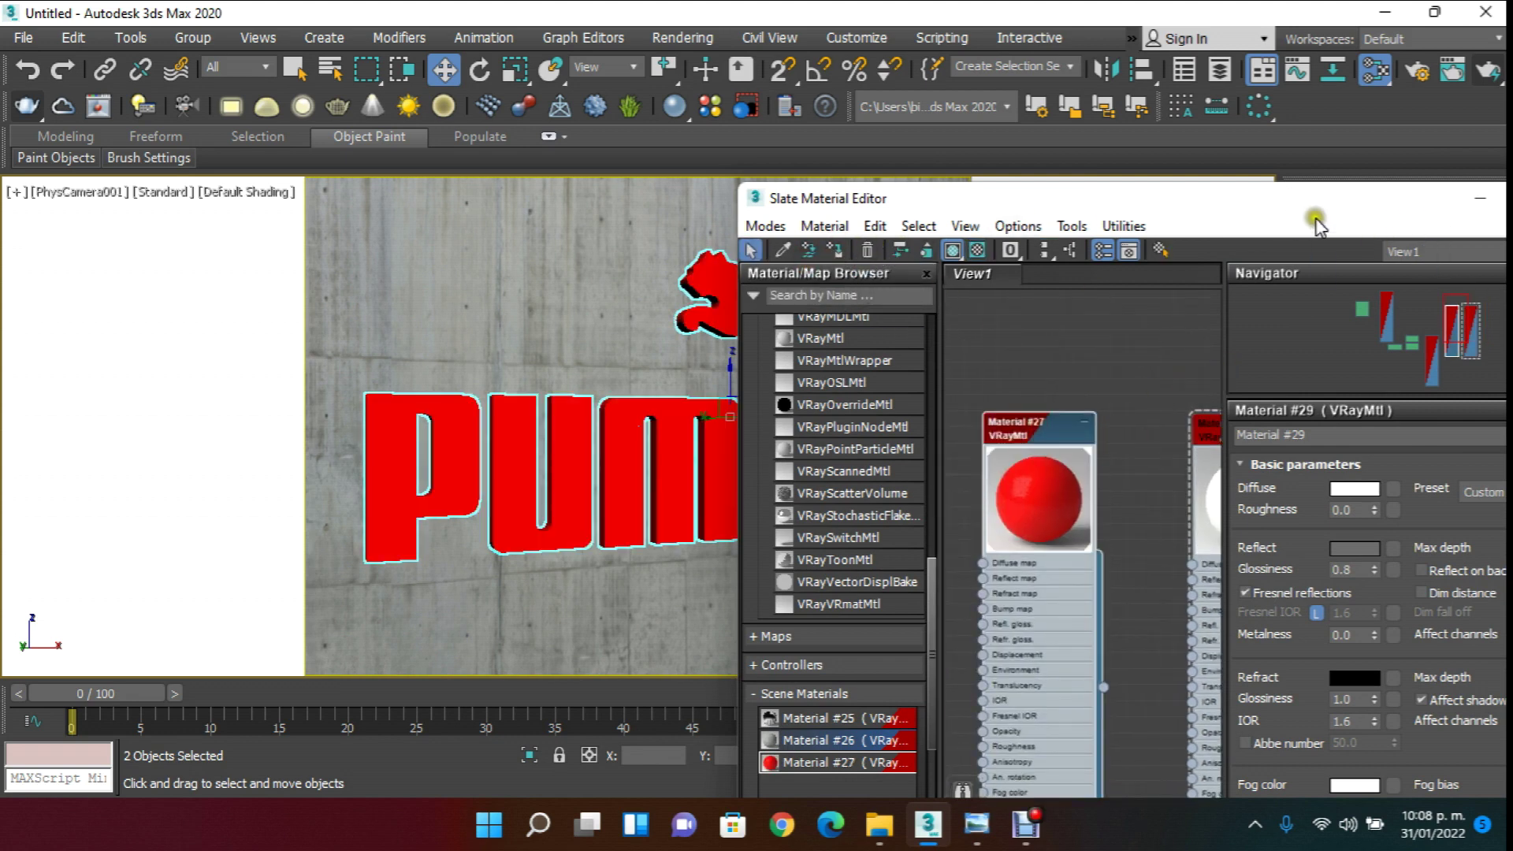
pyautogui.moveTo(1314, 203); pyautogui.dragTo(736, 253)
pyautogui.click(990, 253)
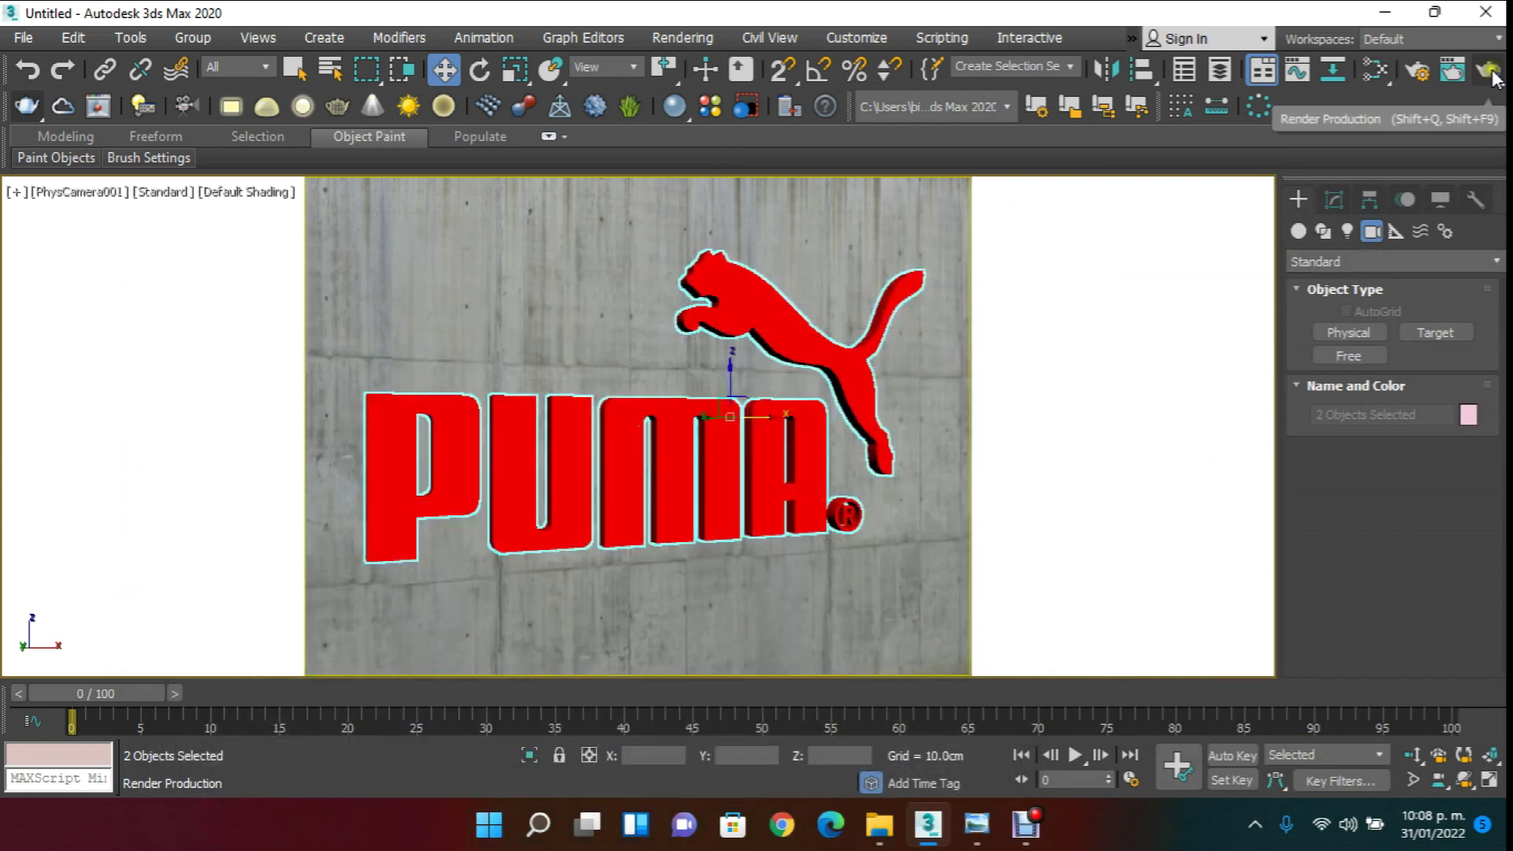
# - Render the camera view of the all-red logo and save the image as Puma 7.jpg in JPEG format at quality 100
pyautogui.click(1452, 77)
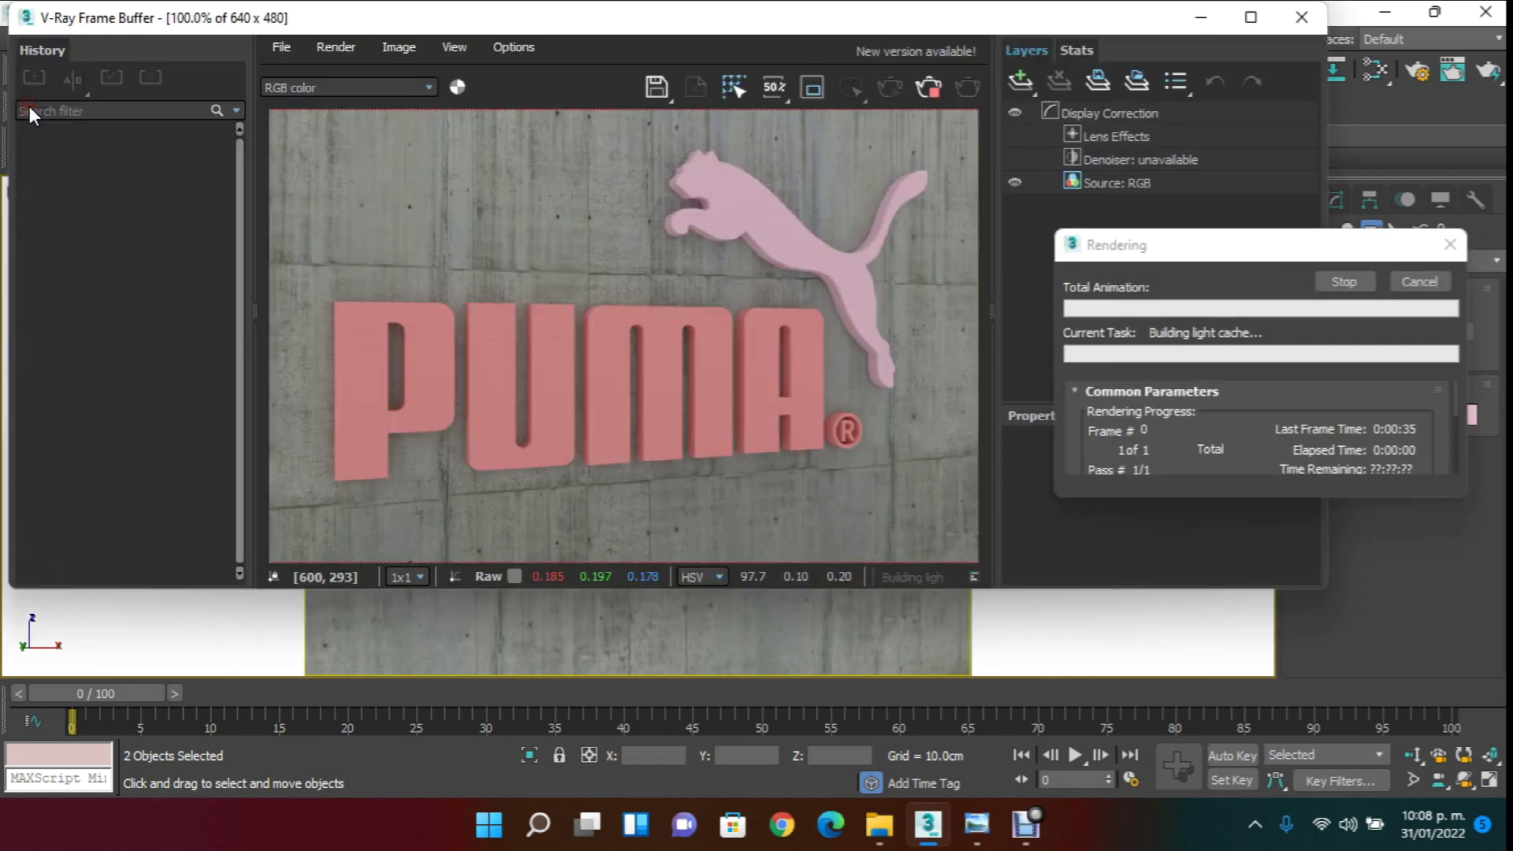
pyautogui.click(31, 104)
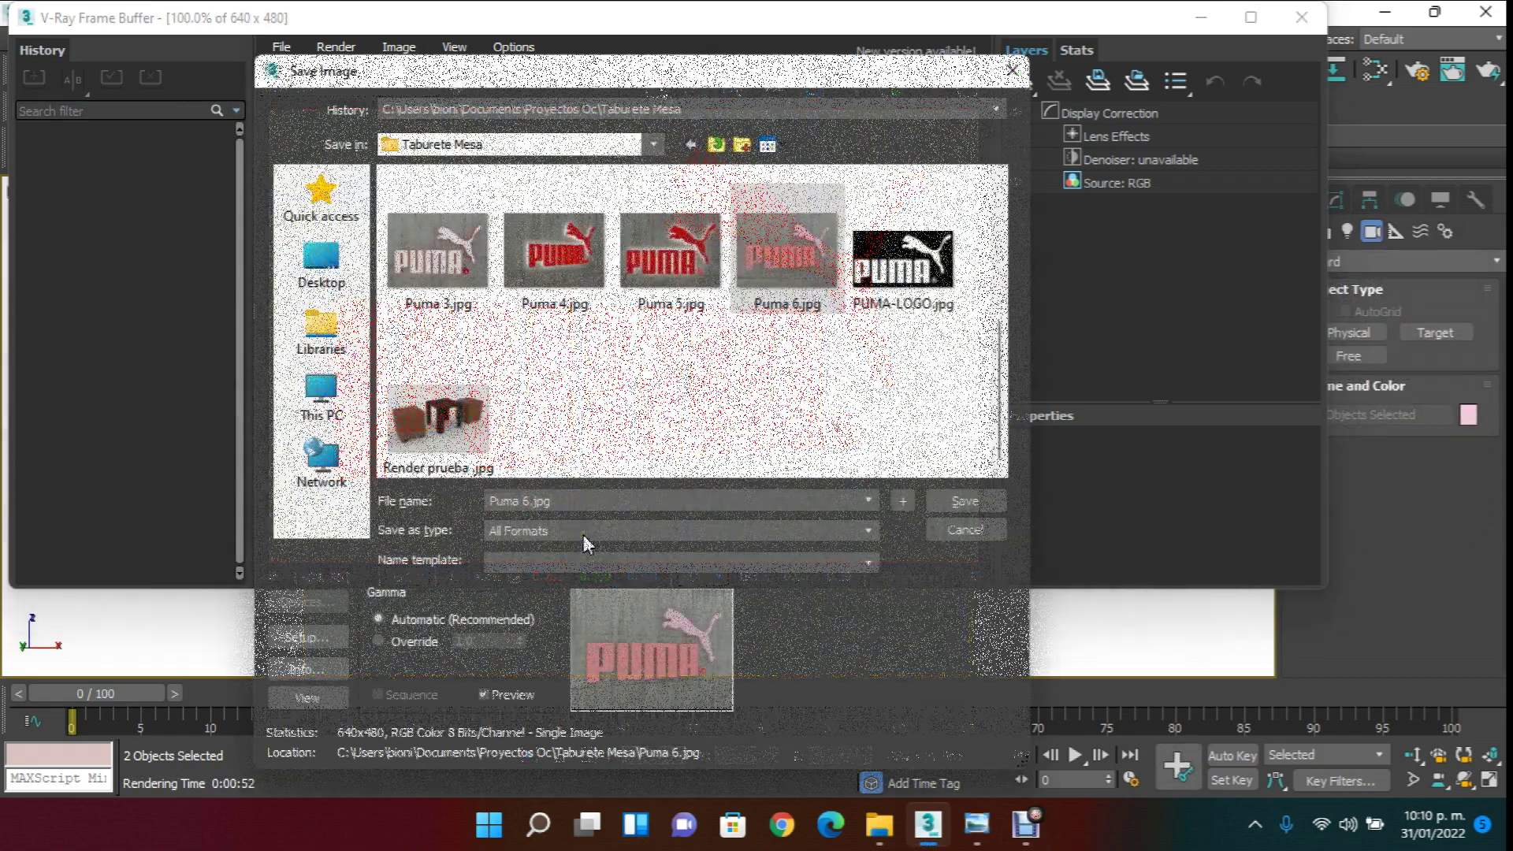
pyautogui.press('BackSpace')
pyautogui.write('7')
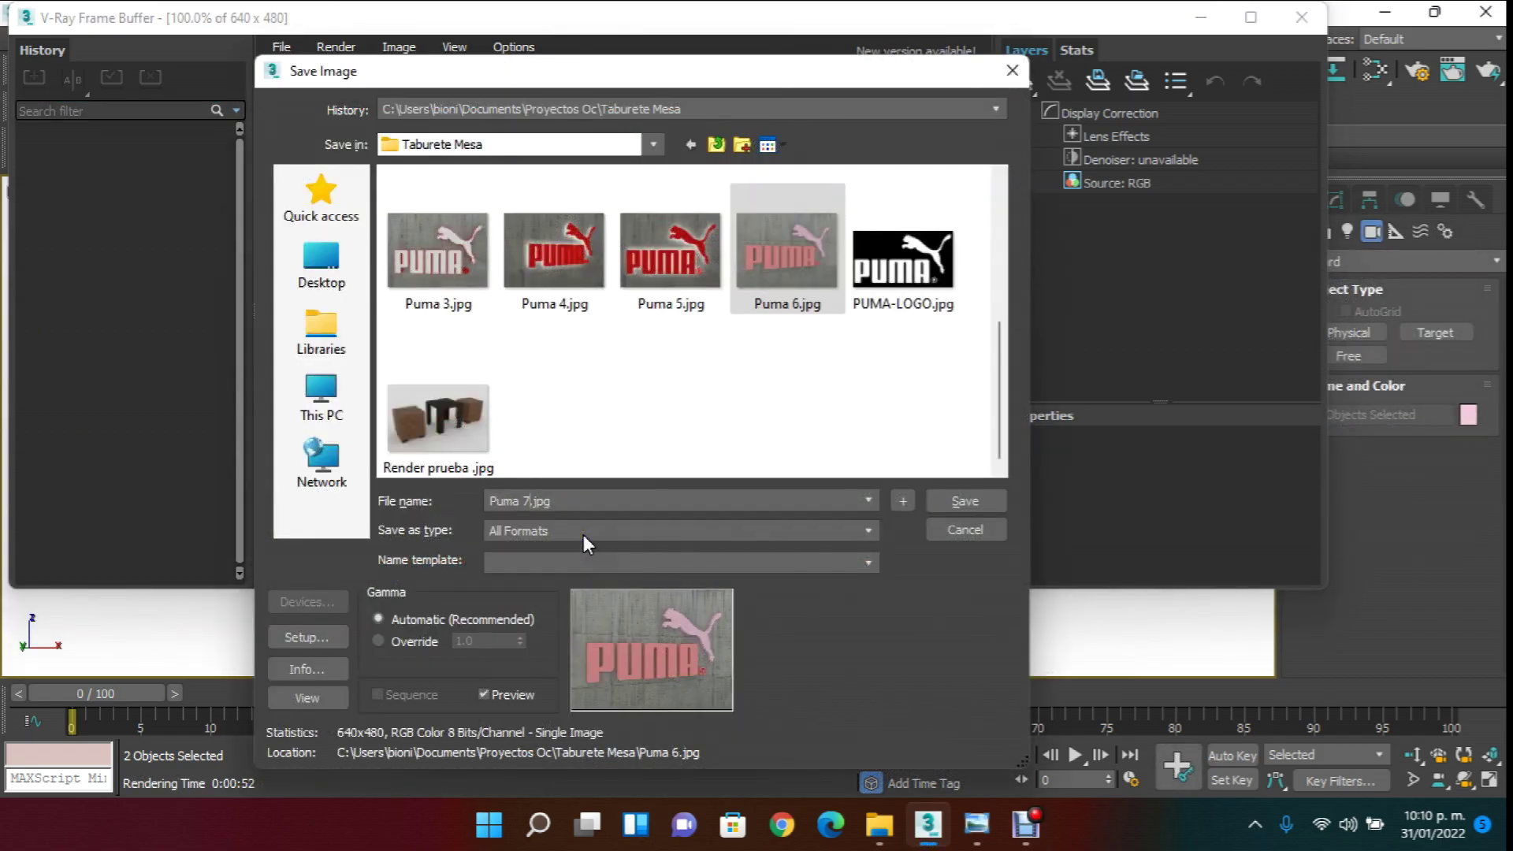
pyautogui.click(865, 532)
pyautogui.click(602, 645)
pyautogui.click(949, 495)
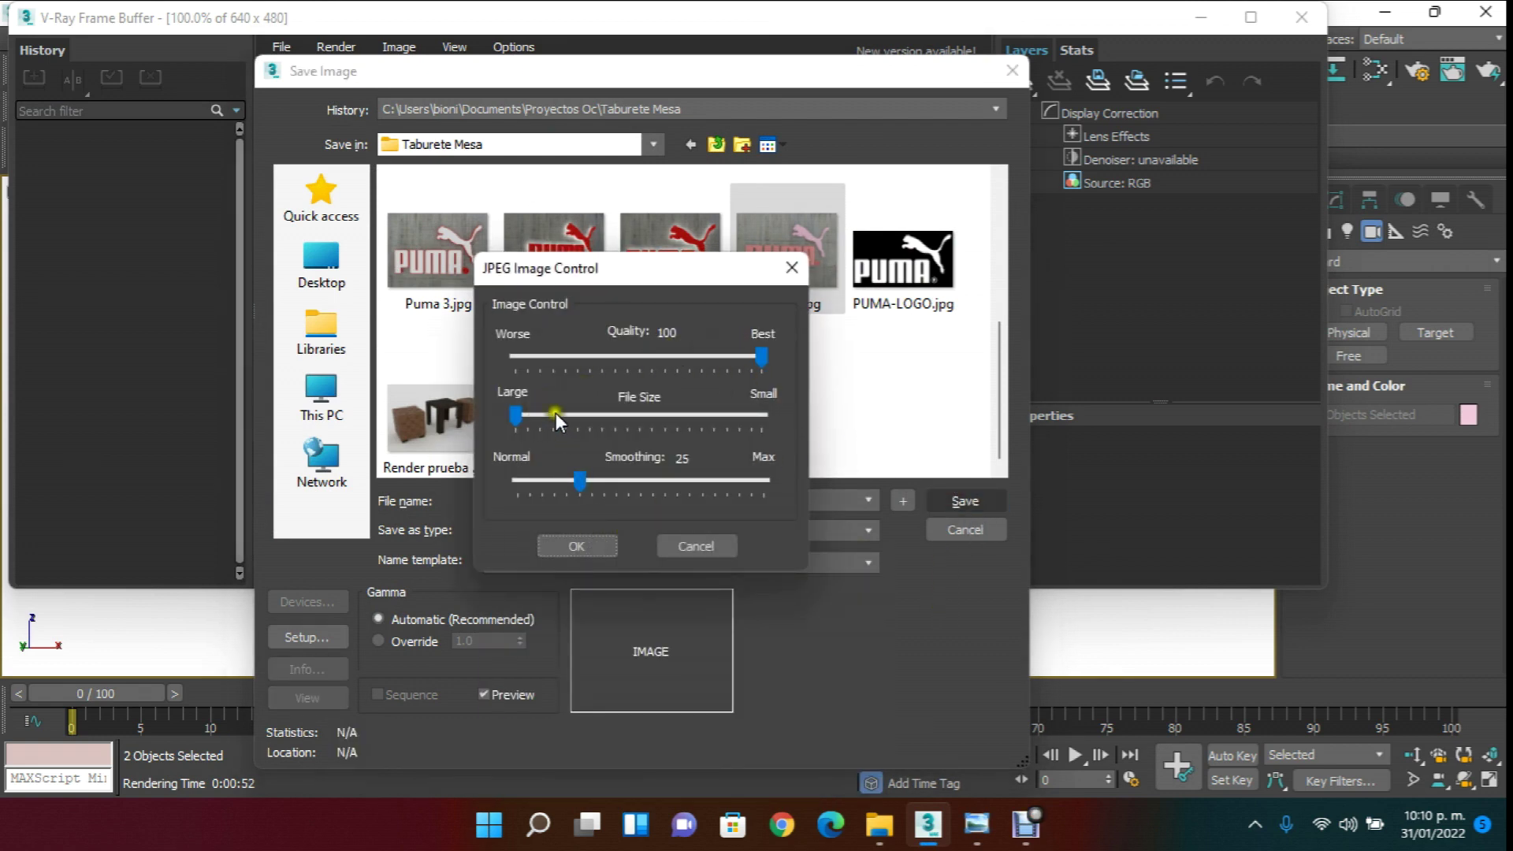
pyautogui.click(576, 545)
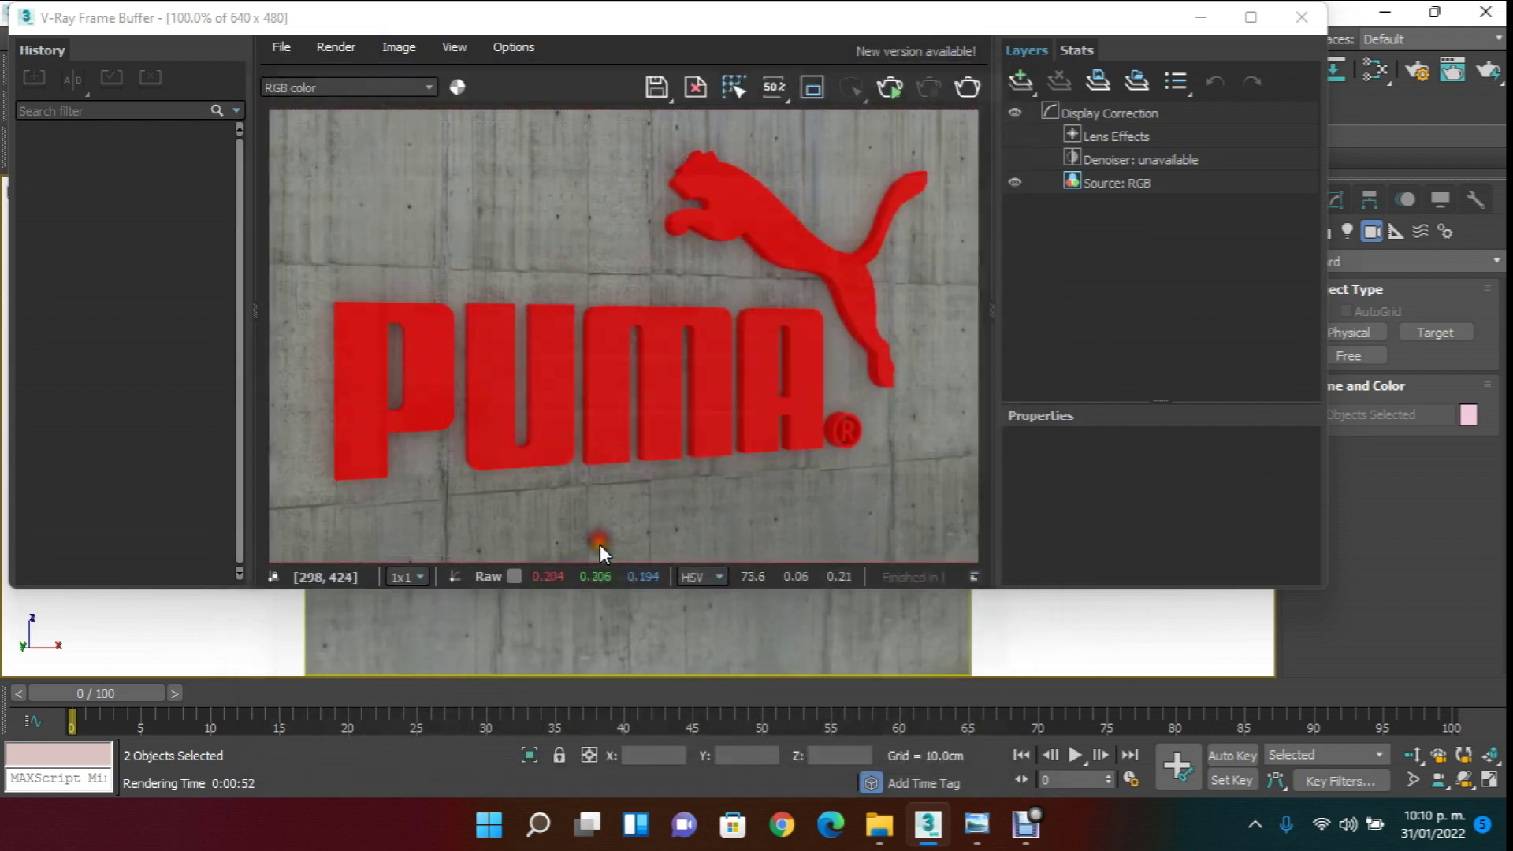
pyautogui.click(1252, 34)
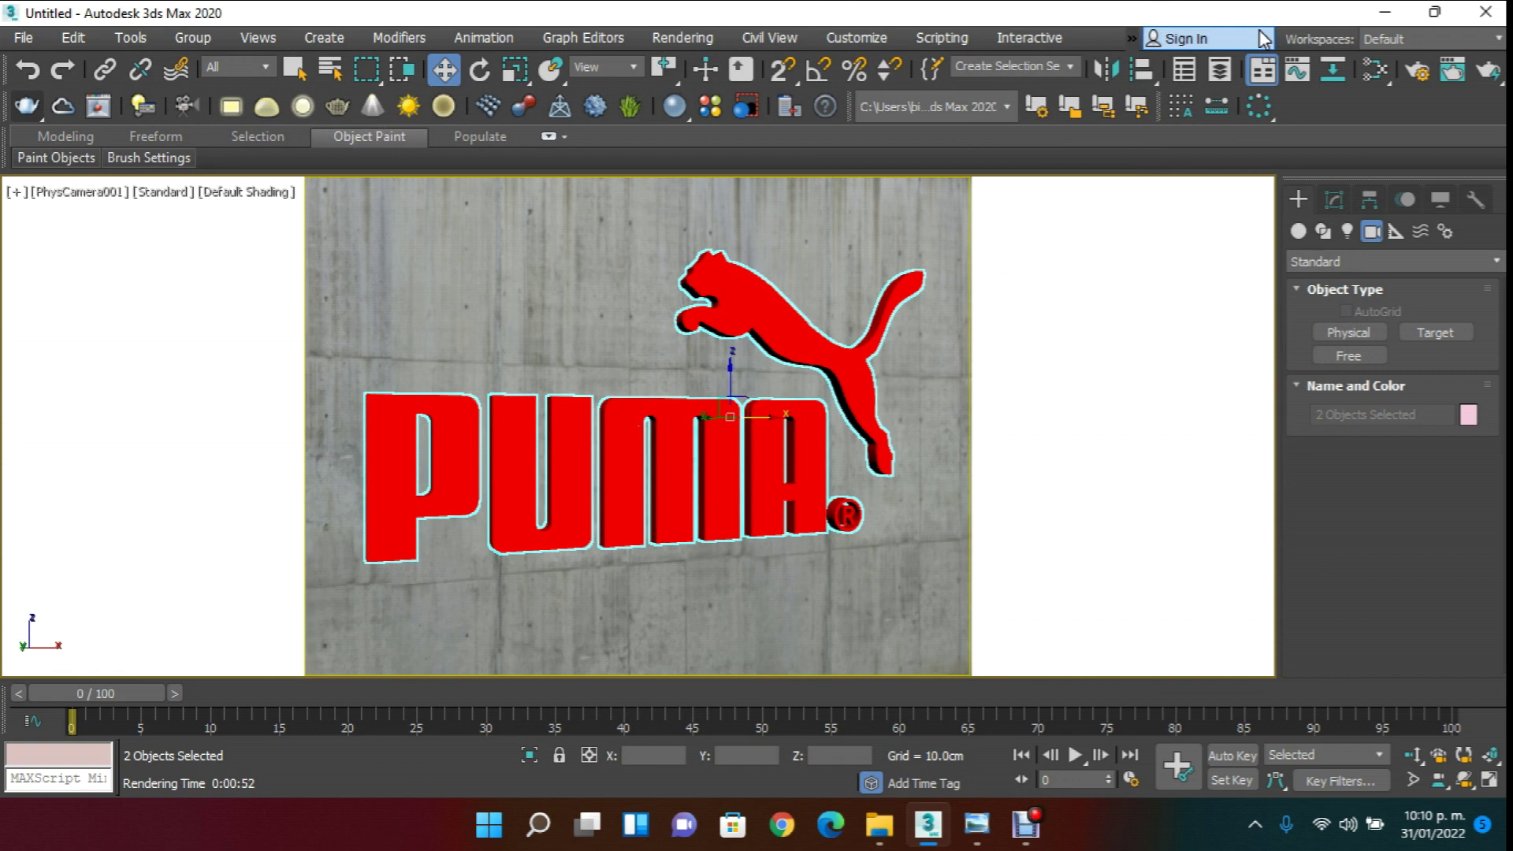
# - Switch to the perspective view and group the leaping puma with the PUMA lettering
pyautogui.press('p')
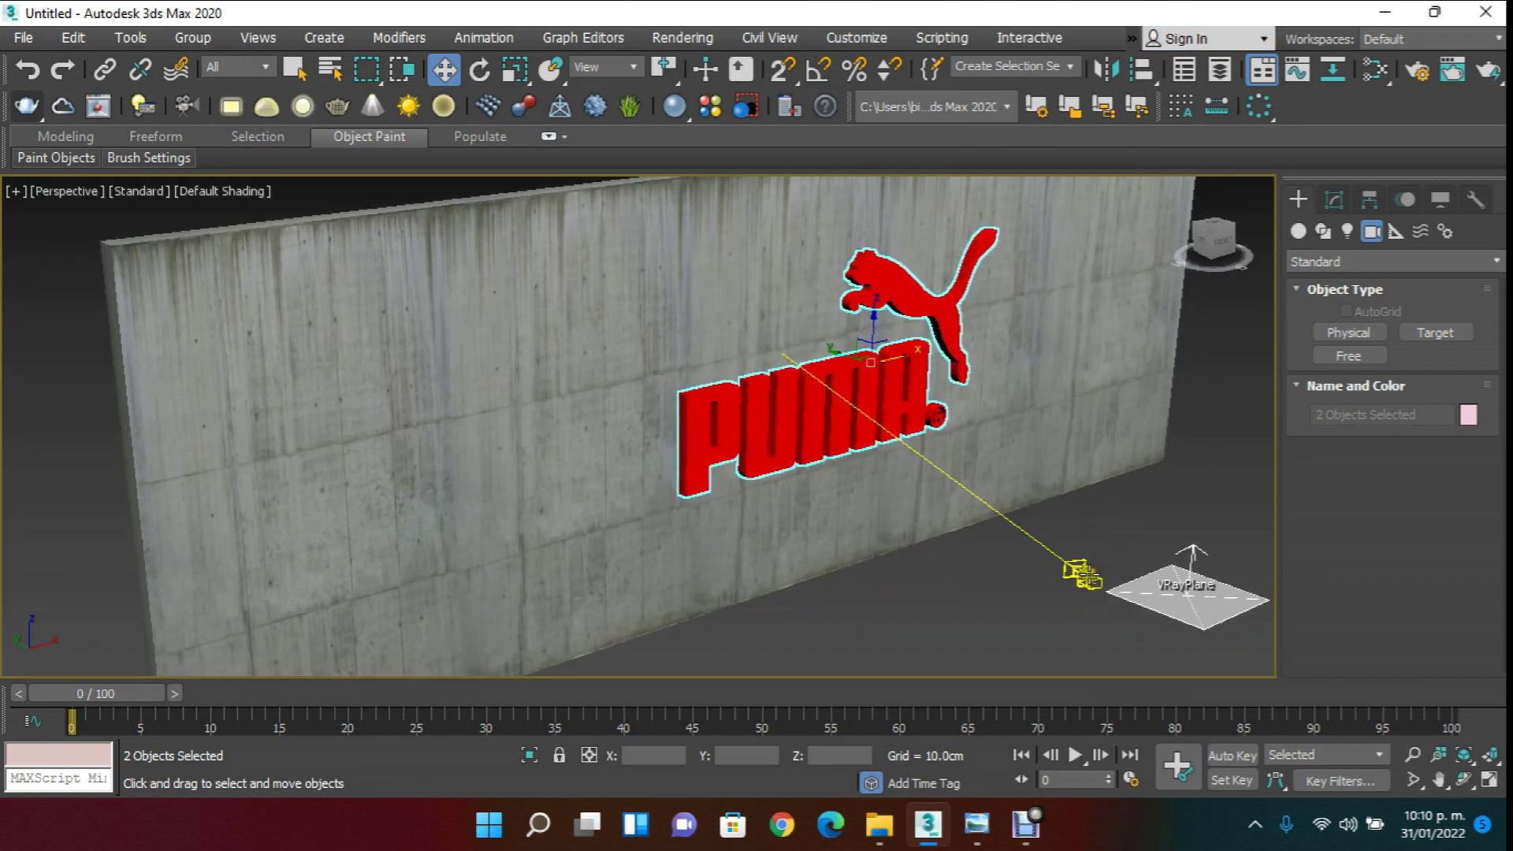
pyautogui.click(1075, 568)
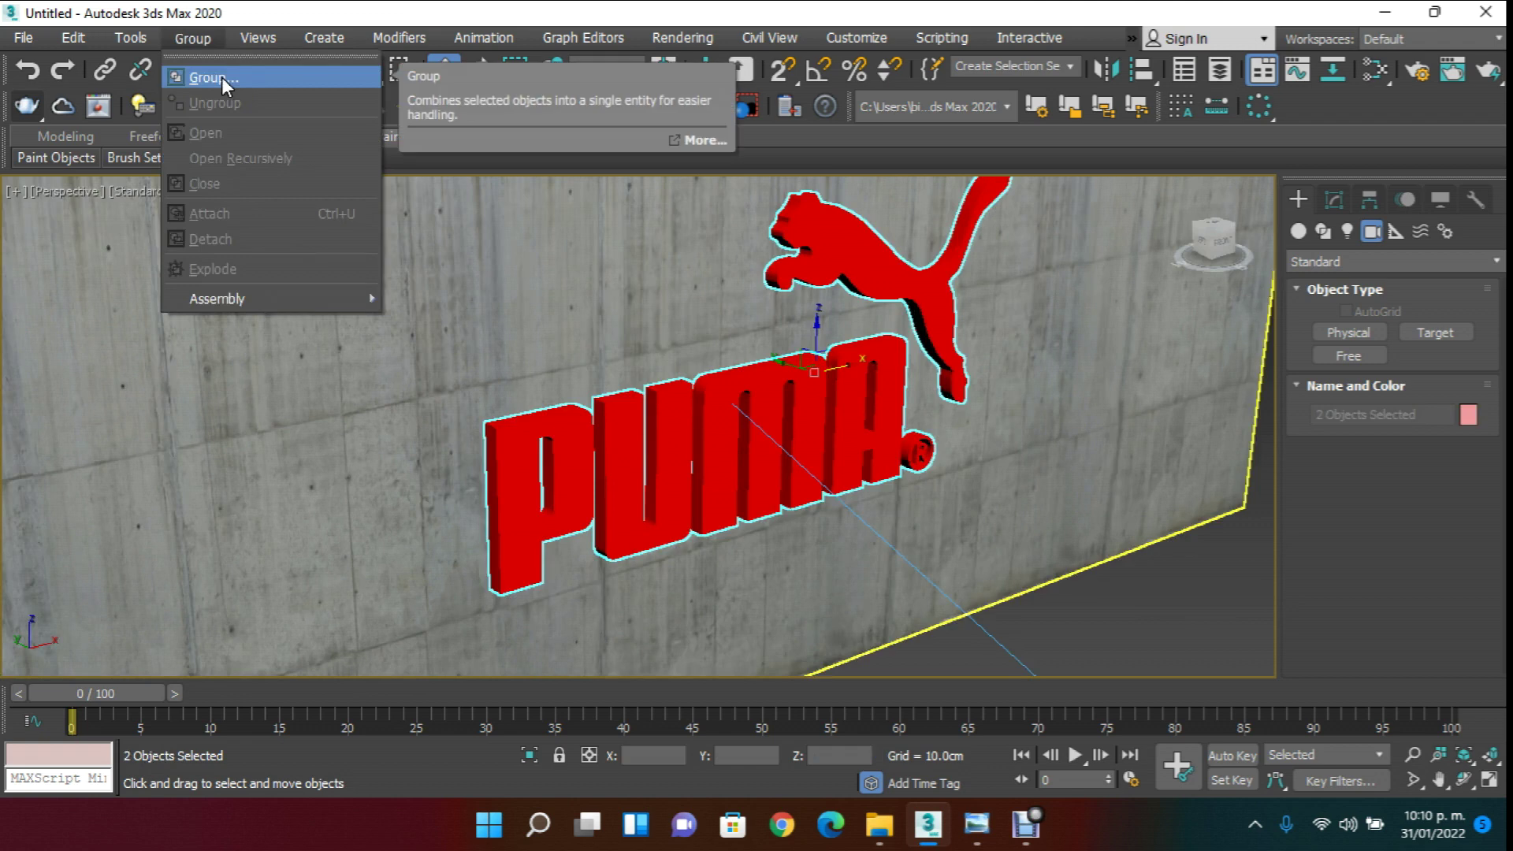
pyautogui.click(221, 75)
pyautogui.click(748, 448)
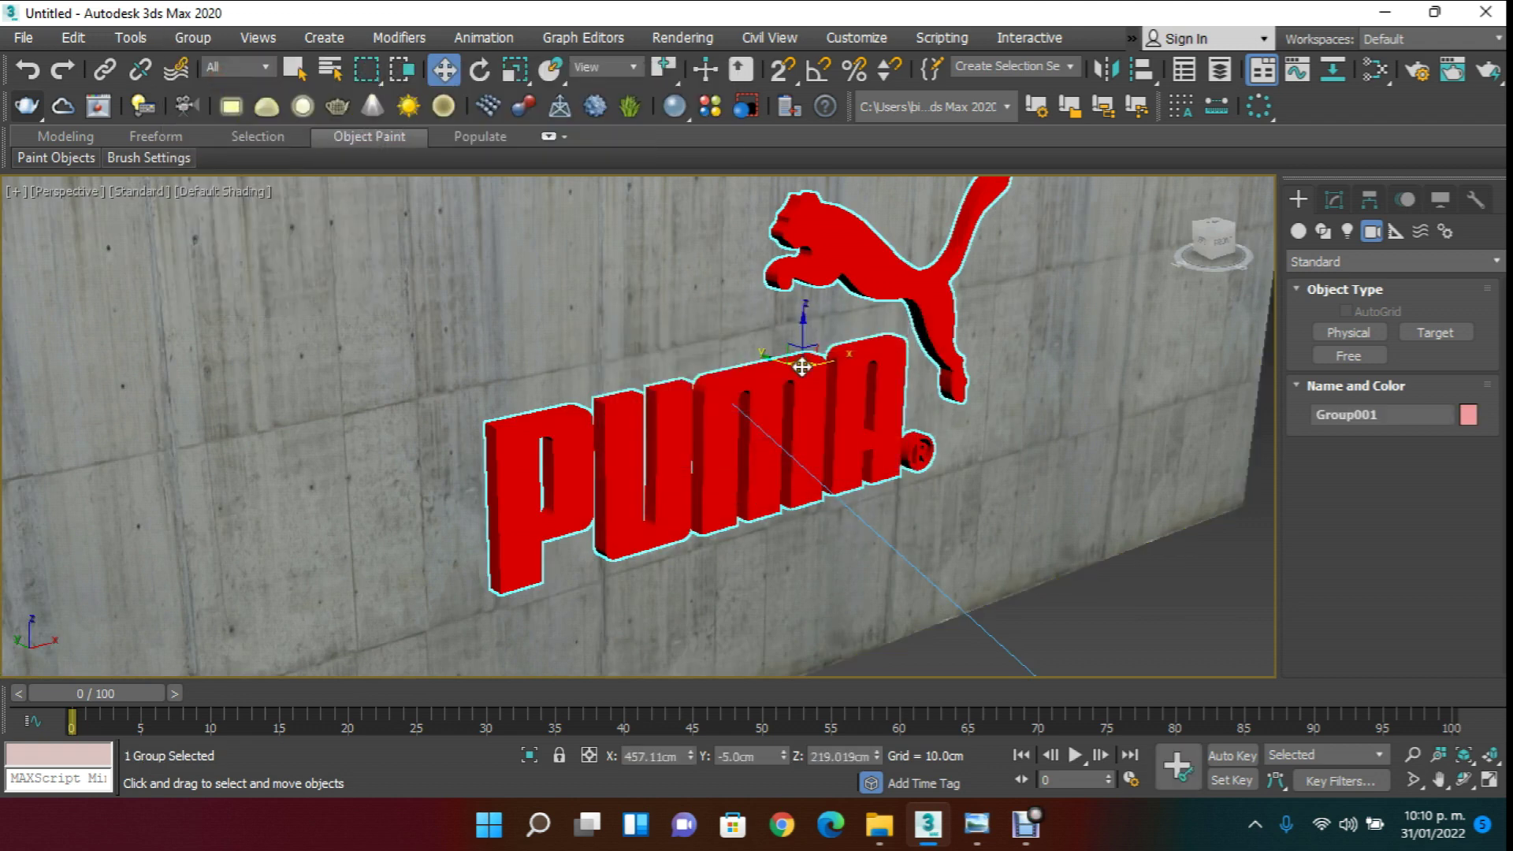
# - Clone the logo group almost exactly in place and hide the clone
pyautogui.moveTo(801, 338)
pyautogui.keyDown('shift'); pyautogui.mouseDown()
pyautogui.moveTo(804, 236)
pyautogui.moveTo(824, 325)
pyautogui.mouseUp(); pyautogui.keyUp('shift')
pyautogui.click(794, 509)
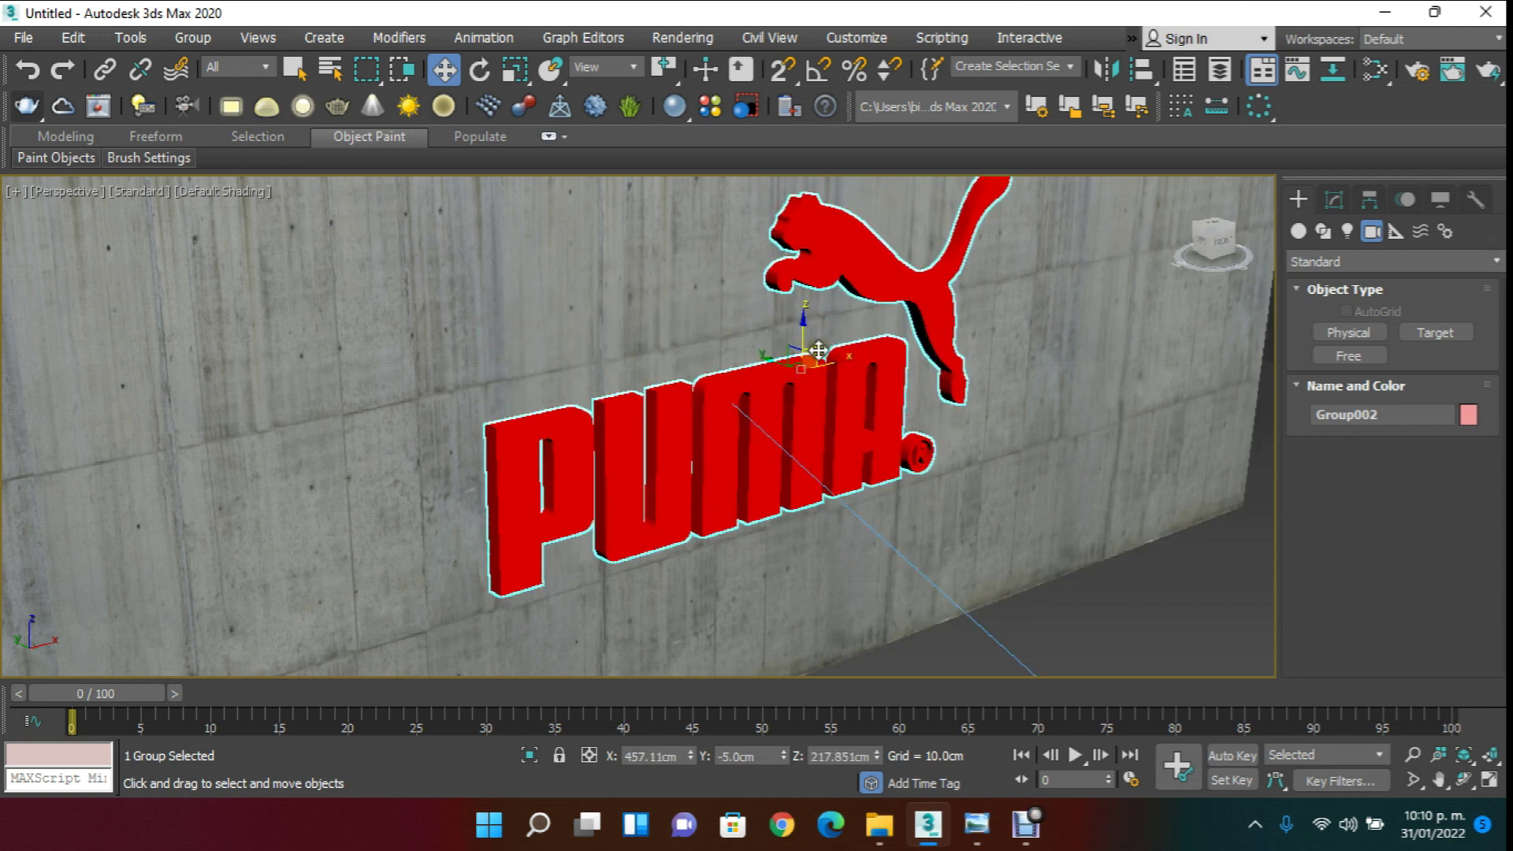
pyautogui.rightClick(811, 365)
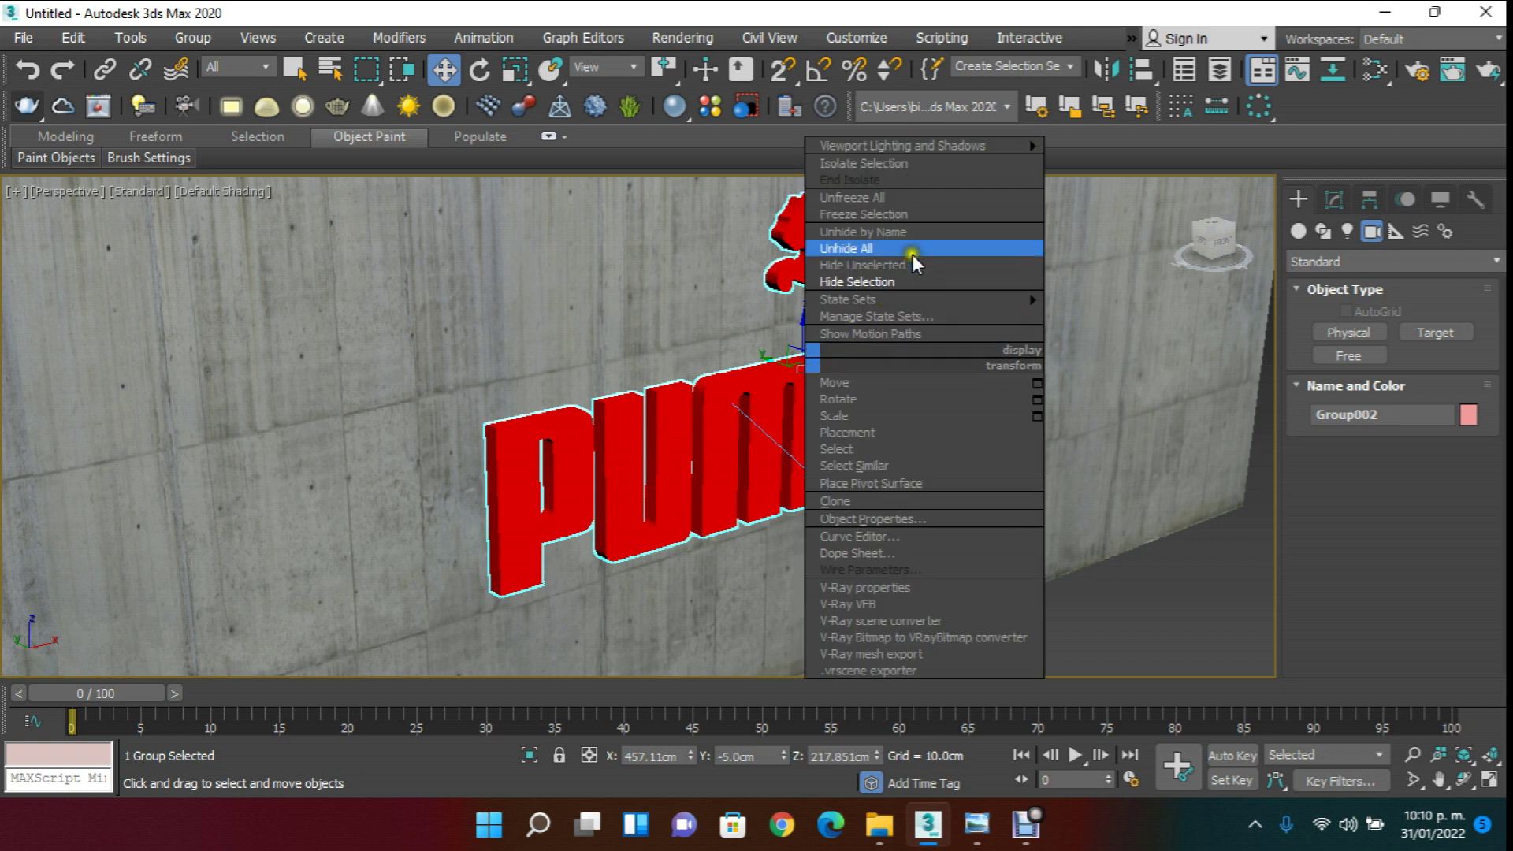
pyautogui.click(903, 279)
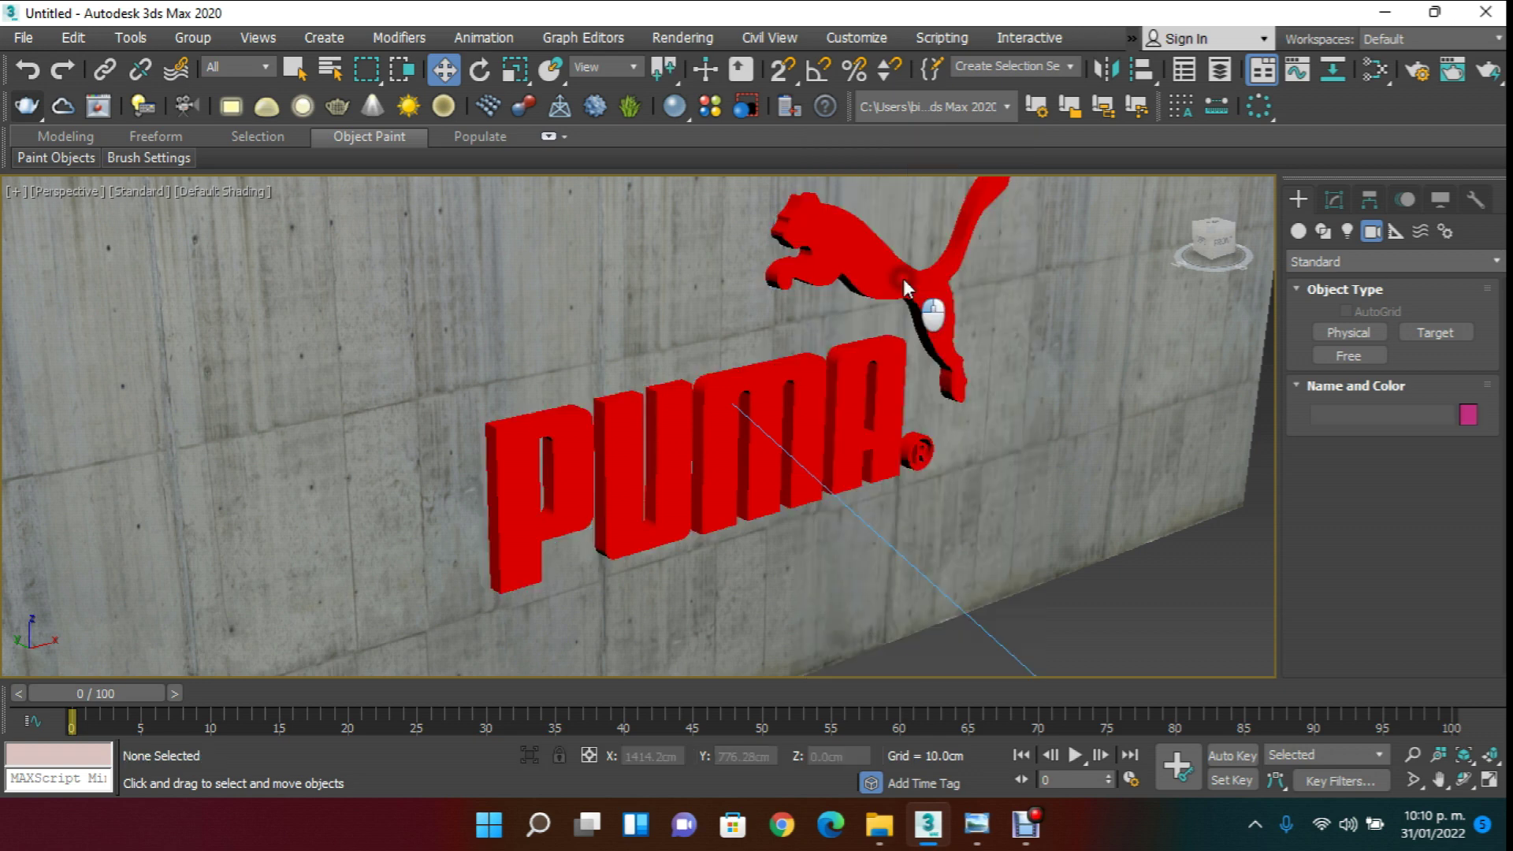
# - Ungroup the visible logo group back into separate puma and lettering objects
pyautogui.click(848, 380)
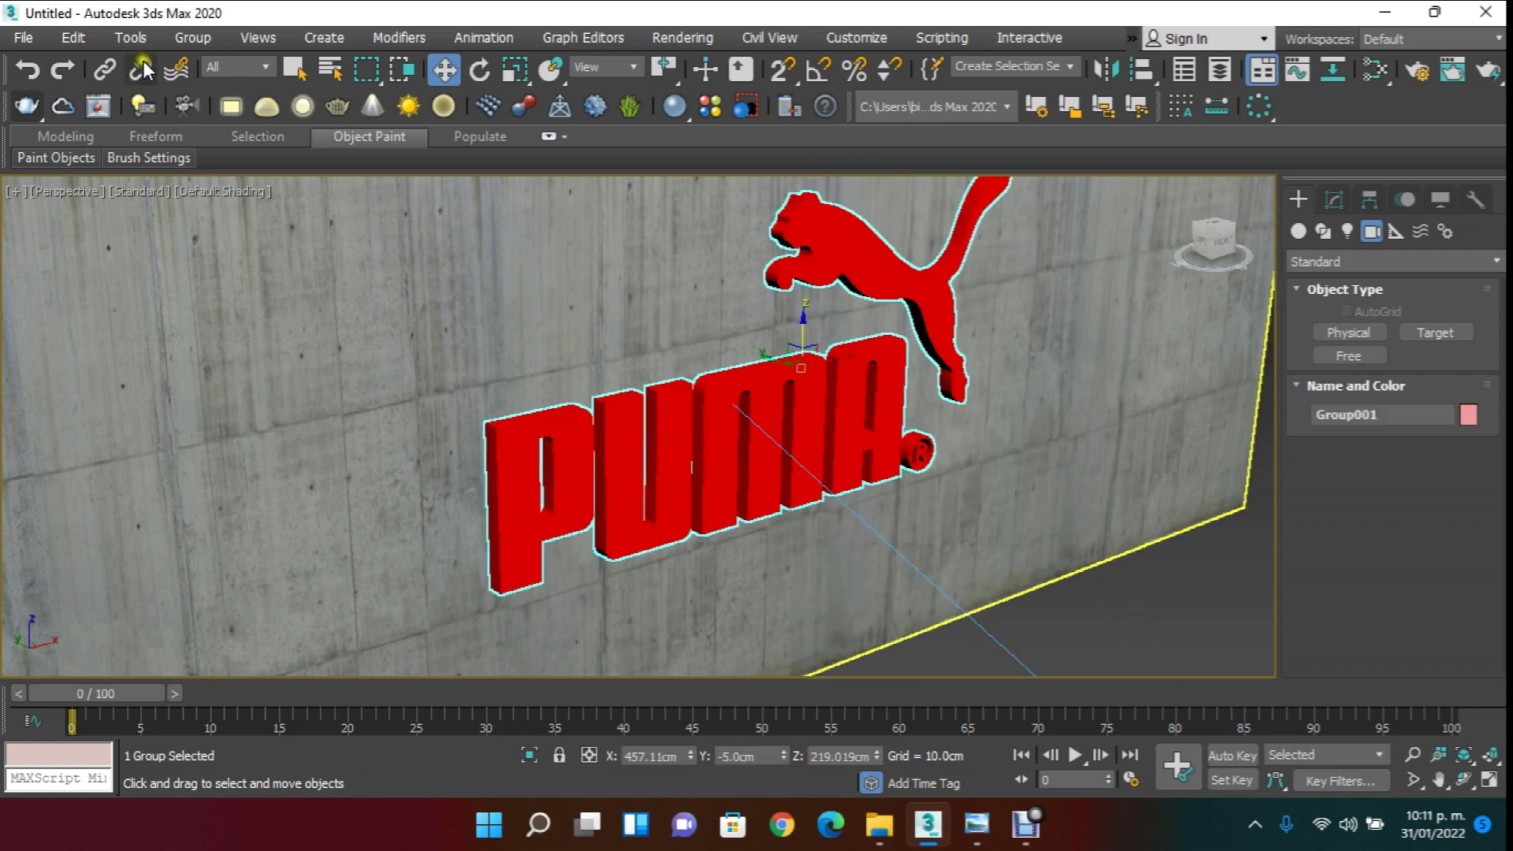
pyautogui.click(192, 37)
pyautogui.click(206, 104)
pyautogui.moveTo(517, 443); pyautogui.dragTo(384, 392)
pyautogui.hotkey('ctrl', 'z')
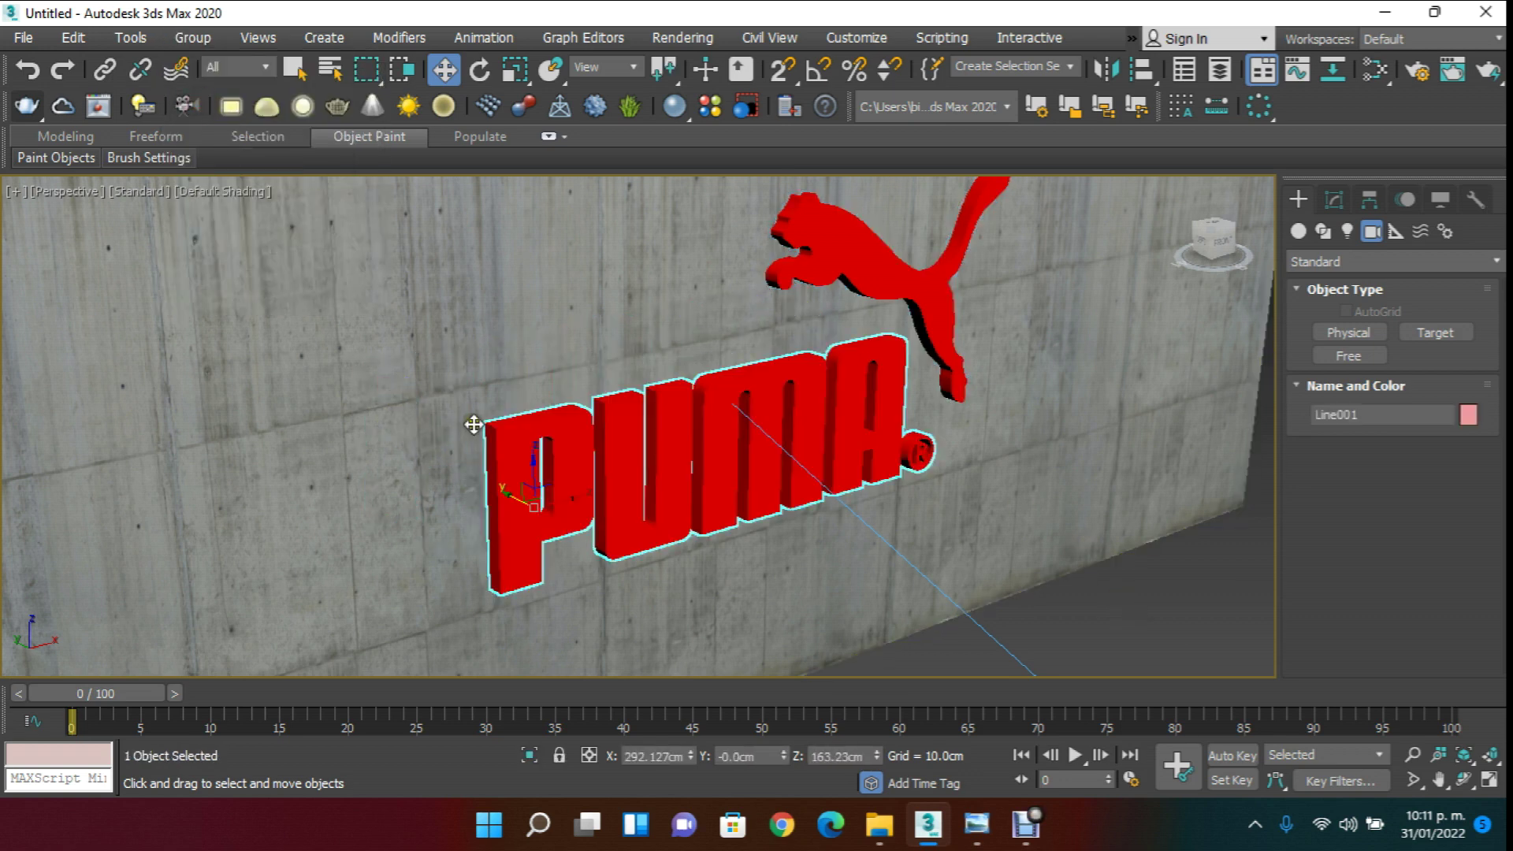
pyautogui.click(1141, 616)
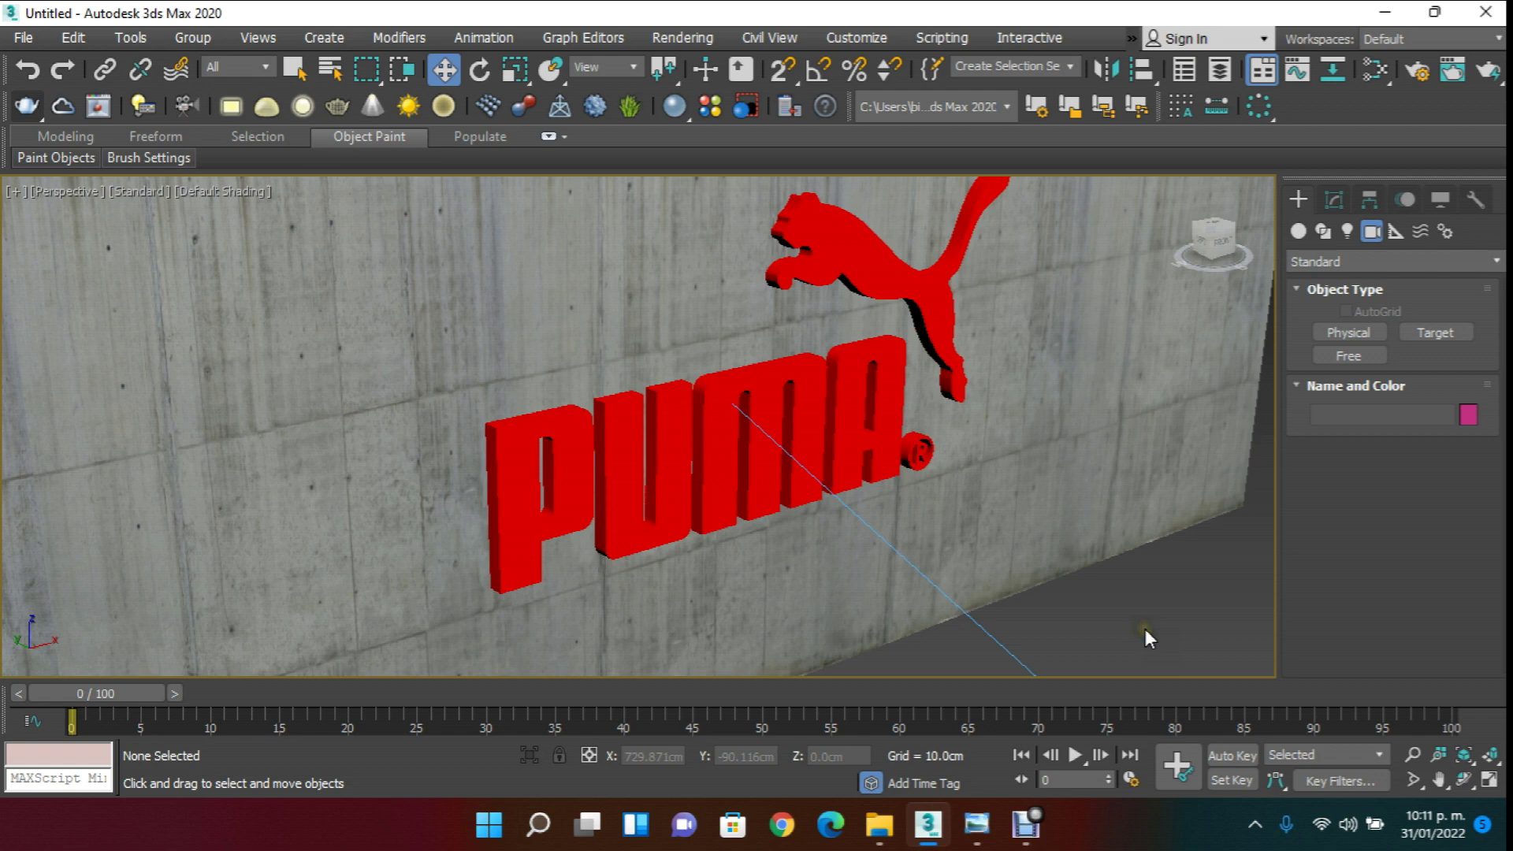
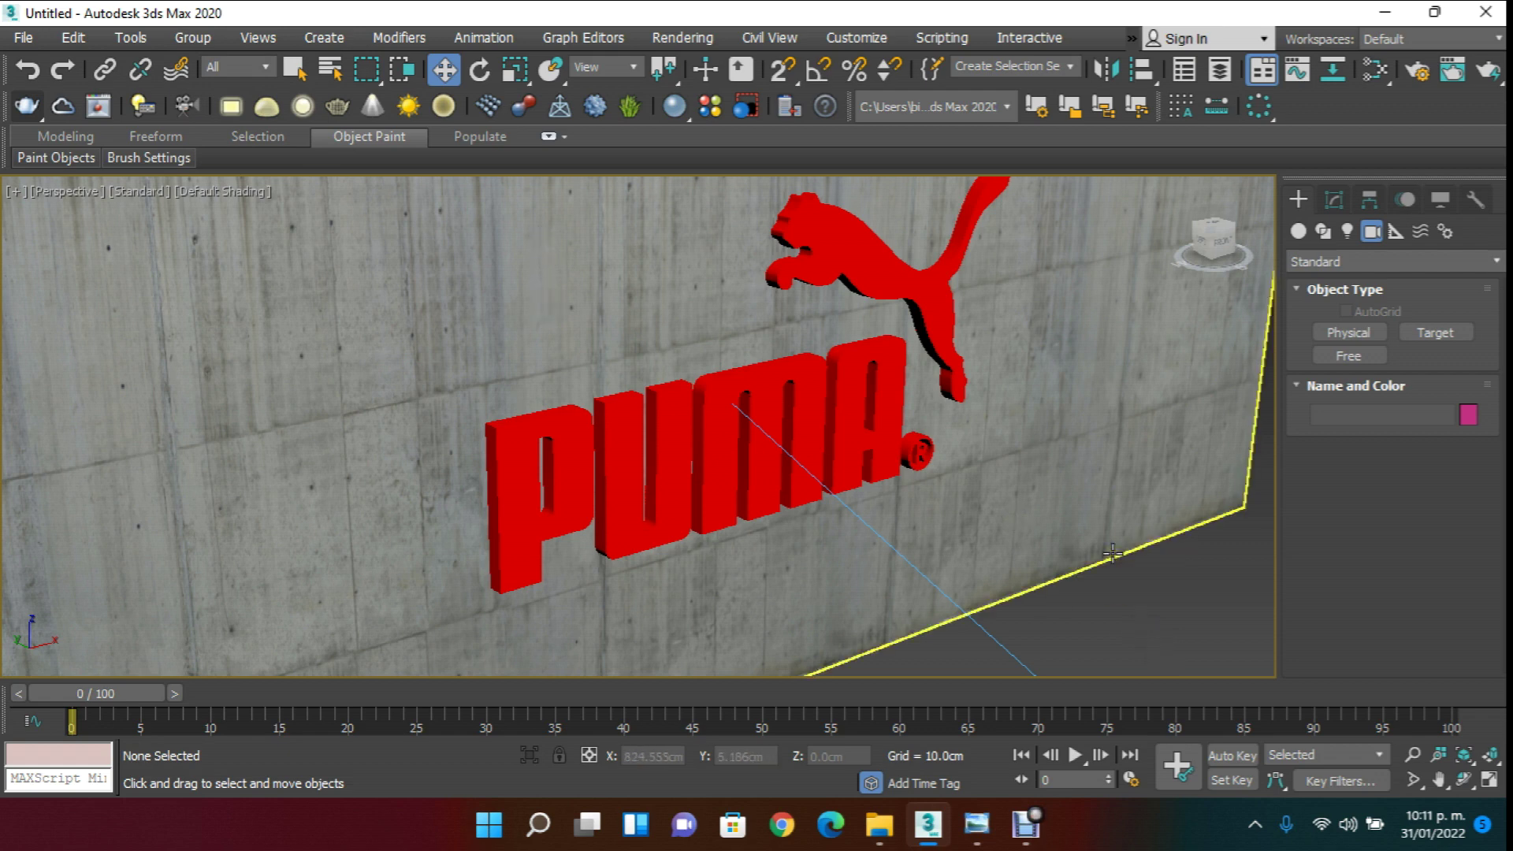
# - Convert the PUMA lettering and the leaping puma each to an Editable Poly
pyautogui.click(571, 439)
pyautogui.rightClick(570, 439)
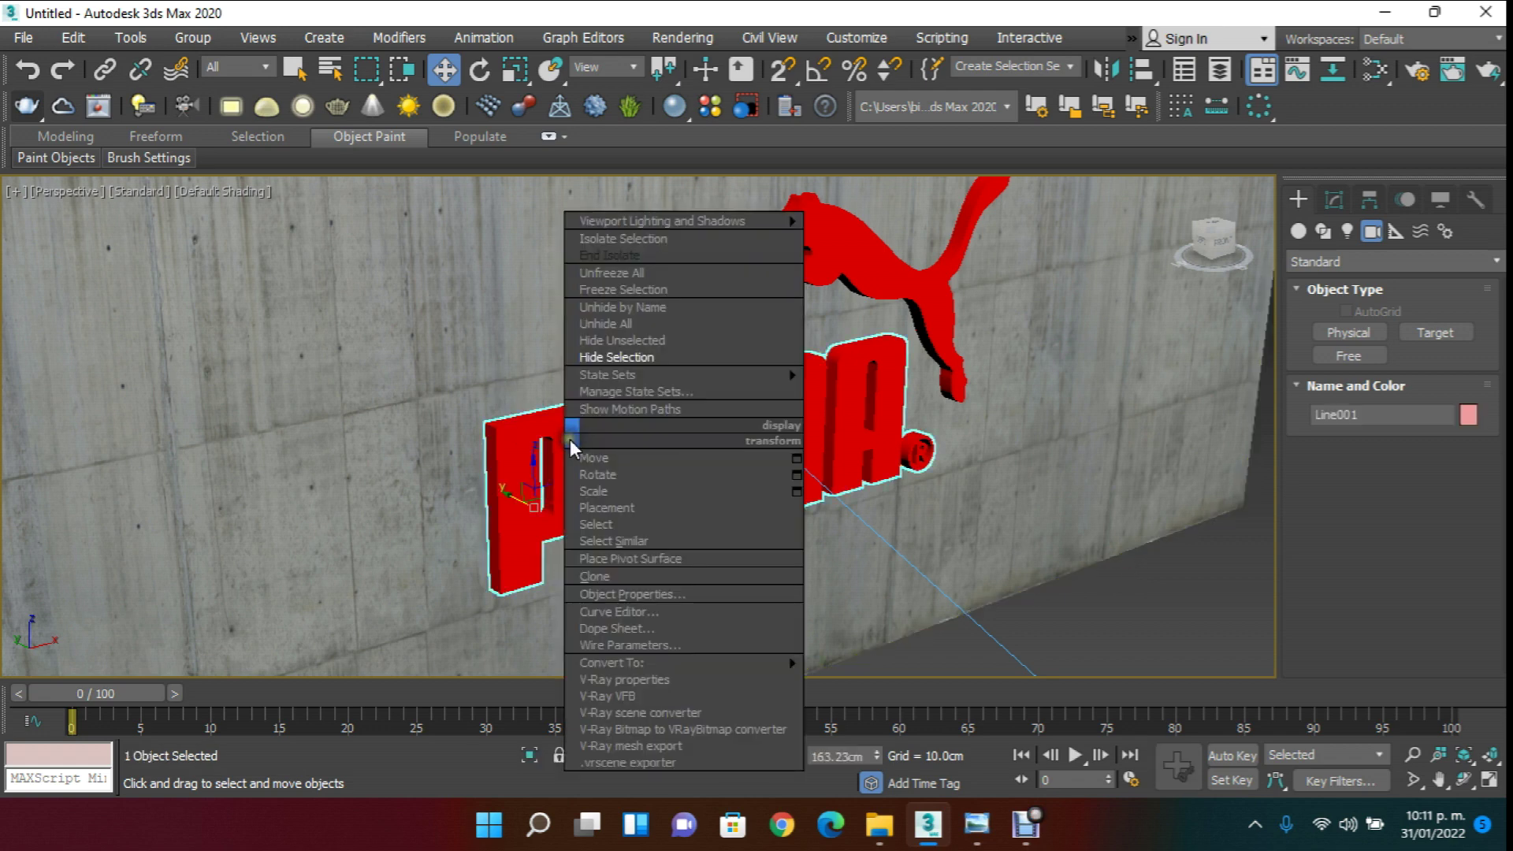
pyautogui.moveTo(693, 664)
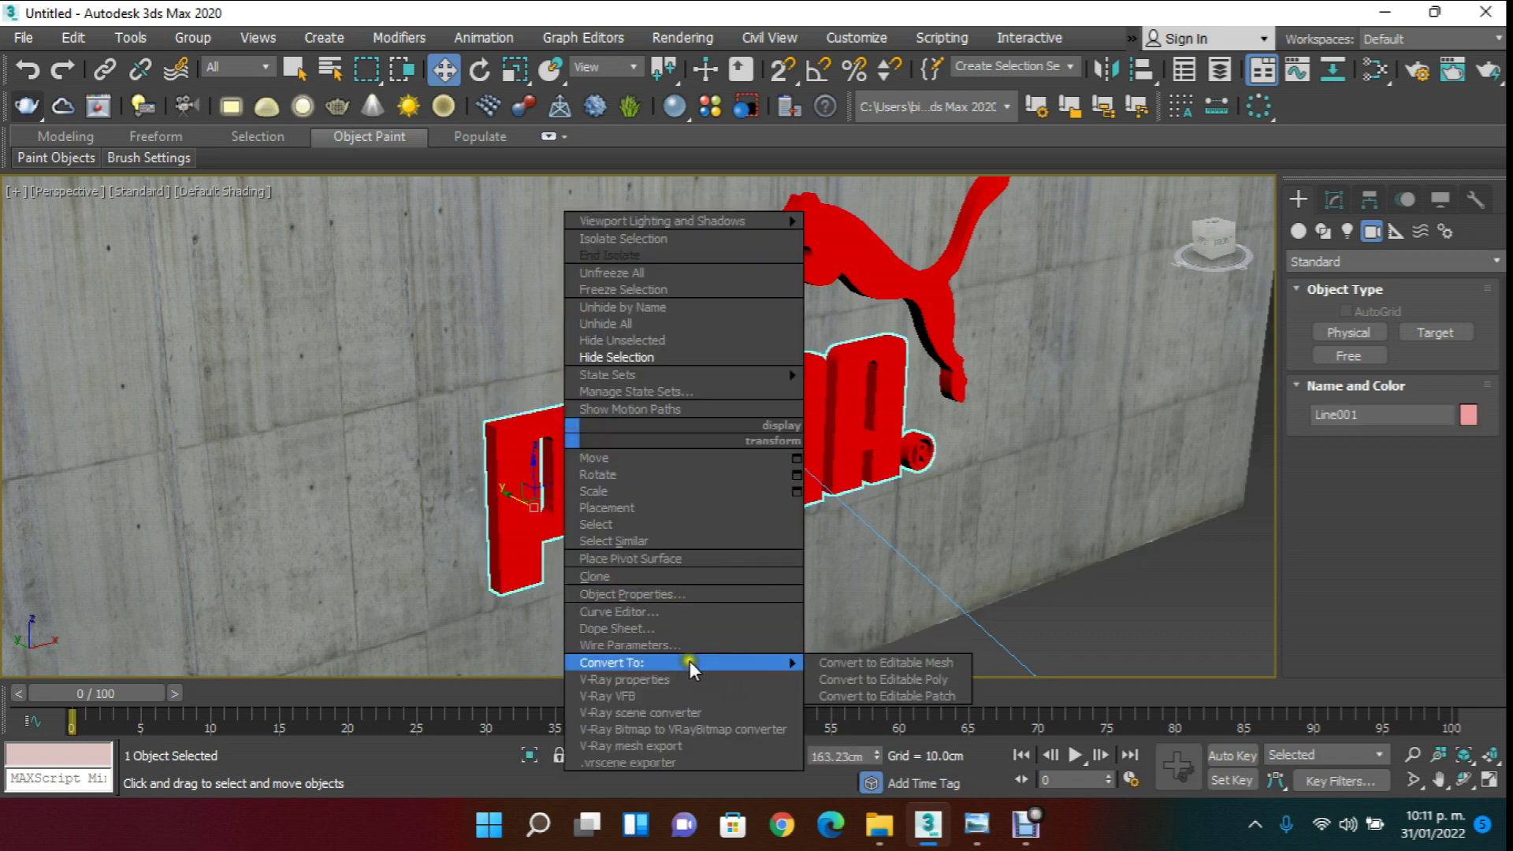
pyautogui.click(905, 679)
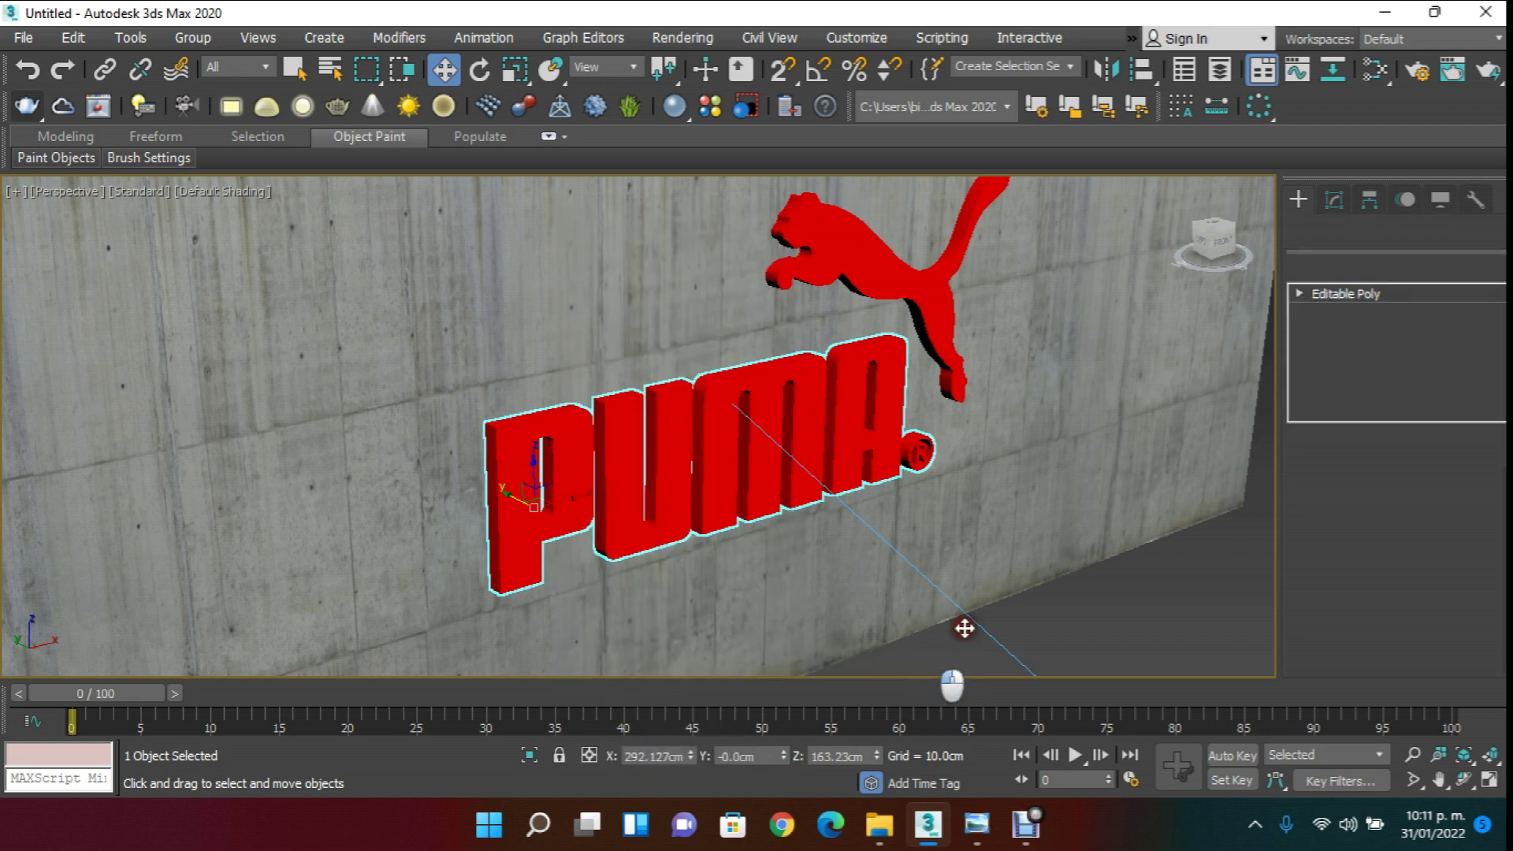
pyautogui.click(898, 289)
pyautogui.rightClick(898, 288)
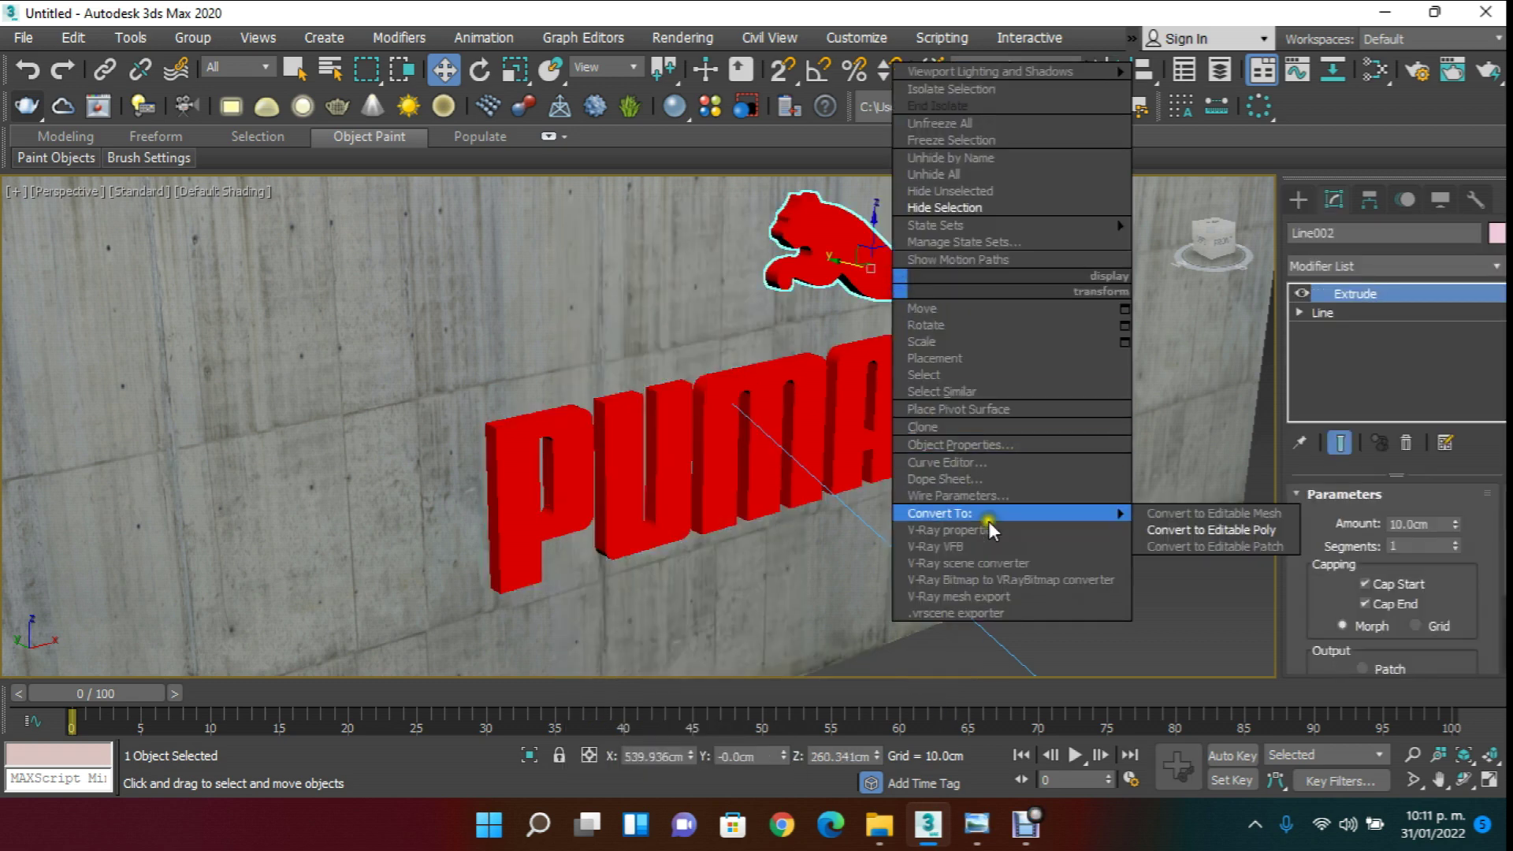
pyautogui.moveTo(1068, 513)
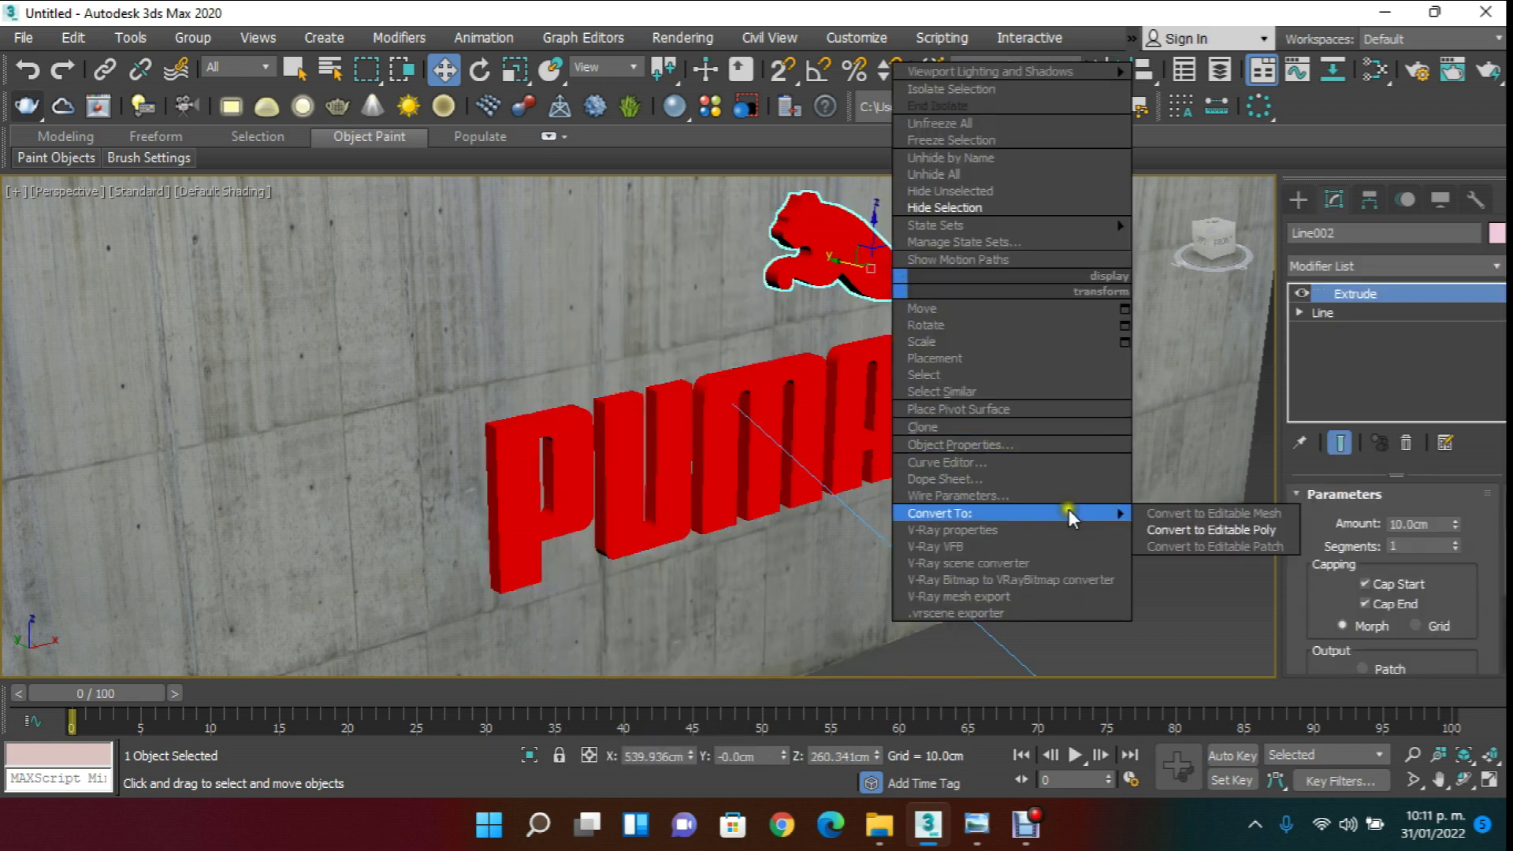
pyautogui.click(1194, 529)
pyautogui.click(1185, 608)
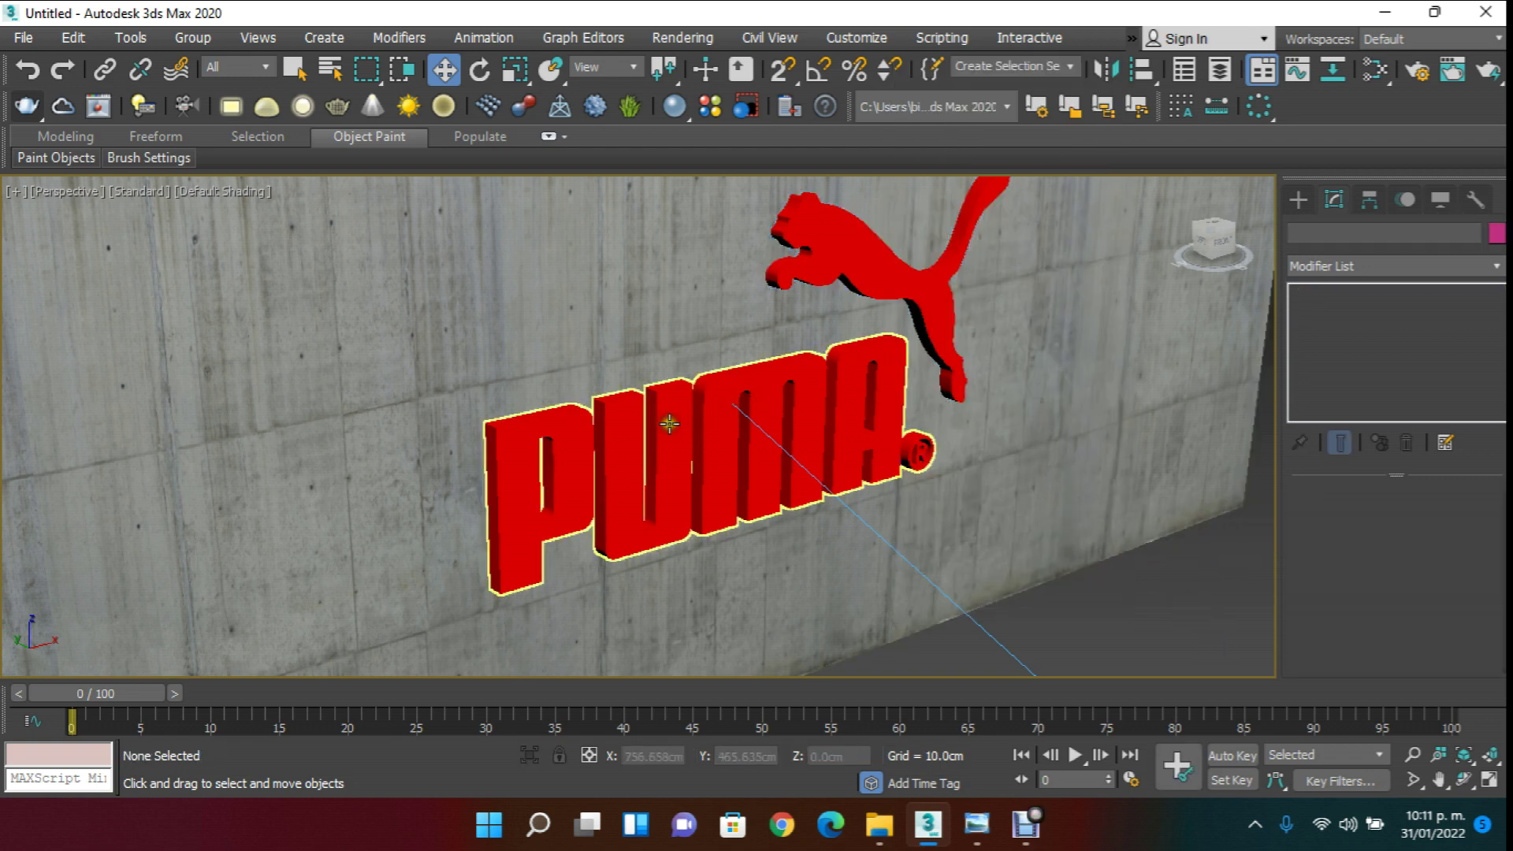
# - Delete the front polygons of the letters P, U, M and A, leaving only their side walls
pyautogui.click(622, 447)
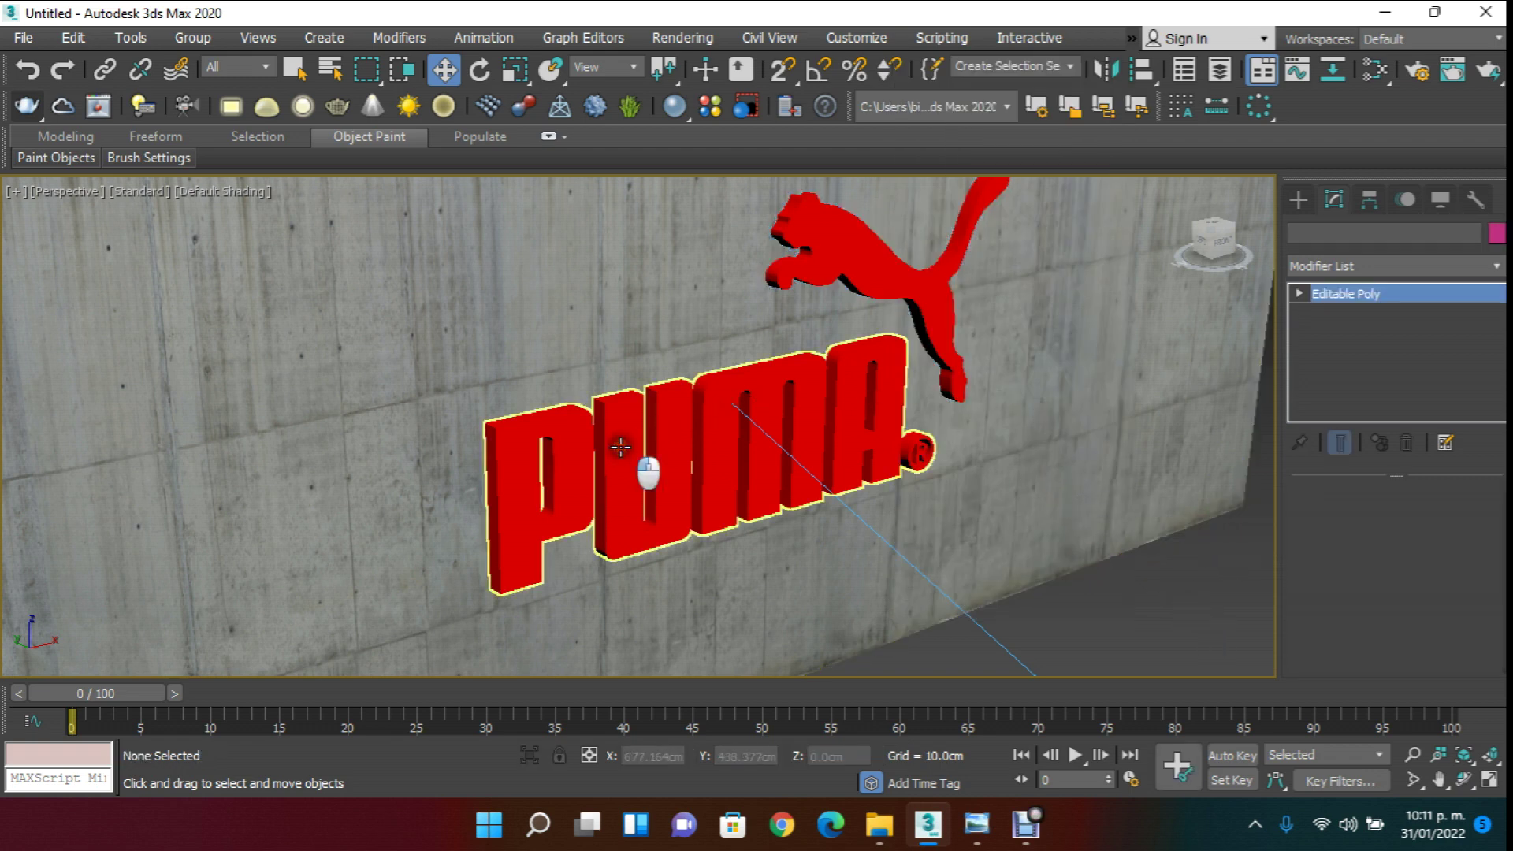
pyautogui.click(1297, 295)
pyautogui.click(1343, 369)
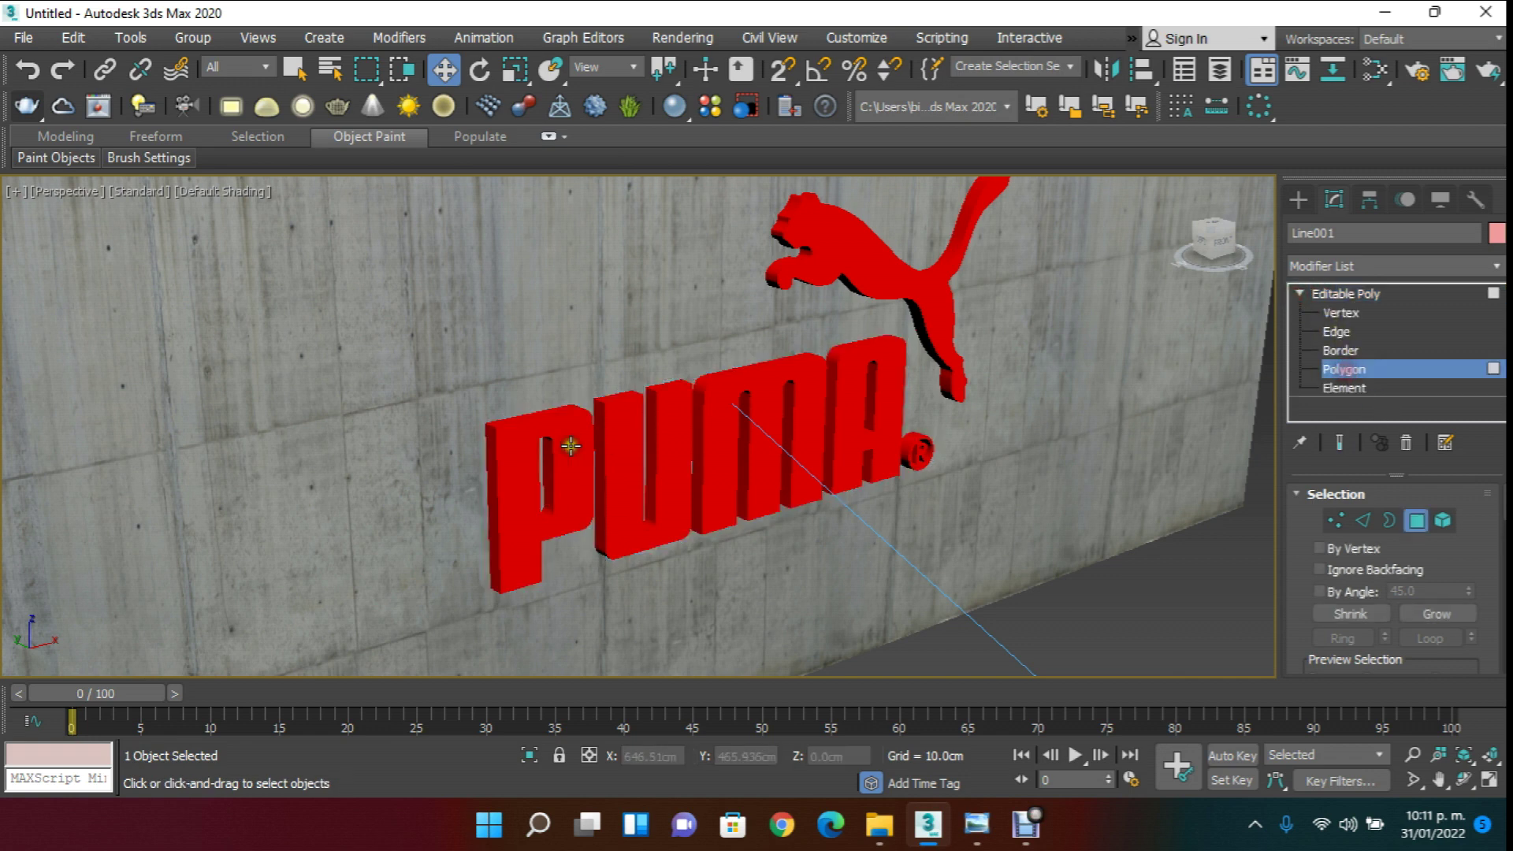
pyautogui.click(576, 434)
pyautogui.press('Delete')
pyautogui.click(619, 436)
pyautogui.press('Delete')
pyautogui.click(724, 406)
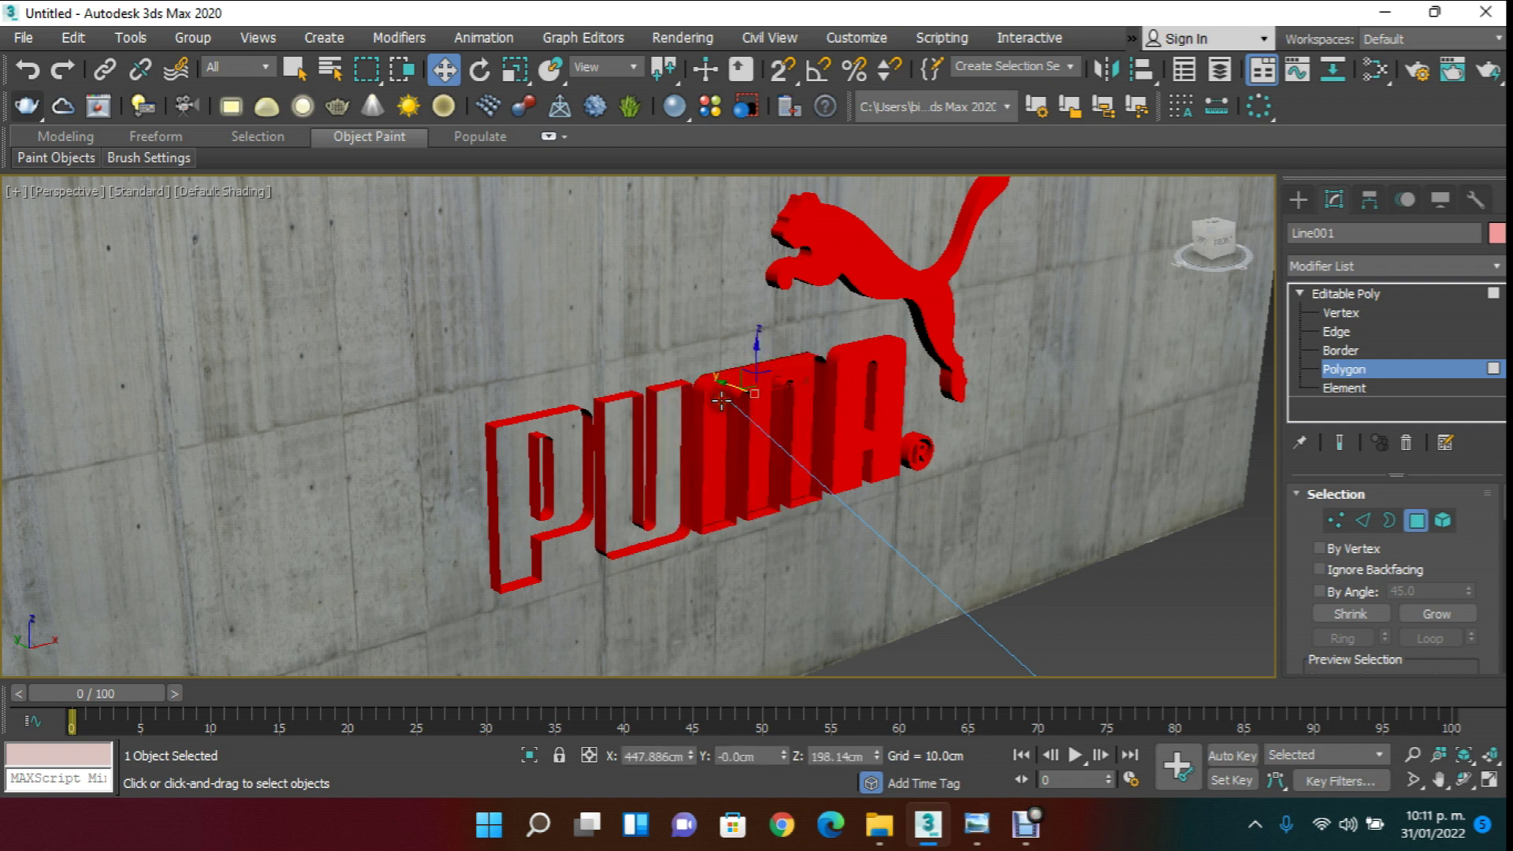
pyautogui.press('Delete')
pyautogui.click(854, 371)
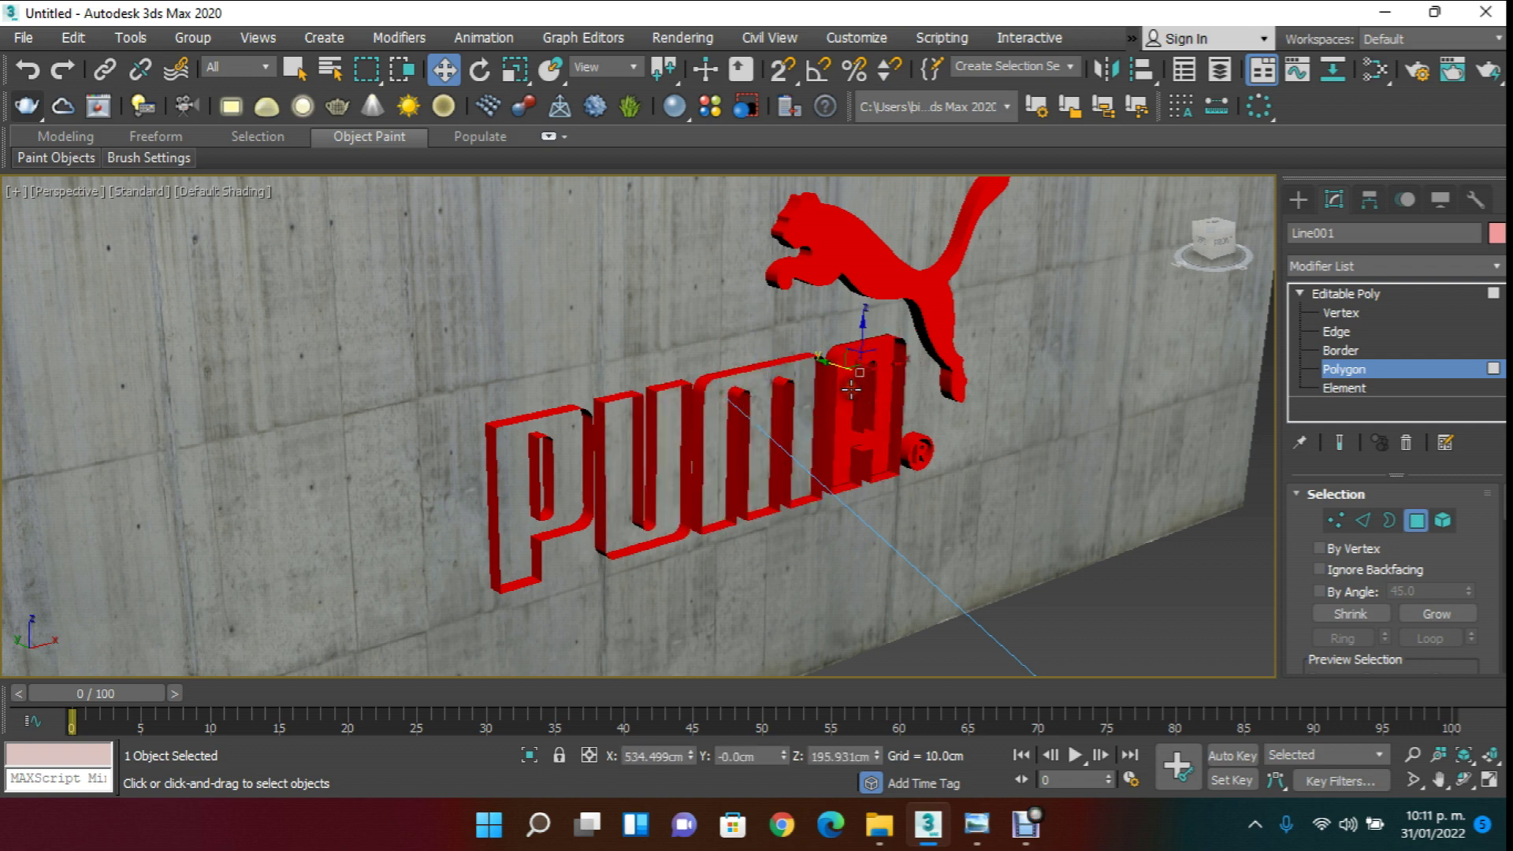
pyautogui.press('Delete')
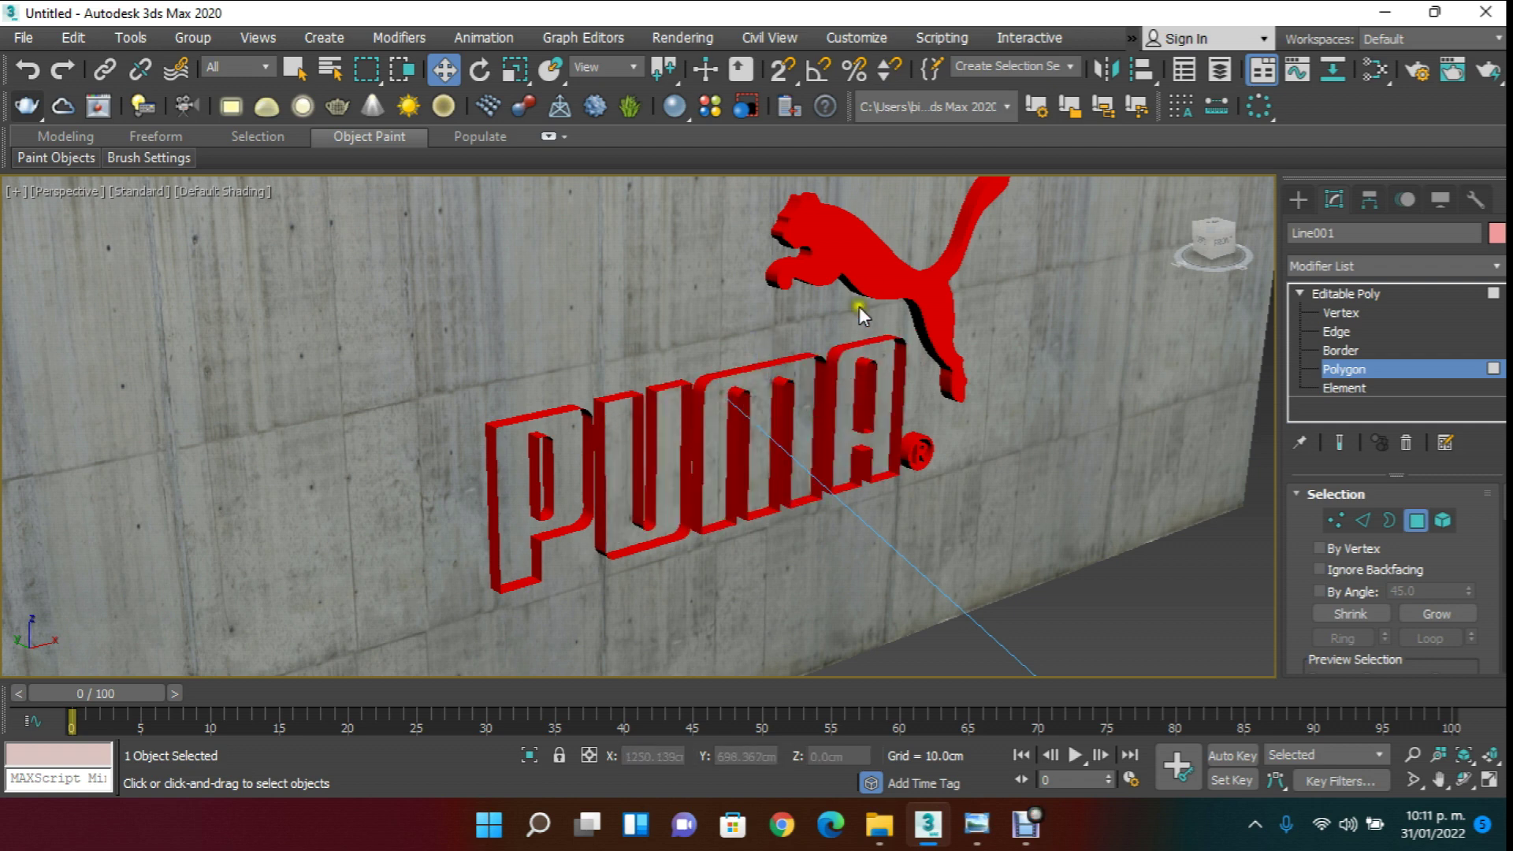
# - Delete the front polygon of the leaping puma at polygon level
pyautogui.click(1339, 368)
pyautogui.click(867, 260)
pyautogui.click(1413, 525)
pyautogui.click(847, 242)
pyautogui.press('Delete')
pyautogui.click(843, 247)
pyautogui.press('Delete')
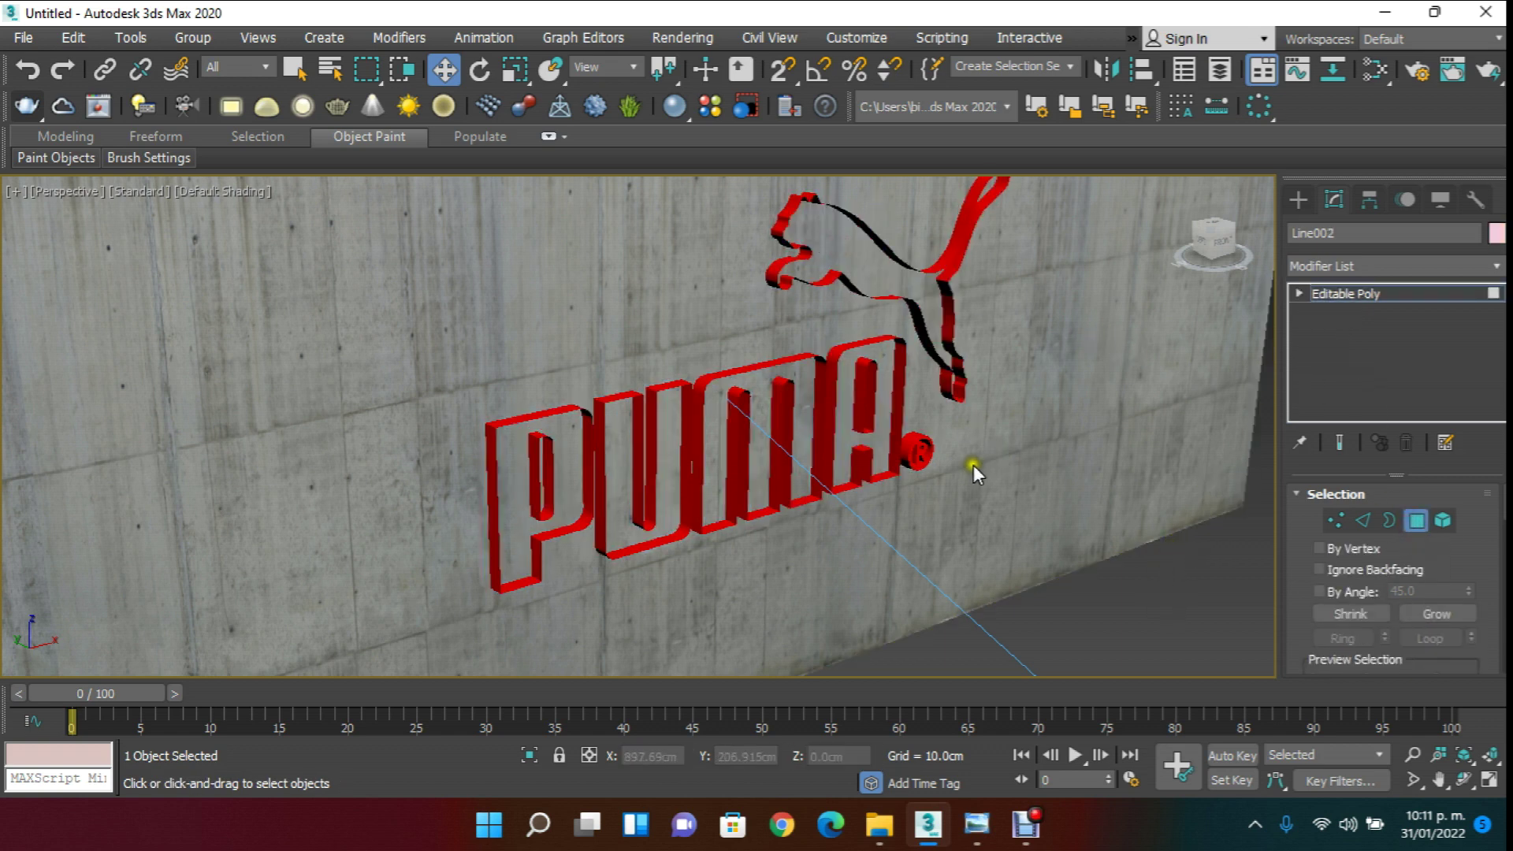
# - Select the hollow puma and lettering outlines together at object level and assign the glossy white material to both
pyautogui.click(1414, 521)
pyautogui.click(1191, 630)
pyautogui.click(948, 269)
pyautogui.keyDown('ctrl'); pyautogui.click(901, 390); pyautogui.keyUp('ctrl')
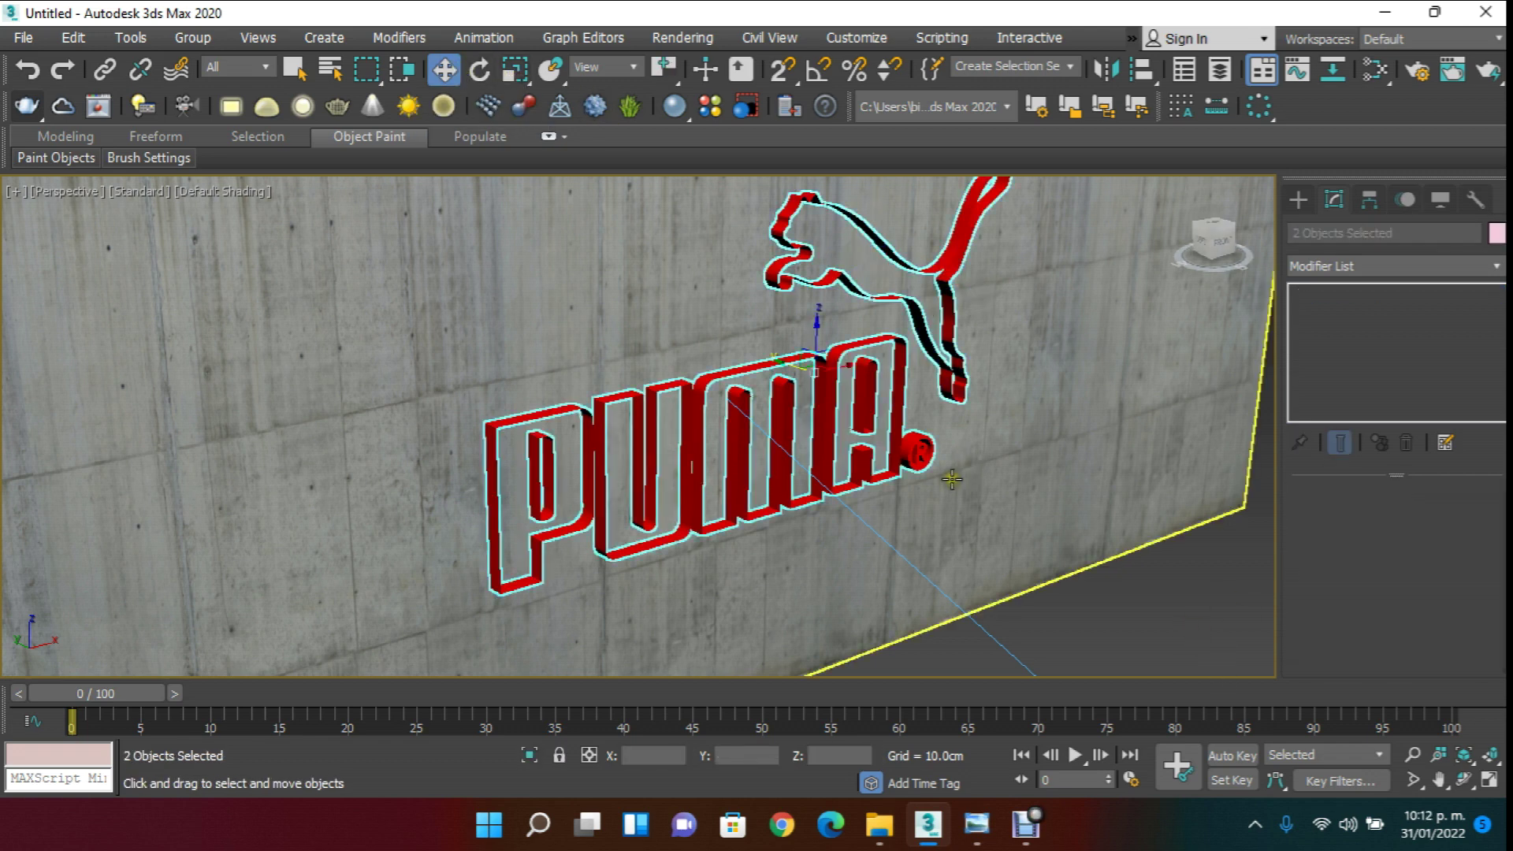
pyautogui.press('m')
pyautogui.moveTo(767, 253); pyautogui.dragTo(1149, 229)
# - Select the hollow PUMA lettering outline and display the Front view in Wireframe Override
pyautogui.moveTo(991, 380); pyautogui.dragTo(937, 493, button='middle')
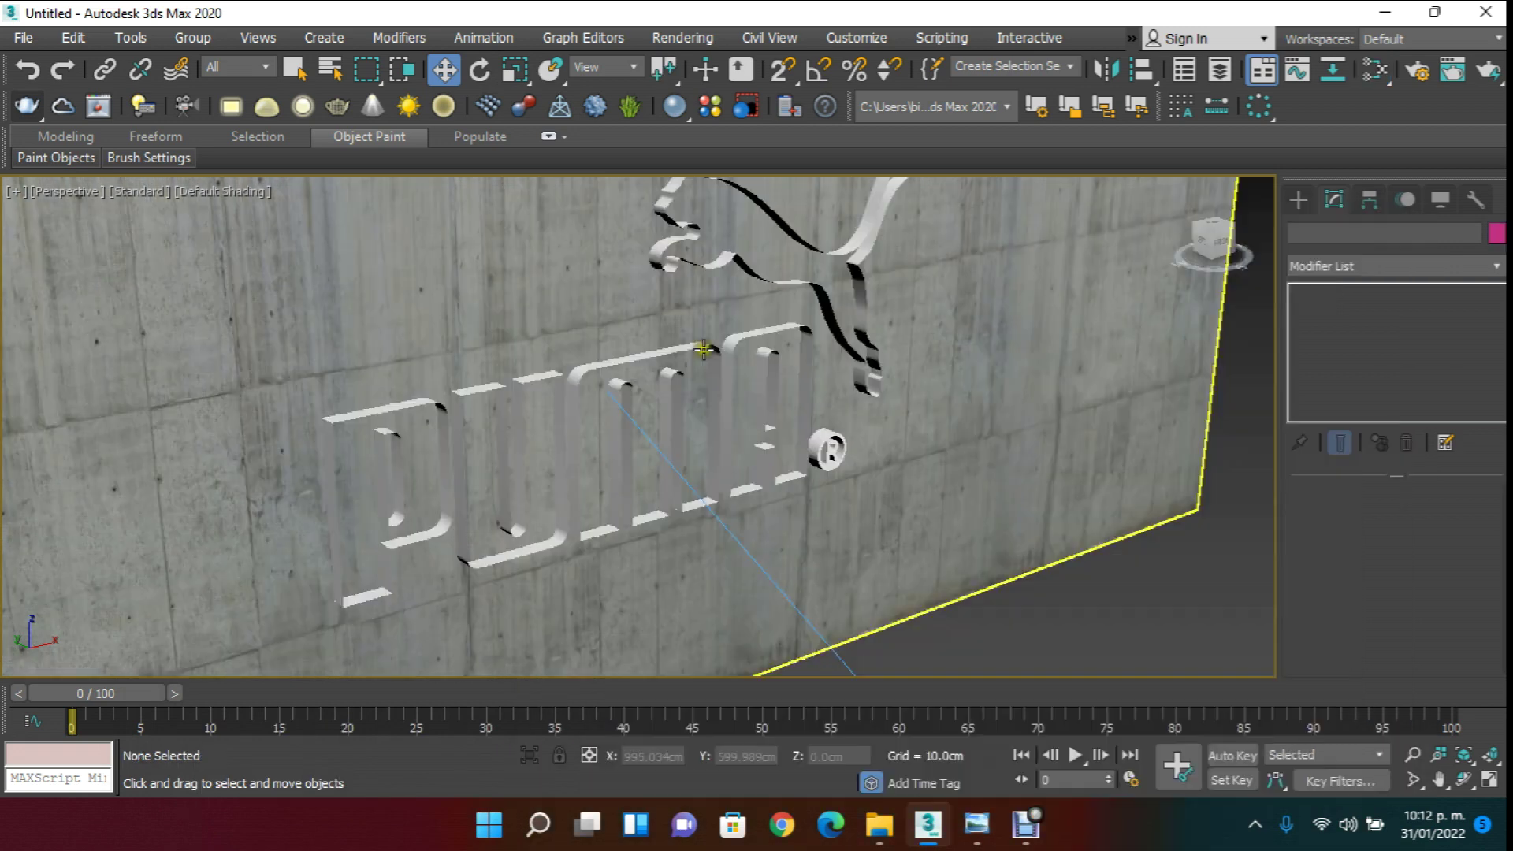
pyautogui.click(736, 353)
pyautogui.click(718, 363)
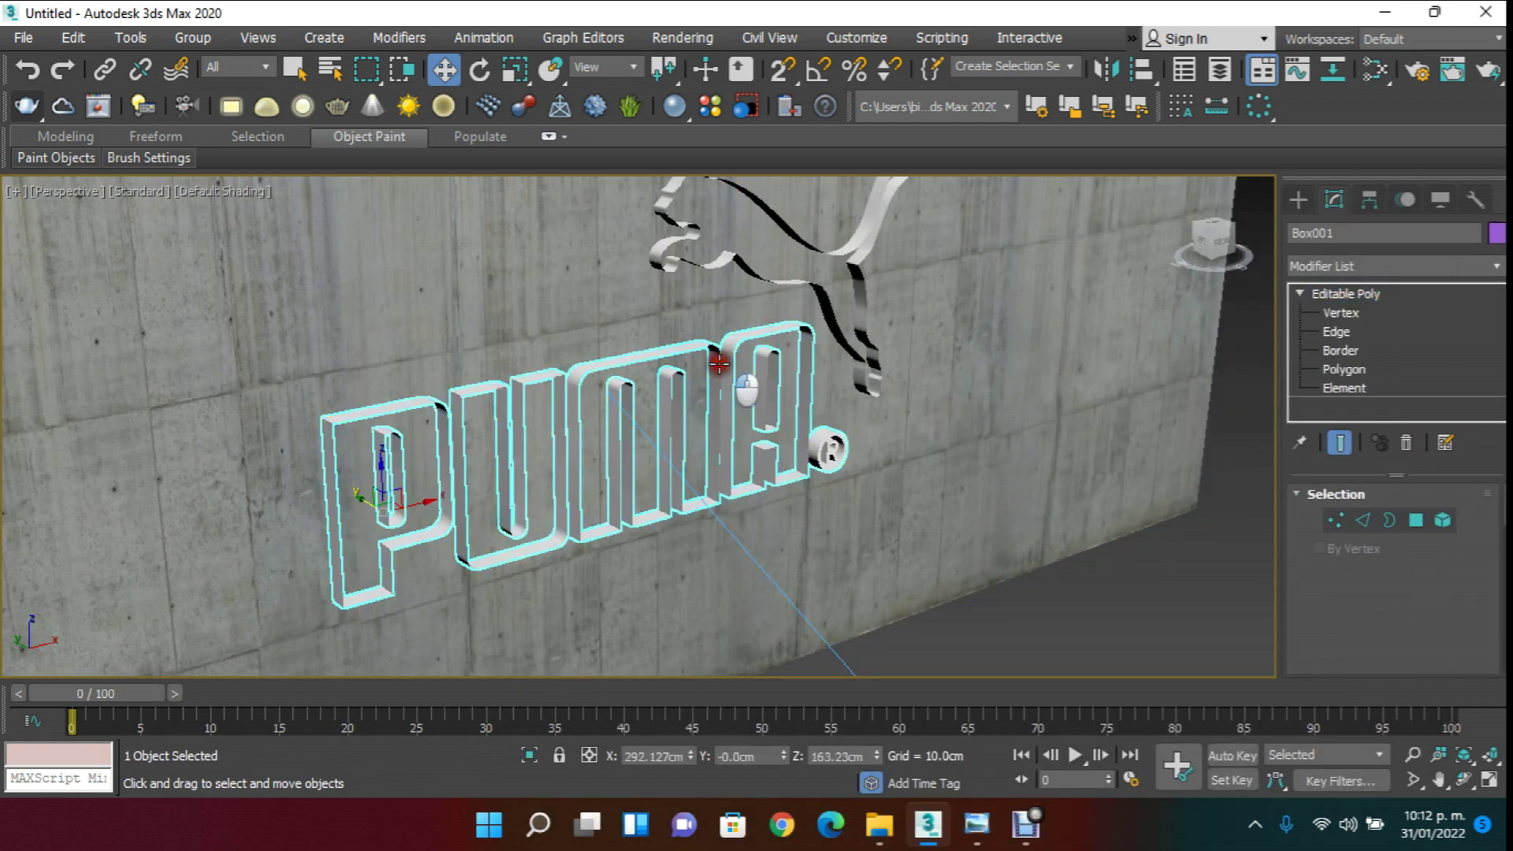
pyautogui.press('f')
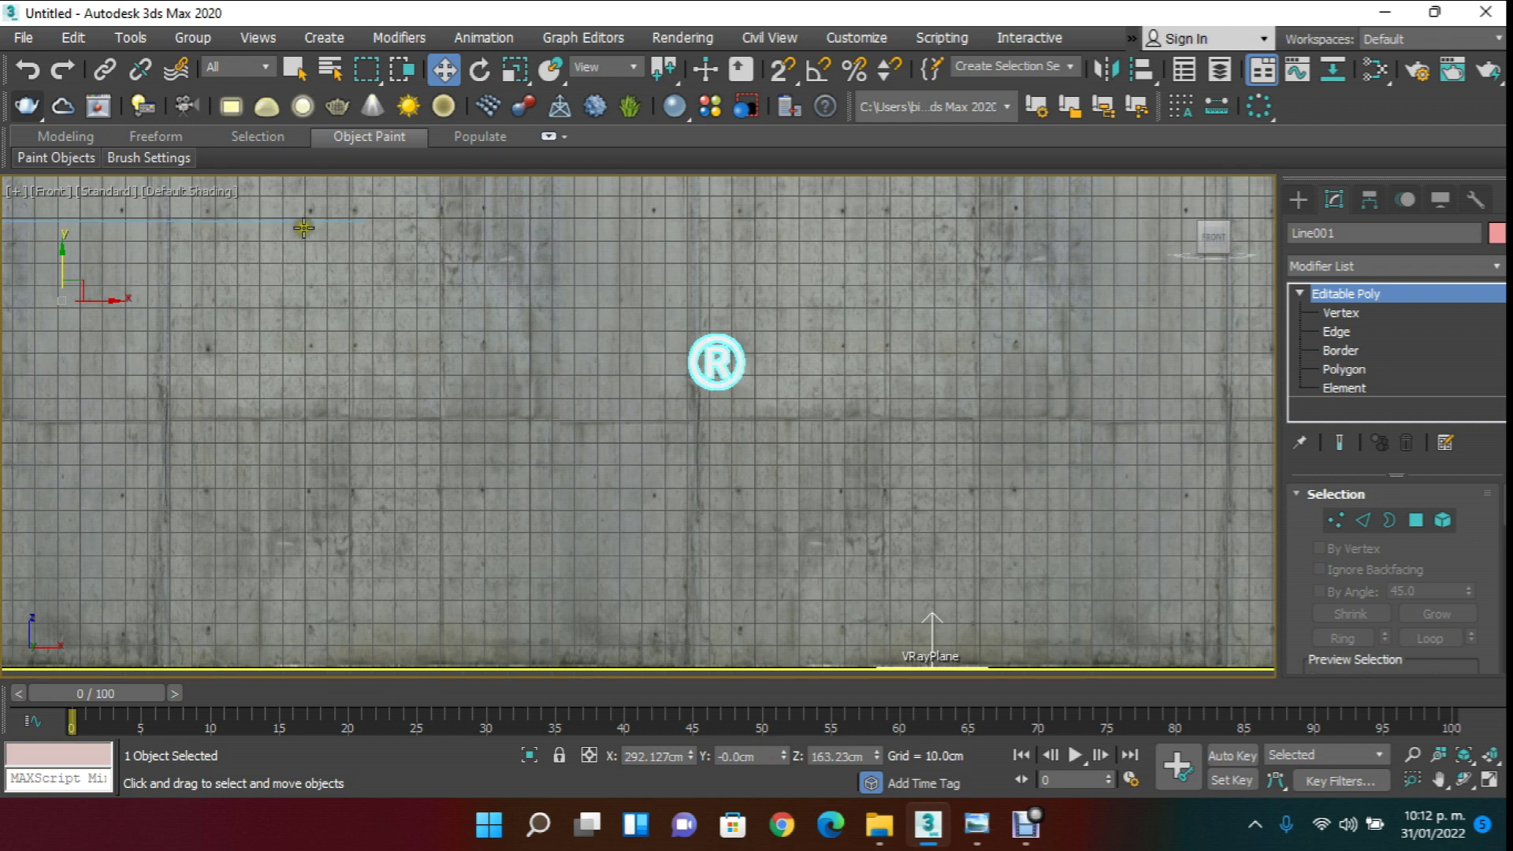
pyautogui.click(178, 189)
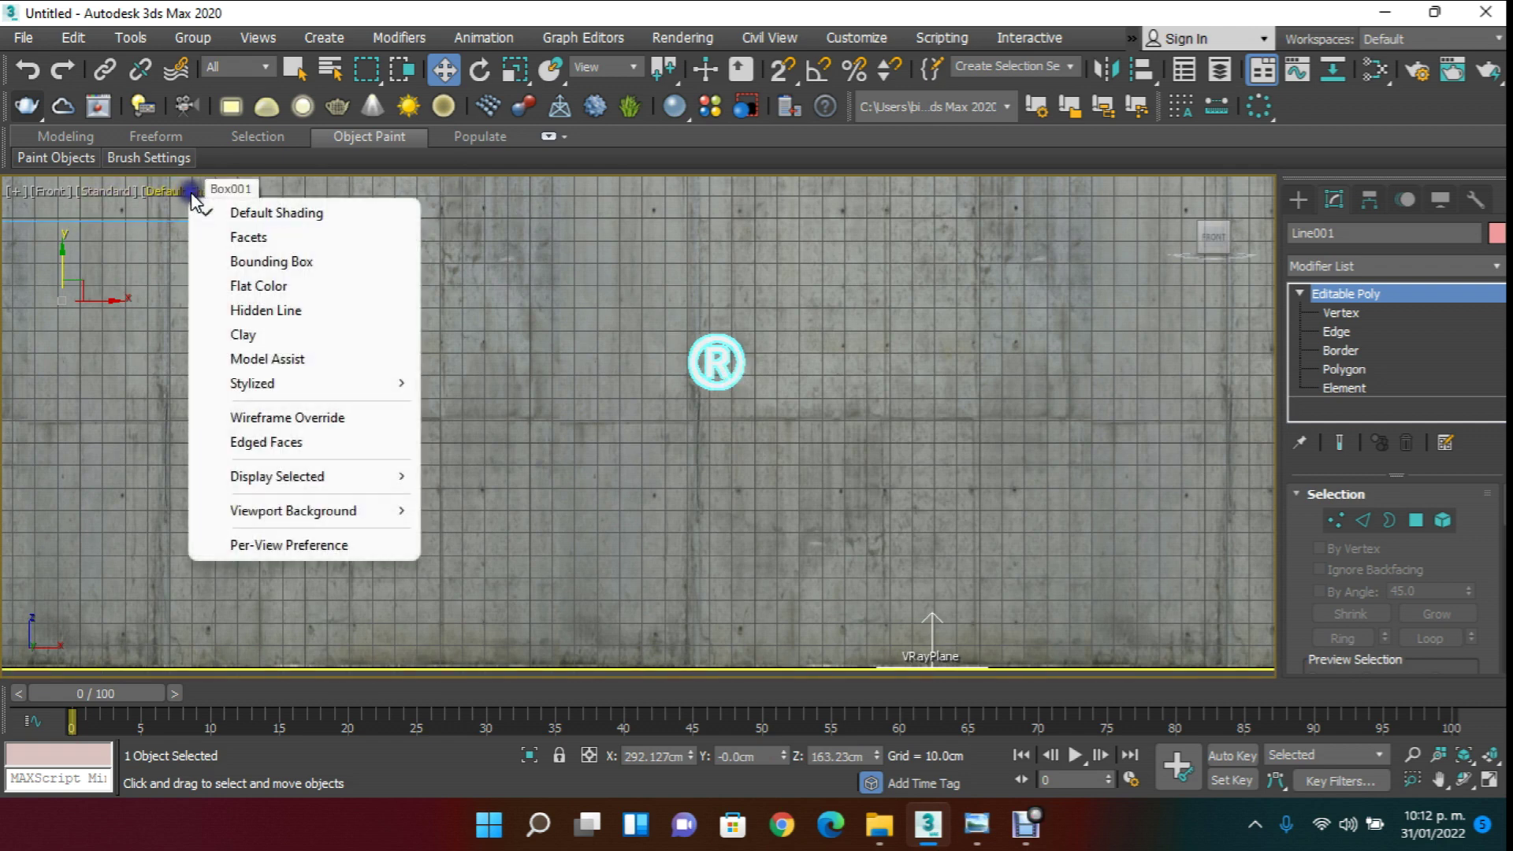
pyautogui.click(291, 415)
pyautogui.scroll(3, 622, 386)
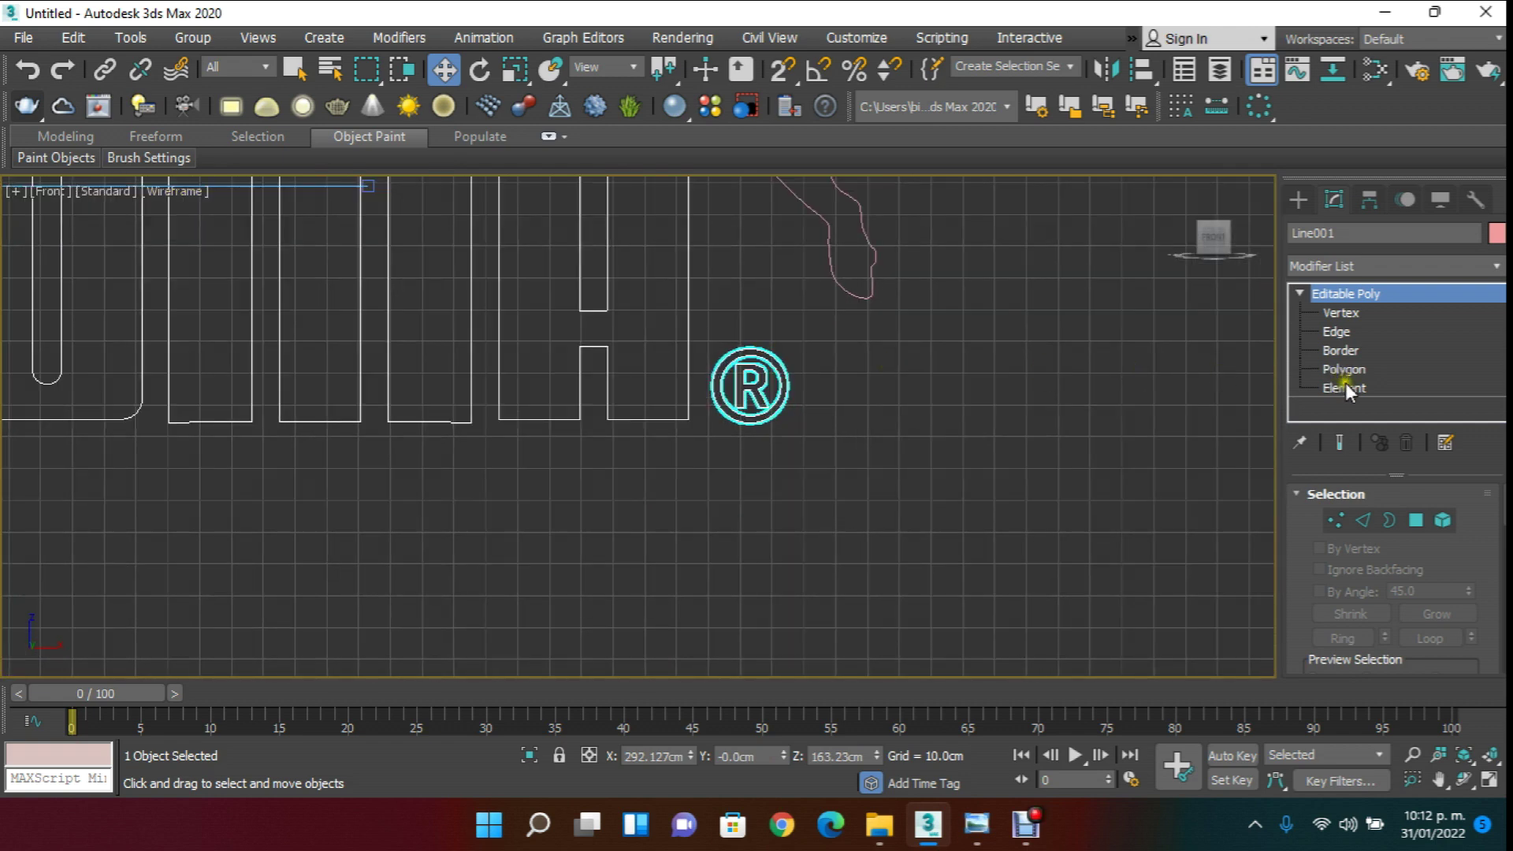
# - Detach the ® symbol from the hollow lettering at element level and return to object level
pyautogui.click(1344, 388)
pyautogui.moveTo(830, 451); pyautogui.dragTo(827, 451)
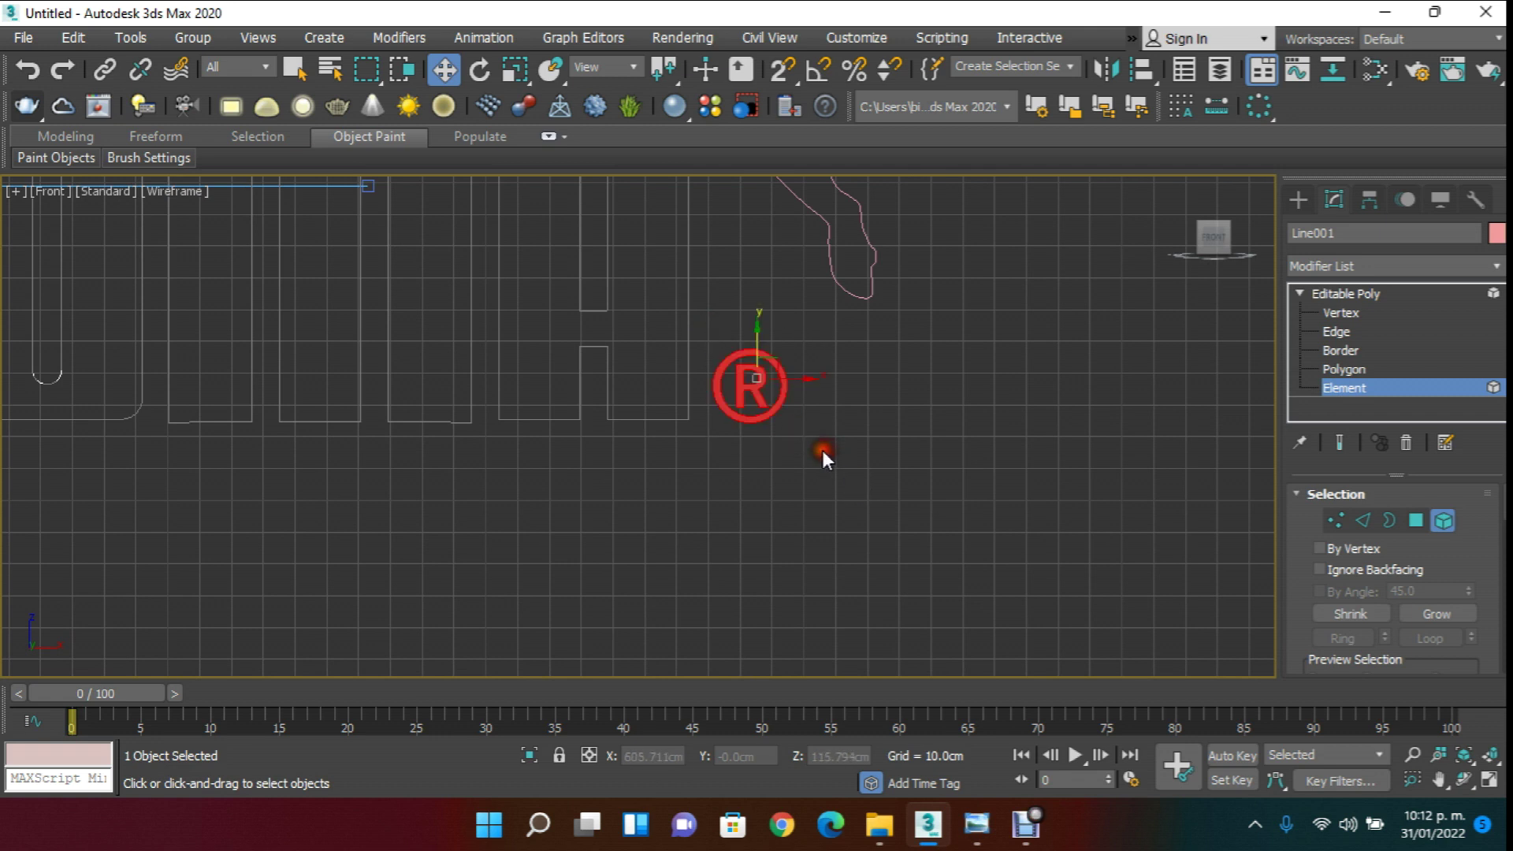
pyautogui.moveTo(1288, 615); pyautogui.dragTo(1174, 485)
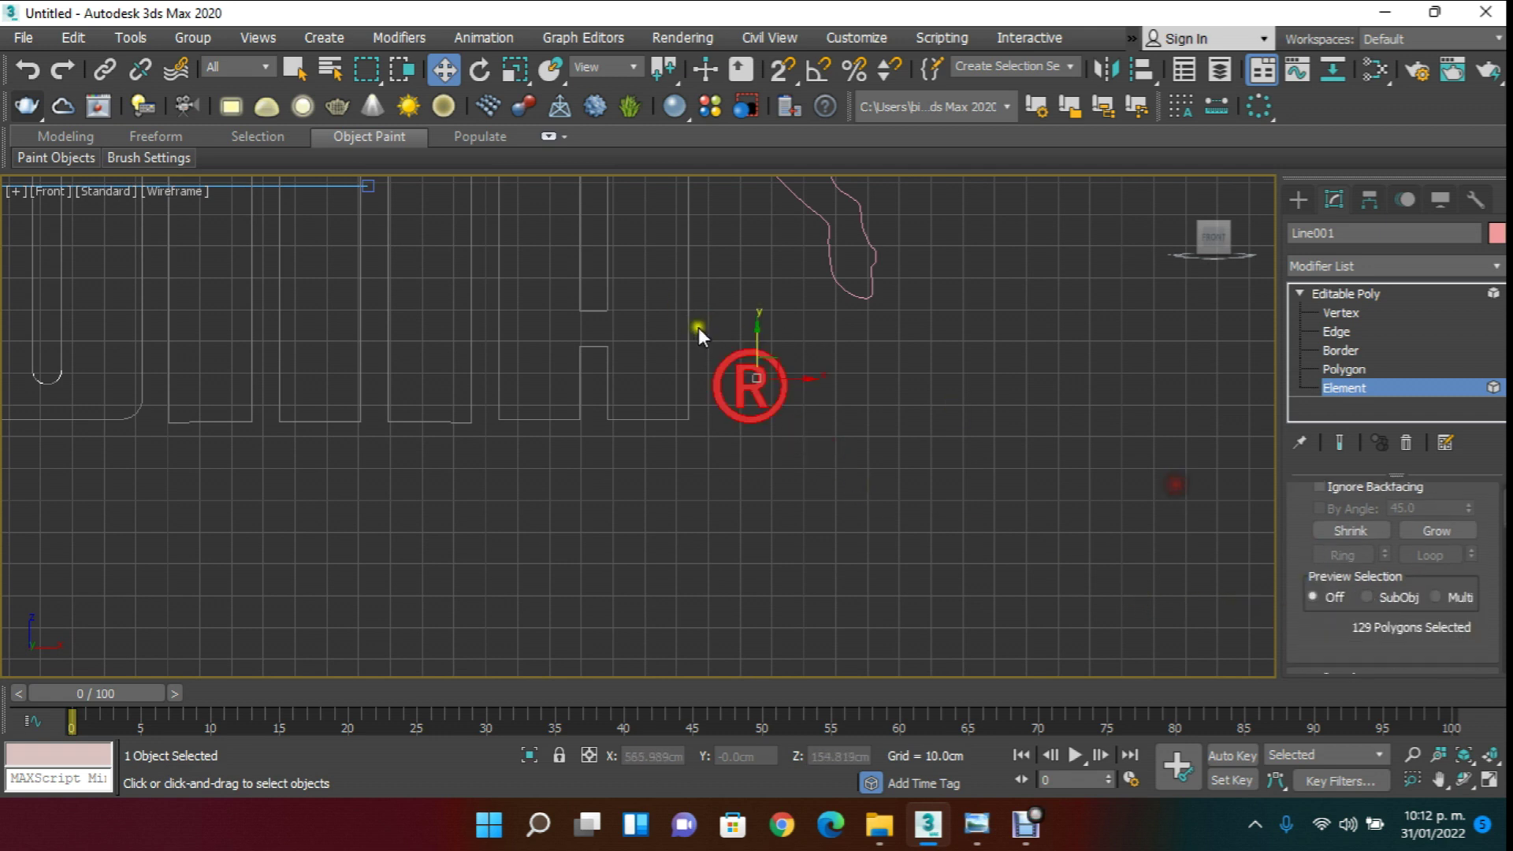
pyautogui.moveTo(1304, 583); pyautogui.dragTo(1345, 268)
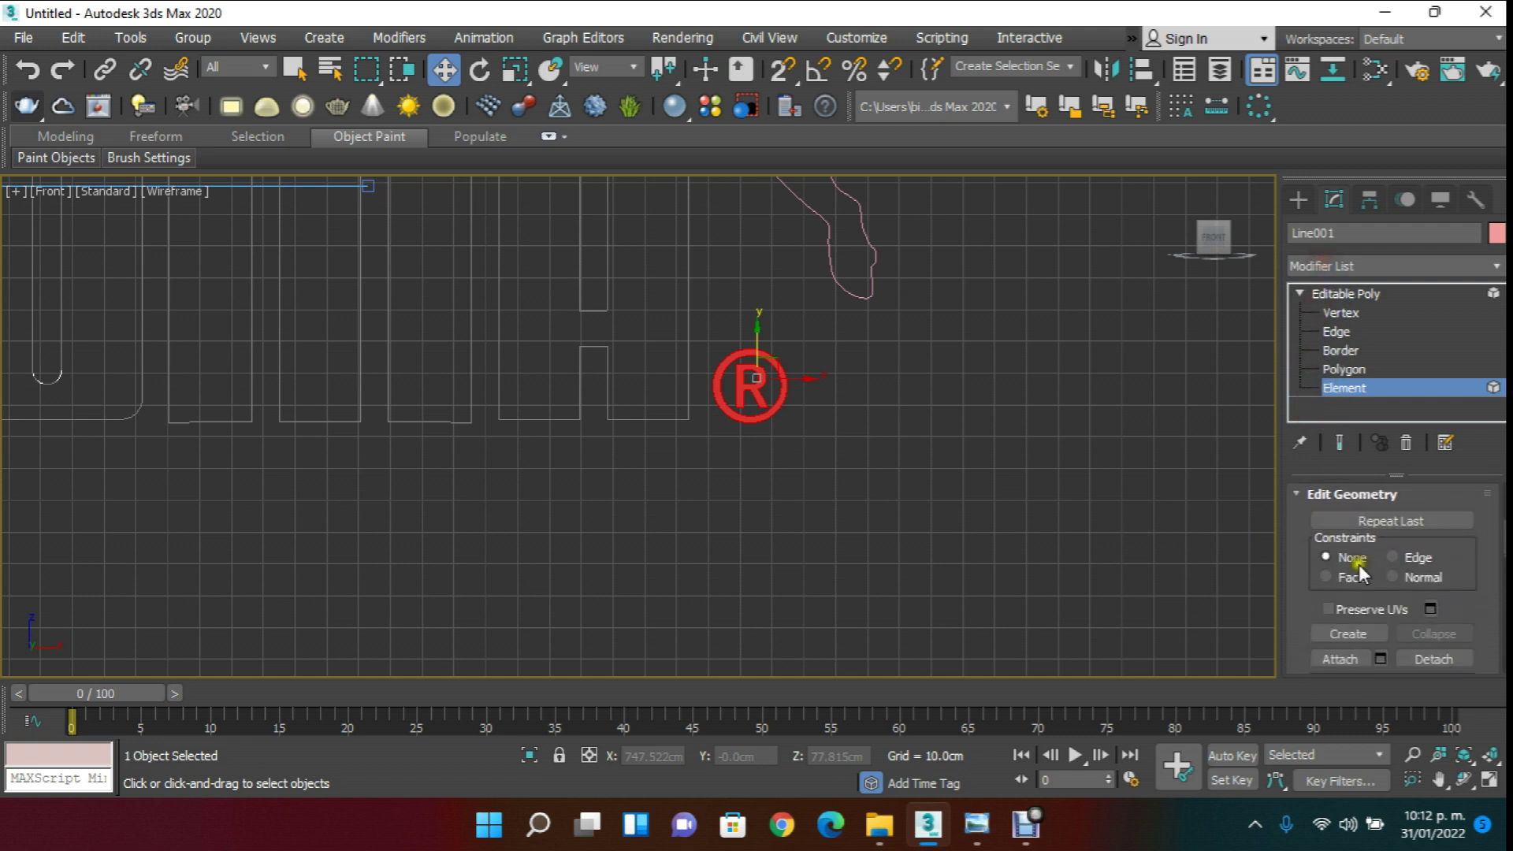
pyautogui.click(1442, 654)
pyautogui.click(815, 422)
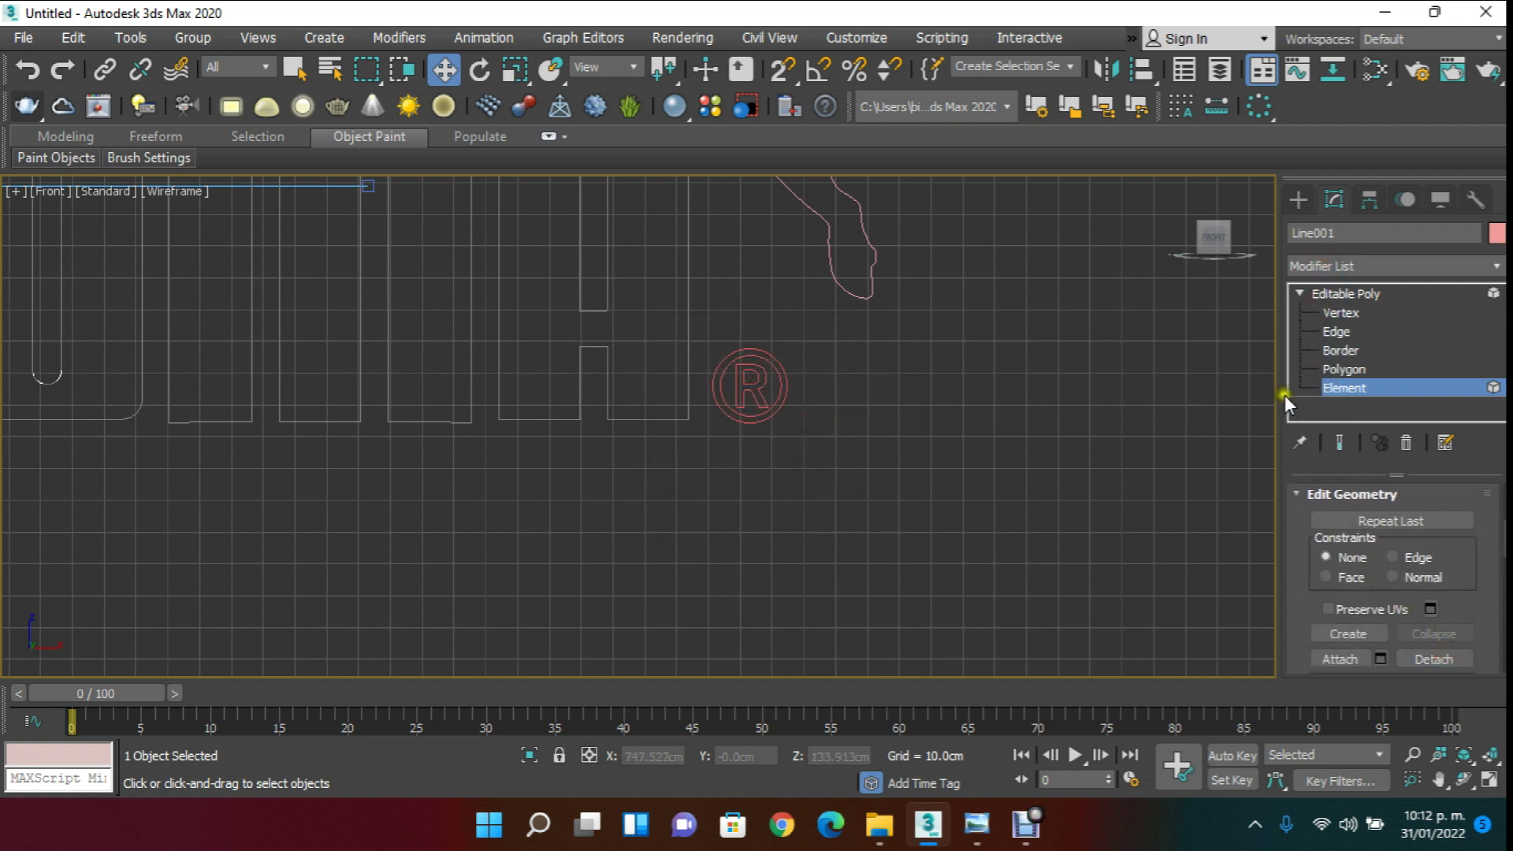
pyautogui.click(1344, 386)
pyautogui.click(954, 427)
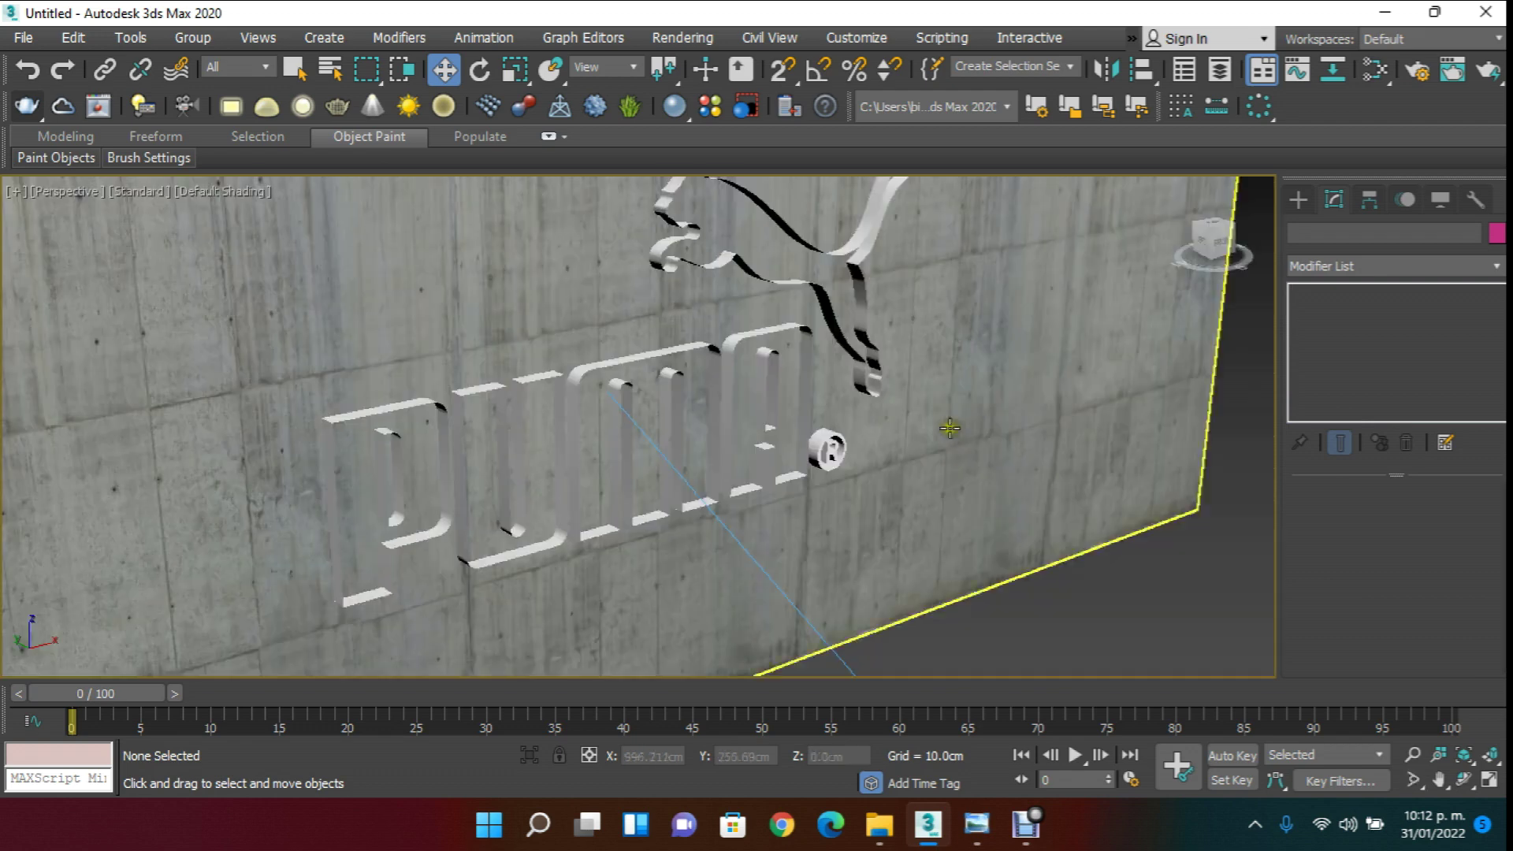
# - Add a Shell modifier with a 1.0 cm outer amount to the hollow PUMA lettering outline
pyautogui.click(823, 445)
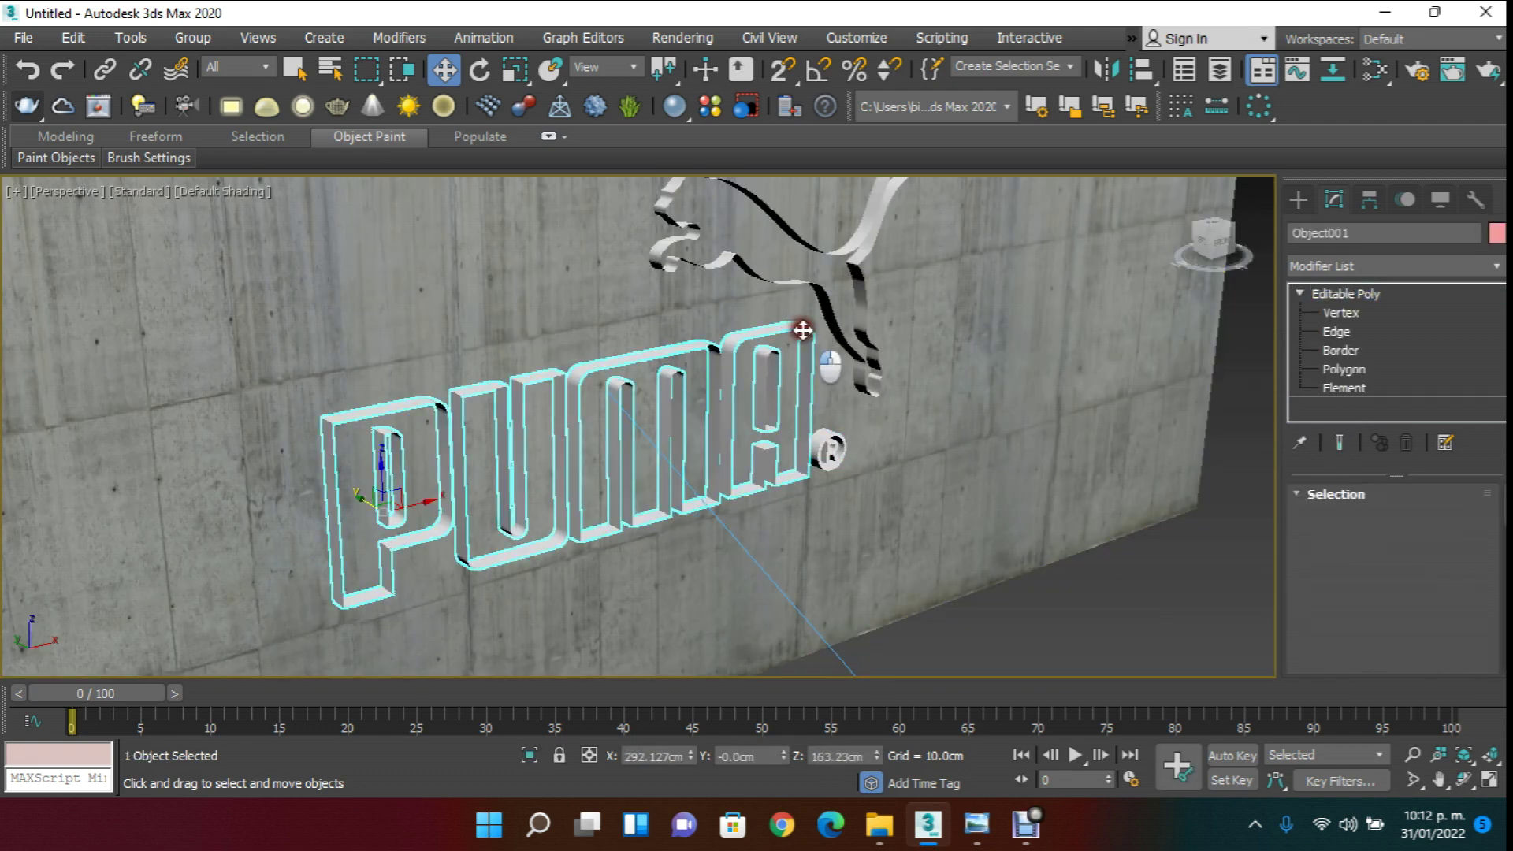
pyautogui.scroll(5, 802, 330)
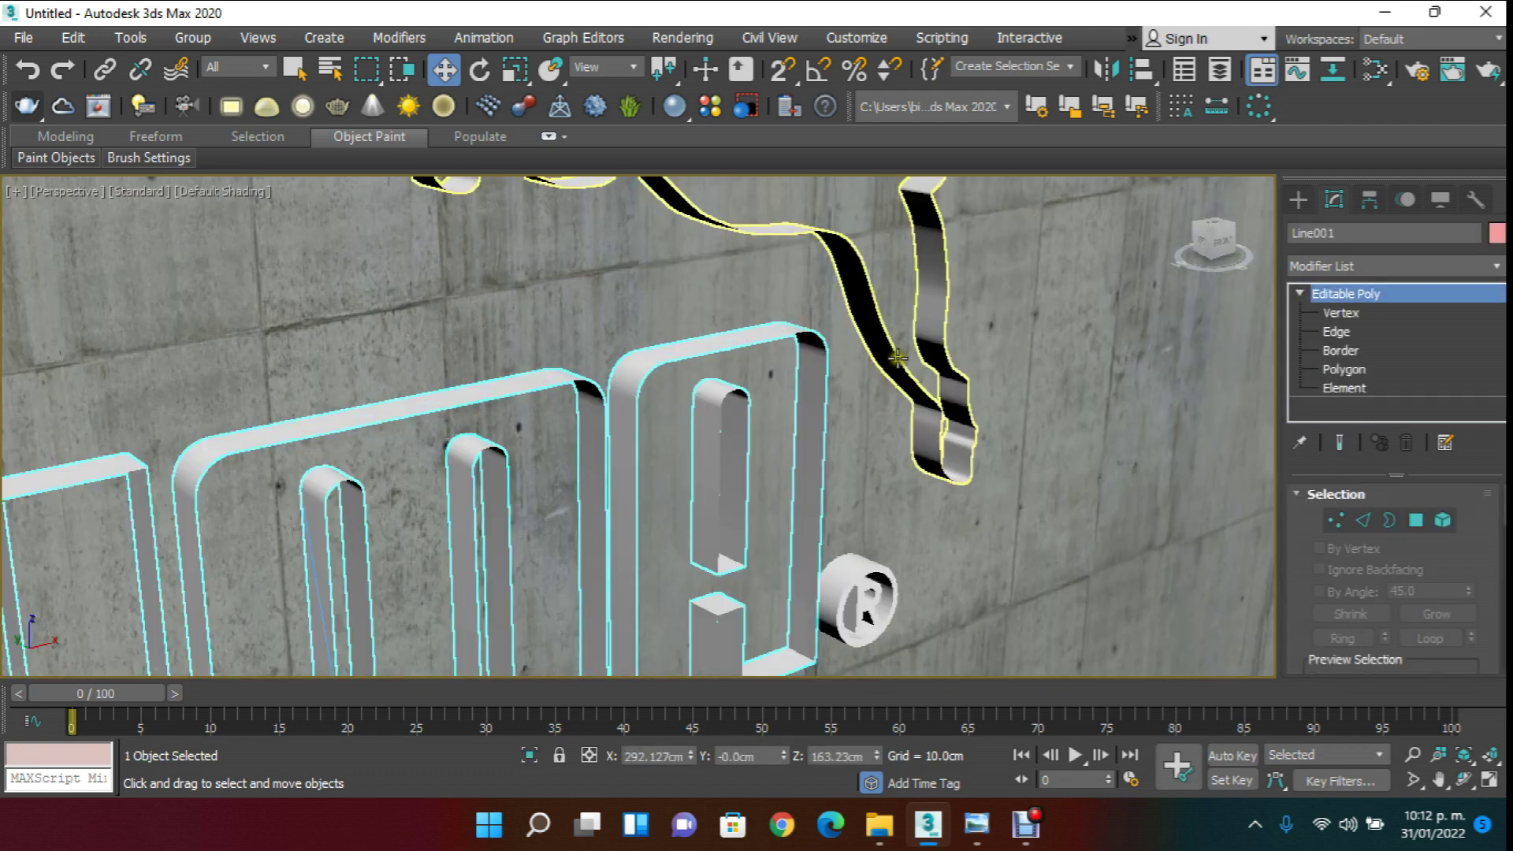
pyautogui.click(1364, 258)
pyautogui.write('sh')
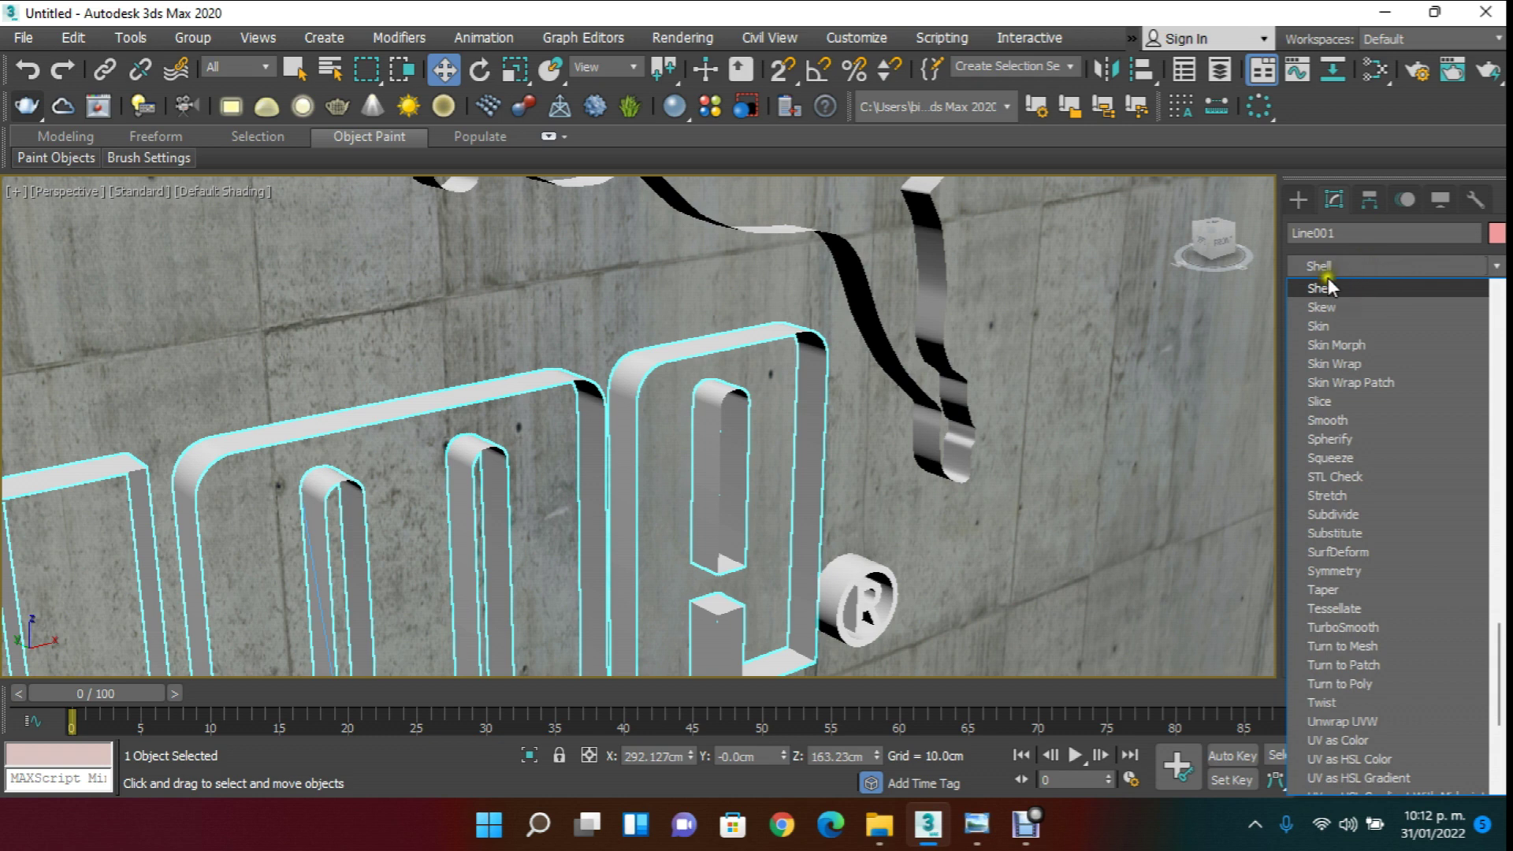
pyautogui.click(1327, 289)
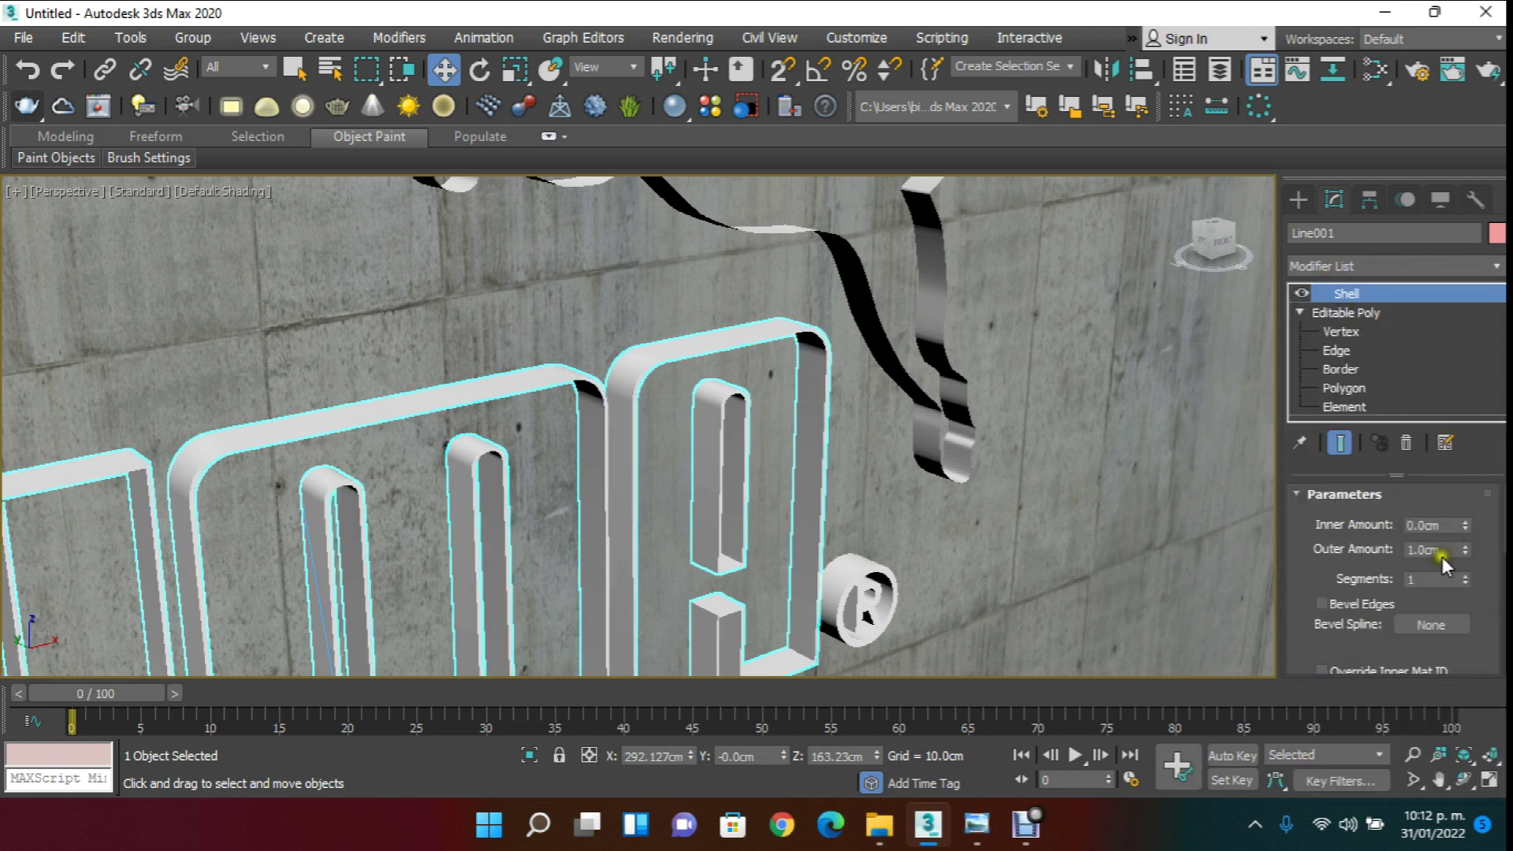
# - Add a Shell modifier with a 1.0 cm outer amount to the hollow leaping puma outline
pyautogui.click(943, 258)
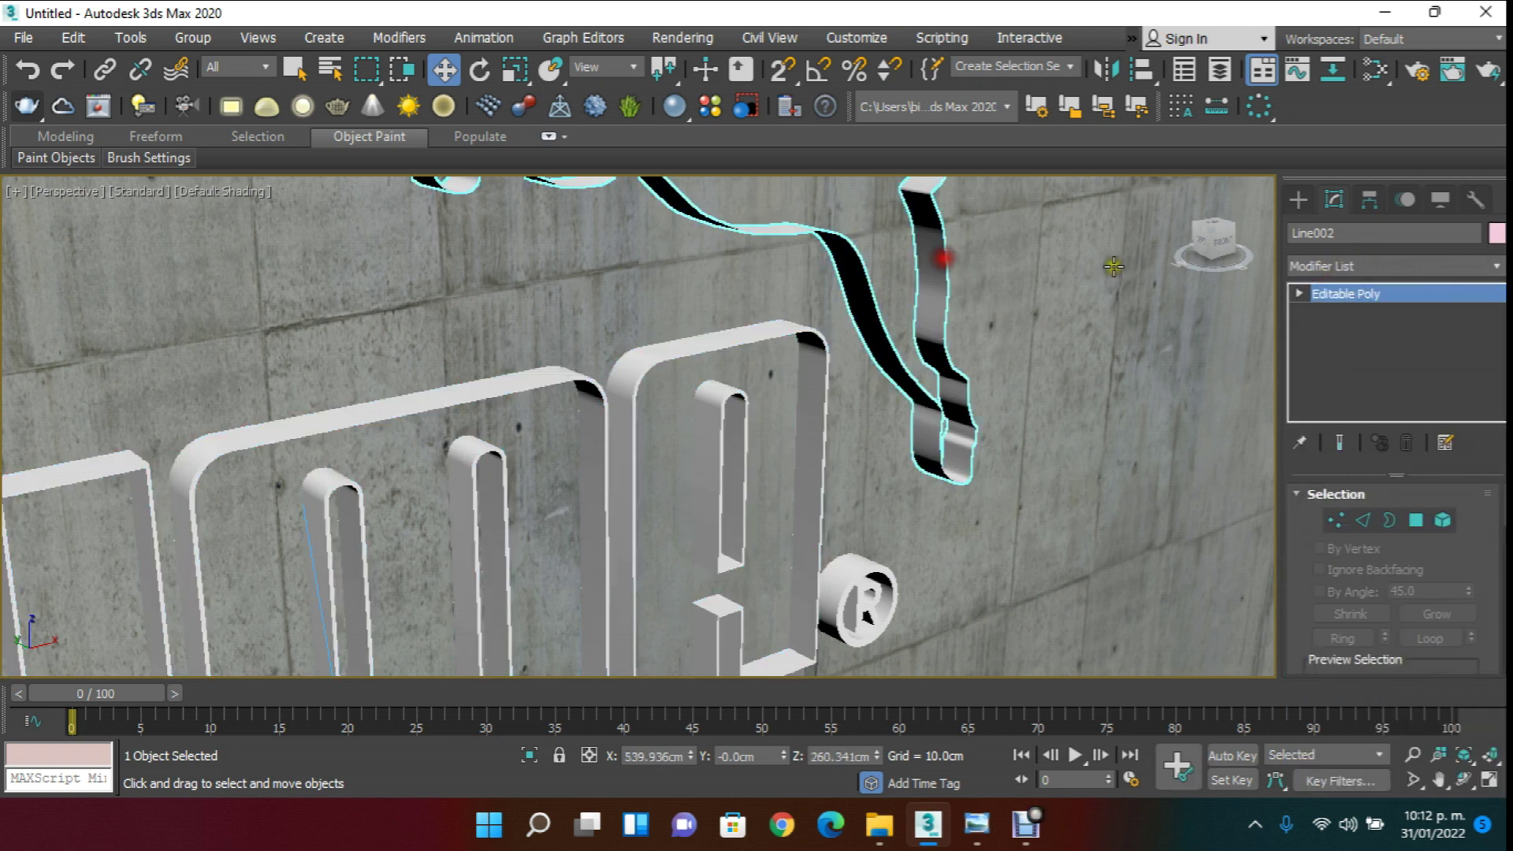
pyautogui.click(1443, 263)
pyautogui.write('sh')
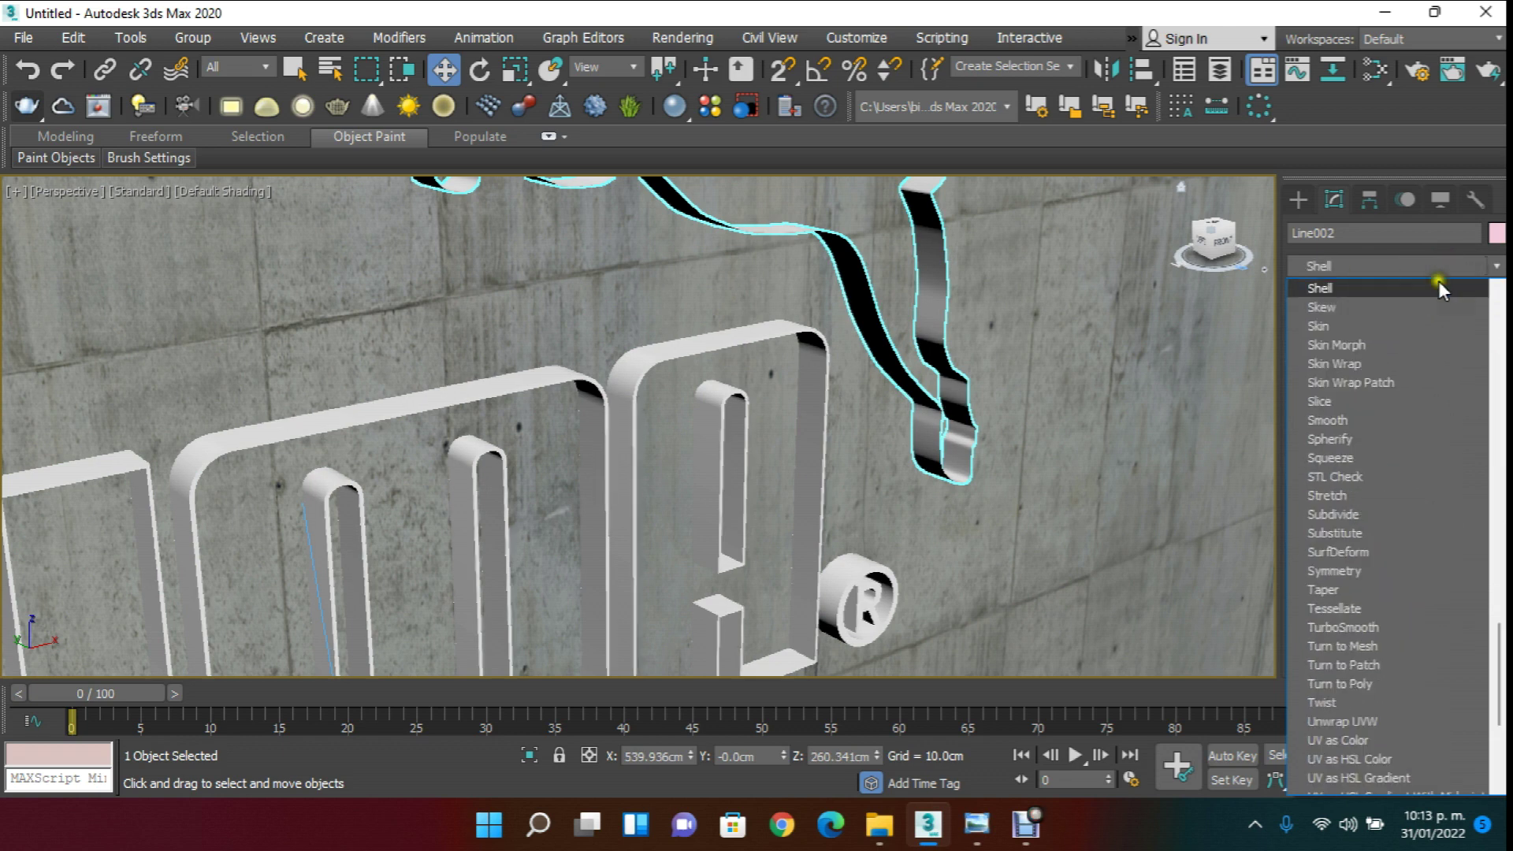
pyautogui.click(1326, 288)
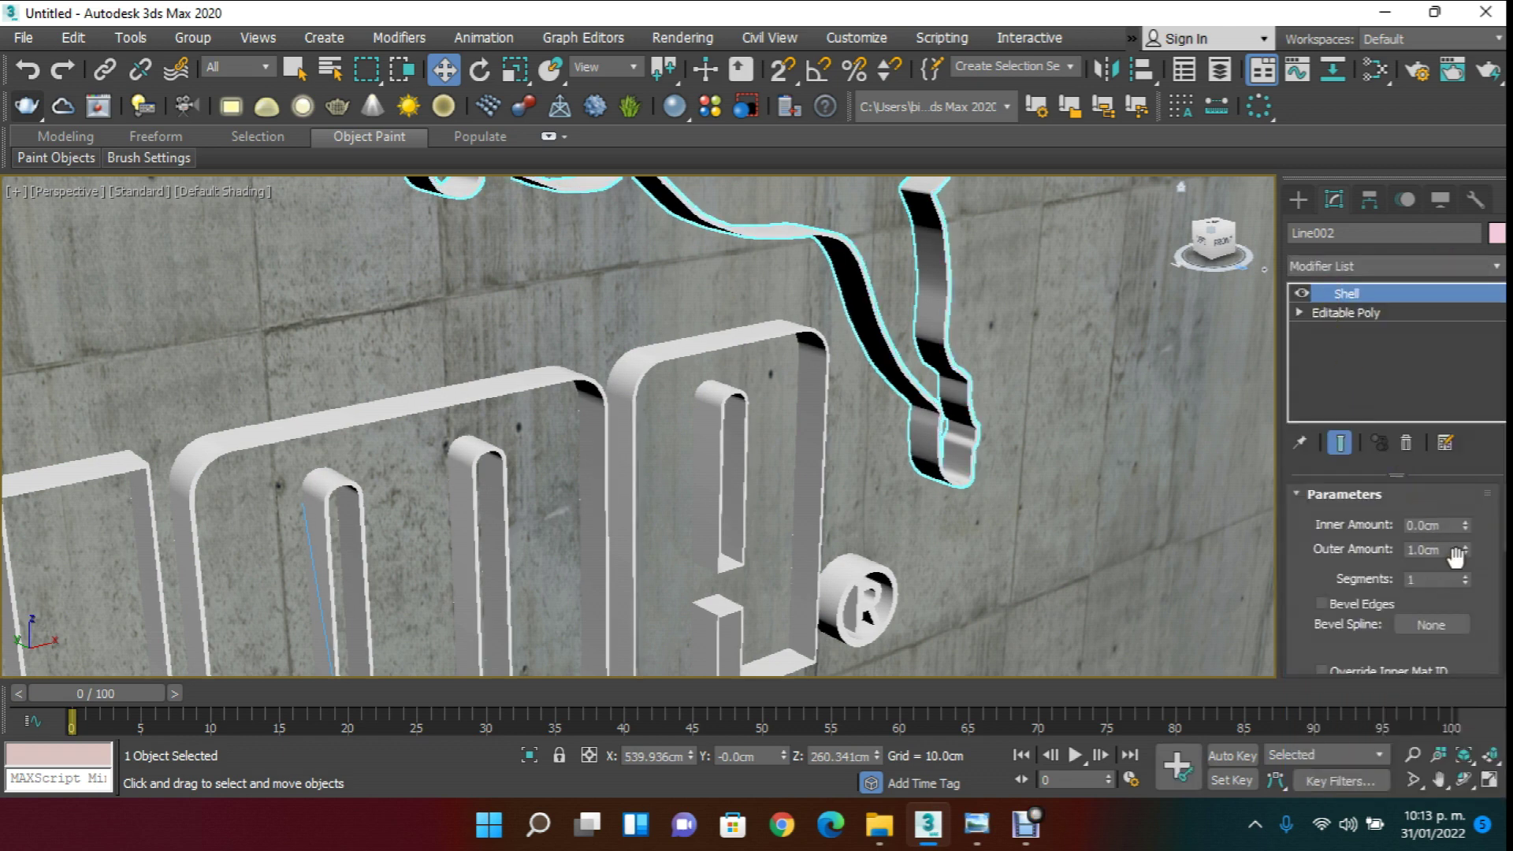
pyautogui.click(1213, 238)
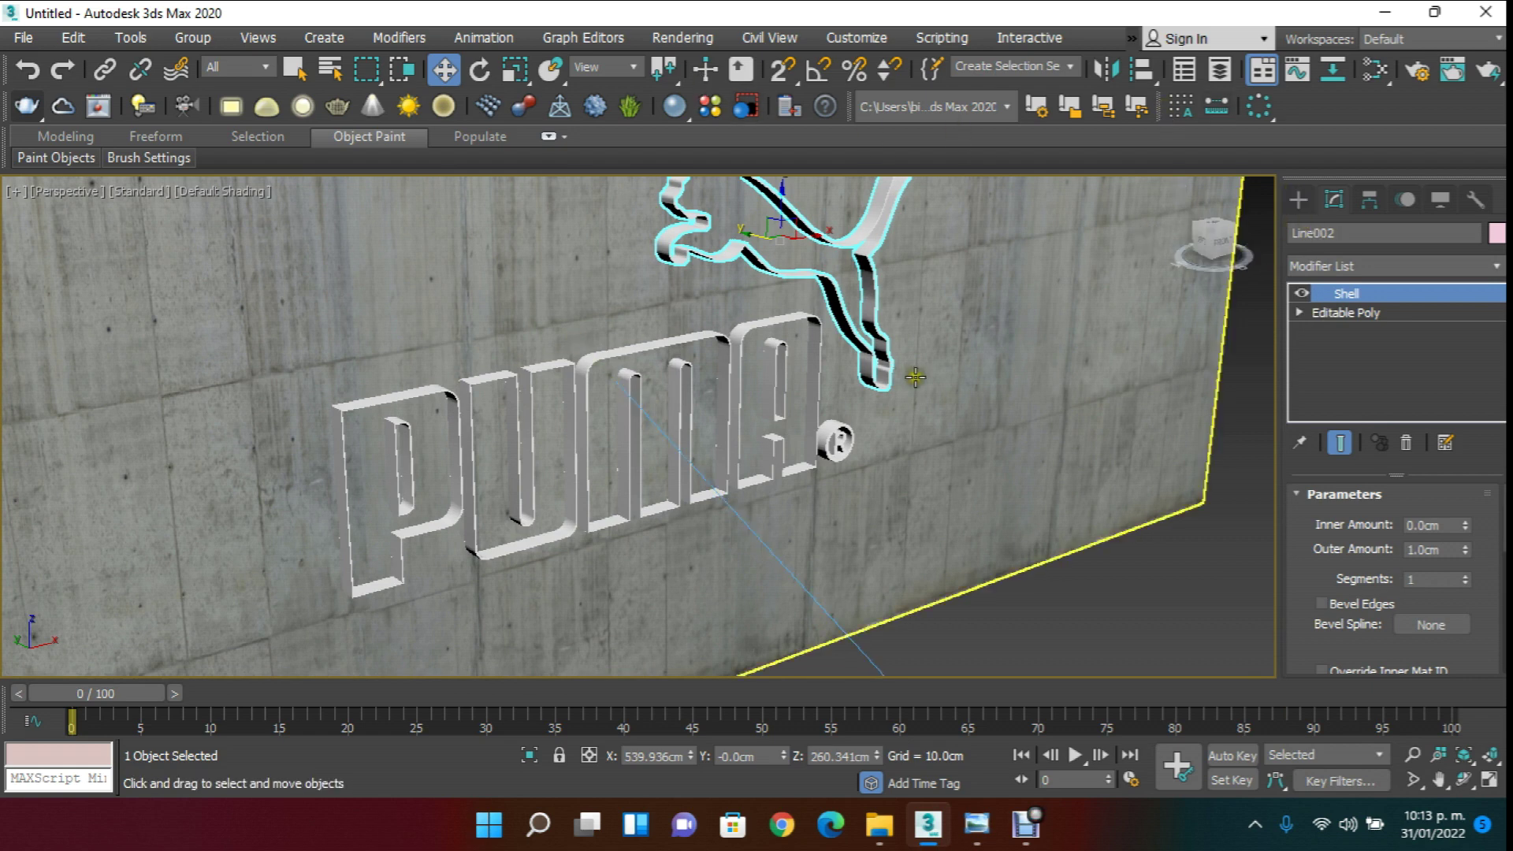
# - Unhide all objects and select the solid red logo group, undoing any accidental move of it
pyautogui.rightClick(1123, 465)
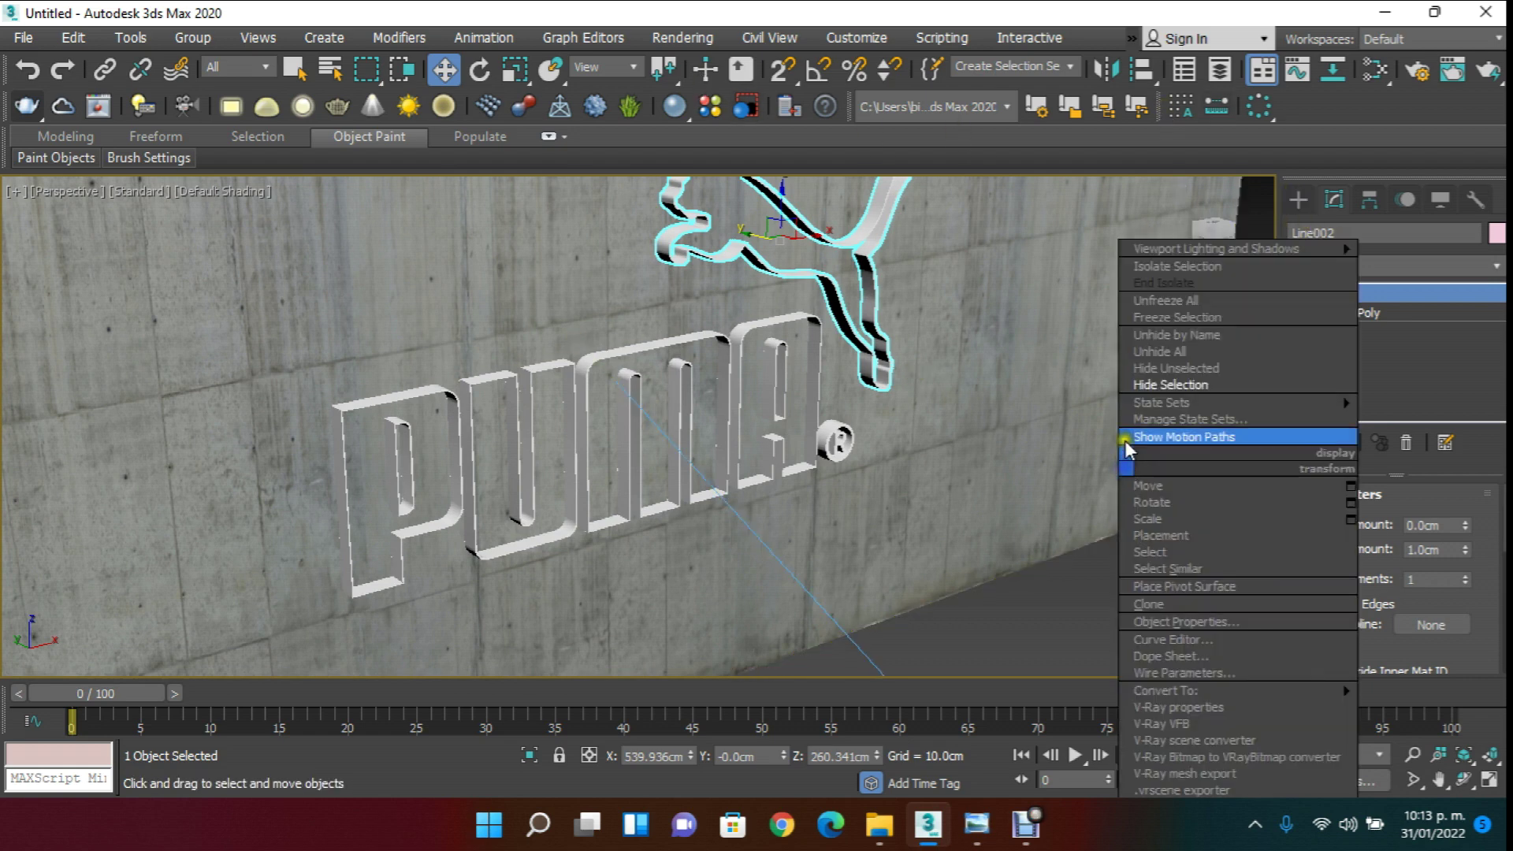
pyautogui.click(1179, 353)
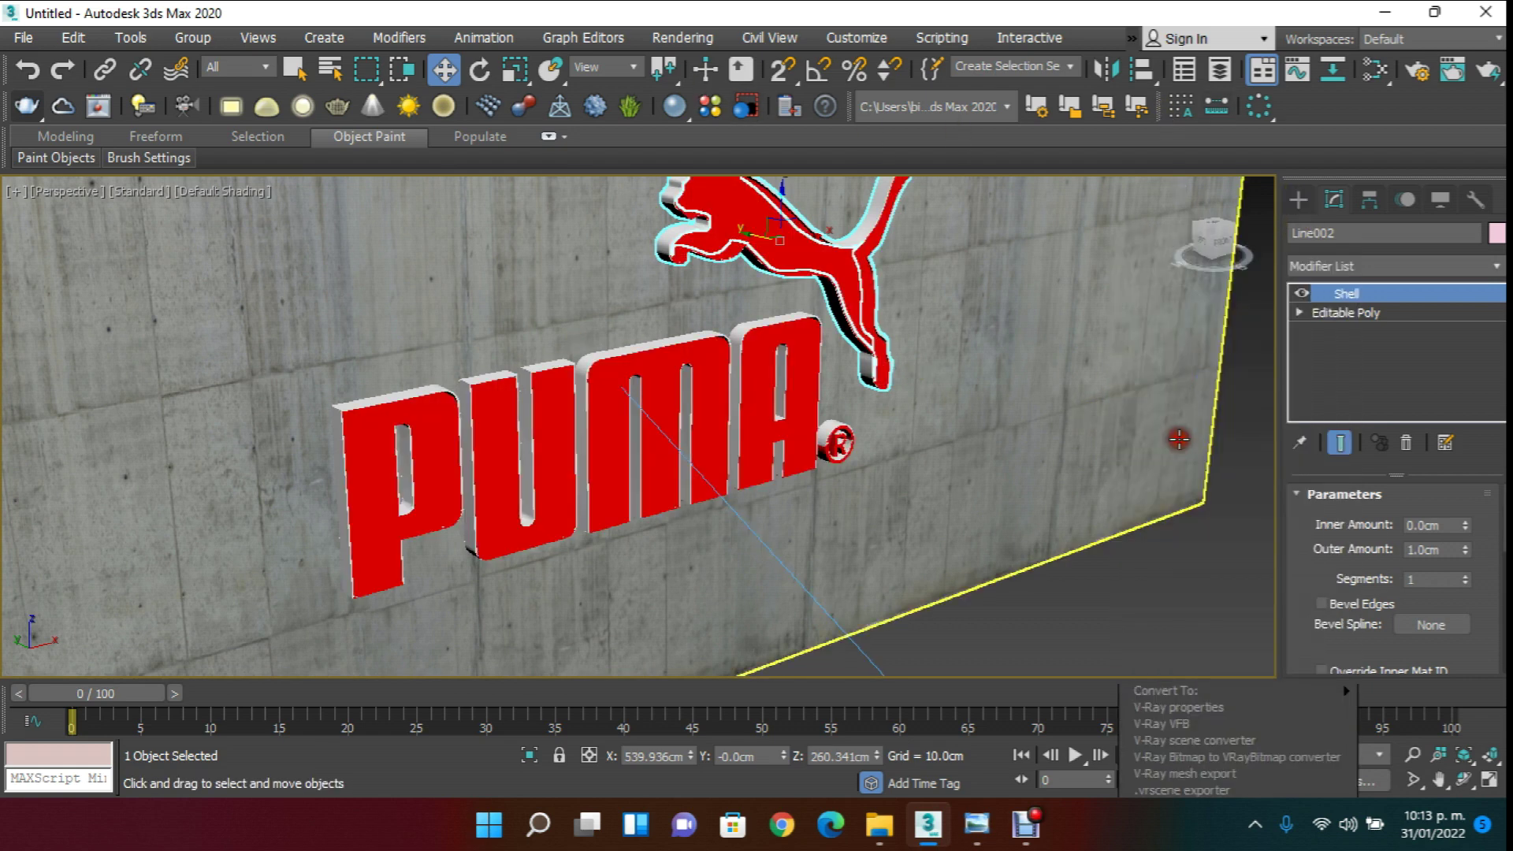
pyautogui.click(712, 389)
pyautogui.scroll(-3, 712, 389)
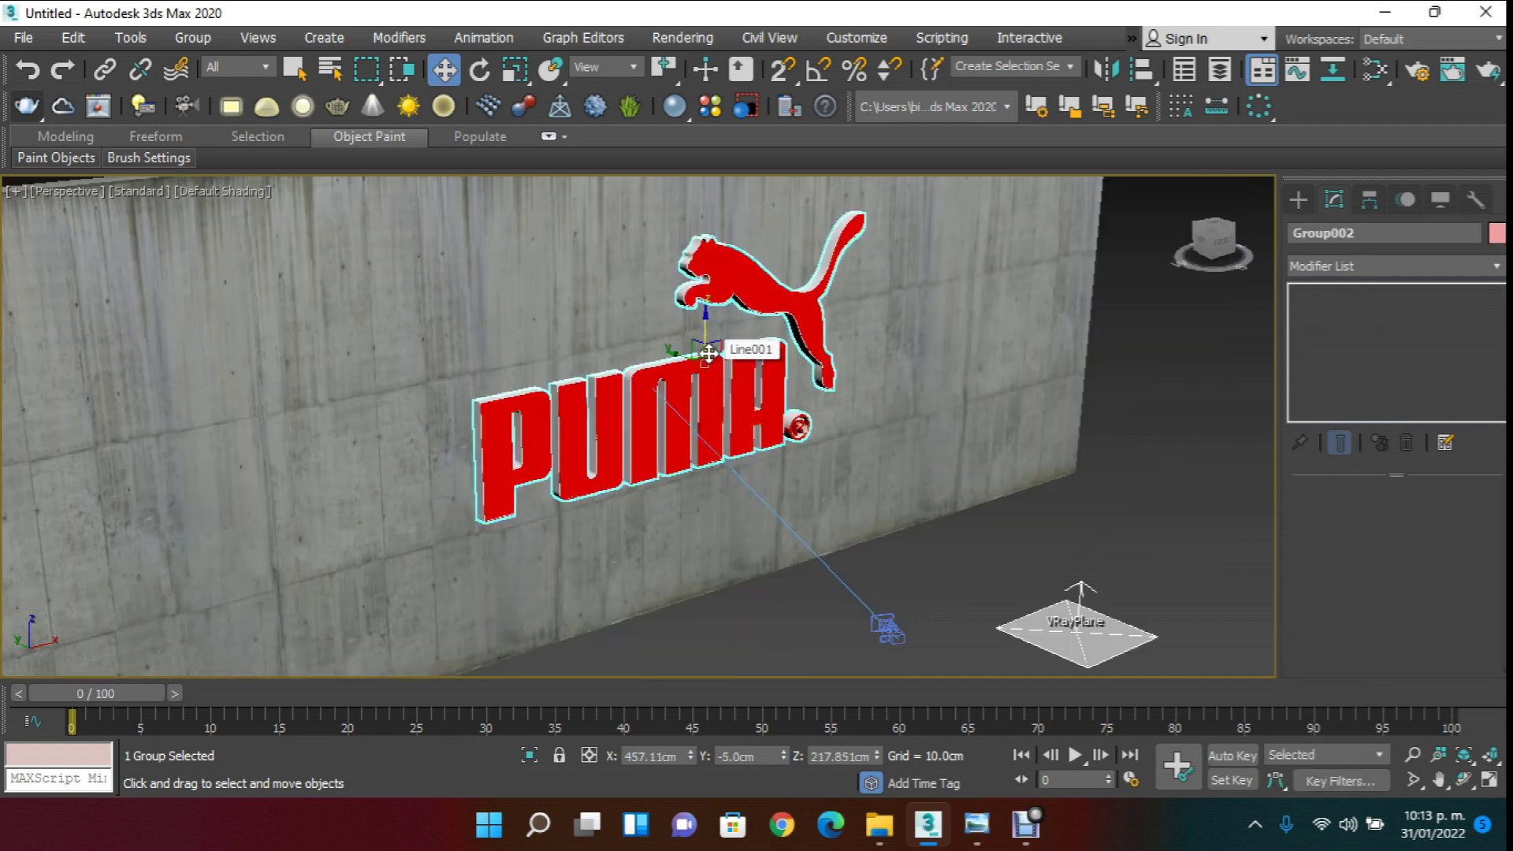
pyautogui.scroll(4, 708, 354)
pyautogui.moveTo(758, 328); pyautogui.dragTo(990, 395)
pyautogui.hotkey('ctrl', 'z')
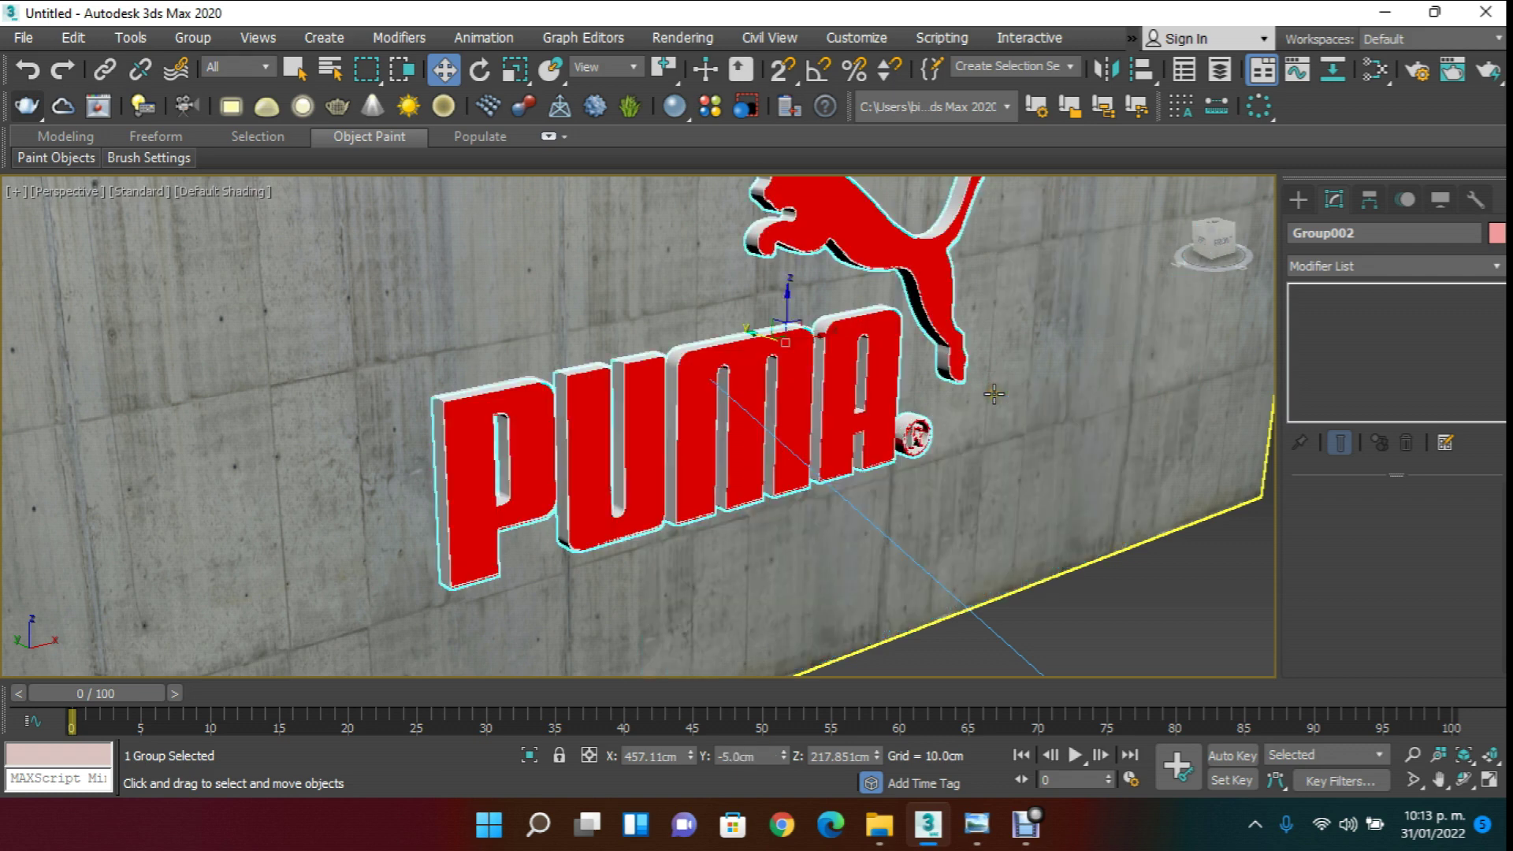
# - Move the solid logo group up about 1.1 cm in the Front view to align it with the shelled outlines
pyautogui.keyDown('alt'); pyautogui.moveTo(861, 426); pyautogui.dragTo(933, 418, button='middle'); pyautogui.keyUp('alt')
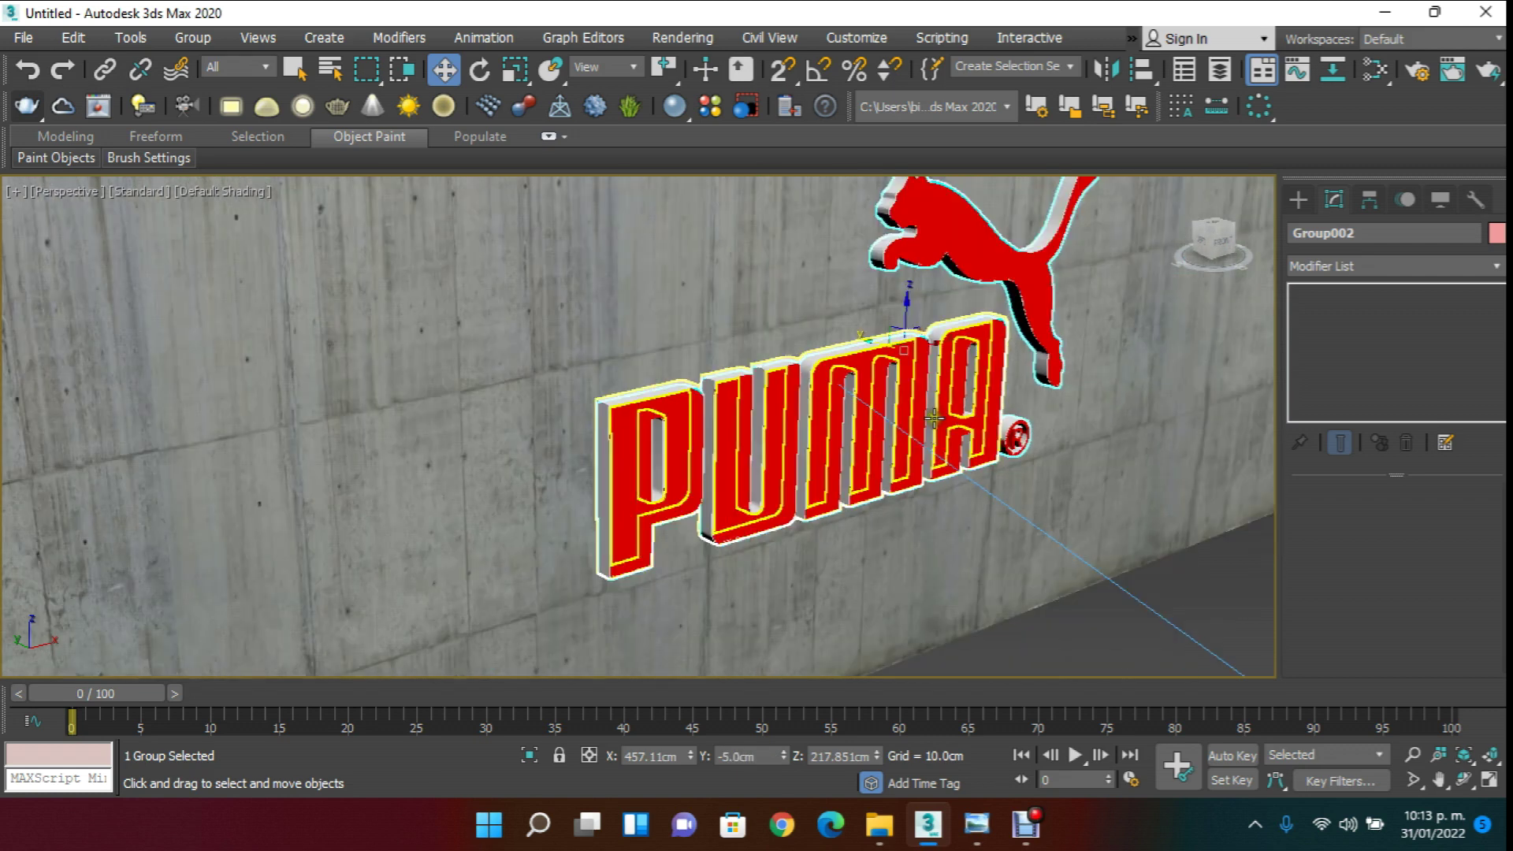
pyautogui.press('f')
pyautogui.scroll(6, 551, 394)
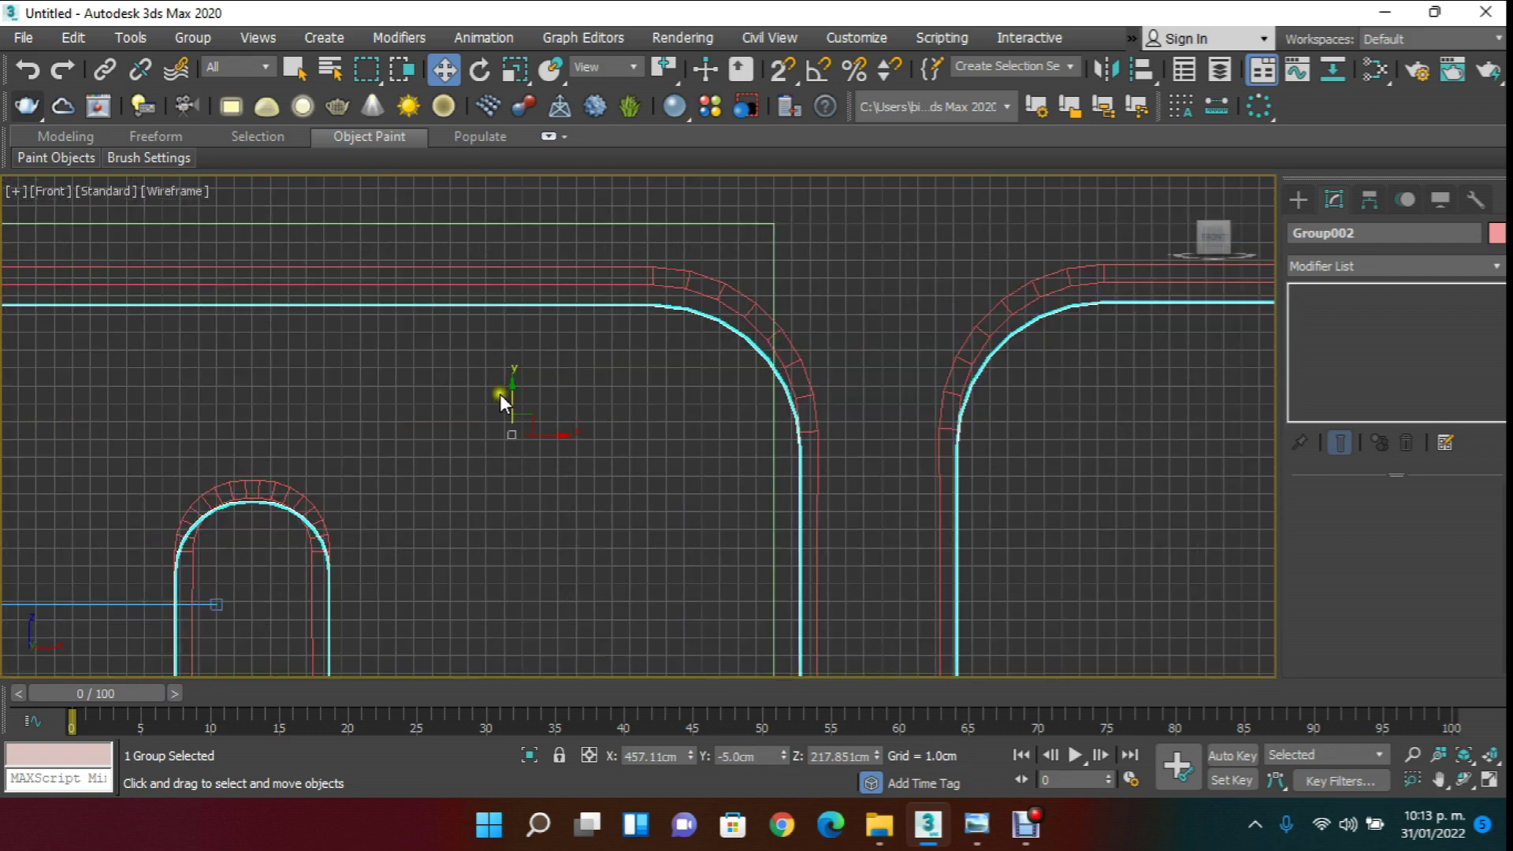
pyautogui.moveTo(514, 393); pyautogui.dragTo(530, 371)
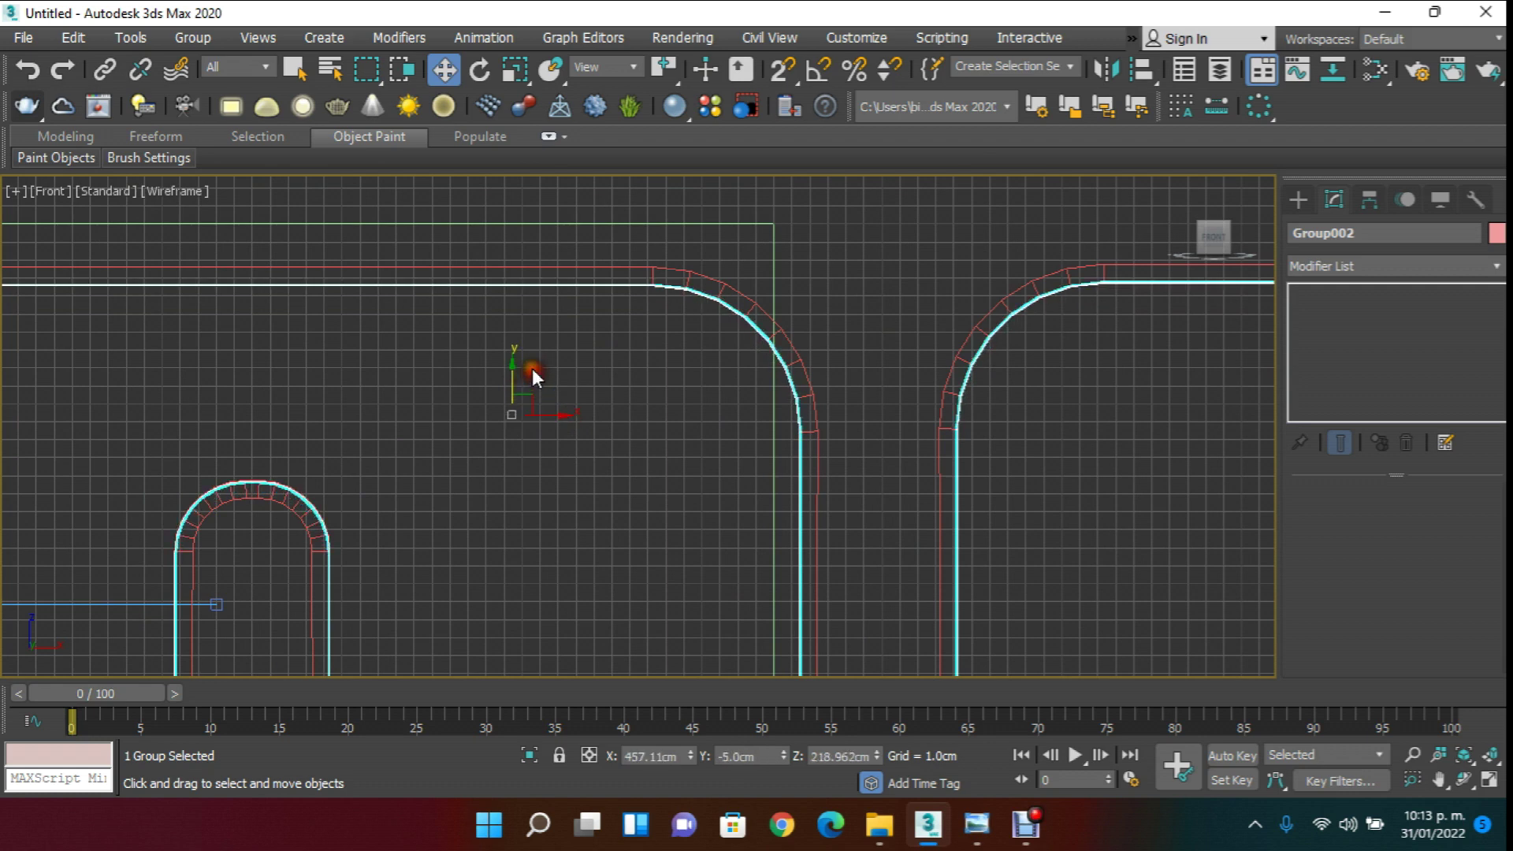
pyautogui.scroll(-5, 525, 371)
pyautogui.scroll(-2, 551, 386)
pyautogui.scroll(5, 581, 399)
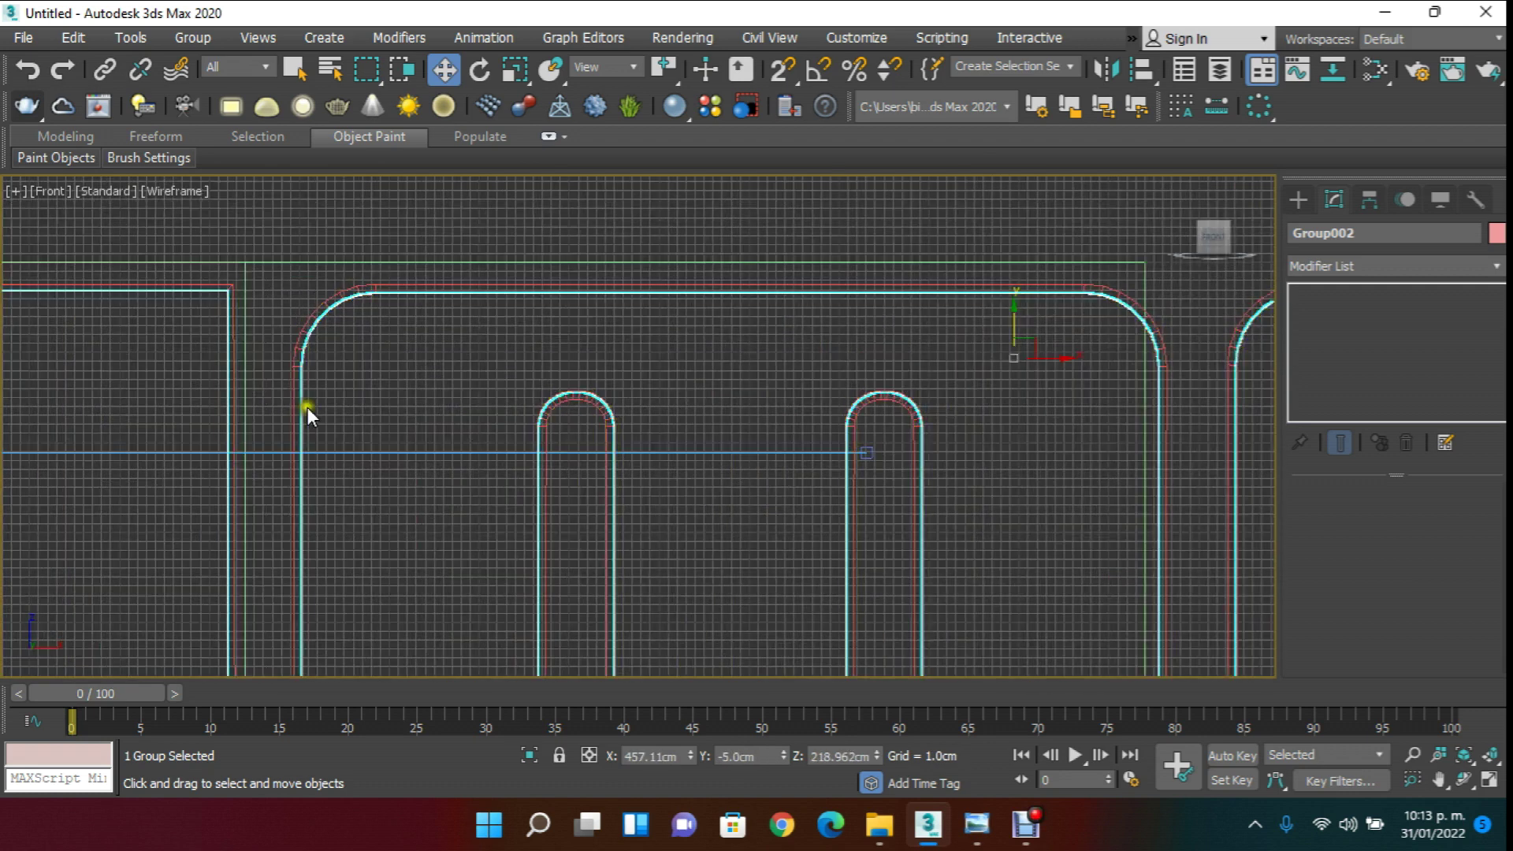
pyautogui.press('p')
pyautogui.press('c')
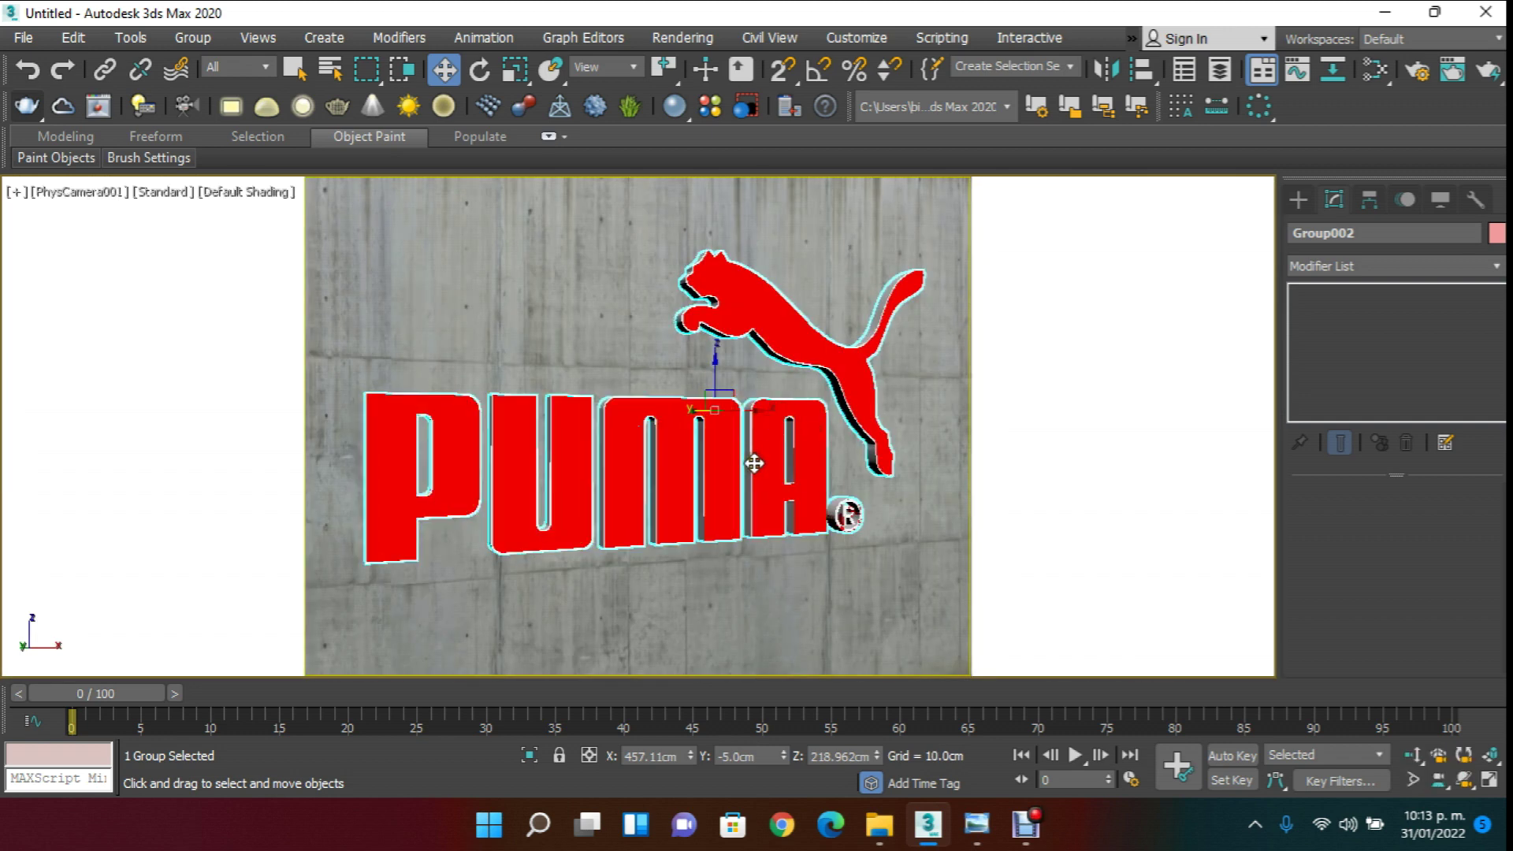
pyautogui.press('p')
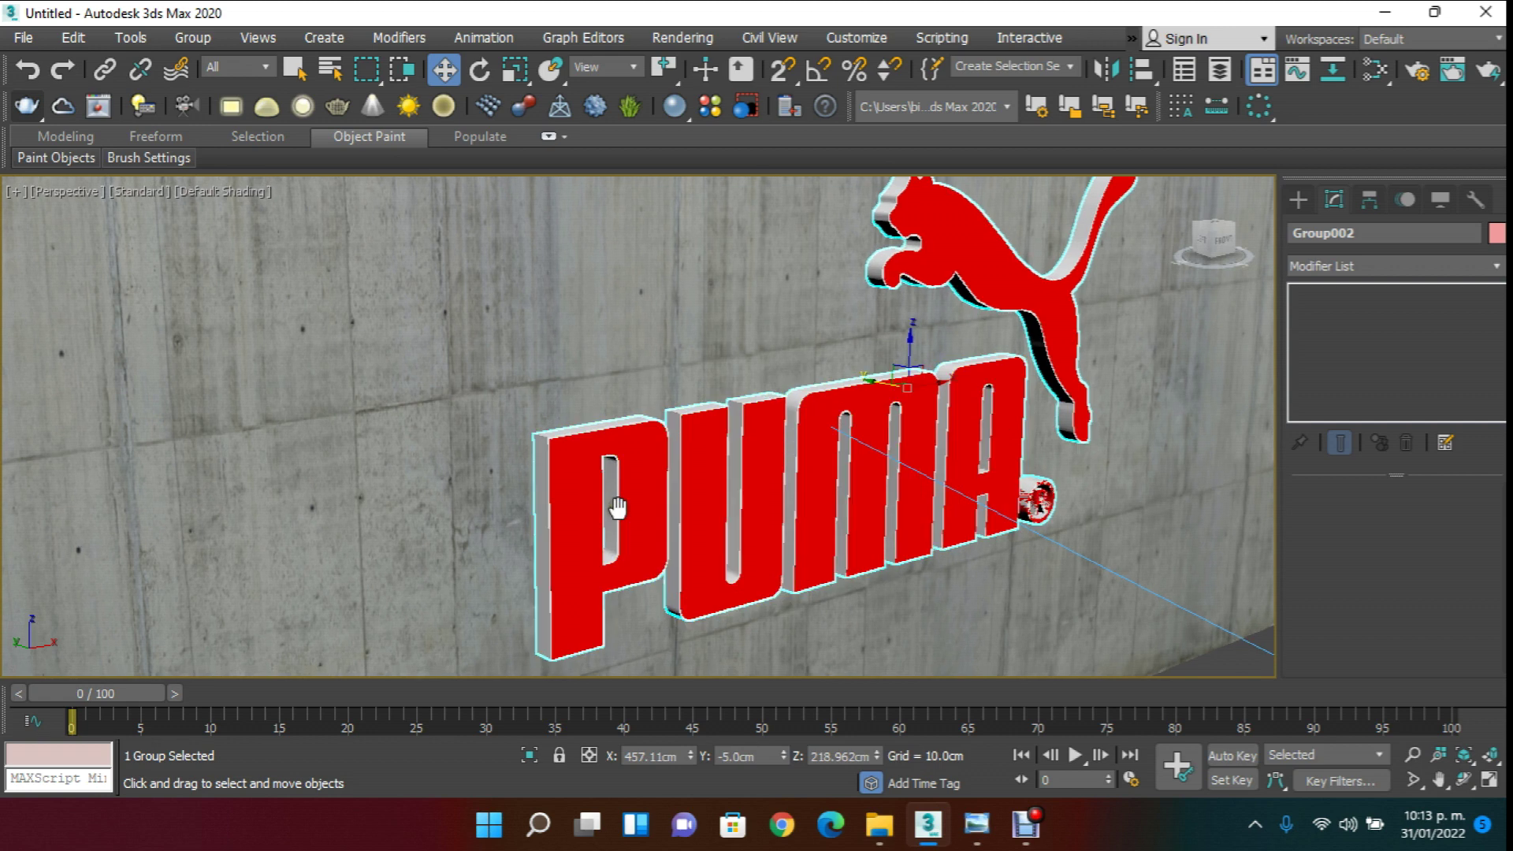
# - Assign the red Material #27 to the shelled PUMA lettering outline
pyautogui.scroll(6, 624, 449)
pyautogui.click(485, 433)
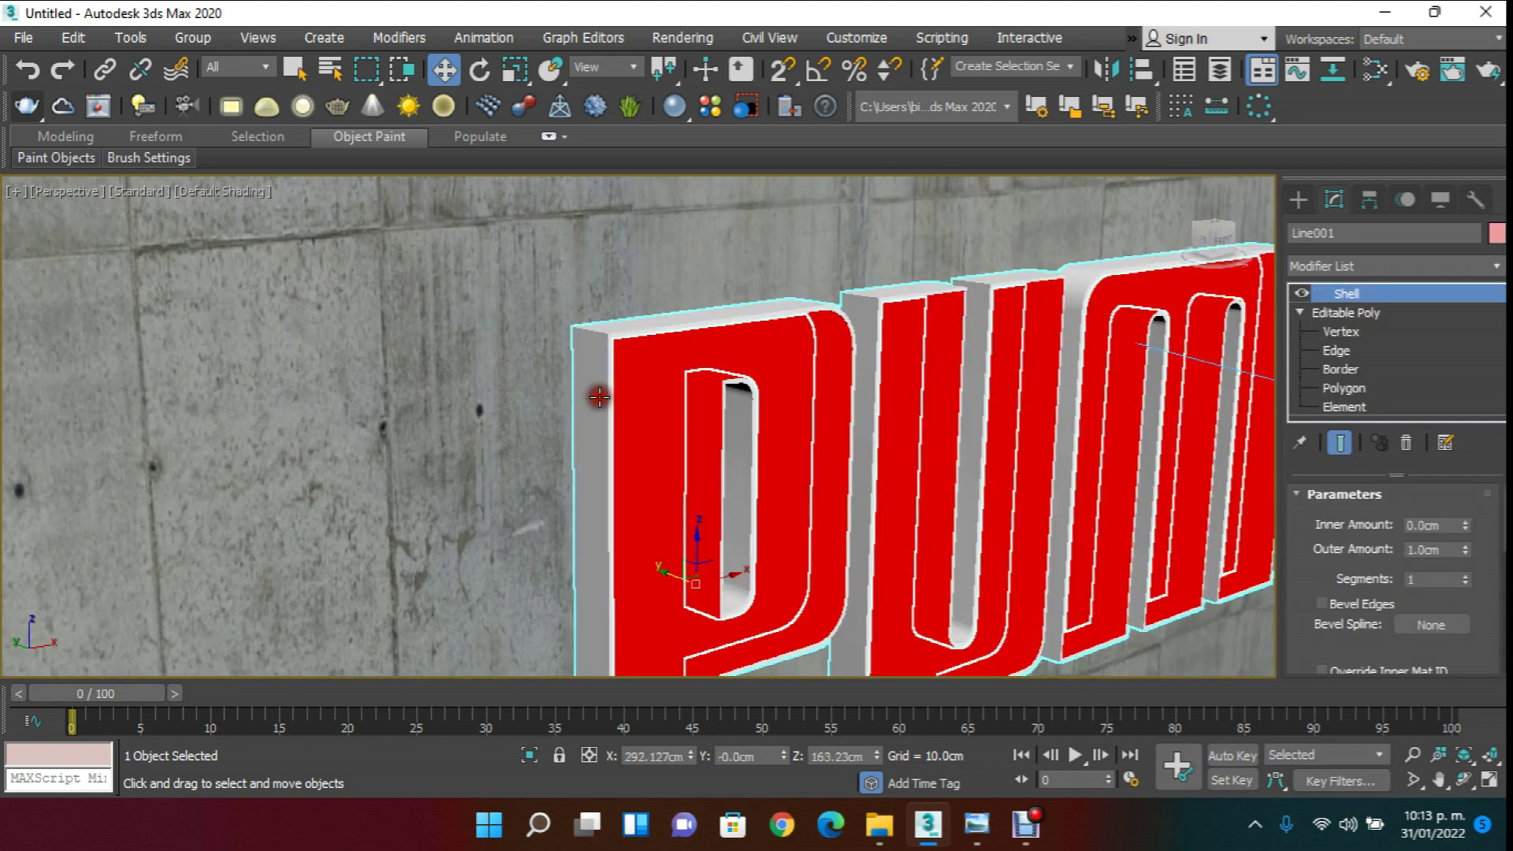
pyautogui.press('m')
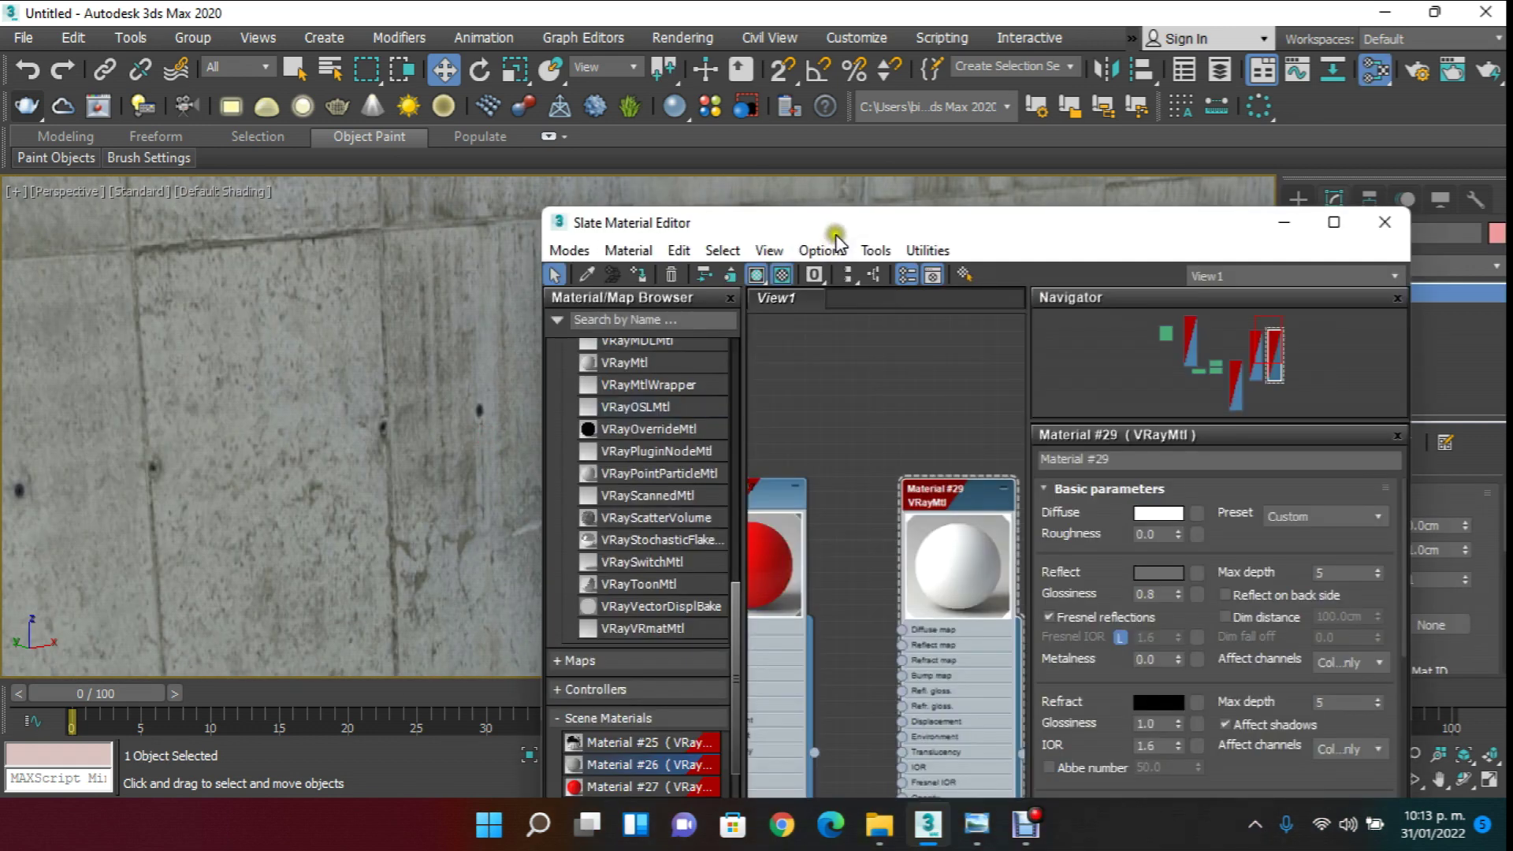
pyautogui.moveTo(807, 457); pyautogui.dragTo(907, 386, button='middle')
pyautogui.moveTo(778, 222); pyautogui.dragTo(1127, 187)
# - Assign the glossy white Material #29 to the solid logo group
pyautogui.click(770, 373)
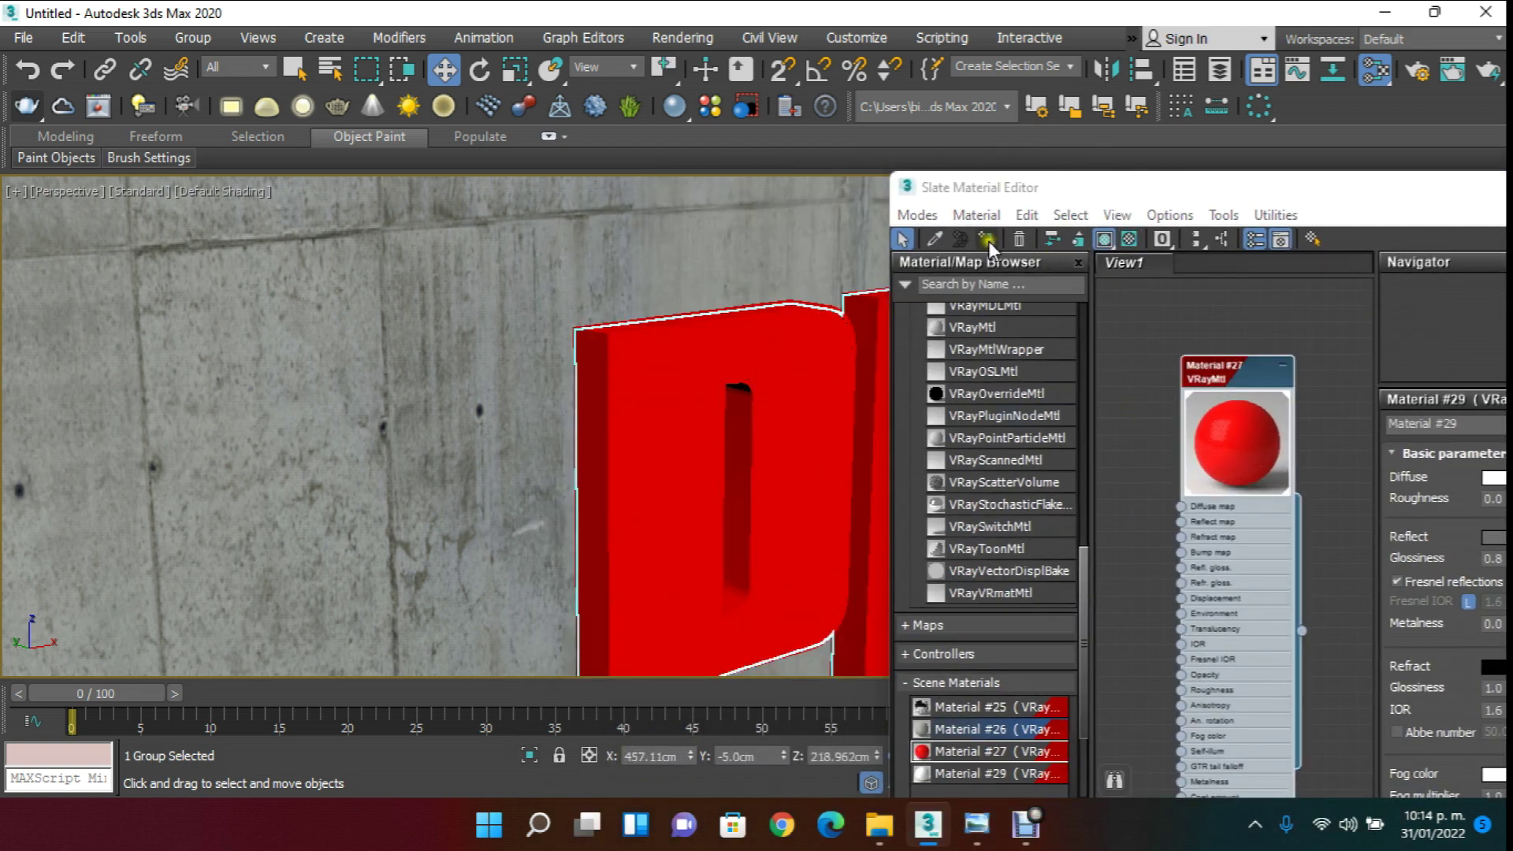
pyautogui.moveTo(1271, 331); pyautogui.dragTo(1075, 361, button='middle')
pyautogui.click(1250, 405)
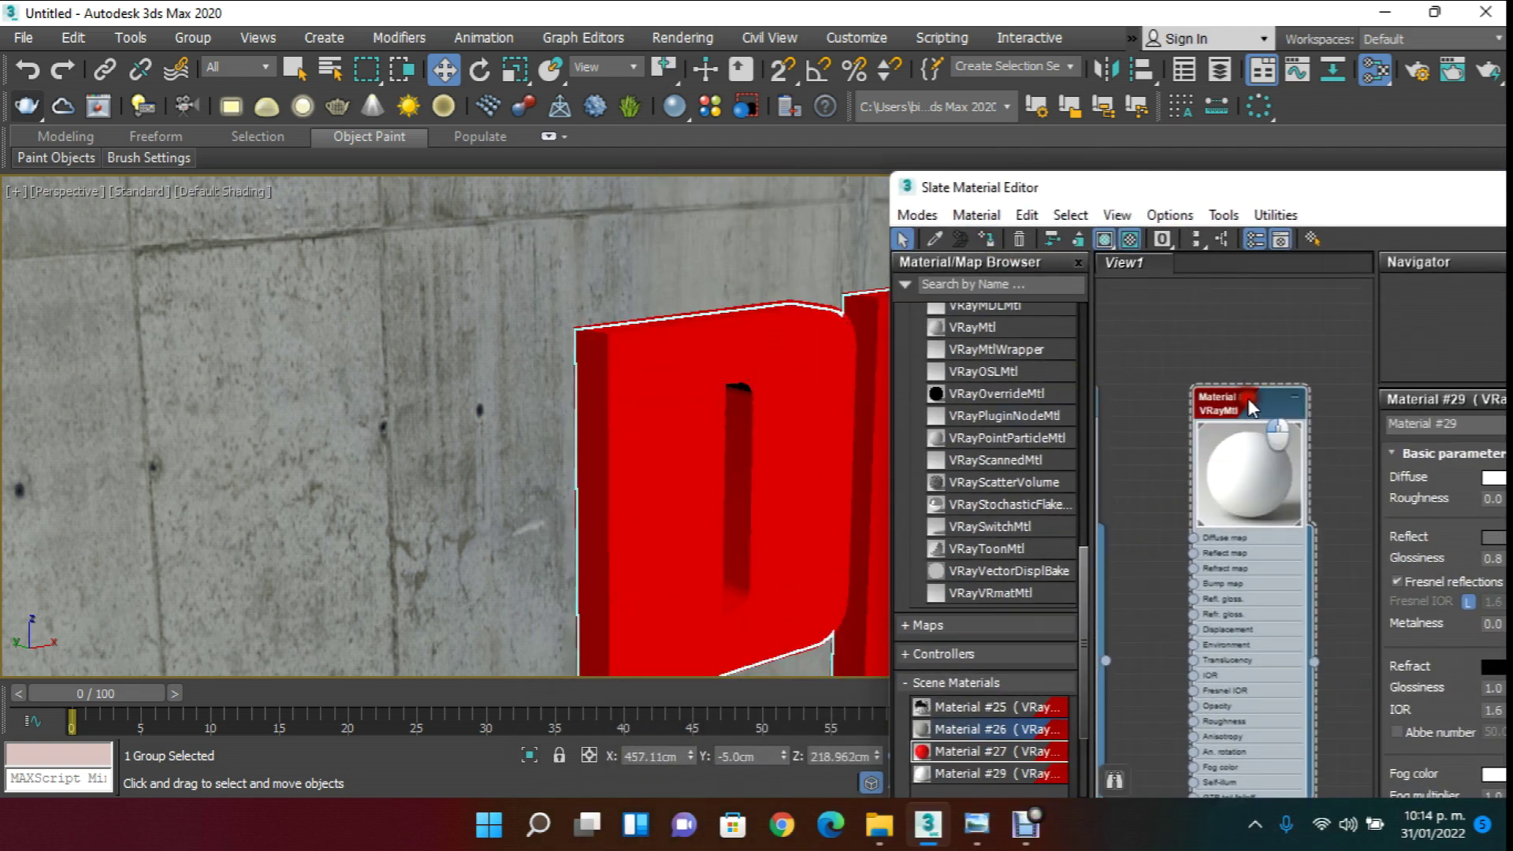
pyautogui.click(983, 239)
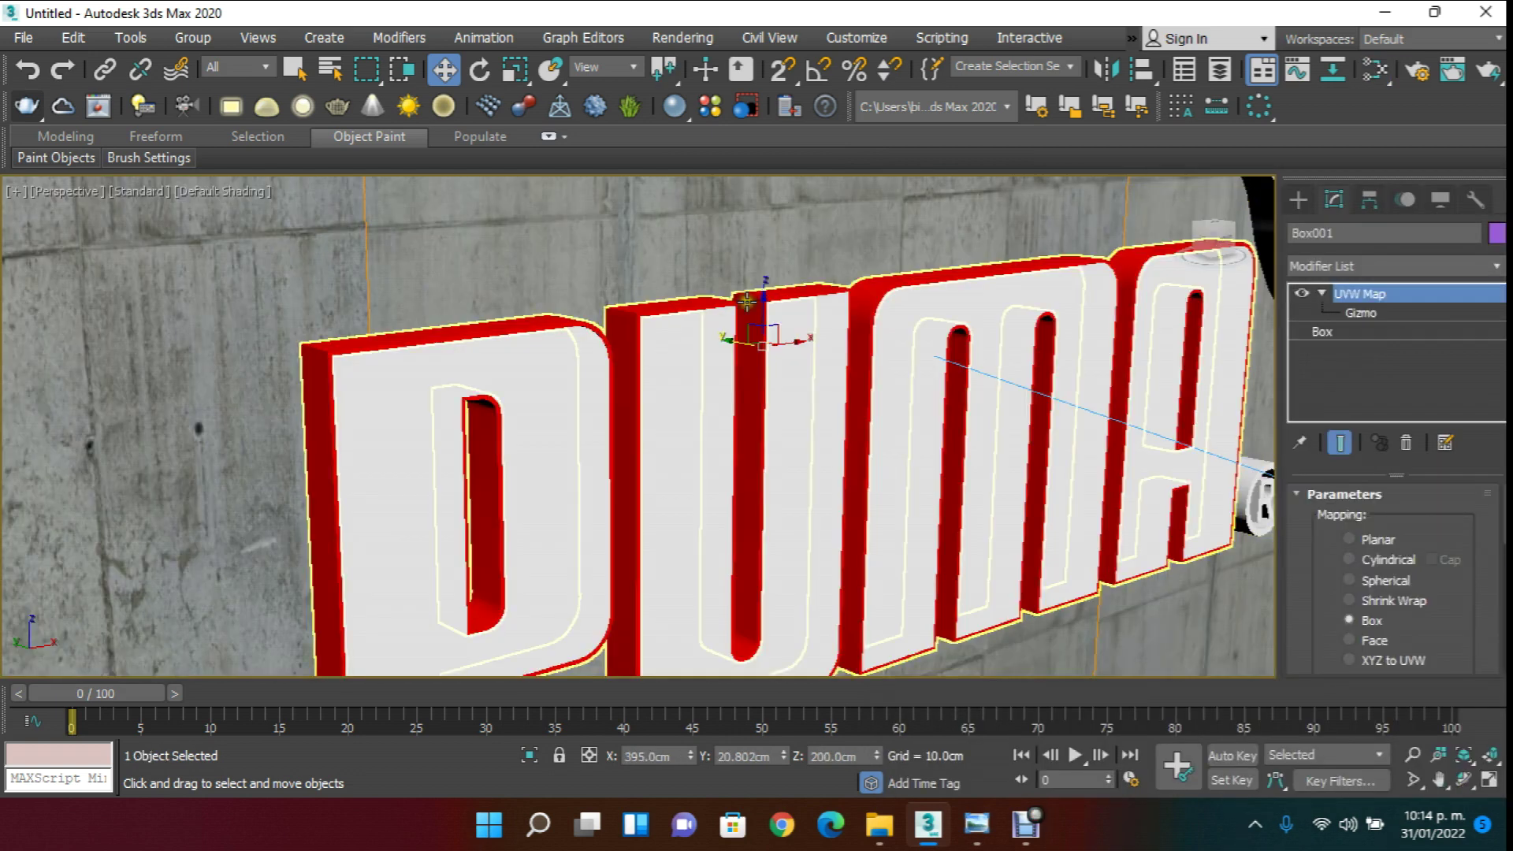
# - Render the white sign with red sides in V-Ray from the PhysCamera001 view
pyautogui.scroll(-5, 796, 286)
pyautogui.scroll(6, 785, 217)
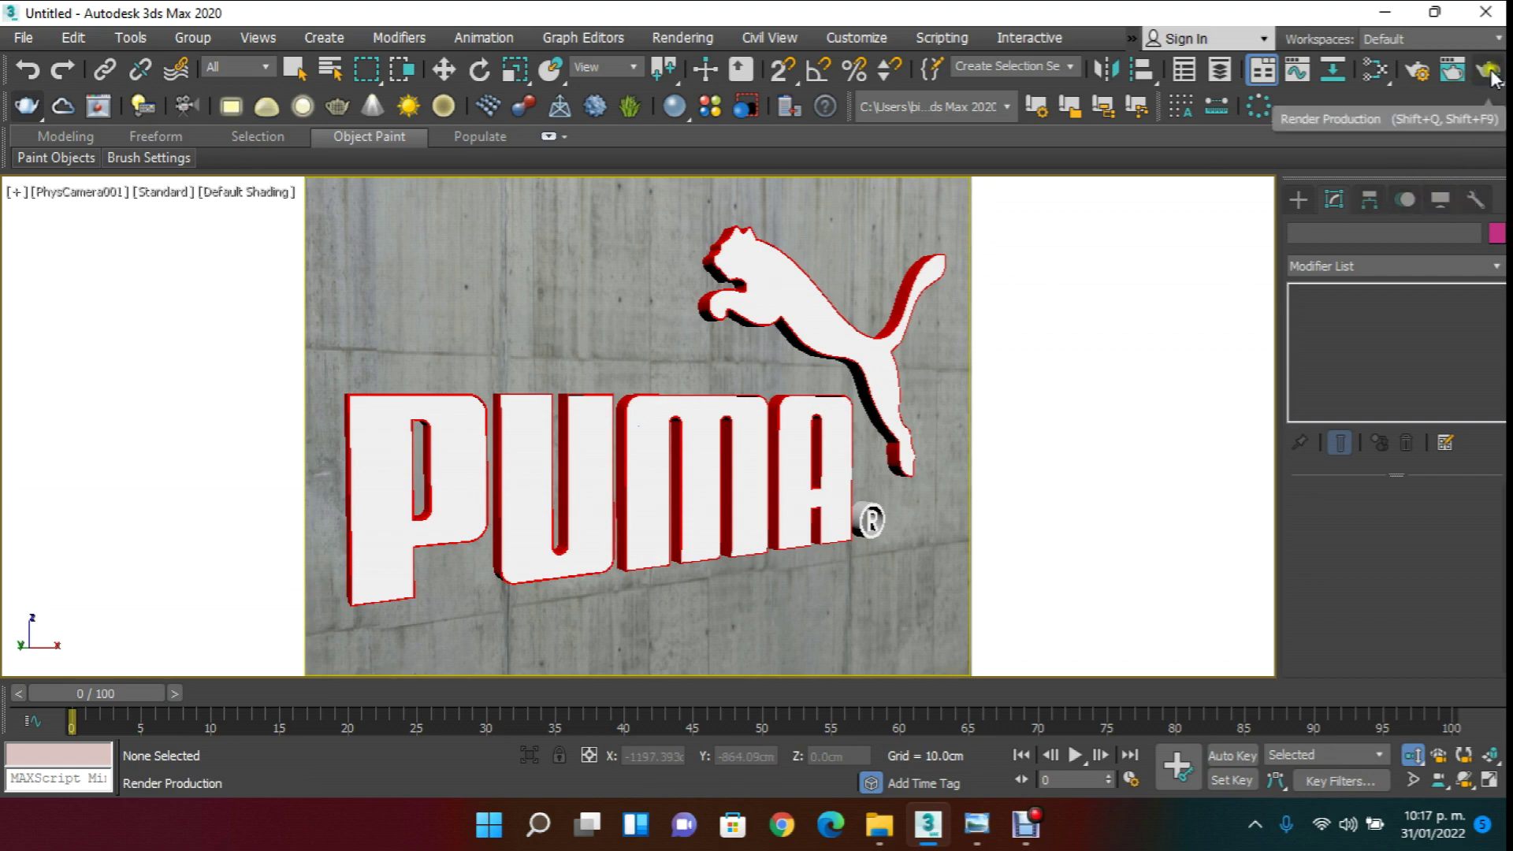
pyautogui.hotkey('shift', 'q')
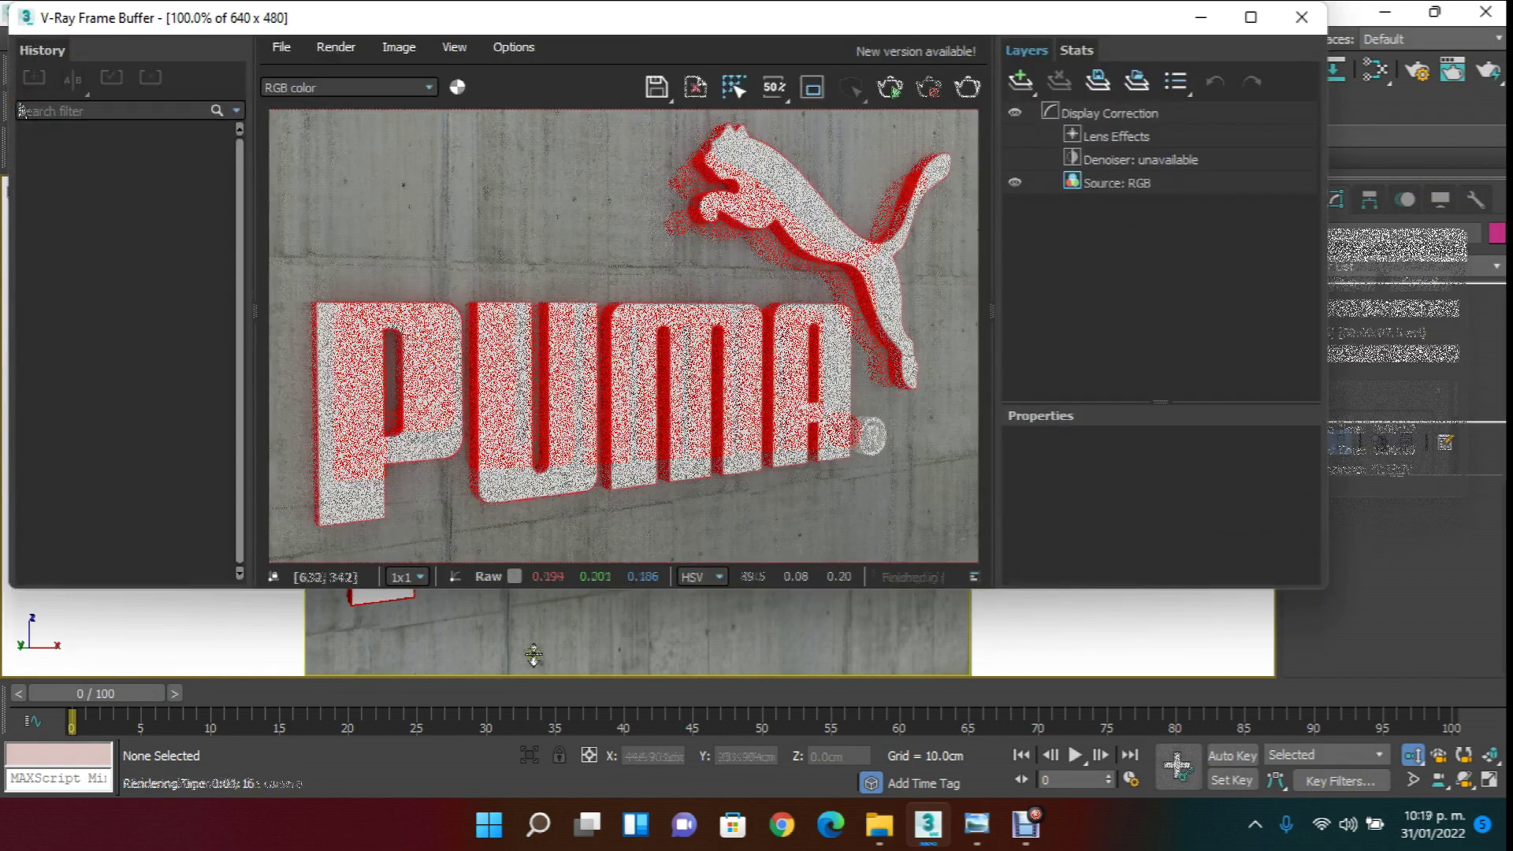
# - Save the finished V-Ray render and display the Perspective view in Default Shading
pyautogui.click(654, 87)
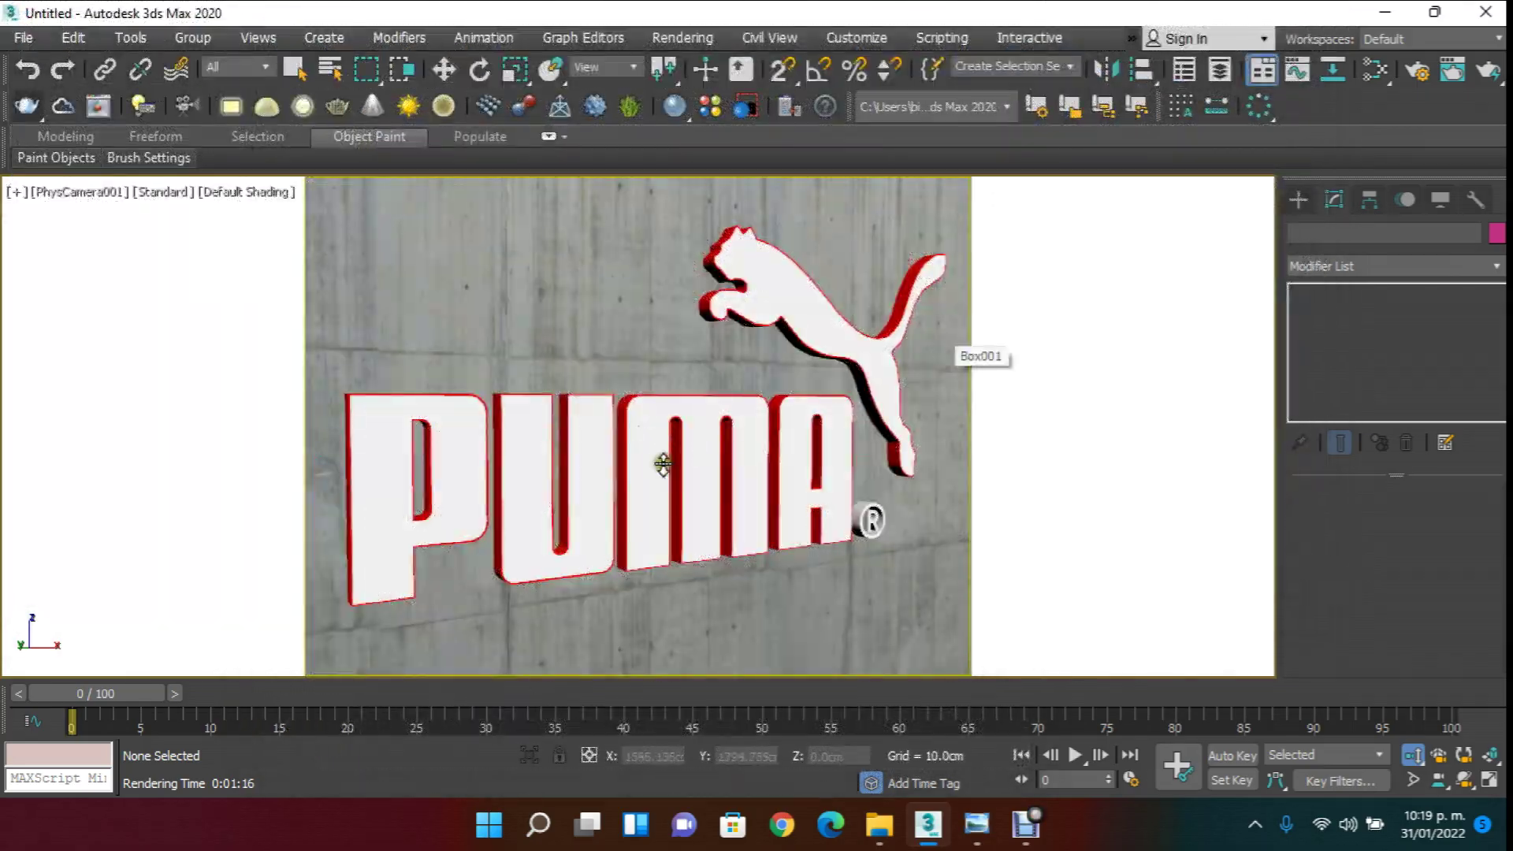
pyautogui.press('p')
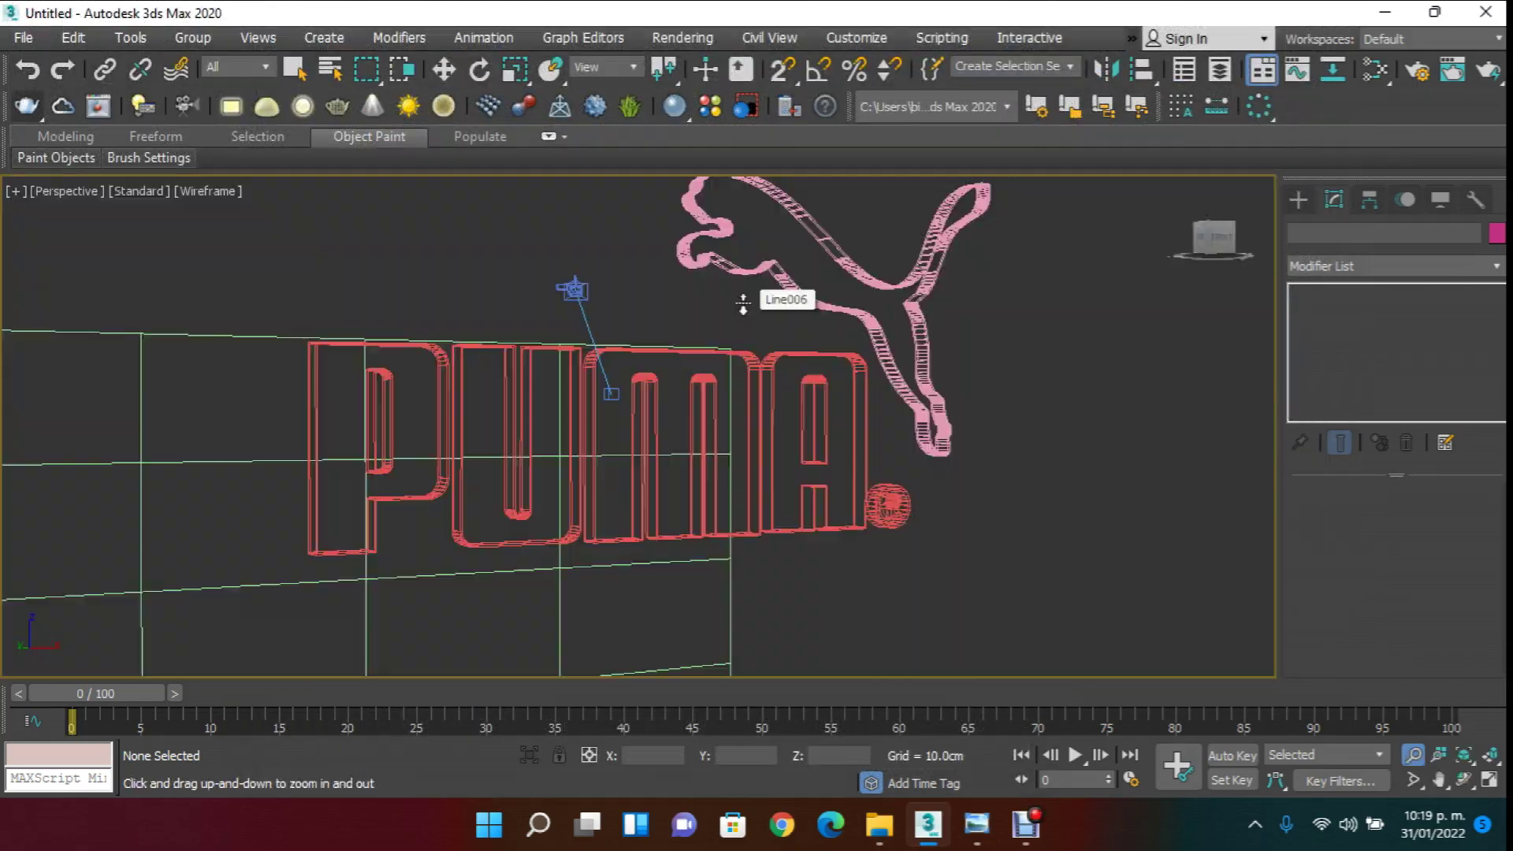
pyautogui.click(443, 70)
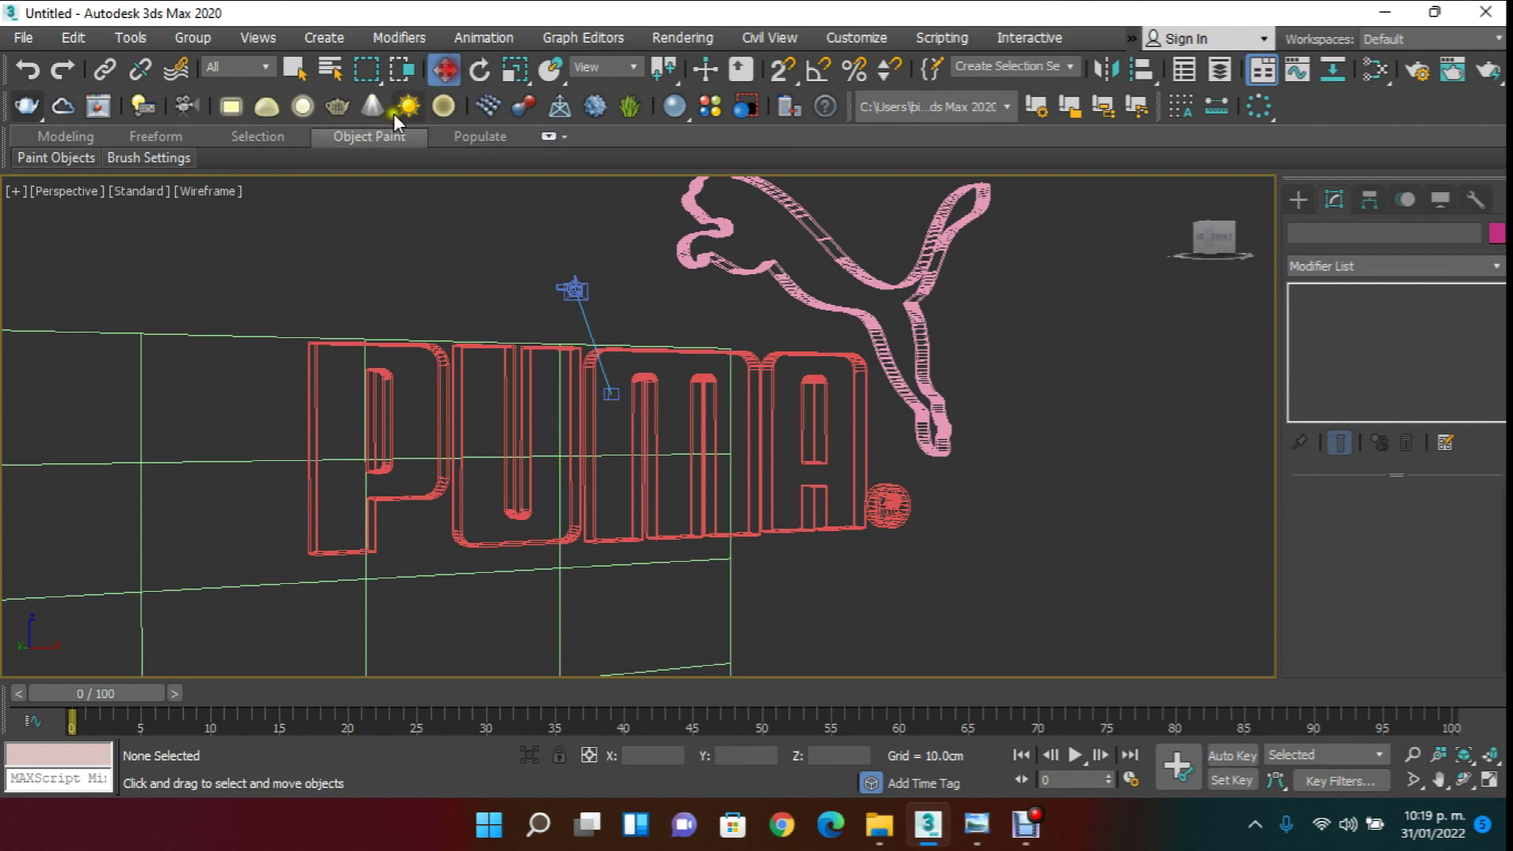
pyautogui.click(211, 191)
pyautogui.click(276, 209)
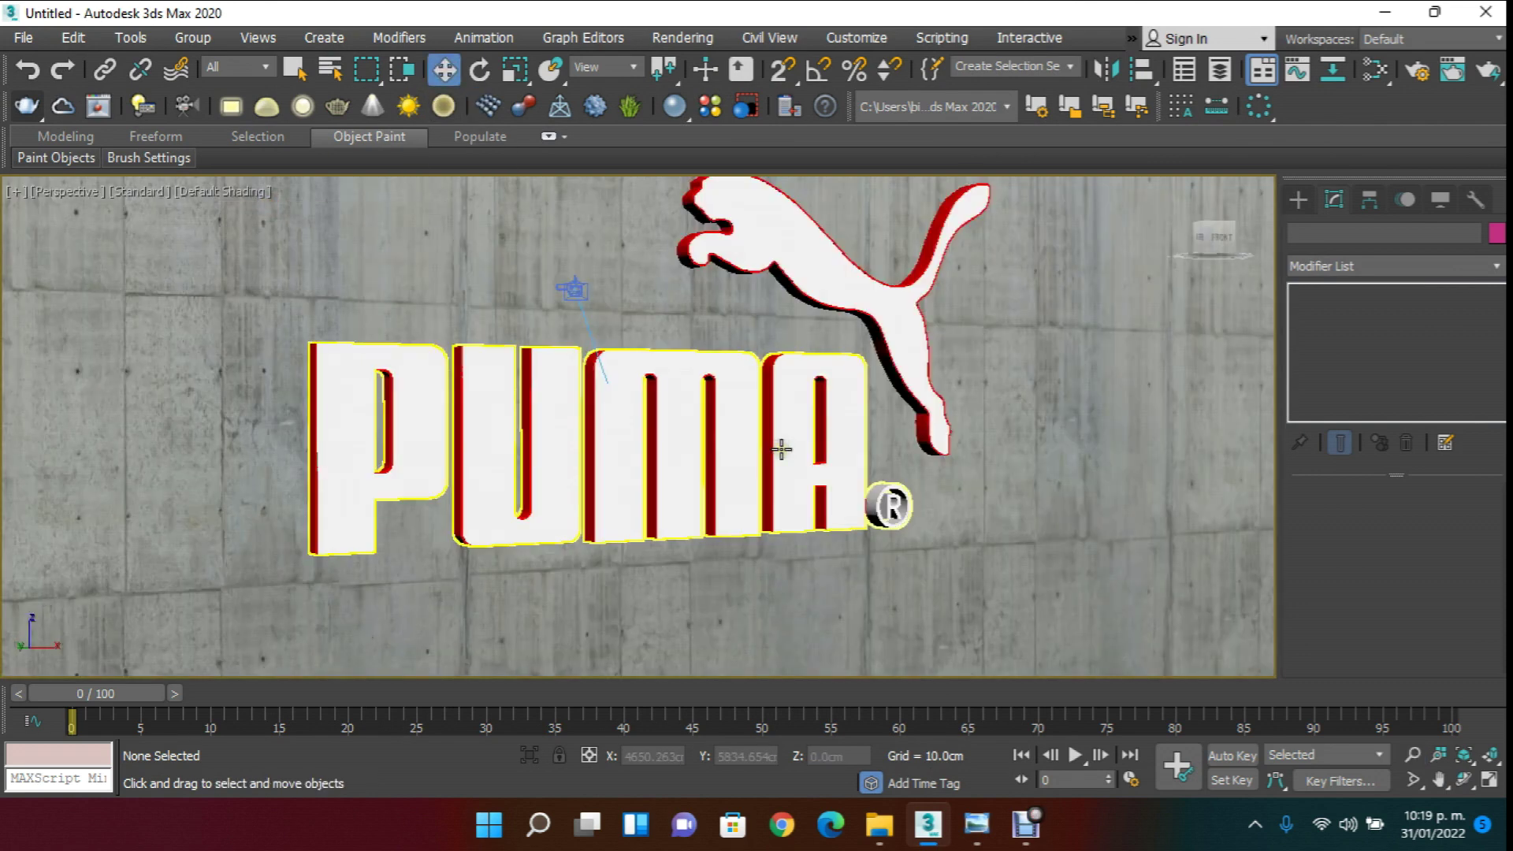
# - Hide the red shelled outlines of the puma figure and the PUMA lettering
pyautogui.scroll(6, 941, 224)
pyautogui.click(942, 223)
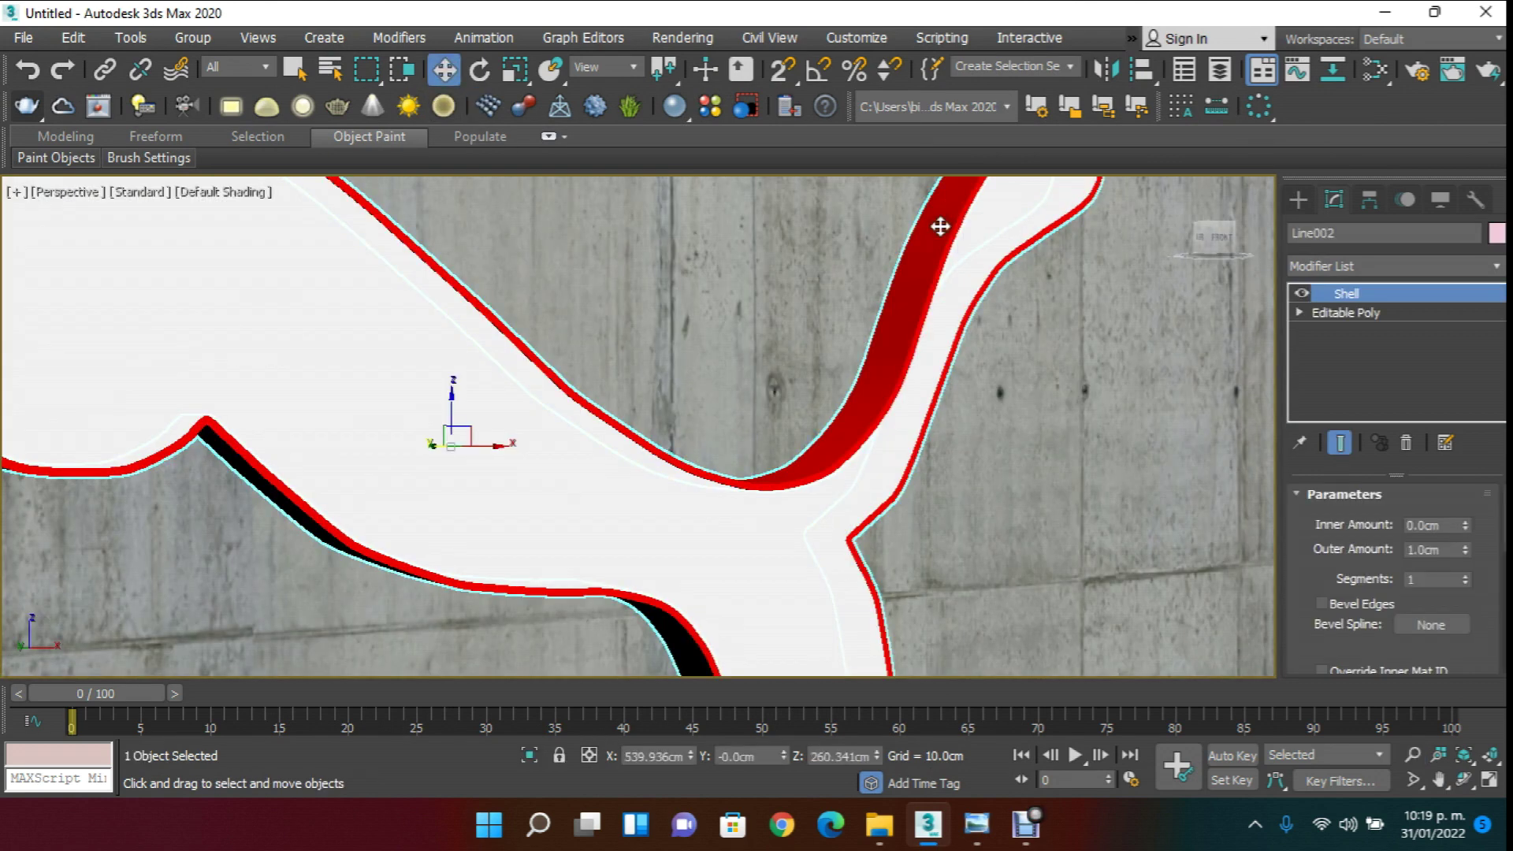
pyautogui.scroll(-4, 939, 227)
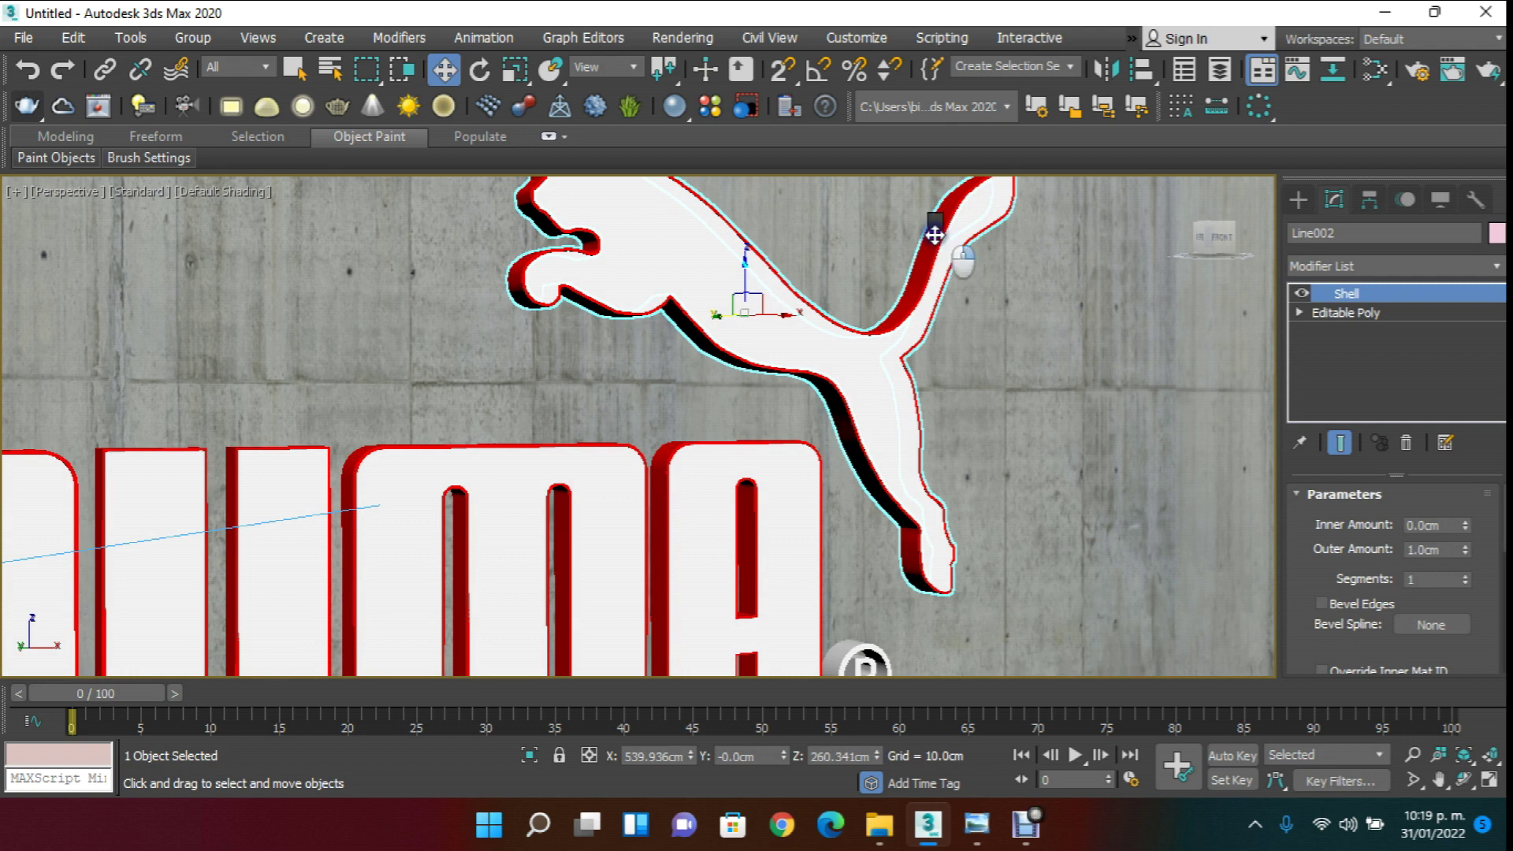
pyautogui.rightClick(934, 235)
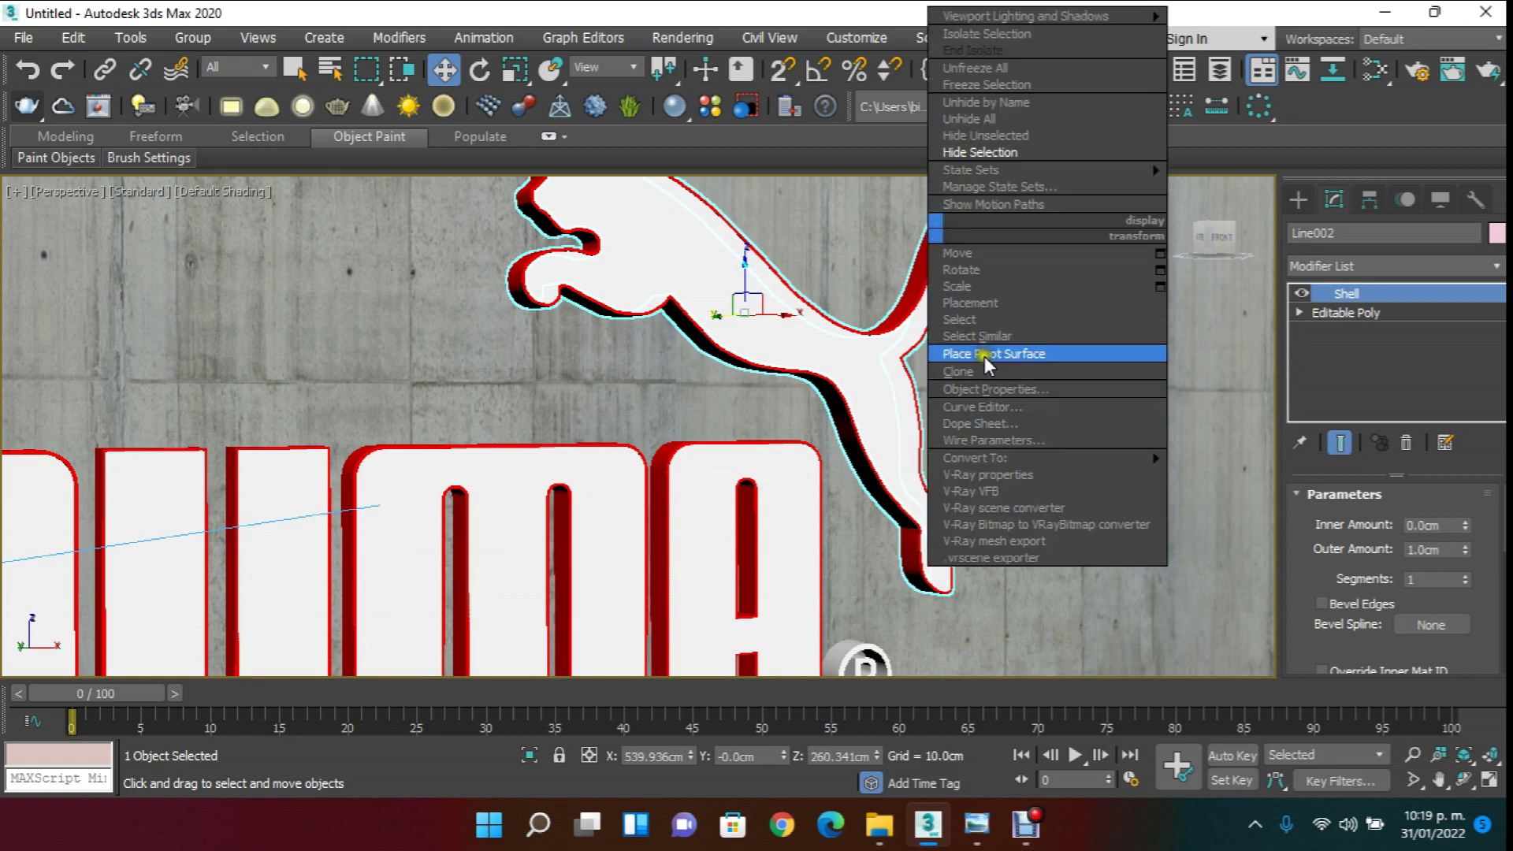
pyautogui.click(996, 152)
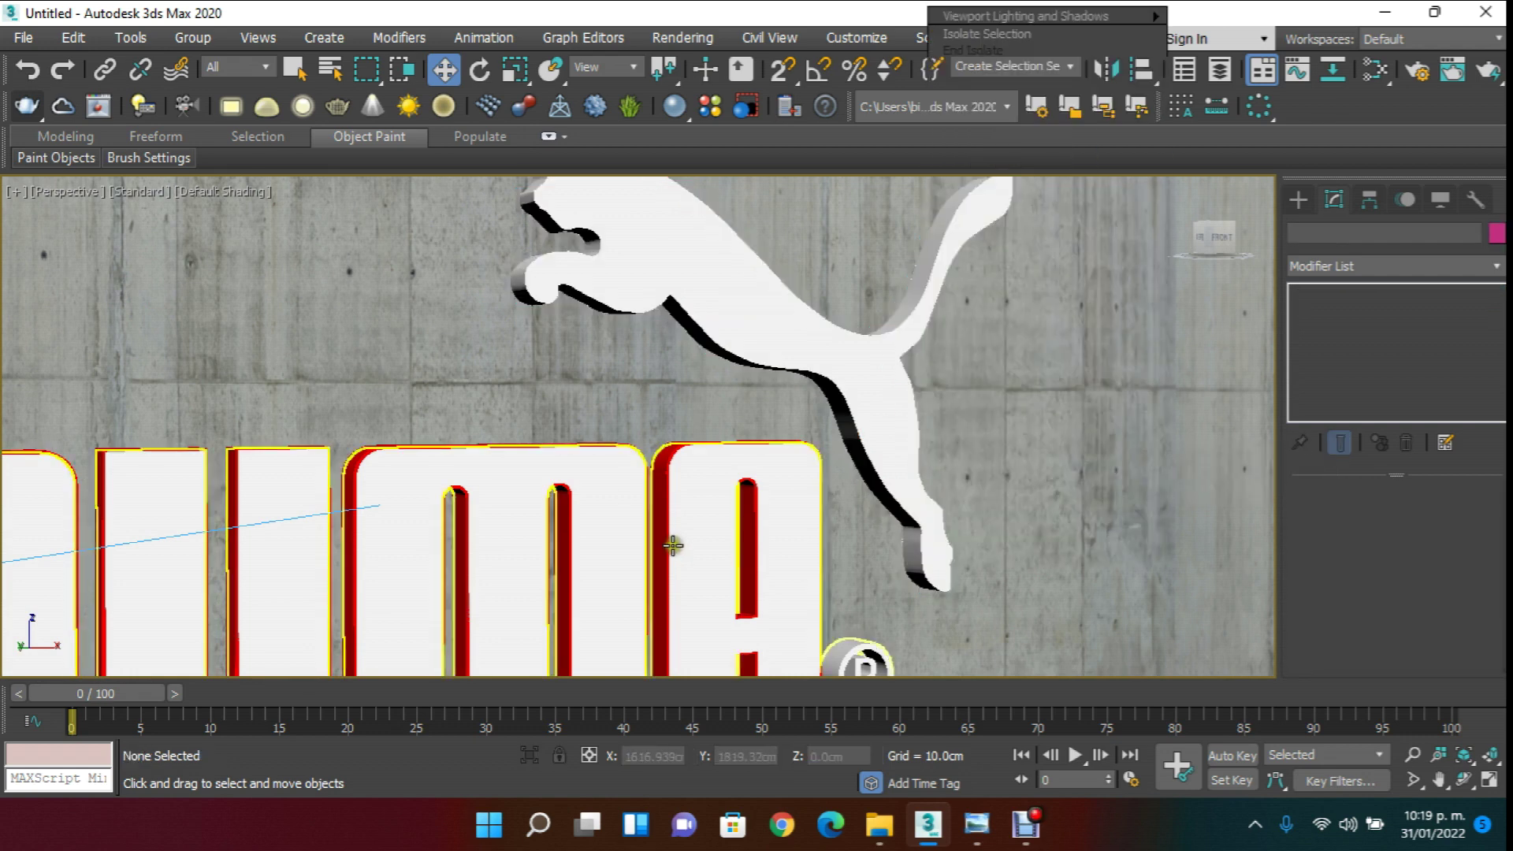
pyautogui.click(673, 546)
pyautogui.rightClick(666, 463)
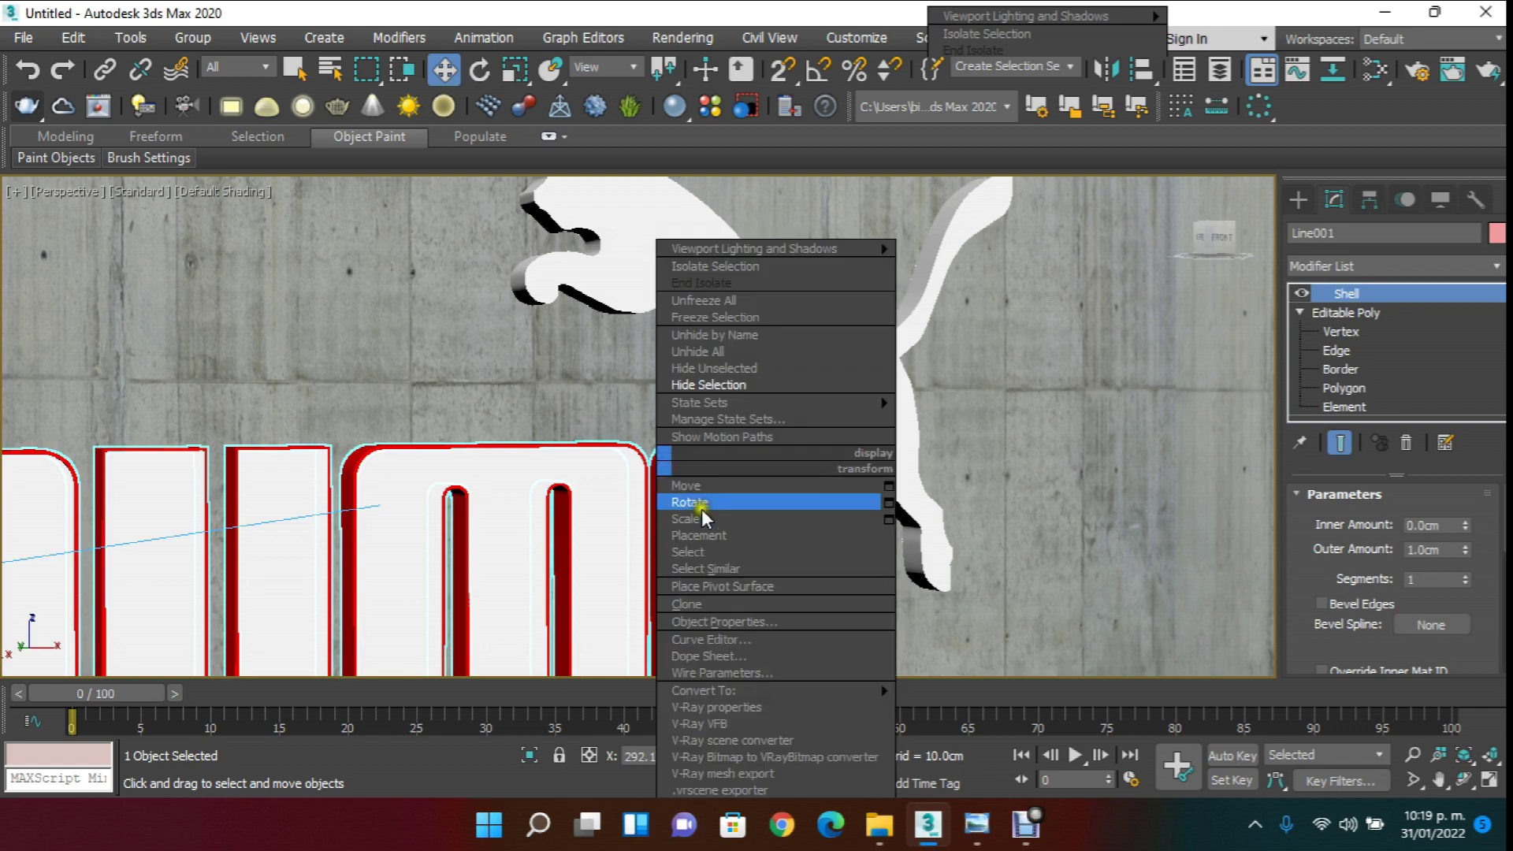
pyautogui.click(760, 402)
# - Assign the red Material #27 to the solid PUMA lettering and puma figure
pyautogui.scroll(-5, 764, 448)
pyautogui.click(764, 448)
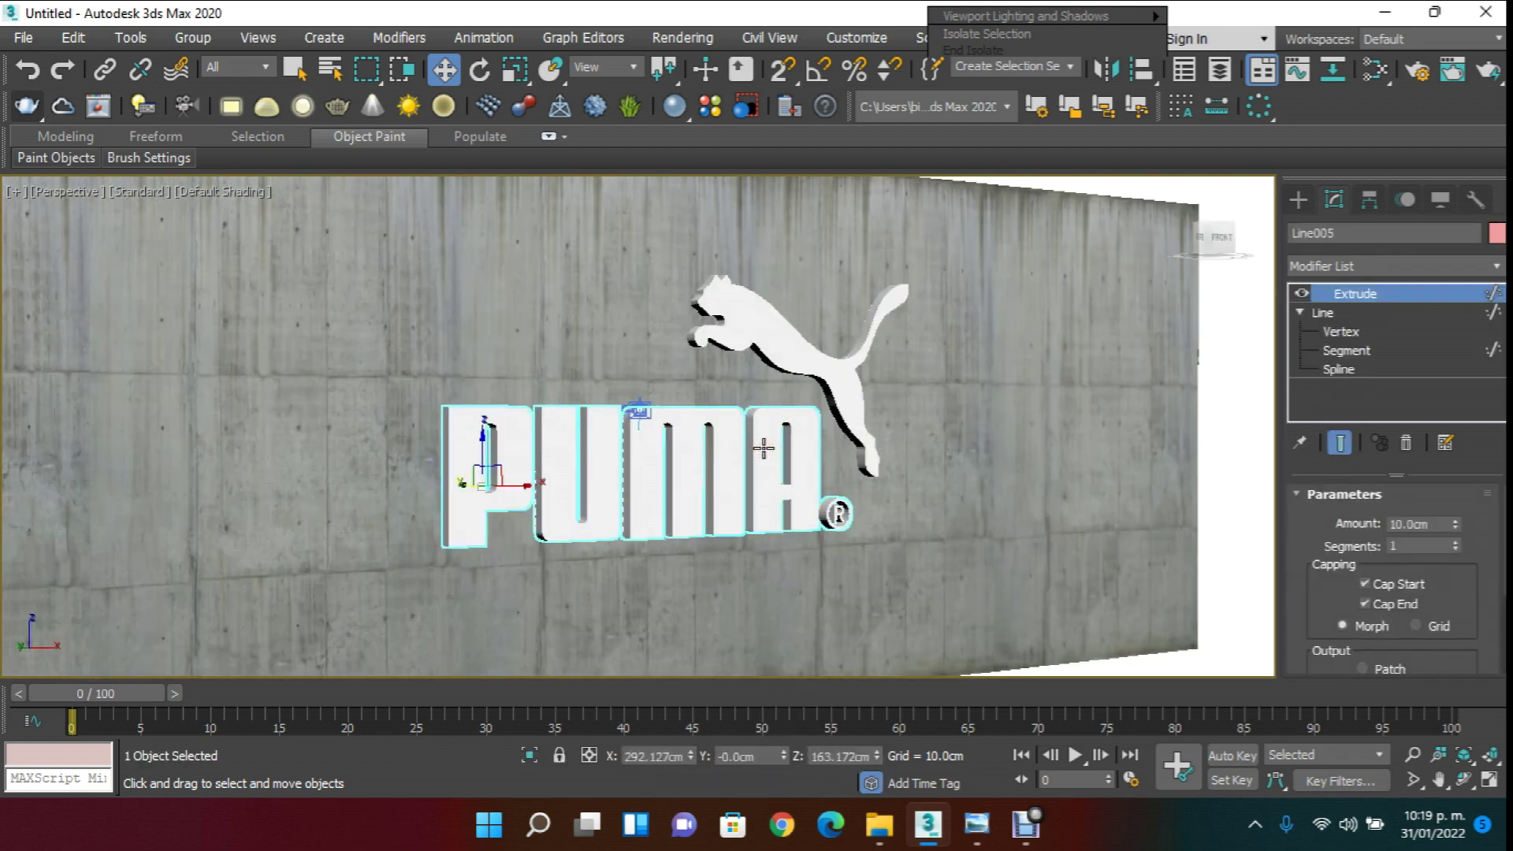
pyautogui.keyDown('ctrl'); pyautogui.click(816, 367); pyautogui.keyUp('ctrl')
pyautogui.scroll(4, 835, 513)
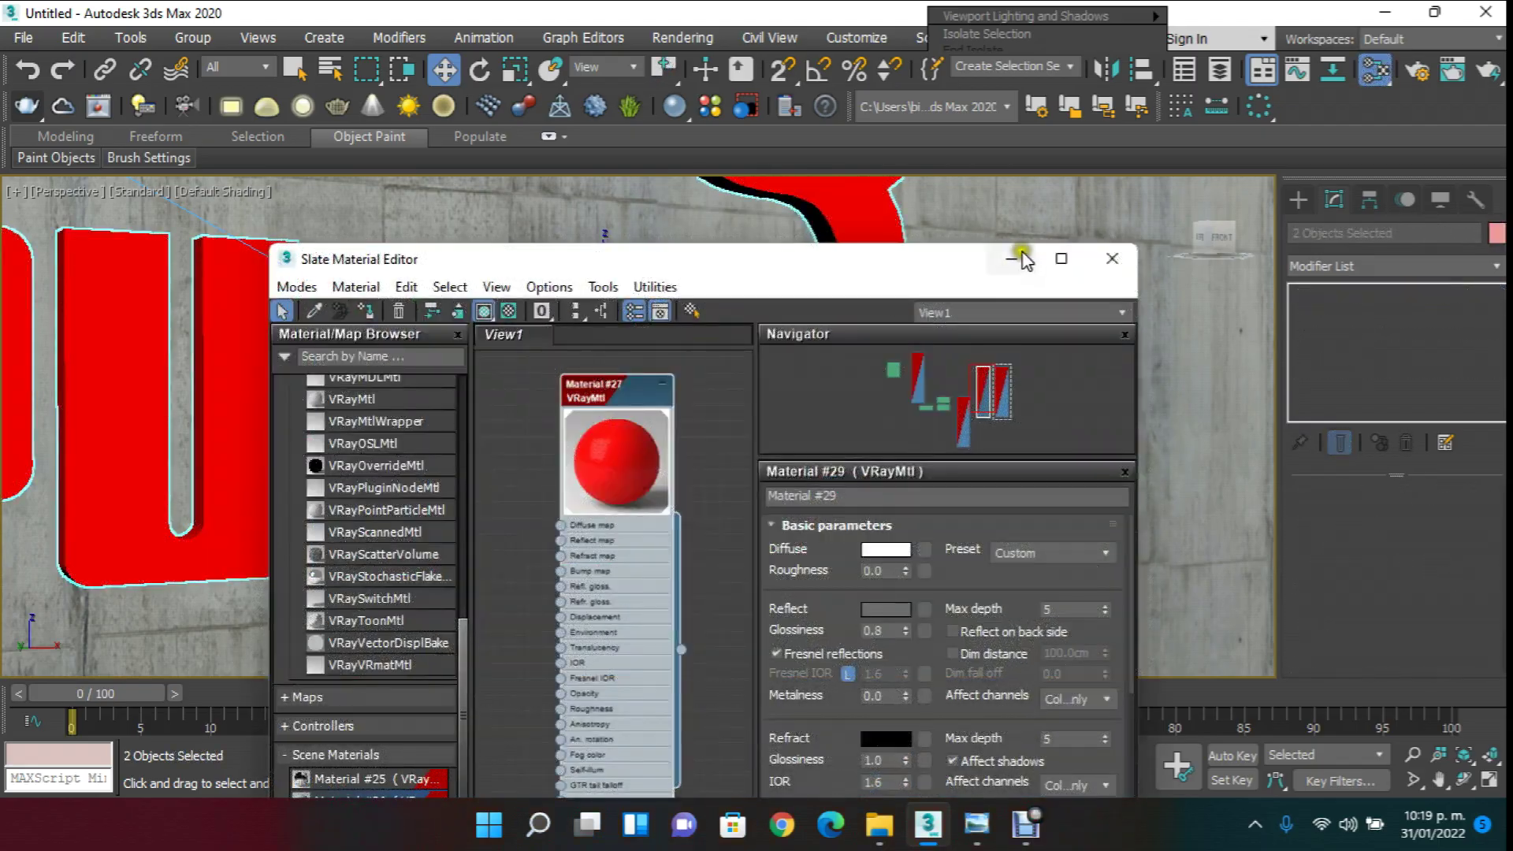
# - Add a VRayLightMtl material in the Slate Material Editor beside the glossy white material
pyautogui.click(1061, 258)
pyautogui.scroll(-2, 805, 376)
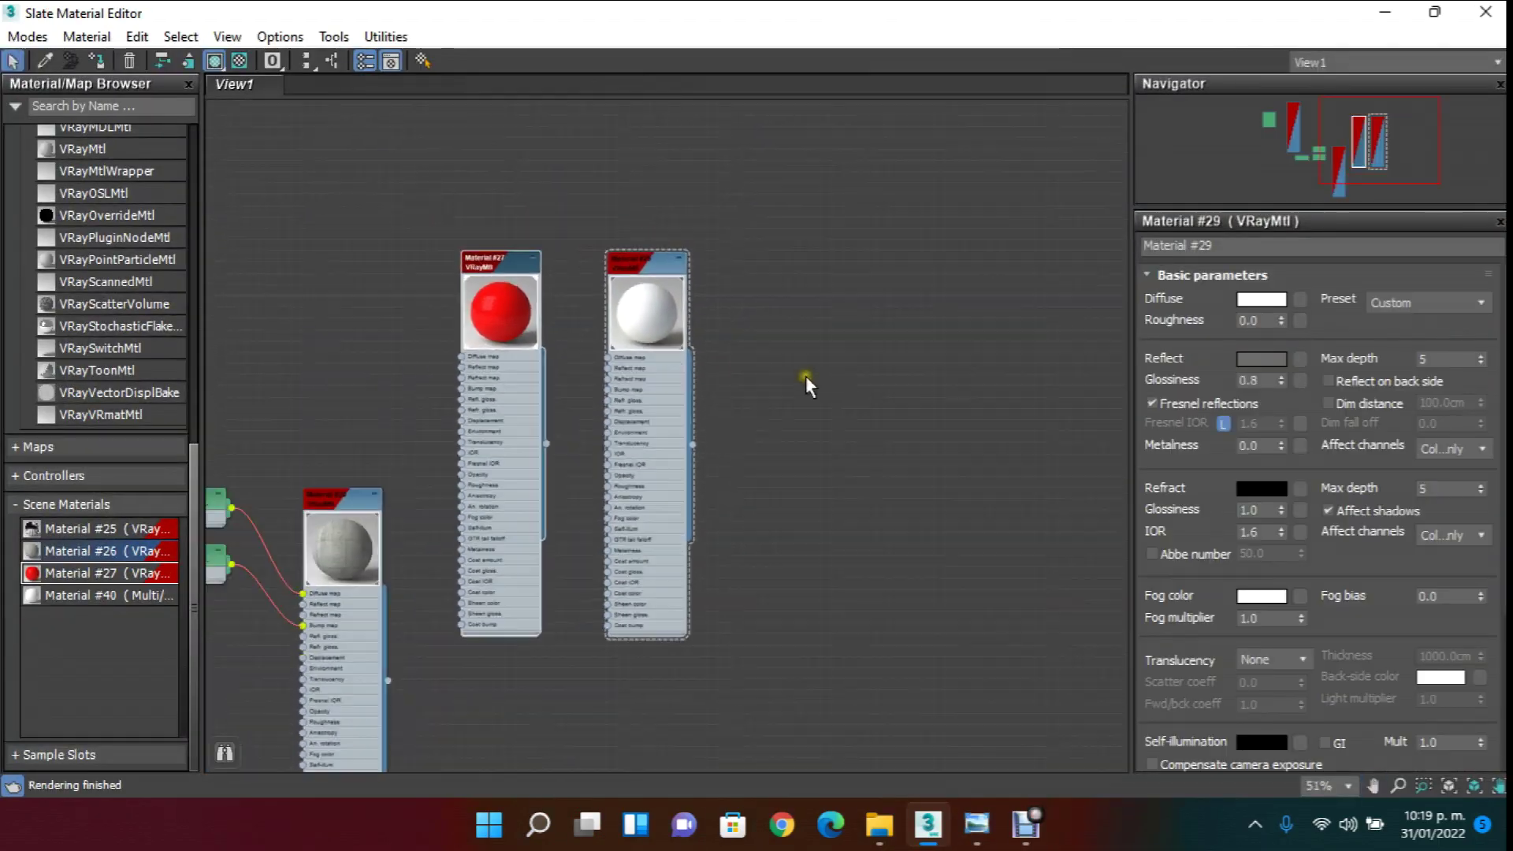
pyautogui.rightClick(800, 278)
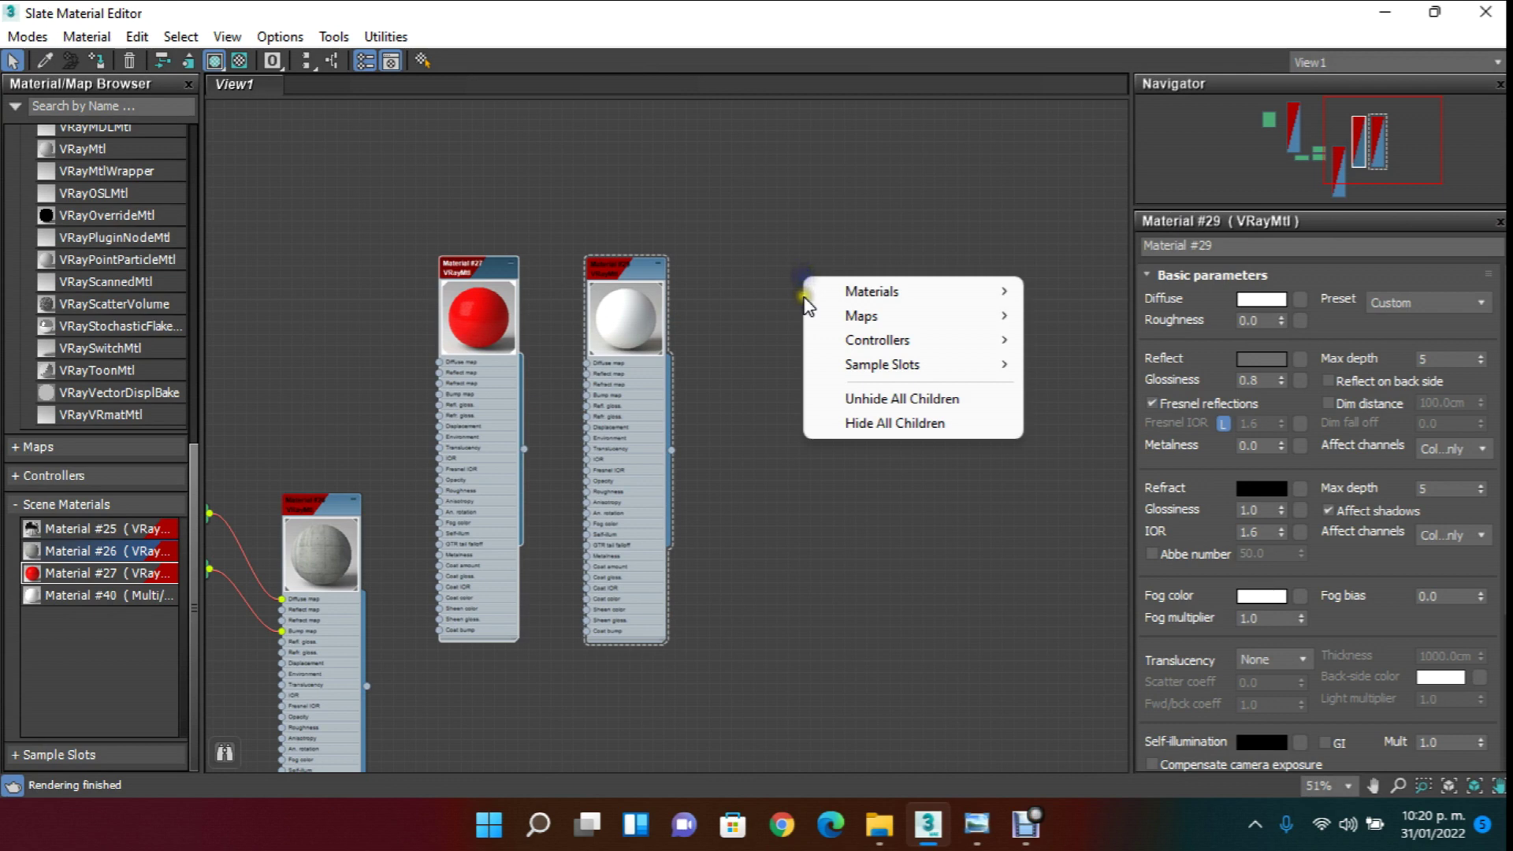
pyautogui.moveTo(906, 296)
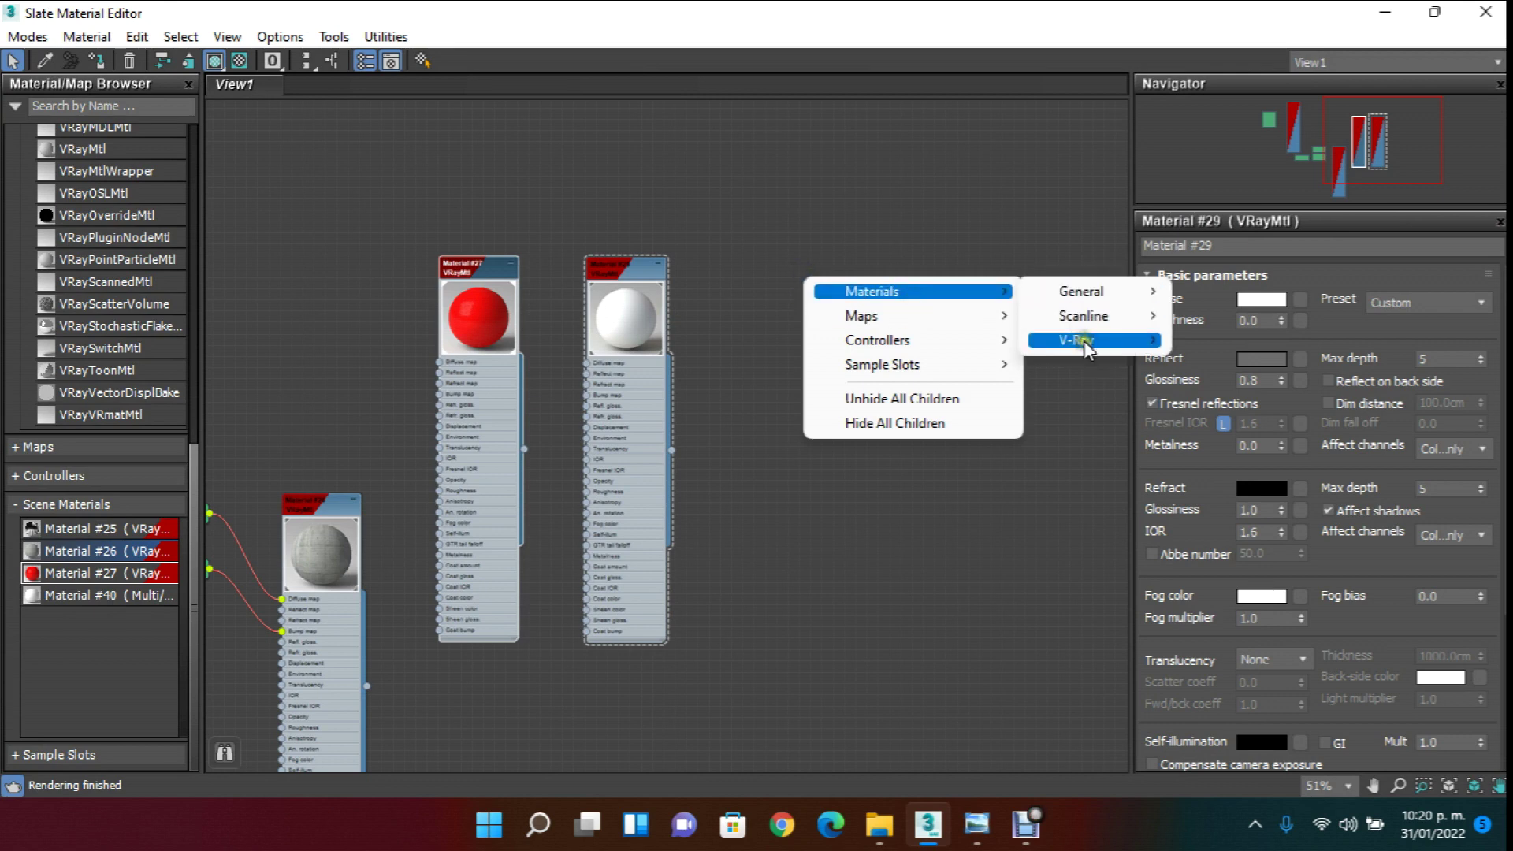
pyautogui.moveTo(1086, 345)
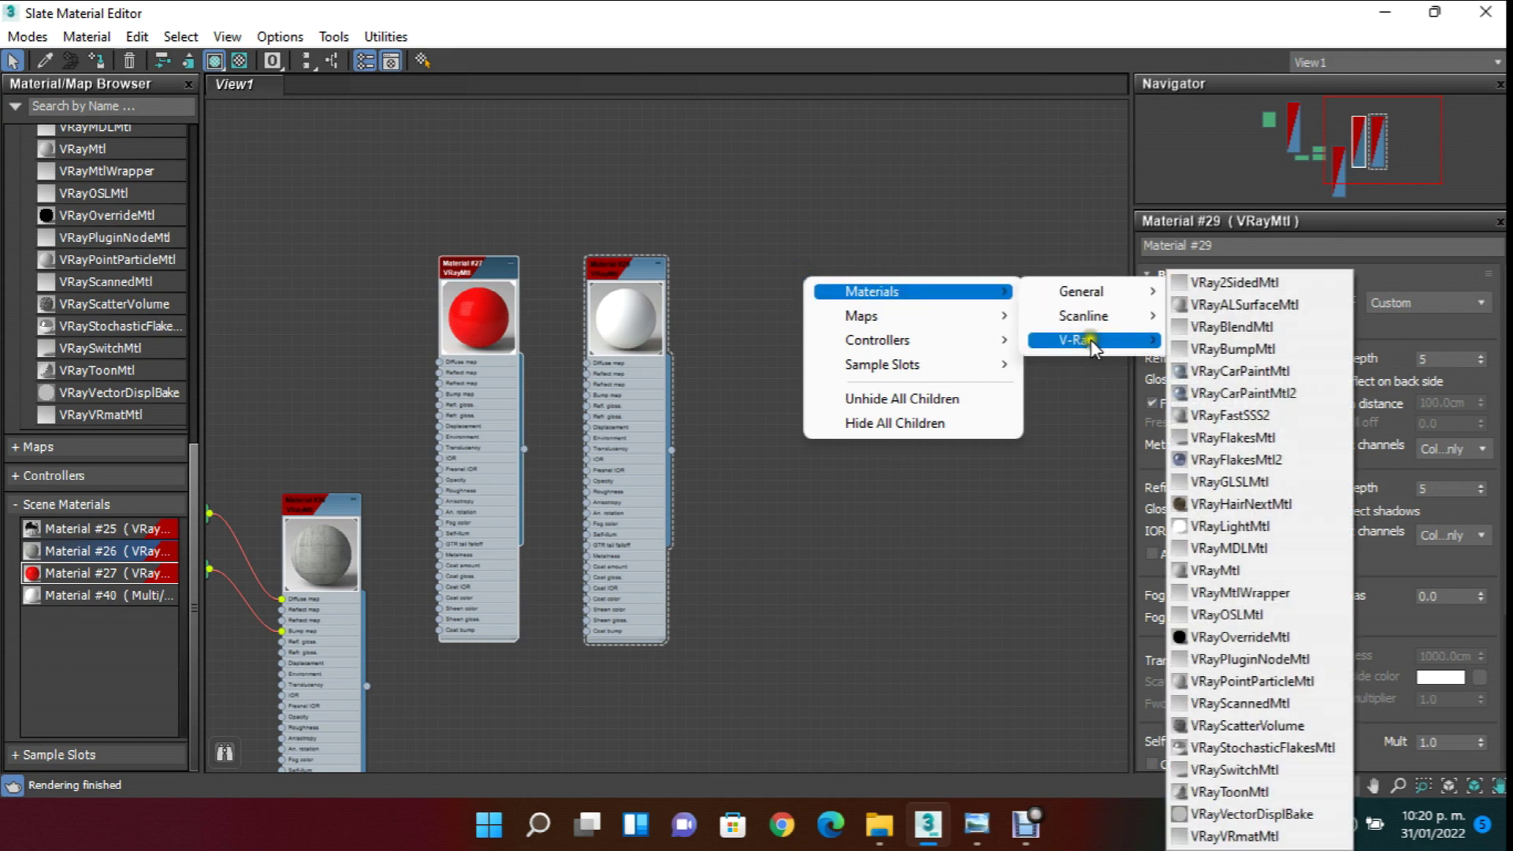
pyautogui.click(1286, 534)
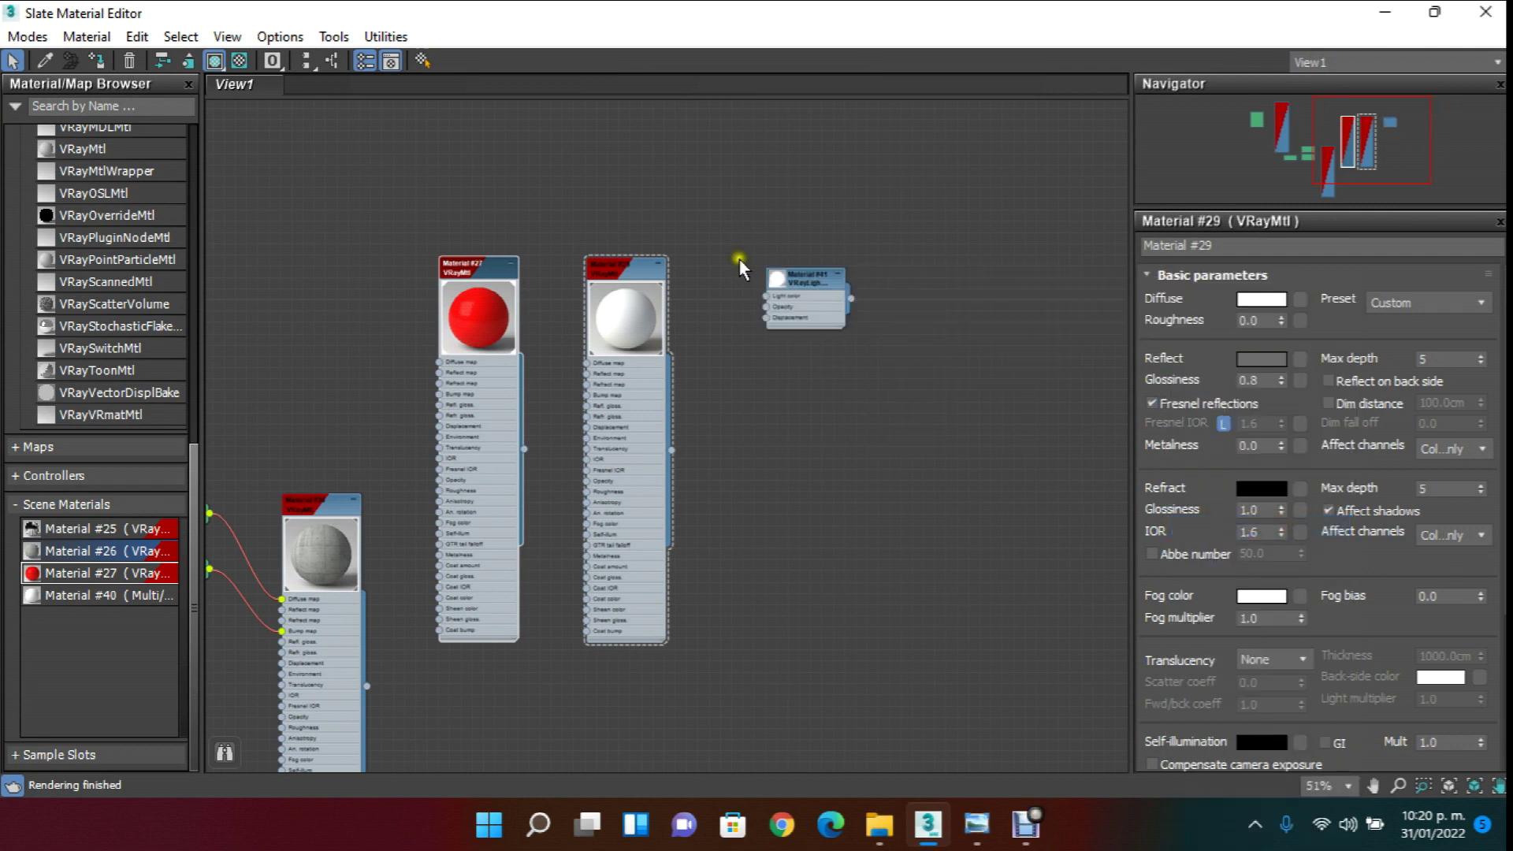
pyautogui.scroll(8, 838, 295)
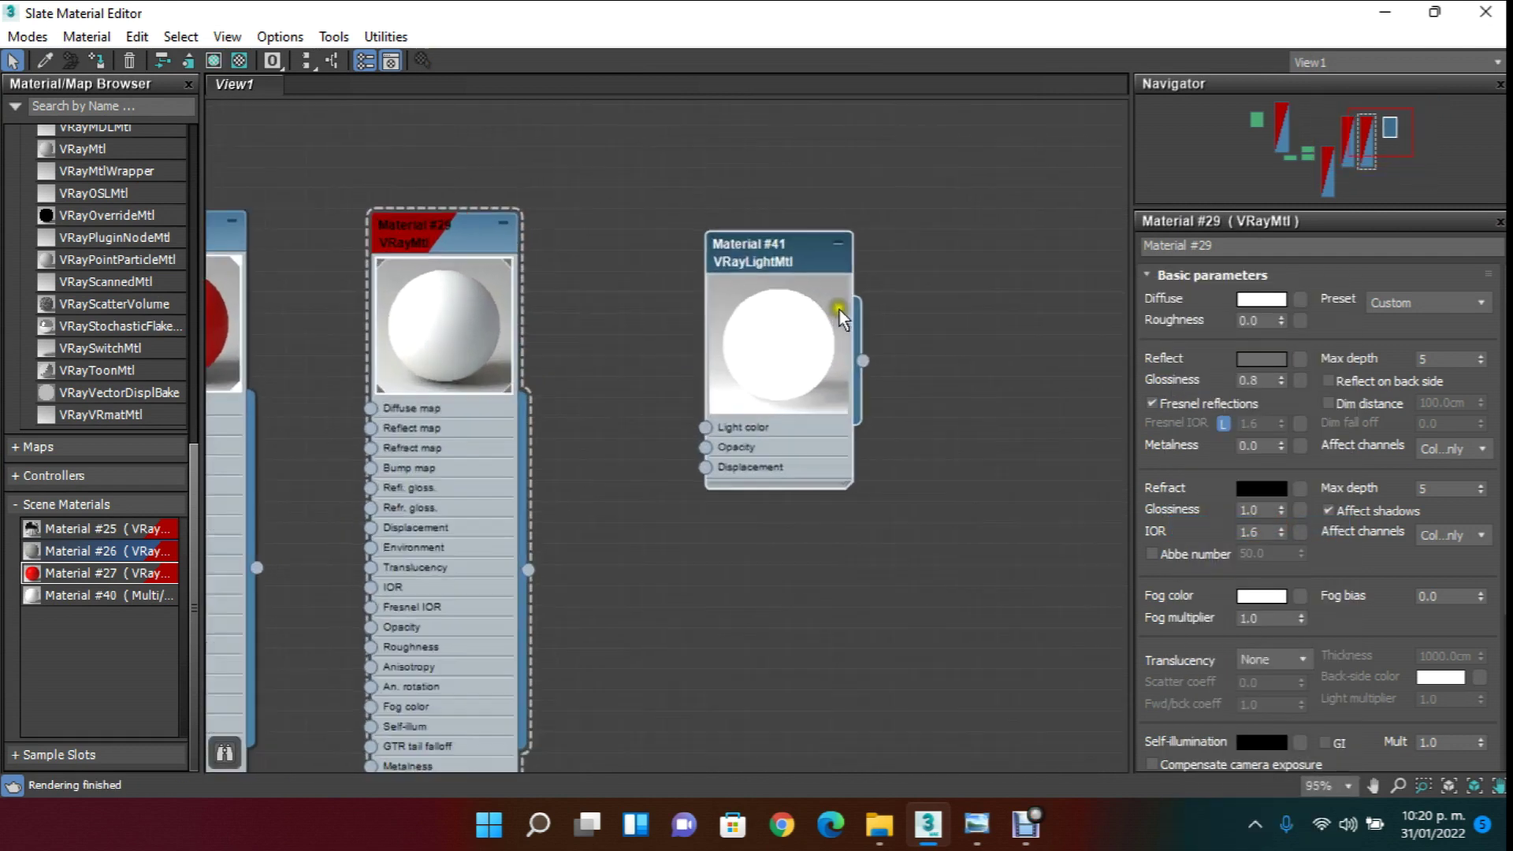
pyautogui.scroll(2, 838, 296)
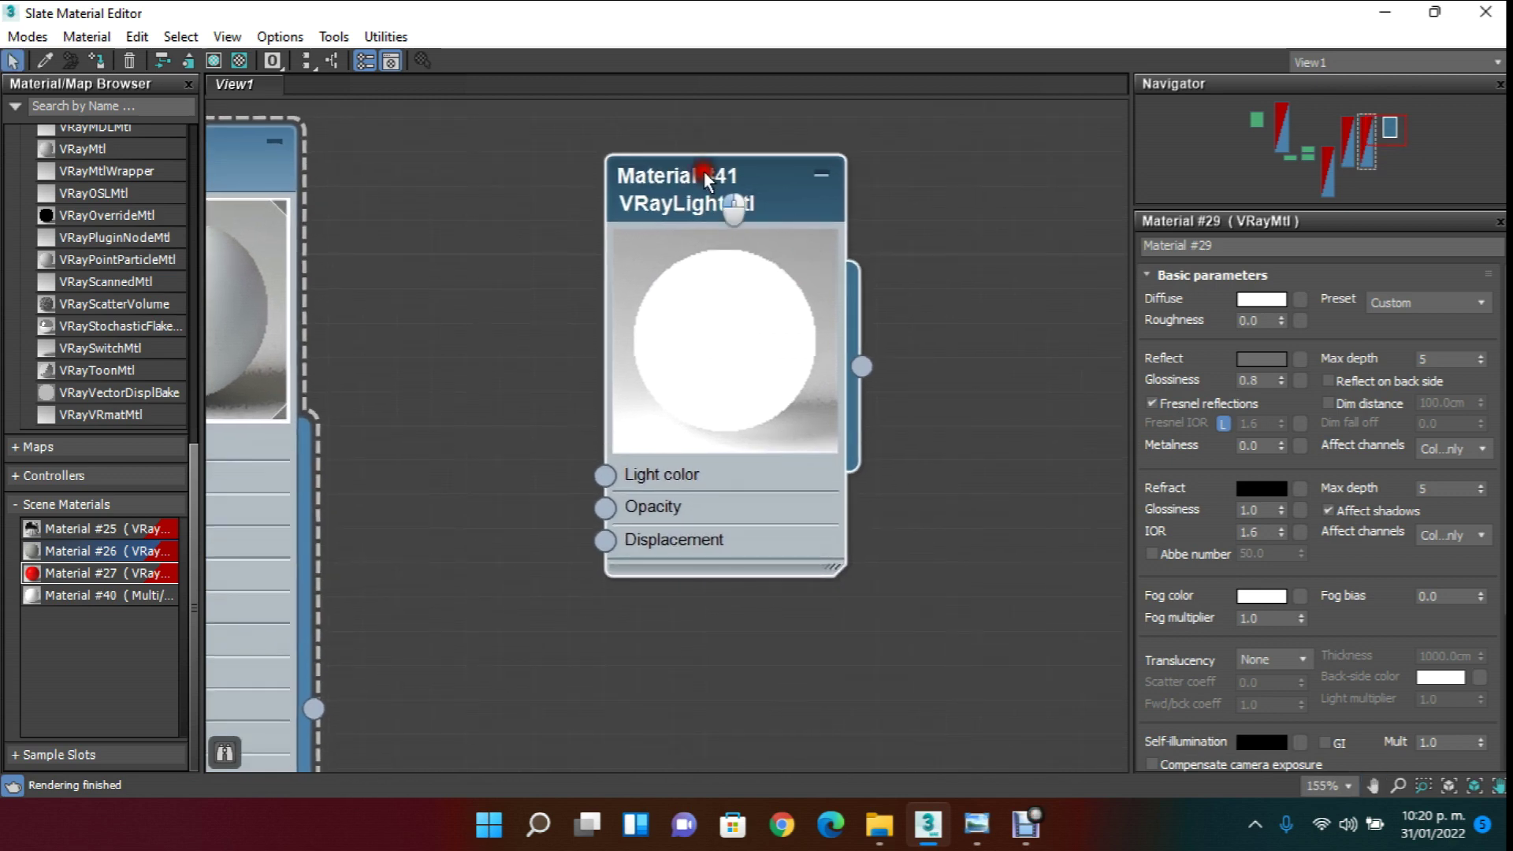
# - Set the light material's color multiplier to 6.0 and close the Slate Material Editor
pyautogui.doubleClick(729, 173)
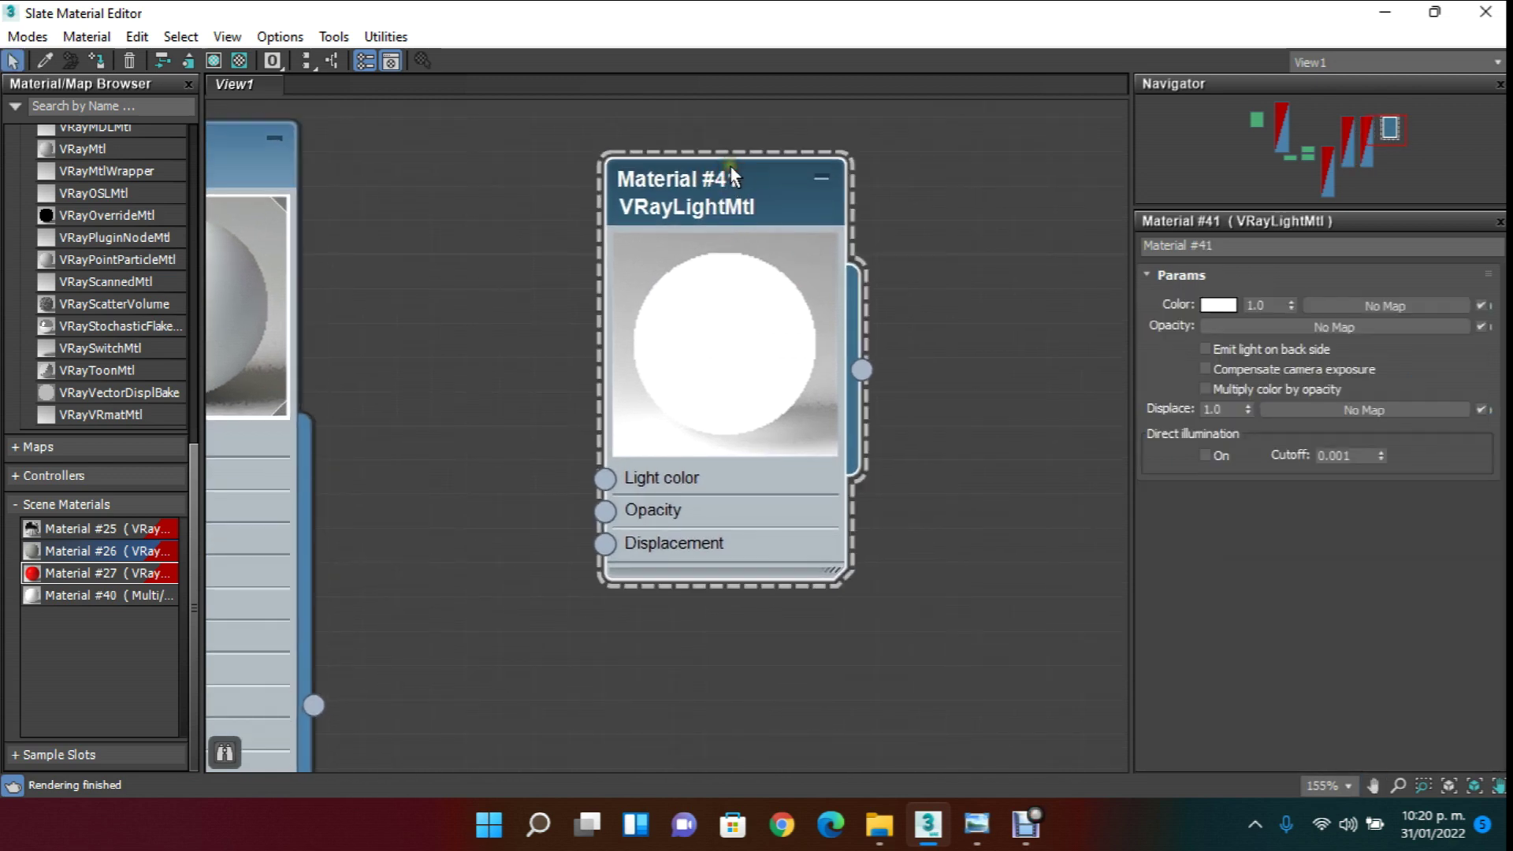
pyautogui.doubleClick(1263, 304)
pyautogui.write('6')
pyautogui.press('Return')
pyautogui.moveTo(645, 204); pyautogui.dragTo(662, 232, button='middle')
pyautogui.scroll(-5, 617, 334)
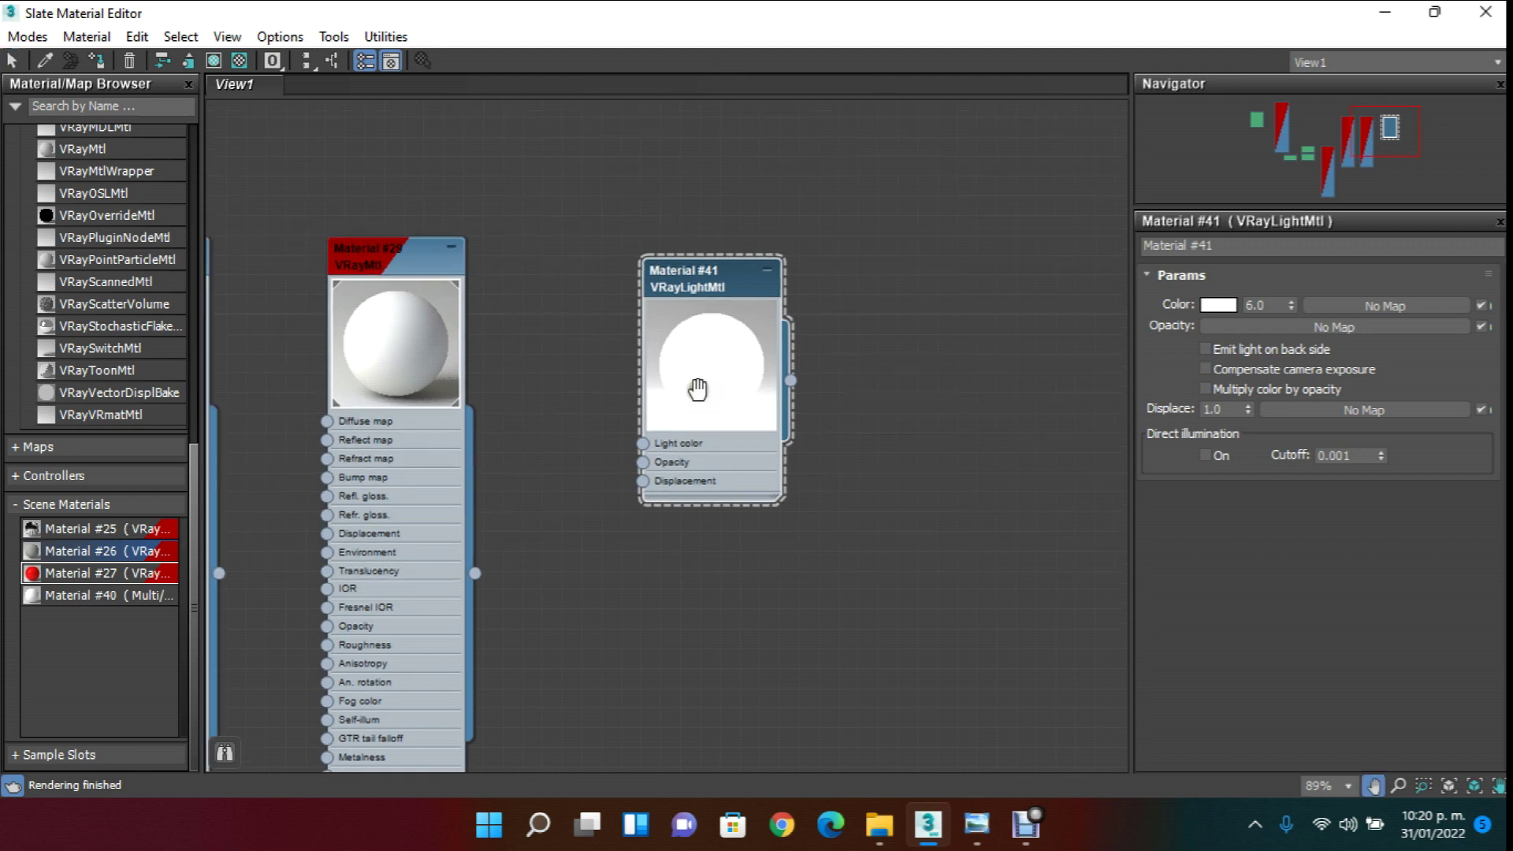
pyautogui.click(1434, 11)
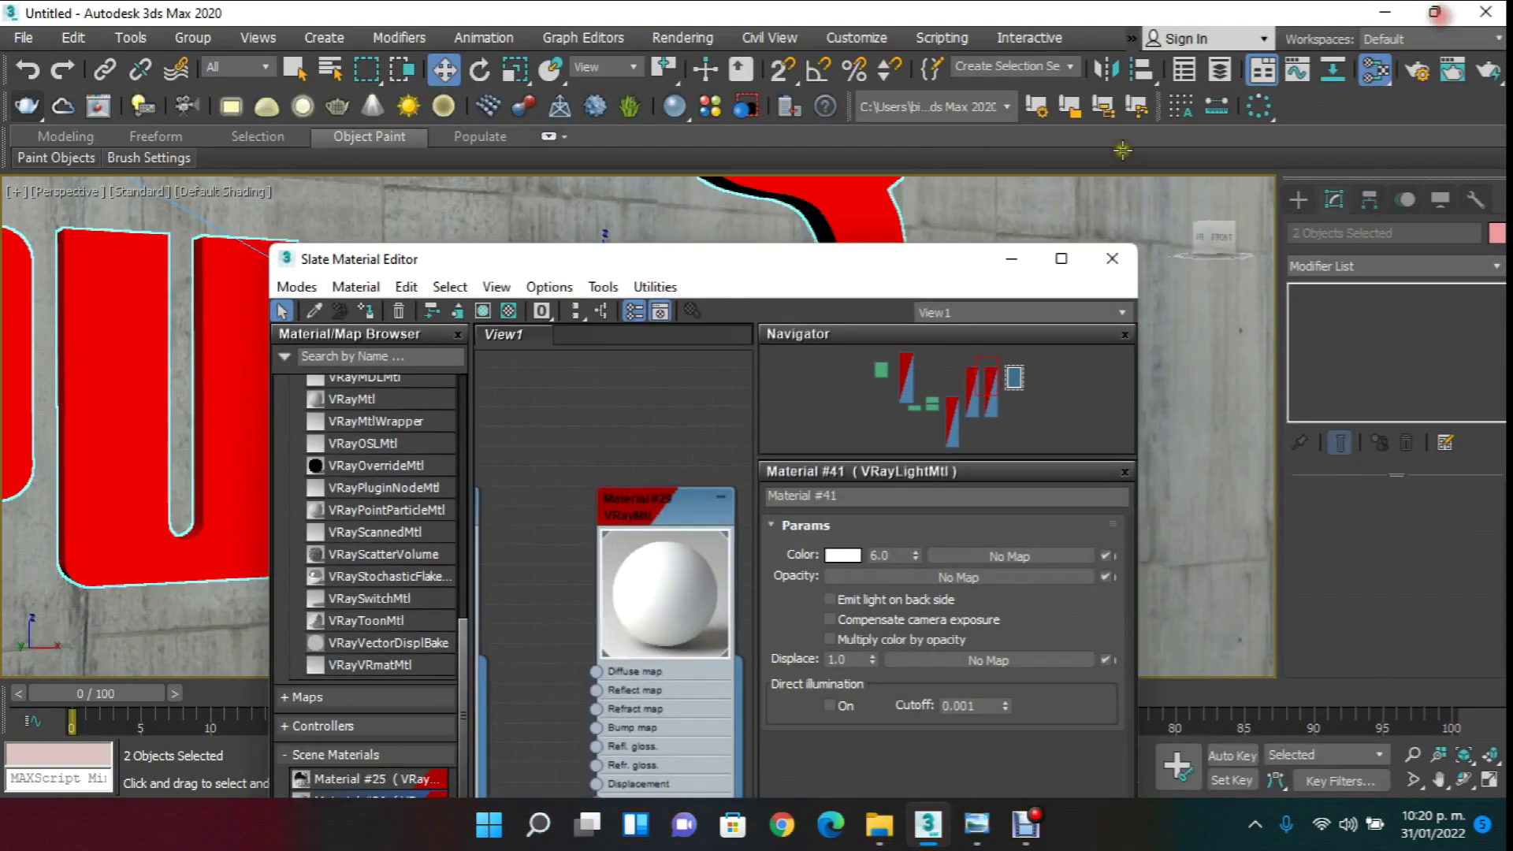
pyautogui.click(1111, 259)
# - Show the Top view in wireframe, framed on the sign and wall
pyautogui.press('t')
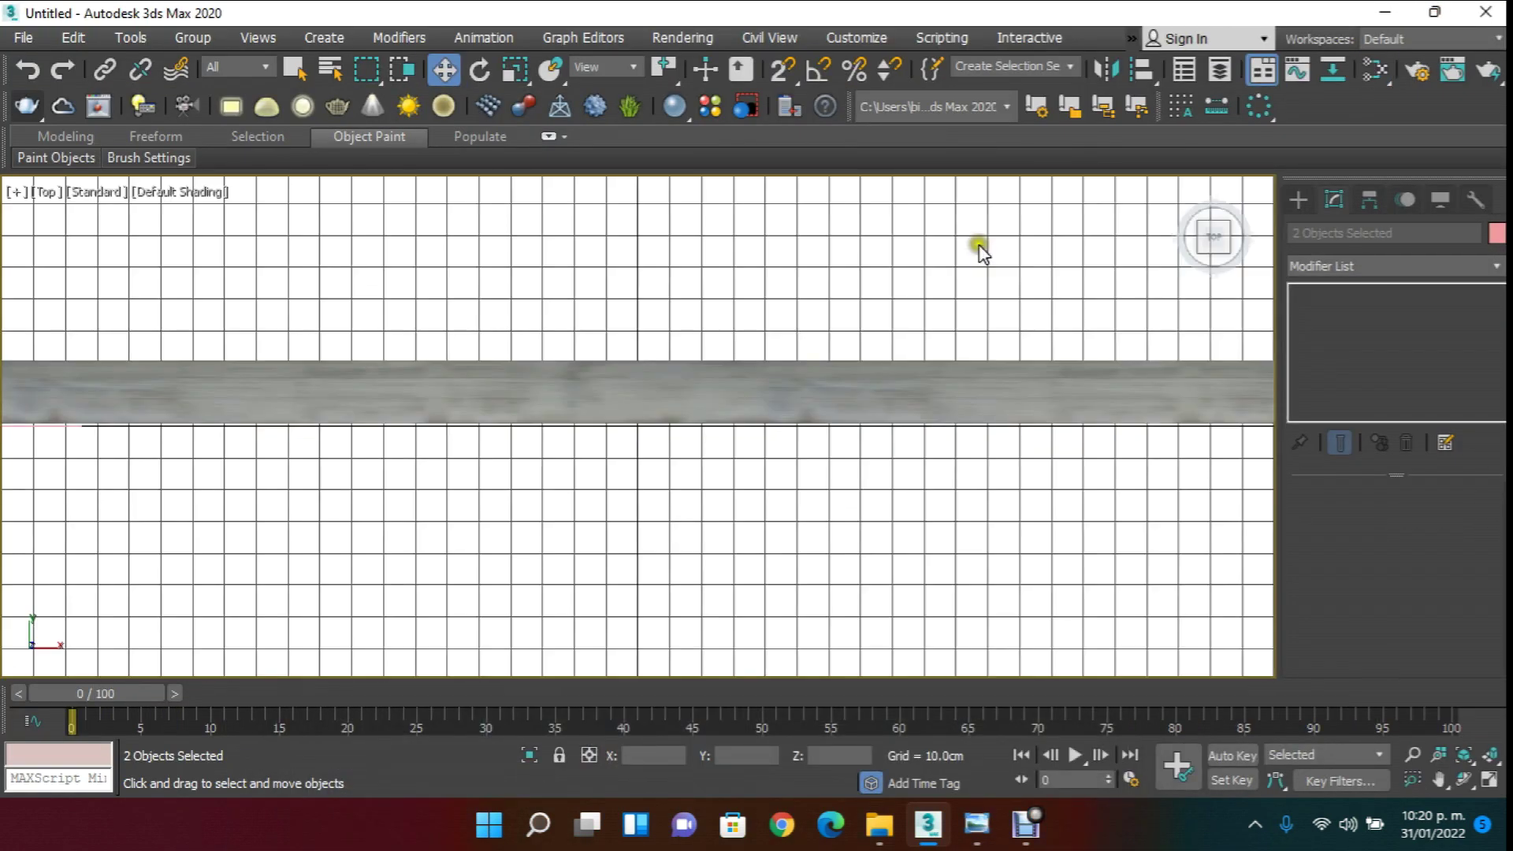
pyautogui.scroll(-5, 799, 338)
pyautogui.scroll(3, 702, 294)
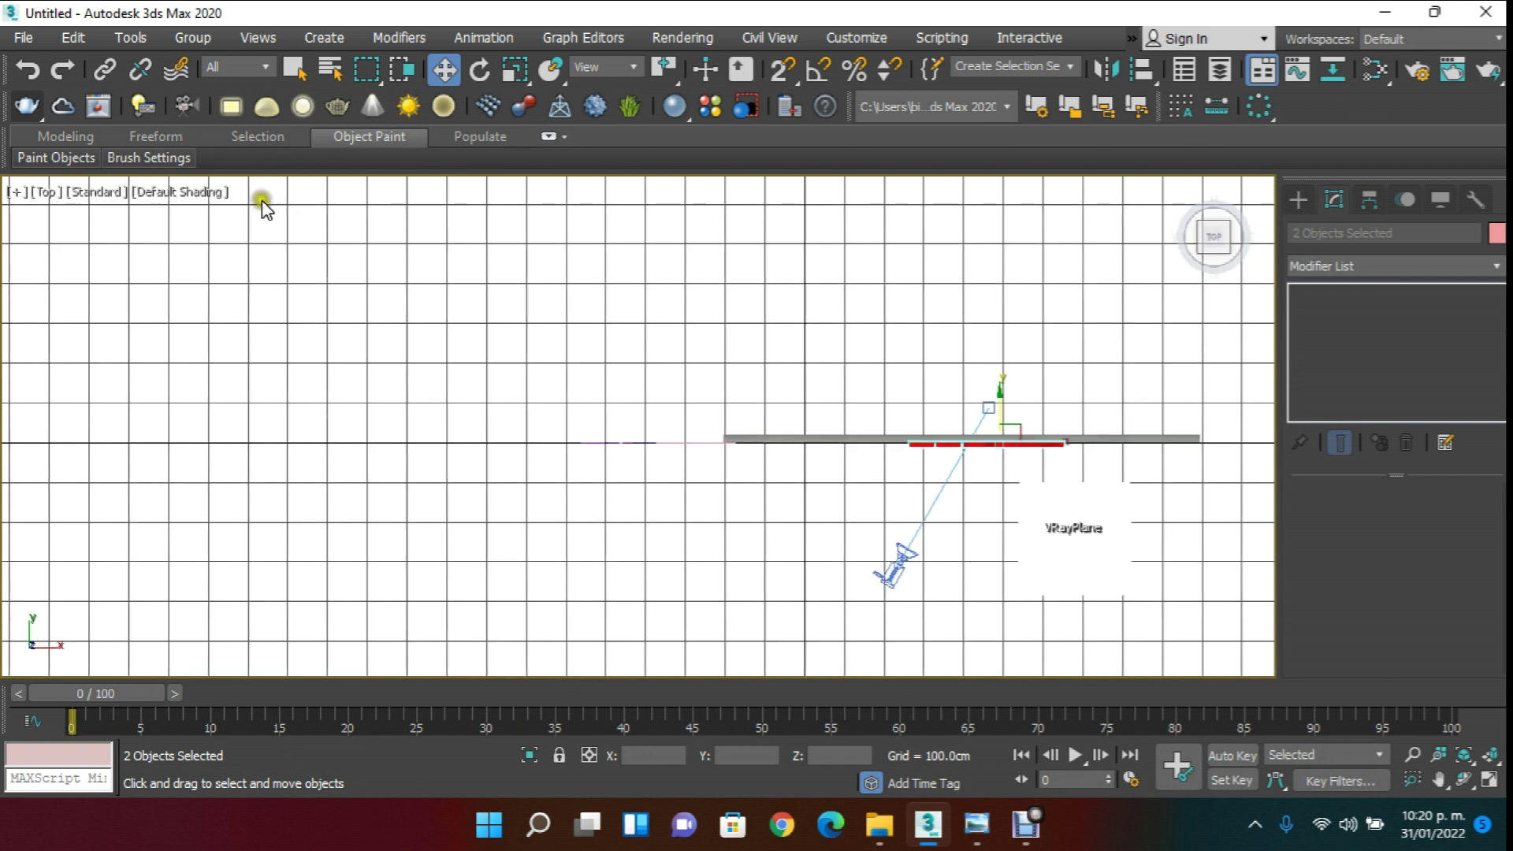
pyautogui.click(207, 193)
pyautogui.click(287, 419)
pyautogui.scroll(3, 937, 493)
# - Select the solid PUMA lettering and puma figure together and move them forward off the wall in the Top view
pyautogui.click(650, 486)
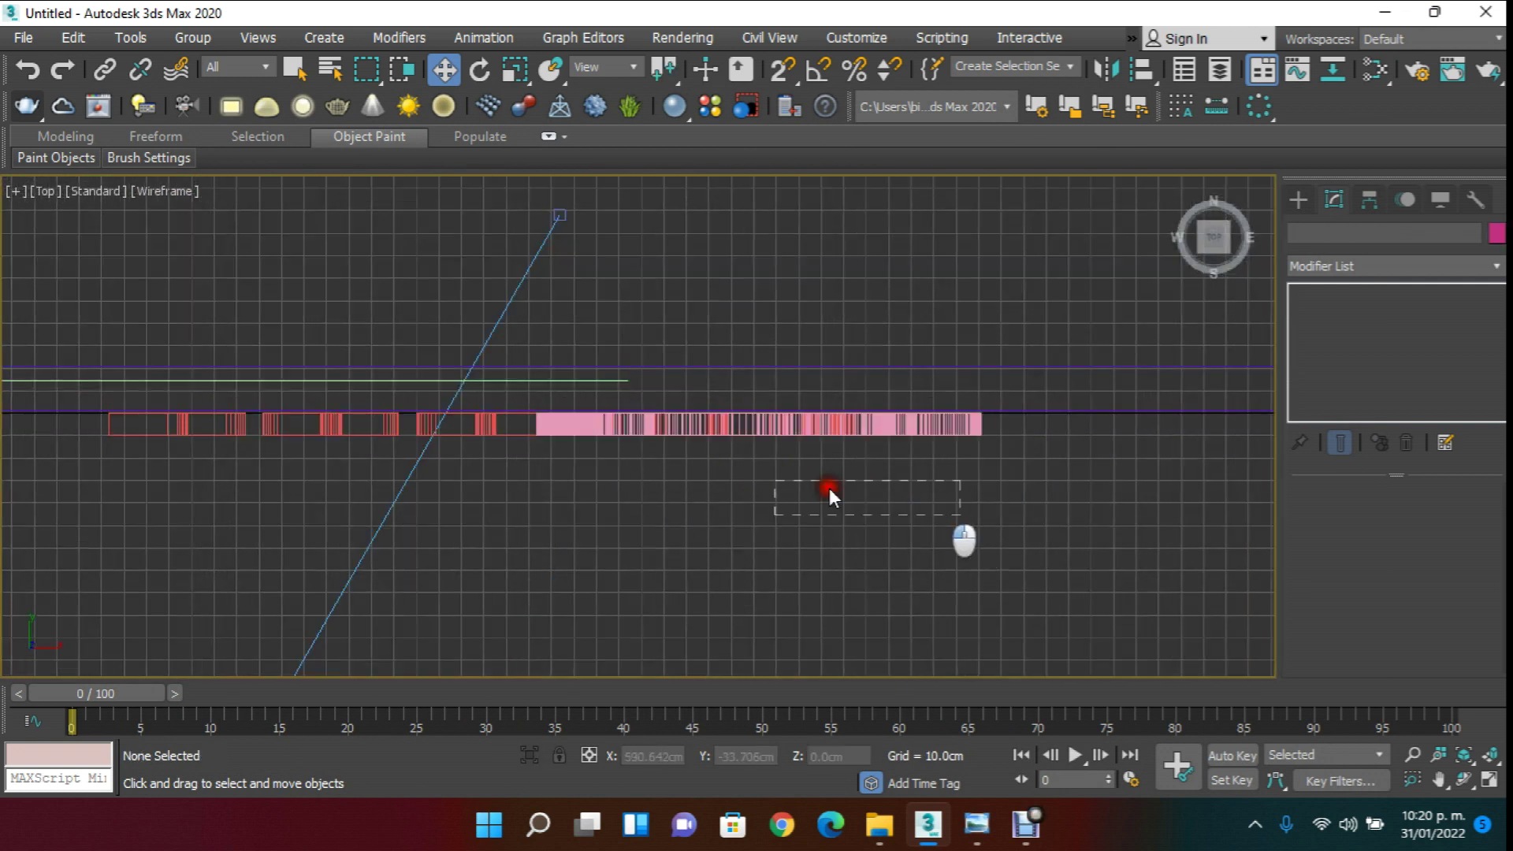
pyautogui.moveTo(494, 425); pyautogui.dragTo(490, 426)
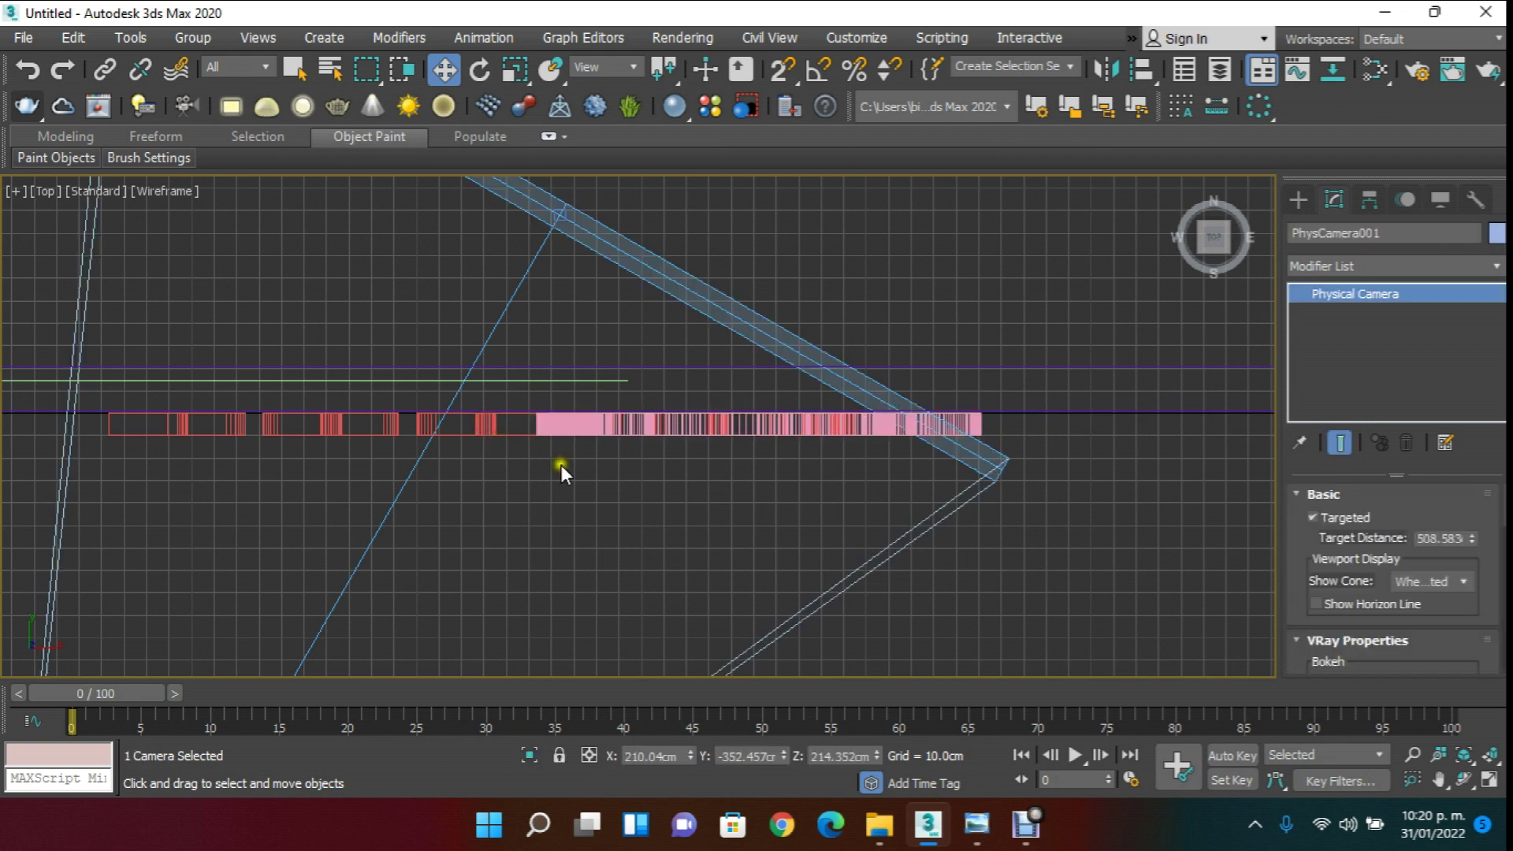
pyautogui.click(594, 484)
pyautogui.press('f')
pyautogui.scroll(-2, 717, 441)
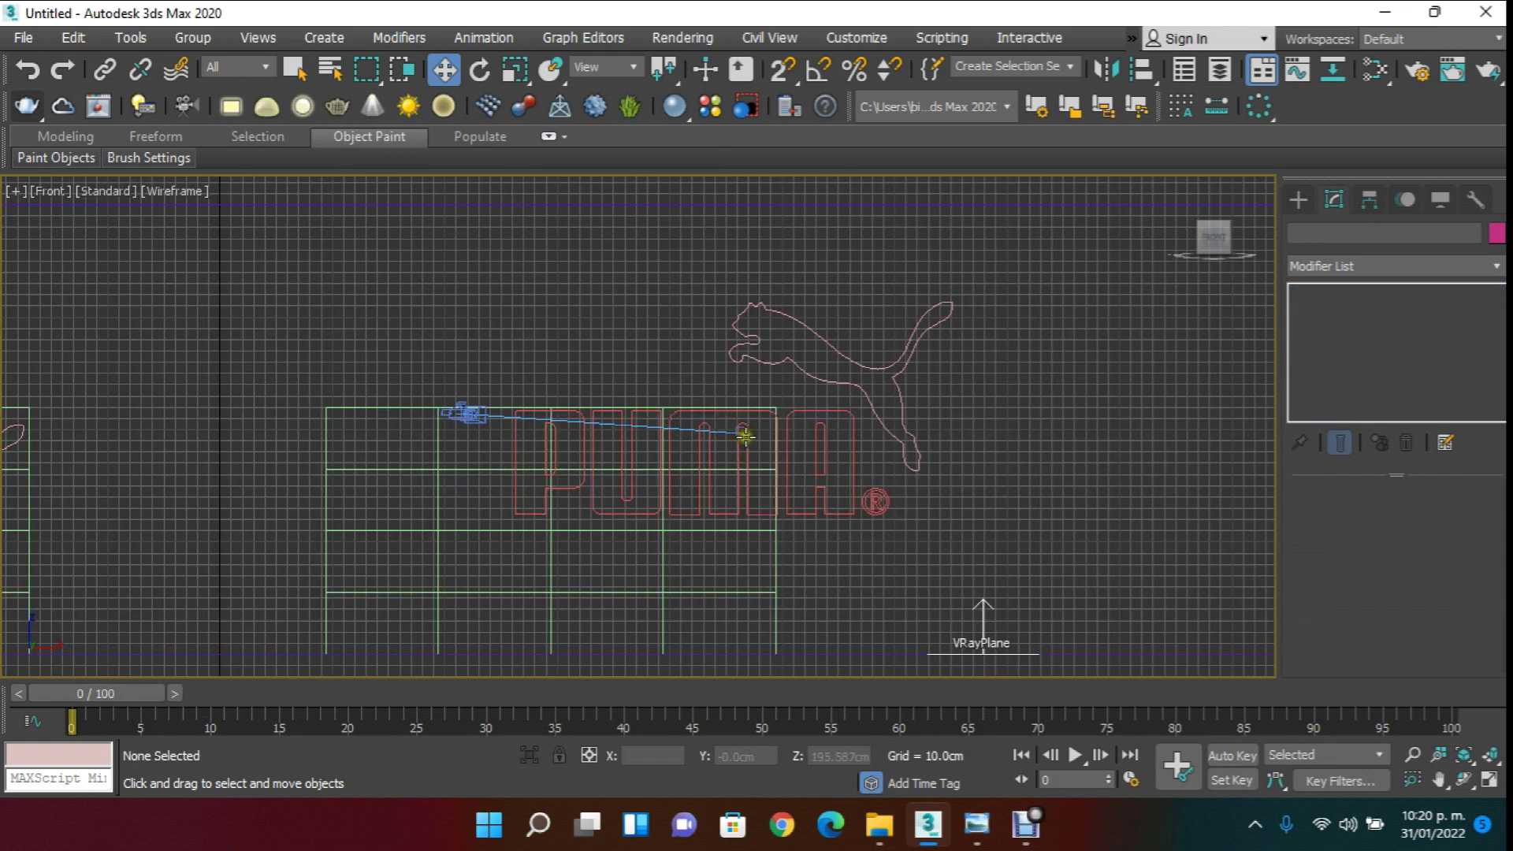
pyautogui.click(880, 465)
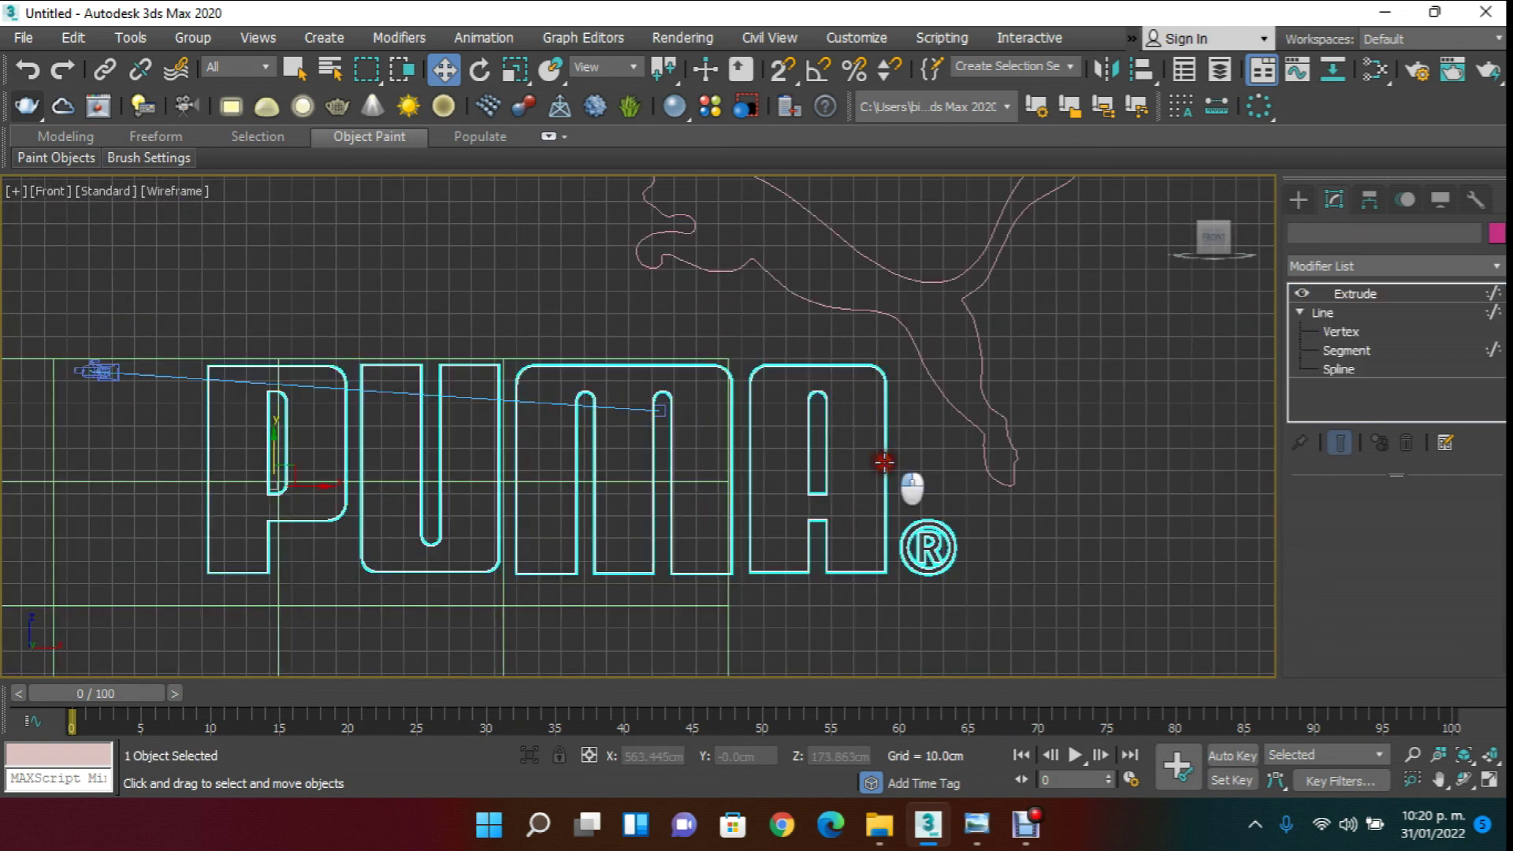
pyautogui.keyDown('ctrl'); pyautogui.click(977, 369); pyautogui.keyUp('ctrl')
pyautogui.press('t')
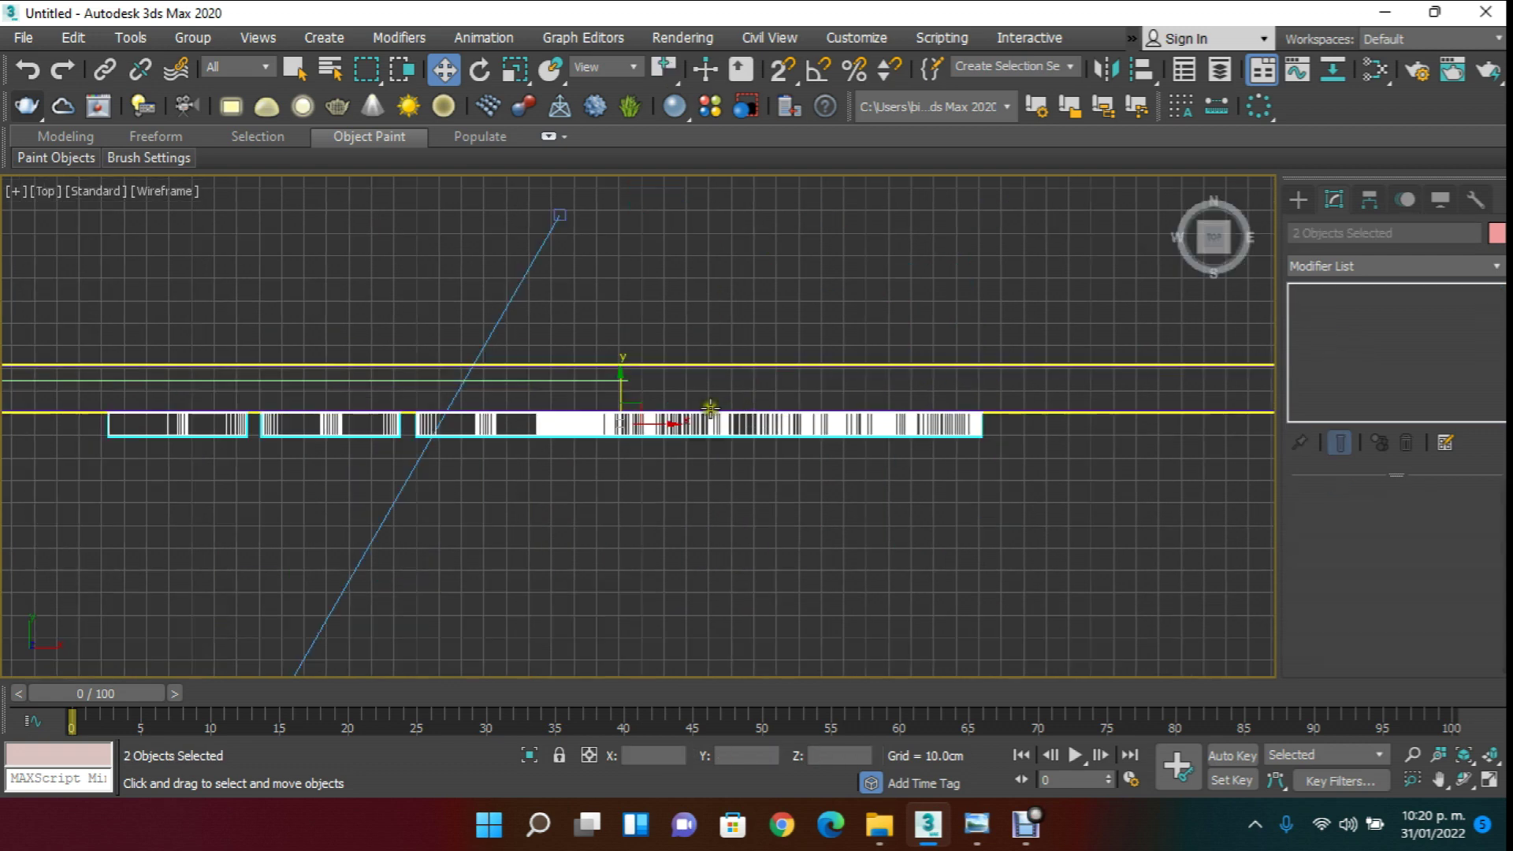
pyautogui.moveTo(622, 386); pyautogui.dragTo(639, 439)
# - Thicken the solid logo slightly along Y and clone it about 39.4 cm back toward the wall
pyautogui.click(516, 77)
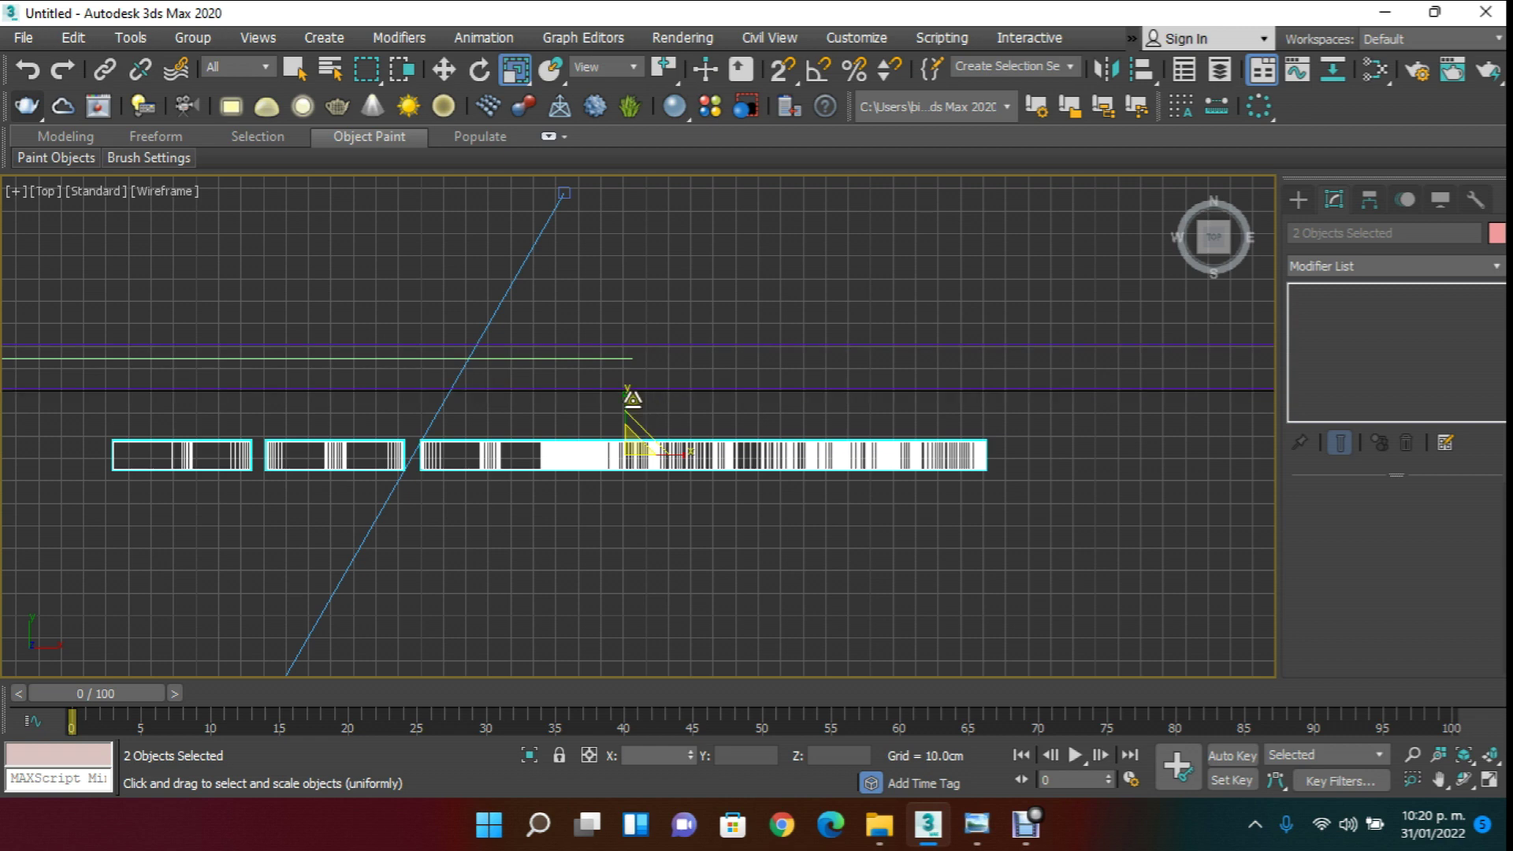
pyautogui.press('w')
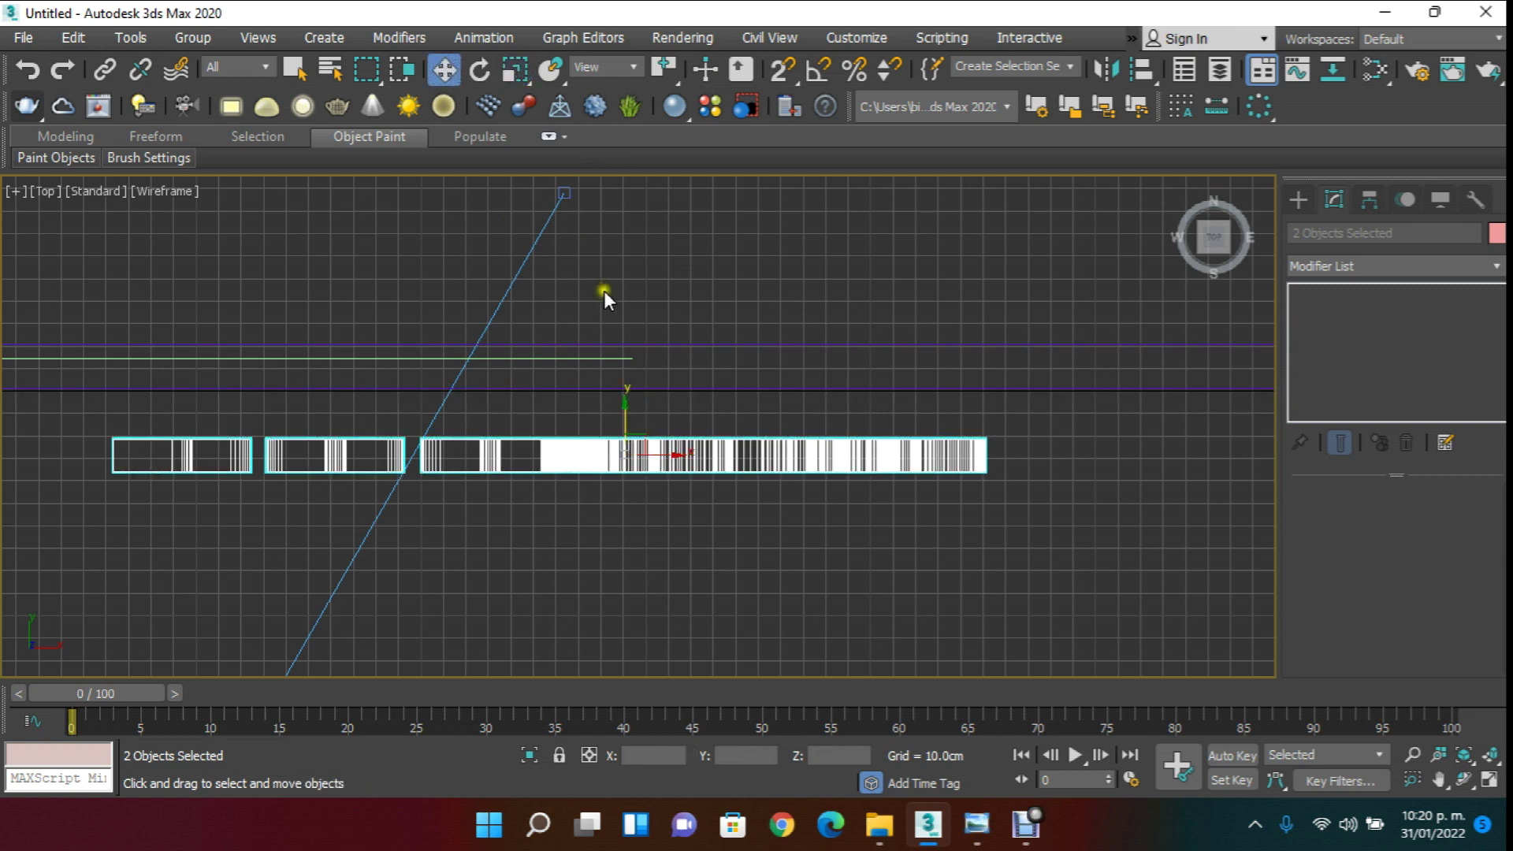
pyautogui.scroll(2, 619, 427)
pyautogui.keyDown('shift'); pyautogui.moveTo(625, 438); pyautogui.dragTo(631, 313); pyautogui.keyUp('shift')
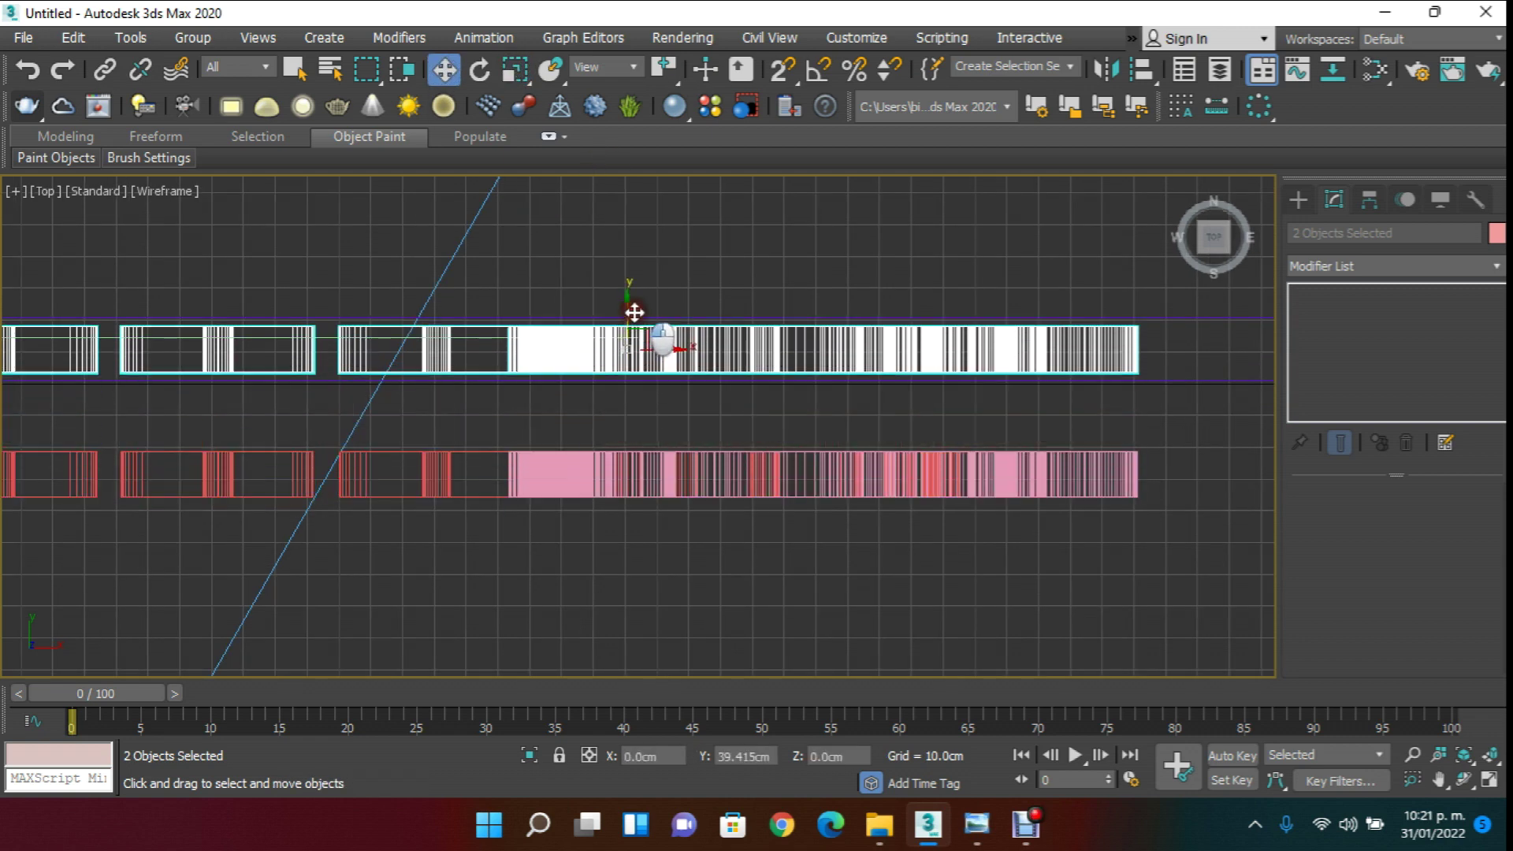
pyautogui.click(736, 503)
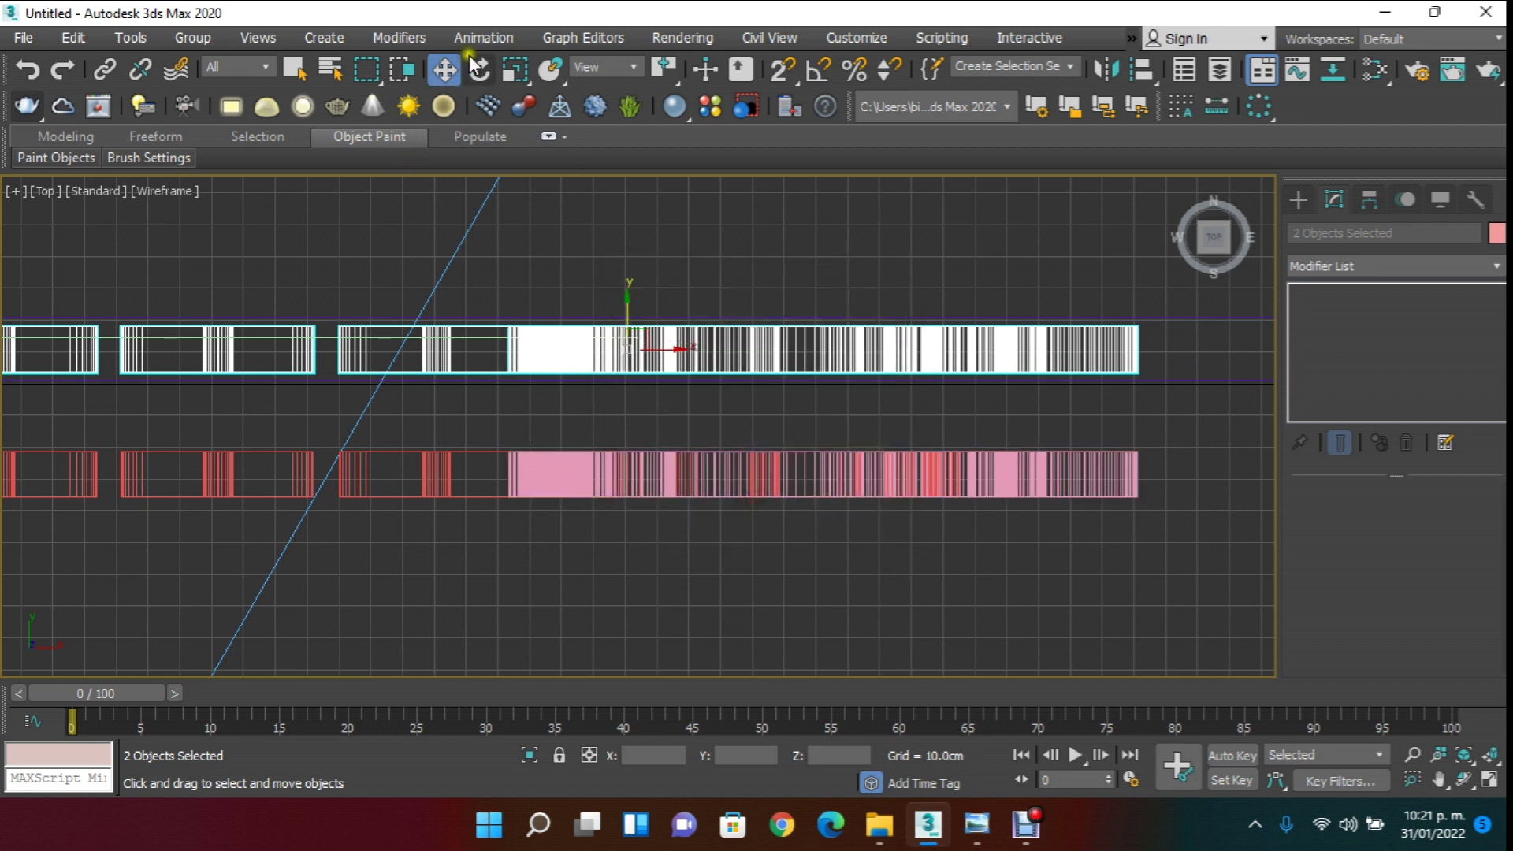
# - Scale the cloned logo along Y into a thin slab and set its object color to blue
pyautogui.click(516, 70)
pyautogui.moveTo(626, 294); pyautogui.dragTo(494, 404)
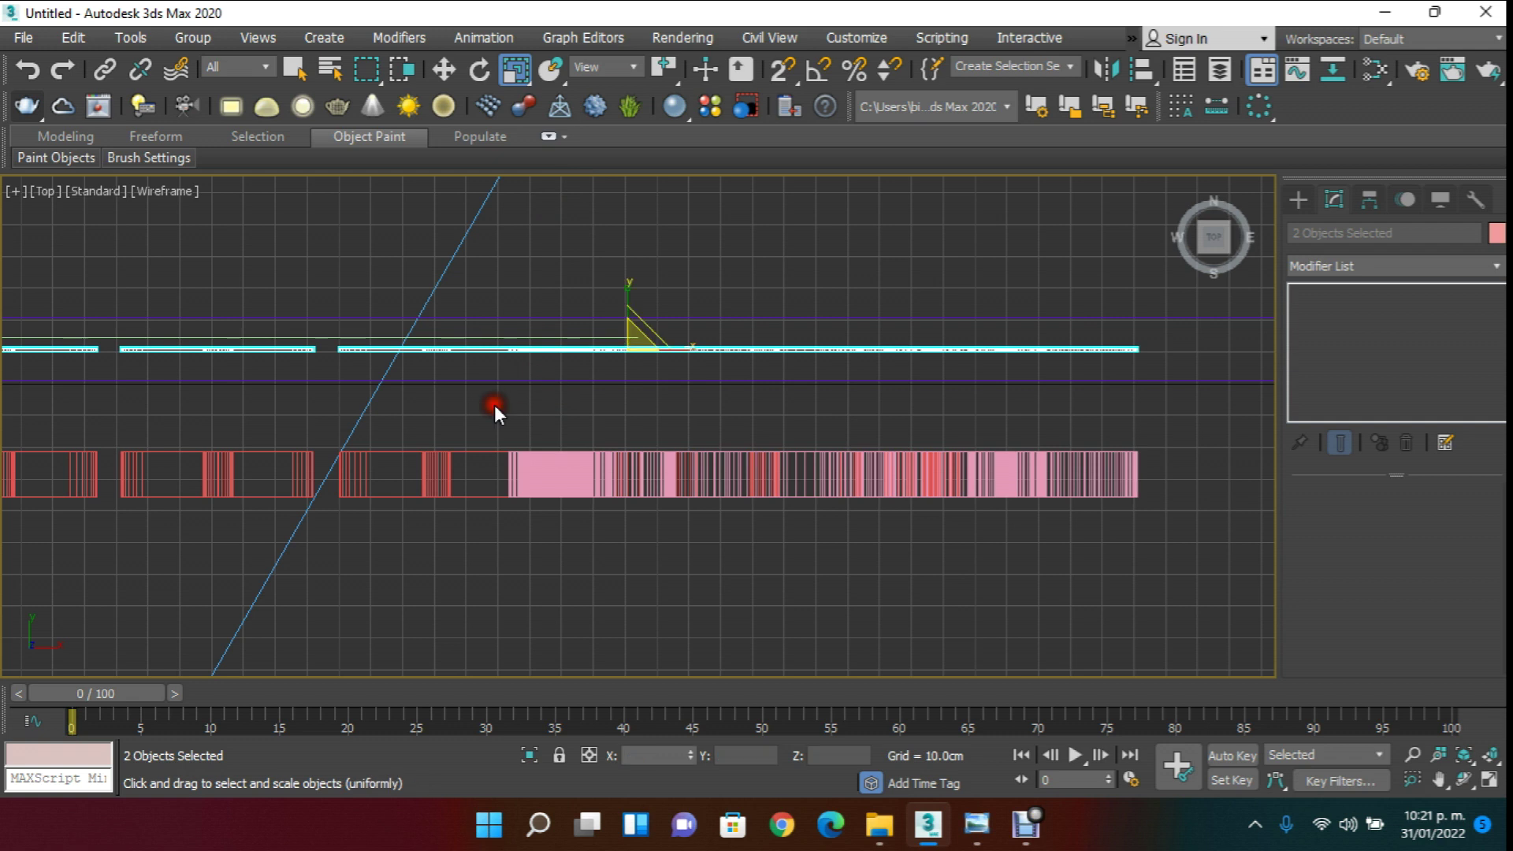
pyautogui.click(1491, 234)
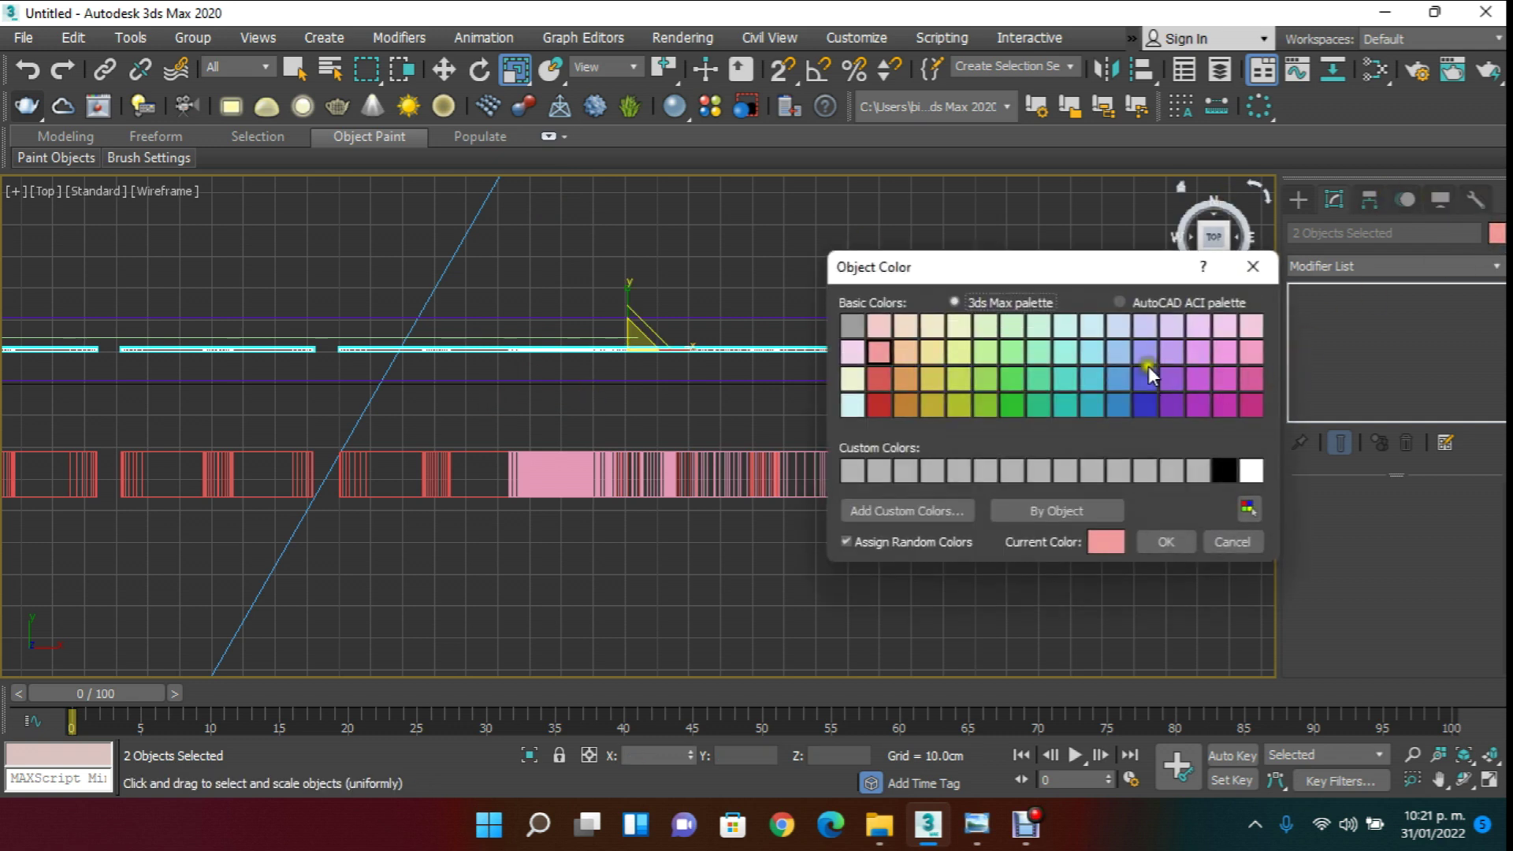
pyautogui.click(1118, 403)
pyautogui.click(1171, 542)
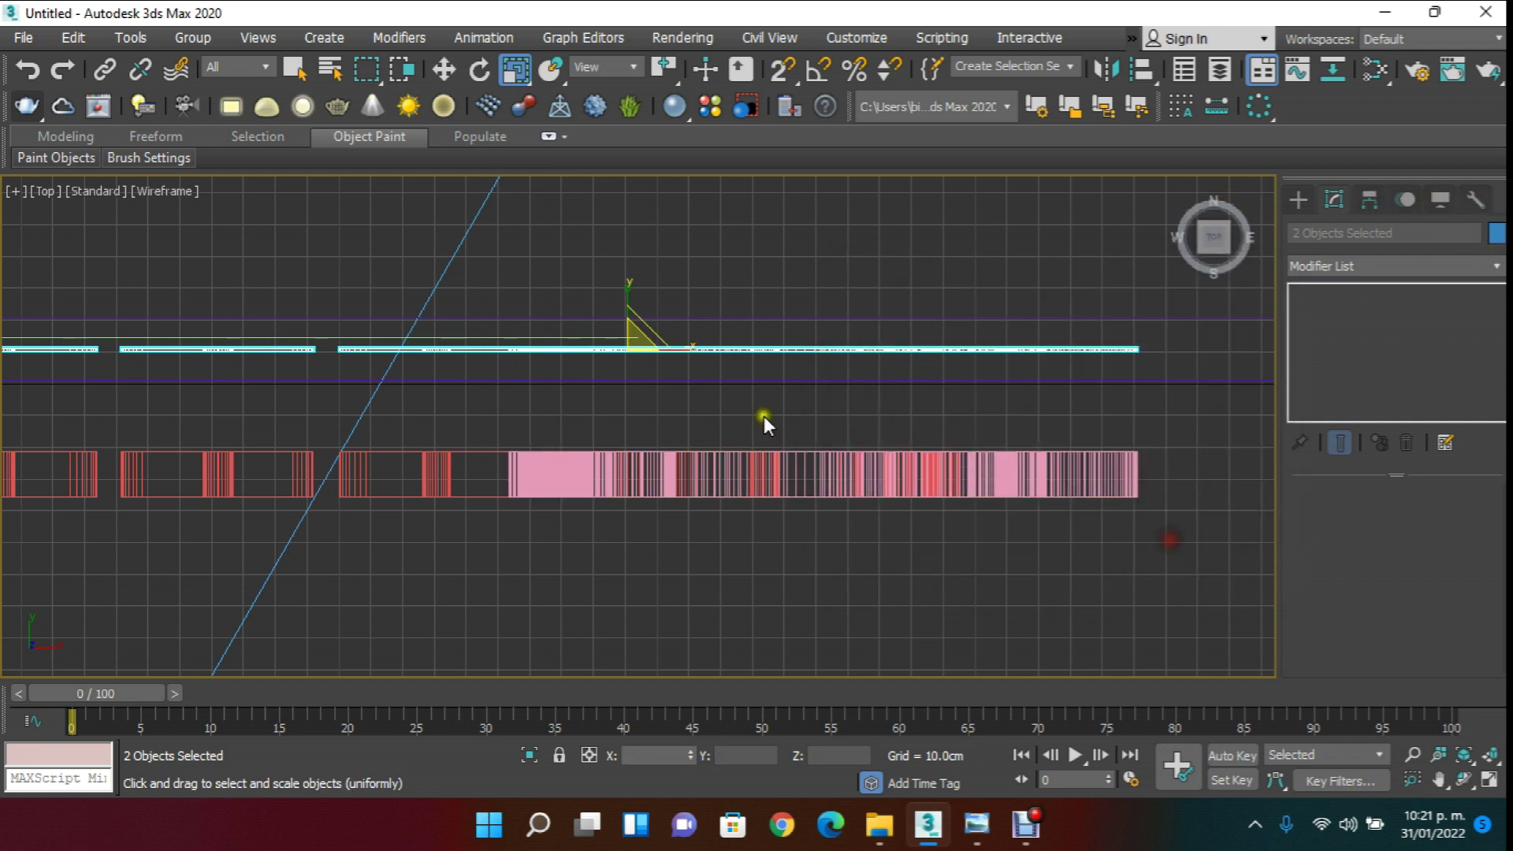
# - Move the thin blue logo slab along Y in the Top view until it sits flush against the back of the solid logo
pyautogui.scroll(8, 625, 361)
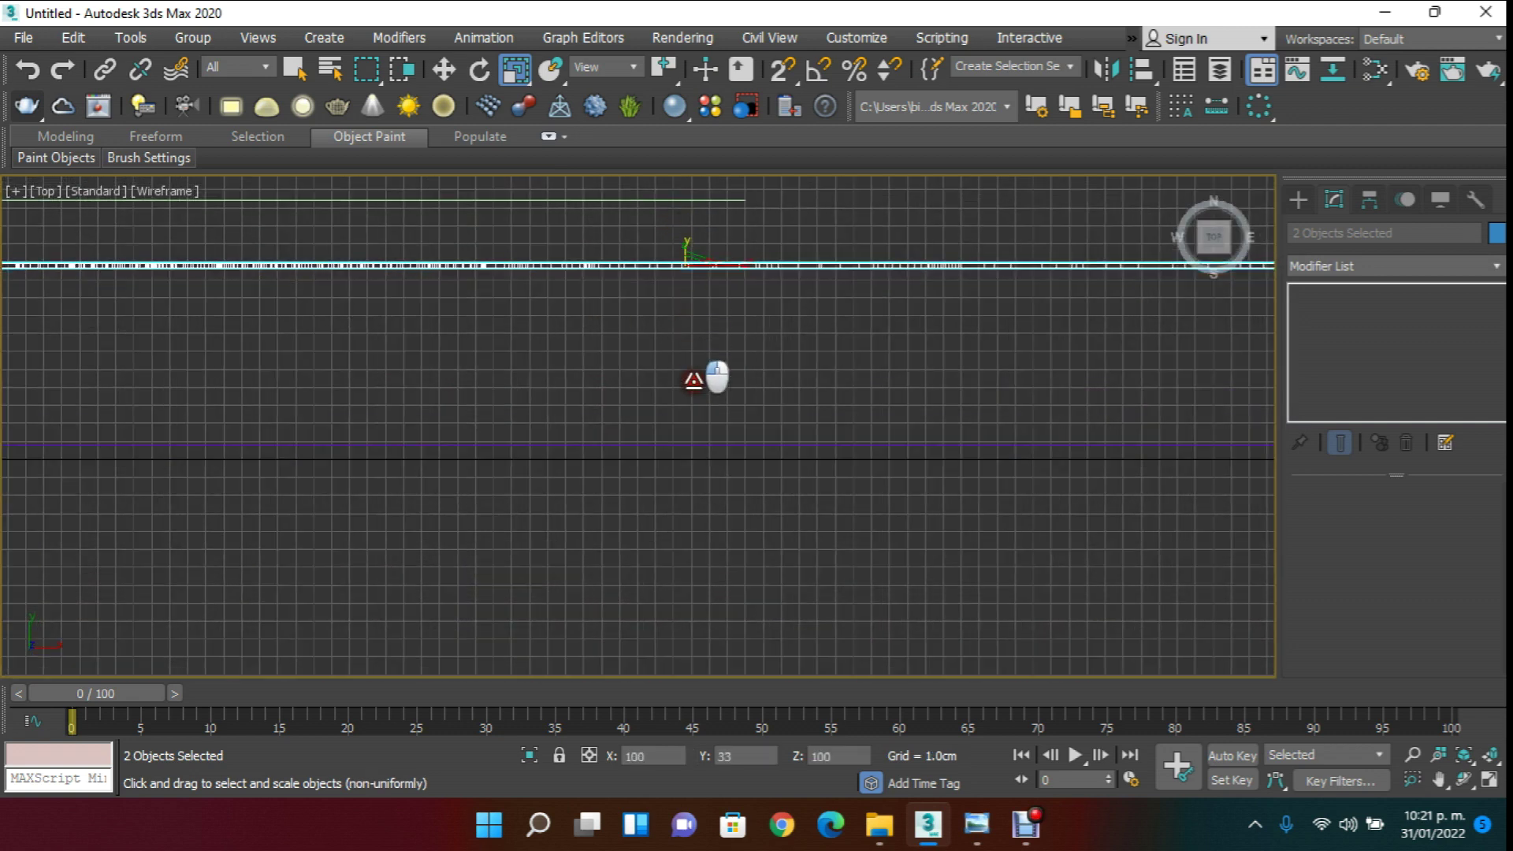
pyautogui.press('w')
pyautogui.scroll(-3, 701, 201)
pyautogui.scroll(-3, 701, 200)
pyautogui.moveTo(709, 208); pyautogui.dragTo(756, 352)
pyautogui.scroll(4, 710, 353)
pyautogui.scroll(4, 710, 353)
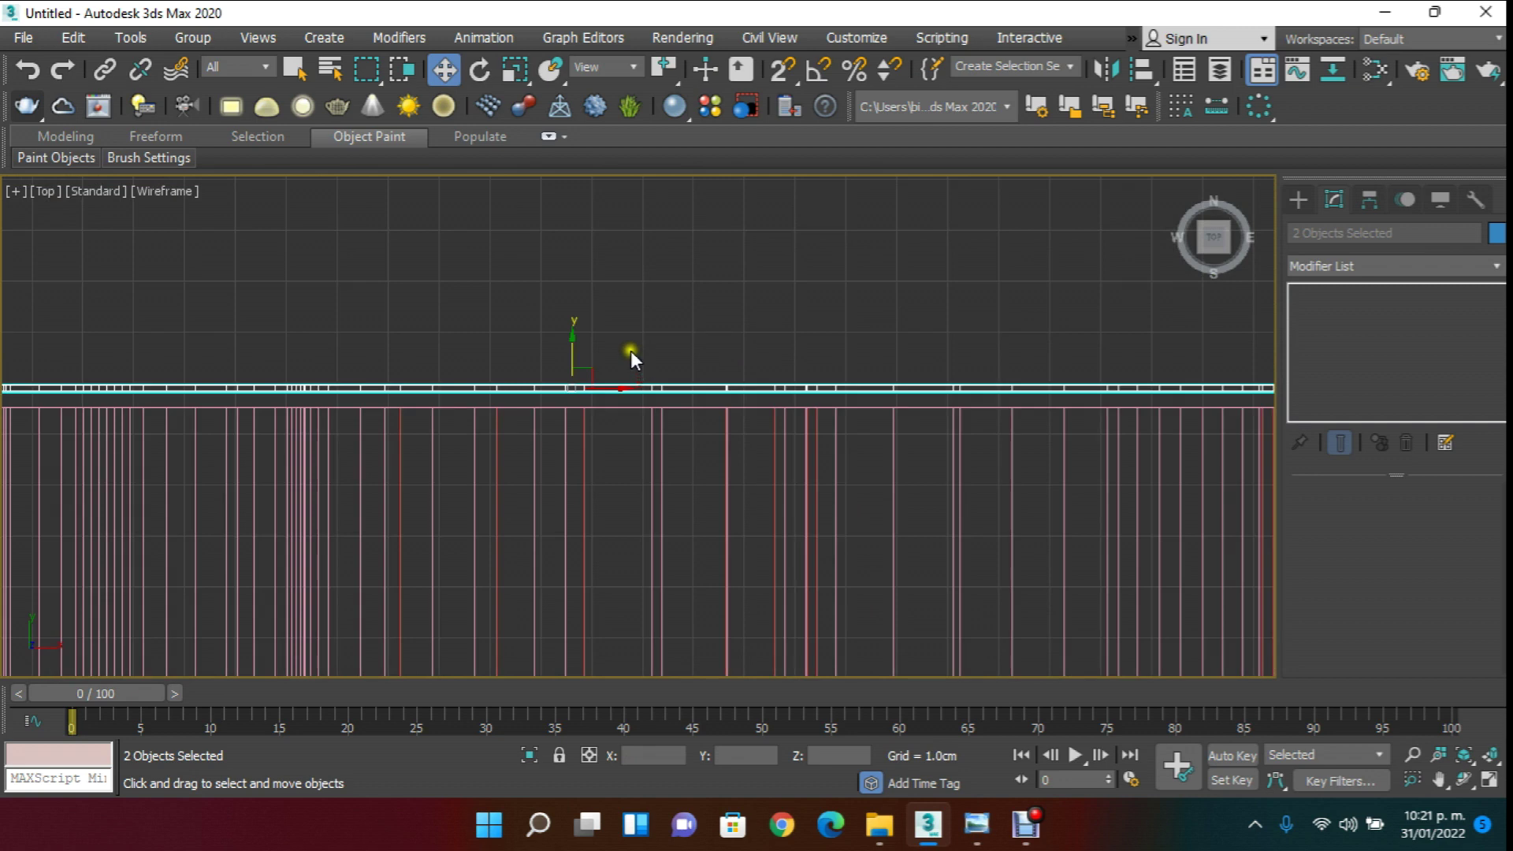
pyautogui.moveTo(572, 354); pyautogui.dragTo(628, 392)
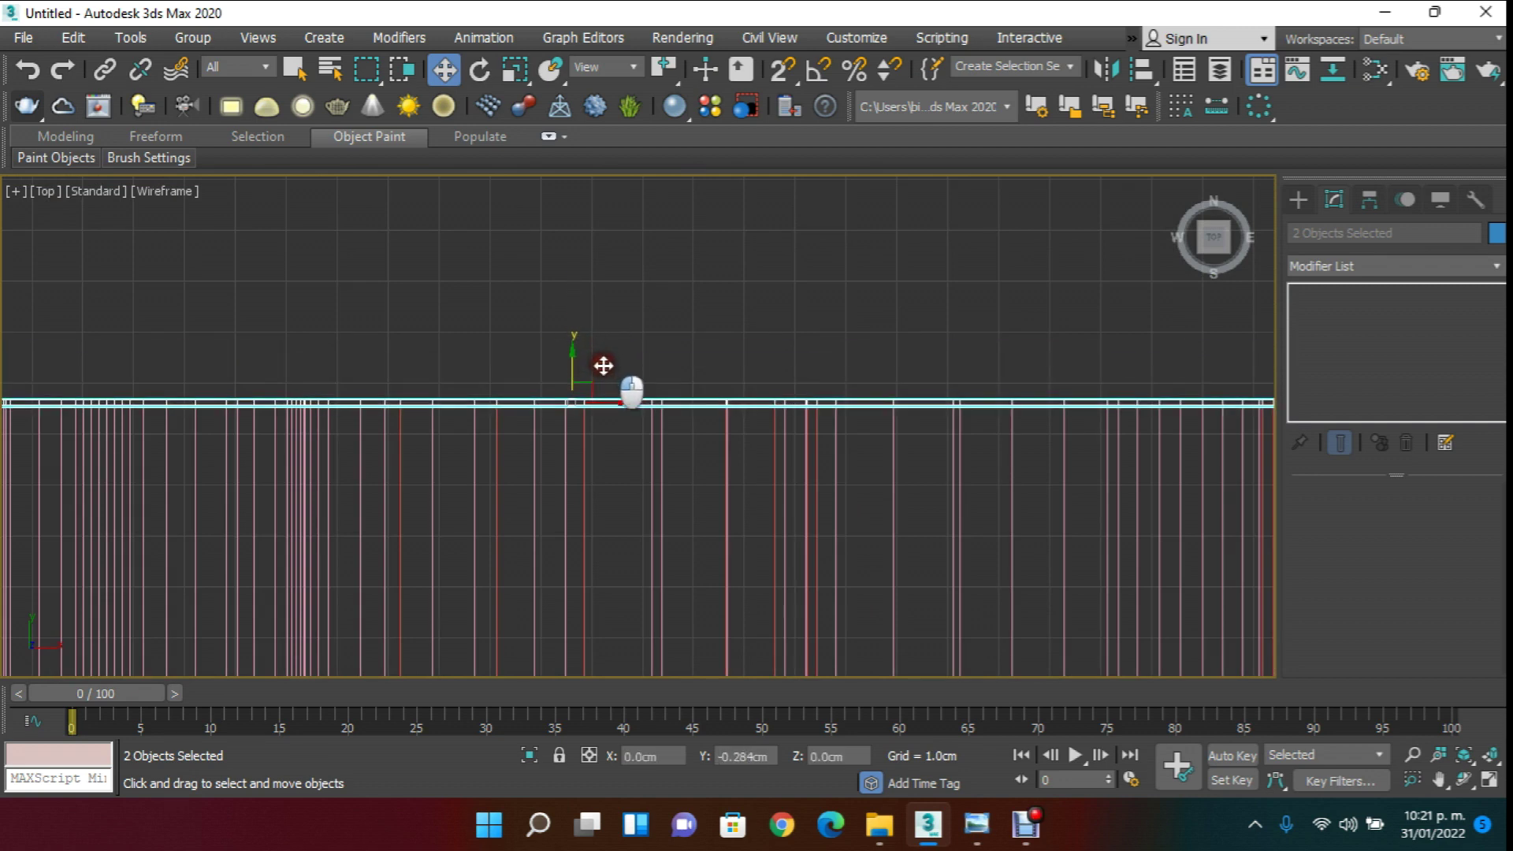
pyautogui.scroll(-2, 605, 359)
pyautogui.scroll(-3, 603, 355)
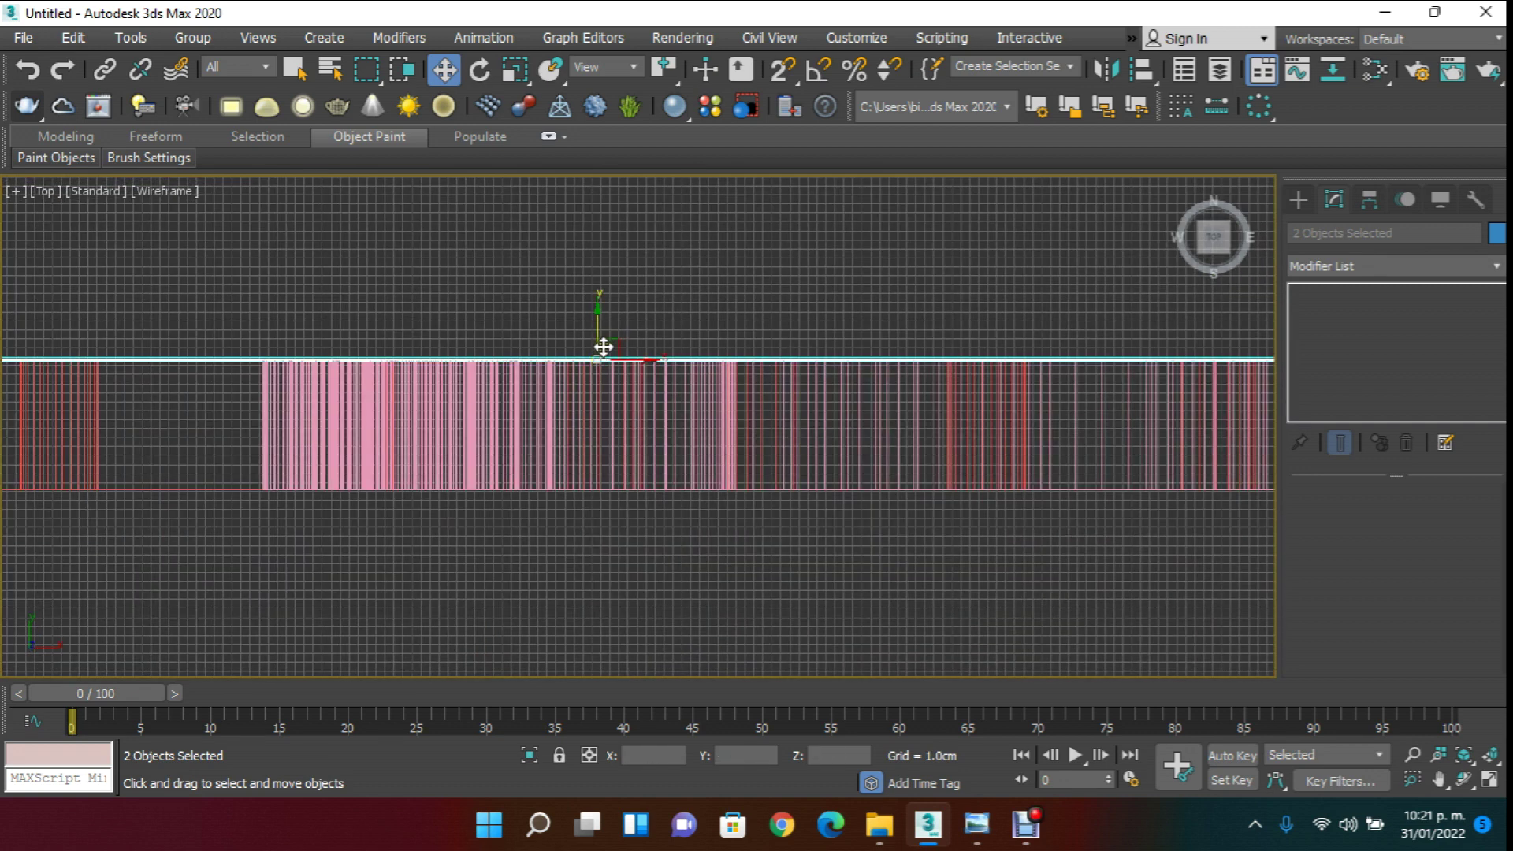
# - Assign the white VRayMtl Material #29 to the selected thin logo slab and close the Slate Material Editor
pyautogui.press('m')
pyautogui.moveTo(634, 268); pyautogui.dragTo(1156, 127)
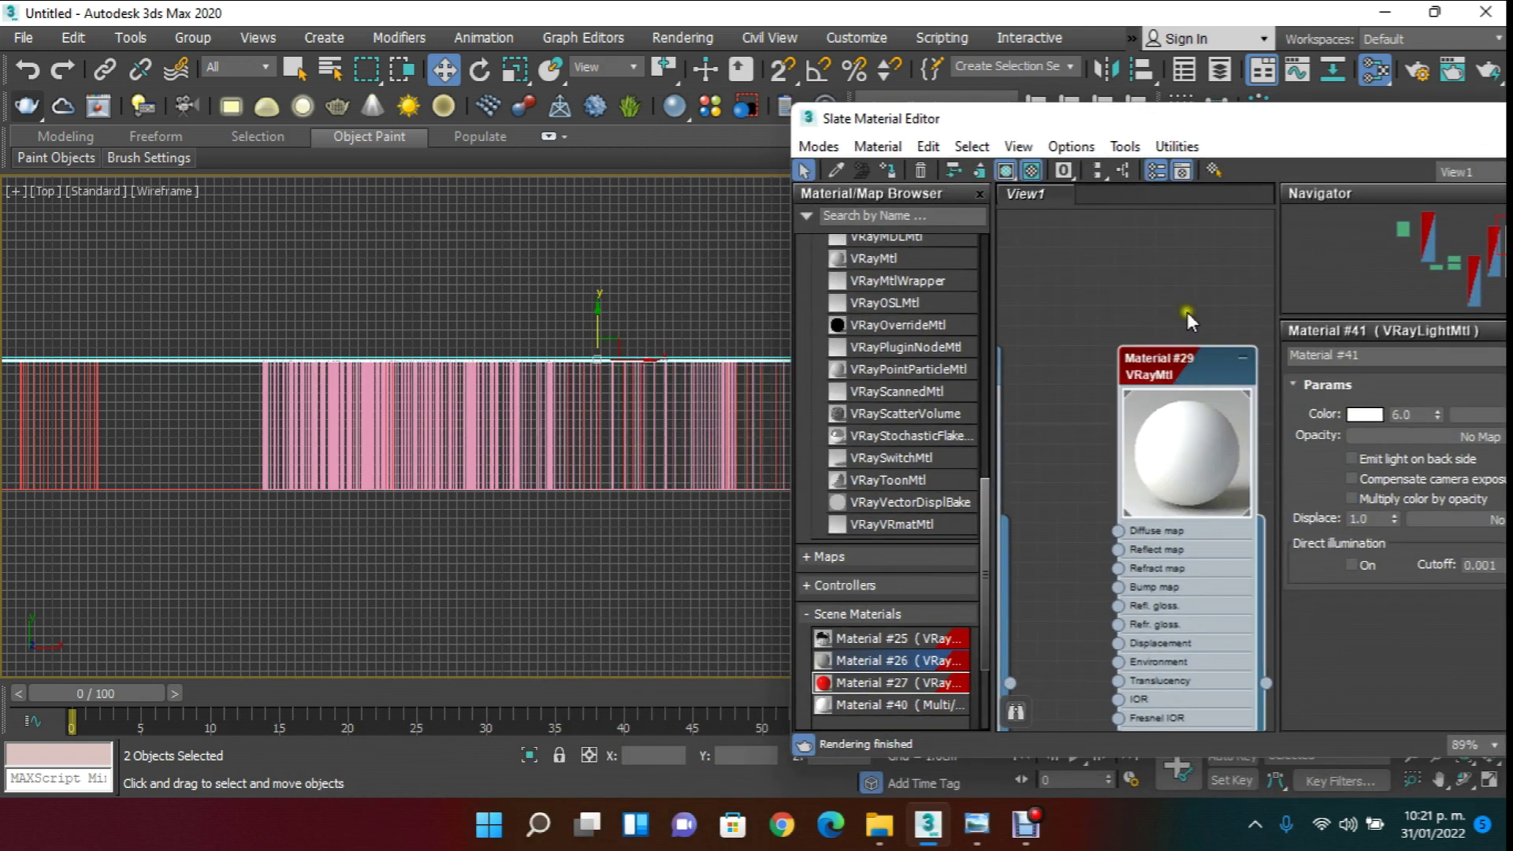
pyautogui.moveTo(1187, 312); pyautogui.dragTo(1122, 309, button='middle')
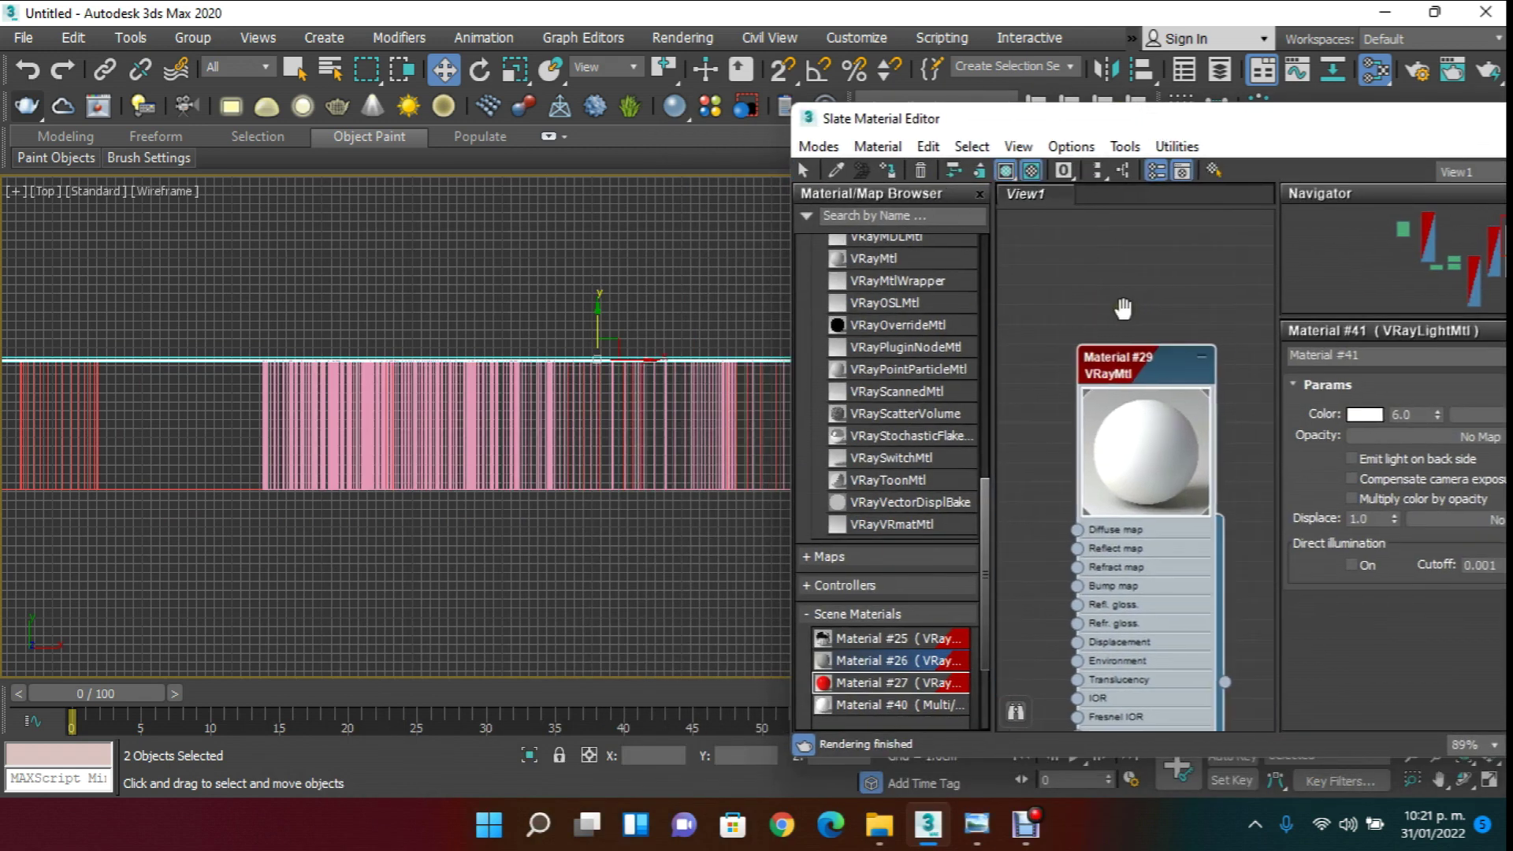
pyautogui.click(891, 169)
pyautogui.moveTo(1308, 136); pyautogui.dragTo(733, 213)
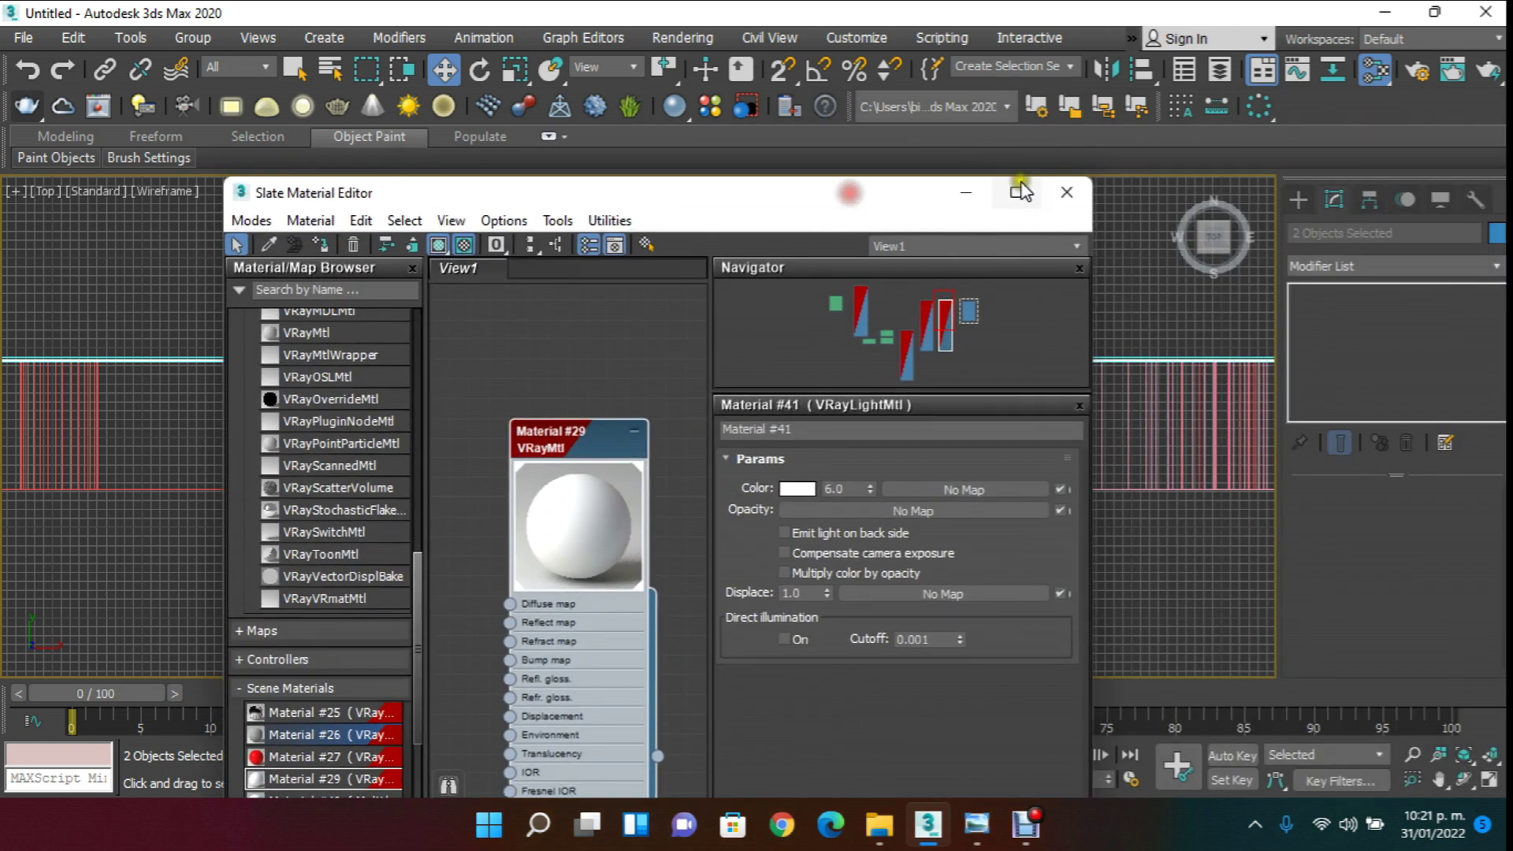
pyautogui.click(1077, 193)
# - Show the sign in Perspective with Default Shading, orbit around its back and front, and close the material editor
pyautogui.press('p')
pyautogui.scroll(-4, 410, 282)
pyautogui.click(195, 192)
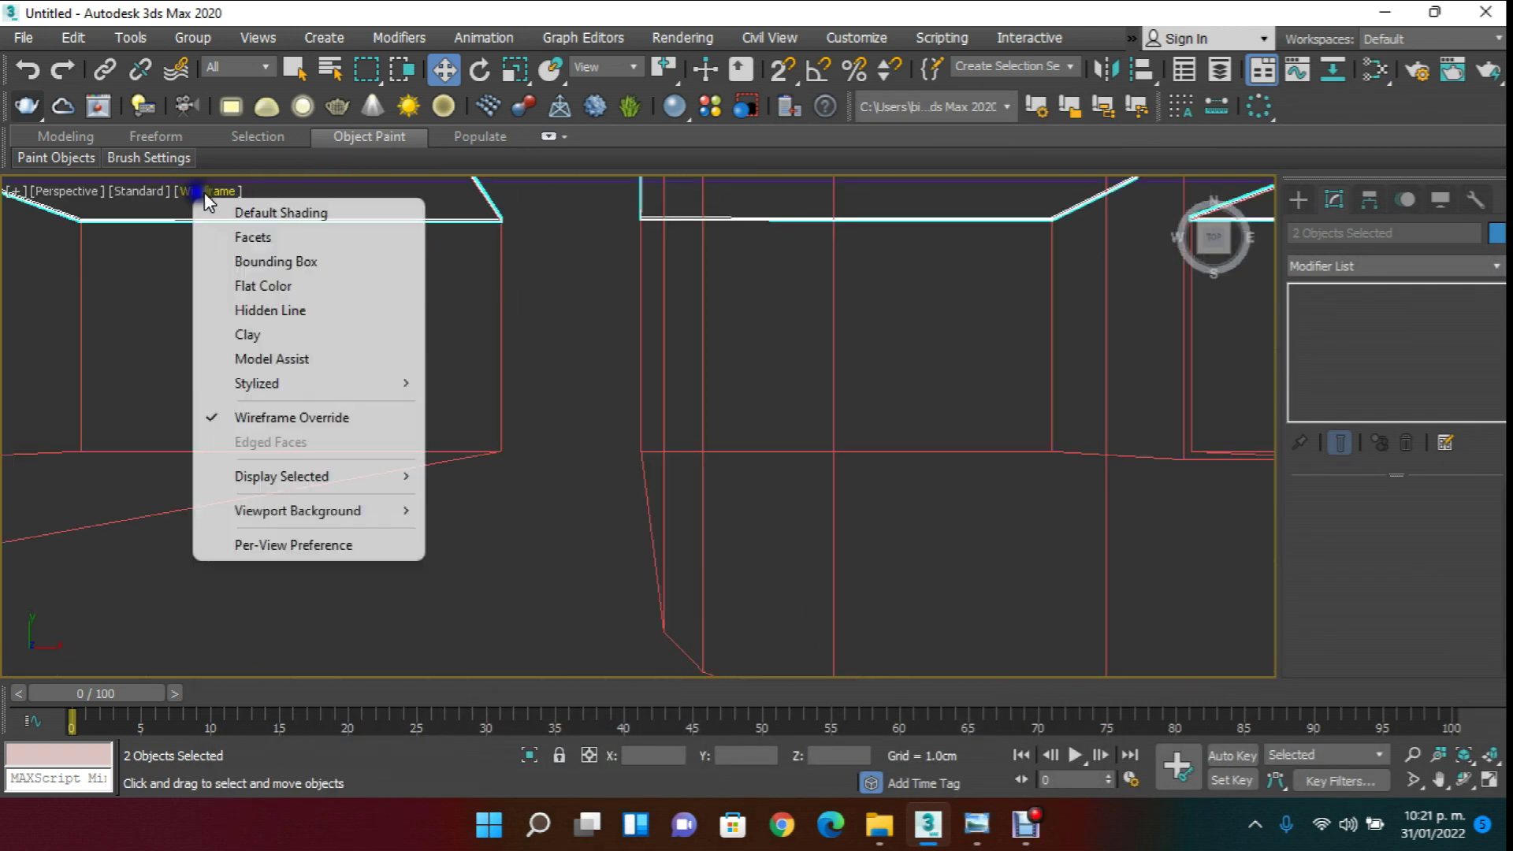
pyautogui.click(268, 210)
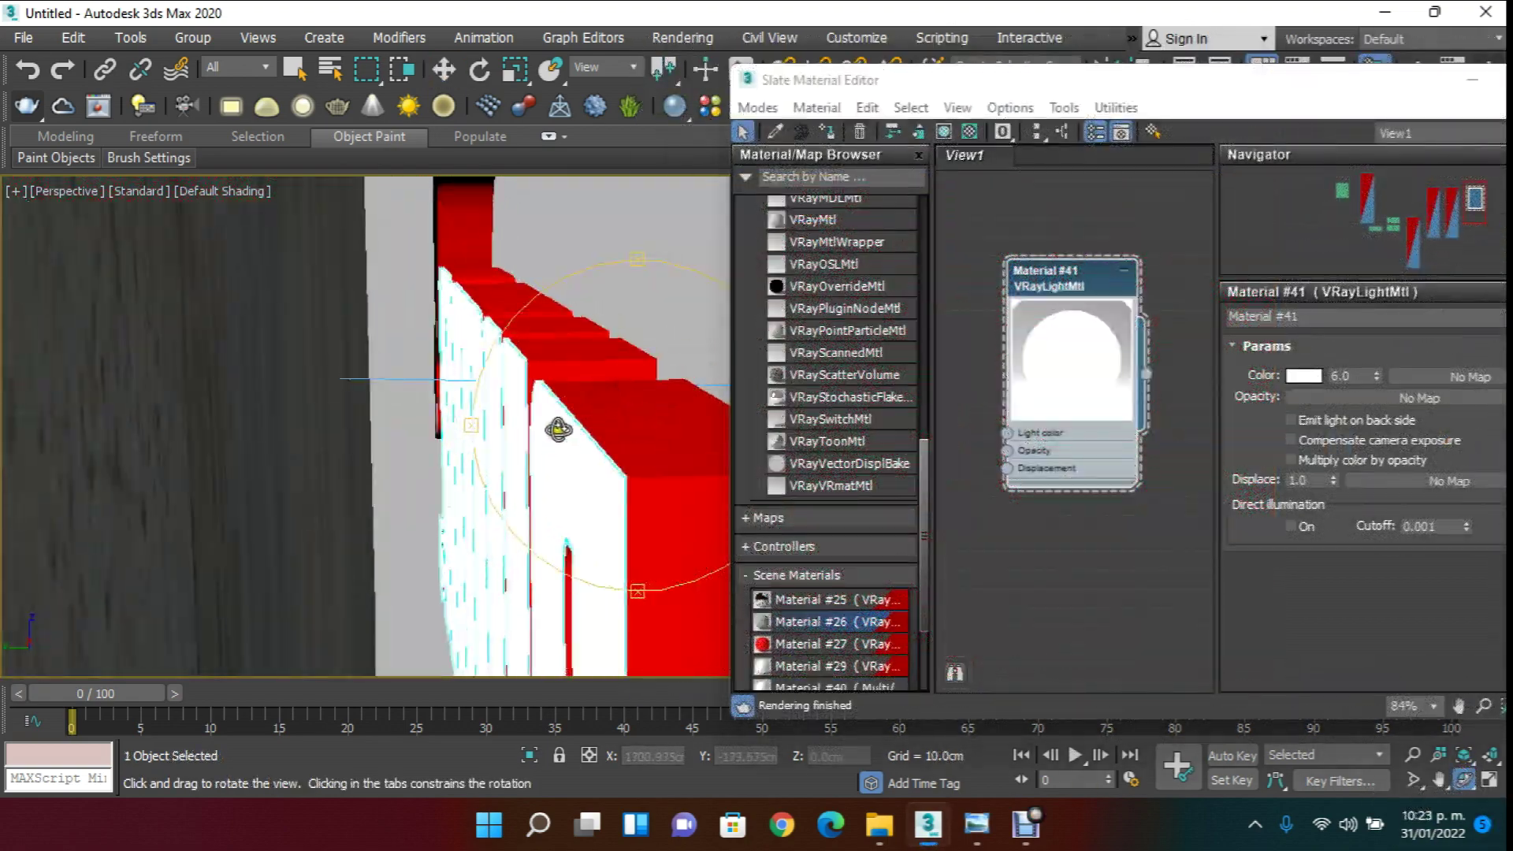
pyautogui.moveTo(591, 409); pyautogui.dragTo(500, 399)
pyautogui.moveTo(1423, 95); pyautogui.dragTo(1064, 164)
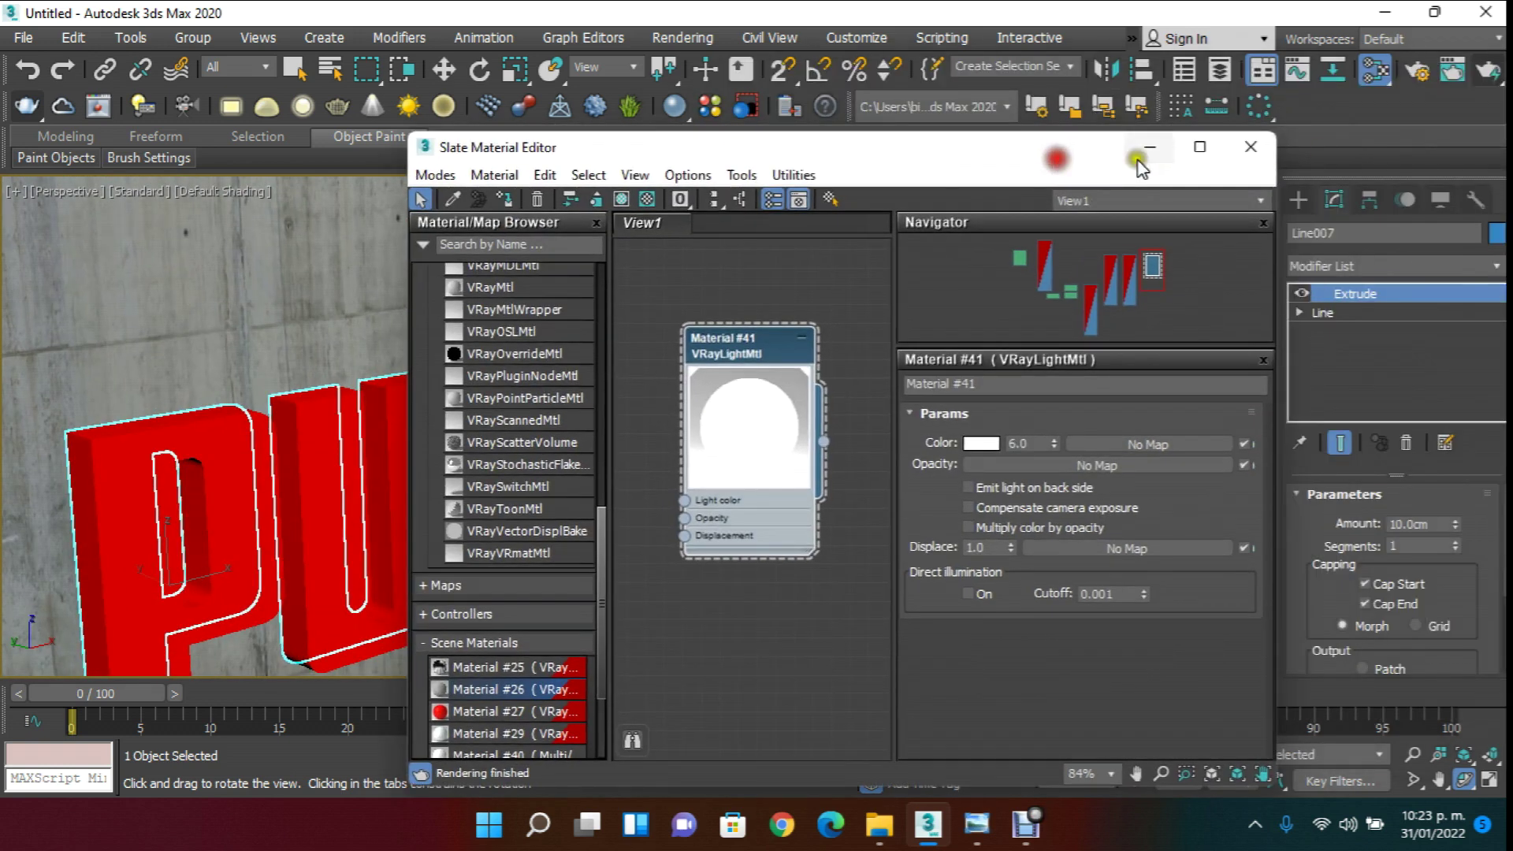
pyautogui.click(1270, 149)
# - Show the PhysCamera001 view with safe frames and adjust its framing slightly around the whole sign
pyautogui.press('c')
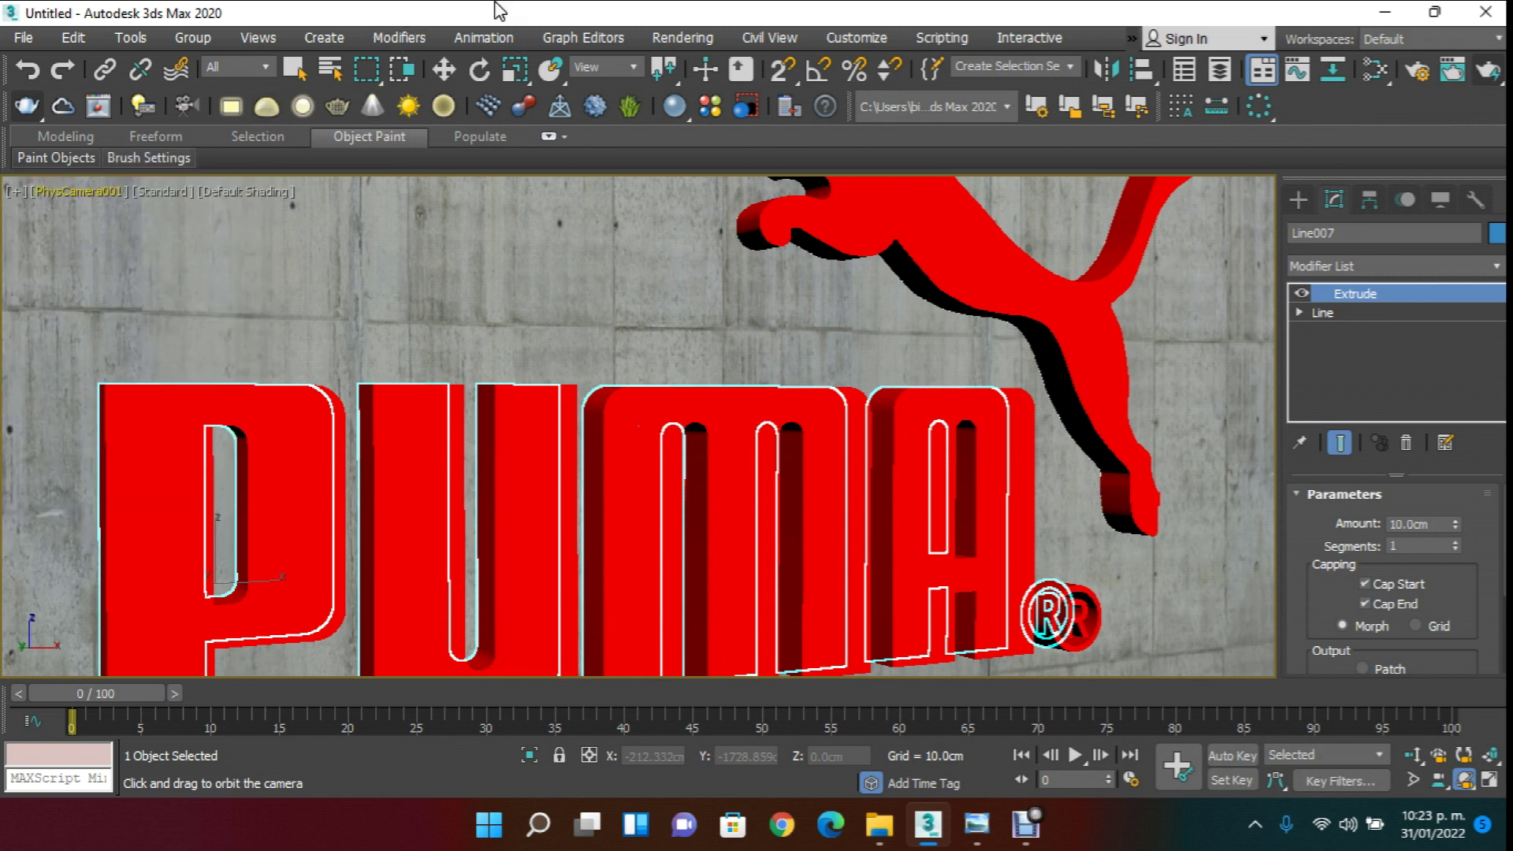
pyautogui.click(101, 189)
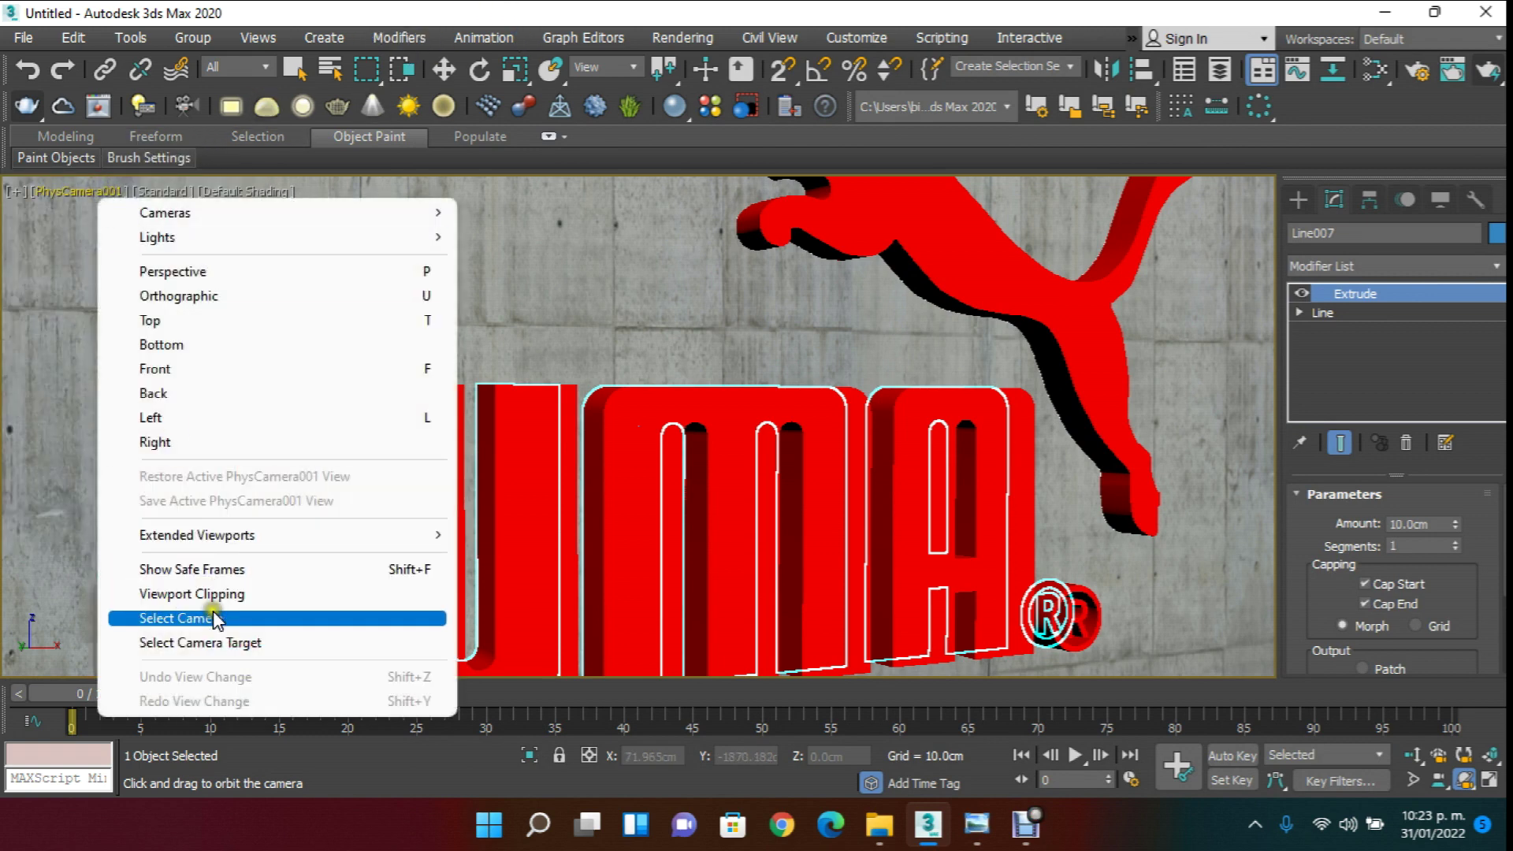
pyautogui.click(211, 568)
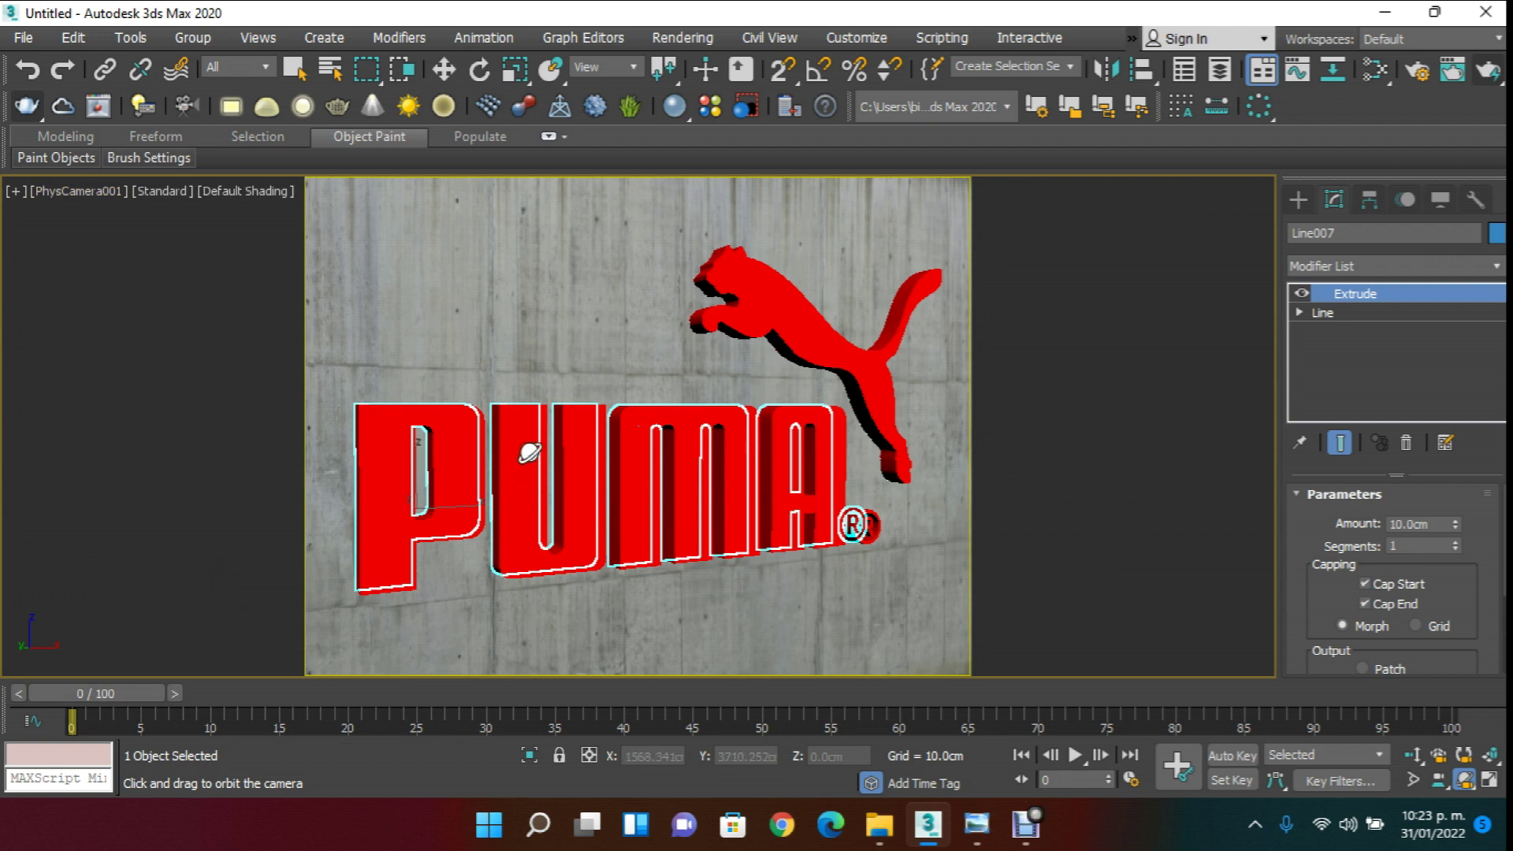
pyautogui.moveTo(662, 347); pyautogui.dragTo(662, 350, button='middle')
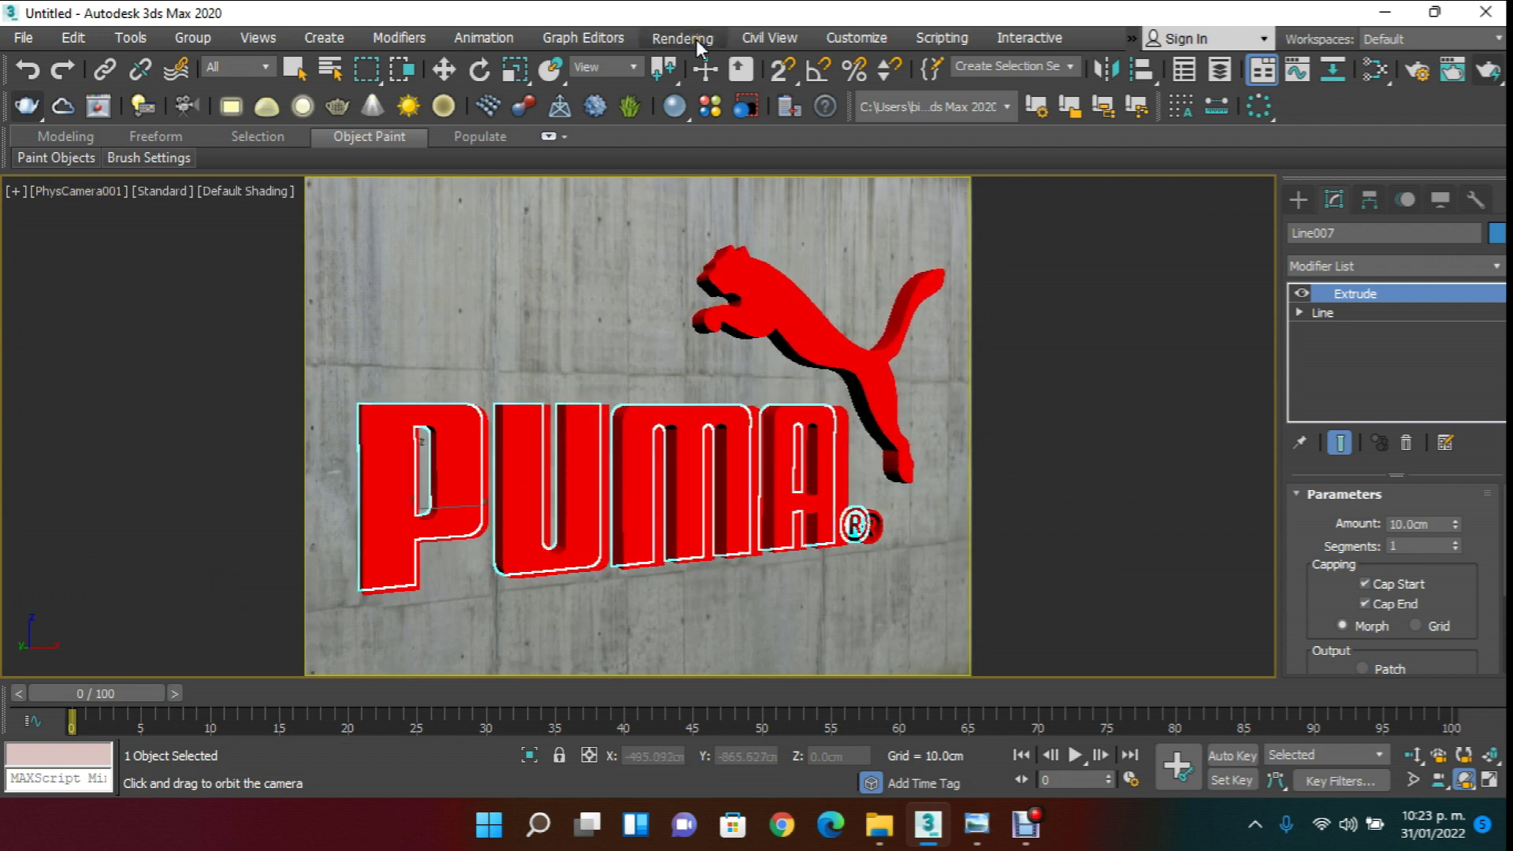
# - Darken the environment background color to grey with RGB about 114 and render the camera view with V-Ray
pyautogui.click(697, 39)
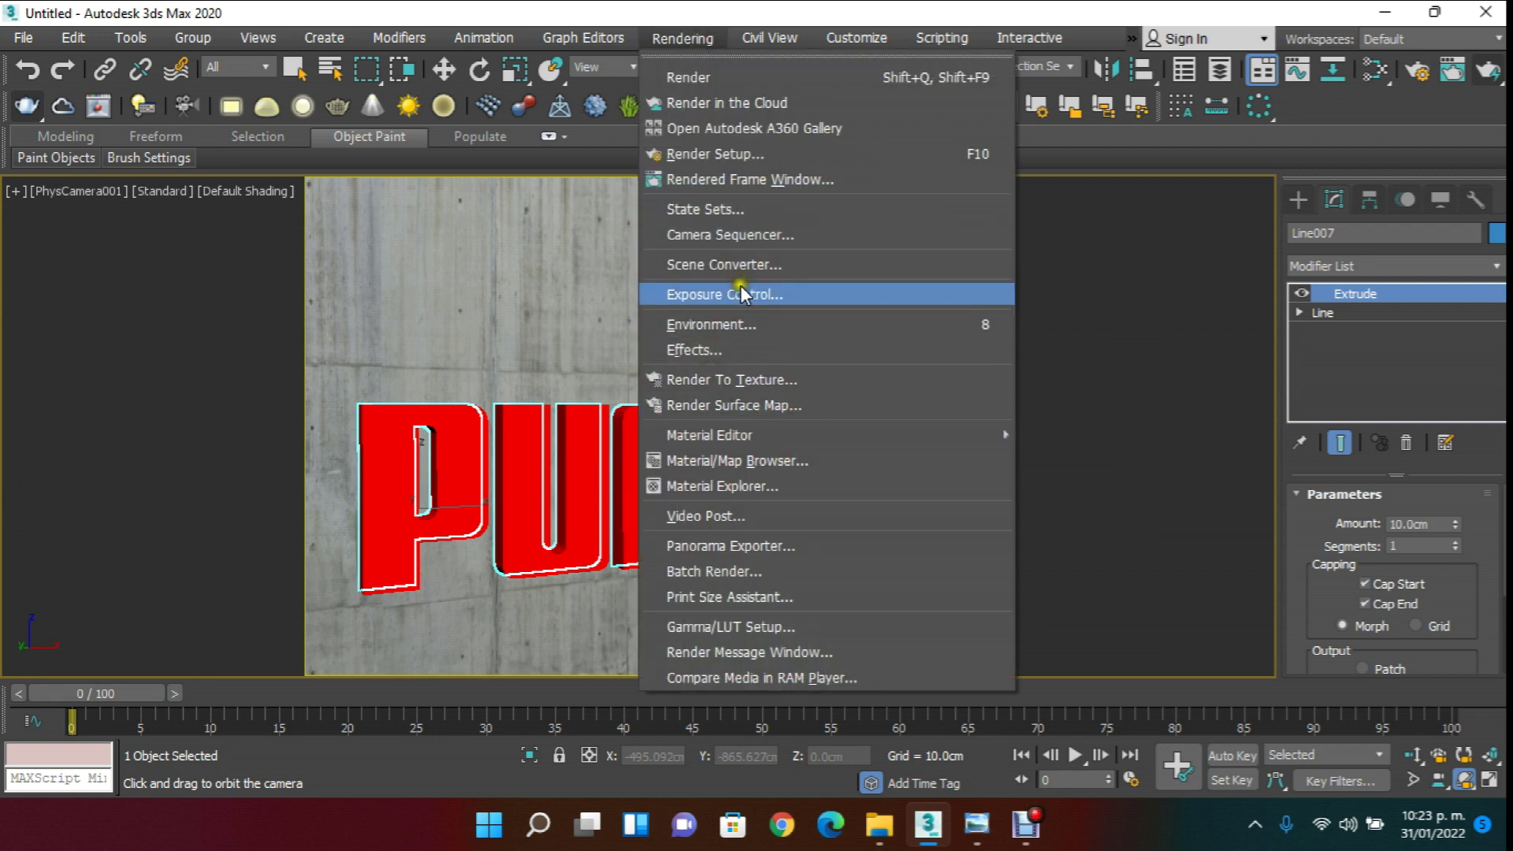
pyautogui.click(697, 324)
pyautogui.click(567, 277)
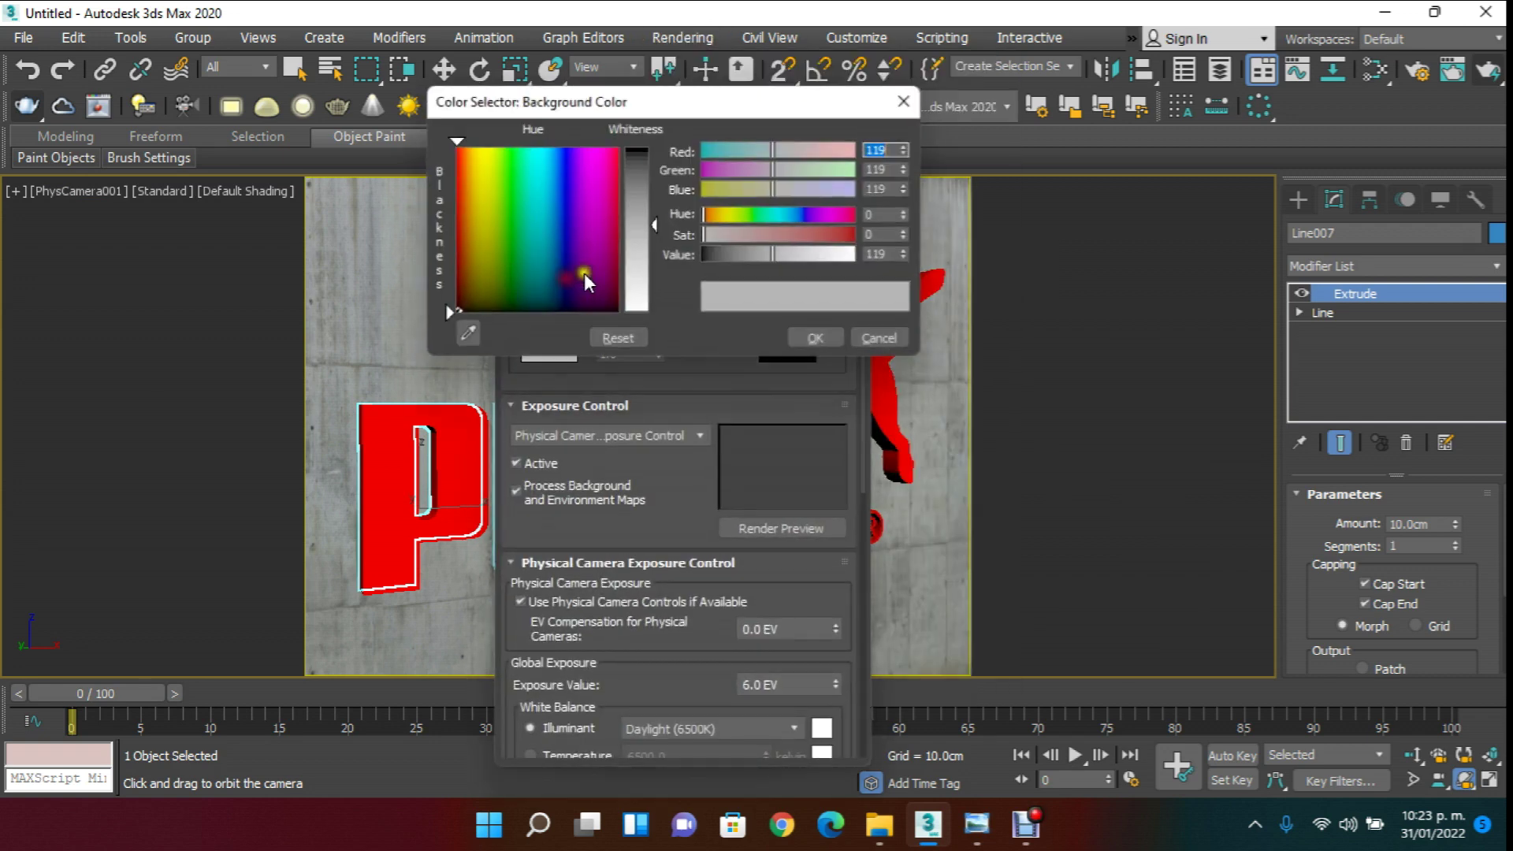
pyautogui.moveTo(659, 237)
pyautogui.mouseDown()
pyautogui.moveTo(655, 299)
pyautogui.moveTo(654, 208)
pyautogui.moveTo(656, 299)
pyautogui.moveTo(668, 214)
pyautogui.moveTo(668, 228)
pyautogui.mouseUp()
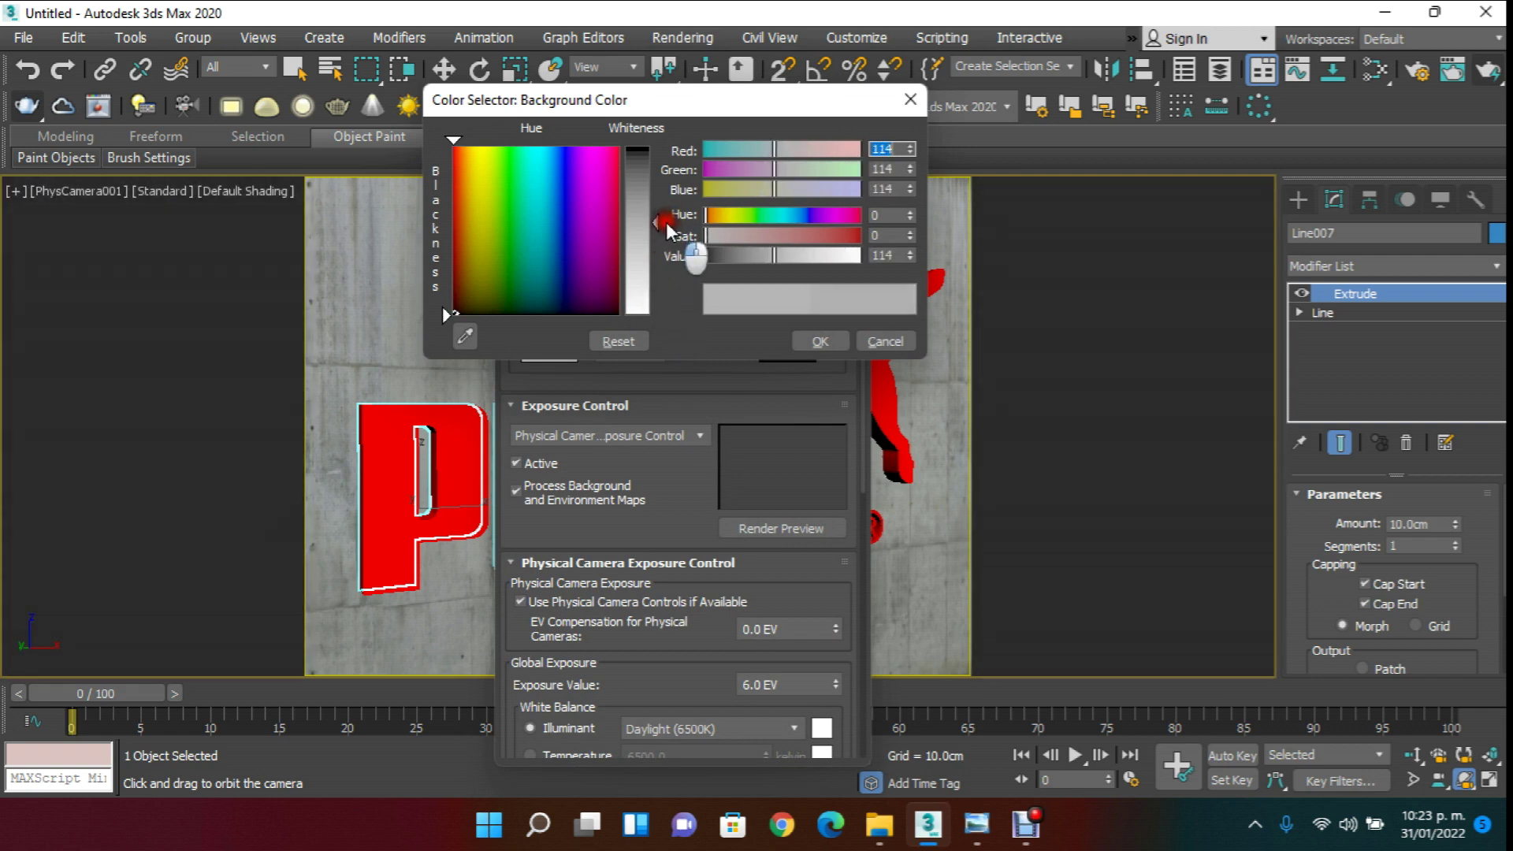
pyautogui.click(816, 339)
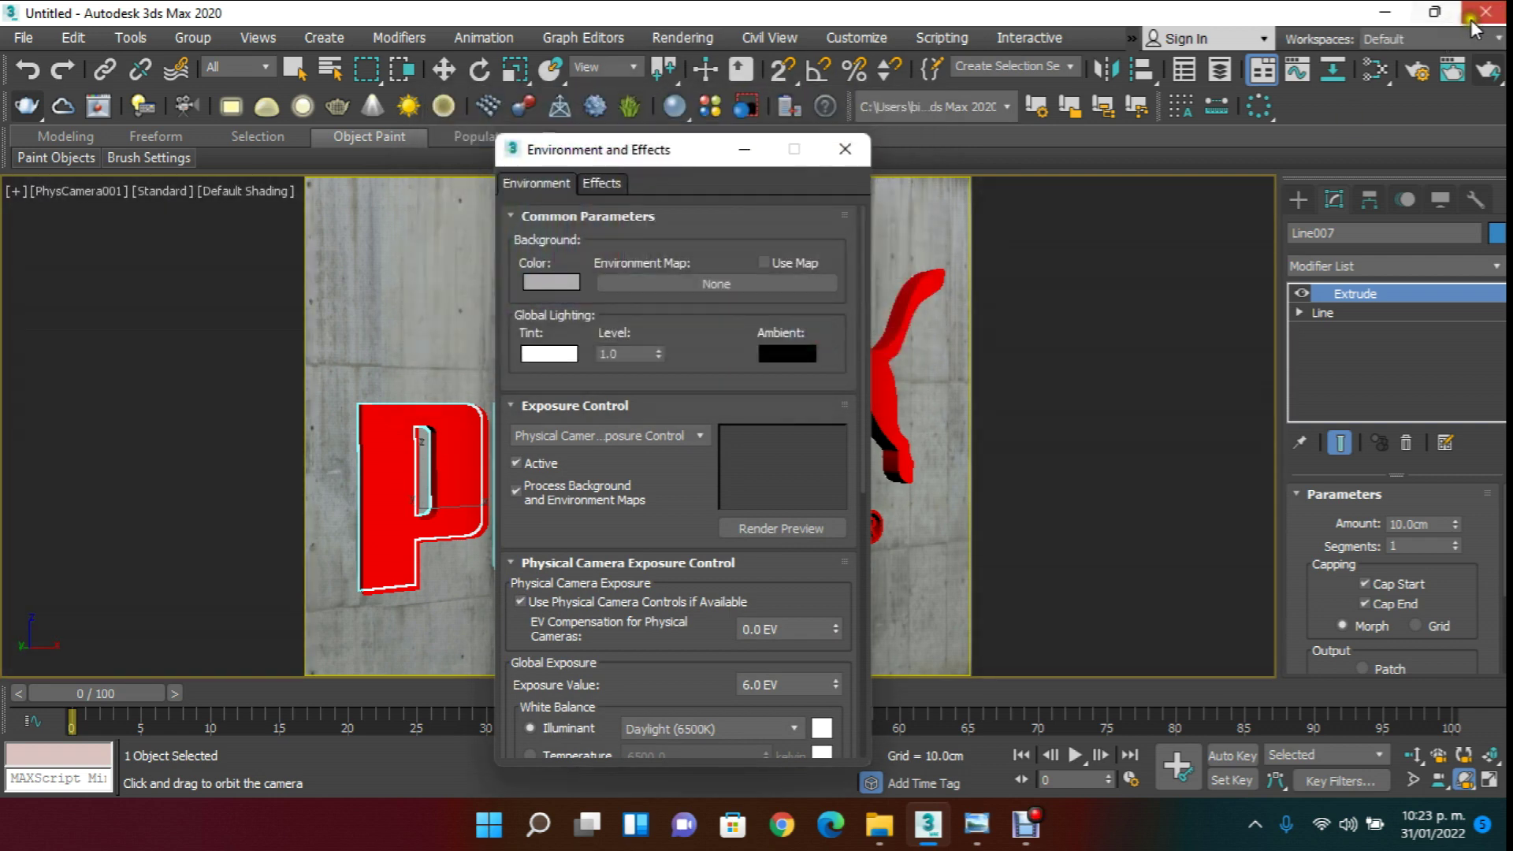
pyautogui.click(844, 149)
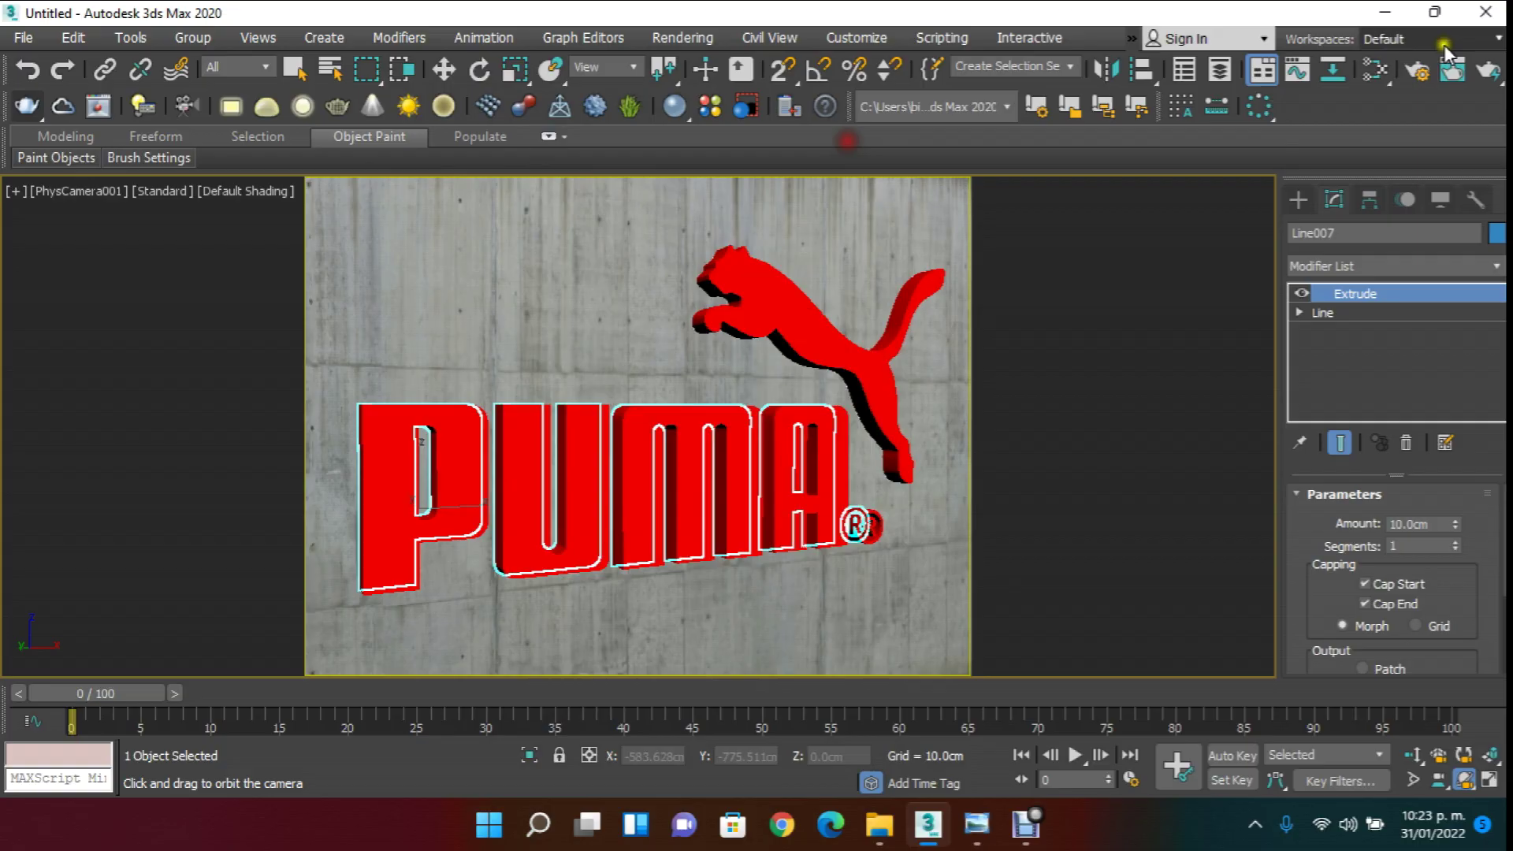
pyautogui.click(1488, 71)
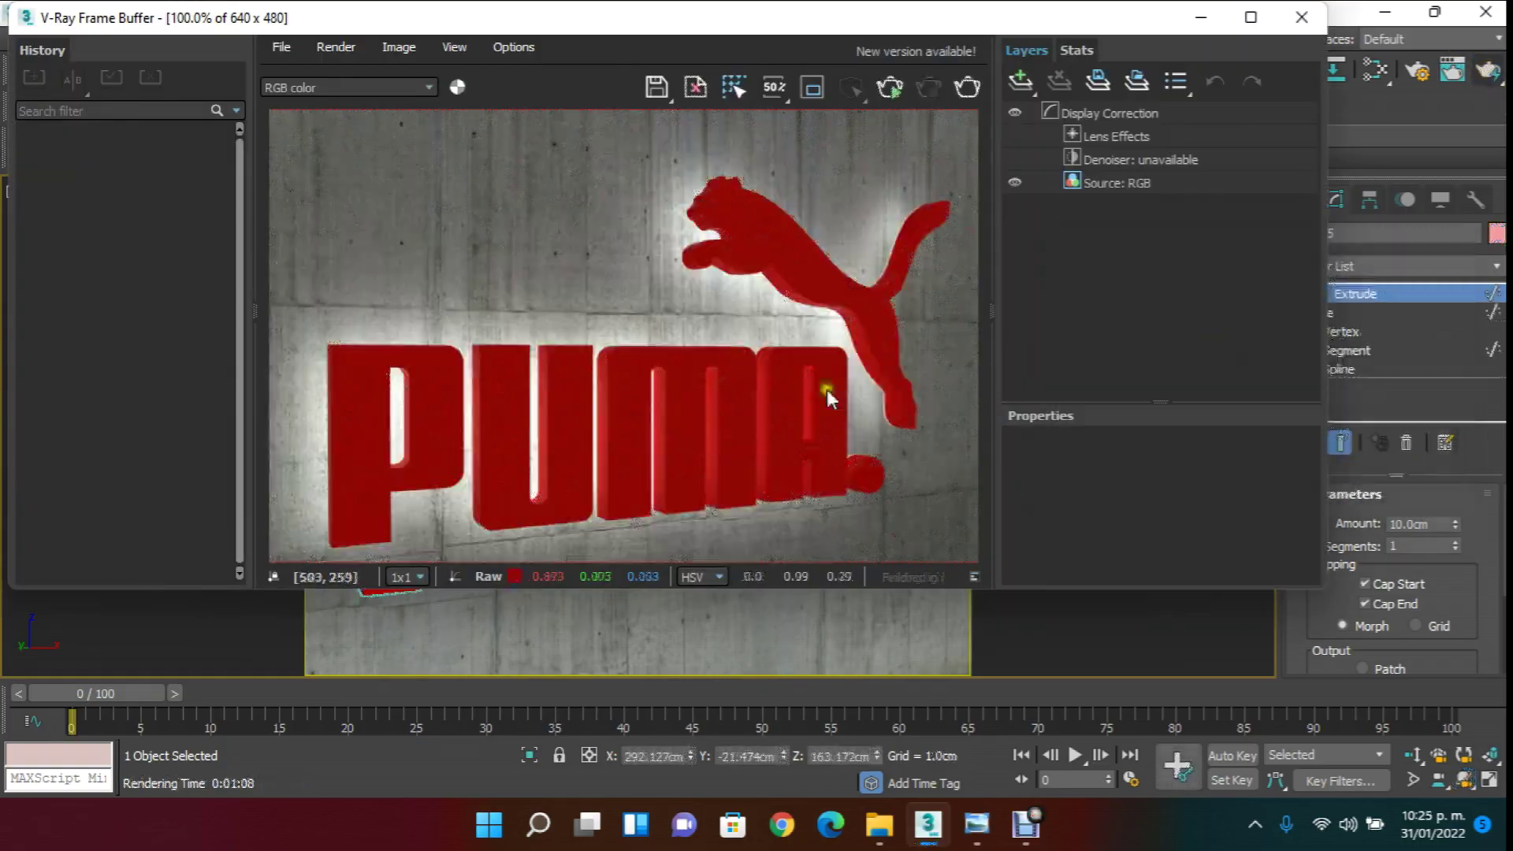
# - Switch to the Windows photo viewer and compare the finished sign renders Puma 3.jpg and Puma 4.jpg
pyautogui.click(1094, 718)
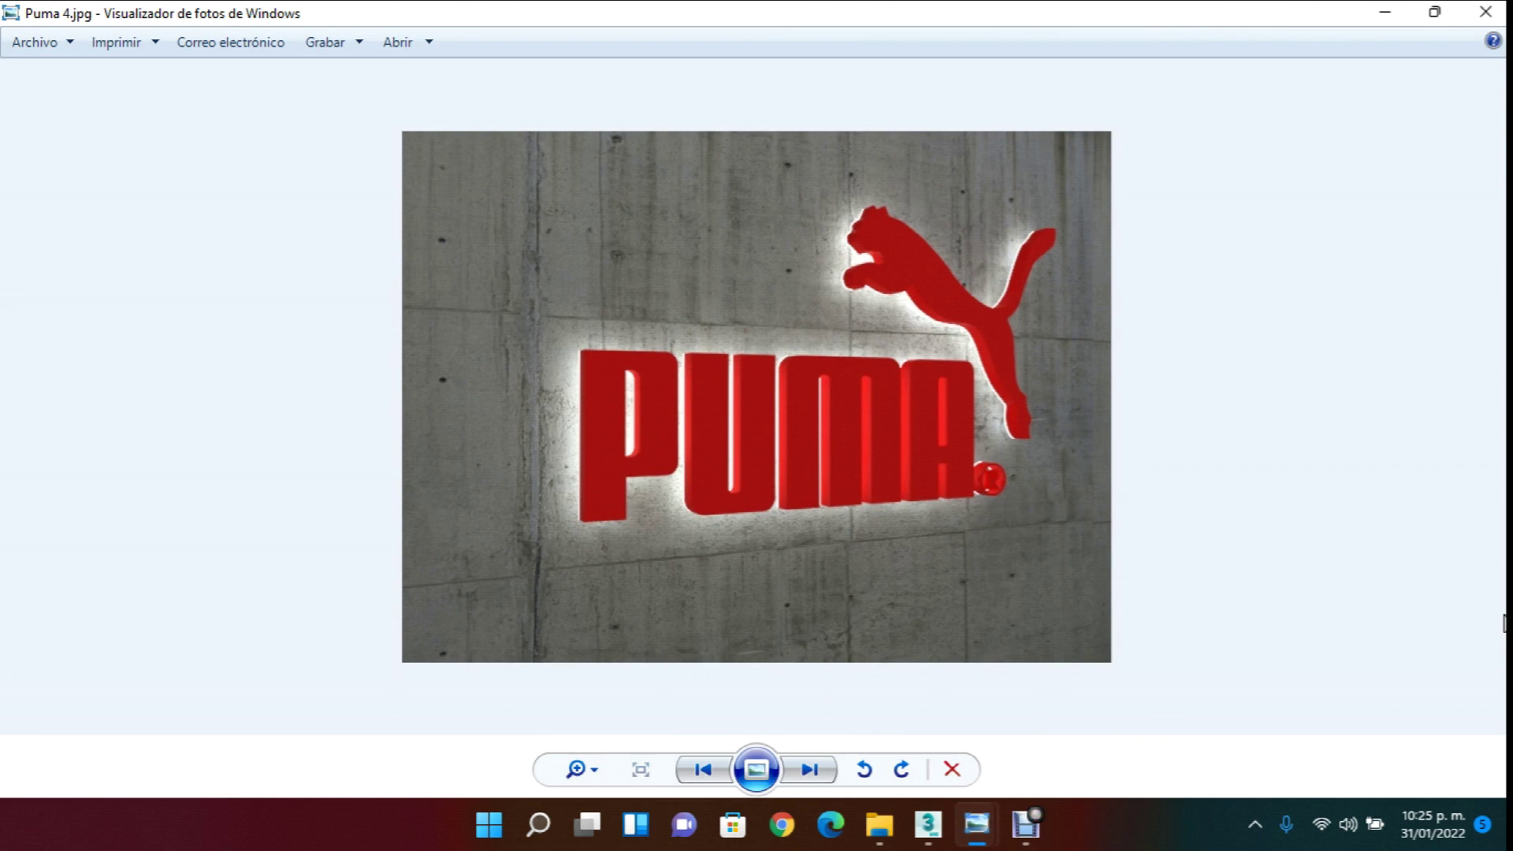
pyautogui.press('Left')
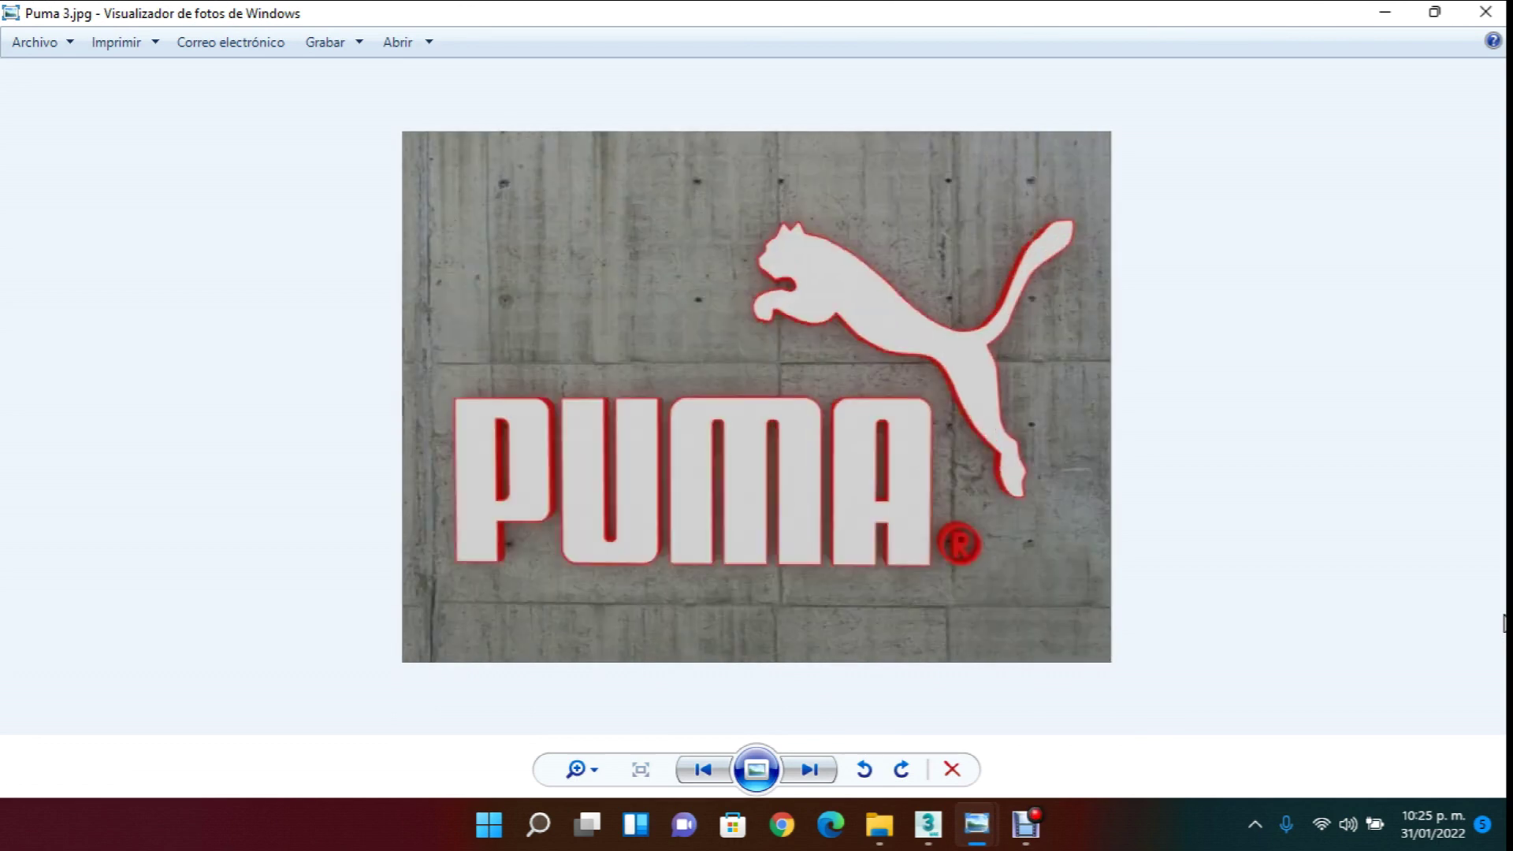
pyautogui.press('Right')
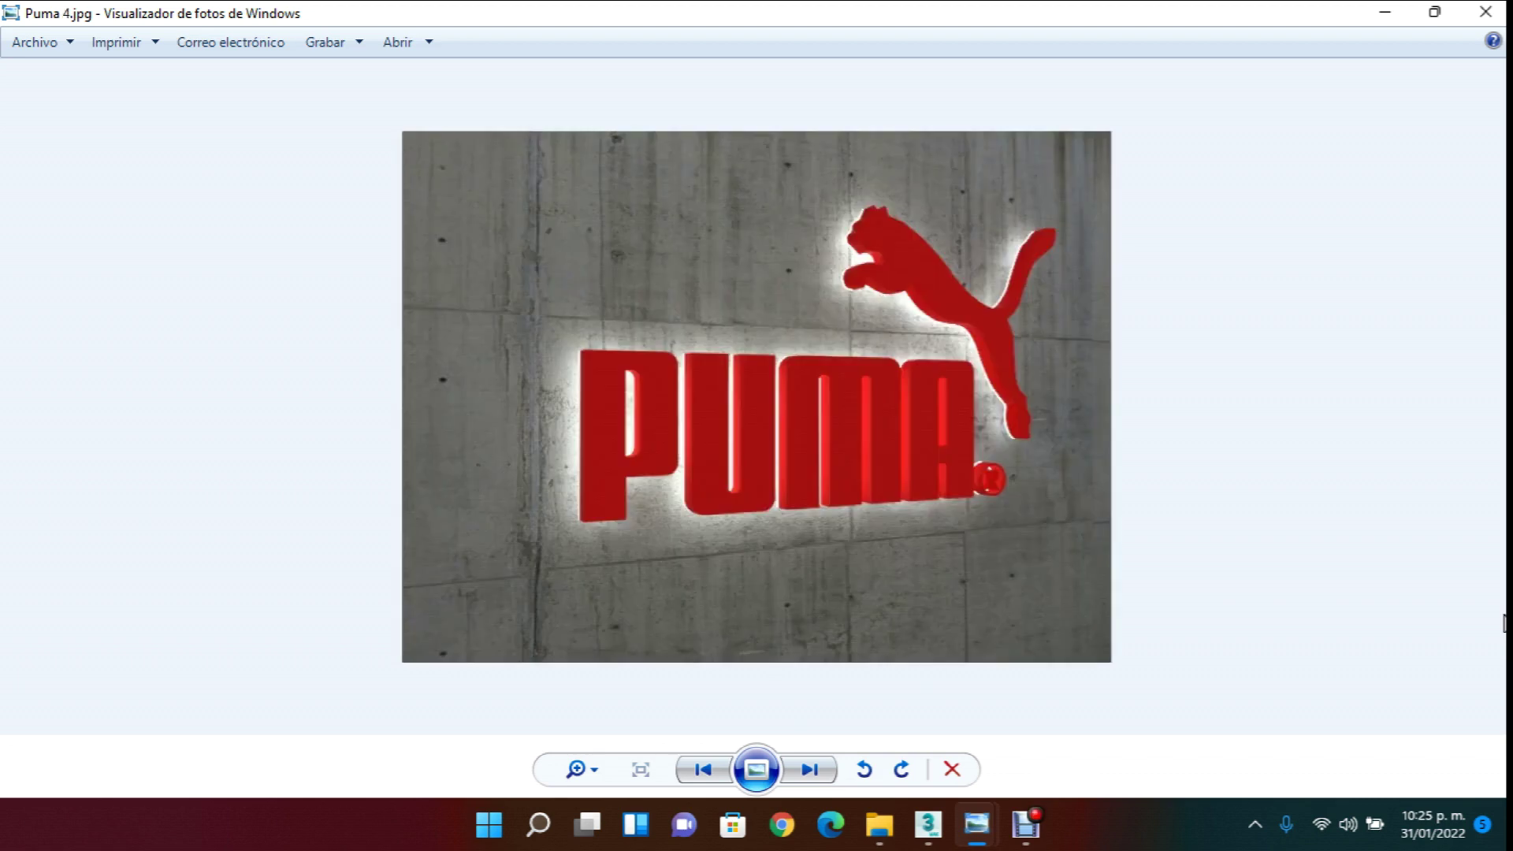